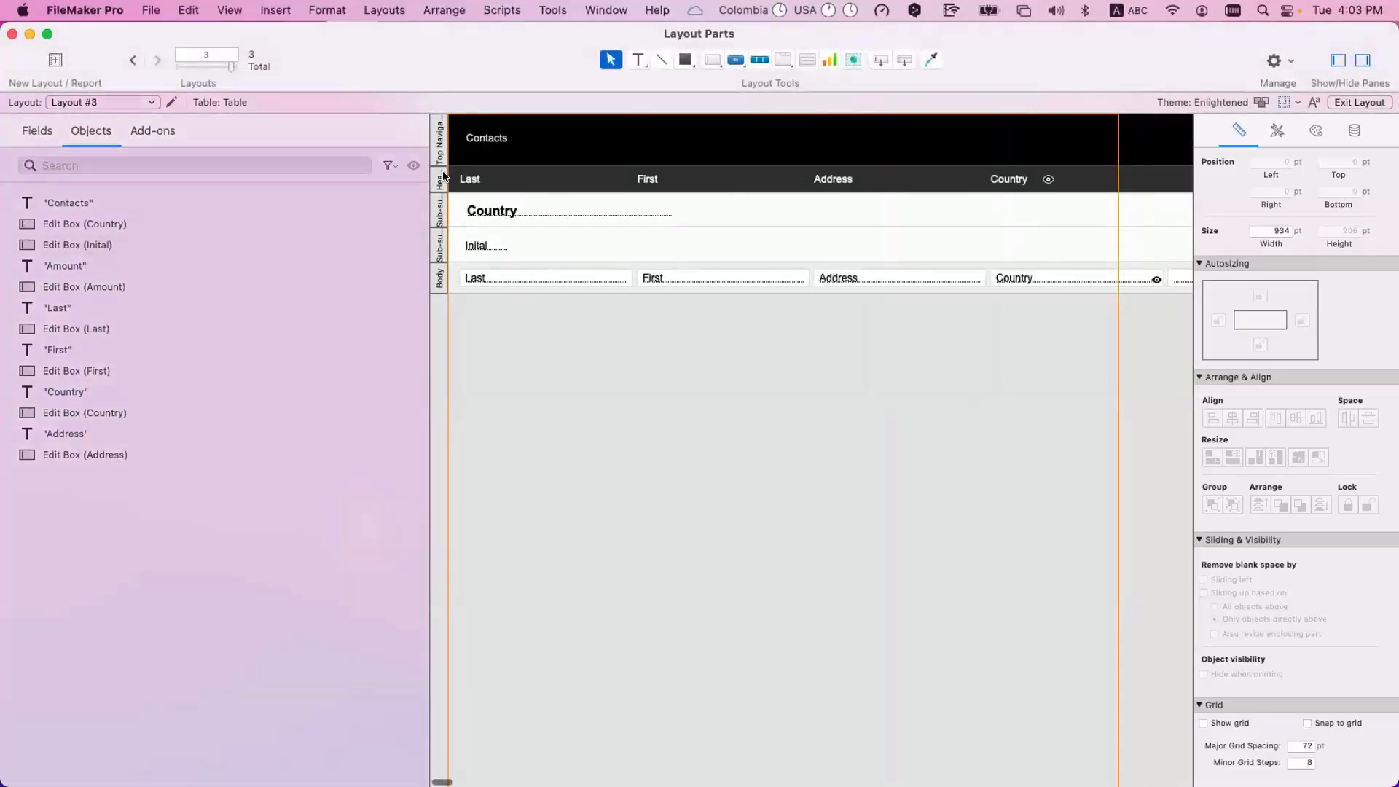
Review the layout's list of parts in Part Setup and close it without changes.
{"action": "left_click", "coordinate": [384, 10]}
{"action": "left_click", "coordinate": [392, 172]}
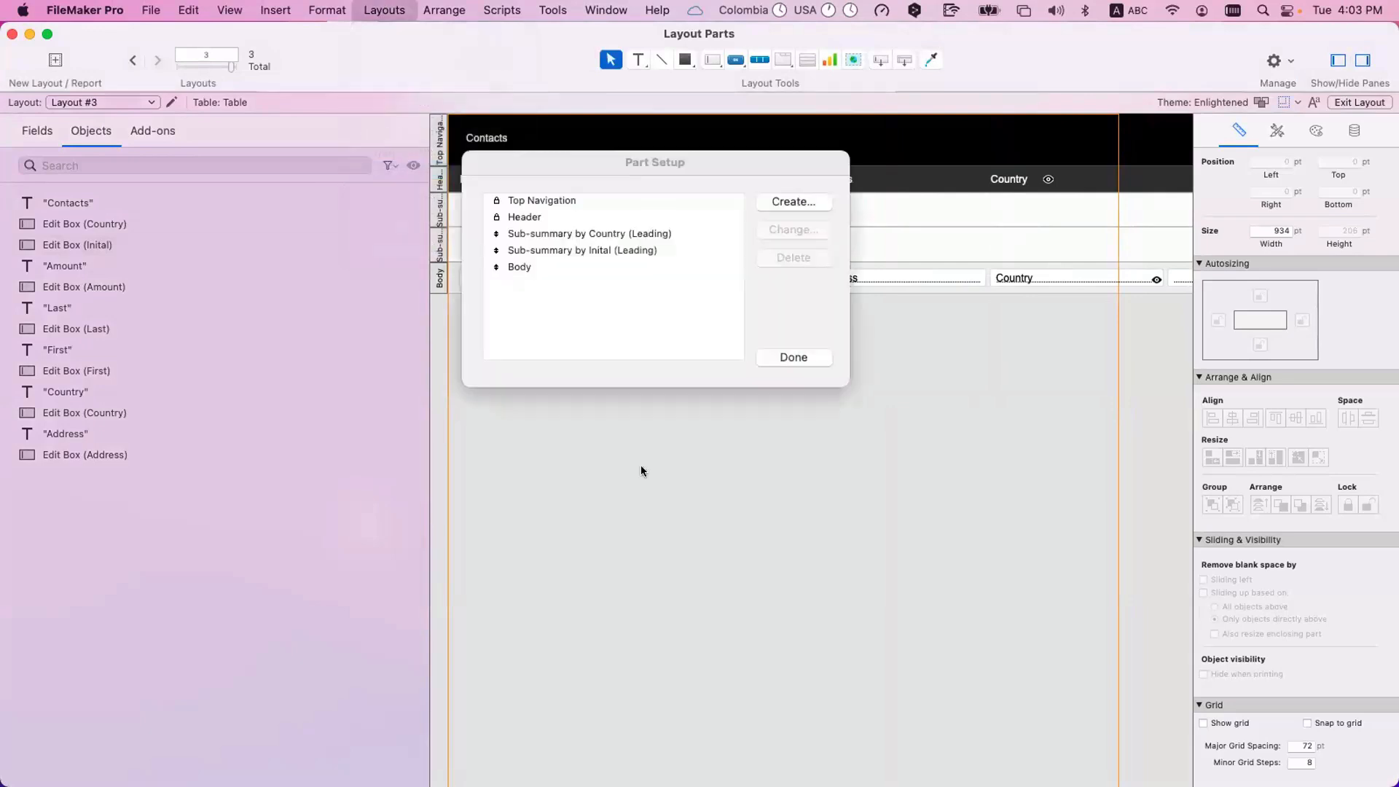
{"action": "left_click", "coordinate": [794, 358]}
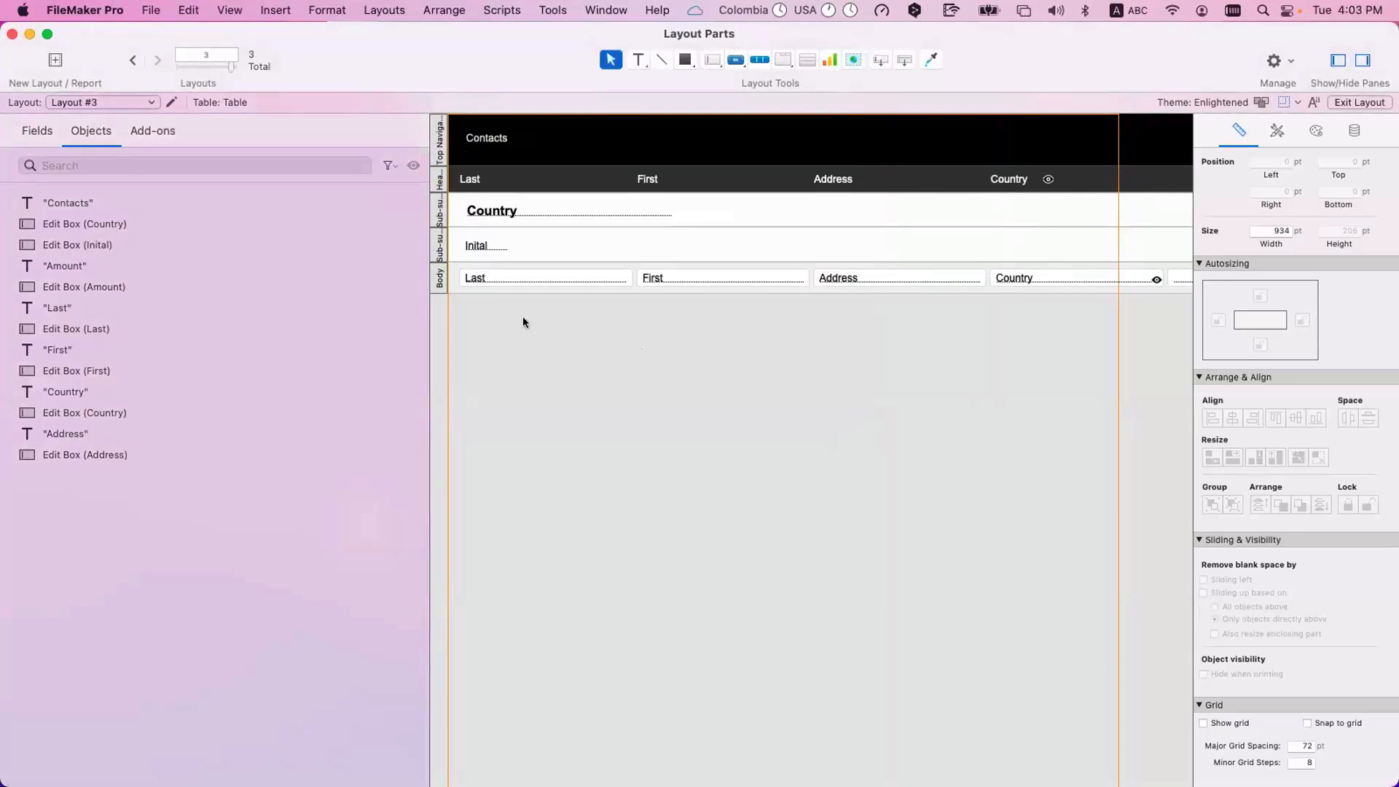
Select the layout's parts one after another and check the Part Definition of the sub-summary sorted by Inital.
{"action": "left_click", "coordinate": [439, 278]}
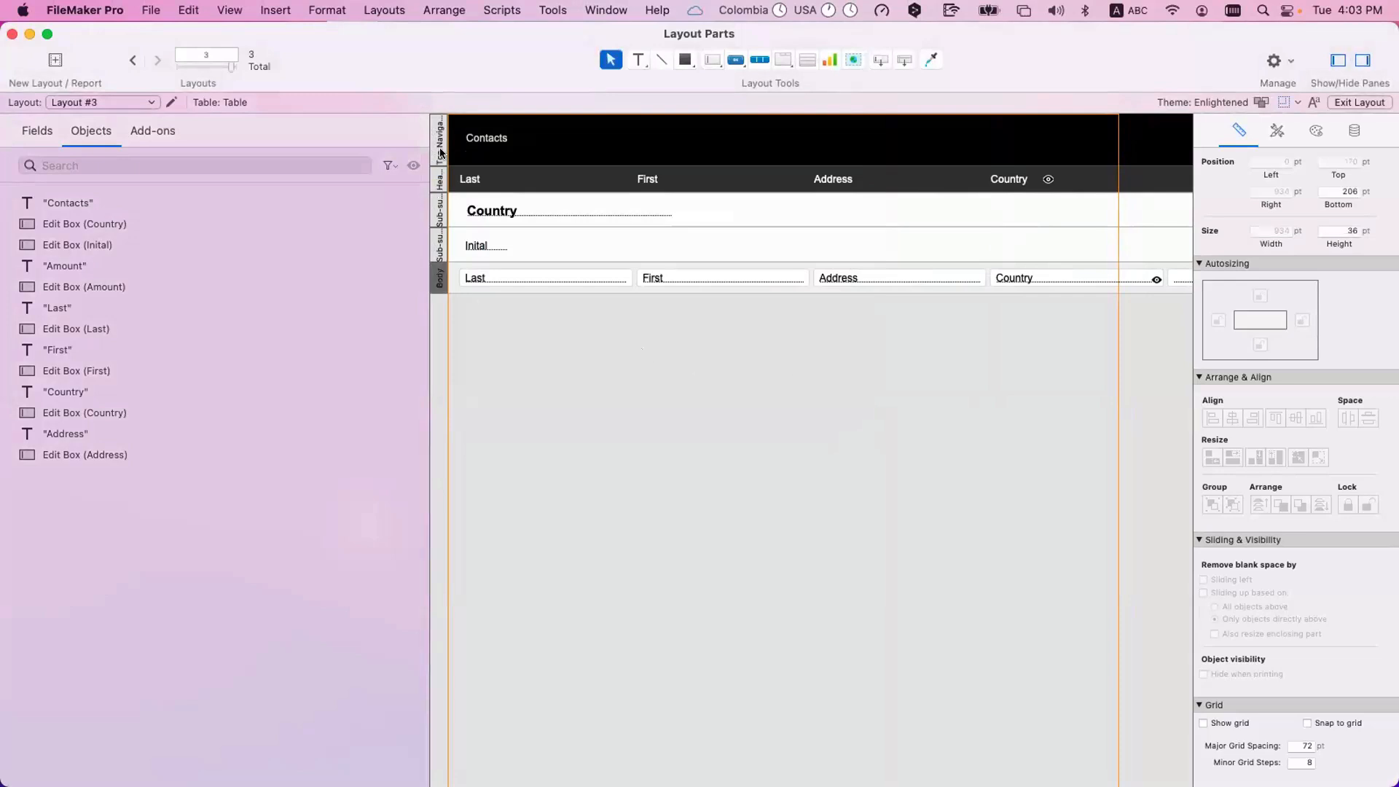
{"action": "left_click", "coordinate": [441, 155]}
{"action": "left_click", "coordinate": [439, 187]}
{"action": "left_click", "coordinate": [439, 212]}
{"action": "double_click", "coordinate": [438, 247]}
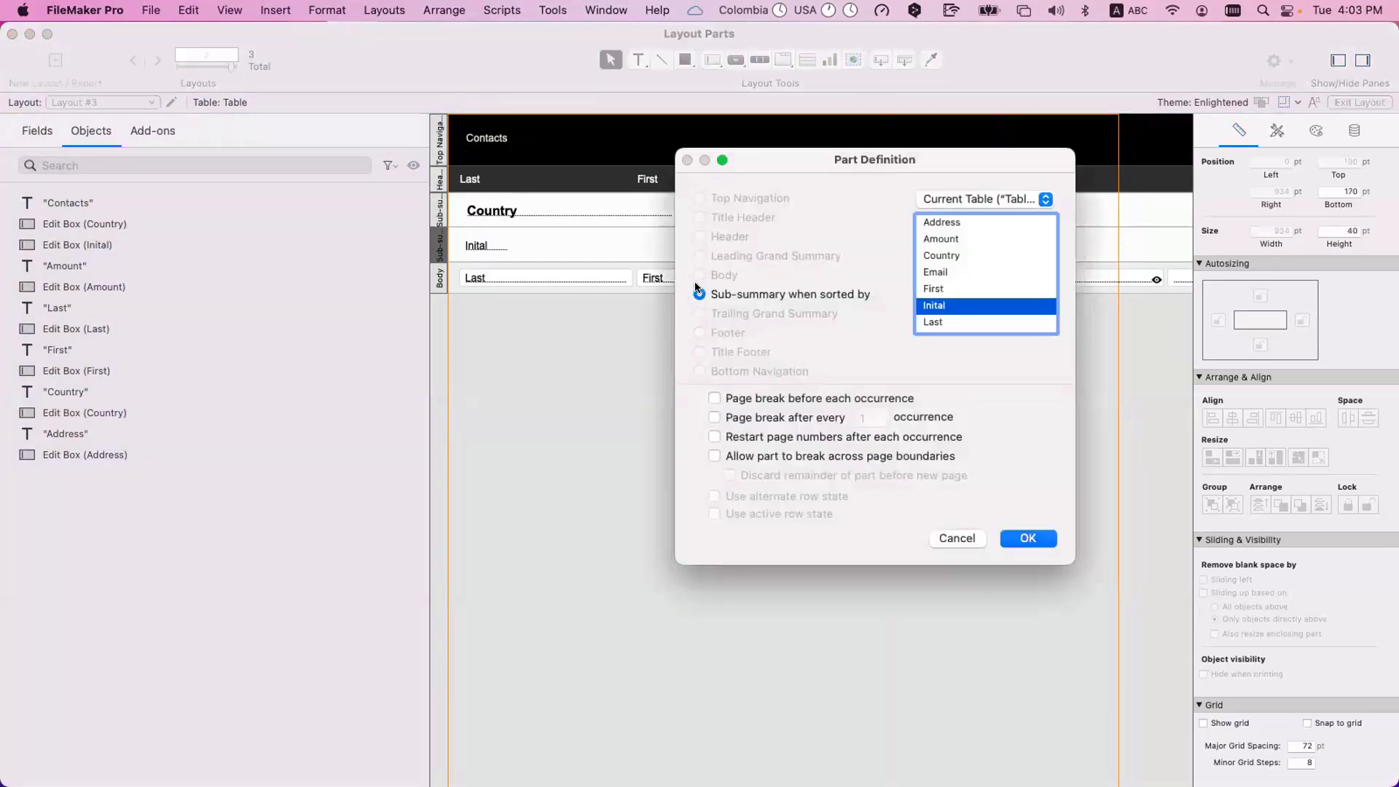
{"action": "key", "text": "Return"}
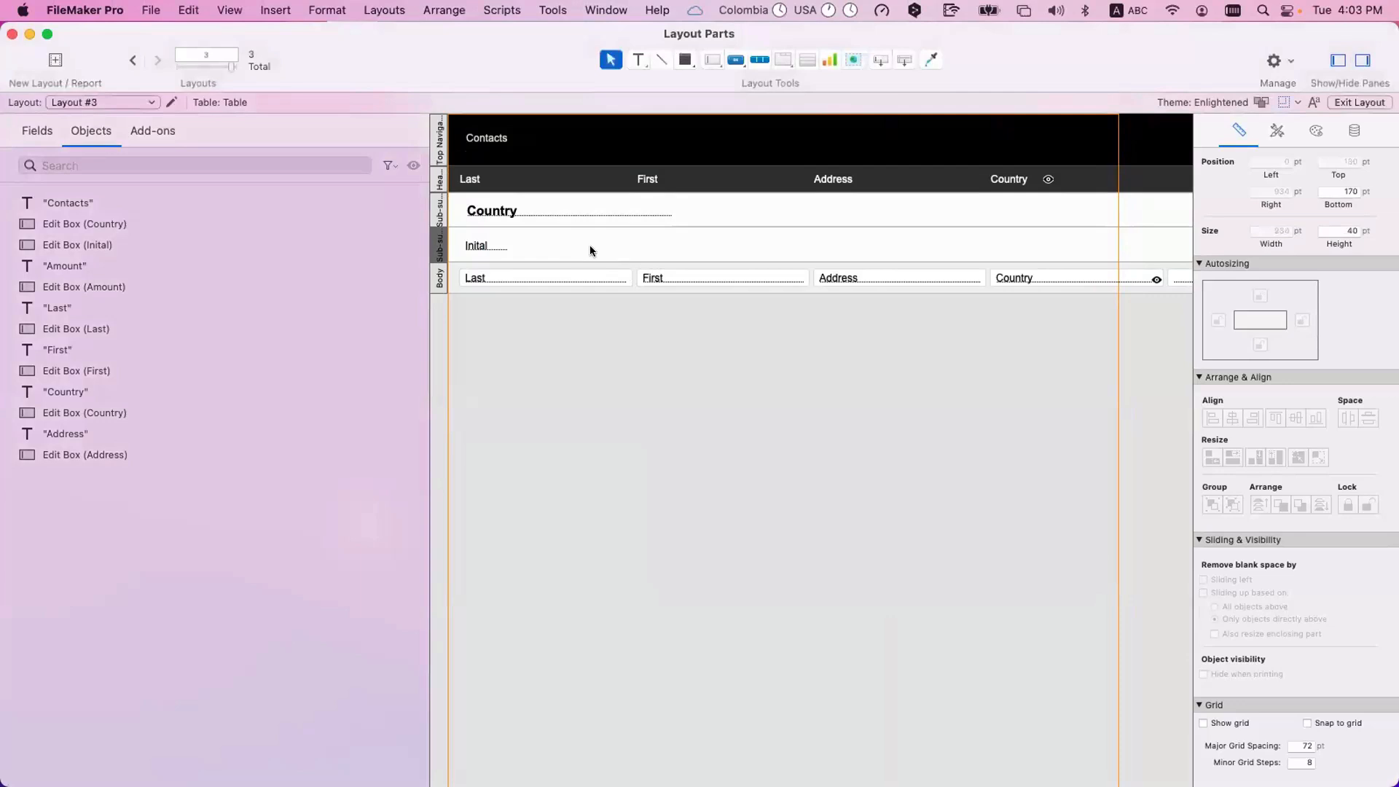
Check the Inital and Country sub-summary fields, and inspect the Part Definition of the sub-summary sorted by Country.
{"action": "left_click", "coordinate": [480, 246]}
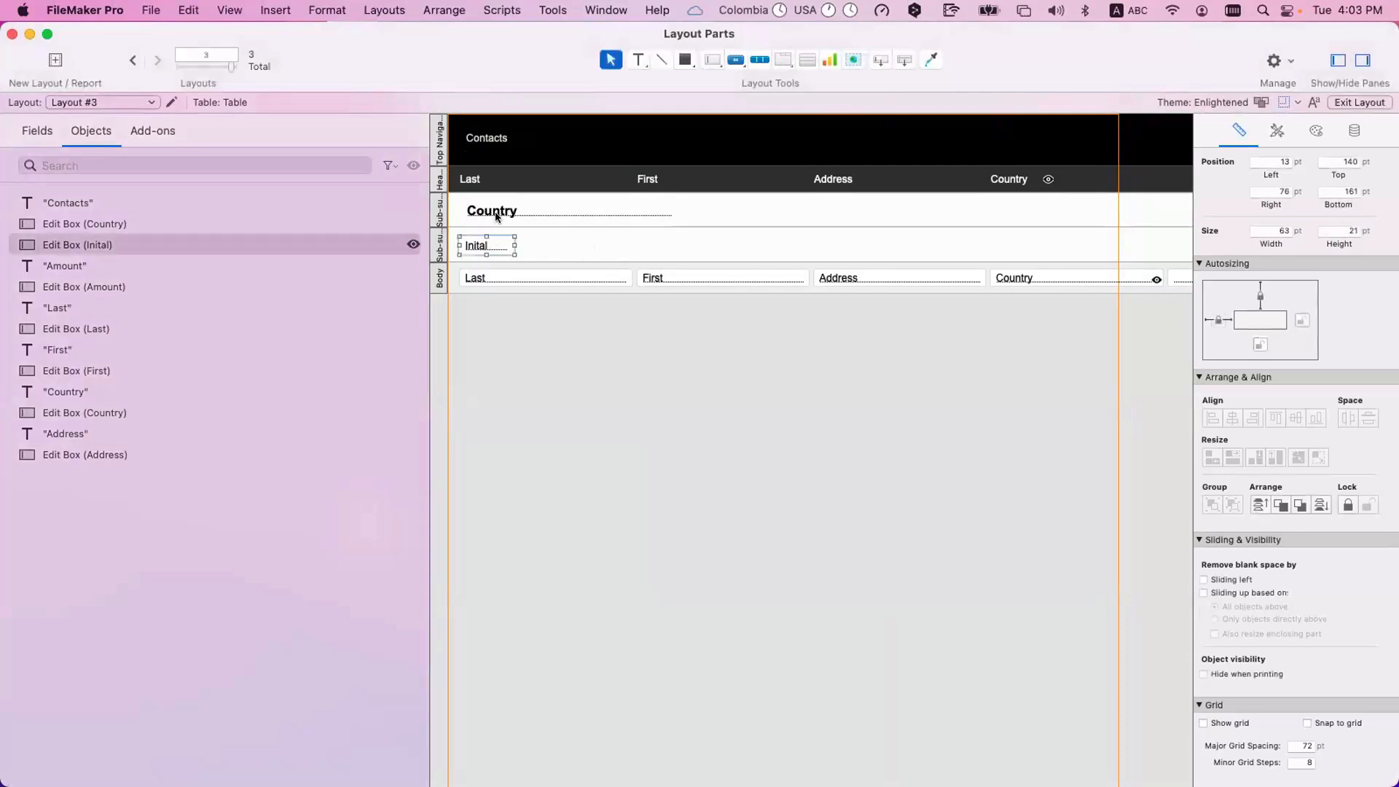
{"action": "left_click", "coordinate": [496, 216]}
{"action": "left_click", "coordinate": [458, 249]}
{"action": "left_click", "coordinate": [441, 246]}
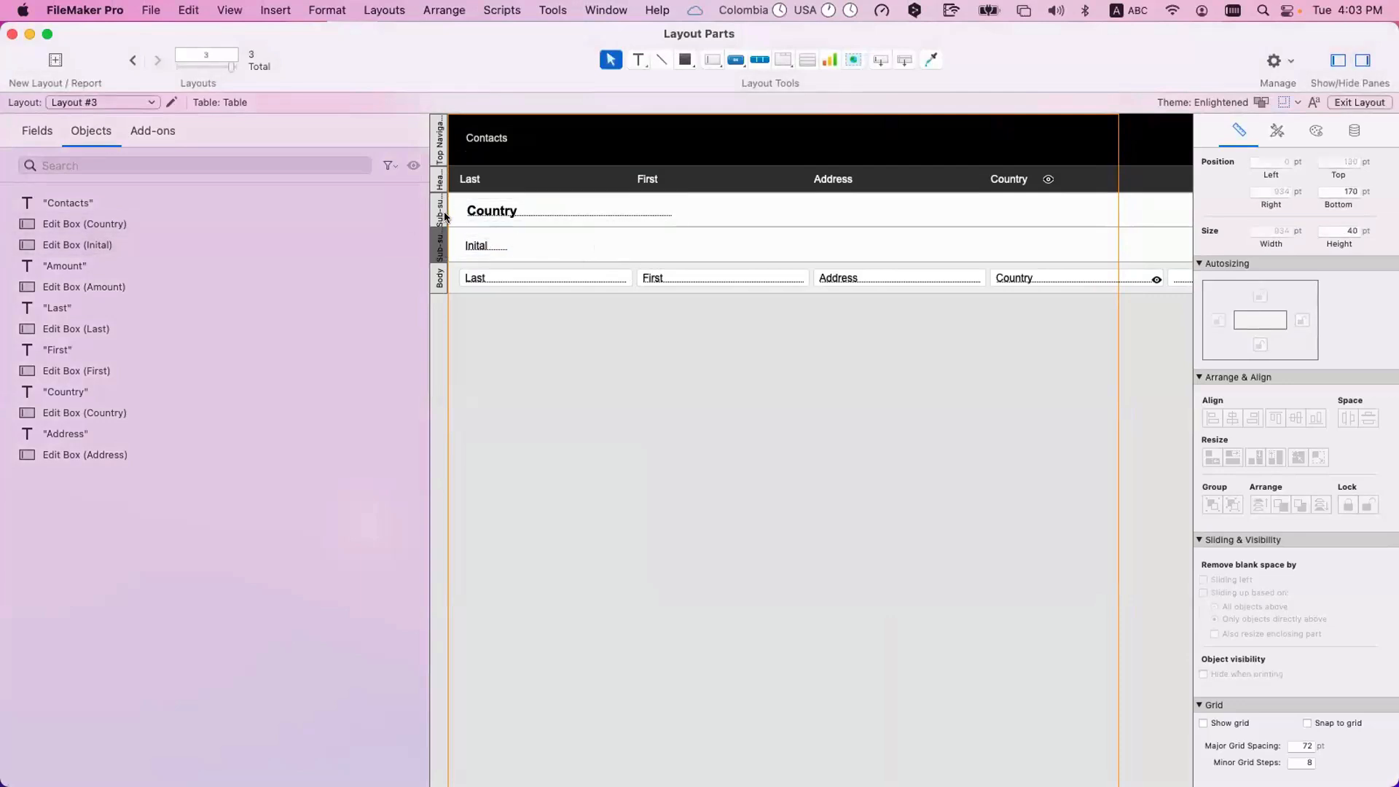
{"action": "double_click", "coordinate": [444, 216]}
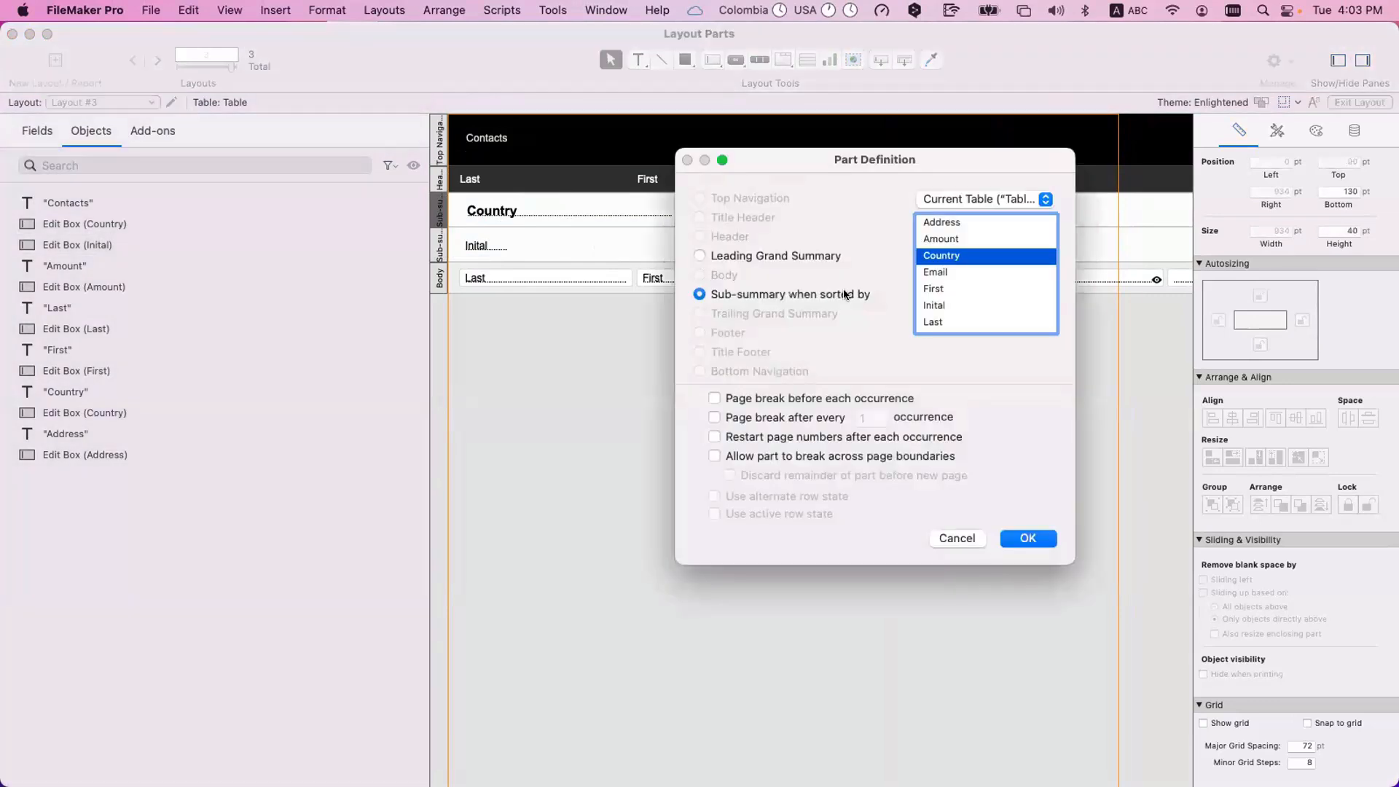
{"action": "key", "text": "Escape"}
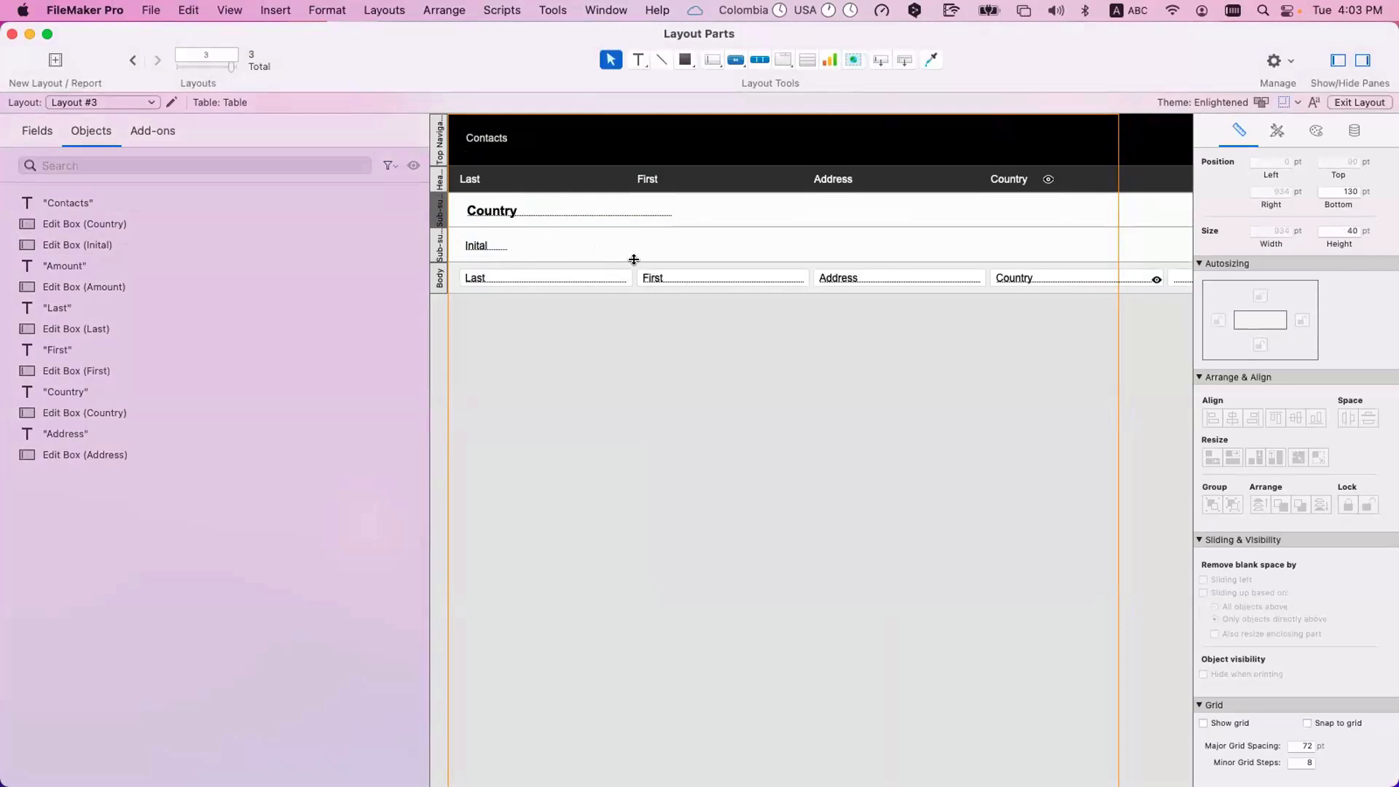
Select the Inital field and the Country field in their sub-summary parts, and clear the selection.
{"action": "left_click", "coordinate": [500, 242]}
{"action": "left_click", "coordinate": [519, 215]}
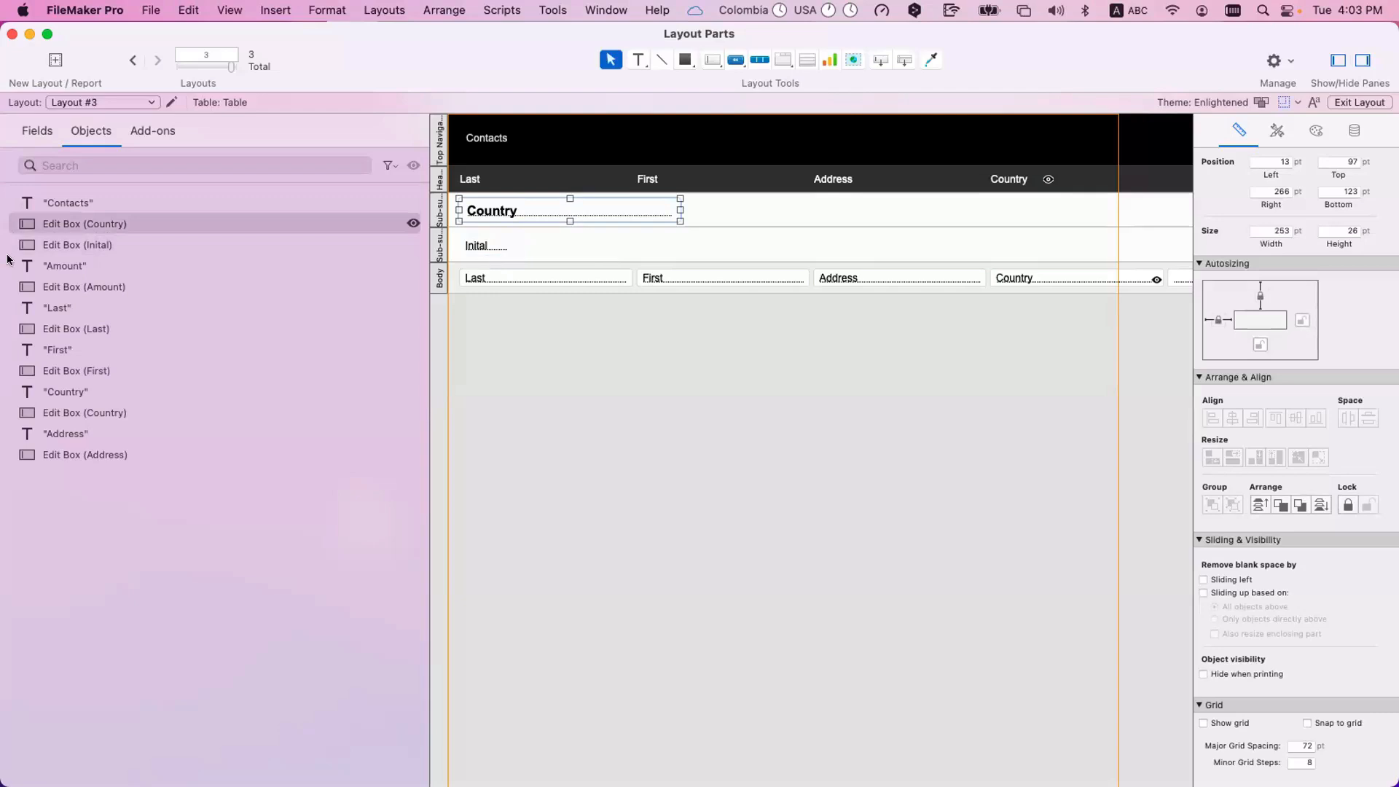
{"action": "left_click", "coordinate": [398, 350]}
{"action": "left_click", "coordinate": [564, 347]}
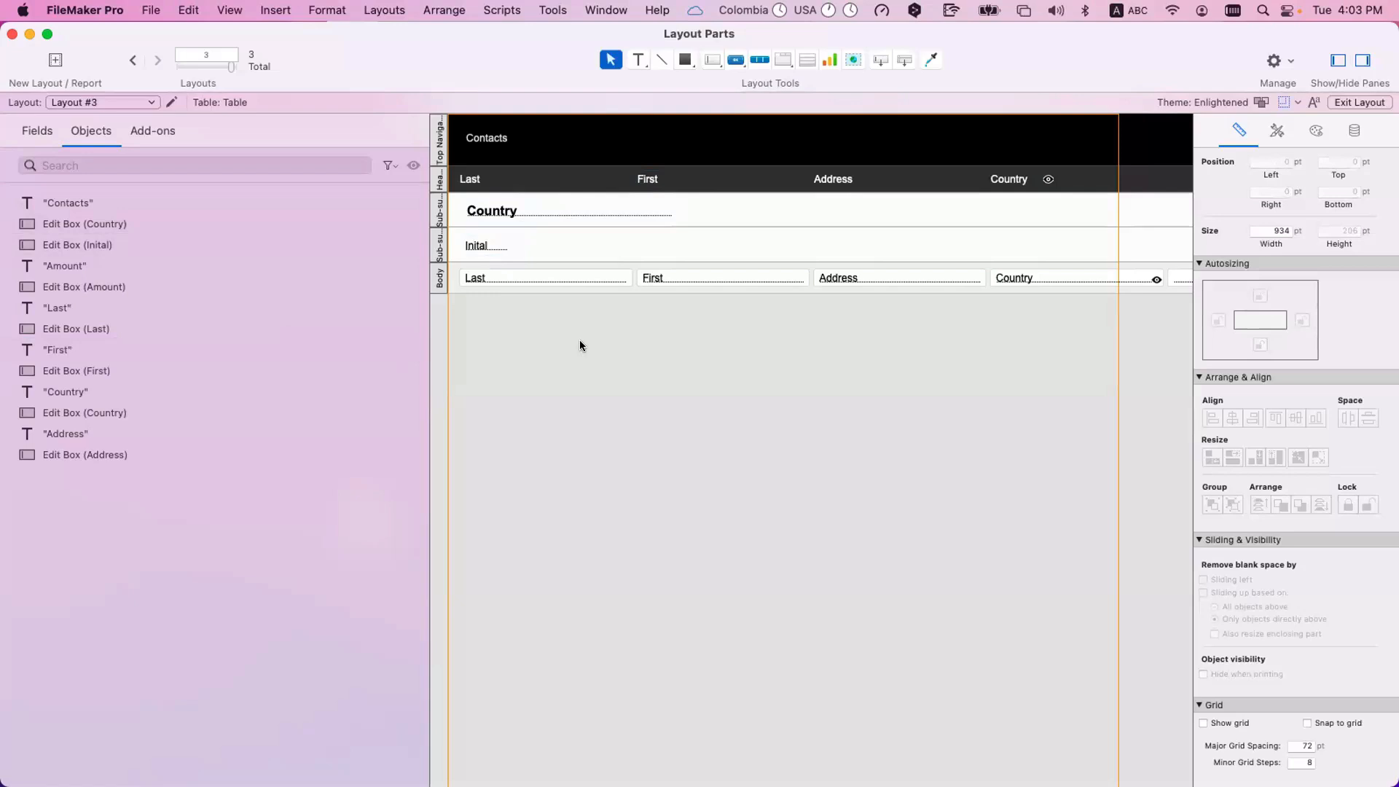
Examine the fields in the Body part, selecting Country and then the Last, First, Address and Country fields together.
{"action": "scroll", "coordinate": [728, 350], "scroll_direction": "right", "scroll_amount": 10}
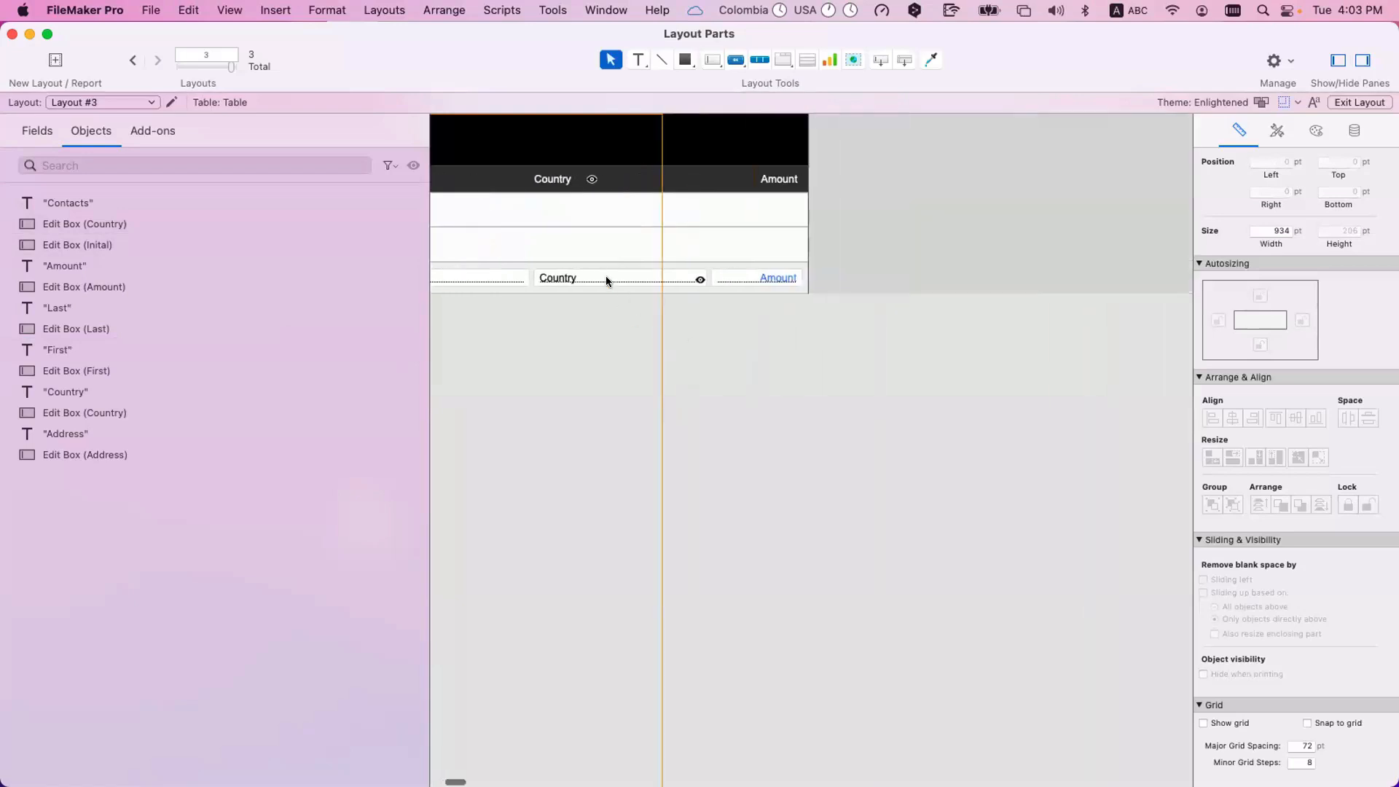
{"action": "left_click", "coordinate": [606, 280]}
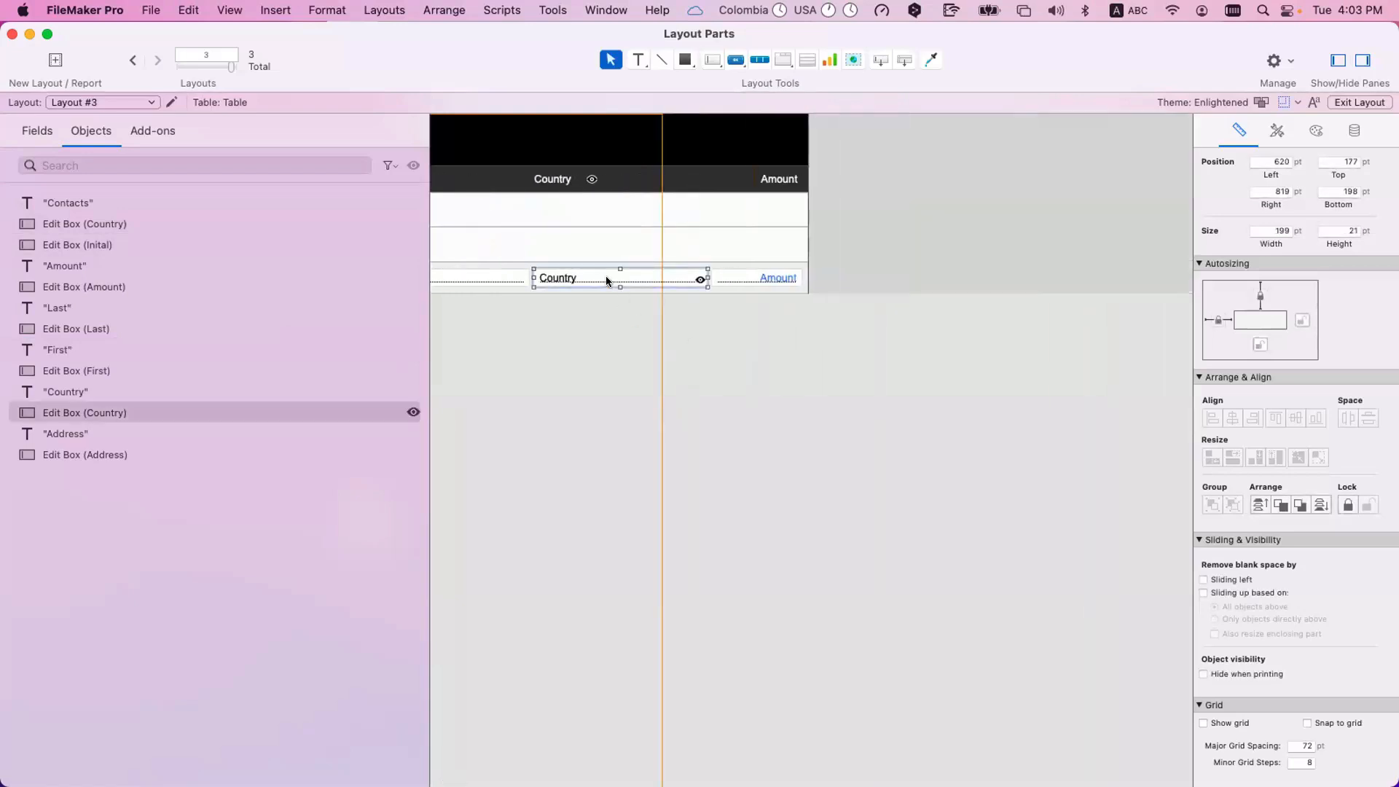
{"action": "scroll", "coordinate": [607, 281], "scroll_direction": "left", "scroll_amount": 6}
{"action": "scroll", "coordinate": [627, 284], "scroll_direction": "left", "scroll_amount": 5}
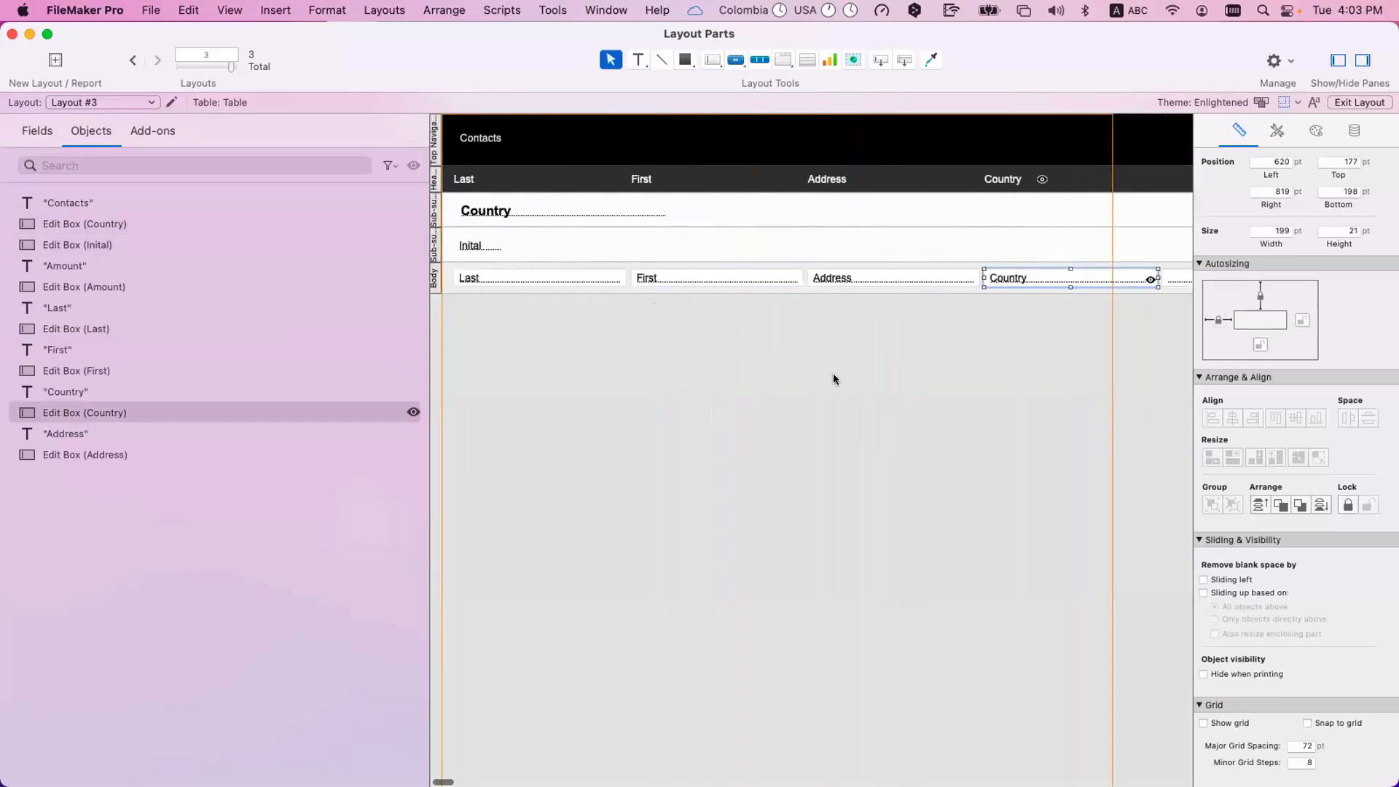
{"action": "left_click", "coordinate": [1058, 312]}
{"action": "left_click_drag", "start_coordinate": [777, 286], "coordinate": [514, 271]}
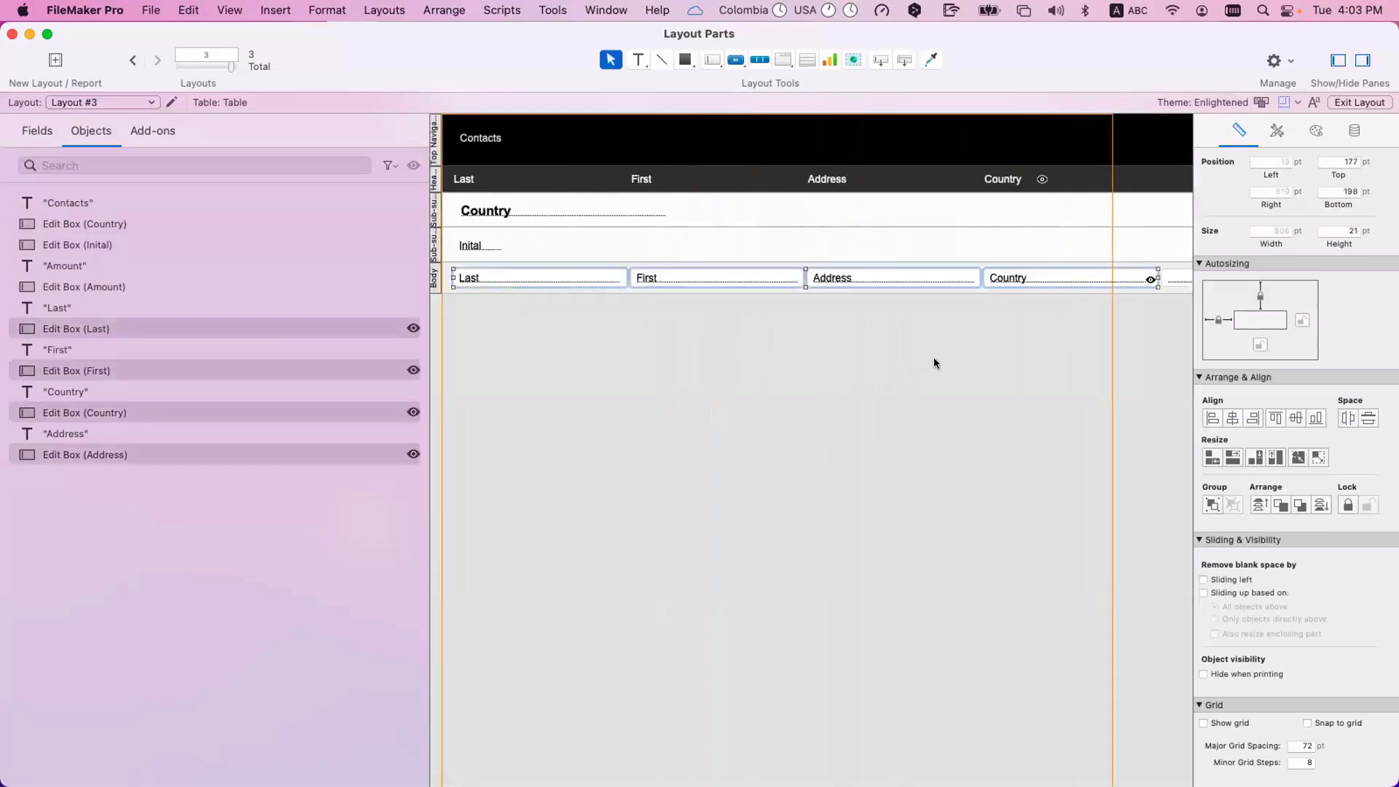
{"action": "left_click", "coordinate": [934, 356]}
{"action": "scroll", "coordinate": [934, 356], "scroll_direction": "right", "scroll_amount": 3}
{"action": "scroll", "coordinate": [934, 363], "scroll_direction": "left", "scroll_amount": 4}
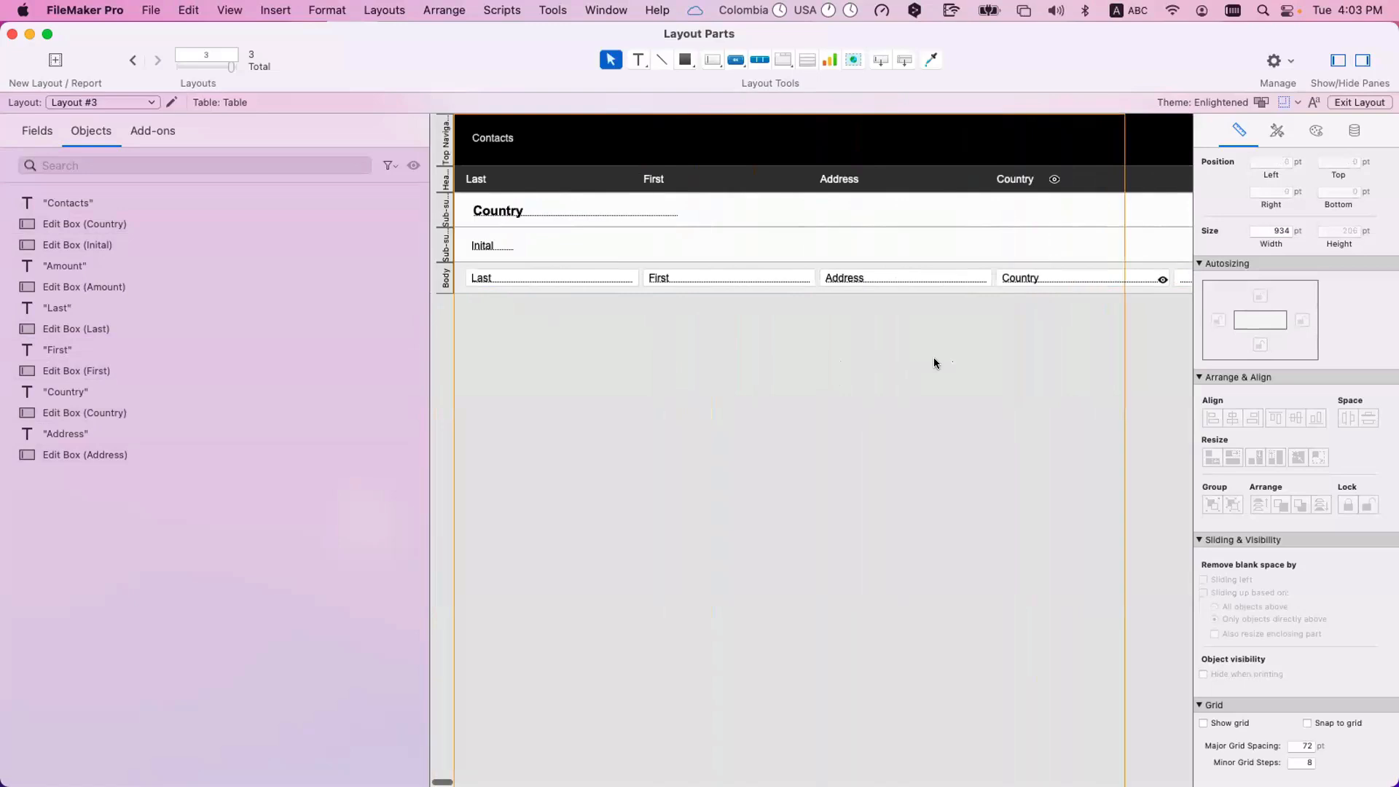
Compare the Country and Inital sub-summary parts by selecting each in turn.
{"action": "left_click_drag", "start_coordinate": [430, 250], "coordinate": [432, 250]}
{"action": "left_click", "coordinate": [439, 219]}
{"action": "left_click", "coordinate": [439, 238]}
{"action": "left_click", "coordinate": [440, 215]}
{"action": "left_click", "coordinate": [442, 242]}
{"action": "left_click", "coordinate": [440, 213]}
{"action": "left_click", "coordinate": [441, 246]}
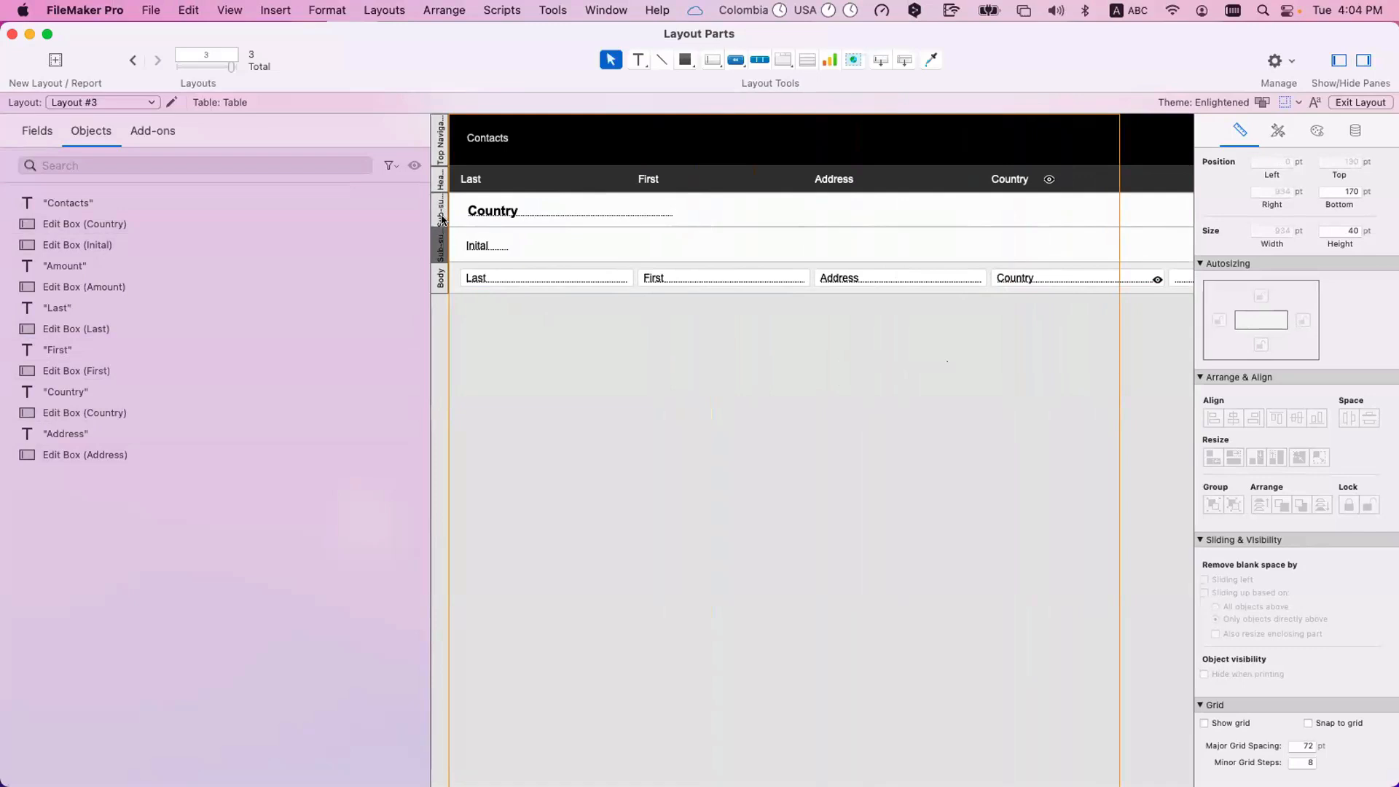
{"action": "left_click", "coordinate": [442, 219]}
{"action": "left_click", "coordinate": [441, 255]}
{"action": "left_click", "coordinate": [440, 213]}
{"action": "left_click", "coordinate": [438, 249]}
Switch to Browse mode and go back to the first country group of the sorted contact list.
{"action": "key", "text": "super+b"}
{"action": "scroll", "coordinate": [198, 248], "scroll_direction": "up", "scroll_amount": 4}
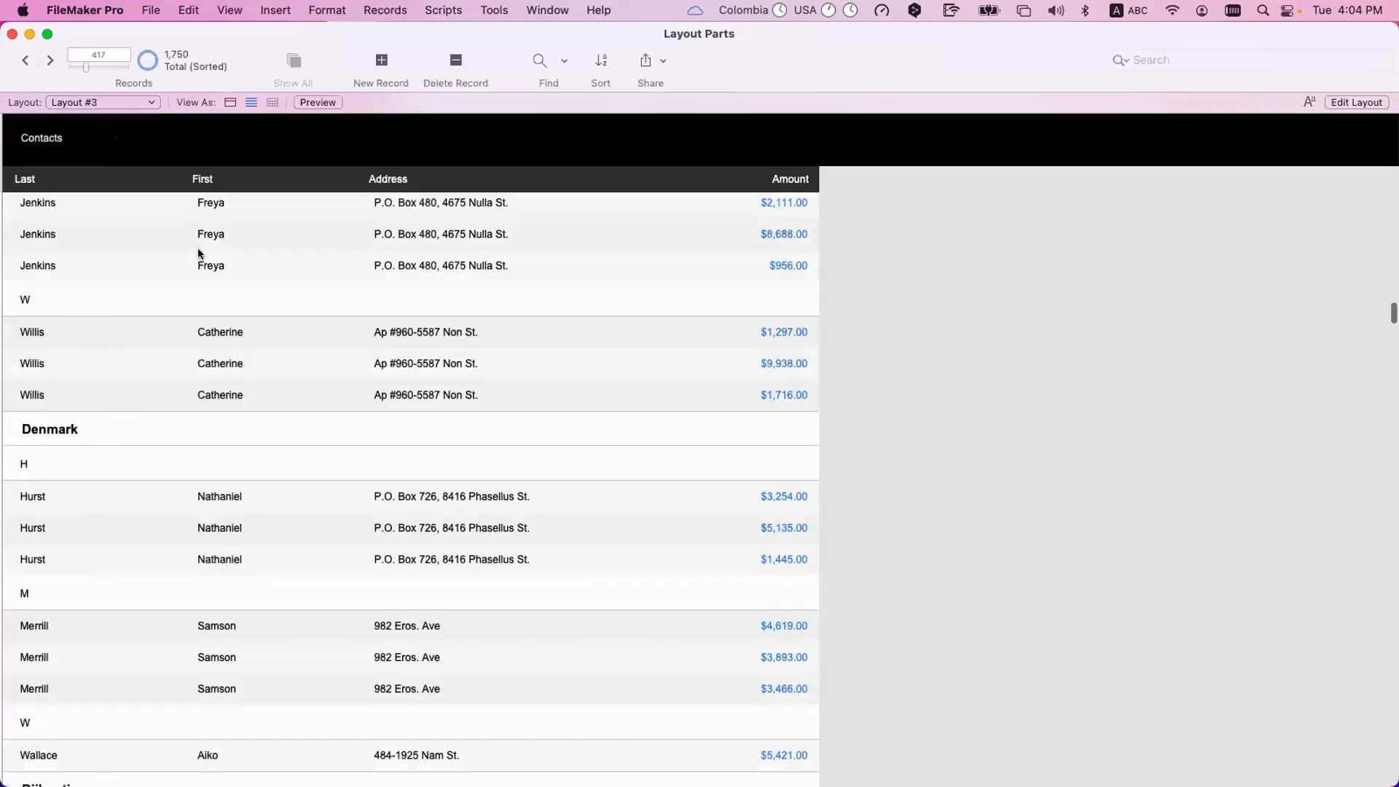
{"action": "scroll", "coordinate": [200, 254], "scroll_direction": "up", "scroll_amount": 10}
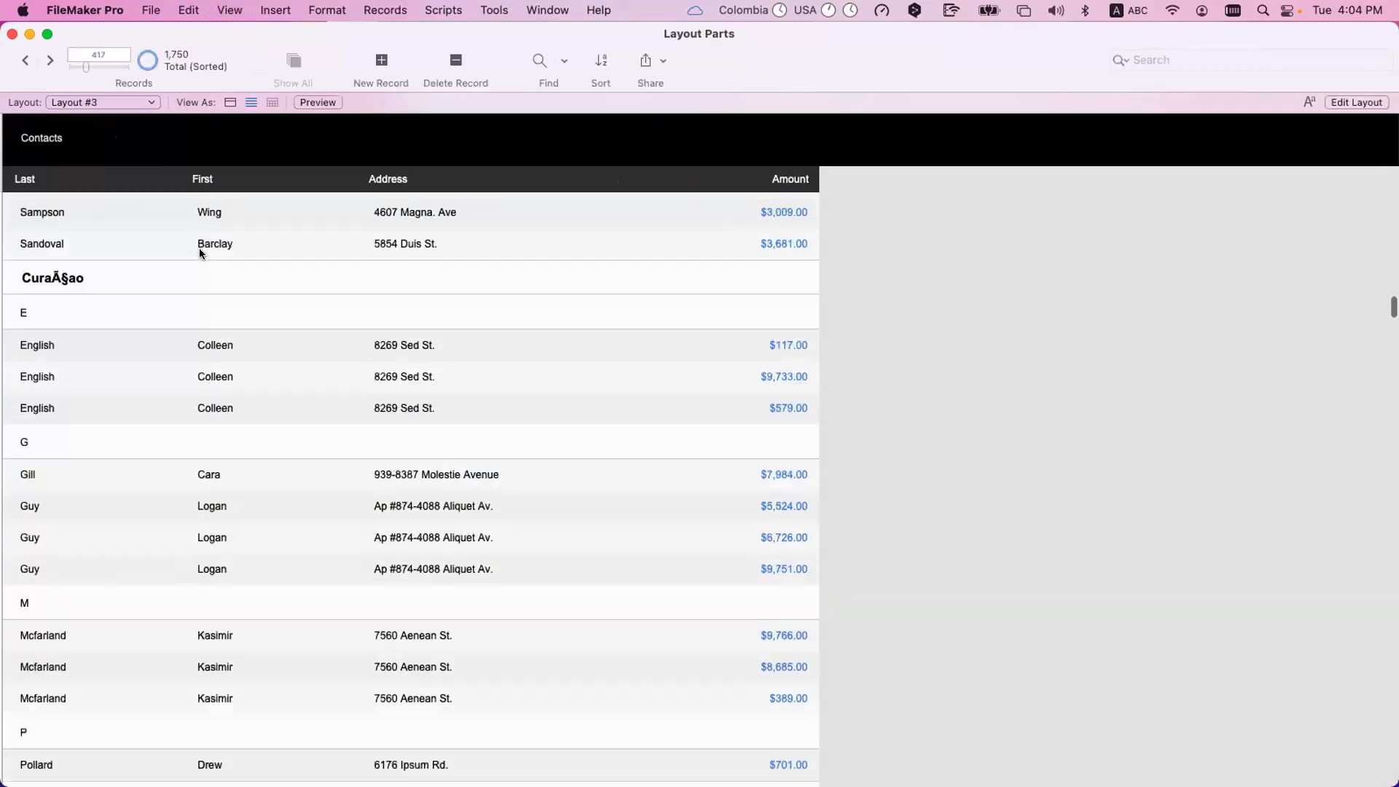
{"action": "scroll", "coordinate": [200, 253], "scroll_direction": "up", "scroll_amount": 15}
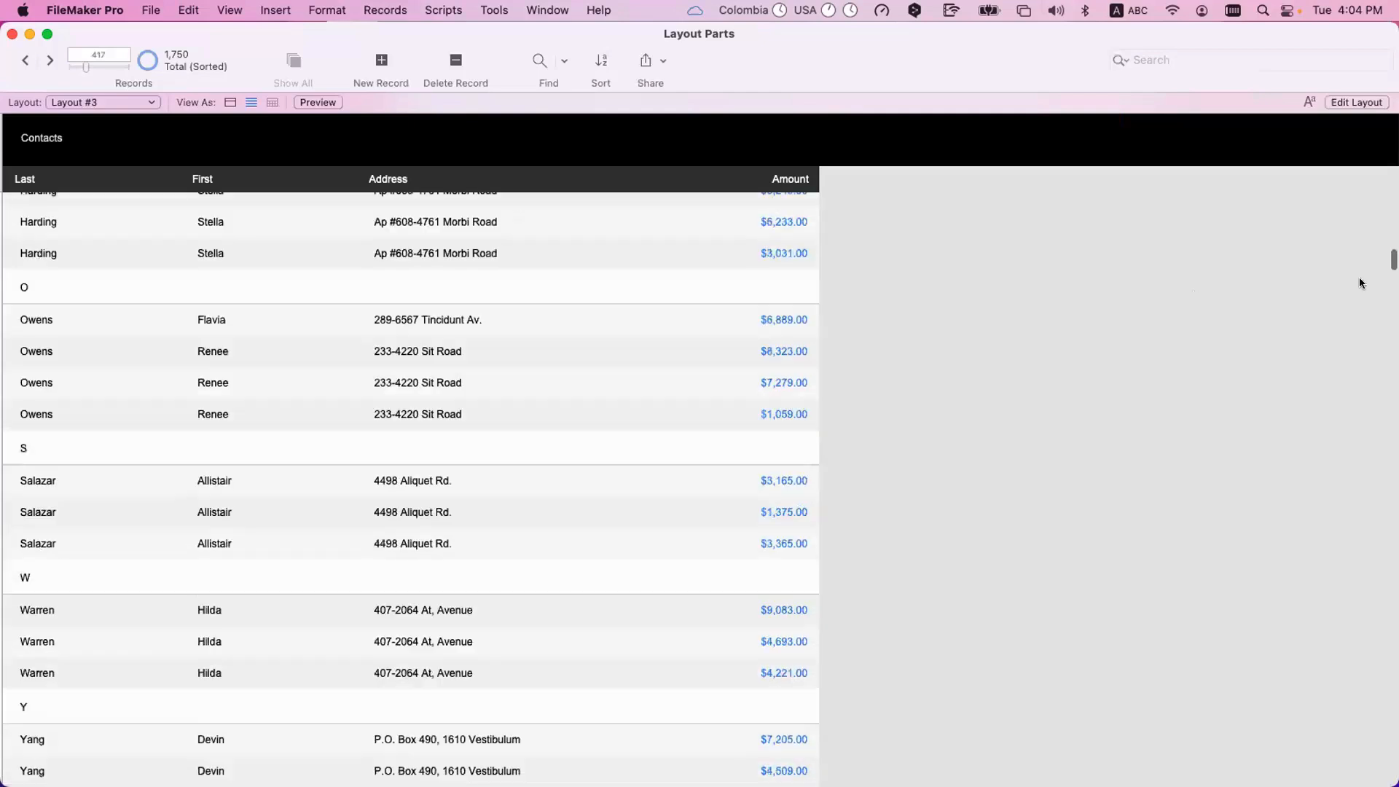
{"action": "scroll", "coordinate": [211, 262], "scroll_direction": "up", "scroll_amount": 15}
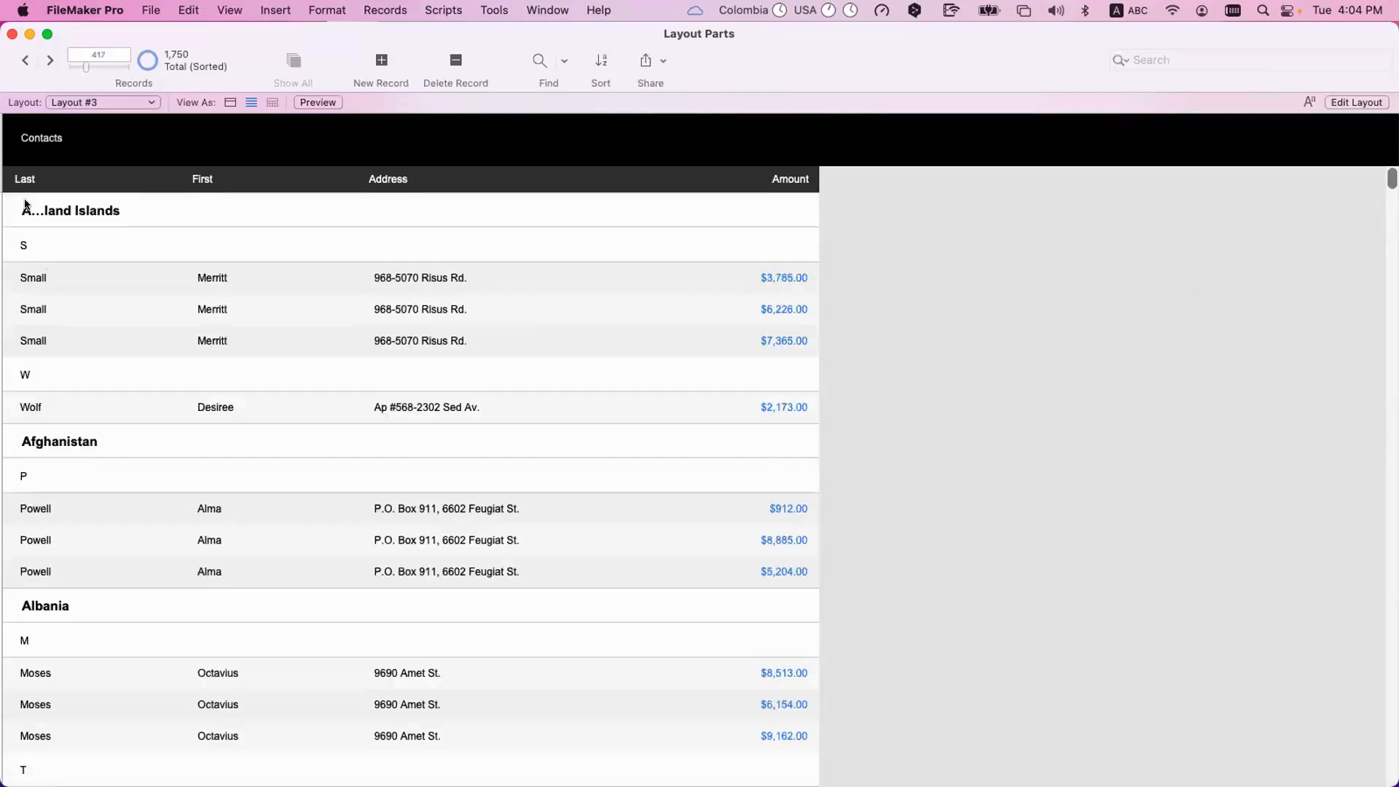
Enter the Country field of the Afghanistan group heading and leave it without editing.
{"action": "scroll", "coordinate": [66, 373], "scroll_direction": "down", "scroll_amount": 3}
{"action": "left_click", "coordinate": [59, 365]}
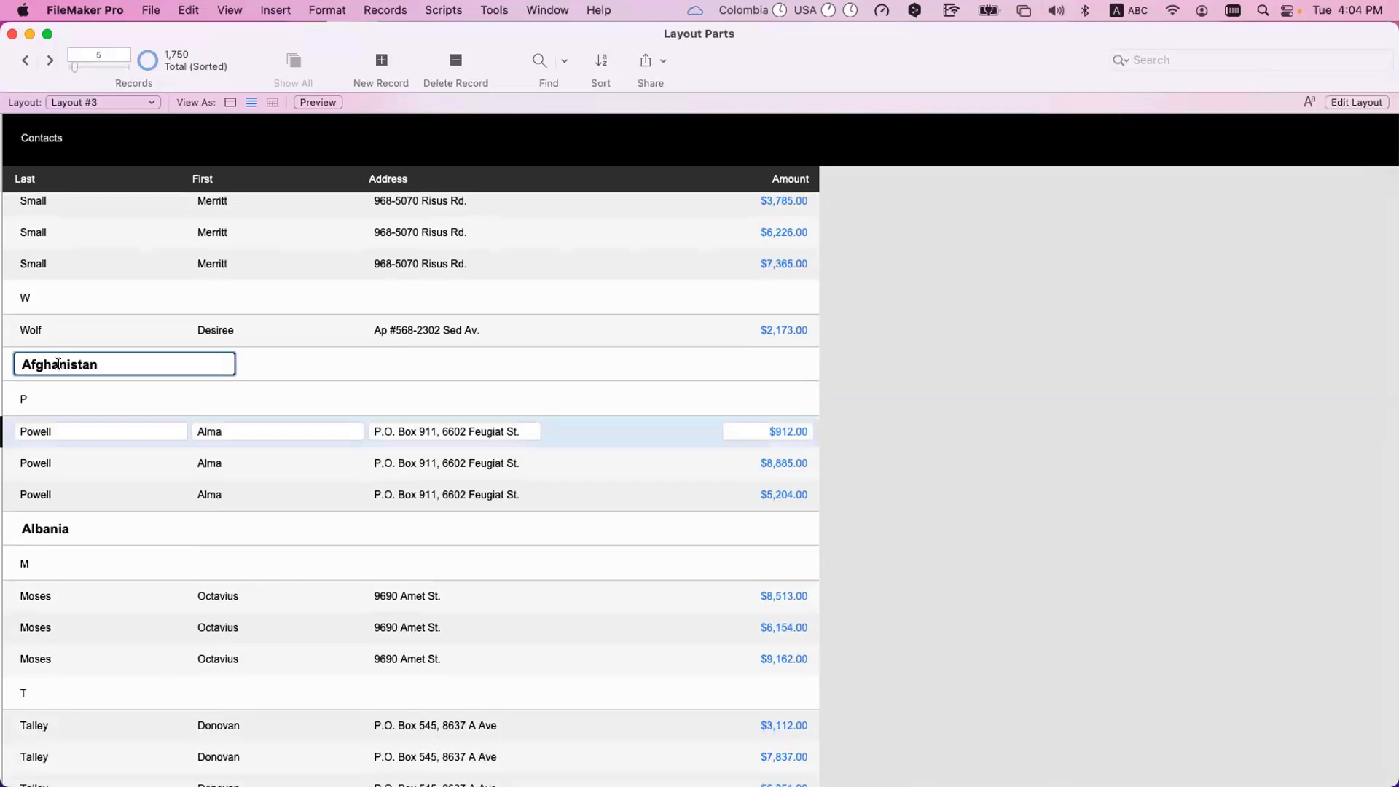
{"action": "left_click", "coordinate": [95, 399]}
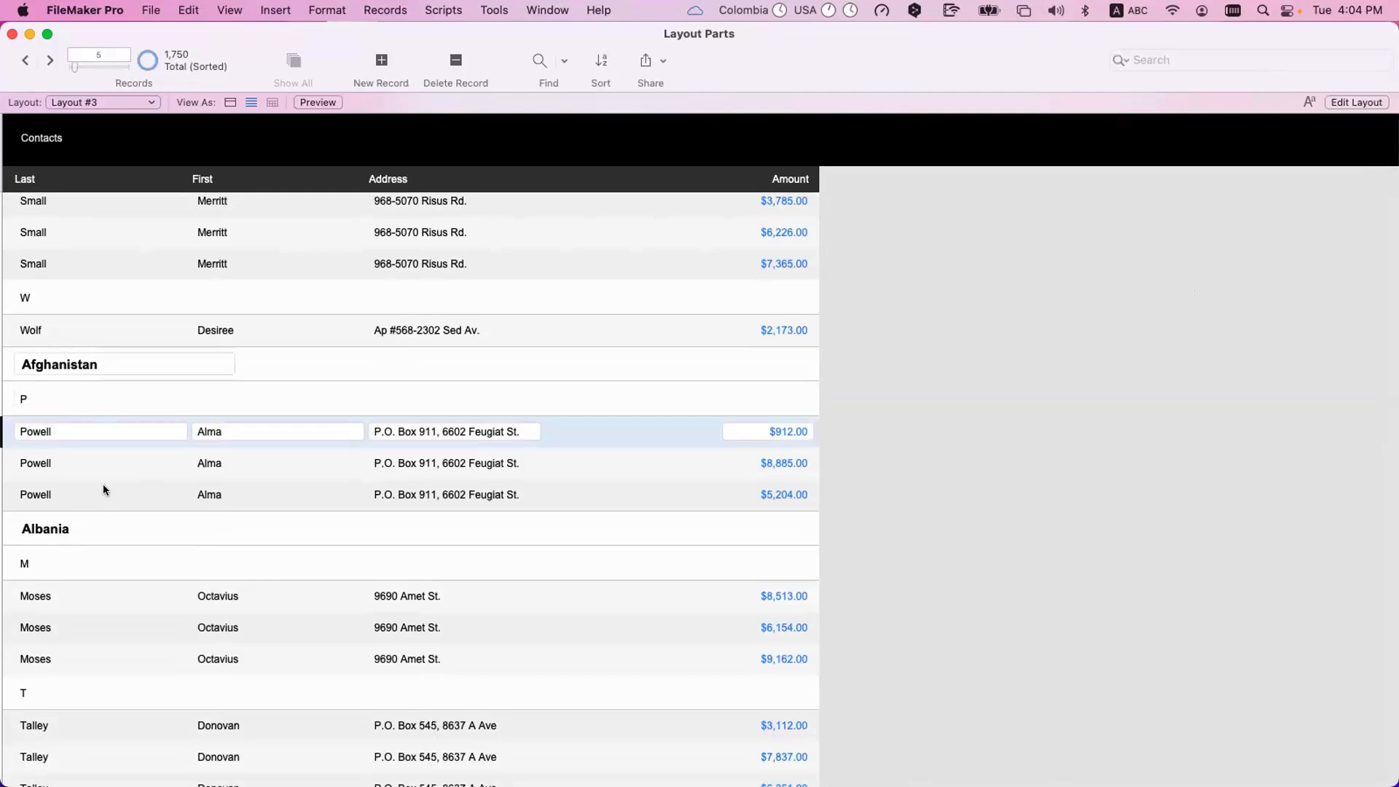
Examine how records are grouped by country and initial down to the last country in the list.
{"action": "scroll", "coordinate": [80, 485], "scroll_direction": "down", "scroll_amount": 5}
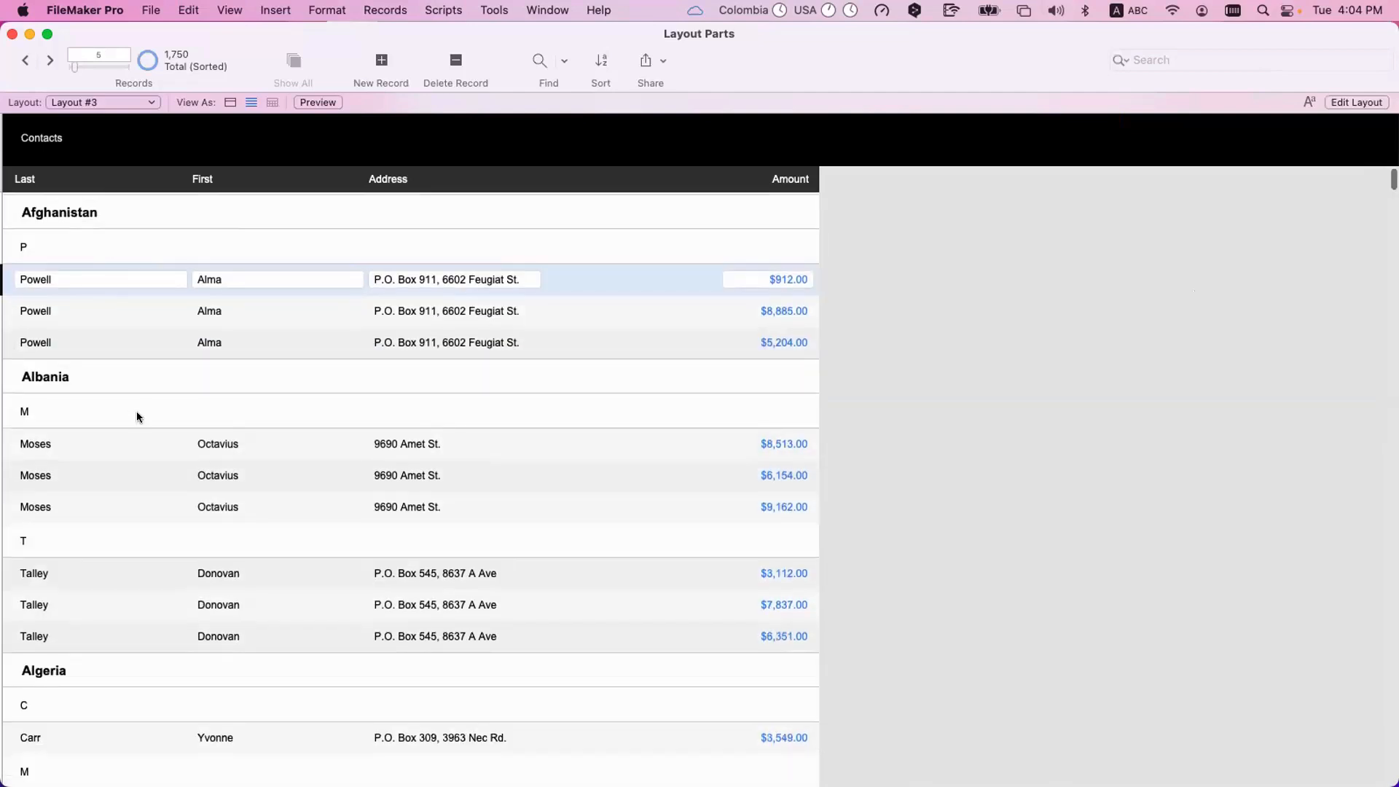
{"action": "scroll", "coordinate": [137, 416], "scroll_direction": "down", "scroll_amount": 2}
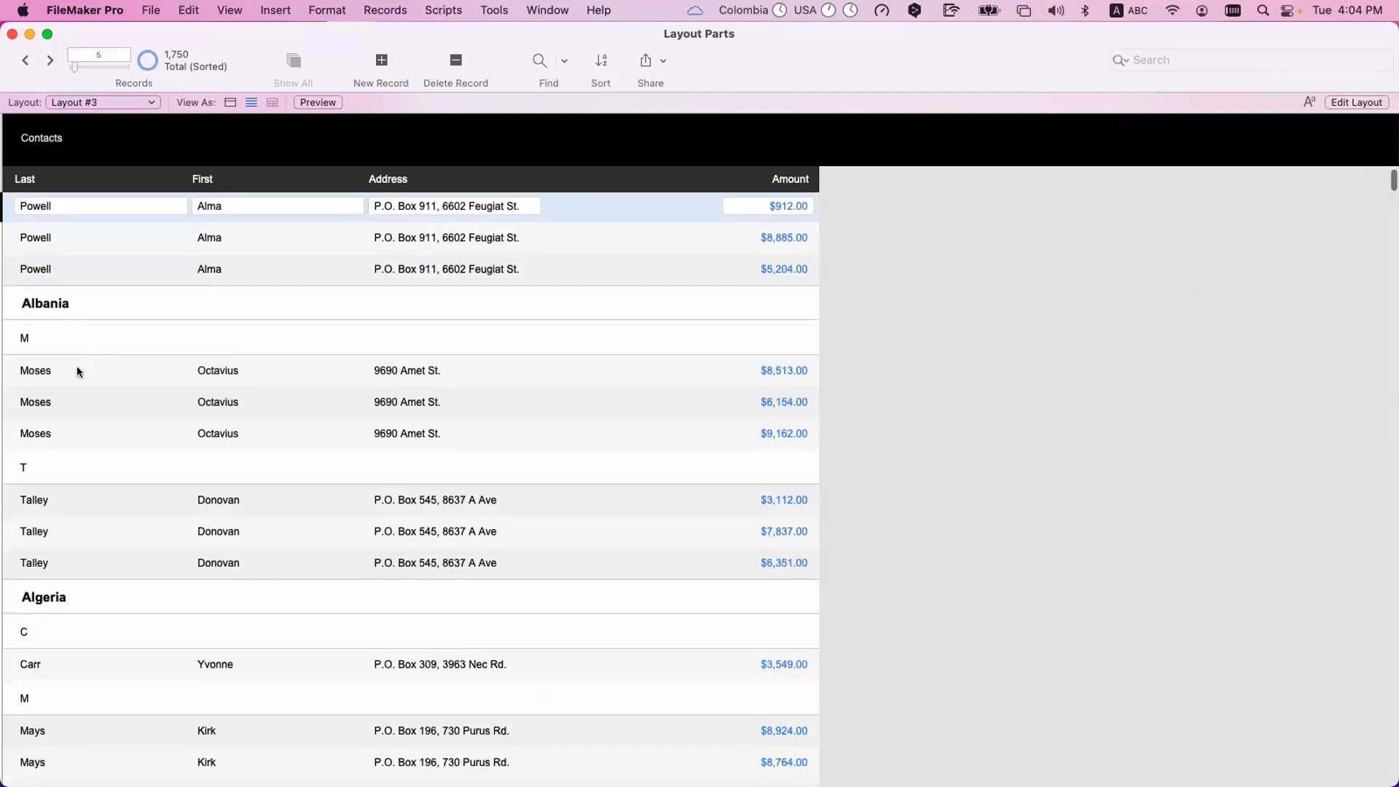
{"action": "scroll", "coordinate": [79, 485], "scroll_direction": "down", "scroll_amount": 20}
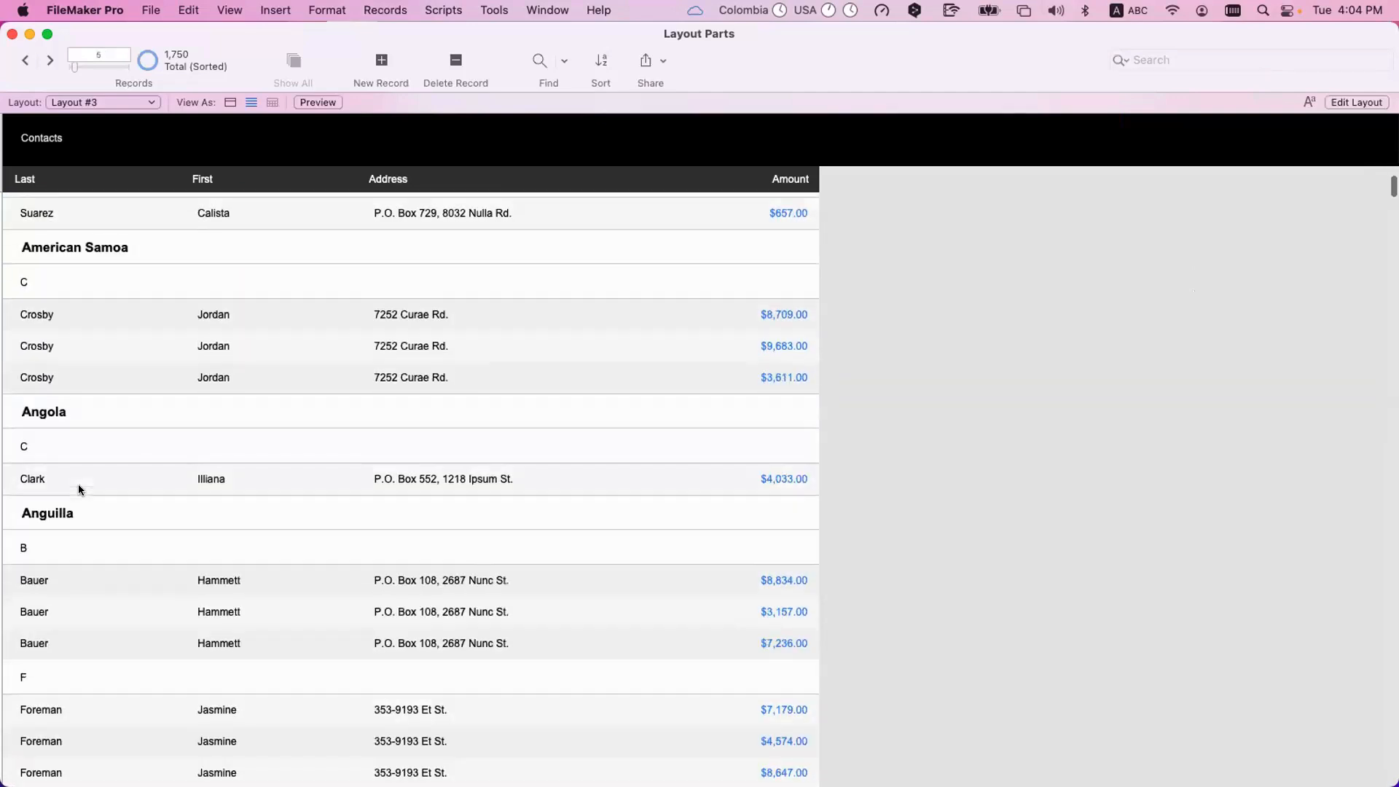
{"action": "scroll", "coordinate": [109, 402], "scroll_direction": "down", "scroll_amount": 20}
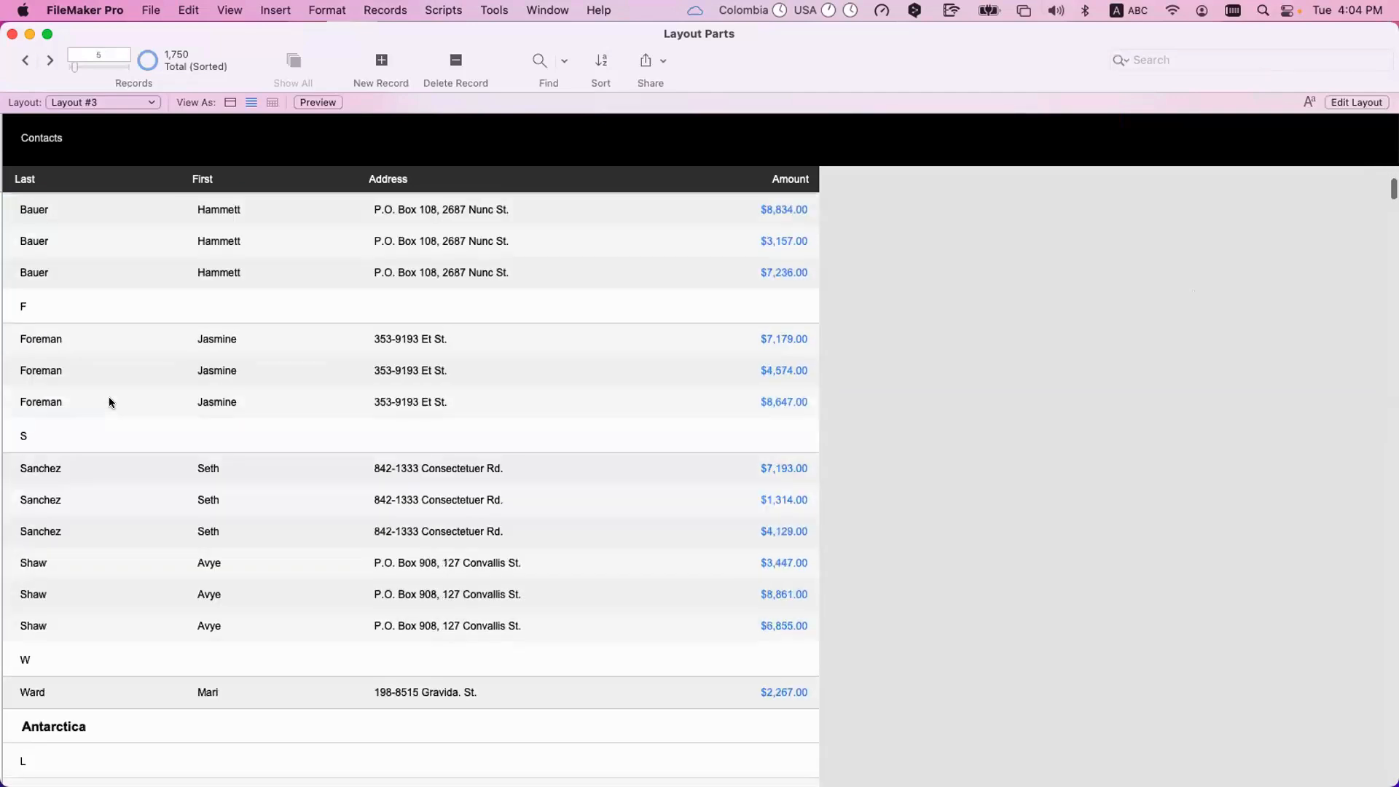
{"action": "scroll", "coordinate": [109, 402], "scroll_direction": "down", "scroll_amount": 20}
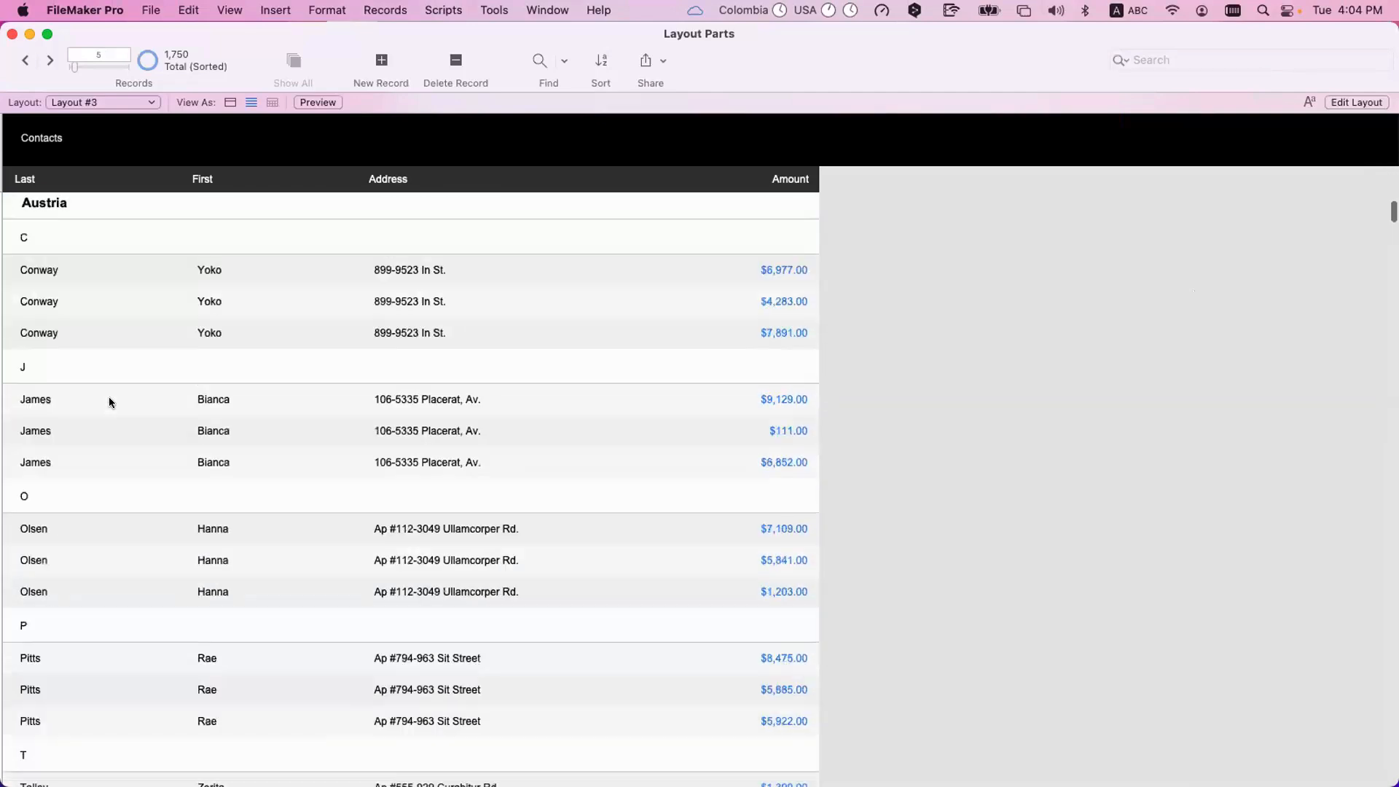
{"action": "scroll", "coordinate": [109, 398], "scroll_direction": "down", "scroll_amount": 15}
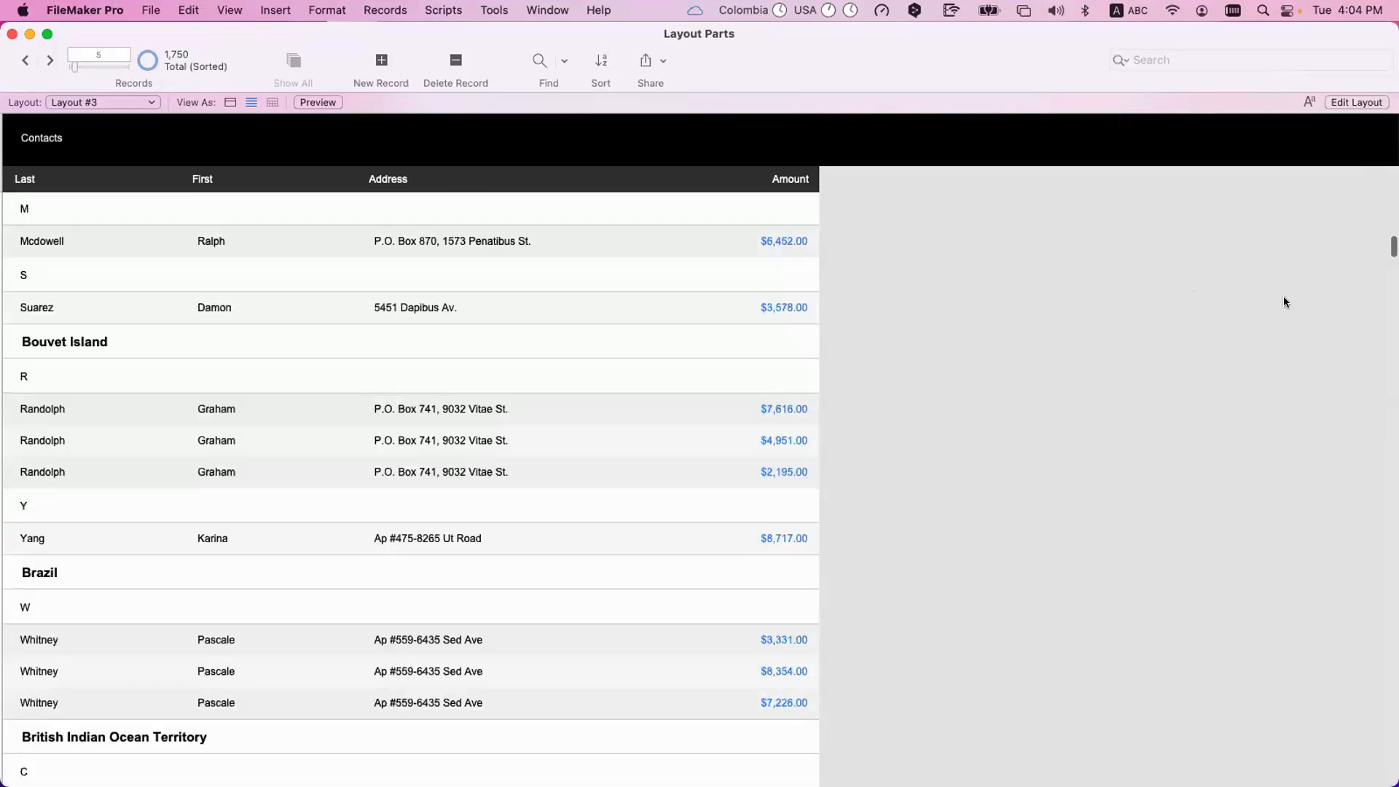
{"action": "left_click_drag", "start_coordinate": [1392, 248], "coordinate": [1363, 688]}
{"action": "scroll", "coordinate": [1365, 692], "scroll_direction": "down", "scroll_amount": 20}
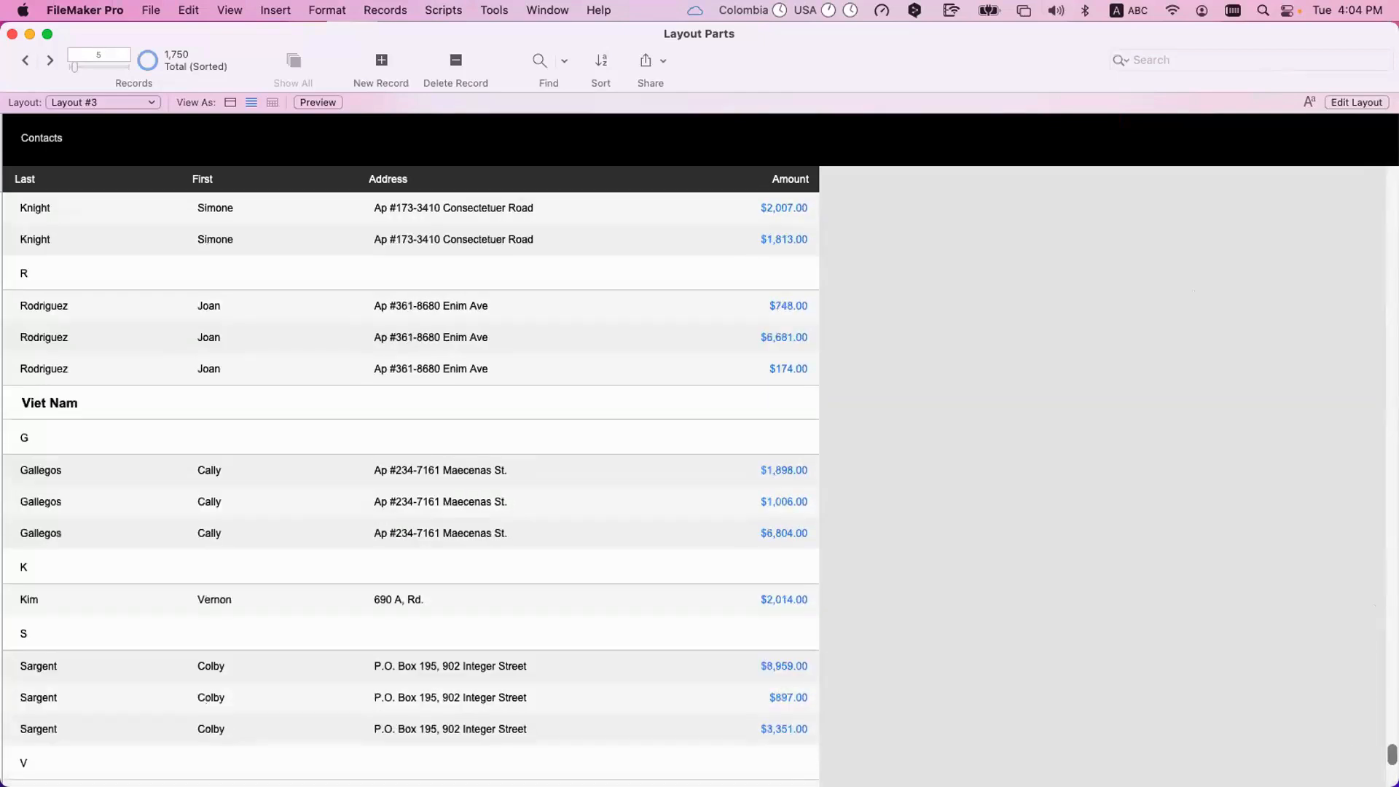
{"action": "scroll", "coordinate": [370, 539], "scroll_direction": "down", "scroll_amount": 10}
{"action": "scroll", "coordinate": [370, 539], "scroll_direction": "down", "scroll_amount": 5}
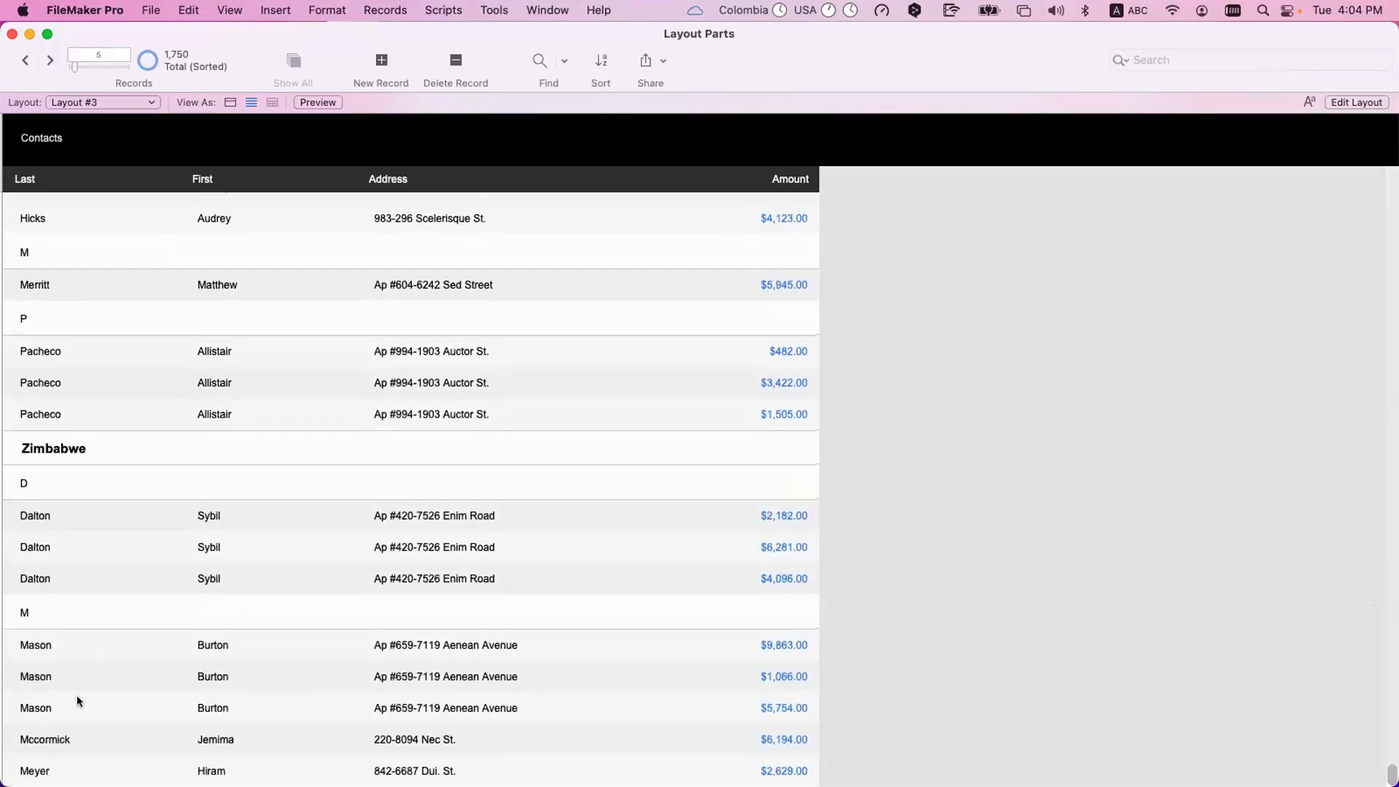
Inspect the Venezuela heading, the R initial subheading beneath it, and the G initial subheading under Viet Nam.
{"action": "scroll", "coordinate": [78, 701], "scroll_direction": "up", "scroll_amount": 3}
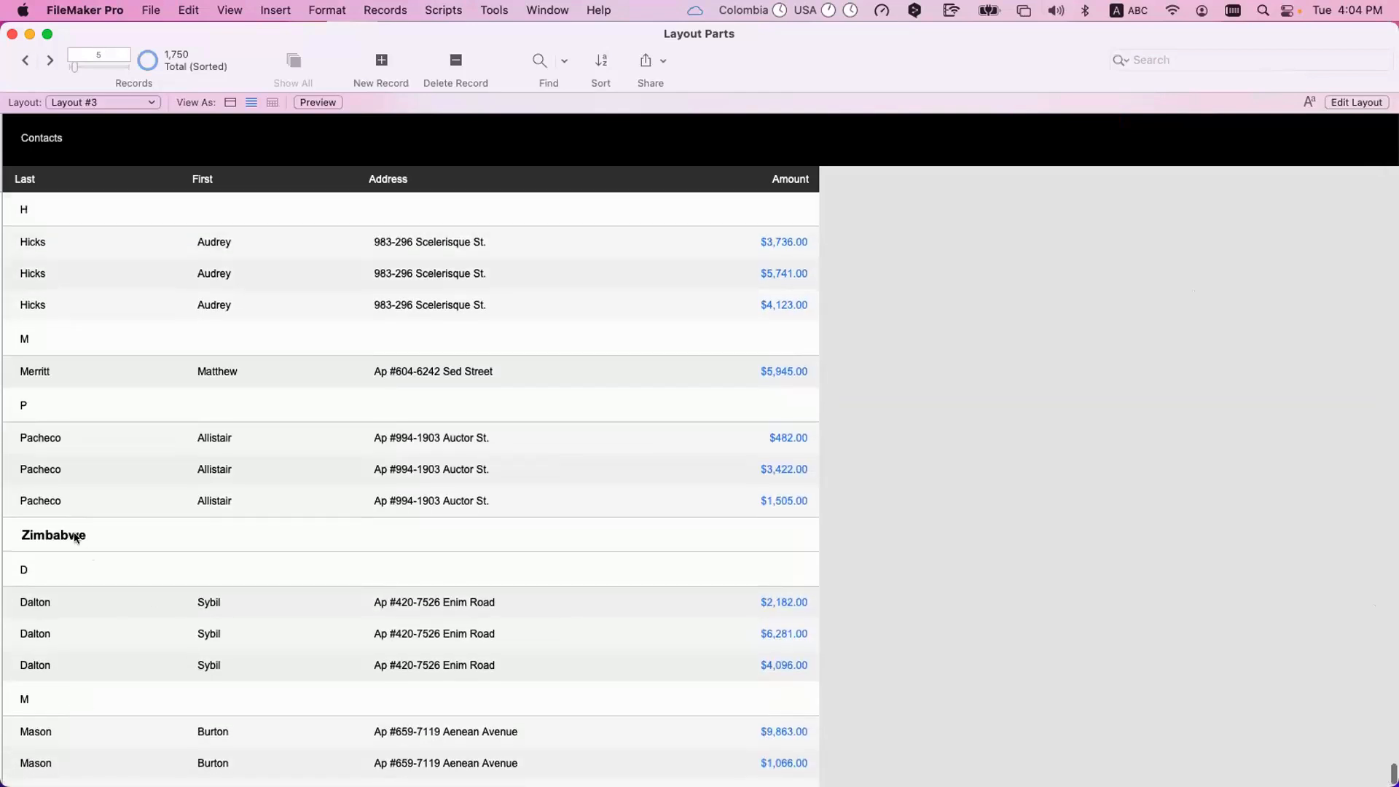
{"action": "scroll", "coordinate": [77, 538], "scroll_direction": "up", "scroll_amount": 15}
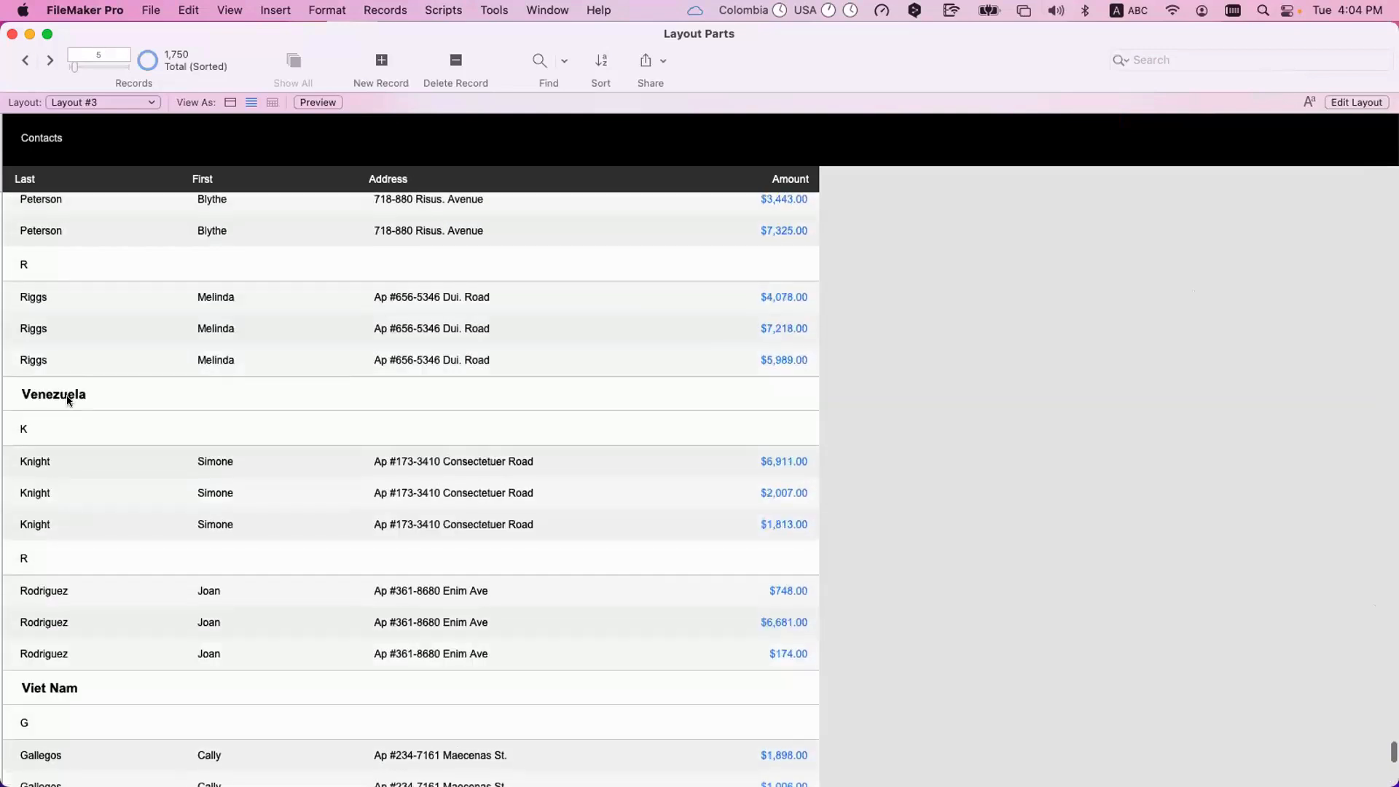
{"action": "left_click", "coordinate": [67, 388]}
{"action": "left_click", "coordinate": [62, 562]}
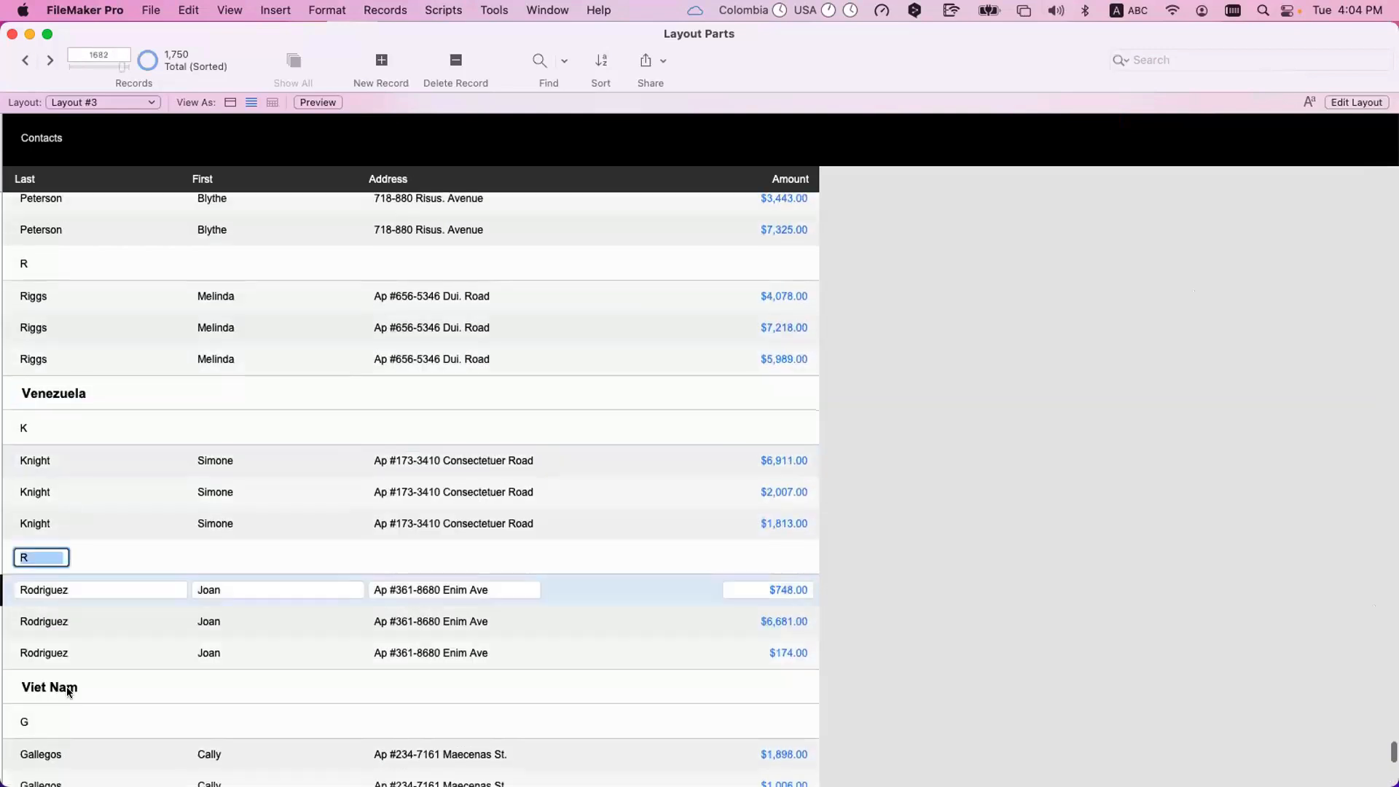
{"action": "scroll", "coordinate": [66, 670], "scroll_direction": "down", "scroll_amount": 2}
{"action": "left_click", "coordinate": [61, 643]}
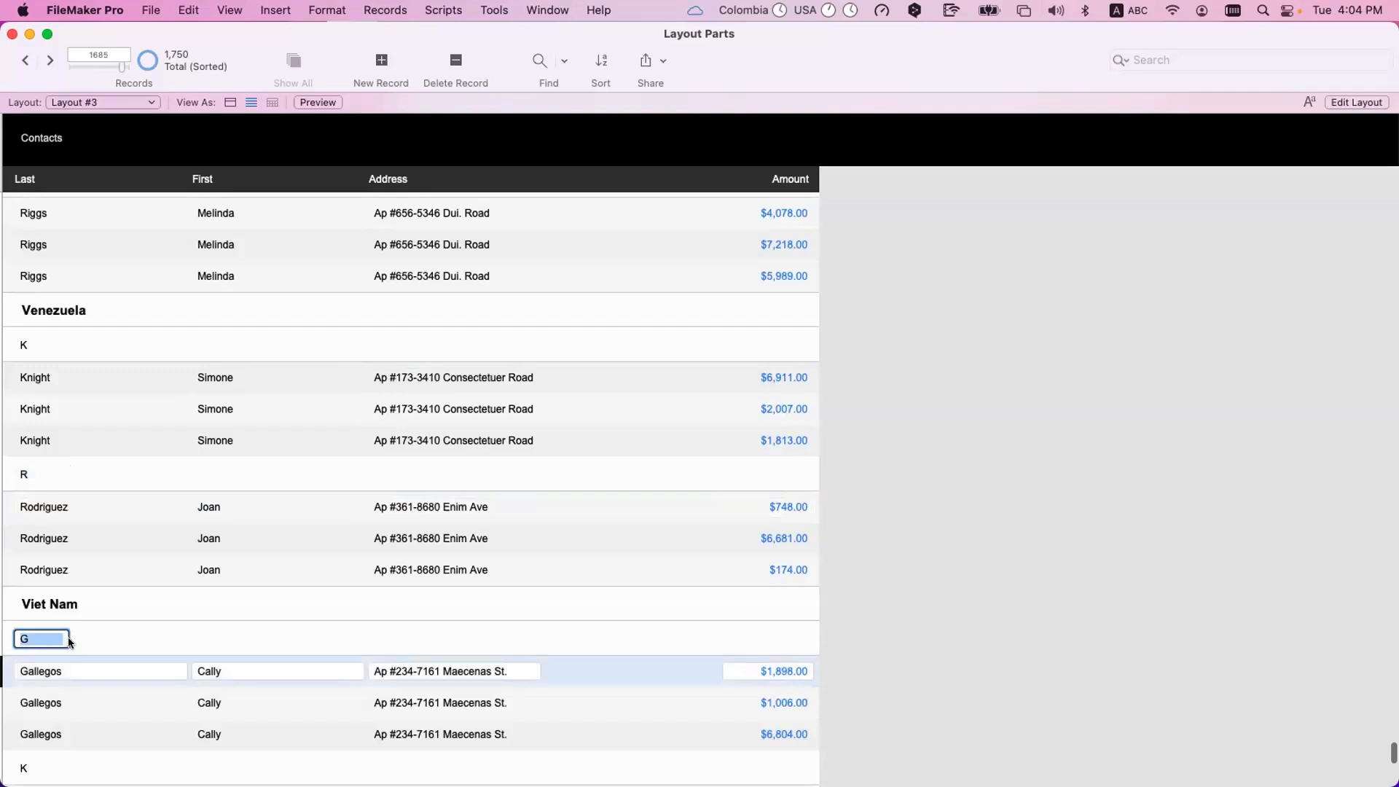
Inspect the initial subheadings under Viet Nam and enter its country heading without editing it.
{"action": "scroll", "coordinate": [63, 620], "scroll_direction": "down", "scroll_amount": 4}
{"action": "left_click", "coordinate": [62, 619]}
{"action": "left_click", "coordinate": [60, 672]}
{"action": "scroll", "coordinate": [60, 672], "scroll_direction": "down", "scroll_amount": 5}
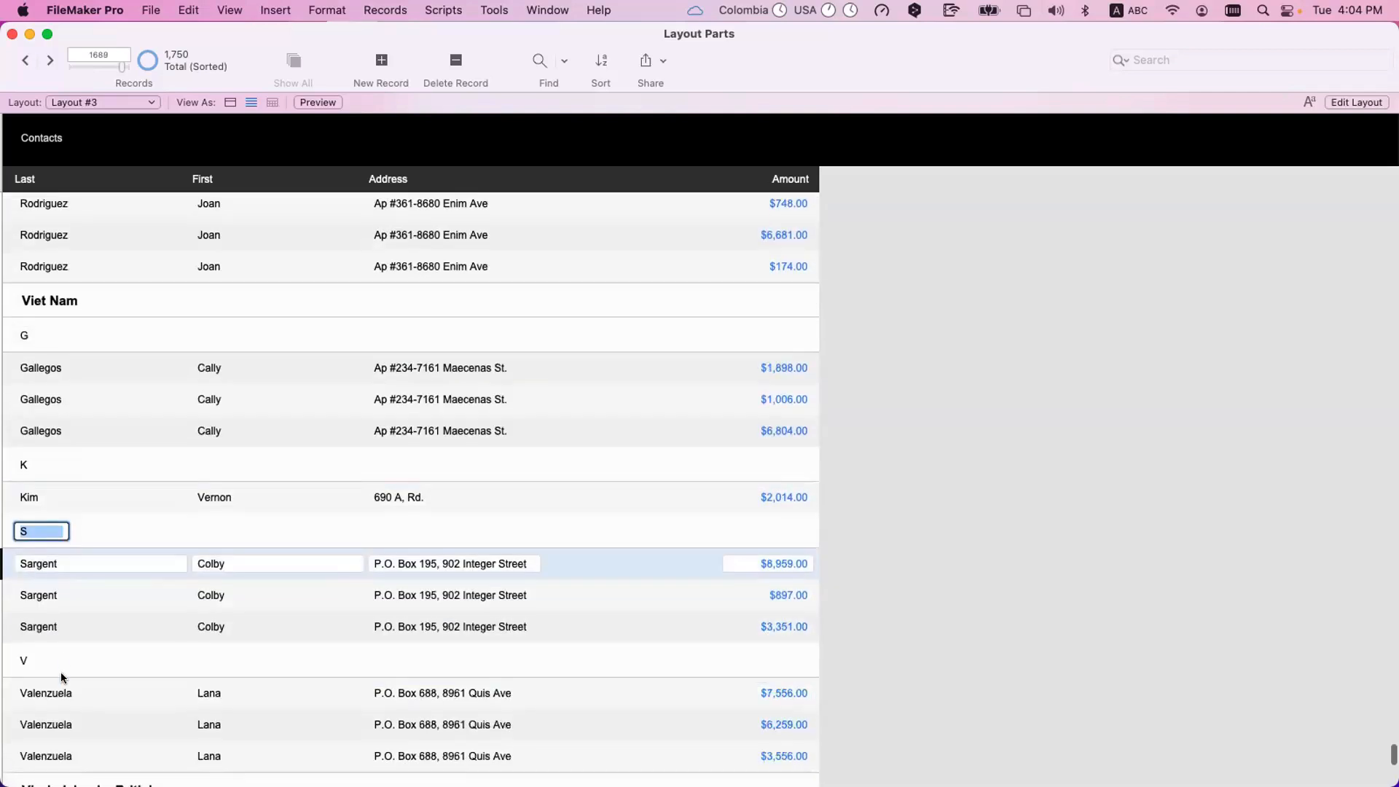
{"action": "left_click", "coordinate": [62, 612]}
{"action": "scroll", "coordinate": [63, 592], "scroll_direction": "up", "scroll_amount": 5}
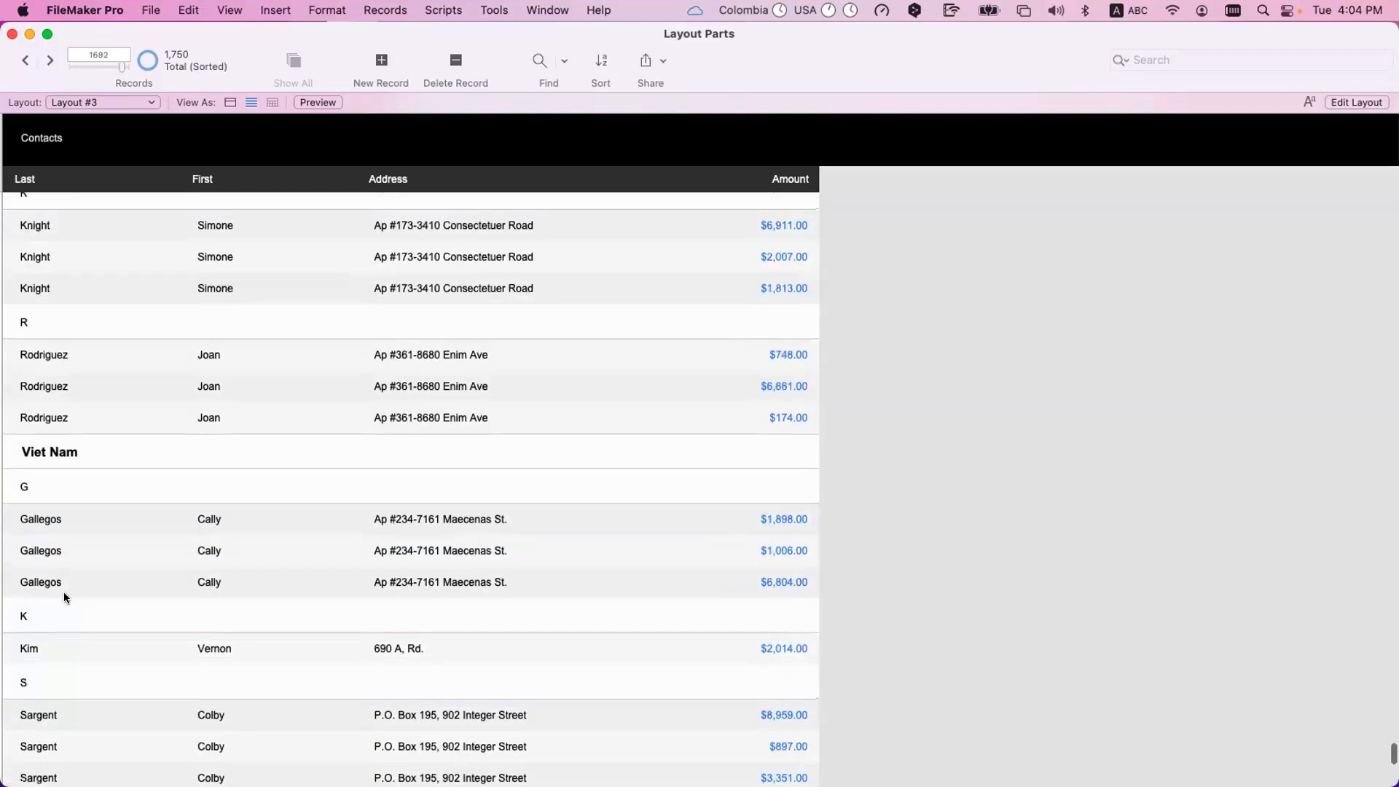
{"action": "left_click", "coordinate": [65, 594]}
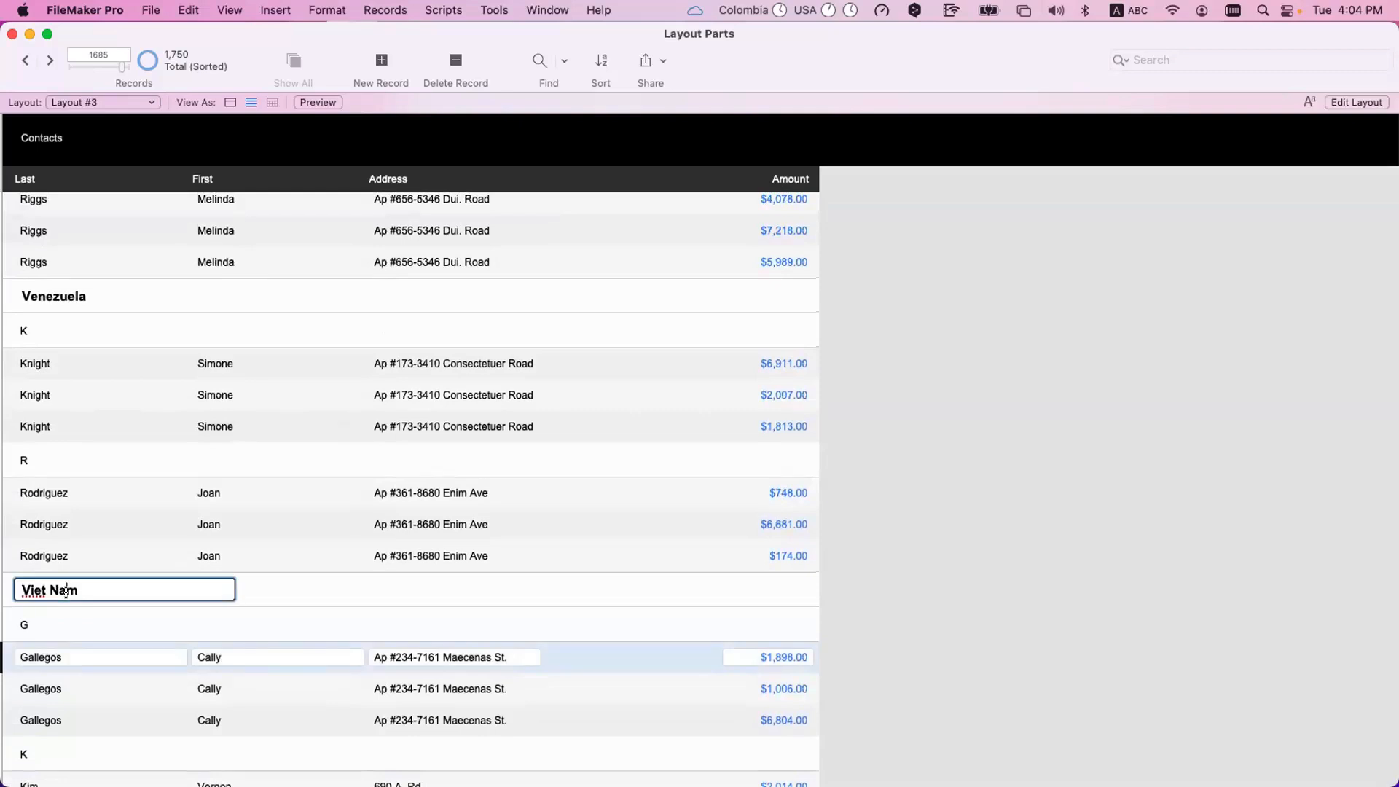
{"action": "left_click", "coordinate": [72, 622]}
{"action": "scroll", "coordinate": [72, 623], "scroll_direction": "down", "scroll_amount": 3}
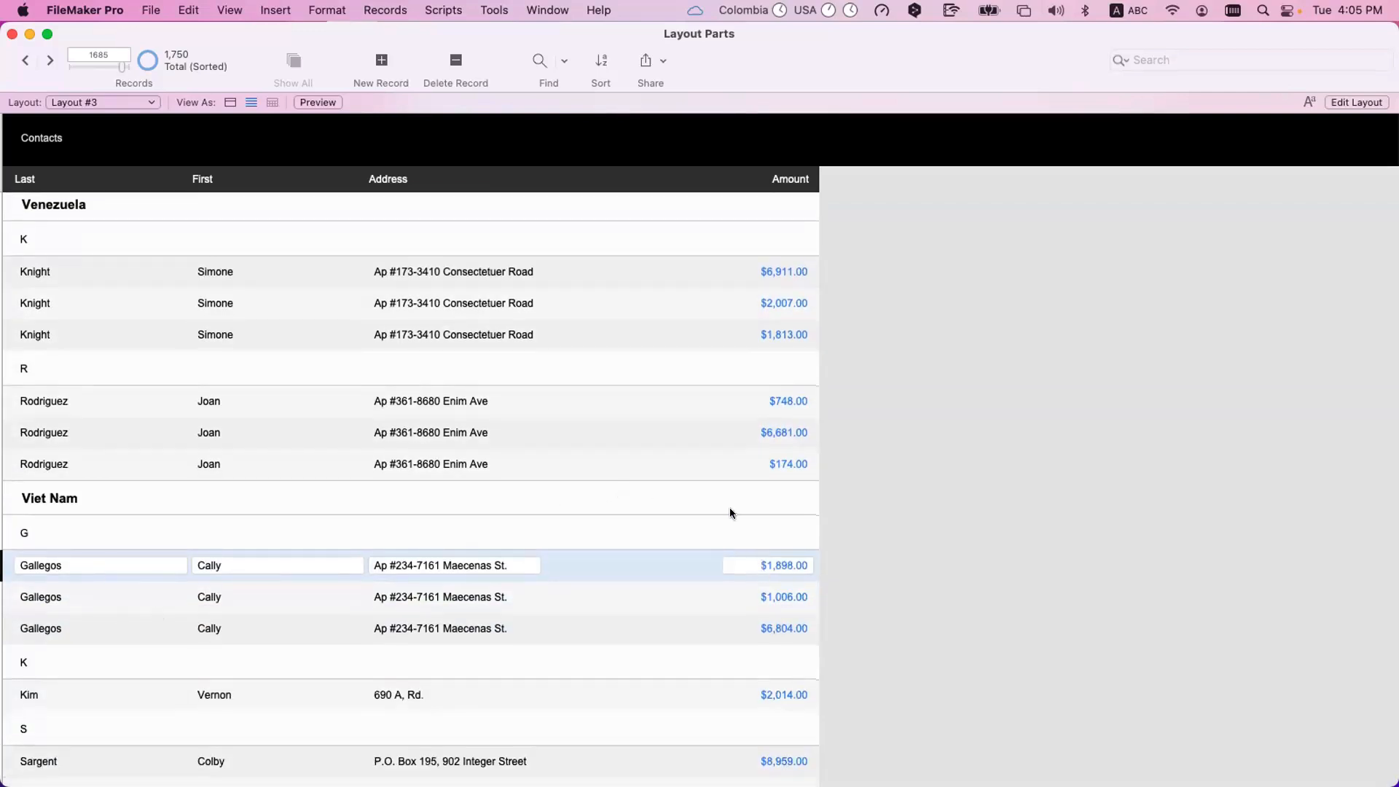
Go back to the first record of the sorted list and enter its Amount field without editing it.
{"action": "scroll", "coordinate": [751, 549], "scroll_direction": "up", "scroll_amount": 15}
{"action": "scroll", "coordinate": [720, 494], "scroll_direction": "up", "scroll_amount": 5}
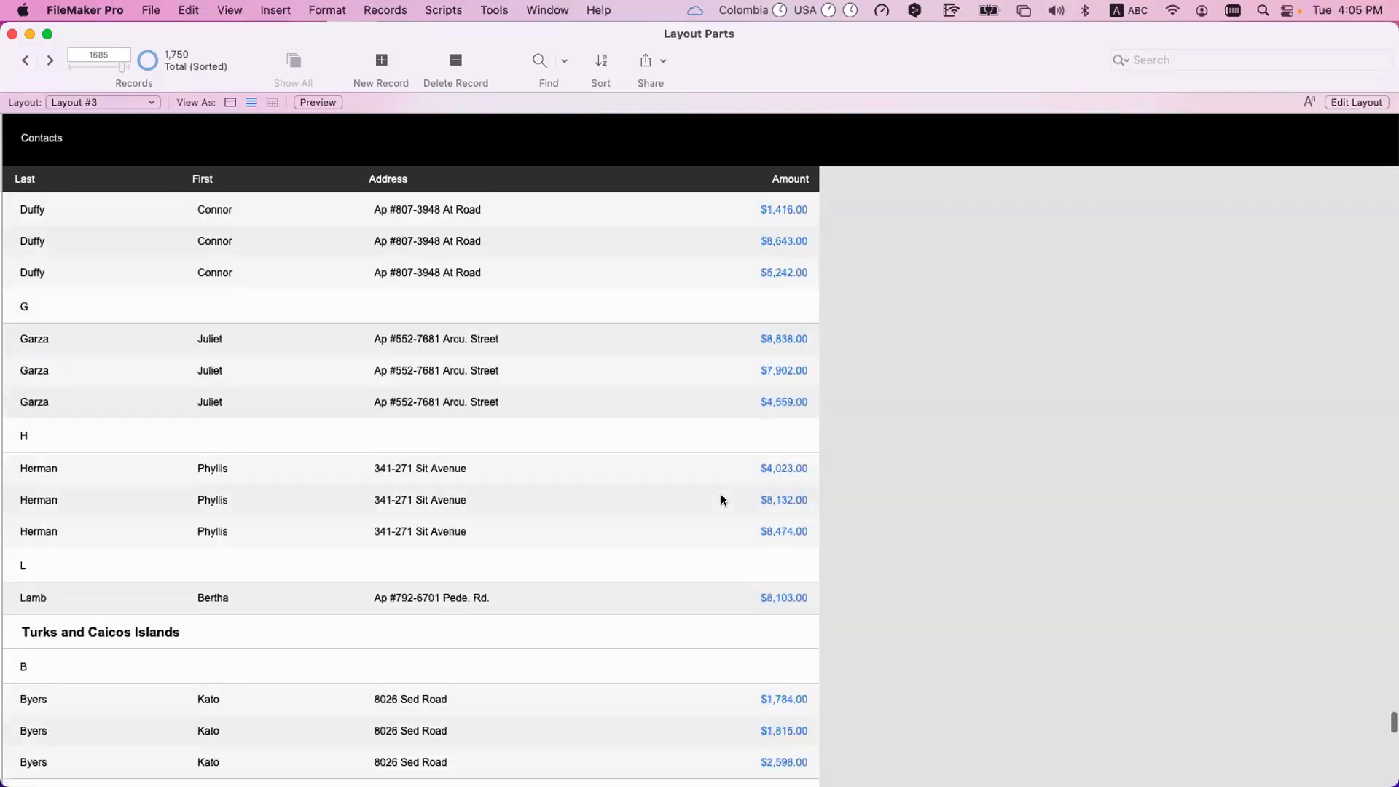
{"action": "scroll", "coordinate": [996, 278], "scroll_direction": "up", "scroll_amount": 20}
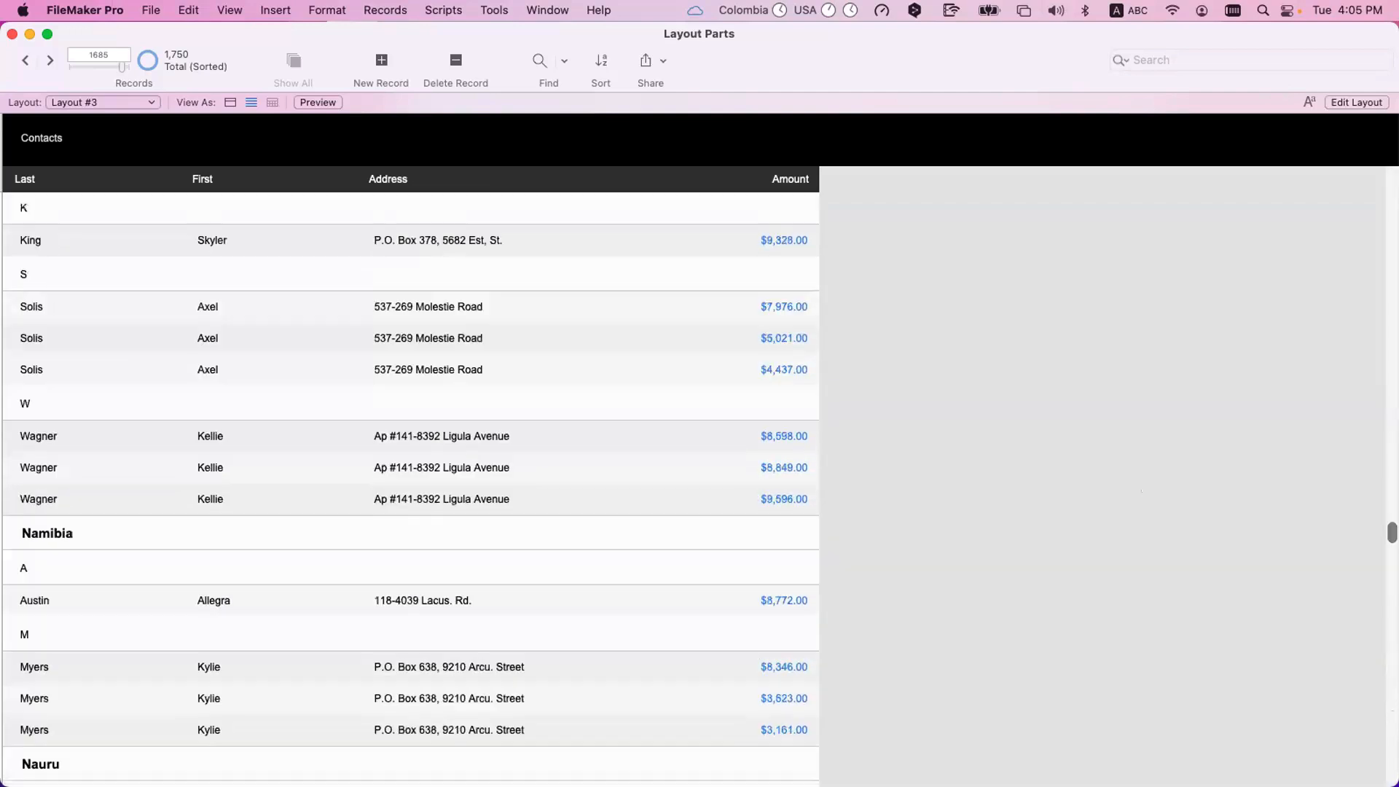
{"action": "left_click", "coordinate": [775, 276]}
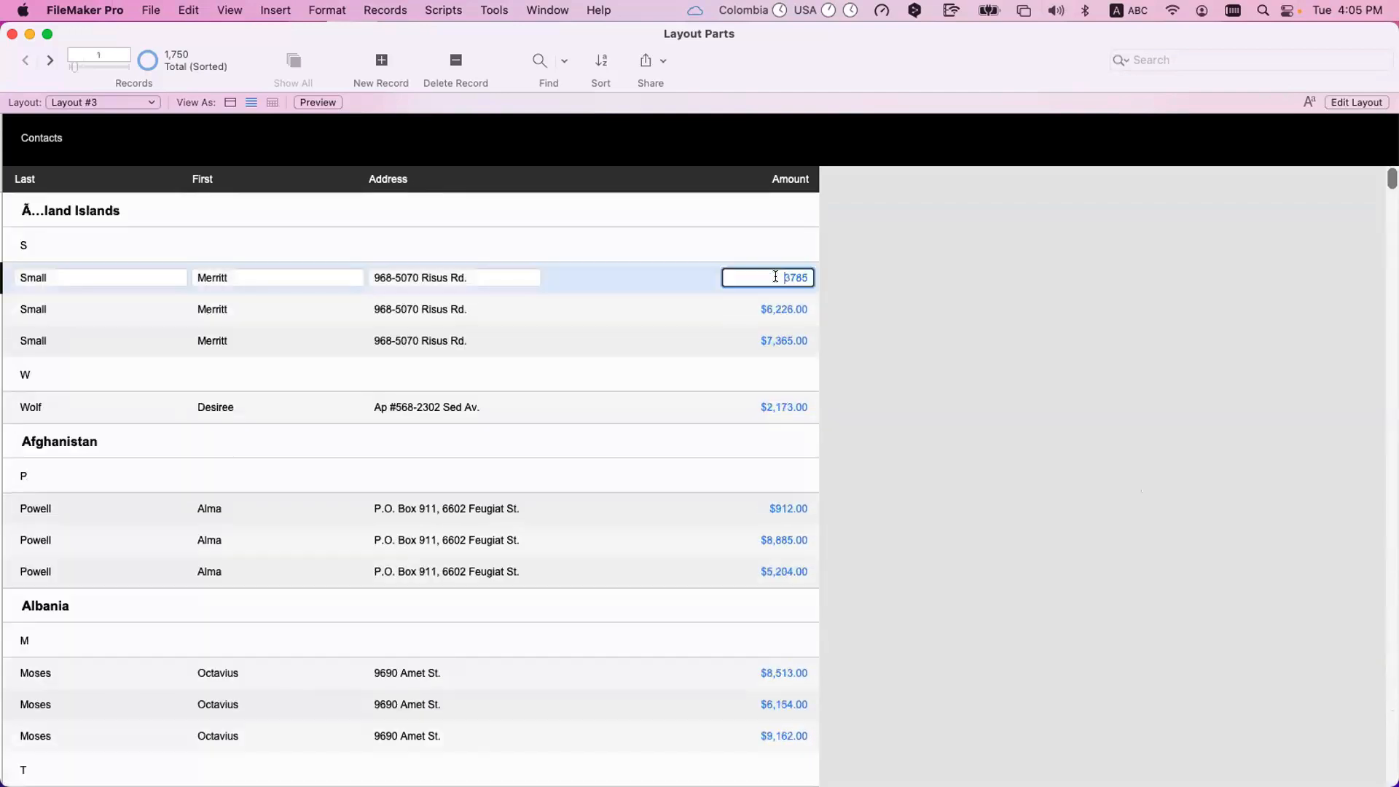
{"action": "left_click", "coordinate": [693, 278]}
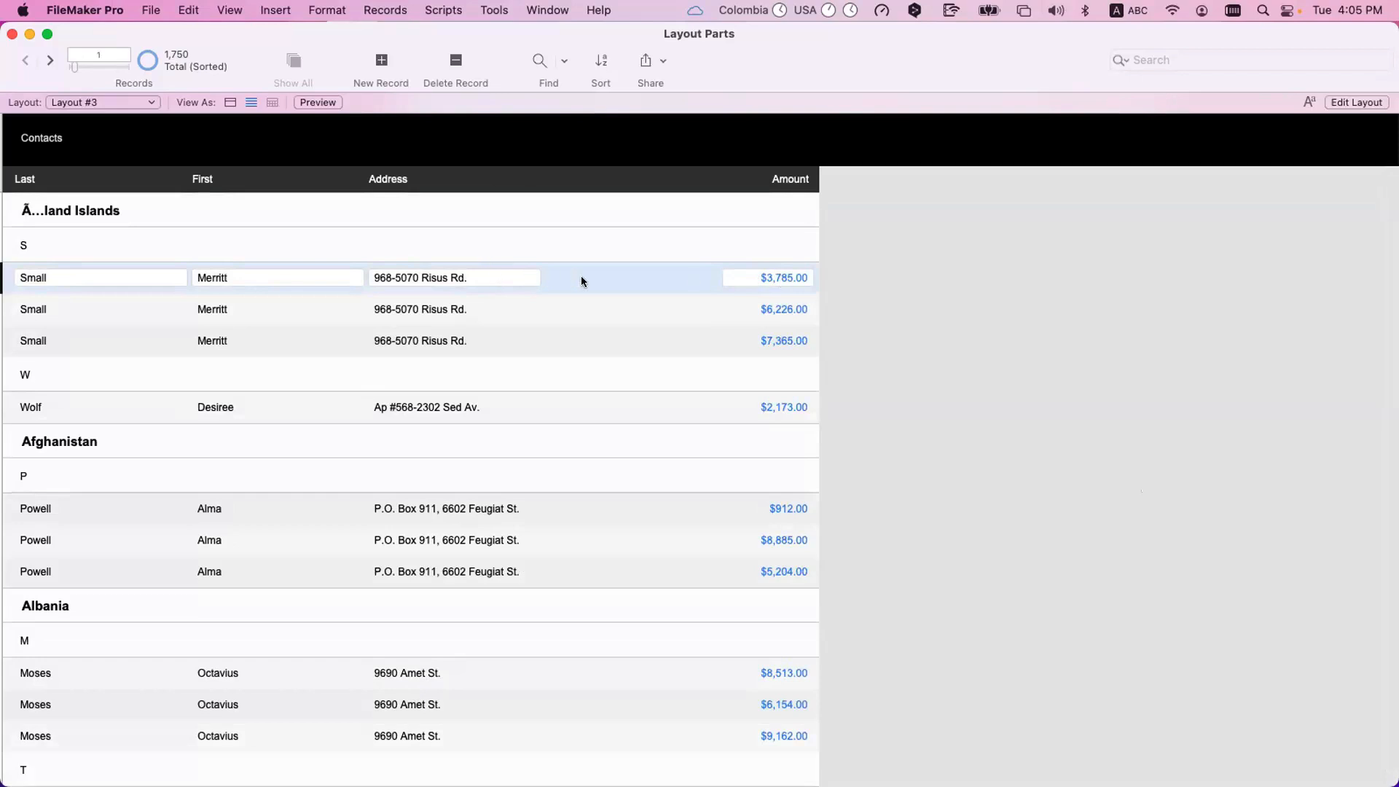
{"action": "left_click", "coordinate": [780, 279]}
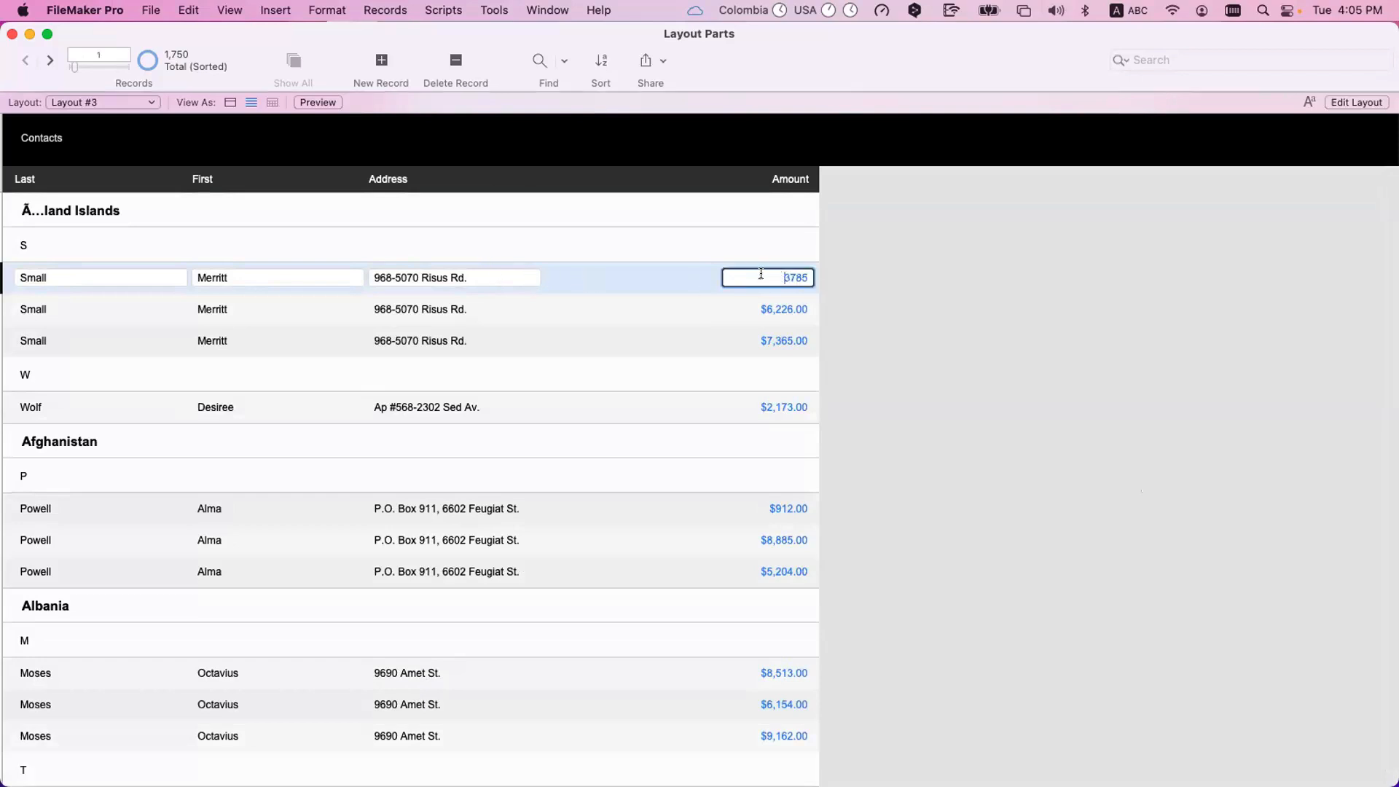
{"action": "left_click", "coordinate": [879, 290]}
Start a new field in the database definition and name it totalOf_Amount.
{"action": "key", "text": "super+shift+d"}
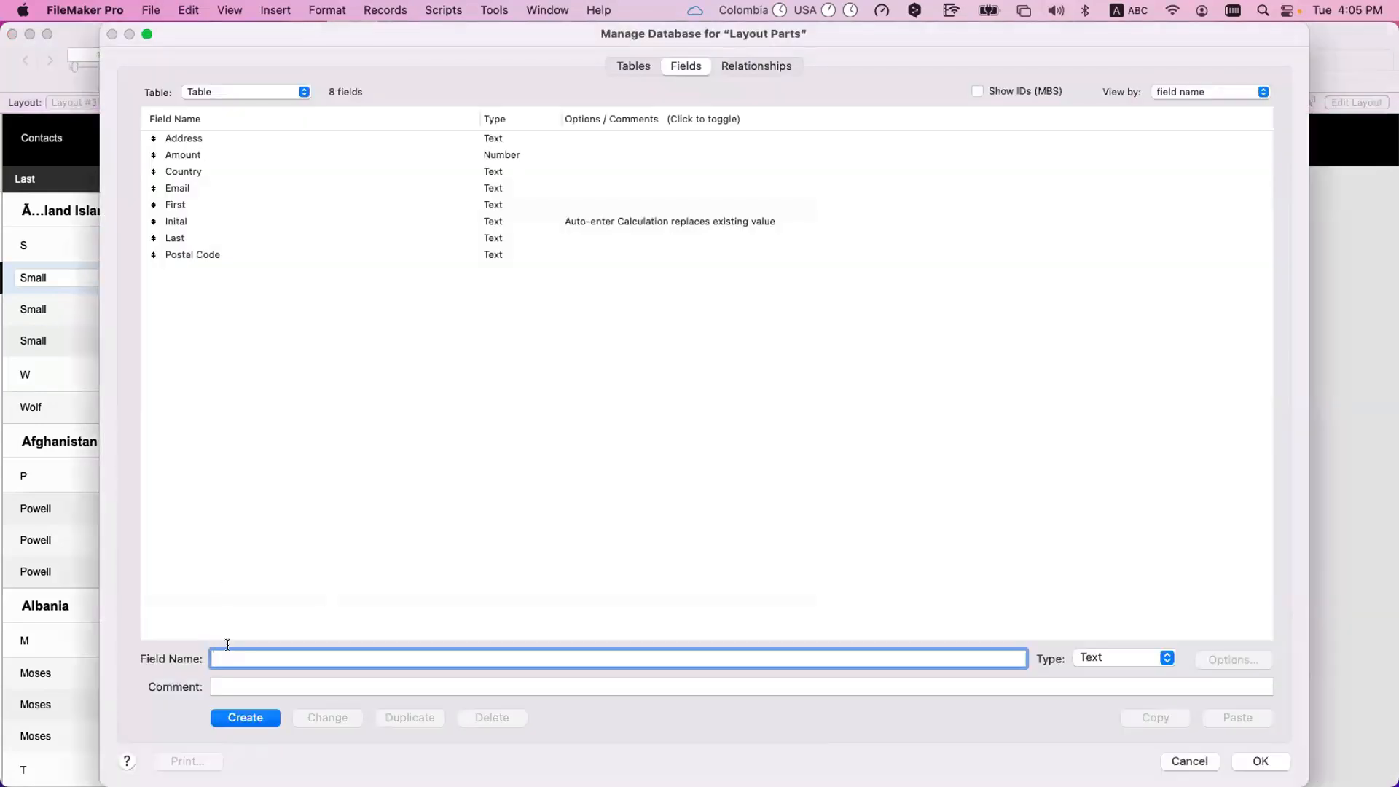
{"action": "type", "text": "totalOf_Ampunt"}
{"action": "key", "text": "BackSpace"}
{"action": "key", "text": "BackSpace"}
{"action": "key", "text": "BackSpace"}
{"action": "key", "text": "BackSpace"}
{"action": "type", "text": "ount"}
Create totalOf_Amount as a Summary field computing the total of Amount, and save the database definition.
{"action": "left_click", "coordinate": [1143, 661]}
{"action": "left_click", "coordinate": [1109, 768]}
{"action": "left_click", "coordinate": [246, 718]}
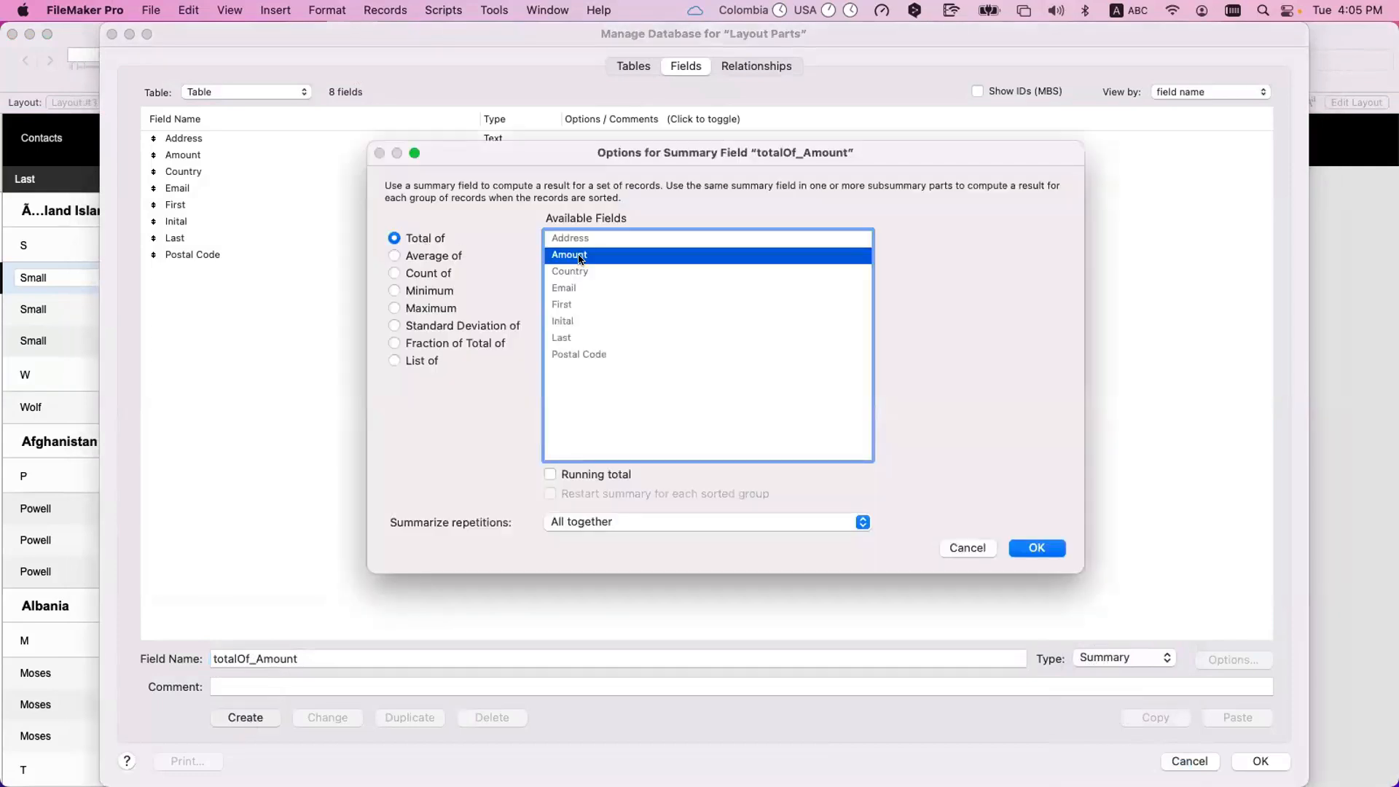
{"action": "left_click", "coordinate": [1036, 548]}
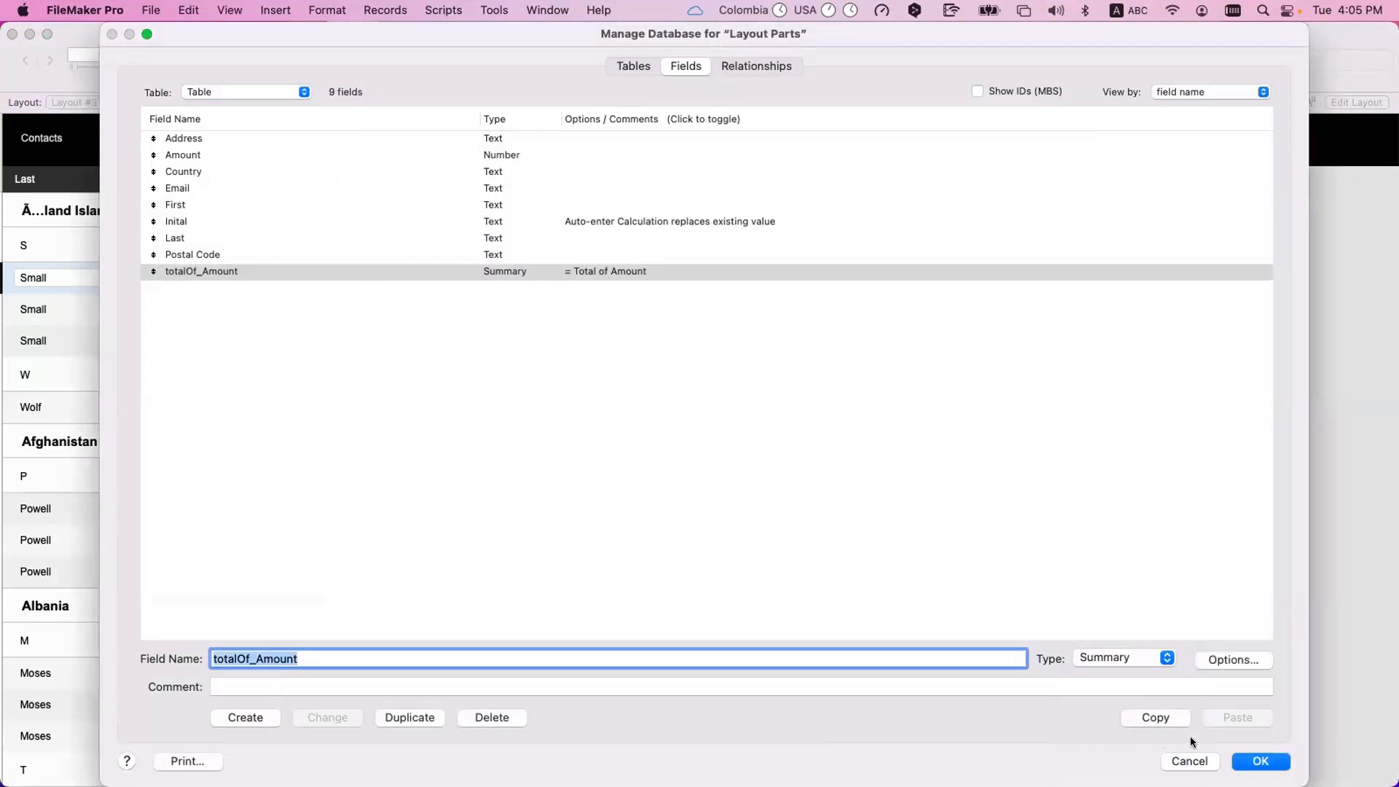
{"action": "left_click", "coordinate": [1248, 759]}
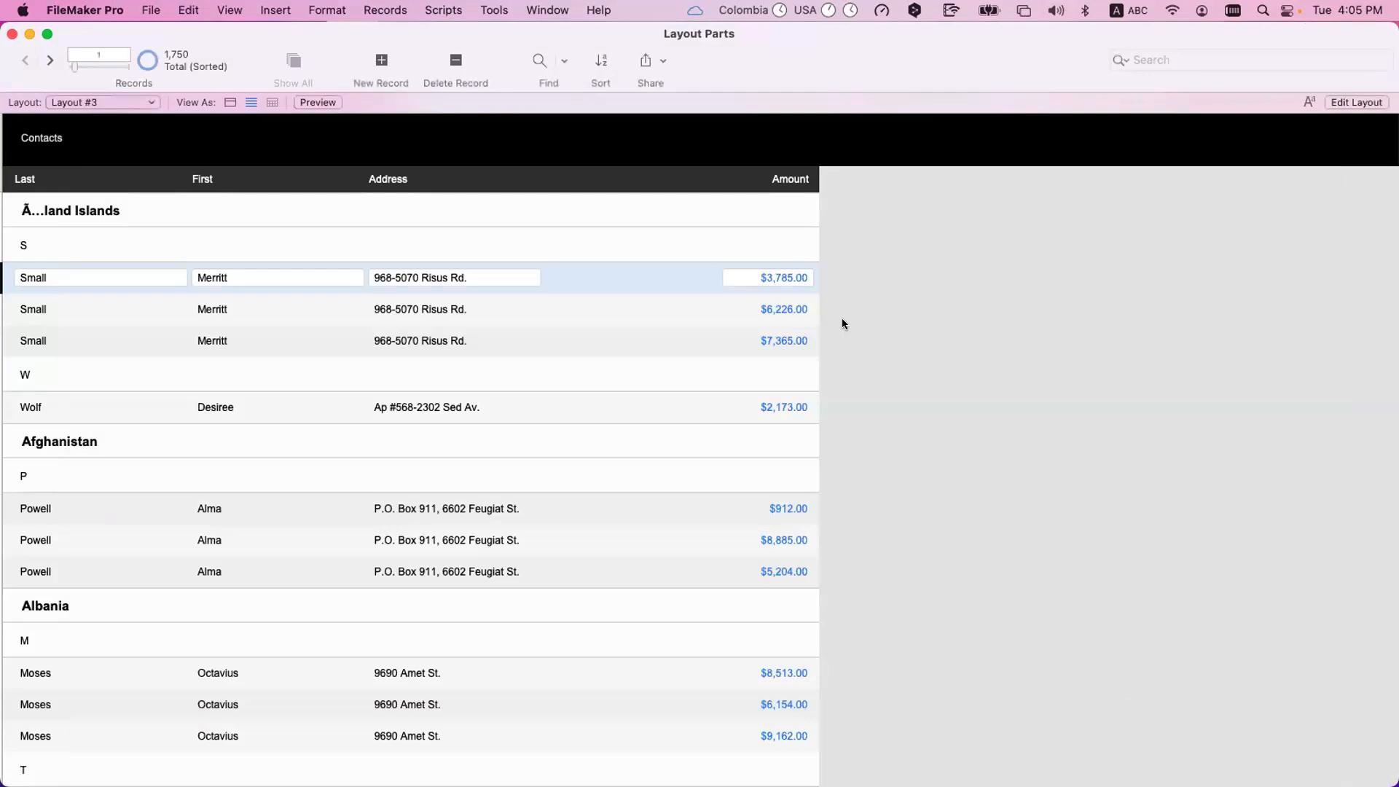
Switch to Layout mode and place the totalOf_Amount field with its label in the Inital sub-summary, near the Amount column.
{"action": "key", "text": "super+l"}
{"action": "scroll", "coordinate": [890, 325], "scroll_direction": "right", "scroll_amount": 5}
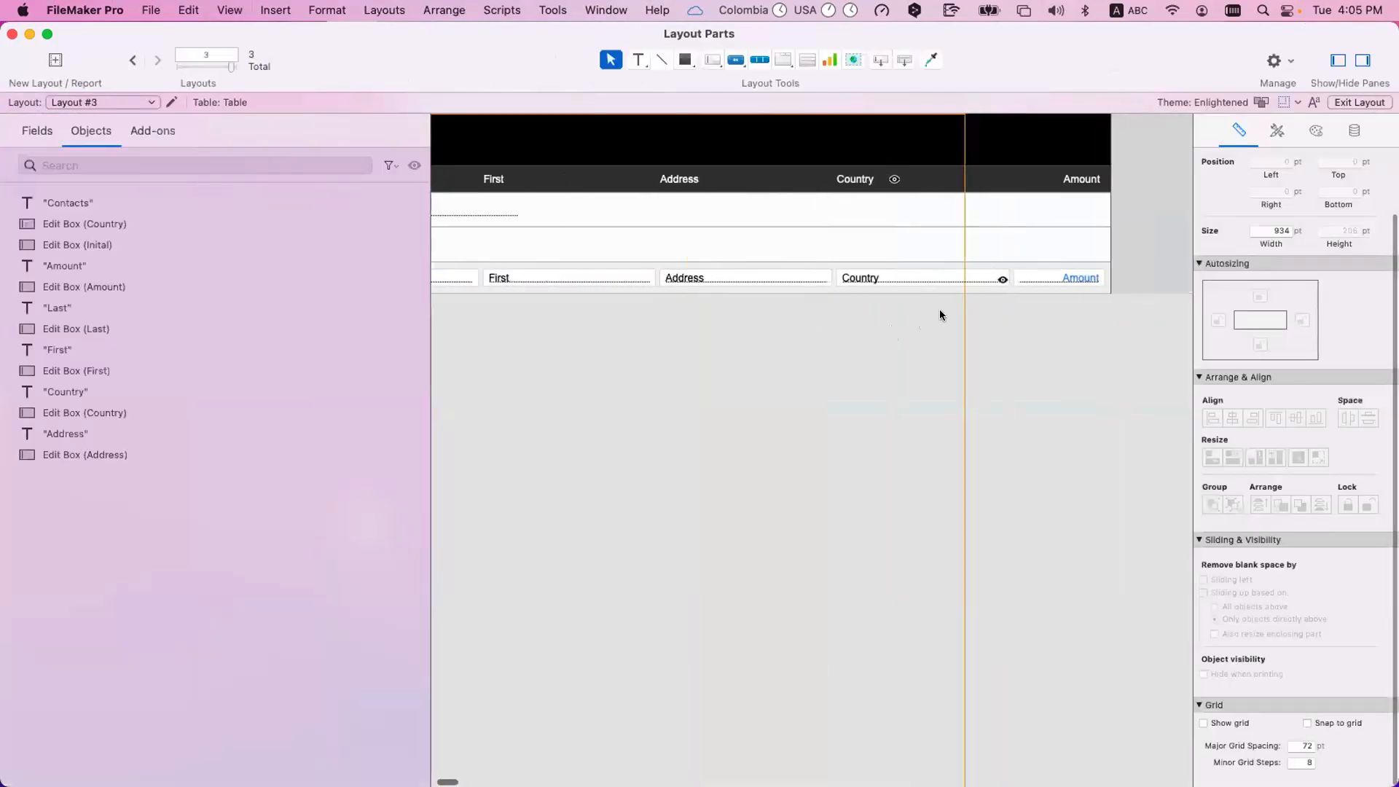
{"action": "left_click", "coordinate": [1067, 277]}
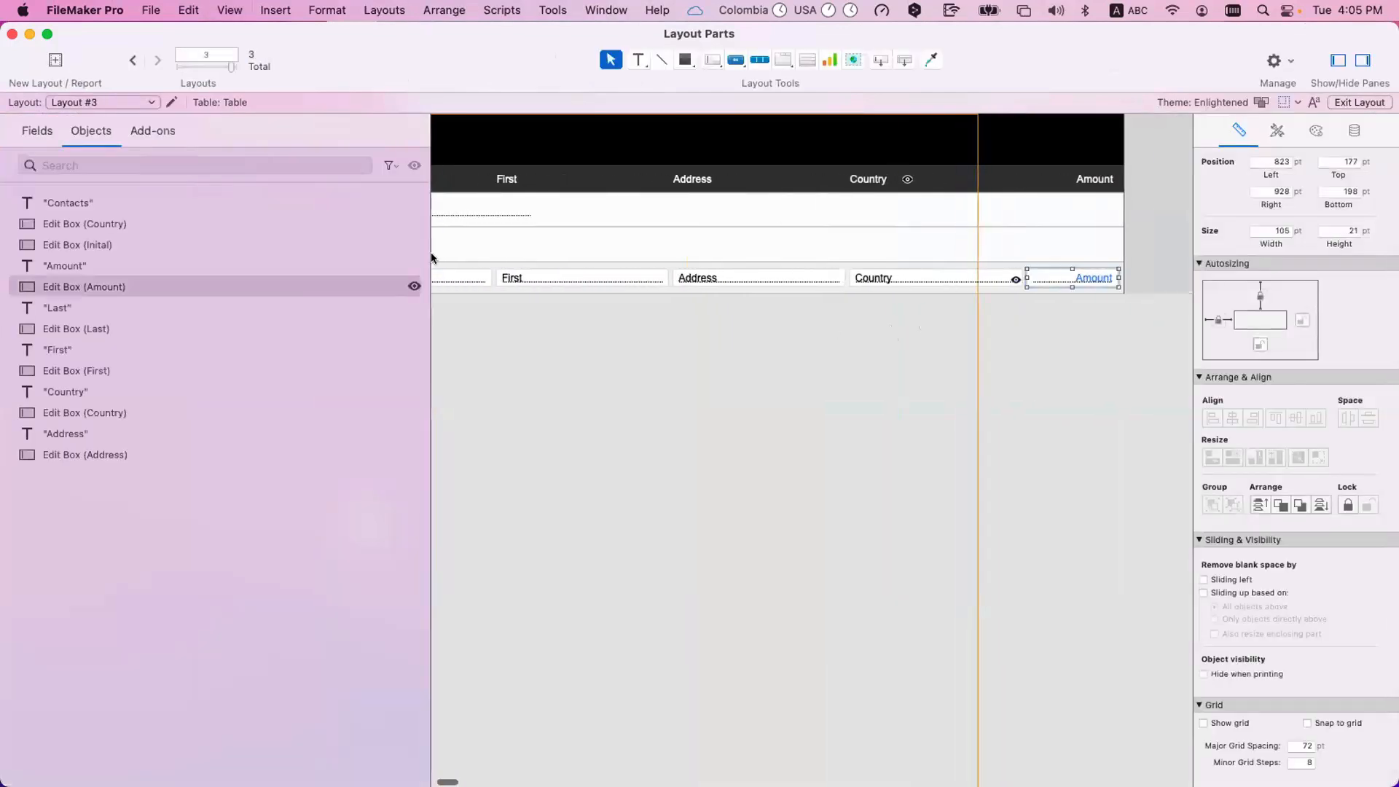
{"action": "left_click", "coordinate": [36, 130]}
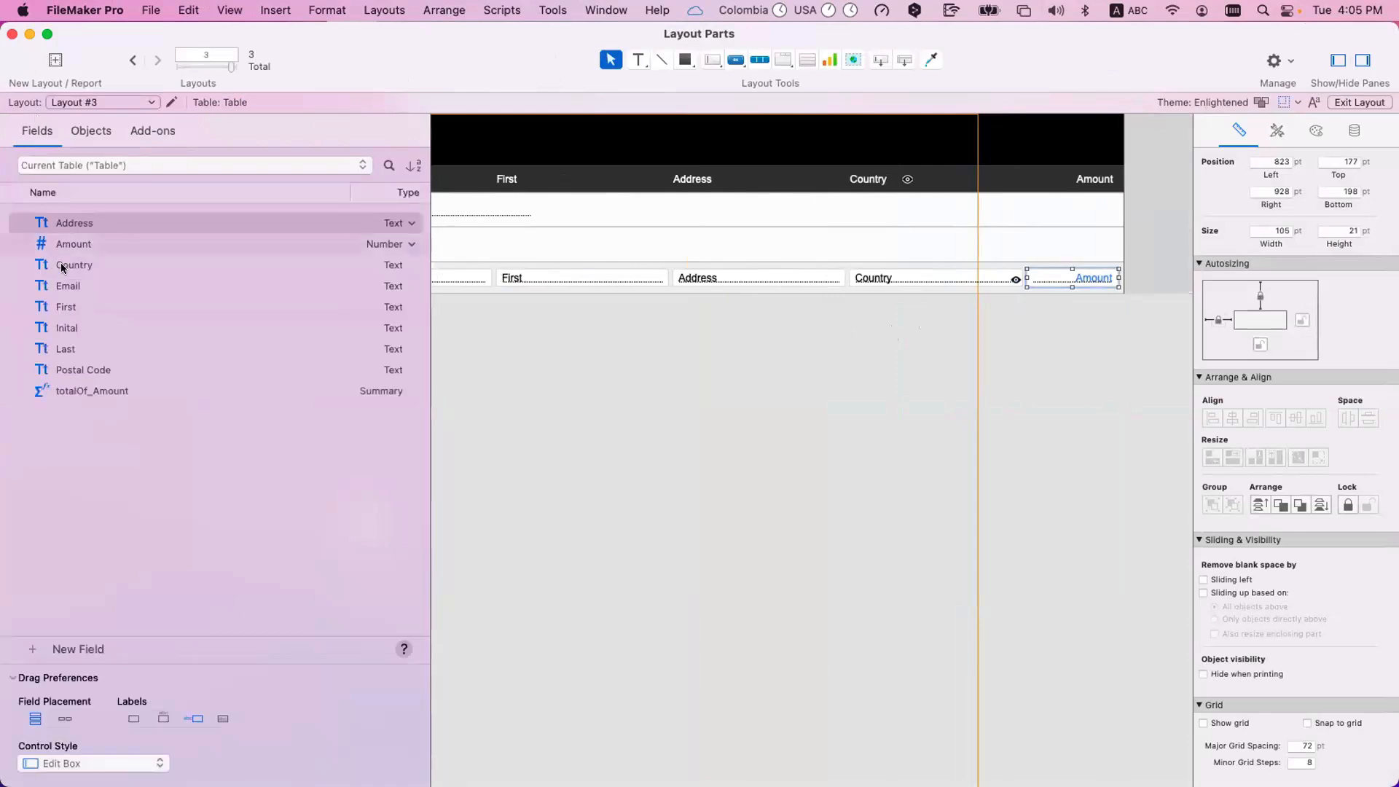
{"action": "left_click_drag", "start_coordinate": [75, 391], "coordinate": [1087, 243]}
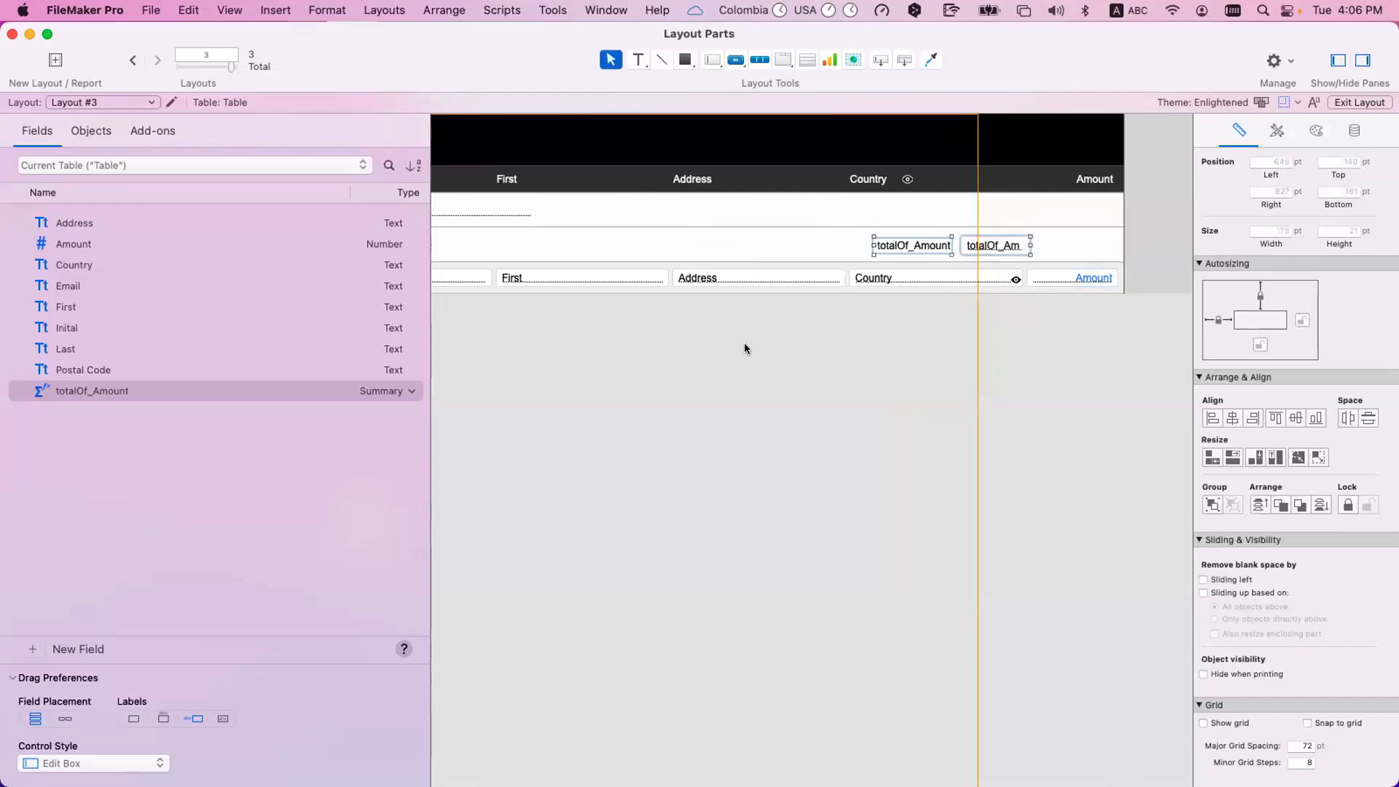
Move the totalOf_Amount field and its label up from the Inital sub-summary into the Country sub-summary.
{"action": "scroll", "coordinate": [636, 316], "scroll_direction": "left", "scroll_amount": 5}
{"action": "left_click", "coordinate": [471, 247]}
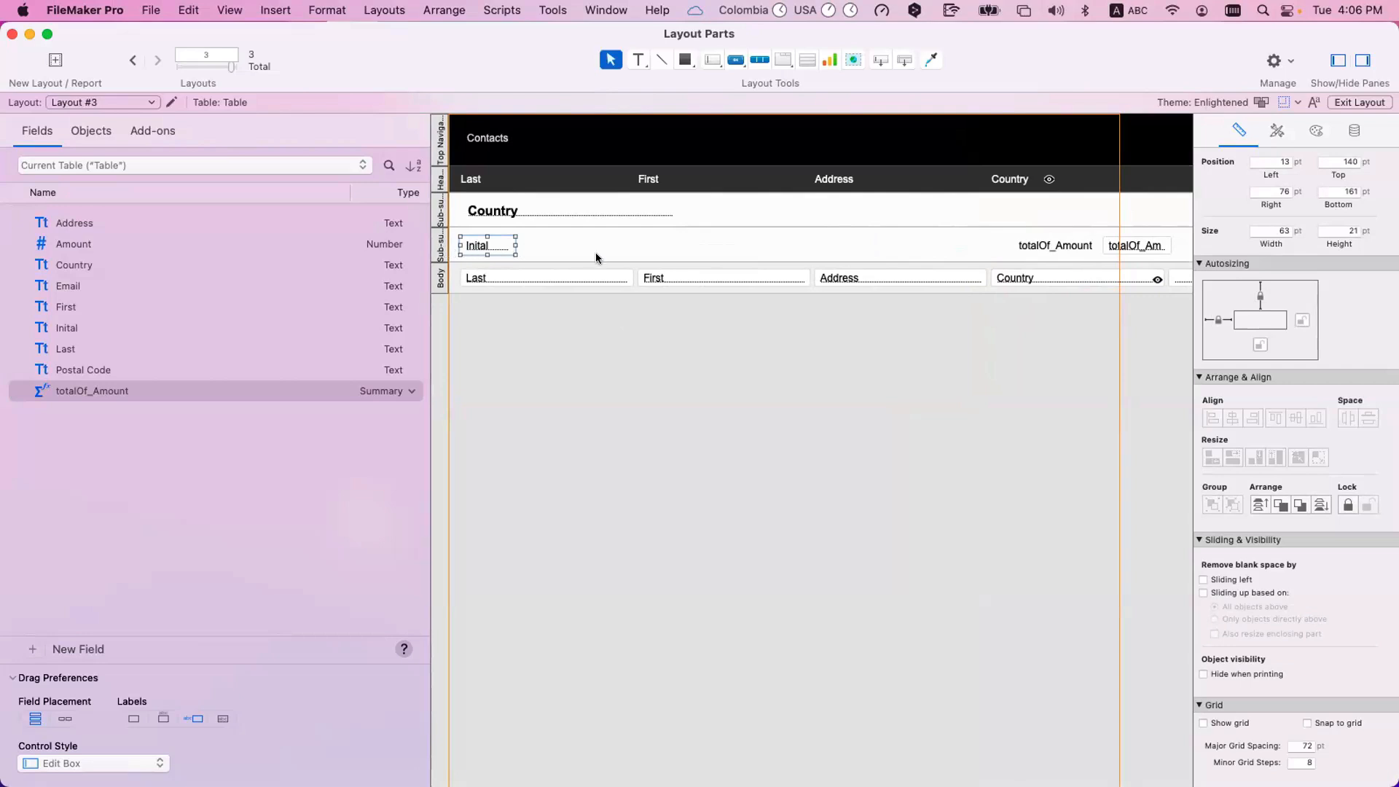
{"action": "scroll", "coordinate": [846, 249], "scroll_direction": "right", "scroll_amount": 8}
{"action": "left_click", "coordinate": [845, 249]}
{"action": "left_click", "coordinate": [906, 250], "text": "shift"}
{"action": "left_click_drag", "start_coordinate": [940, 242], "coordinate": [1003, 211]}
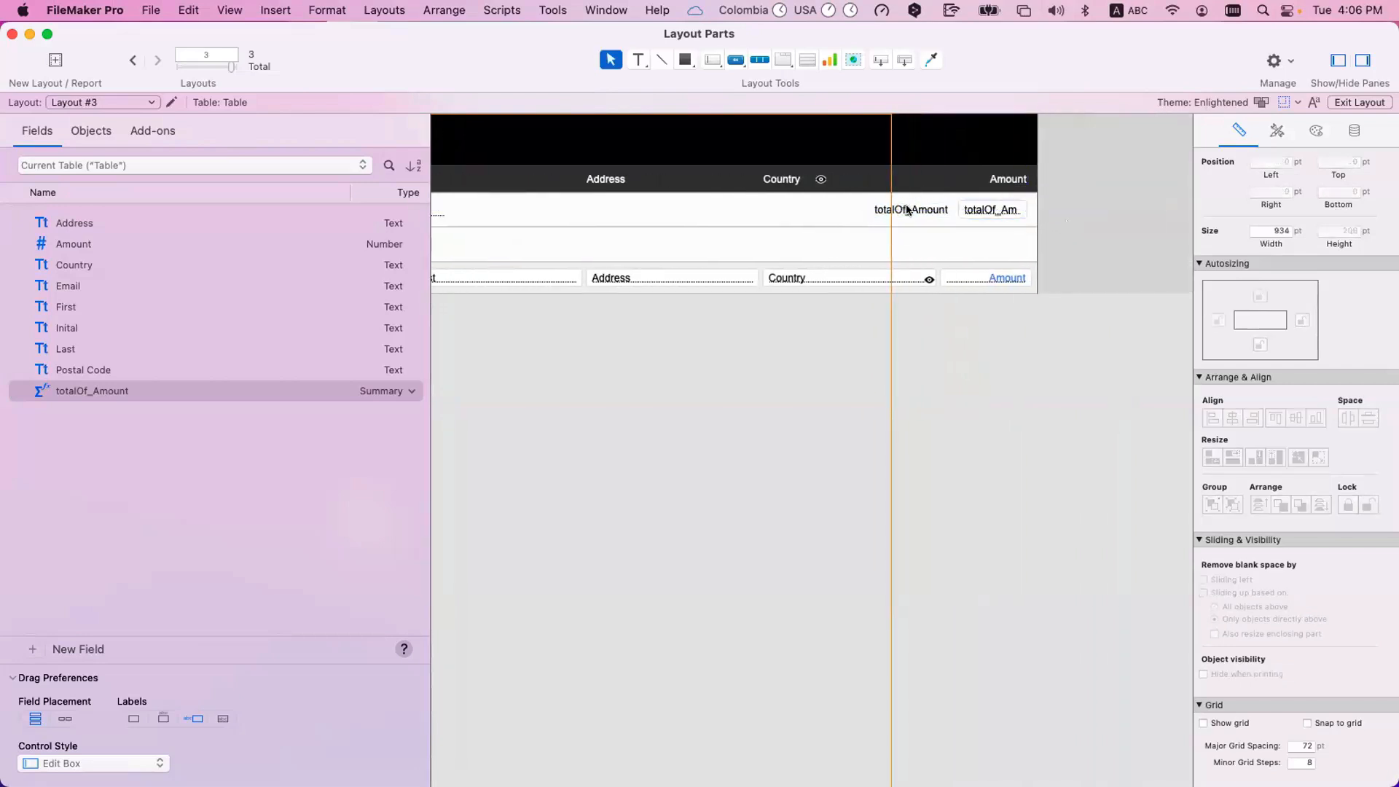
Change the label of the totalOf_Amount field in the Country sub-summary to "Total".
{"action": "double_click", "coordinate": [908, 209]}
{"action": "double_click", "coordinate": [908, 209]}
{"action": "type", "text": "Tot"}
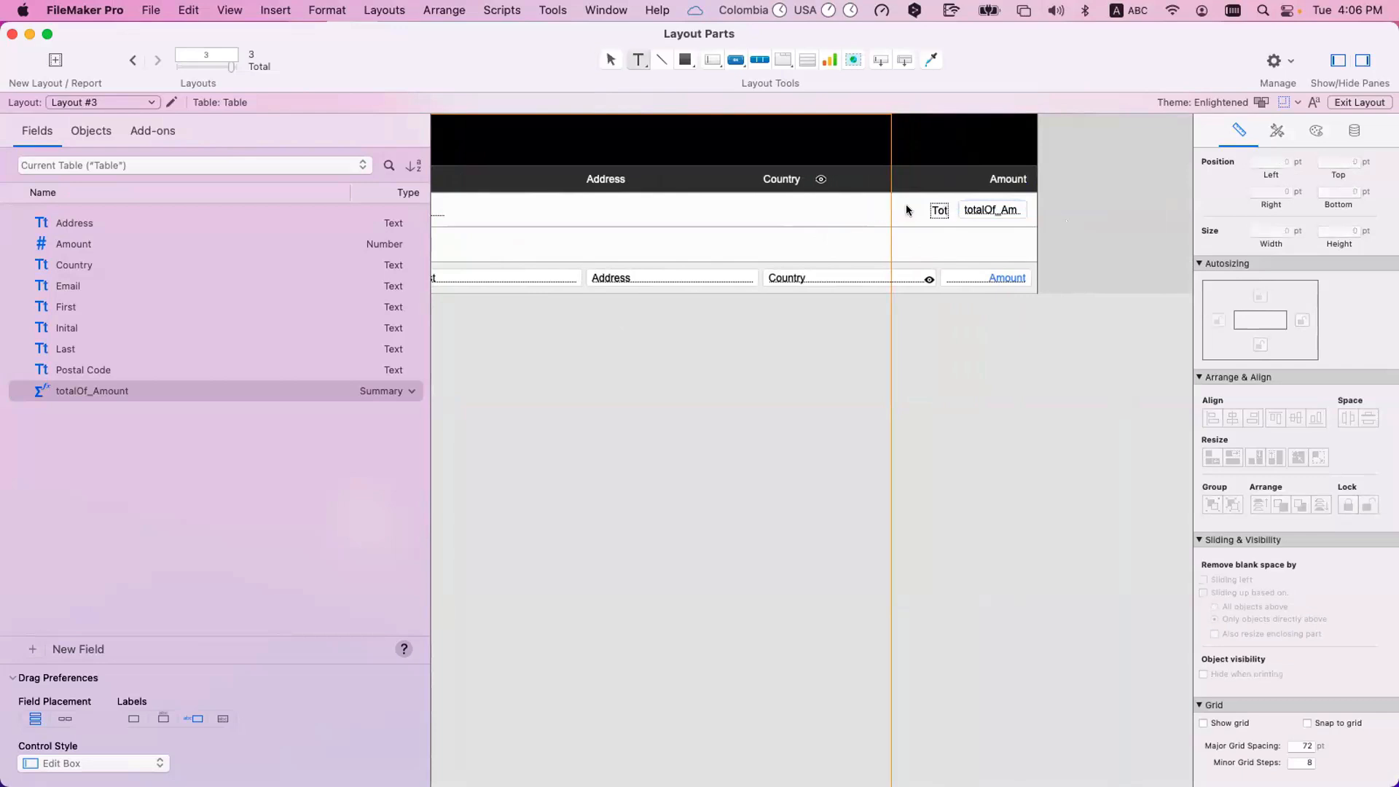
{"action": "key", "text": "BackSpace"}
{"action": "type", "text": "TAL"}
{"action": "double_click", "coordinate": [920, 212]}
{"action": "type", "text": "Total"}
{"action": "left_click", "coordinate": [987, 232]}
Make the totalOf_Amount field bold and 111 pt wide, moving the Total label aside to make room.
{"action": "left_click", "coordinate": [986, 210]}
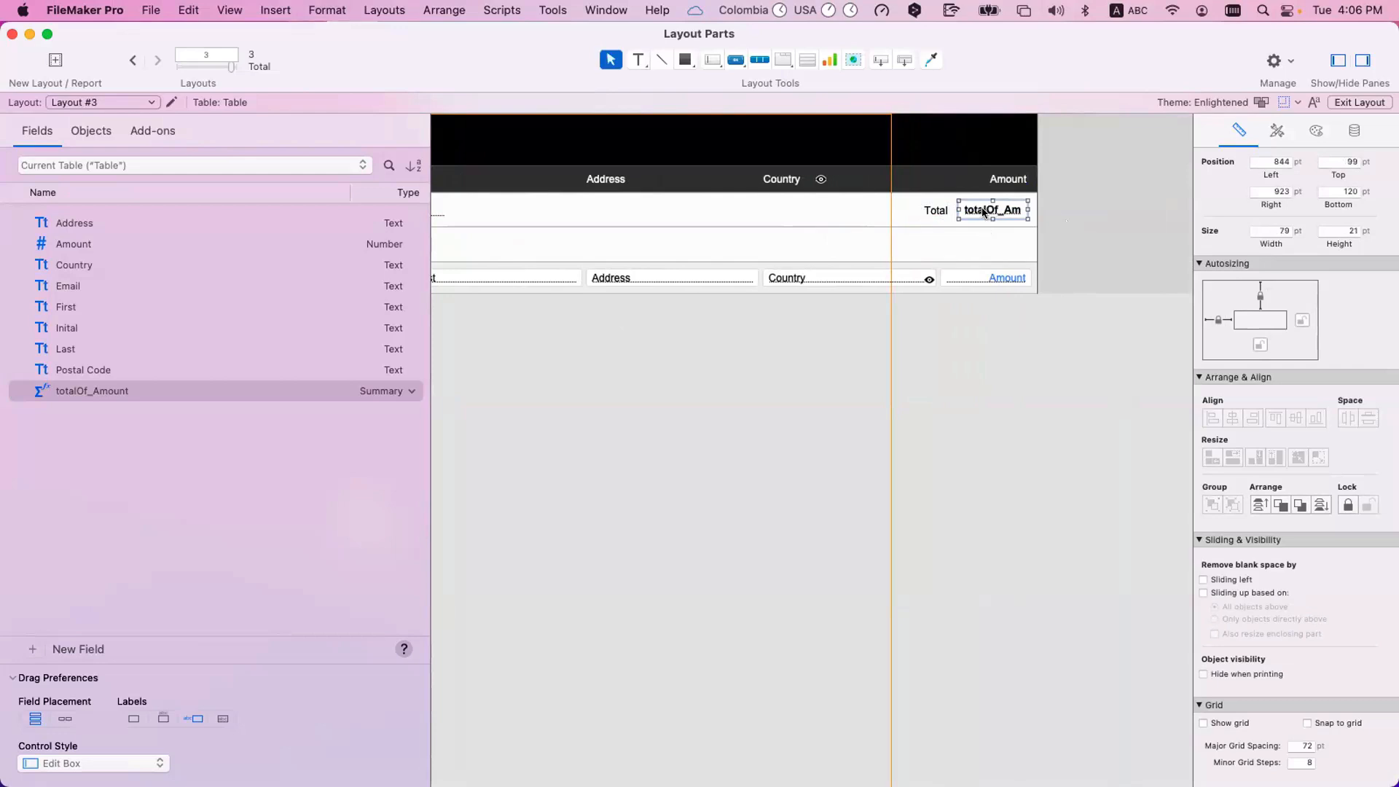
{"action": "mouse_move", "coordinate": [935, 210]}
{"action": "left_mouse_down"}
{"action": "mouse_move", "coordinate": [906, 210]}
{"action": "mouse_move", "coordinate": [931, 210]}
{"action": "left_mouse_up"}
{"action": "left_click", "coordinate": [973, 210]}
{"action": "left_click", "coordinate": [919, 210]}
{"action": "left_click", "coordinate": [948, 210]}
{"action": "left_click", "coordinate": [913, 210]}
{"action": "left_click", "coordinate": [962, 210]}
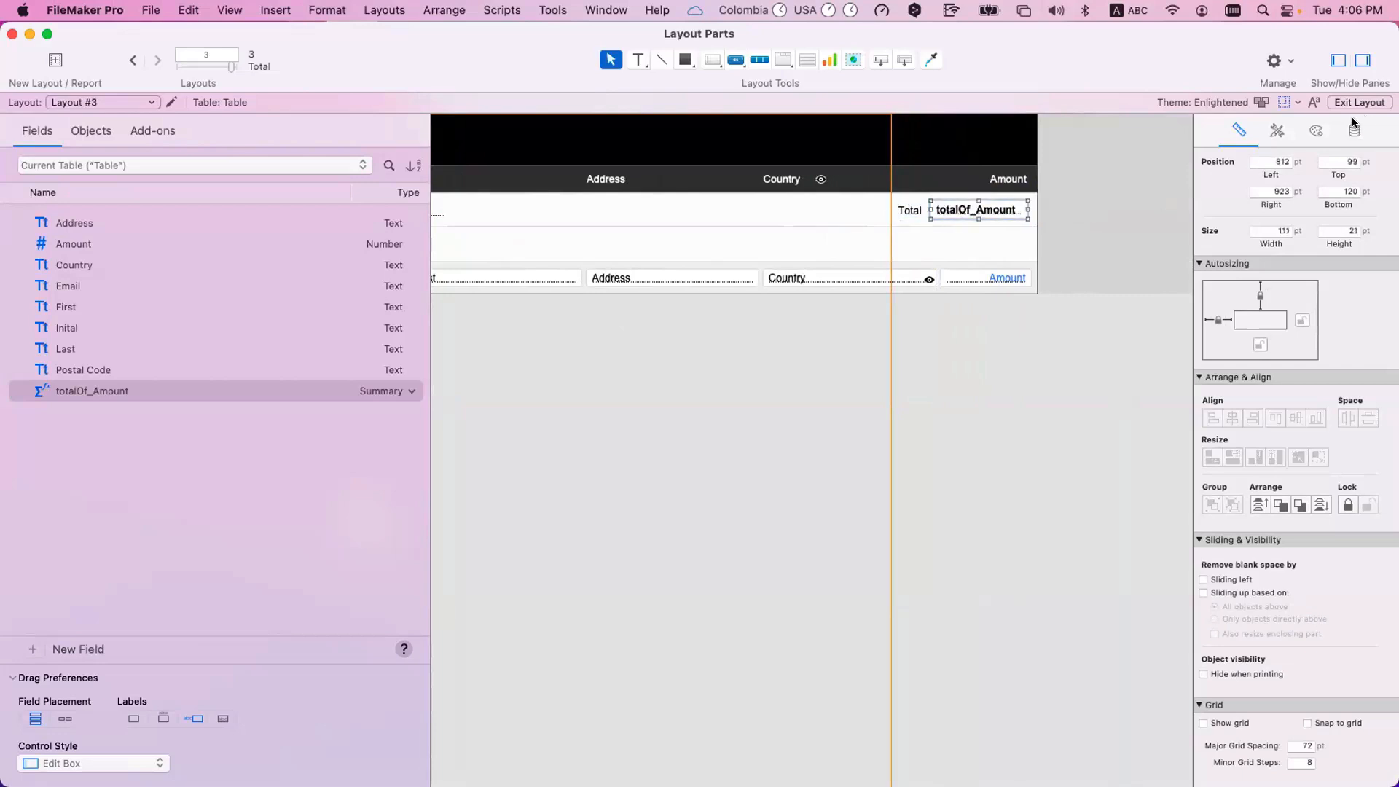
Check the number formatting of the totalOf_Amount field.
{"action": "left_click", "coordinate": [1316, 131]}
{"action": "left_click", "coordinate": [1355, 130]}
{"action": "scroll", "coordinate": [1332, 636], "scroll_direction": "down", "scroll_amount": 5}
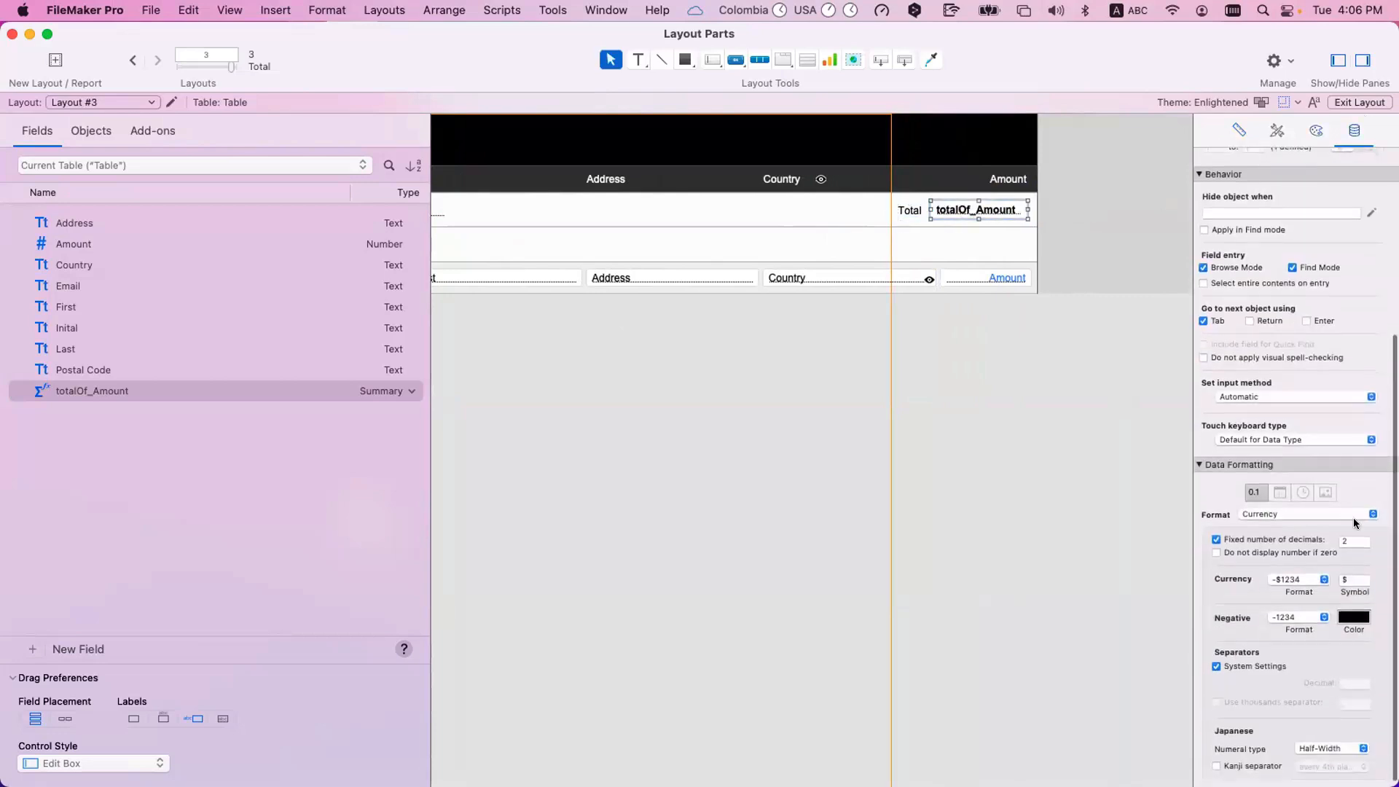
{"action": "left_click", "coordinate": [944, 317]}
{"action": "left_click", "coordinate": [969, 213]}
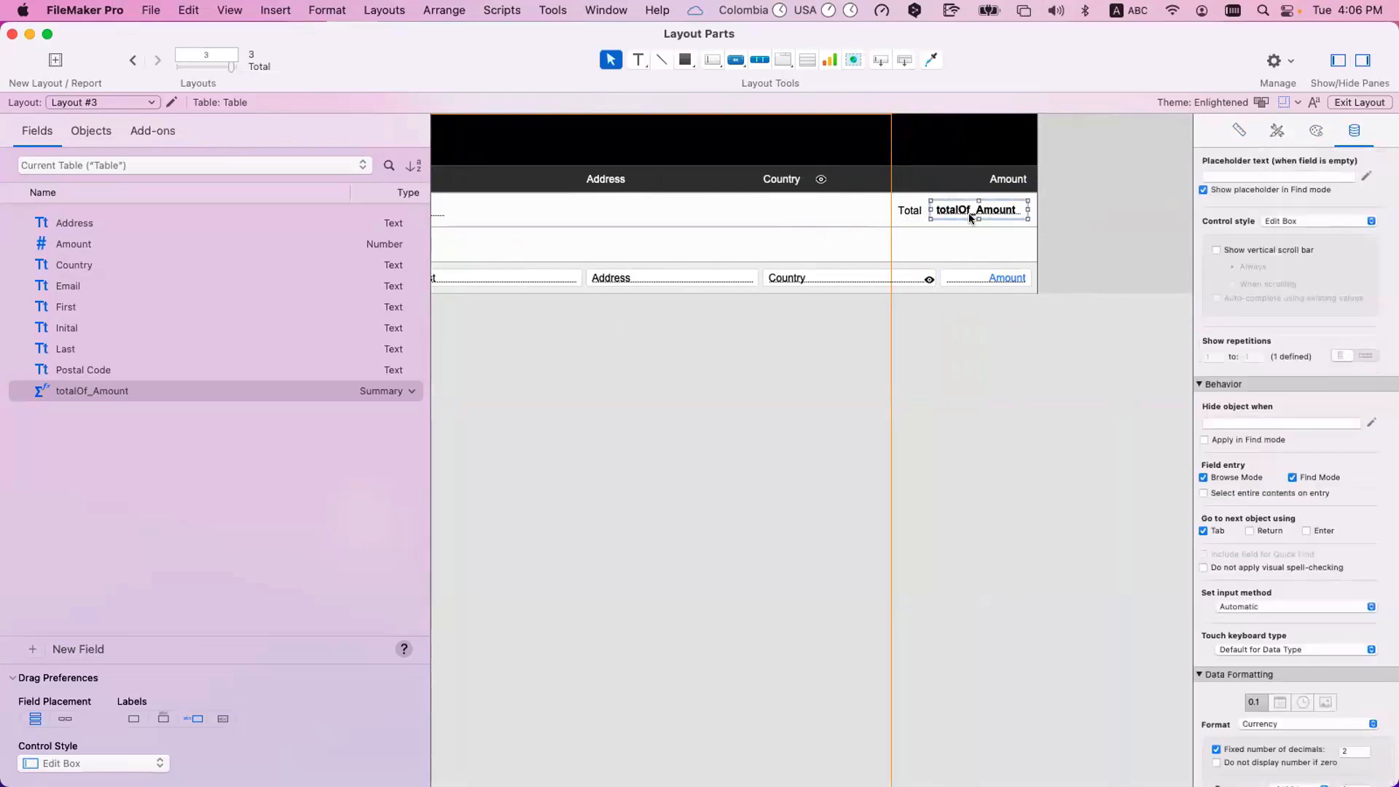
Confirm Country as the sort field of the sub-summary part holding the total, and return to Browse mode.
{"action": "scroll", "coordinate": [682, 207], "scroll_direction": "left", "scroll_amount": 5}
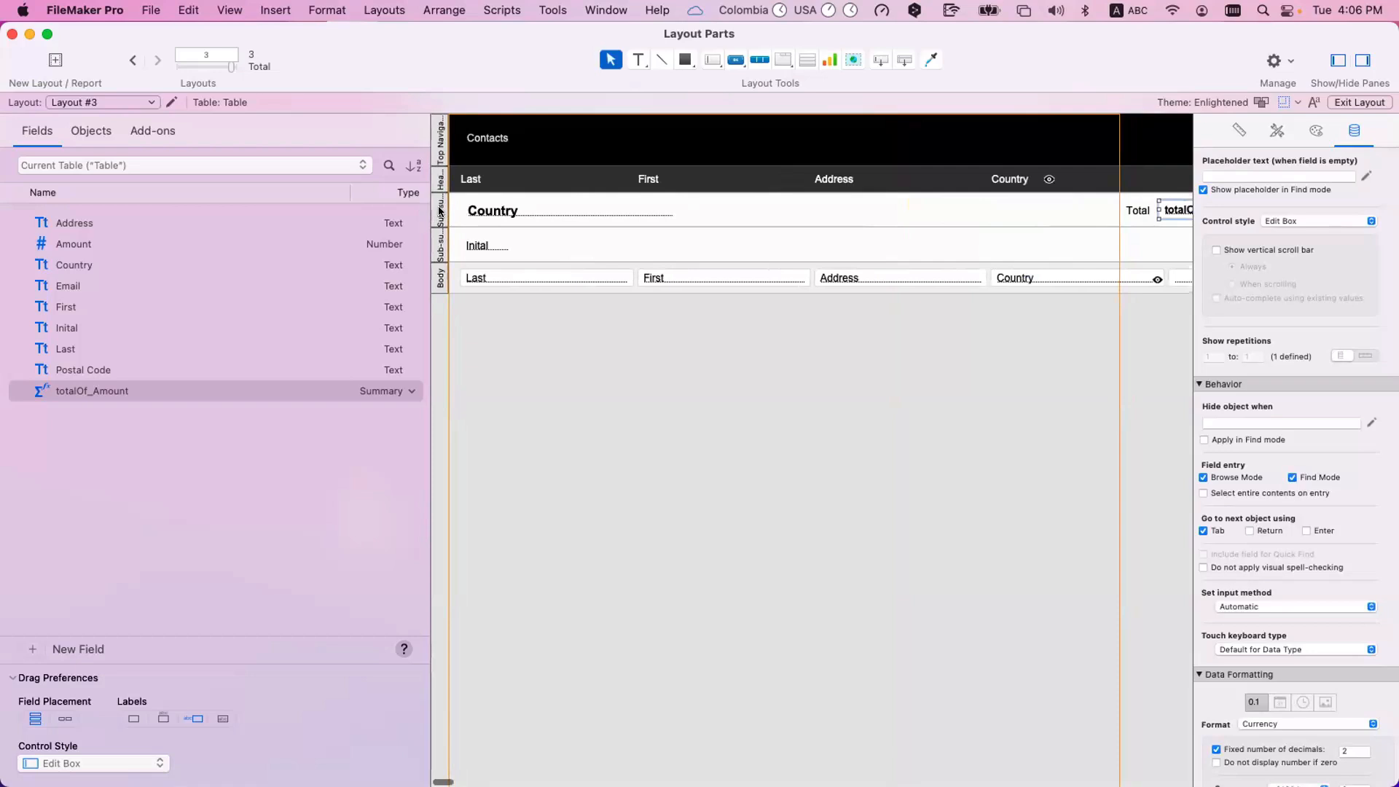
{"action": "double_click", "coordinate": [440, 211]}
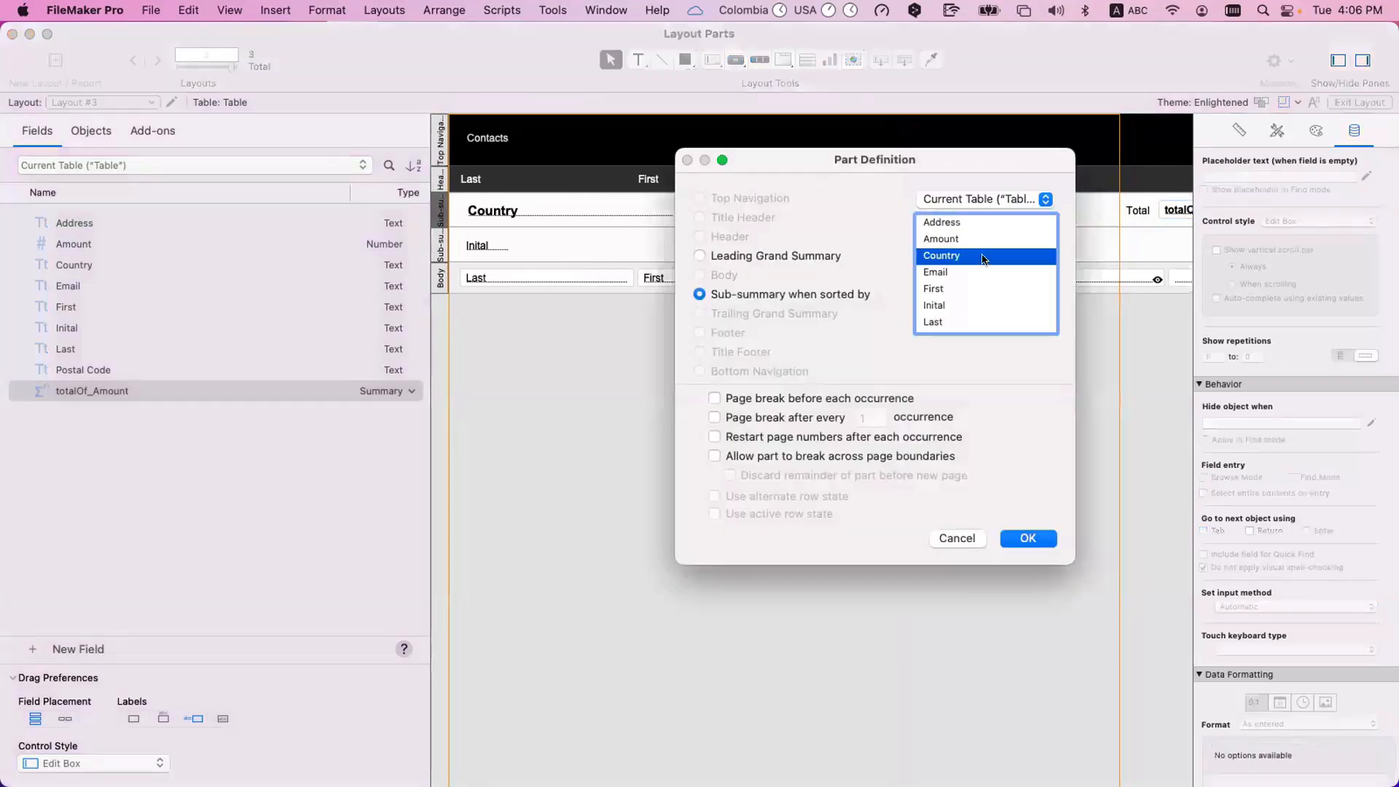
{"action": "key", "text": "Return"}
{"action": "key", "text": "super+b"}
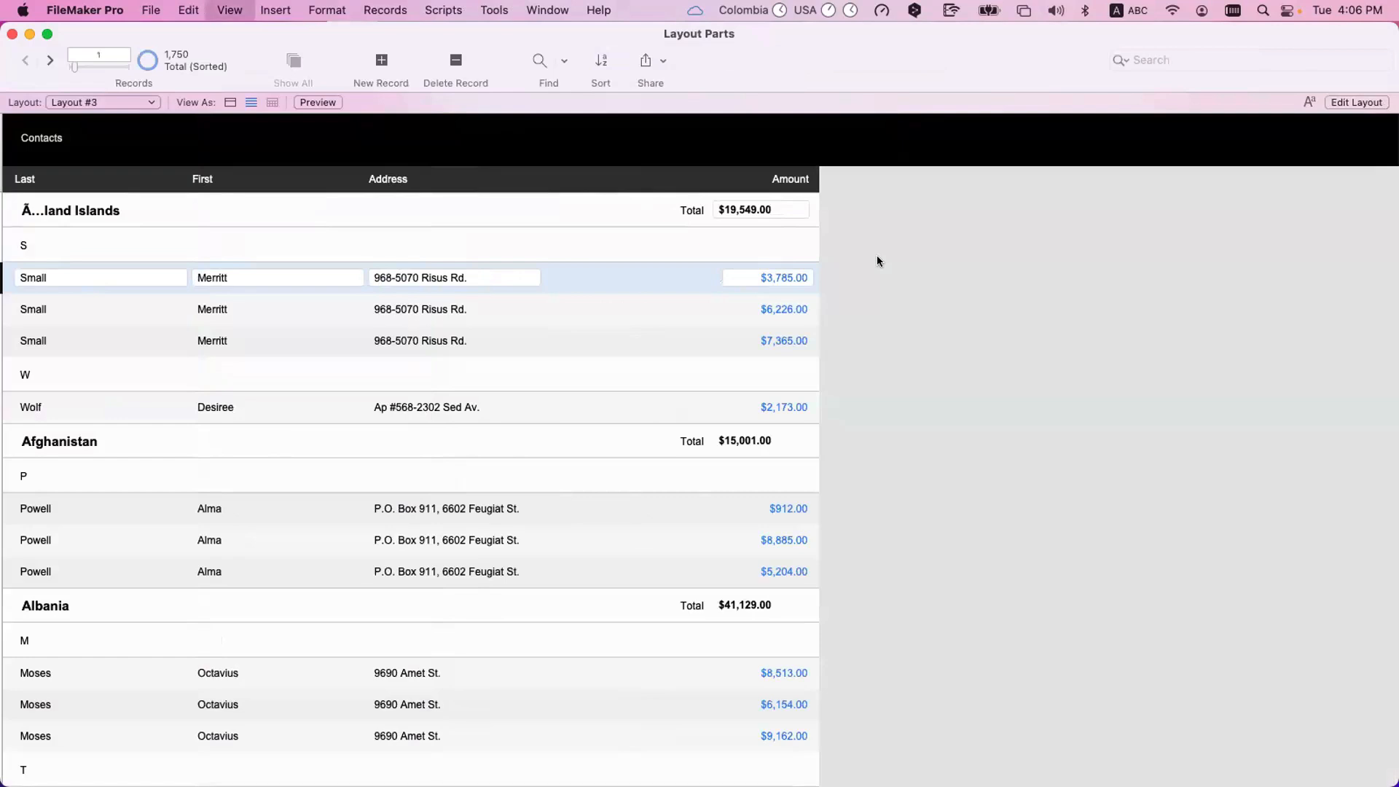
Return to Layout mode and give the totalOf_Amount field right-aligned, blue text.
{"action": "key", "text": "super+l"}
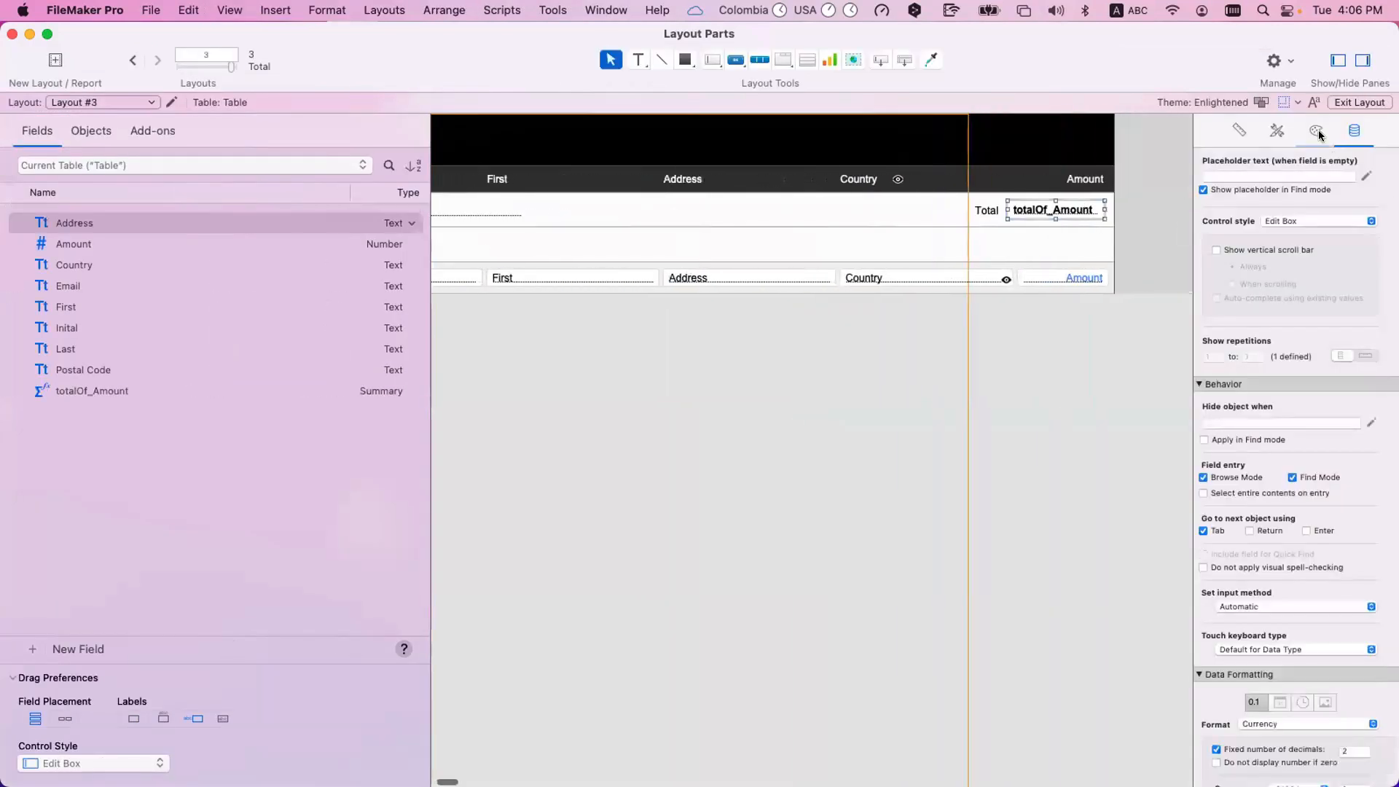
{"action": "left_click", "coordinate": [1316, 132]}
{"action": "scroll", "coordinate": [1280, 523], "scroll_direction": "down", "scroll_amount": 10}
{"action": "left_click", "coordinate": [1268, 503]}
{"action": "left_click", "coordinate": [1369, 344]}
{"action": "left_click", "coordinate": [1305, 408]}
{"action": "left_click", "coordinate": [1369, 344]}
{"action": "left_click", "coordinate": [1304, 400]}
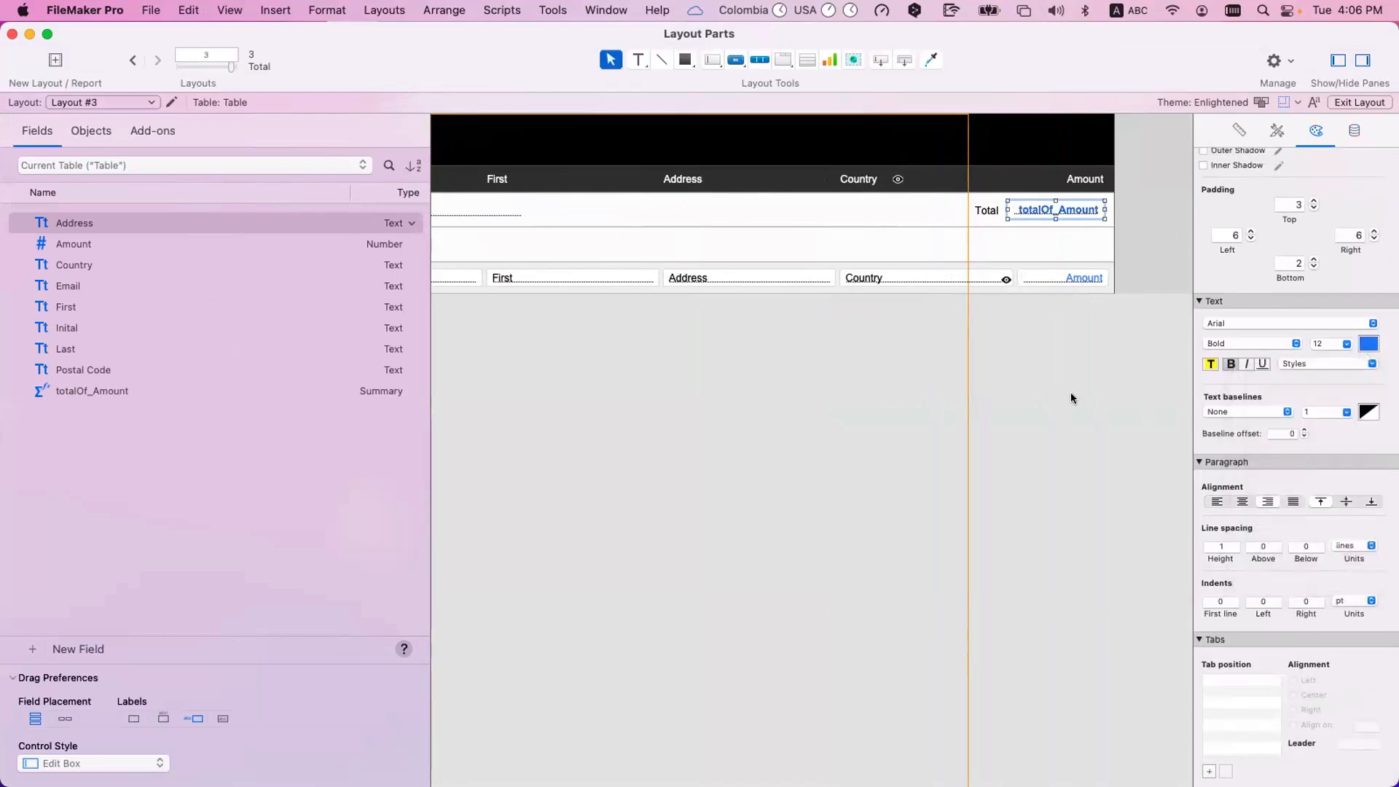
Switch to Browse mode and examine the totals in the country headings, starting from the first group.
{"action": "key", "text": "super+b"}
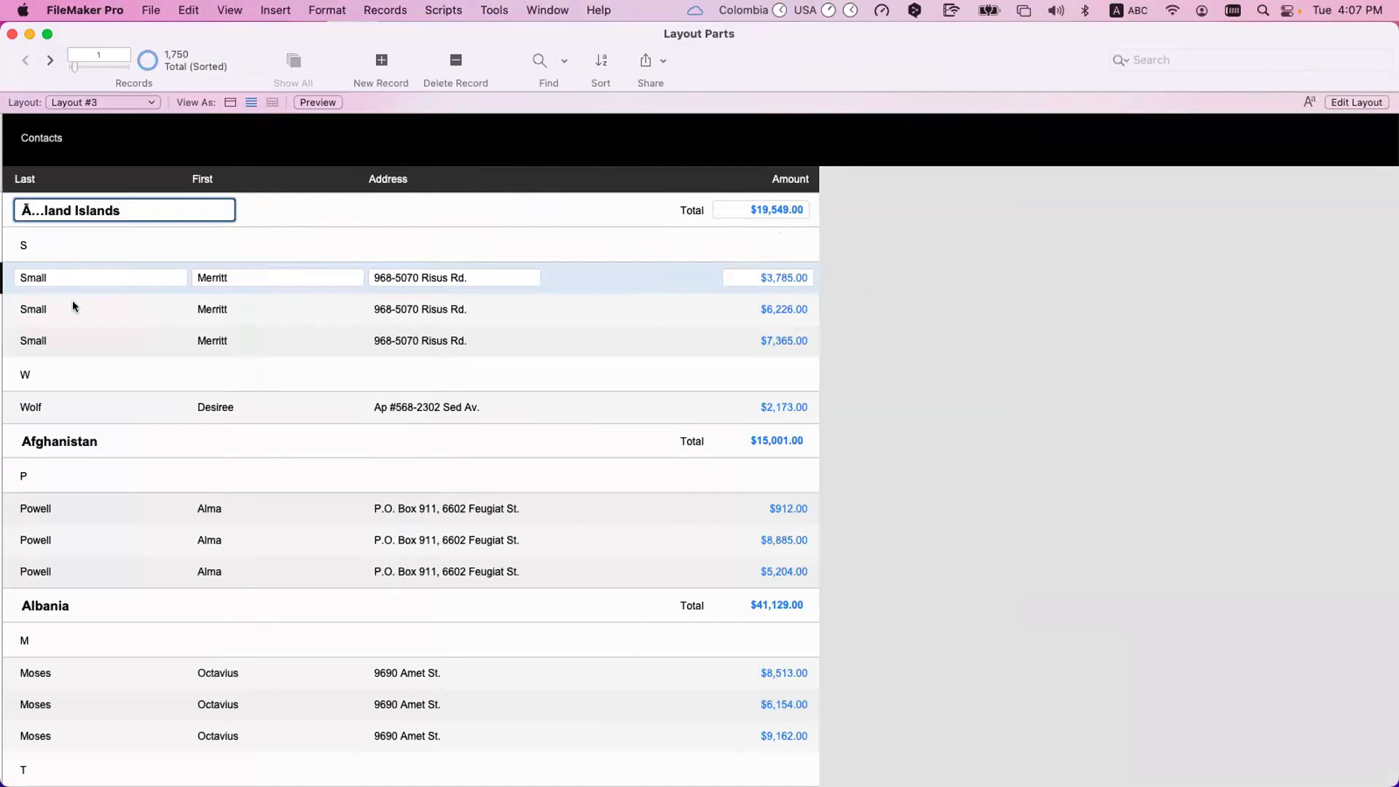
{"action": "left_click", "coordinate": [52, 441]}
{"action": "scroll", "coordinate": [102, 435], "scroll_direction": "down", "scroll_amount": 15}
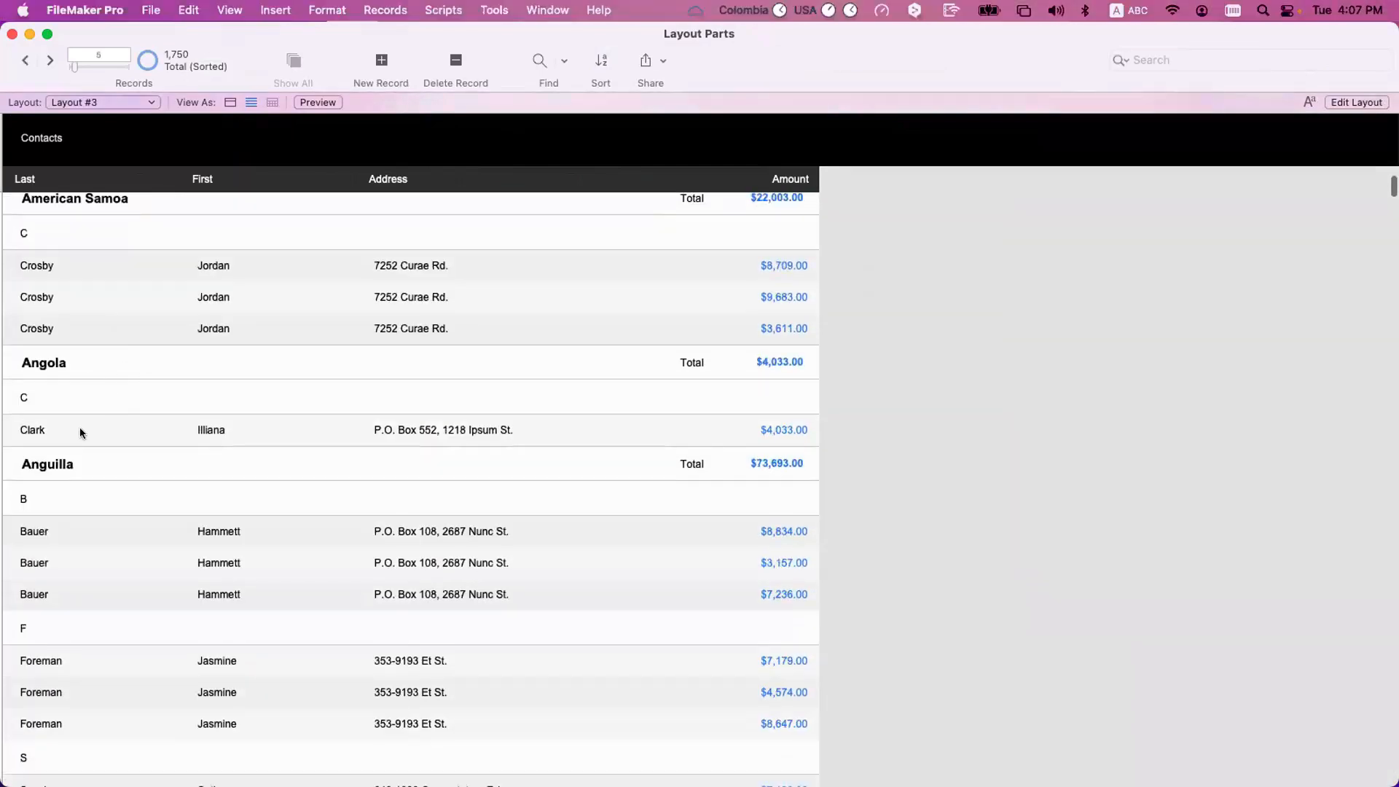
{"action": "scroll", "coordinate": [80, 430], "scroll_direction": "down", "scroll_amount": 10}
{"action": "scroll", "coordinate": [108, 300], "scroll_direction": "up", "scroll_amount": 1}
Enter the Antarctica heading's Country and Total fields and review the amounts of the records in that group.
{"action": "left_click", "coordinate": [89, 282]}
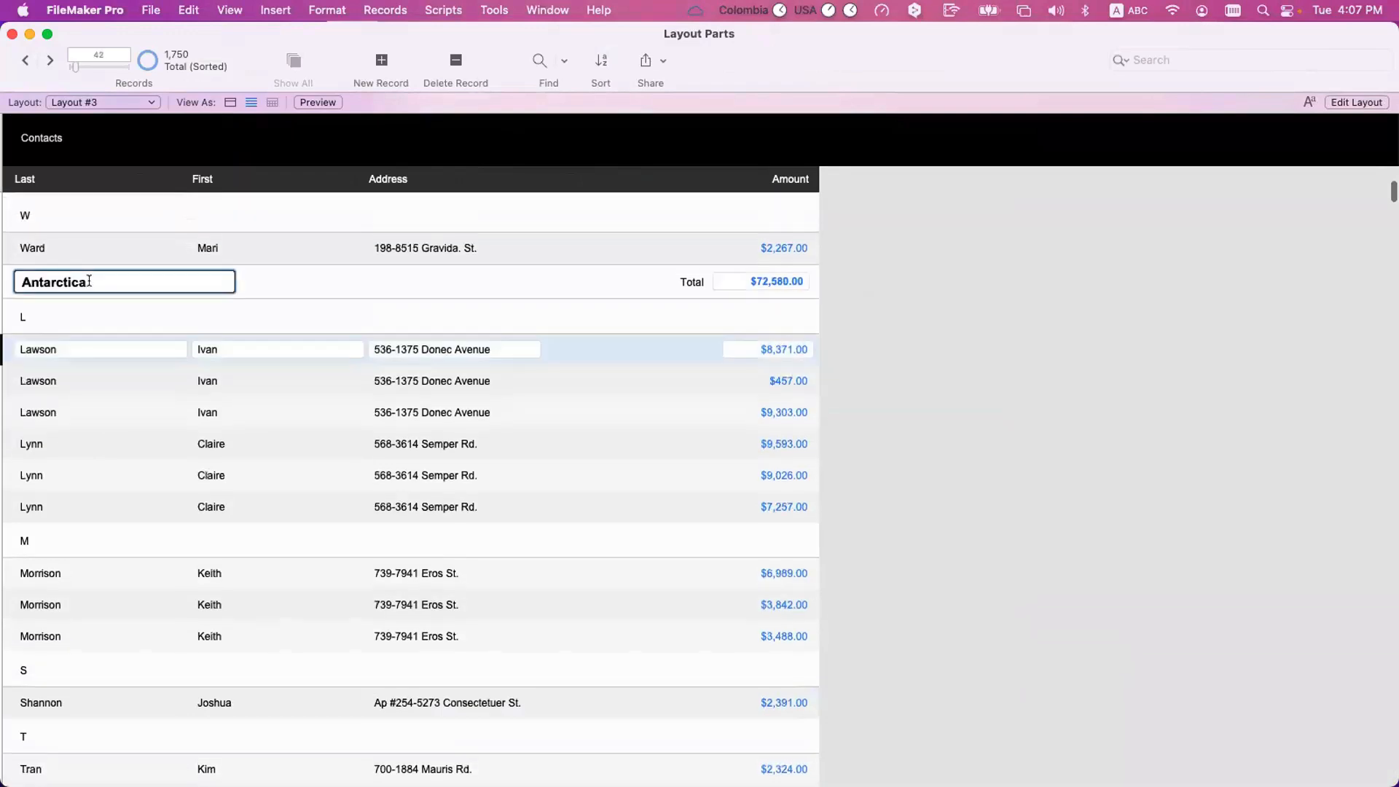
{"action": "left_click", "coordinate": [764, 282]}
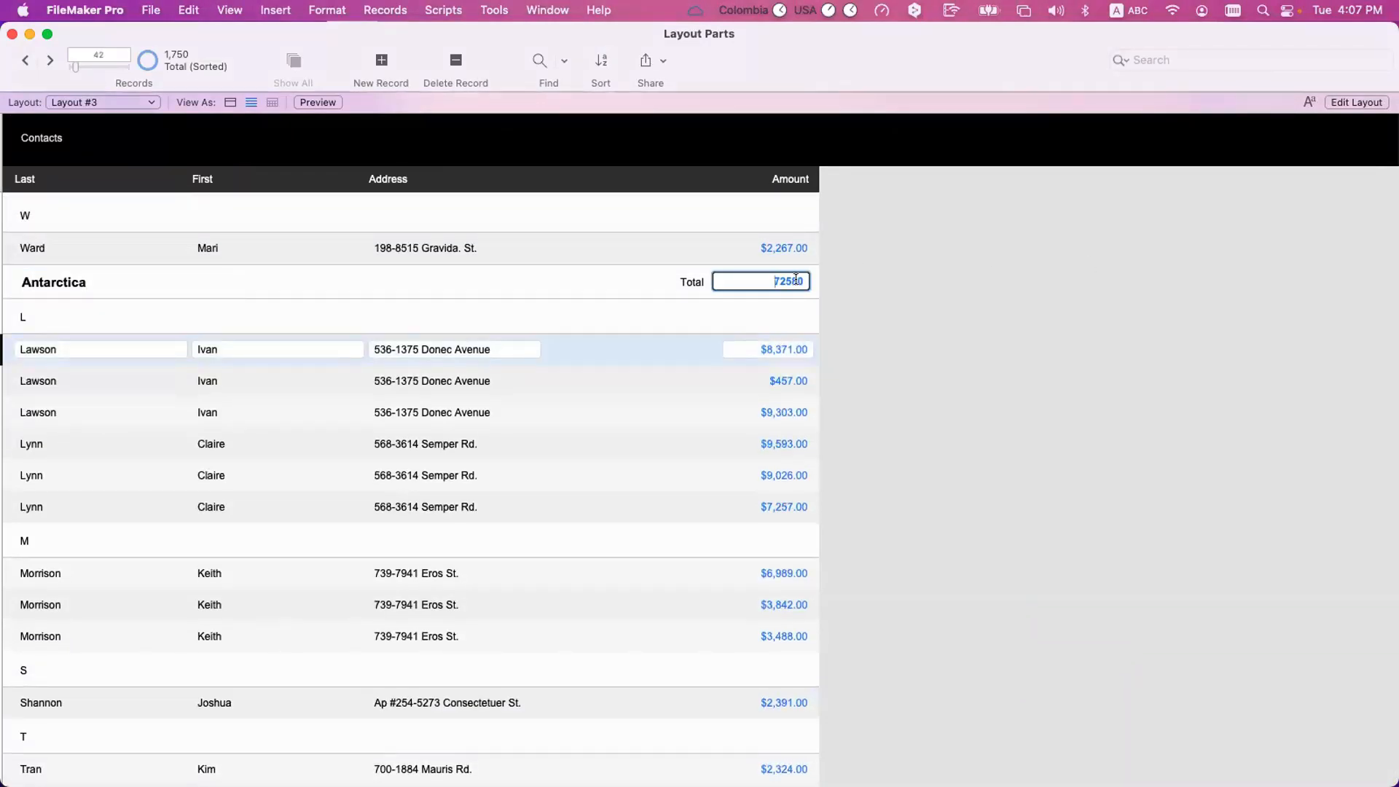
{"action": "scroll", "coordinate": [794, 283], "scroll_direction": "down", "scroll_amount": 3}
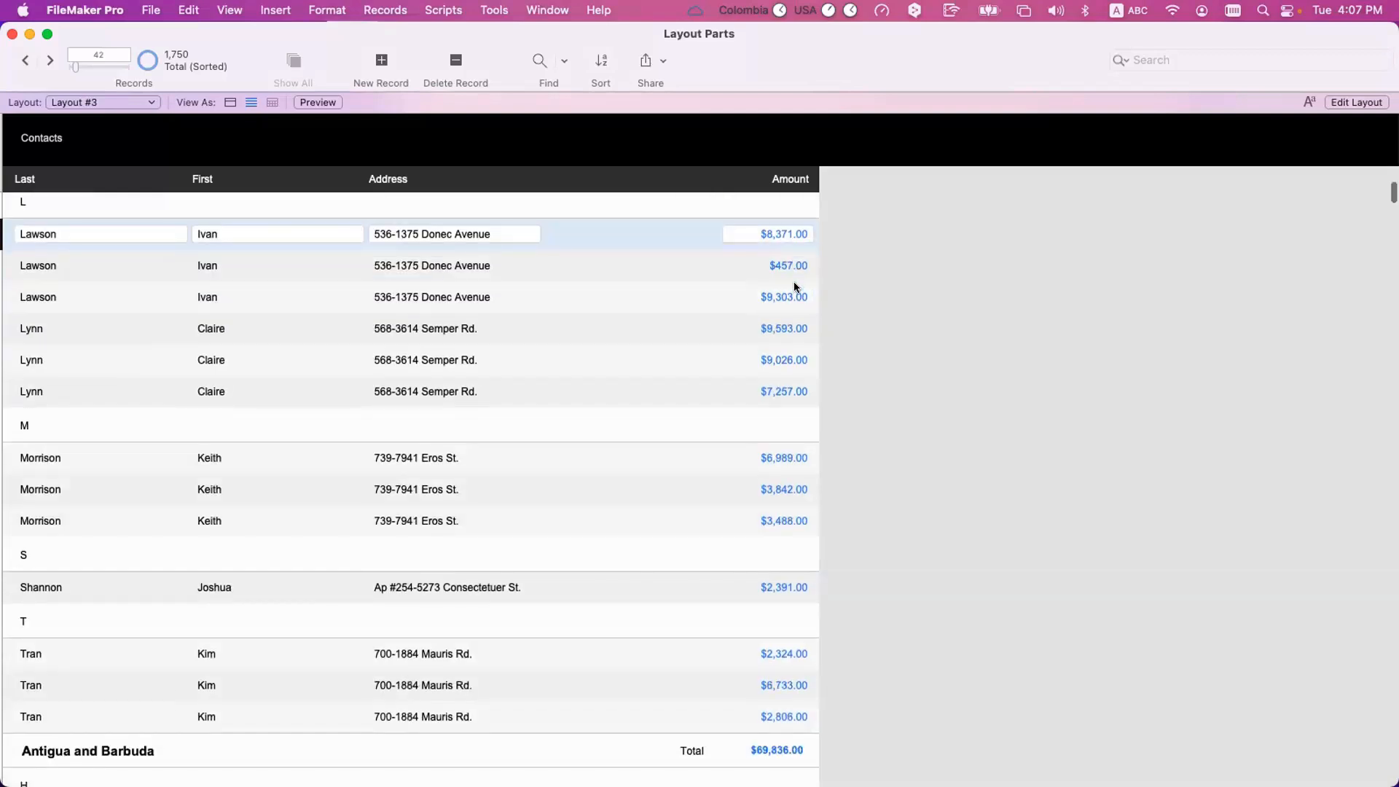
{"action": "scroll", "coordinate": [794, 284], "scroll_direction": "up", "scroll_amount": 2}
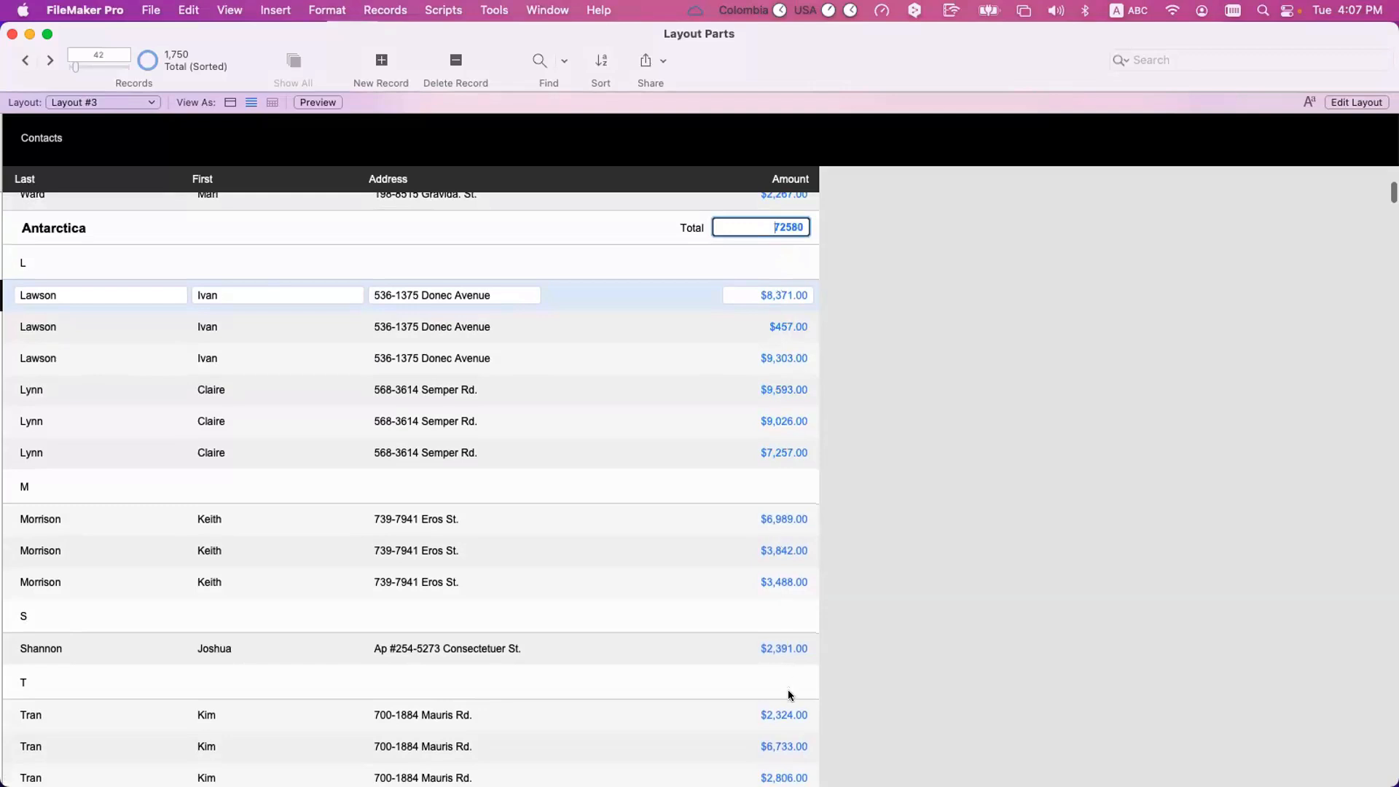
Examine the Amount values from the first to the last record of the Antarctica group.
{"action": "scroll", "coordinate": [789, 695], "scroll_direction": "down", "scroll_amount": 1}
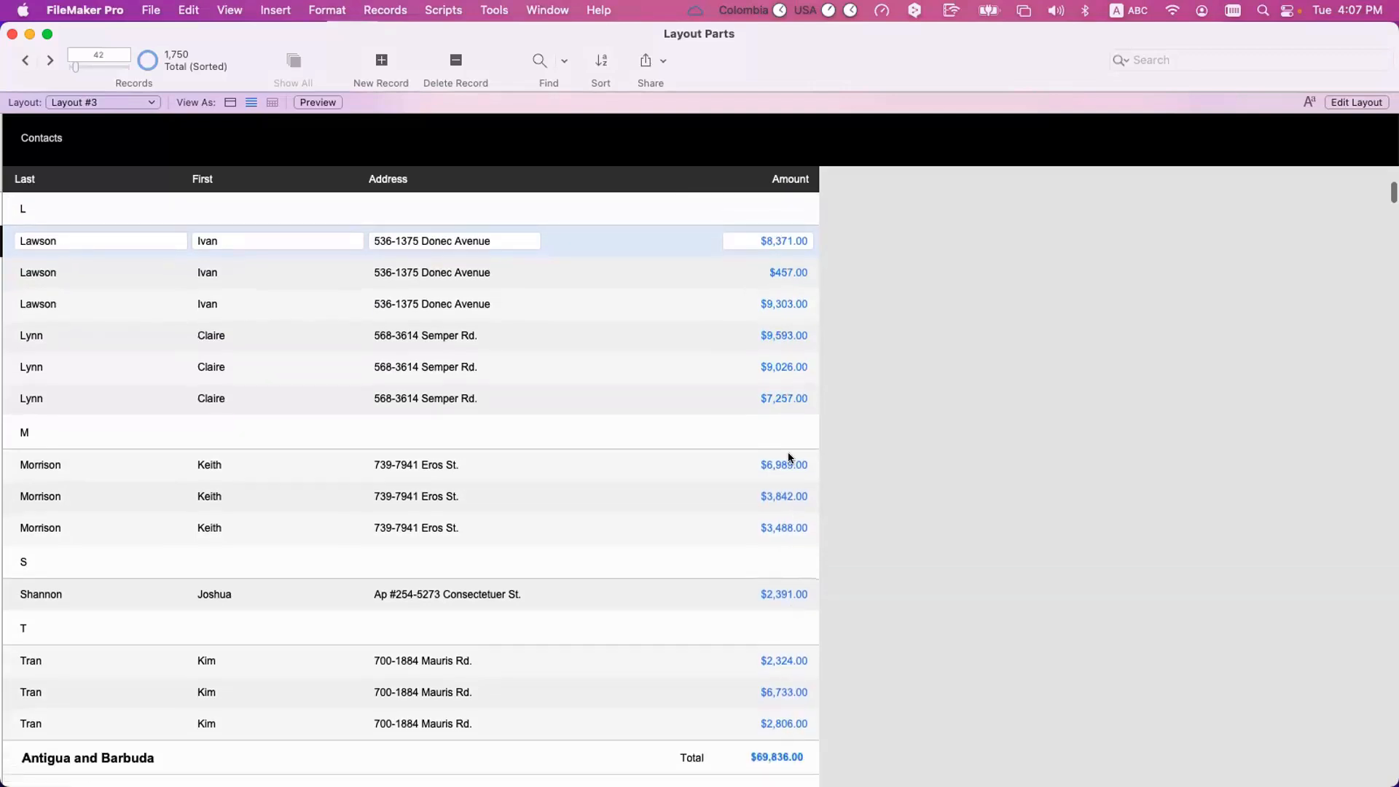
{"action": "left_click", "coordinate": [753, 727]}
{"action": "scroll", "coordinate": [759, 437], "scroll_direction": "up", "scroll_amount": 3}
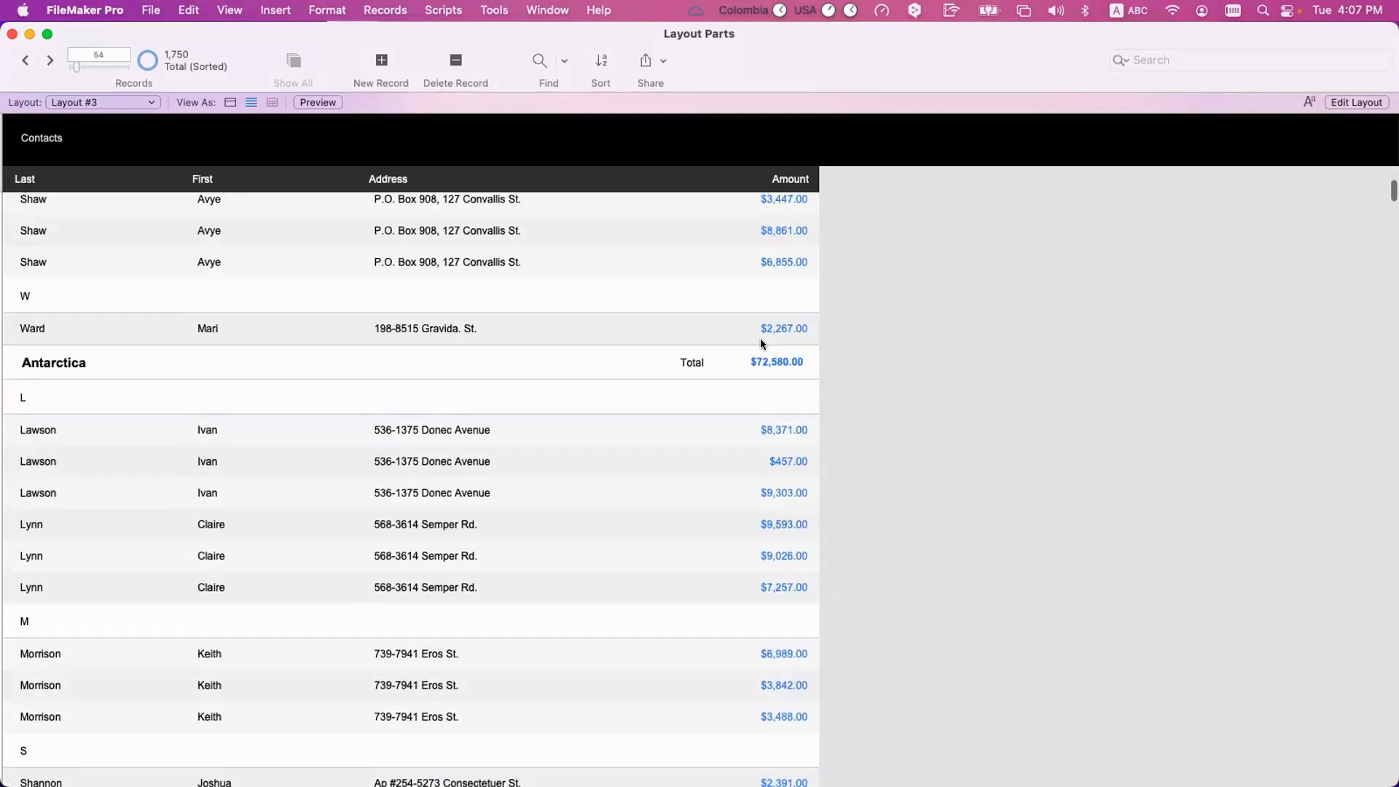
{"action": "left_click", "coordinate": [786, 430]}
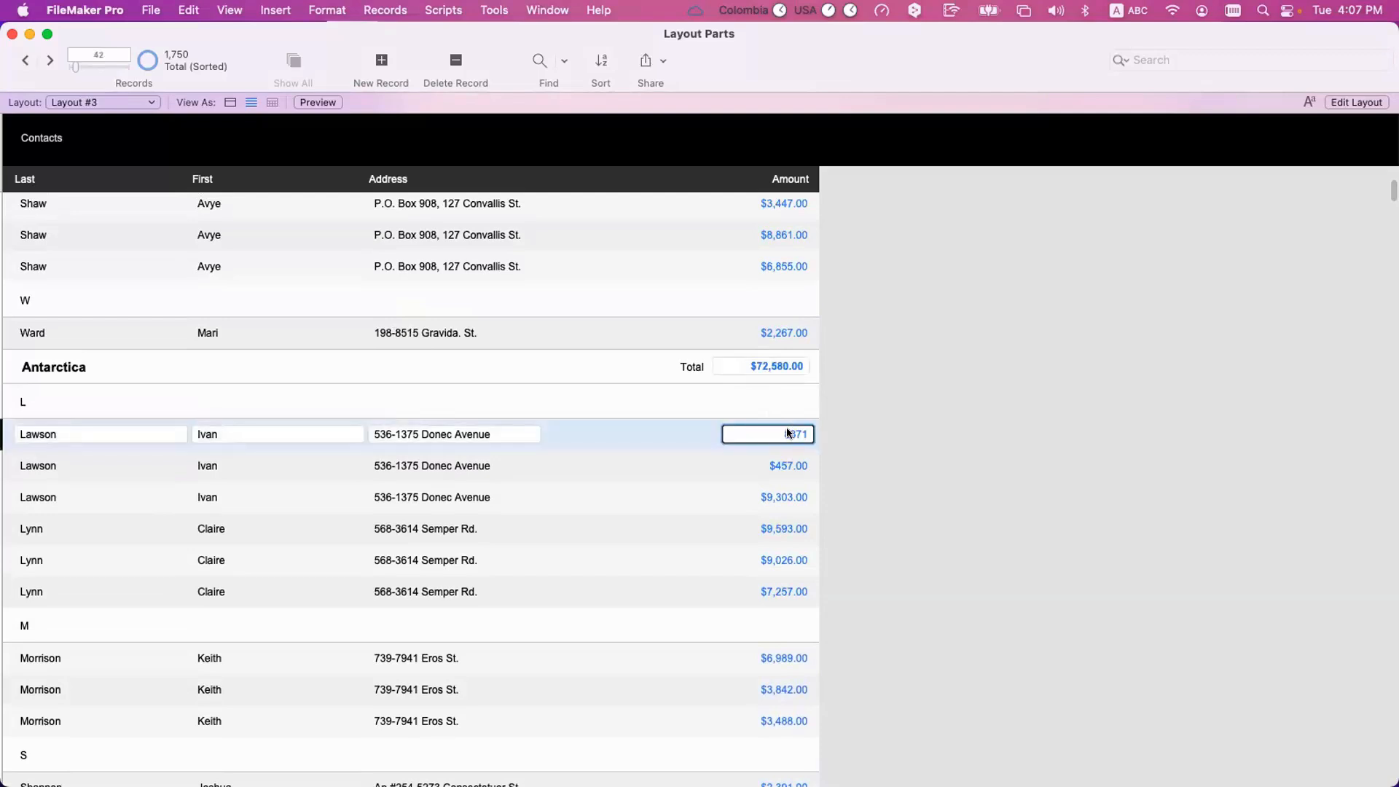
{"action": "scroll", "coordinate": [786, 434], "scroll_direction": "down", "scroll_amount": 5}
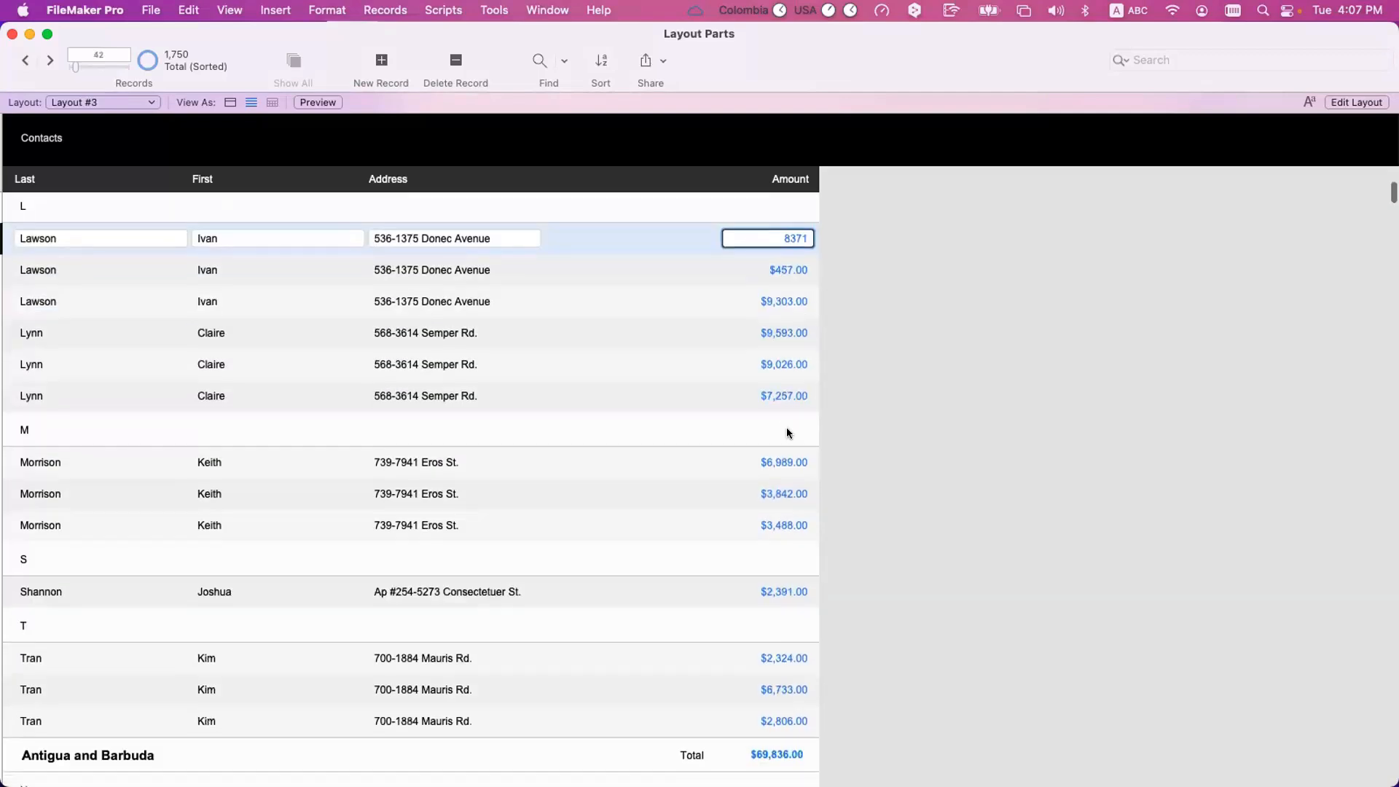
{"action": "left_click", "coordinate": [774, 545]}
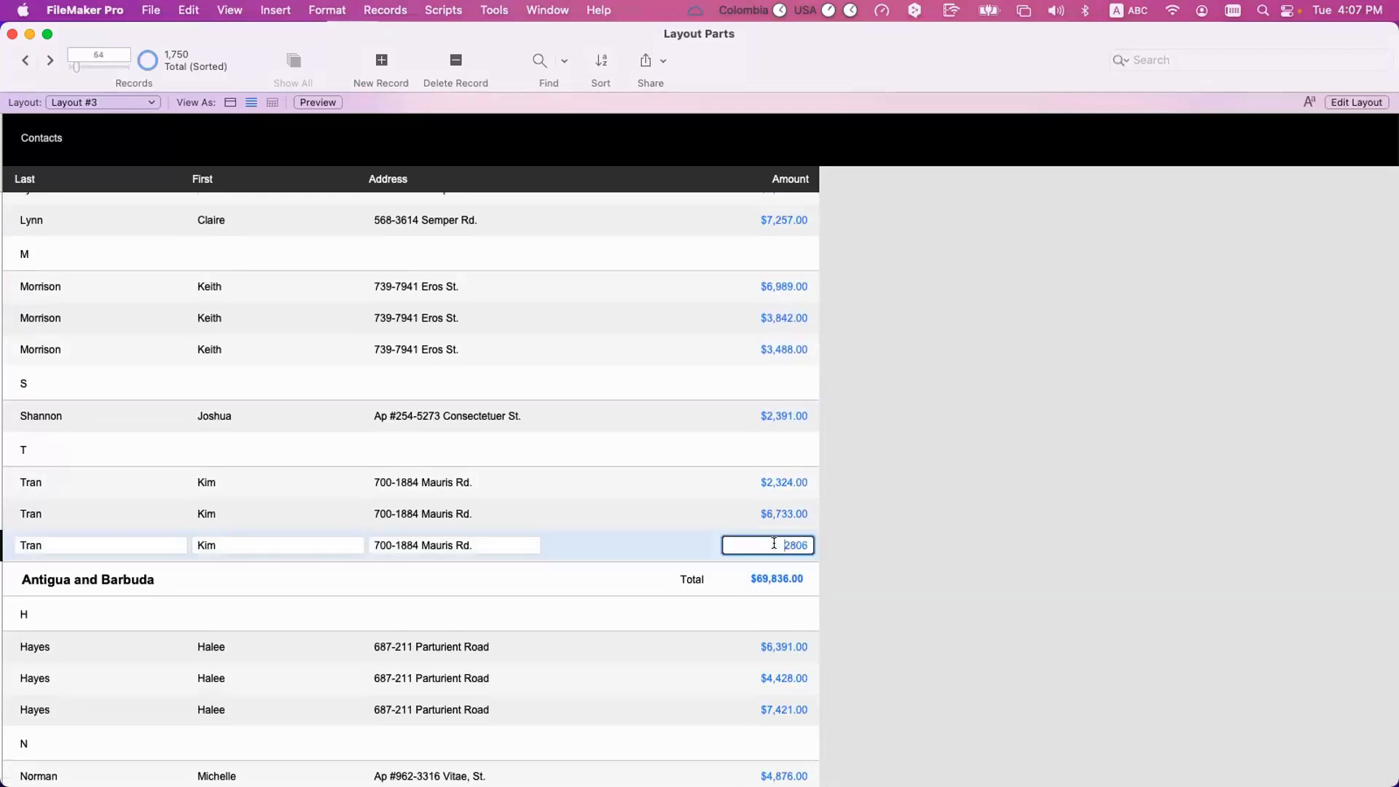
{"action": "scroll", "coordinate": [781, 333], "scroll_direction": "up", "scroll_amount": 4}
{"action": "left_click", "coordinate": [778, 325]}
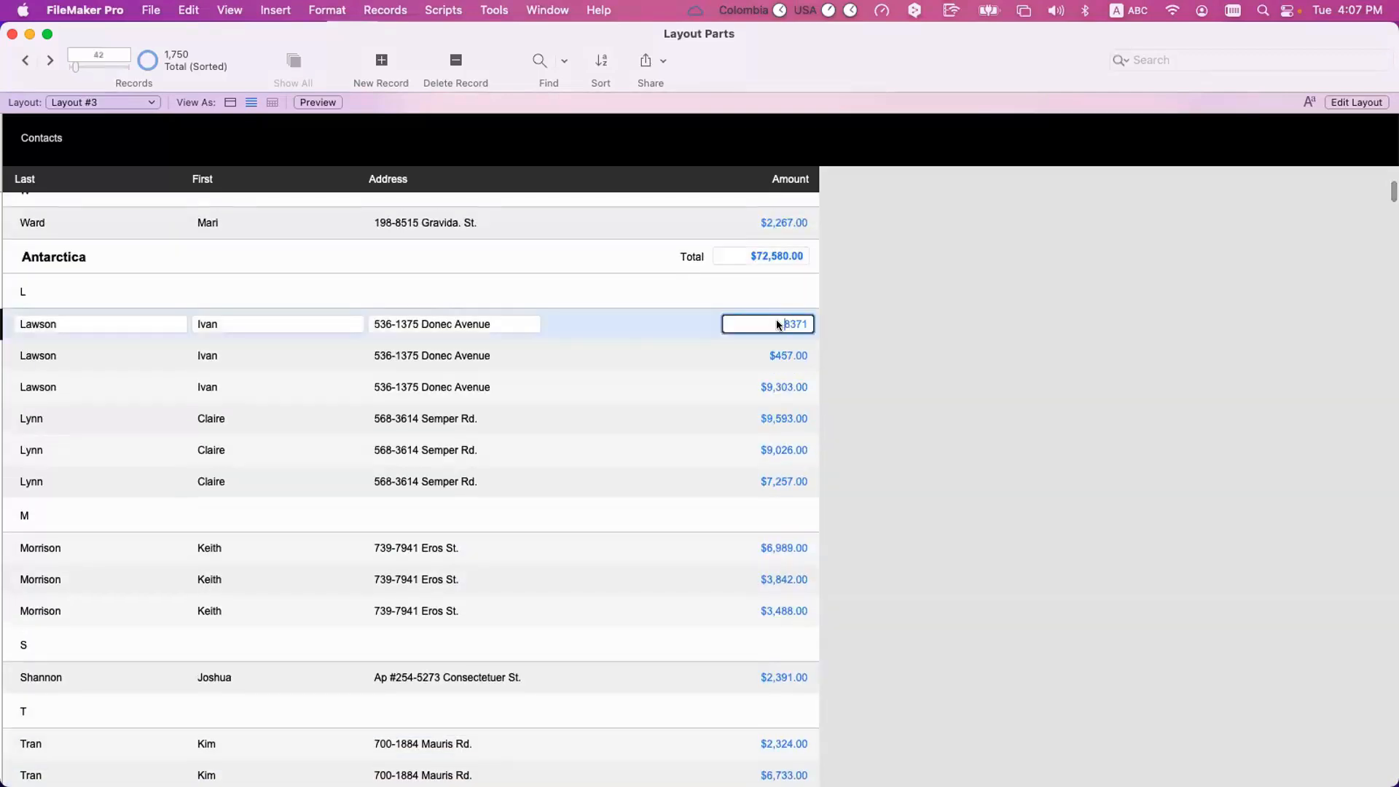
Enter the Antarctica heading's Total field and its Country field to relate the total to the country.
{"action": "left_click", "coordinate": [791, 250]}
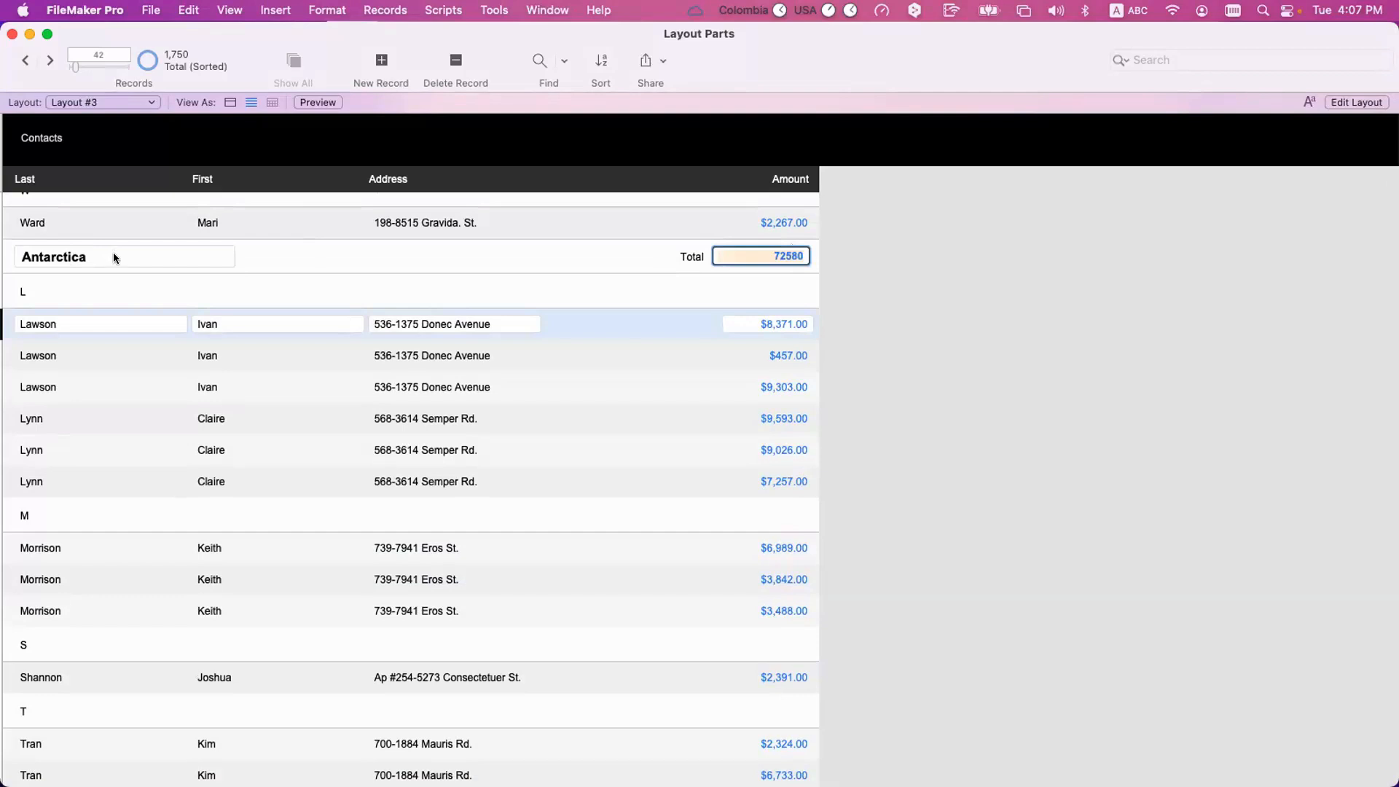
{"action": "left_click", "coordinate": [273, 252]}
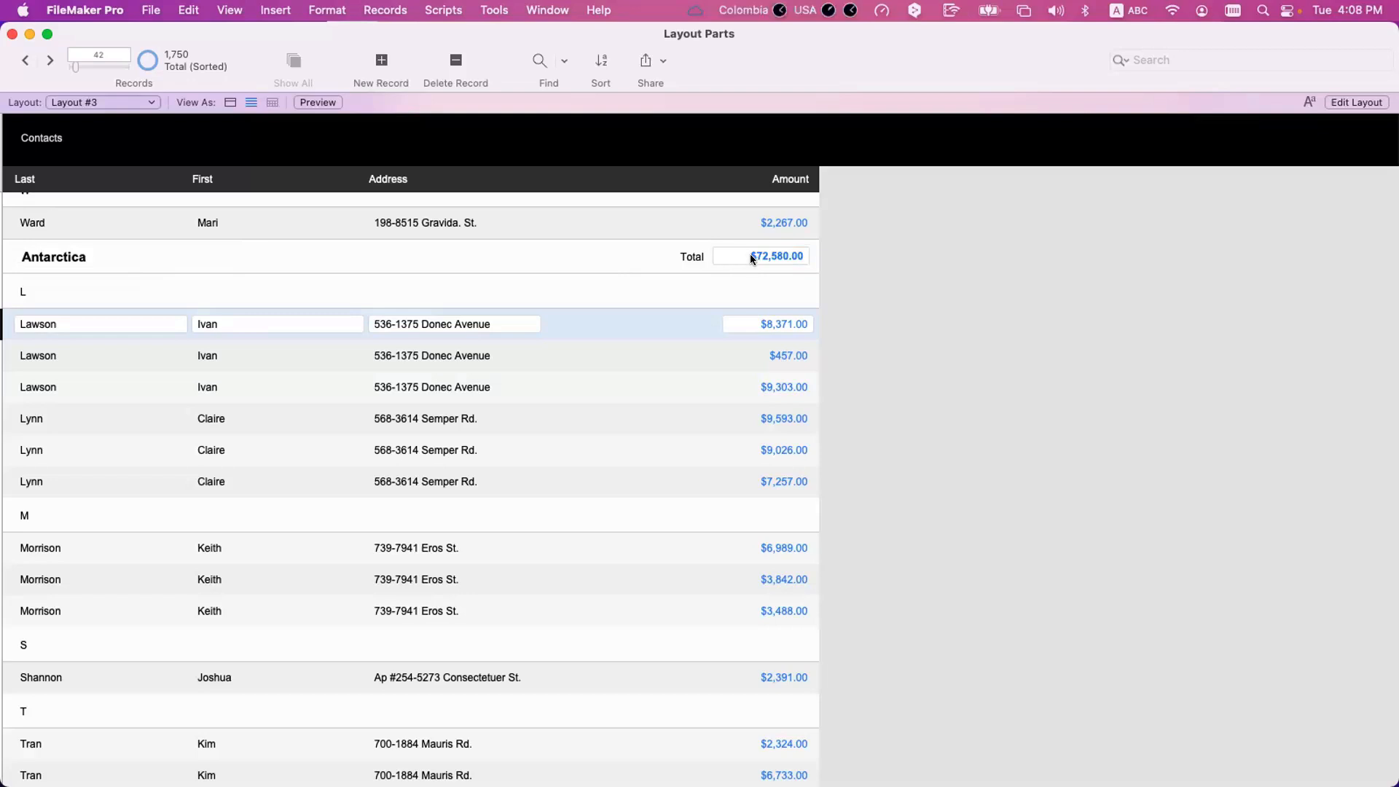
{"action": "left_click", "coordinate": [175, 259]}
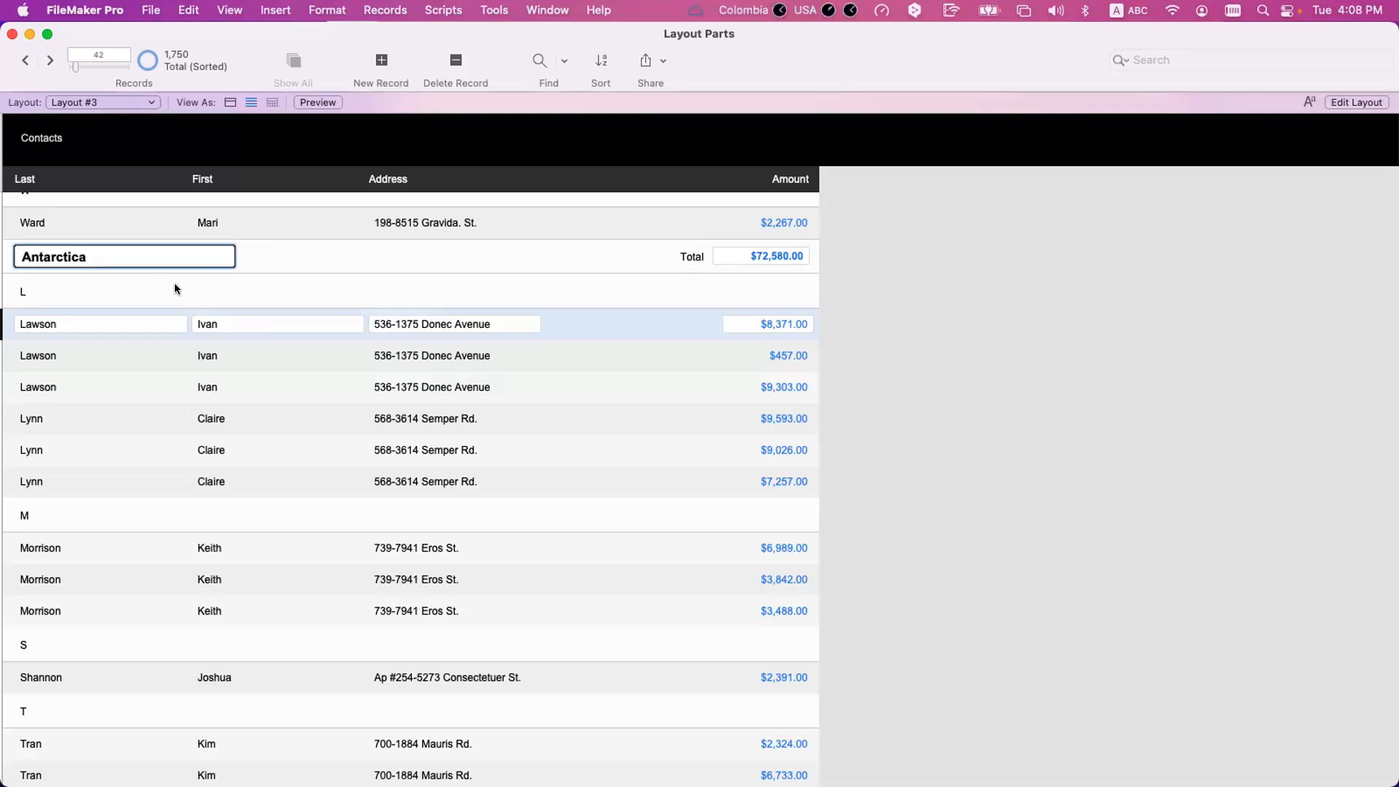
In Layout mode, copy the Total label and totalOf_Amount field from the Country sub-summary into the Inital sub-summary, and return to Browse mode.
{"action": "key", "text": "super+l"}
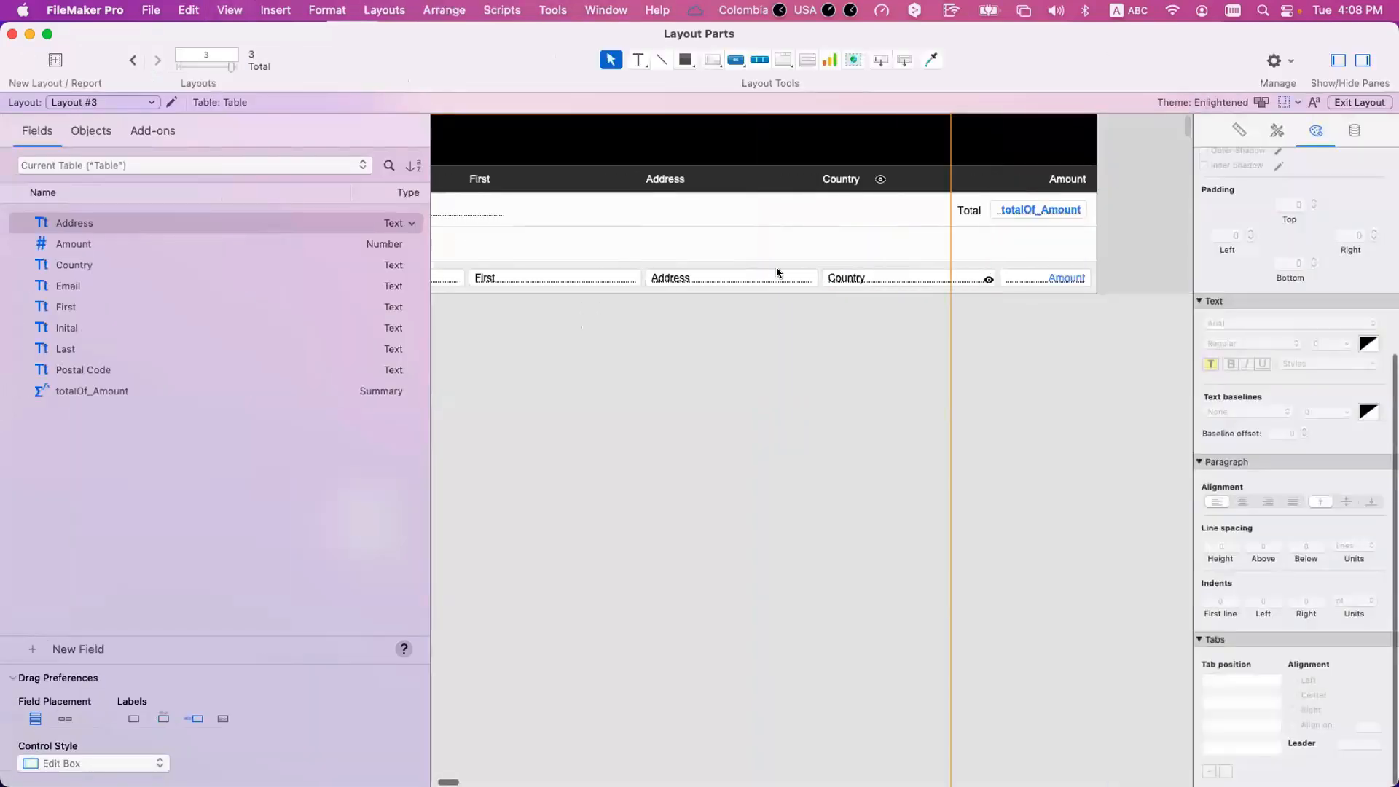
{"action": "scroll", "coordinate": [778, 272], "scroll_direction": "right", "scroll_amount": 4}
{"action": "left_click", "coordinate": [908, 208]}
{"action": "left_click", "coordinate": [839, 210], "text": "shift"}
{"action": "left_click_drag", "start_coordinate": [886, 212], "coordinate": [896, 244]}
{"action": "key", "text": "super+b"}
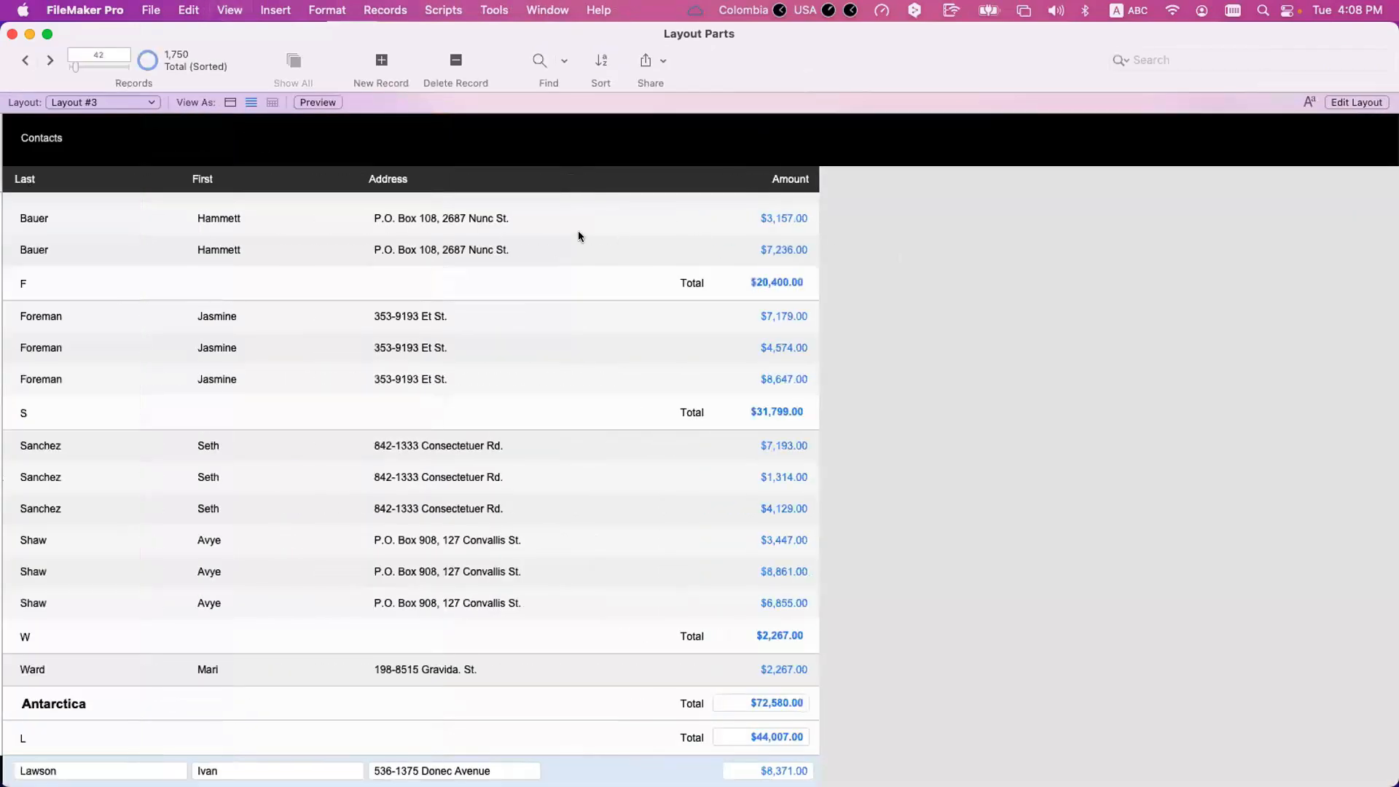
Compare the total in the Antarctica heading with the total in its L initial heading.
{"action": "scroll", "coordinate": [305, 248], "scroll_direction": "up", "scroll_amount": 5}
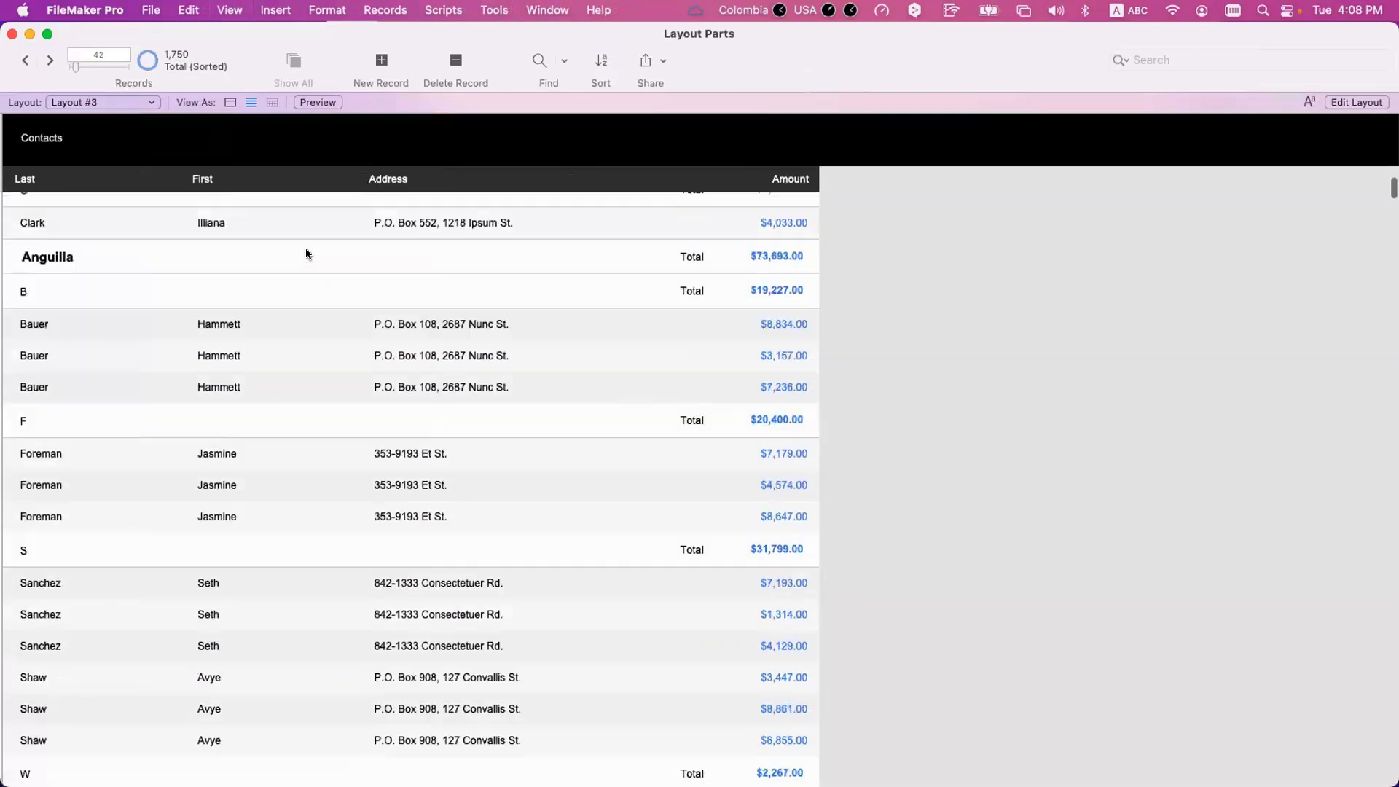
{"action": "scroll", "coordinate": [307, 253], "scroll_direction": "down", "scroll_amount": 10}
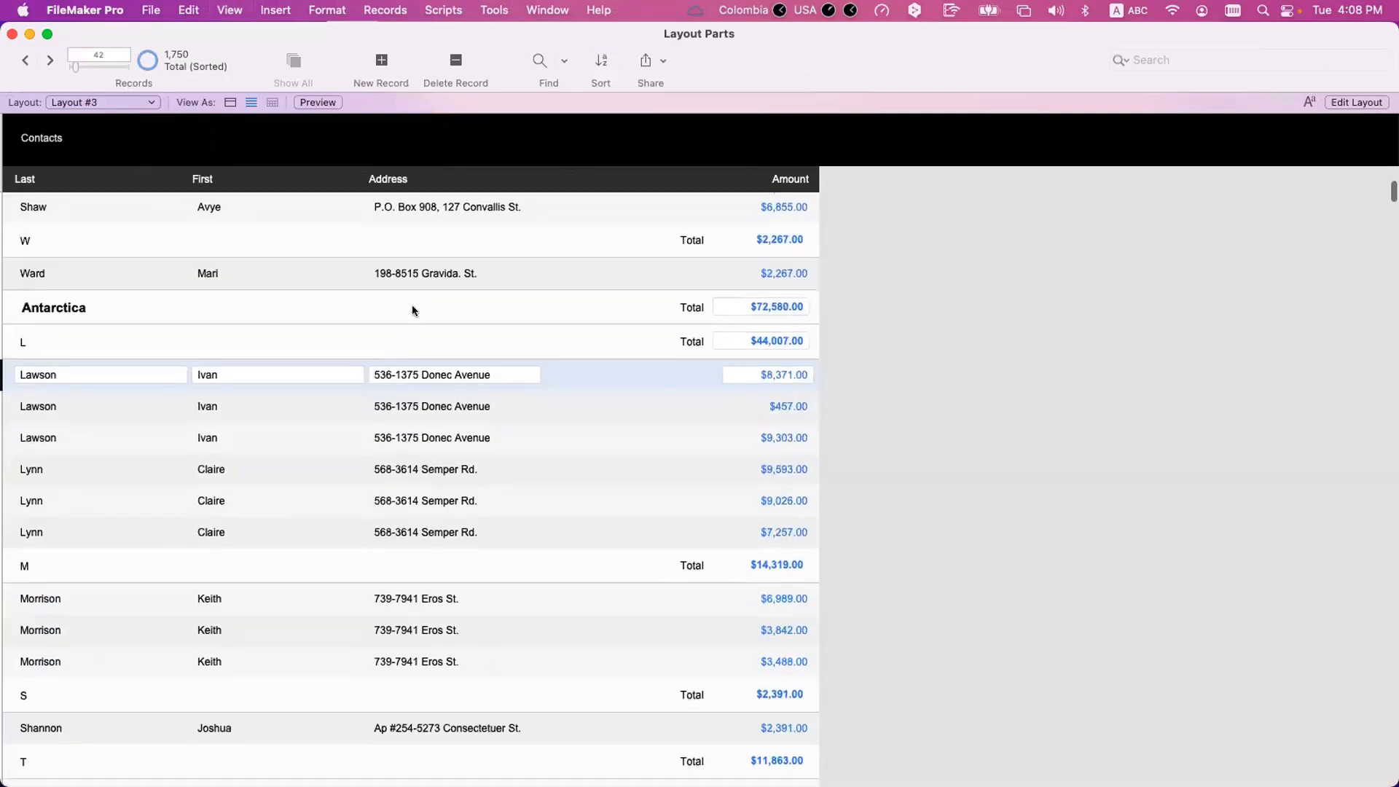
{"action": "left_click", "coordinate": [762, 309]}
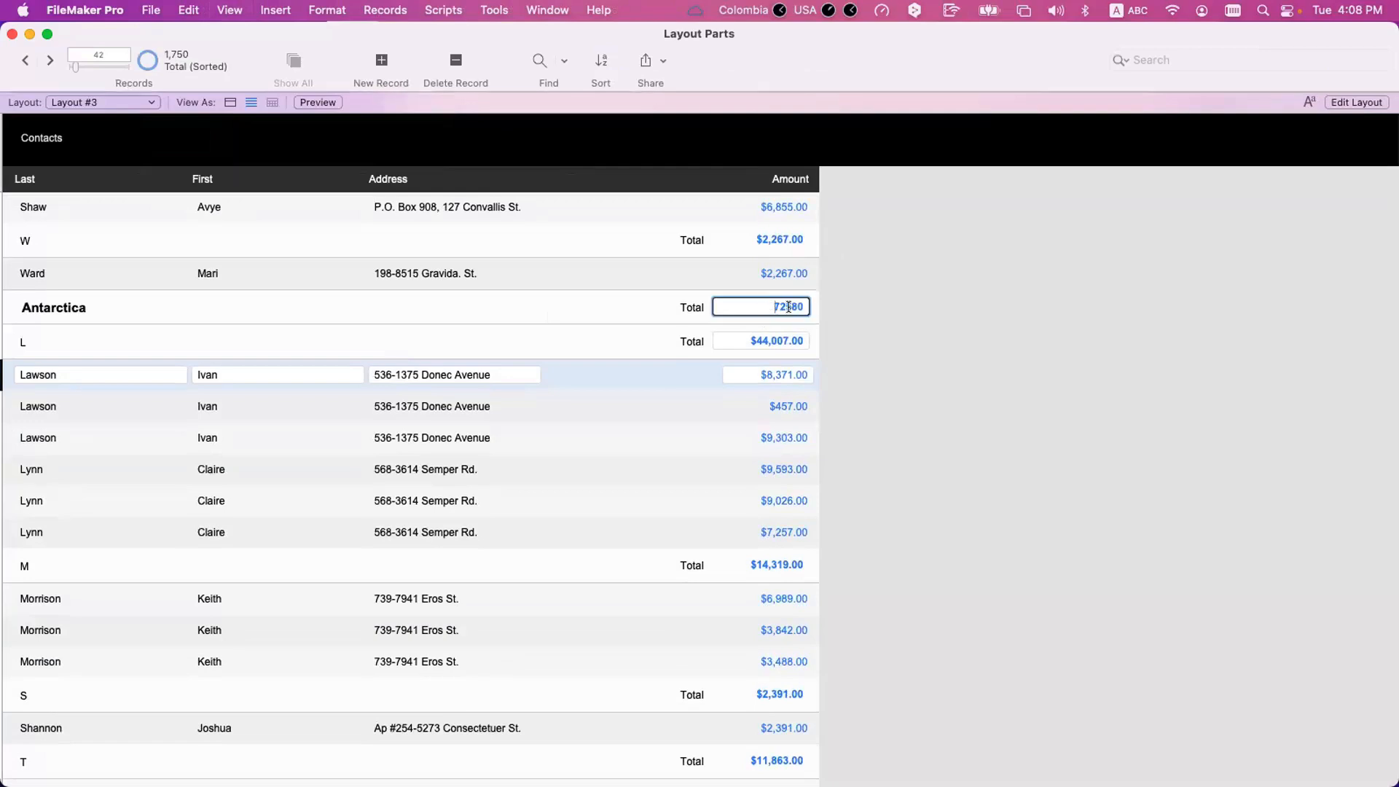
{"action": "left_click", "coordinate": [837, 319]}
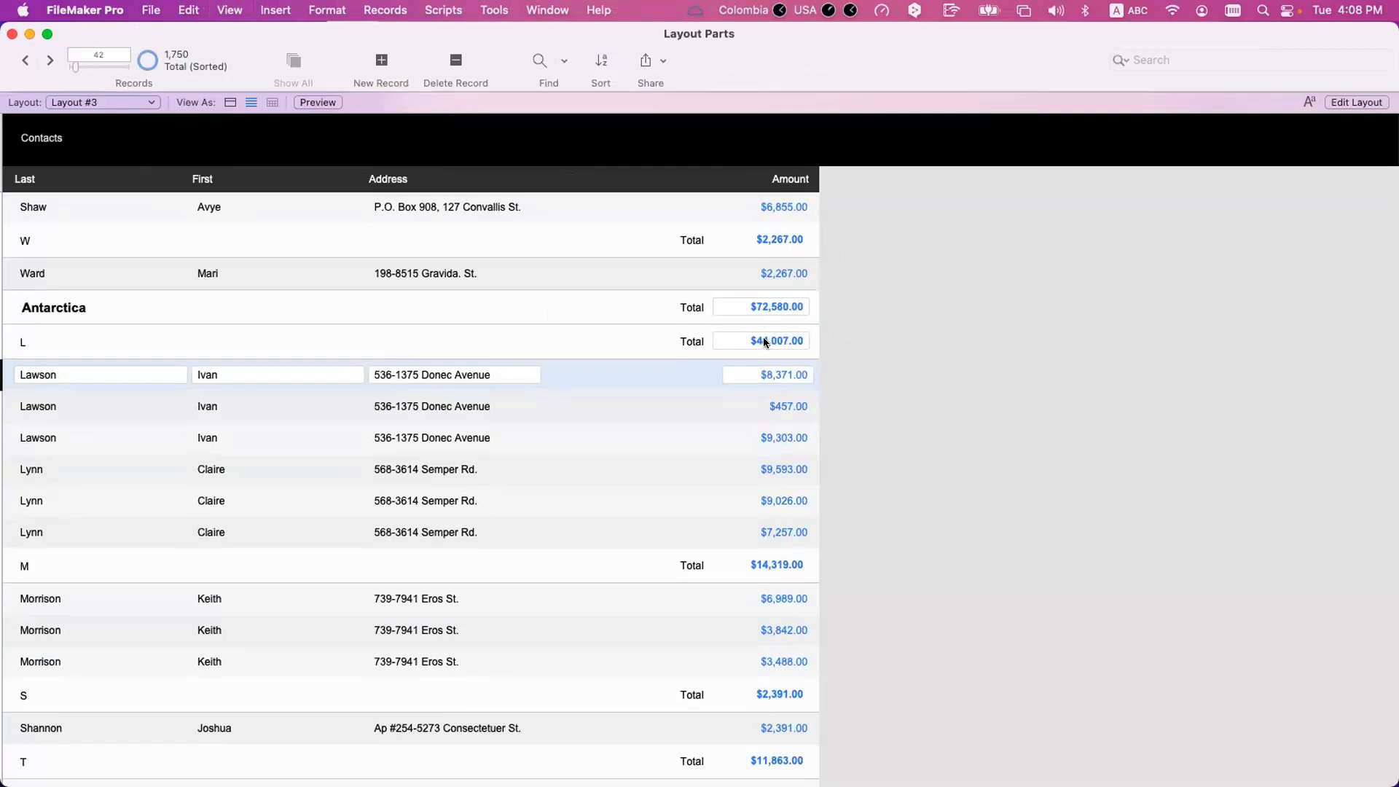
{"action": "left_click", "coordinate": [763, 339]}
{"action": "scroll", "coordinate": [790, 337], "scroll_direction": "down", "scroll_amount": 1}
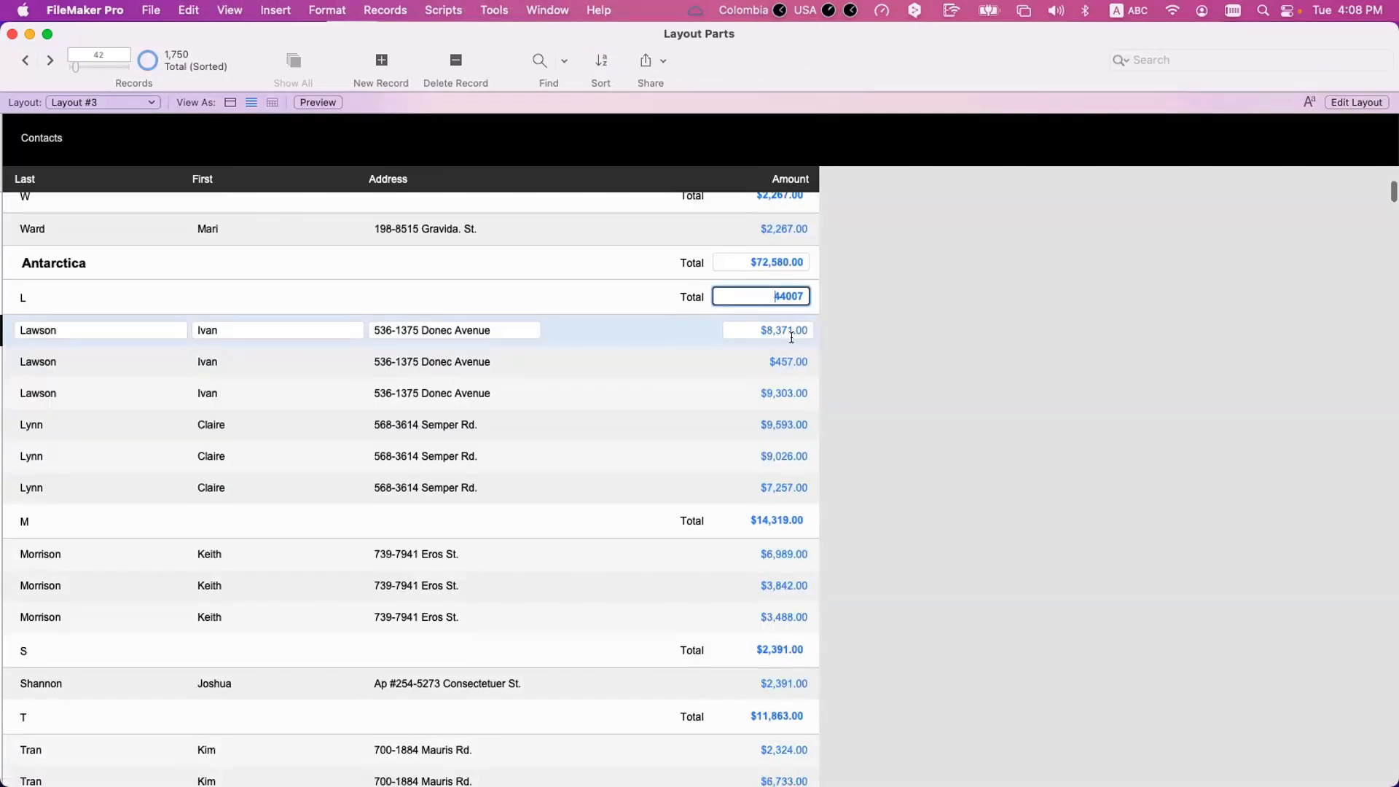
Examine the M and S initial totals within Antarctica, checking the S total against its record's amount.
{"action": "left_click", "coordinate": [778, 517]}
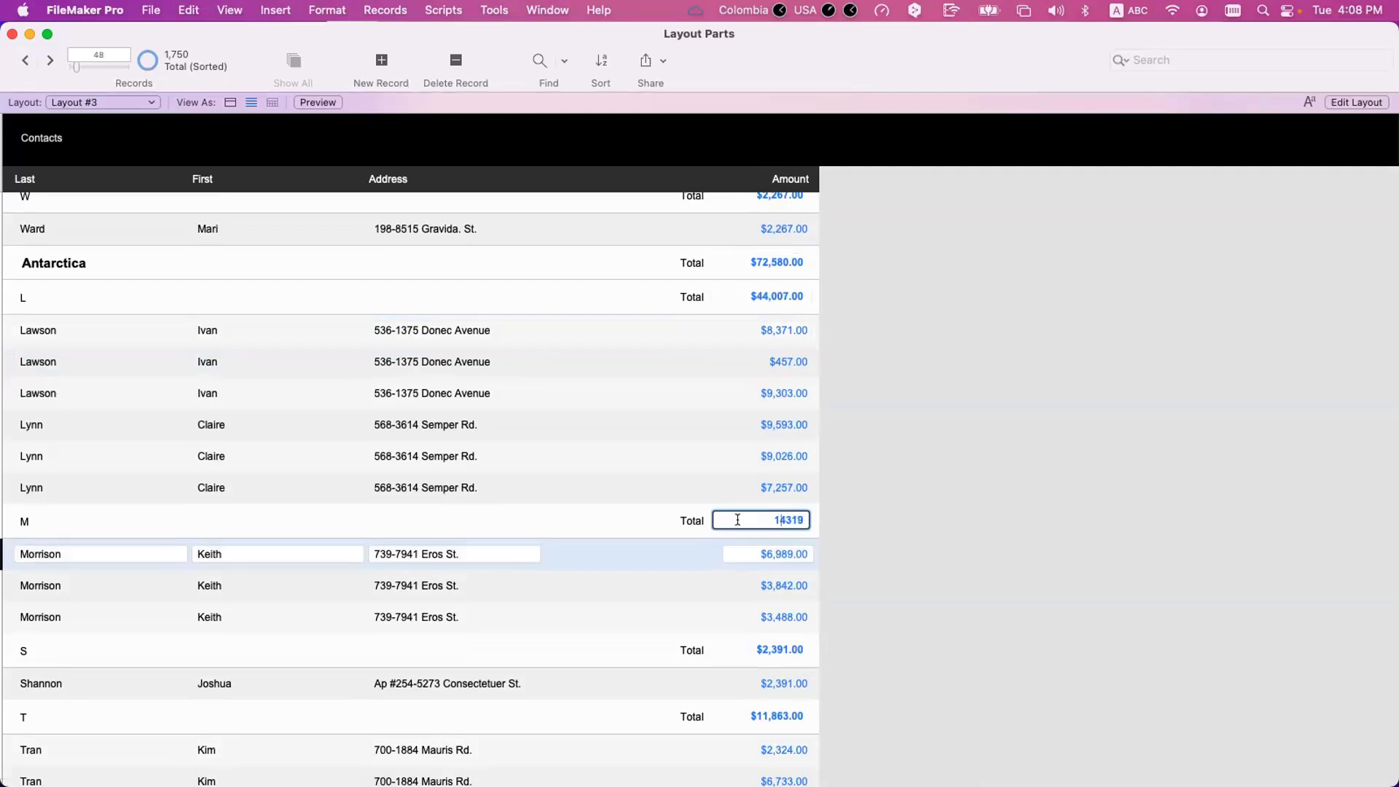
{"action": "scroll", "coordinate": [740, 523], "scroll_direction": "down", "scroll_amount": 2}
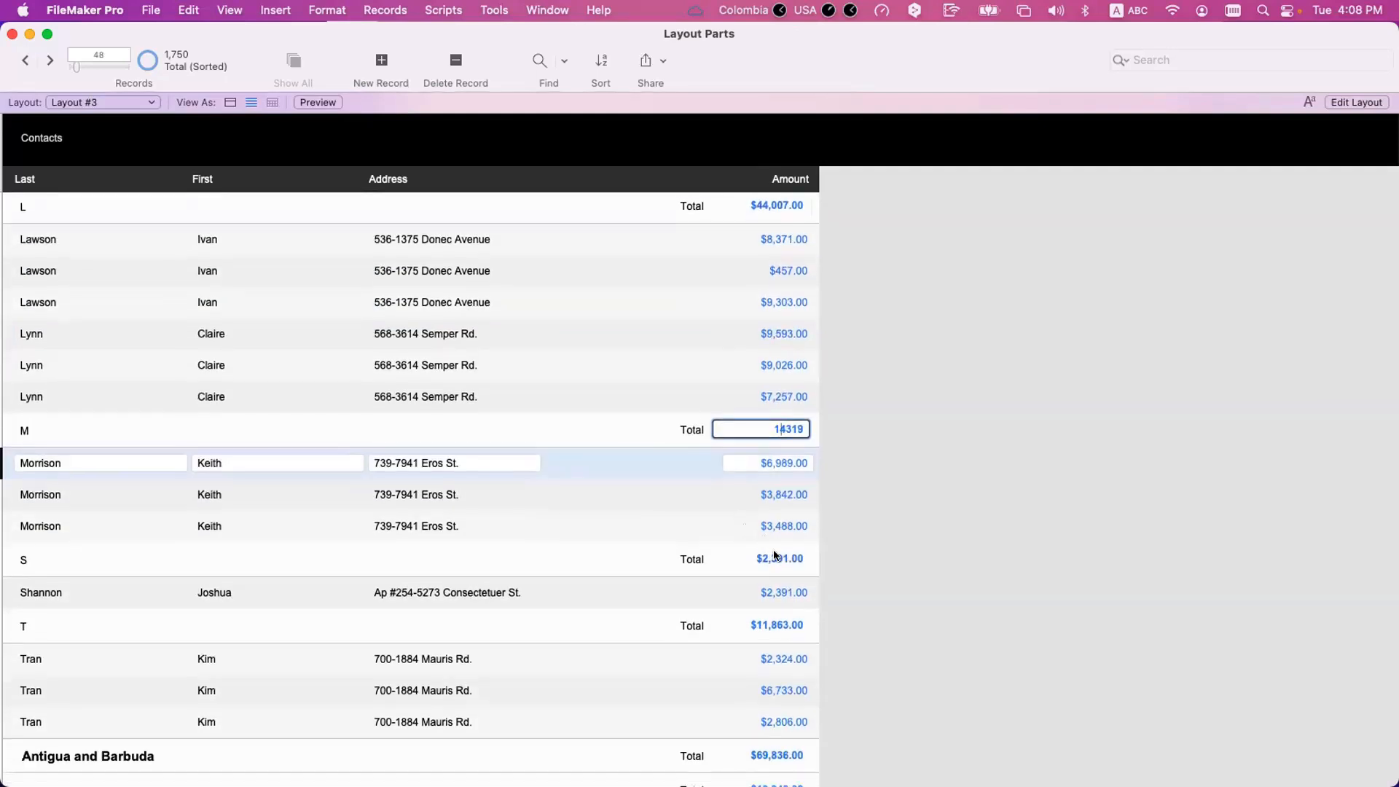
{"action": "left_click", "coordinate": [803, 559]}
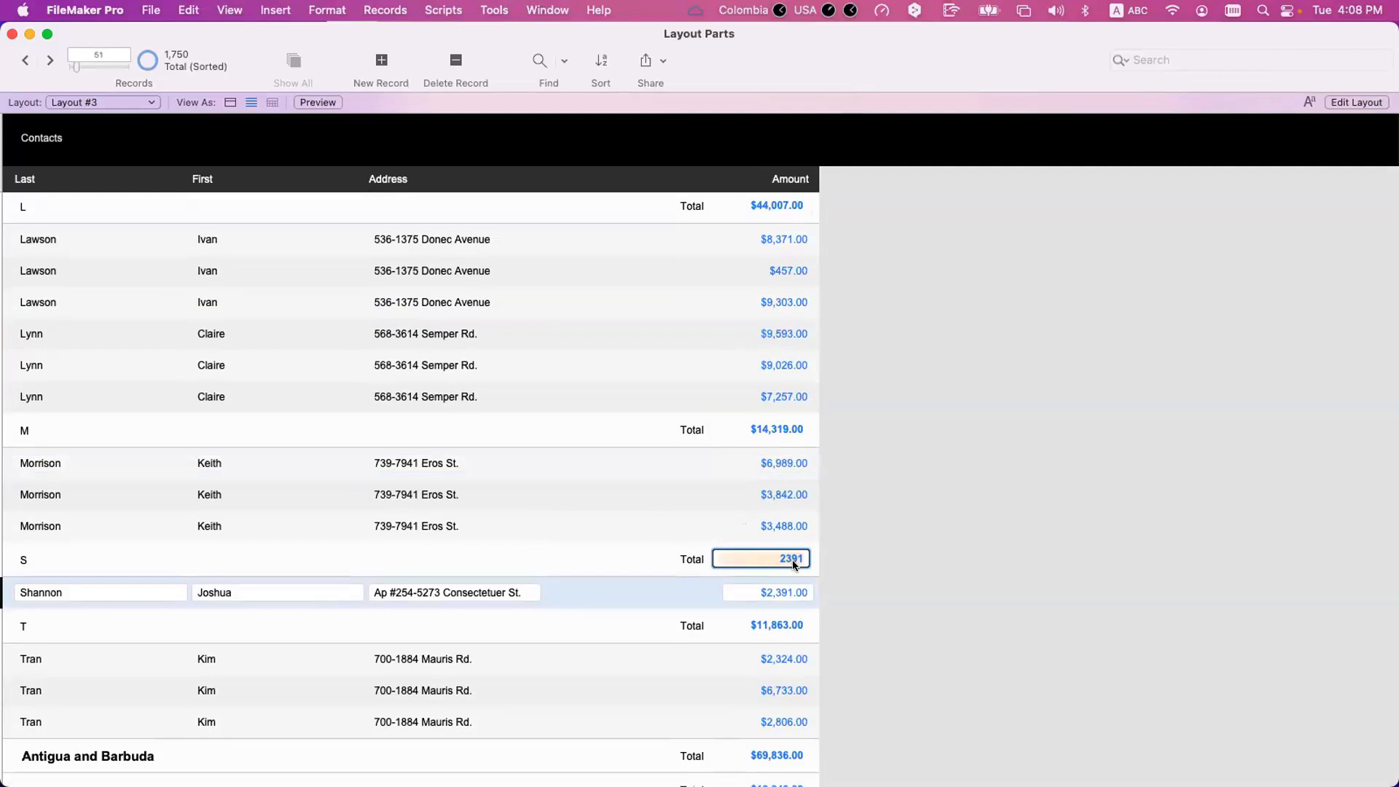
{"action": "left_click", "coordinate": [798, 588]}
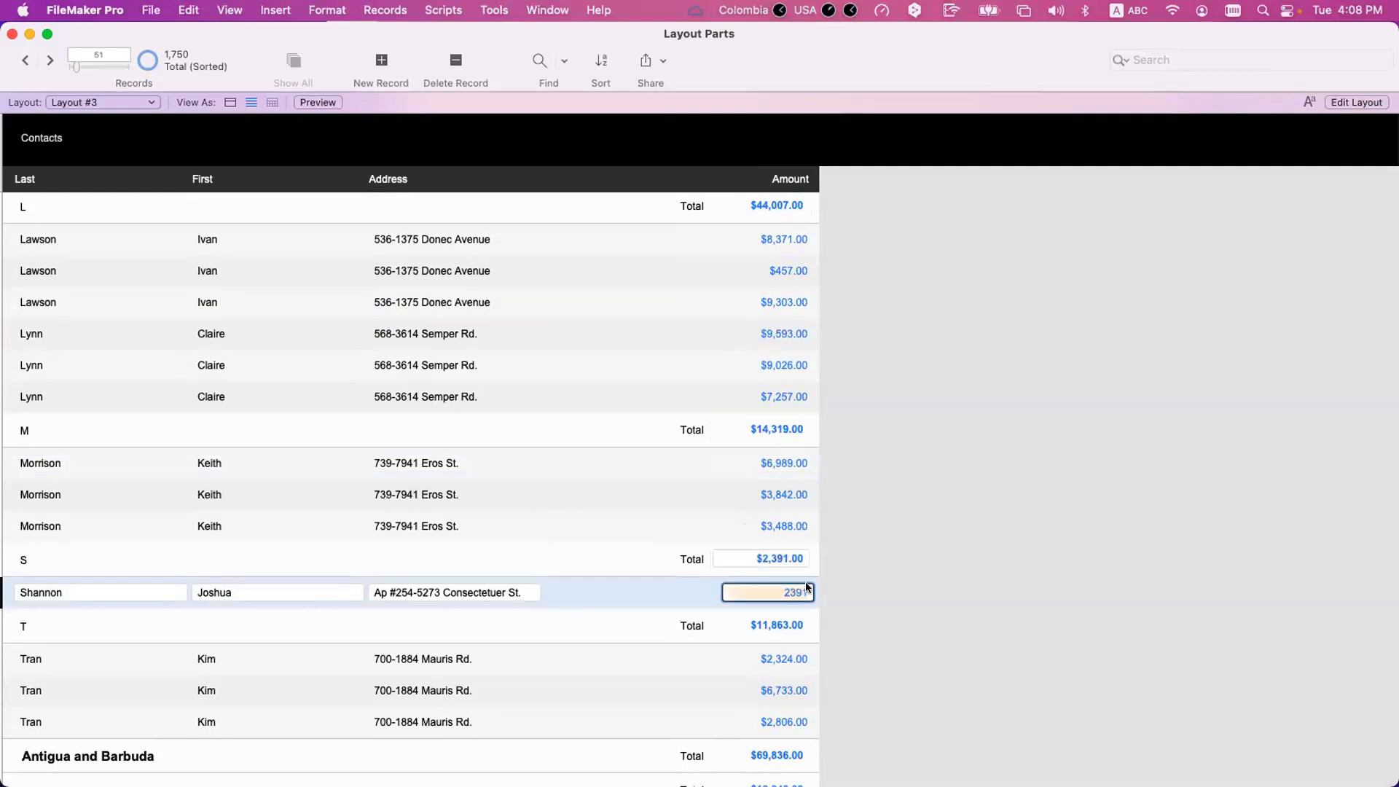
Go back to the Antarctica heading and compare its country name and total with the L subtotal.
{"action": "scroll", "coordinate": [758, 362], "scroll_direction": "up", "scroll_amount": 5}
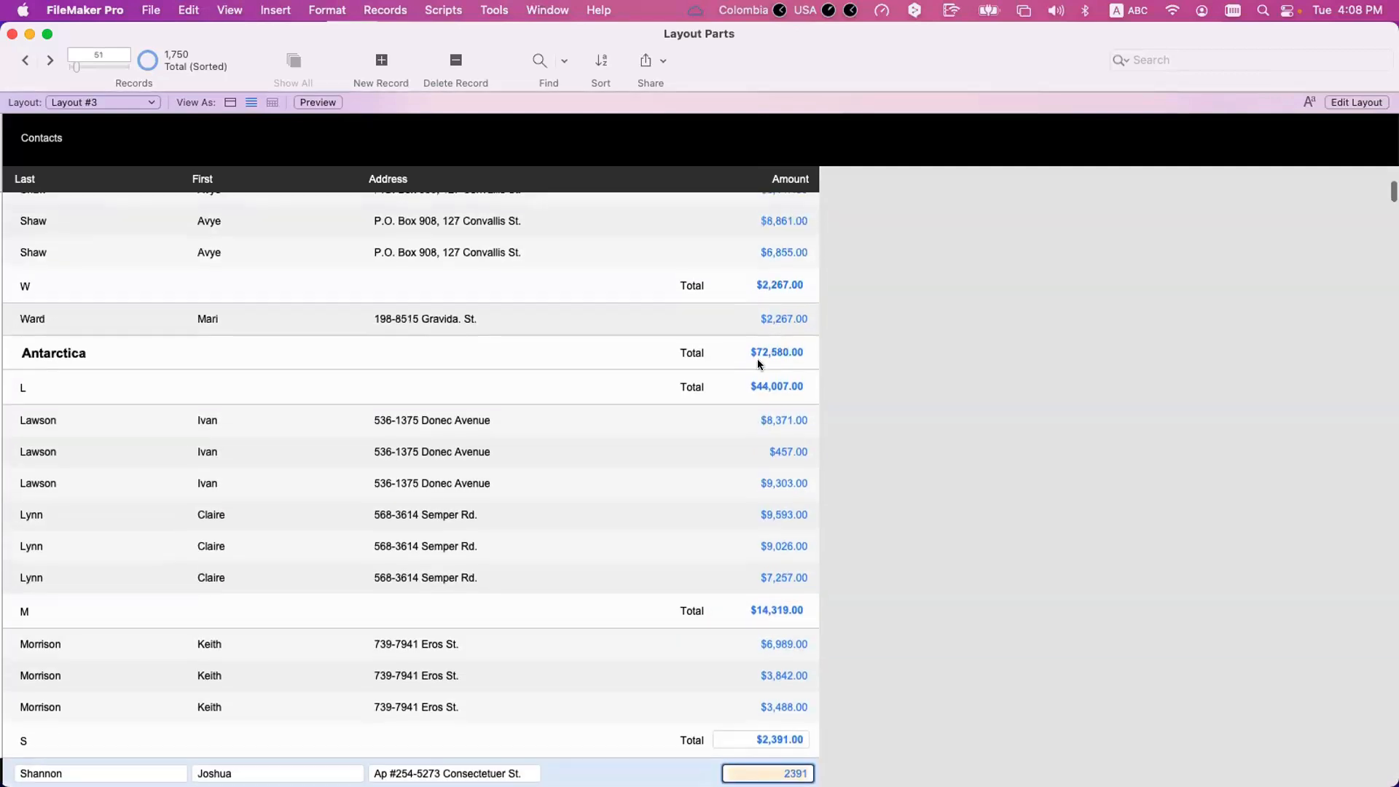
{"action": "left_click", "coordinate": [769, 385]}
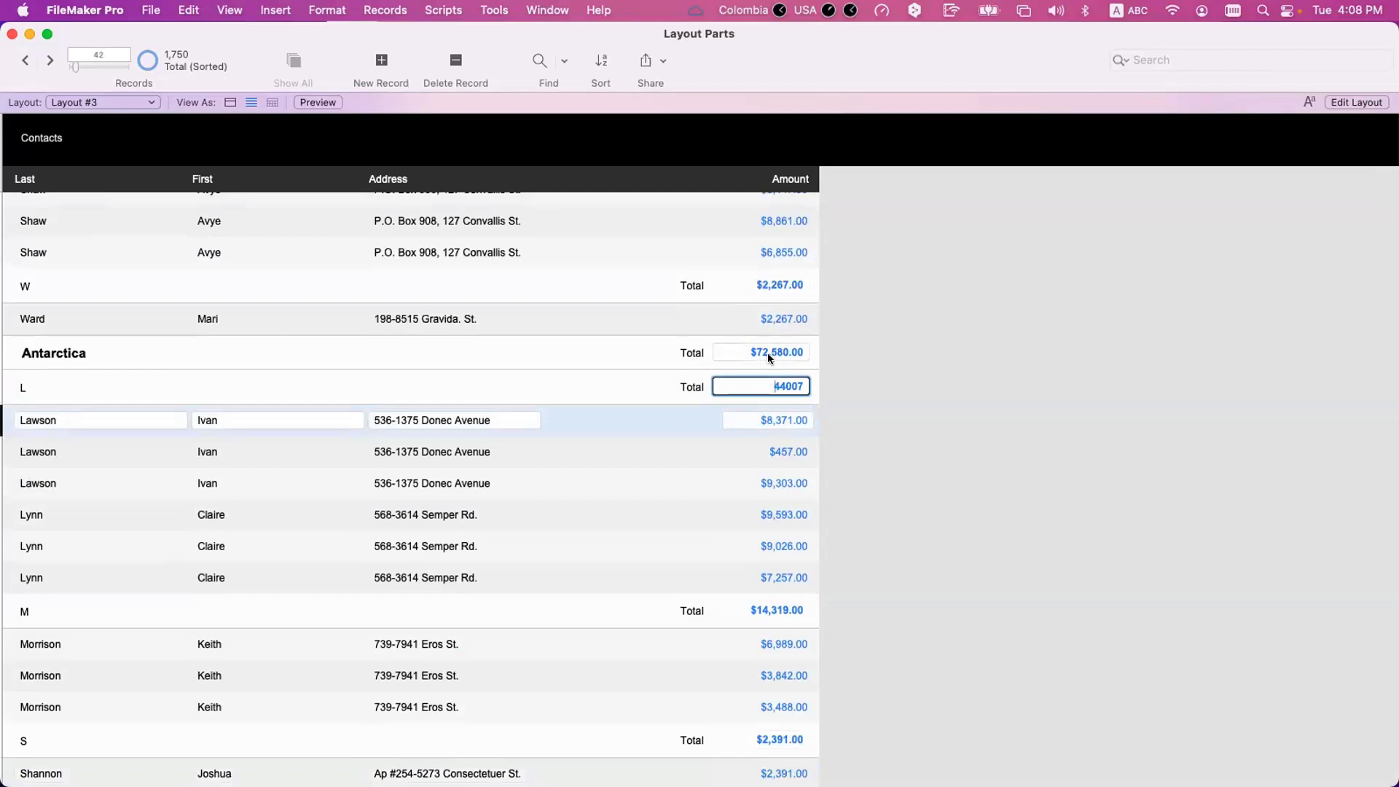
{"action": "left_click", "coordinate": [767, 353]}
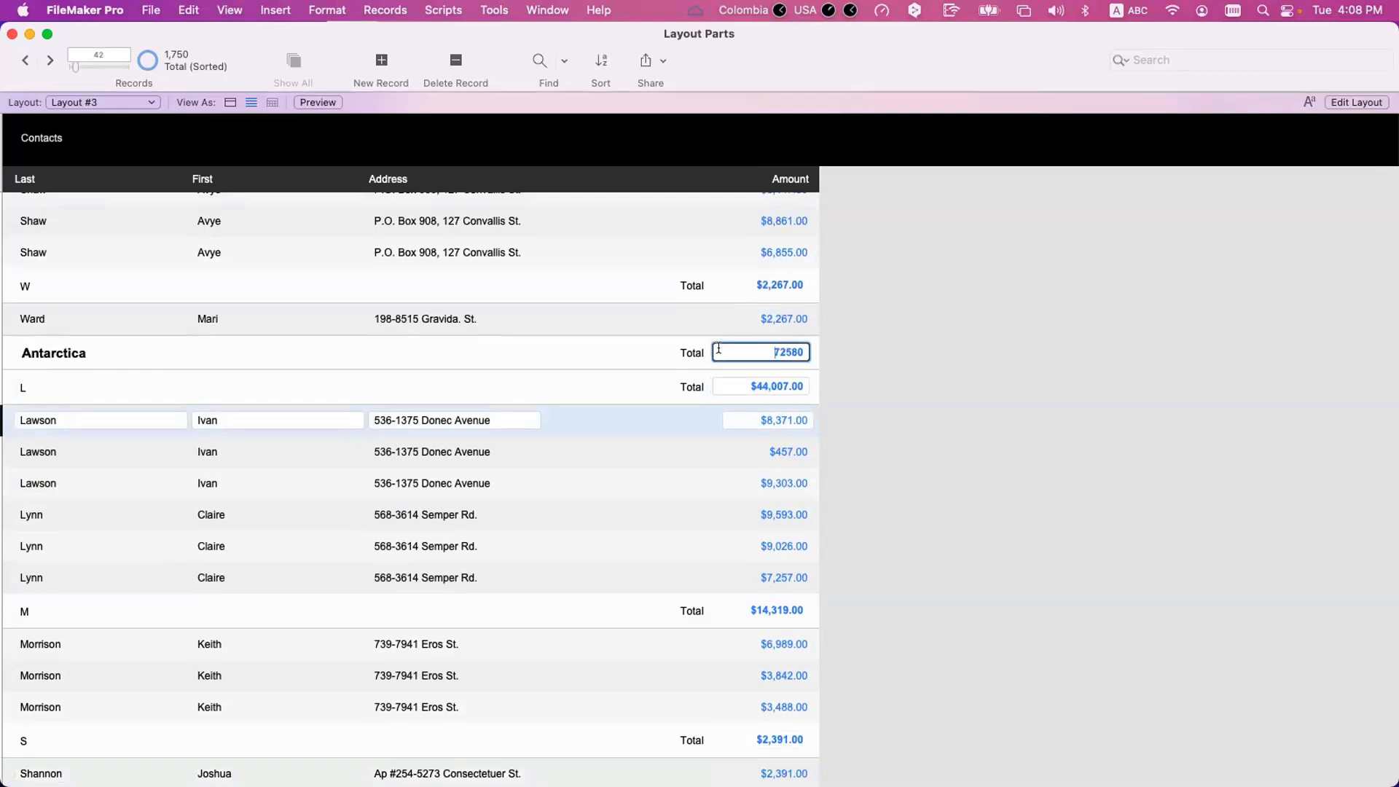
{"action": "left_click", "coordinate": [129, 350]}
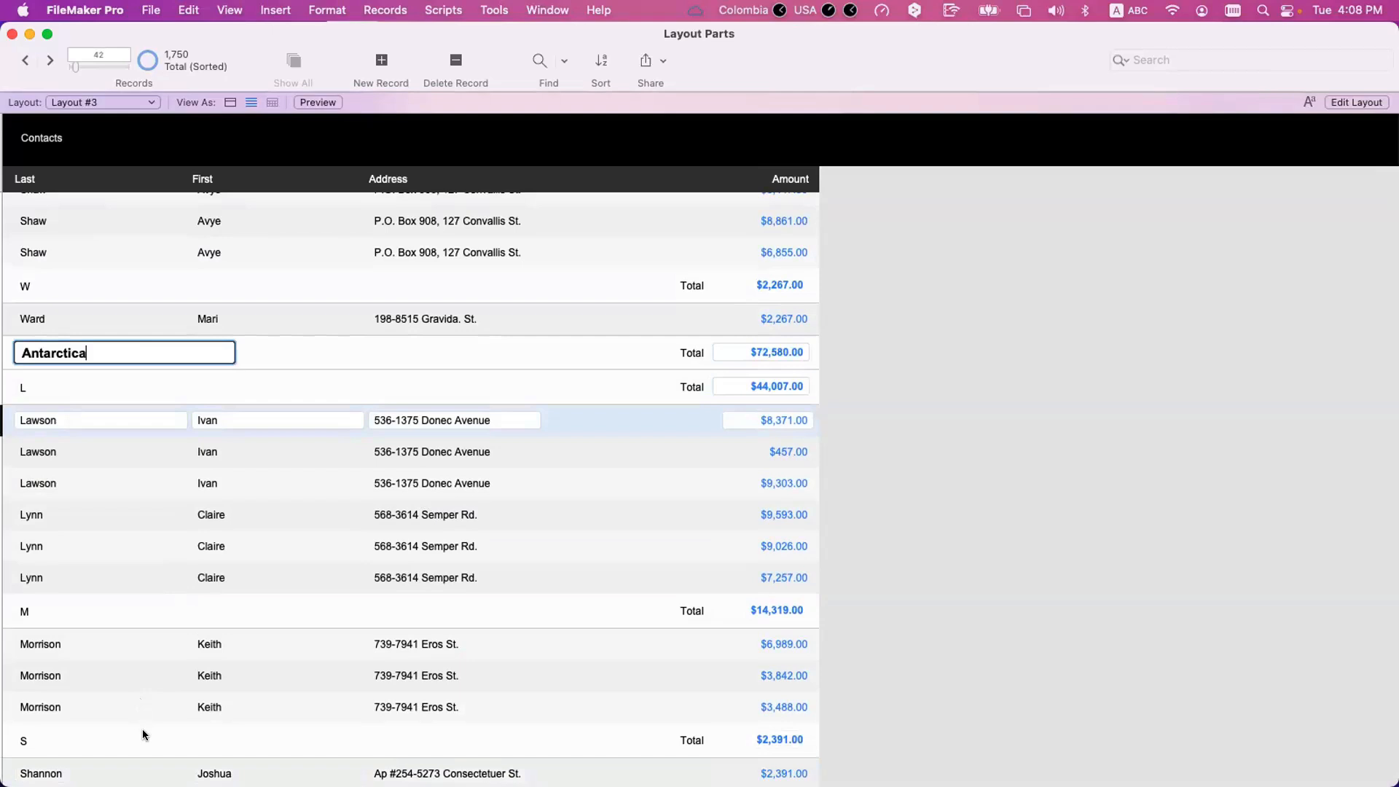
{"action": "left_click", "coordinate": [773, 385]}
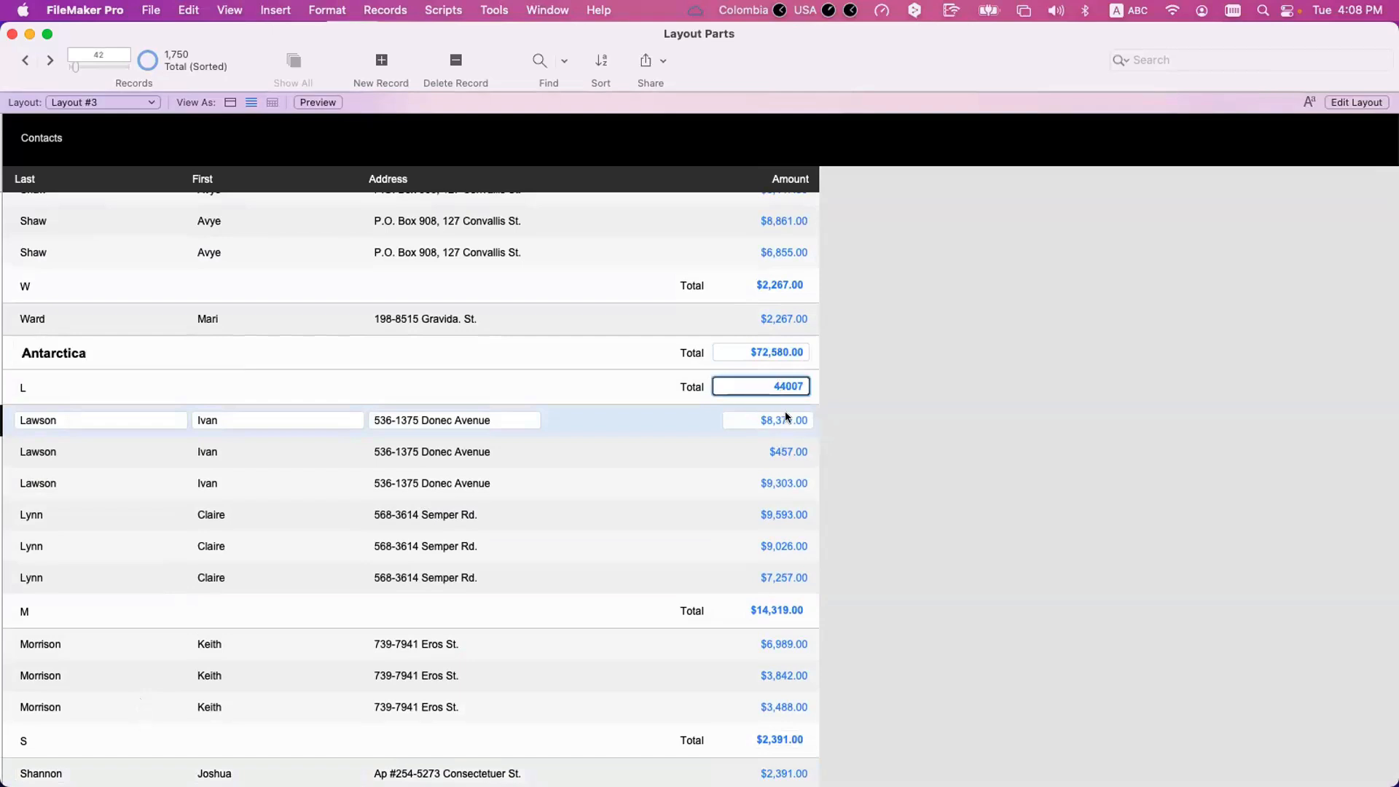
Go through the M, S and T initial totals that make up the Antarctica total.
{"action": "left_click", "coordinate": [782, 605]}
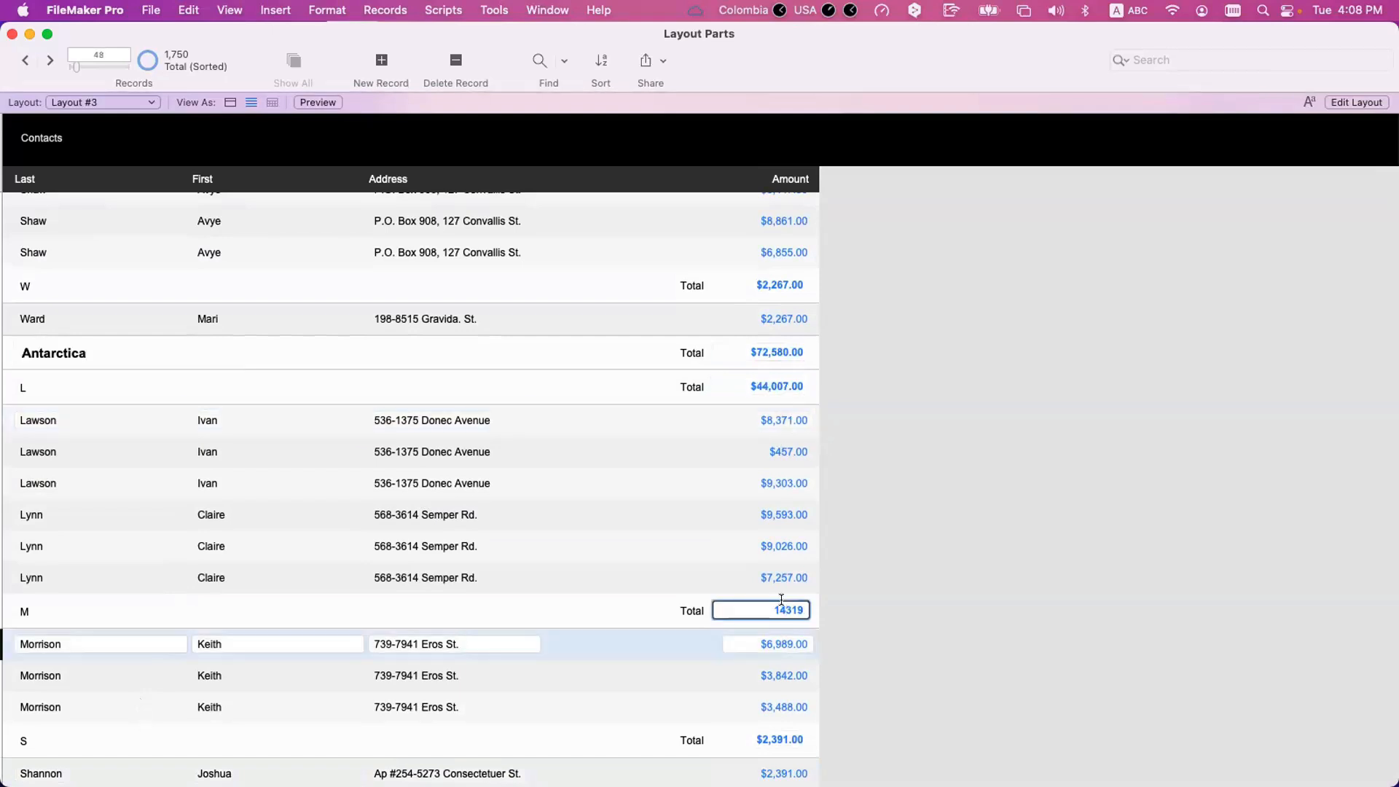
{"action": "scroll", "coordinate": [784, 575], "scroll_direction": "down", "scroll_amount": 4}
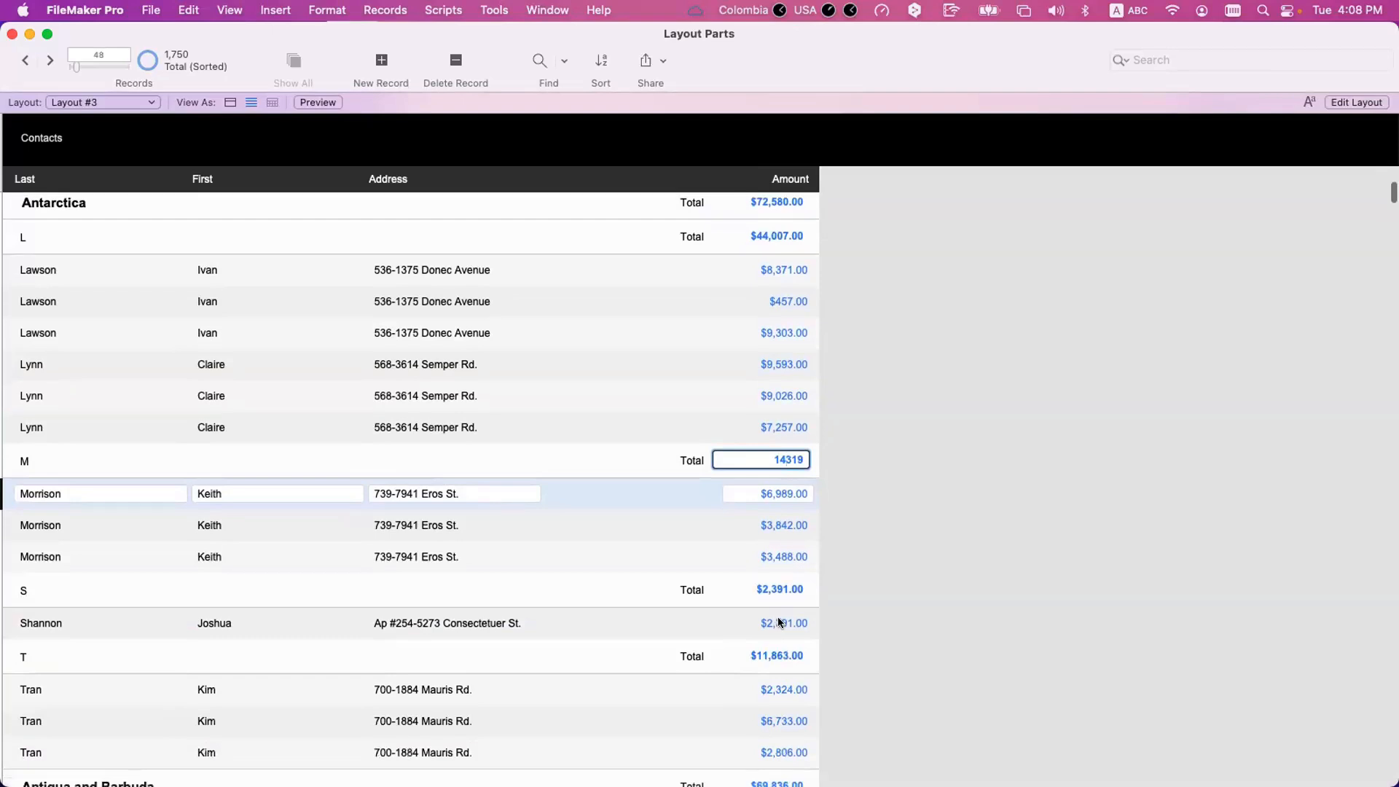
{"action": "left_click", "coordinate": [777, 619]}
{"action": "left_click", "coordinate": [776, 654]}
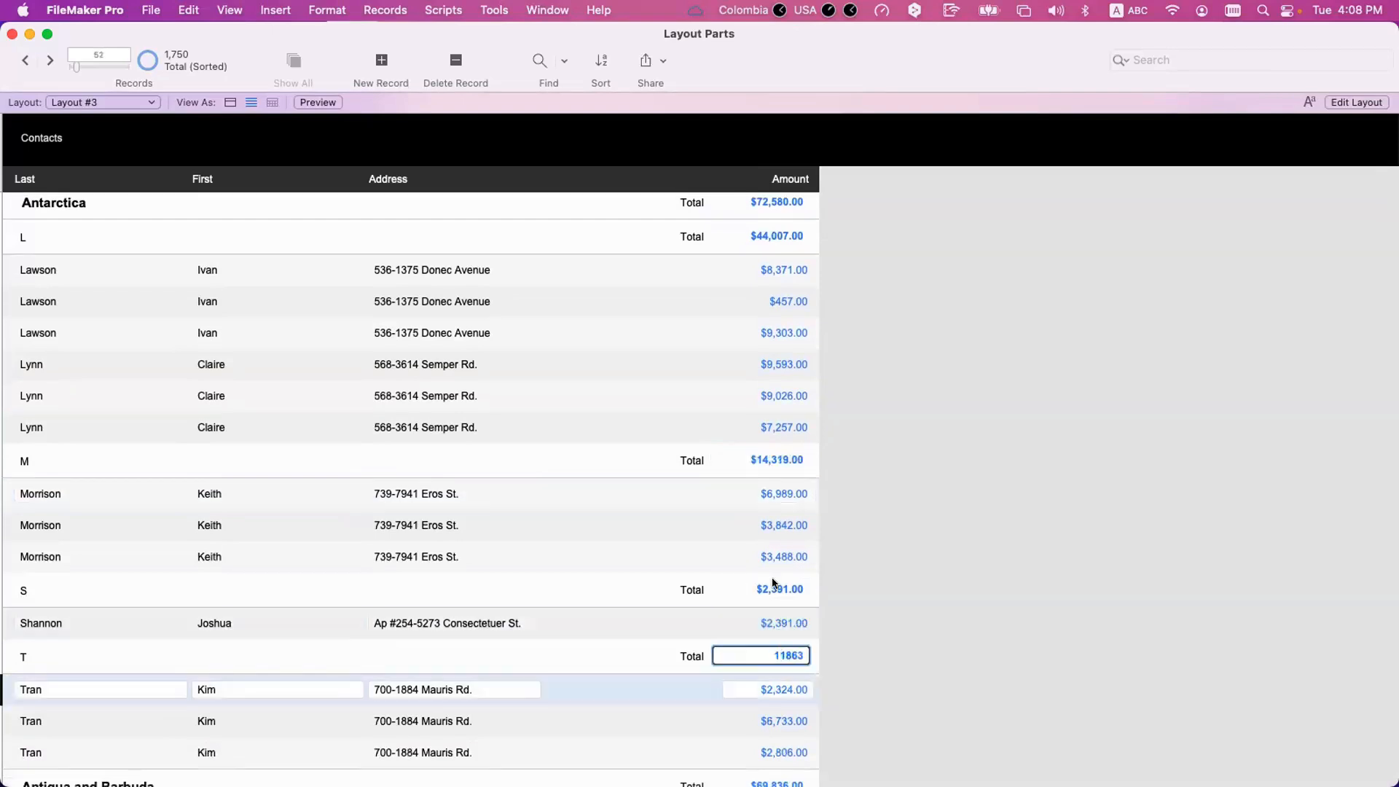
{"action": "left_click", "coordinate": [775, 584]}
{"action": "left_click", "coordinate": [777, 653]}
{"action": "scroll", "coordinate": [777, 653], "scroll_direction": "down", "scroll_amount": 4}
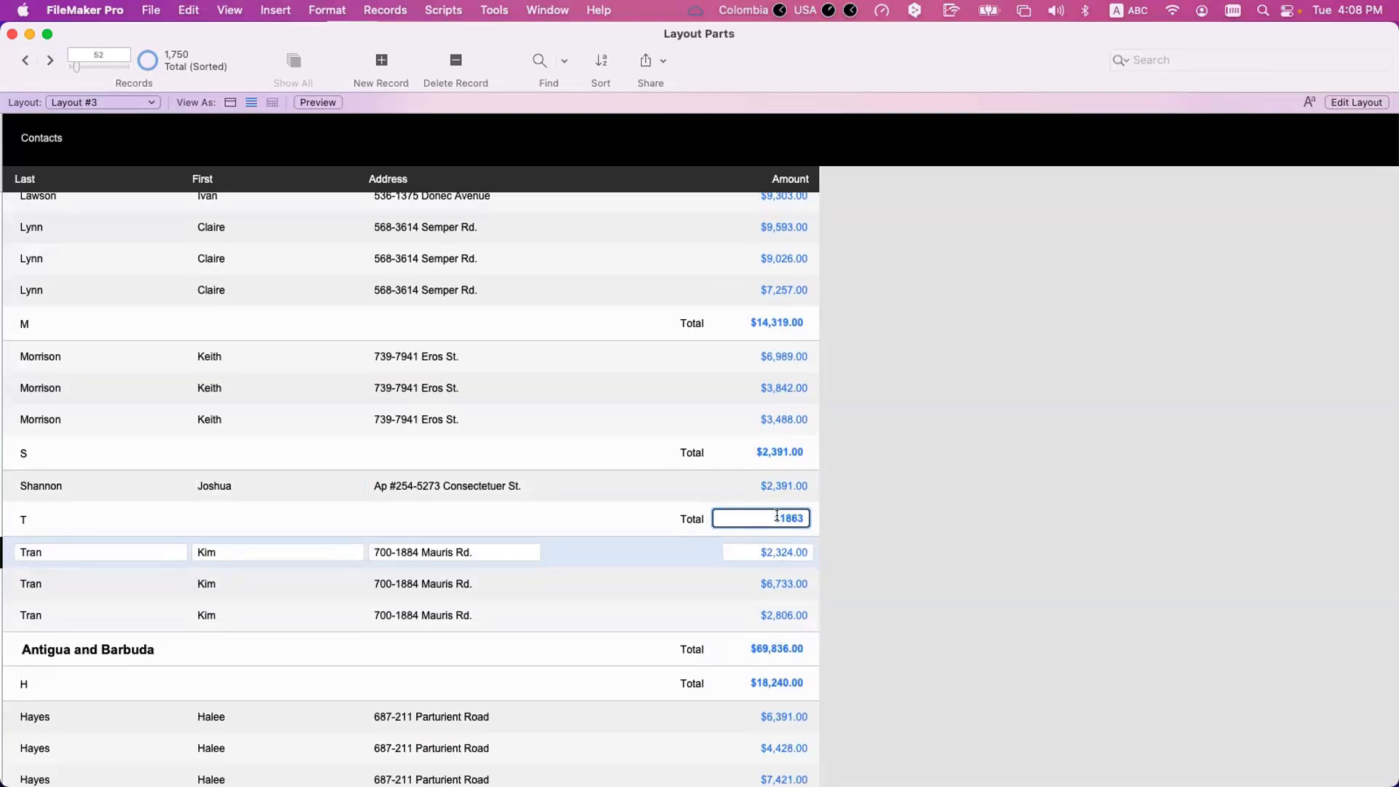
Review the country and initial totals across the list, going to the last record and back to the first.
{"action": "left_click", "coordinate": [841, 533]}
{"action": "scroll", "coordinate": [774, 516], "scroll_direction": "up", "scroll_amount": 1}
{"action": "scroll", "coordinate": [775, 519], "scroll_direction": "up", "scroll_amount": 15}
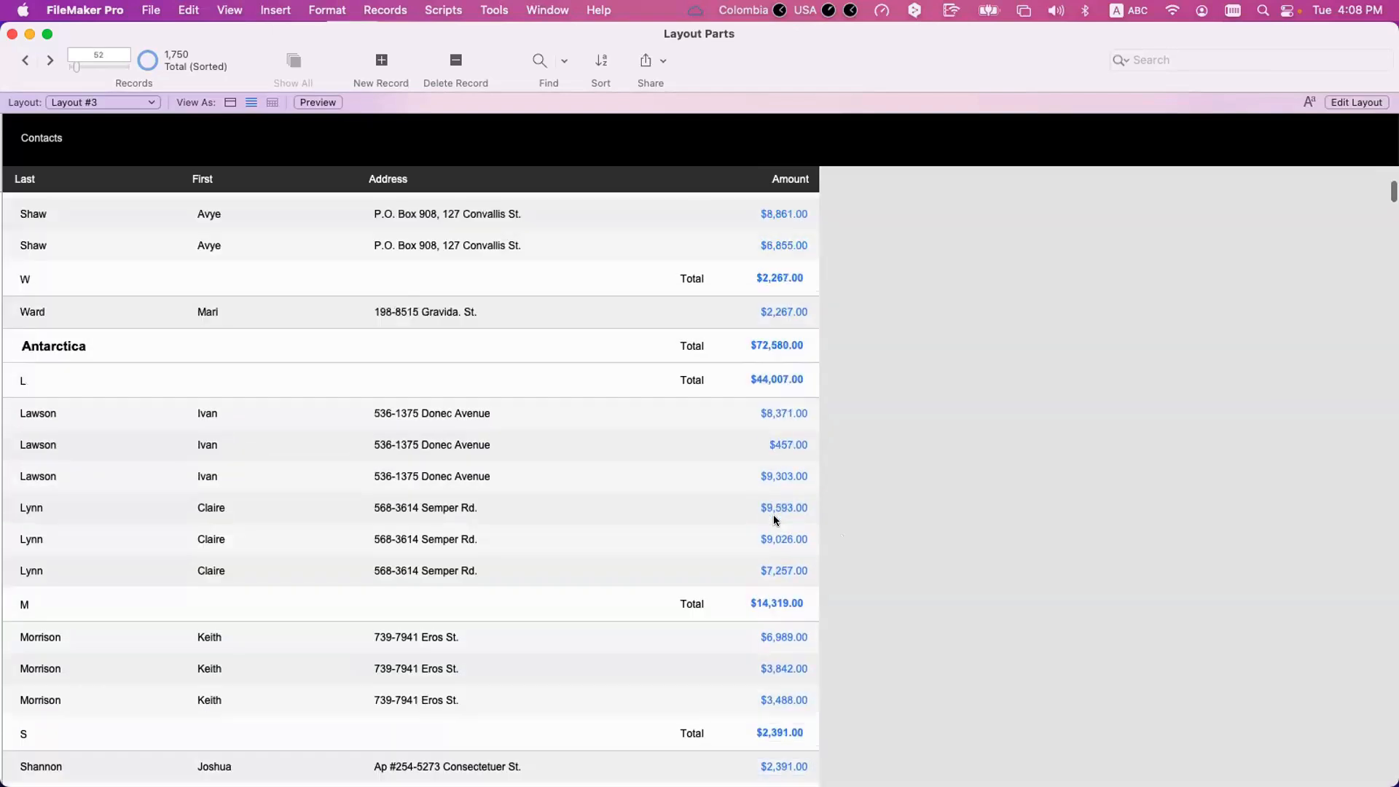
{"action": "scroll", "coordinate": [775, 519], "scroll_direction": "up", "scroll_amount": 10}
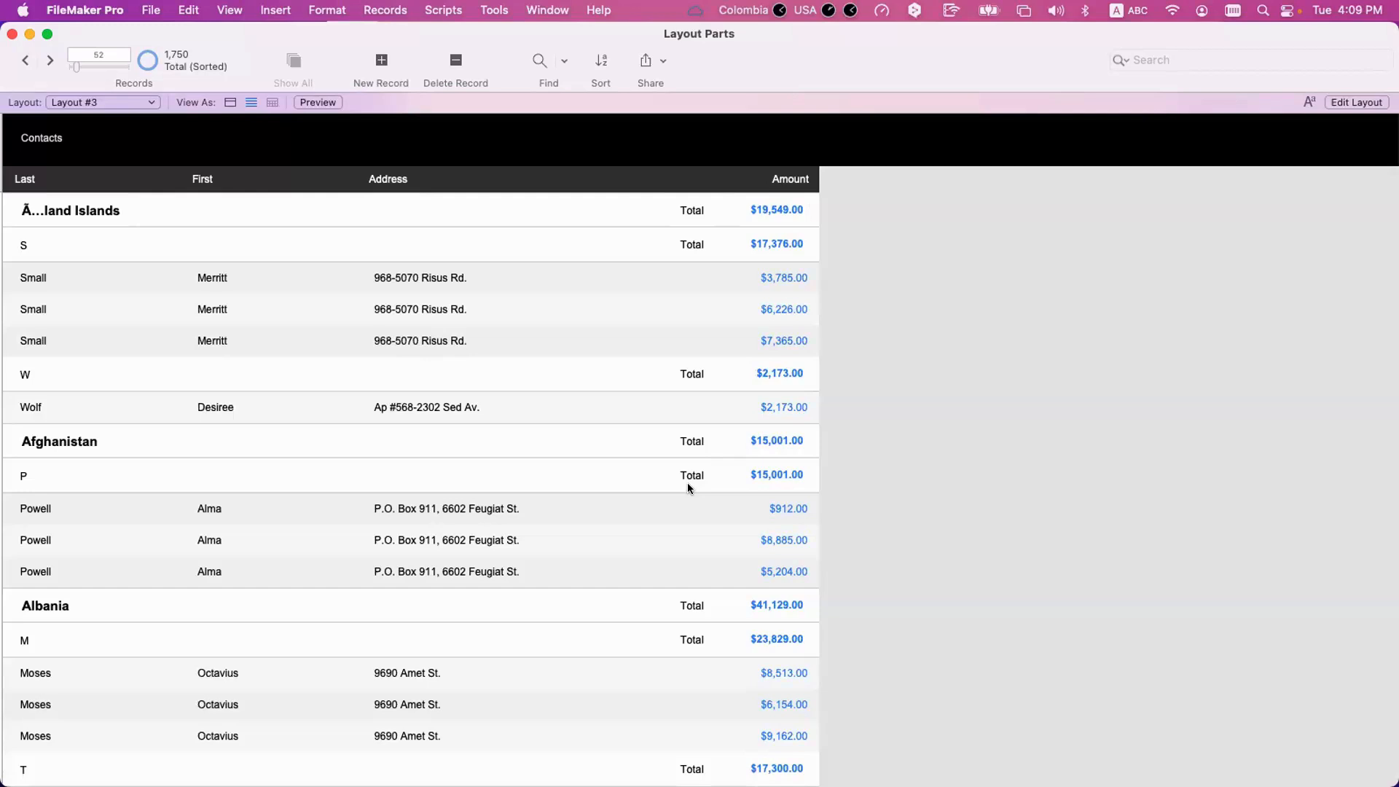
{"action": "scroll", "coordinate": [759, 273], "scroll_direction": "down", "scroll_amount": 15}
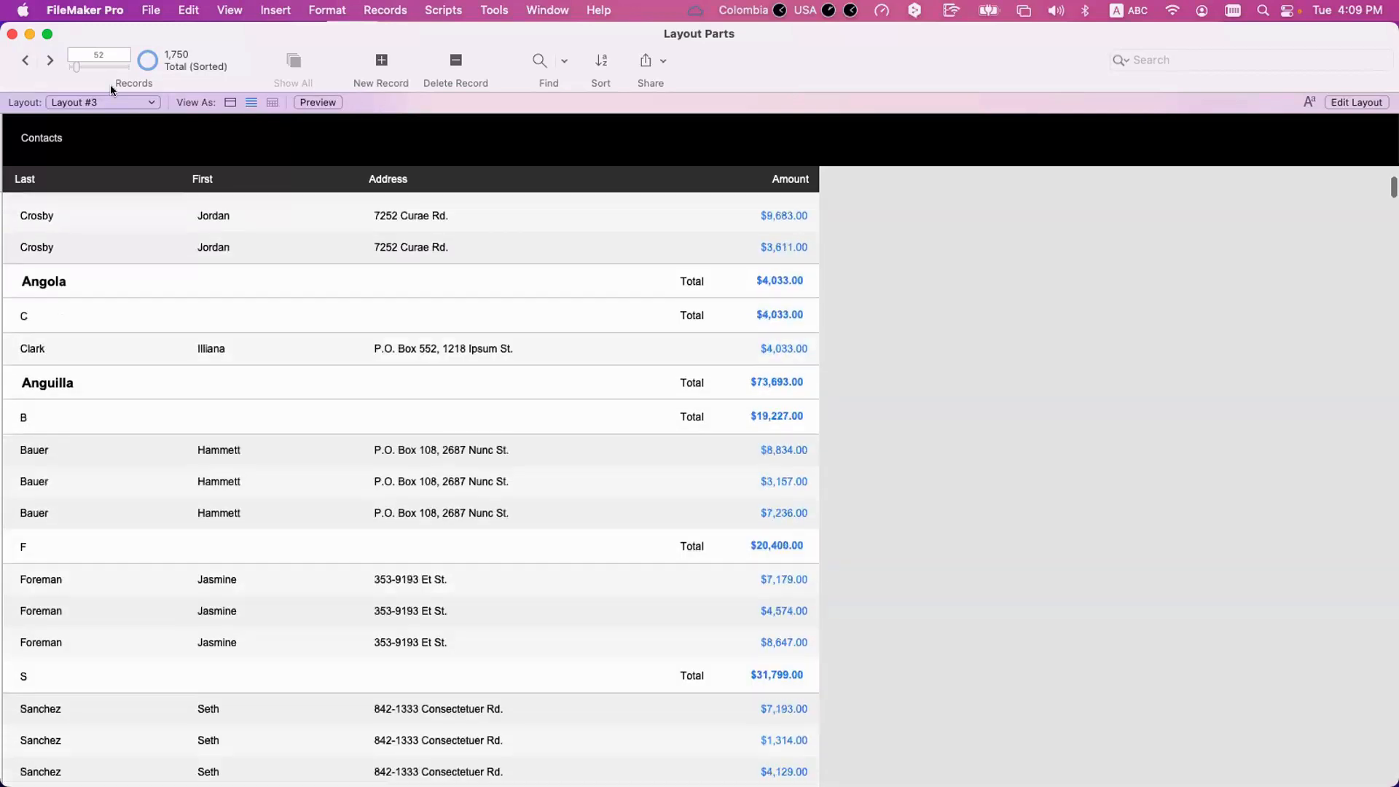
{"action": "left_click_drag", "start_coordinate": [77, 65], "coordinate": [169, 60]}
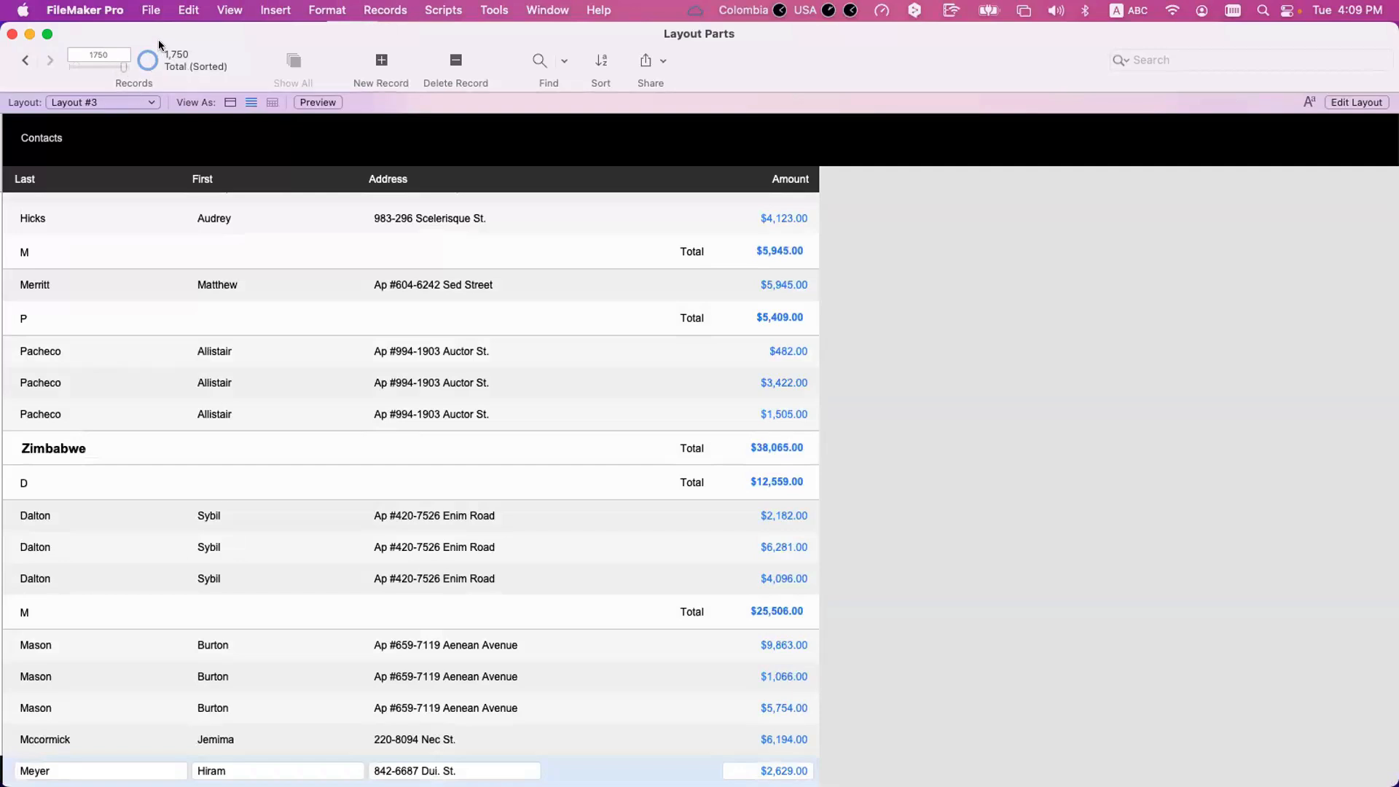
{"action": "left_click_drag", "start_coordinate": [124, 72], "coordinate": [67, 66]}
Add a Trailing Grand Summary part below the Body of Layout #3.
{"action": "key", "text": "super+l"}
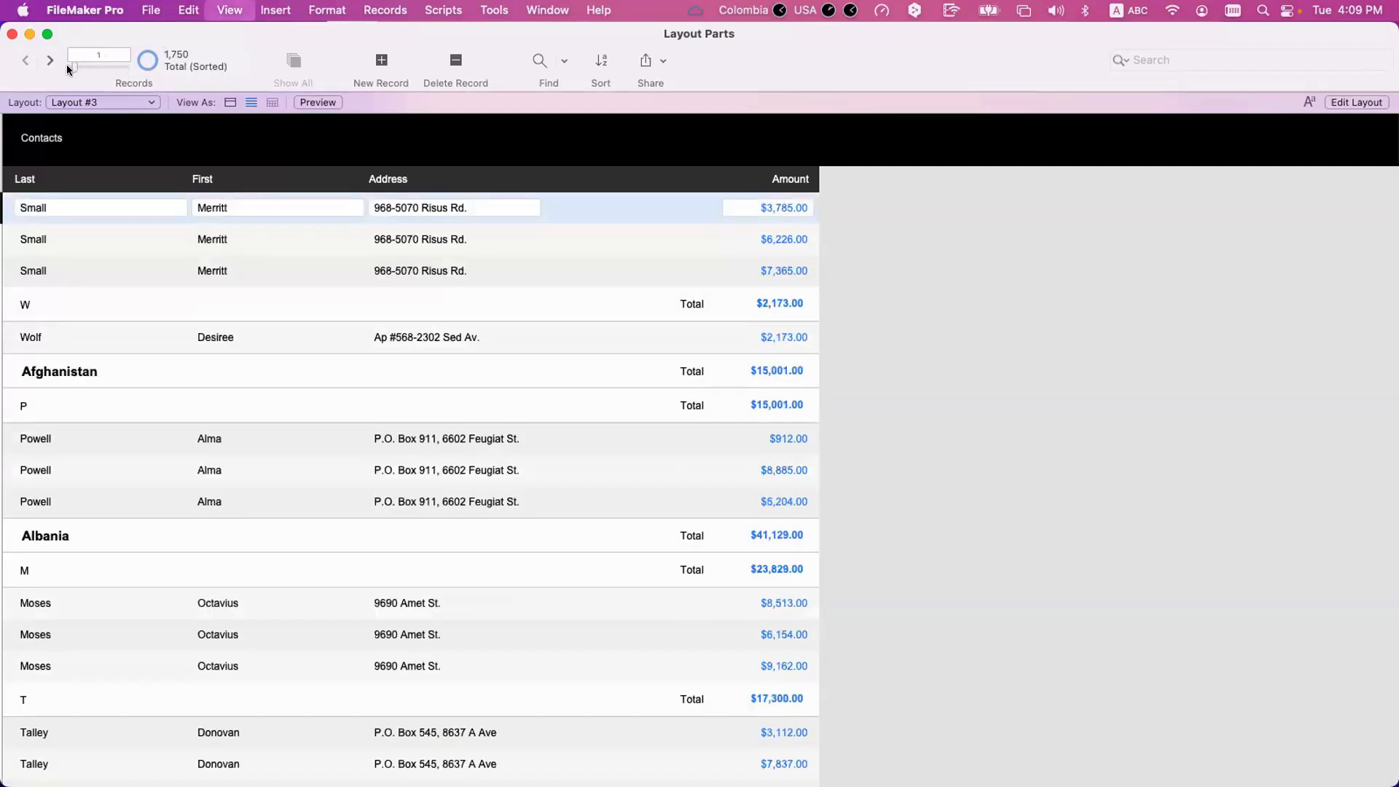
{"action": "left_click_drag", "start_coordinate": [852, 281], "coordinate": [844, 324]}
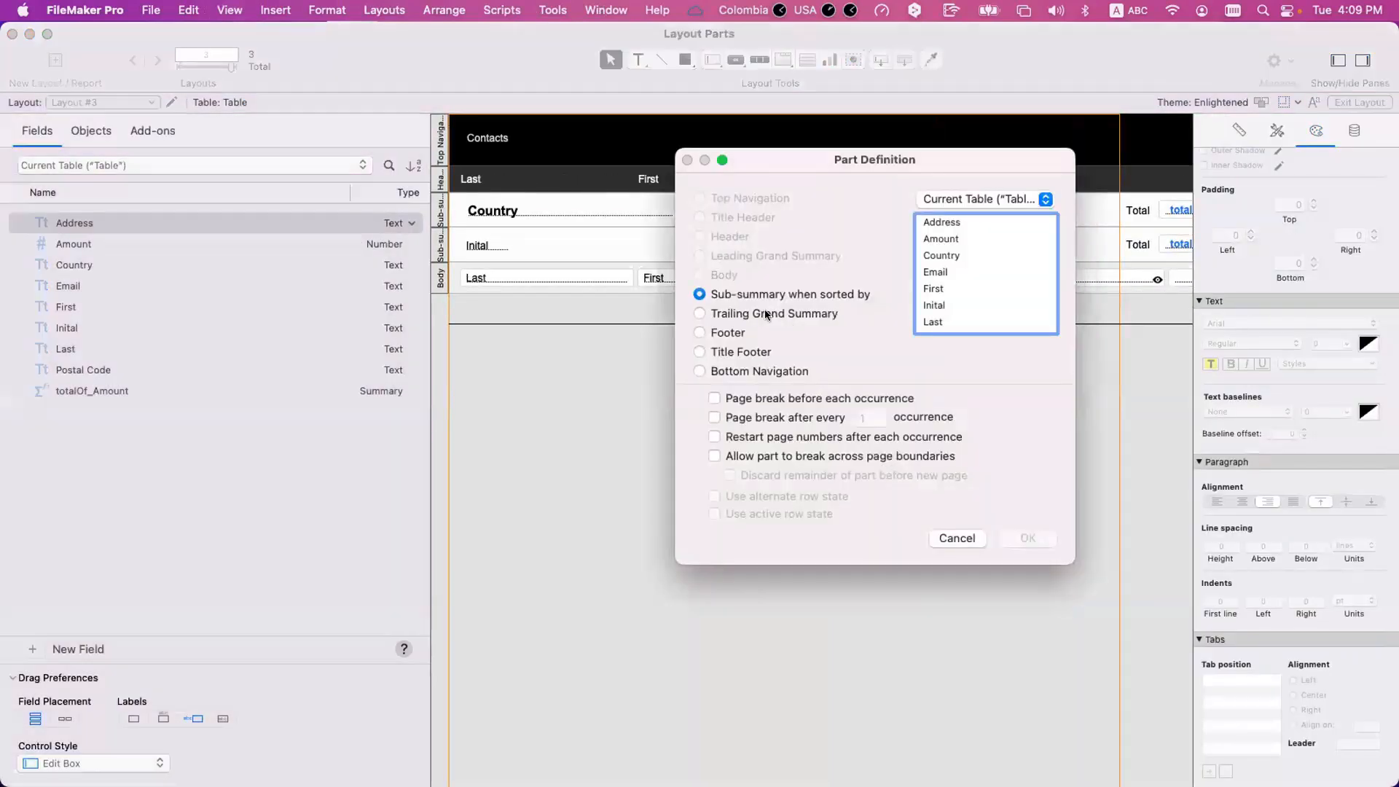
{"action": "left_click", "coordinate": [767, 315]}
{"action": "left_click", "coordinate": [1034, 540]}
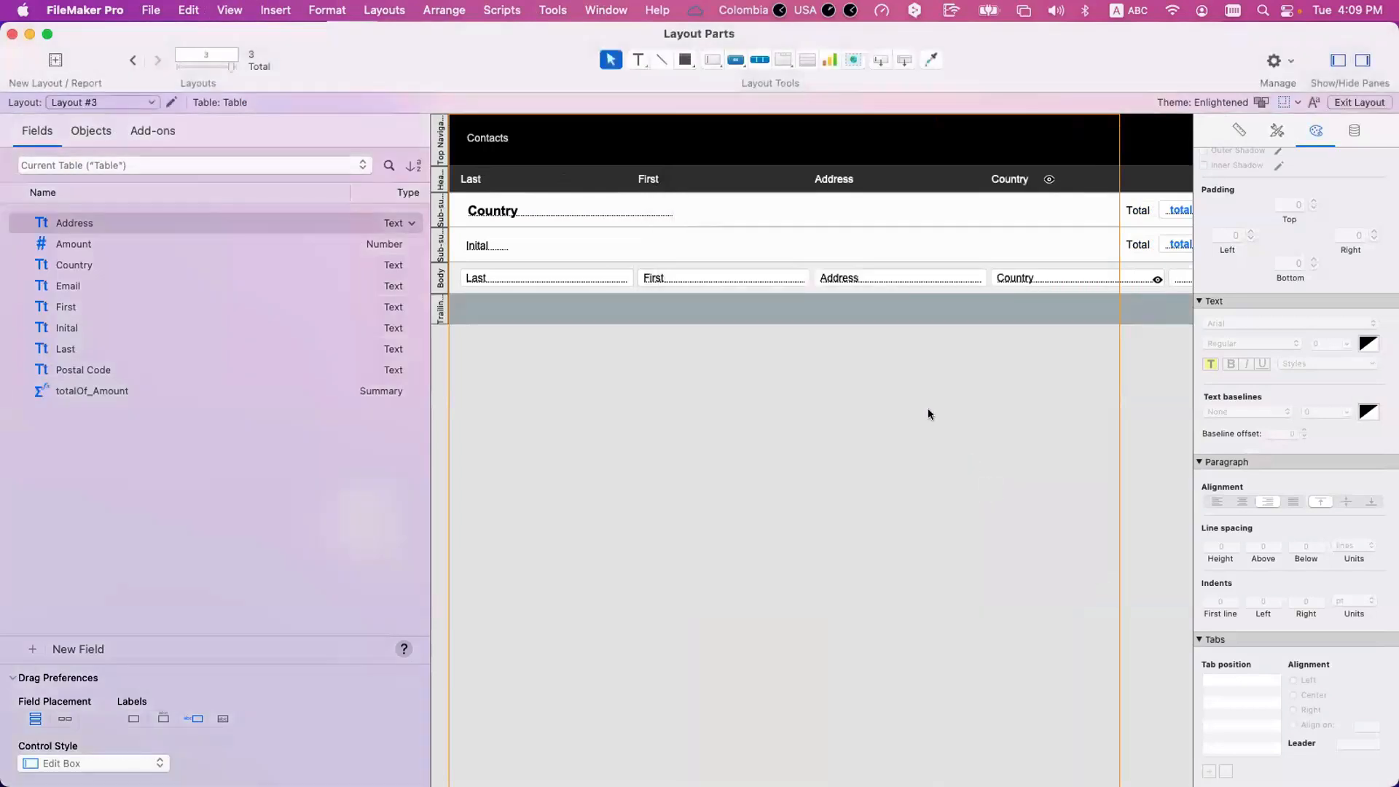
Copy the Total label and totalOf_Amount field from the Inital sub-summary into the Trailing Grand Summary and return to browsing.
{"action": "scroll", "coordinate": [929, 414], "scroll_direction": "right", "scroll_amount": 5}
{"action": "left_click", "coordinate": [962, 245]}
{"action": "left_click", "coordinate": [1017, 245], "text": "shift"}
{"action": "left_click_drag", "start_coordinate": [1017, 245], "coordinate": [1019, 307]}
{"action": "left_click", "coordinate": [1022, 350]}
{"action": "key", "text": "super+b"}
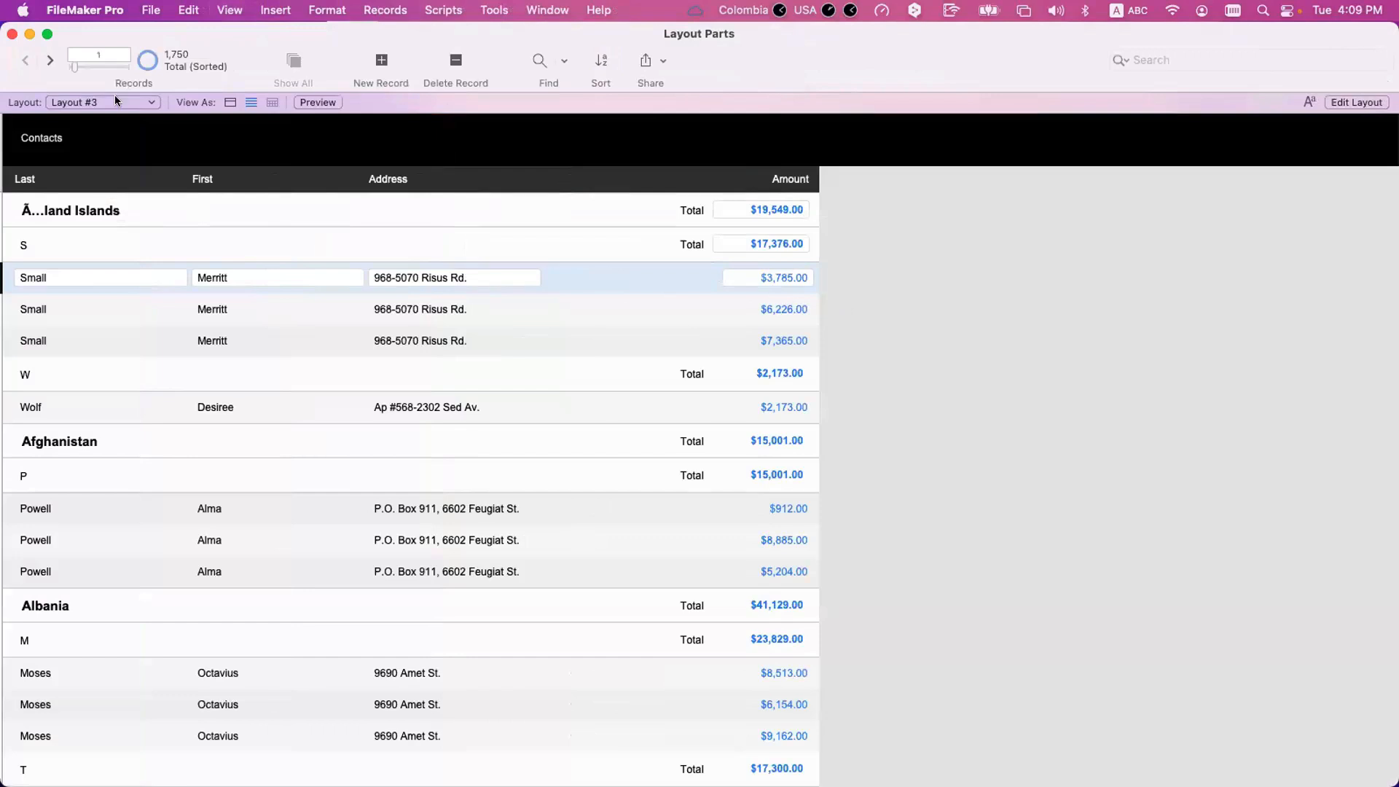
Go to the last record and omit records one after another from the end of the list, watching the grand total.
{"action": "left_click", "coordinate": [137, 63]}
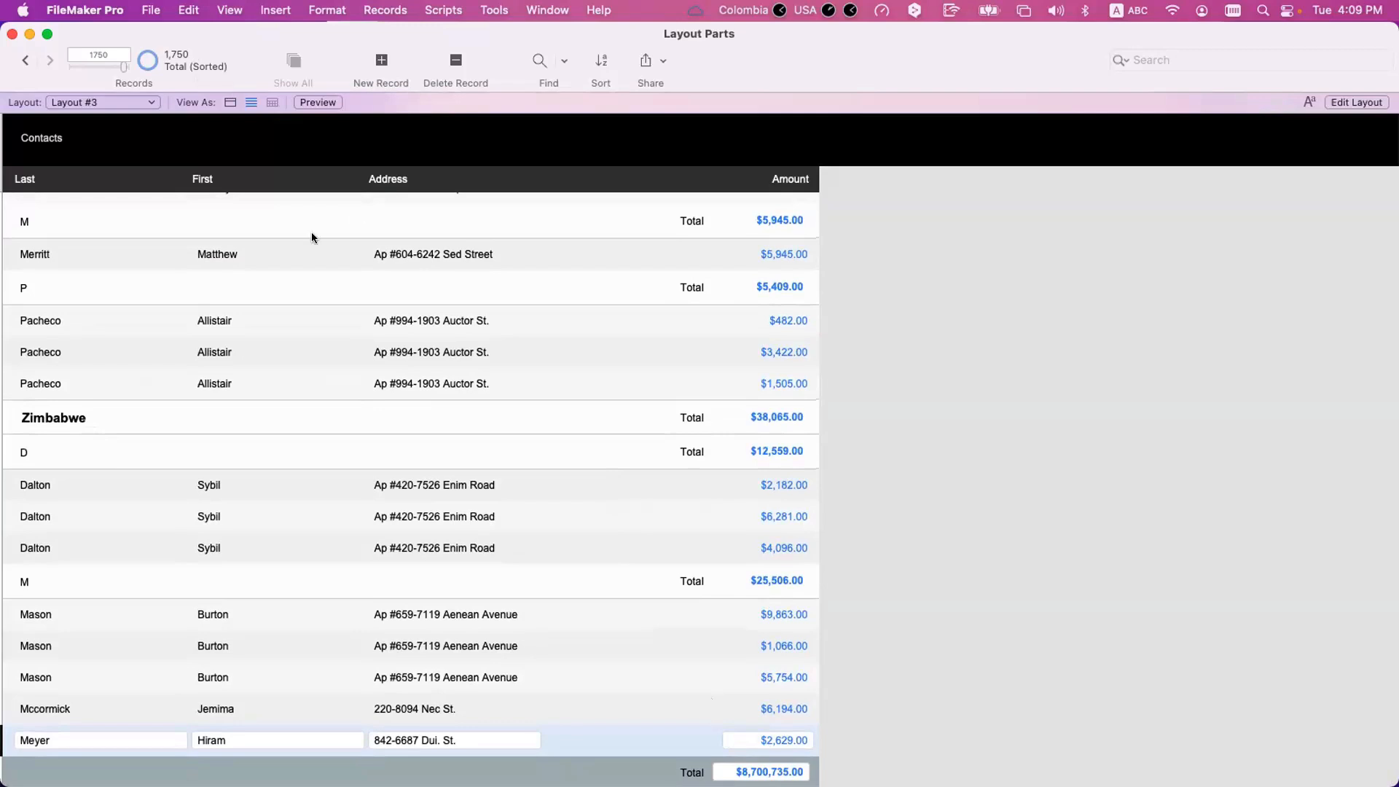
{"action": "key", "text": "super+t"}
{"action": "key", "text": "super+t"}
{"action": "key", "text": "super+t"}
{"action": "key", "text": "super+t"}
{"action": "key", "text": "super+t"}
{"action": "key", "text": "super+t"}
{"action": "key", "text": "super+t"}
{"action": "key", "text": "super+t"}
{"action": "key", "text": "super+t"}
{"action": "key", "text": "super+t"}
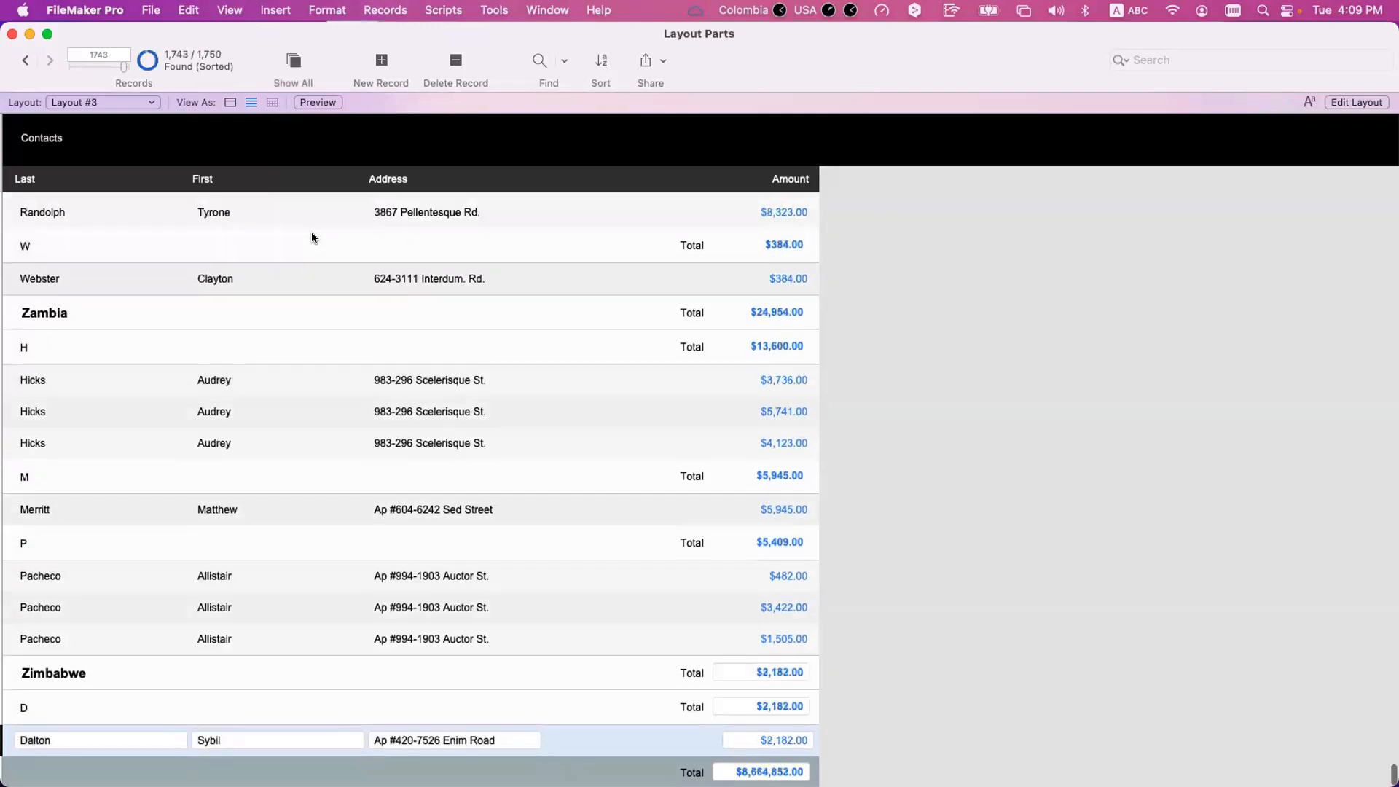
{"action": "key", "text": "super+t"}
{"action": "key", "text": "super+t"}
{"action": "key", "text": "super+t"}
{"action": "key", "text": "super+t"}
{"action": "key", "text": "super+t"}
{"action": "key", "text": "super+t"}
{"action": "key", "text": "super+t"}
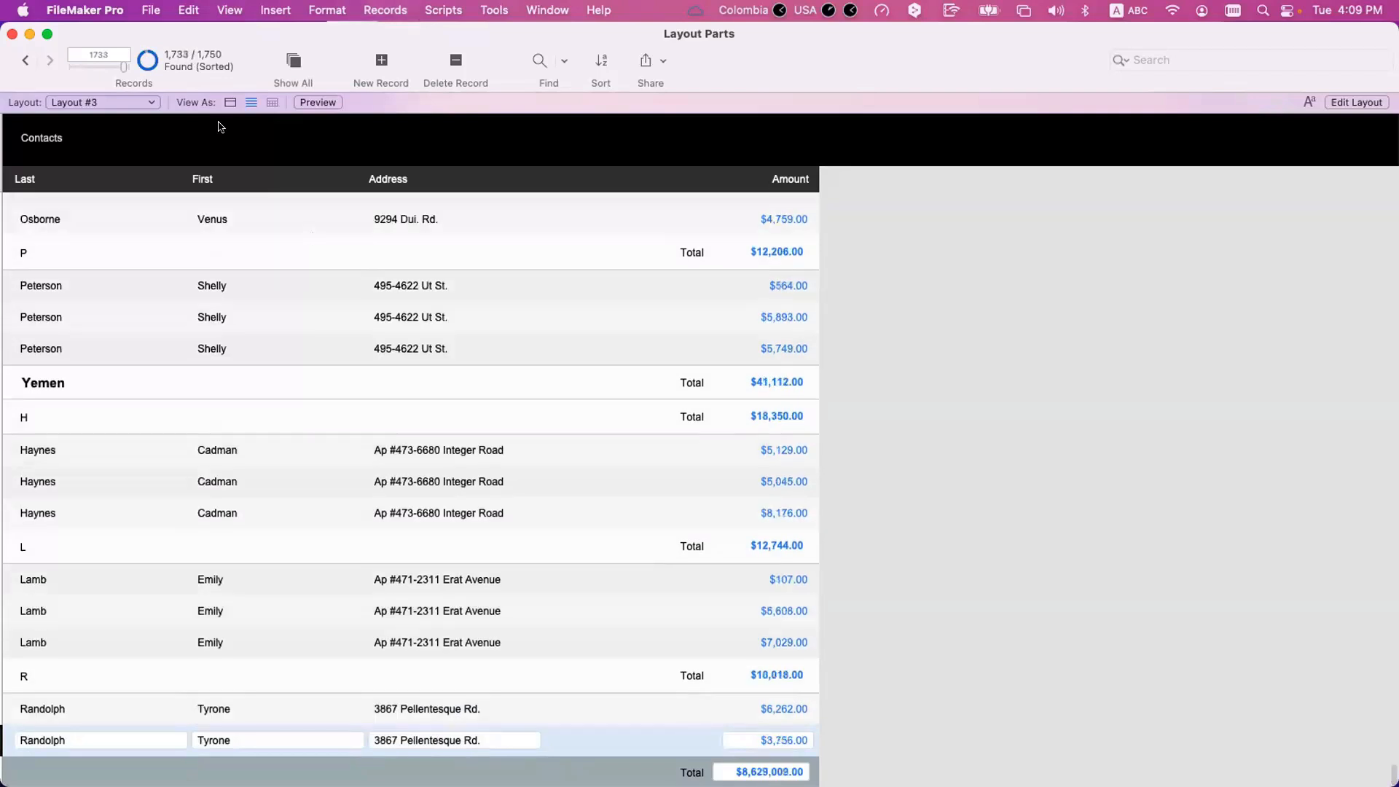
{"action": "key", "text": "super+t"}
{"action": "key", "text": "super+t"}
{"action": "key", "text": "super+t"}
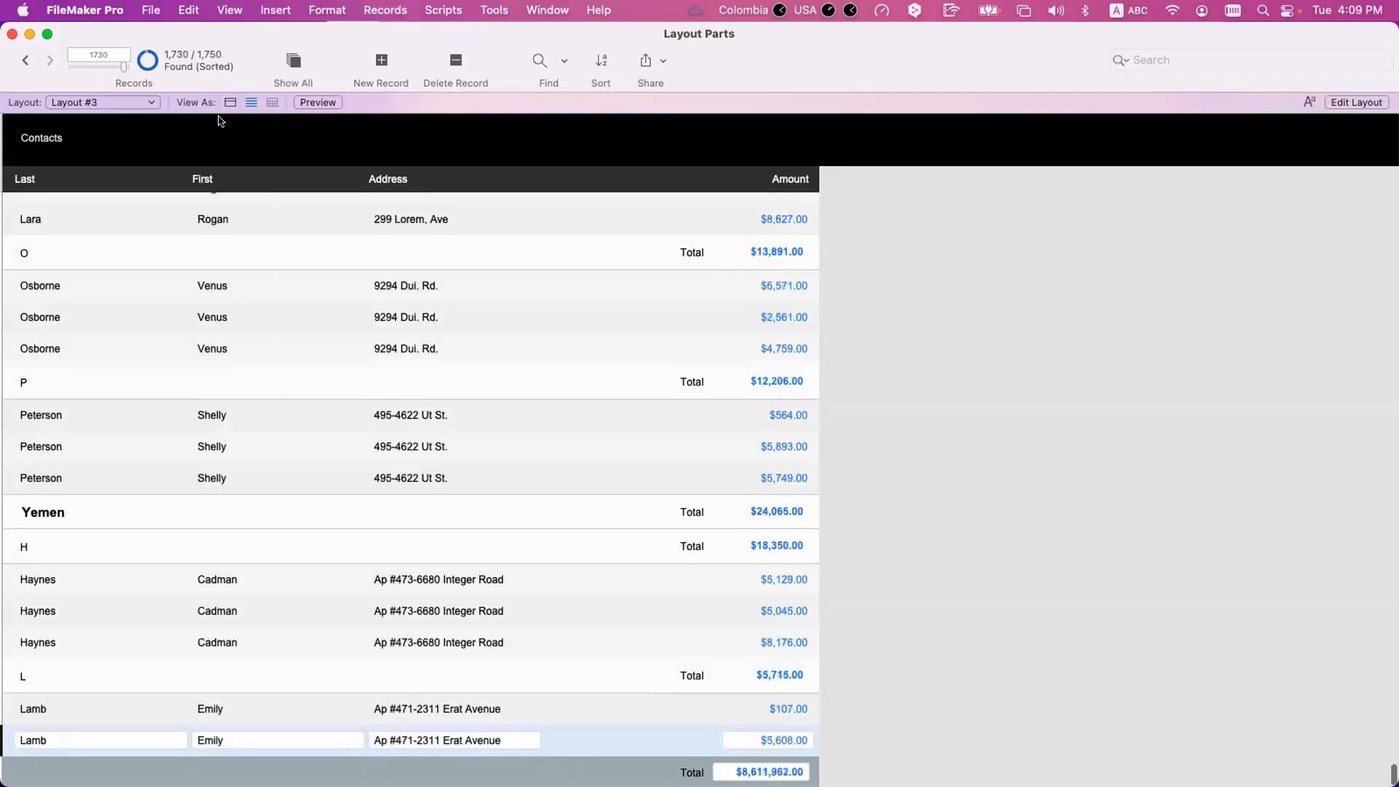
Swap the found set to show only the omitted records and sort them by Country, Inital, Last and First.
{"action": "left_click", "coordinate": [145, 61]}
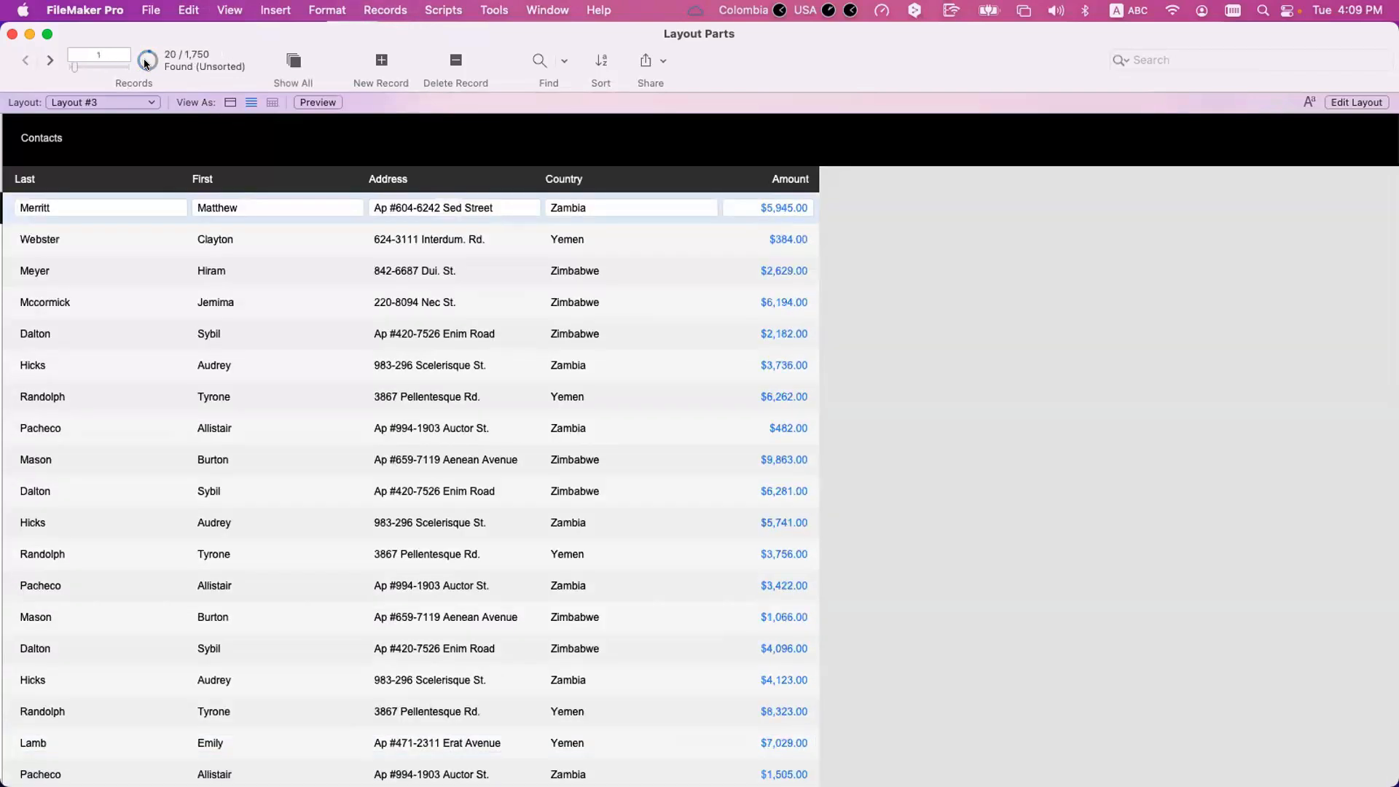
{"action": "key", "text": "super+s"}
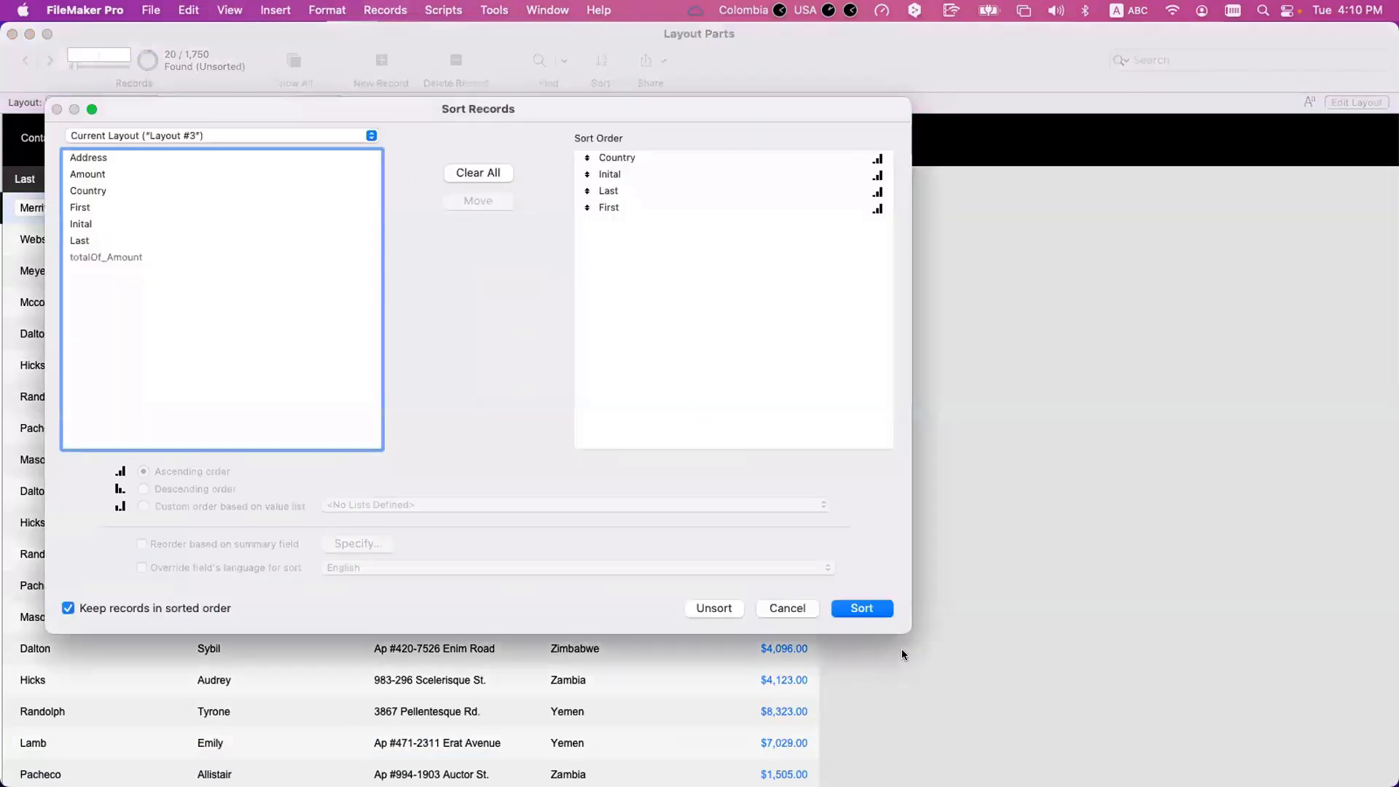
{"action": "left_click", "coordinate": [874, 611]}
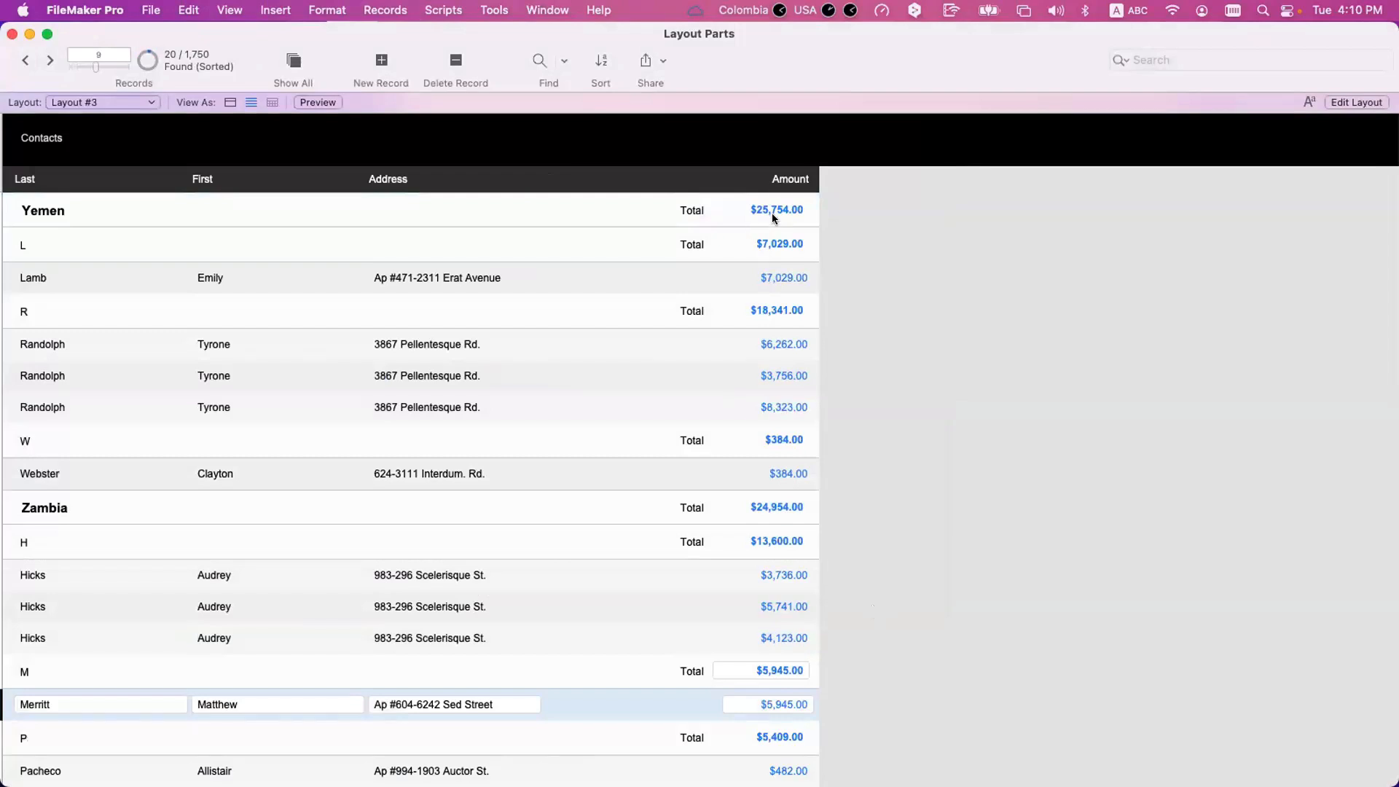
Review the list down to its grand total, then go through the Yemen total and its L and R initial totals.
{"action": "scroll", "coordinate": [775, 220], "scroll_direction": "down", "scroll_amount": 1}
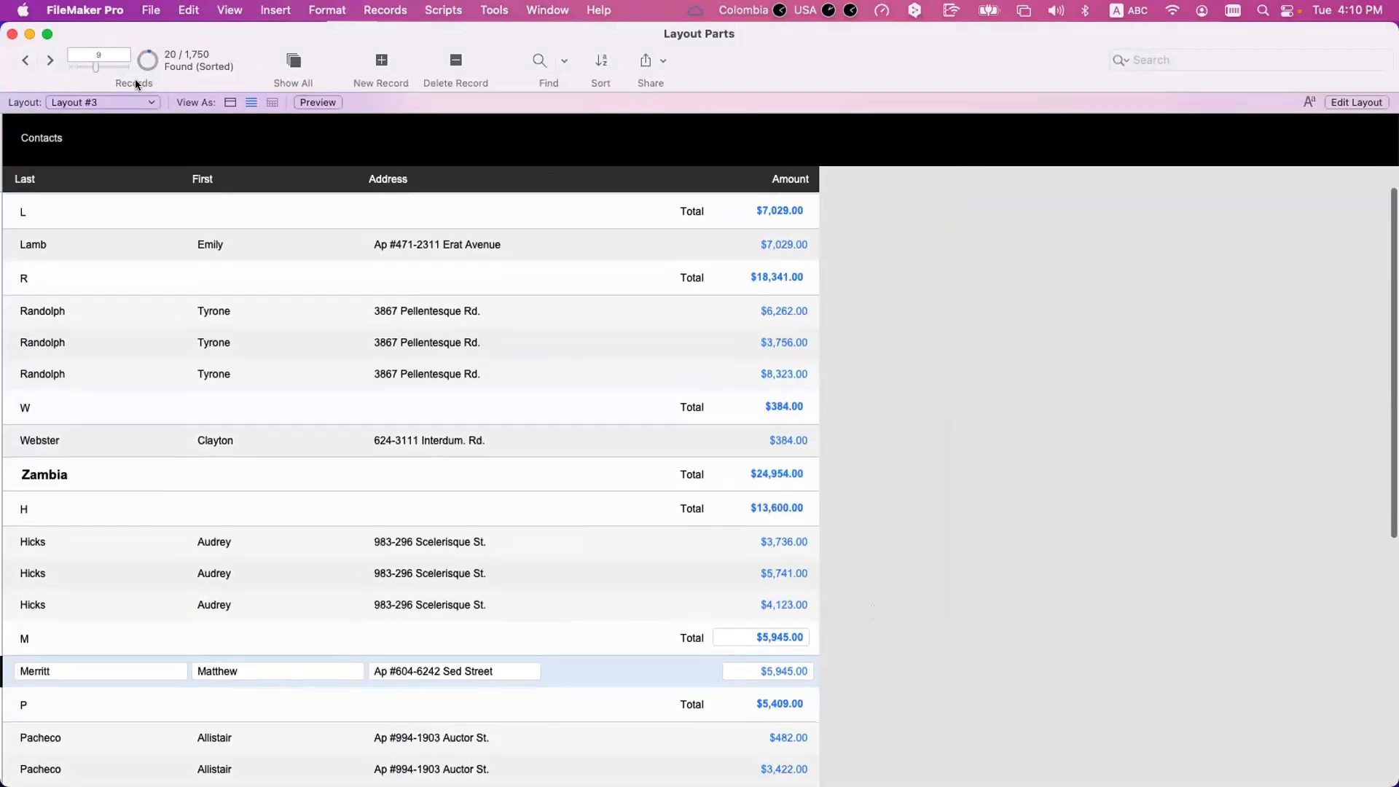
{"action": "scroll", "coordinate": [484, 385], "scroll_direction": "down", "scroll_amount": 10}
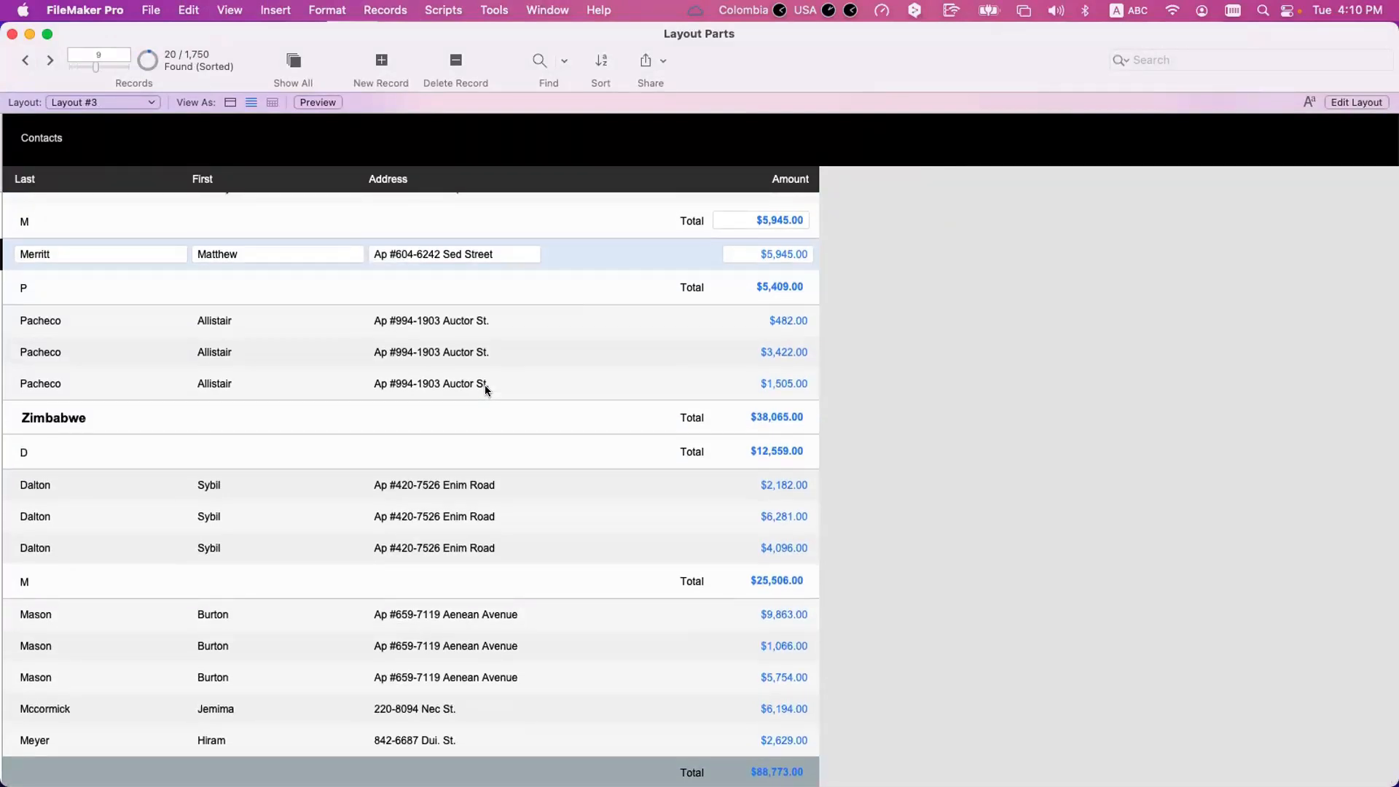
{"action": "scroll", "coordinate": [484, 385], "scroll_direction": "up", "scroll_amount": 11}
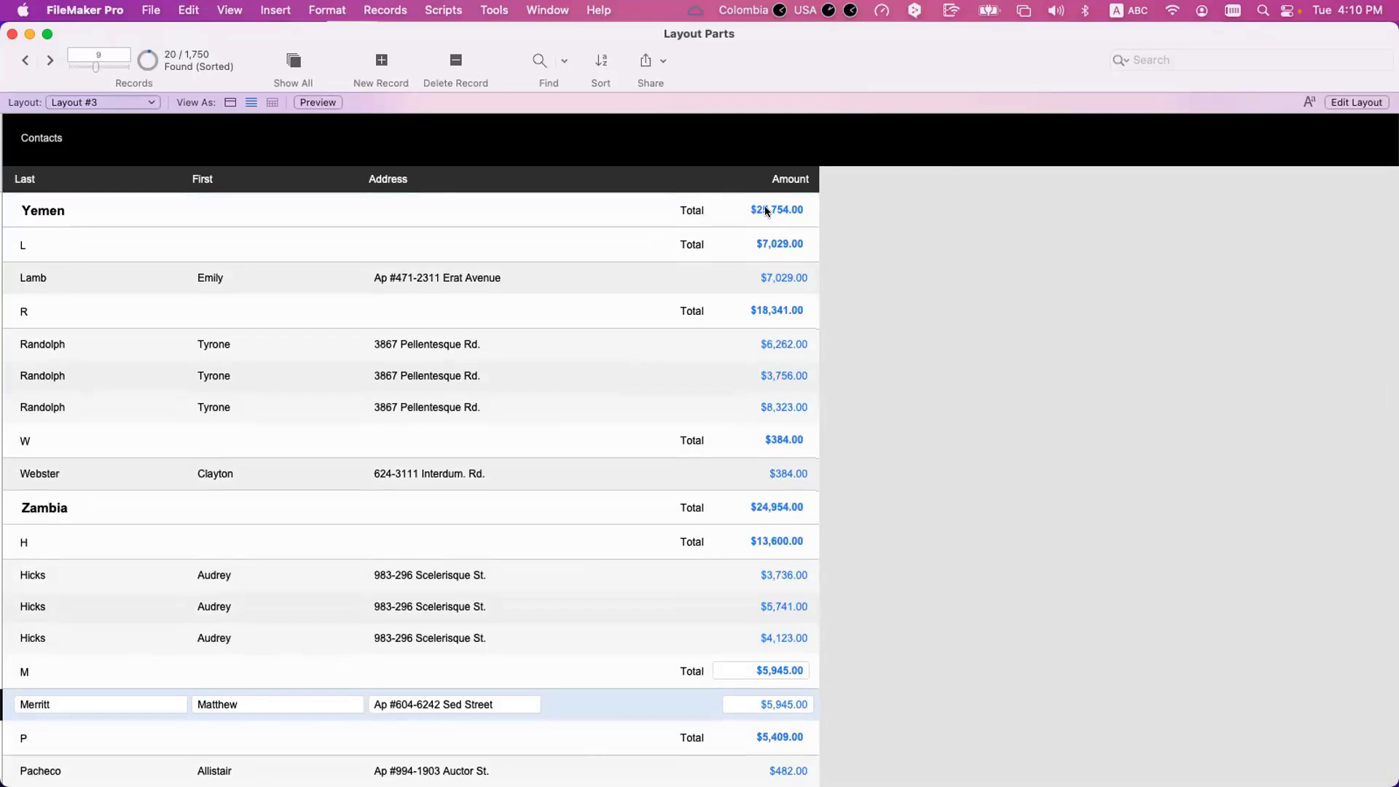
{"action": "left_click", "coordinate": [749, 208]}
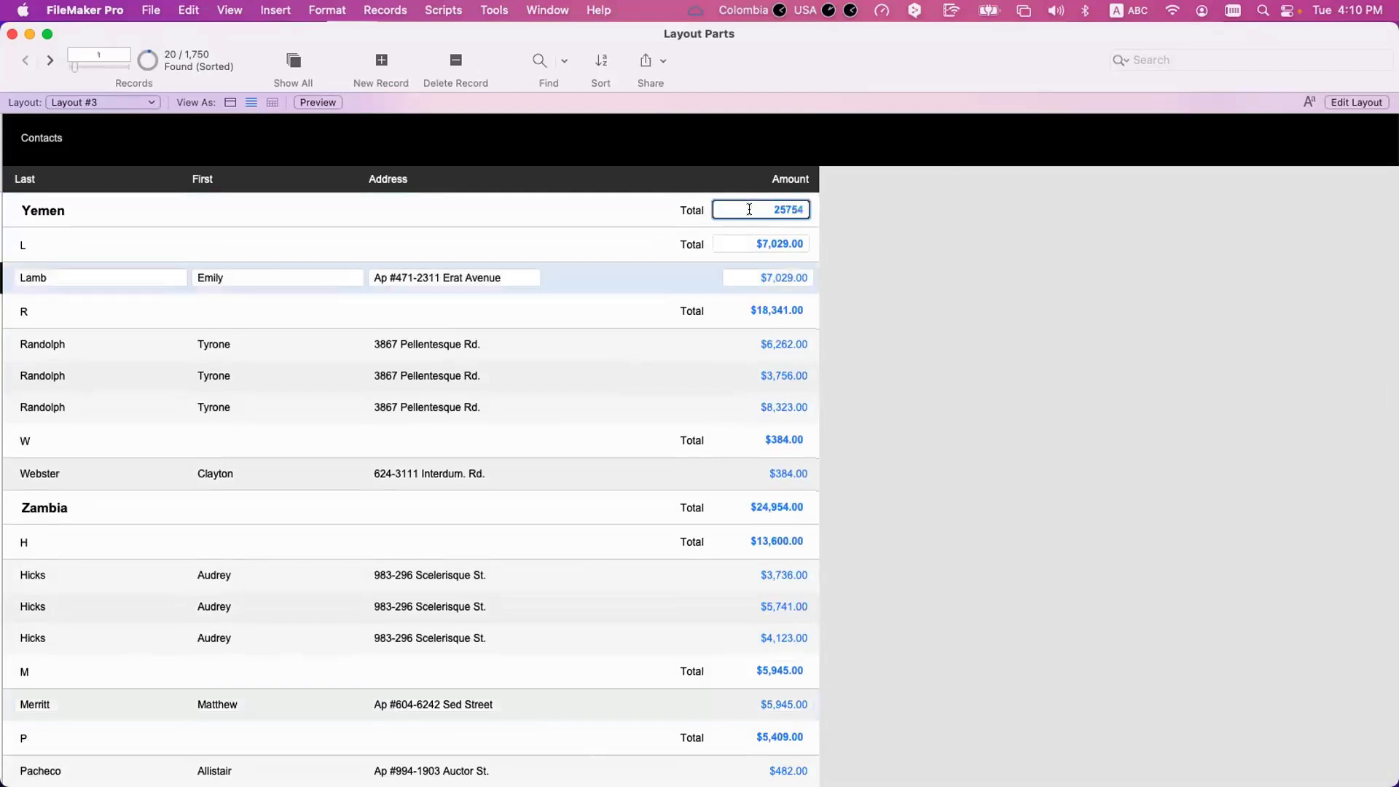
{"action": "left_click", "coordinate": [752, 247]}
{"action": "left_click", "coordinate": [752, 276]}
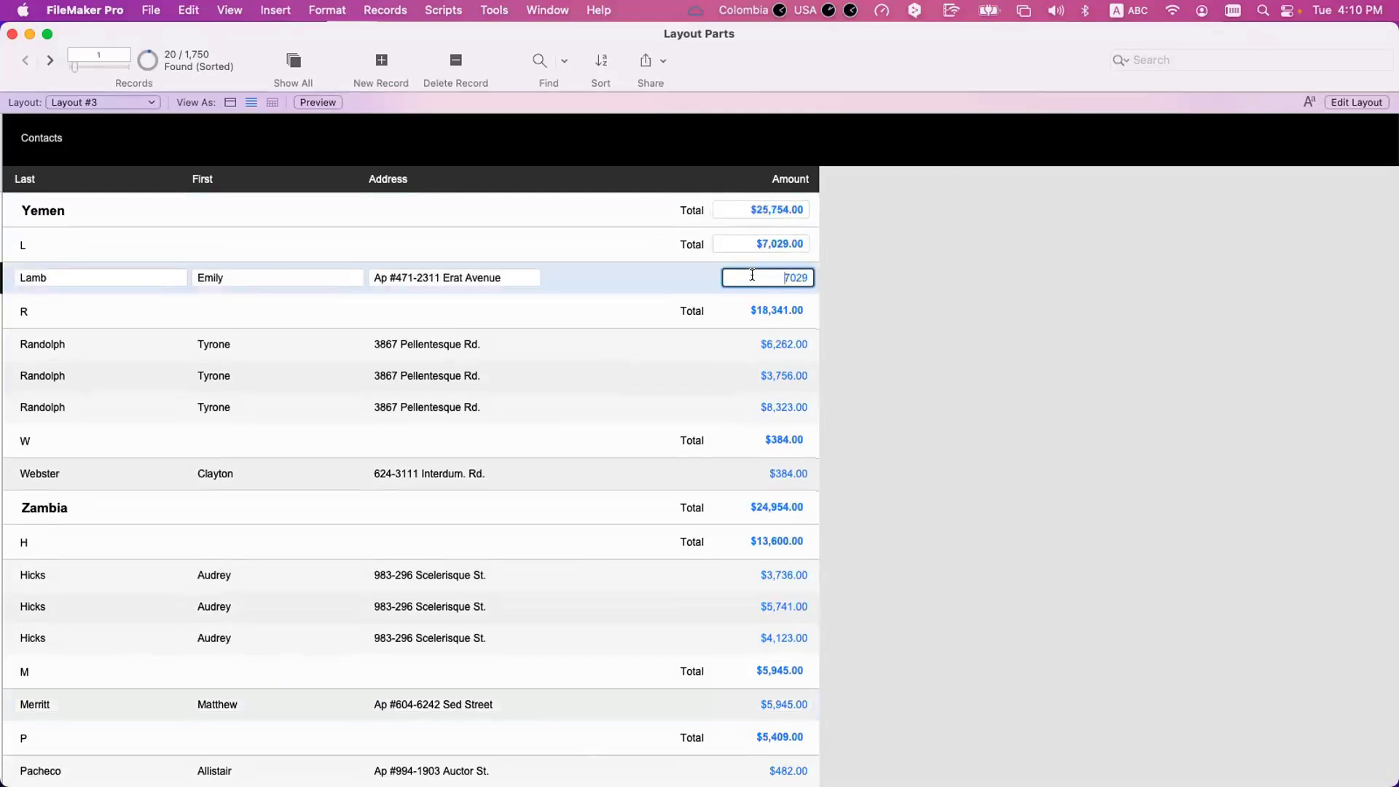
{"action": "left_click", "coordinate": [758, 308]}
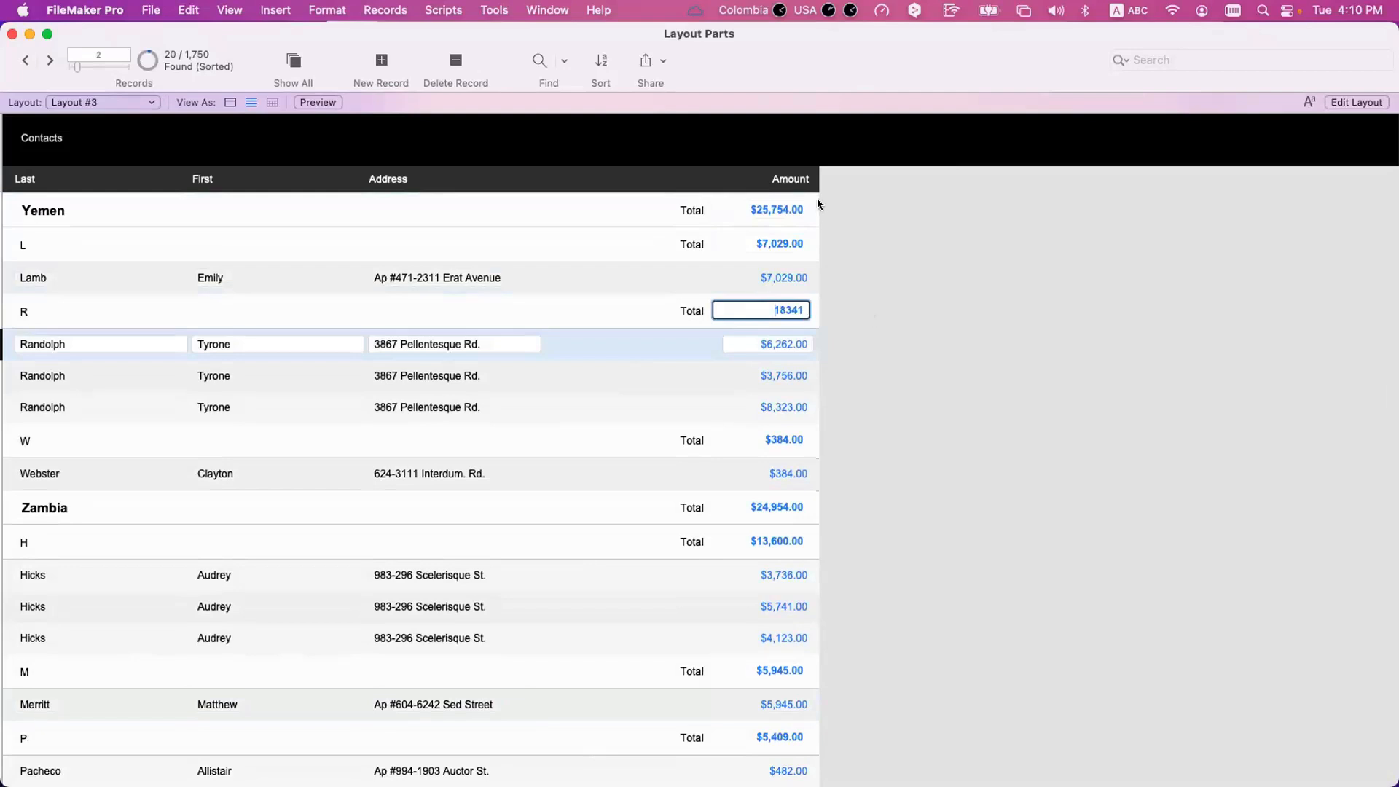
{"action": "left_click", "coordinate": [807, 318]}
Compare the R and Yemen group totals with the grand total at the end of the list.
{"action": "scroll", "coordinate": [777, 303], "scroll_direction": "down", "scroll_amount": 1}
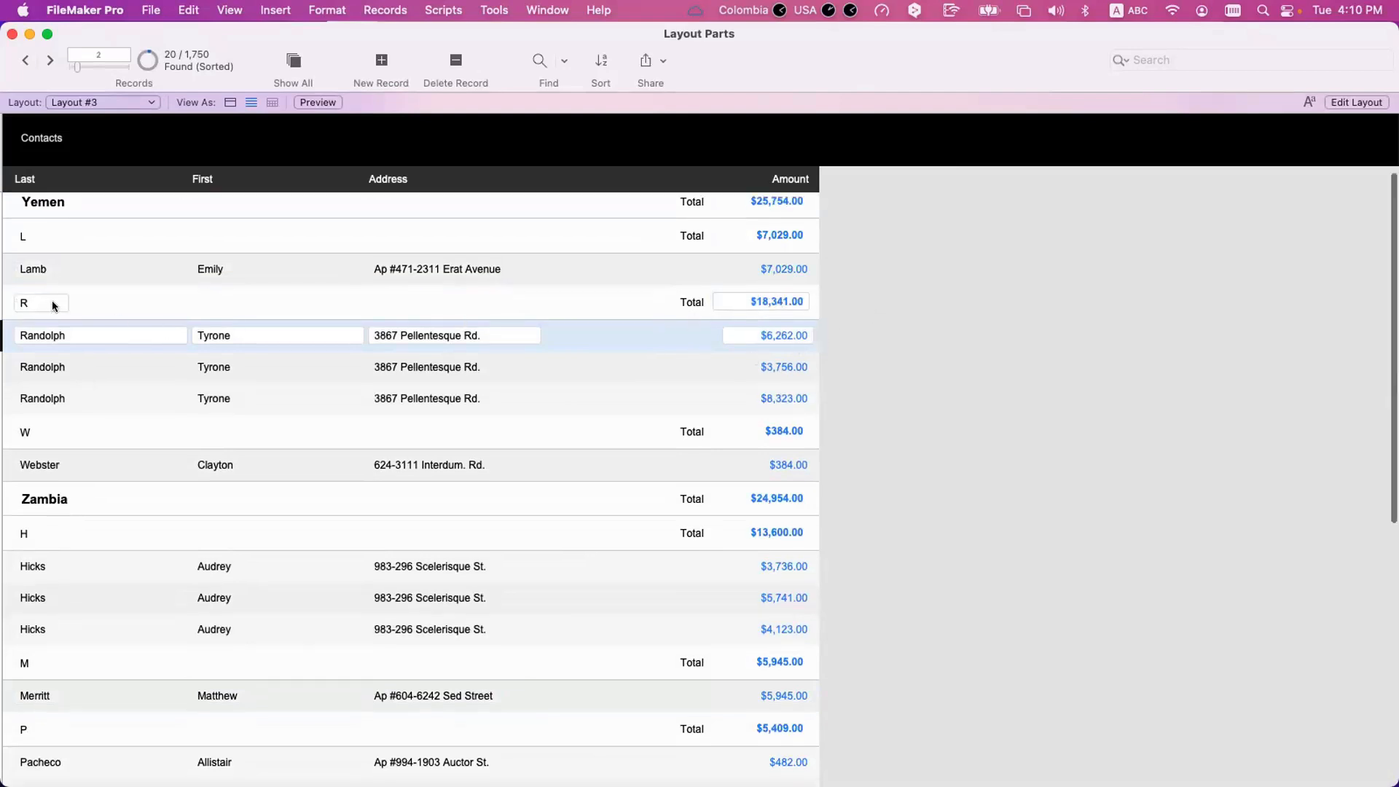
{"action": "scroll", "coordinate": [59, 300], "scroll_direction": "up", "scroll_amount": 1}
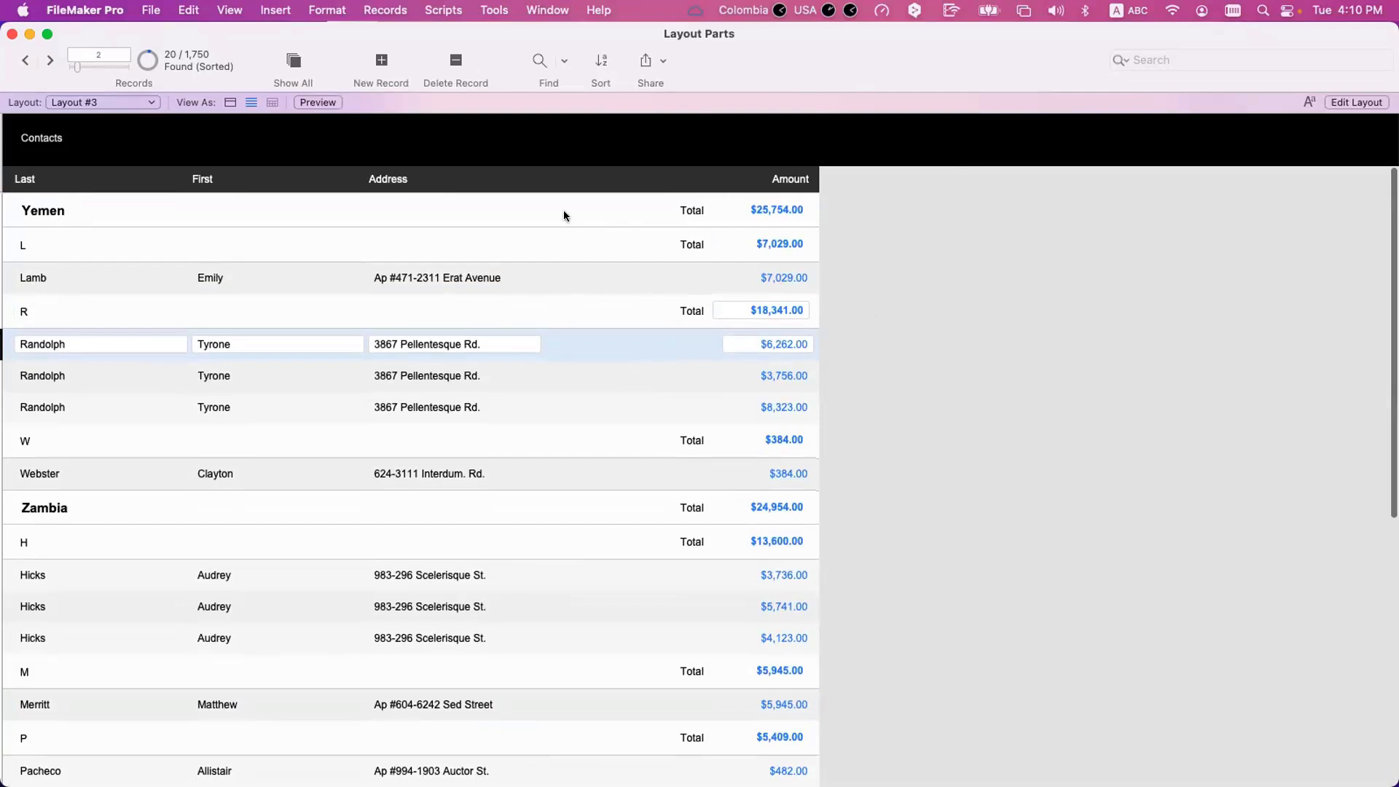
{"action": "left_click", "coordinate": [269, 229]}
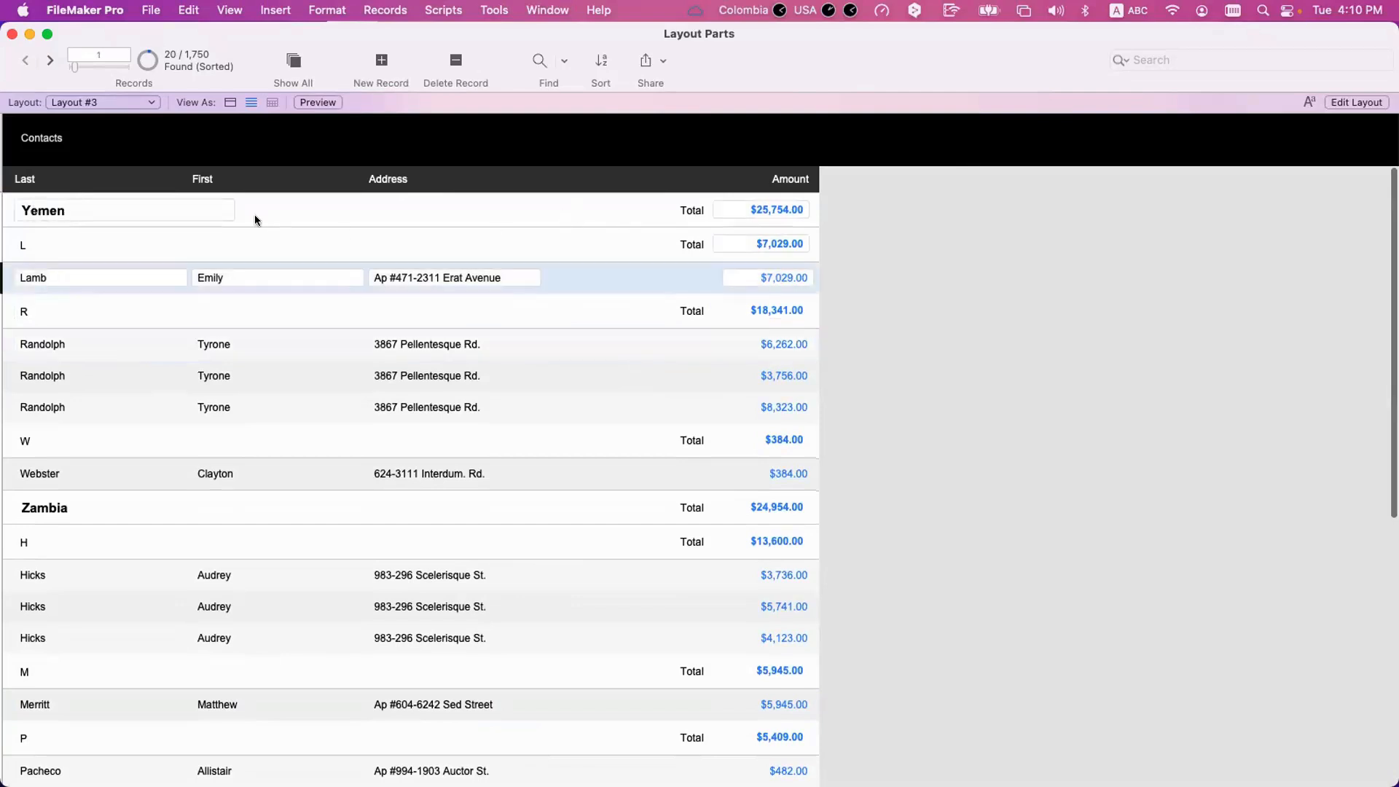
{"action": "scroll", "coordinate": [233, 367], "scroll_direction": "down", "scroll_amount": 1}
{"action": "scroll", "coordinate": [230, 388], "scroll_direction": "down", "scroll_amount": 10}
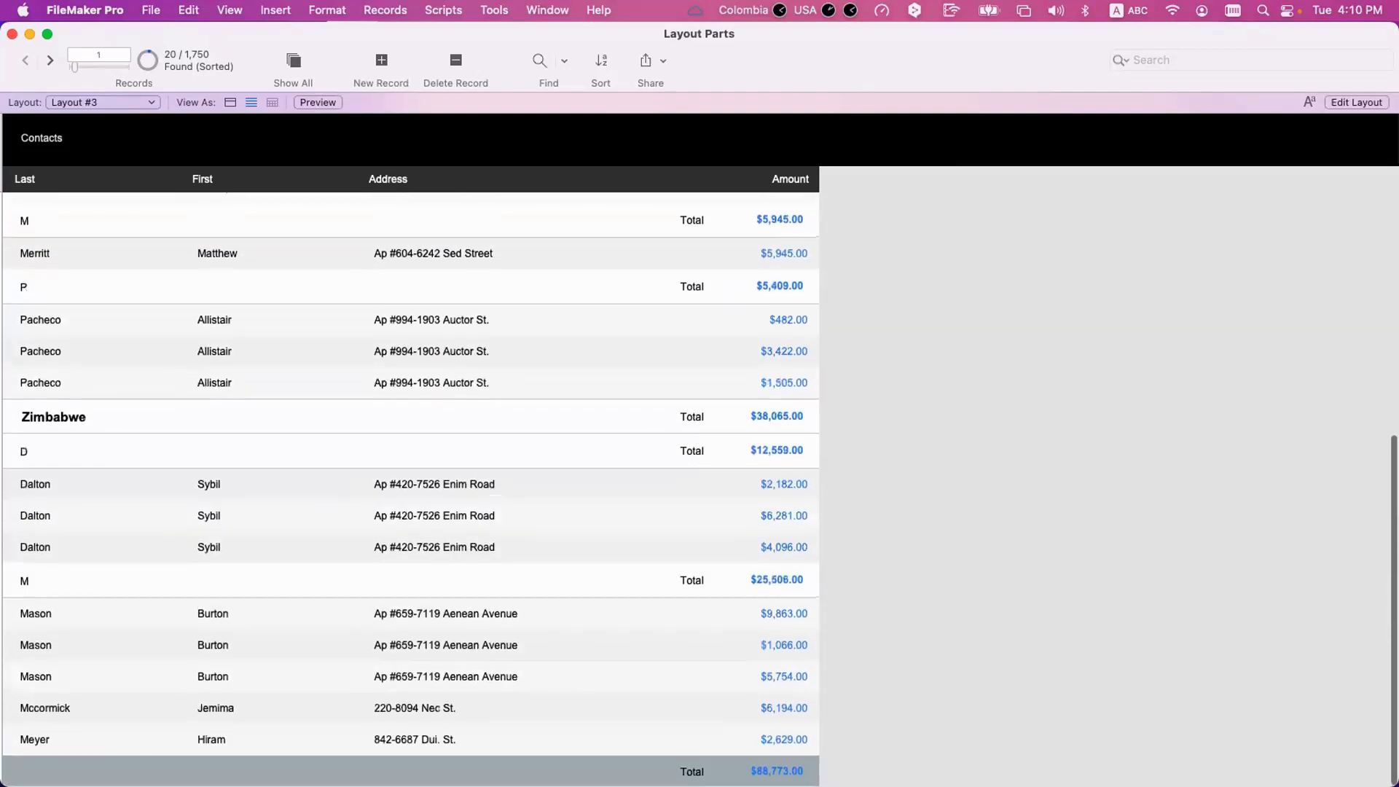
{"action": "left_click", "coordinate": [761, 772]}
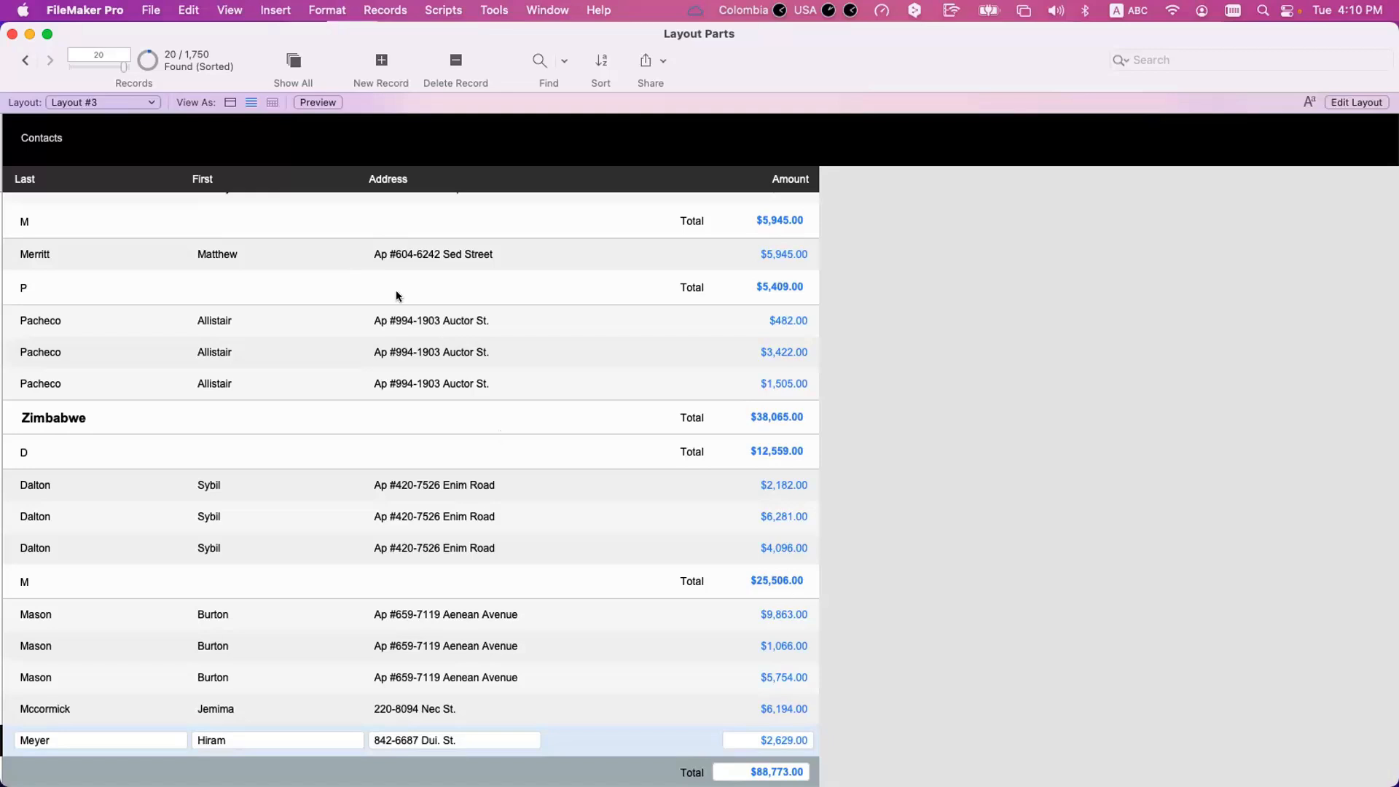
{"action": "scroll", "coordinate": [369, 271], "scroll_direction": "up", "scroll_amount": 5}
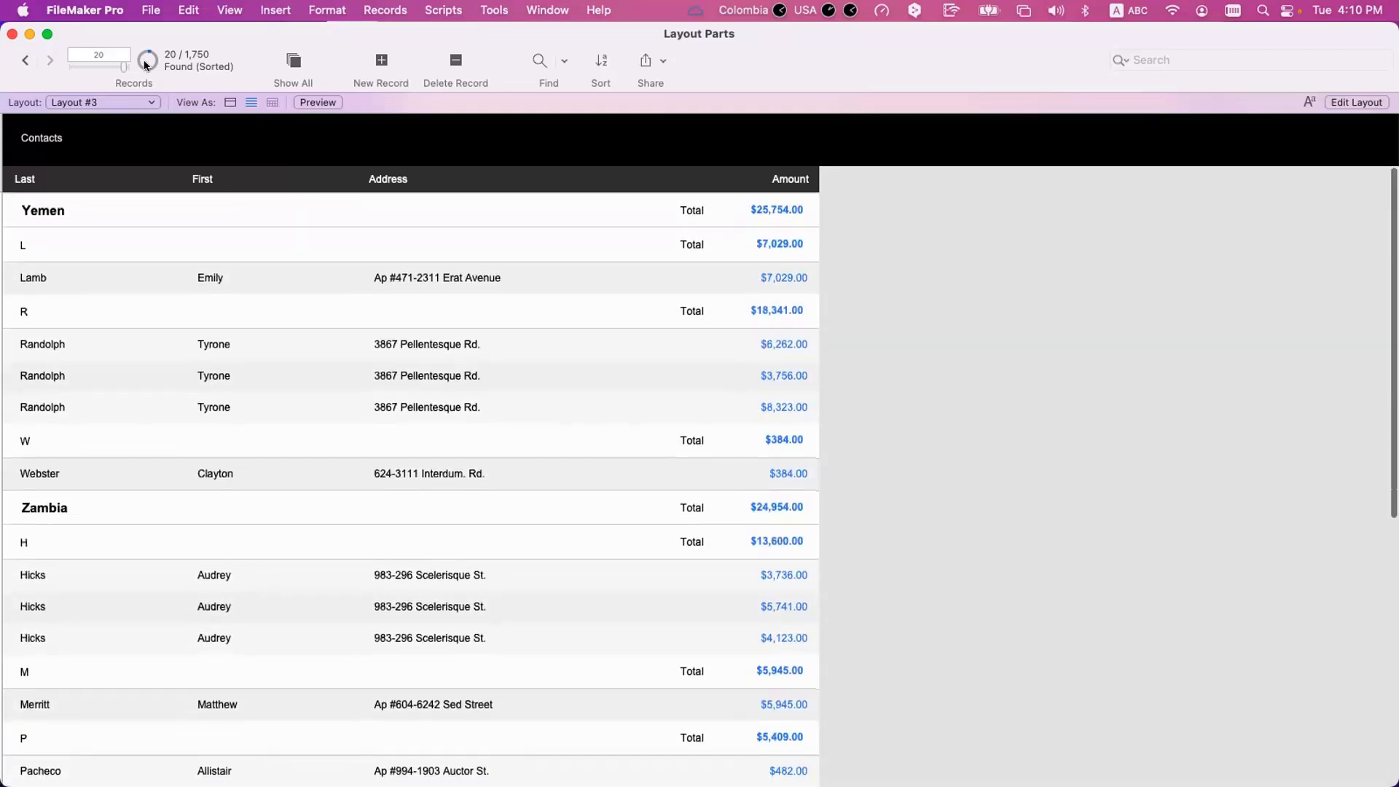
{"action": "left_click_drag", "start_coordinate": [140, 37], "coordinate": [146, 36]}
Set the Body part to page break before each occurrence and preview the printed layout.
{"action": "key", "text": "super+l"}
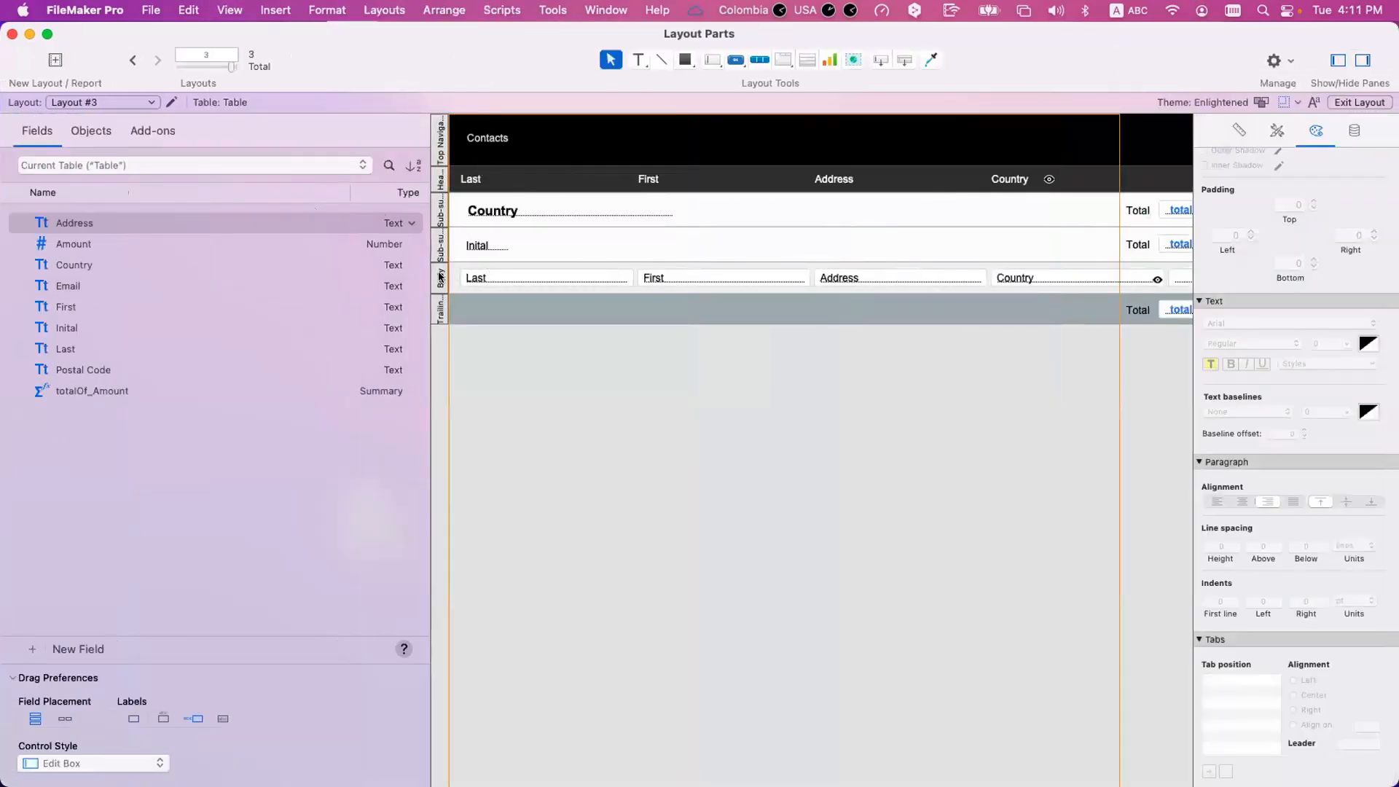
{"action": "double_click", "coordinate": [440, 277]}
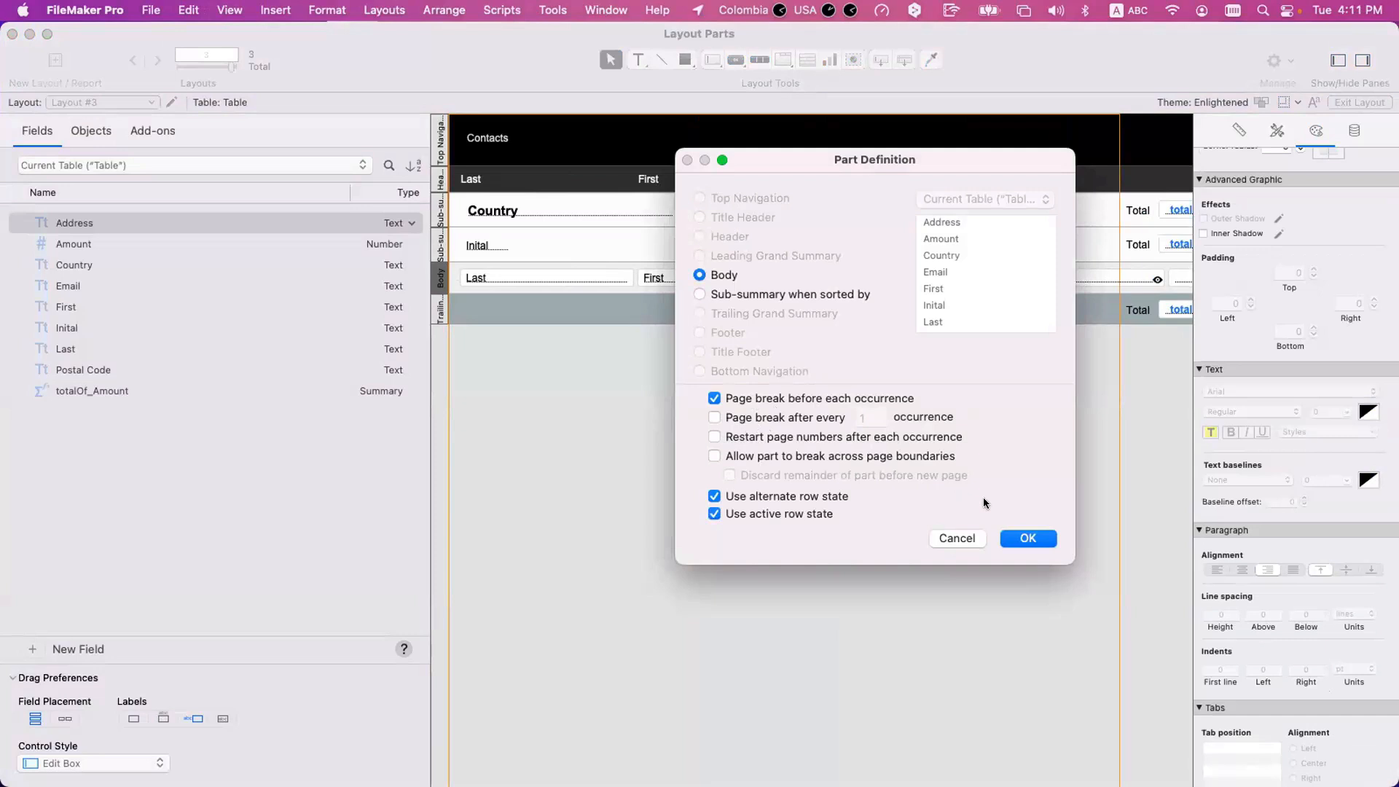
{"action": "key", "text": "Return"}
{"action": "key", "text": "super+b"}
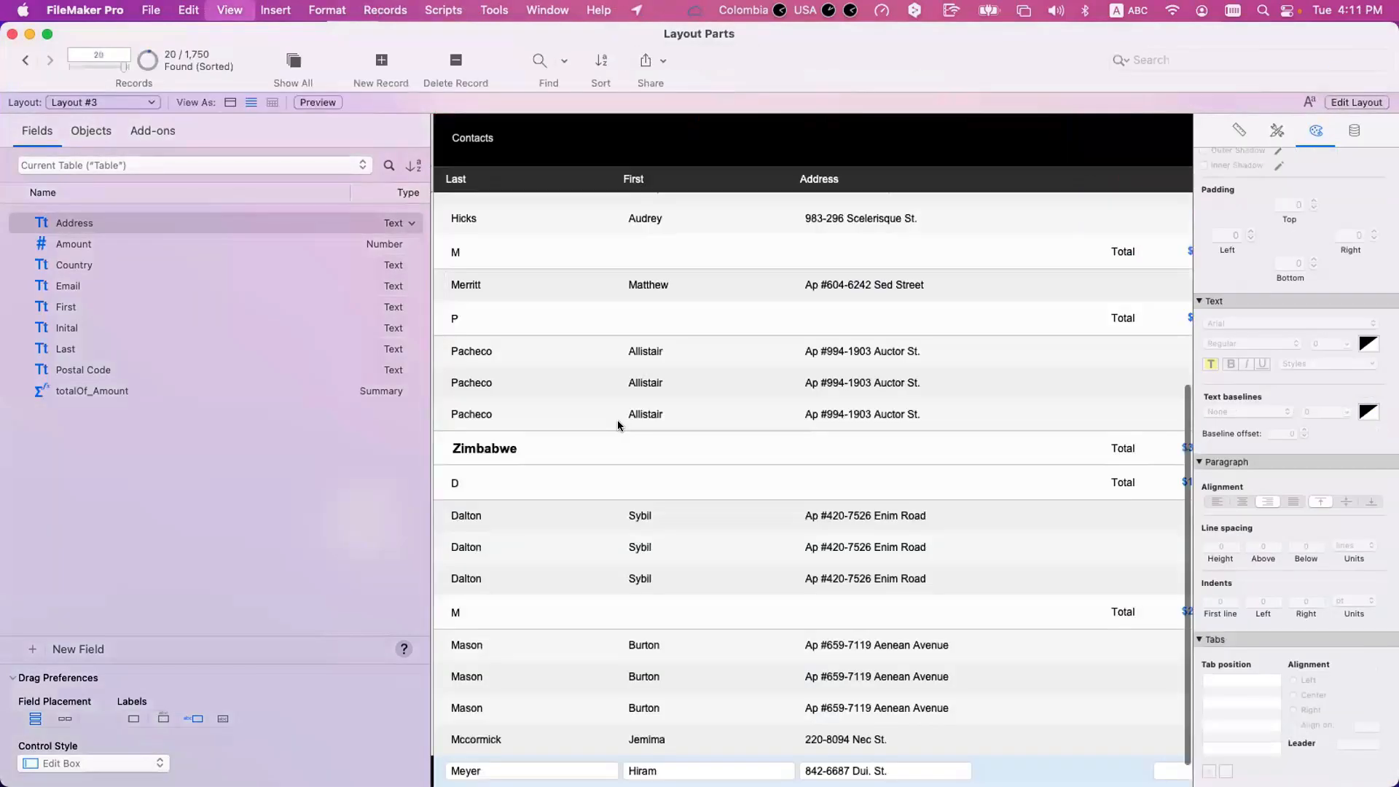
{"action": "key", "text": "super+u"}
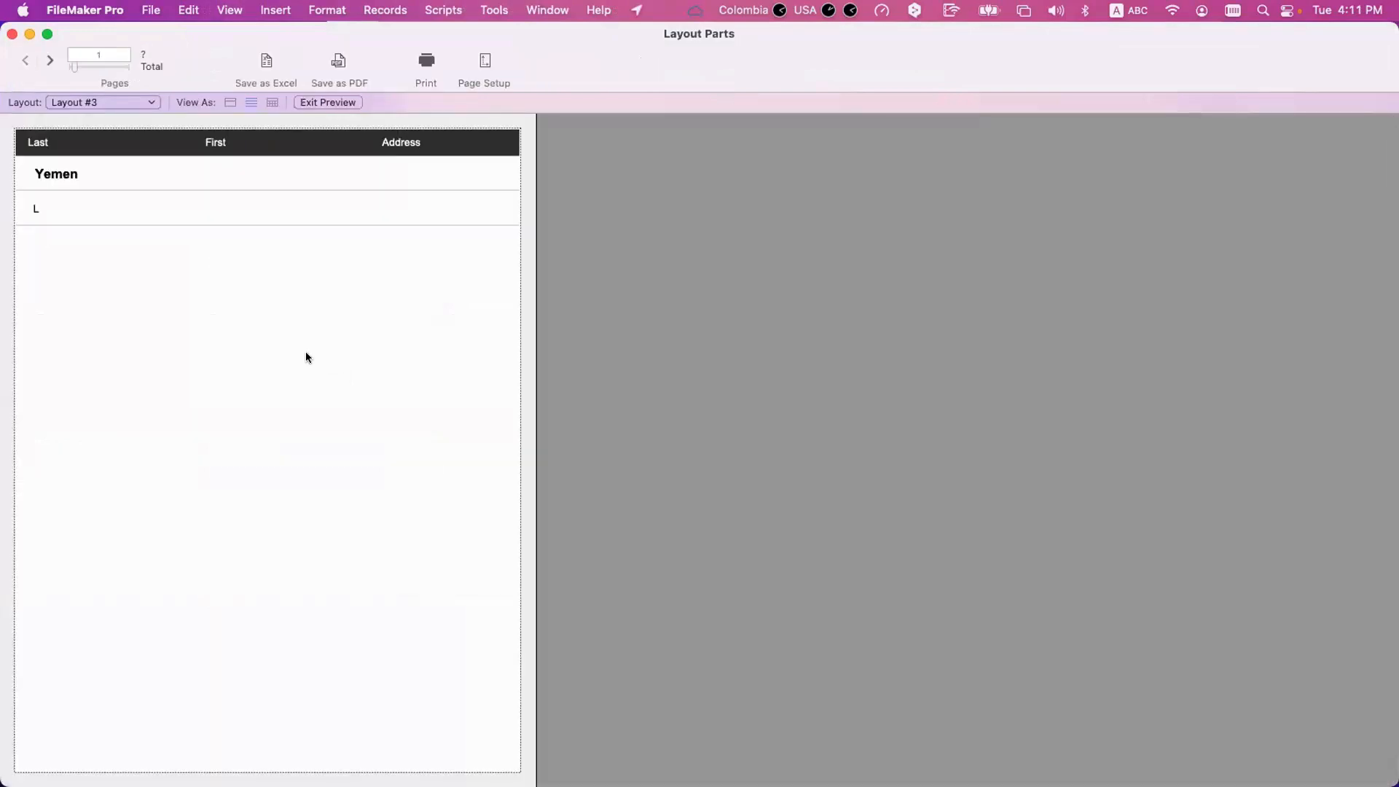
Examine the layout's summary parts and the Country sub-summary's part definition, then return to the start of the record list.
{"action": "key", "text": "super+l"}
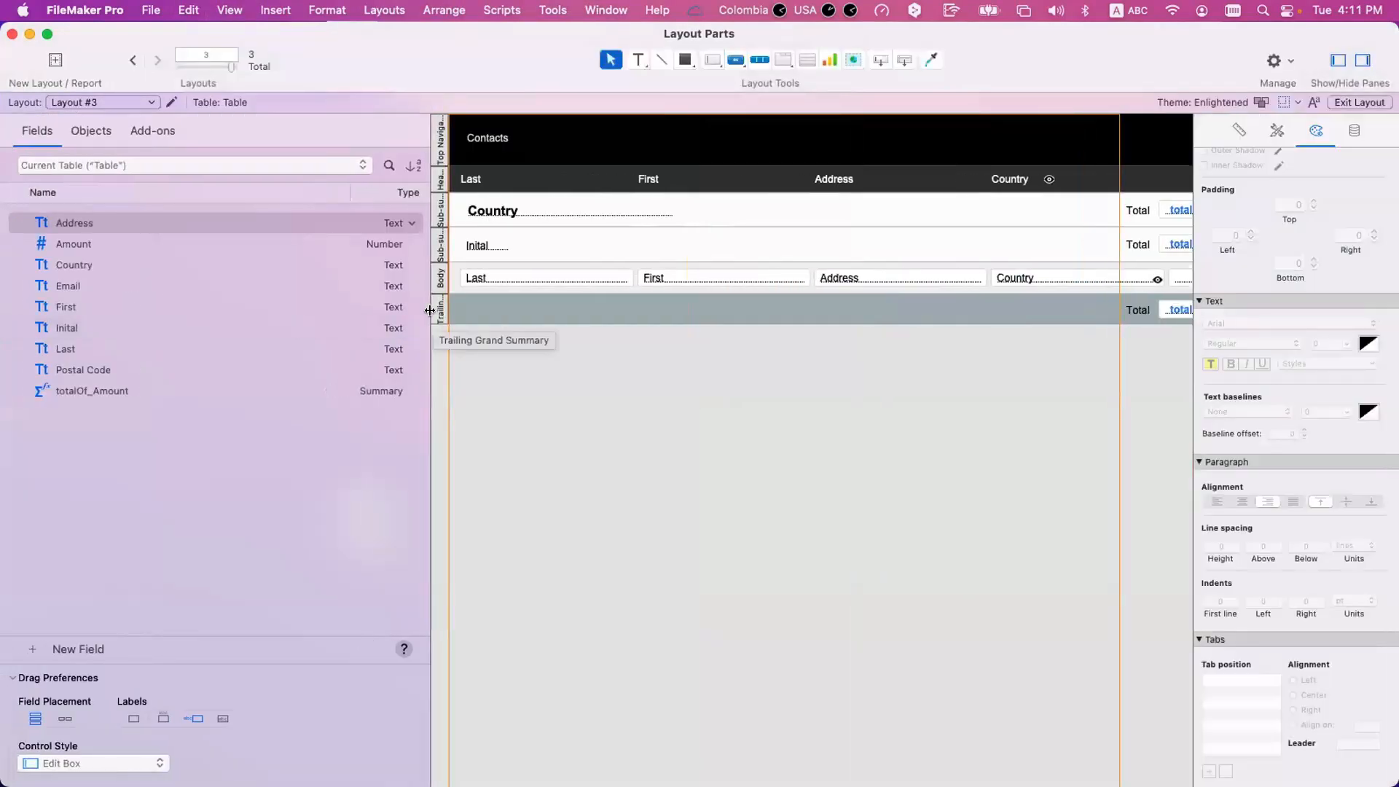
{"action": "scroll", "coordinate": [508, 316], "scroll_direction": "right", "scroll_amount": 3}
{"action": "scroll", "coordinate": [508, 316], "scroll_direction": "left", "scroll_amount": 3}
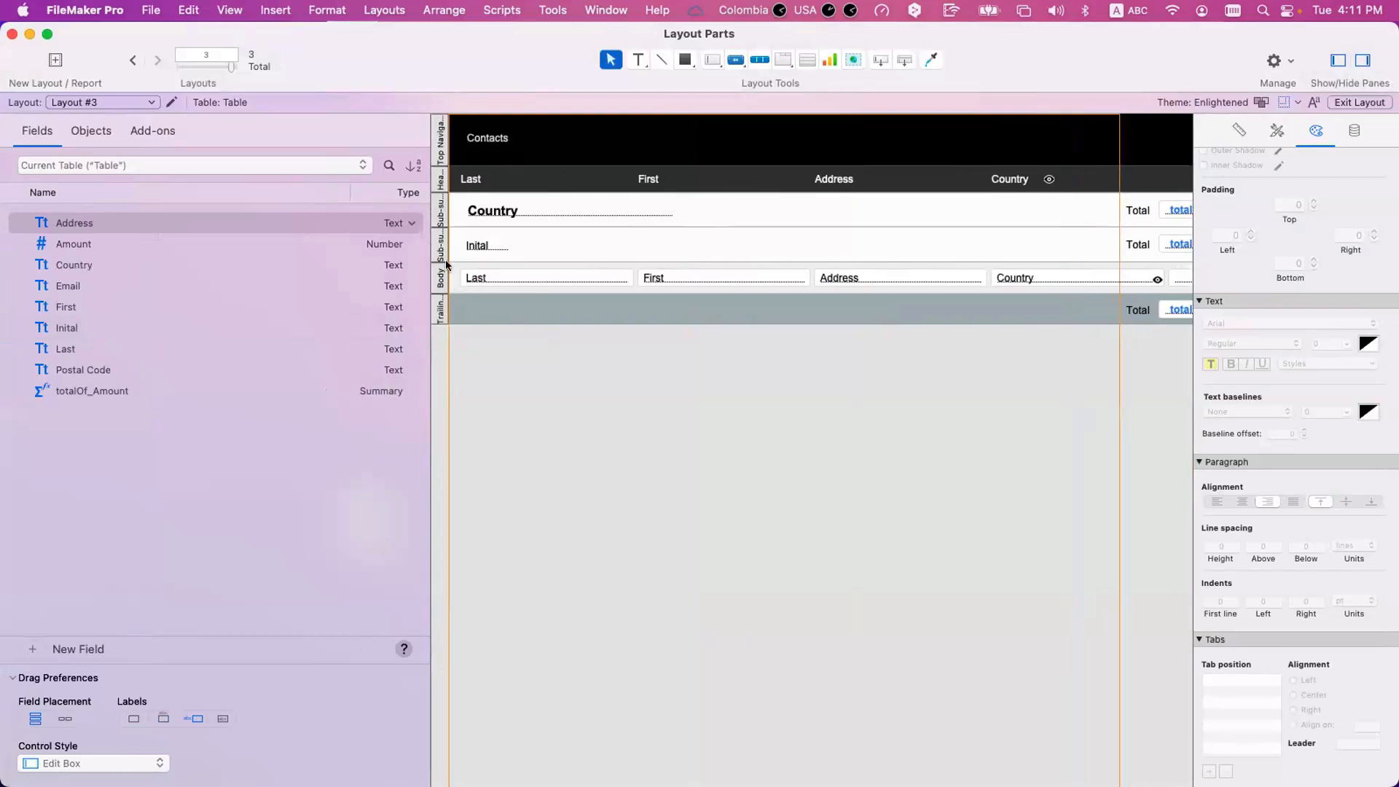
{"action": "left_click", "coordinate": [440, 220]}
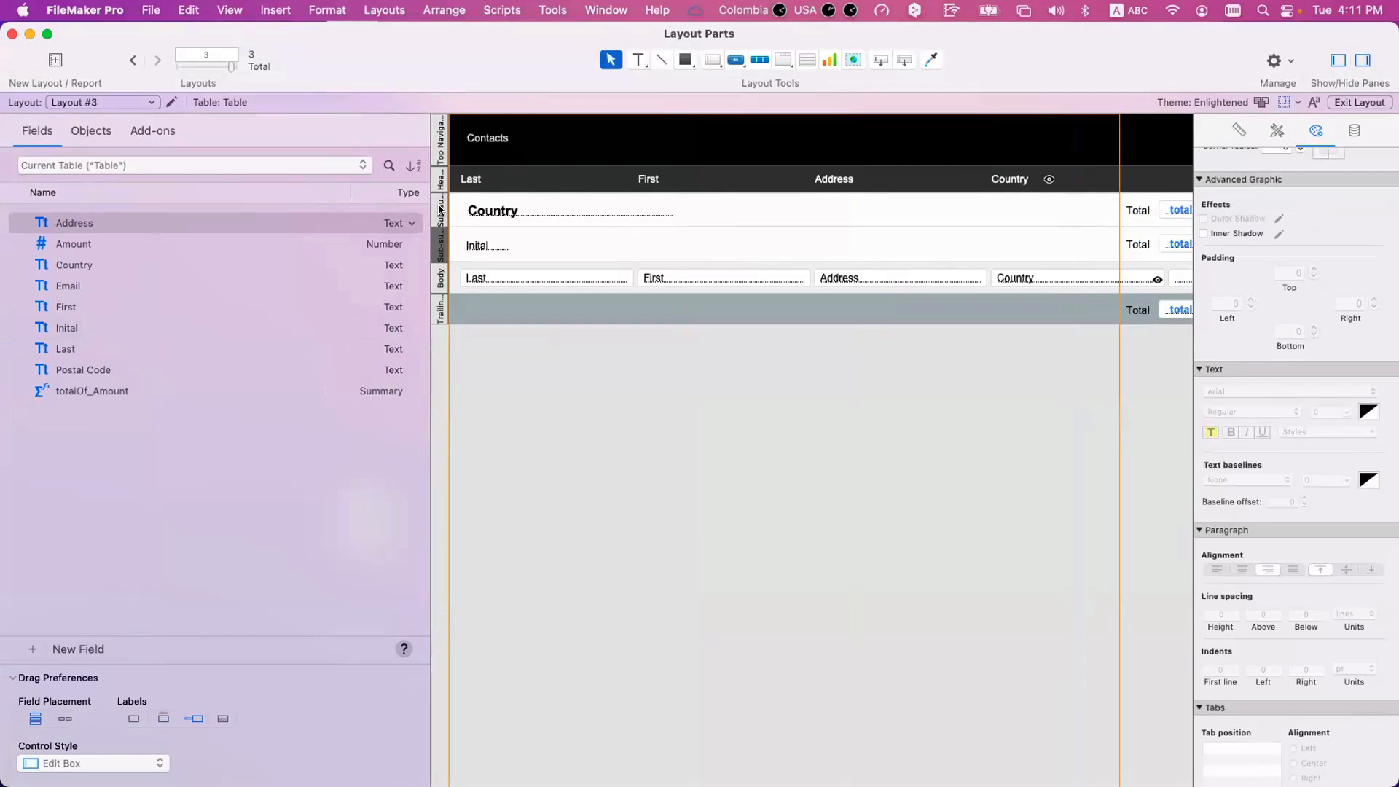
{"action": "double_click", "coordinate": [439, 246]}
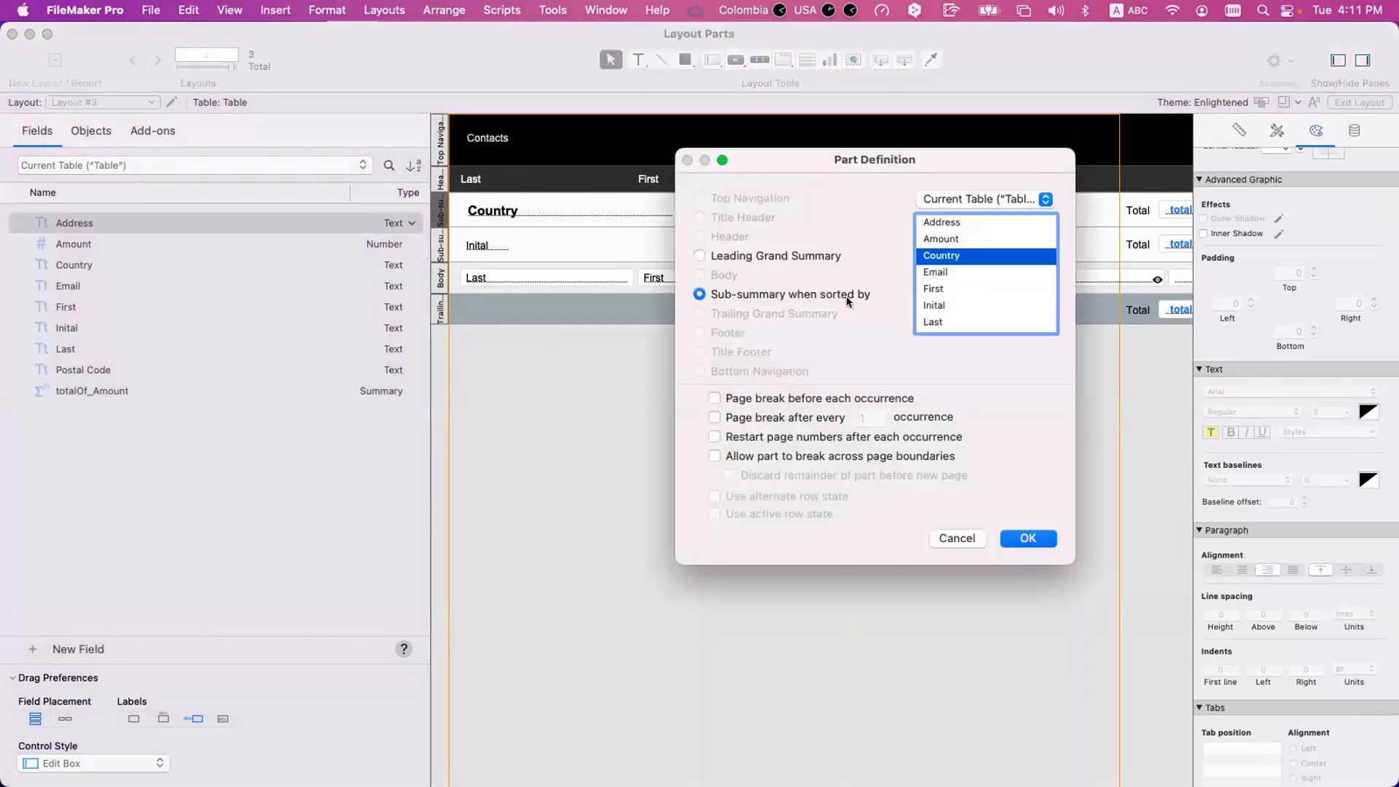
{"action": "key", "text": "super+b"}
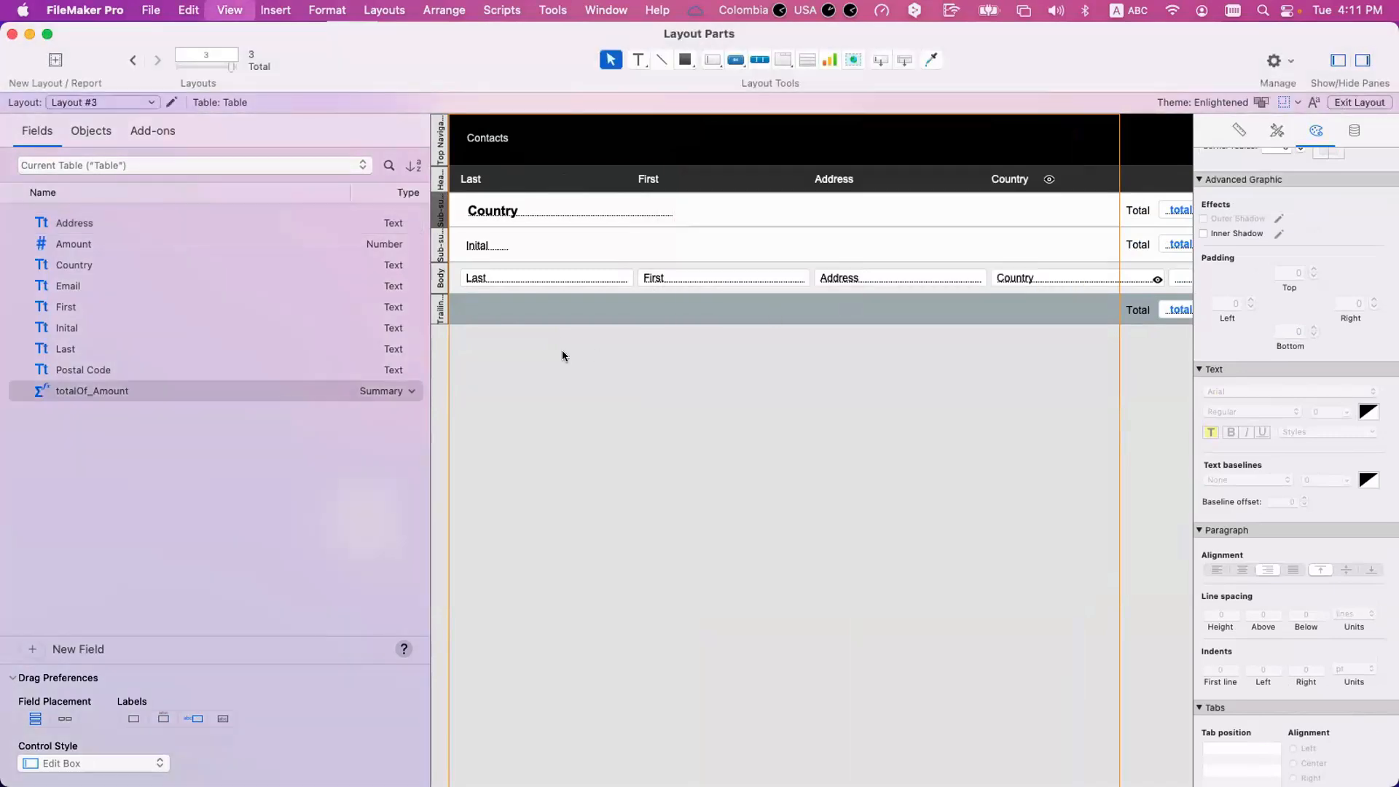
{"action": "scroll", "coordinate": [325, 282], "scroll_direction": "up", "scroll_amount": 5}
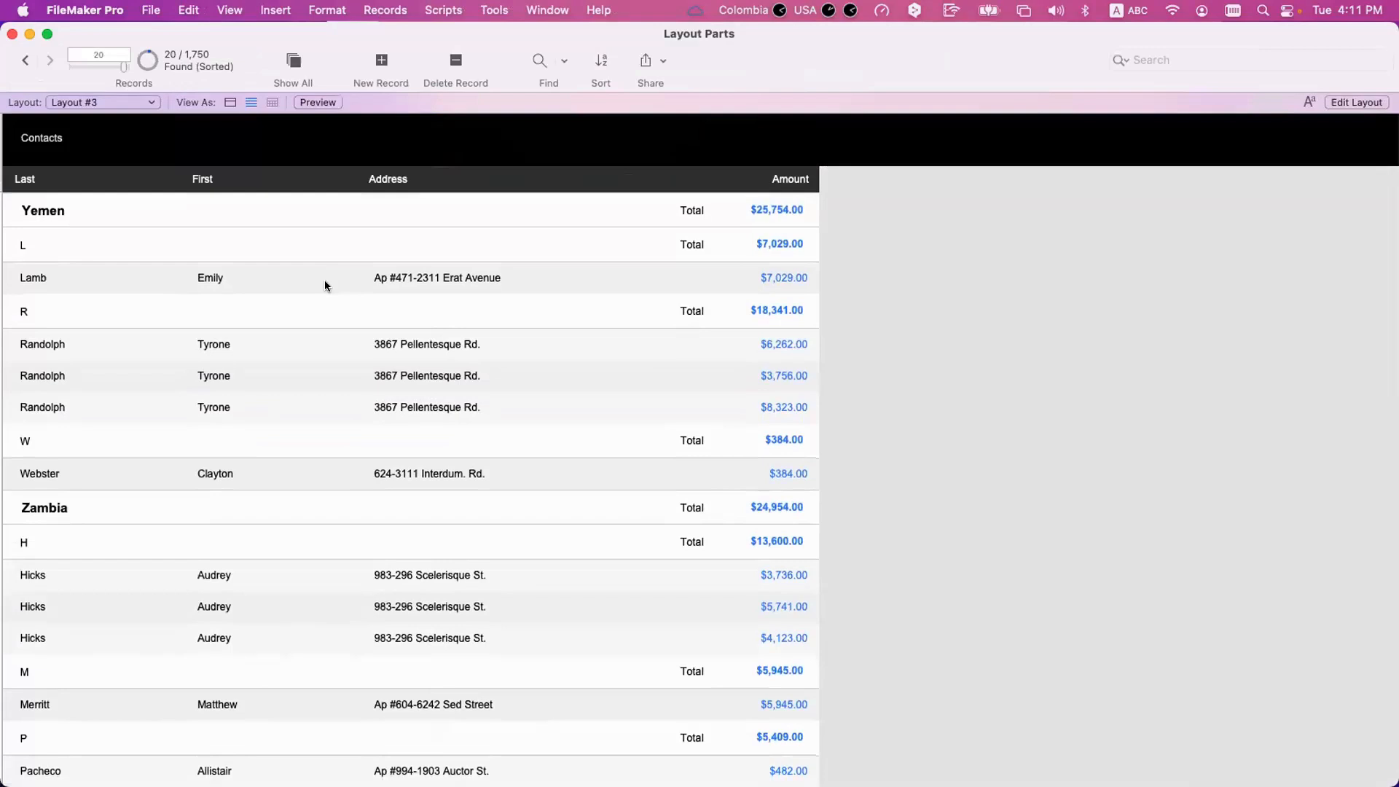
Preview the printed layout and go forward through its pages to page 11.
{"action": "key", "text": "super+u"}
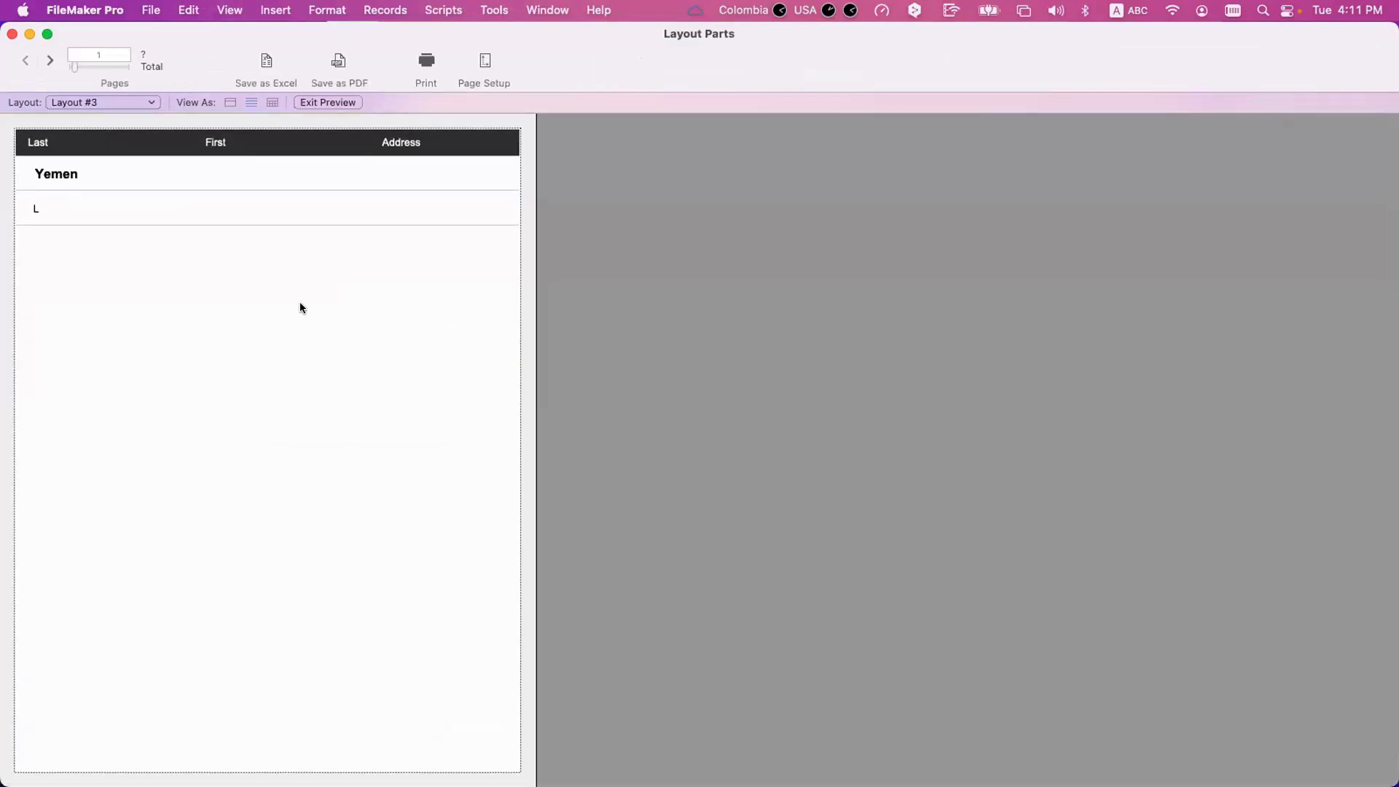
{"action": "left_click", "coordinate": [50, 61]}
{"action": "left_click", "coordinate": [51, 61]}
{"action": "left_click", "coordinate": [50, 61]}
{"action": "left_click", "coordinate": [50, 61]}
{"action": "left_click", "coordinate": [51, 61]}
{"action": "left_click", "coordinate": [50, 61]}
{"action": "left_click", "coordinate": [50, 61]}
{"action": "left_click", "coordinate": [51, 61]}
{"action": "left_click", "coordinate": [51, 61]}
{"action": "left_click", "coordinate": [50, 61]}
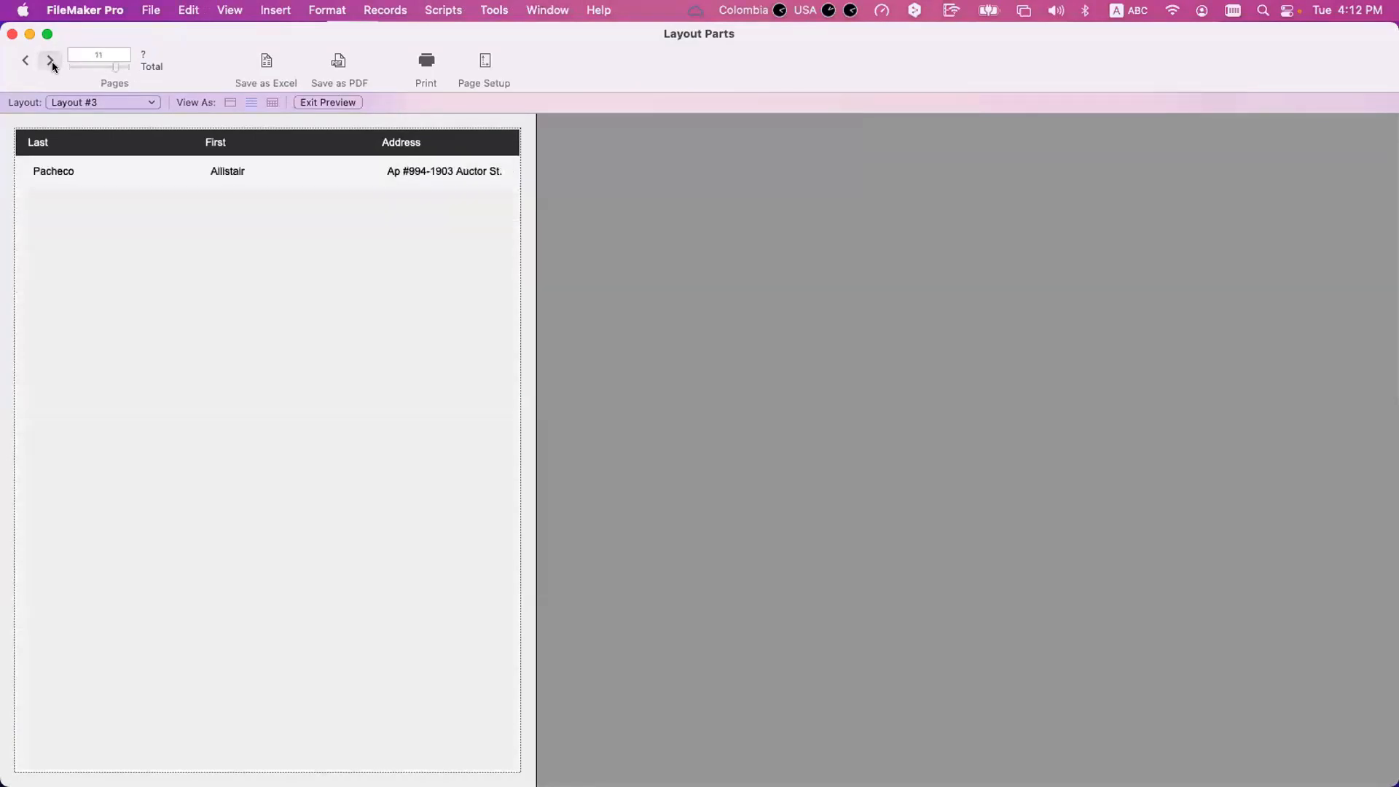
Examine the preview pages around the Zimbabwe group on page 13, and return to page 1.
{"action": "left_click", "coordinate": [51, 63]}
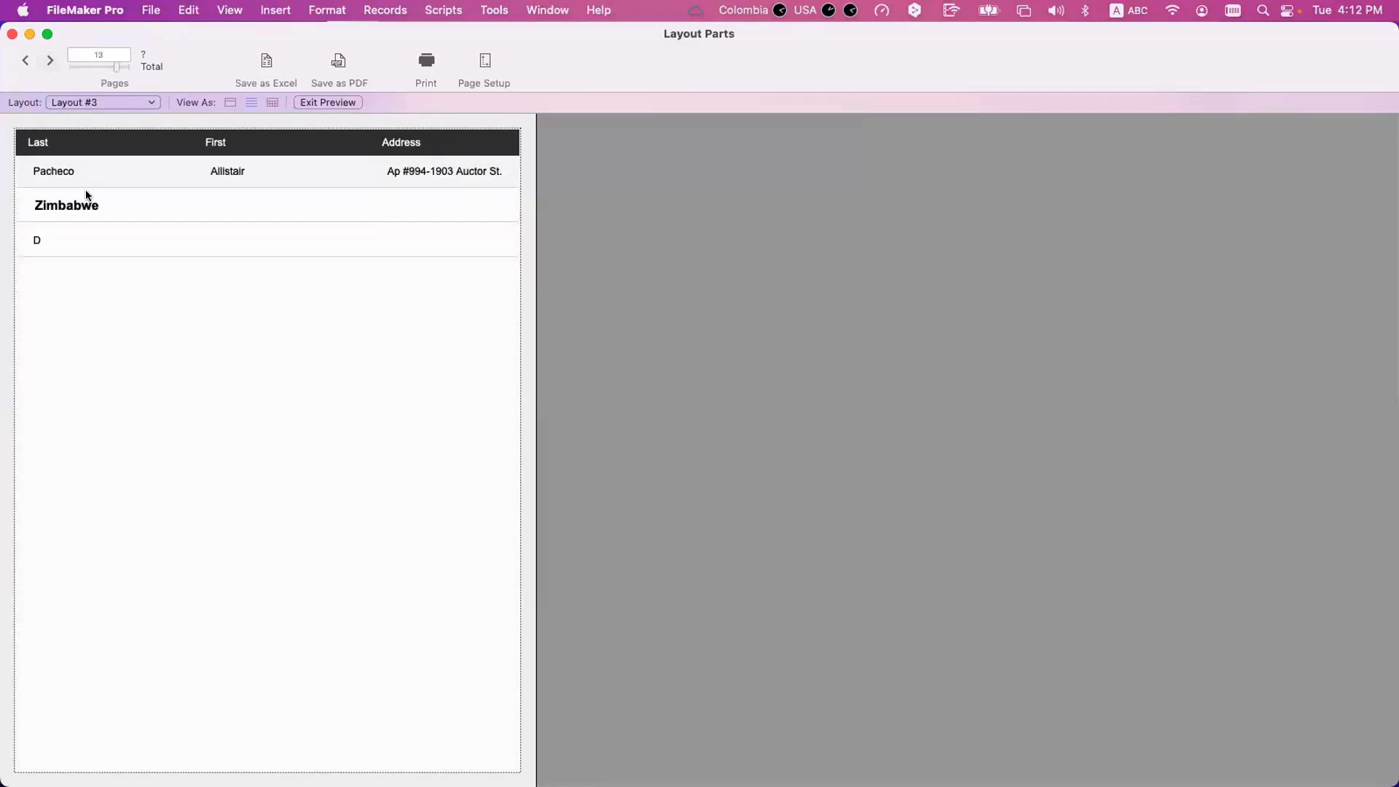
{"action": "scroll", "coordinate": [87, 195], "scroll_direction": "down", "scroll_amount": 1}
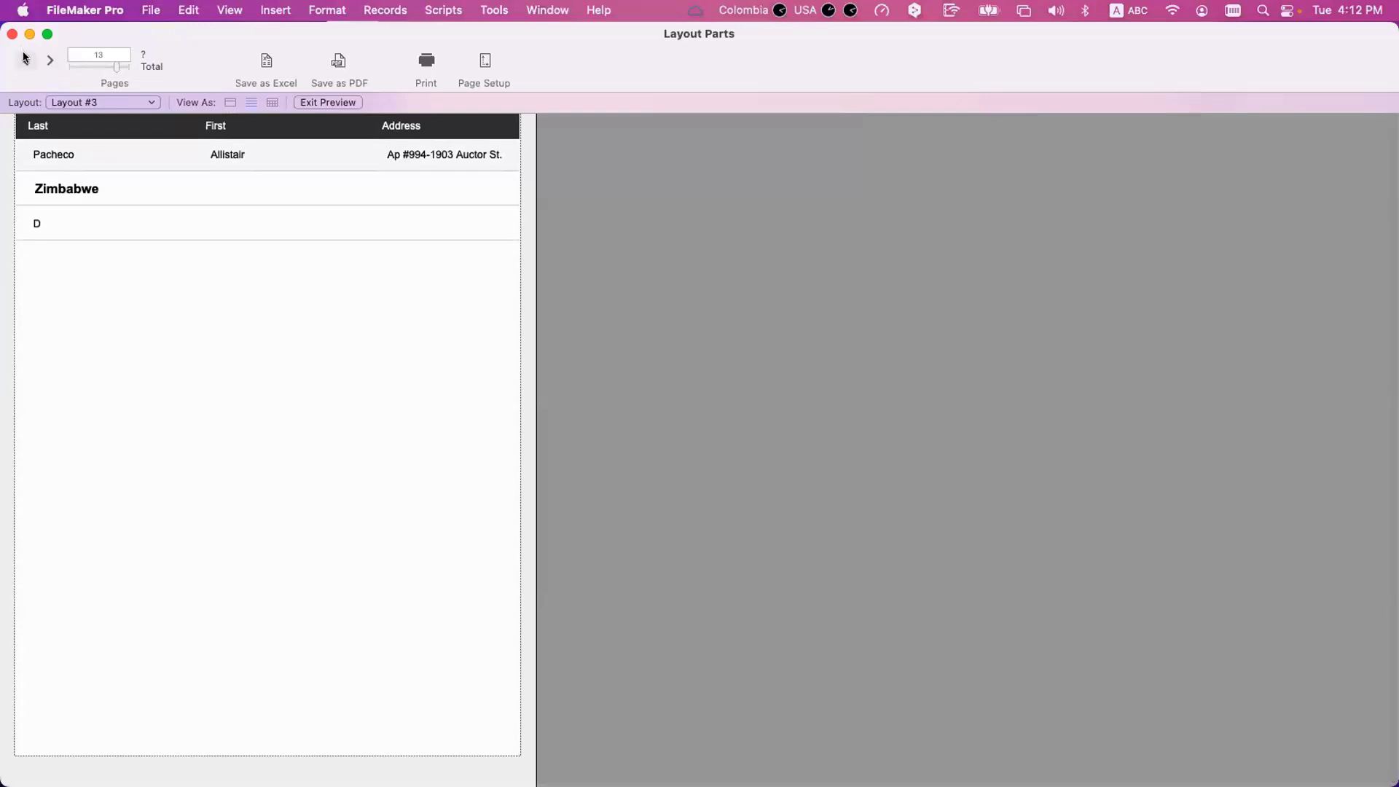
{"action": "left_click", "coordinate": [24, 59]}
{"action": "left_click", "coordinate": [24, 59]}
{"action": "left_click", "coordinate": [24, 58]}
{"action": "left_click", "coordinate": [24, 58]}
{"action": "left_click", "coordinate": [24, 58]}
{"action": "left_click", "coordinate": [24, 59]}
{"action": "left_click", "coordinate": [24, 58]}
{"action": "left_click", "coordinate": [23, 58]}
{"action": "left_click", "coordinate": [23, 58]}
{"action": "left_click", "coordinate": [23, 59]}
{"action": "left_click", "coordinate": [23, 58]}
{"action": "left_click", "coordinate": [23, 58]}
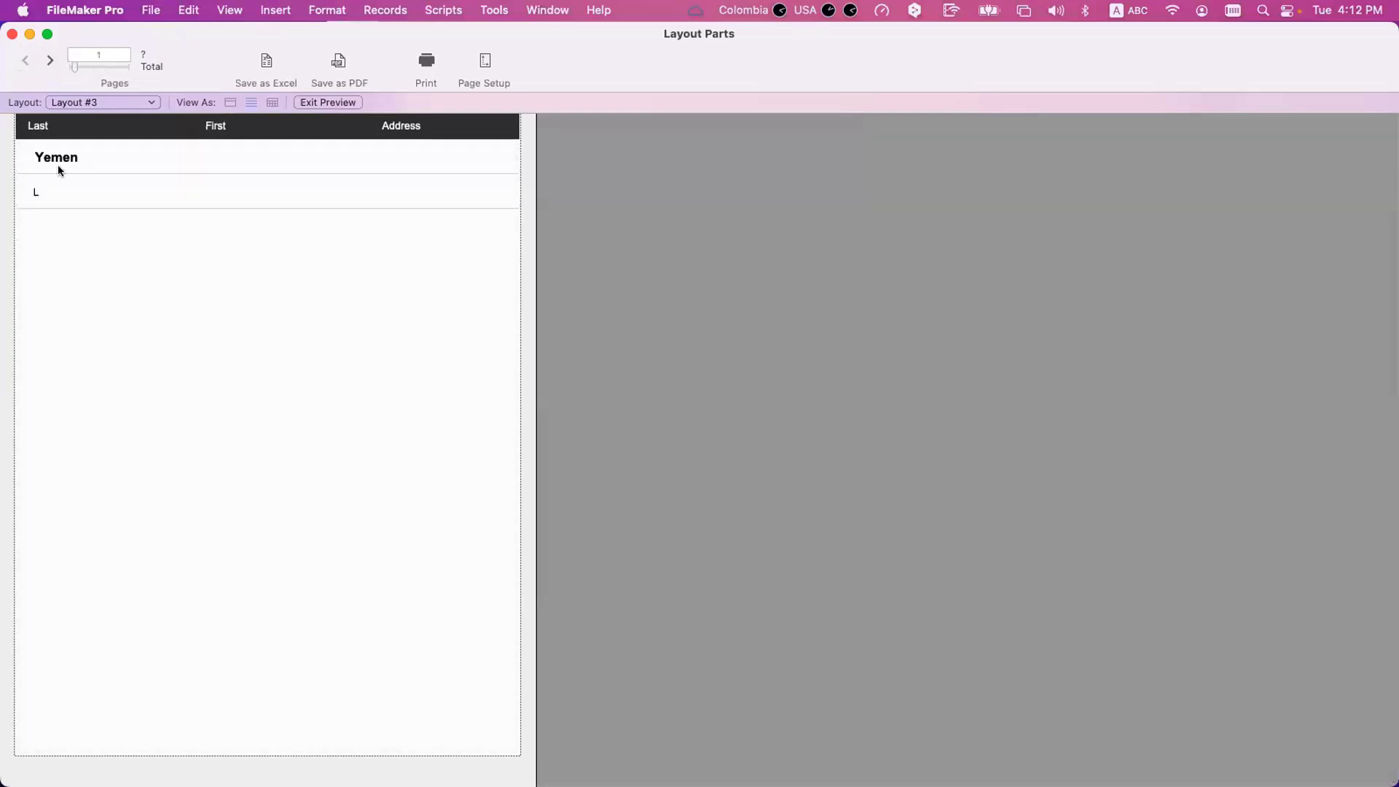
Remove Inital from the sort order, re-sort the records by Country, Last and First, and review the regrouped list.
{"action": "key", "text": "super+b"}
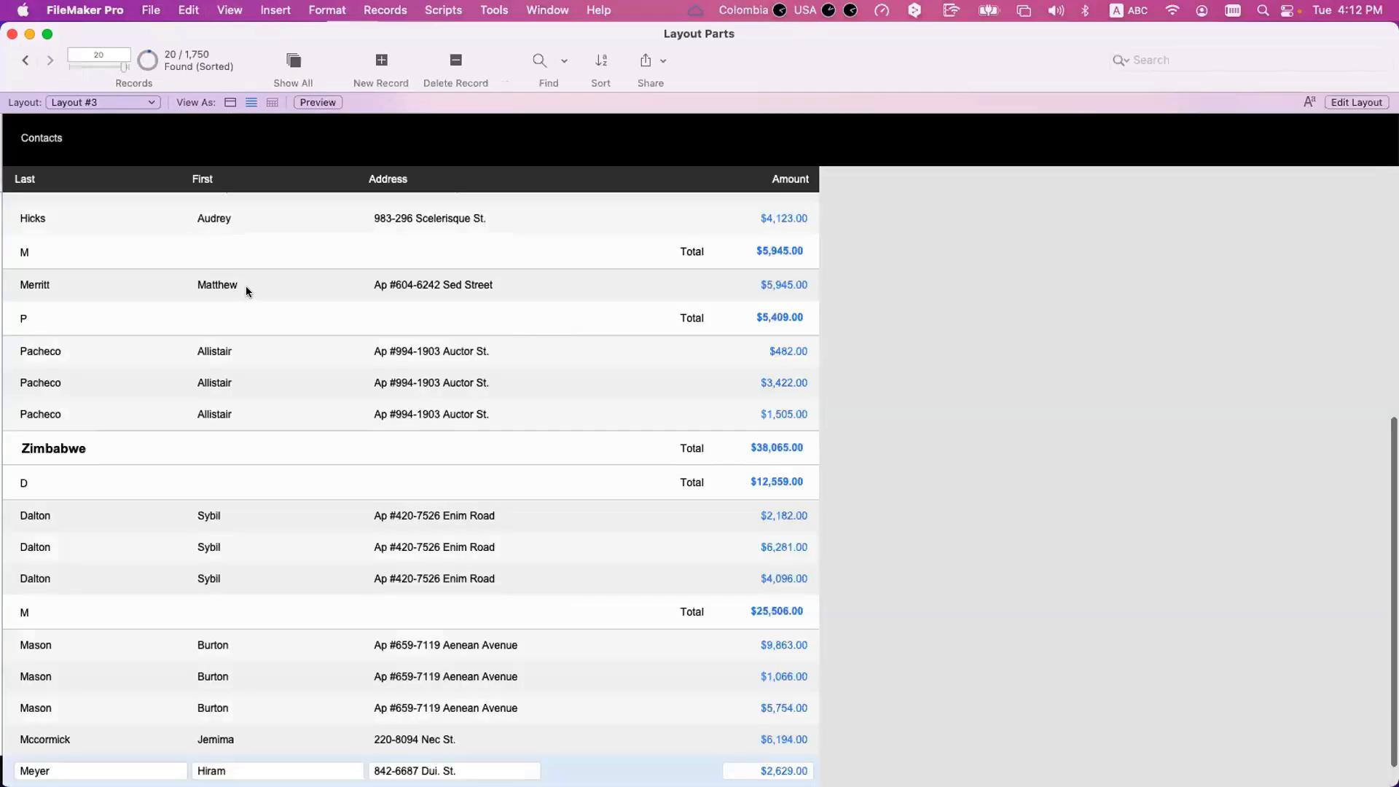
{"action": "key", "text": "Up"}
{"action": "key", "text": "super+s"}
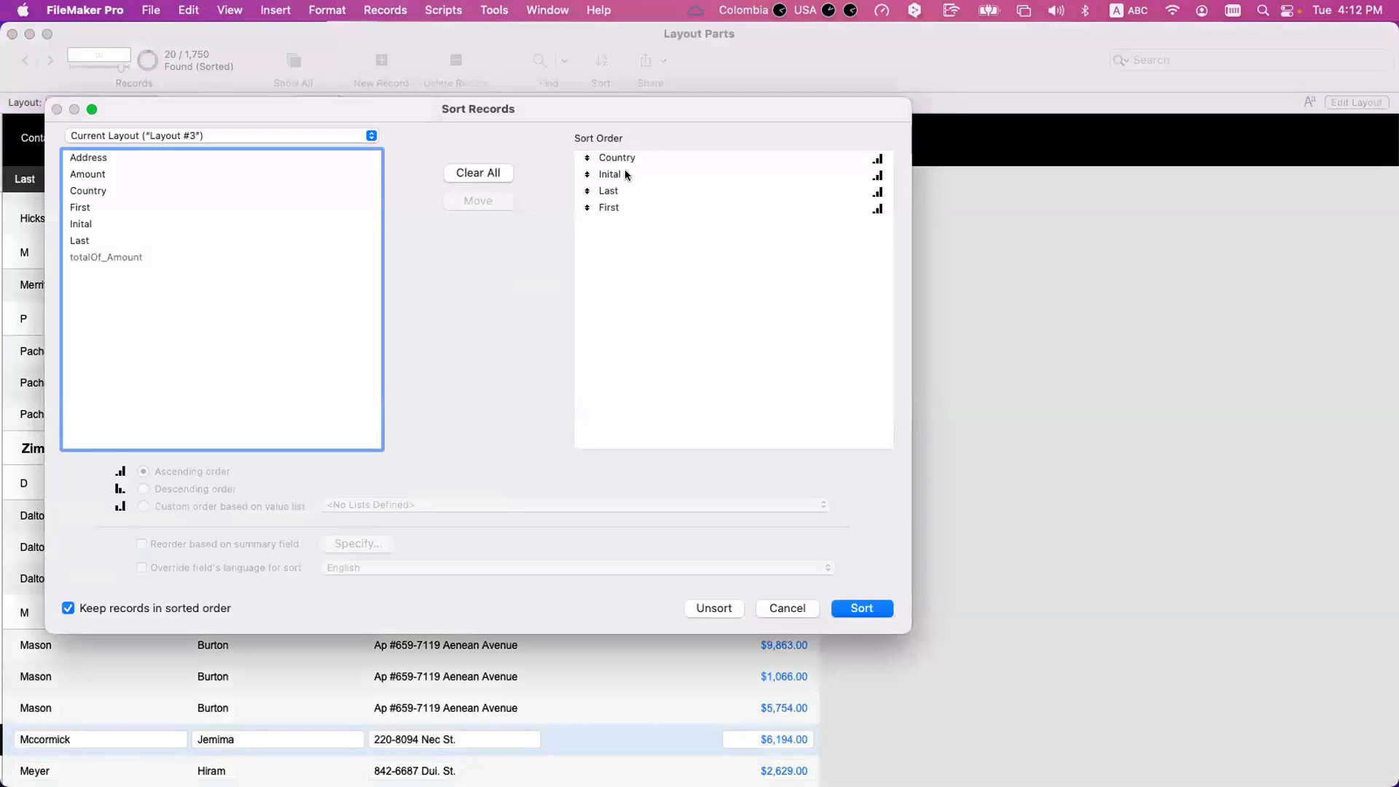
{"action": "left_click", "coordinate": [624, 169]}
{"action": "key", "text": "BackSpace"}
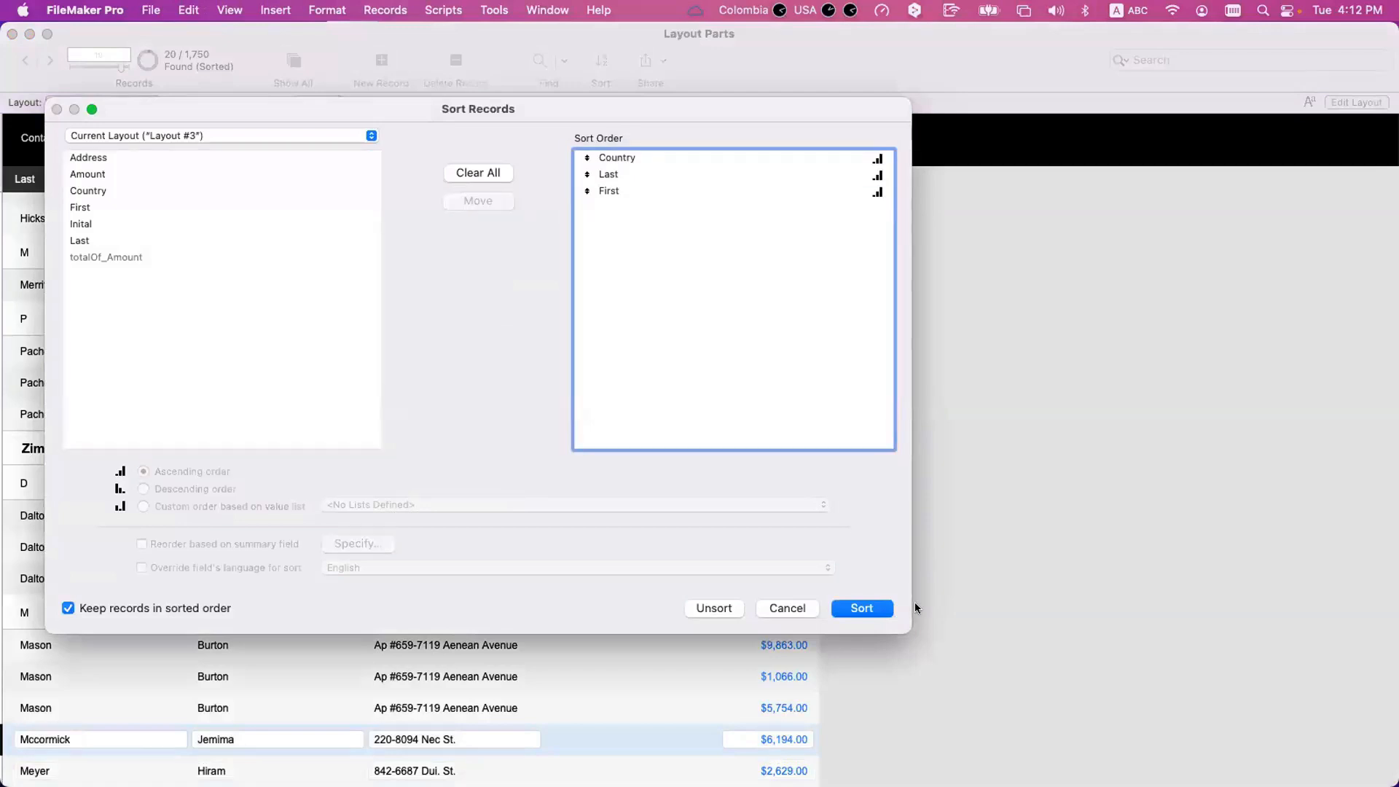
{"action": "left_click", "coordinate": [862, 608]}
{"action": "scroll", "coordinate": [84, 375], "scroll_direction": "up", "scroll_amount": 5}
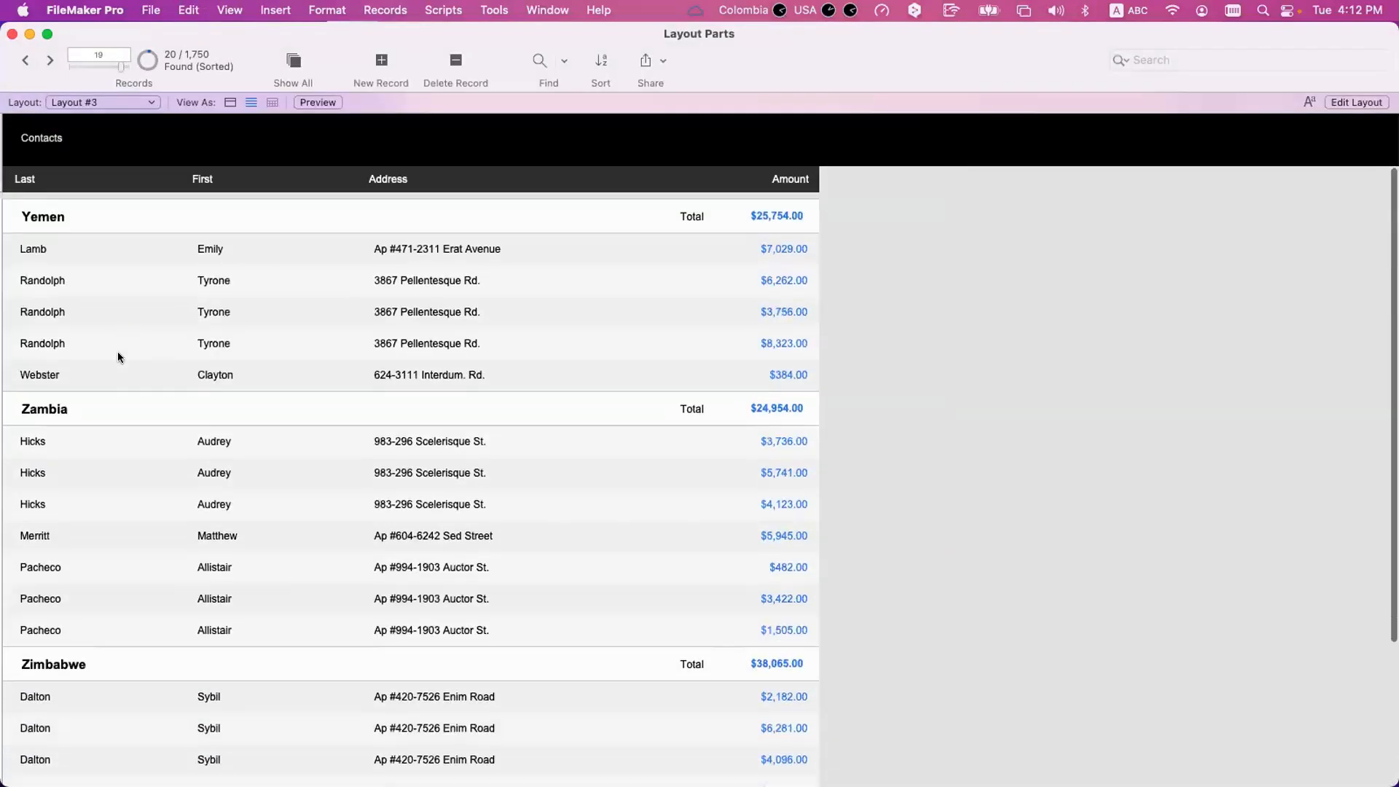
{"action": "scroll", "coordinate": [119, 357], "scroll_direction": "down", "scroll_amount": 3}
{"action": "scroll", "coordinate": [119, 357], "scroll_direction": "up", "scroll_amount": 3}
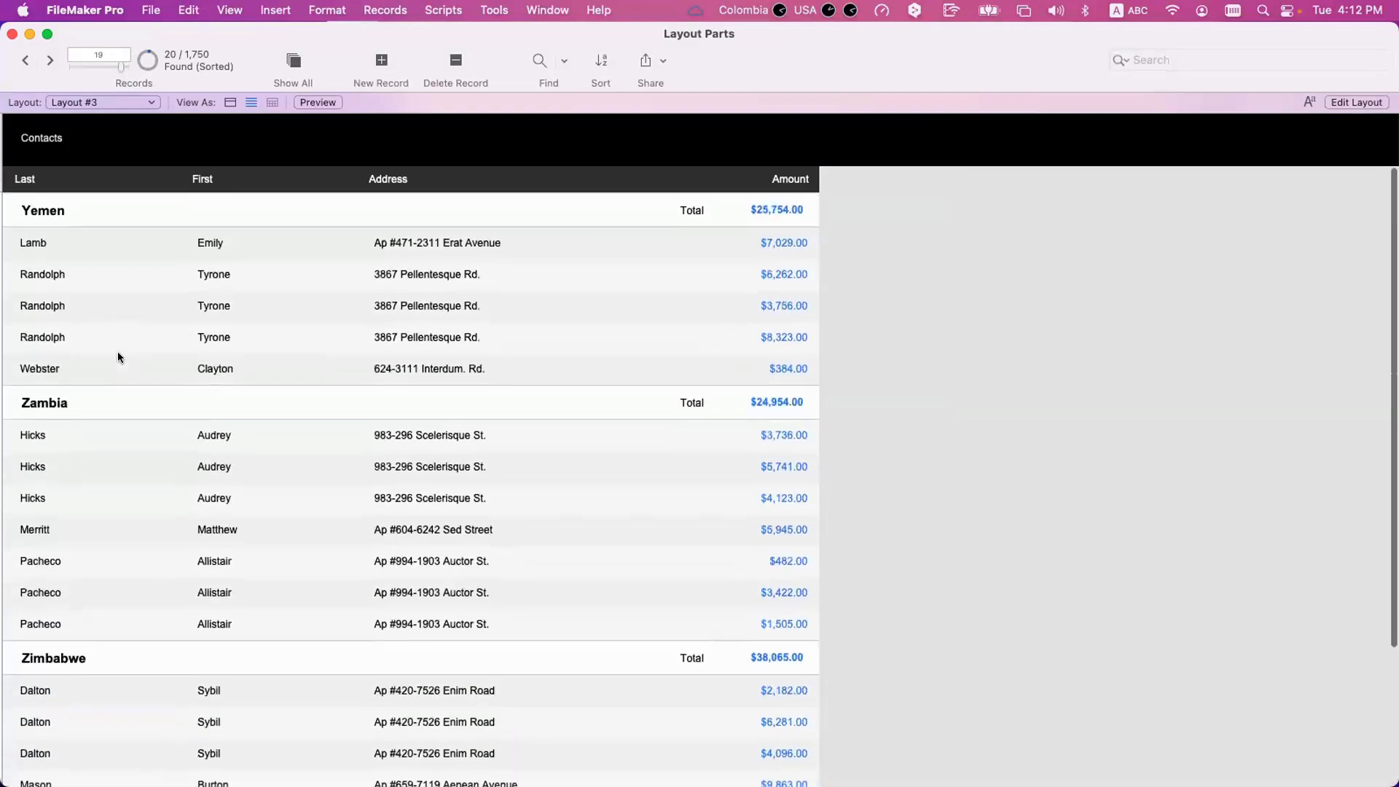
Preview the printed layout, go forward through its pages to page 16, and return to page 1.
{"action": "key", "text": "super+u"}
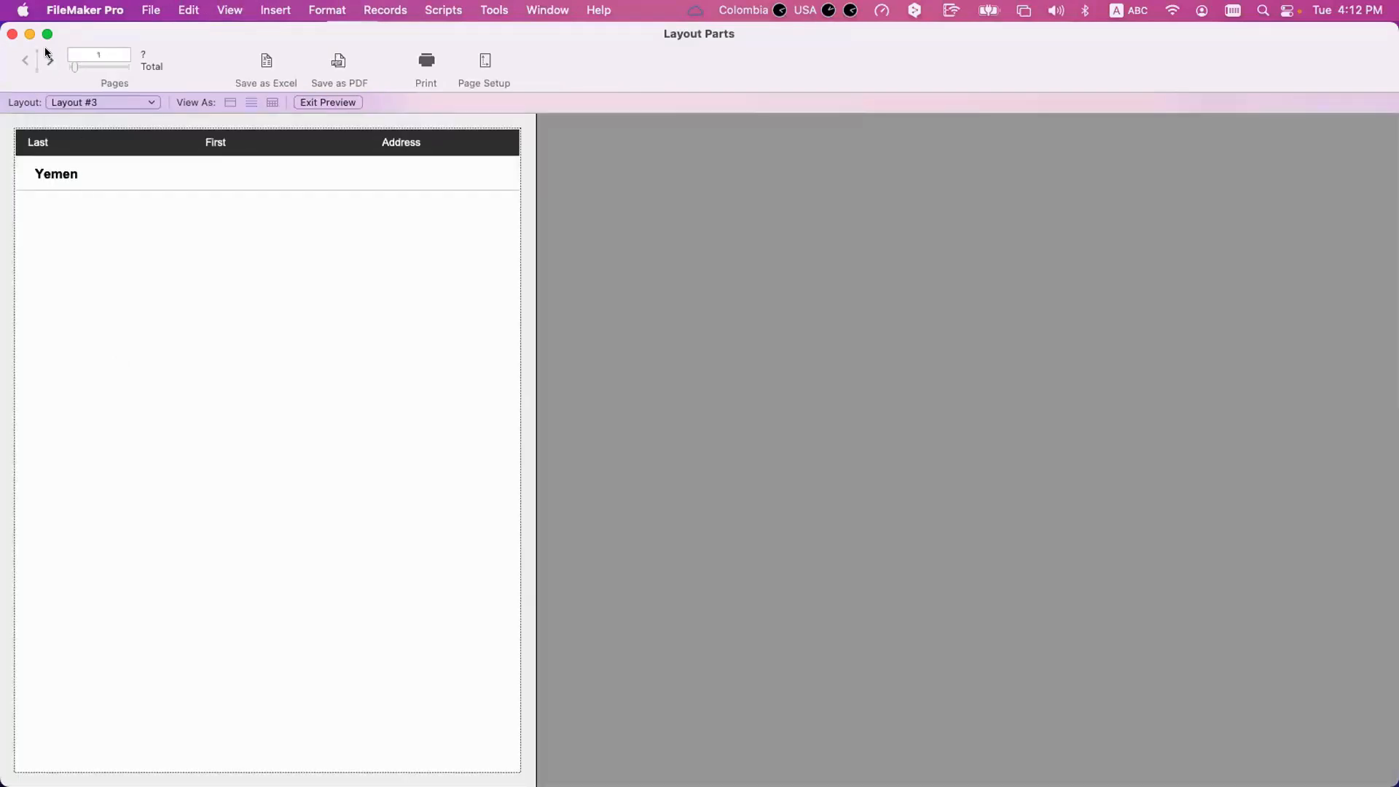
{"action": "left_click", "coordinate": [46, 54]}
{"action": "left_click", "coordinate": [48, 58]}
{"action": "left_click", "coordinate": [48, 58]}
{"action": "left_click", "coordinate": [48, 58]}
{"action": "left_click", "coordinate": [46, 55]}
{"action": "left_click", "coordinate": [47, 55]}
{"action": "left_click", "coordinate": [47, 54]}
{"action": "left_click", "coordinate": [47, 55]}
{"action": "left_click", "coordinate": [46, 55]}
{"action": "left_click", "coordinate": [46, 54]}
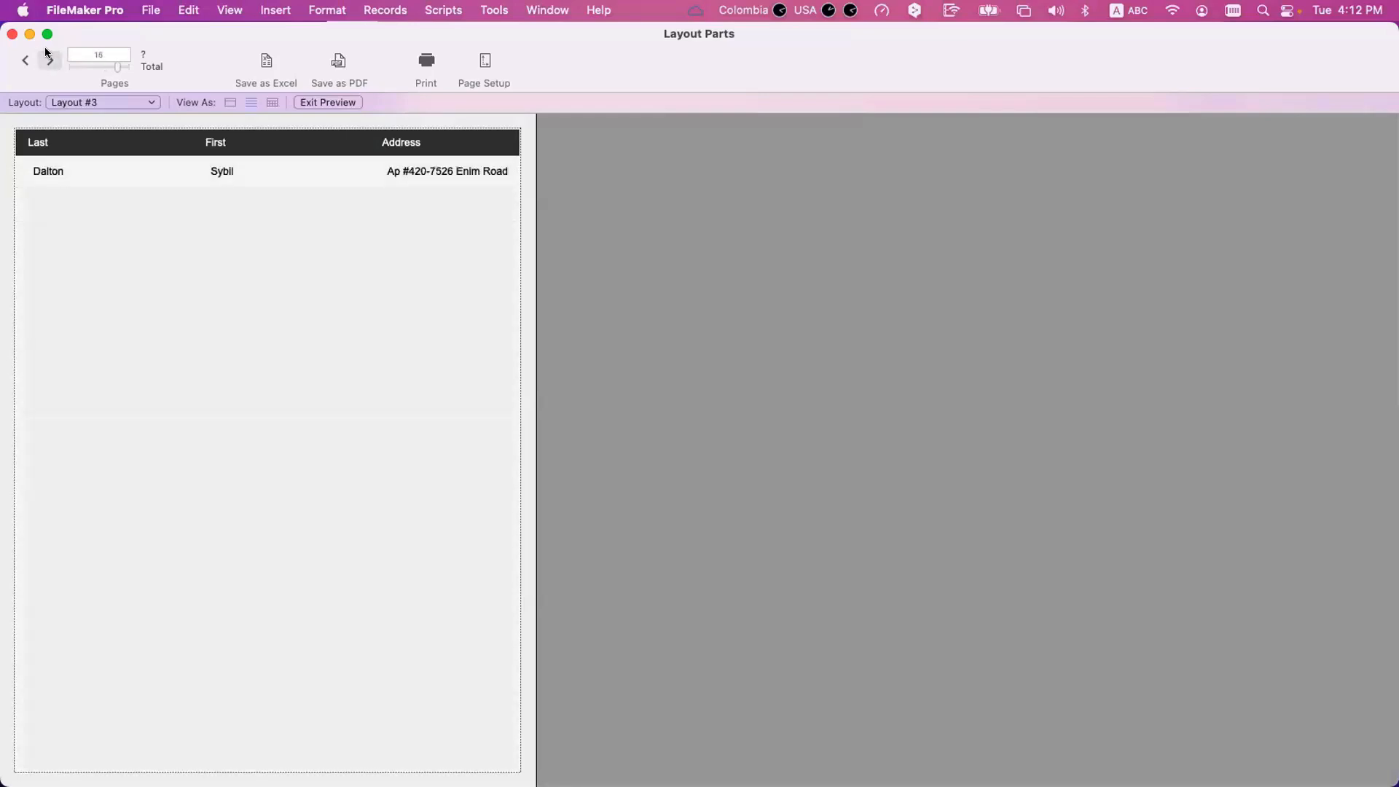
{"action": "left_click", "coordinate": [22, 59]}
{"action": "left_click", "coordinate": [22, 59]}
{"action": "left_click", "coordinate": [22, 59]}
{"action": "left_click", "coordinate": [22, 58]}
{"action": "left_click", "coordinate": [22, 58]}
{"action": "left_click", "coordinate": [22, 59]}
{"action": "left_click", "coordinate": [22, 59]}
{"action": "left_click", "coordinate": [22, 57]}
{"action": "left_click", "coordinate": [22, 56]}
{"action": "left_click", "coordinate": [22, 57]}
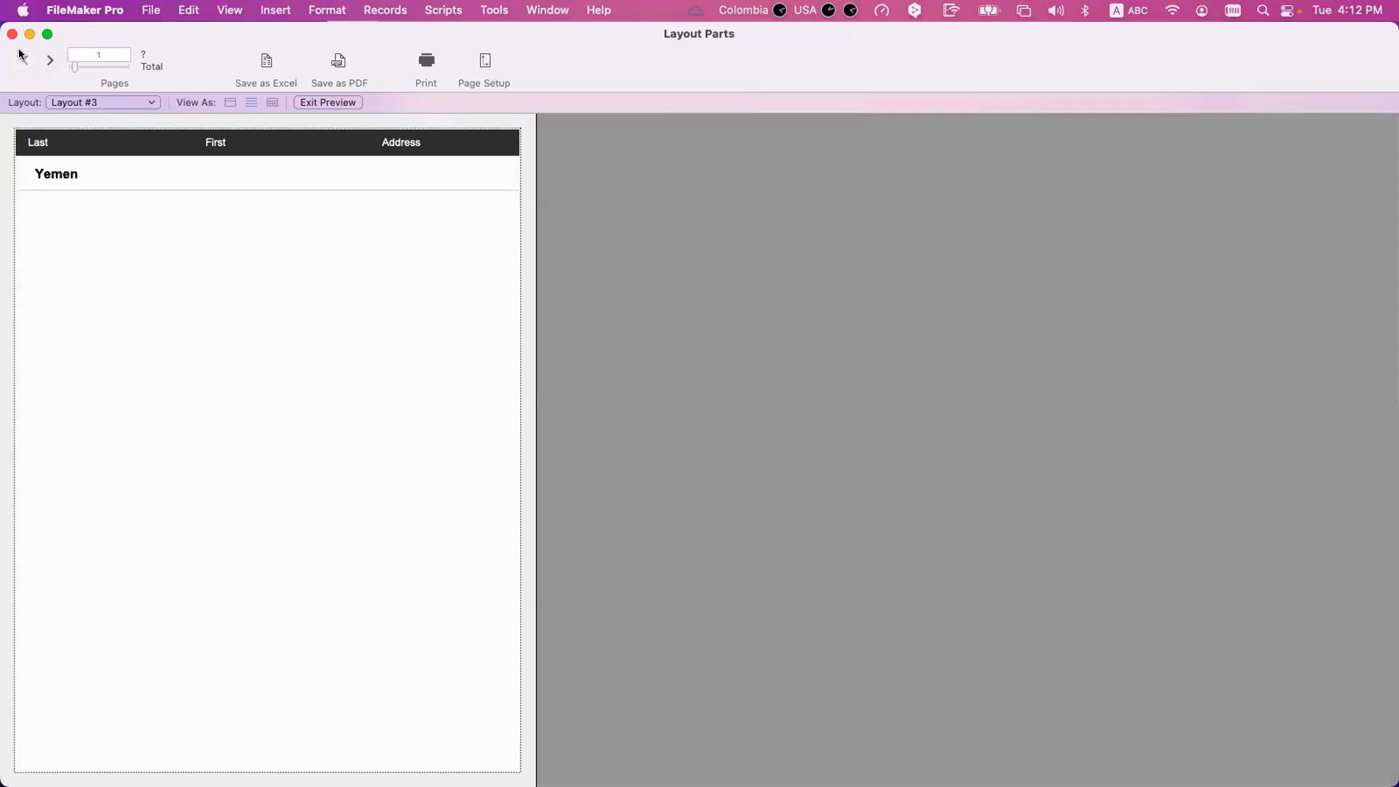
Replace the Body part's page break before each occurrence with a page break after every 1 occurrence.
{"action": "key", "text": "super+l"}
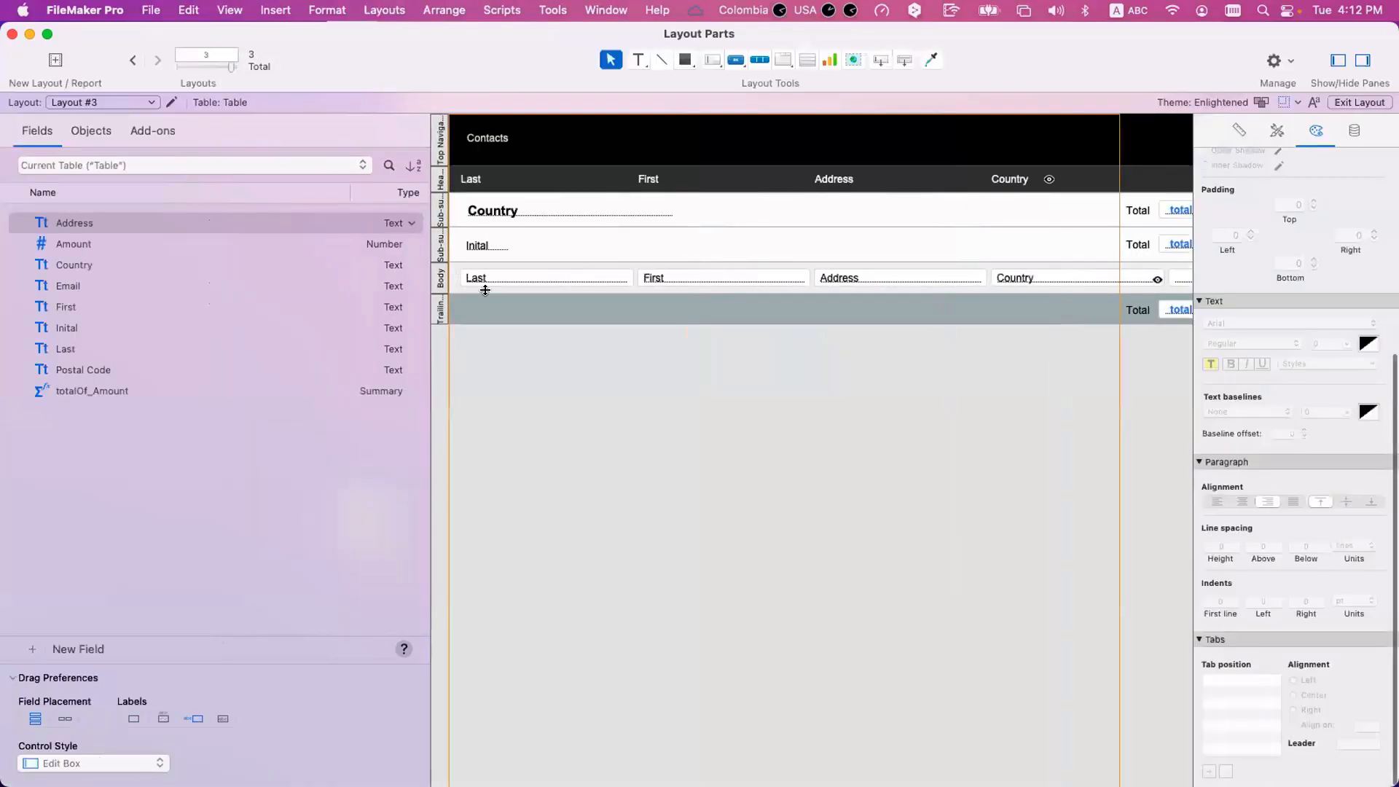
{"action": "double_click", "coordinate": [441, 281]}
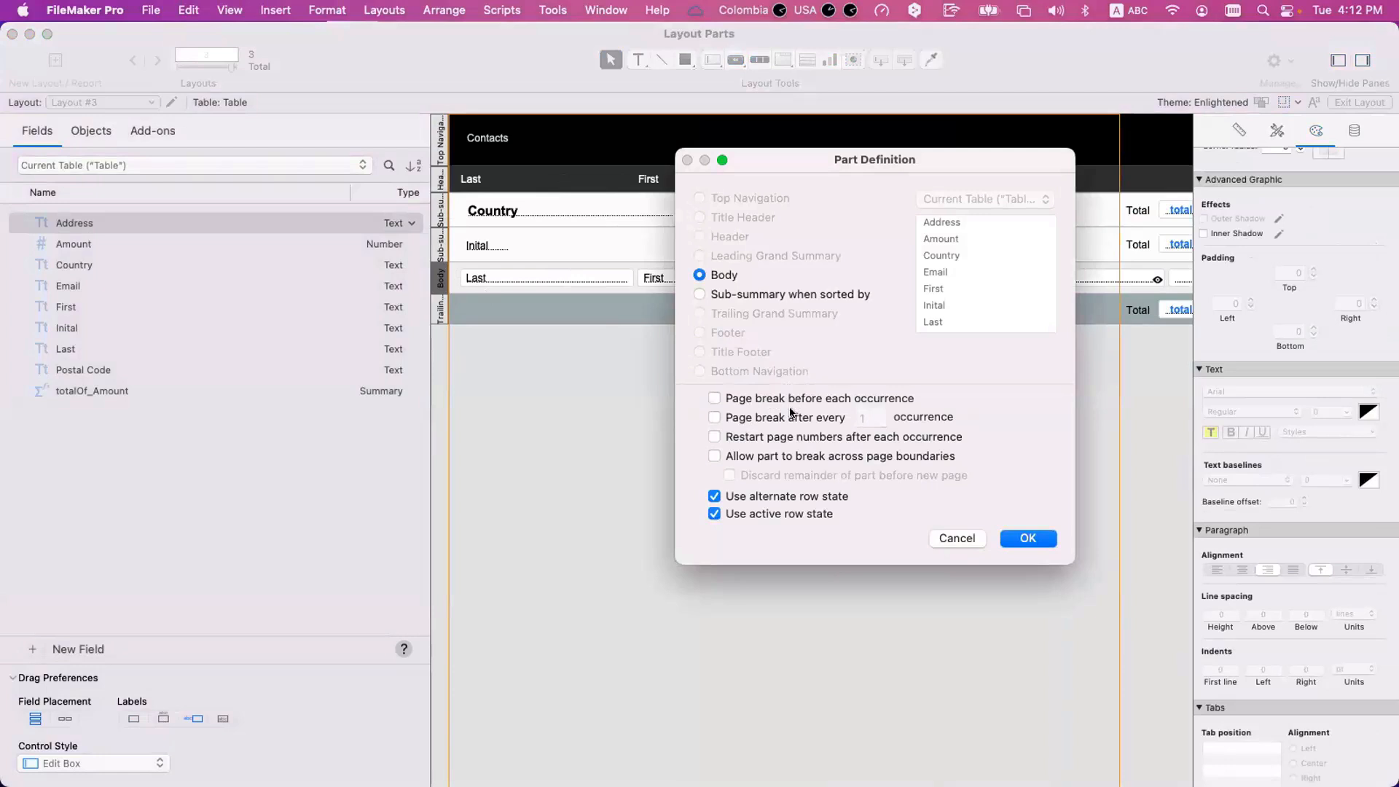
{"action": "left_click", "coordinate": [781, 420]}
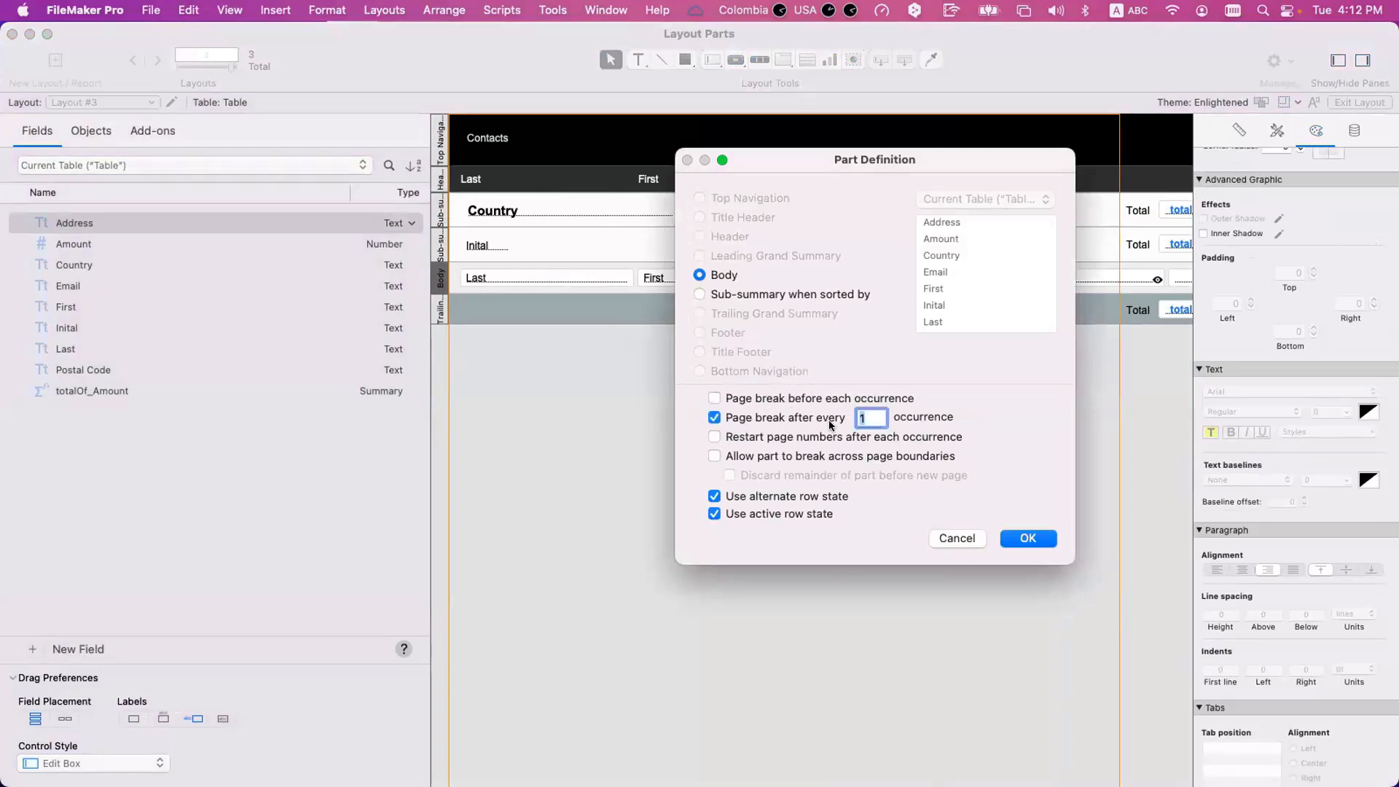
{"action": "left_click", "coordinate": [1027, 539]}
Preview the printed layout with the new Body page break, going through to the last page and back to page 1.
{"action": "key", "text": "super+u"}
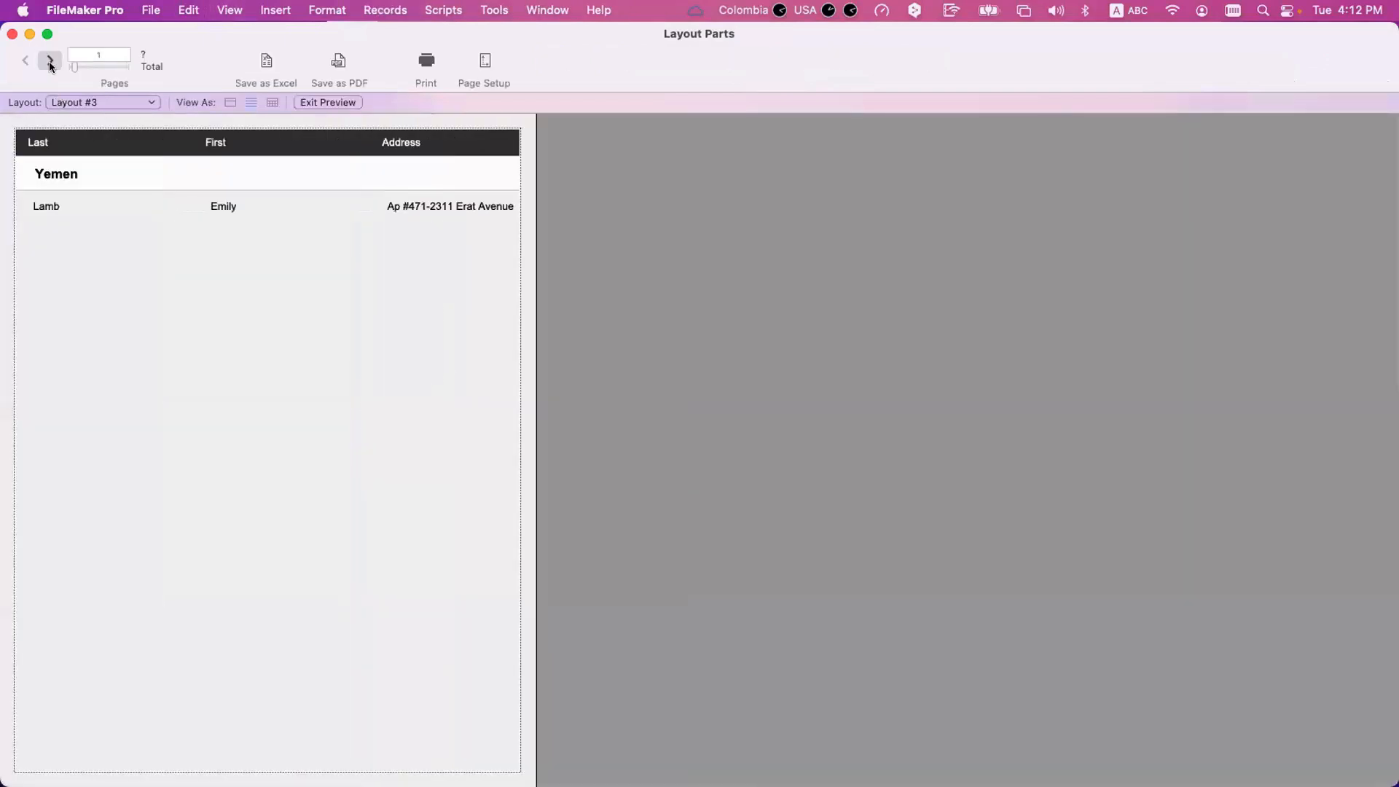
{"action": "left_click", "coordinate": [50, 61]}
{"action": "left_click", "coordinate": [50, 60]}
{"action": "left_click", "coordinate": [50, 61]}
{"action": "left_click", "coordinate": [49, 62]}
{"action": "triple_click", "coordinate": [49, 62]}
{"action": "triple_click", "coordinate": [50, 62]}
{"action": "triple_click", "coordinate": [51, 63]}
{"action": "triple_click", "coordinate": [53, 64]}
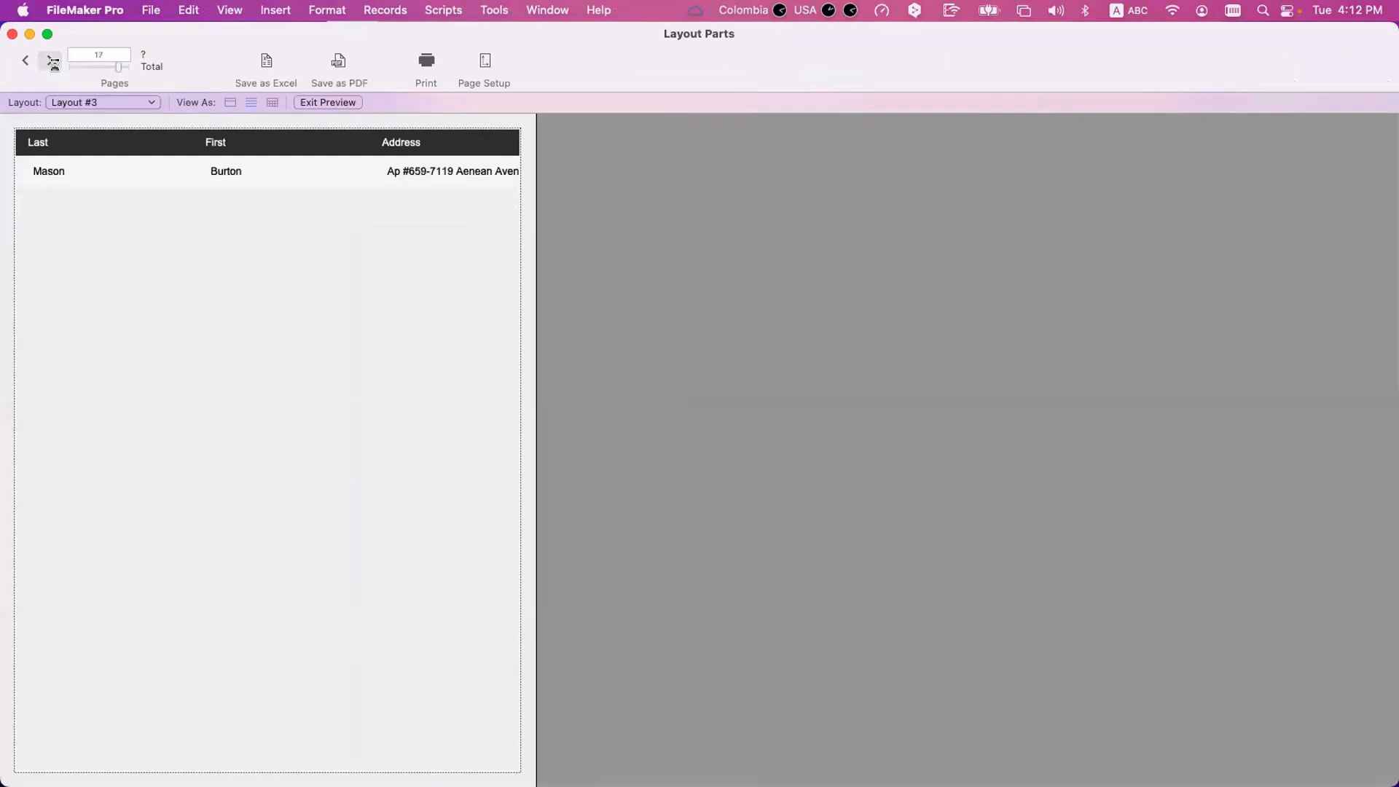
{"action": "triple_click", "coordinate": [51, 63]}
{"action": "left_click", "coordinate": [23, 60]}
{"action": "left_click", "coordinate": [22, 59]}
{"action": "triple_click", "coordinate": [22, 59]}
{"action": "triple_click", "coordinate": [22, 60]}
{"action": "triple_click", "coordinate": [23, 59]}
{"action": "triple_click", "coordinate": [23, 60]}
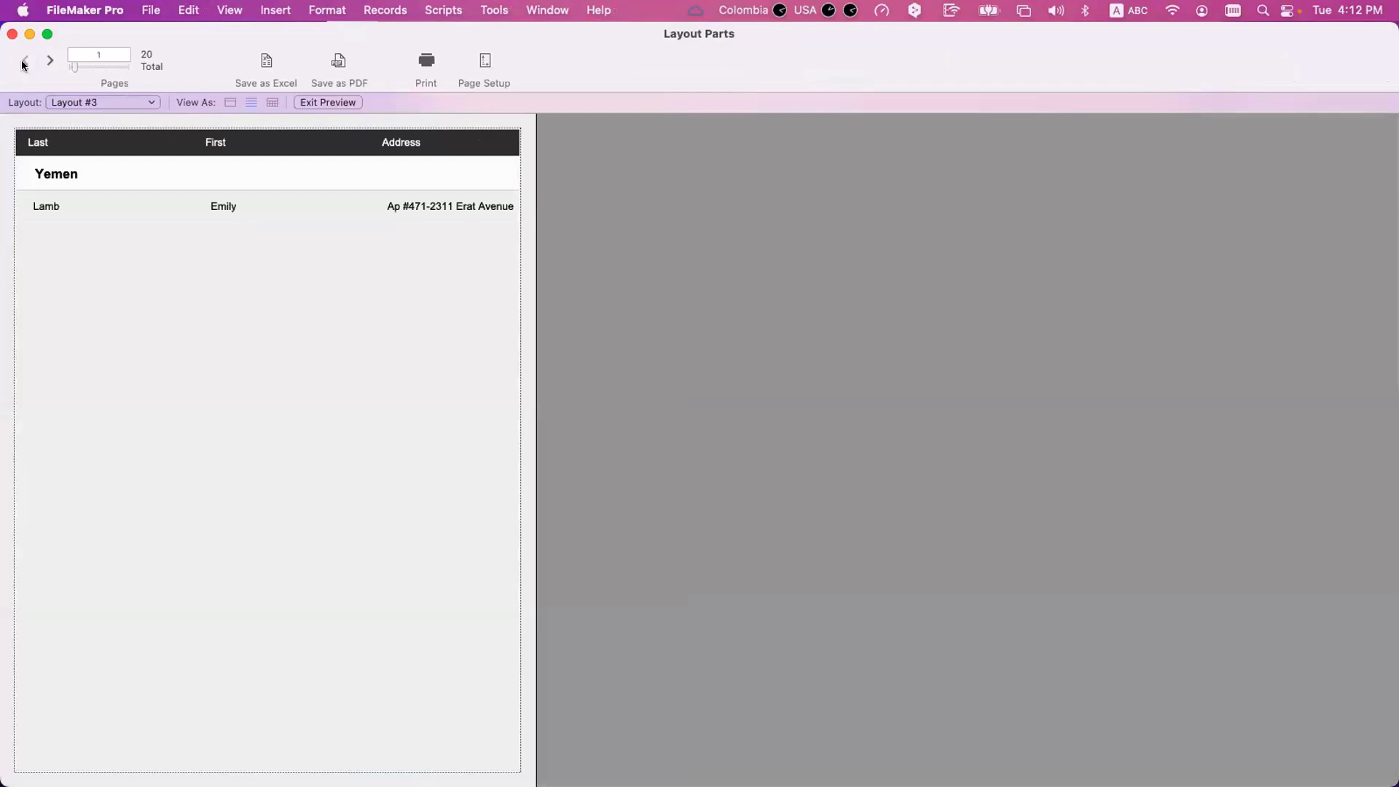
Try to move the Country field down from its sub-summary part toward the Body part in the layout.
{"action": "key", "text": "super+l"}
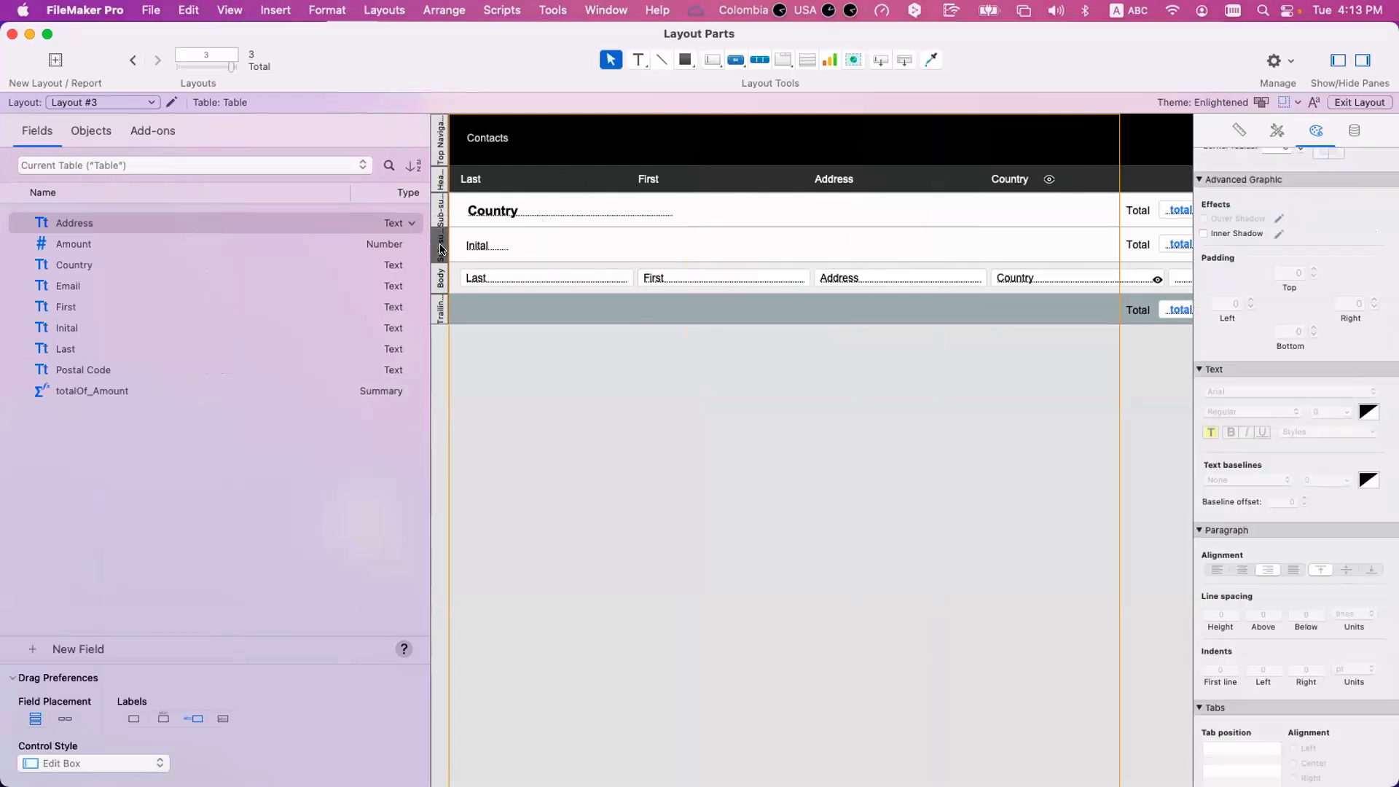
{"action": "scroll", "coordinate": [441, 248], "scroll_direction": "right", "scroll_amount": 1}
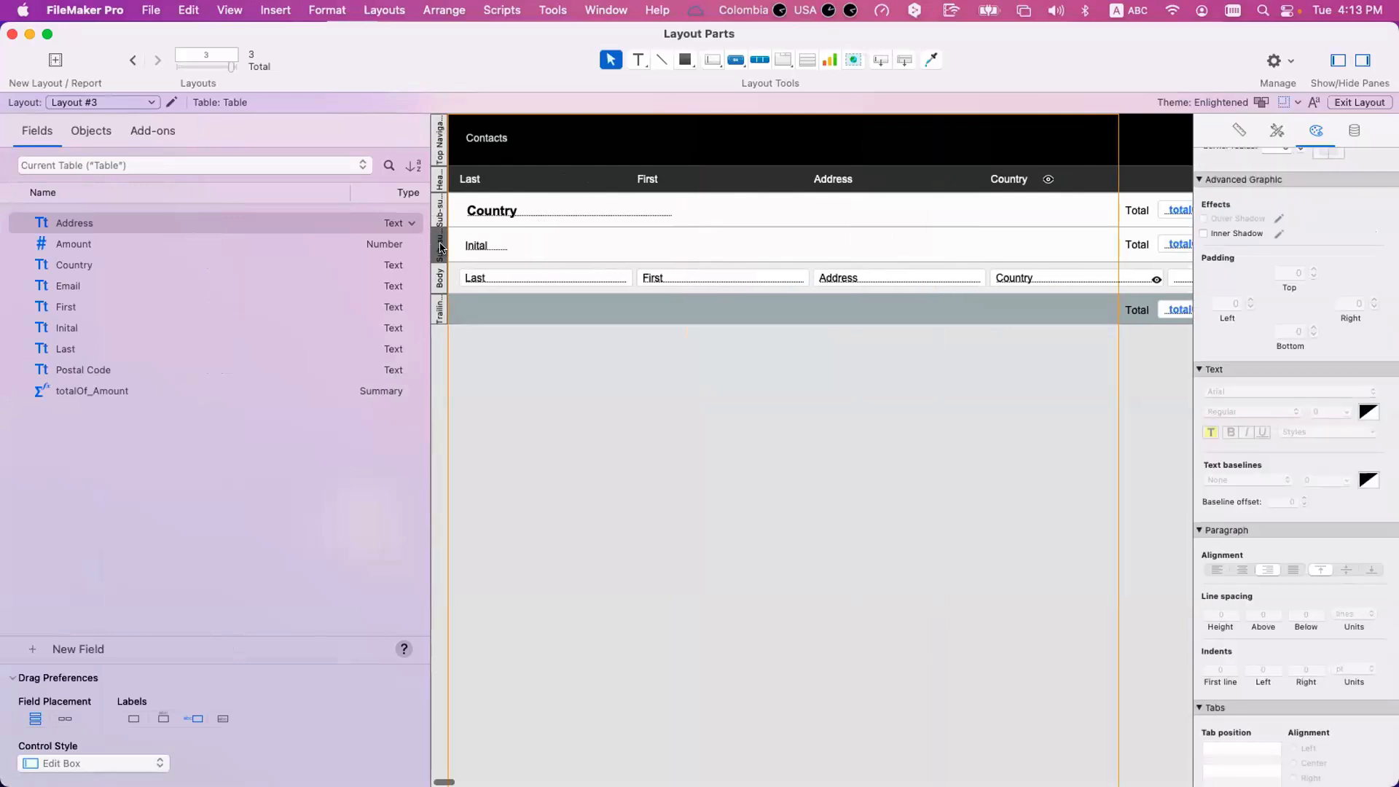
{"action": "scroll", "coordinate": [442, 248], "scroll_direction": "left", "scroll_amount": 1}
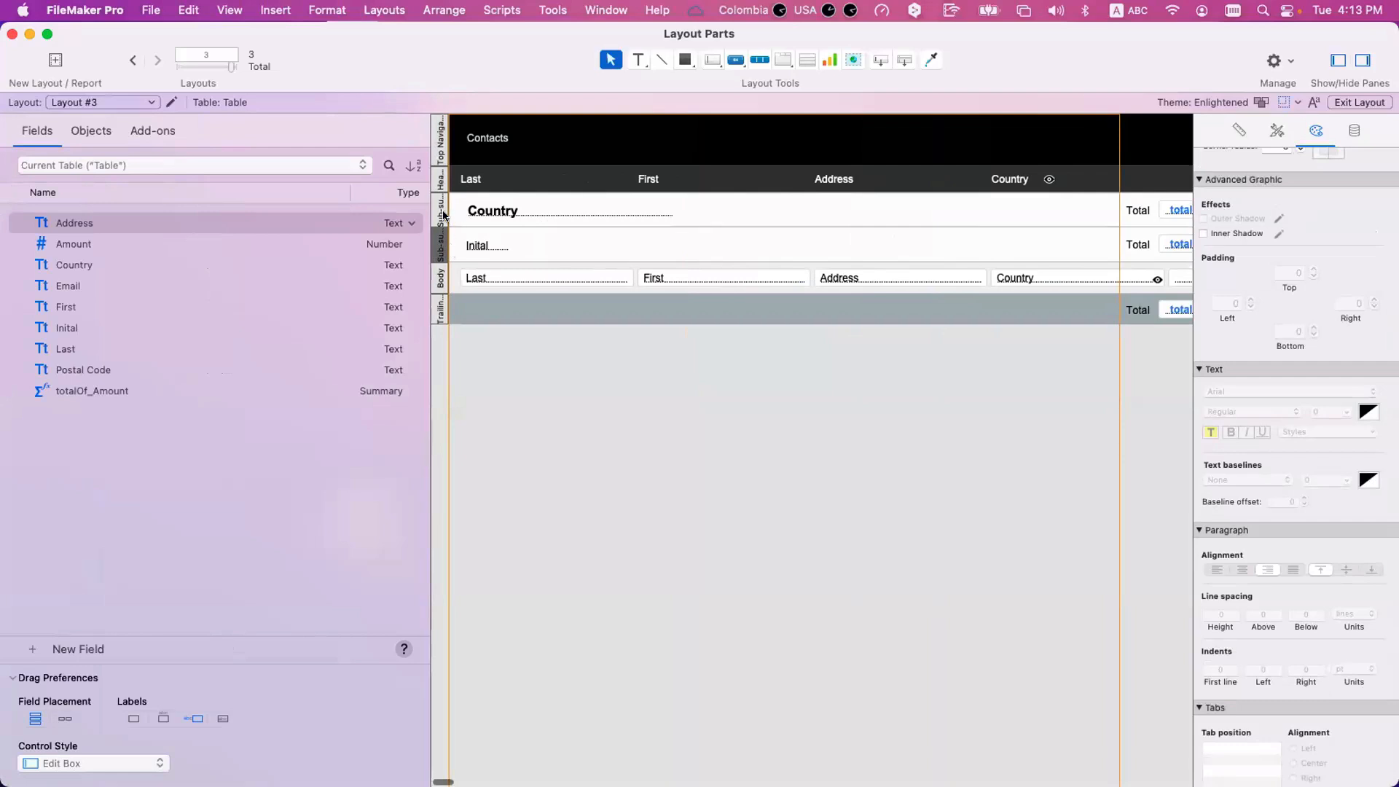
{"action": "left_click", "coordinate": [441, 212]}
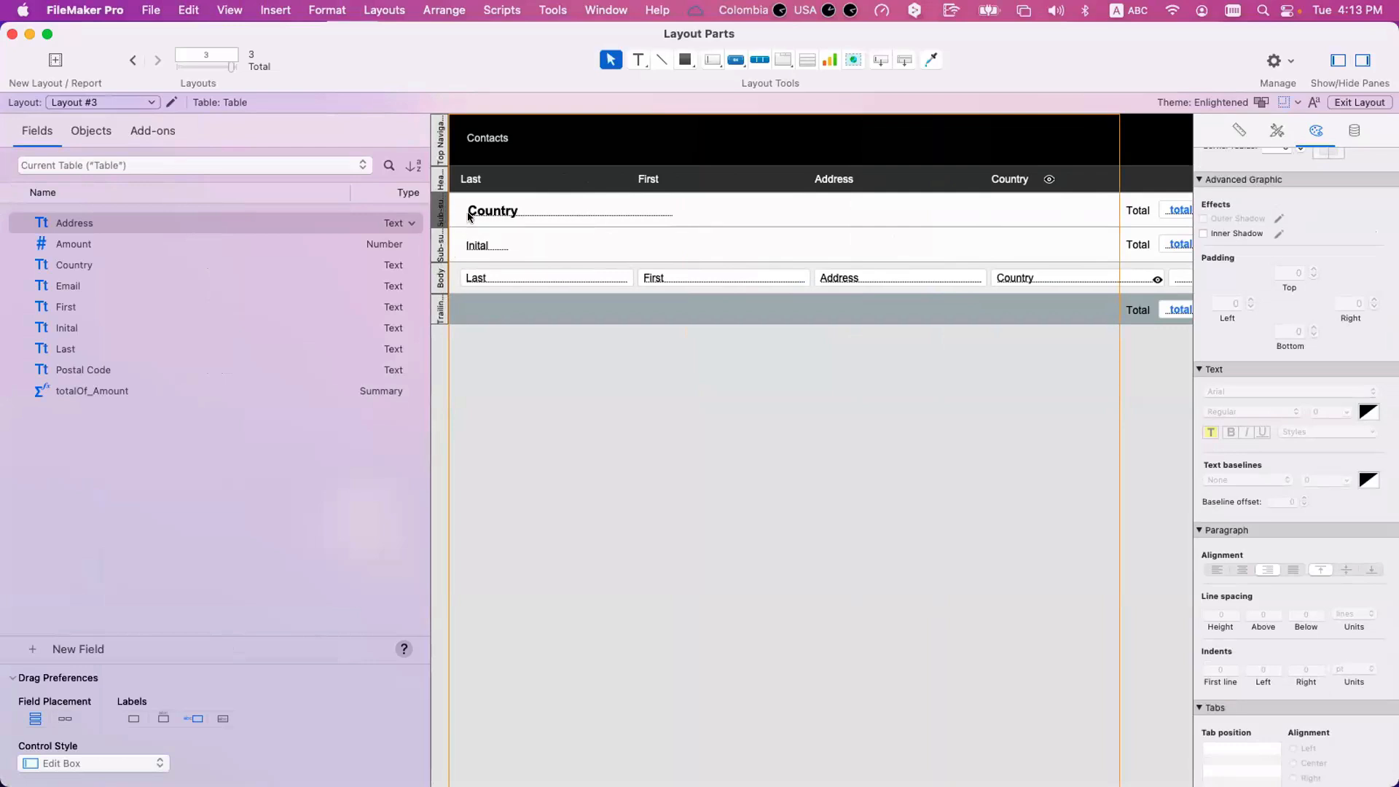
{"action": "left_click", "coordinate": [442, 212], "text": "super"}
{"action": "left_click_drag", "start_coordinate": [468, 212], "coordinate": [470, 283]}
{"action": "key", "text": "super+z"}
Review the list of layout parts in Part Setup for Layout #3.
{"action": "left_click", "coordinate": [398, 9]}
{"action": "key", "text": "super+b"}
{"action": "left_click", "coordinate": [378, 10]}
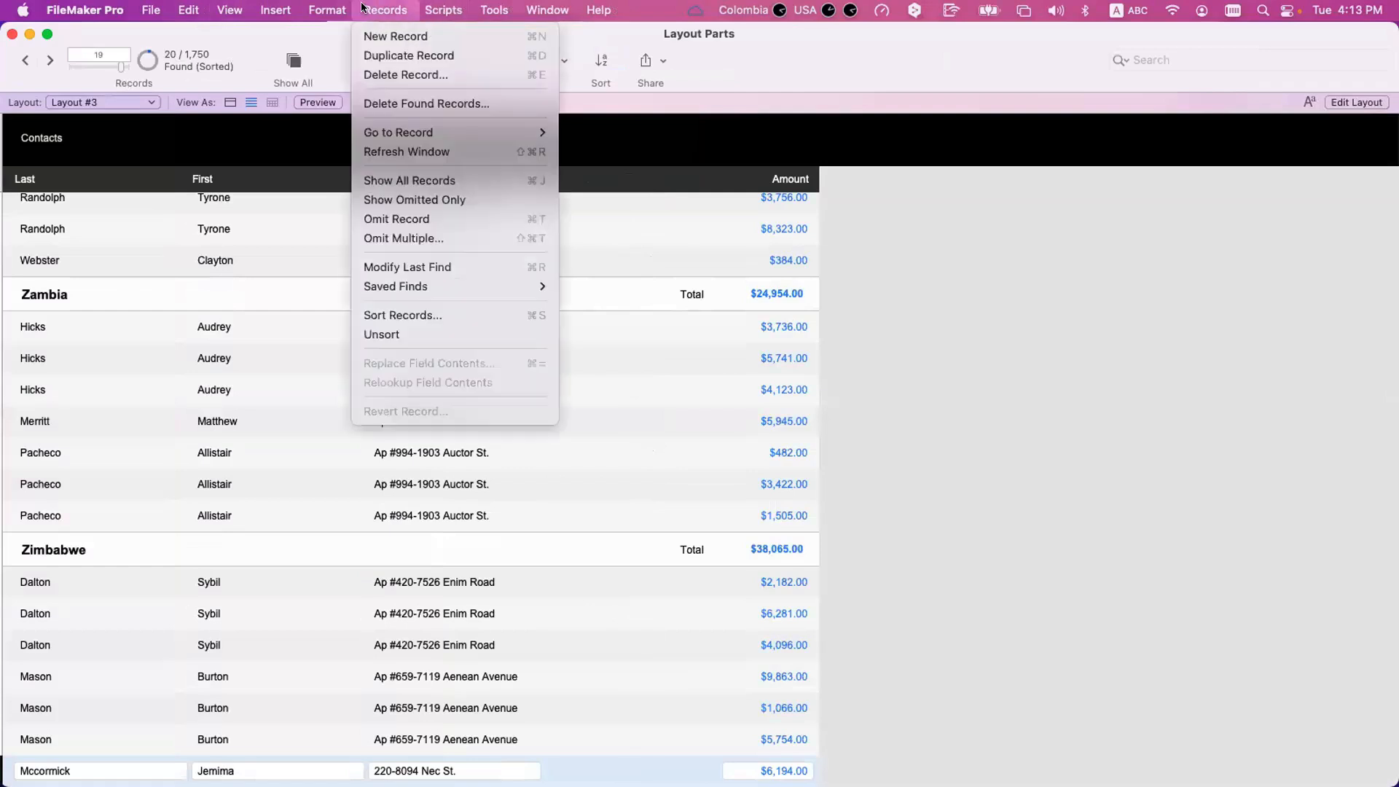
{"action": "left_click", "coordinate": [362, 9]}
{"action": "key", "text": "super+l"}
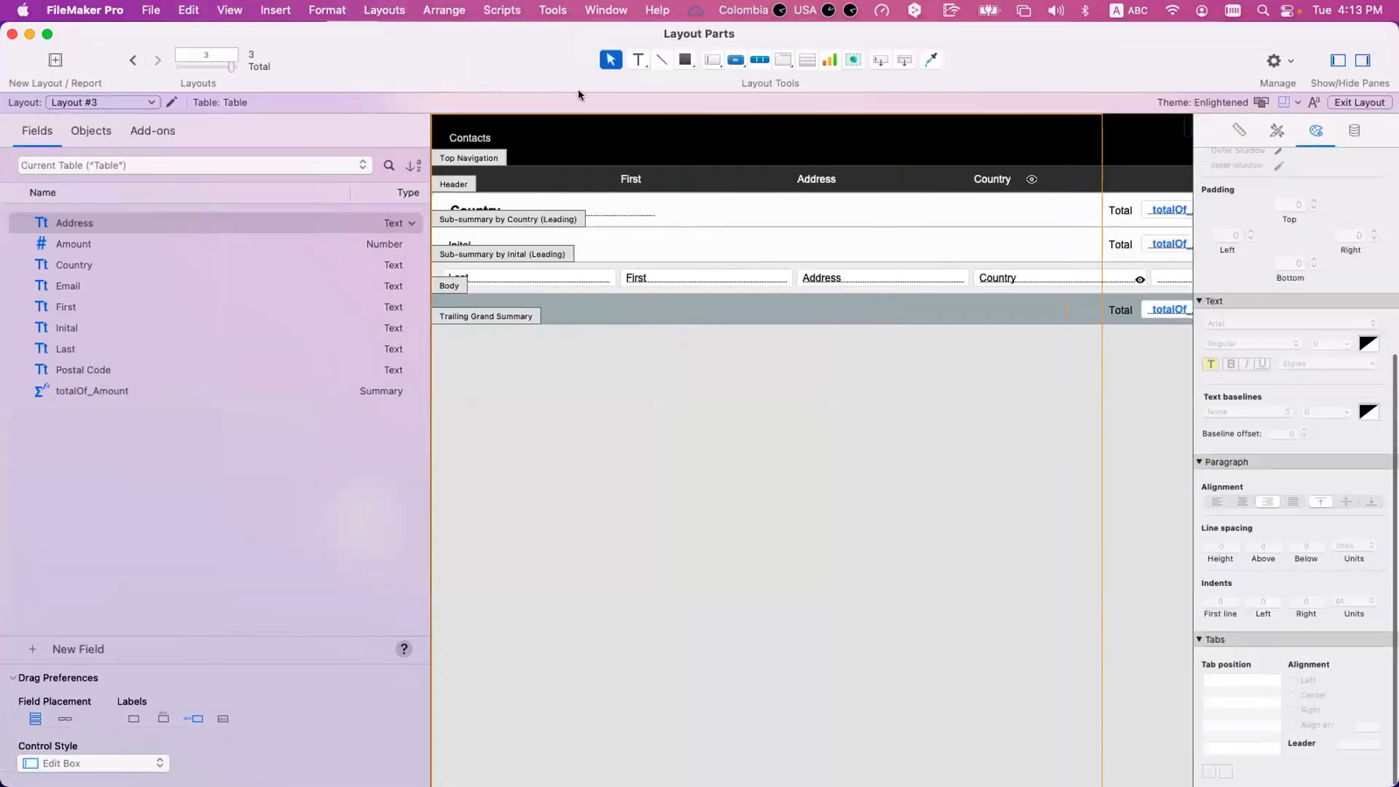
{"action": "left_click", "coordinate": [443, 10]}
{"action": "mouse_move", "coordinate": [384, 10]}
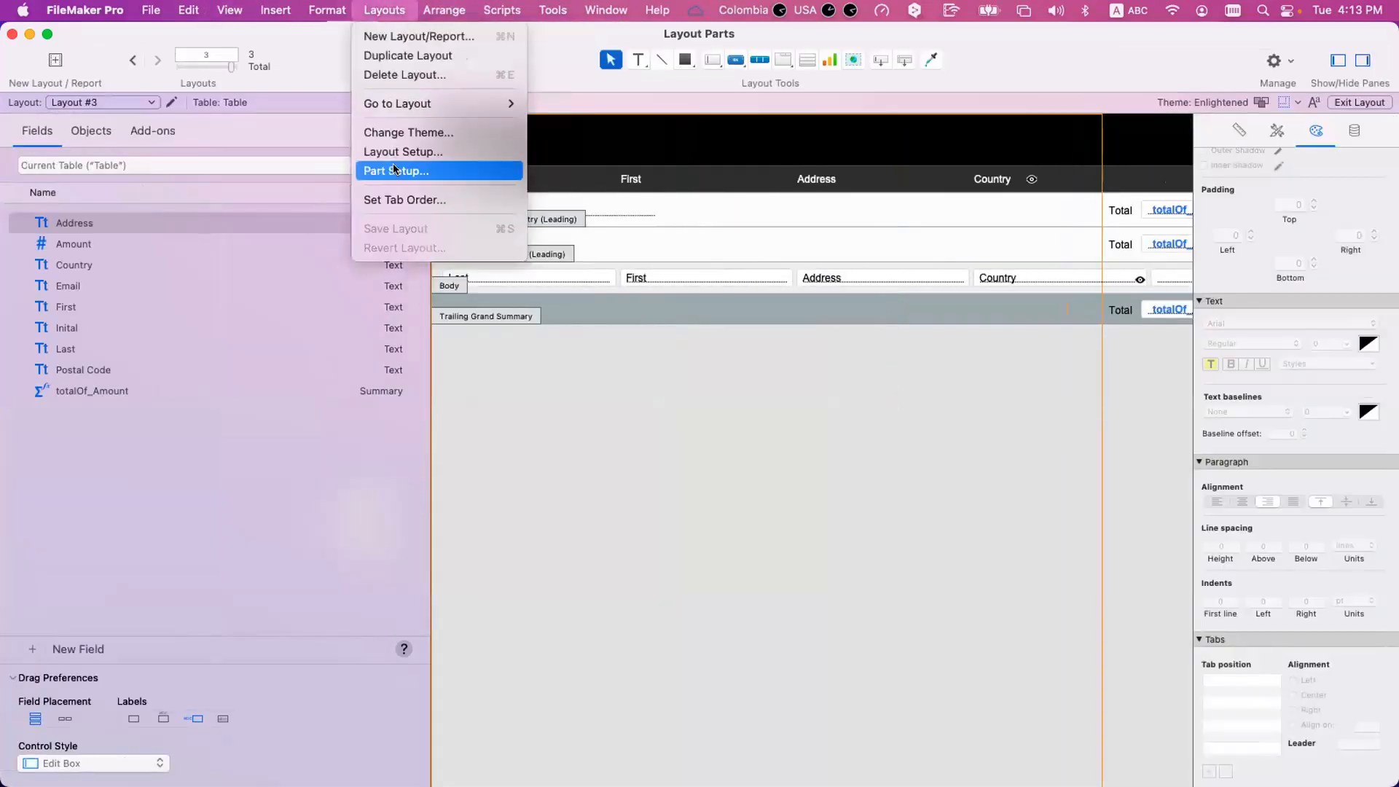
{"action": "left_click", "coordinate": [394, 169]}
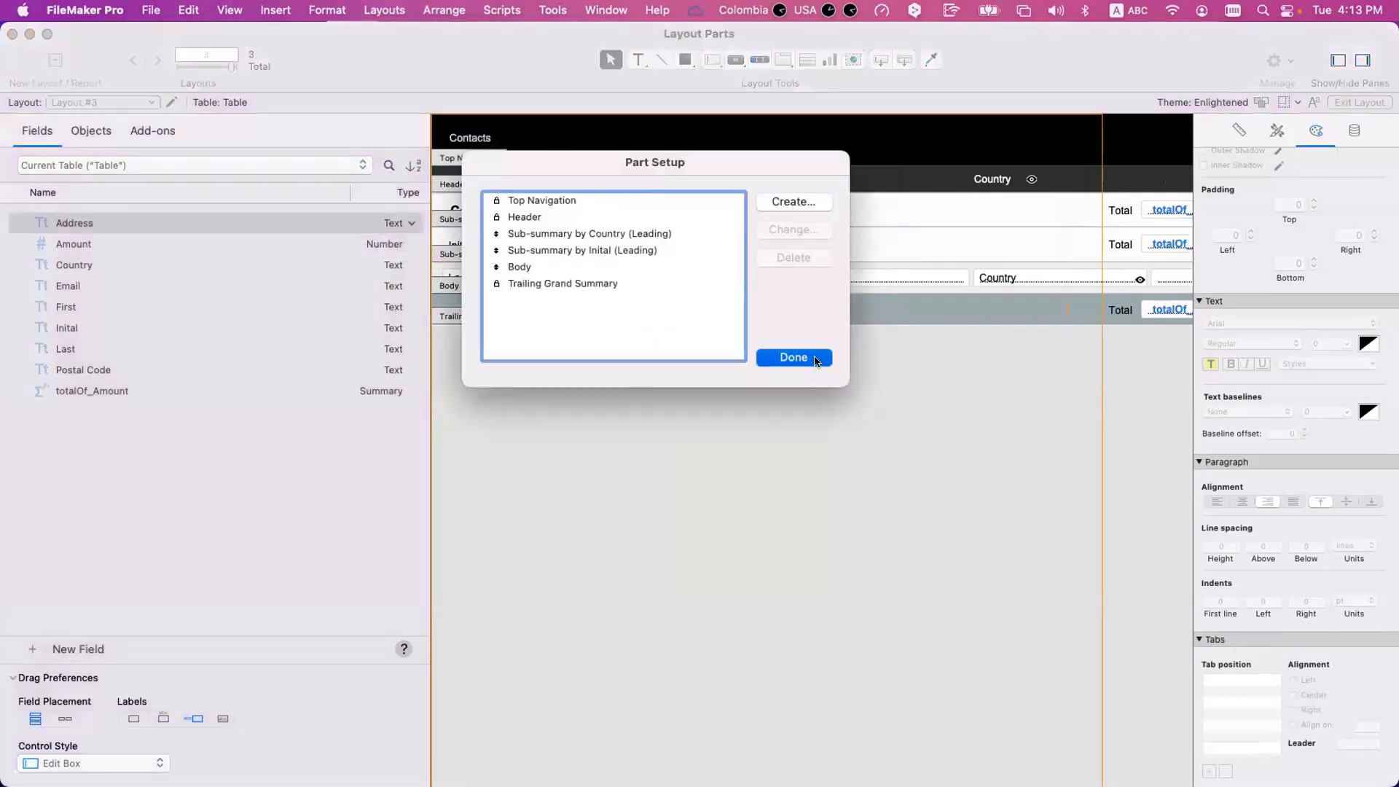
{"action": "left_click", "coordinate": [815, 359]}
Duplicate Layout #3, name the copy Layout #4, and switch to it for editing.
{"action": "key", "text": "shift+super+l"}
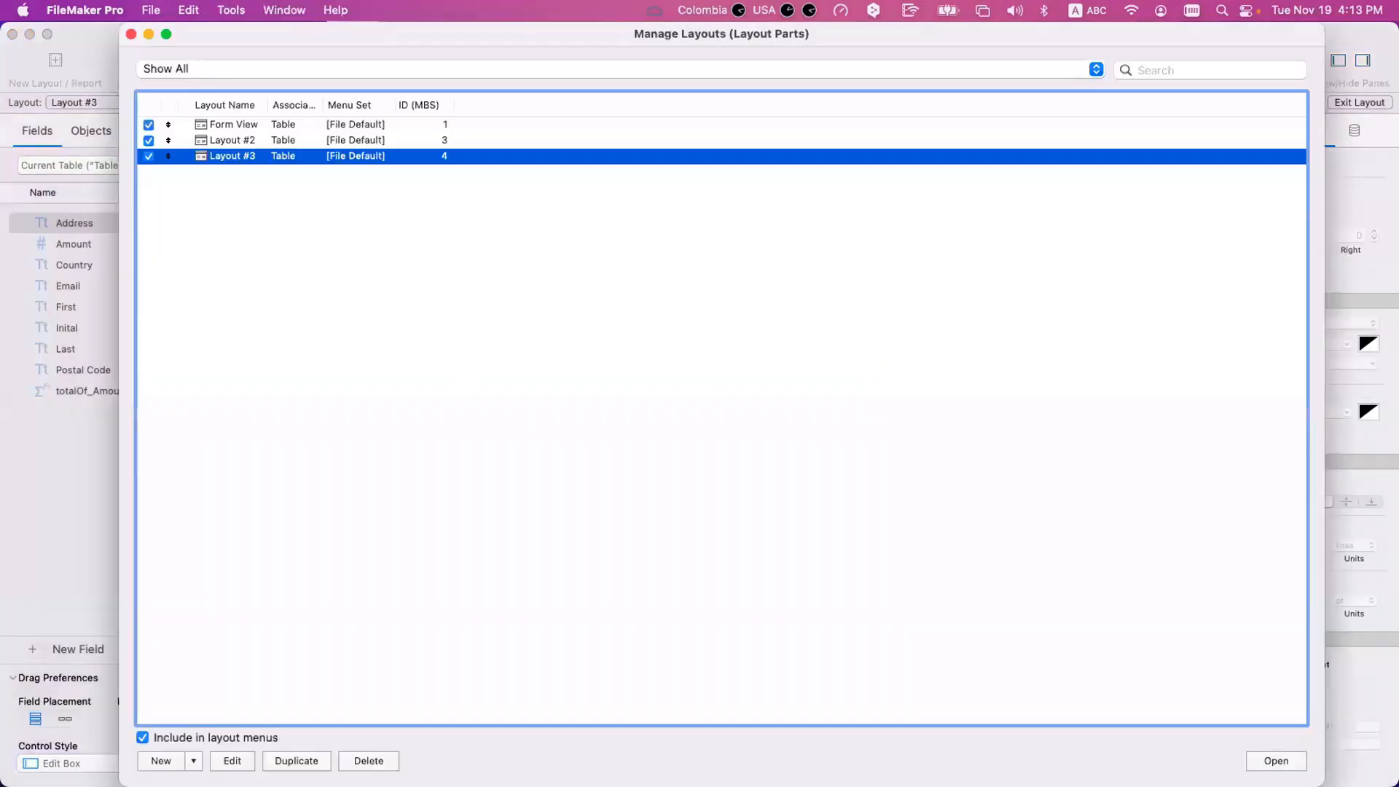
{"action": "left_click", "coordinate": [291, 761]}
{"action": "double_click", "coordinate": [261, 172]}
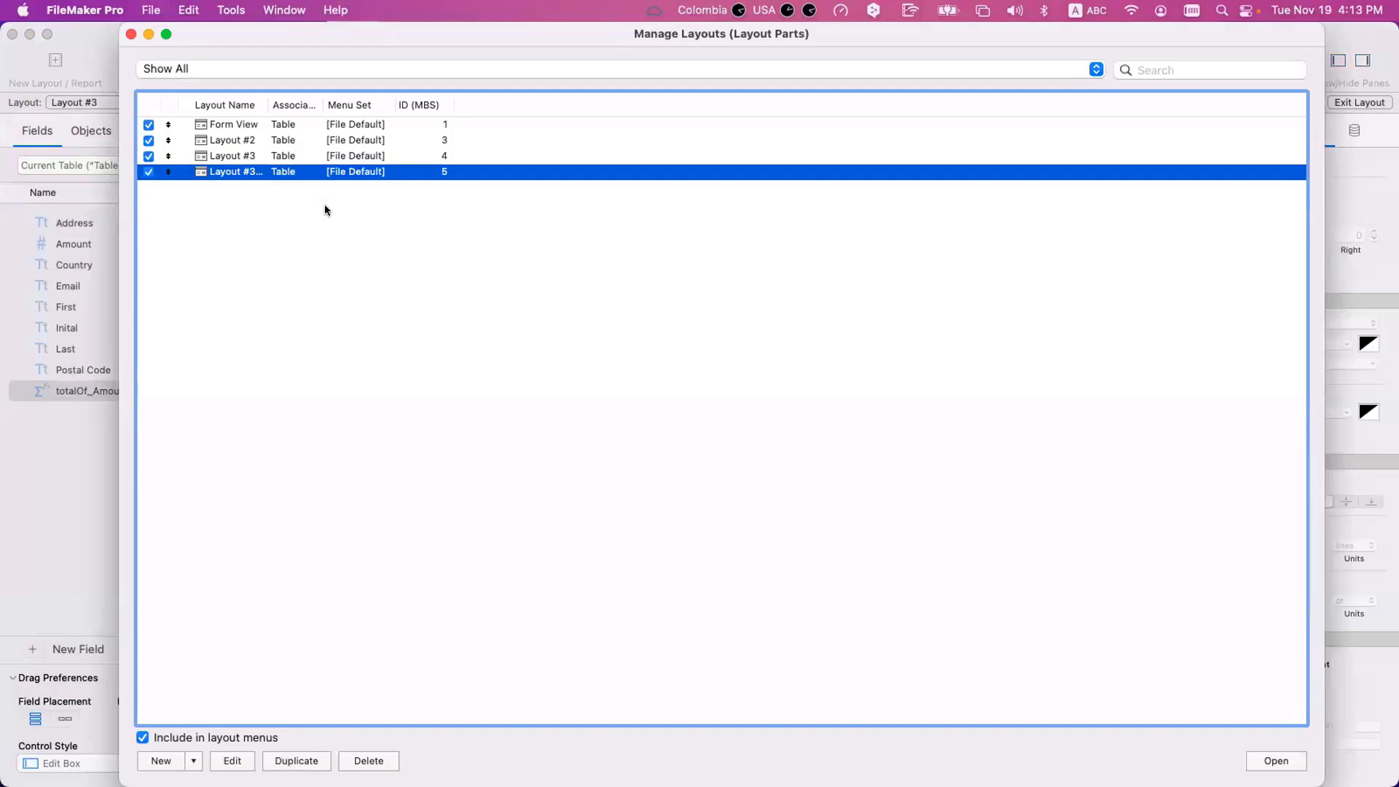
{"action": "left_click_drag", "start_coordinate": [631, 402], "coordinate": [640, 434]}
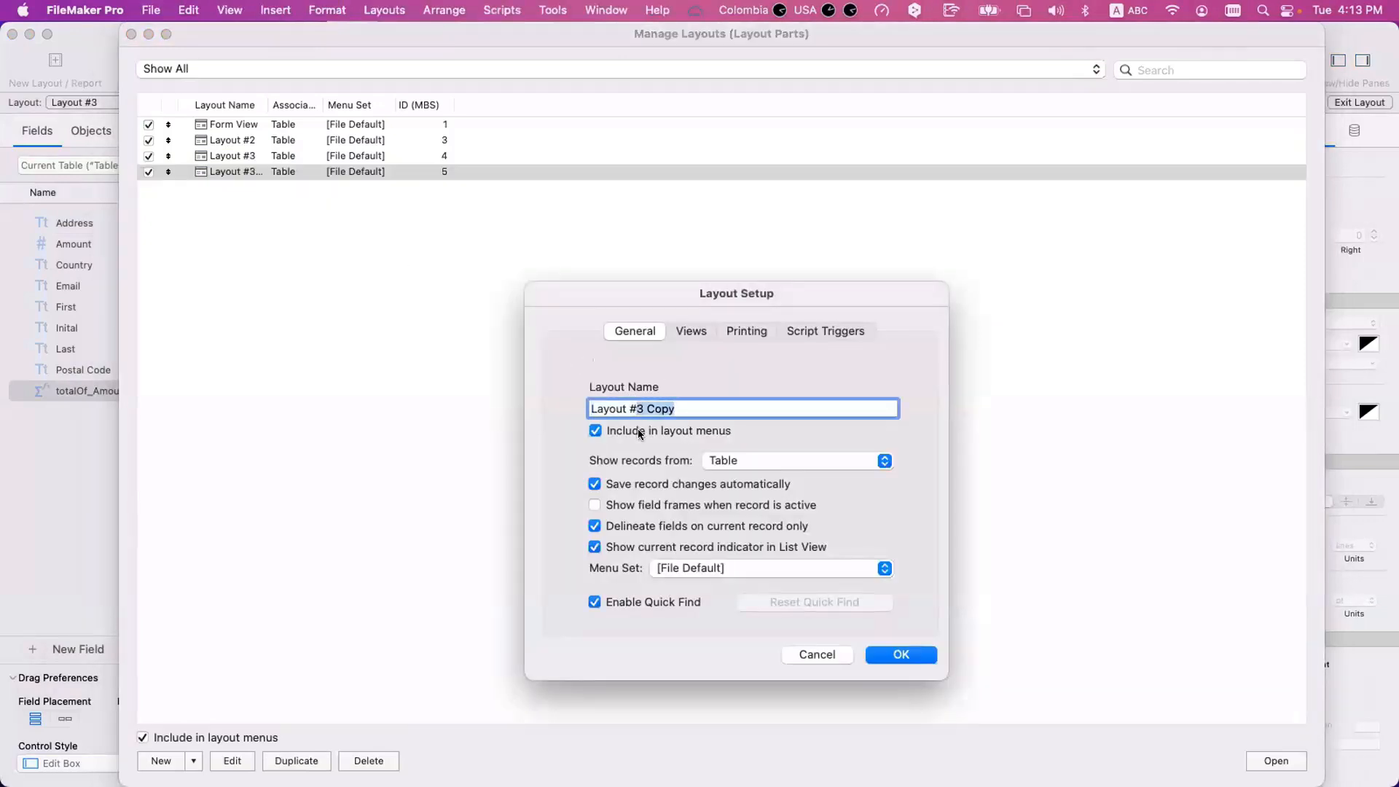
{"action": "type", "text": "4"}
{"action": "key", "text": "Return"}
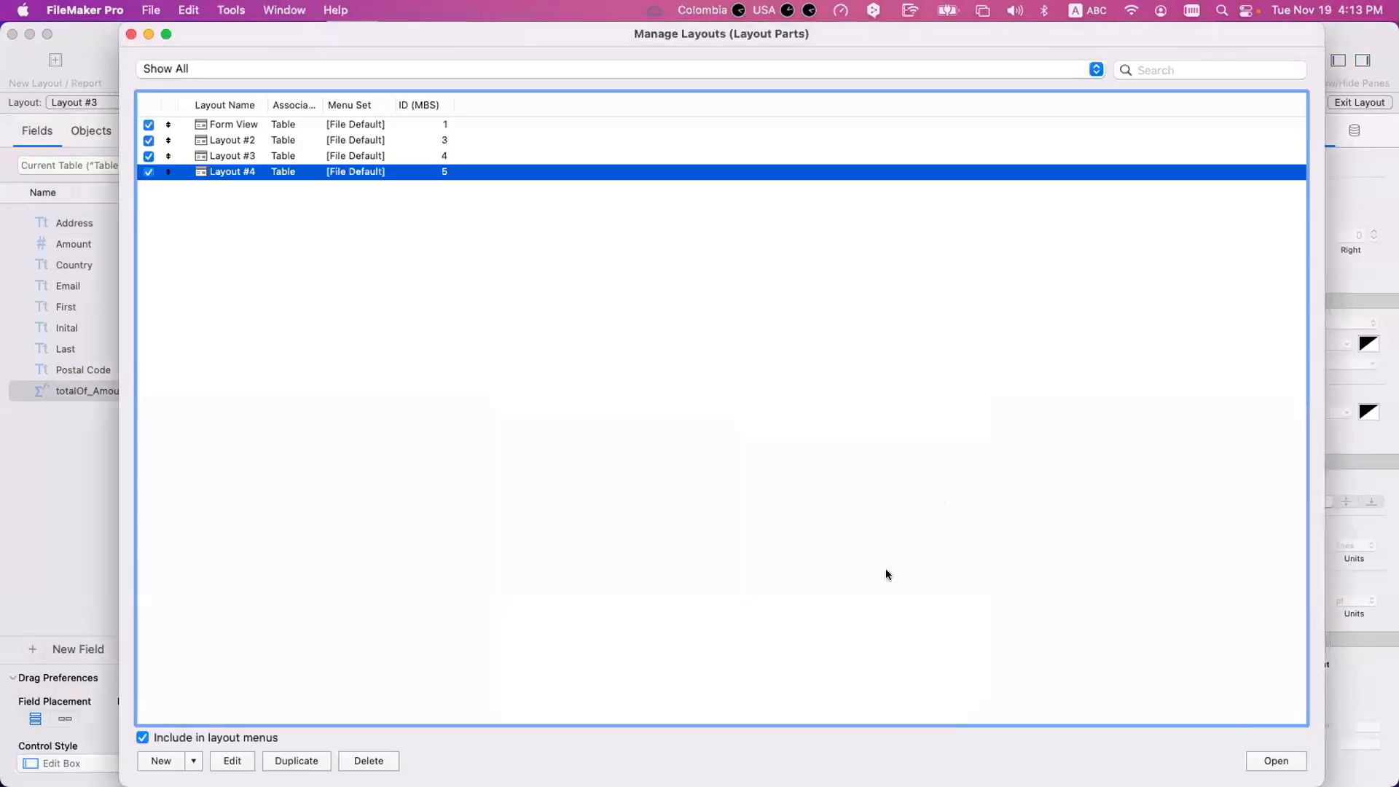
{"action": "key", "text": "super+w"}
{"action": "left_click", "coordinate": [157, 60]}
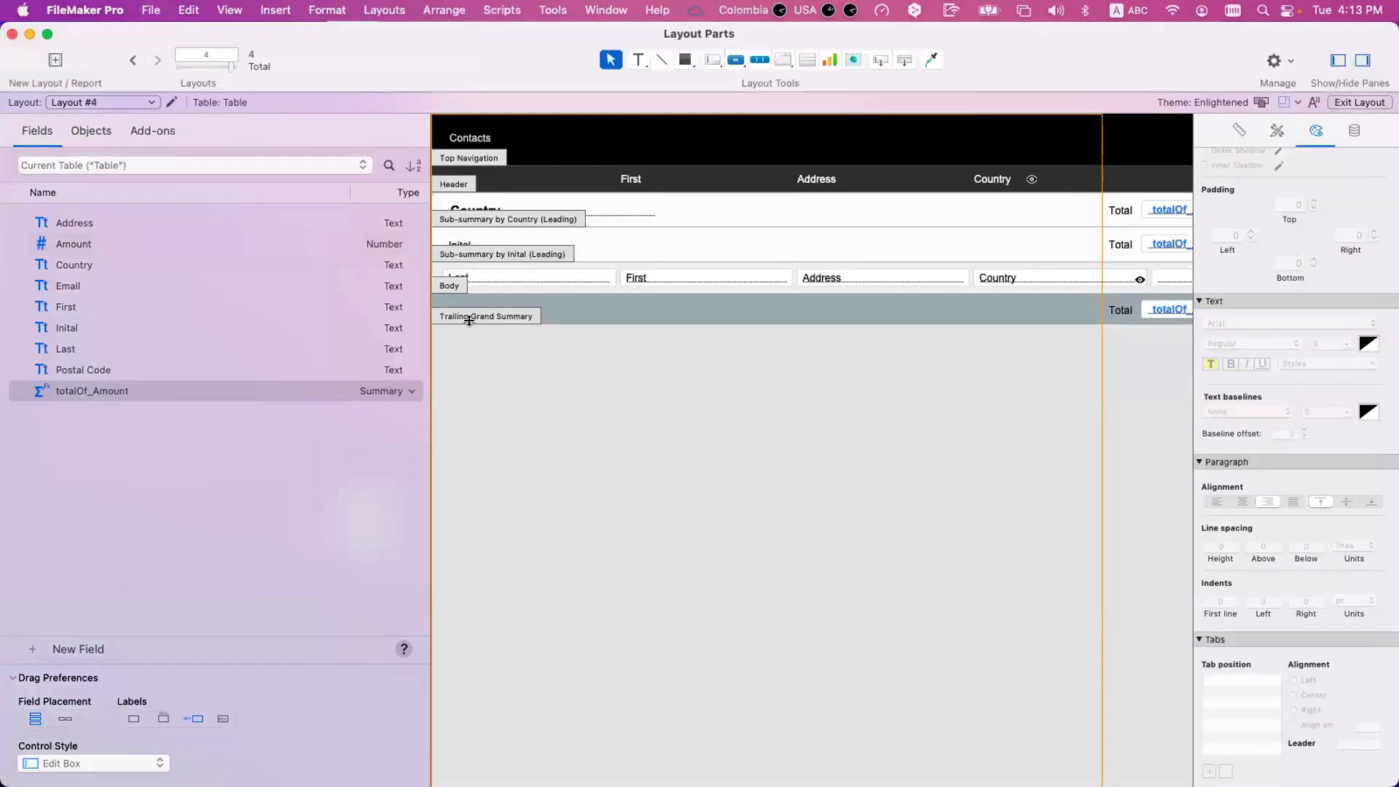
Move the Sub-summary by Country part below the Body in Layout #4, making it a trailing sub-summary.
{"action": "left_click", "coordinate": [370, 9]}
{"action": "left_click", "coordinate": [372, 170]}
{"action": "left_click", "coordinate": [594, 234]}
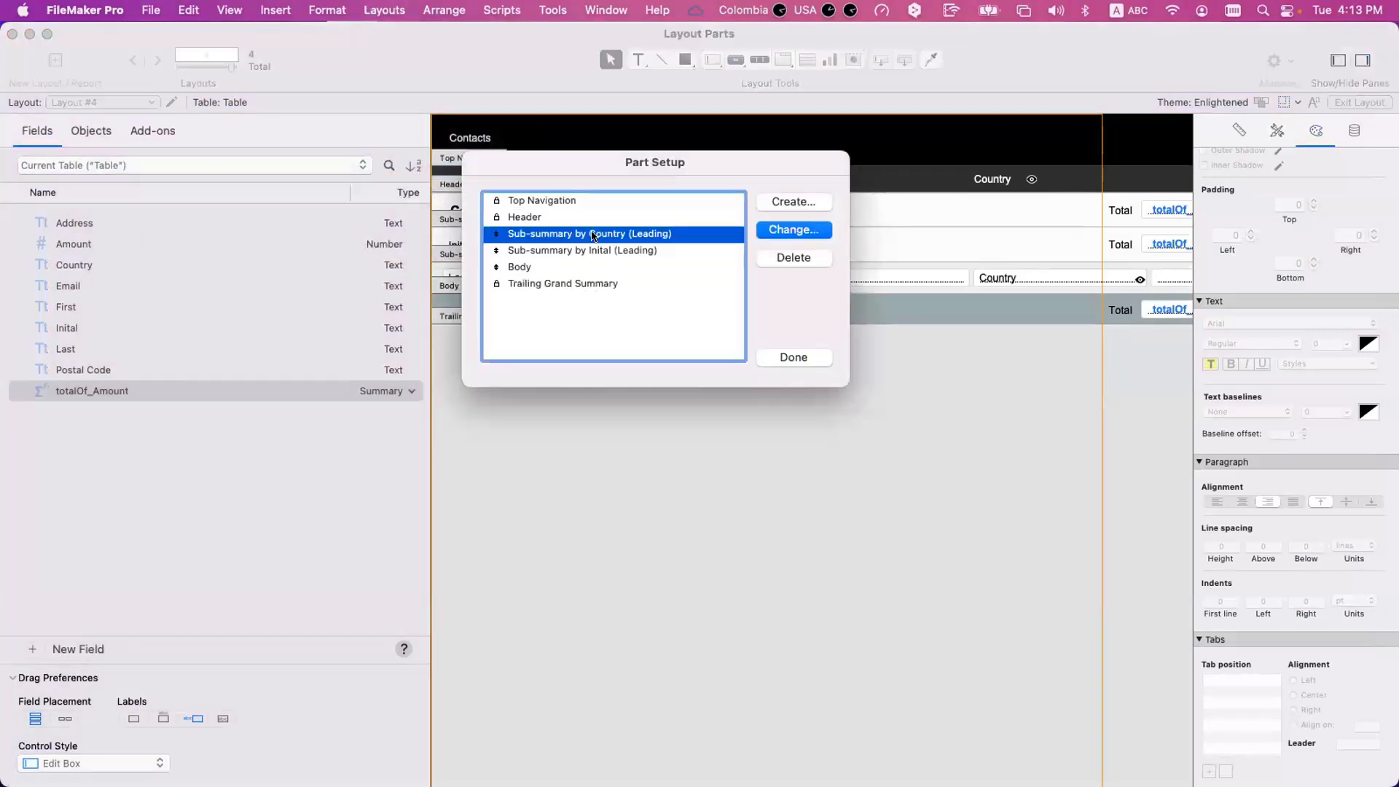
{"action": "left_click_drag", "start_coordinate": [595, 235], "coordinate": [631, 281]}
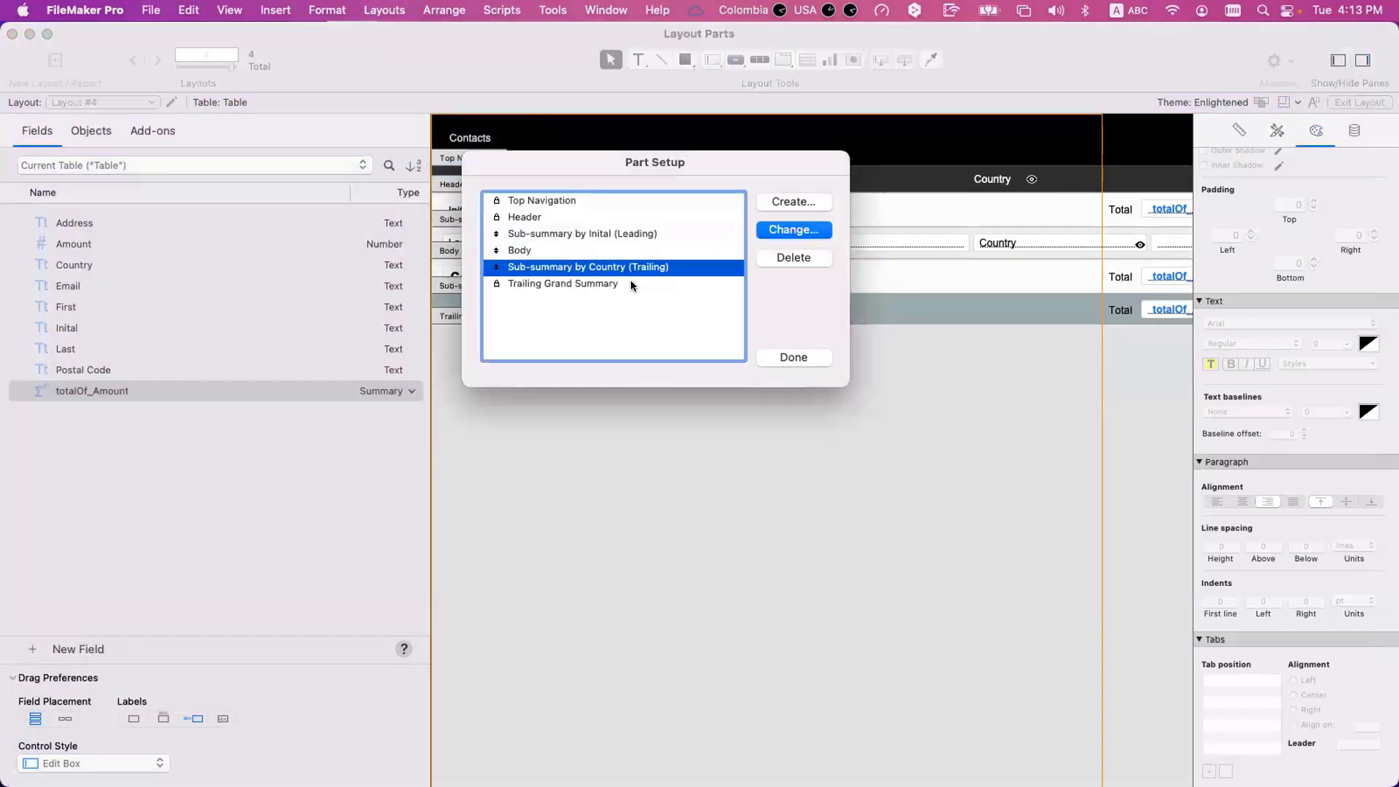
Delete the Sub-summary by Inital (Leading) part and select the trailing Country sub-summary.
{"action": "left_click", "coordinate": [642, 233]}
{"action": "left_click", "coordinate": [791, 258]}
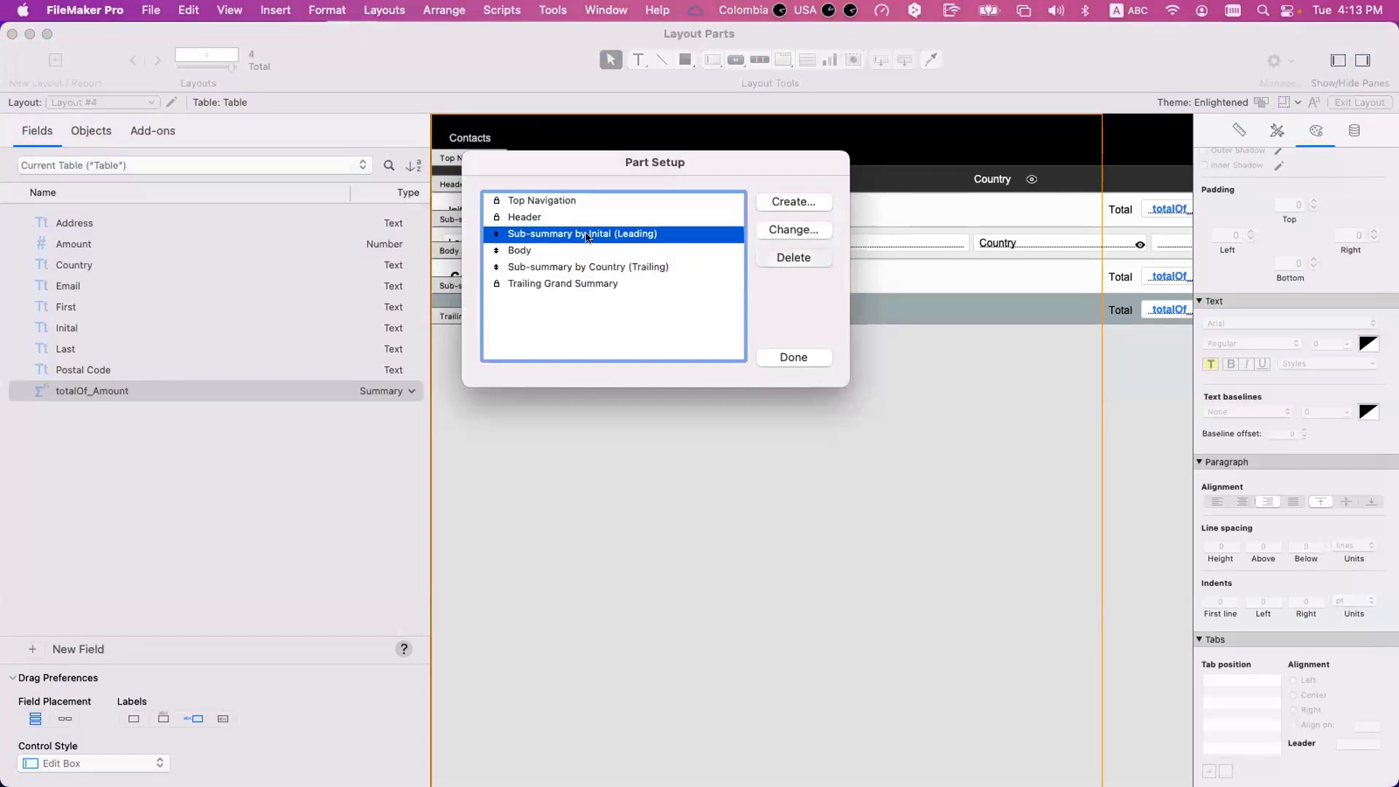
{"action": "left_click", "coordinate": [581, 351]}
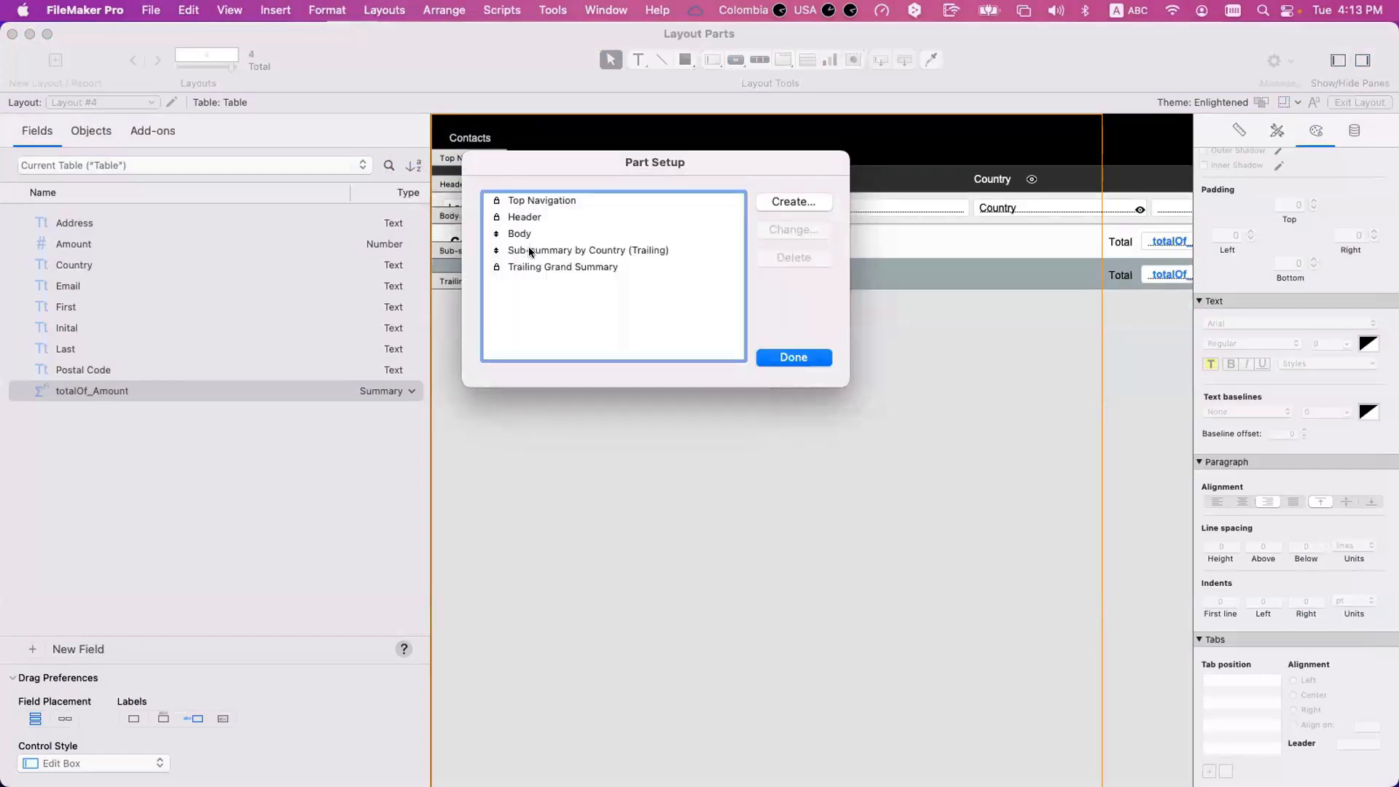
{"action": "left_click", "coordinate": [532, 254]}
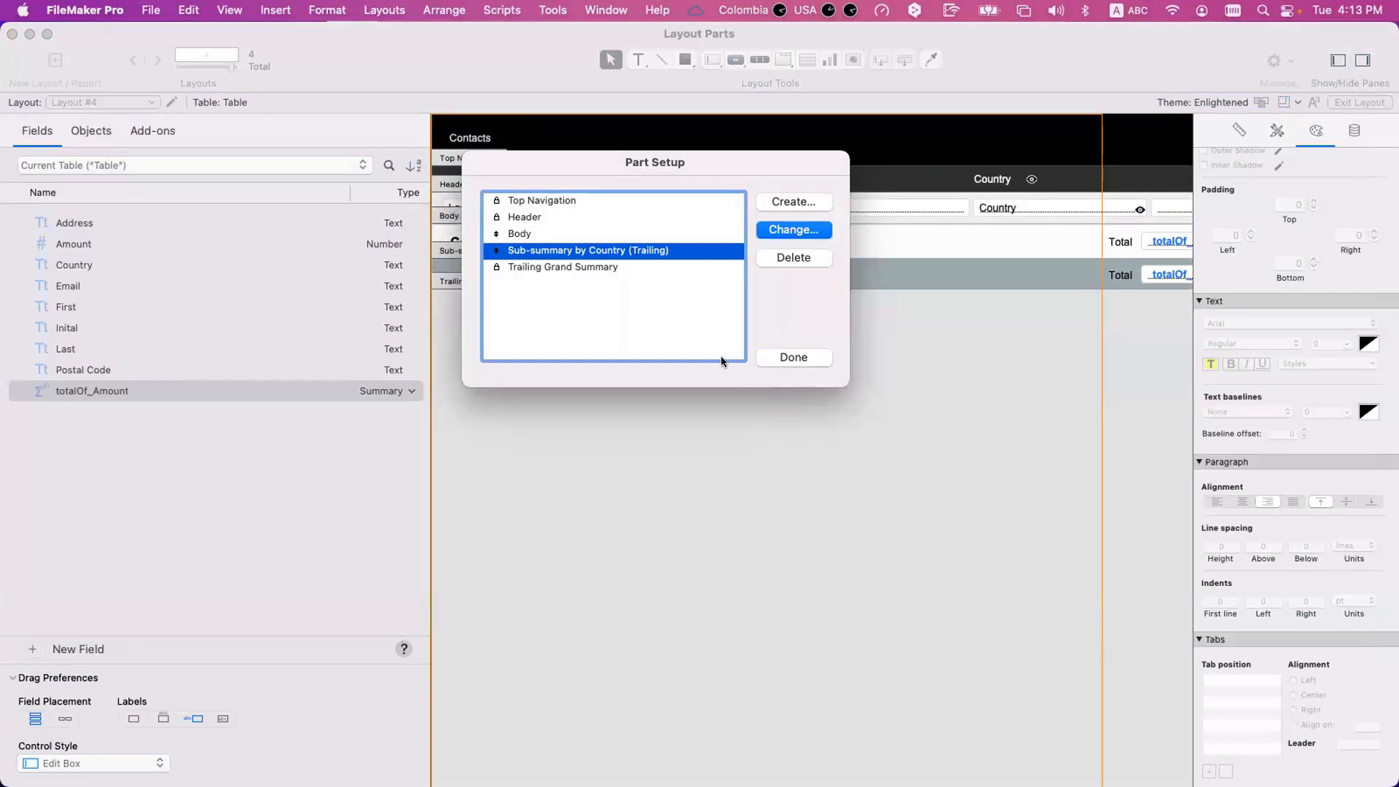
Delete the Country field from the trailing Country sub-summary of Layout #4 and check the records in Browse mode.
{"action": "left_click", "coordinate": [776, 358]}
{"action": "left_click", "coordinate": [480, 245]}
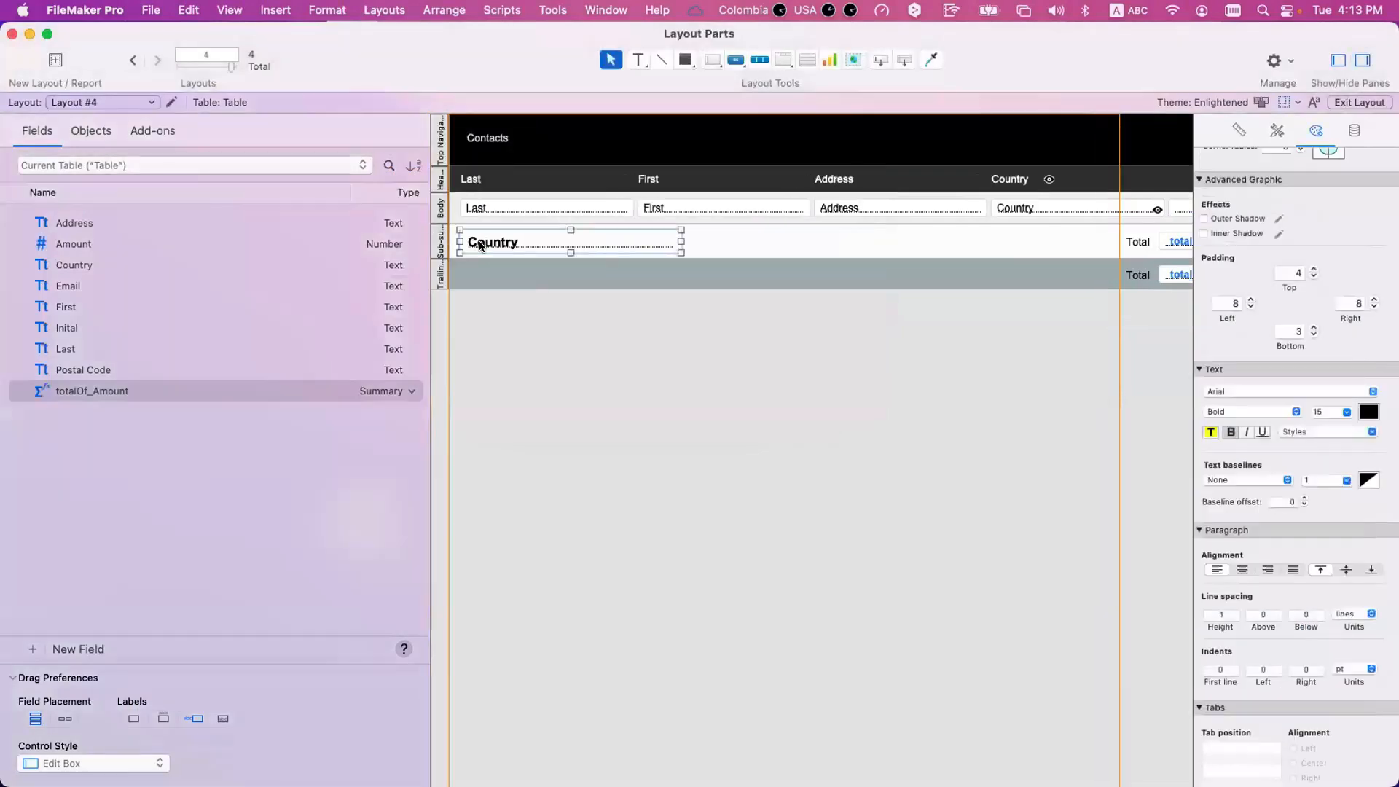
{"action": "key", "text": "BackSpace"}
{"action": "scroll", "coordinate": [656, 294], "scroll_direction": "right", "scroll_amount": 3}
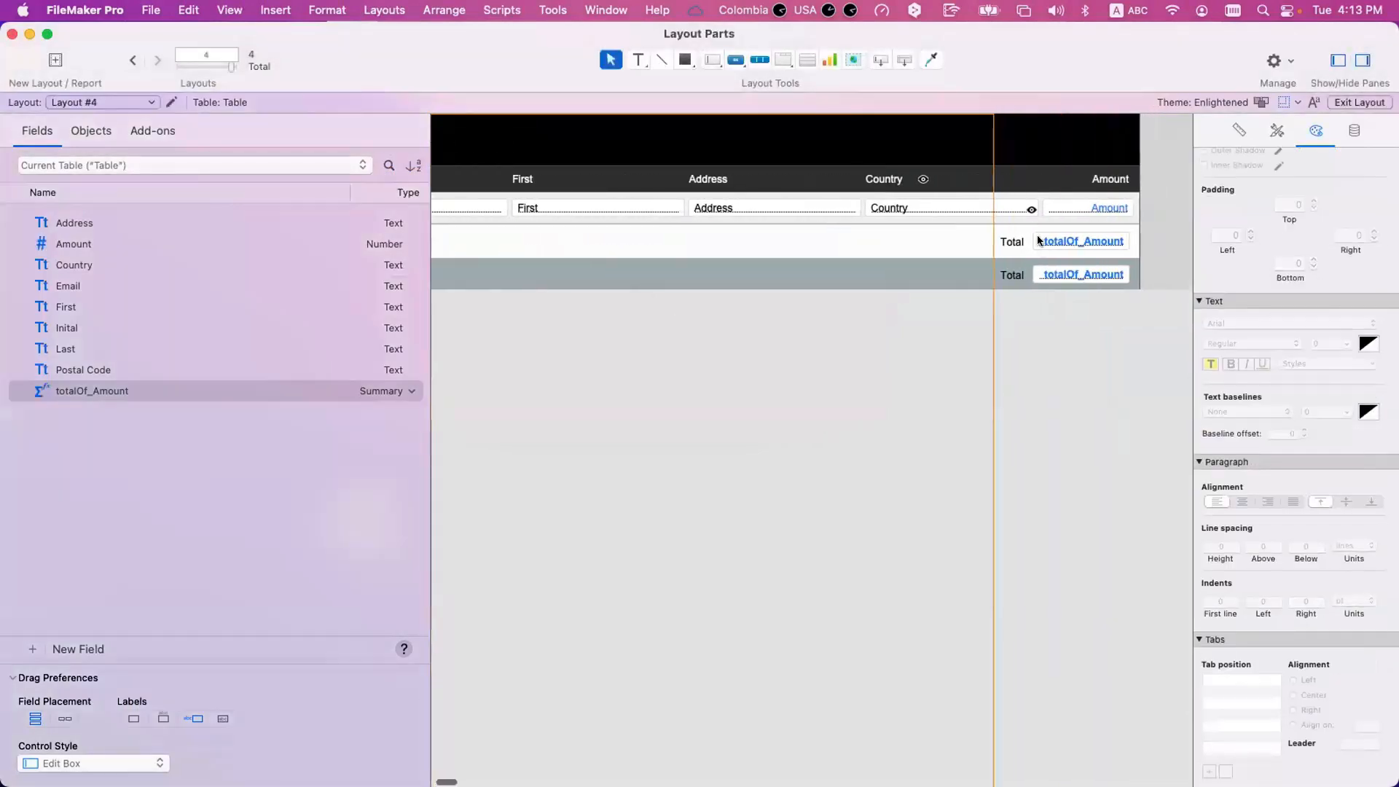
{"action": "scroll", "coordinate": [943, 245], "scroll_direction": "left", "scroll_amount": 3}
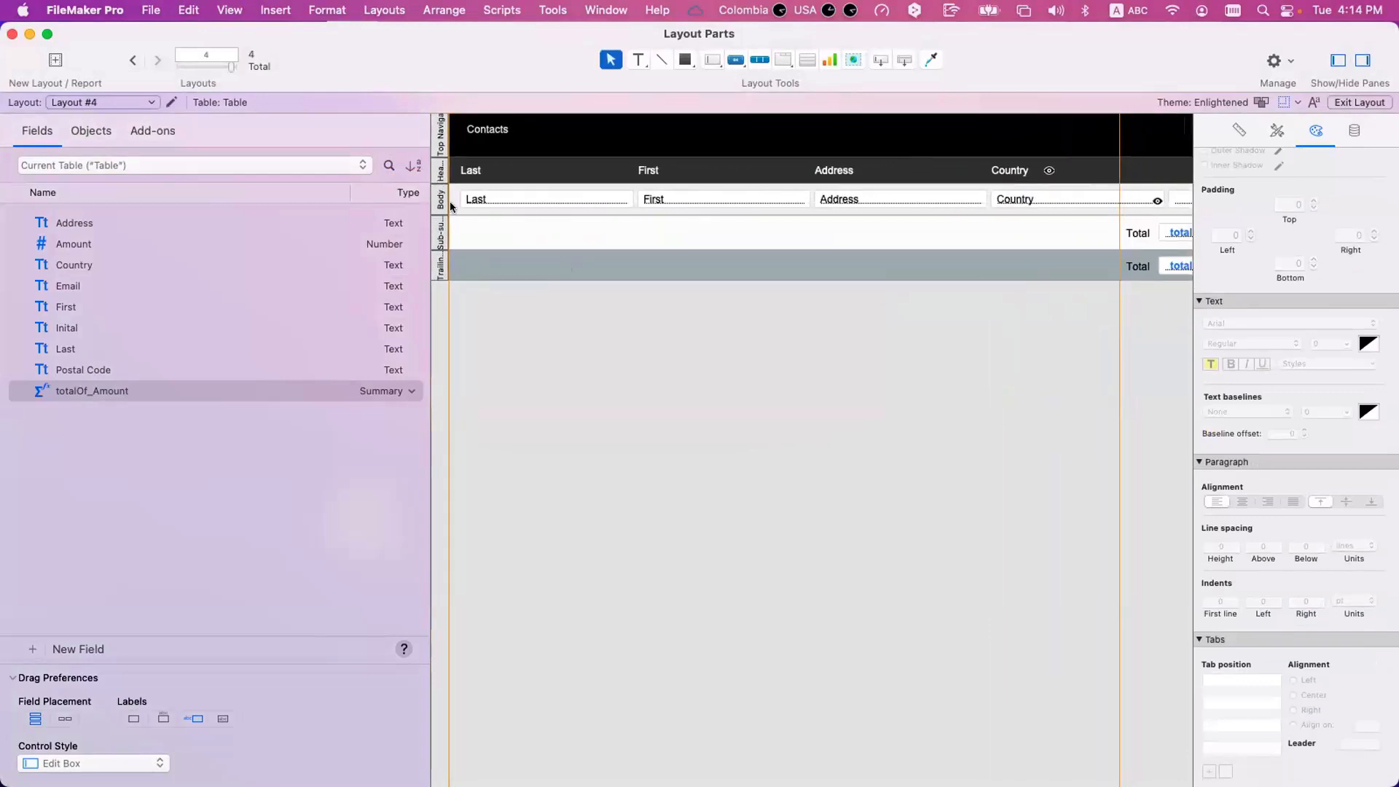
{"action": "key", "text": "super+b"}
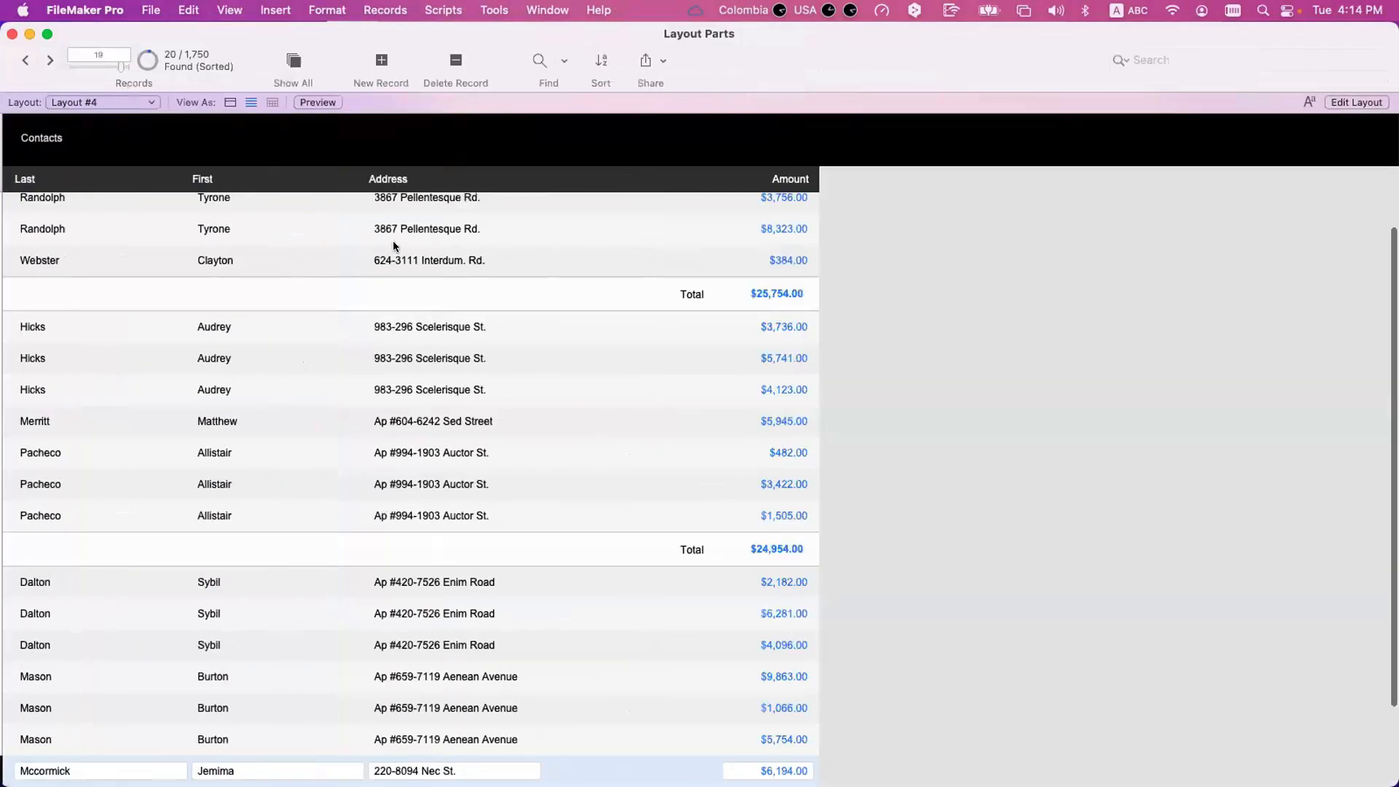
{"action": "scroll", "coordinate": [487, 261], "scroll_direction": "up", "scroll_amount": 3}
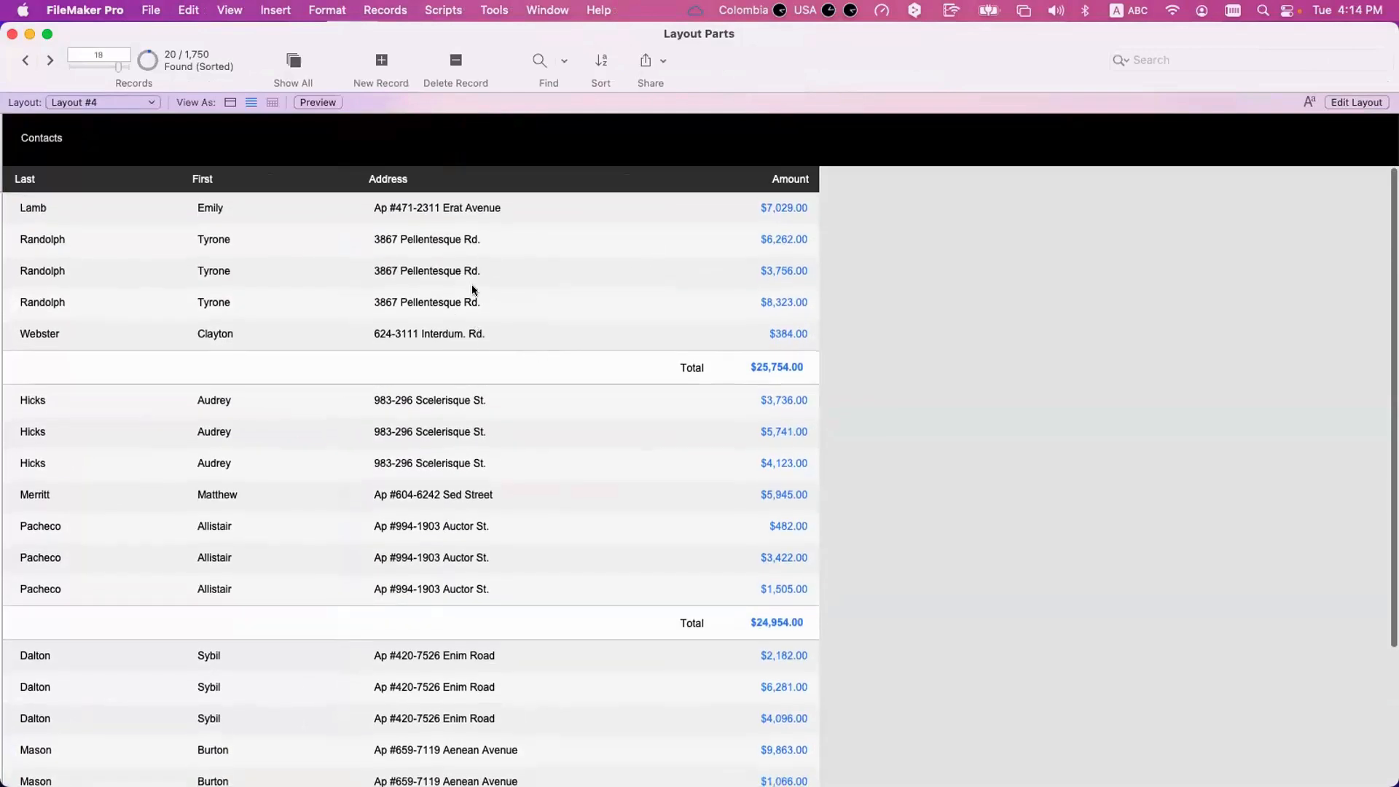
Clear the "Hide object when" condition from the Country field in the Body and its header label, and view the records.
{"action": "key", "text": "super+l"}
{"action": "left_click", "coordinate": [1053, 206]}
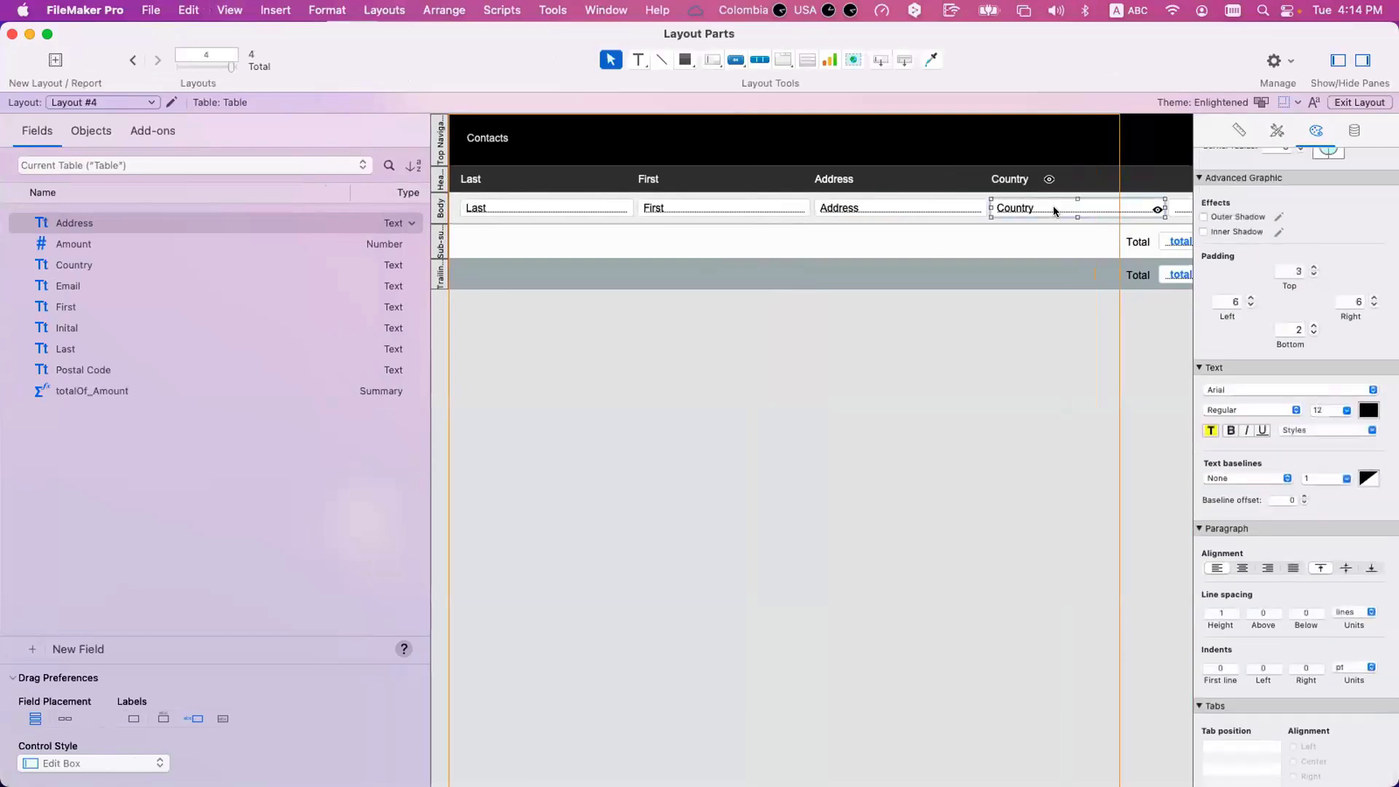
{"action": "left_click", "coordinate": [1353, 132]}
{"action": "left_click", "coordinate": [1308, 422]}
{"action": "left_click", "coordinate": [1048, 180]}
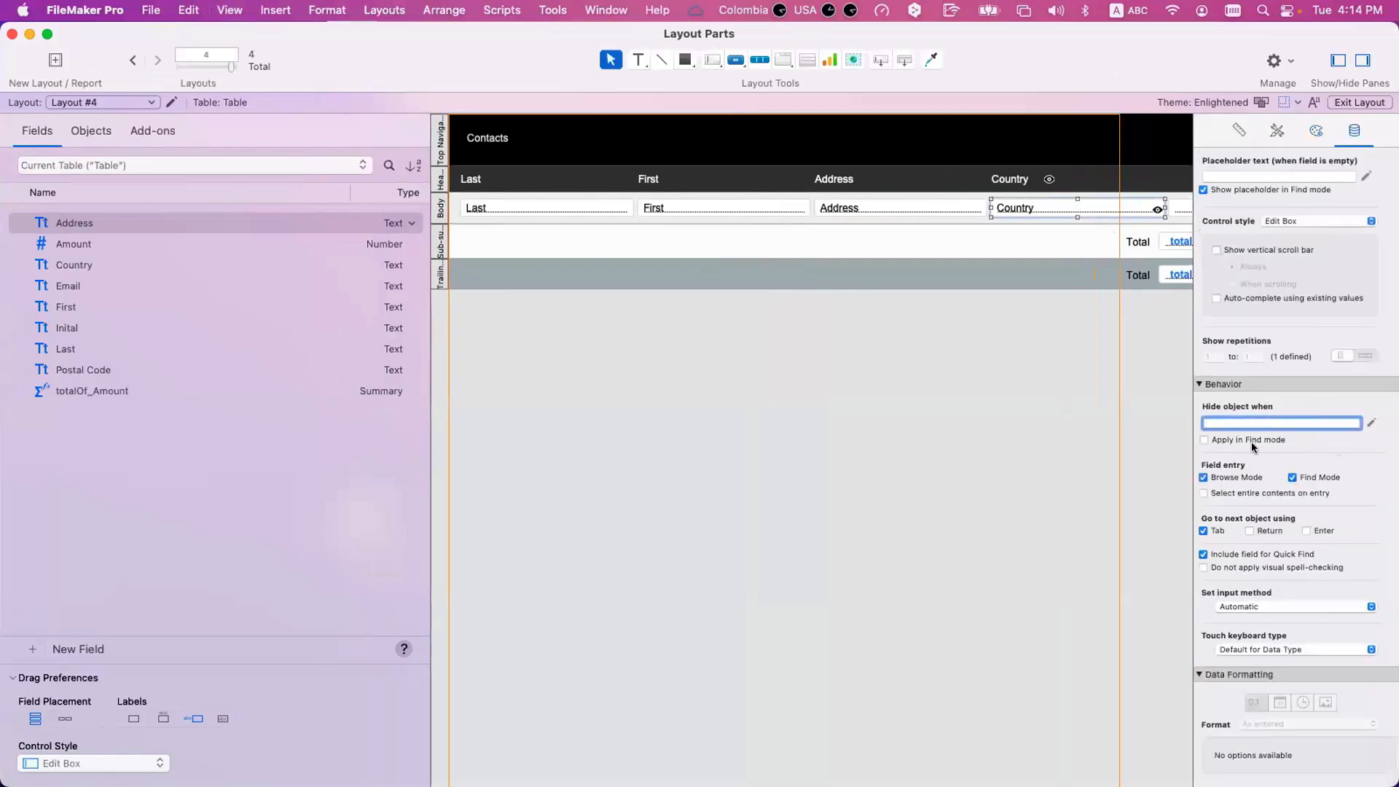
{"action": "left_click", "coordinate": [1269, 424]}
{"action": "key", "text": "super+a"}
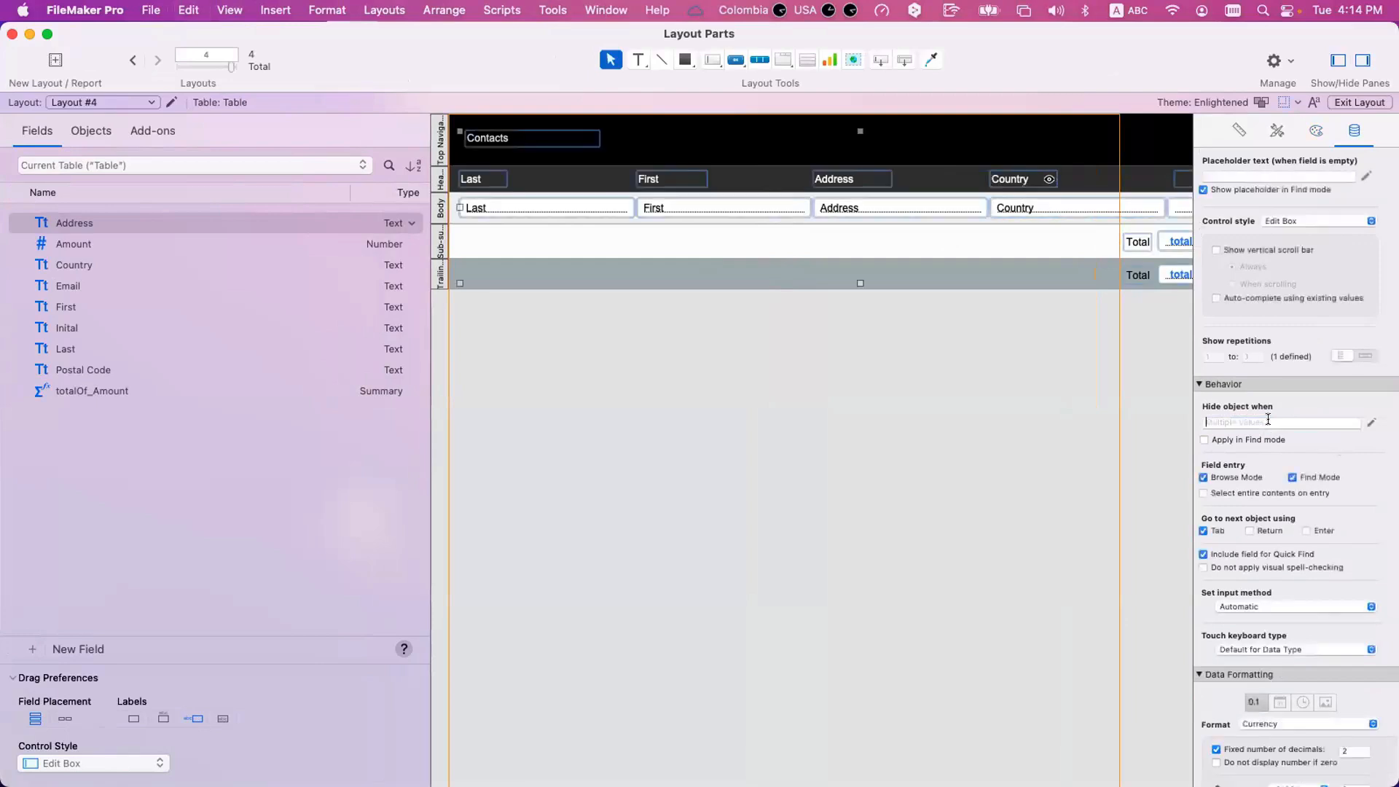
{"action": "left_click", "coordinate": [1033, 280]}
{"action": "left_click", "coordinate": [1017, 180]}
{"action": "key", "text": "super+a"}
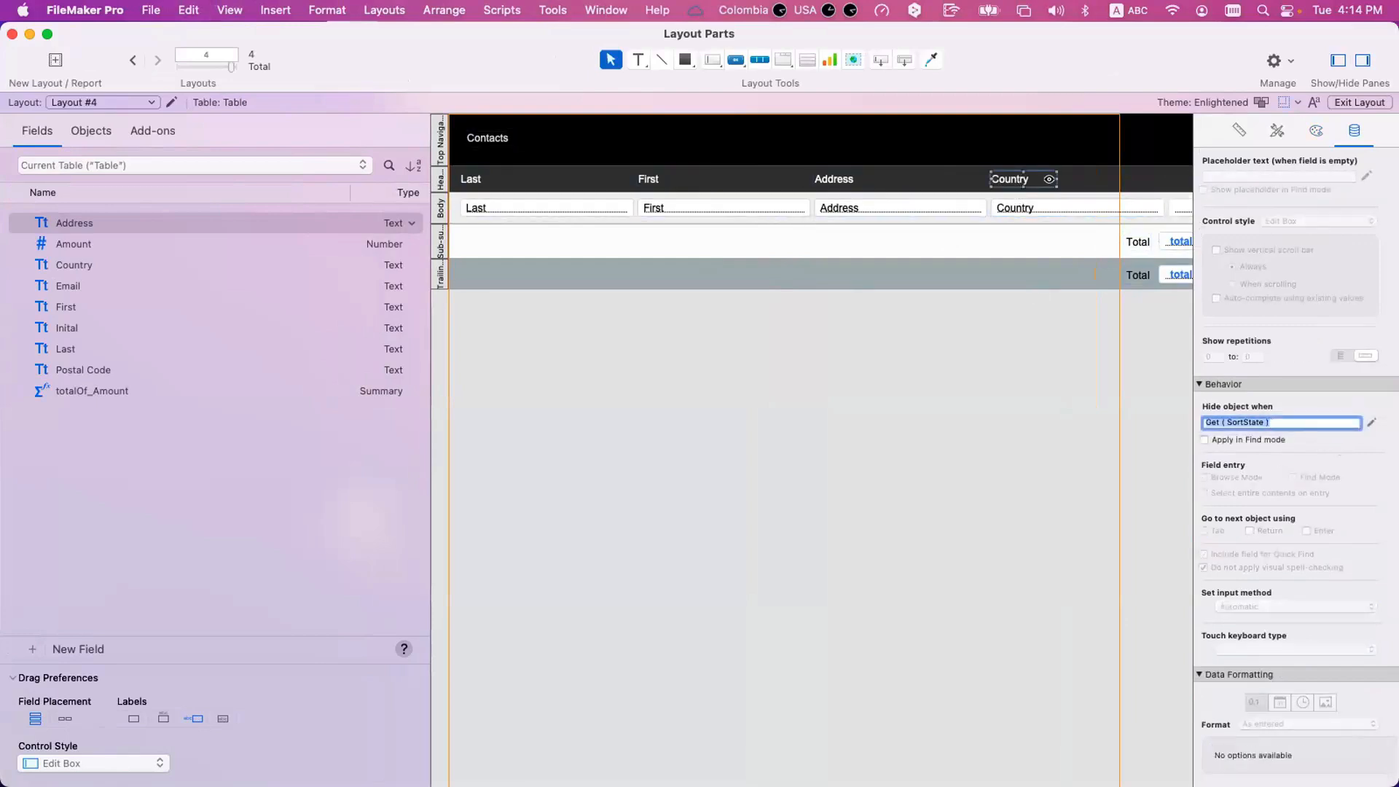
{"action": "key", "text": "BackSpace"}
{"action": "key", "text": "super+b"}
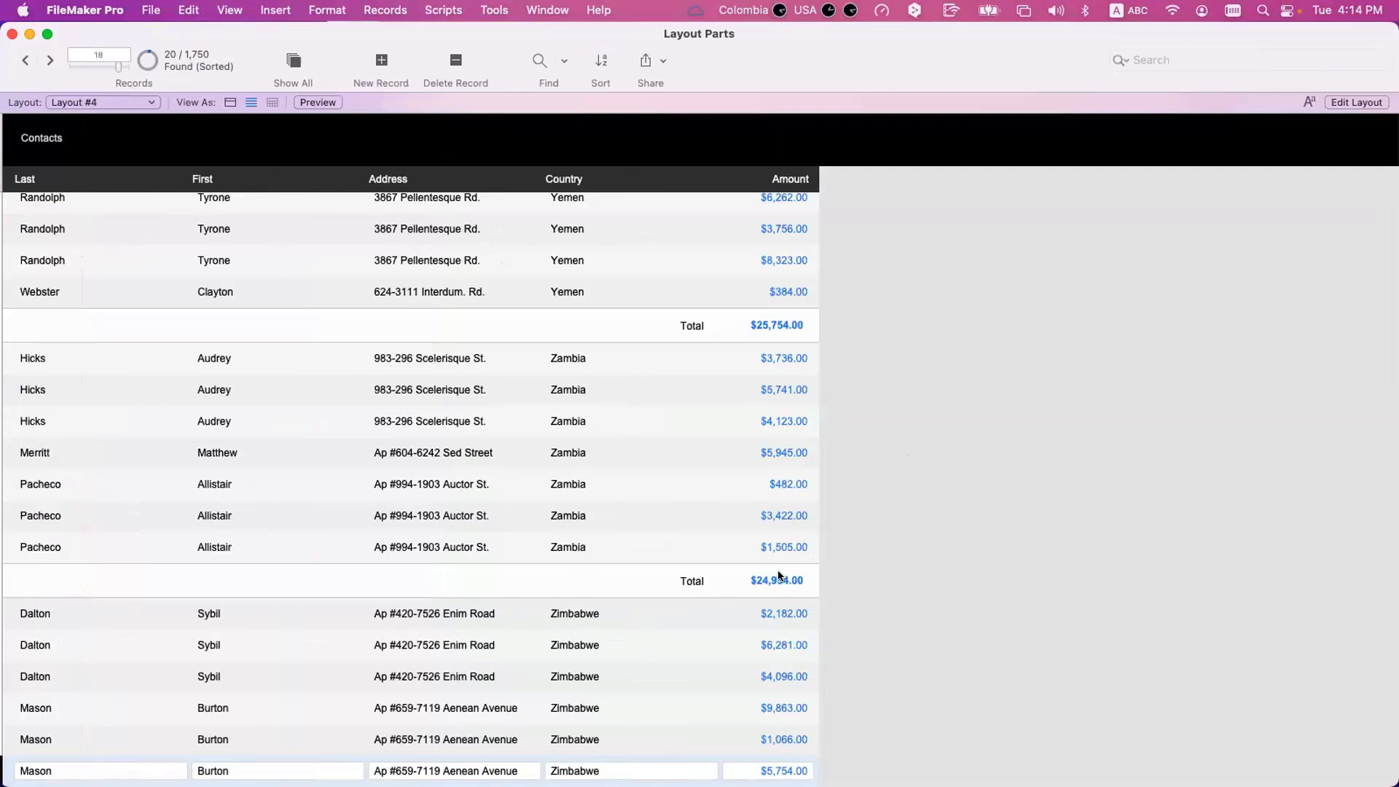
Page forward and back through the Layout #4 print preview to examine how records split across pages.
{"action": "key", "text": "super+u"}
{"action": "left_click", "coordinate": [49, 61]}
{"action": "left_click", "coordinate": [48, 64]}
{"action": "left_click", "coordinate": [49, 64]}
{"action": "left_click", "coordinate": [48, 64]}
{"action": "left_click", "coordinate": [48, 64]}
{"action": "left_click", "coordinate": [48, 64]}
{"action": "left_click", "coordinate": [48, 64]}
{"action": "left_click", "coordinate": [48, 64]}
{"action": "left_click", "coordinate": [48, 64]}
{"action": "left_click", "coordinate": [22, 60]}
{"action": "left_click", "coordinate": [23, 60]}
{"action": "left_click", "coordinate": [22, 60]}
{"action": "left_click", "coordinate": [23, 60]}
{"action": "left_click", "coordinate": [22, 60]}
{"action": "left_click", "coordinate": [23, 60]}
{"action": "left_click", "coordinate": [22, 60]}
{"action": "left_click", "coordinate": [22, 59]}
{"action": "left_click", "coordinate": [23, 59]}
{"action": "left_click", "coordinate": [23, 59]}
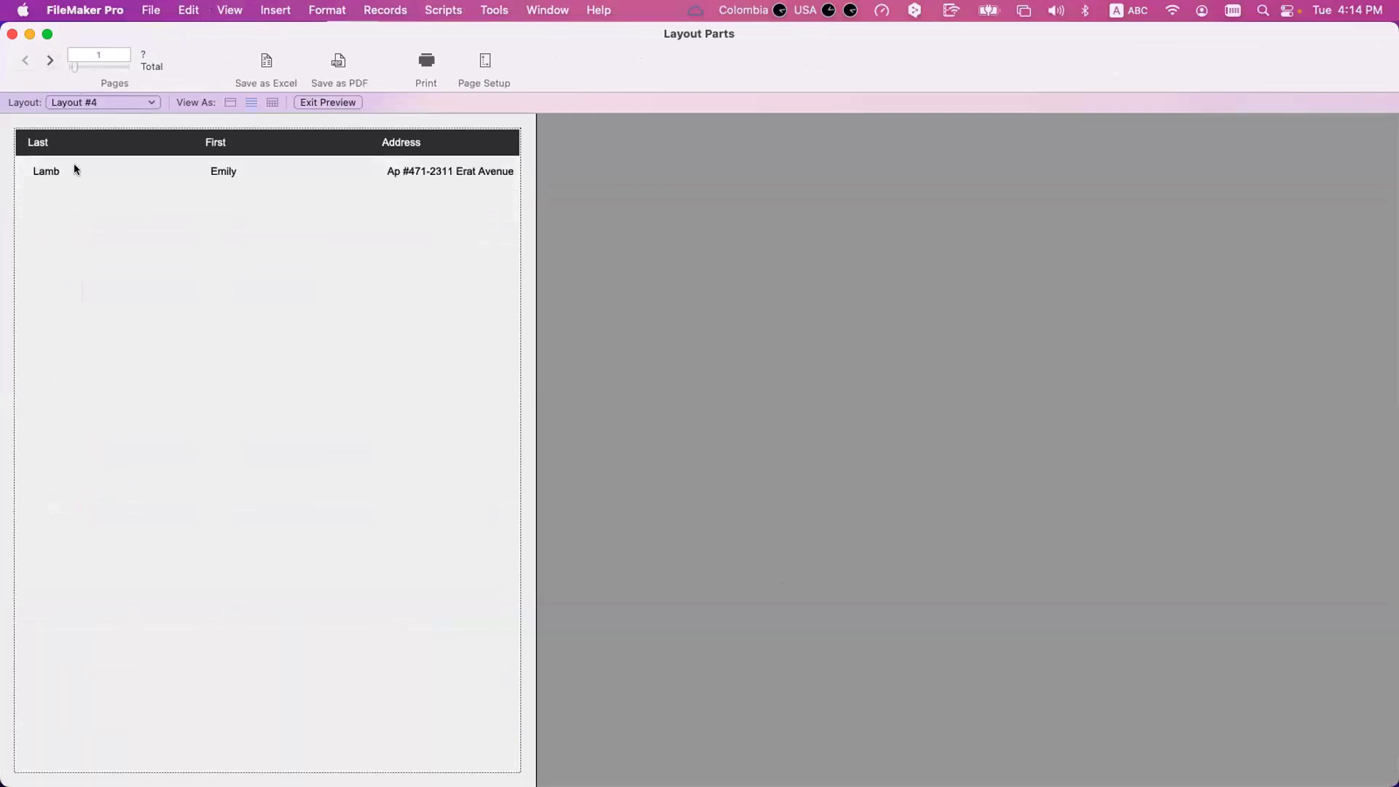
{"action": "key", "text": "super+k"}
{"action": "left_click", "coordinate": [174, 273]}
Replace the Body part's page break after every occurrence with a page break before each occurrence, and preview the pages.
{"action": "key", "text": "super+l"}
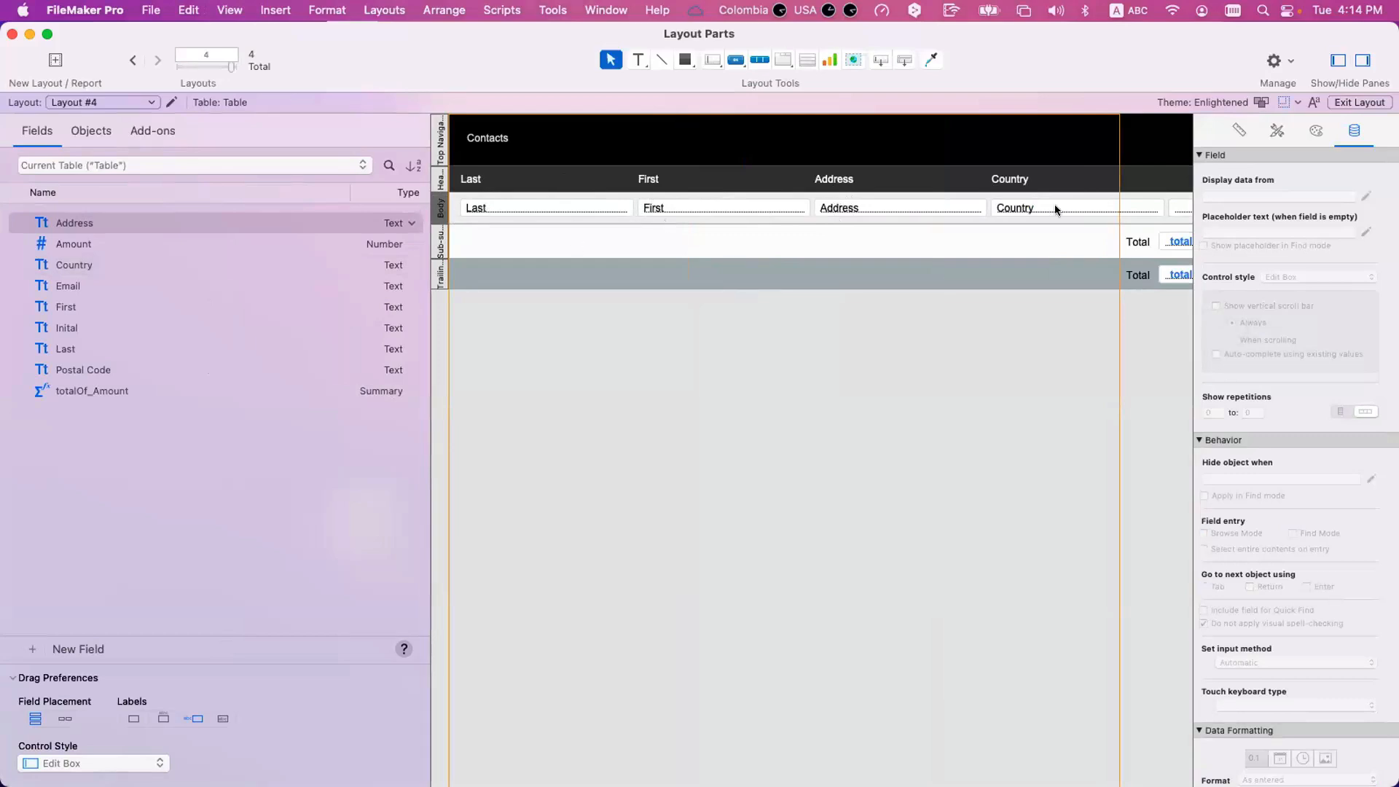
{"action": "scroll", "coordinate": [1055, 210], "scroll_direction": "right", "scroll_amount": 2}
{"action": "scroll", "coordinate": [985, 229], "scroll_direction": "left", "scroll_amount": 2}
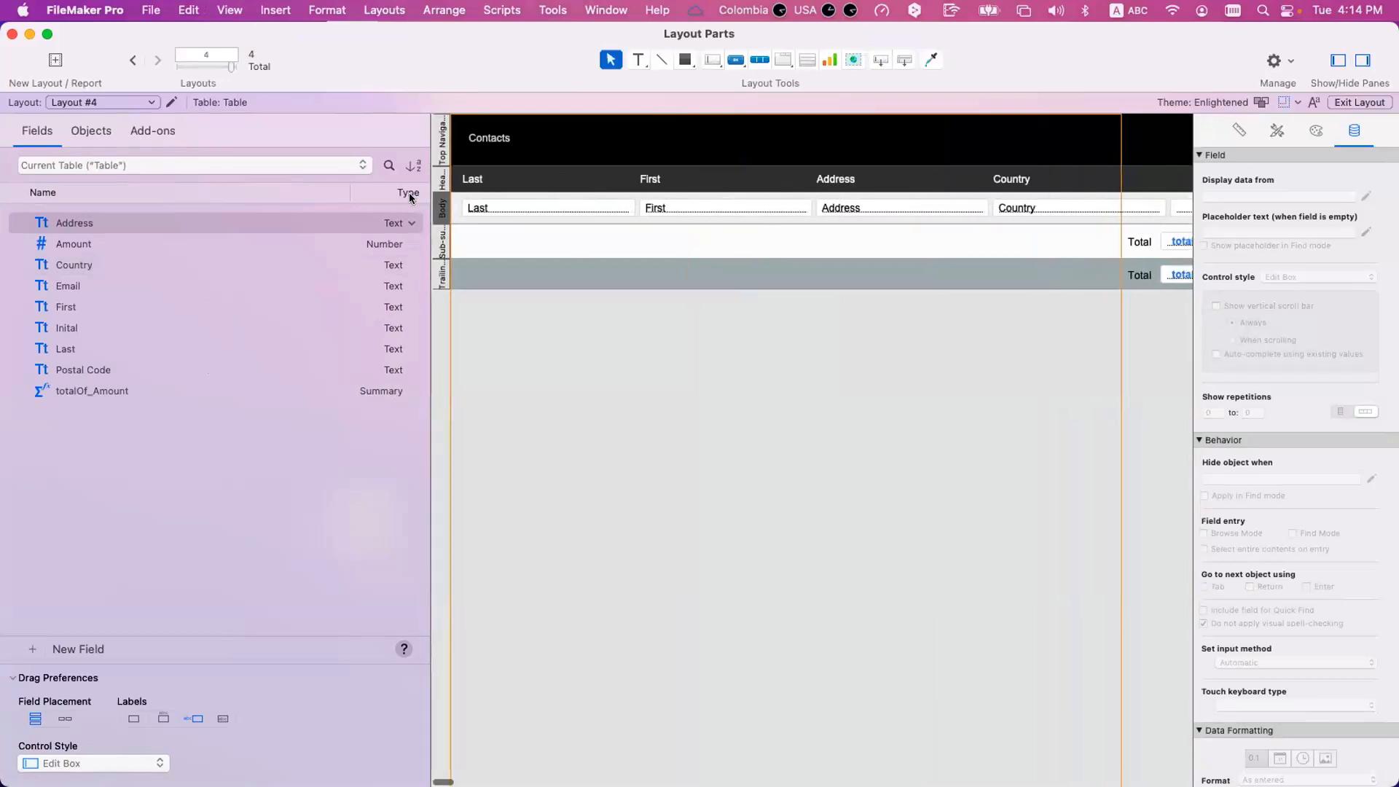
{"action": "double_click", "coordinate": [440, 208]}
{"action": "left_click", "coordinate": [763, 417]}
{"action": "left_click", "coordinate": [771, 399]}
{"action": "left_click", "coordinate": [1028, 538]}
{"action": "key", "text": "super+u"}
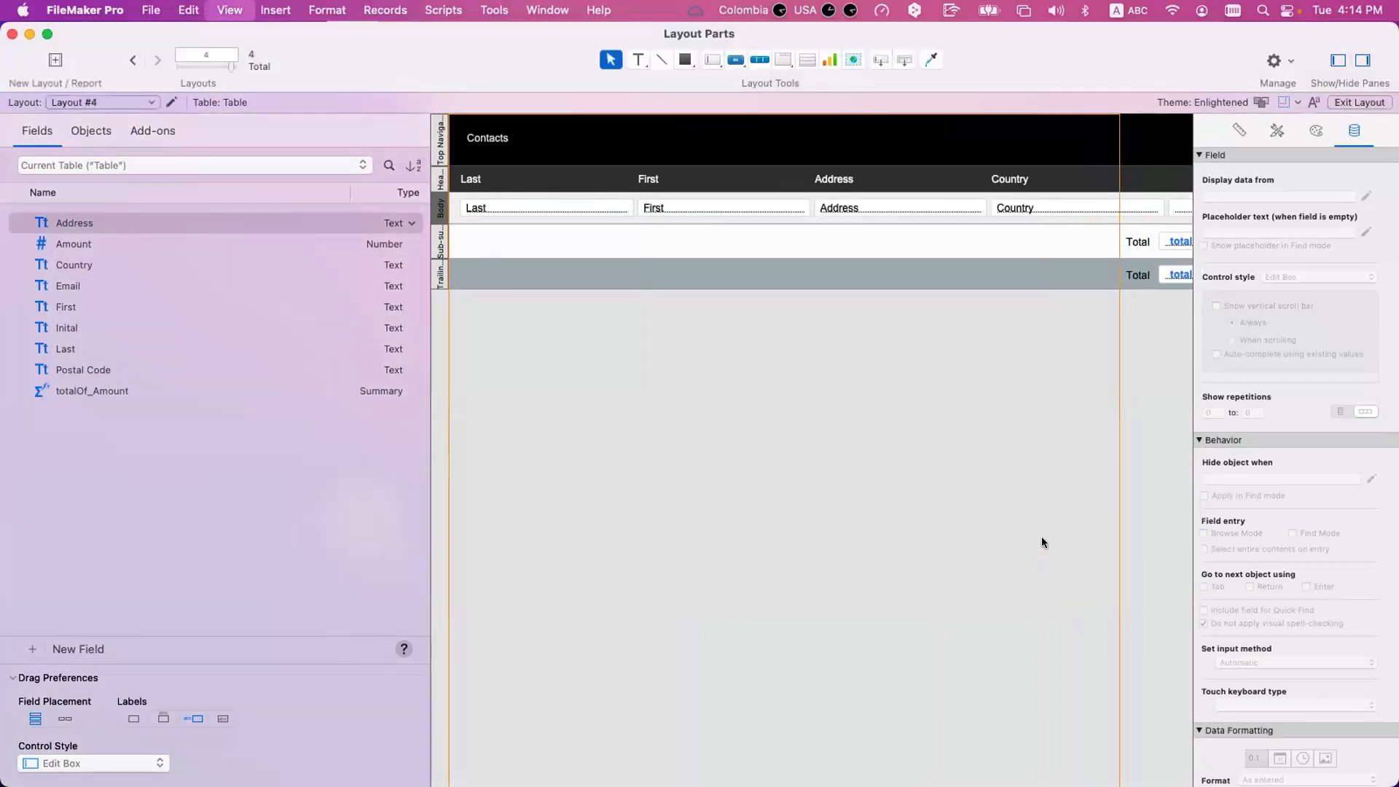
{"action": "left_click", "coordinate": [49, 59]}
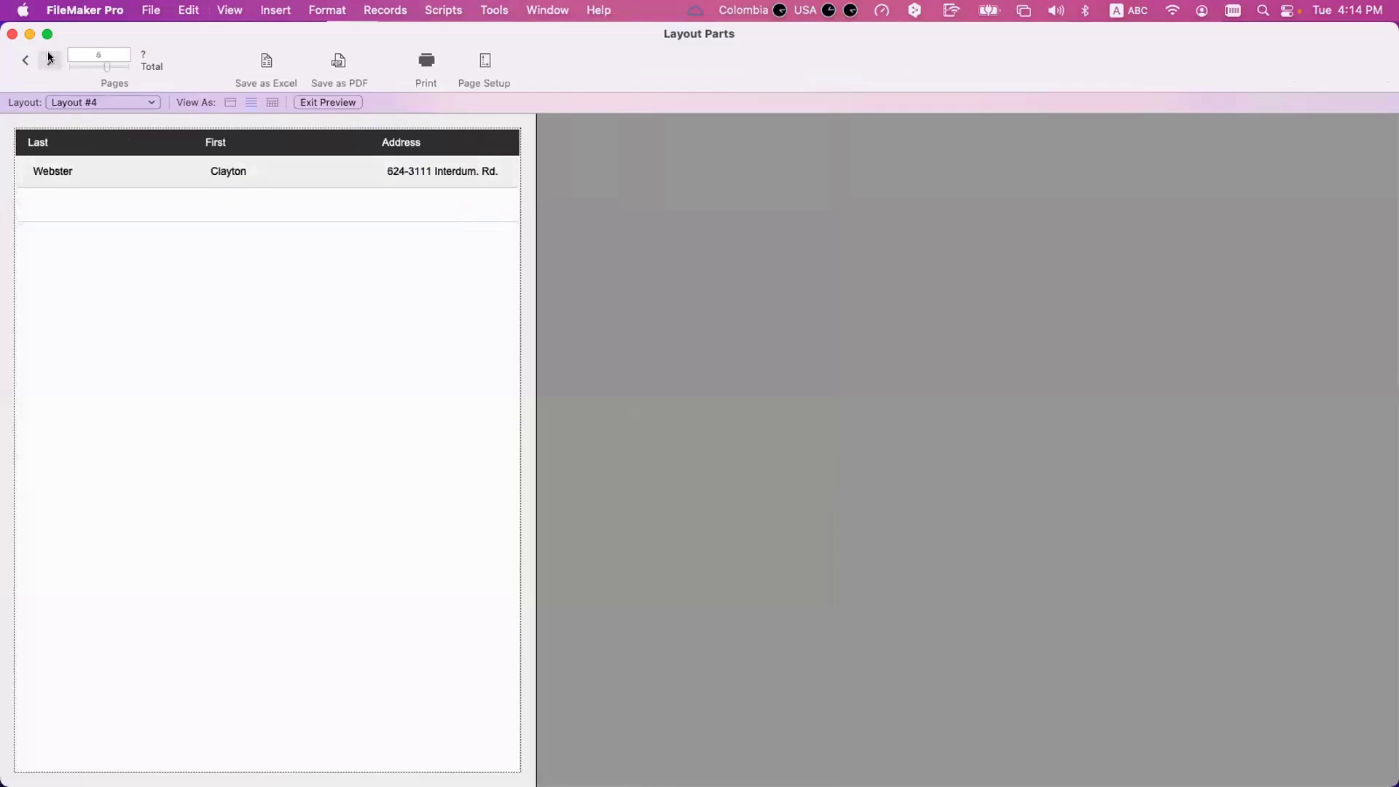
Turn off the page break before each occurrence for the Body part and preview the result.
{"action": "key", "text": "super+l"}
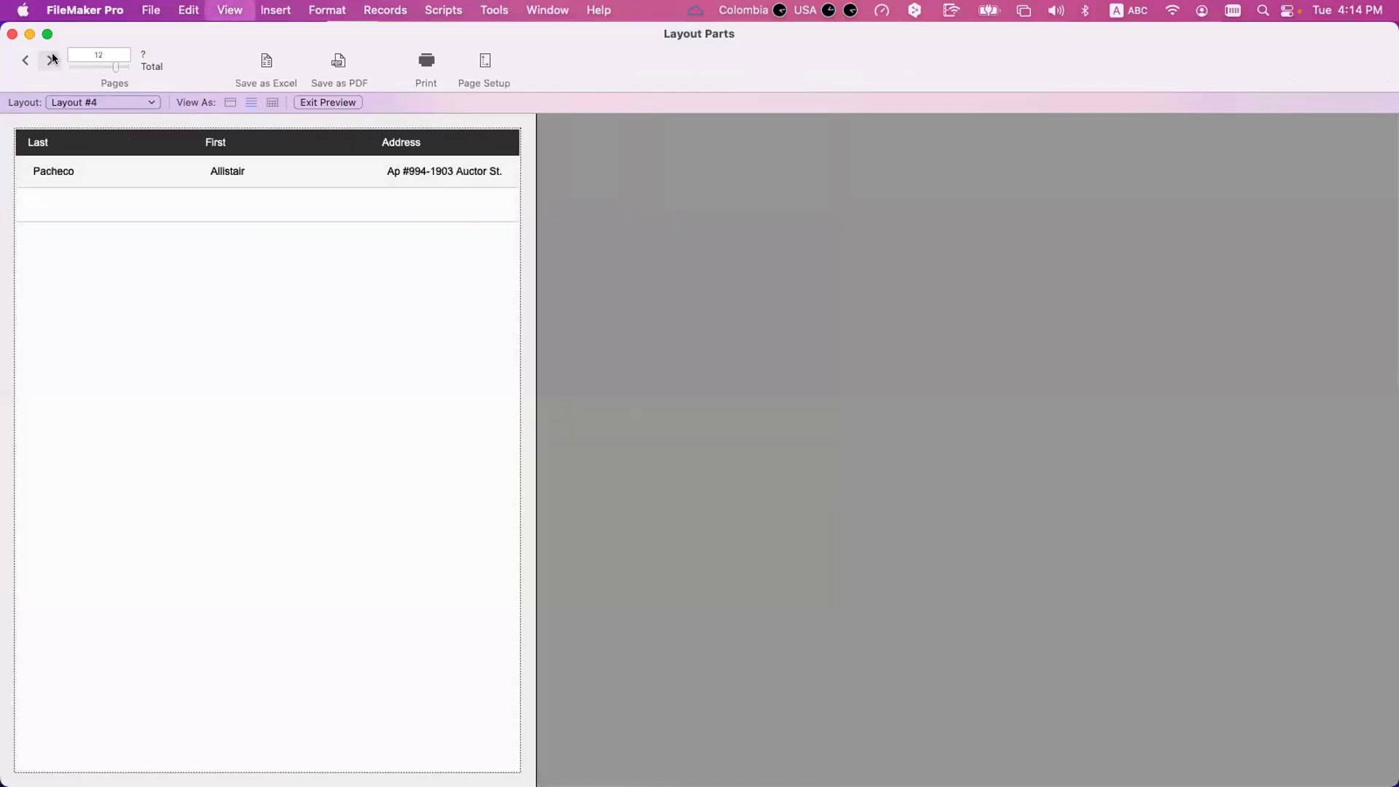
{"action": "double_click", "coordinate": [439, 211]}
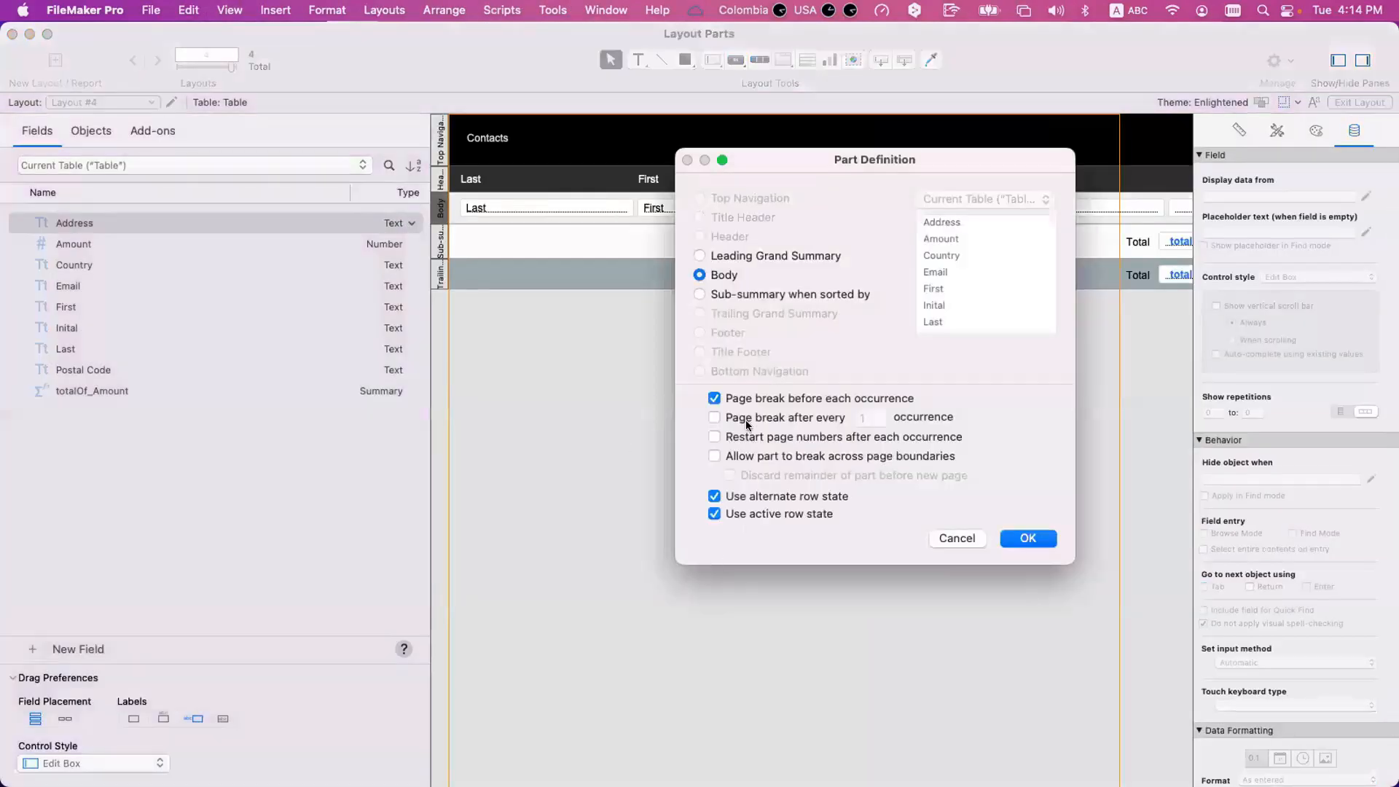
{"action": "left_click", "coordinate": [798, 401]}
{"action": "left_click", "coordinate": [1008, 539]}
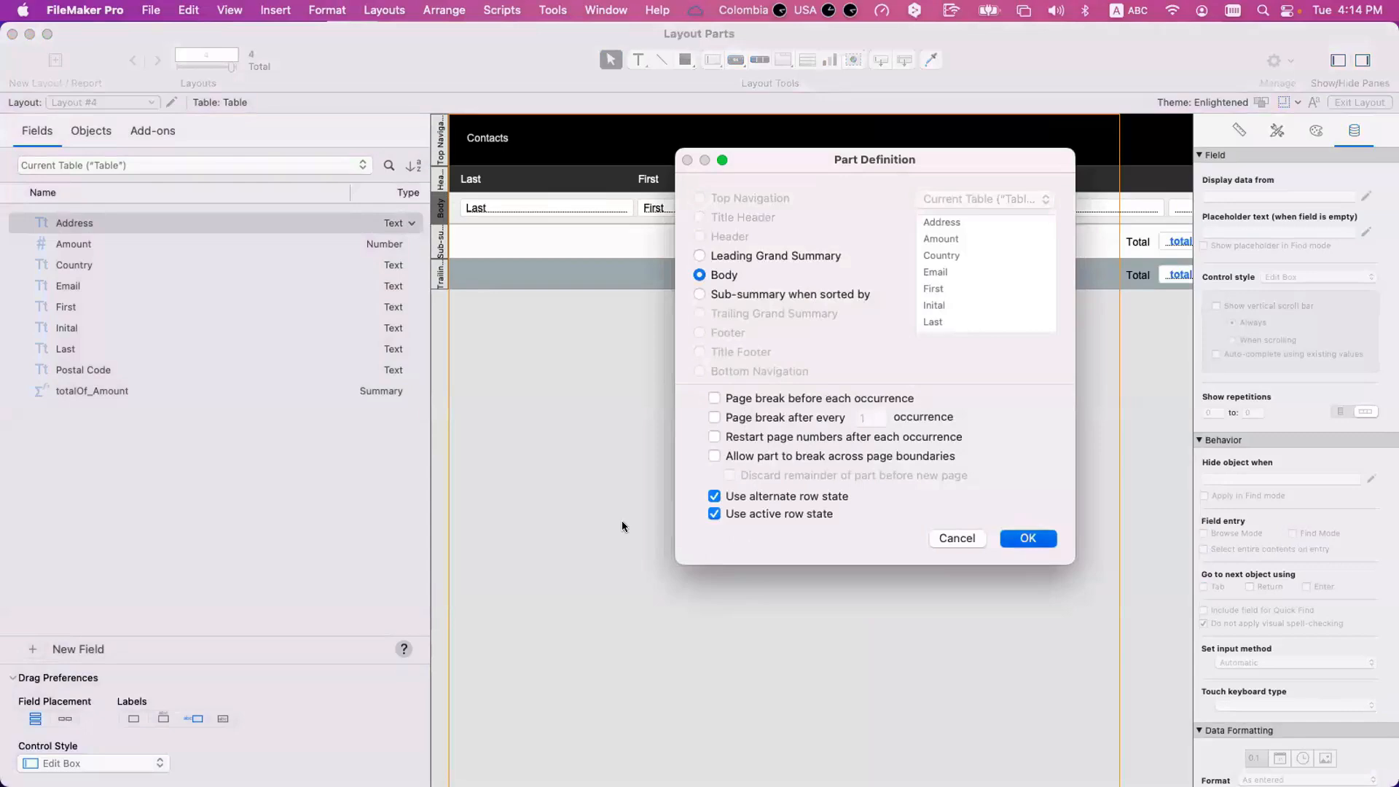
{"action": "key", "text": "super+b"}
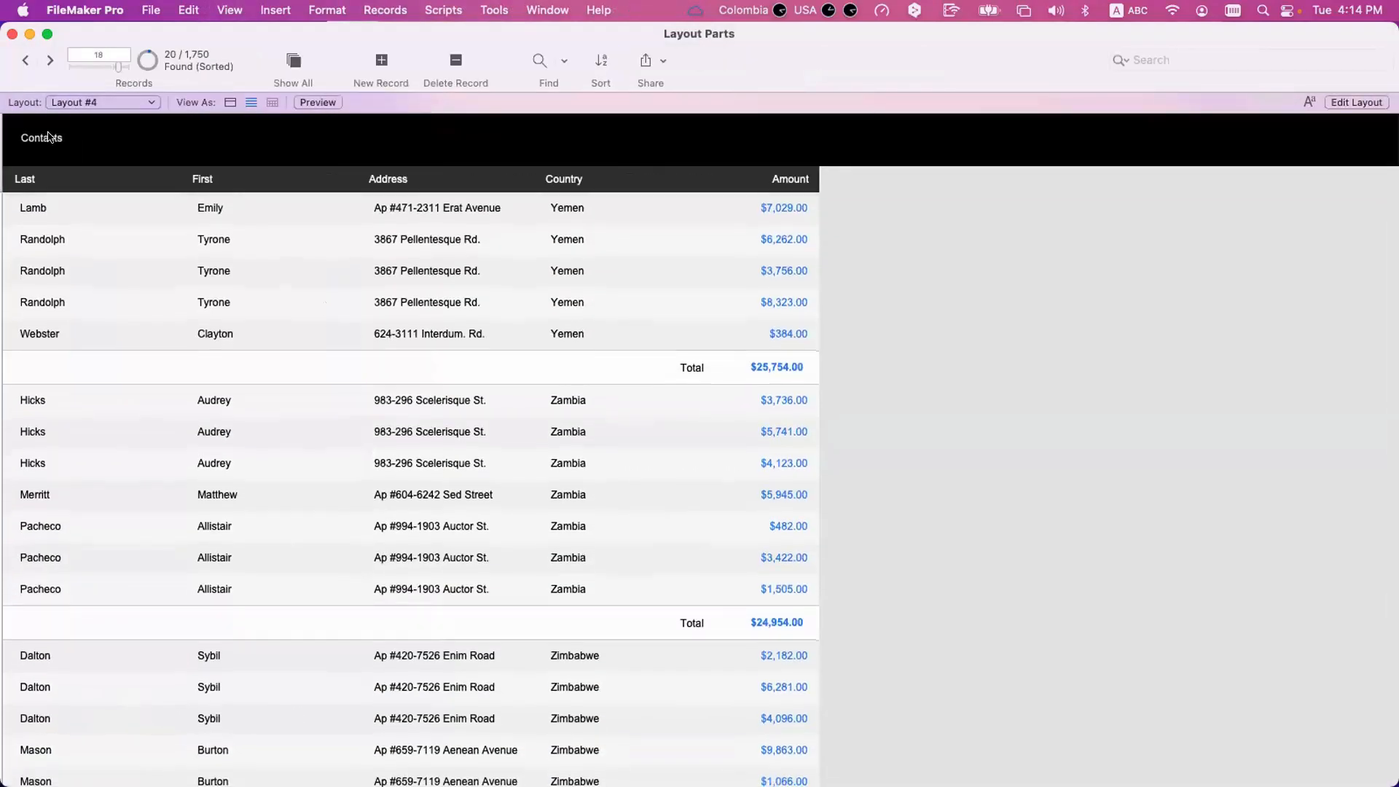
{"action": "key", "text": "super+u"}
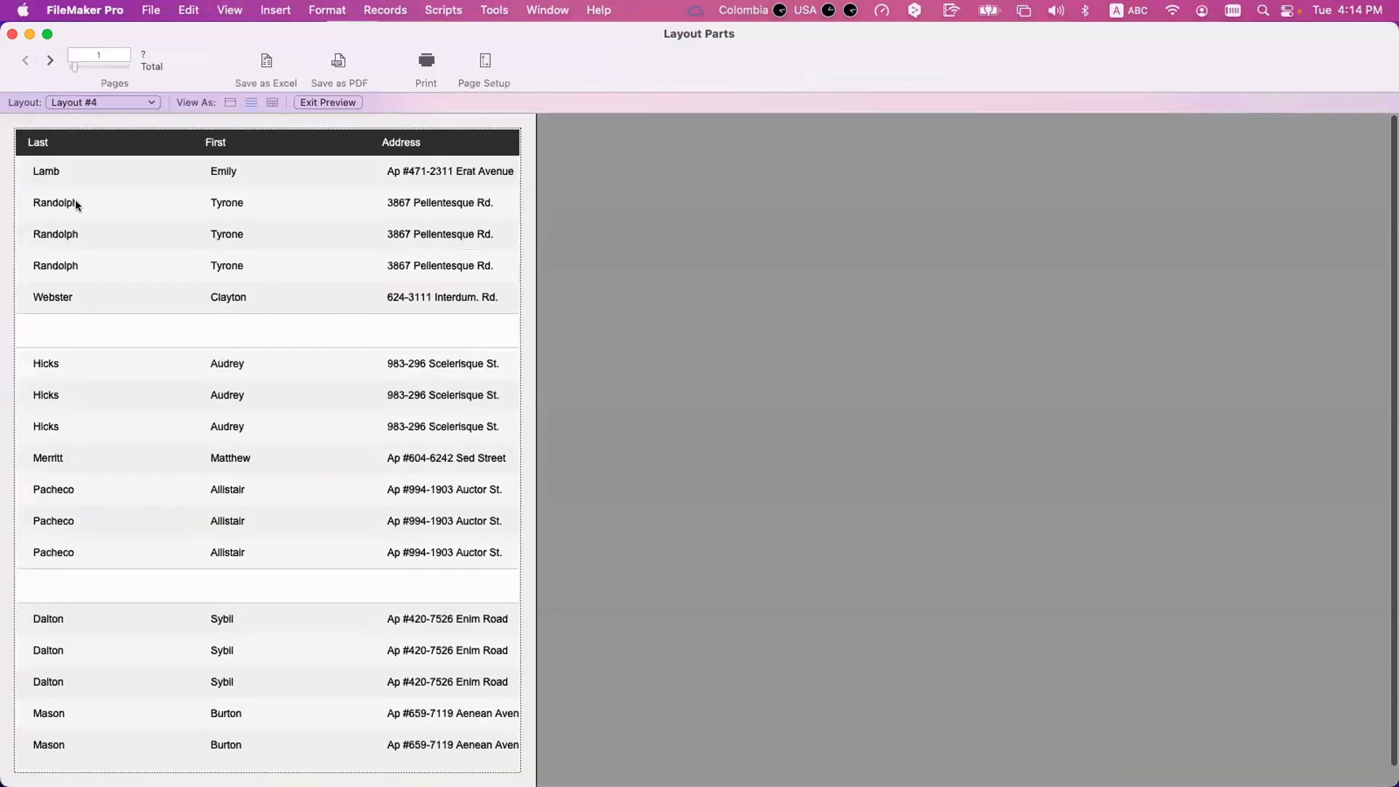
Enable a page break after every 1 occurrence of the trailing Country sub-summary and page through the preview.
{"action": "key", "text": "super+l"}
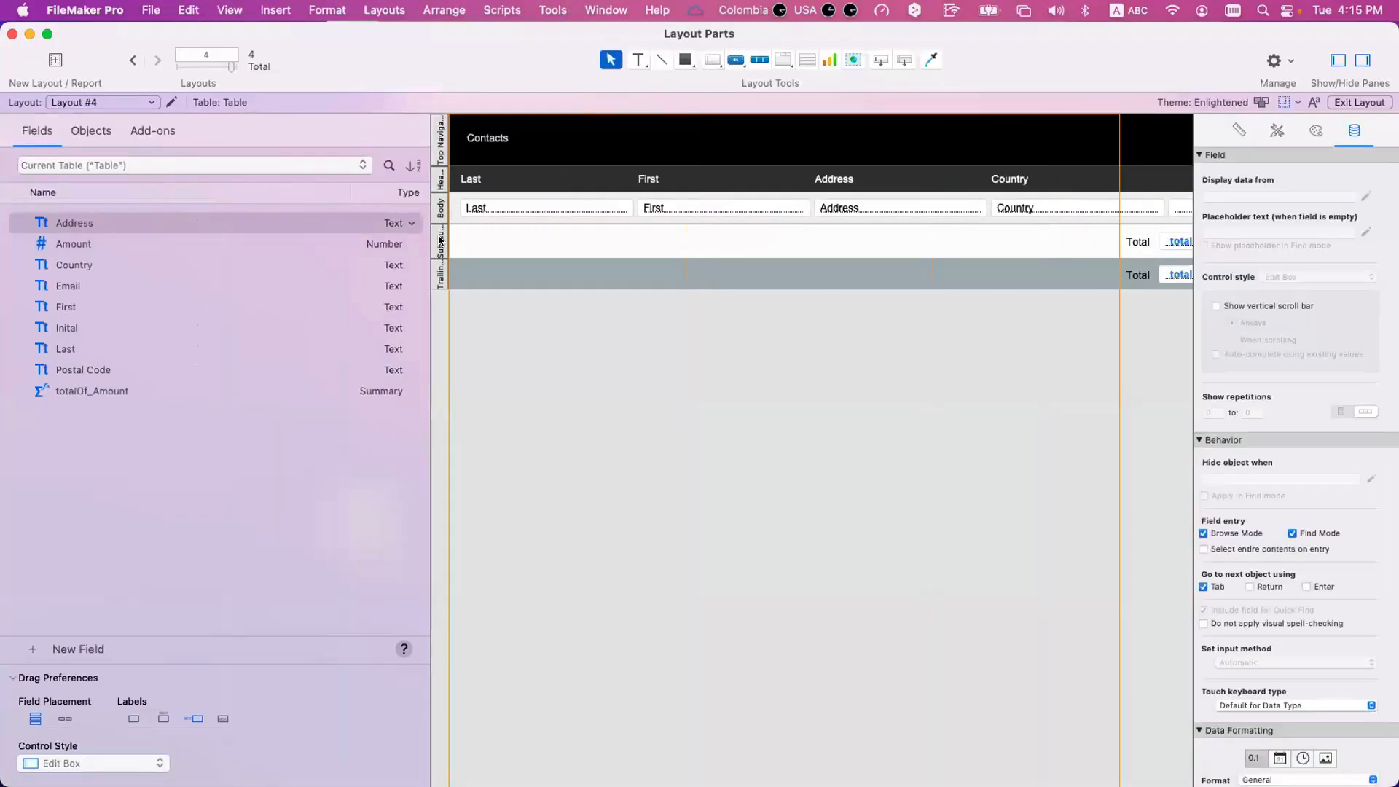
{"action": "double_click", "coordinate": [440, 239]}
{"action": "left_click", "coordinate": [769, 417]}
{"action": "left_click", "coordinate": [1003, 538]}
{"action": "key", "text": "super+u"}
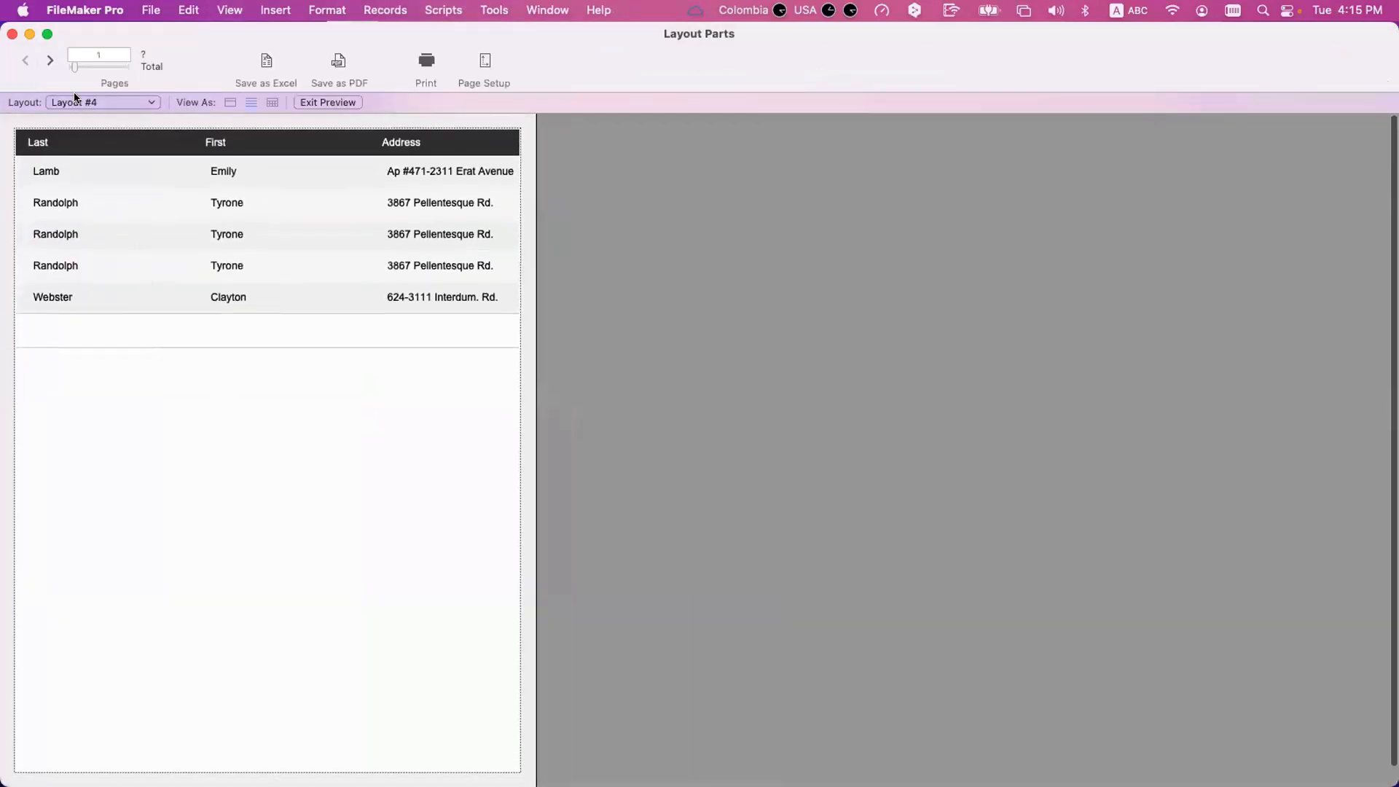
{"action": "left_click", "coordinate": [50, 60]}
{"action": "left_click", "coordinate": [50, 60]}
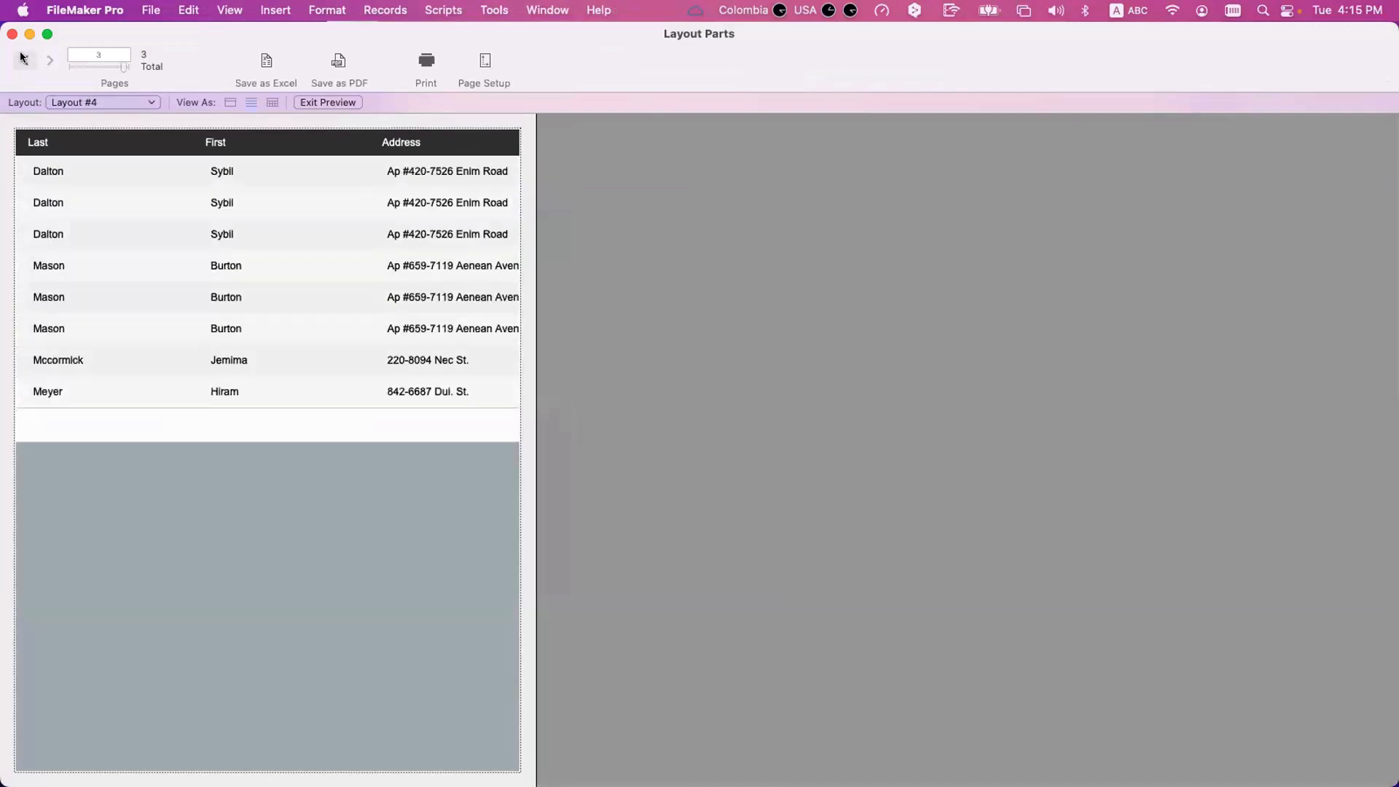
{"action": "left_click", "coordinate": [22, 58]}
{"action": "left_click", "coordinate": [22, 58]}
Change the page orientation to landscape in Page Setup and preview the layout.
{"action": "key", "text": "super+l"}
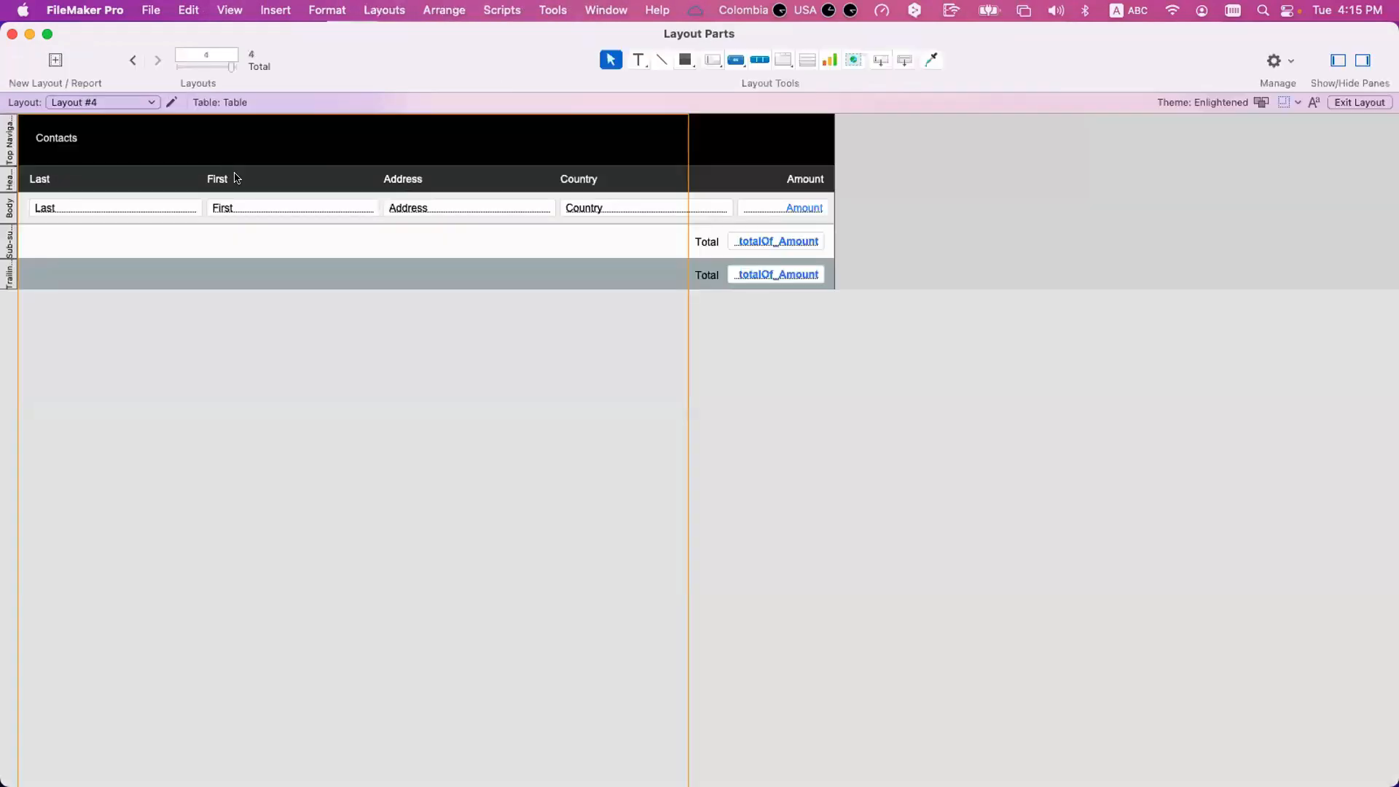
{"action": "left_click", "coordinate": [151, 10]}
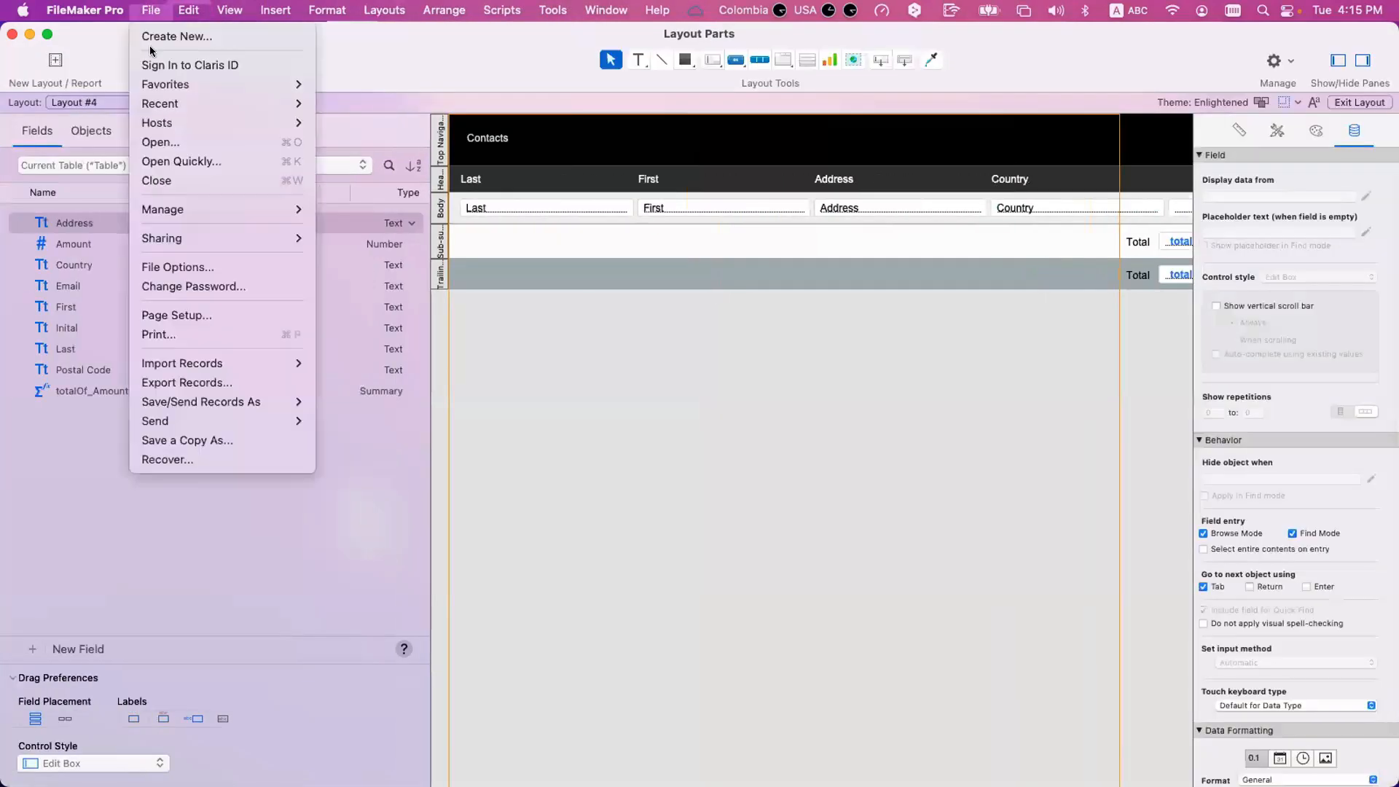
{"action": "left_click", "coordinate": [188, 317]}
{"action": "left_click", "coordinate": [688, 277]}
{"action": "left_click", "coordinate": [835, 354]}
{"action": "key", "text": "super+u"}
Narrow the Address and Country fields in the Body and shift the Country field with its header label next to Address.
{"action": "key", "text": "super+l"}
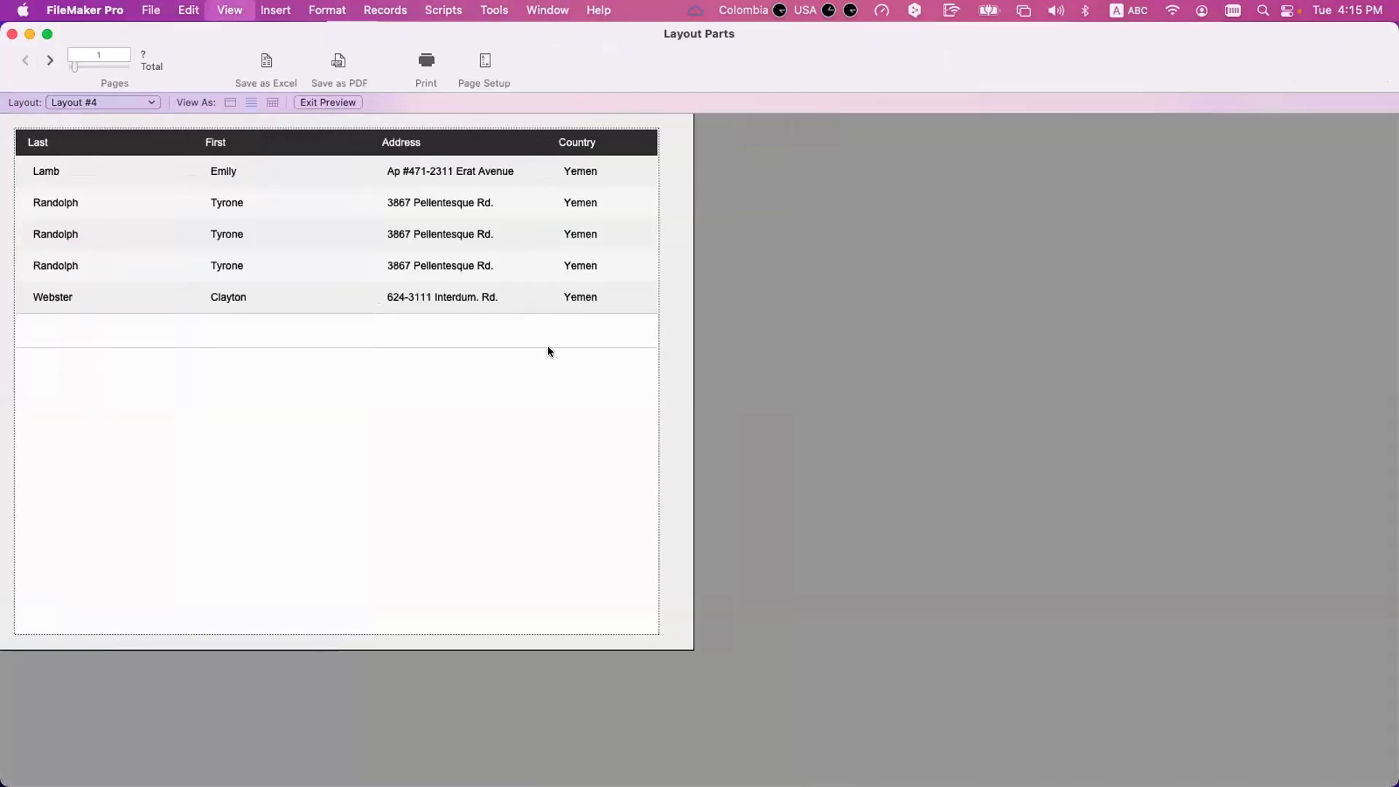
{"action": "left_click", "coordinate": [1083, 276]}
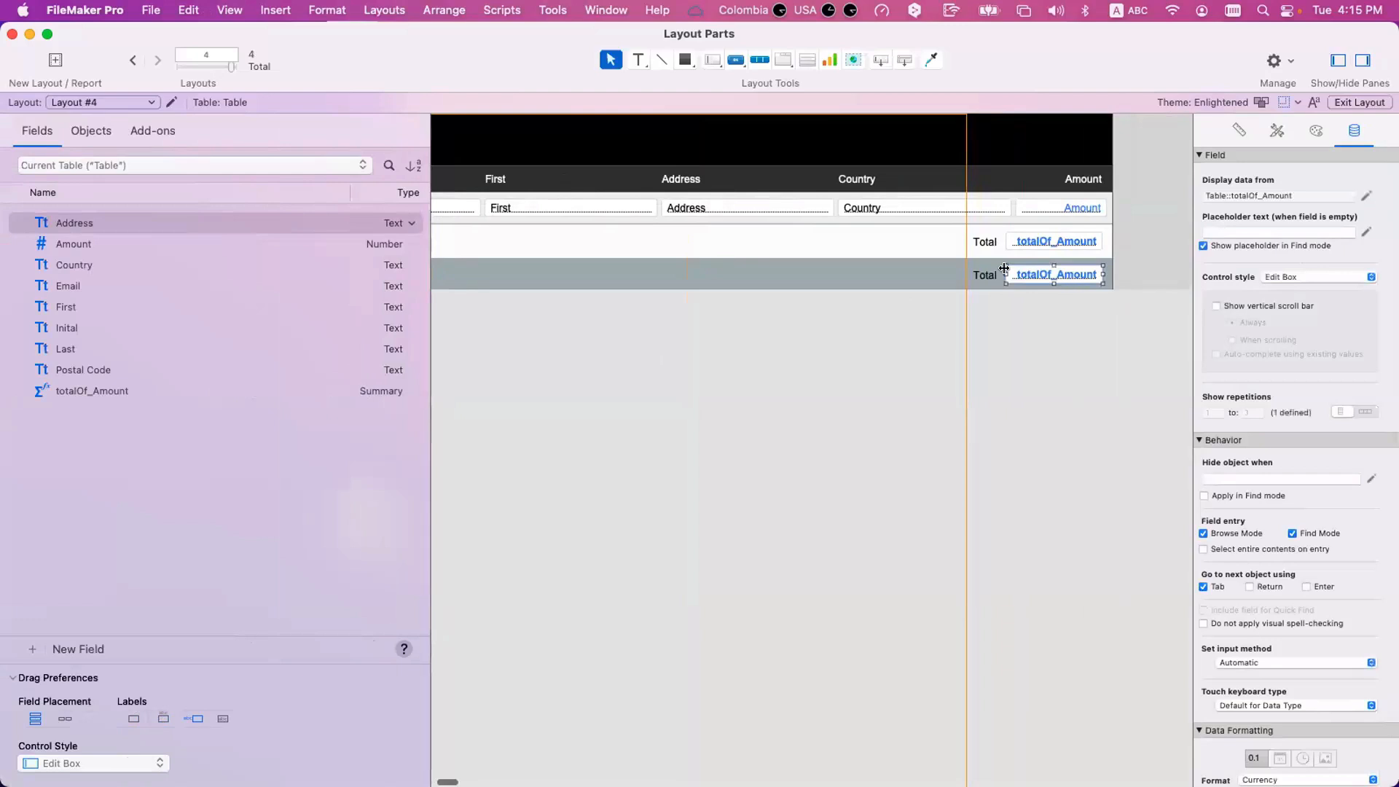
{"action": "left_click", "coordinate": [989, 242], "text": "shift"}
{"action": "left_click", "coordinate": [983, 210]}
{"action": "left_click_drag", "start_coordinate": [1010, 208], "coordinate": [916, 208]}
{"action": "left_click", "coordinate": [820, 209]}
{"action": "mouse_move", "coordinate": [830, 204]}
{"action": "left_mouse_down"}
{"action": "mouse_move", "coordinate": [788, 208]}
{"action": "mouse_move", "coordinate": [821, 209]}
{"action": "left_mouse_up"}
{"action": "left_click", "coordinate": [864, 208]}
{"action": "left_click", "coordinate": [858, 178], "text": "shift"}
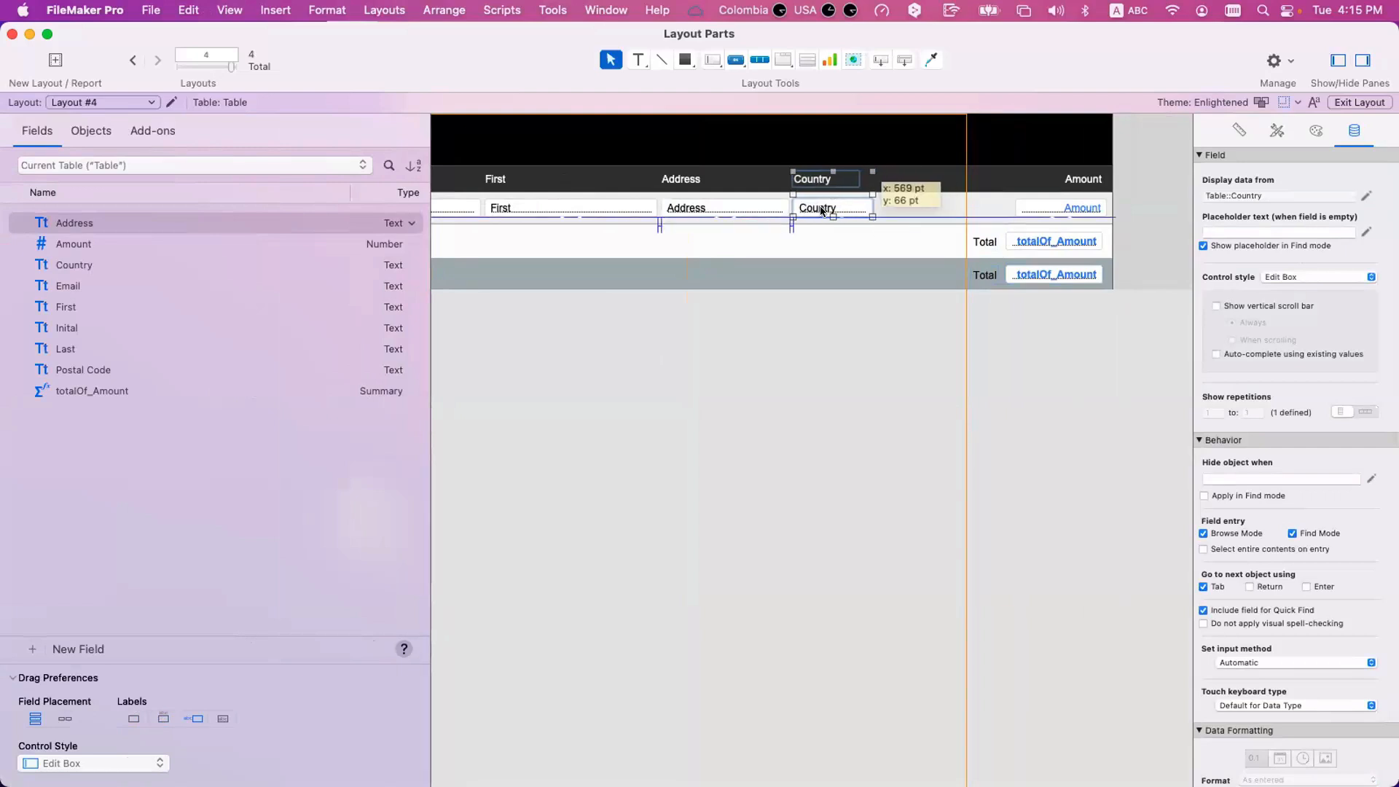
Shift the Amount column and both totals with their labels toward Country, reduce the layout width to match, and preview.
{"action": "left_click", "coordinate": [1042, 275]}
{"action": "left_click", "coordinate": [1039, 242], "text": "shift"}
{"action": "left_click", "coordinate": [1045, 210], "text": "shift"}
{"action": "left_click", "coordinate": [1071, 189], "text": "shift"}
{"action": "left_click", "coordinate": [985, 242], "text": "shift"}
{"action": "left_click", "coordinate": [985, 276], "text": "shift"}
{"action": "left_click_drag", "start_coordinate": [1006, 277], "coordinate": [904, 281]}
{"action": "left_click", "coordinate": [876, 347]}
{"action": "left_click_drag", "start_coordinate": [1112, 236], "coordinate": [970, 239]}
{"action": "key", "text": "super+u"}
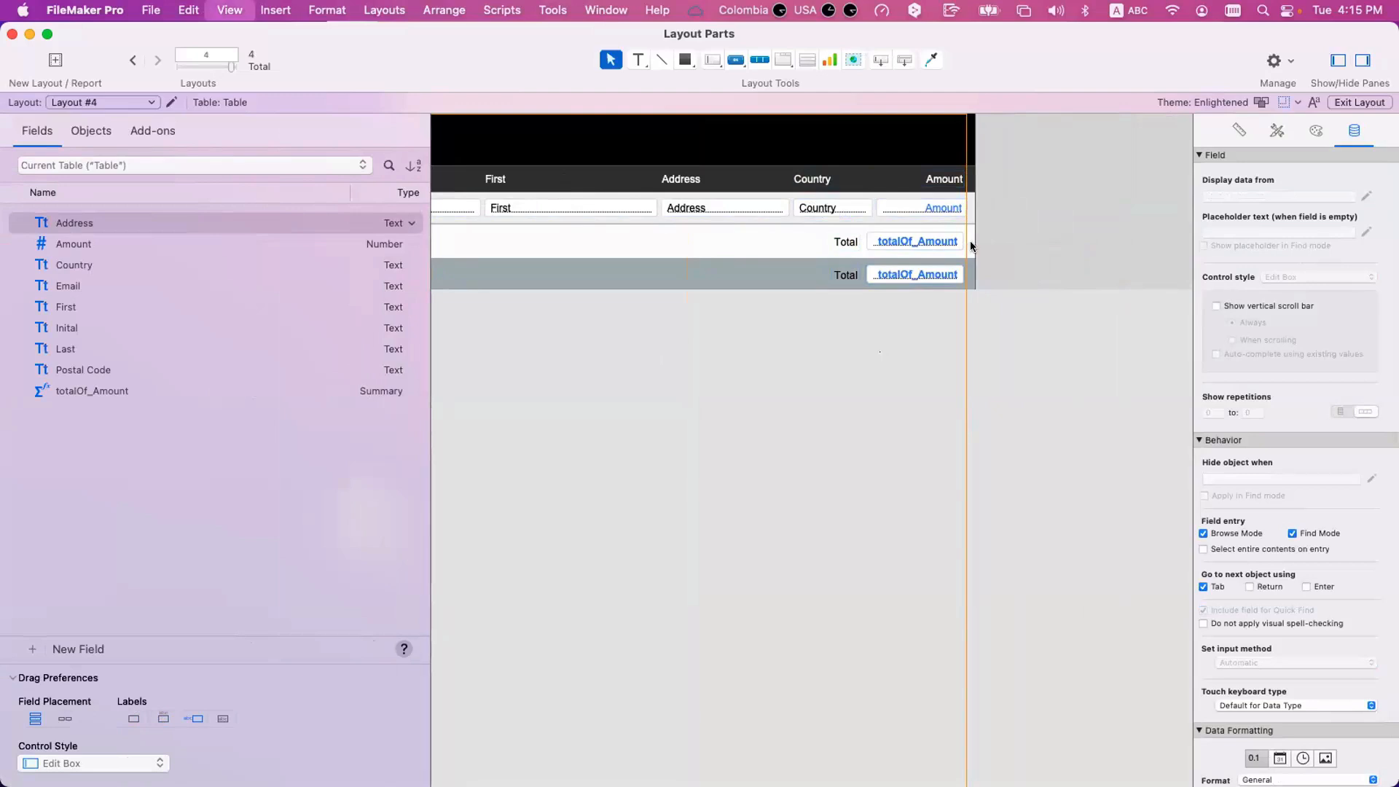
Narrow the First field and shift the Address, Country, Amount and total objects left to close the gap.
{"action": "key", "text": "super+l"}
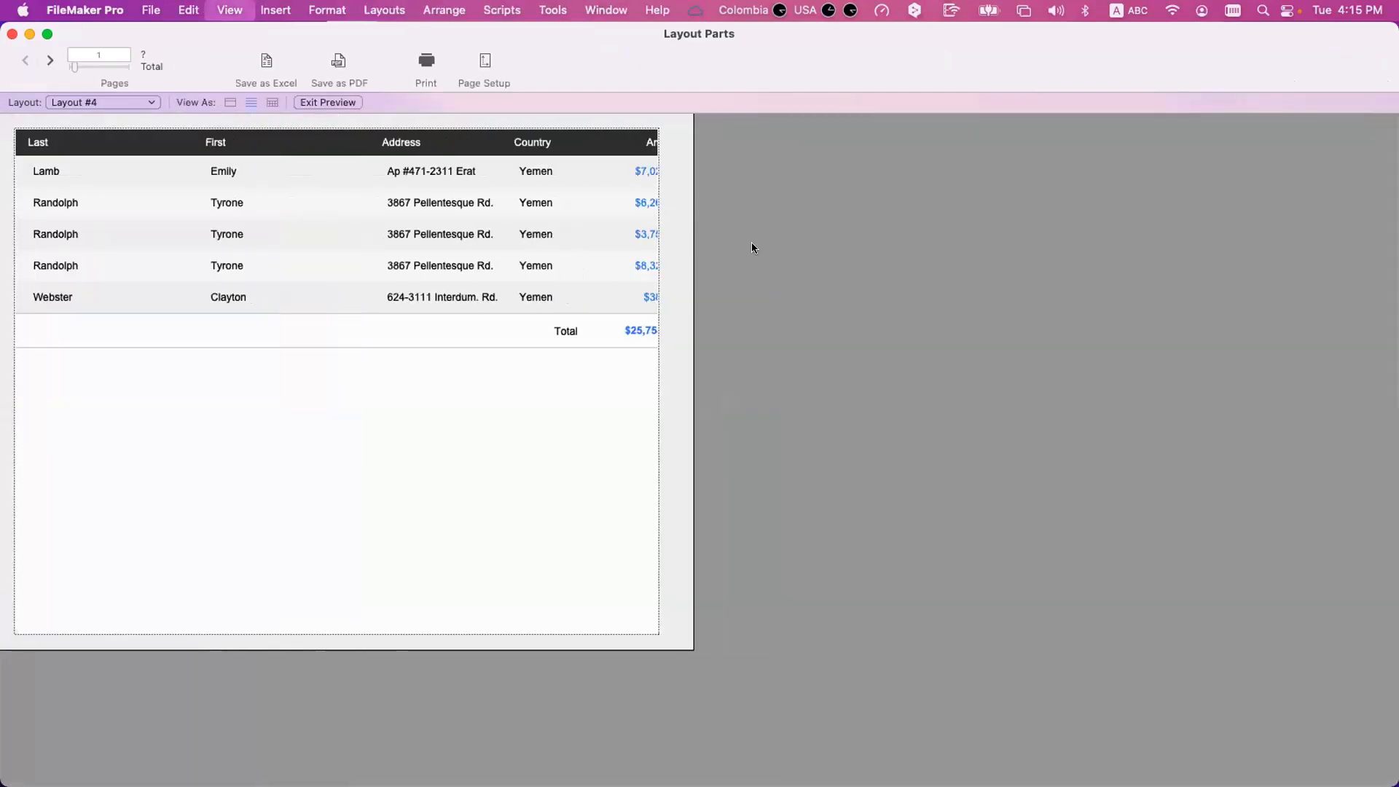
{"action": "left_click", "coordinate": [804, 207]}
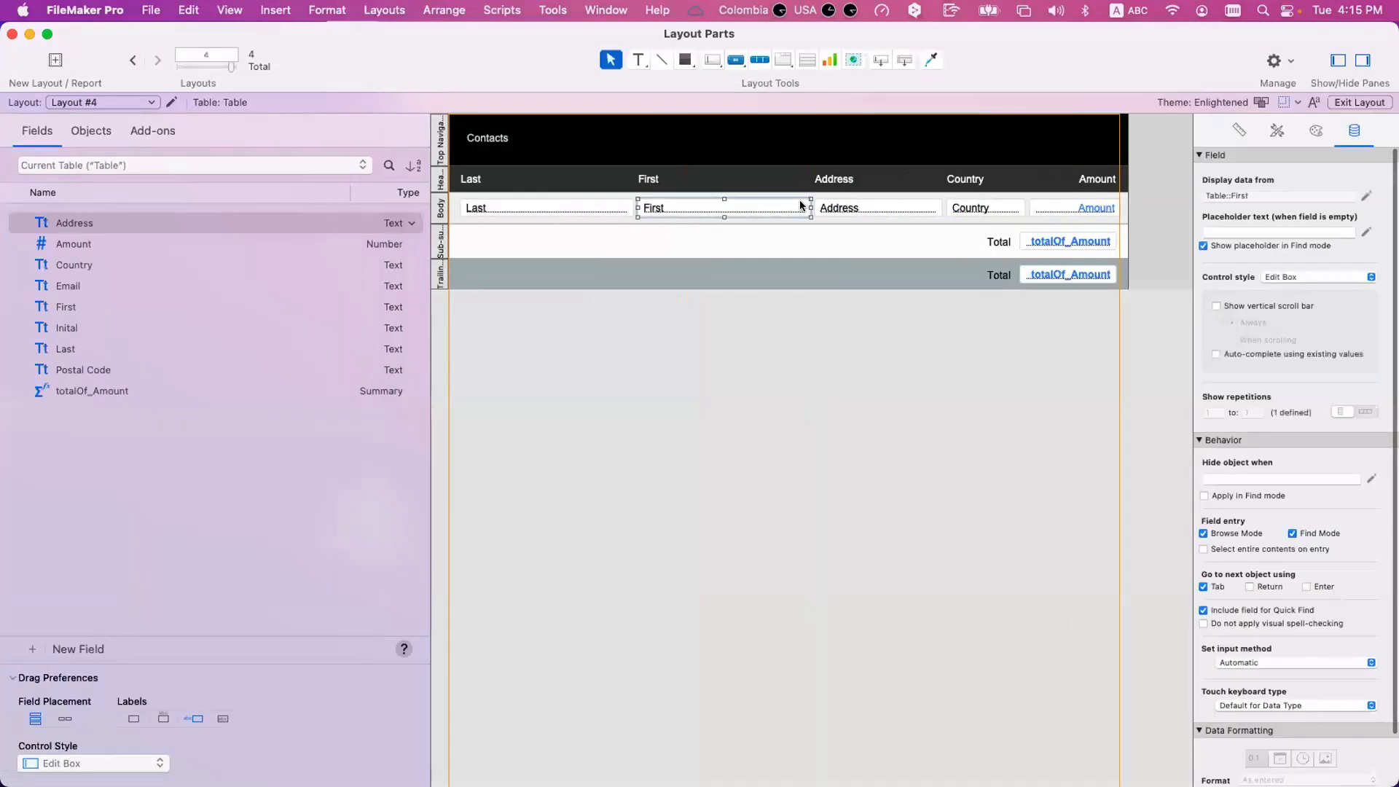
{"action": "left_click_drag", "start_coordinate": [812, 207], "coordinate": [762, 206]}
{"action": "left_click_drag", "start_coordinate": [1149, 325], "coordinate": [752, 122]}
{"action": "left_click", "coordinate": [733, 206], "text": "shift"}
{"action": "left_click_drag", "start_coordinate": [845, 207], "coordinate": [804, 206]}
Reduce the layout width to end just past the Amount column, inside the page boundary, and preview the page.
{"action": "left_click", "coordinate": [1081, 277]}
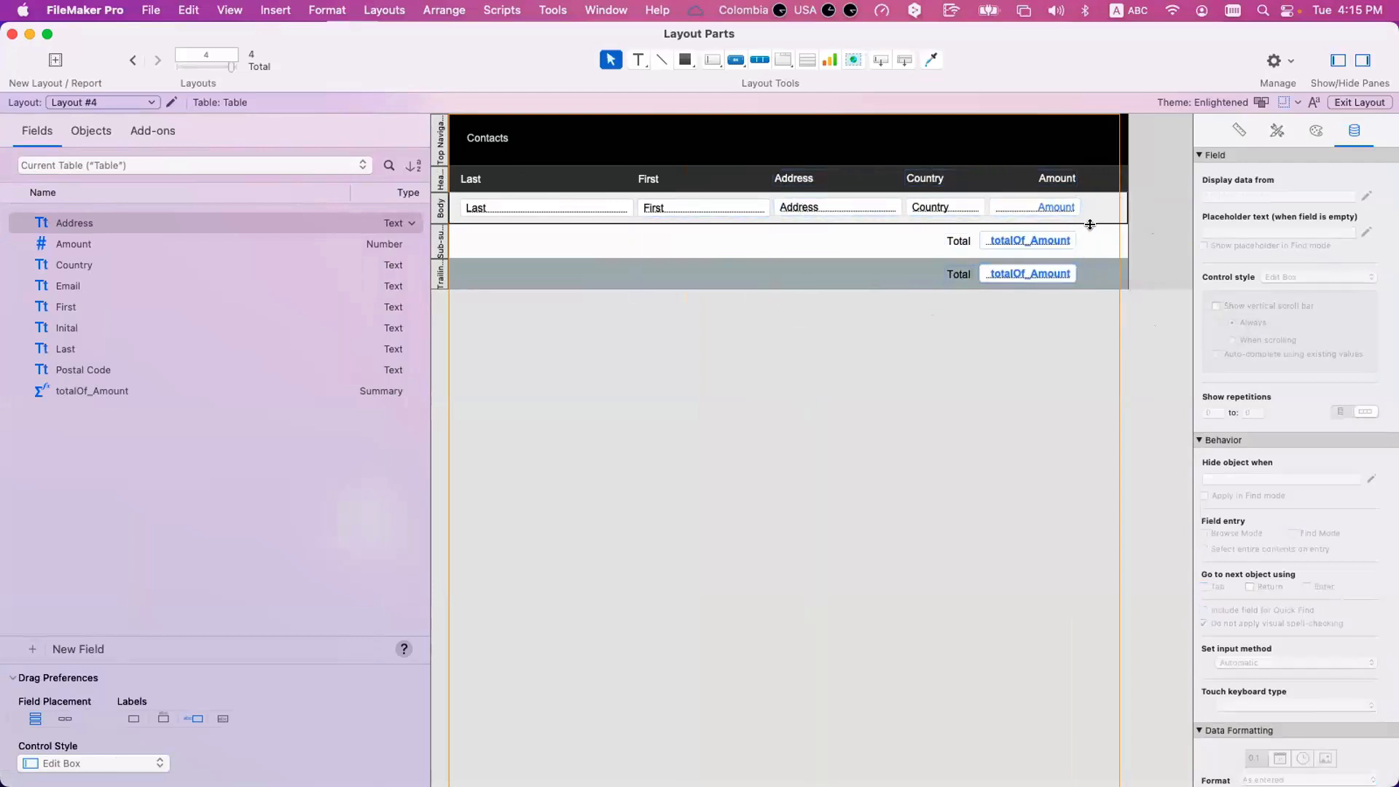
{"action": "left_click_drag", "start_coordinate": [1076, 226], "coordinate": [1087, 207]}
{"action": "key", "text": "super+z"}
{"action": "key", "text": "super+u"}
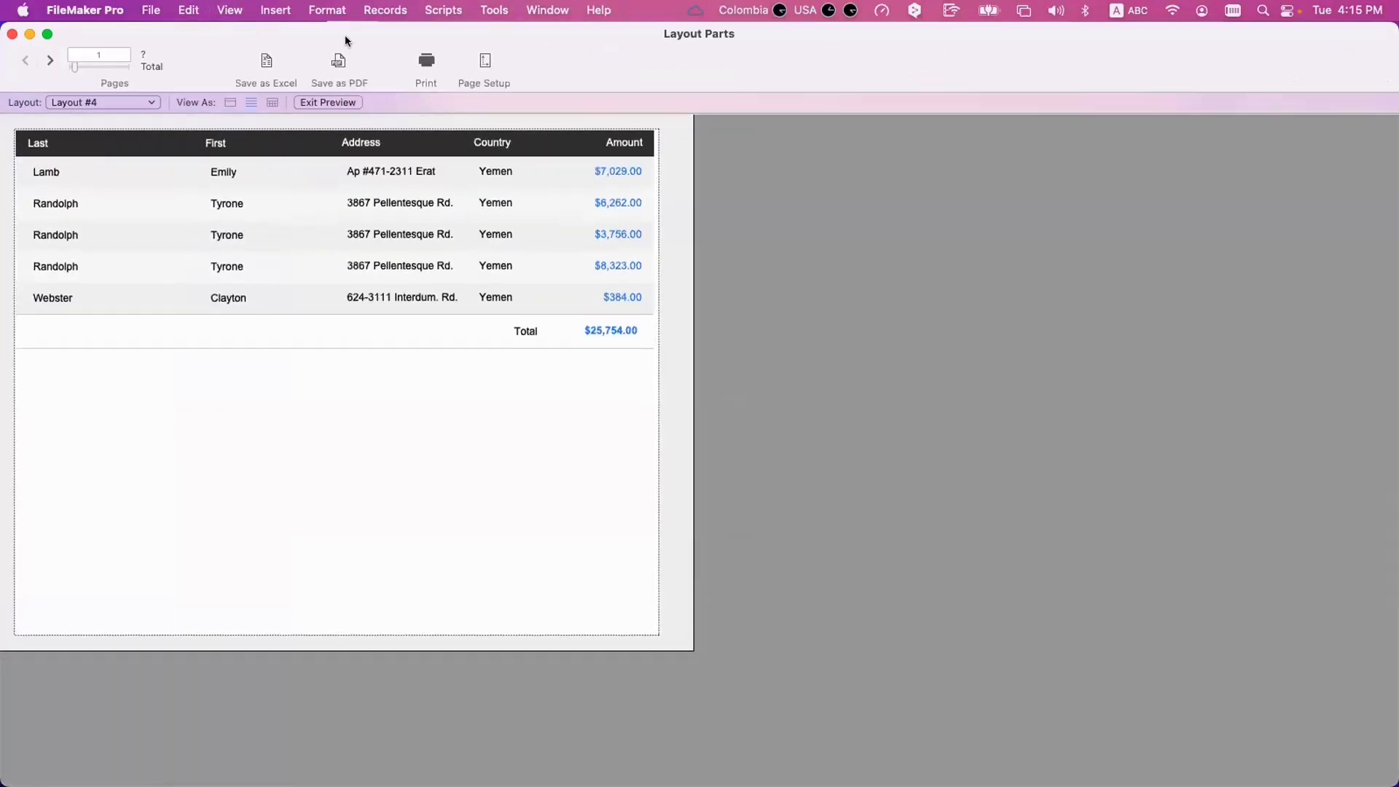
{"action": "left_click_drag", "start_coordinate": [344, 37], "coordinate": [412, 52]}
Turn off the page break after every occurrence in the definition of the Country sub-summary part.
{"action": "key", "text": "super+l"}
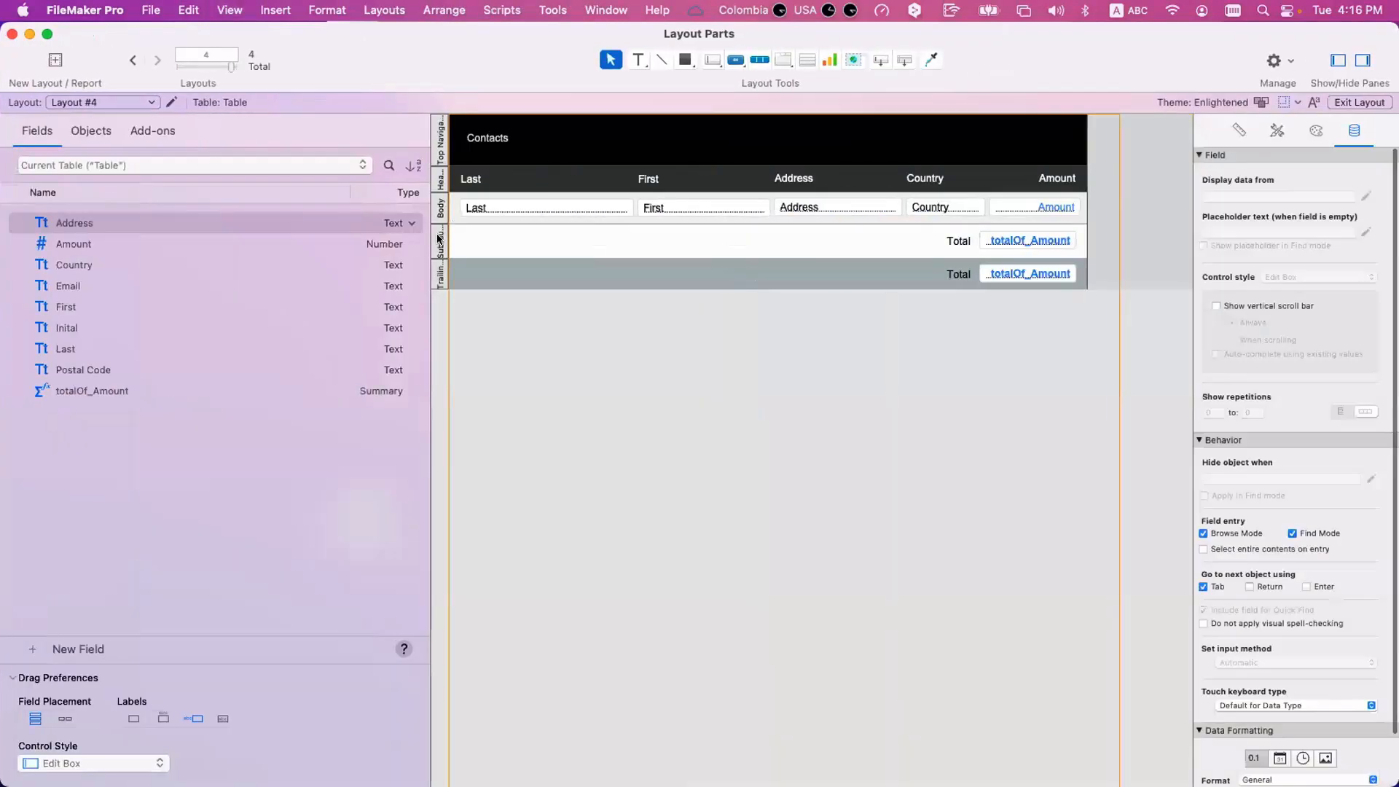
{"action": "double_click", "coordinate": [439, 239]}
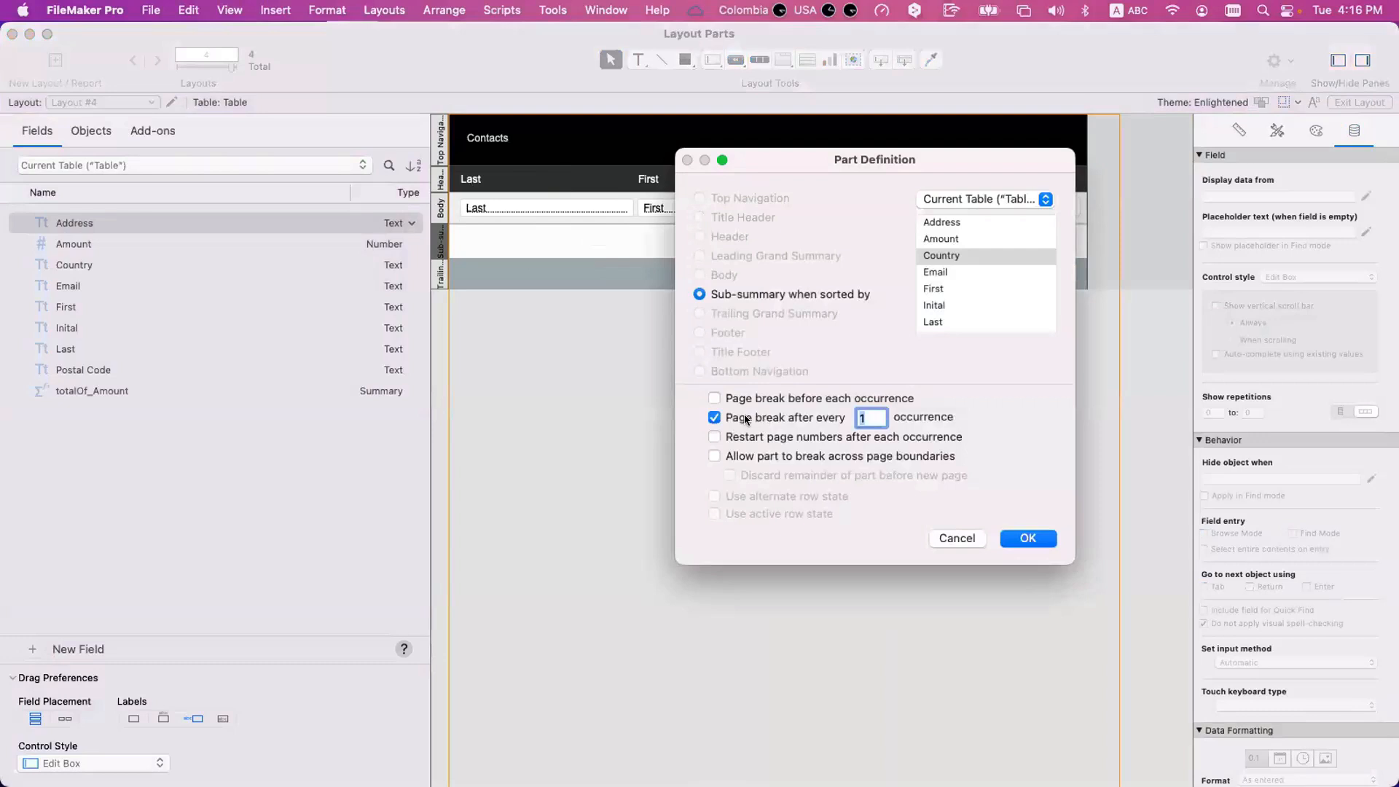
{"action": "key", "text": "Escape"}
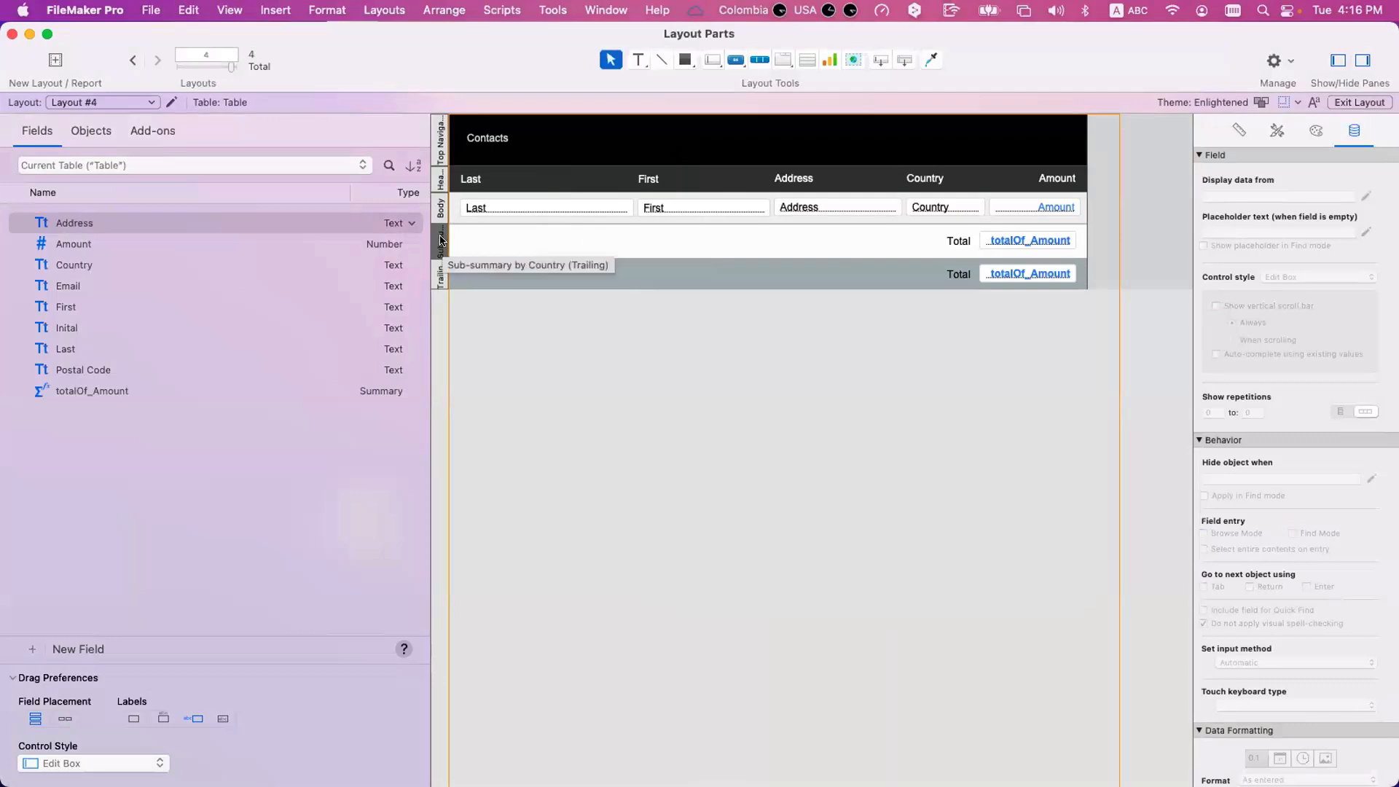
{"action": "double_click", "coordinate": [441, 240]}
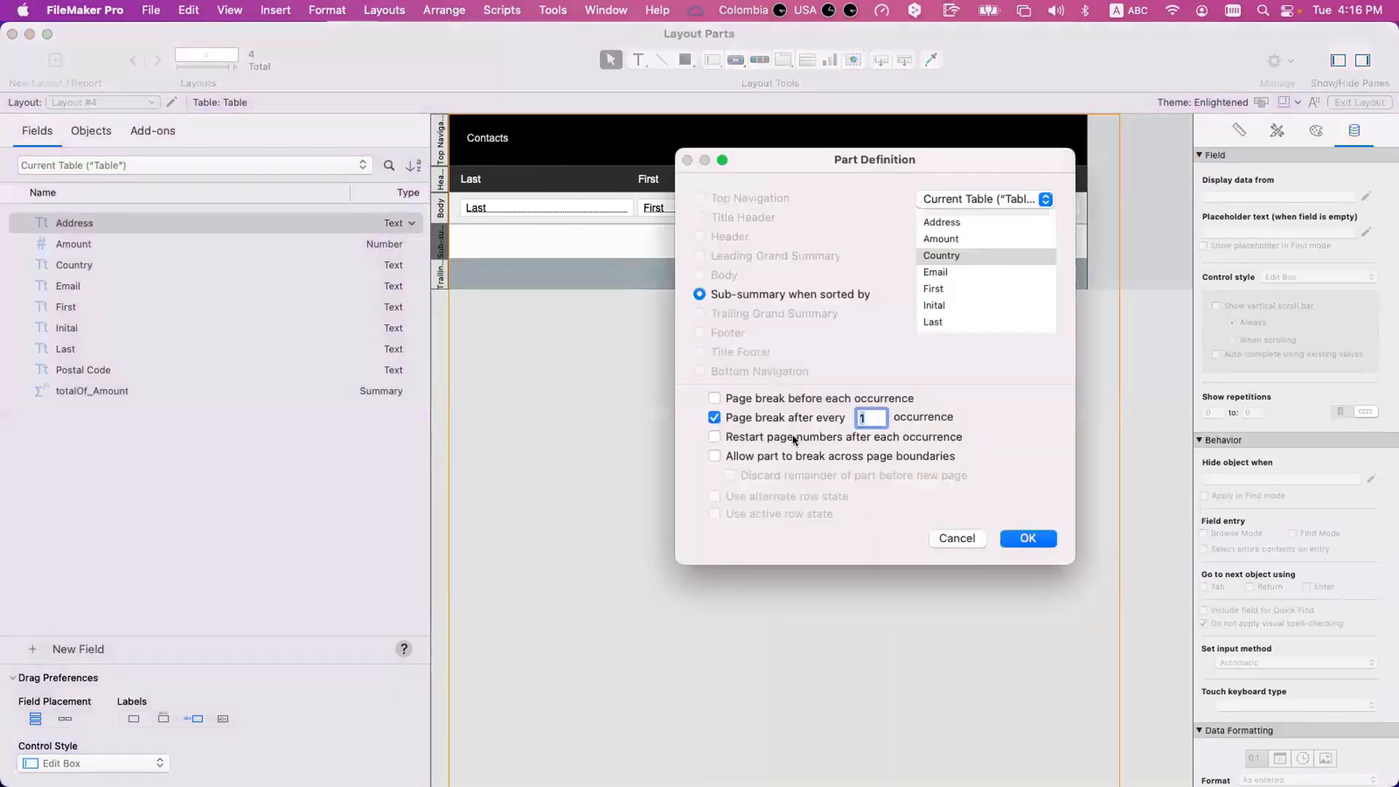
{"action": "left_click", "coordinate": [791, 426]}
{"action": "key", "text": "Return"}
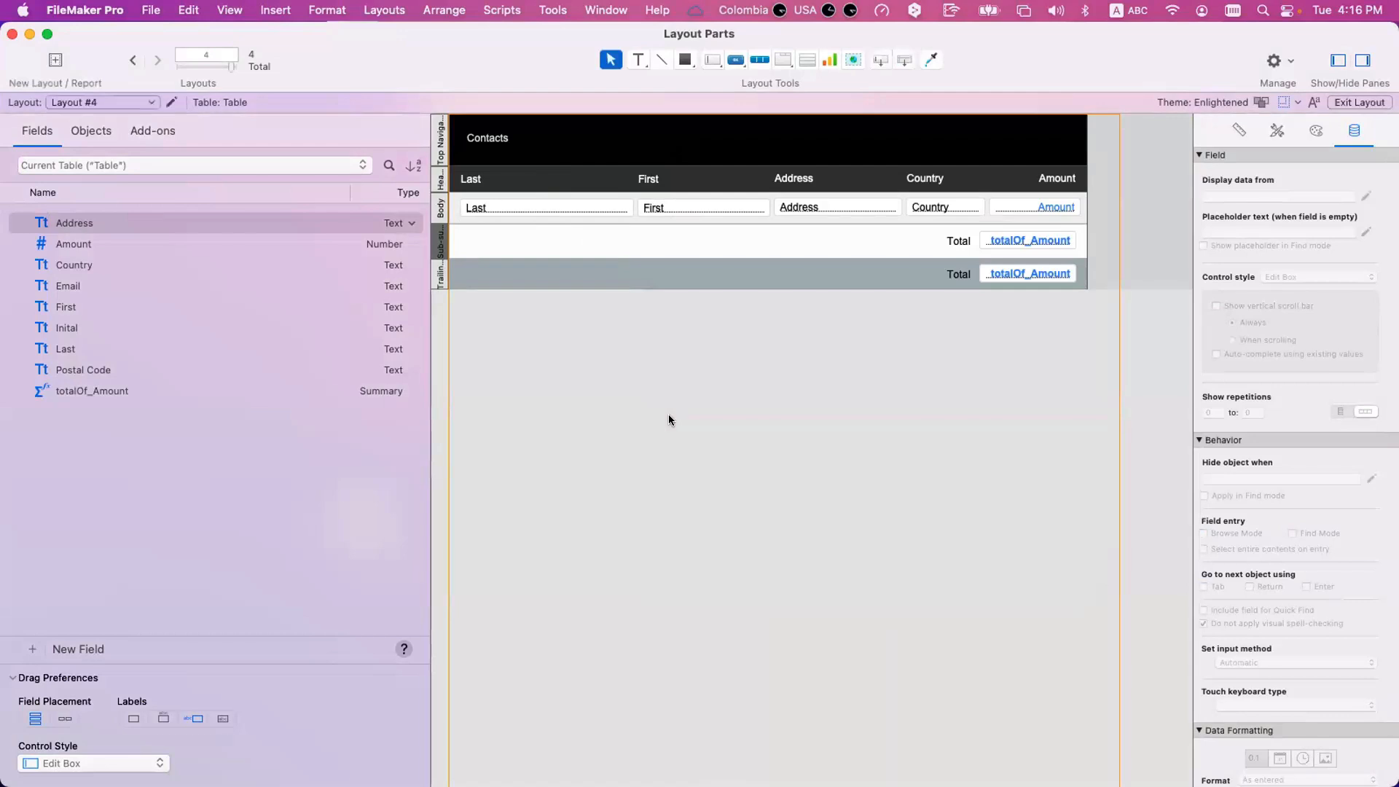
Preview the report and check on pages 1 and 2 where the country groups break.
{"action": "key", "text": "super+u"}
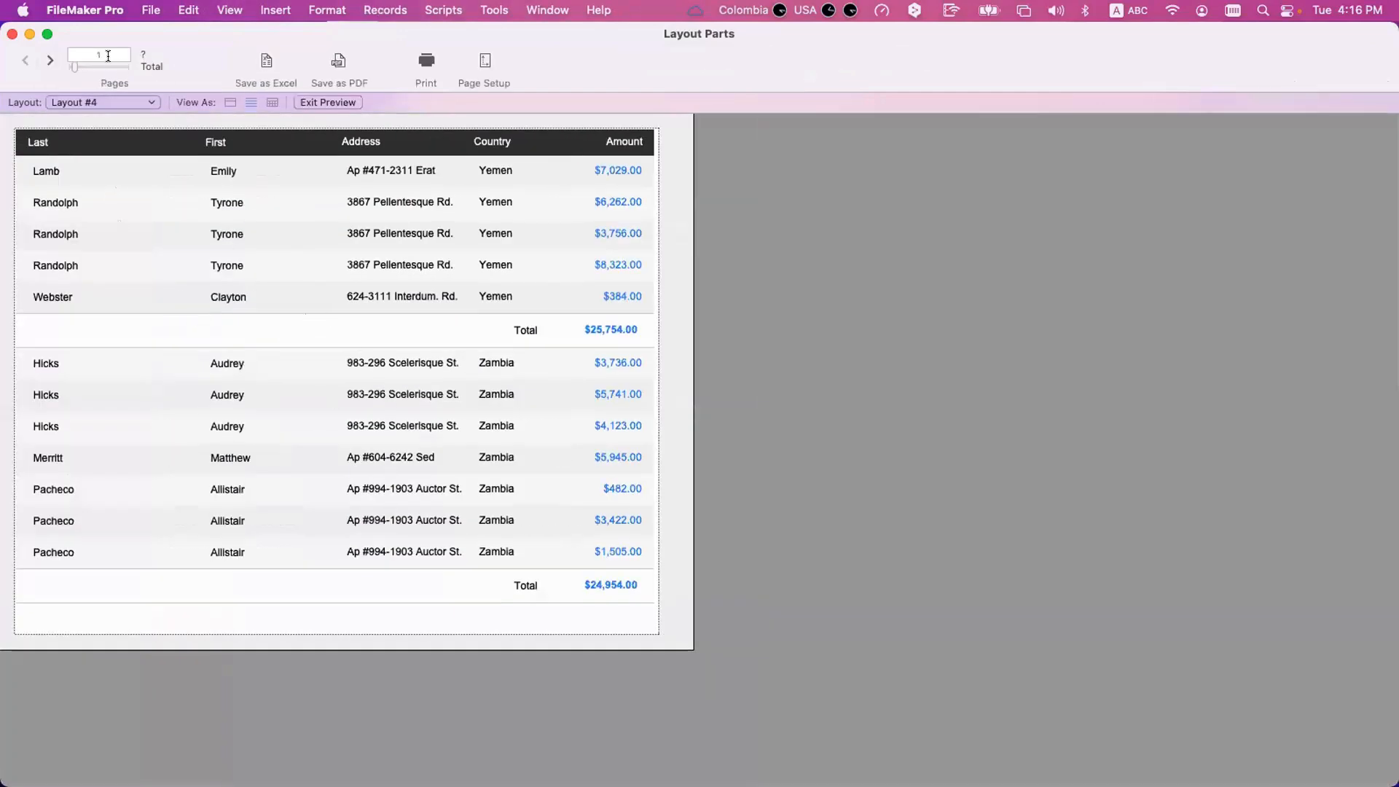
{"action": "left_click", "coordinate": [49, 61]}
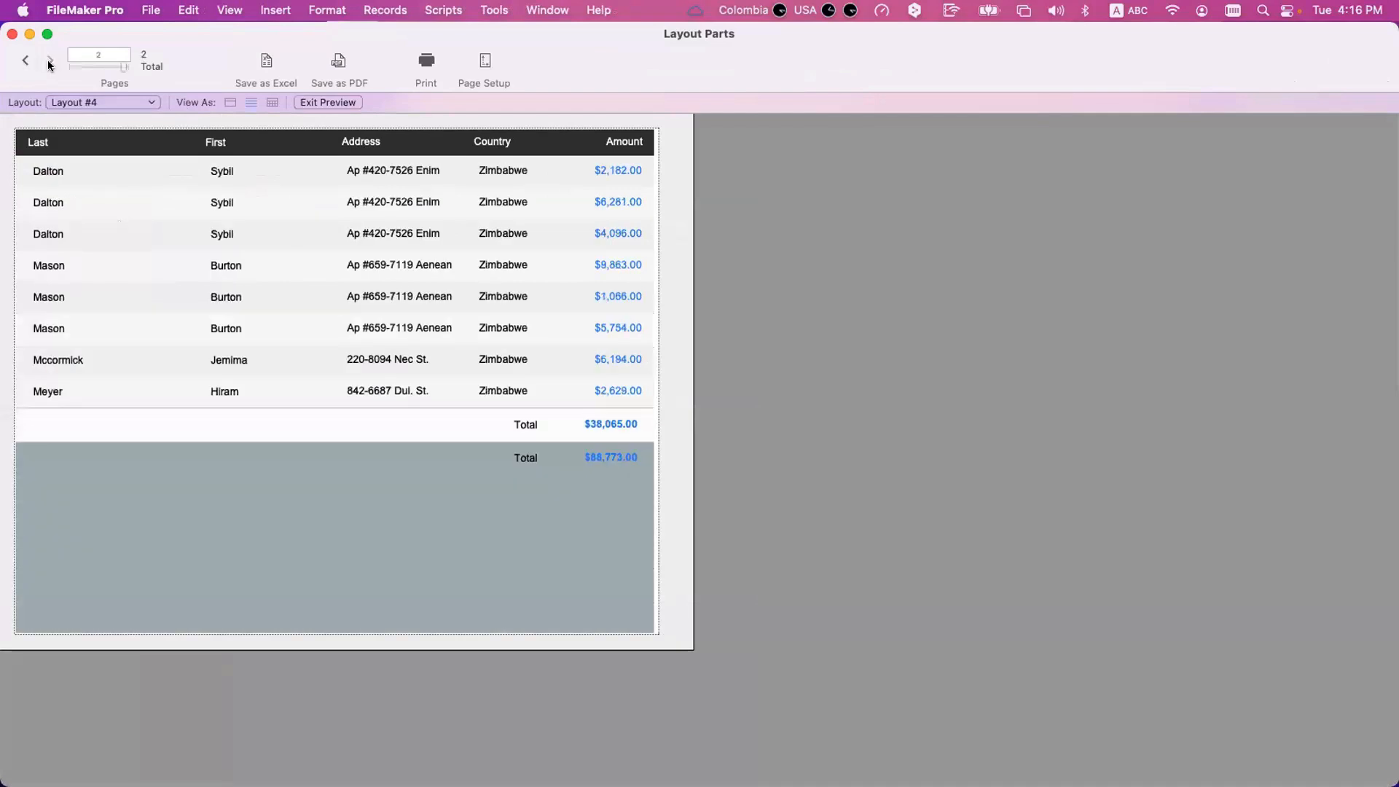
{"action": "left_click", "coordinate": [29, 61]}
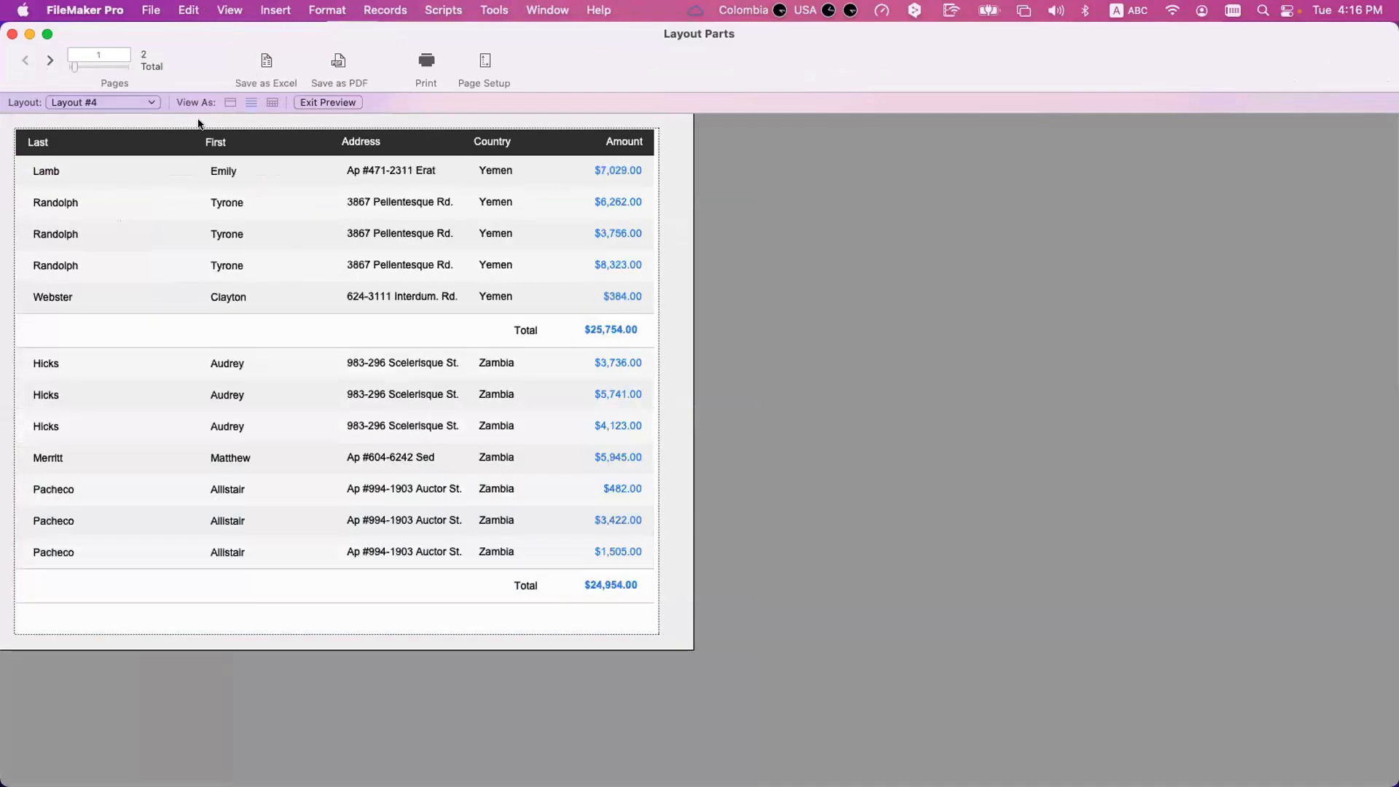
Show all records in Browse mode, sort them by Country again, and return to the start of the list.
{"action": "key", "text": "super+b"}
{"action": "left_click", "coordinate": [312, 60]}
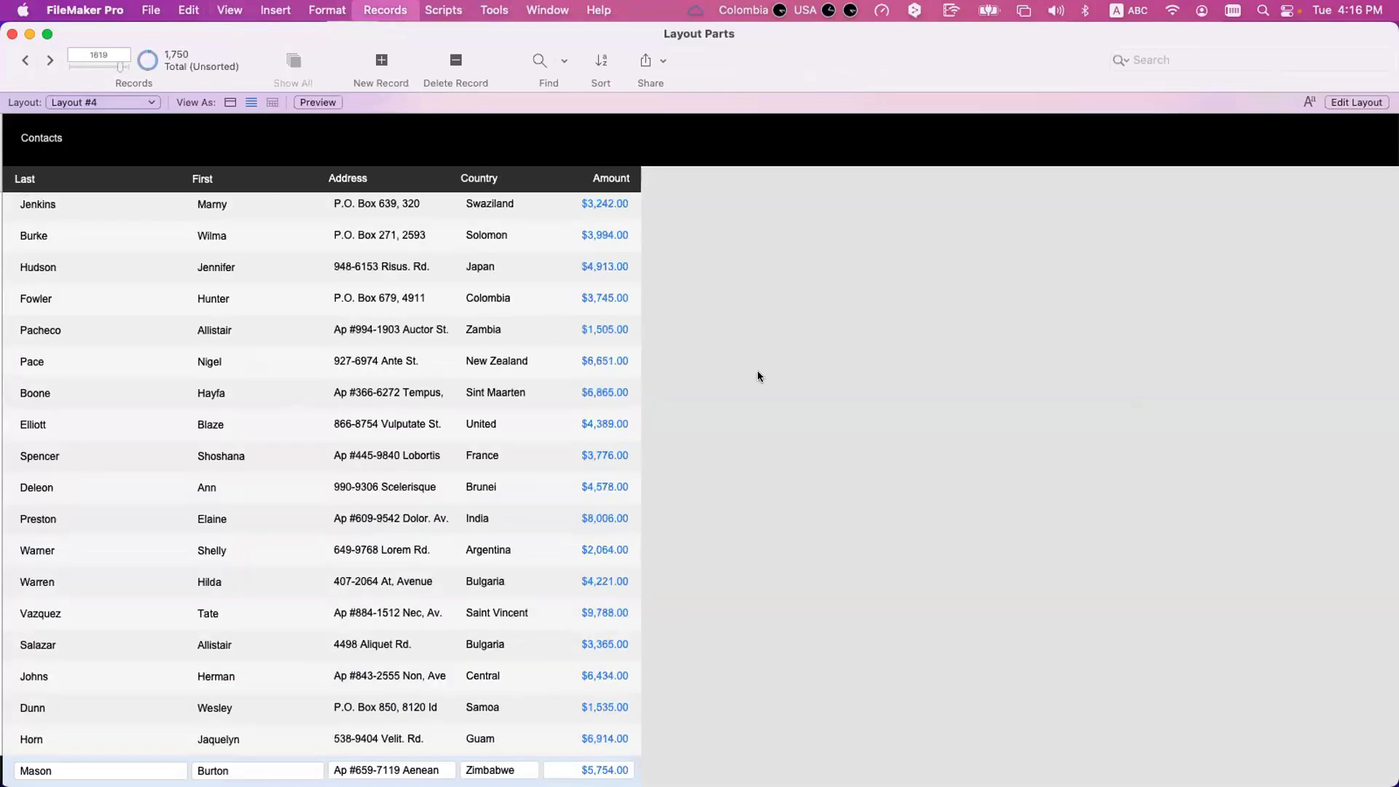
{"action": "key", "text": "super+s"}
{"action": "left_click", "coordinate": [862, 611]}
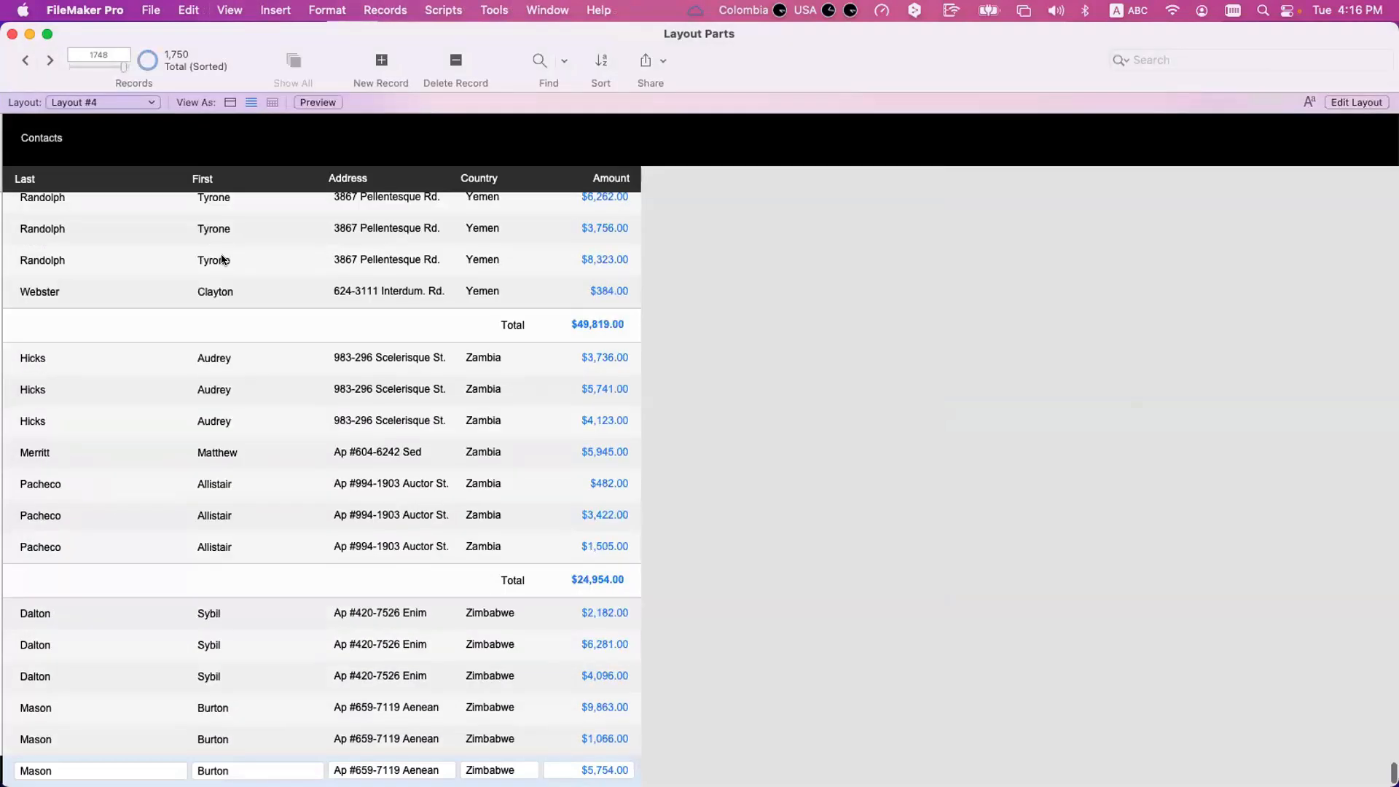
{"action": "scroll", "coordinate": [165, 242], "scroll_direction": "up", "scroll_amount": 10}
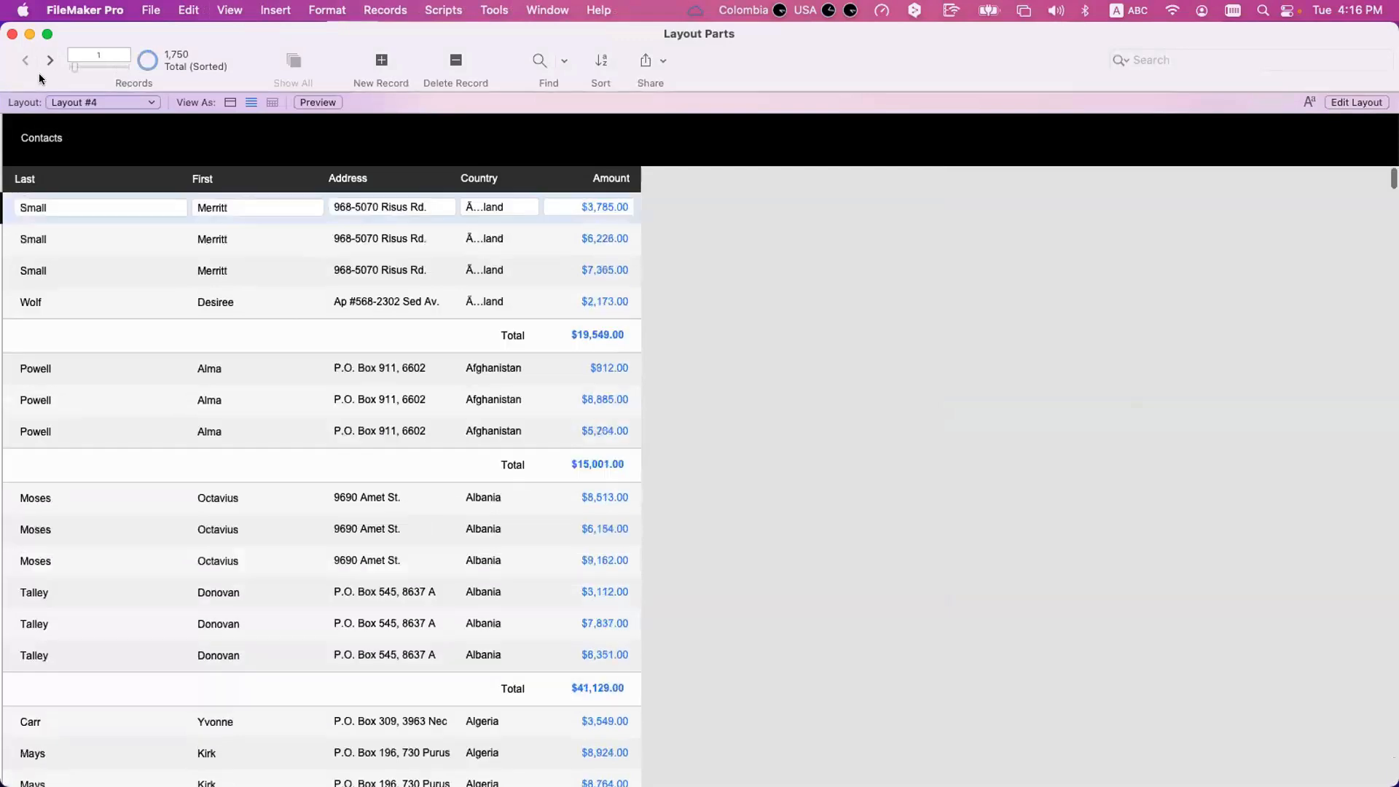
Preview the full report and page forward past page 20, examining how the country groups run across pages.
{"action": "key", "text": "super+u"}
{"action": "left_click", "coordinate": [50, 60]}
{"action": "left_click", "coordinate": [51, 60]}
{"action": "left_click", "coordinate": [50, 60]}
{"action": "left_click", "coordinate": [50, 60]}
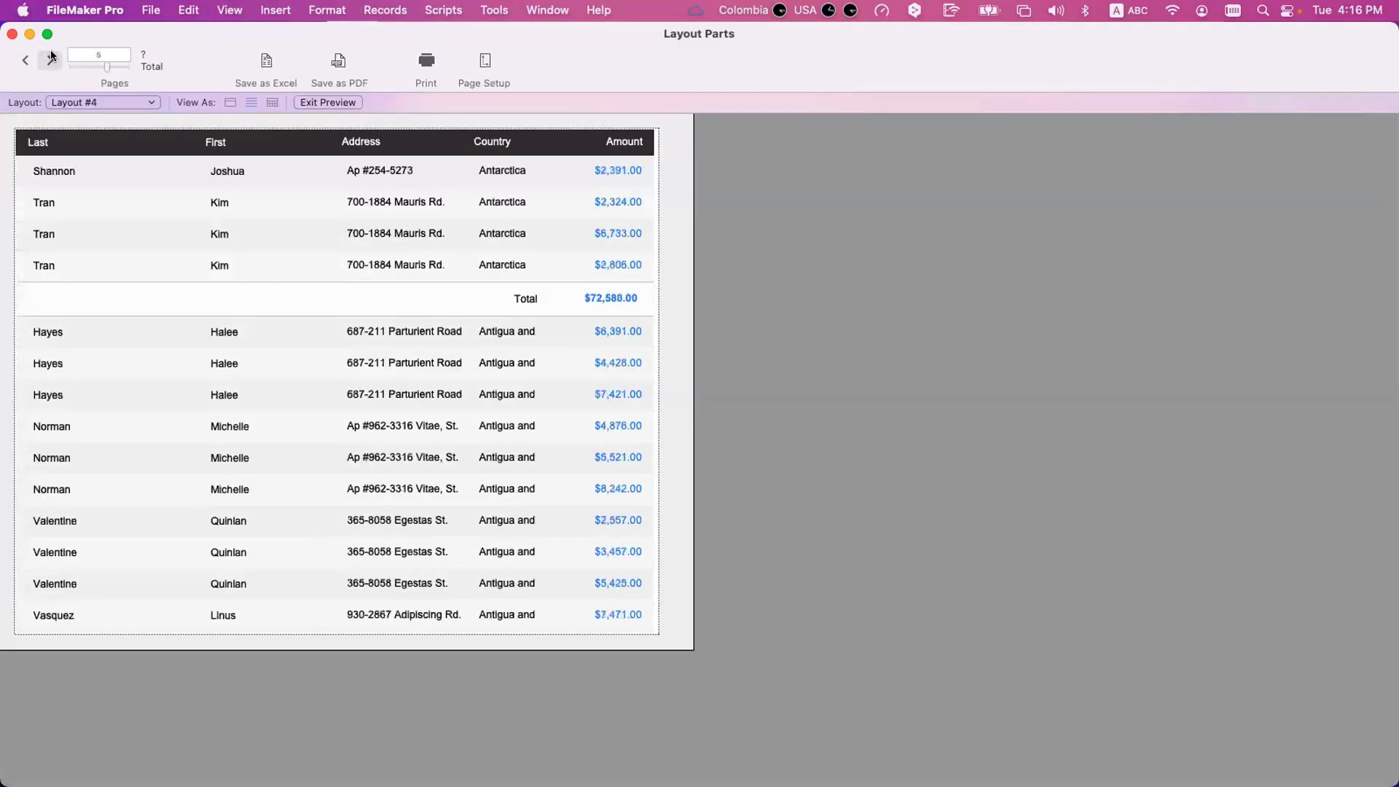
{"action": "left_click", "coordinate": [50, 60]}
{"action": "left_click", "coordinate": [50, 60]}
{"action": "left_click", "coordinate": [51, 60]}
{"action": "left_click", "coordinate": [50, 59]}
{"action": "left_click", "coordinate": [50, 59]}
{"action": "left_click", "coordinate": [50, 60]}
{"action": "left_click", "coordinate": [50, 60]}
{"action": "left_click", "coordinate": [50, 59]}
{"action": "left_click", "coordinate": [50, 60]}
{"action": "left_click", "coordinate": [50, 60]}
{"action": "left_click", "coordinate": [50, 60]}
{"action": "left_click", "coordinate": [50, 60]}
{"action": "left_click", "coordinate": [51, 60]}
{"action": "left_click", "coordinate": [50, 60]}
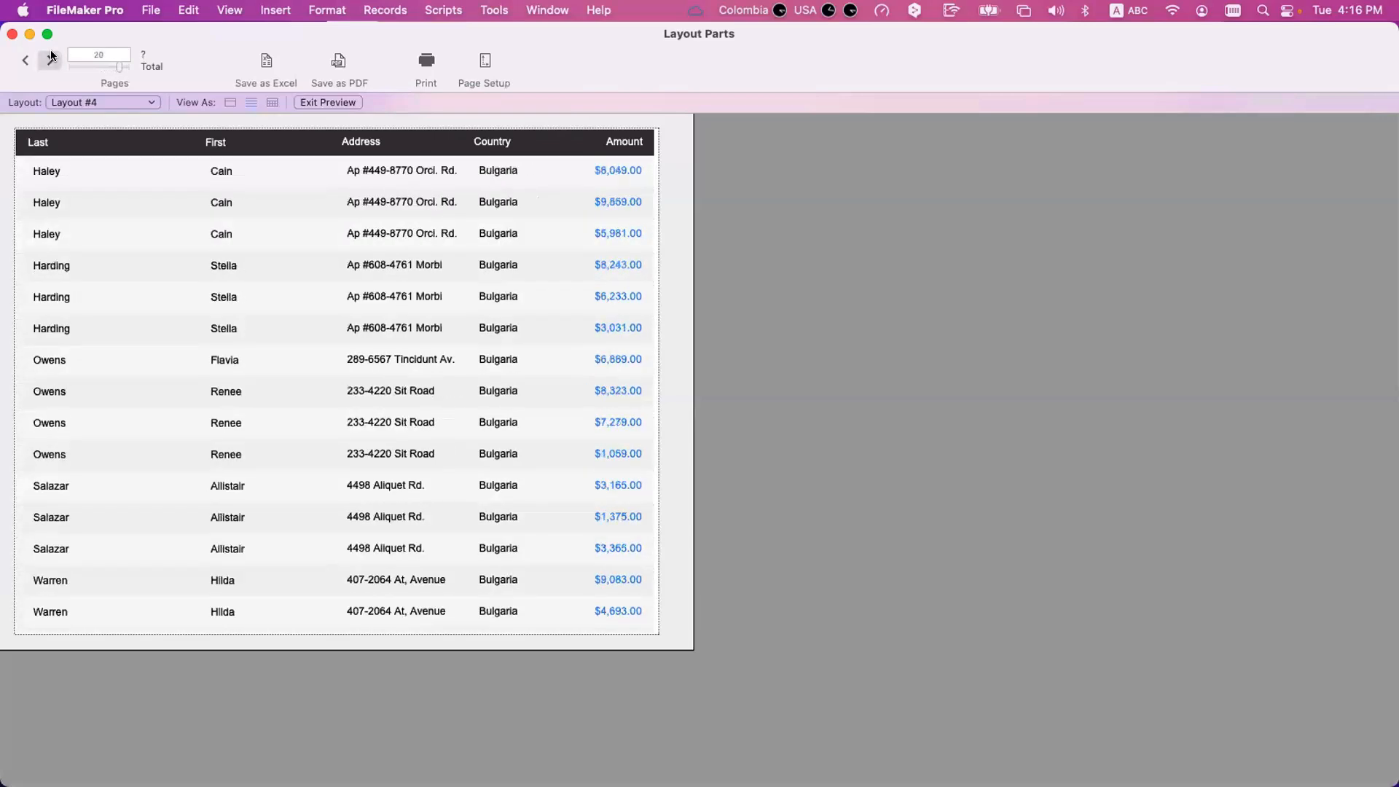
{"action": "left_click", "coordinate": [51, 60]}
{"action": "left_click", "coordinate": [50, 60]}
Turn the Country sub-summary's page break back on, set to after every 1 occurrence.
{"action": "key", "text": "super+l"}
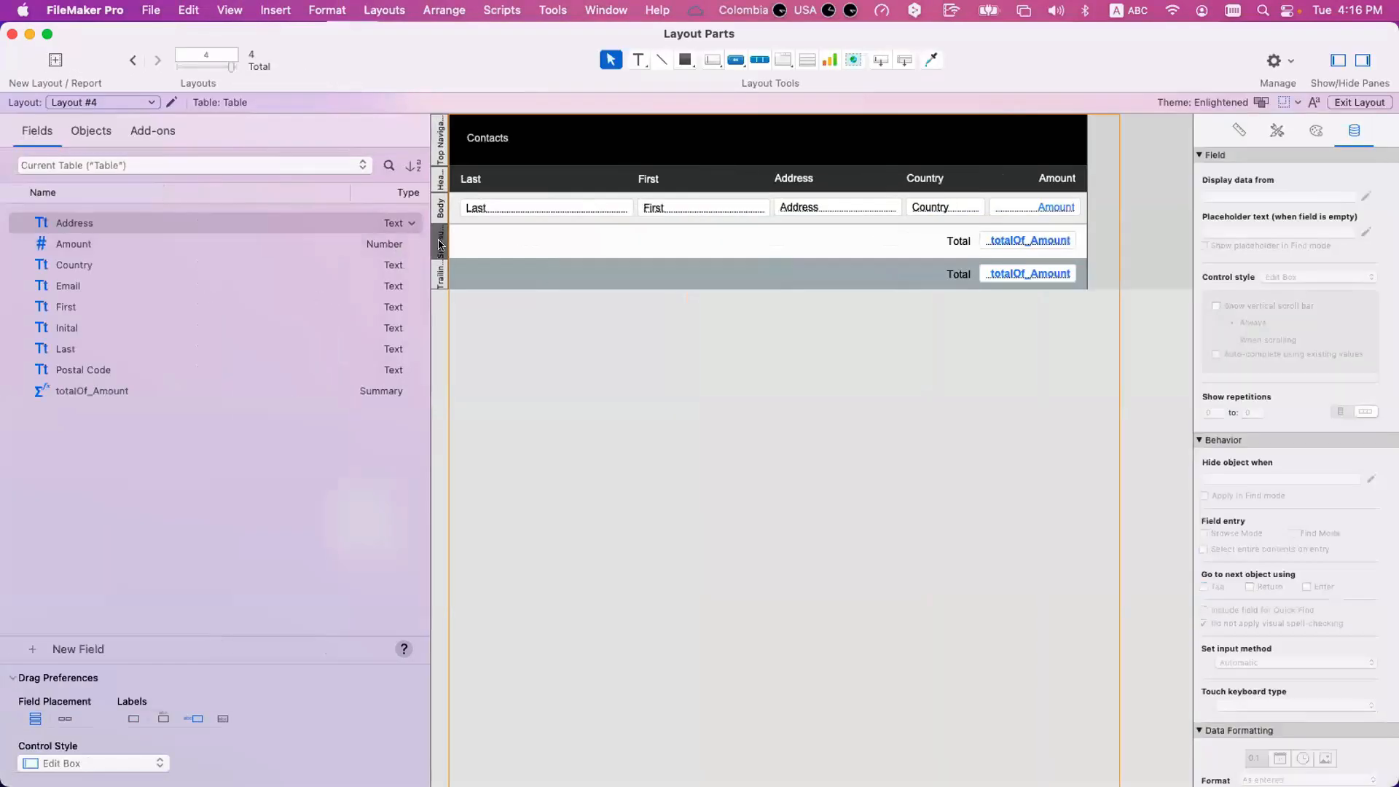
{"action": "double_click", "coordinate": [440, 246]}
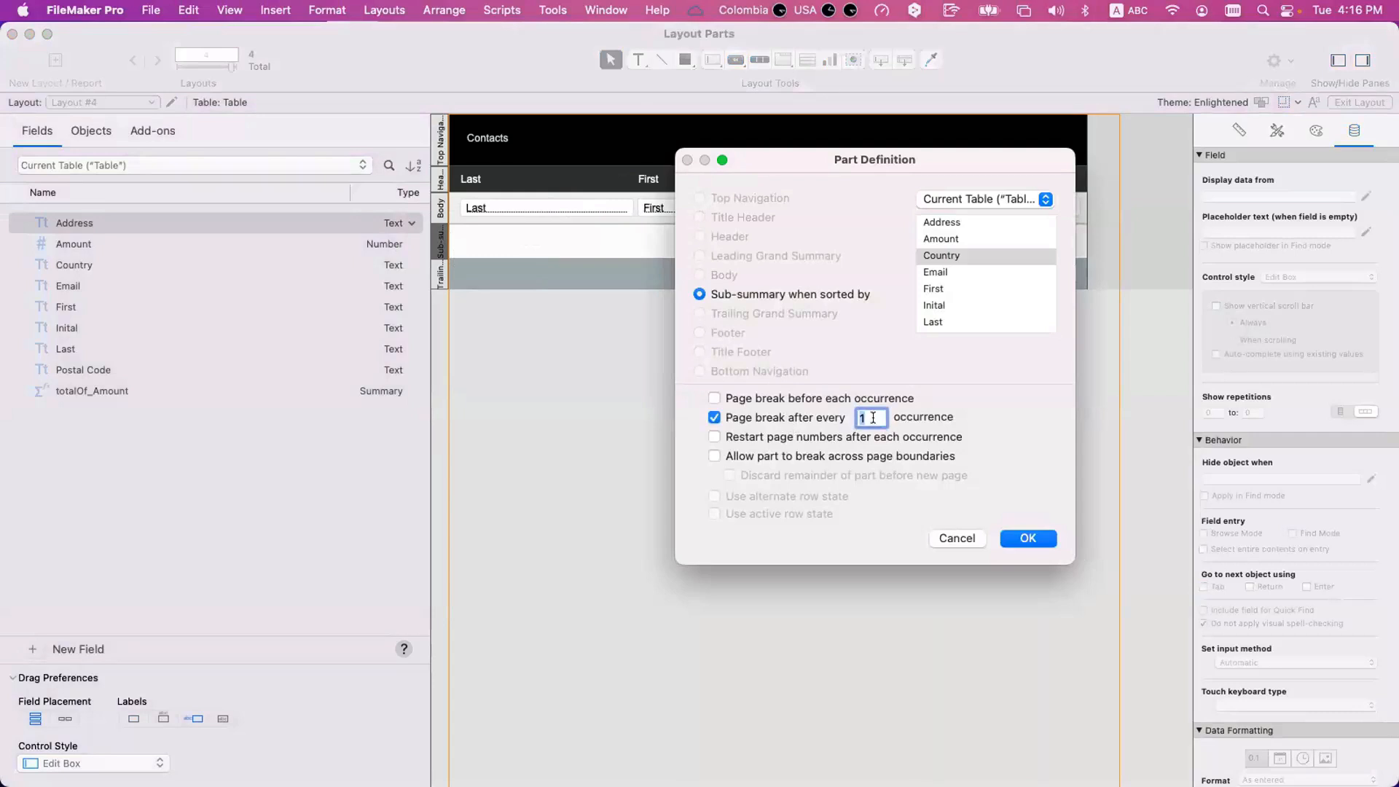
{"action": "left_click", "coordinate": [1030, 539]}
Preview the report and page forward to page 44, examining how the country groups and their totals are split across pages.
{"action": "key", "text": "super+u"}
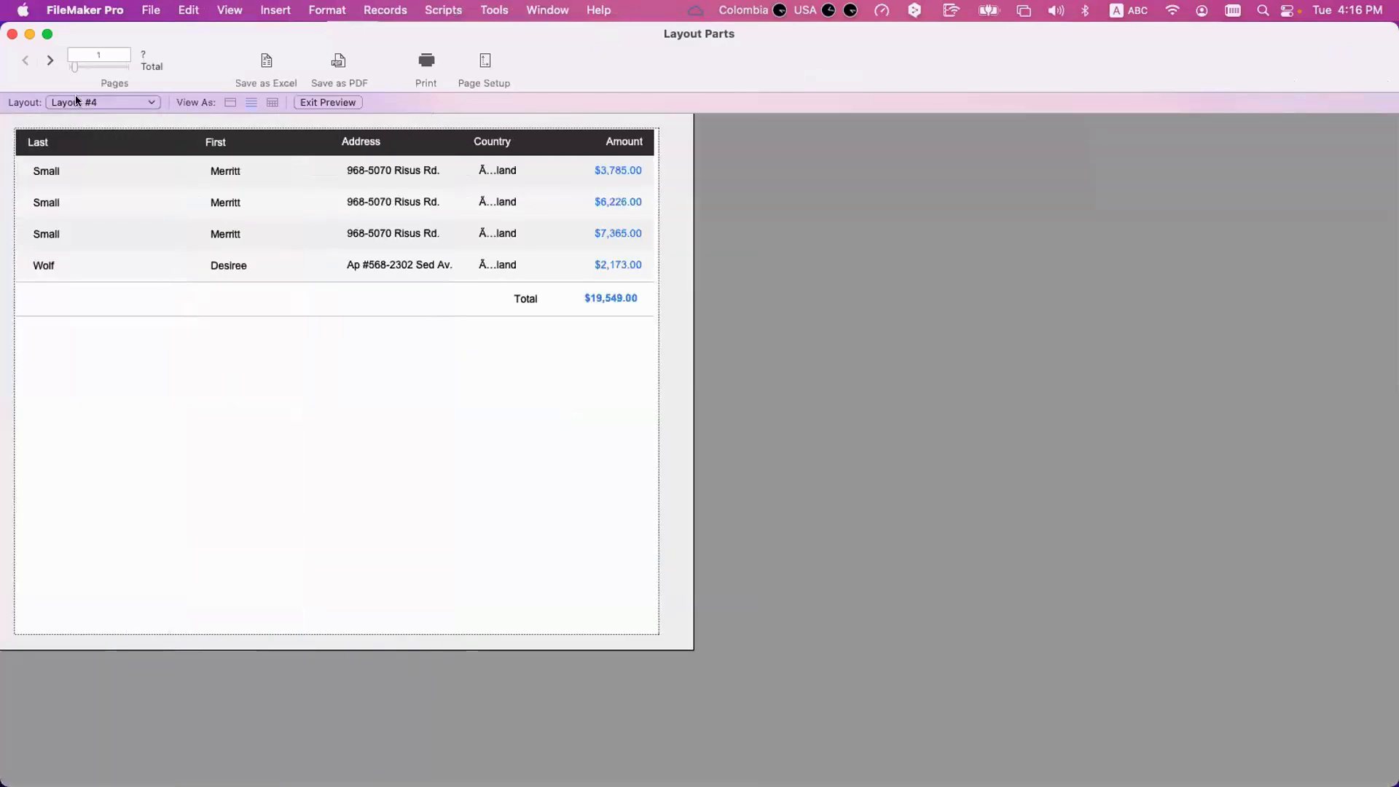
{"action": "left_click", "coordinate": [50, 61]}
{"action": "left_click", "coordinate": [49, 62]}
{"action": "left_click", "coordinate": [49, 63]}
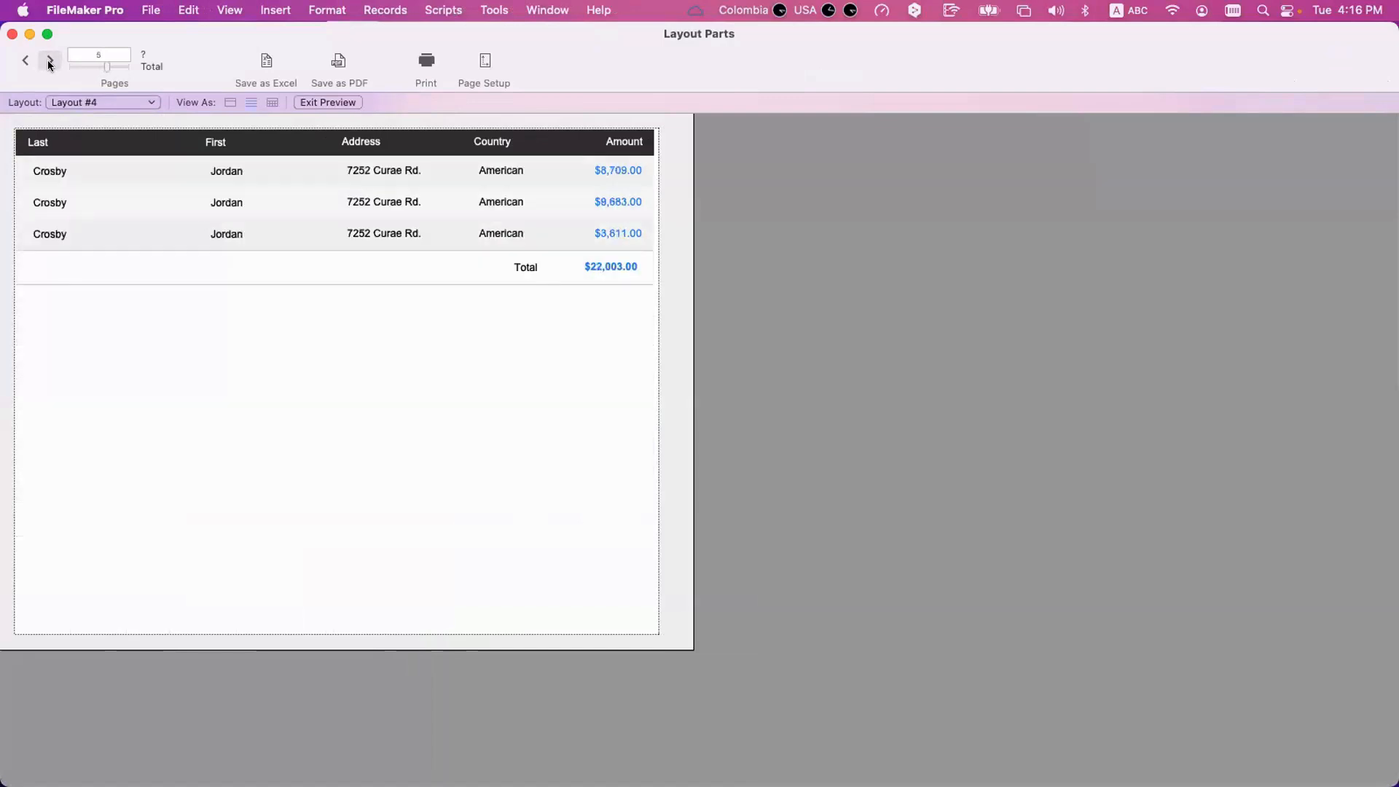
{"action": "left_click", "coordinate": [49, 63]}
{"action": "left_click", "coordinate": [49, 62]}
{"action": "left_click", "coordinate": [50, 62]}
{"action": "left_click", "coordinate": [49, 63]}
{"action": "left_click", "coordinate": [50, 63]}
{"action": "left_click", "coordinate": [50, 63]}
{"action": "left_click", "coordinate": [49, 63]}
{"action": "left_click", "coordinate": [49, 63]}
{"action": "left_click", "coordinate": [50, 63]}
{"action": "left_click", "coordinate": [50, 62]}
{"action": "left_click", "coordinate": [50, 62]}
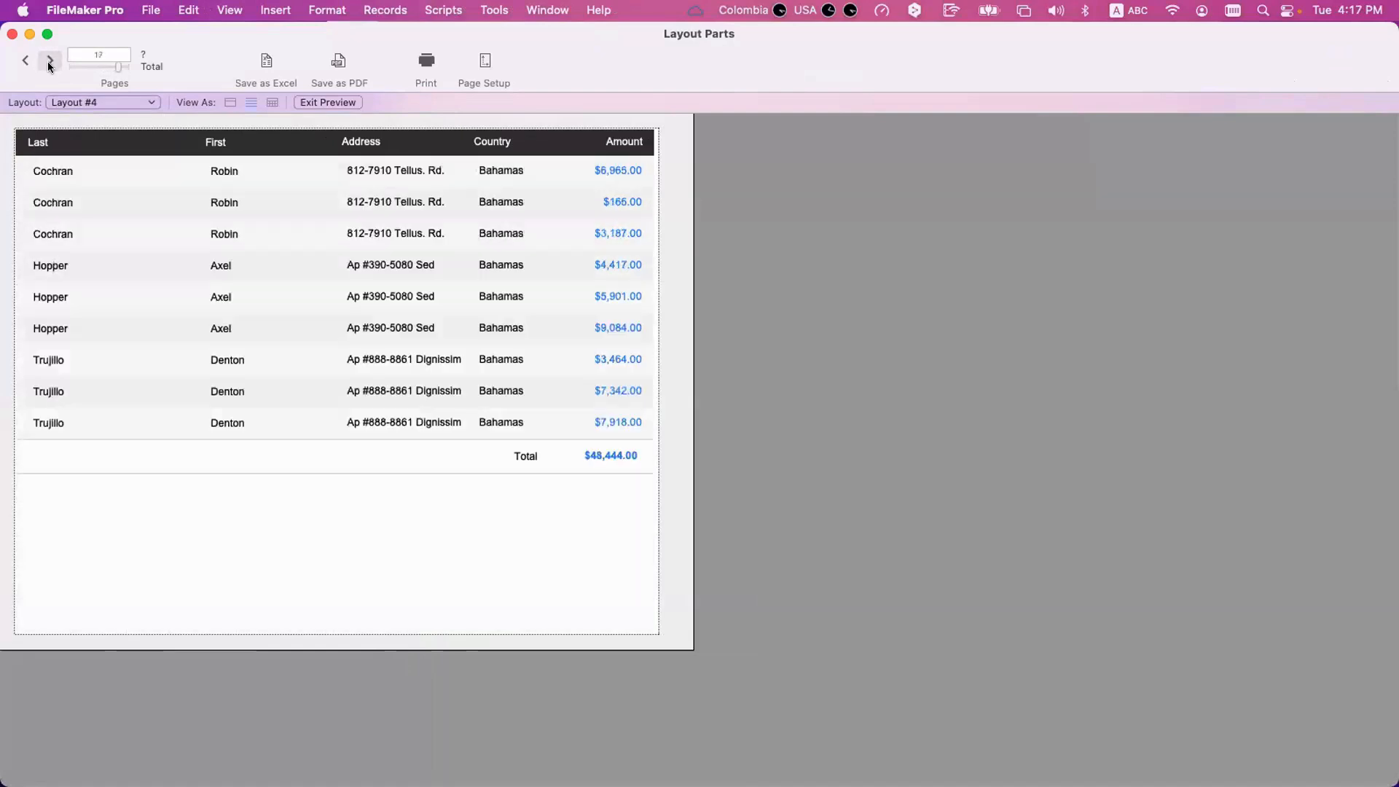
{"action": "left_click", "coordinate": [50, 63]}
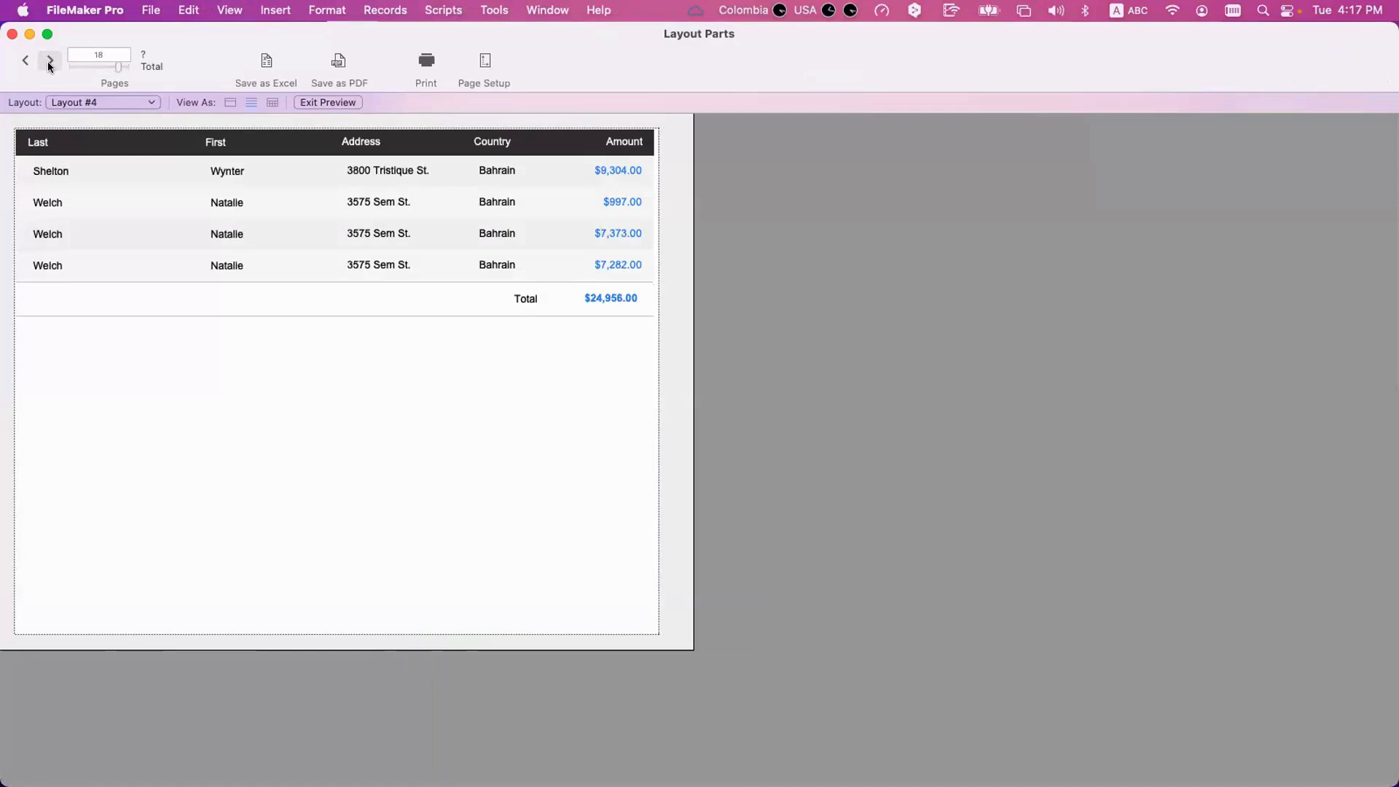
{"action": "left_click", "coordinate": [50, 63]}
{"action": "left_click", "coordinate": [49, 62]}
{"action": "left_click", "coordinate": [49, 63]}
{"action": "left_click", "coordinate": [50, 63]}
{"action": "left_click", "coordinate": [49, 63]}
{"action": "left_click", "coordinate": [50, 63]}
{"action": "left_click", "coordinate": [50, 63]}
{"action": "left_click", "coordinate": [50, 62]}
{"action": "left_click", "coordinate": [50, 63]}
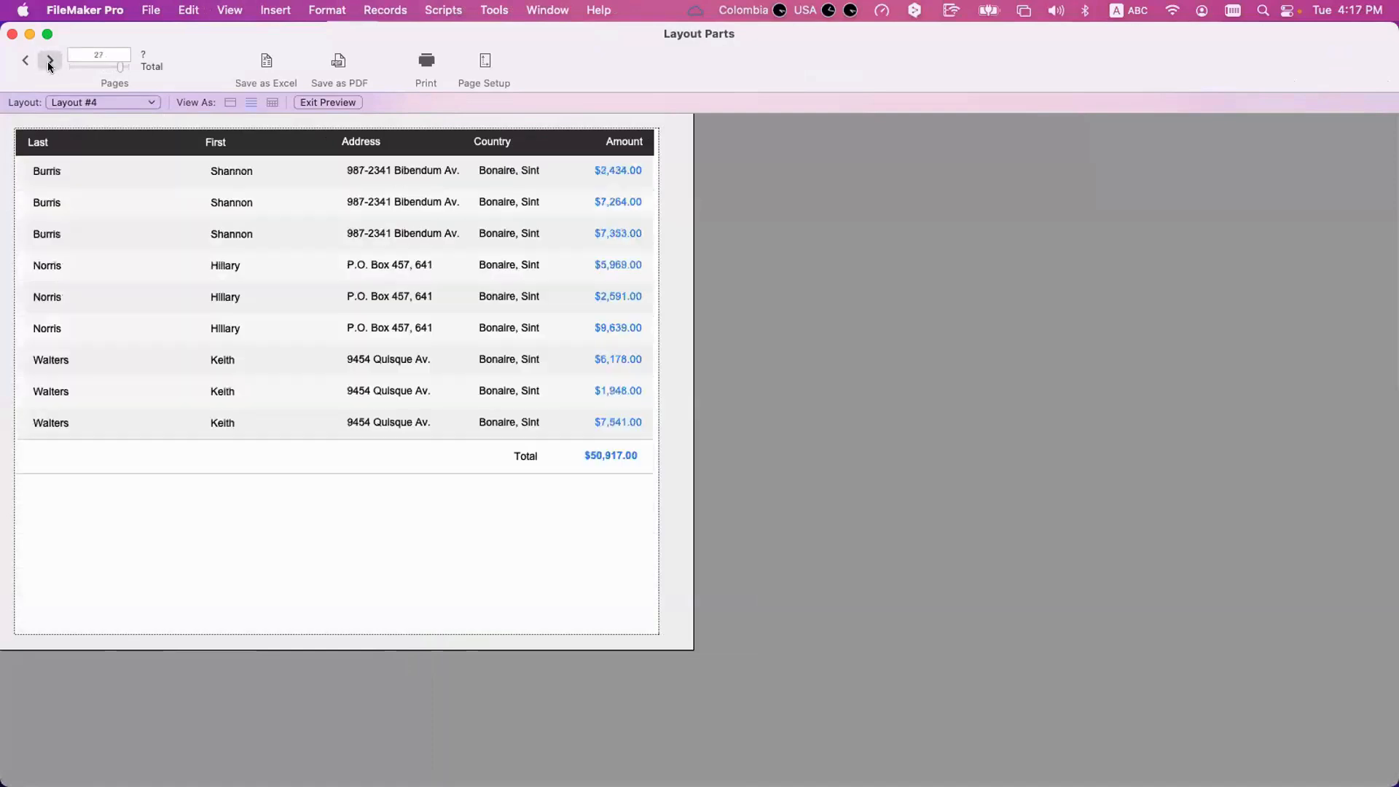
{"action": "left_click", "coordinate": [49, 63]}
{"action": "left_click", "coordinate": [49, 63]}
{"action": "left_click", "coordinate": [50, 62]}
{"action": "left_click", "coordinate": [50, 62]}
{"action": "left_click", "coordinate": [49, 63]}
{"action": "left_click", "coordinate": [50, 62]}
{"action": "left_click", "coordinate": [50, 63]}
{"action": "left_click", "coordinate": [50, 63]}
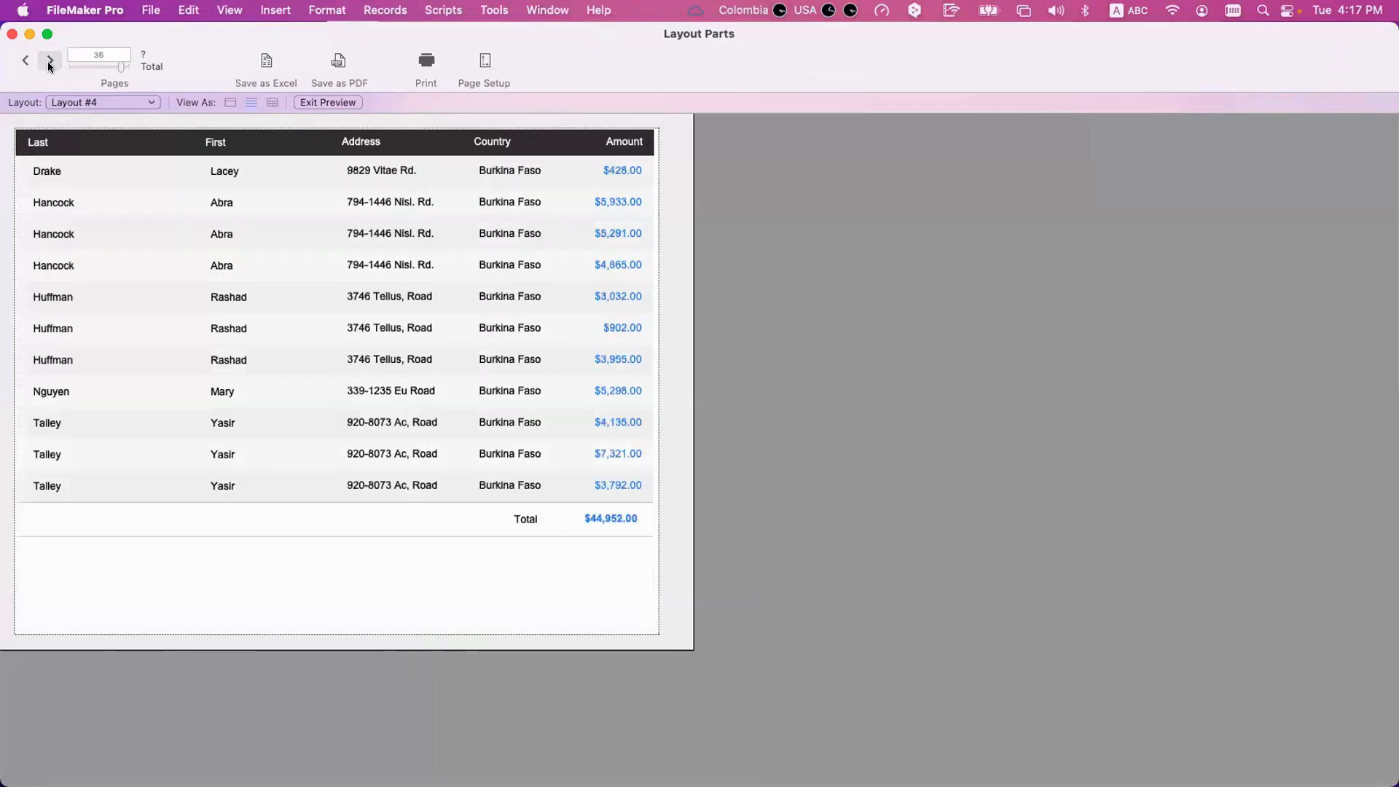
{"action": "left_click", "coordinate": [49, 63]}
{"action": "left_click", "coordinate": [50, 62]}
{"action": "left_click", "coordinate": [49, 63]}
{"action": "left_click", "coordinate": [50, 63]}
{"action": "left_click", "coordinate": [50, 62]}
{"action": "left_click", "coordinate": [50, 63]}
{"action": "left_click", "coordinate": [49, 63]}
{"action": "left_click", "coordinate": [50, 62]}
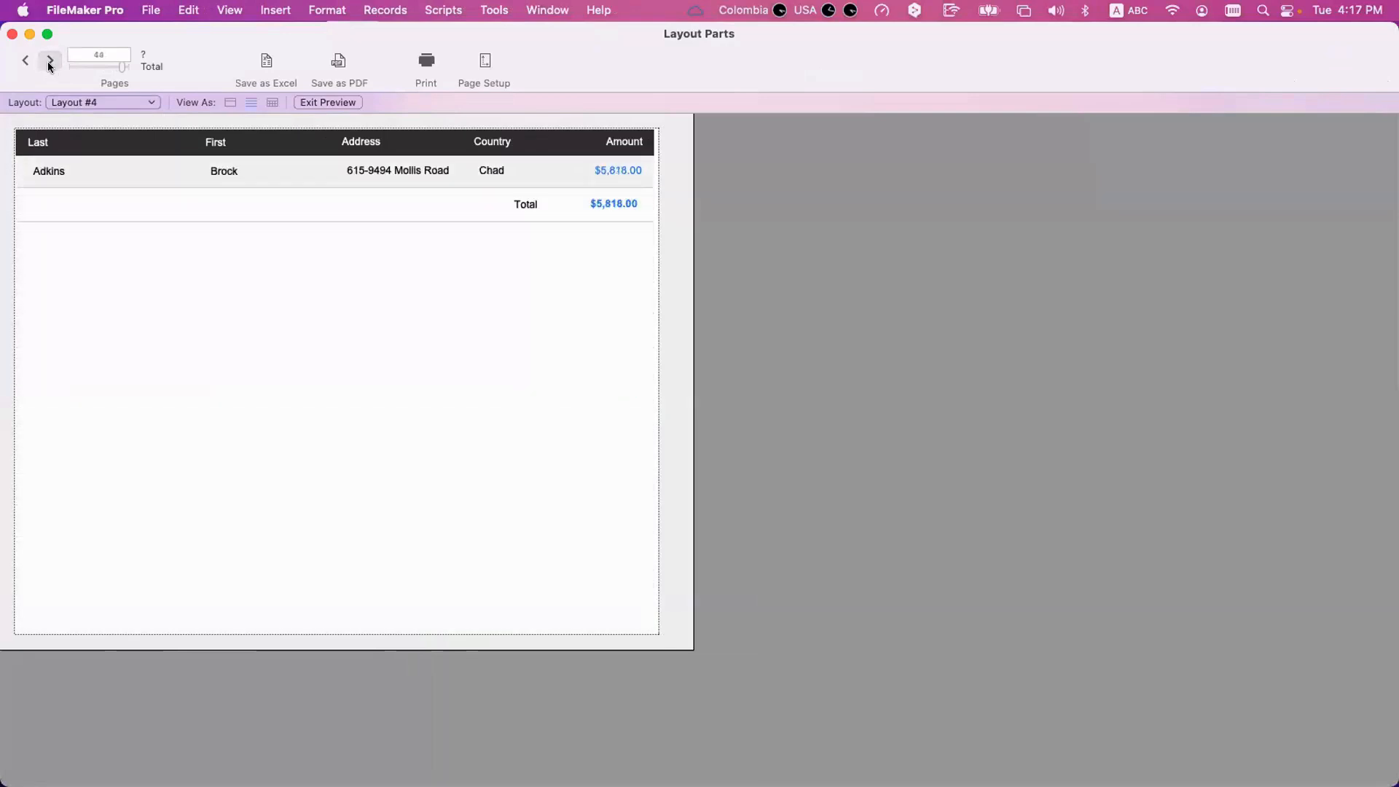
Set the Country sub-summary part to break the page after every 2 occurrences.
{"action": "key", "text": "super+l"}
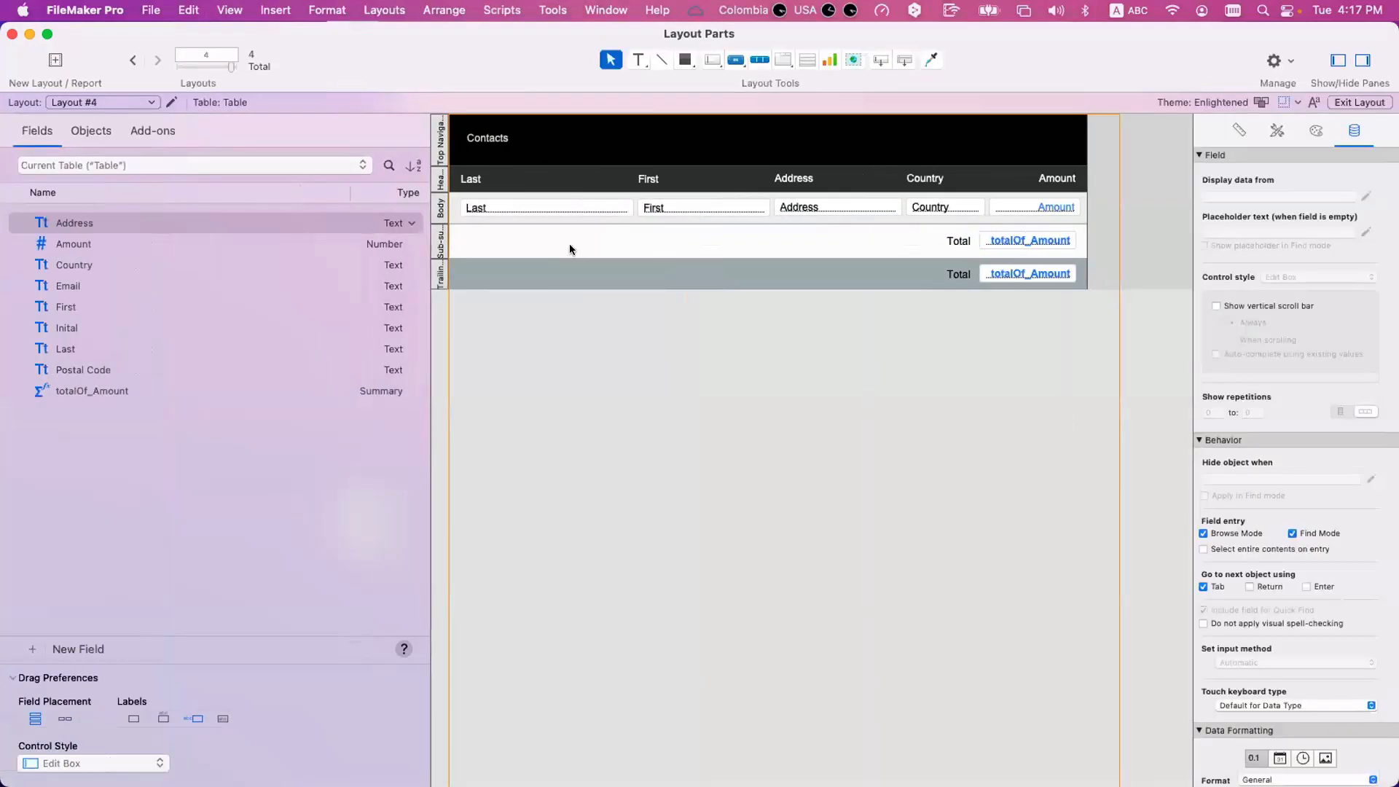
{"action": "left_click", "coordinate": [444, 251]}
{"action": "double_click", "coordinate": [443, 251]}
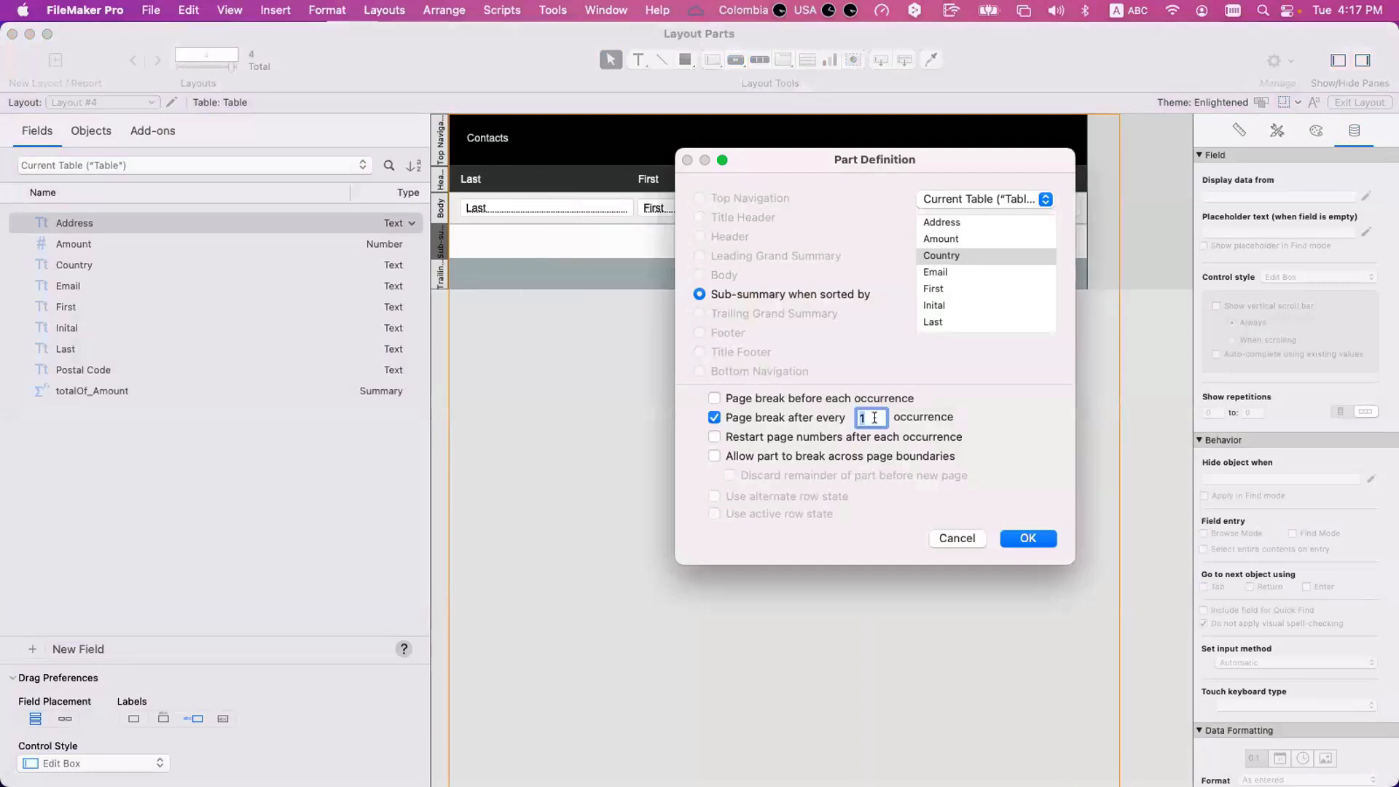
{"action": "type", "text": "2"}
{"action": "key", "text": "Return"}
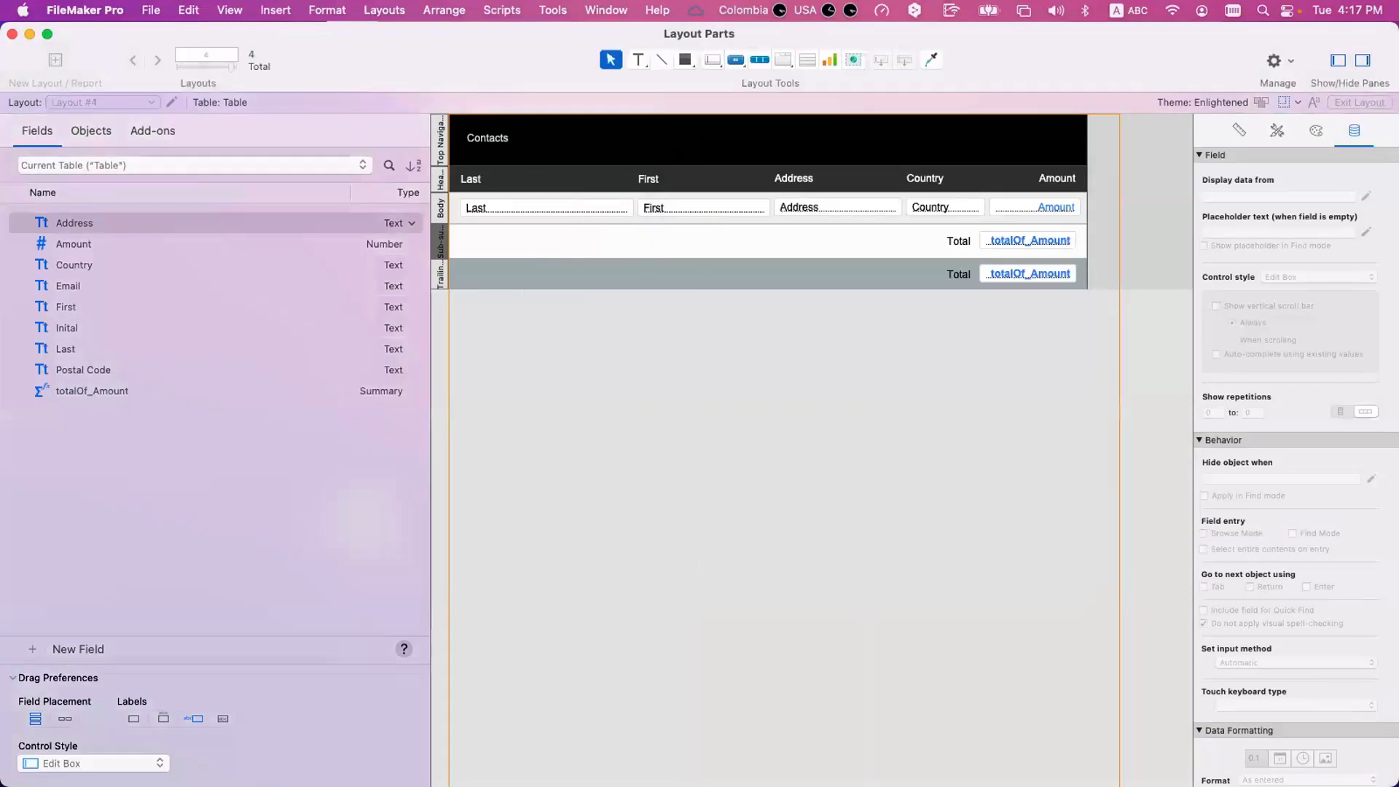
Preview the report and page past page 12, examining how many country groups share each page, and return to Layout mode.
{"action": "key", "text": "super+b"}
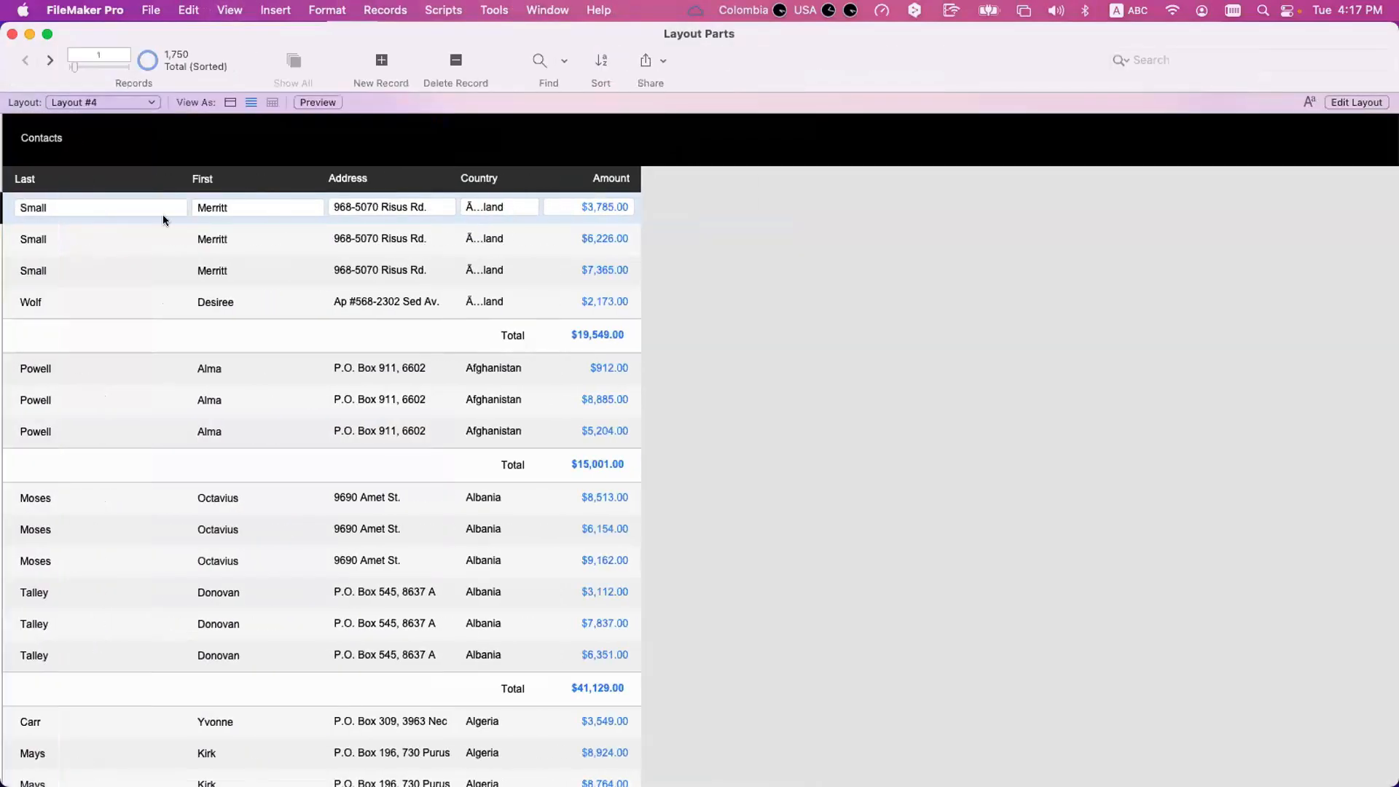
{"action": "key", "text": "super+u"}
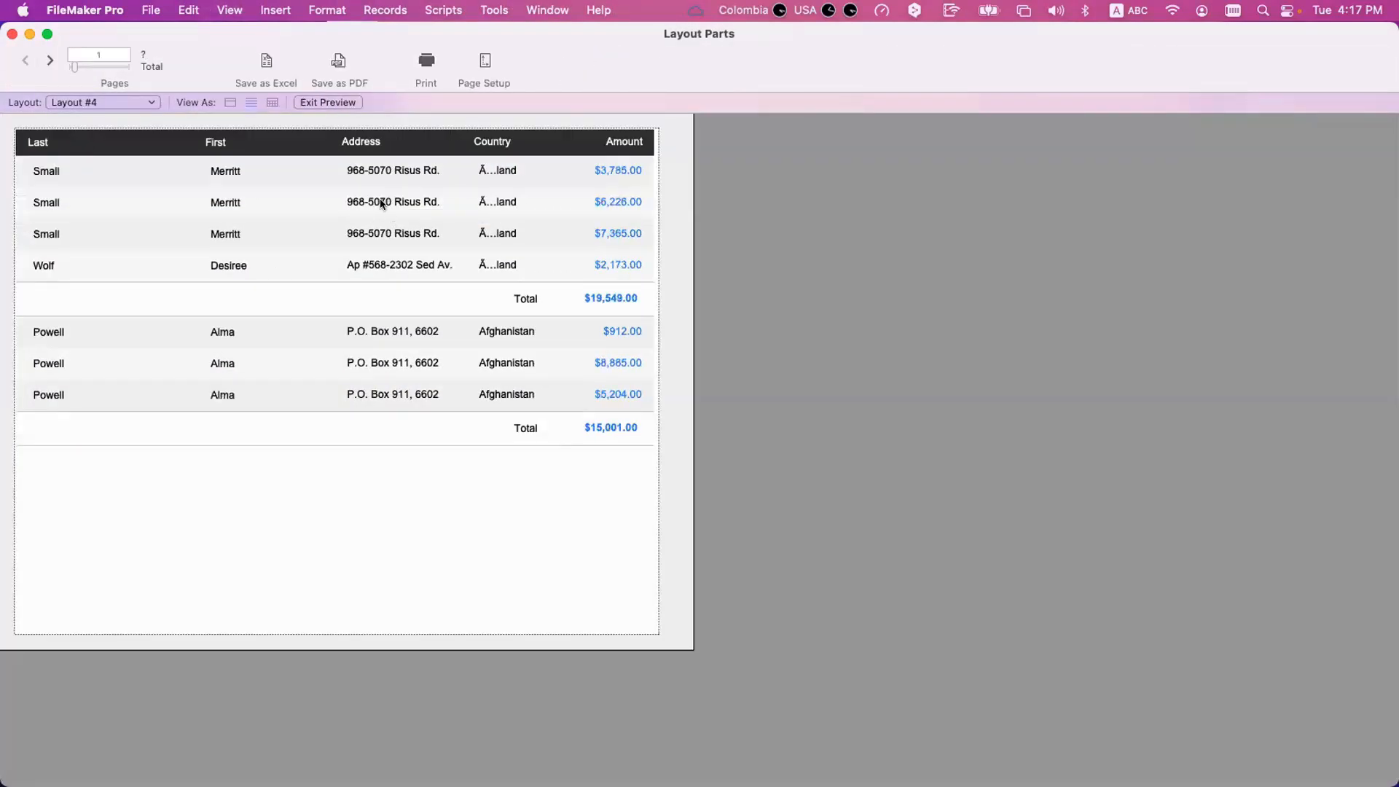
{"action": "left_click", "coordinate": [51, 61]}
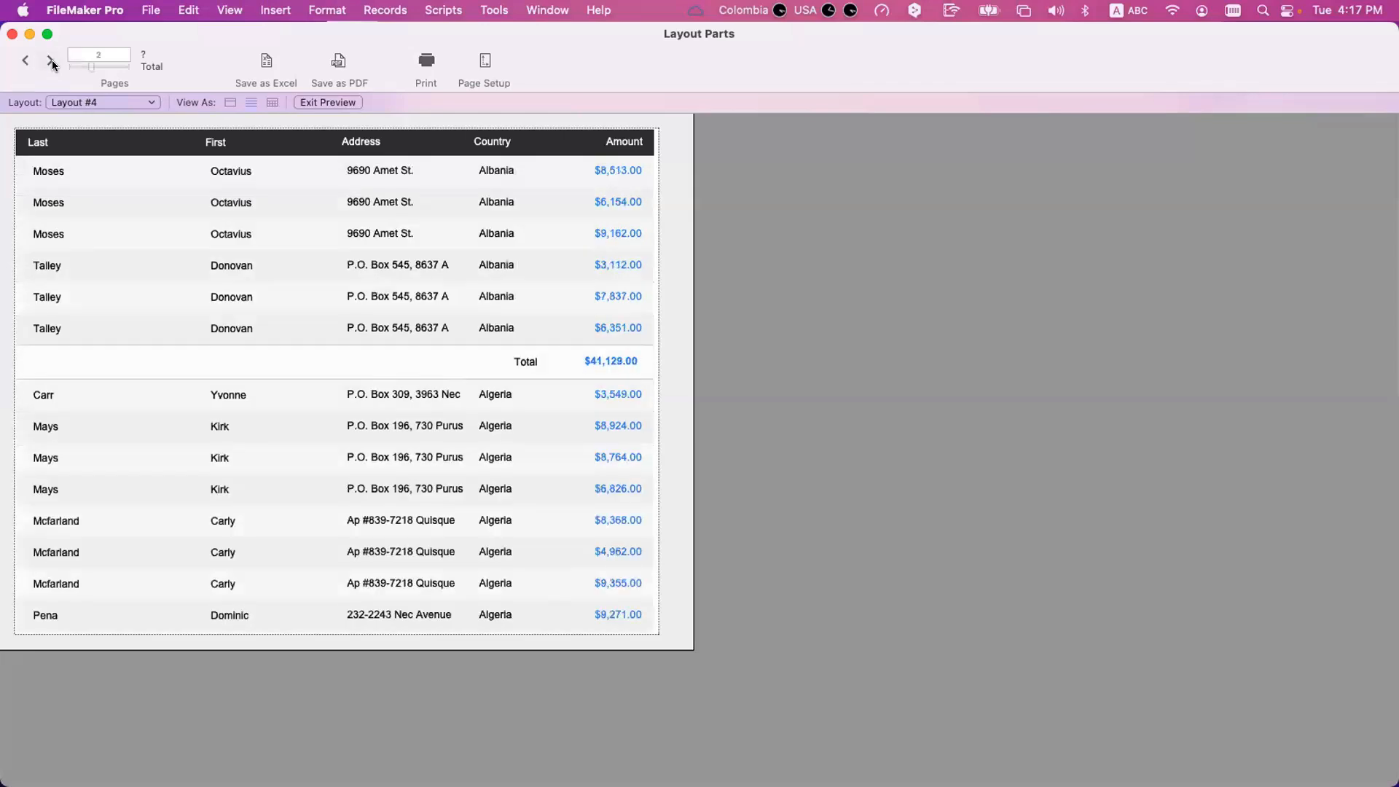
{"action": "left_click", "coordinate": [42, 56]}
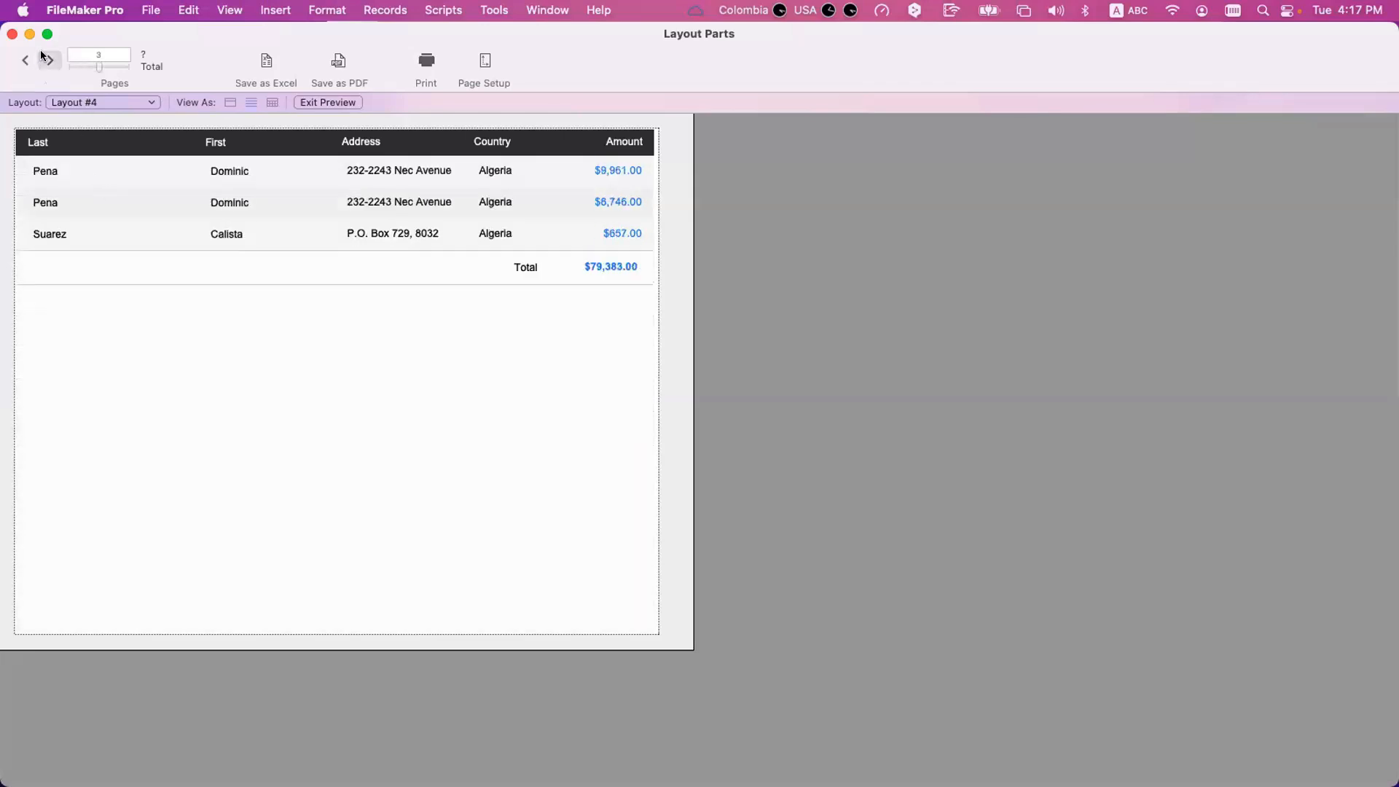
{"action": "left_click", "coordinate": [42, 54]}
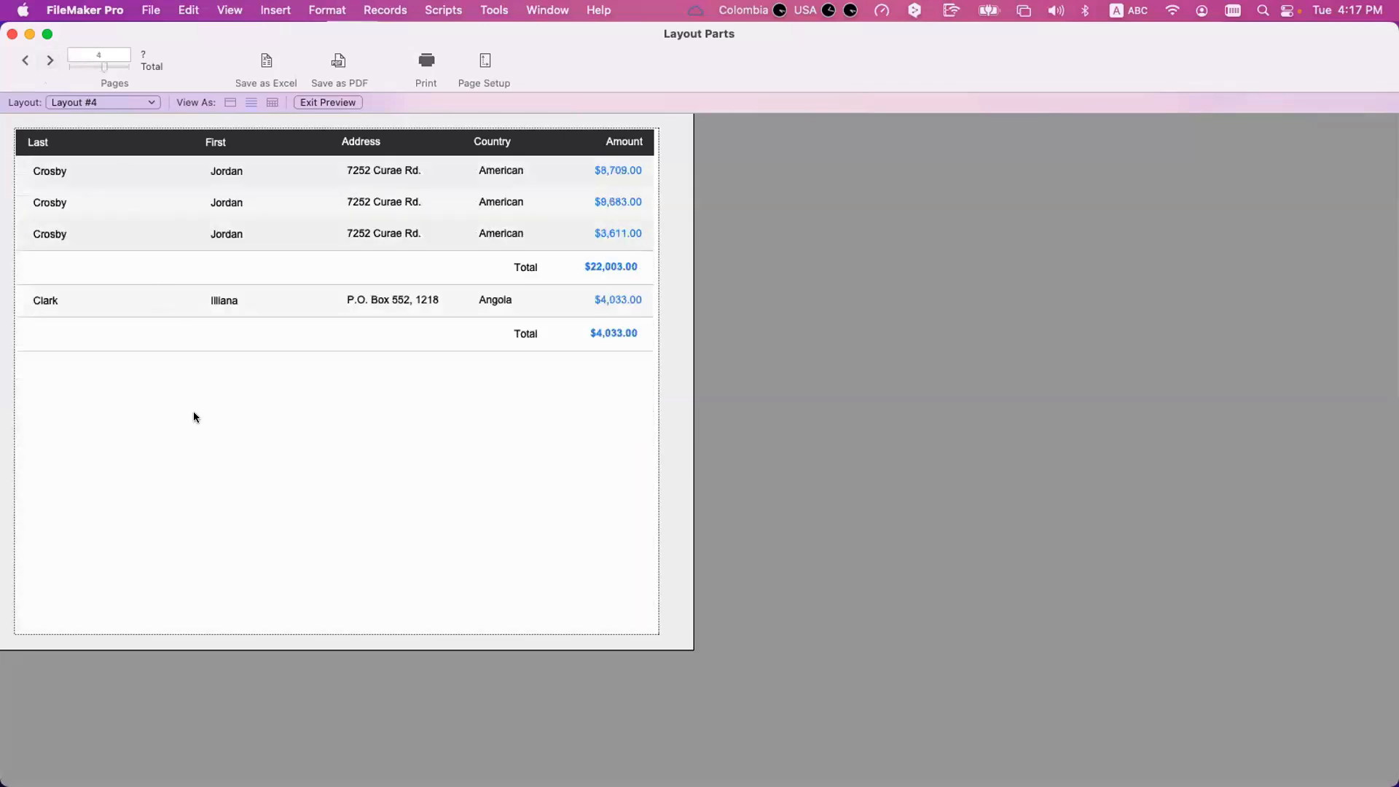
{"action": "left_click", "coordinate": [50, 60]}
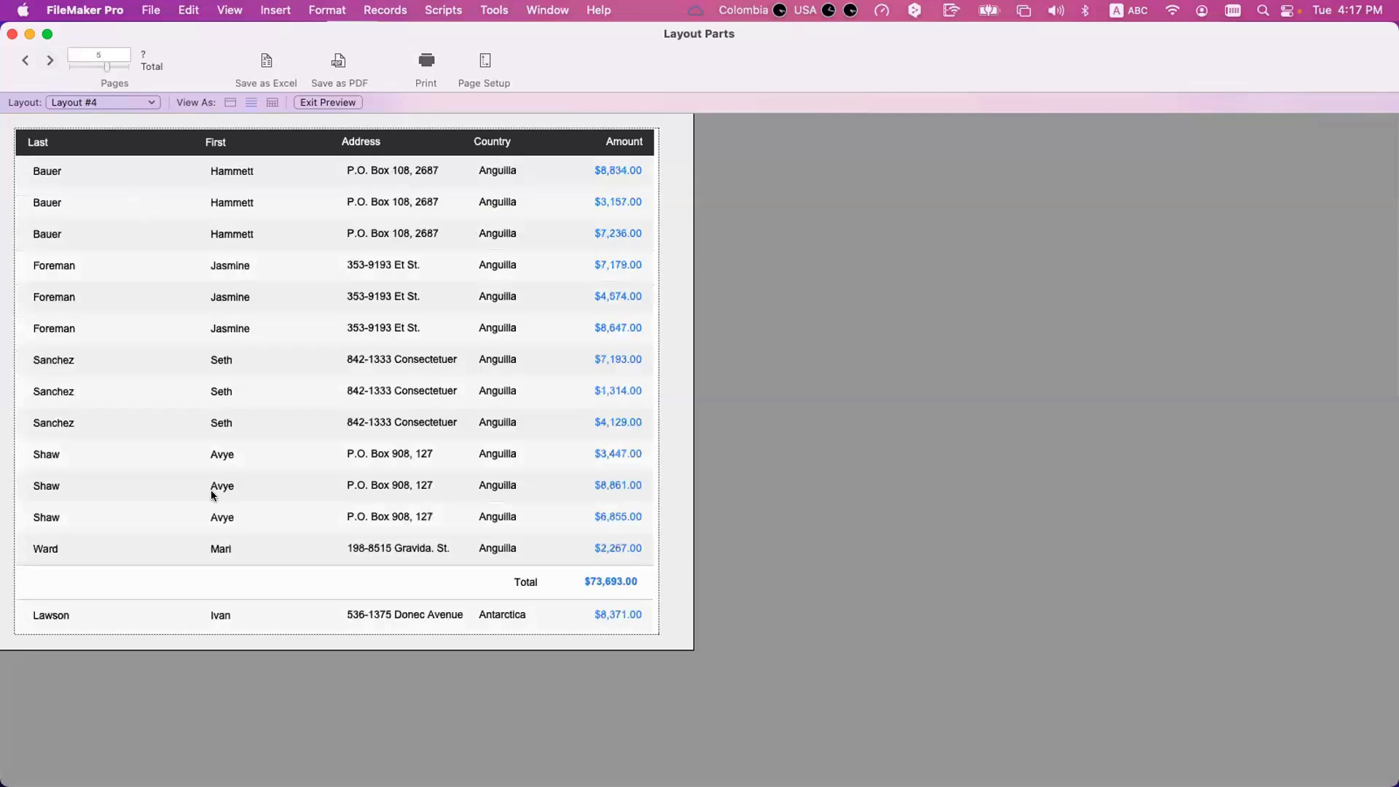
{"action": "left_click", "coordinate": [50, 59]}
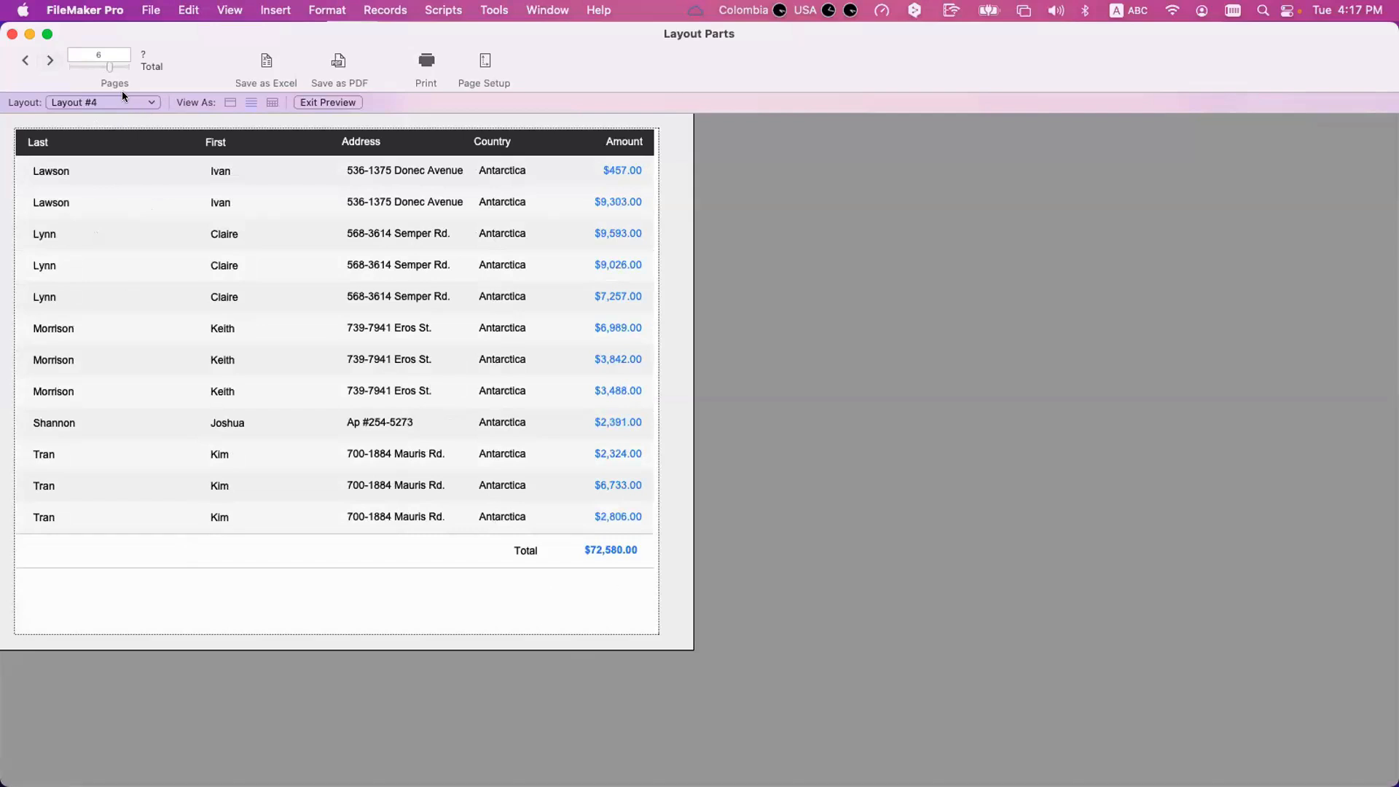
{"action": "left_click", "coordinate": [51, 61]}
{"action": "left_click", "coordinate": [51, 60]}
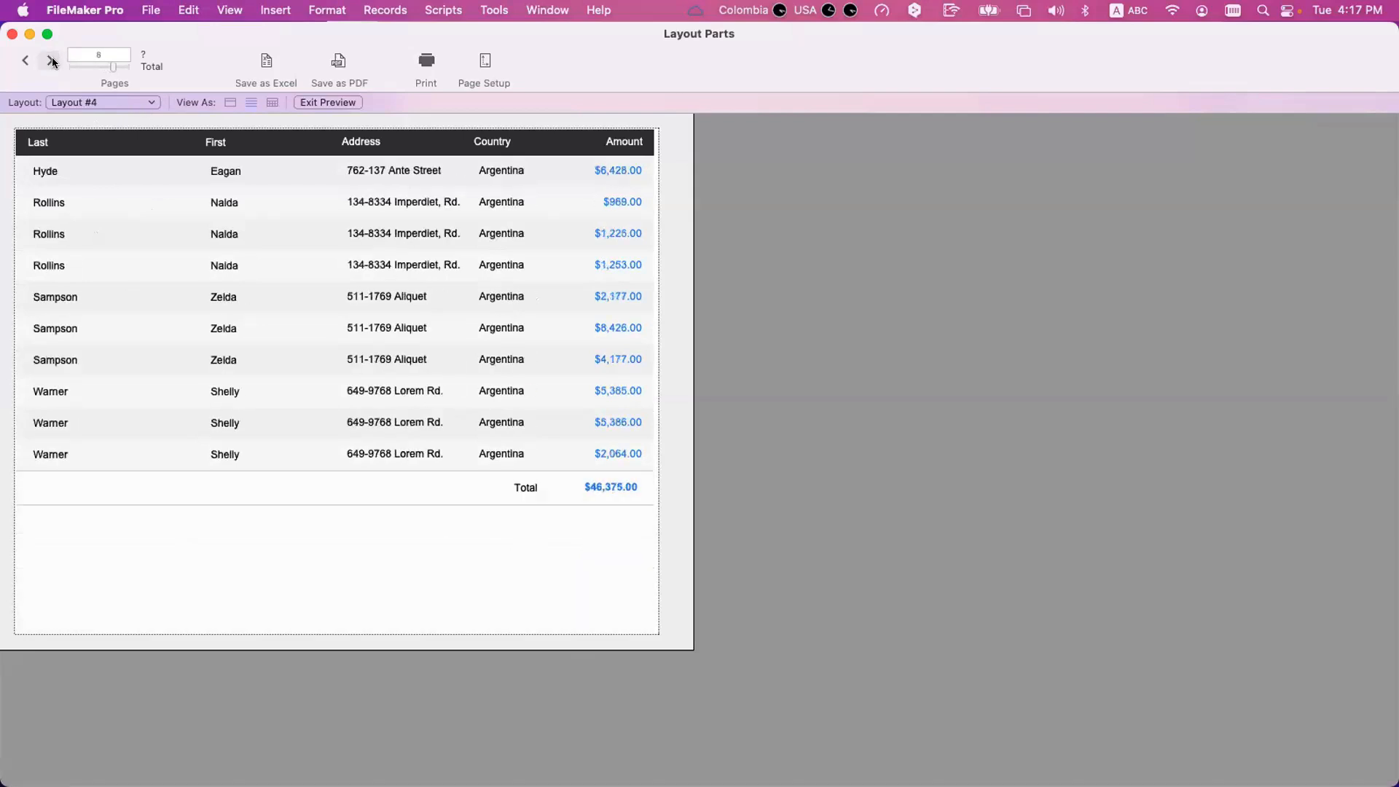
{"action": "left_click", "coordinate": [51, 60]}
{"action": "left_click", "coordinate": [51, 61]}
{"action": "left_click", "coordinate": [51, 61]}
{"action": "left_click", "coordinate": [51, 61]}
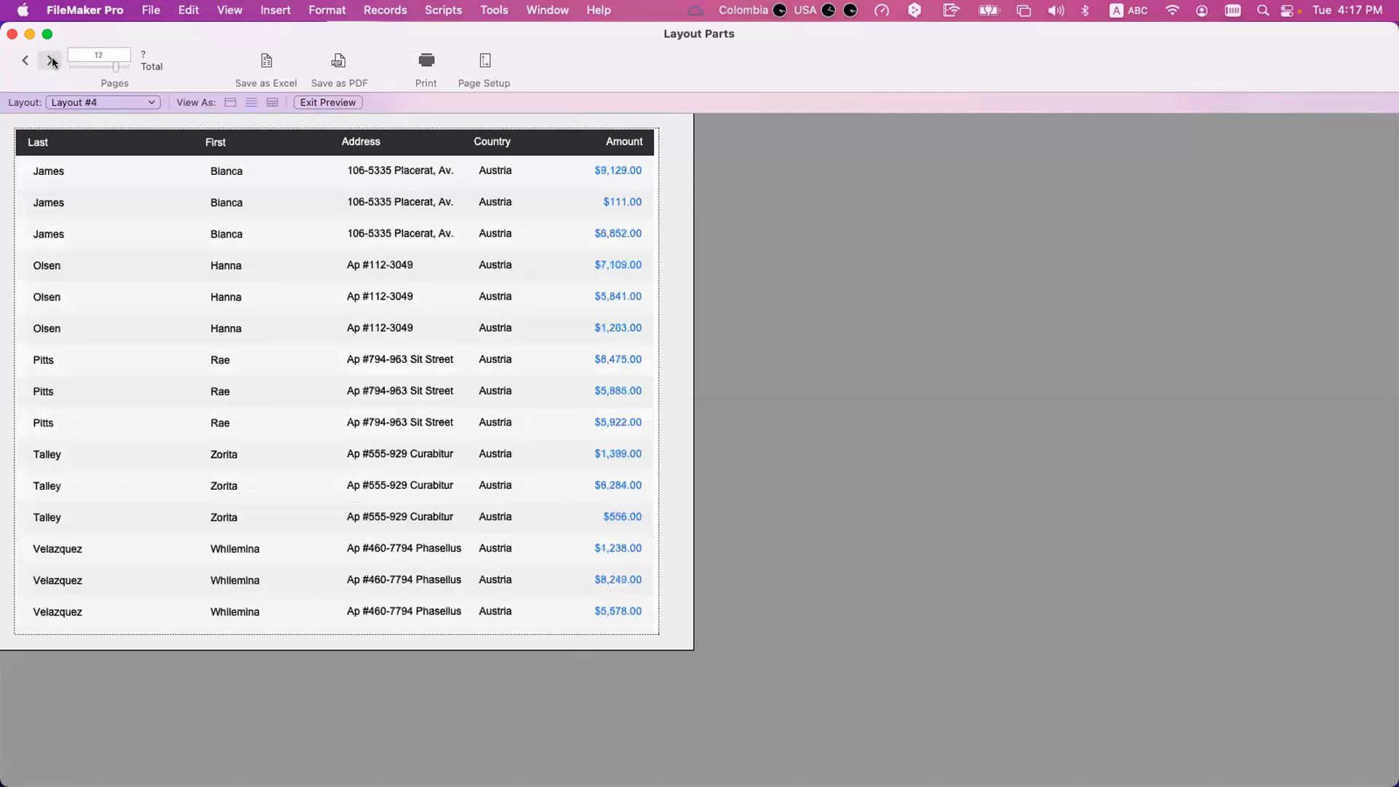
{"action": "left_click", "coordinate": [51, 61]}
{"action": "key", "text": "super+l"}
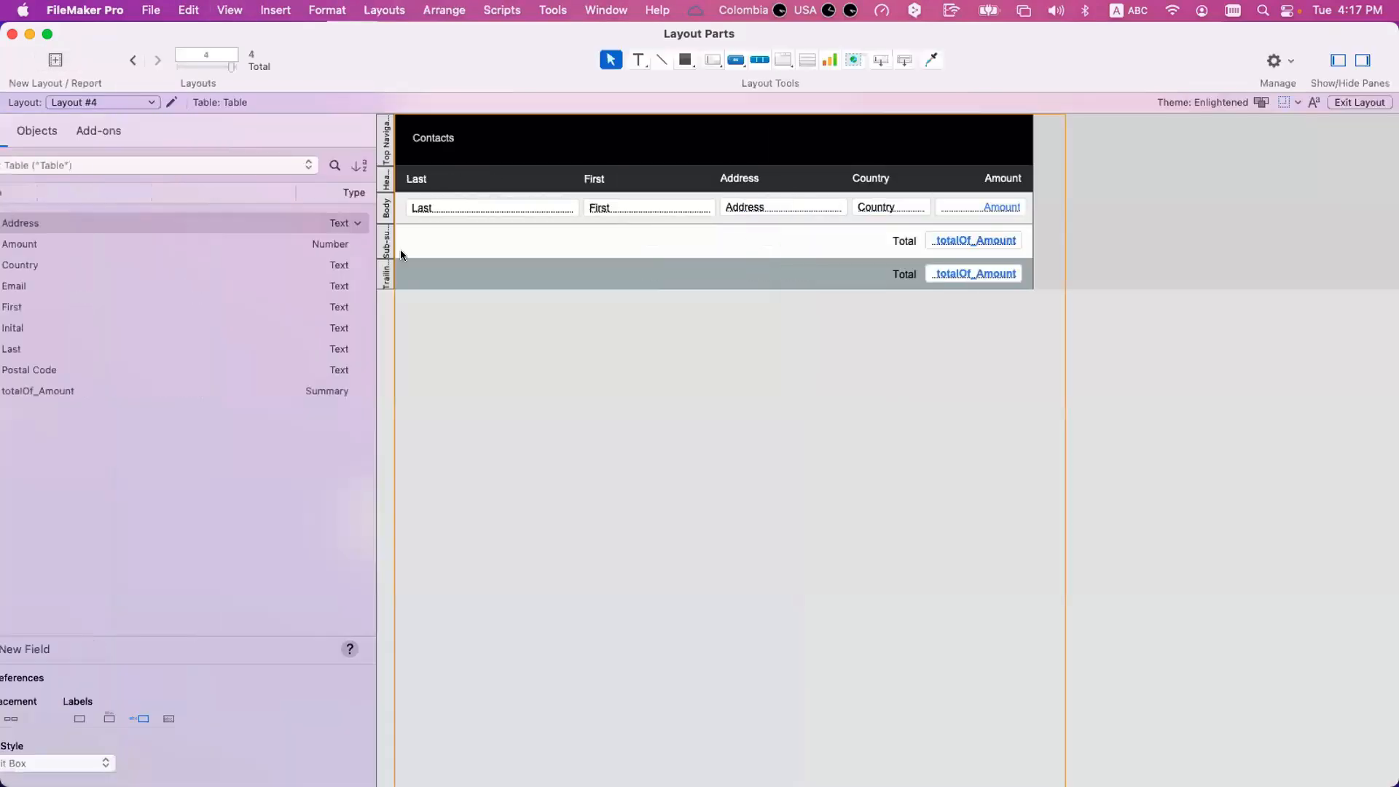
Set the Country sub-summary part to break the page after every 1 occurrence.
{"action": "double_click", "coordinate": [442, 237]}
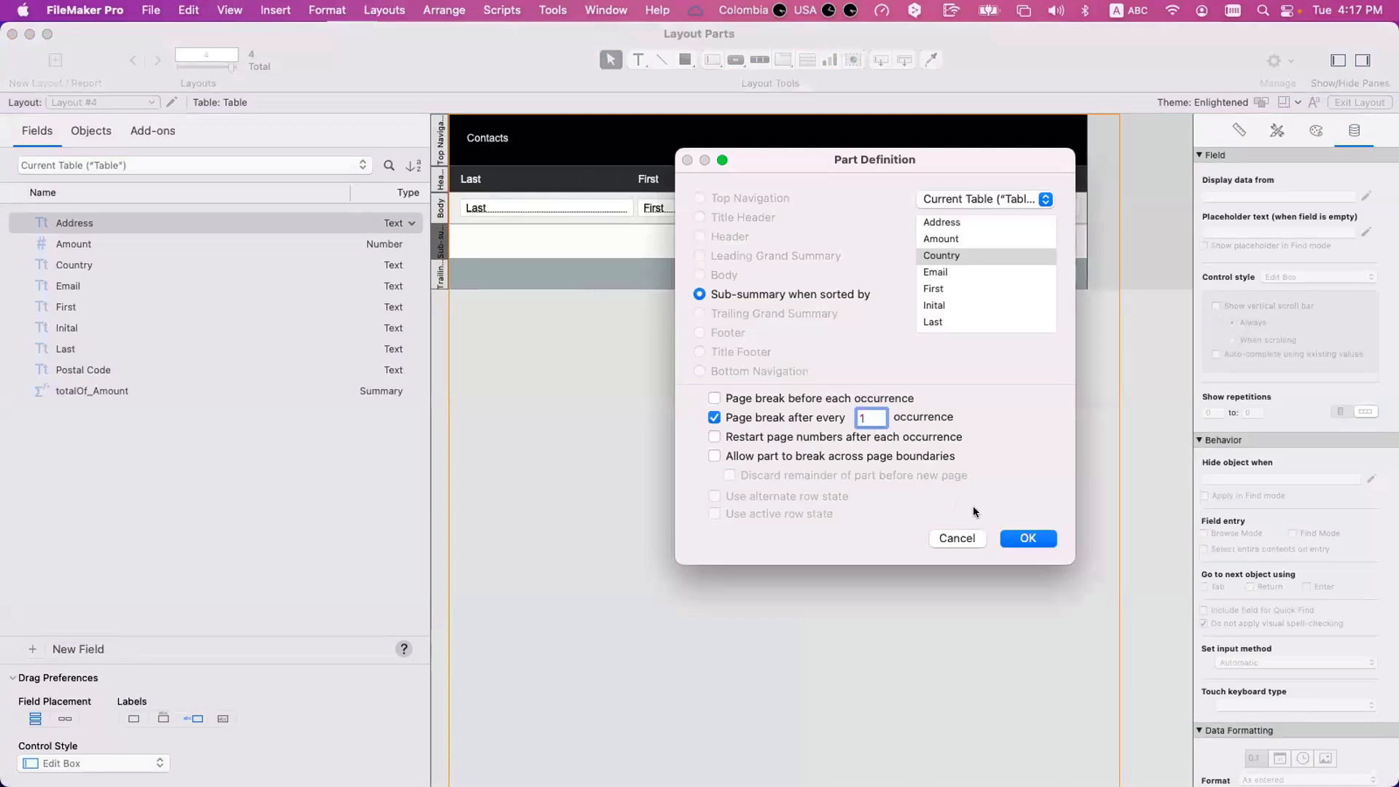
{"action": "left_click", "coordinate": [1016, 539]}
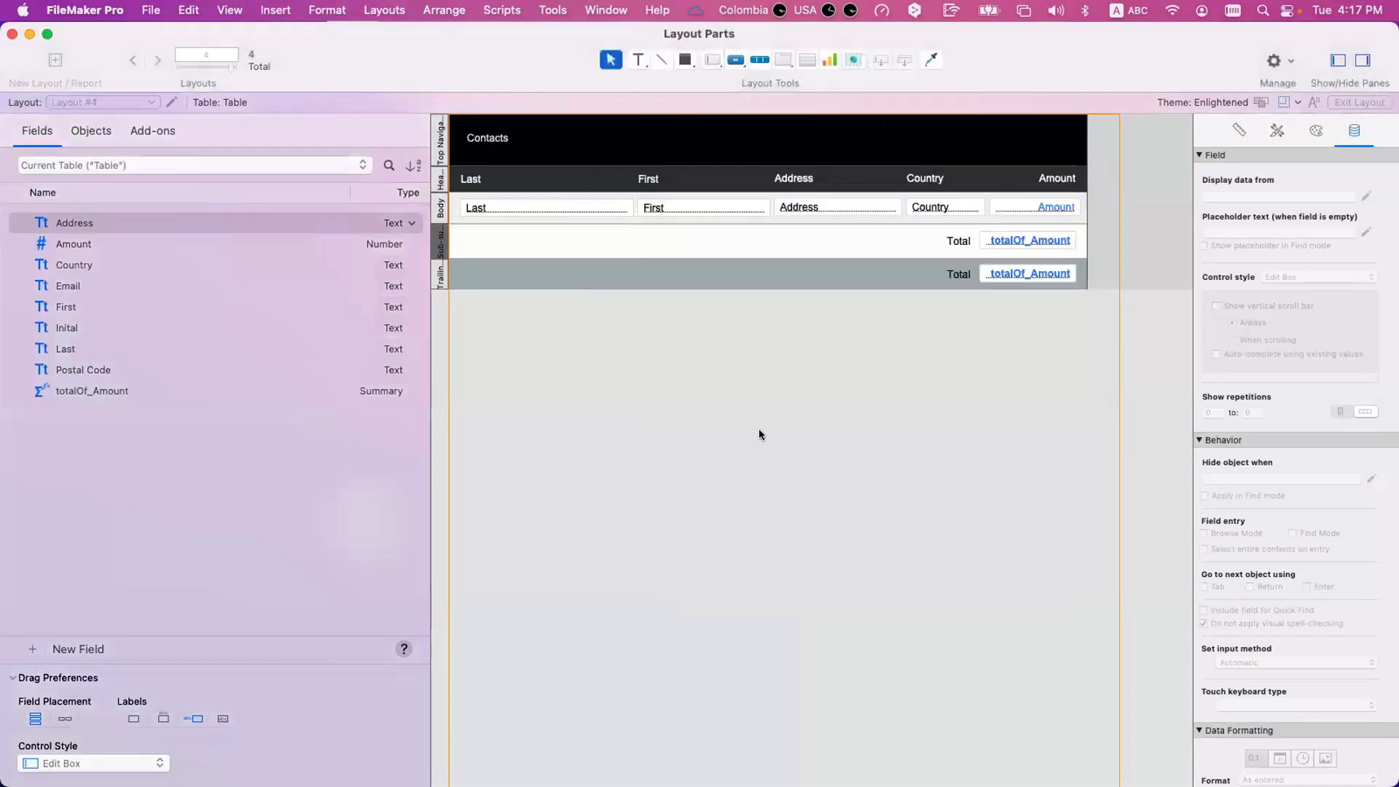
{"action": "left_click_drag", "start_coordinate": [872, 68], "coordinate": [849, 312]}
{"action": "key", "text": "Escape"}
{"action": "key", "text": "BackSpace"}
Add a Footer part below the Trailing Grand Summary and place a page number symbol centred in it.
{"action": "left_click_drag", "start_coordinate": [905, 60], "coordinate": [872, 319]}
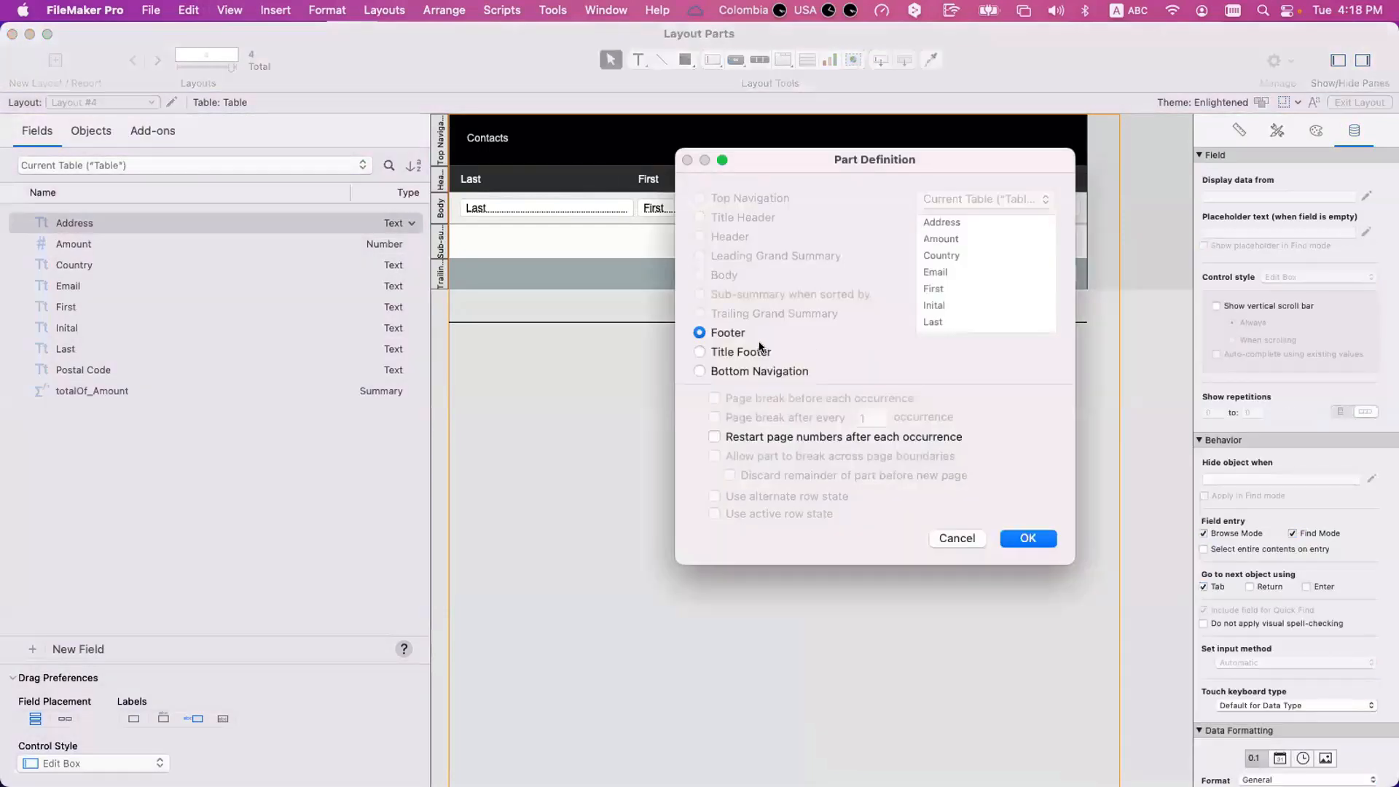
{"action": "left_click", "coordinate": [1028, 538]}
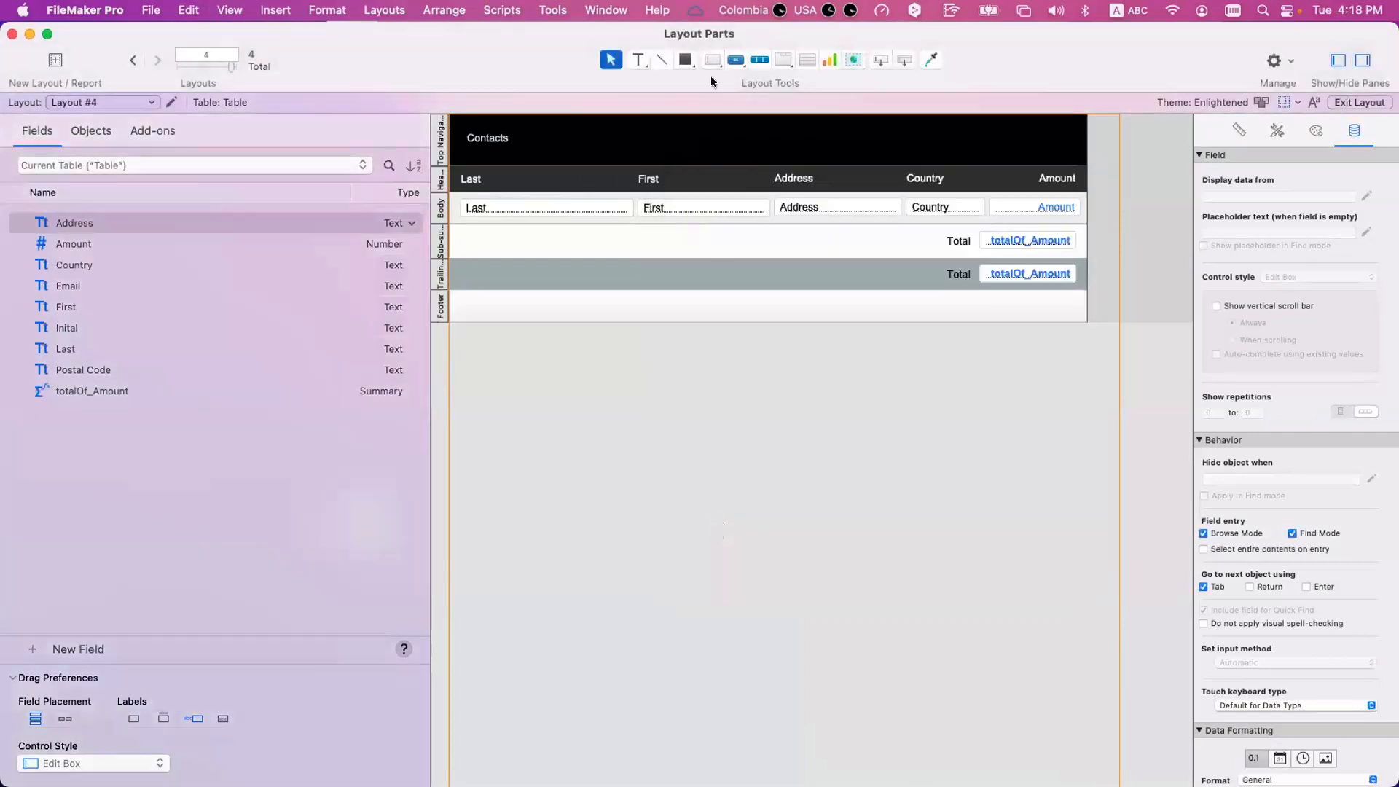
{"action": "left_click", "coordinate": [207, 8]}
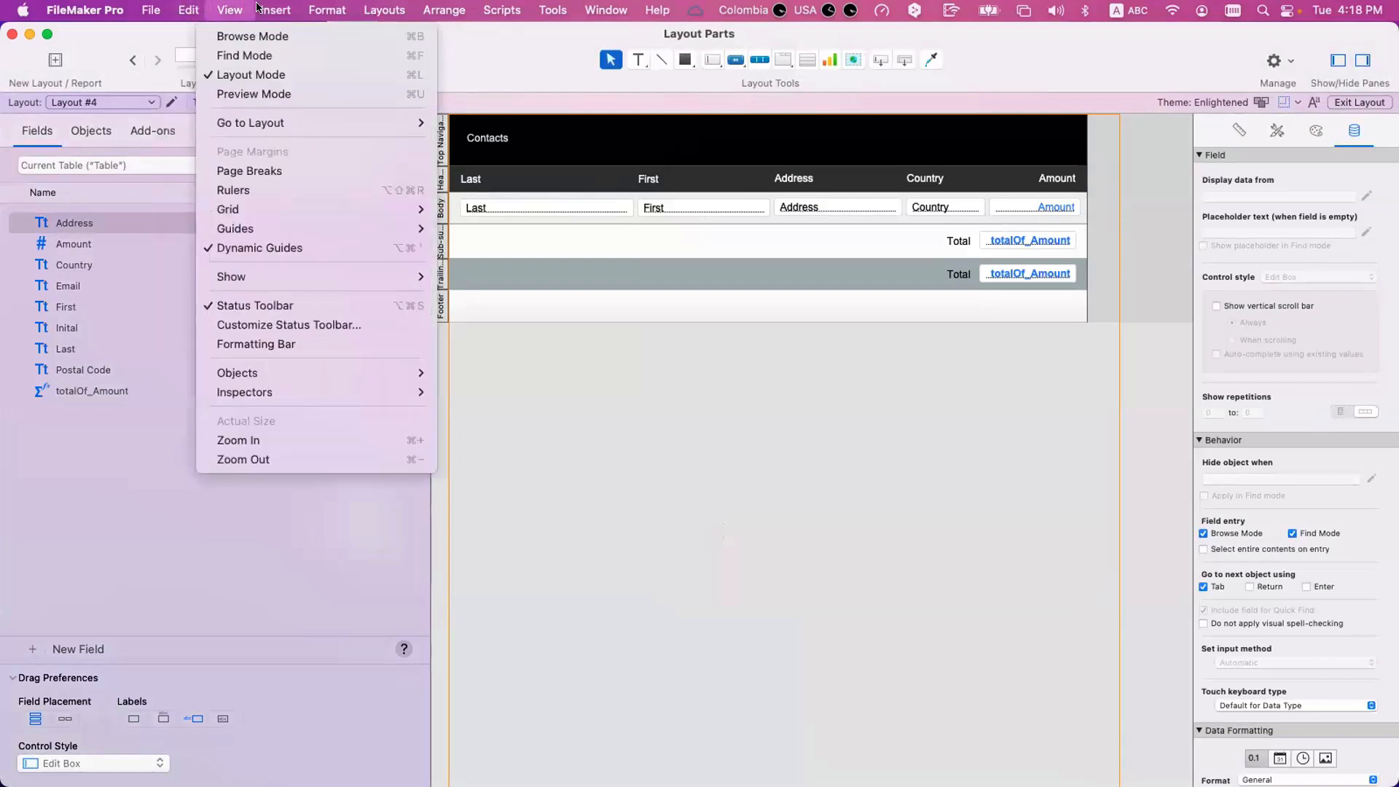
{"action": "mouse_move", "coordinate": [257, 7]}
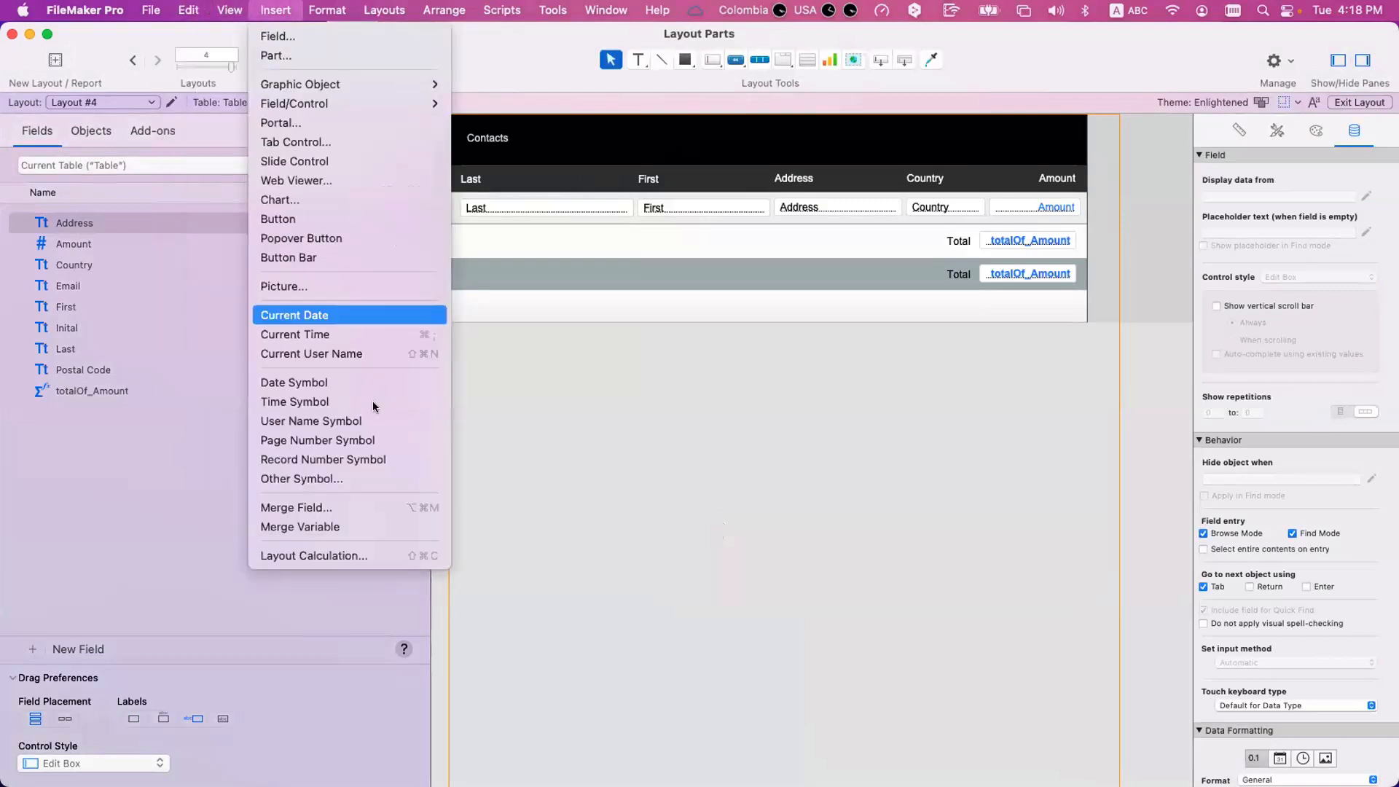
{"action": "left_click", "coordinate": [370, 442]}
{"action": "left_click", "coordinate": [780, 306]}
{"action": "left_click_drag", "start_coordinate": [786, 317], "coordinate": [774, 306]}
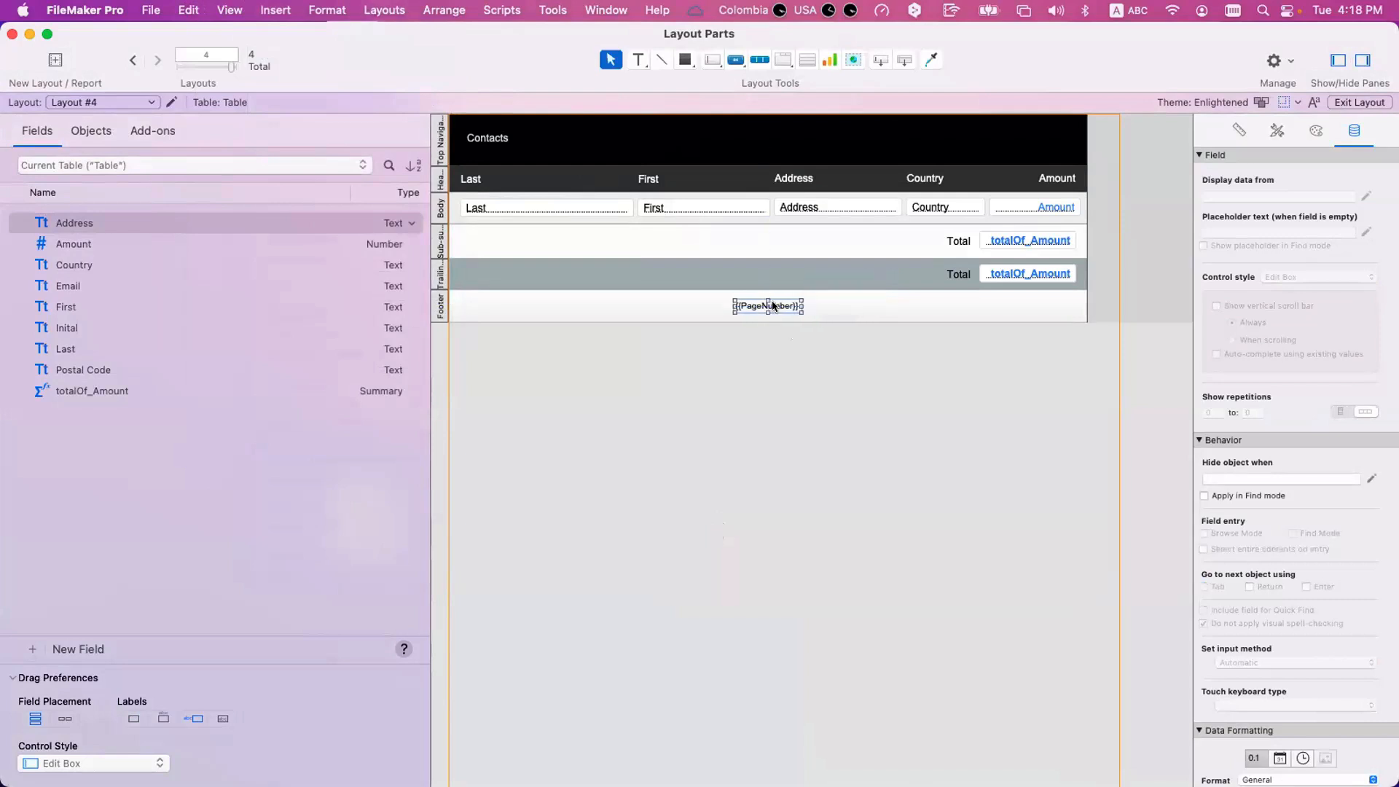
Compare the footer's page number in Preview mode and in Browse mode while going through the record list.
{"action": "key", "text": "super+u"}
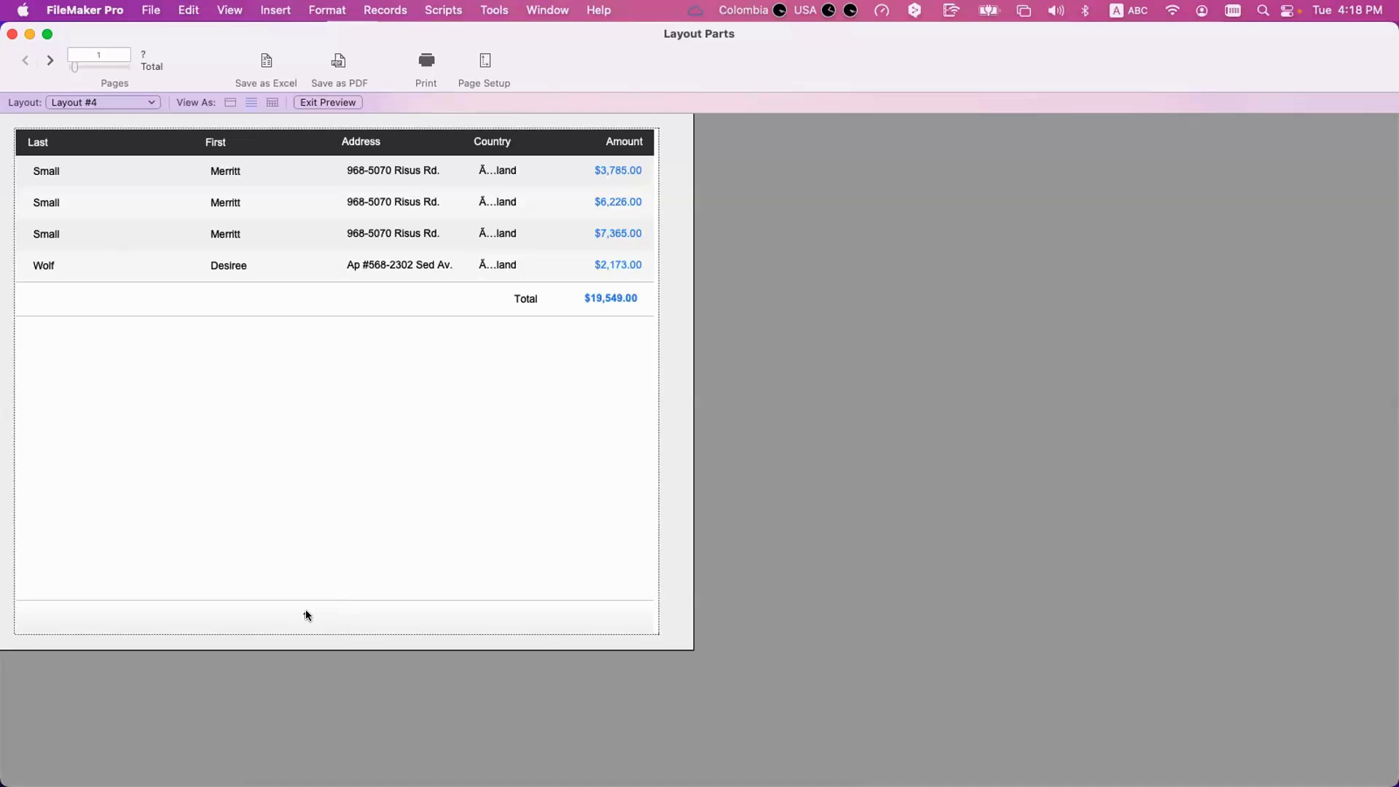
{"action": "key", "text": "super+b"}
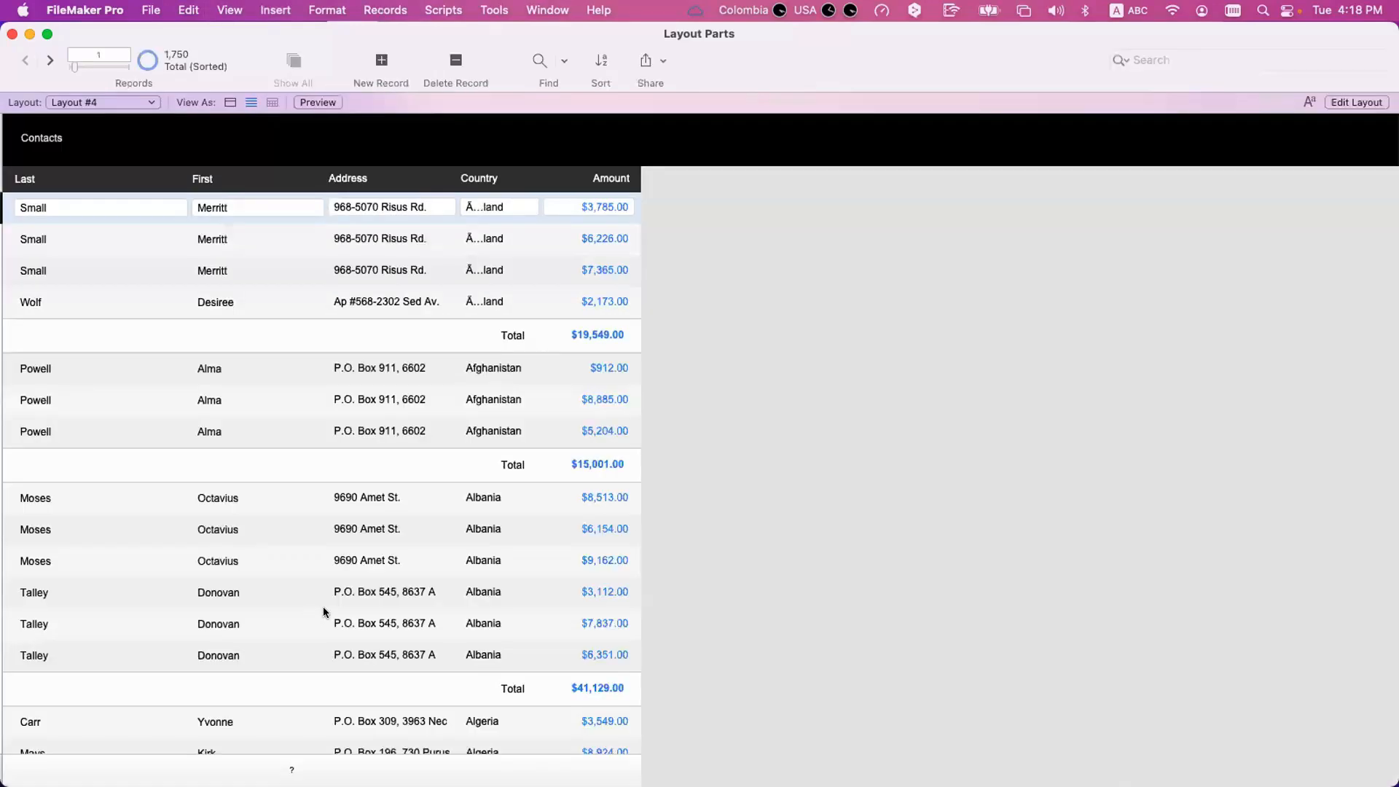
{"action": "scroll", "coordinate": [323, 607], "scroll_direction": "down", "scroll_amount": 3}
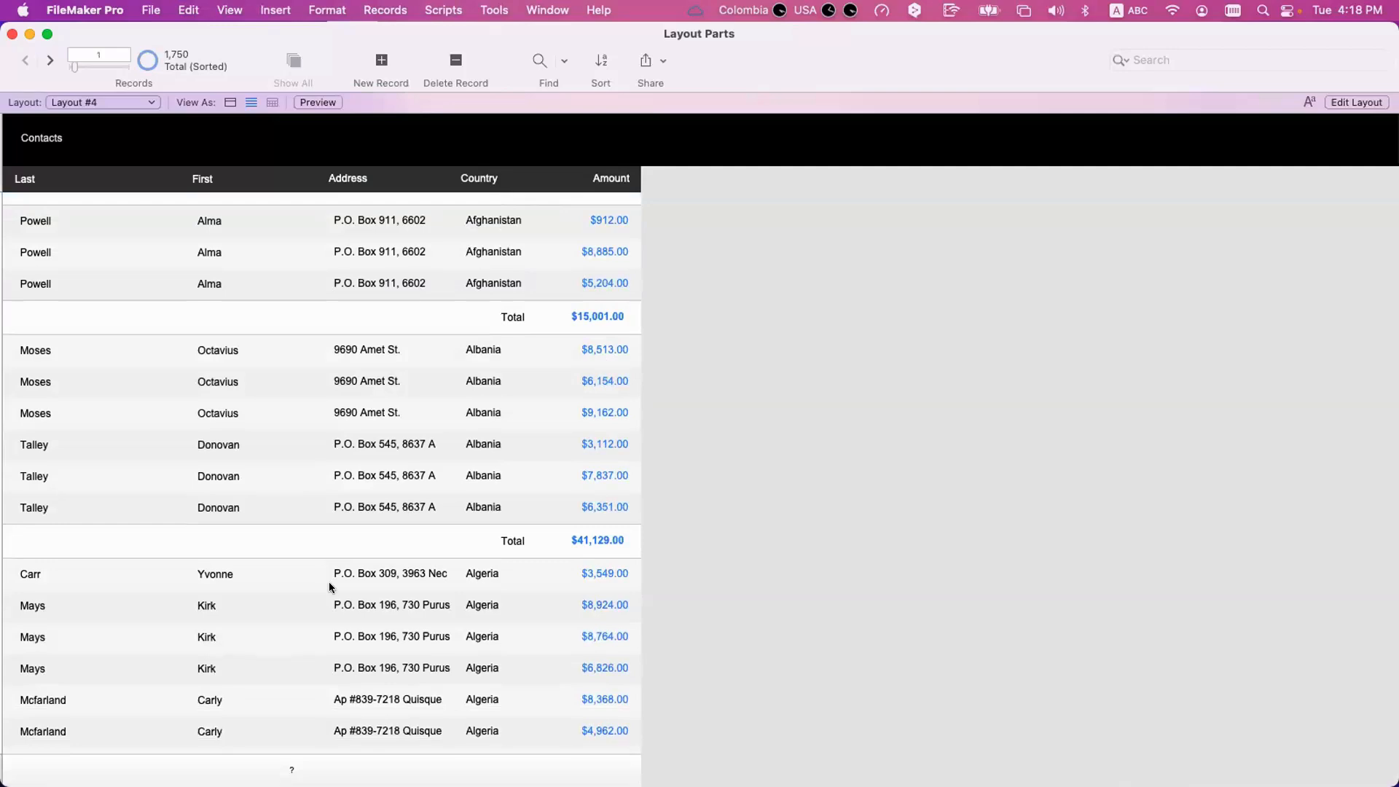
{"action": "scroll", "coordinate": [330, 585], "scroll_direction": "down", "scroll_amount": 10}
{"action": "scroll", "coordinate": [329, 586], "scroll_direction": "down", "scroll_amount": 15}
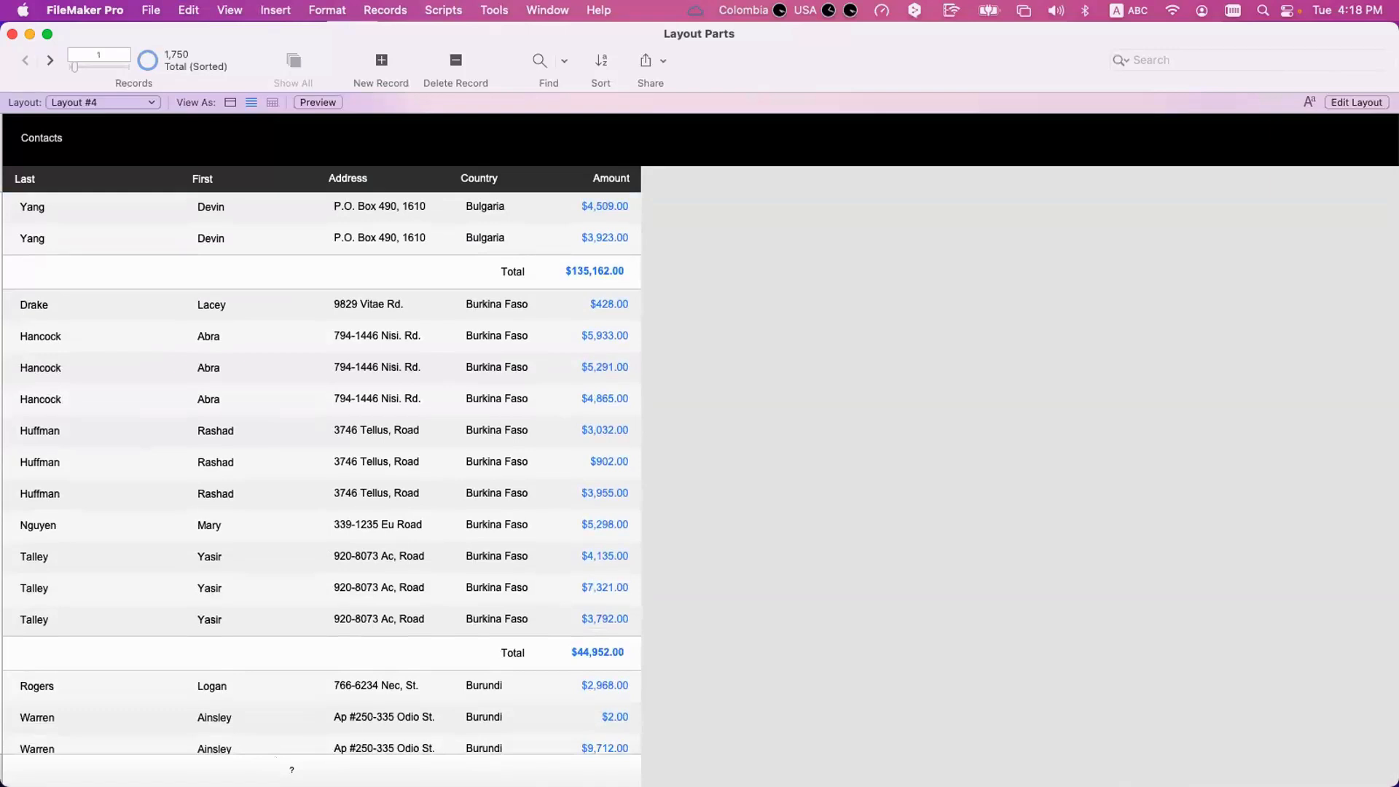
Preview the report, page forward to page 16 and back to page 1, examining the footer's page numbers across the country groups.
{"action": "key", "text": "super+u"}
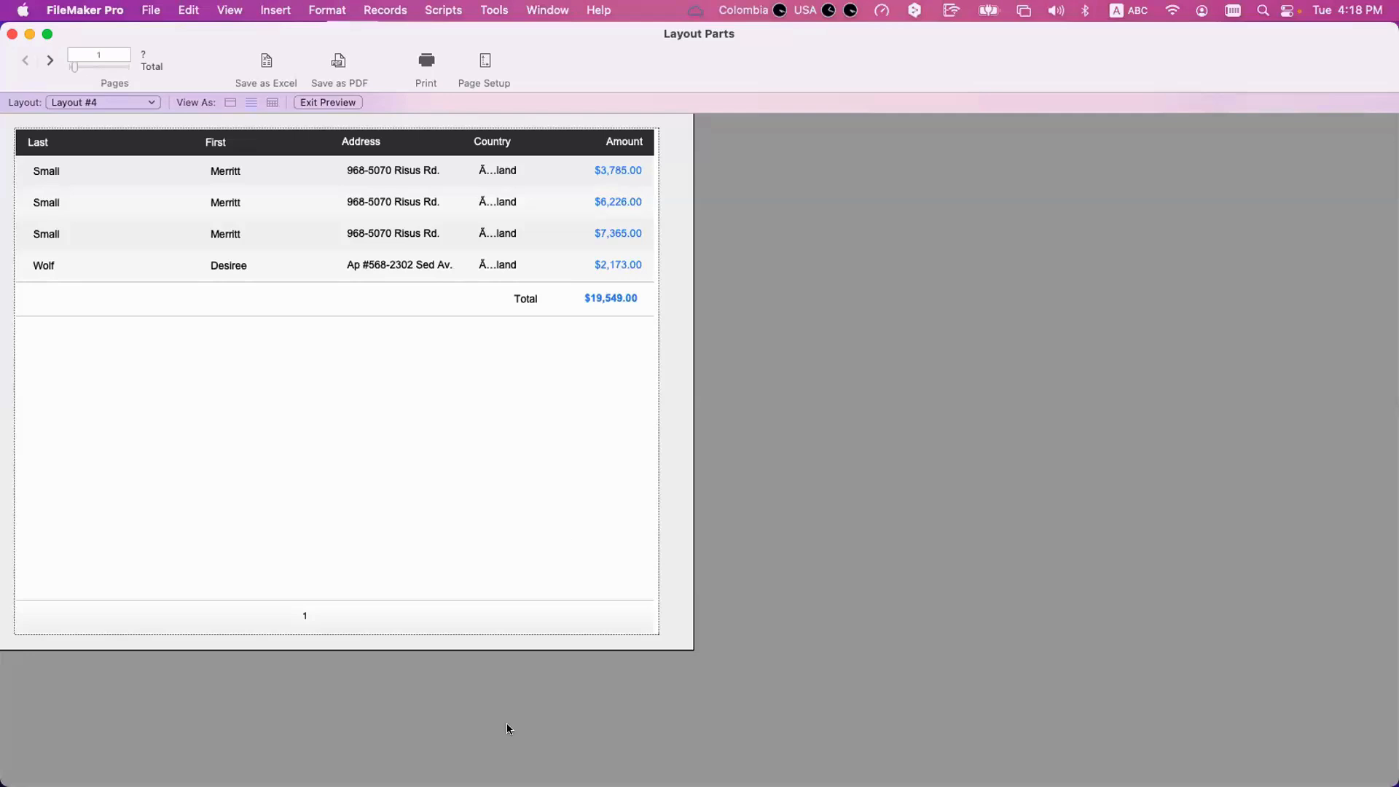
{"action": "left_click", "coordinate": [45, 59]}
{"action": "left_click", "coordinate": [45, 60]}
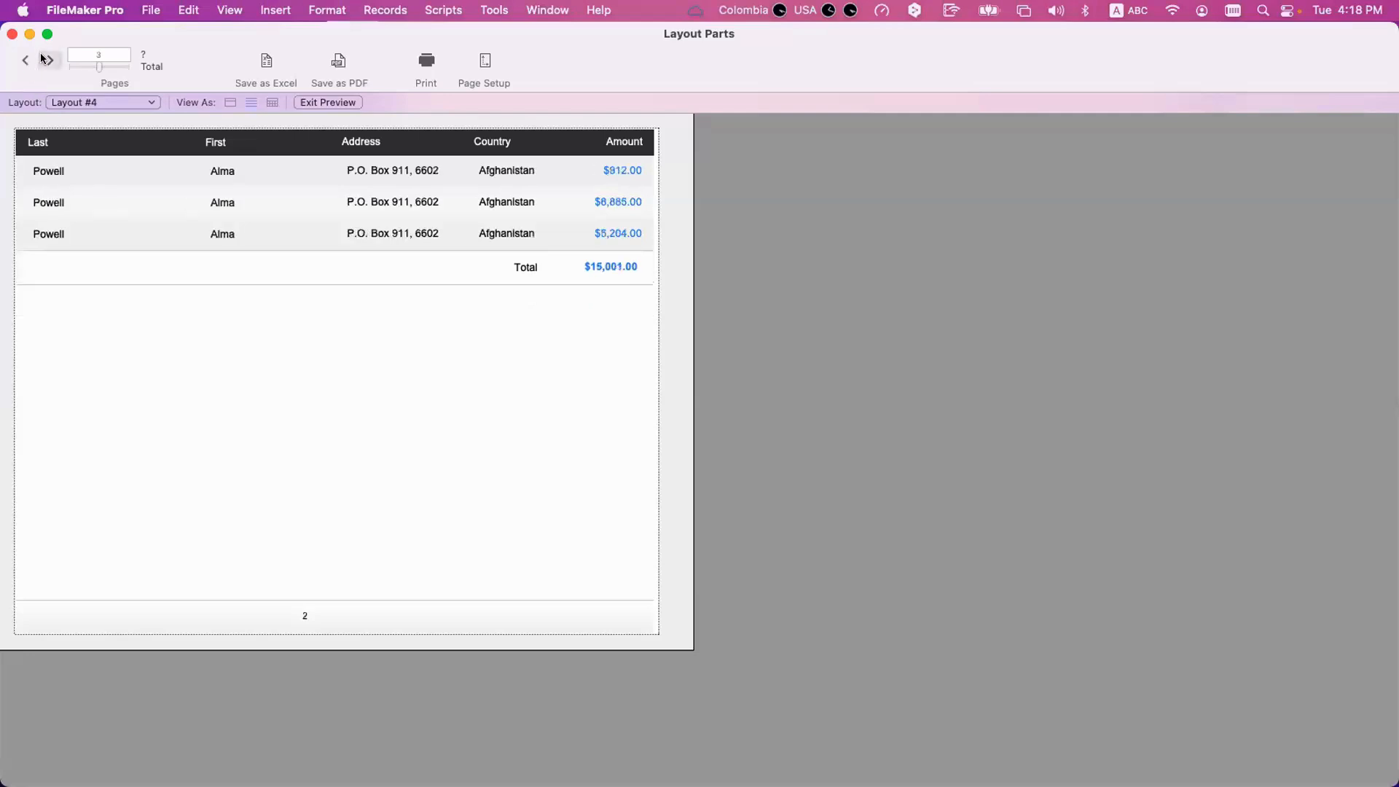
{"action": "left_click", "coordinate": [45, 60]}
{"action": "left_click", "coordinate": [46, 60]}
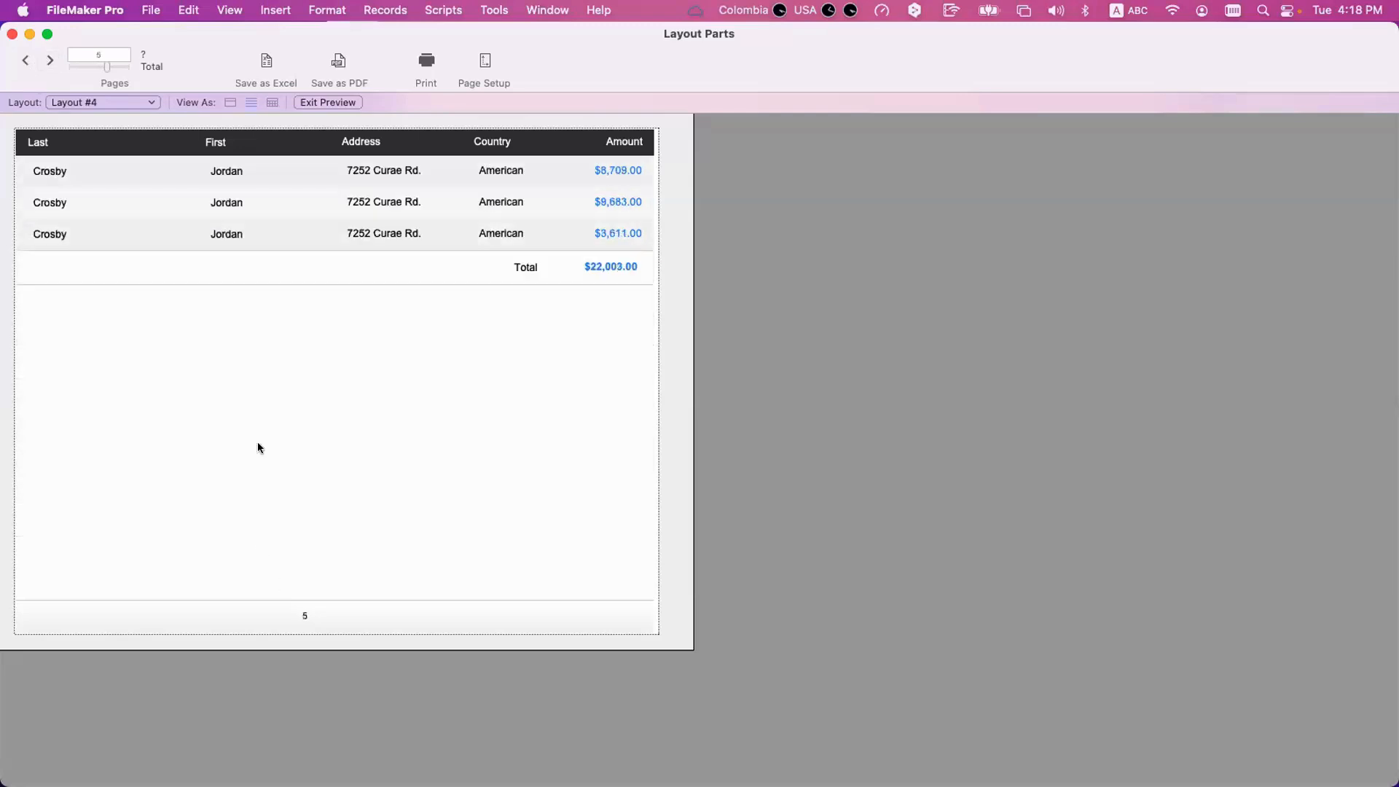
{"action": "left_click", "coordinate": [43, 64]}
{"action": "left_click", "coordinate": [44, 65]}
{"action": "left_click", "coordinate": [43, 64]}
{"action": "left_click", "coordinate": [44, 64]}
{"action": "left_click", "coordinate": [44, 64]}
{"action": "left_click", "coordinate": [43, 65]}
{"action": "left_click", "coordinate": [44, 64]}
{"action": "left_click", "coordinate": [44, 64]}
{"action": "left_click", "coordinate": [44, 64]}
{"action": "left_click", "coordinate": [43, 64]}
{"action": "left_click", "coordinate": [43, 64]}
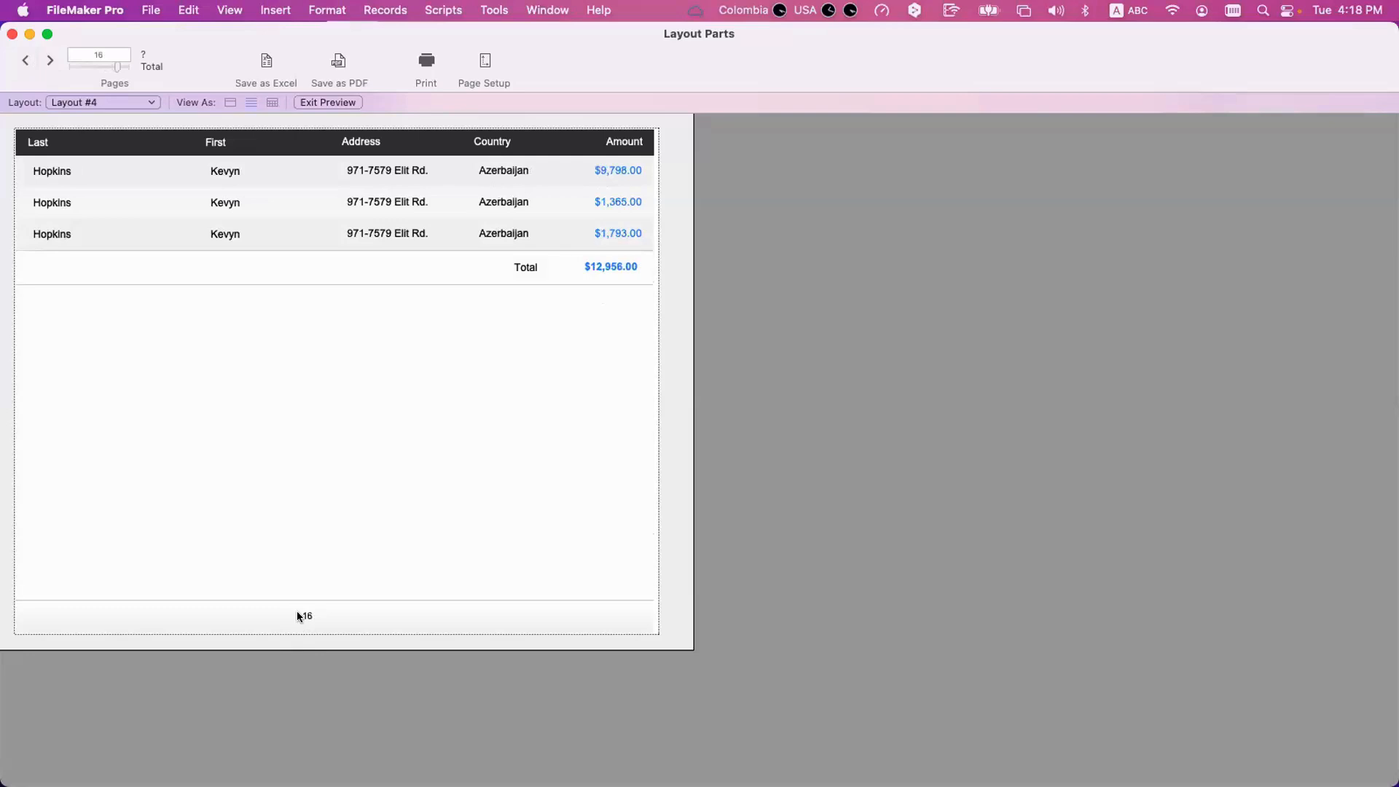
{"action": "left_click", "coordinate": [24, 61]}
{"action": "left_click", "coordinate": [24, 62]}
{"action": "left_click", "coordinate": [25, 61]}
{"action": "left_click", "coordinate": [24, 61]}
{"action": "left_click", "coordinate": [24, 61]}
{"action": "left_click", "coordinate": [24, 62]}
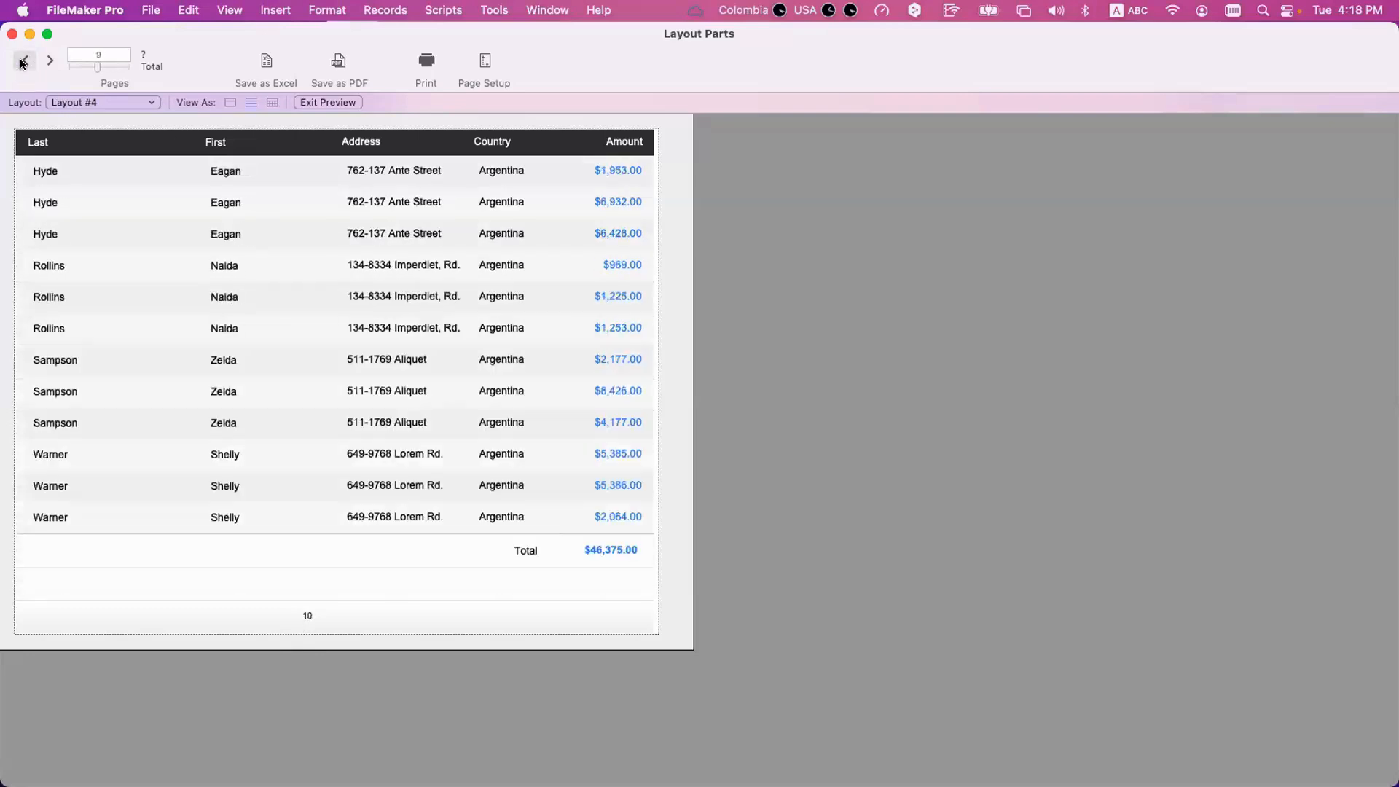
{"action": "left_click", "coordinate": [23, 63]}
{"action": "left_click", "coordinate": [23, 63]}
{"action": "left_click", "coordinate": [22, 63]}
{"action": "left_click", "coordinate": [22, 63]}
{"action": "left_click", "coordinate": [23, 63]}
{"action": "left_click", "coordinate": [23, 63]}
{"action": "left_click", "coordinate": [23, 62]}
{"action": "left_click", "coordinate": [22, 63]}
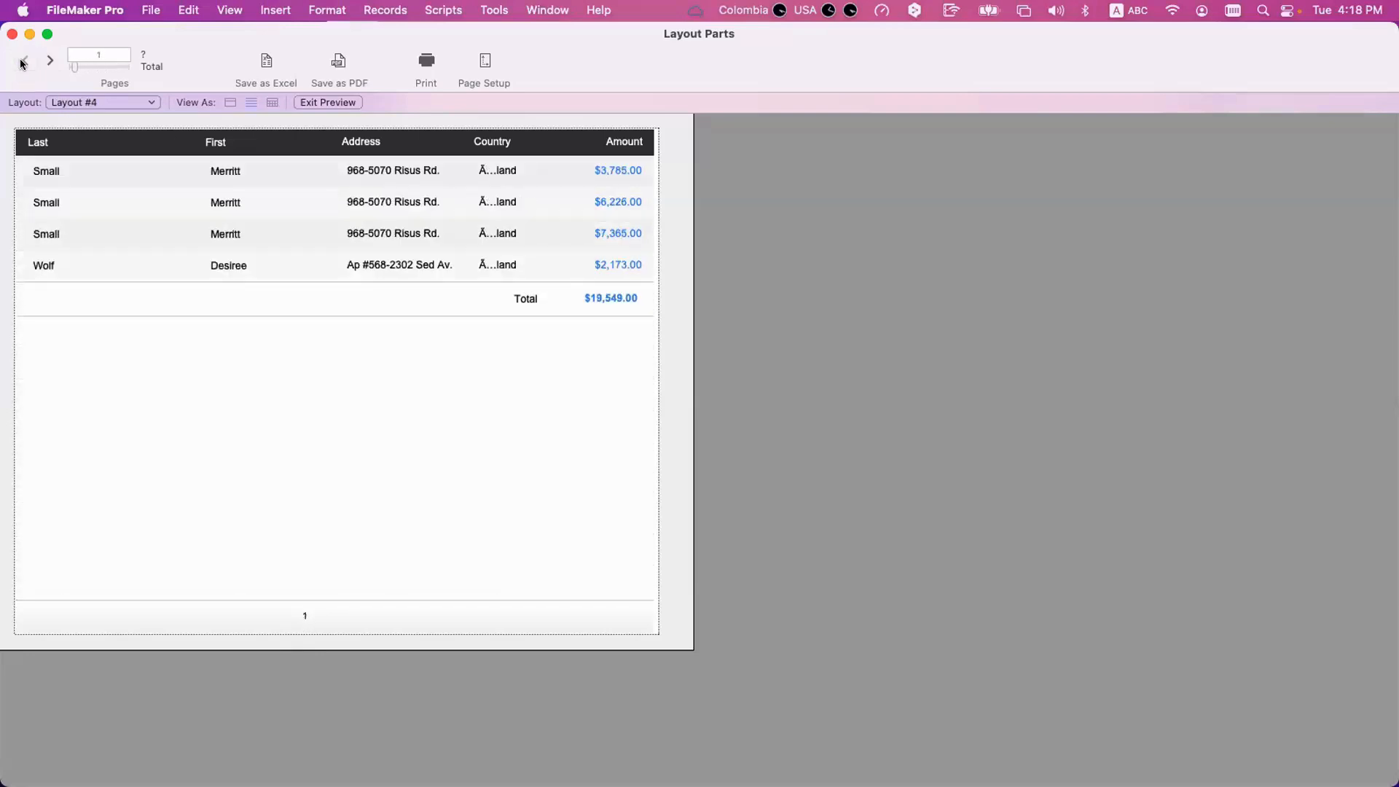
Return to Layout mode and set the Country sub-summary part to restart page numbers after each occurrence.
{"action": "key", "text": "super+l"}
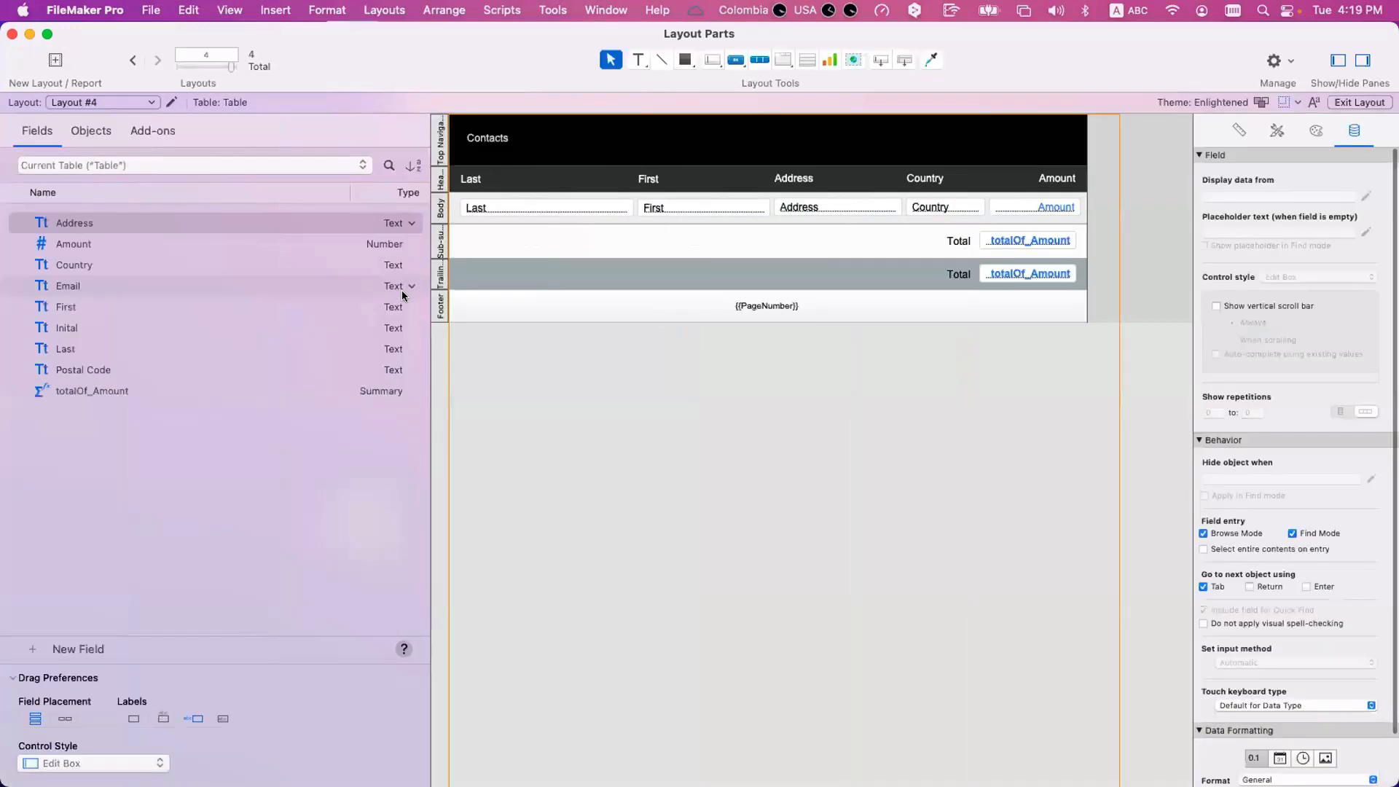
{"action": "left_click", "coordinate": [439, 305]}
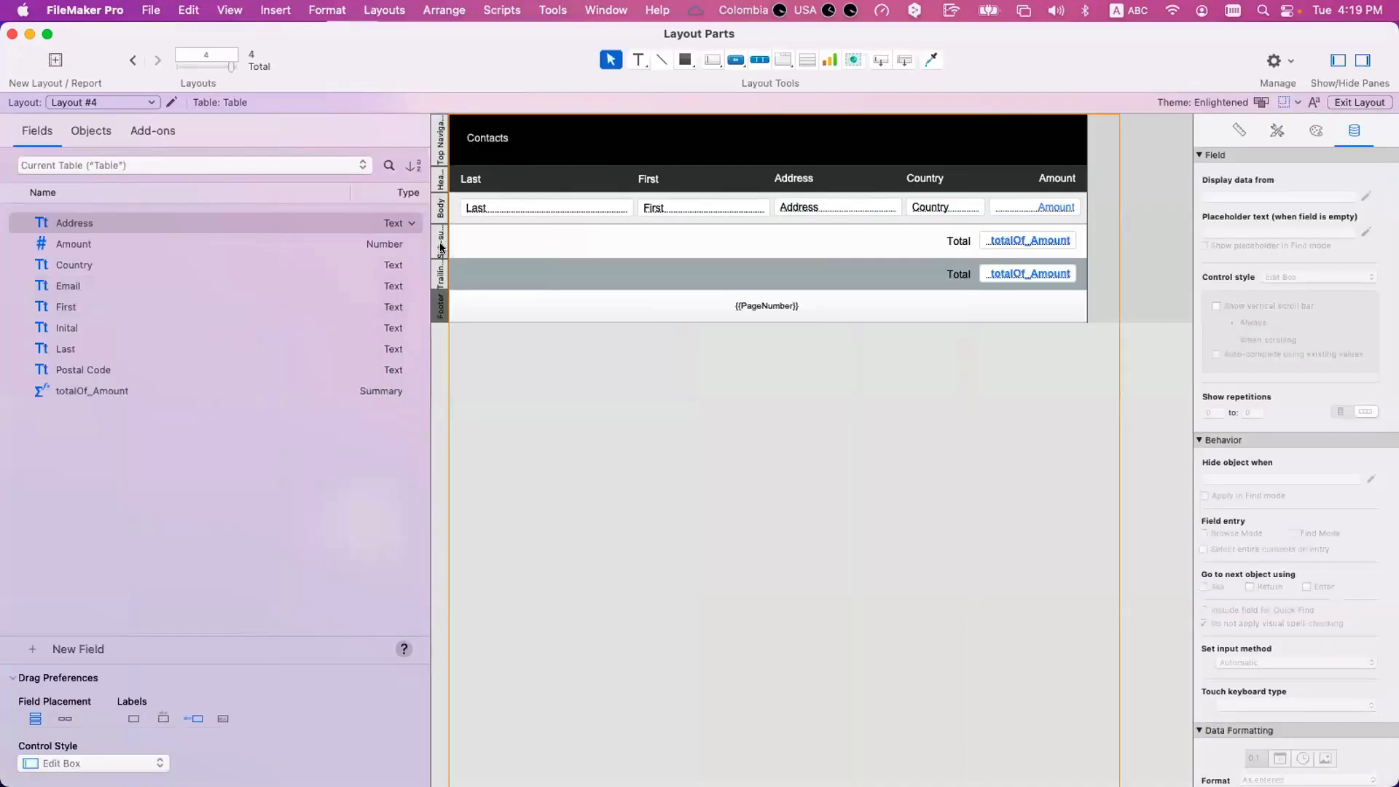
{"action": "left_click", "coordinate": [440, 245]}
{"action": "double_click", "coordinate": [440, 245]}
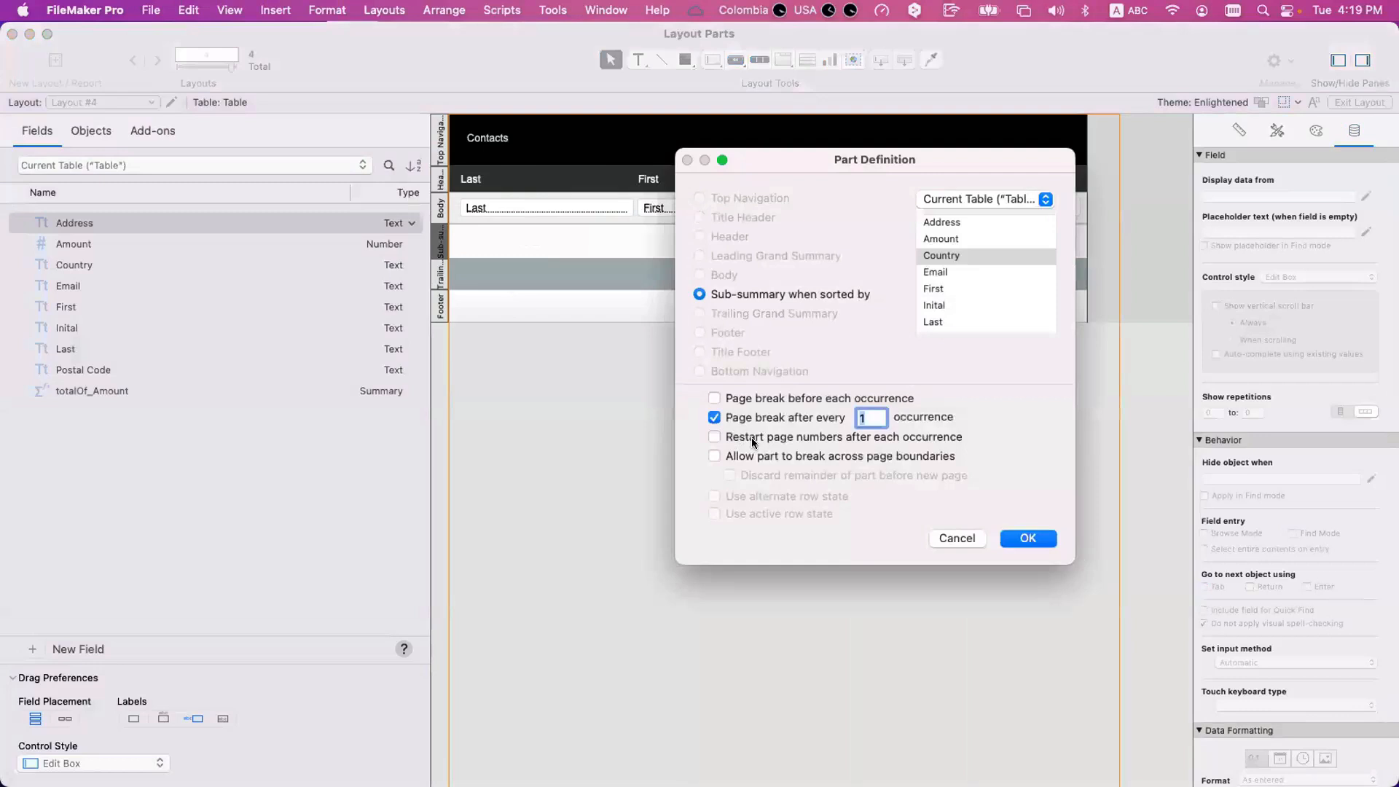
{"action": "left_click", "coordinate": [783, 439]}
{"action": "left_click", "coordinate": [1018, 538]}
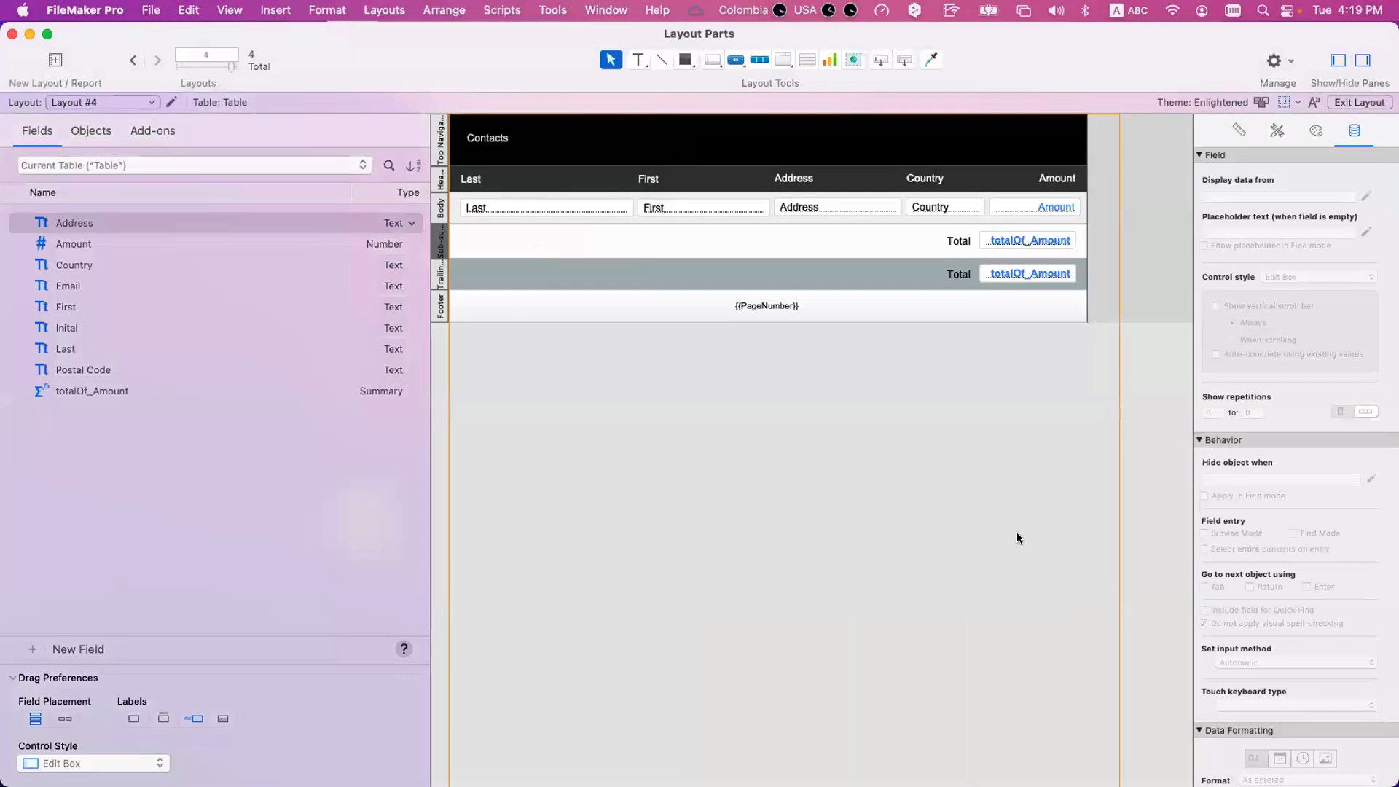
Preview the report up to page 15, examining the footer numbering for each country and comparing pages 14 and 15 of the Austria group.
{"action": "key", "text": "super+u"}
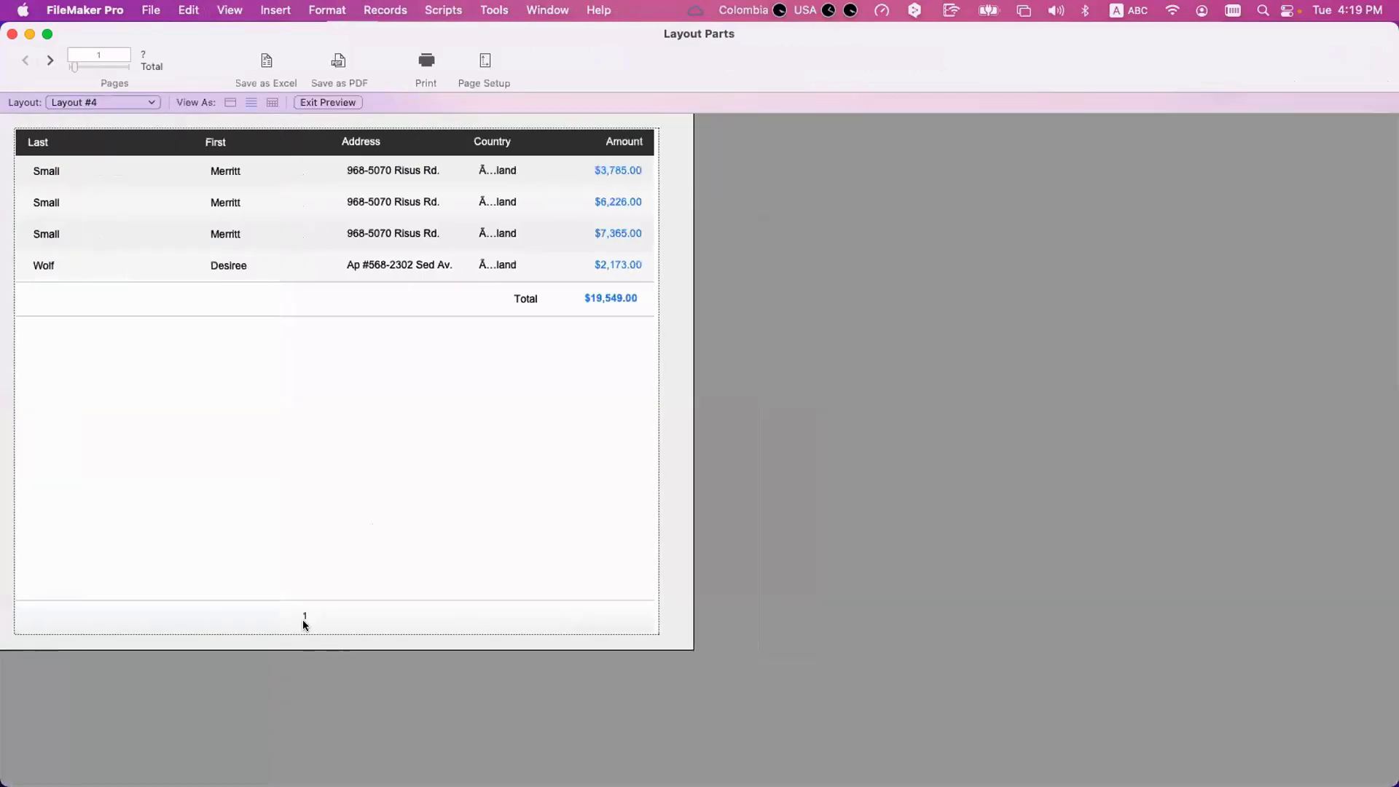
{"action": "left_click", "coordinate": [50, 62]}
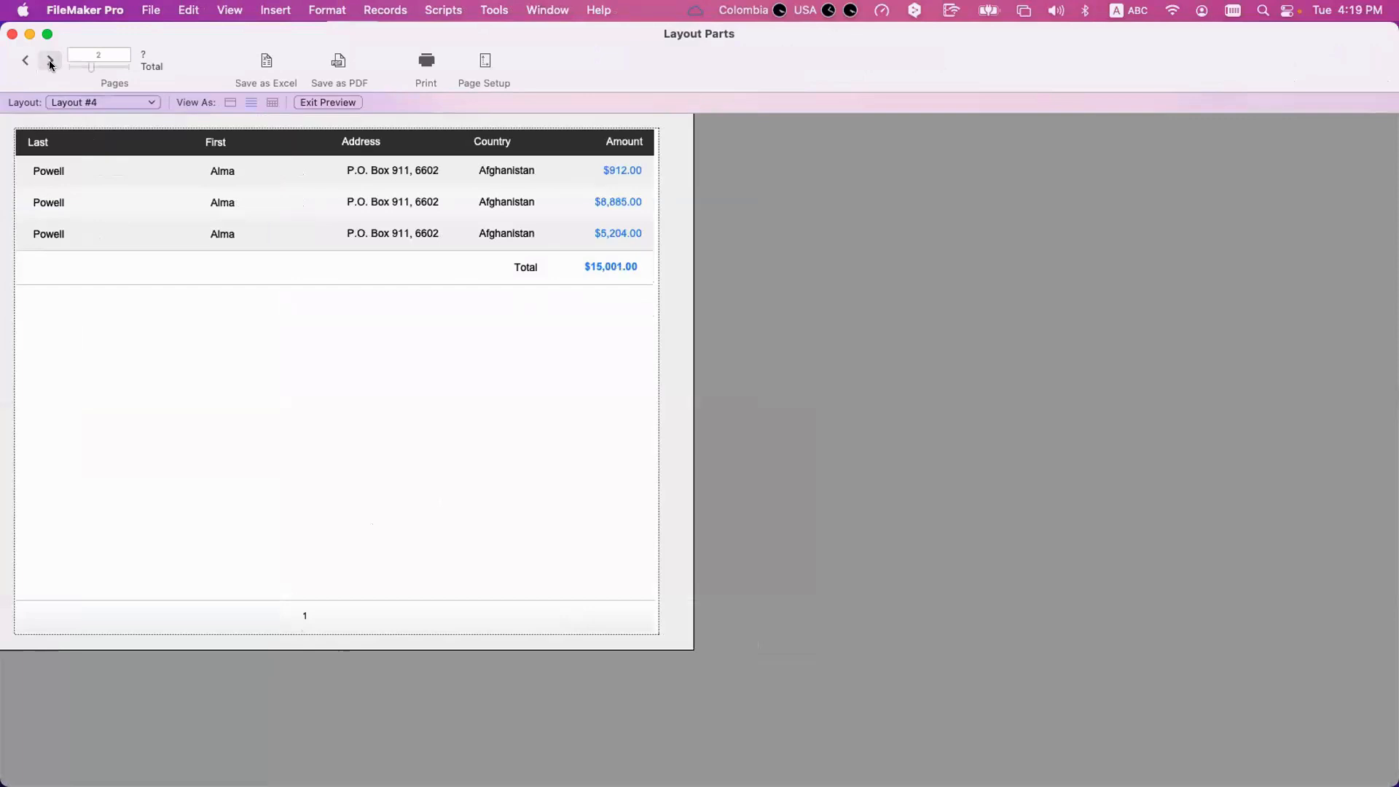
{"action": "left_click", "coordinate": [50, 62]}
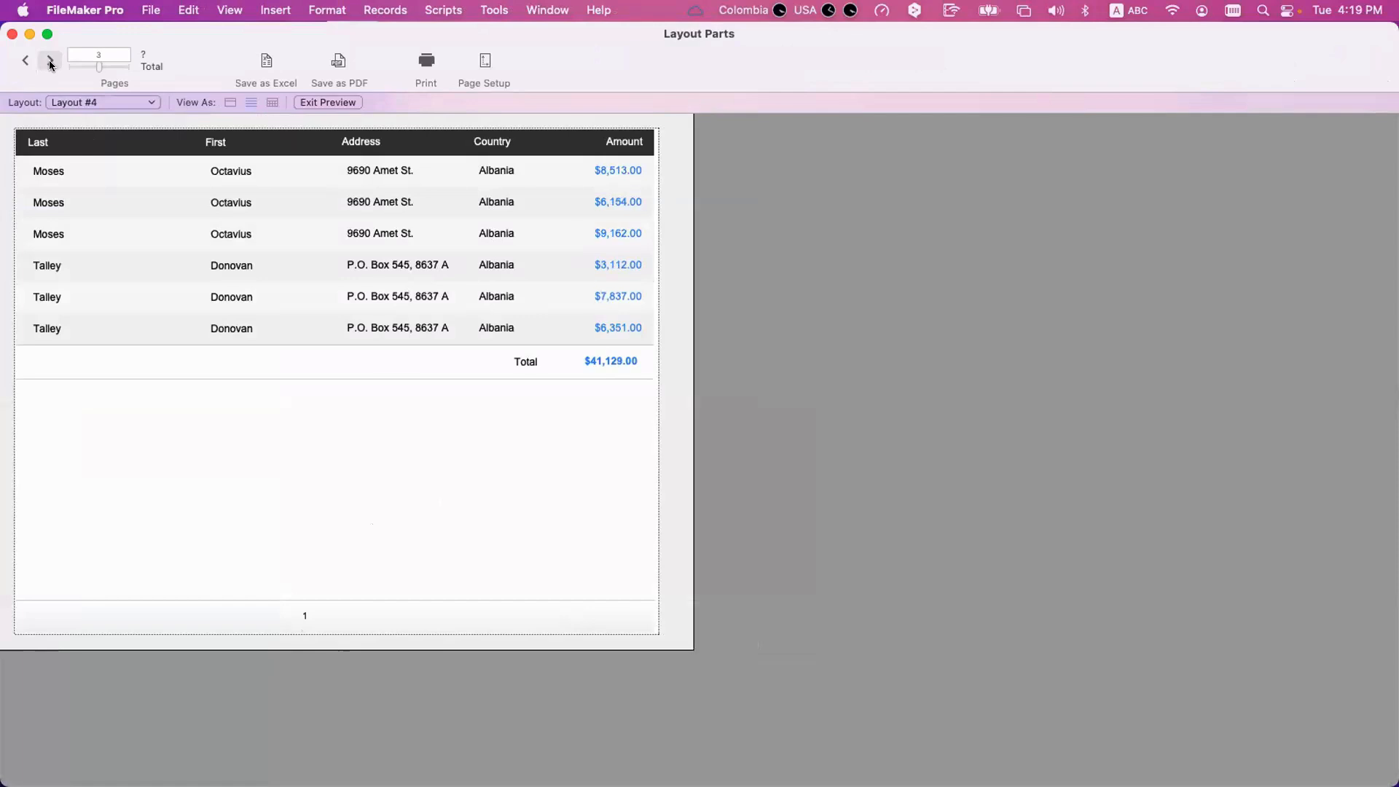
{"action": "left_click", "coordinate": [50, 62]}
{"action": "left_click", "coordinate": [50, 62]}
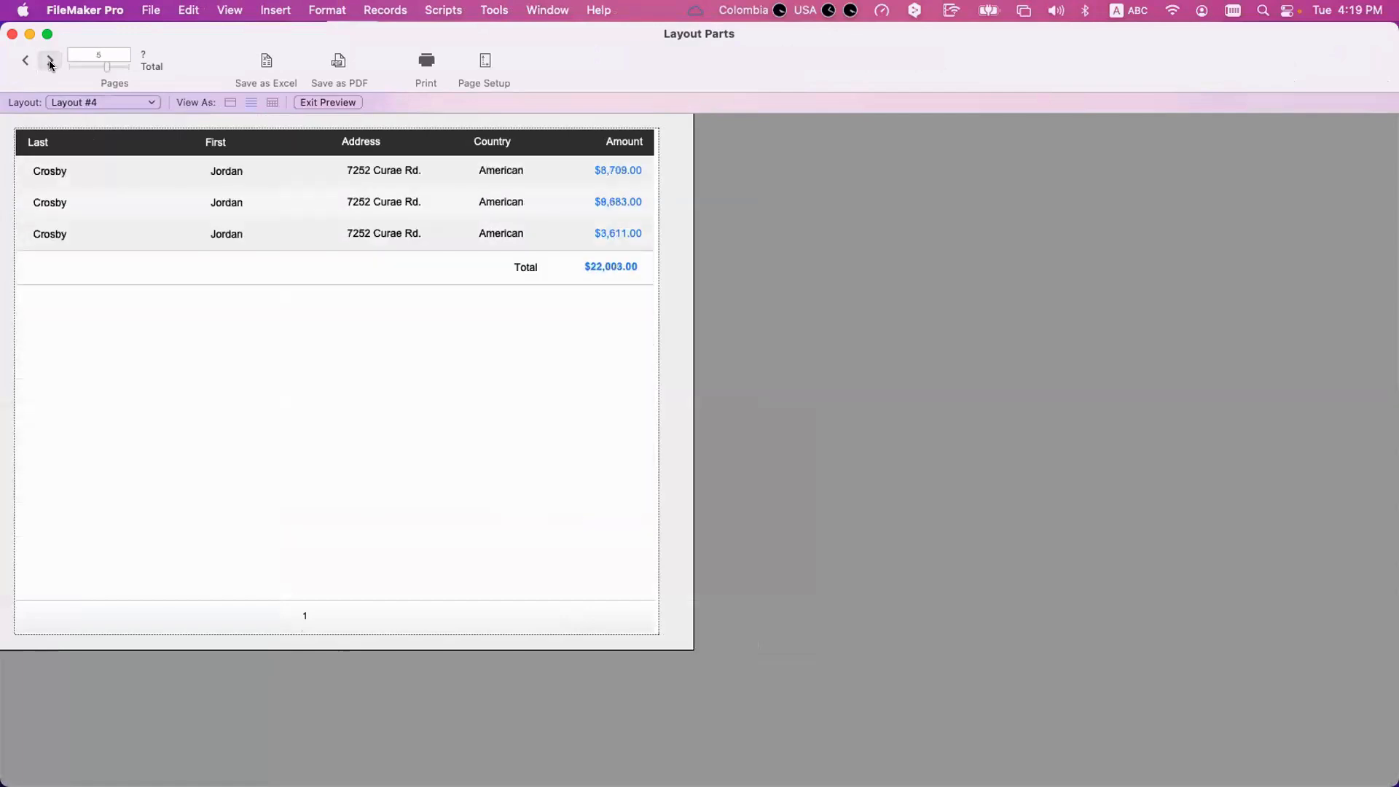
{"action": "left_click", "coordinate": [50, 62]}
{"action": "left_click", "coordinate": [50, 62]}
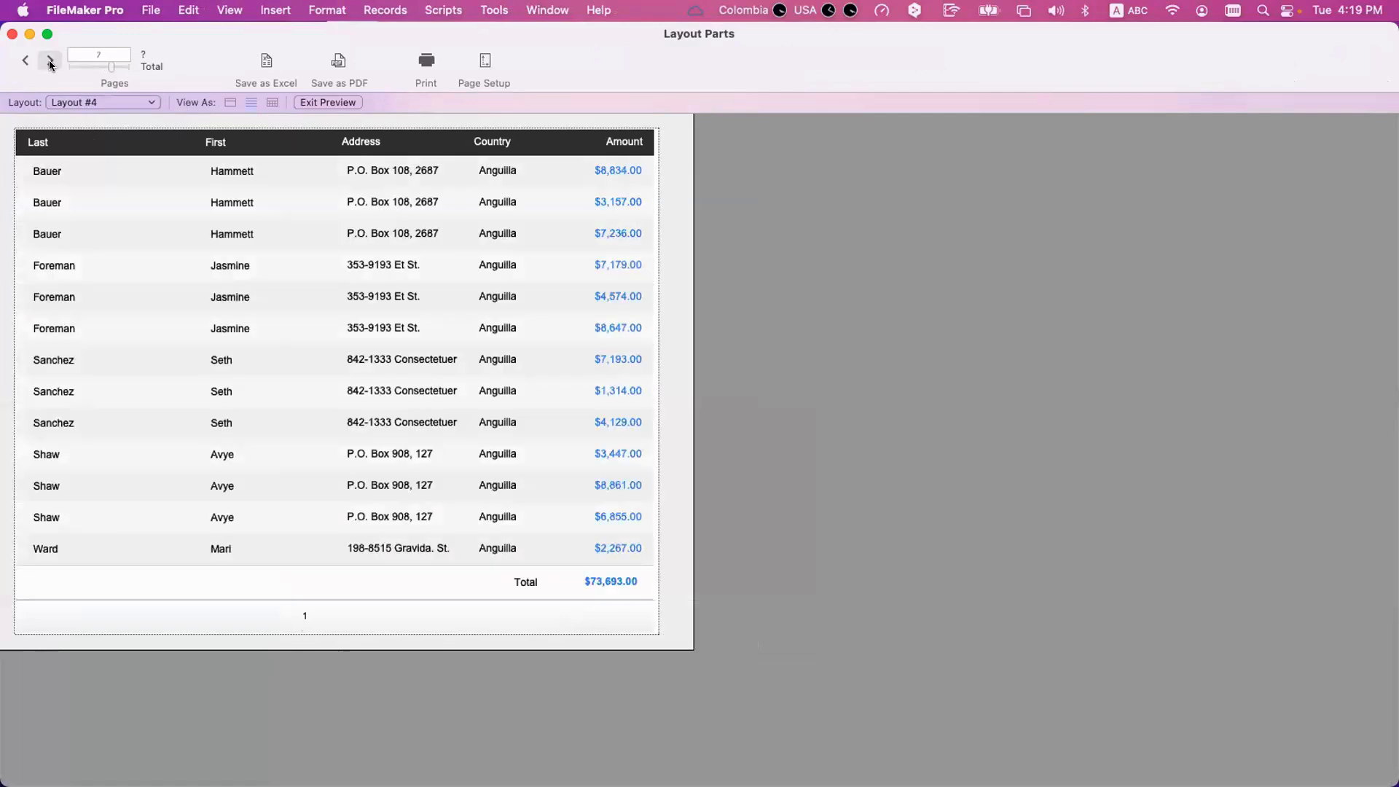
{"action": "left_click", "coordinate": [50, 62]}
{"action": "left_click", "coordinate": [50, 62]}
{"action": "left_click", "coordinate": [51, 62]}
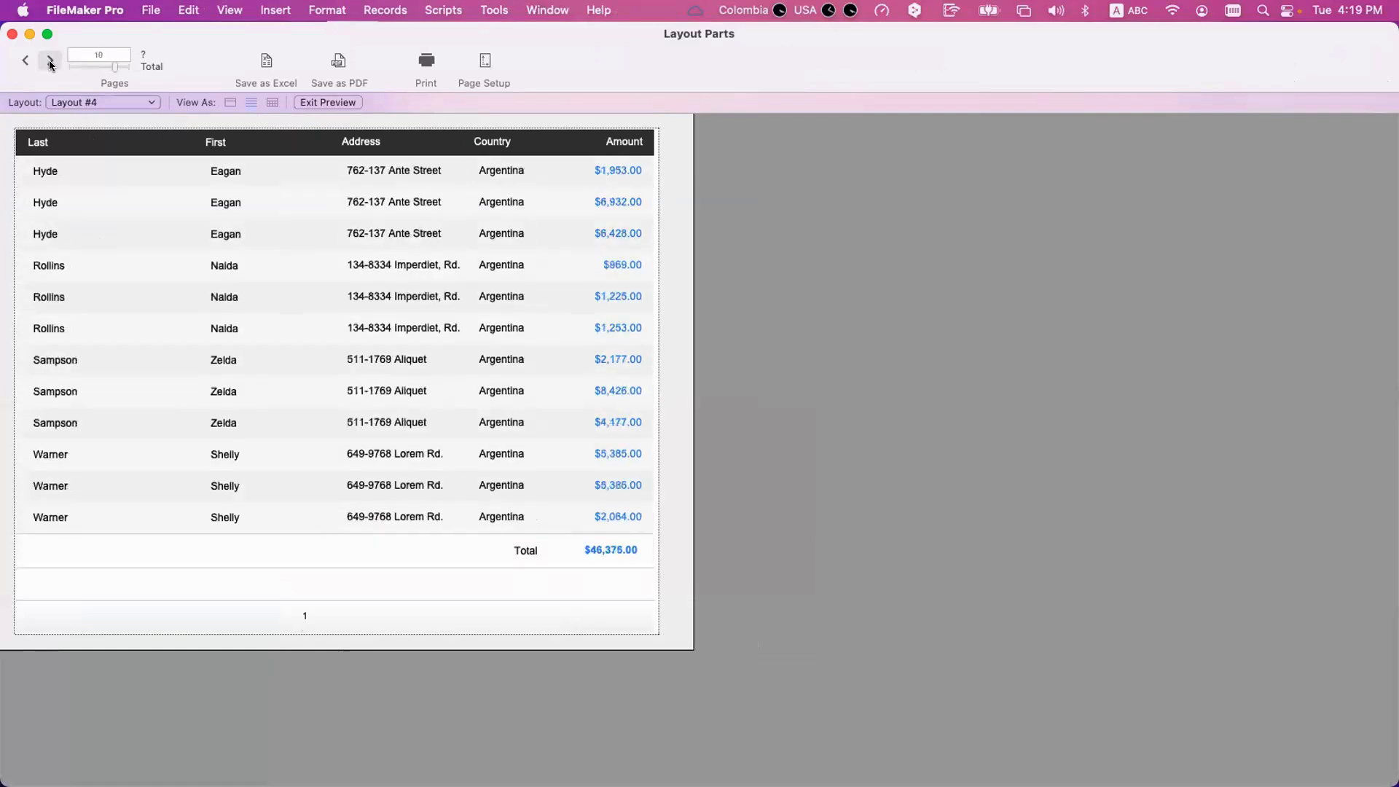
{"action": "left_click", "coordinate": [50, 62]}
{"action": "left_click", "coordinate": [50, 62]}
{"action": "left_click", "coordinate": [50, 62]}
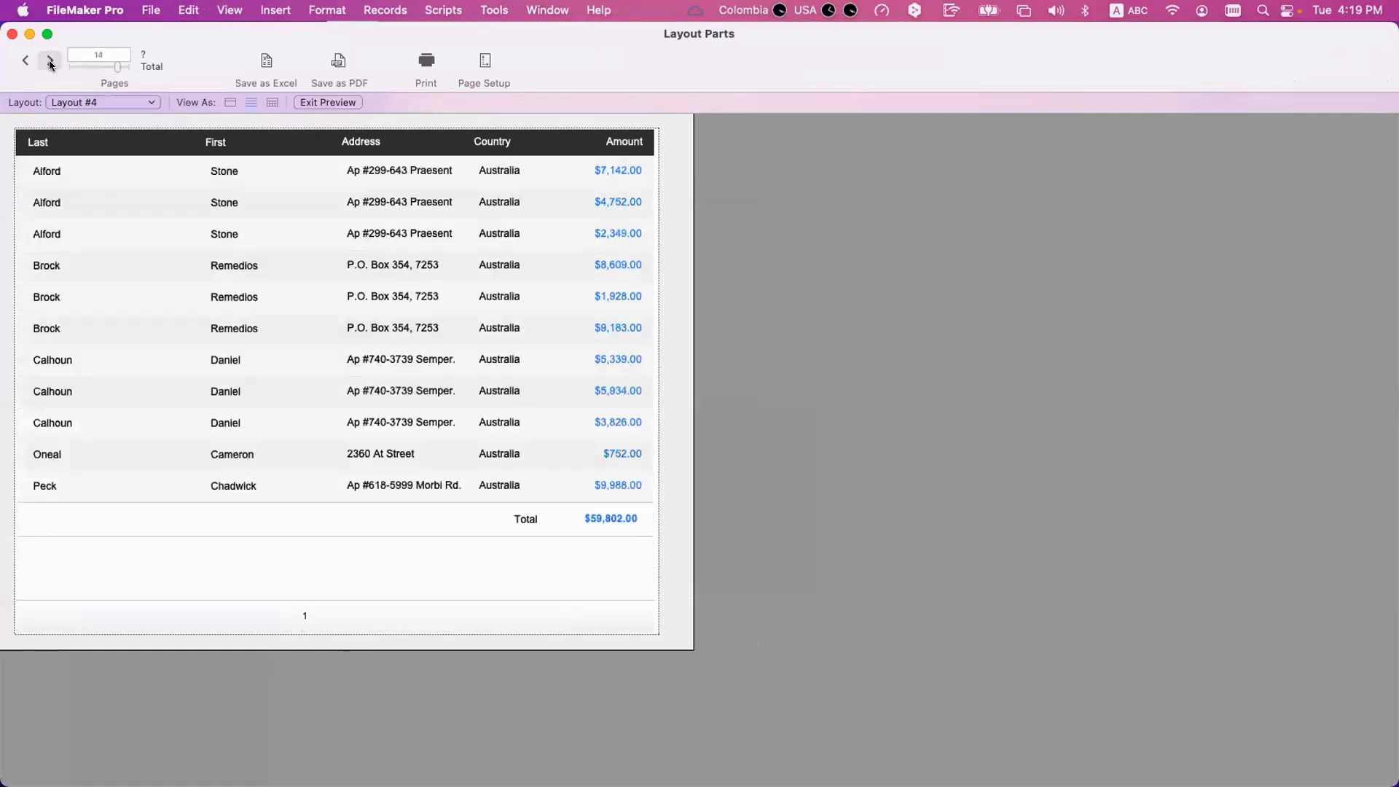
{"action": "left_click", "coordinate": [51, 62]}
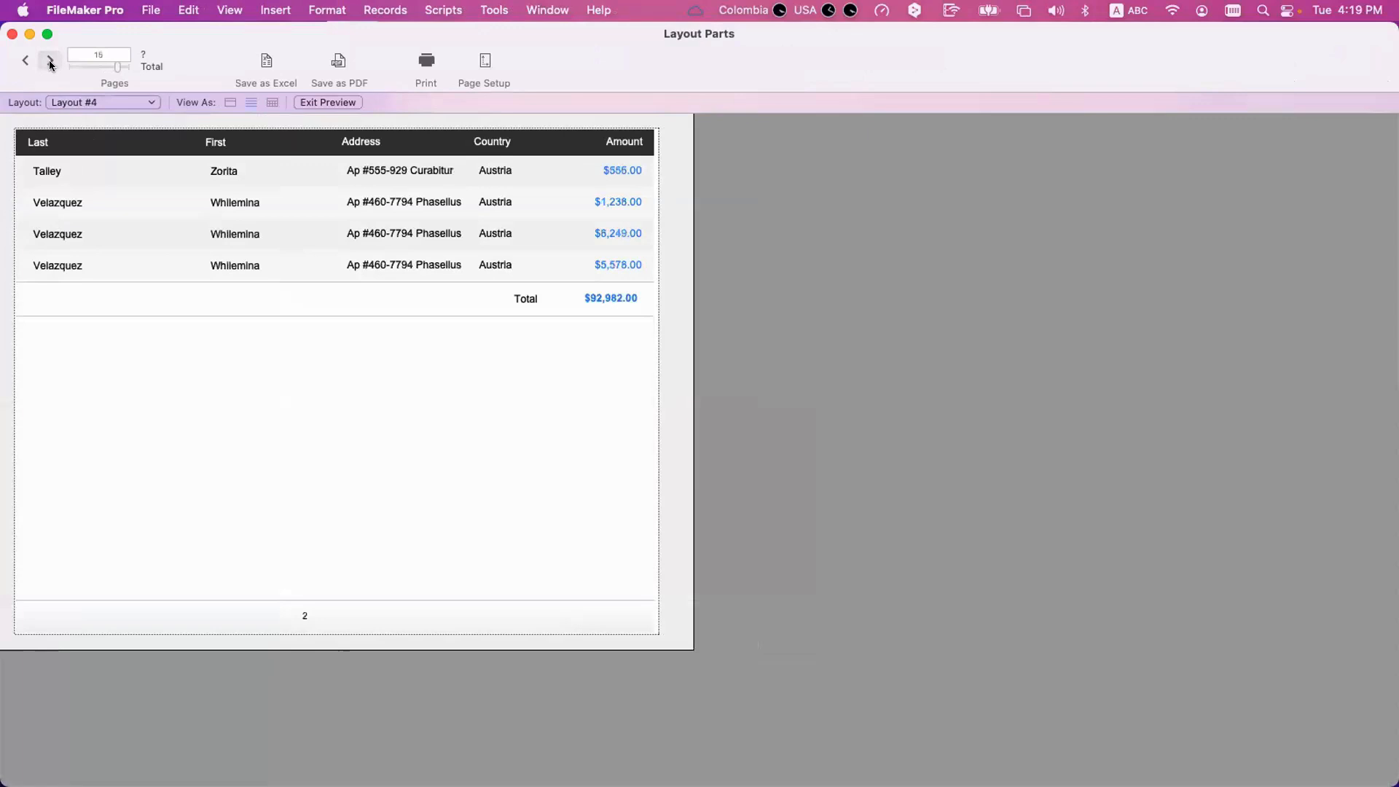
{"action": "left_click", "coordinate": [26, 60]}
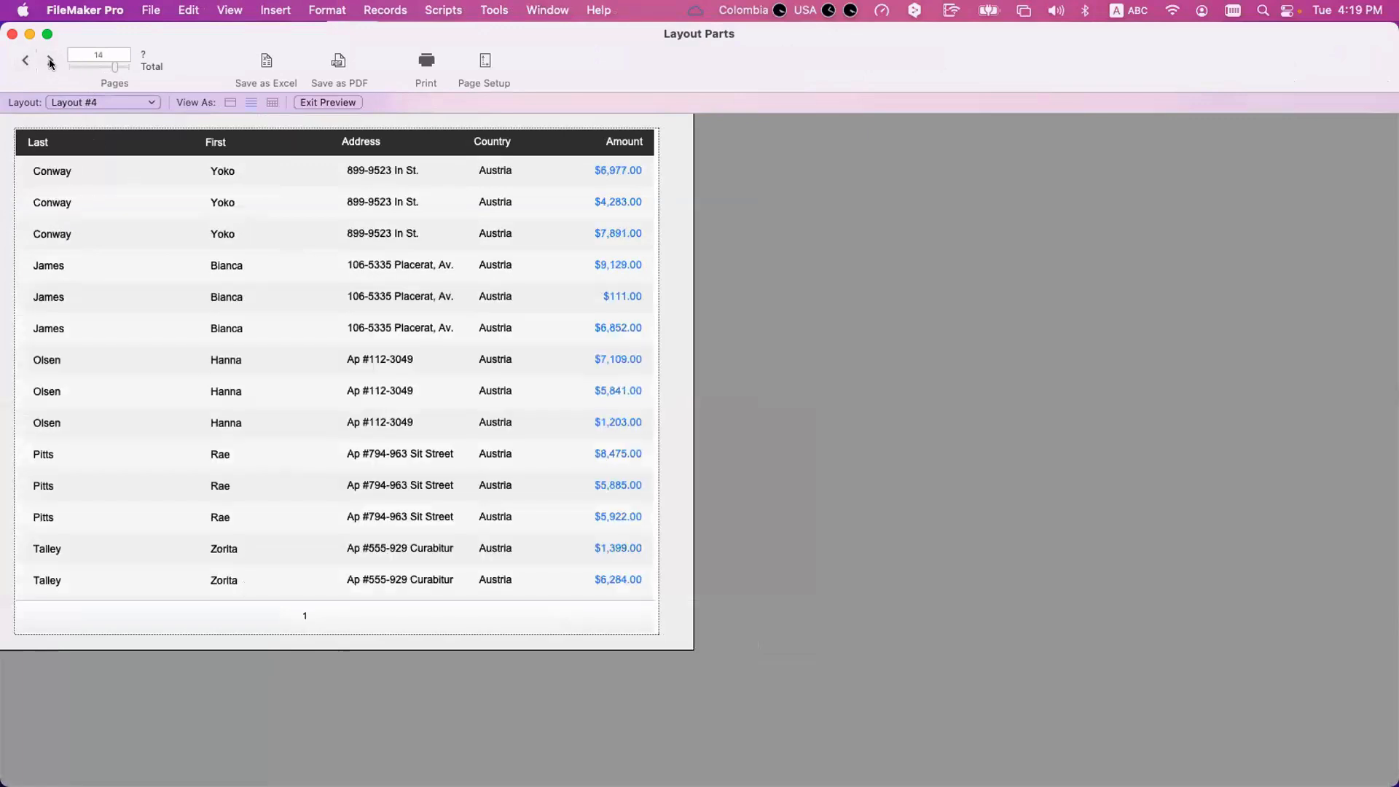
{"action": "left_click", "coordinate": [50, 62]}
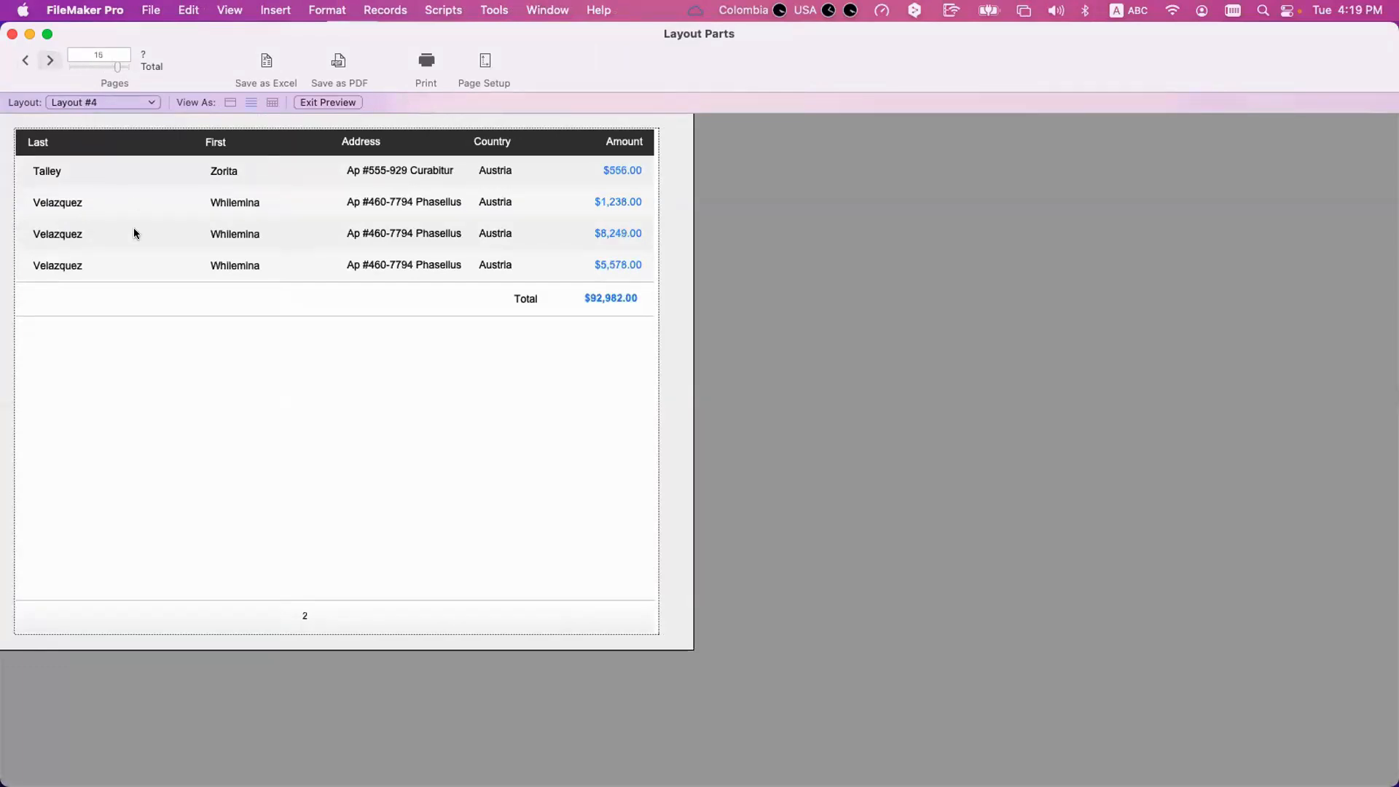
{"action": "left_click", "coordinate": [26, 60]}
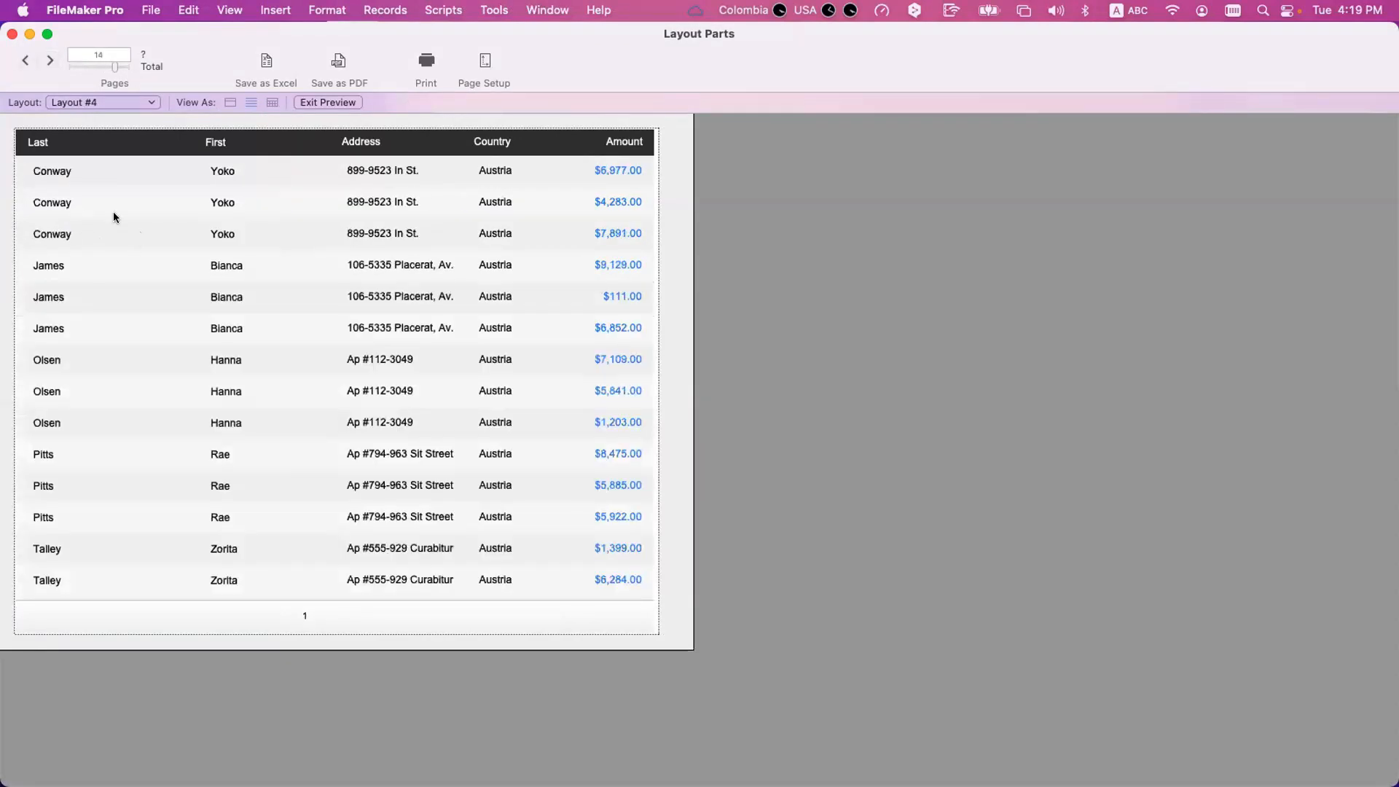
{"action": "left_click", "coordinate": [50, 62]}
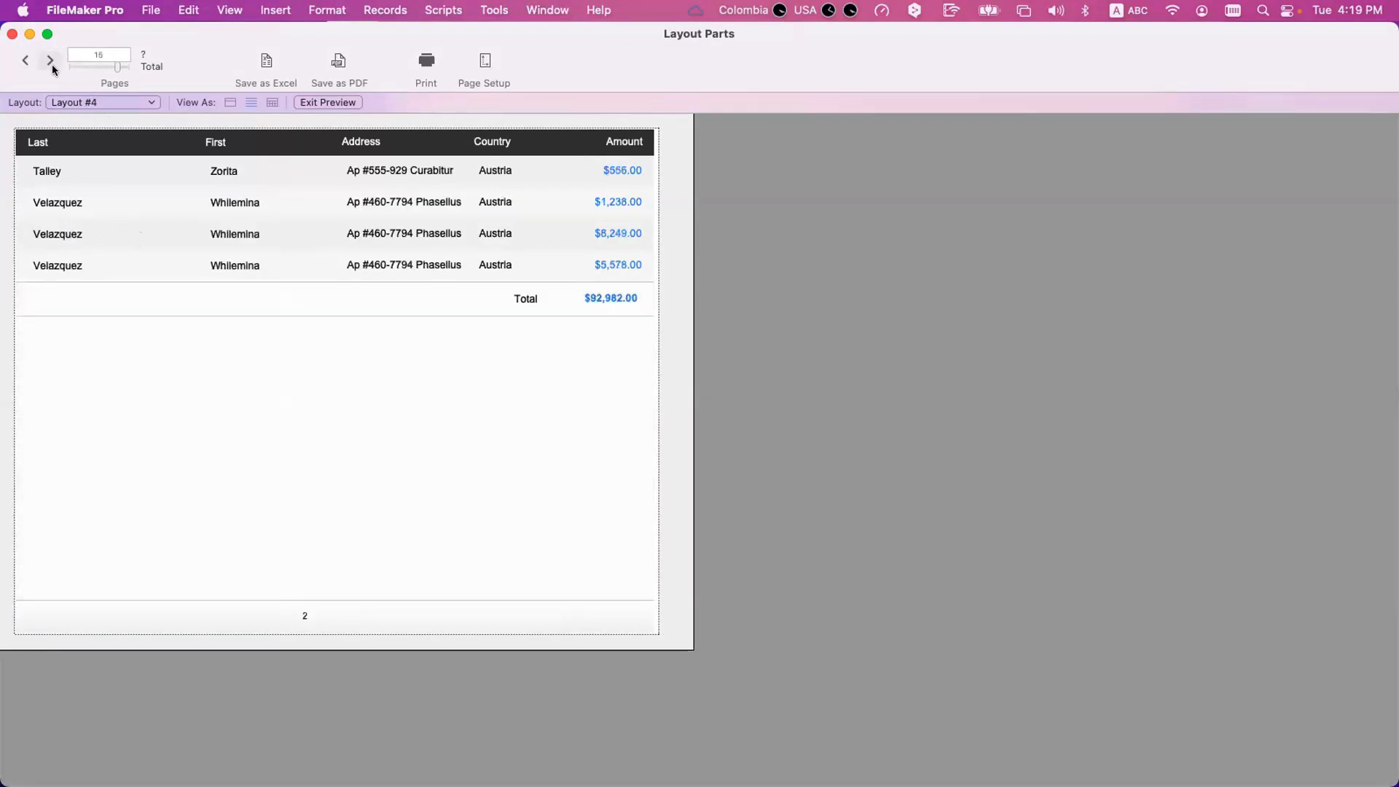
Page on through the preview past page 25, examining how the footer numbers countries that span more than one page.
{"action": "left_click", "coordinate": [51, 62]}
{"action": "left_click", "coordinate": [50, 61]}
{"action": "left_click", "coordinate": [50, 61]}
{"action": "left_click", "coordinate": [50, 61]}
{"action": "left_click", "coordinate": [51, 61]}
{"action": "left_click", "coordinate": [50, 61]}
{"action": "left_click", "coordinate": [50, 61]}
{"action": "left_click", "coordinate": [51, 61]}
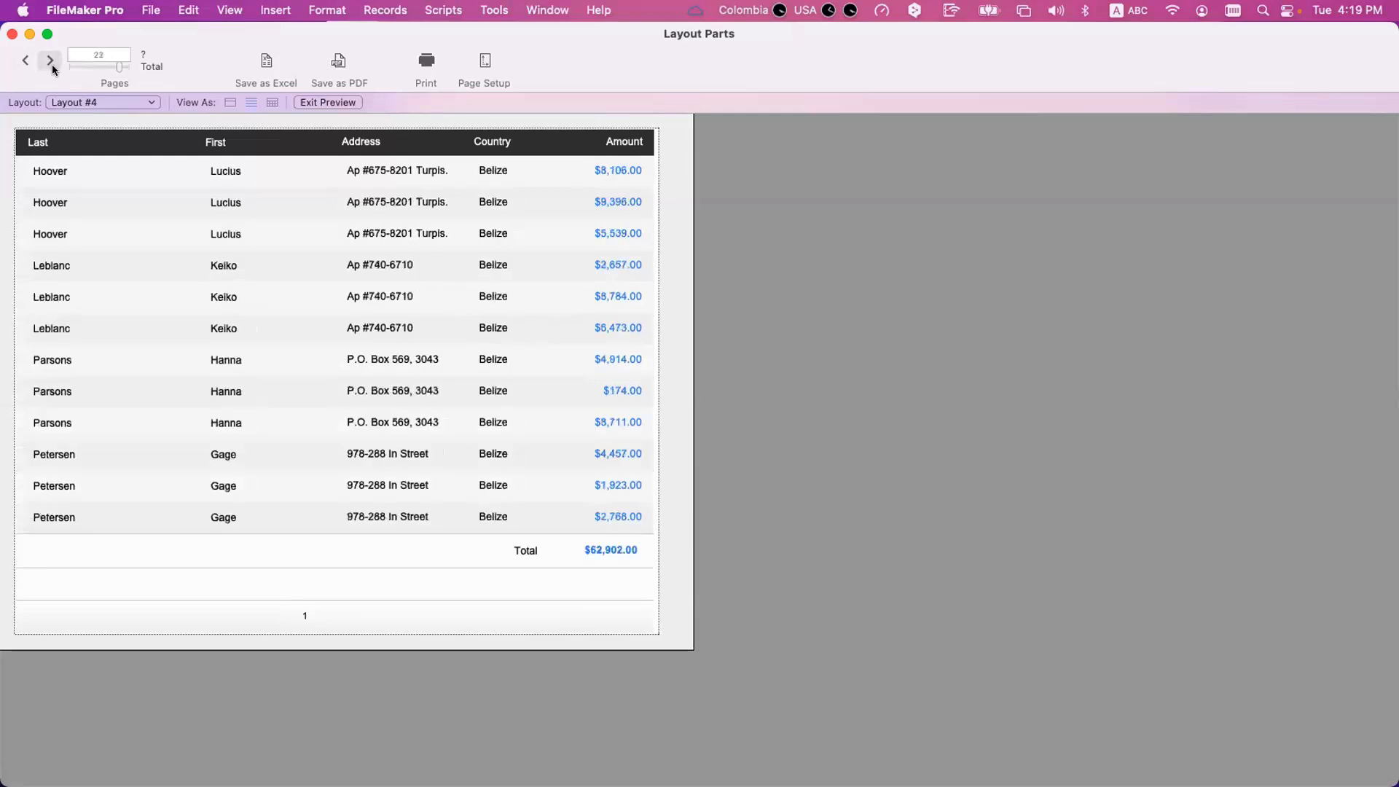
{"action": "left_click", "coordinate": [50, 61]}
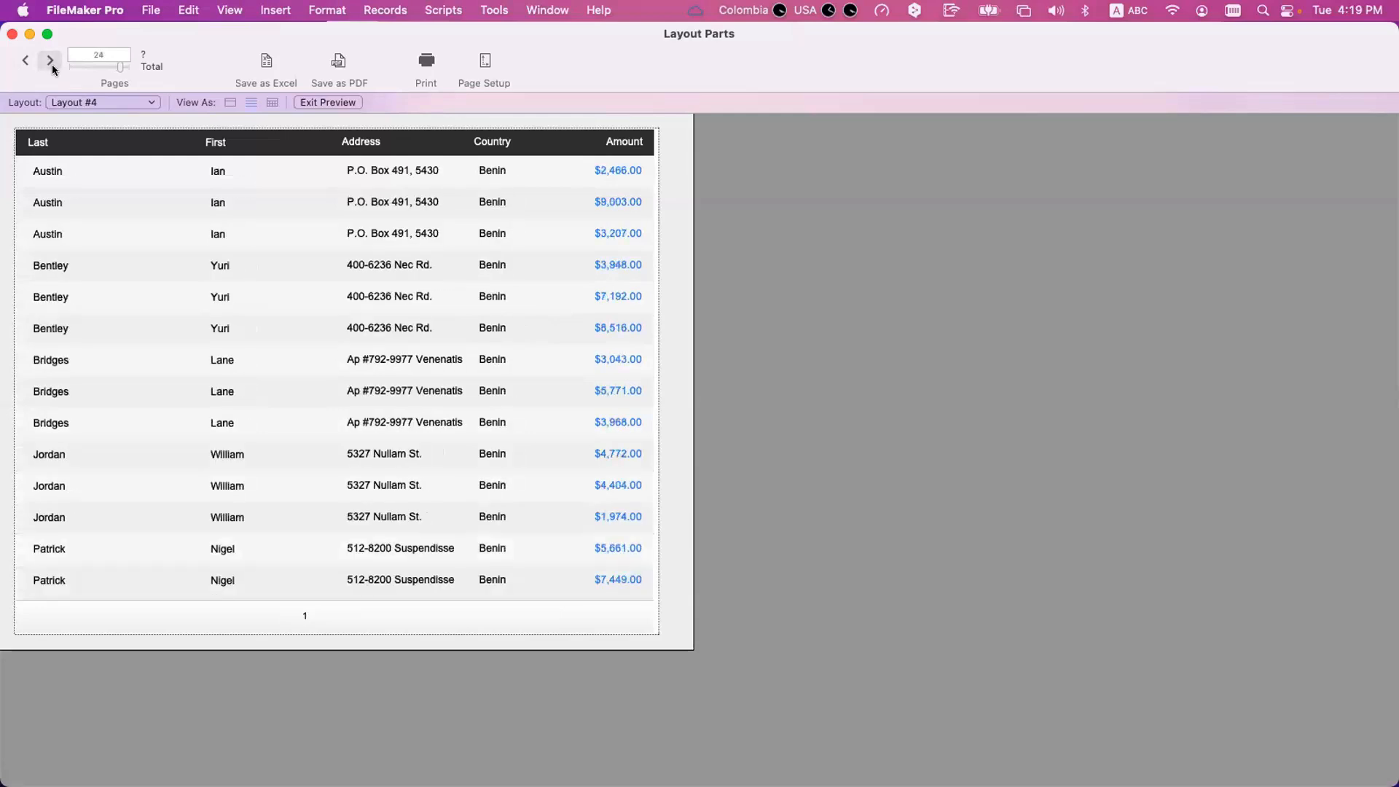
{"action": "left_click", "coordinate": [50, 61]}
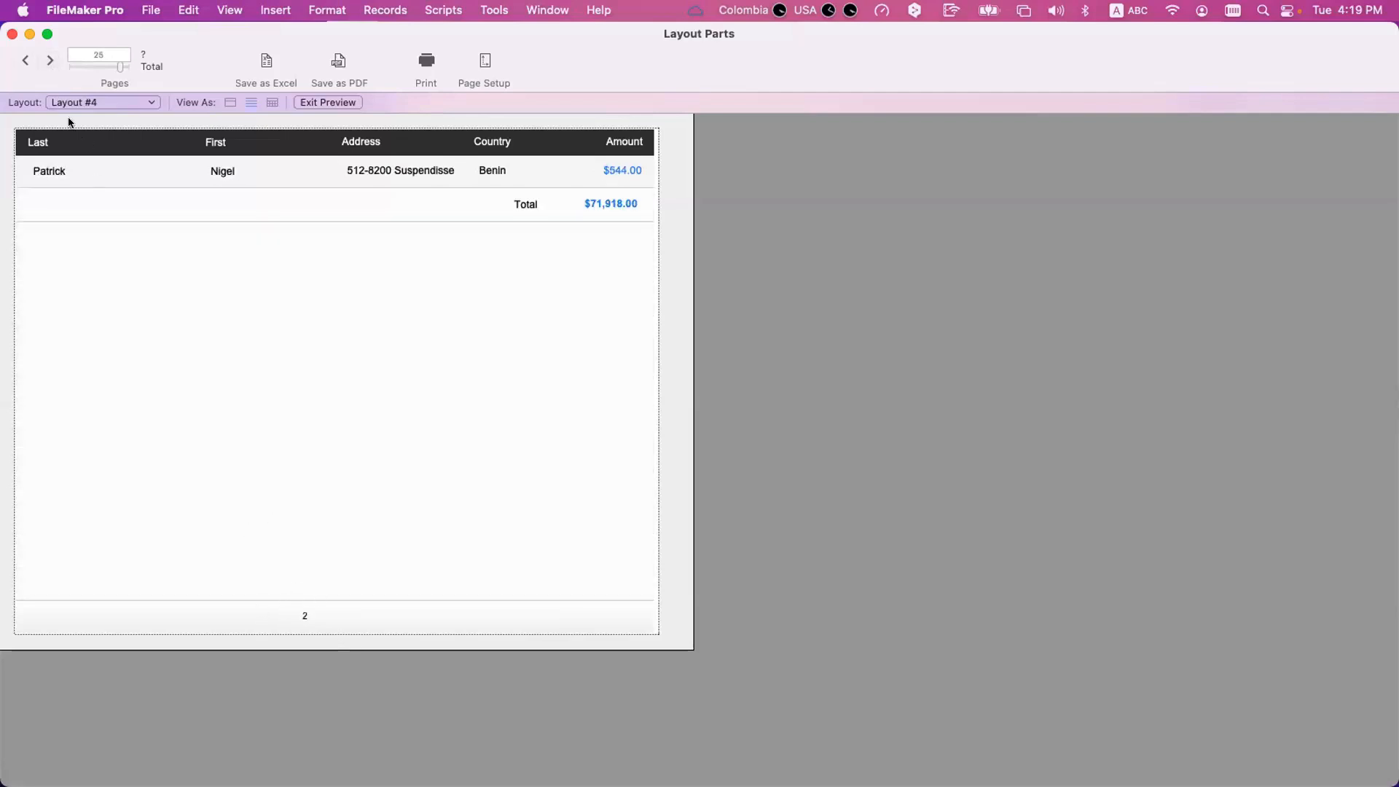
{"action": "left_click", "coordinate": [50, 61]}
{"action": "left_click", "coordinate": [50, 61]}
Return to Layout mode and open the Country sub-summary's part definition to review its page break and page numbering options.
{"action": "key", "text": "super+l"}
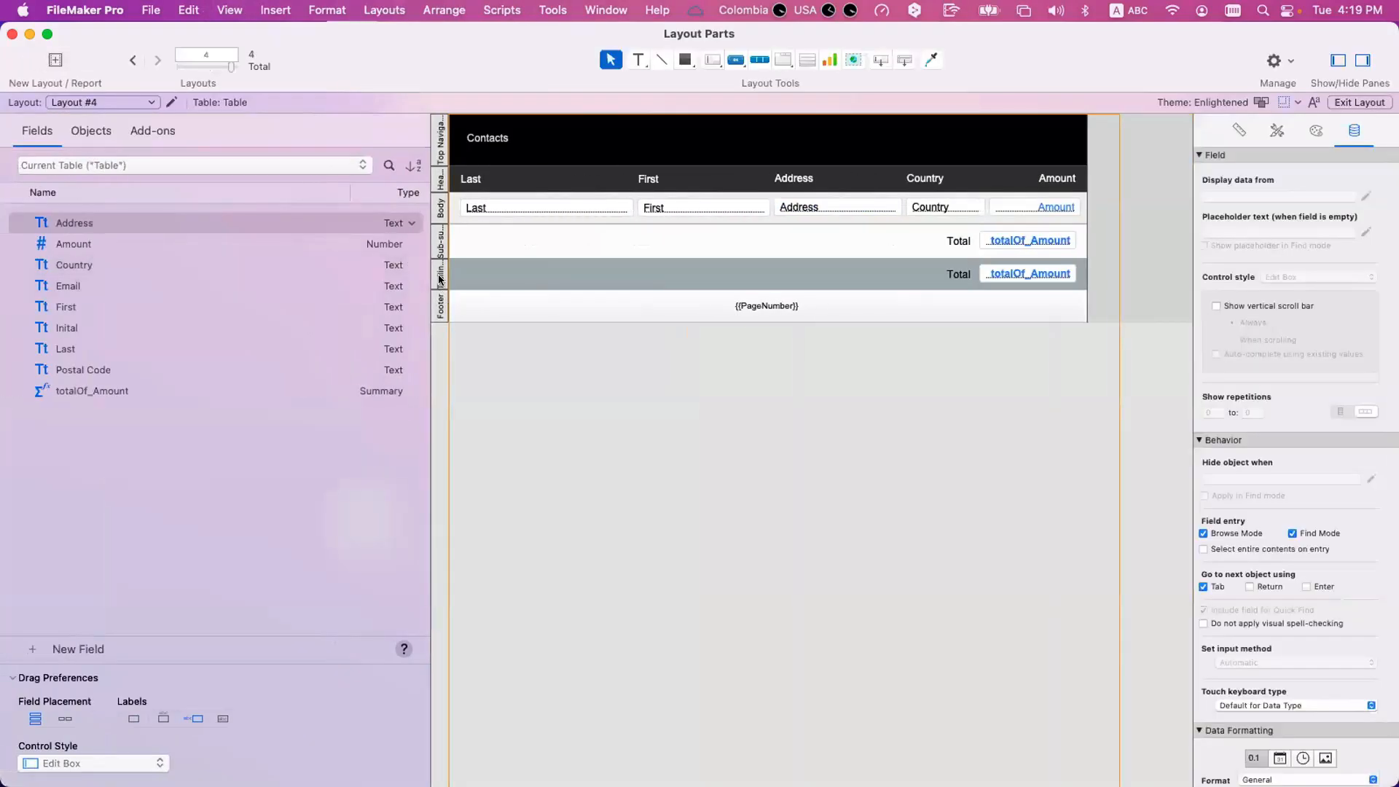
{"action": "double_click", "coordinate": [439, 240]}
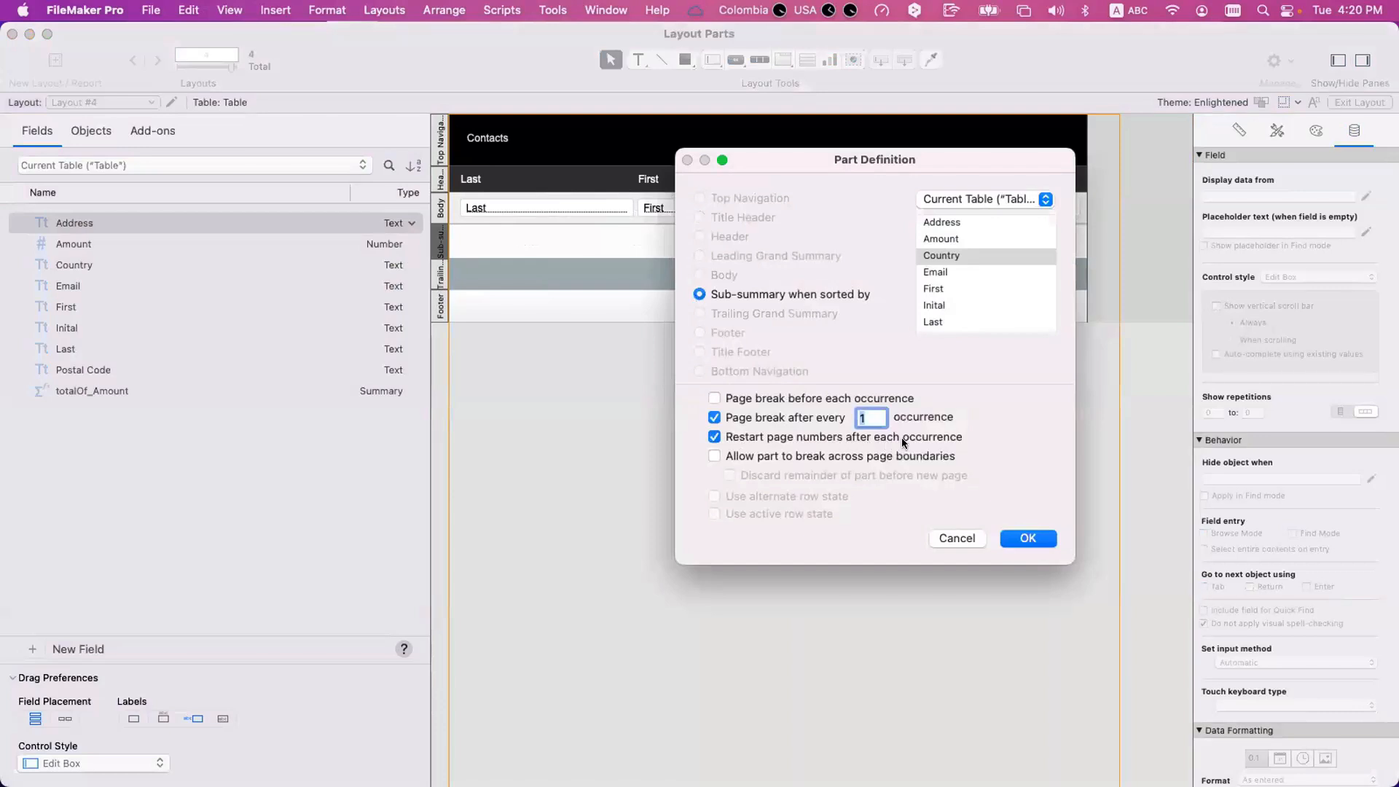
{"action": "left_click", "coordinate": [957, 538]}
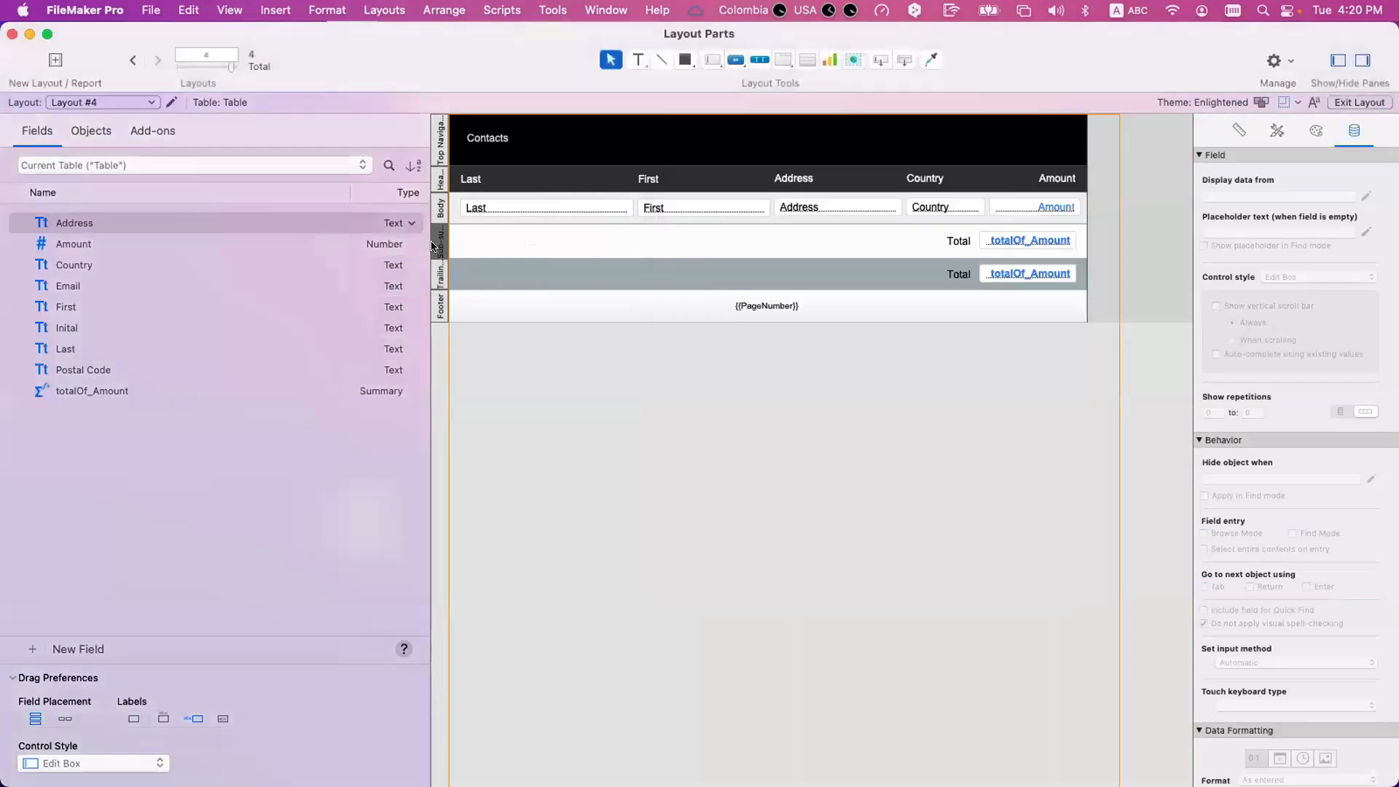
{"action": "double_click", "coordinate": [435, 246]}
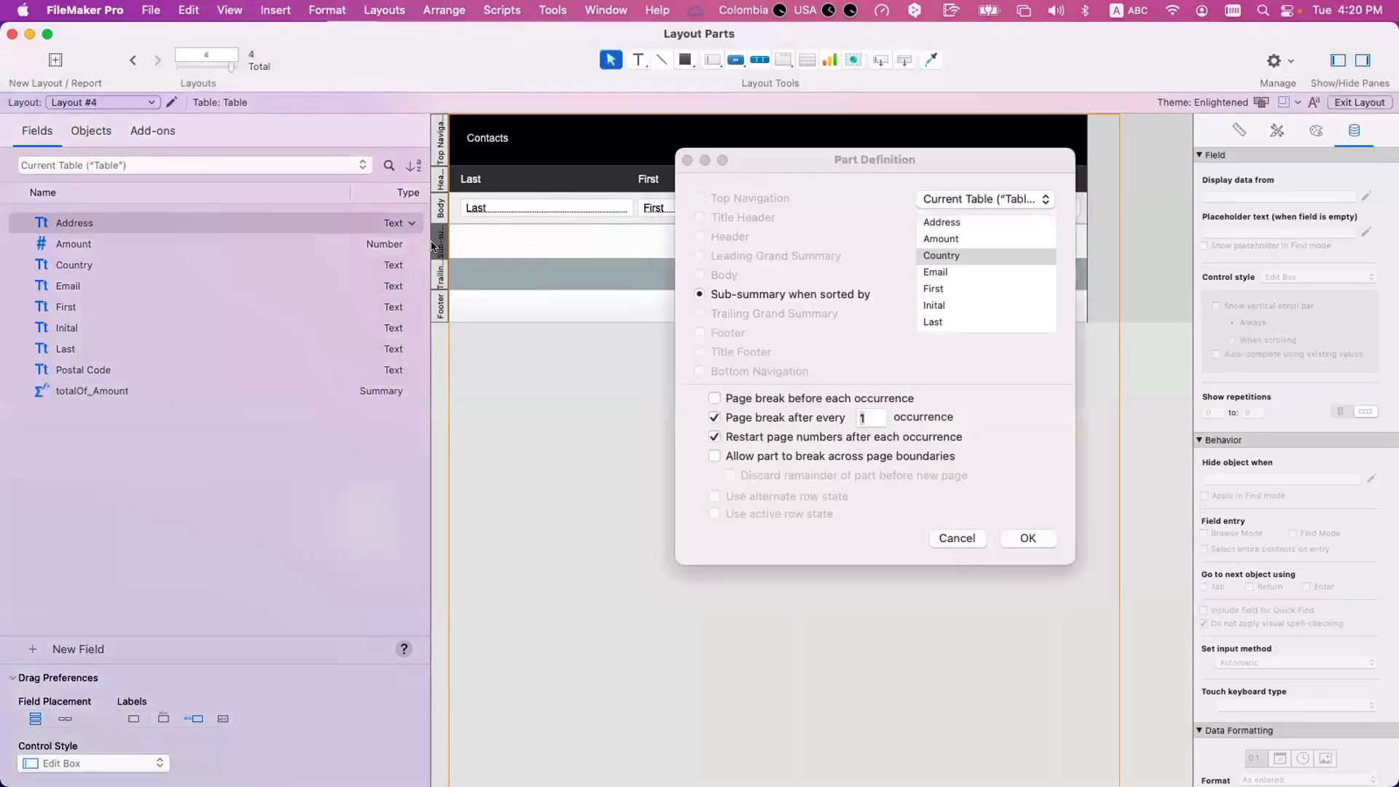
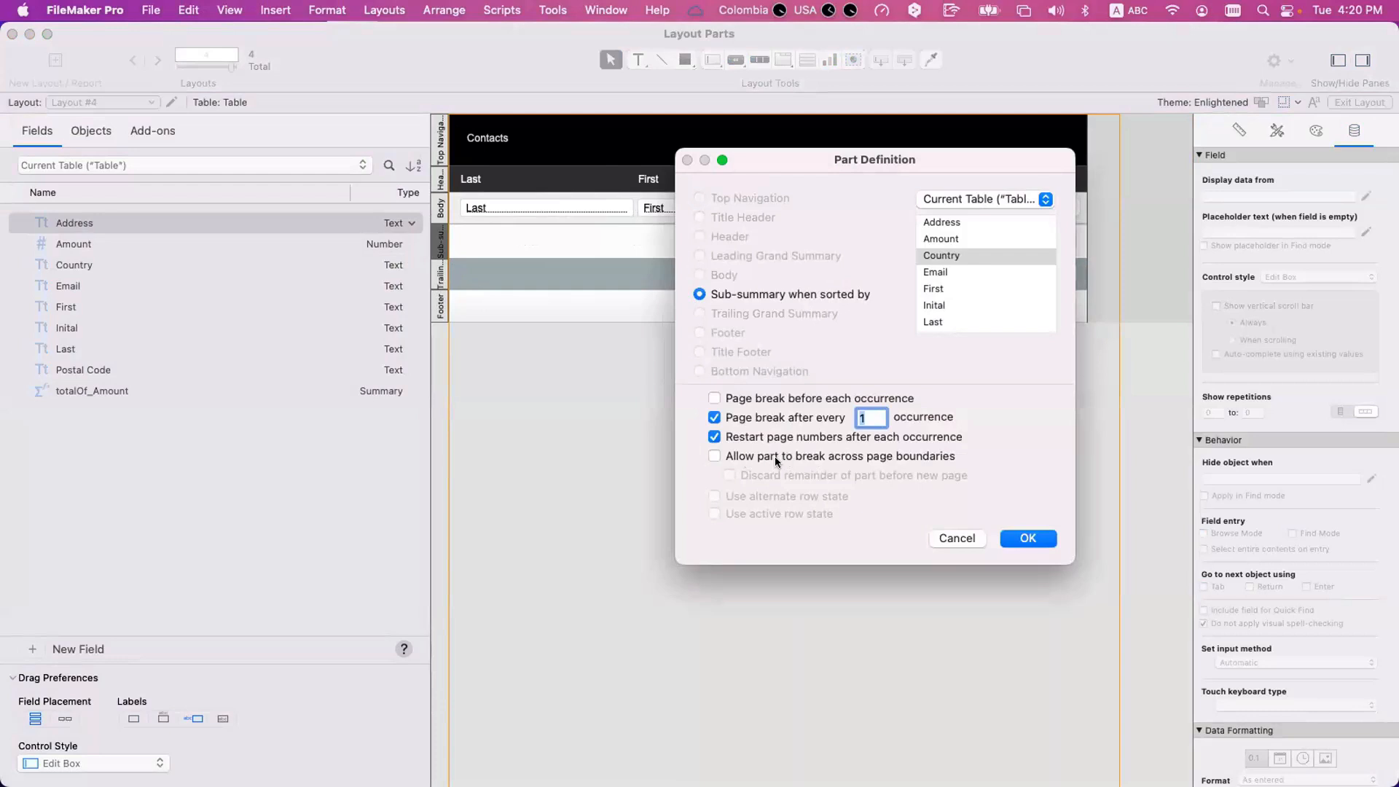
Allow the Country sub-summary part to break across page boundaries.
{"action": "left_click", "coordinate": [776, 456]}
{"action": "left_click", "coordinate": [1035, 539]}
Preview the report and page through to page 22, examining where country groups break and how the footer numbers them.
{"action": "key", "text": "super+u"}
{"action": "left_click", "coordinate": [49, 63]}
{"action": "left_click", "coordinate": [48, 62]}
{"action": "left_click", "coordinate": [48, 62]}
{"action": "left_click", "coordinate": [48, 62]}
{"action": "left_click", "coordinate": [49, 62]}
{"action": "left_click", "coordinate": [46, 61]}
{"action": "left_click", "coordinate": [45, 61]}
{"action": "left_click", "coordinate": [46, 62]}
{"action": "left_click", "coordinate": [45, 61]}
{"action": "left_click", "coordinate": [46, 61]}
{"action": "left_click", "coordinate": [45, 61]}
{"action": "left_click", "coordinate": [45, 61]}
{"action": "left_click", "coordinate": [50, 64]}
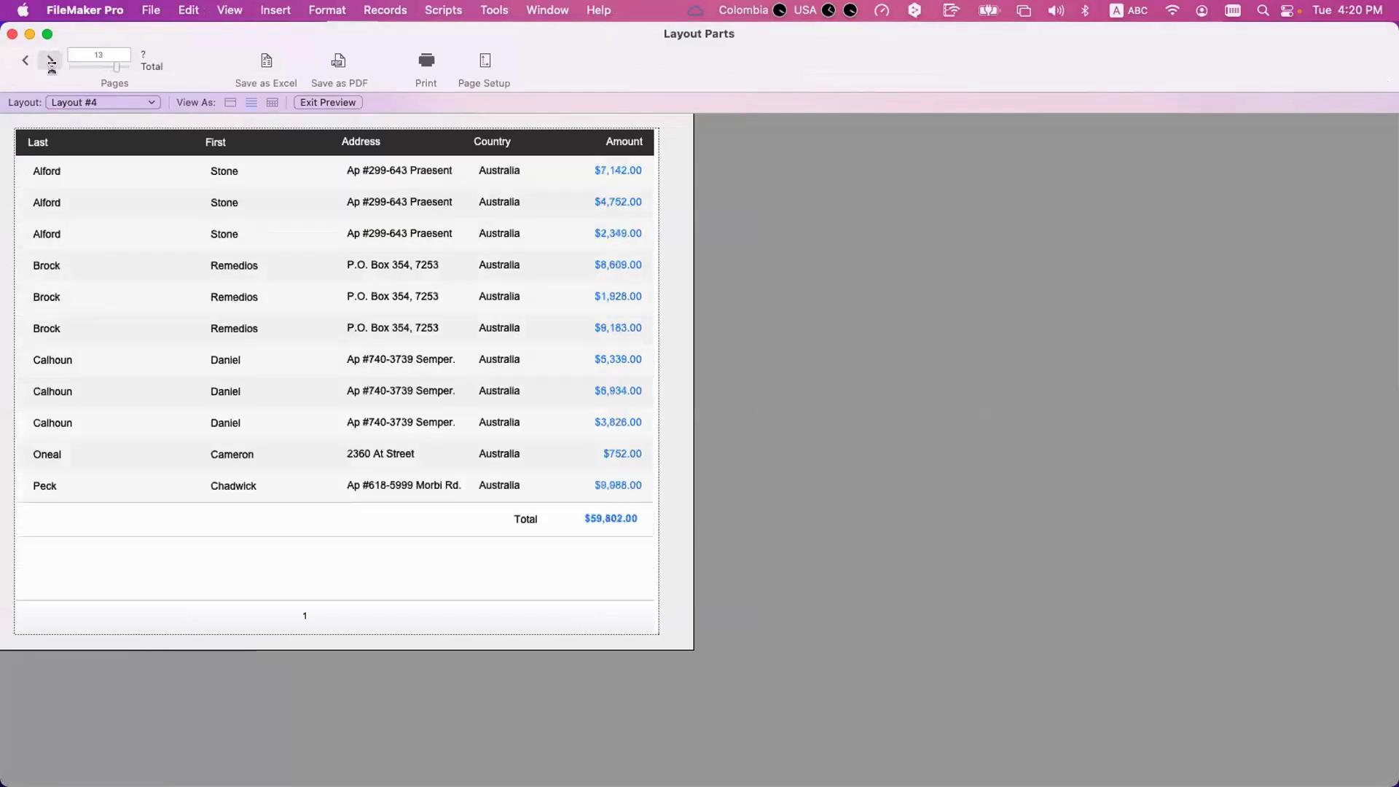
{"action": "left_click", "coordinate": [48, 63]}
{"action": "left_click", "coordinate": [47, 62]}
{"action": "left_click", "coordinate": [47, 63]}
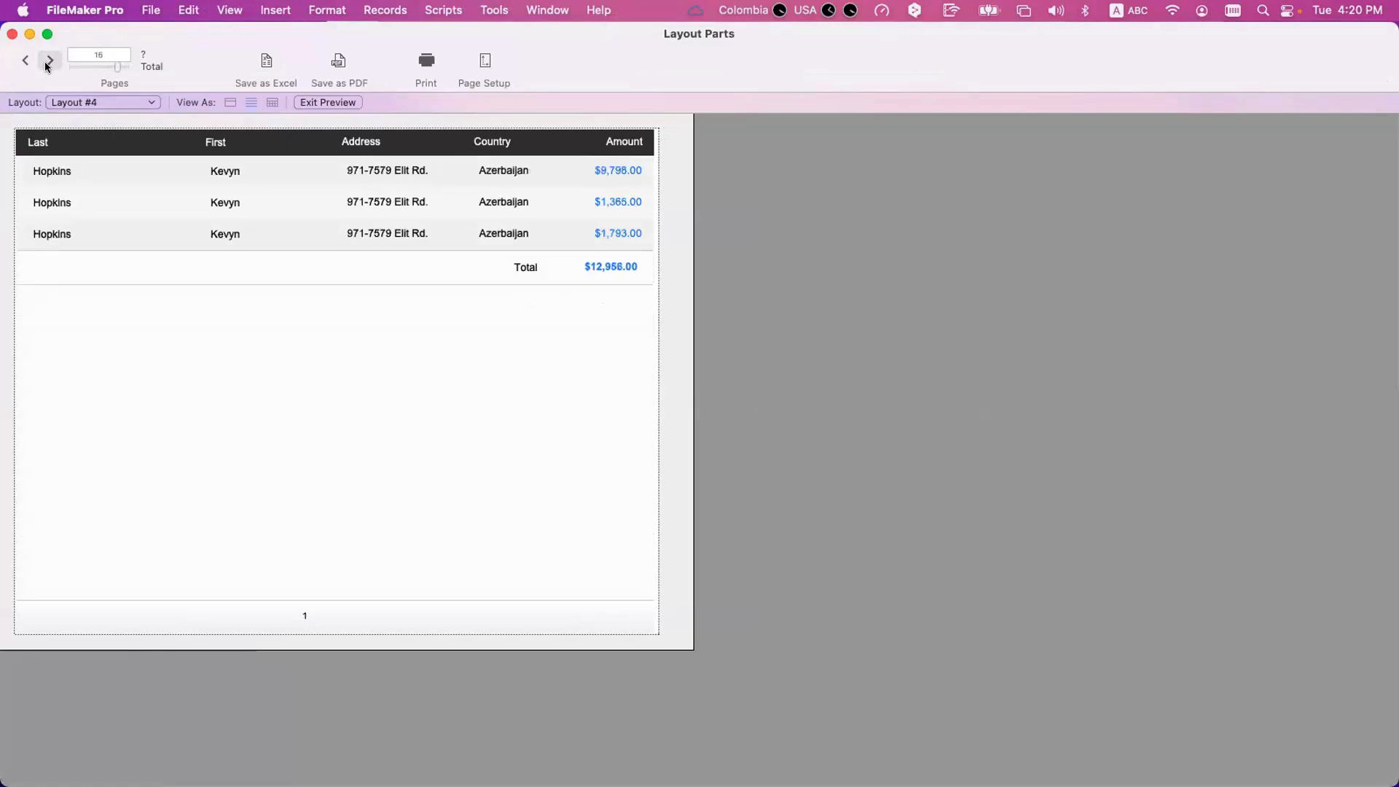
{"action": "left_click", "coordinate": [46, 61]}
{"action": "left_click", "coordinate": [45, 61]}
{"action": "left_click", "coordinate": [45, 61]}
{"action": "left_click", "coordinate": [45, 61]}
{"action": "left_click", "coordinate": [45, 61]}
{"action": "left_click", "coordinate": [45, 61]}
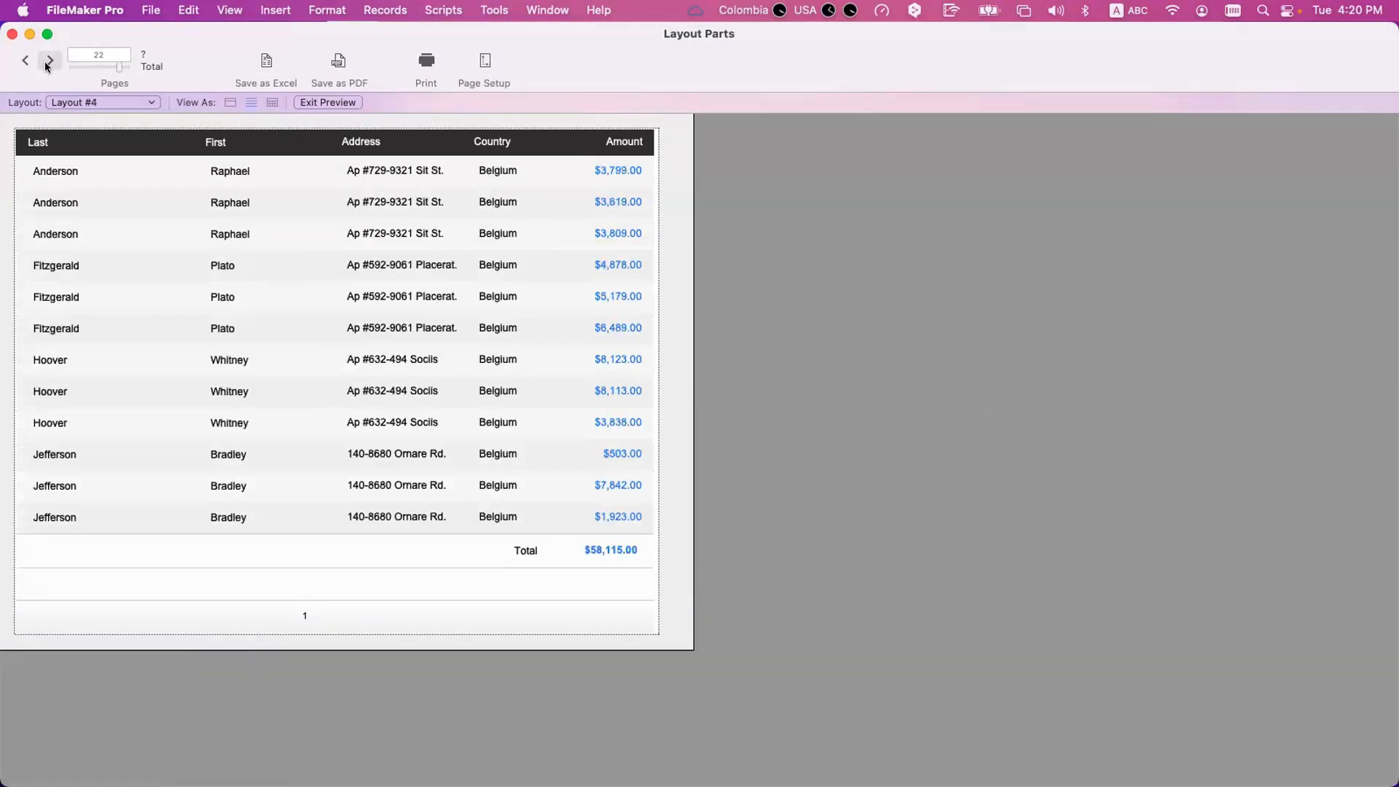
Return to Layout mode and set the trailing Country sub-summary to page break before each occurrence, without breaking across page boundaries.
{"action": "key", "text": "super+l"}
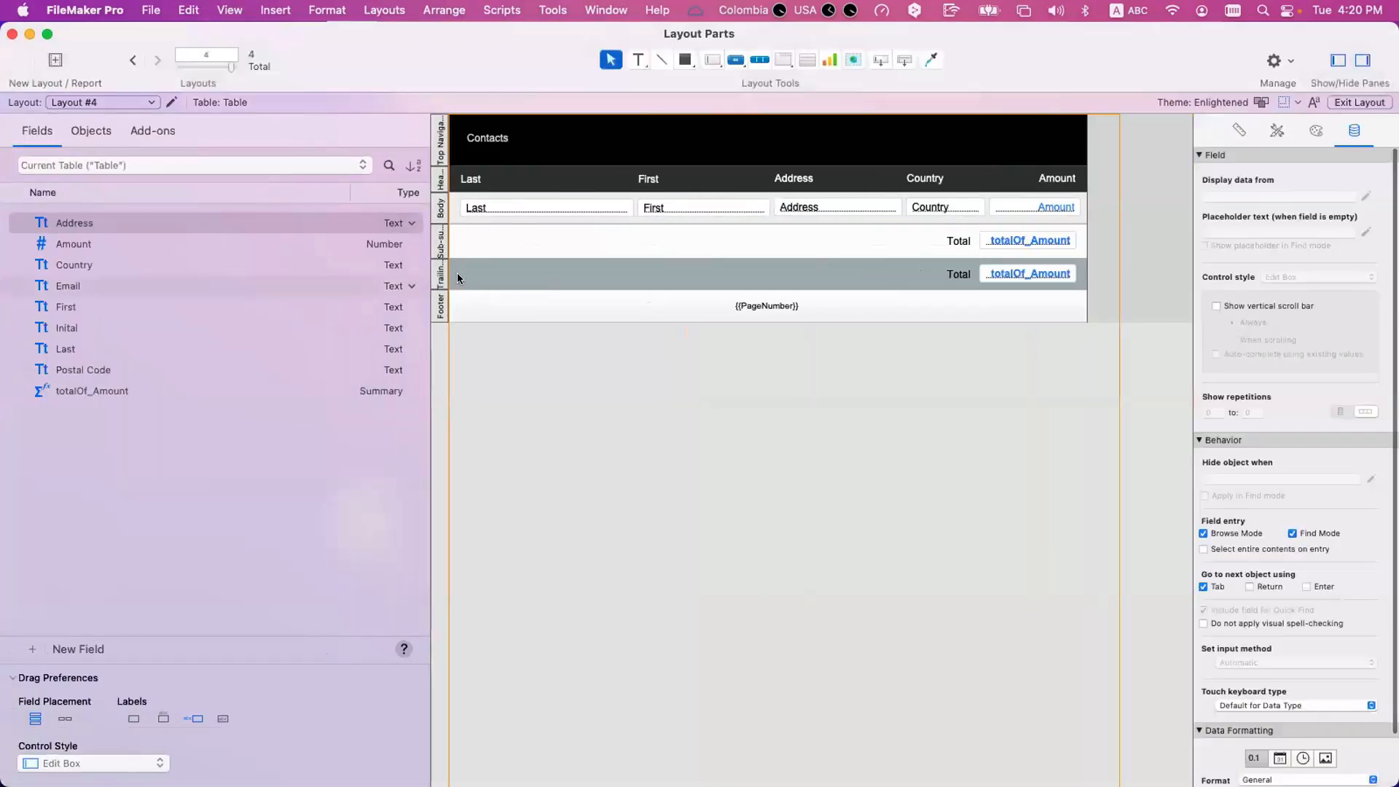
{"action": "double_click", "coordinate": [444, 249]}
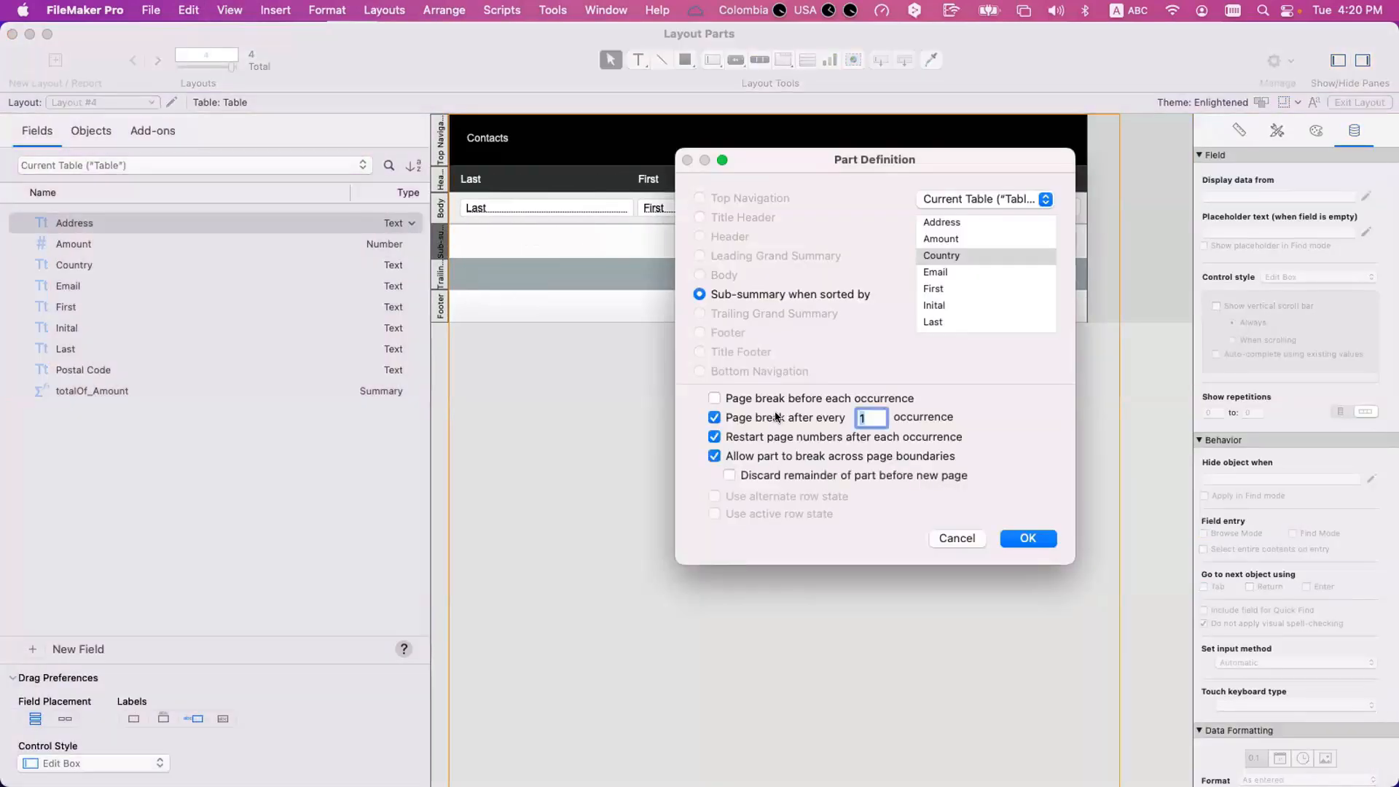
{"action": "left_click", "coordinate": [769, 400]}
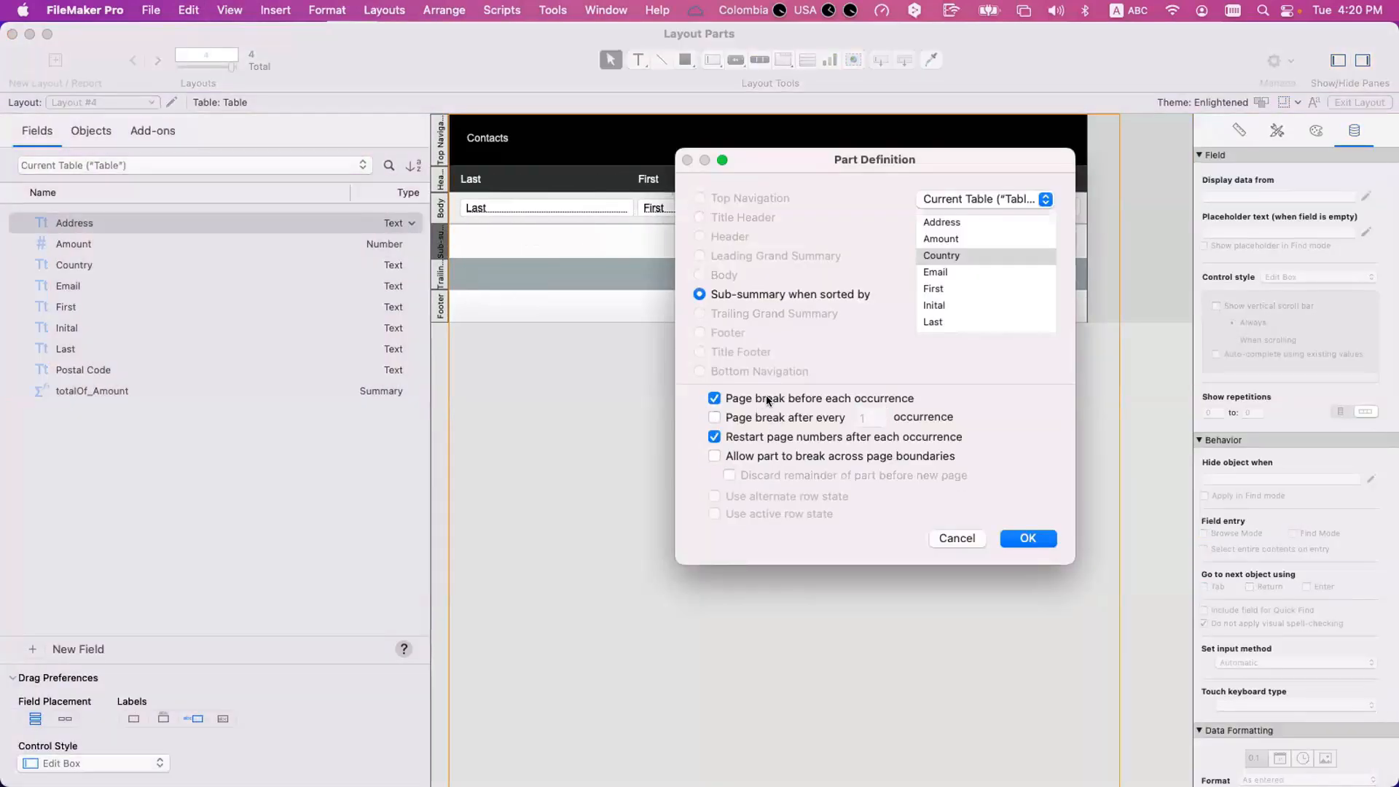
{"action": "left_click", "coordinate": [1027, 538]}
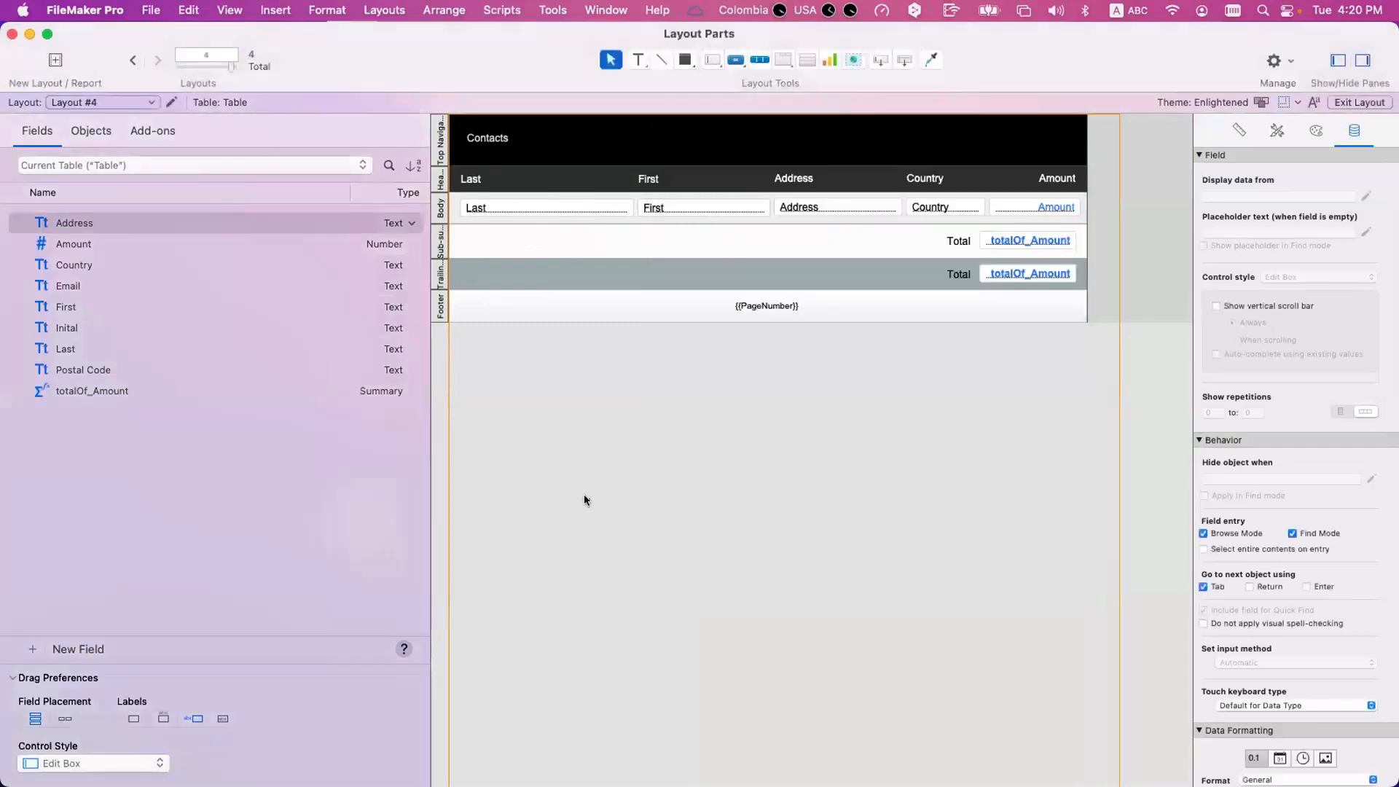
Restore the Country sub-summary's page break to after every 1 occurrence, keeping the page number restart enabled.
{"action": "scroll", "coordinate": [554, 423], "scroll_direction": "right", "scroll_amount": 2}
{"action": "scroll", "coordinate": [510, 317], "scroll_direction": "left", "scroll_amount": 2}
{"action": "double_click", "coordinate": [440, 237]}
{"action": "key", "text": "Tab"}
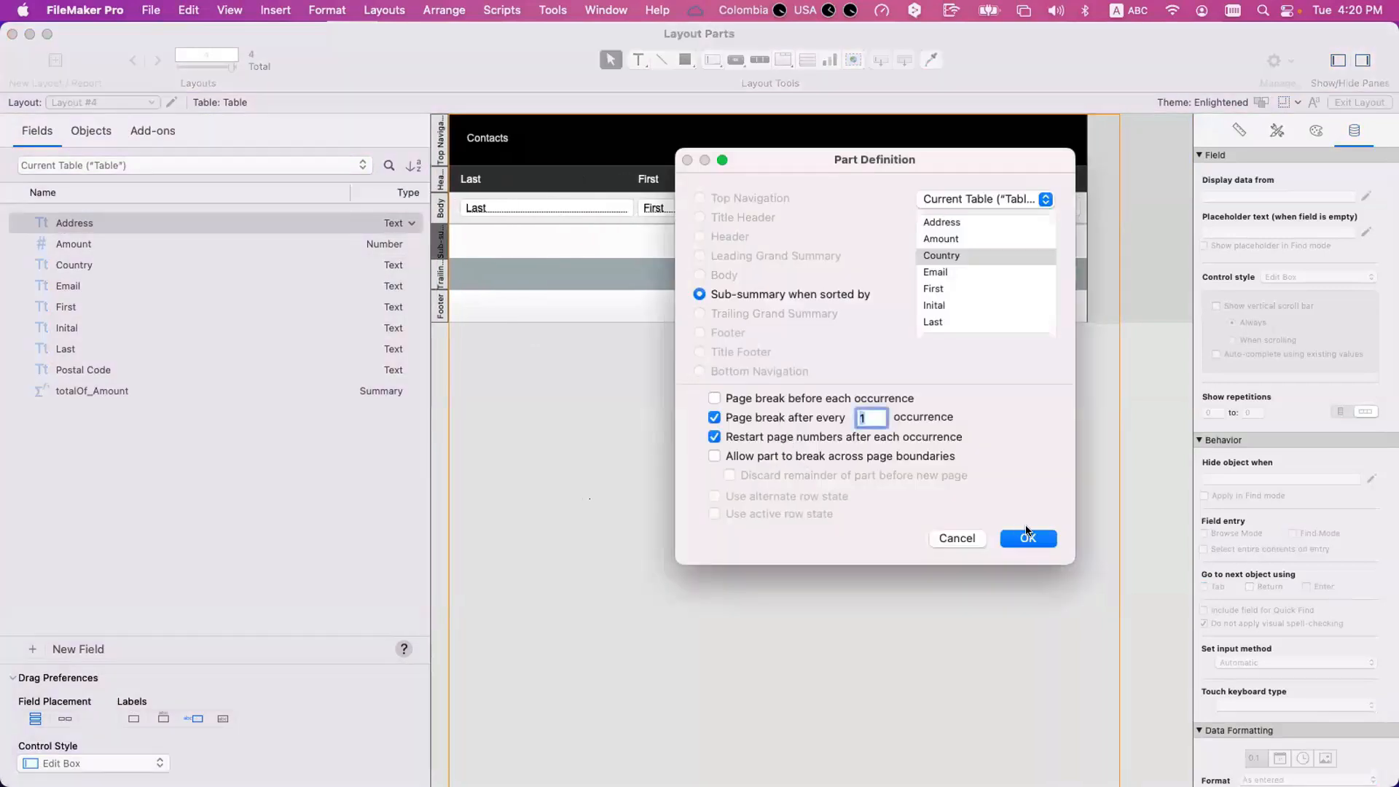
{"action": "key", "text": "Return"}
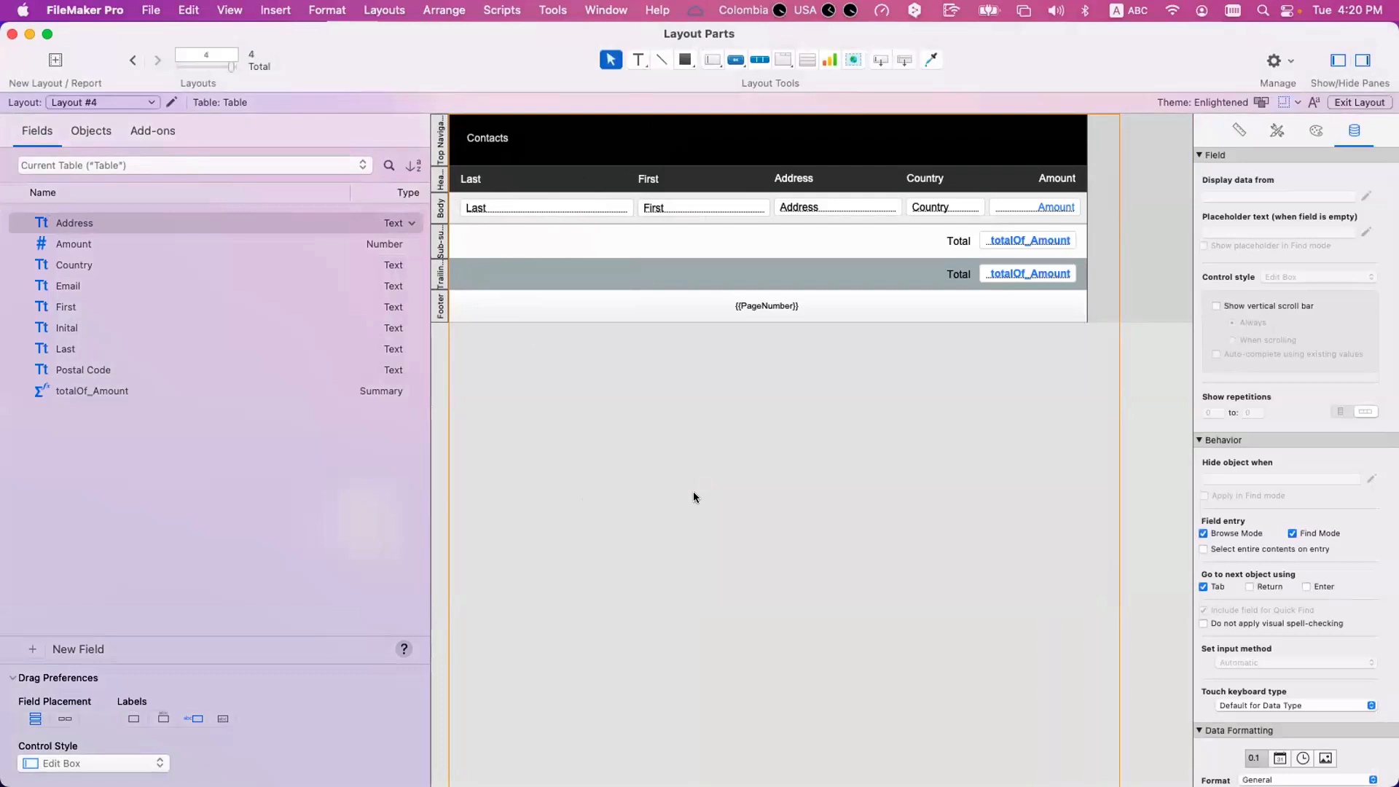
Duplicate Layout #4 in the layout manager, rename the copy Layout #5 and open it.
{"action": "key", "text": "super+shift+l"}
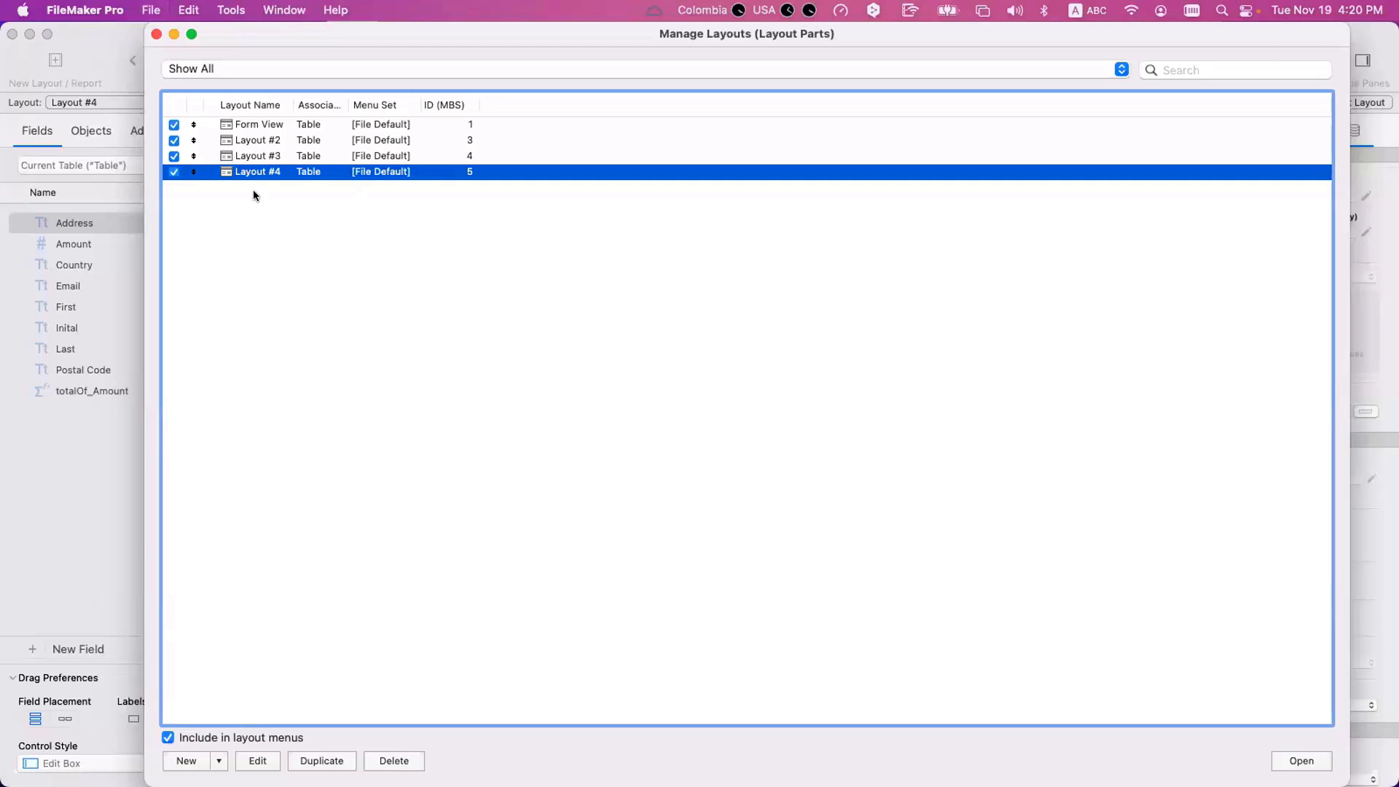
{"action": "left_click", "coordinate": [335, 761]}
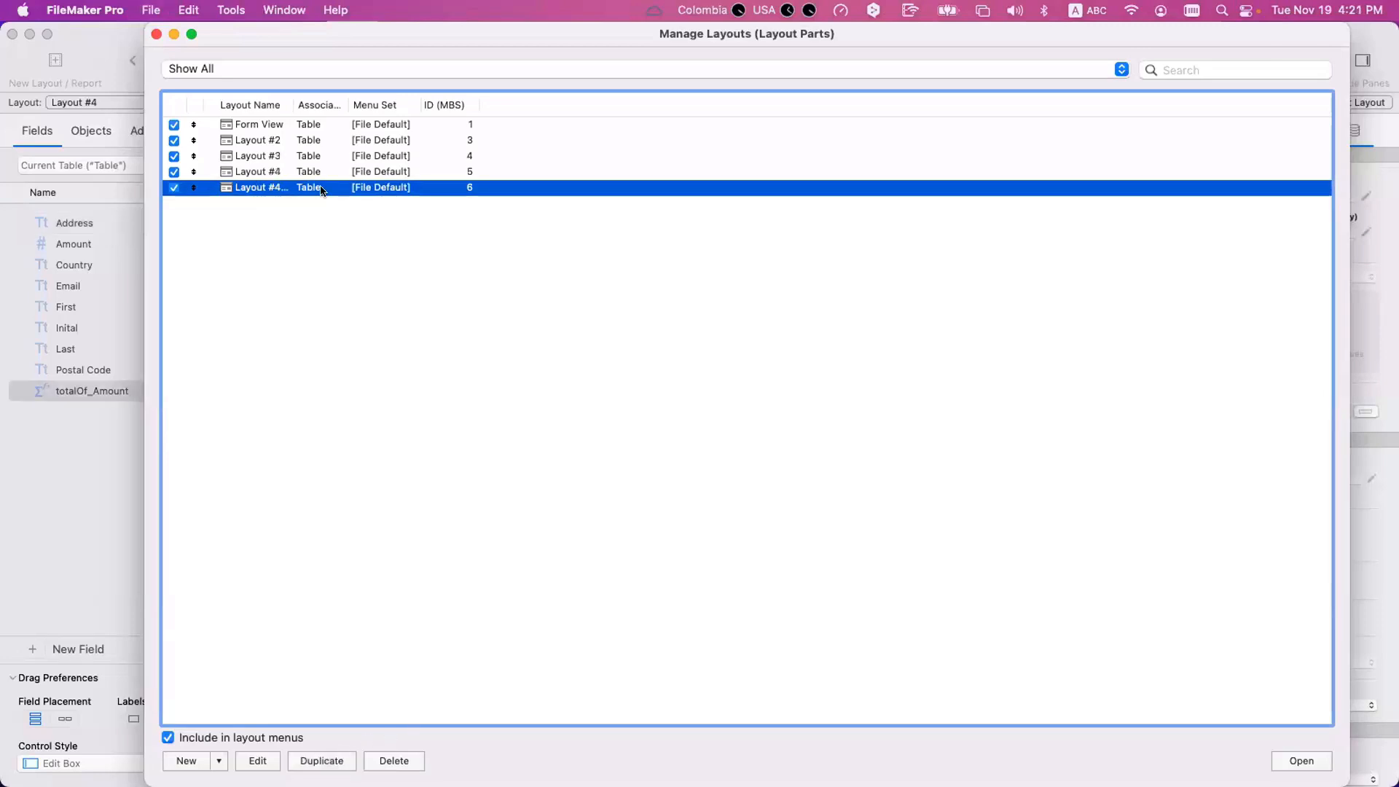
{"action": "double_click", "coordinate": [277, 187]}
{"action": "left_click_drag", "start_coordinate": [634, 408], "coordinate": [641, 446]}
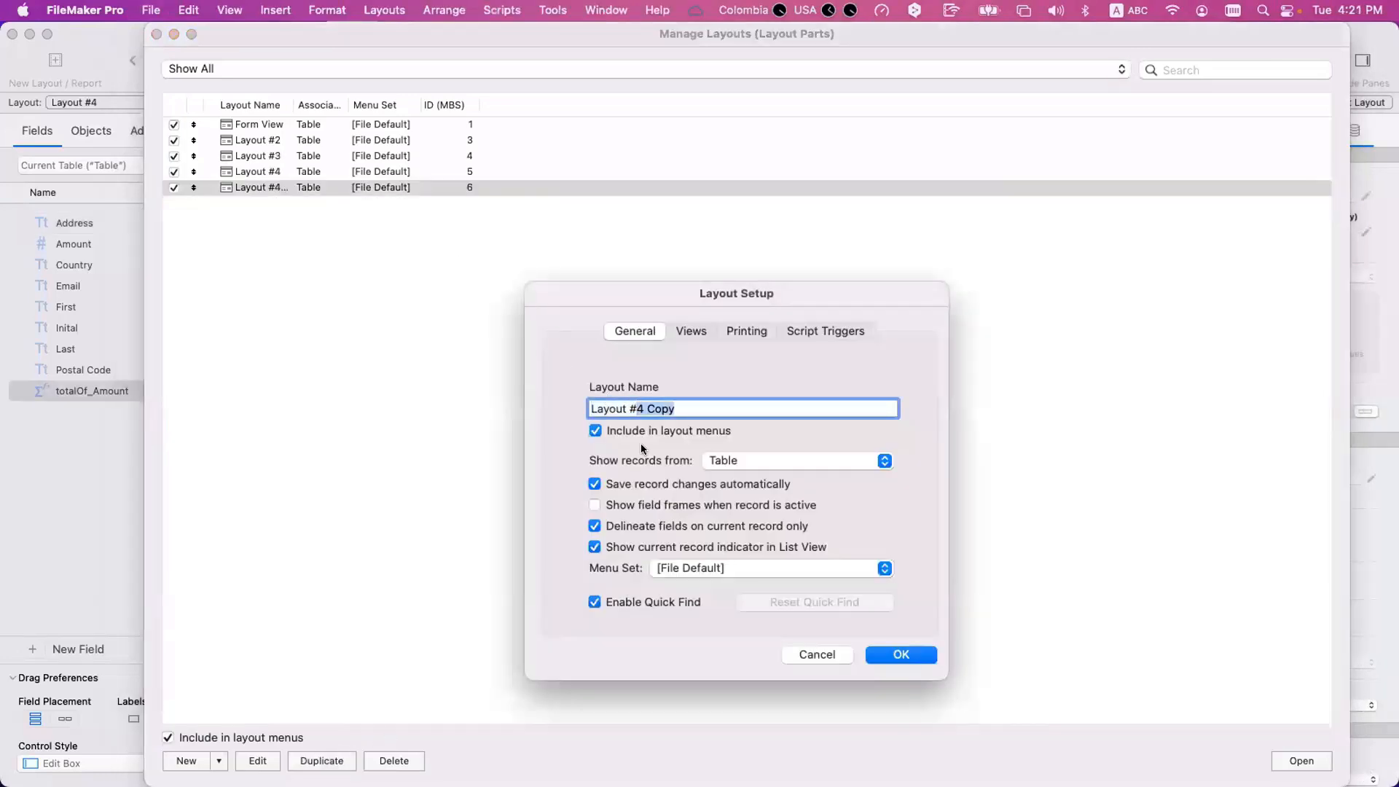
{"action": "type", "text": "5"}
{"action": "key", "text": "Return"}
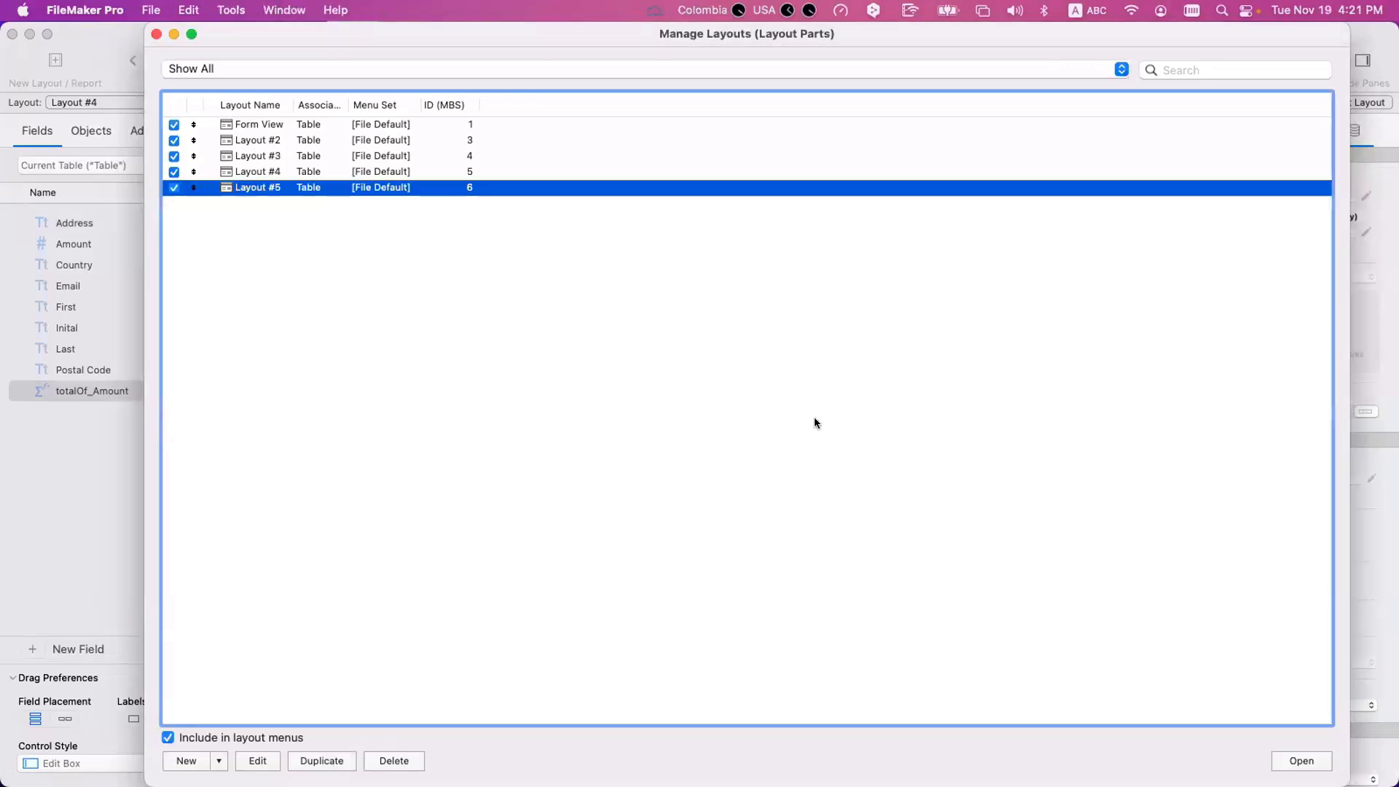
{"action": "key", "text": "Return"}
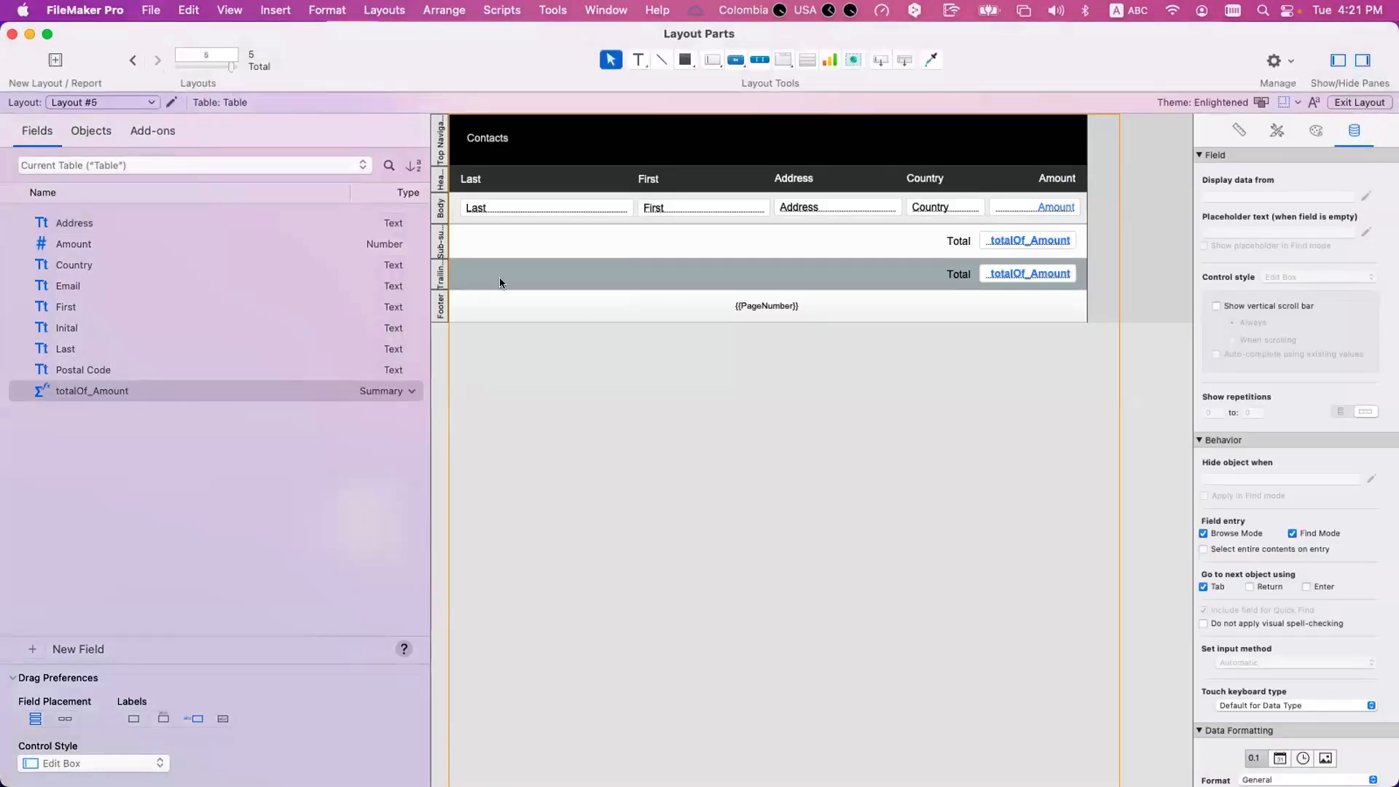
Reorder the parts of Layout #5 so the Country sub-summary sits above the Body as a leading part.
{"action": "left_click", "coordinate": [384, 9]}
{"action": "left_click", "coordinate": [388, 173]}
{"action": "left_click", "coordinate": [536, 263]}
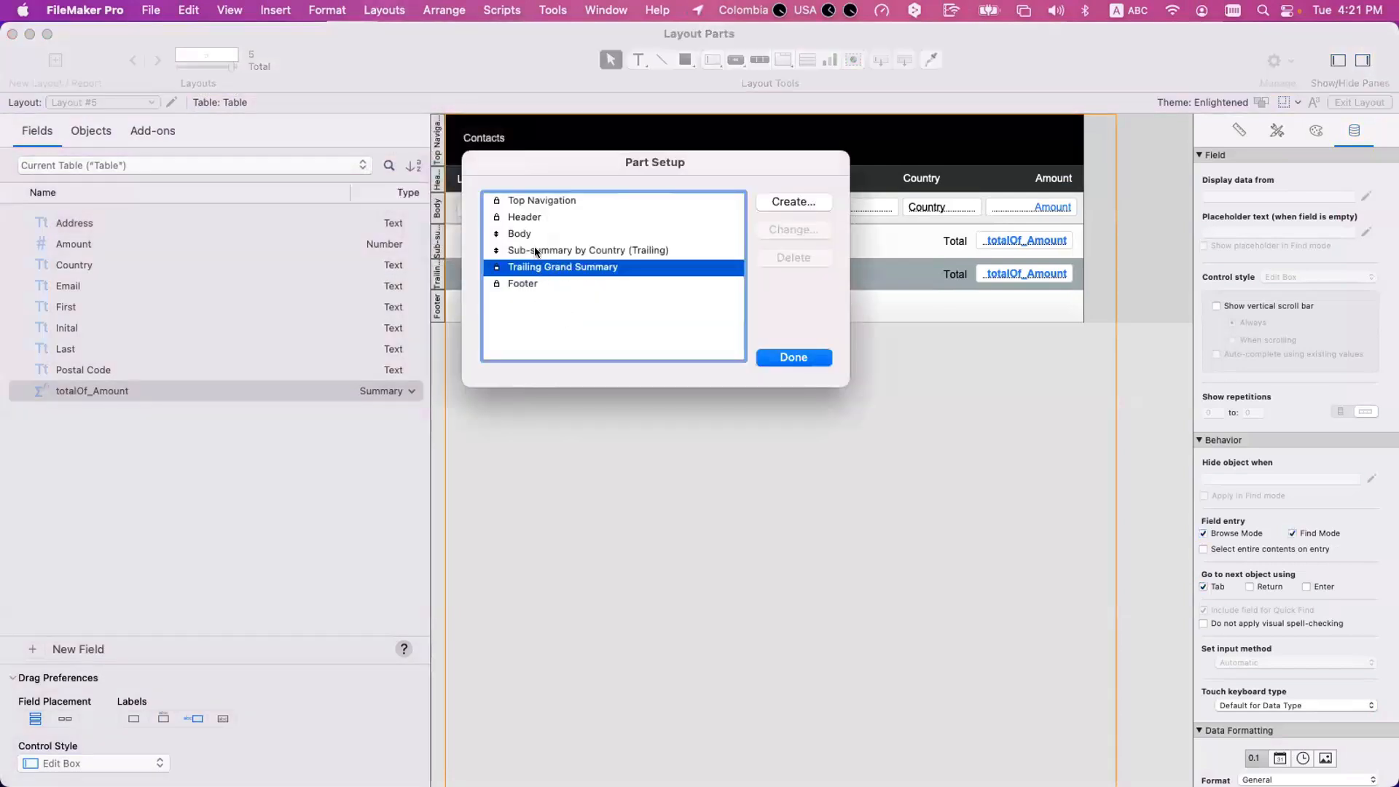
{"action": "left_click", "coordinate": [529, 251]}
{"action": "left_click_drag", "start_coordinate": [529, 251], "coordinate": [531, 232]}
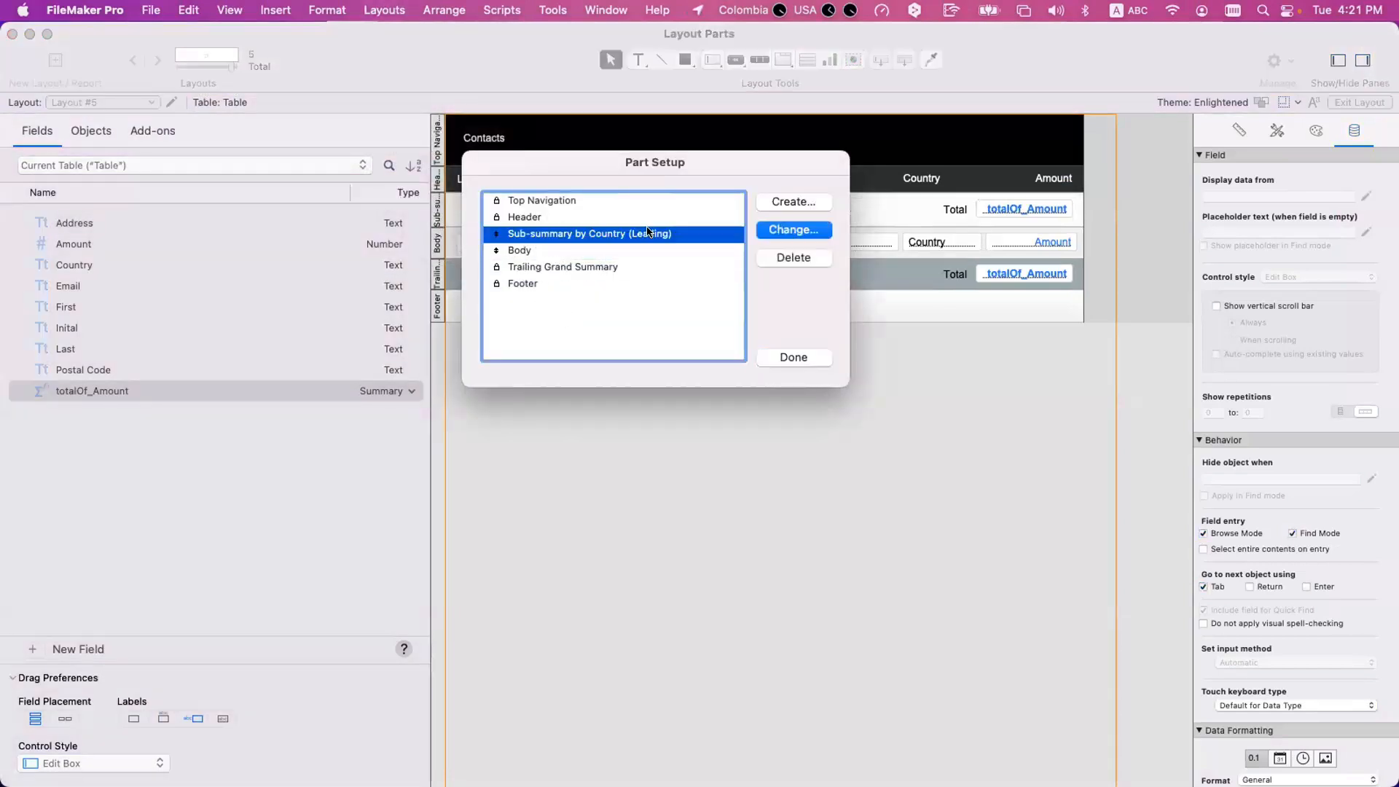
{"action": "left_click", "coordinate": [815, 355]}
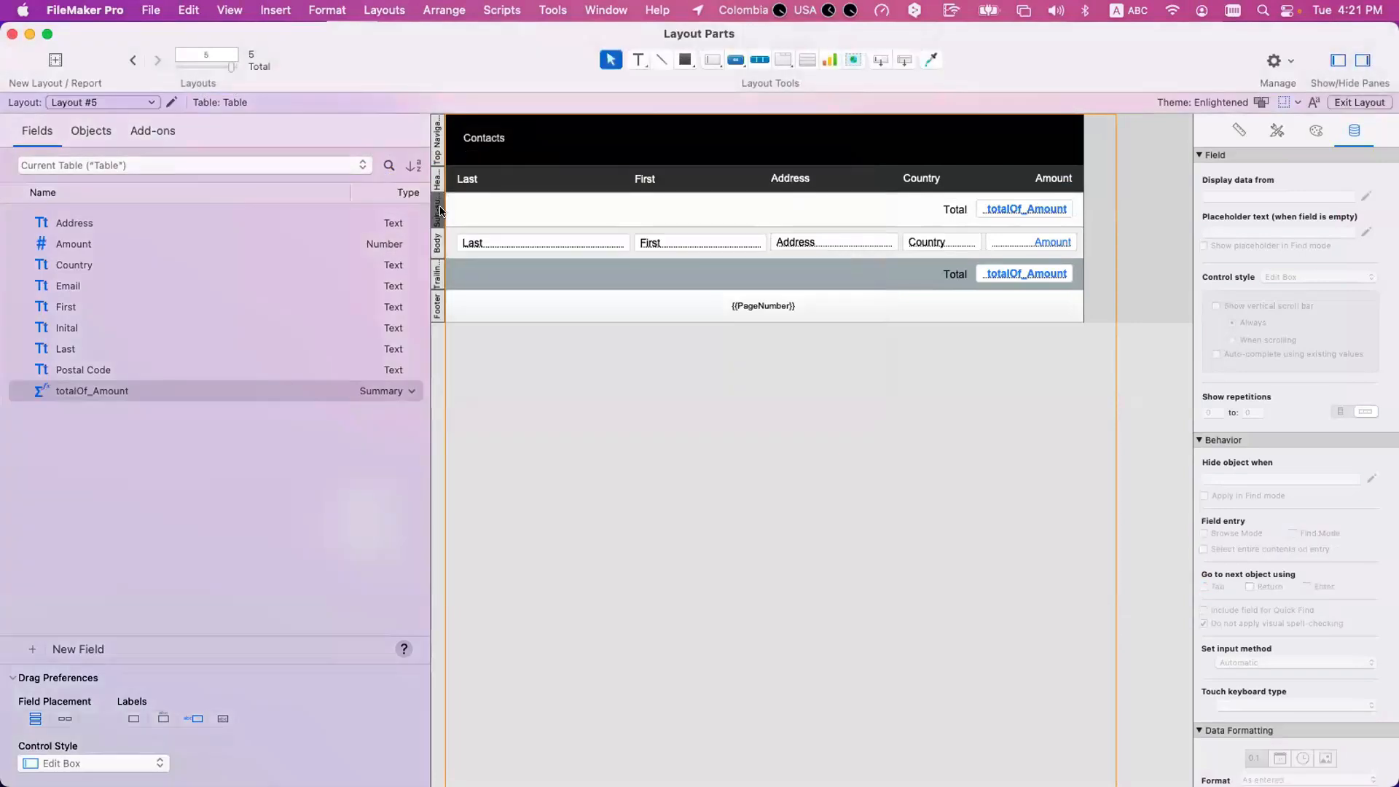
Set the leading Country sub-summary part to page break before each occurrence.
{"action": "scroll", "coordinate": [439, 208], "scroll_direction": "left", "scroll_amount": 1}
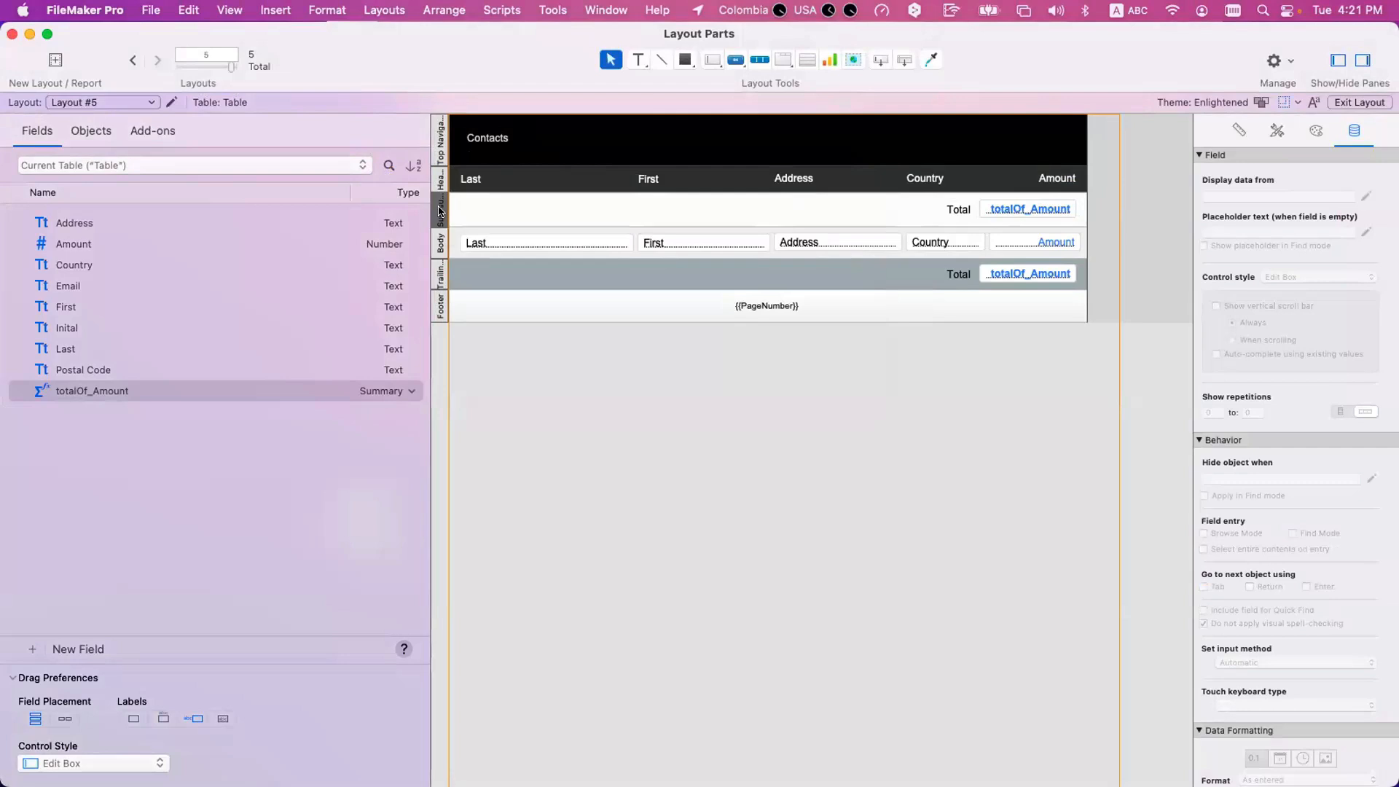
{"action": "double_click", "coordinate": [440, 211]}
{"action": "left_click", "coordinate": [751, 398]}
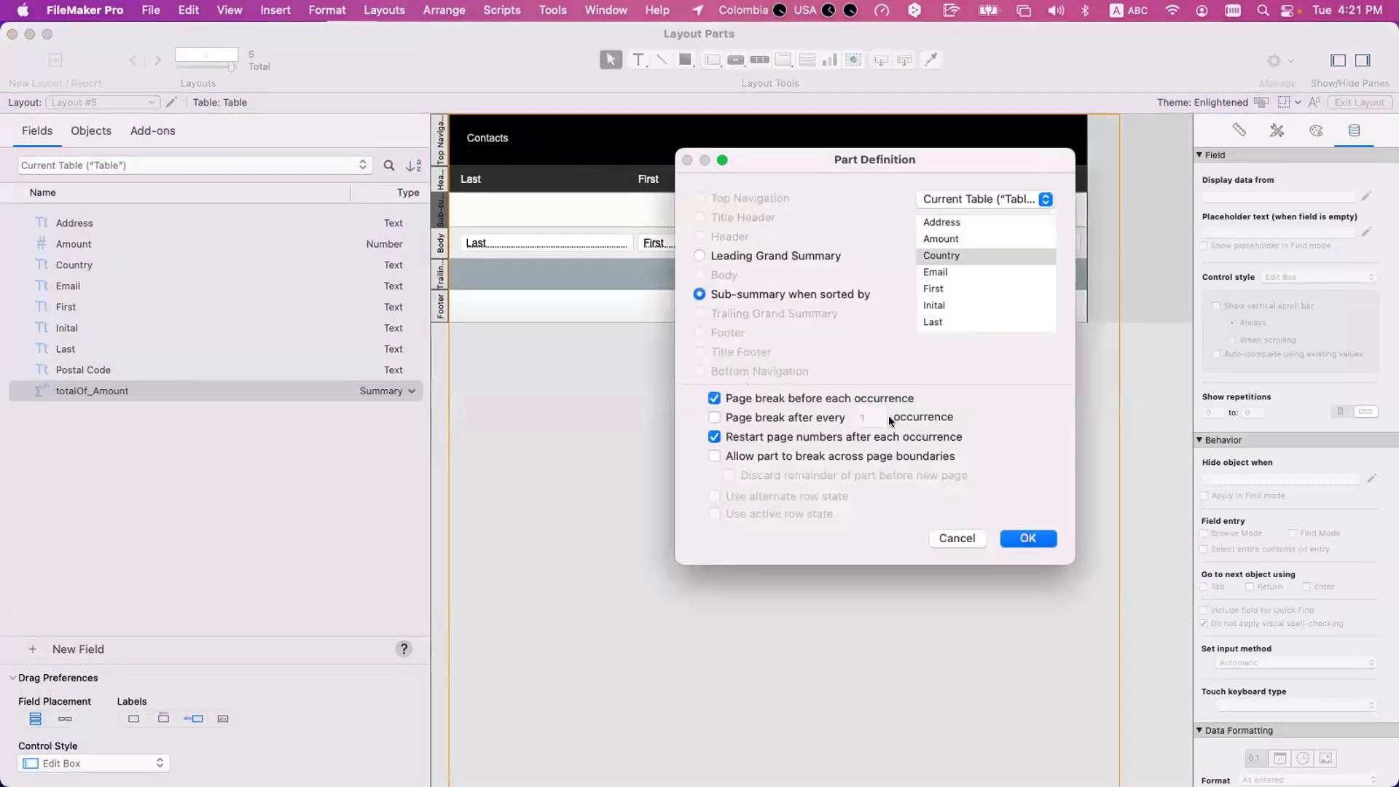
{"action": "left_click", "coordinate": [1026, 539]}
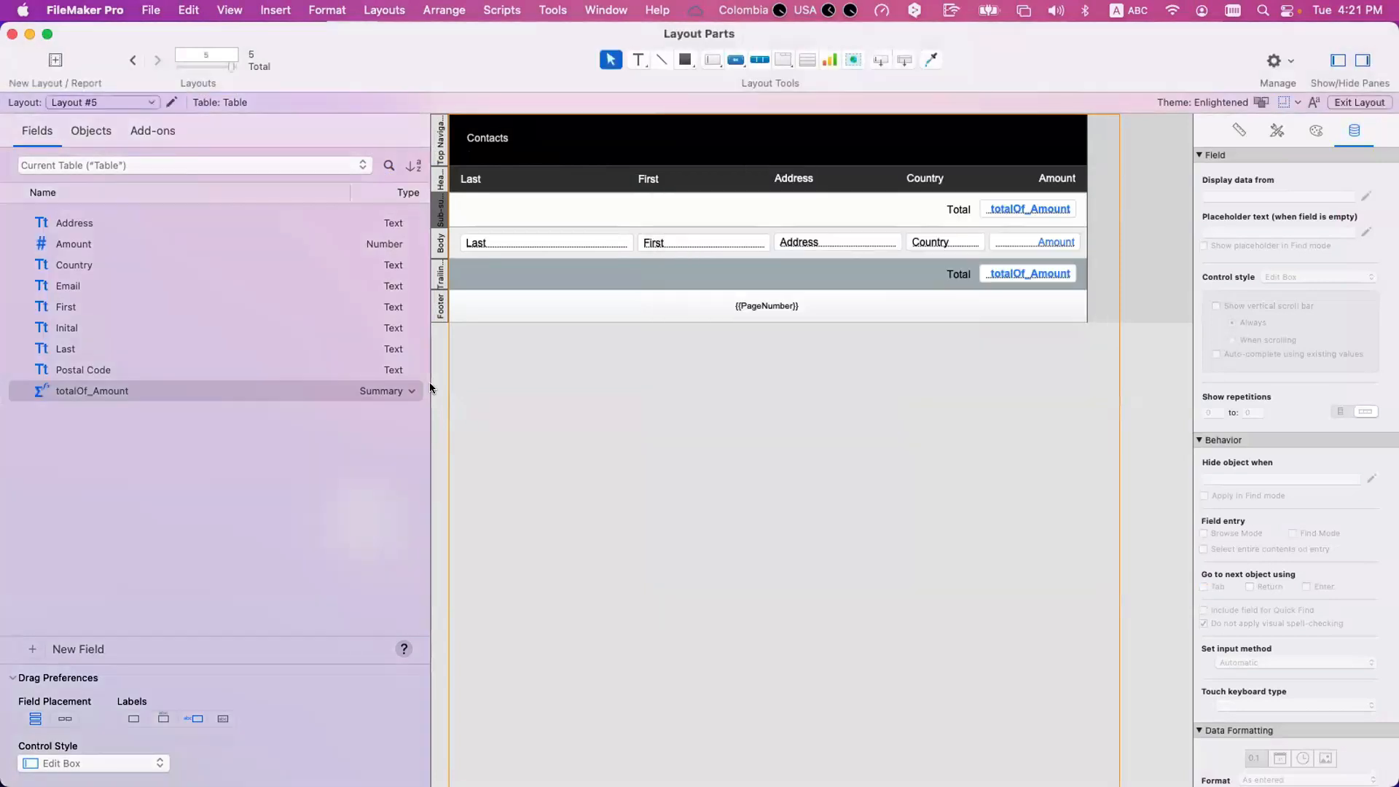
Preview the first three pages of Layout #5, examining the leading Country totals and page breaks.
{"action": "left_click", "coordinate": [446, 385]}
{"action": "key", "text": "super+u"}
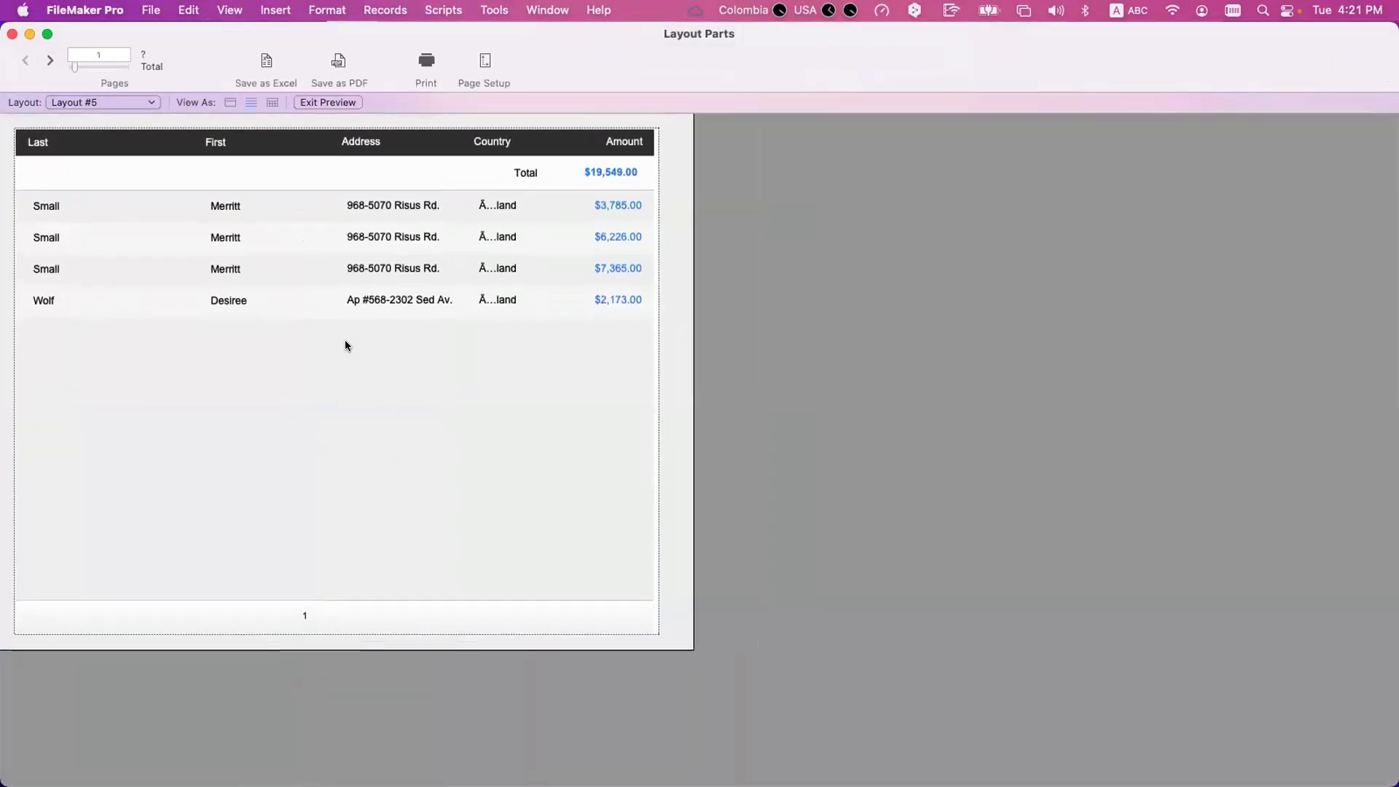
{"action": "left_click", "coordinate": [51, 60]}
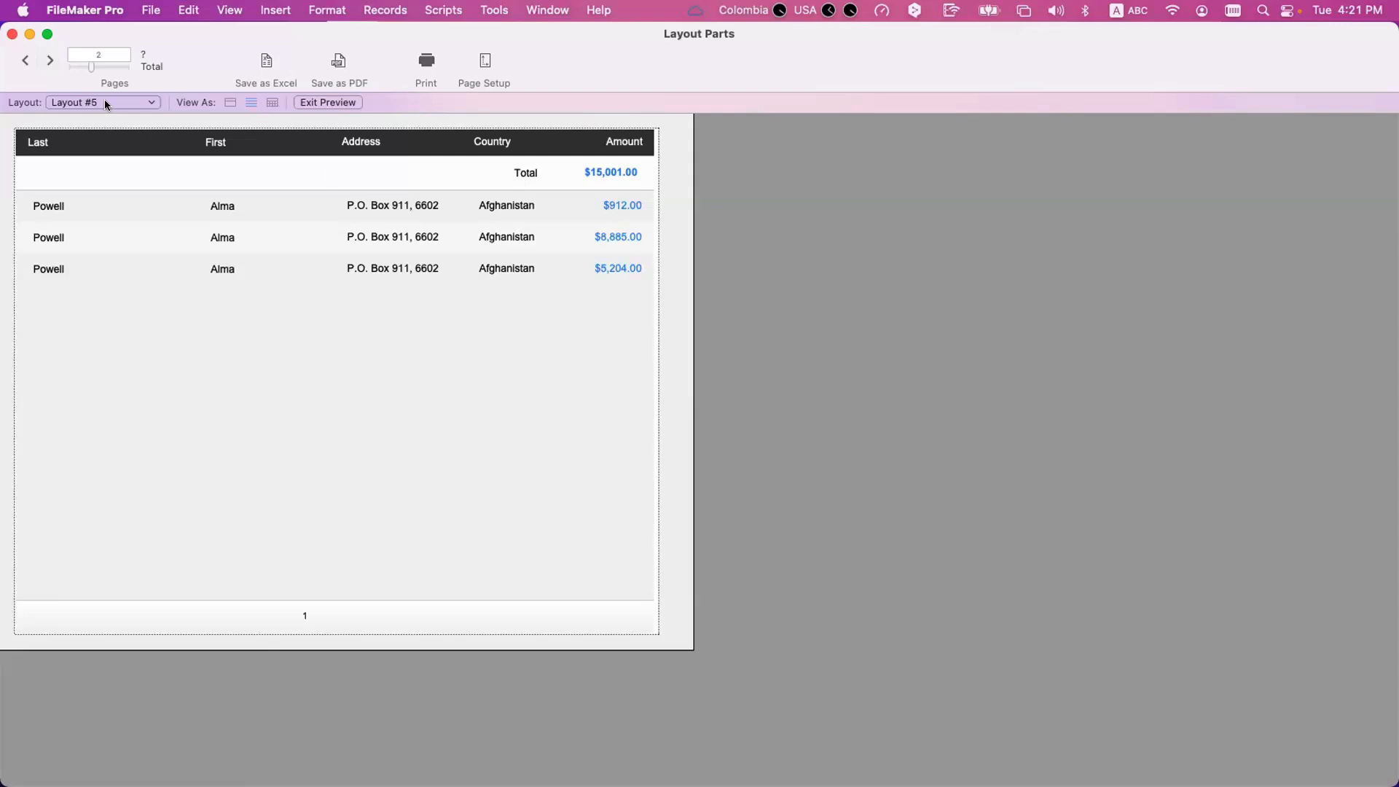
{"action": "left_click", "coordinate": [50, 61]}
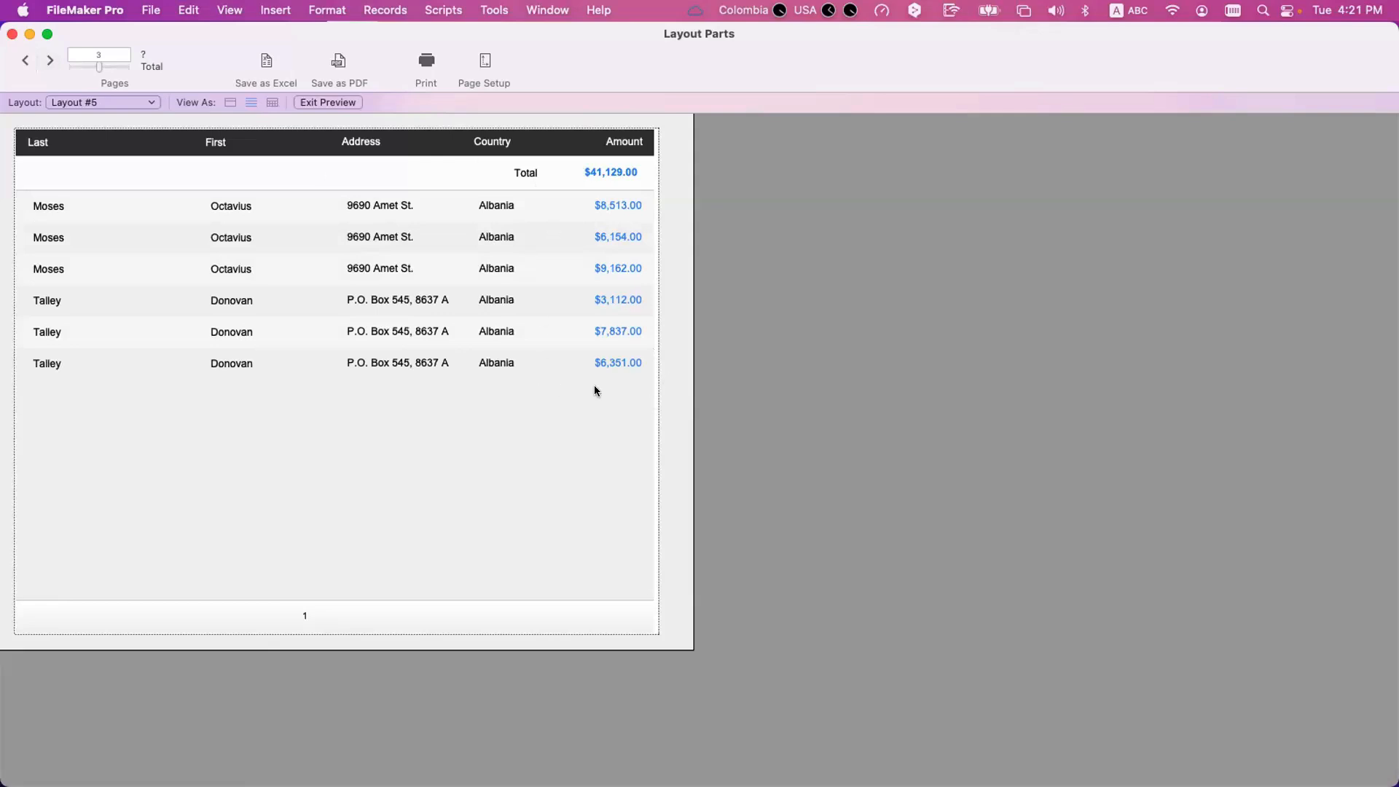
Return to Layout mode and add the Country field to the leading sub-summary part.
{"action": "key", "text": "super+l"}
{"action": "left_click_drag", "start_coordinate": [77, 264], "coordinate": [589, 210]}
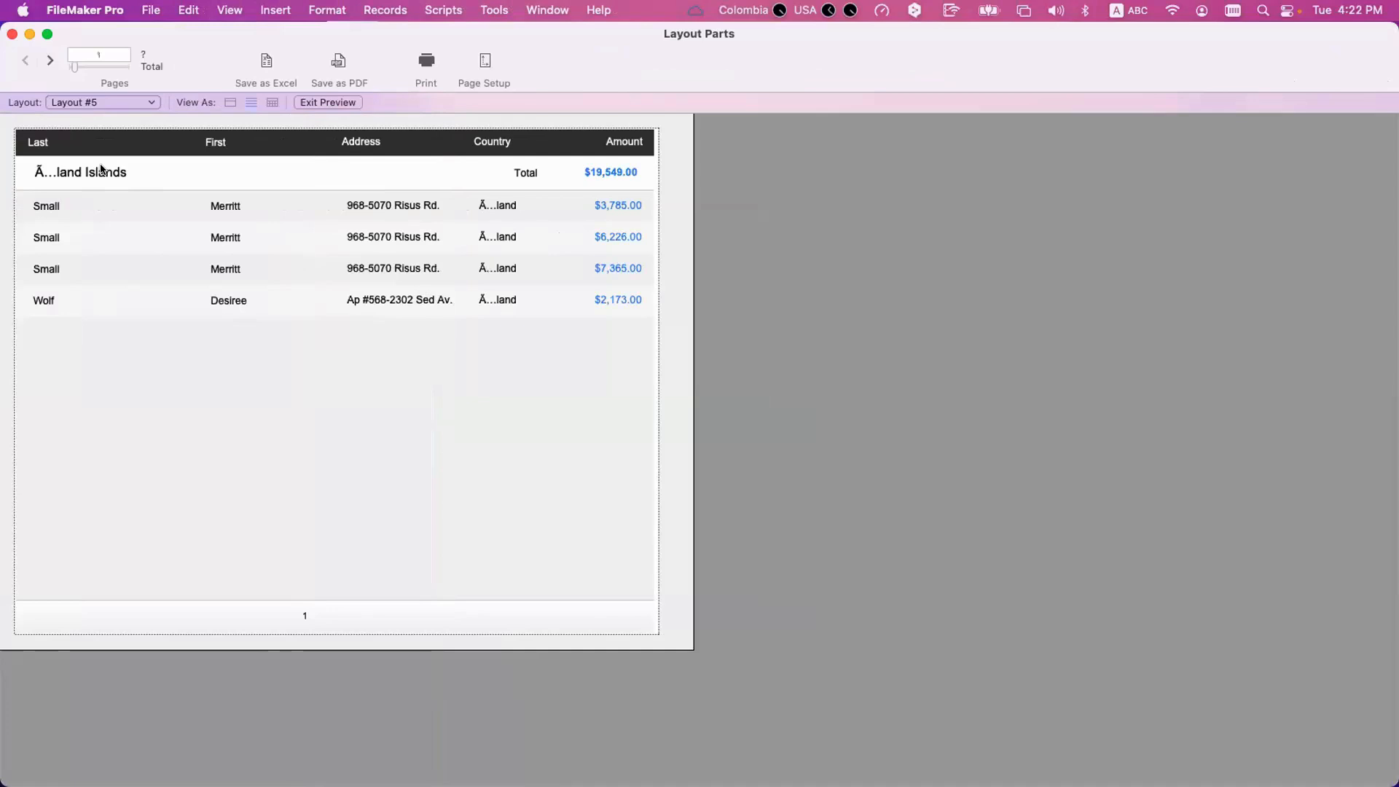
Page through the preview up to page 5, examining the country heading and total above each group.
{"action": "left_click", "coordinate": [51, 61]}
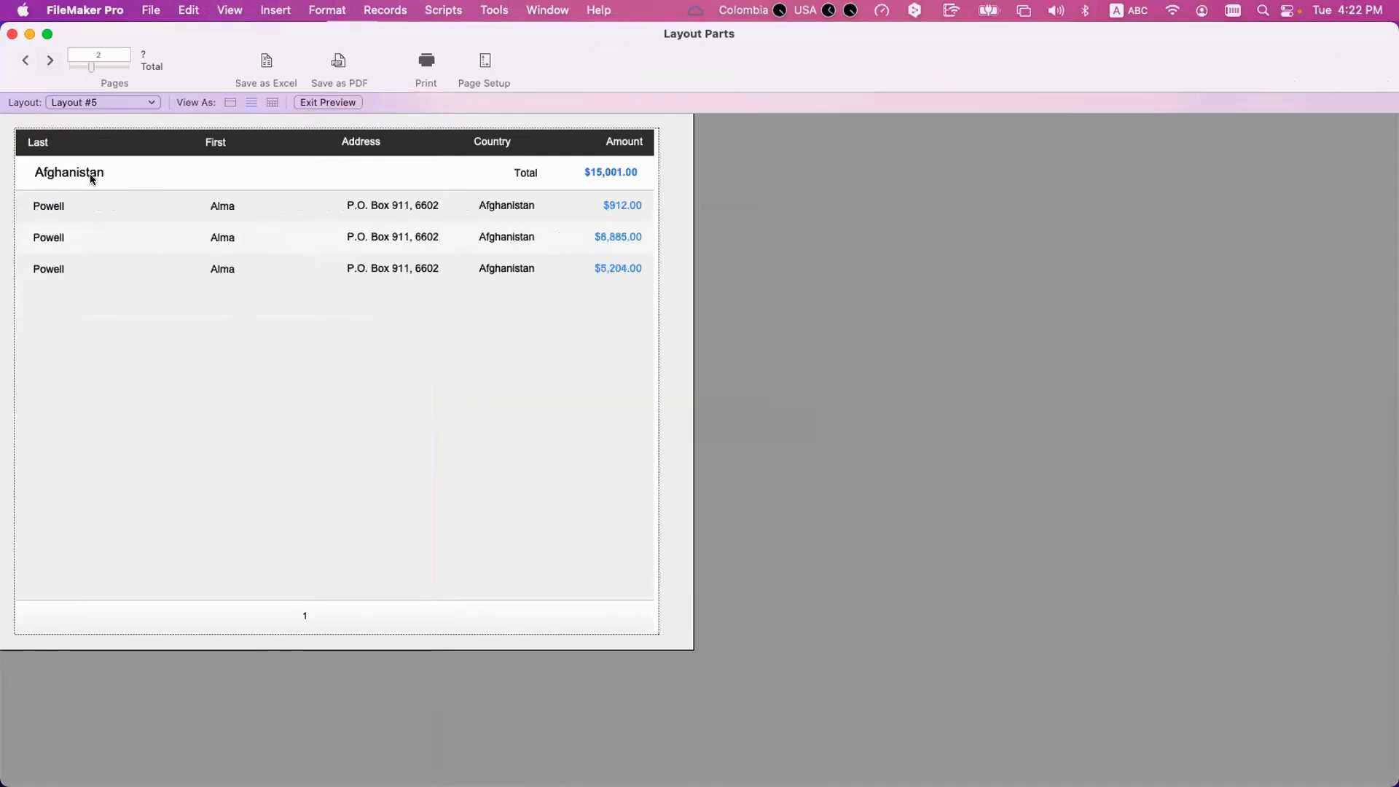
{"action": "left_click", "coordinate": [25, 62]}
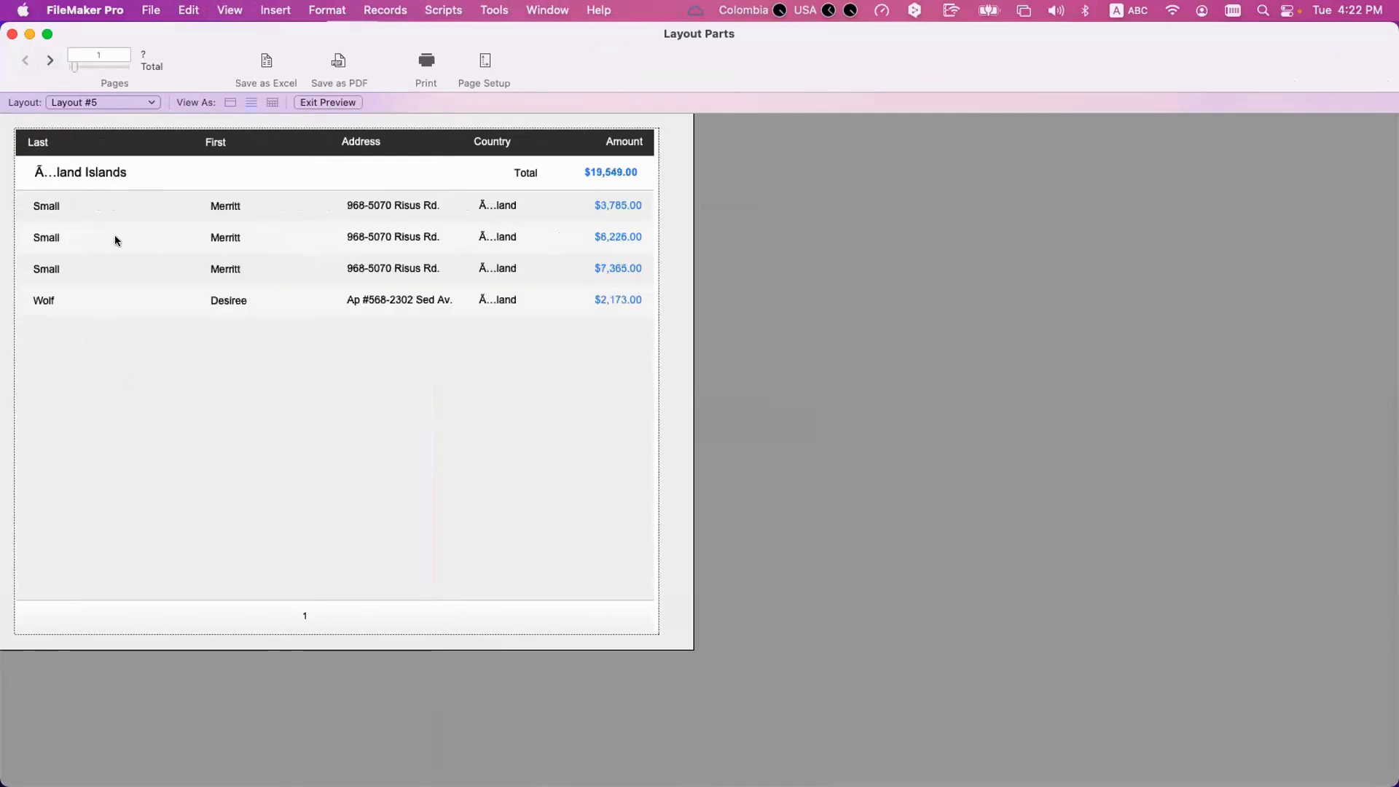
{"action": "left_click", "coordinate": [49, 60]}
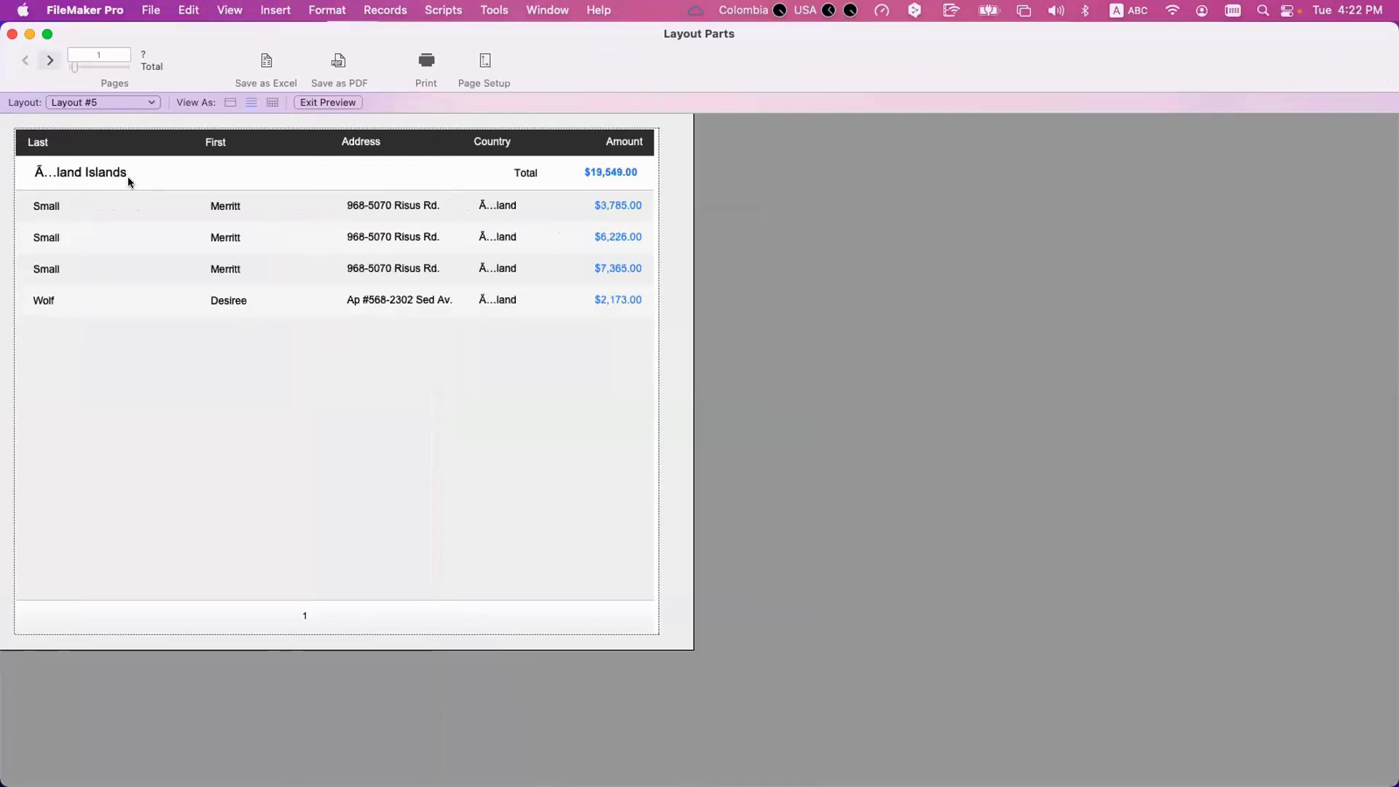
{"action": "left_click", "coordinate": [50, 61]}
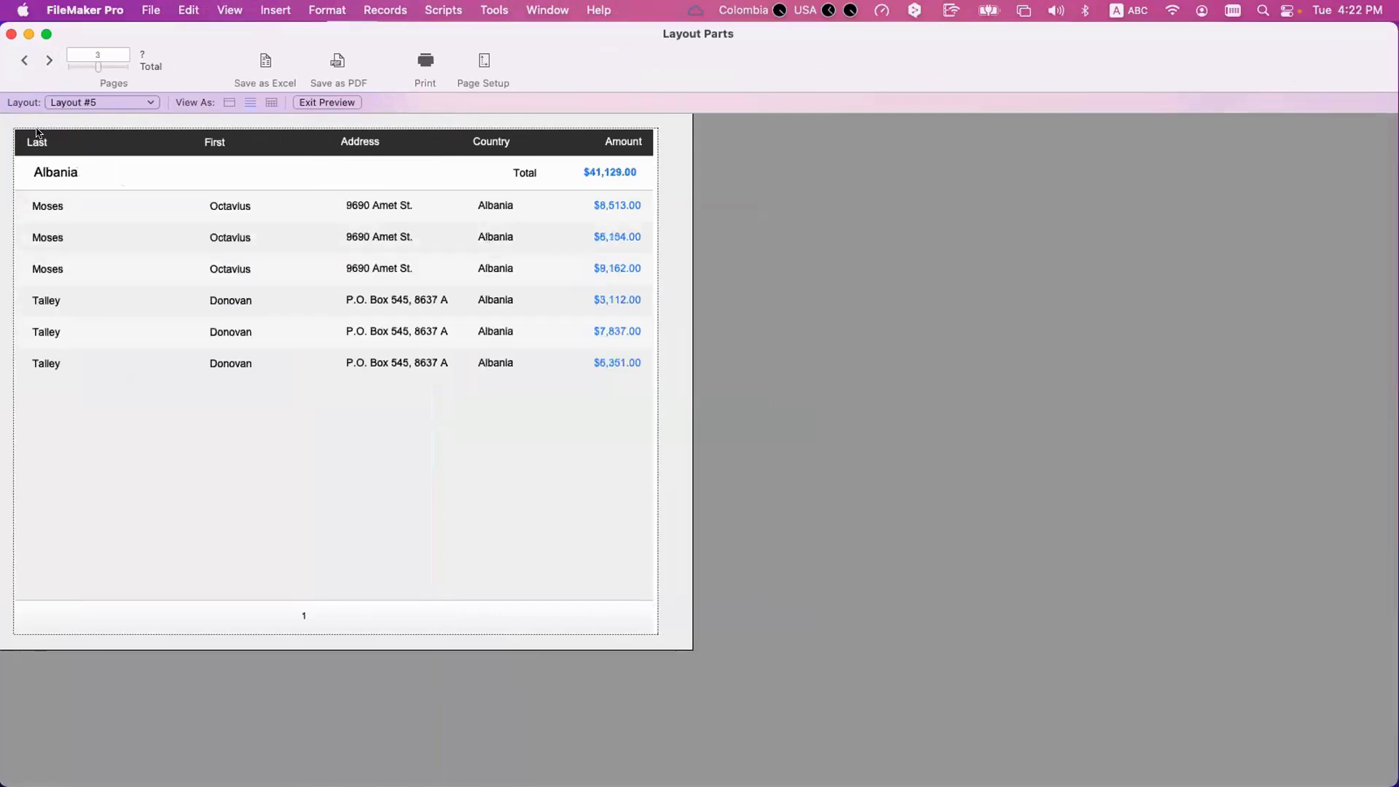
{"action": "left_click", "coordinate": [50, 61]}
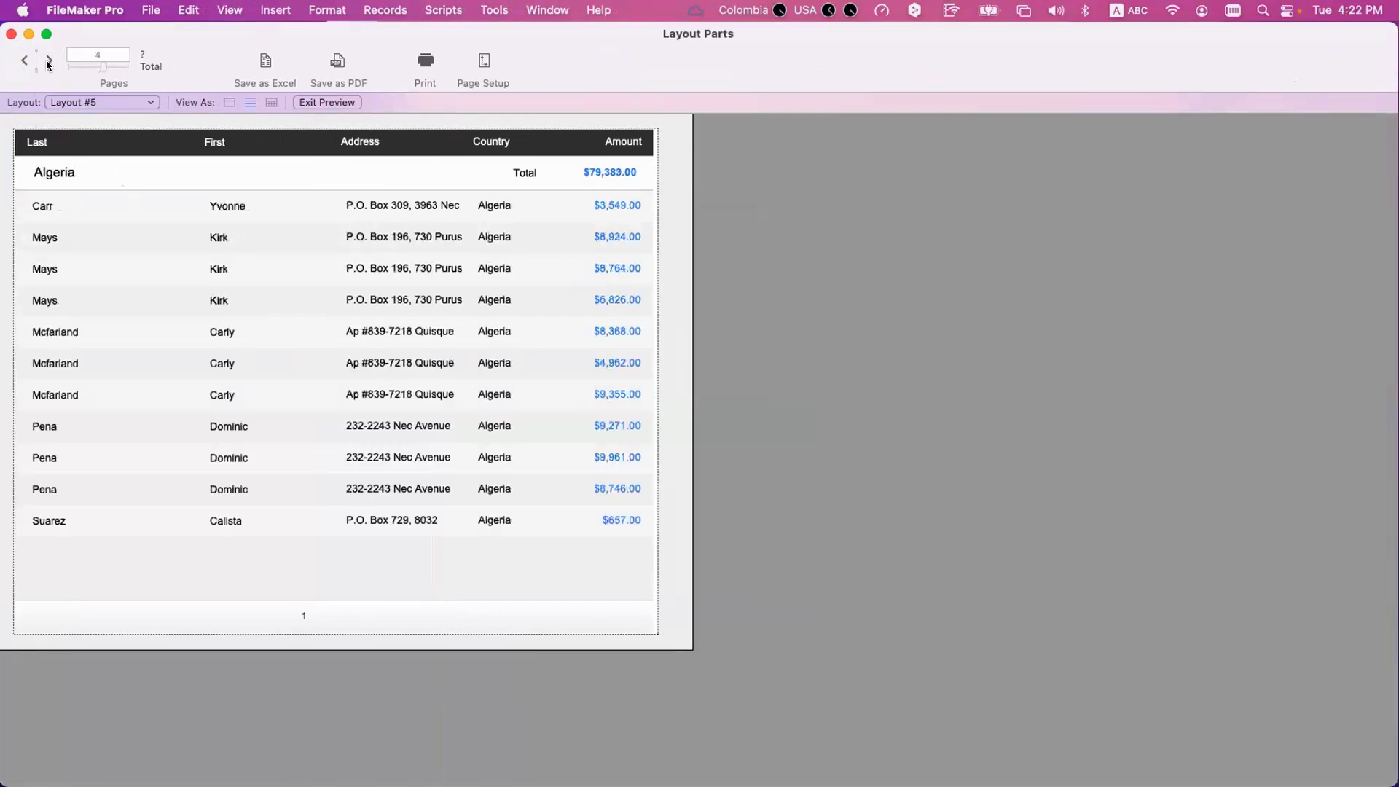
{"action": "left_click", "coordinate": [49, 61]}
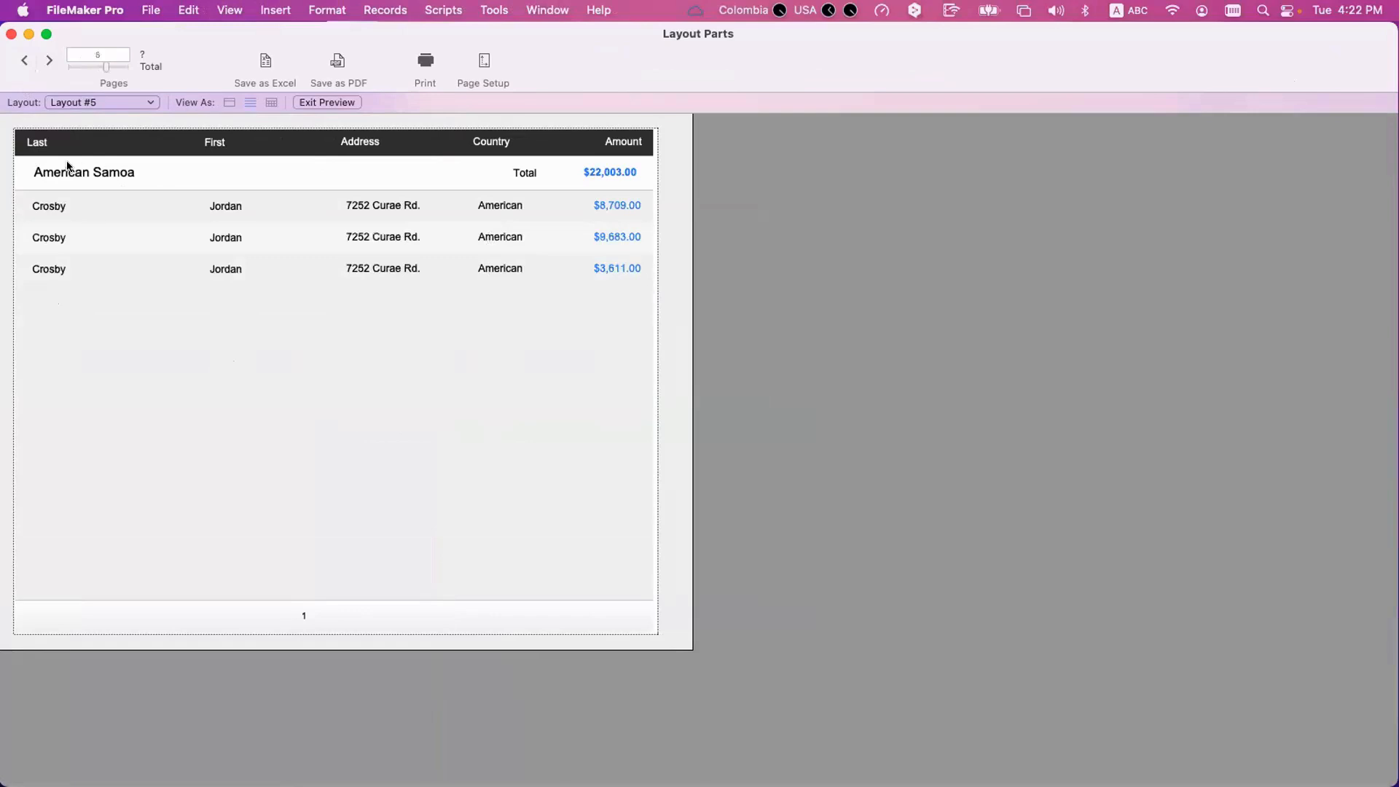
Return to Layout mode and set the leading Country sub-summary to page break after every 1 occurrence.
{"action": "key", "text": "super+l"}
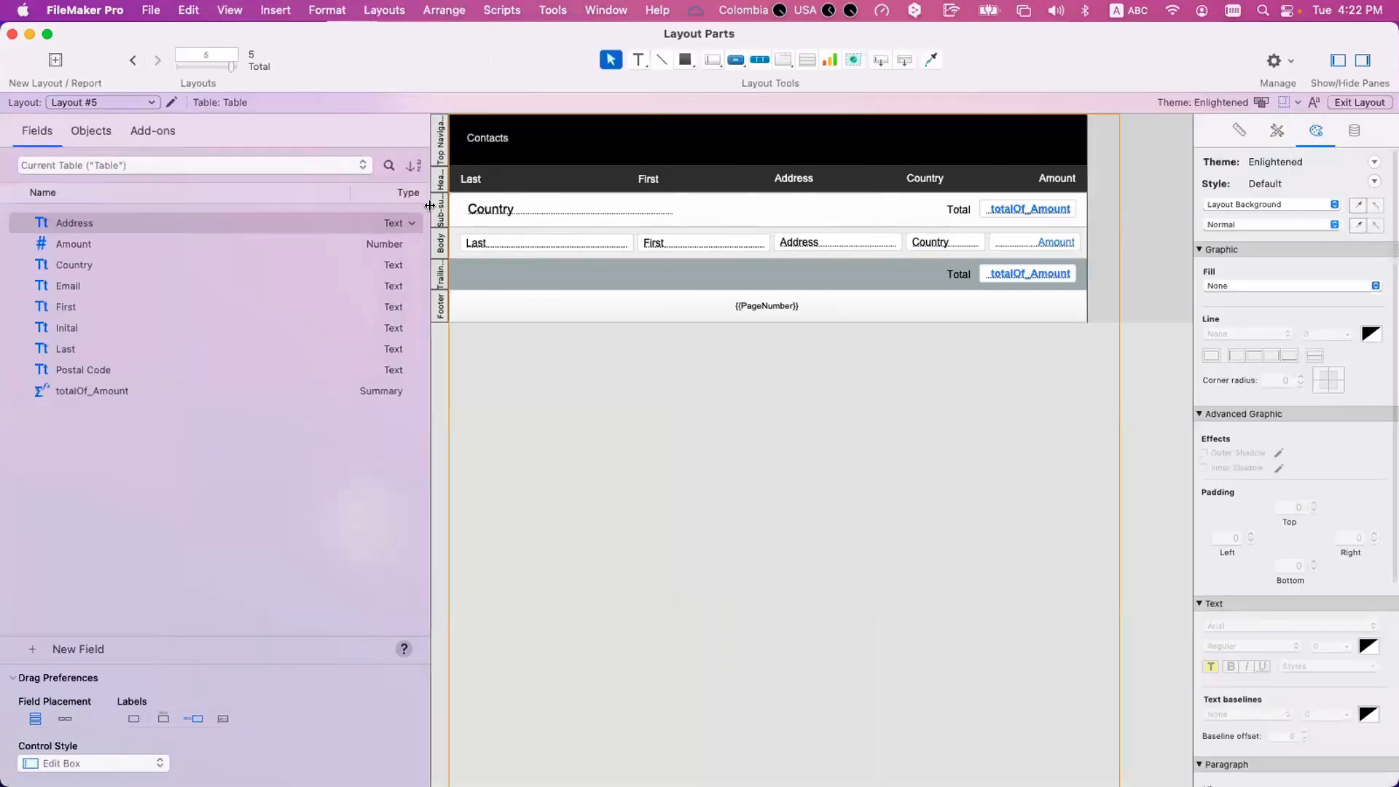
{"action": "double_click", "coordinate": [441, 208]}
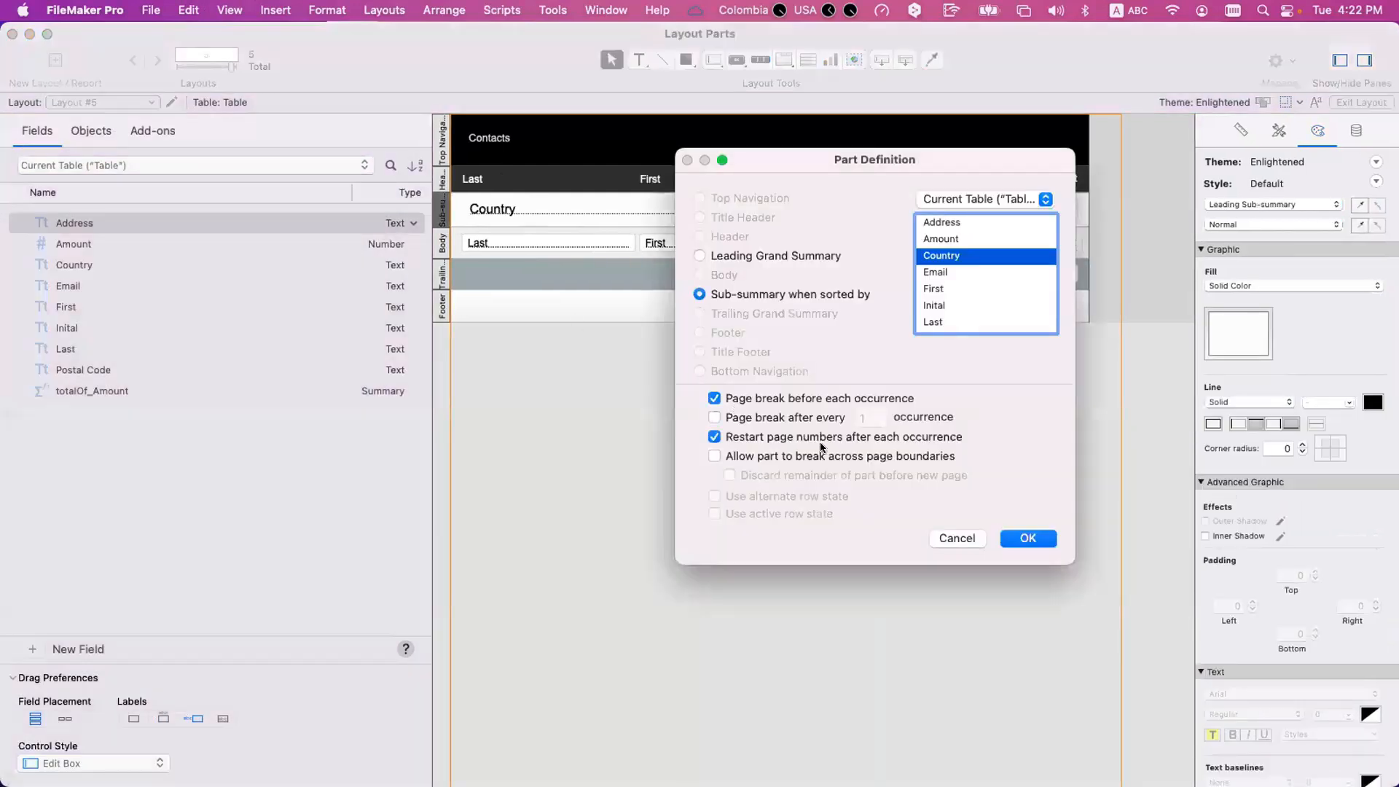
{"action": "left_click", "coordinate": [1024, 538]}
Preview Layout #5 and page through it, examining where each country heading and total falls relative to its records.
{"action": "key", "text": "super+u"}
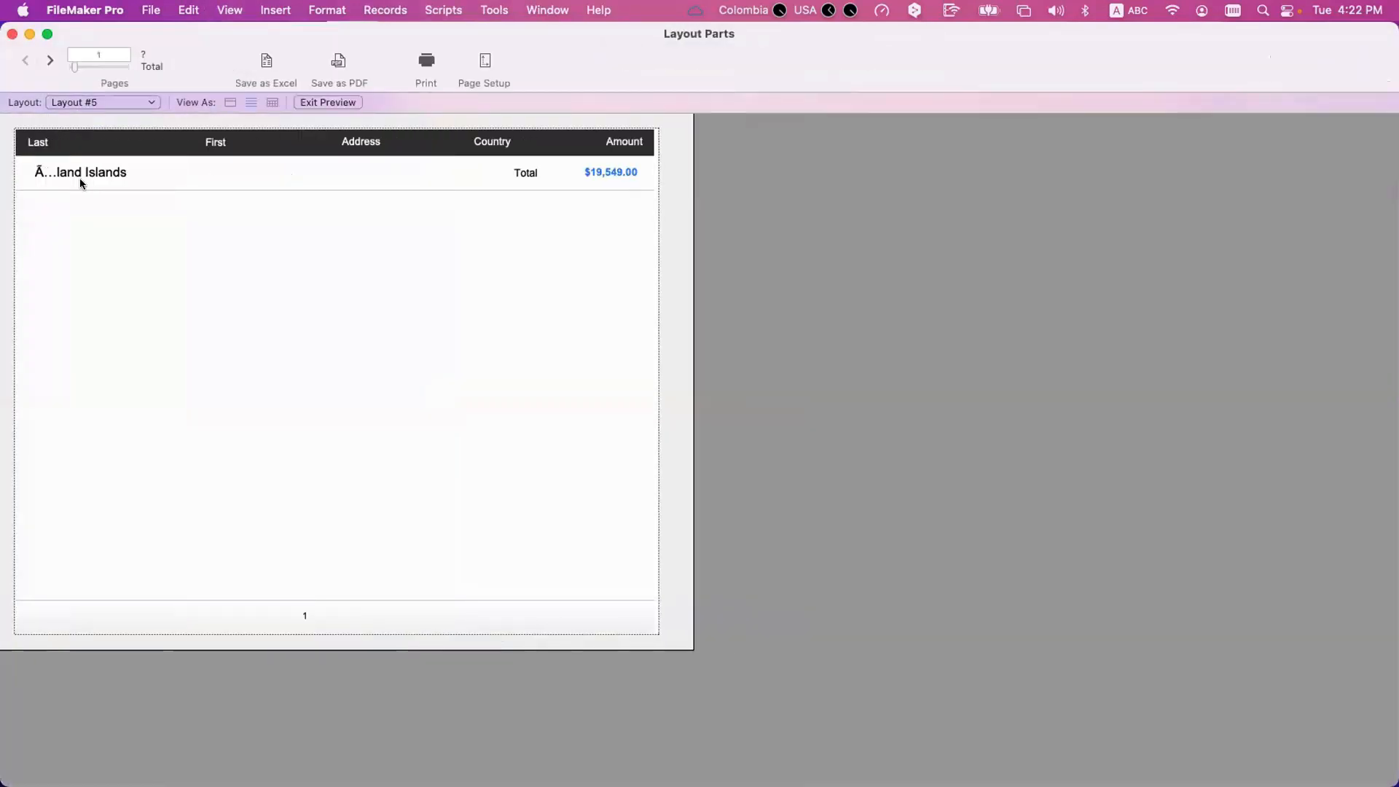
{"action": "left_click", "coordinate": [47, 62]}
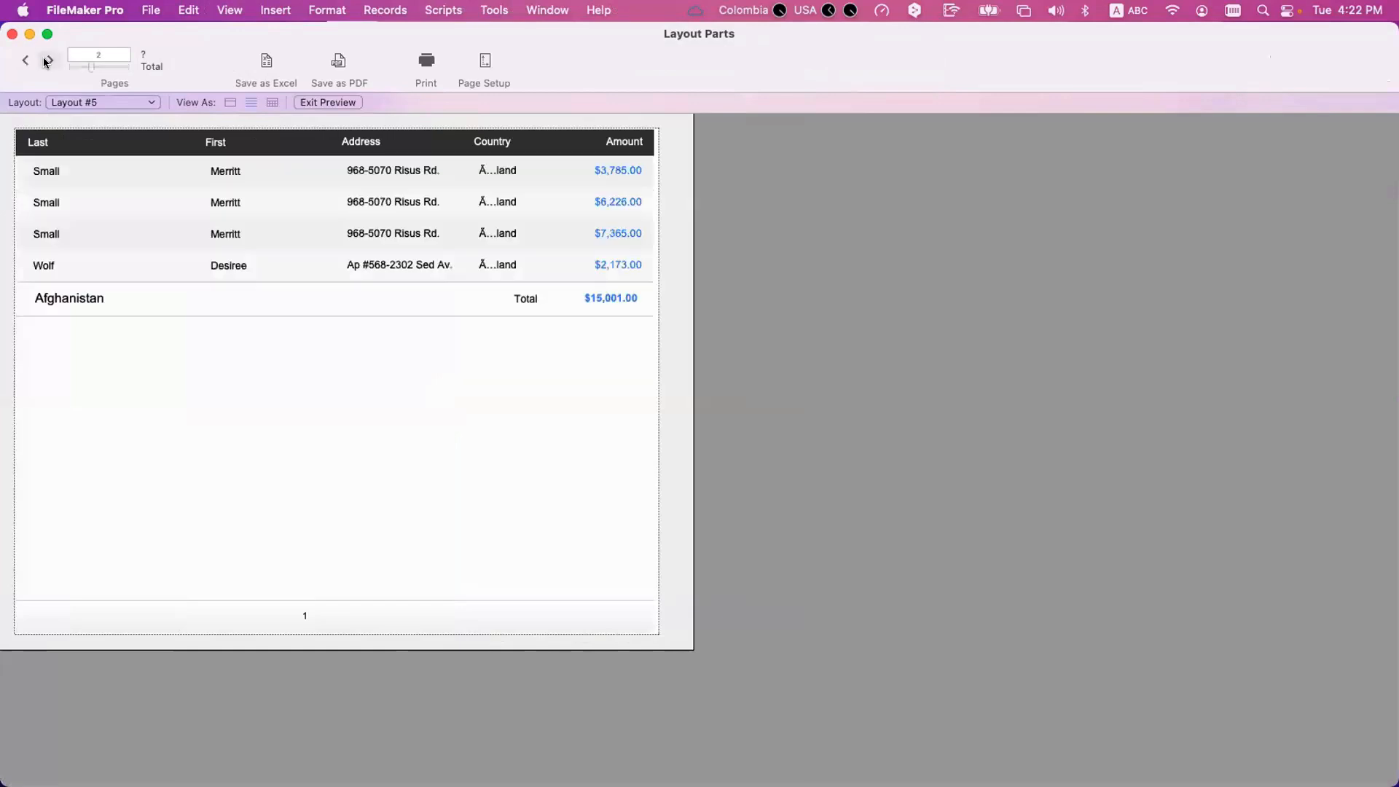
{"action": "left_click", "coordinate": [45, 63]}
{"action": "left_click", "coordinate": [46, 63]}
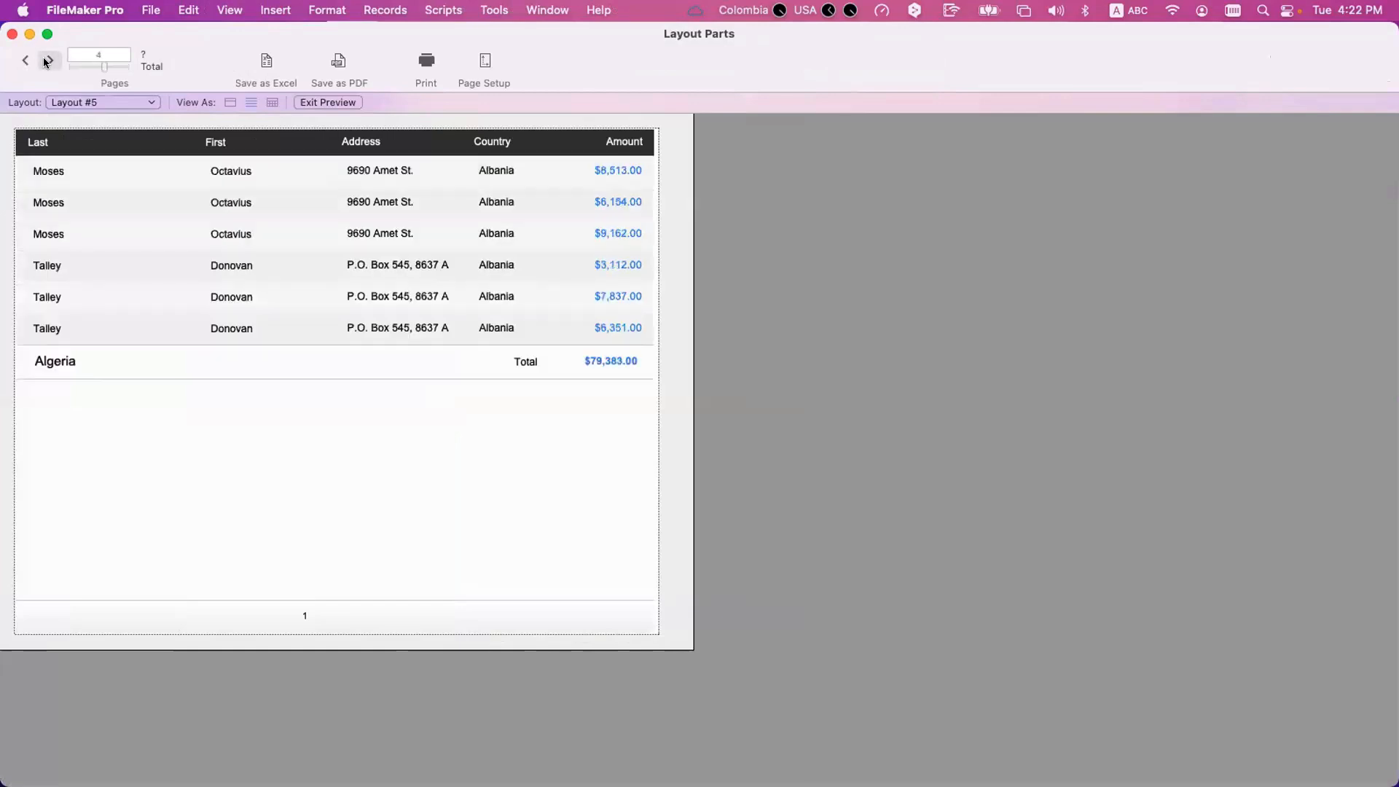
{"action": "left_click", "coordinate": [45, 62]}
{"action": "left_click", "coordinate": [38, 64]}
{"action": "left_click", "coordinate": [39, 64]}
{"action": "left_click", "coordinate": [39, 65]}
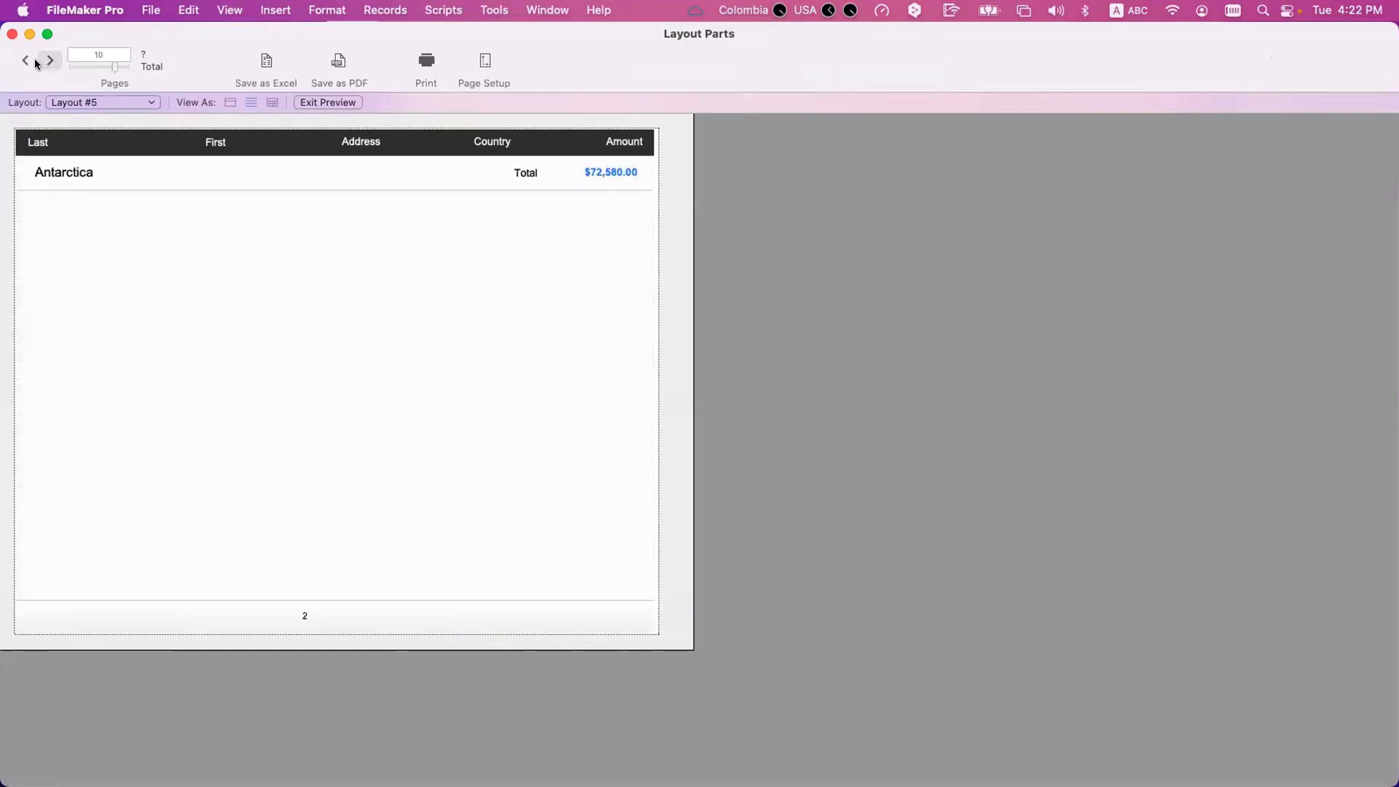
{"action": "left_click", "coordinate": [38, 64]}
Return to Layout mode and set the leading Country sub-summary to page break before each occurrence instead of after every occurrence.
{"action": "key", "text": "super+l"}
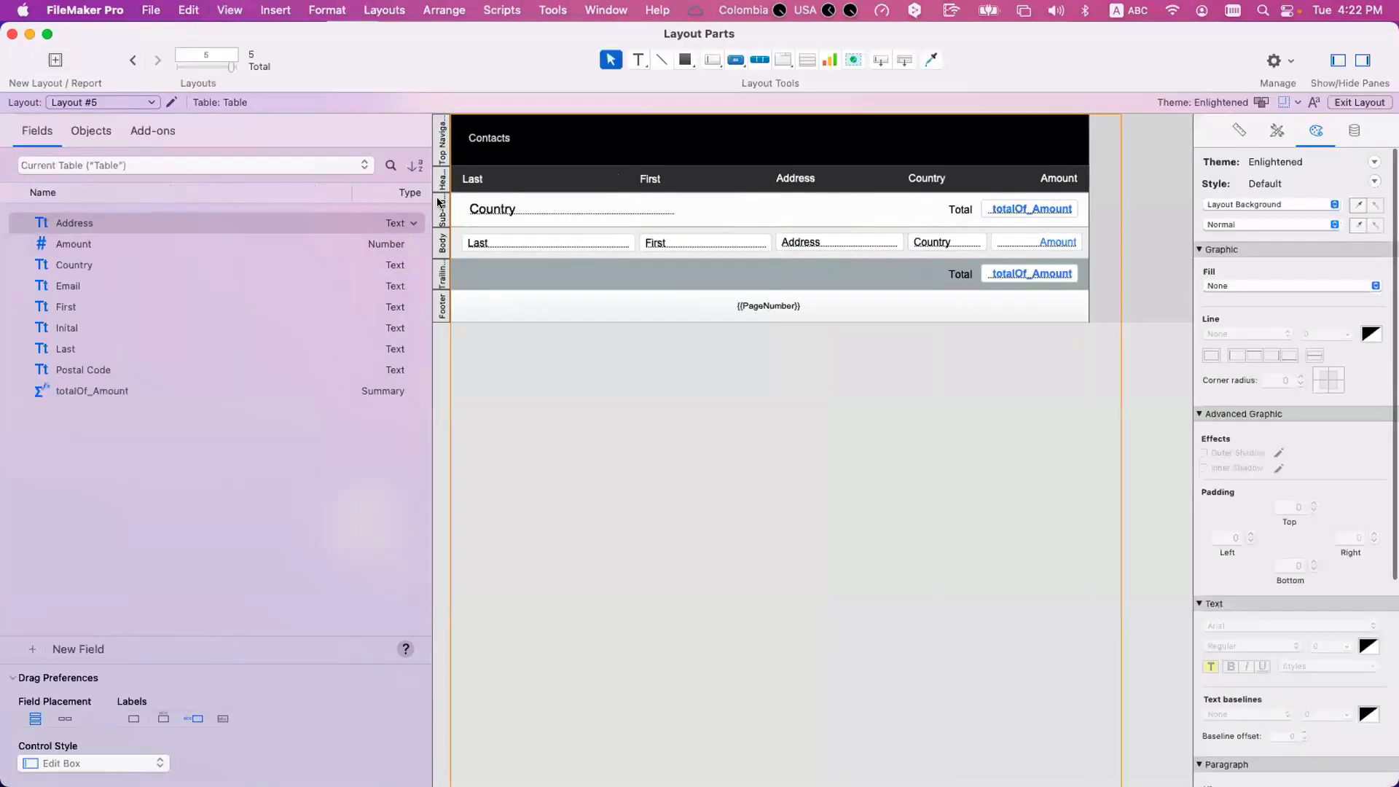
{"action": "double_click", "coordinate": [440, 204]}
{"action": "left_click", "coordinate": [751, 397]}
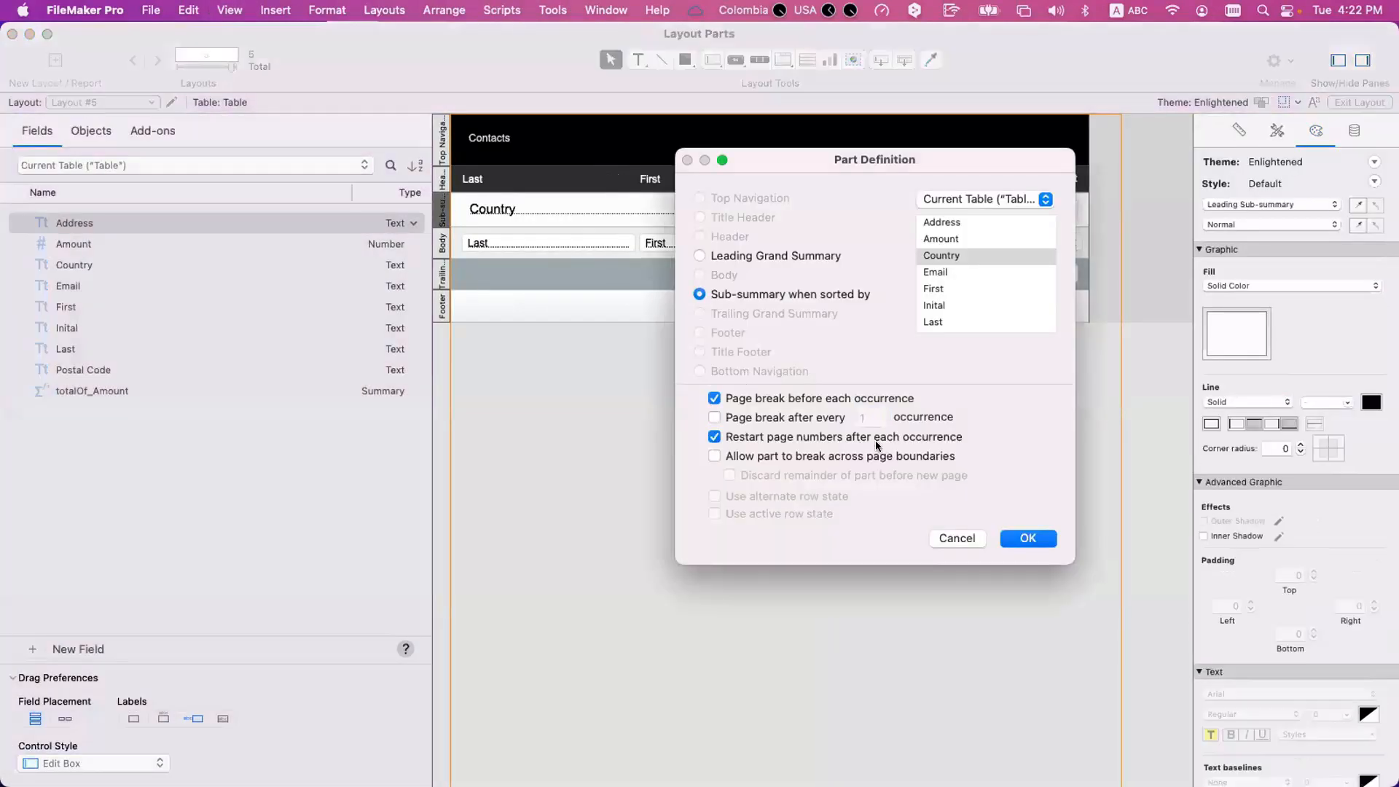
{"action": "left_click", "coordinate": [1028, 539]}
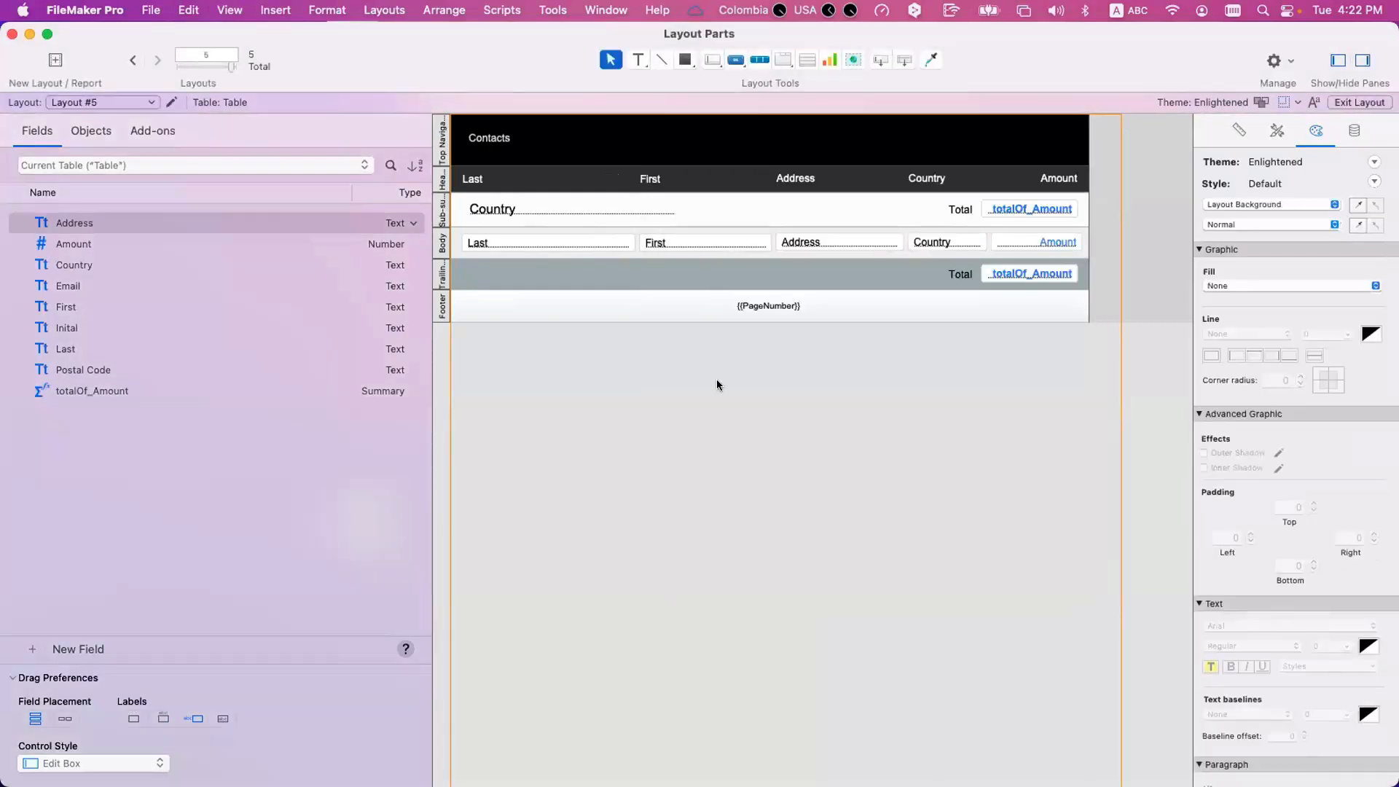
Preview Layout #5 and page through the country groups, examining headings and page numbers, and go back to page 1.
{"action": "key", "text": "super+u"}
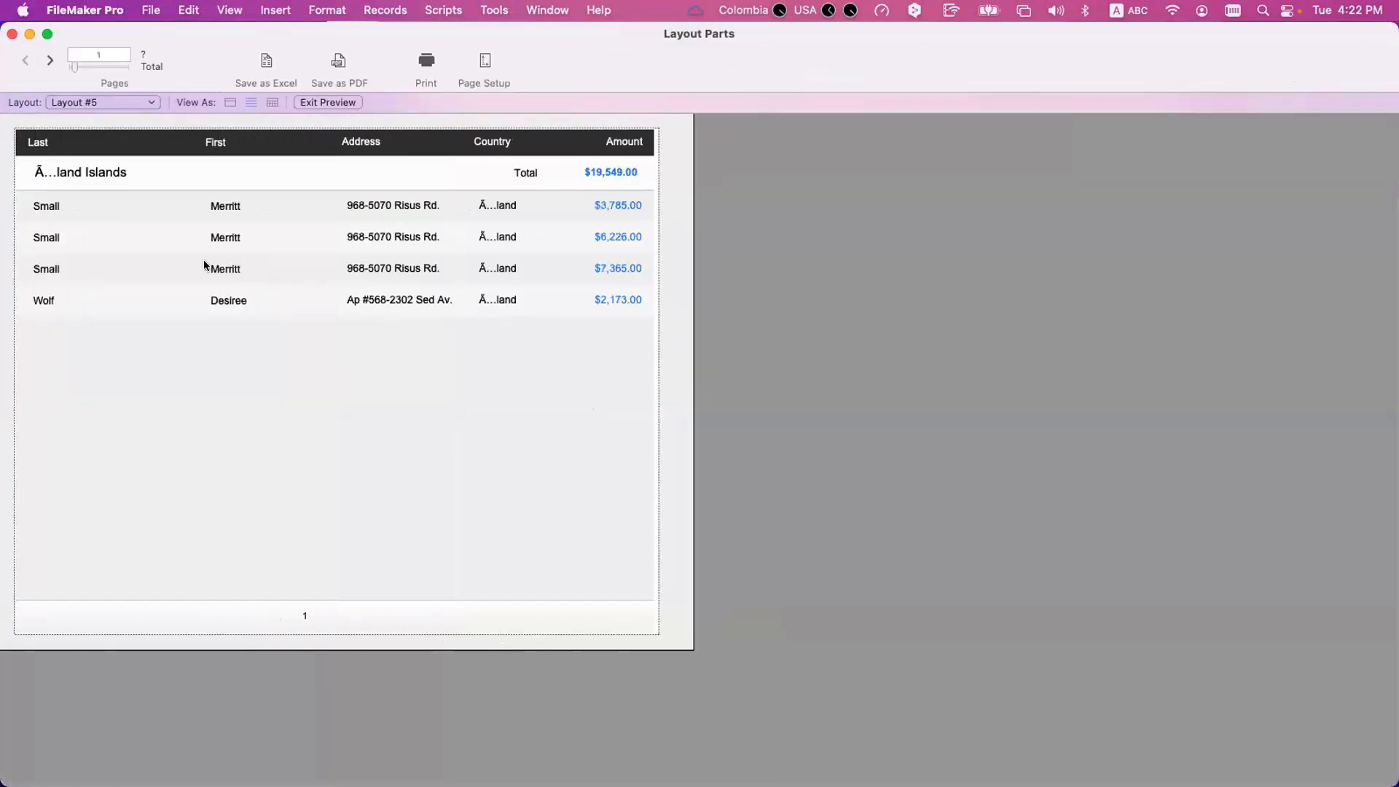
{"action": "left_click", "coordinate": [49, 60]}
{"action": "left_click", "coordinate": [50, 60]}
{"action": "left_click", "coordinate": [50, 60]}
{"action": "left_click", "coordinate": [51, 62]}
{"action": "left_click", "coordinate": [51, 62]}
{"action": "left_click", "coordinate": [50, 61]}
{"action": "left_click", "coordinate": [50, 61]}
{"action": "left_click", "coordinate": [49, 60]}
{"action": "left_click", "coordinate": [50, 60]}
{"action": "left_click", "coordinate": [49, 61]}
{"action": "left_click", "coordinate": [50, 61]}
{"action": "left_click", "coordinate": [50, 61]}
{"action": "left_click", "coordinate": [50, 60]}
{"action": "left_click", "coordinate": [50, 60]}
{"action": "left_click", "coordinate": [49, 60]}
{"action": "left_click", "coordinate": [50, 60]}
{"action": "left_click", "coordinate": [50, 60]}
{"action": "left_click", "coordinate": [50, 61]}
{"action": "left_click", "coordinate": [50, 61]}
{"action": "left_click", "coordinate": [49, 61]}
{"action": "left_click", "coordinate": [50, 60]}
{"action": "left_click", "coordinate": [49, 61]}
{"action": "left_click", "coordinate": [50, 60]}
{"action": "left_click", "coordinate": [50, 60]}
{"action": "left_click", "coordinate": [50, 61]}
{"action": "left_click", "coordinate": [50, 60]}
{"action": "left_click", "coordinate": [50, 61]}
{"action": "left_click", "coordinate": [50, 60]}
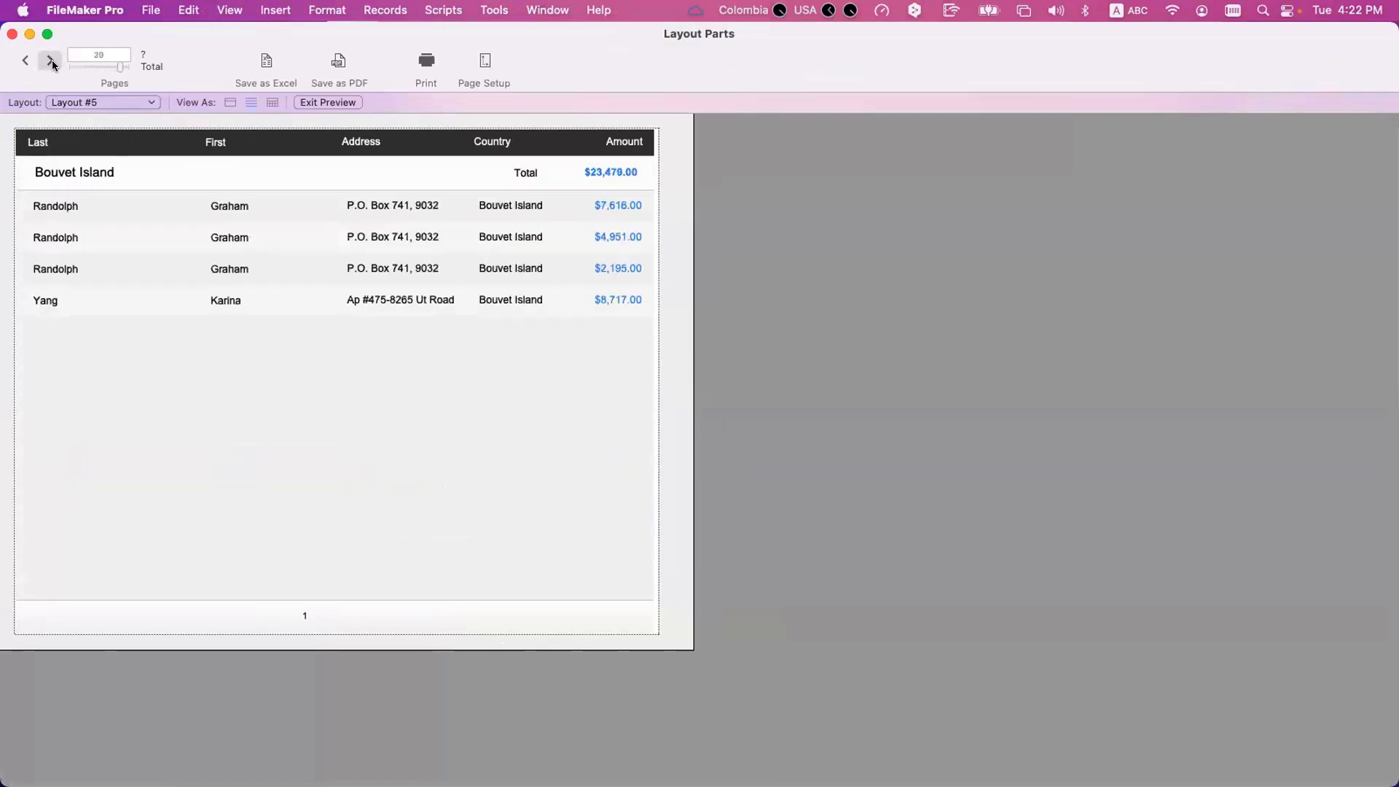
{"action": "left_click", "coordinate": [49, 61]}
{"action": "left_click", "coordinate": [50, 60]}
{"action": "left_click", "coordinate": [49, 61]}
{"action": "left_click", "coordinate": [49, 61]}
{"action": "left_click", "coordinate": [49, 60]}
{"action": "left_click", "coordinate": [49, 60]}
{"action": "left_click", "coordinate": [50, 60]}
{"action": "left_click", "coordinate": [50, 61]}
{"action": "left_click", "coordinate": [50, 61]}
{"action": "left_click", "coordinate": [49, 60]}
{"action": "left_click", "coordinate": [50, 61]}
{"action": "left_click", "coordinate": [50, 61]}
{"action": "left_click", "coordinate": [50, 61]}
{"action": "left_click", "coordinate": [50, 60]}
{"action": "left_click", "coordinate": [50, 60]}
{"action": "left_click", "coordinate": [50, 60]}
{"action": "left_click", "coordinate": [50, 60]}
{"action": "left_click", "coordinate": [50, 61]}
{"action": "left_click", "coordinate": [51, 61]}
{"action": "left_click", "coordinate": [51, 61]}
{"action": "left_click_drag", "start_coordinate": [121, 67], "coordinate": [63, 66]}
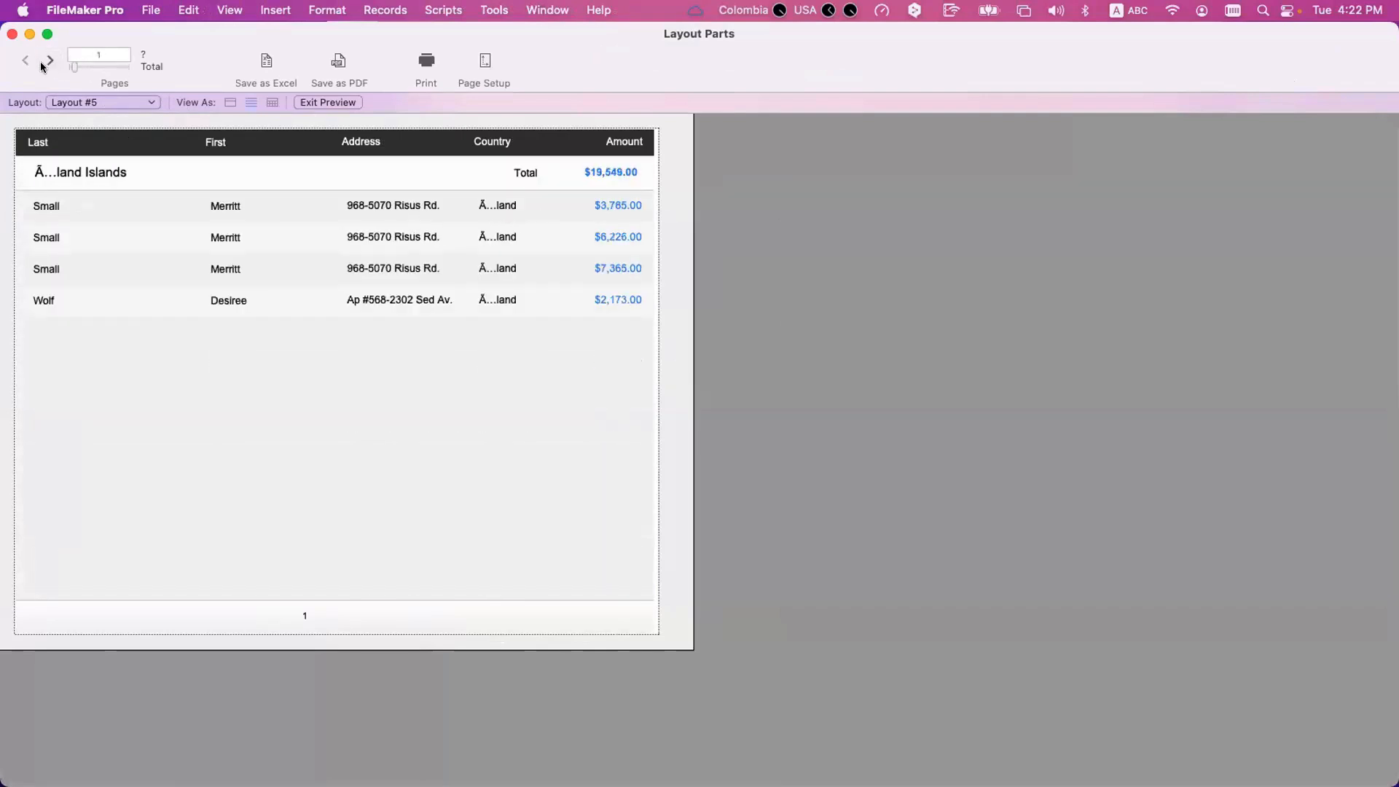
Page forward again from page 1 to pages 34 and 35, examining the page numbering of groups that span two pages.
{"action": "left_click", "coordinate": [45, 61]}
{"action": "left_click", "coordinate": [45, 61]}
{"action": "left_click", "coordinate": [45, 61]}
{"action": "left_click", "coordinate": [45, 61]}
{"action": "left_click", "coordinate": [45, 61]}
{"action": "left_click", "coordinate": [45, 61]}
{"action": "left_click", "coordinate": [45, 61]}
{"action": "left_click", "coordinate": [45, 62]}
{"action": "left_click", "coordinate": [45, 61]}
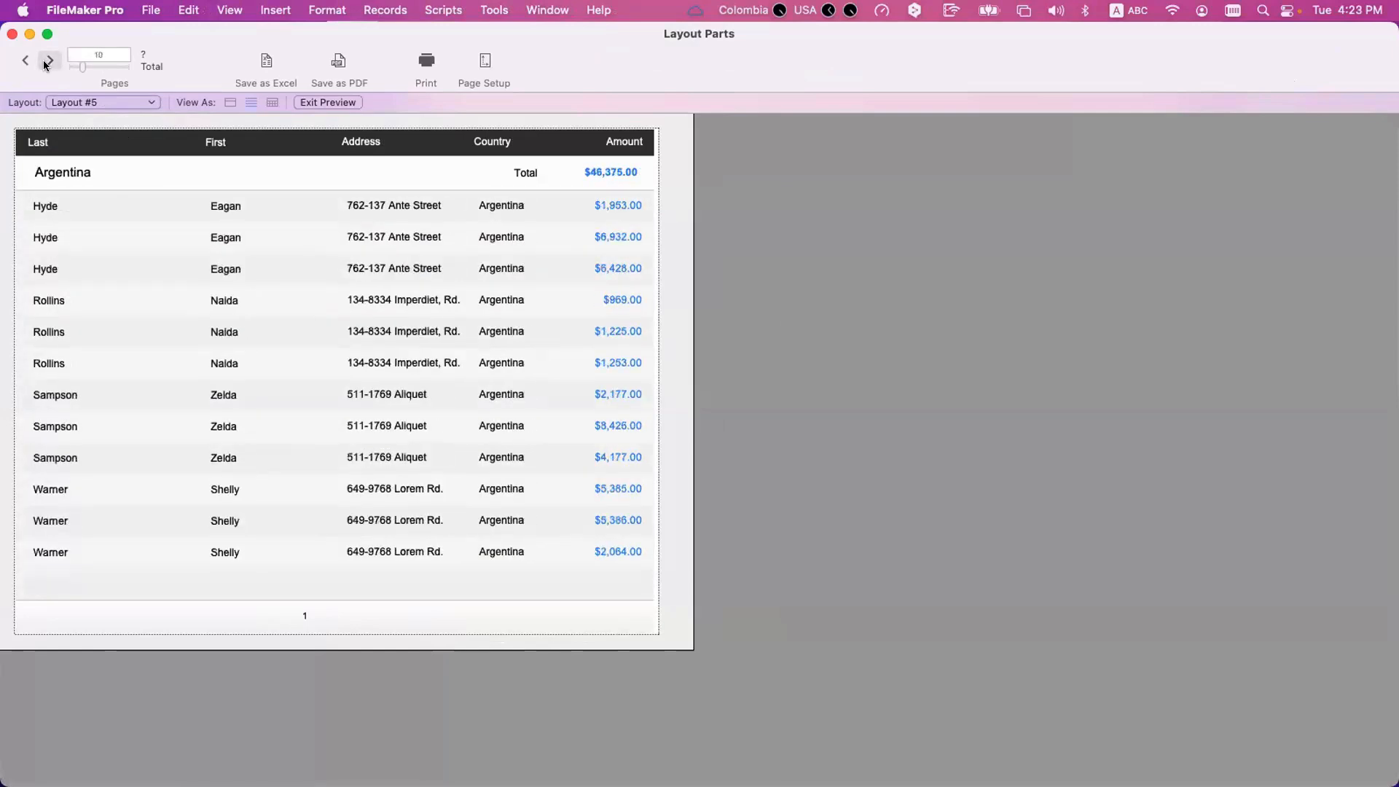
{"action": "left_click", "coordinate": [45, 61]}
{"action": "left_click", "coordinate": [45, 62]}
{"action": "left_click", "coordinate": [45, 61]}
{"action": "left_click", "coordinate": [45, 61]}
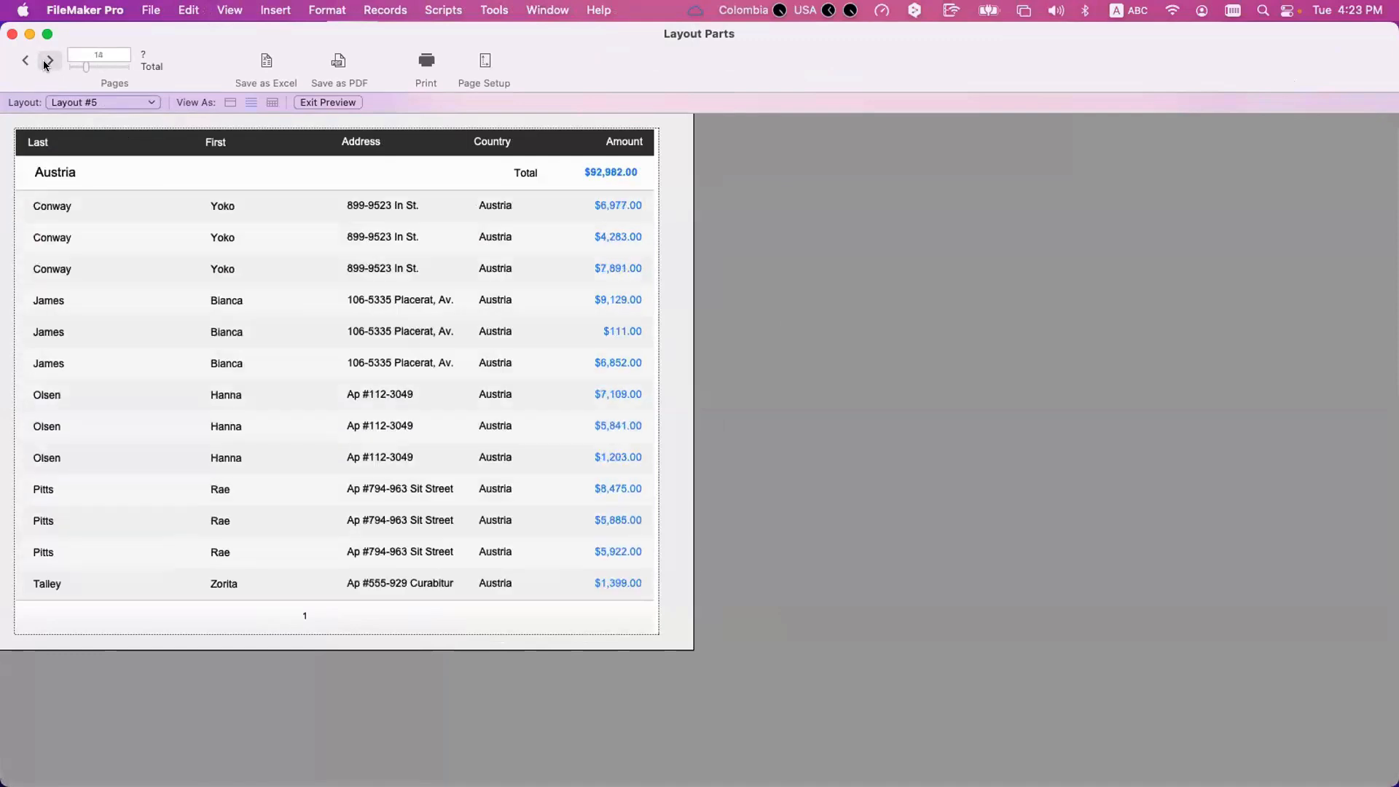
{"action": "left_click", "coordinate": [45, 61]}
{"action": "left_click", "coordinate": [45, 62]}
{"action": "left_click", "coordinate": [45, 61]}
{"action": "left_click", "coordinate": [45, 62]}
{"action": "left_click", "coordinate": [45, 61]}
{"action": "left_click", "coordinate": [45, 62]}
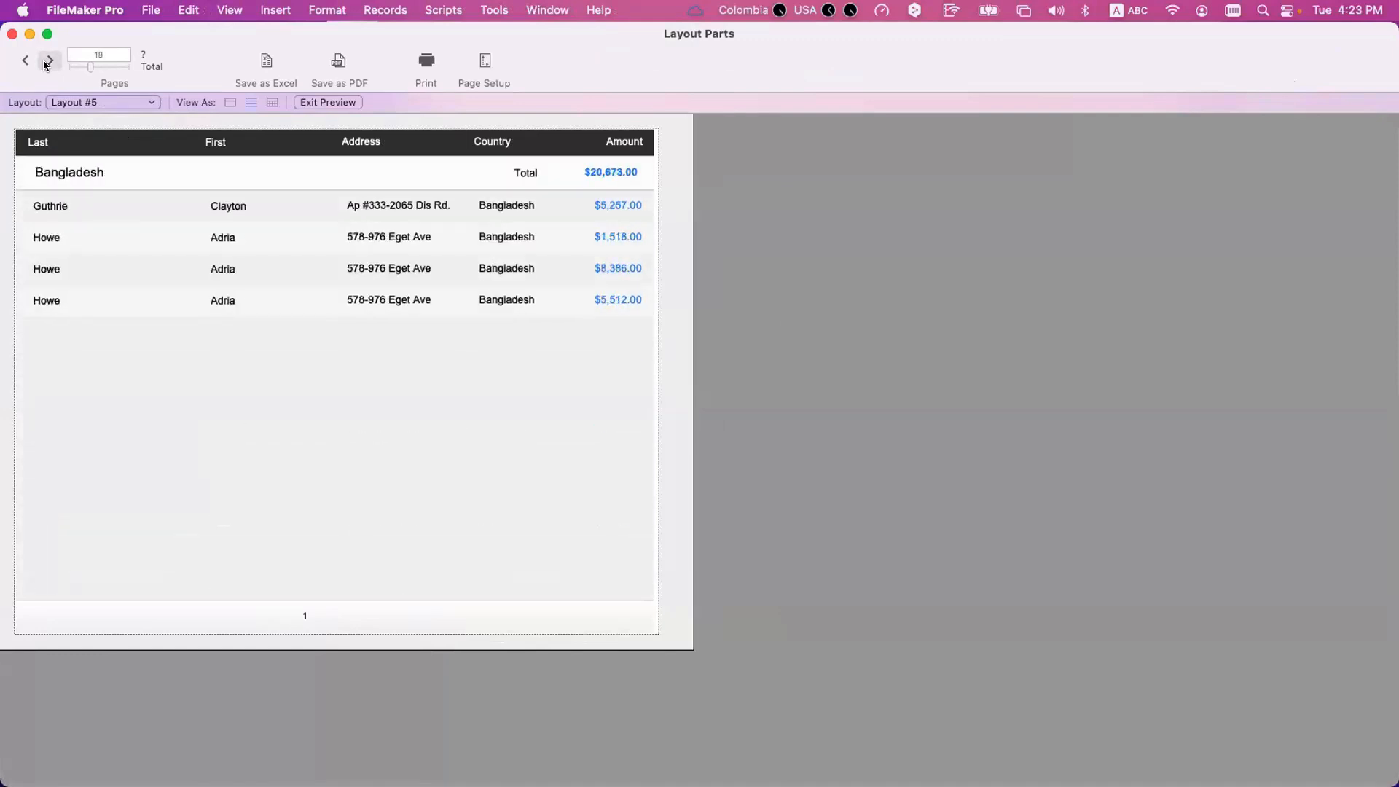
{"action": "left_click", "coordinate": [45, 62]}
{"action": "left_click", "coordinate": [45, 61]}
{"action": "left_click", "coordinate": [45, 61]}
{"action": "left_click", "coordinate": [45, 62]}
{"action": "left_click", "coordinate": [45, 62]}
{"action": "left_click", "coordinate": [45, 62]}
{"action": "left_click", "coordinate": [46, 61]}
{"action": "left_click", "coordinate": [45, 61]}
{"action": "left_click", "coordinate": [45, 61]}
{"action": "left_click", "coordinate": [46, 61]}
{"action": "left_click", "coordinate": [45, 61]}
{"action": "left_click", "coordinate": [45, 61]}
{"action": "left_click", "coordinate": [45, 61]}
{"action": "left_click", "coordinate": [45, 61]}
{"action": "left_click", "coordinate": [45, 62]}
{"action": "left_click", "coordinate": [45, 61]}
{"action": "left_click", "coordinate": [45, 61]}
{"action": "left_click", "coordinate": [30, 63]}
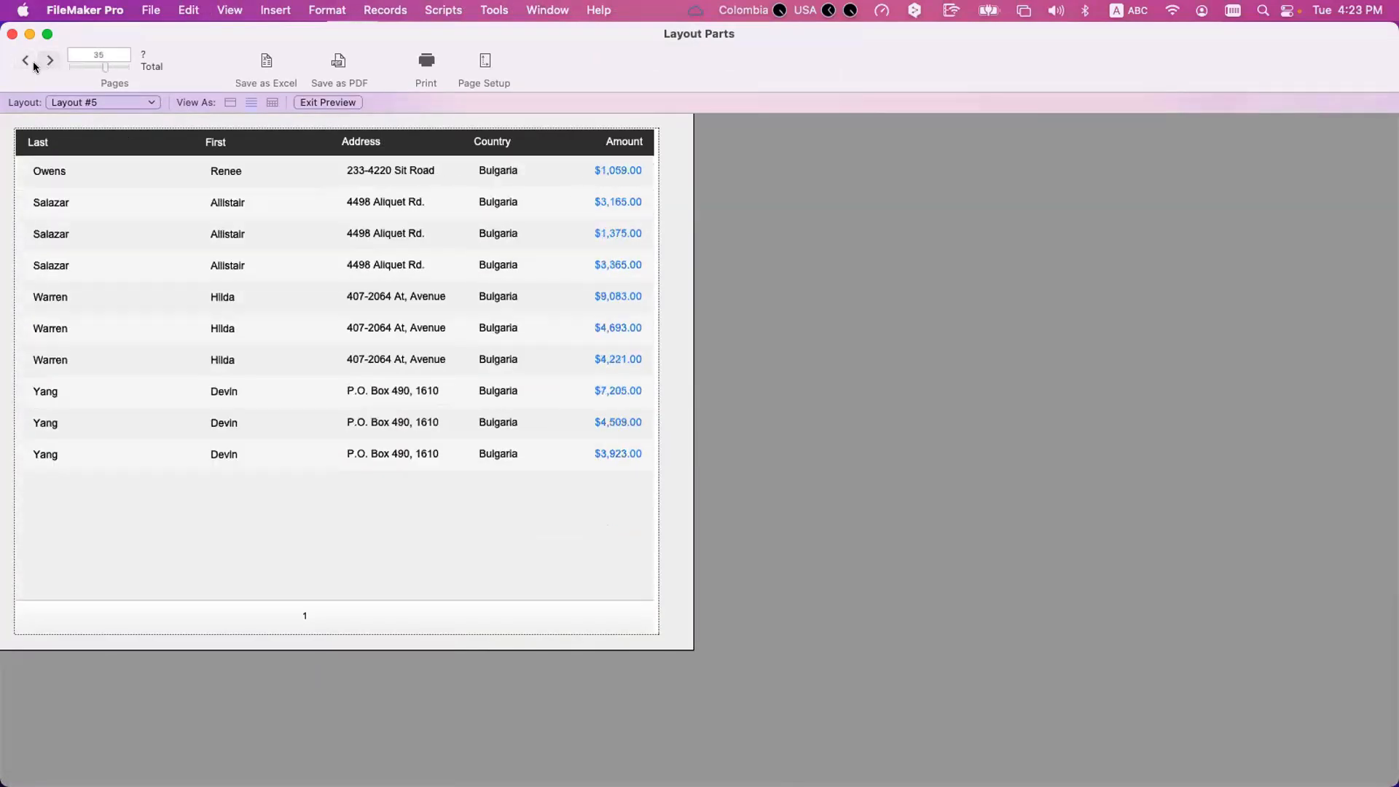
{"action": "left_click", "coordinate": [32, 64]}
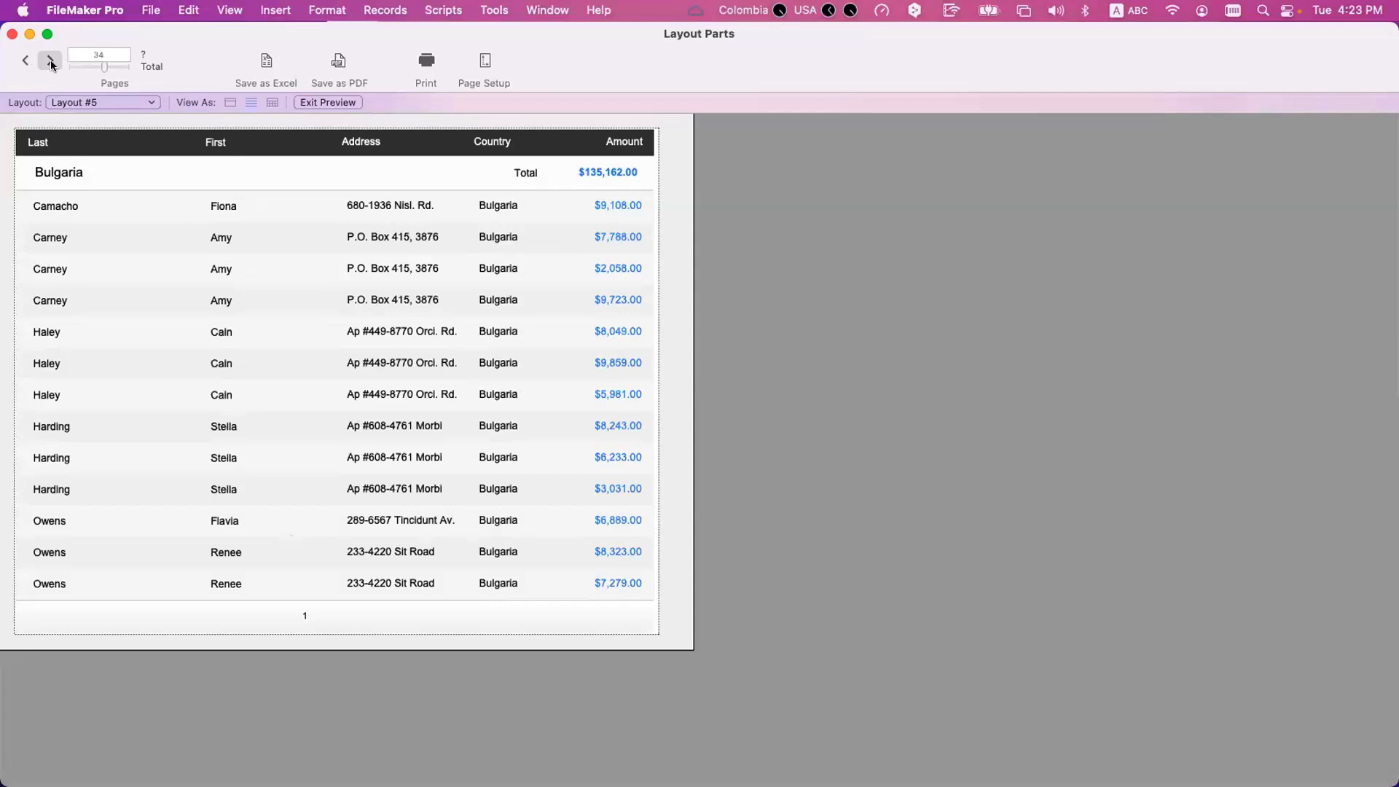
{"action": "left_click", "coordinate": [49, 60]}
Return to Layout mode and review the page break and page numbering options of the leading Country sub-summary.
{"action": "key", "text": "super+l"}
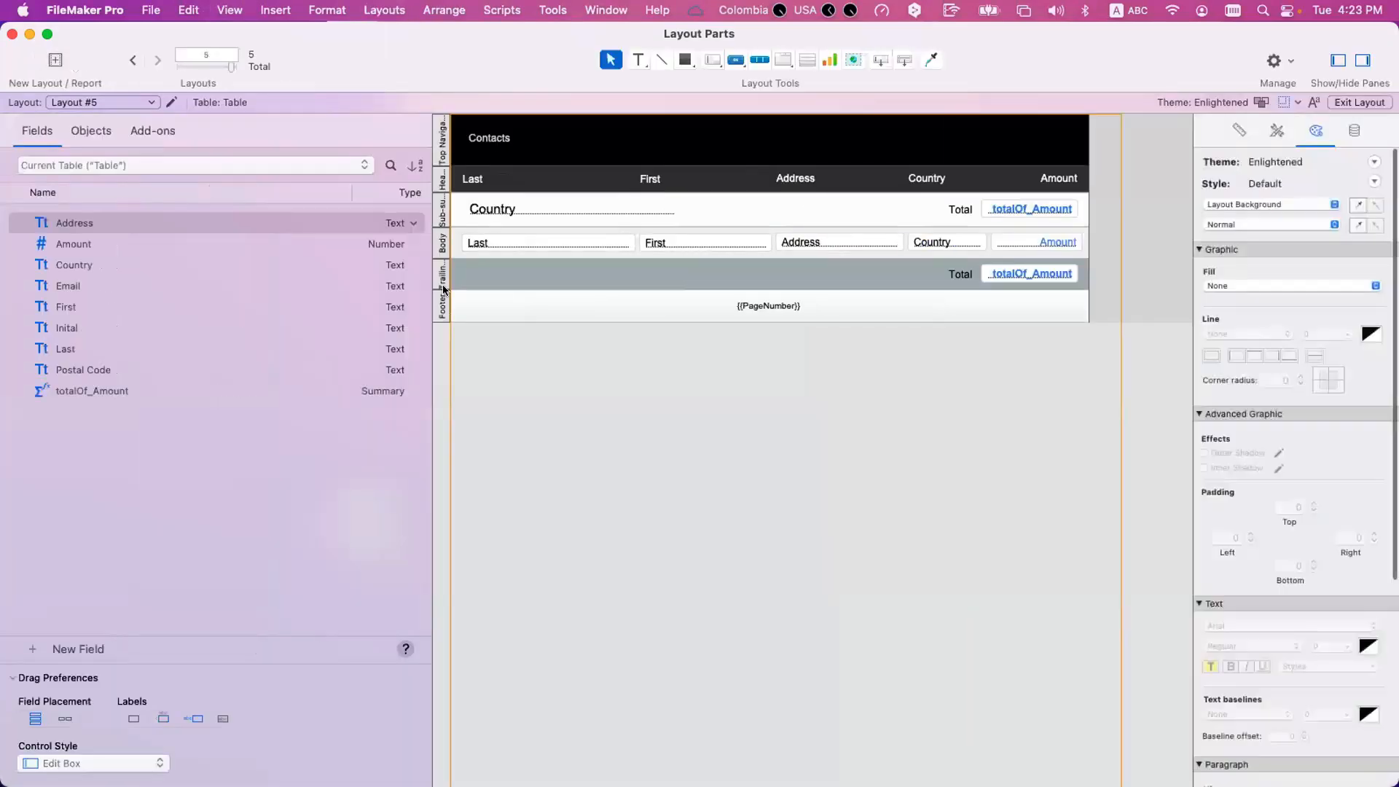
{"action": "double_click", "coordinate": [443, 207]}
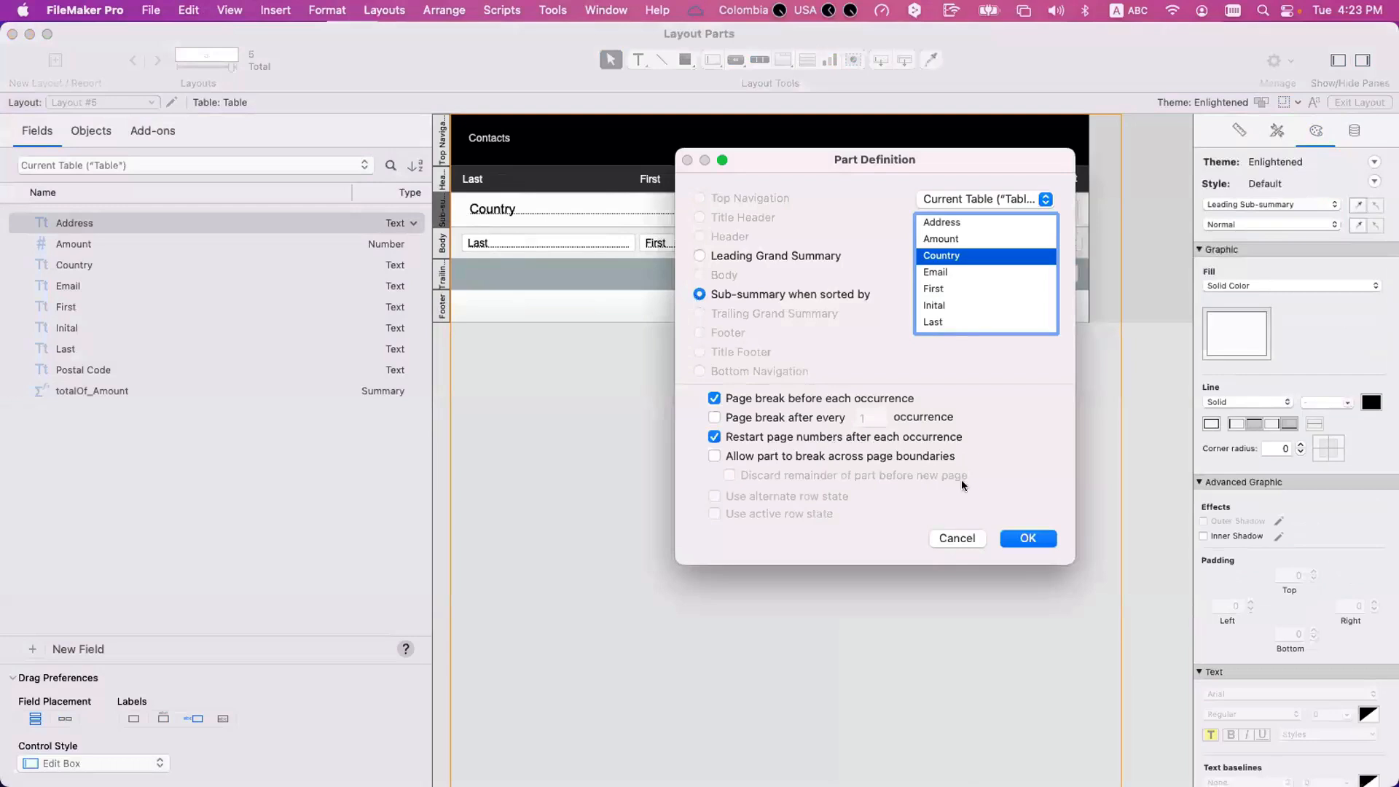
{"action": "left_click", "coordinate": [1013, 540]}
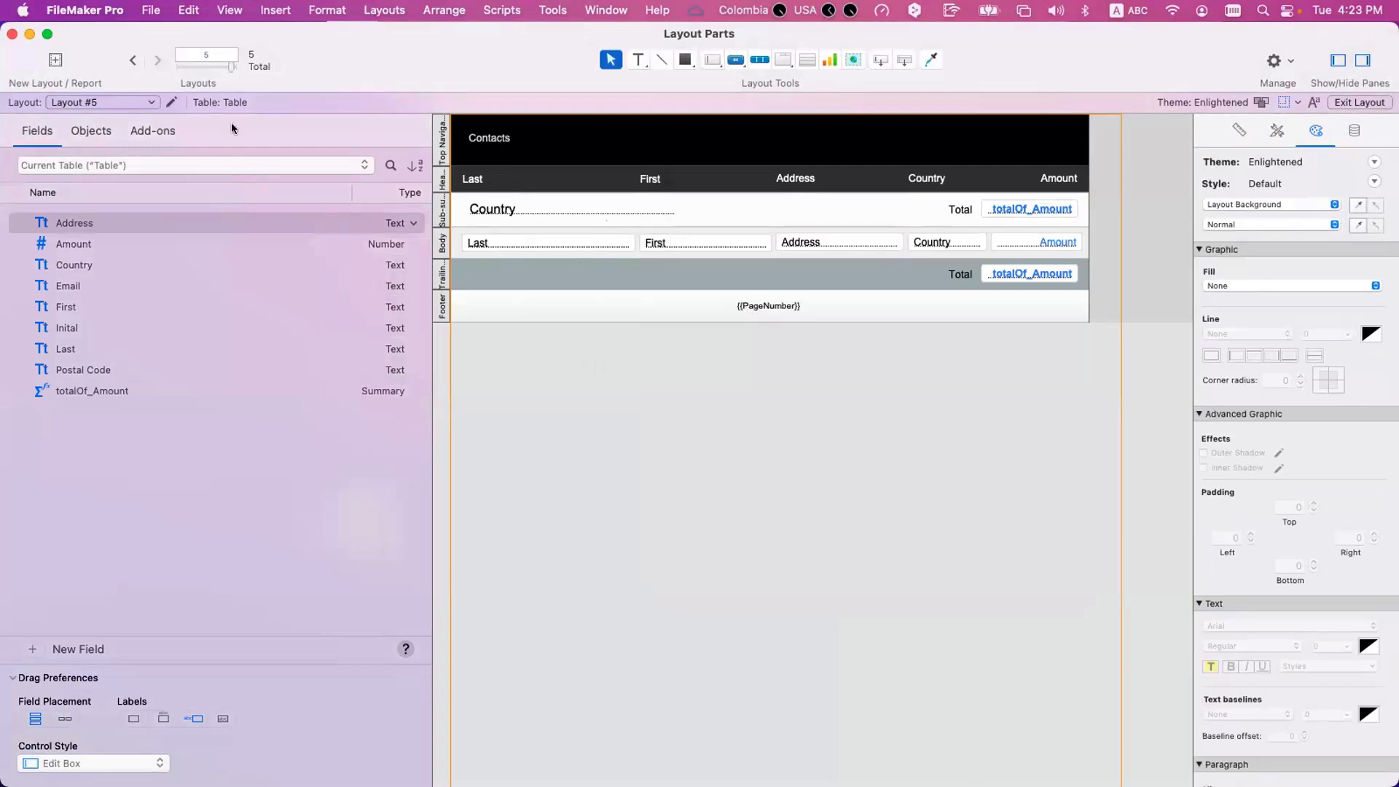
Create a new blank layout and delete its Top Navigation part, extending the Body part slightly downward.
{"action": "left_click", "coordinate": [55, 60]}
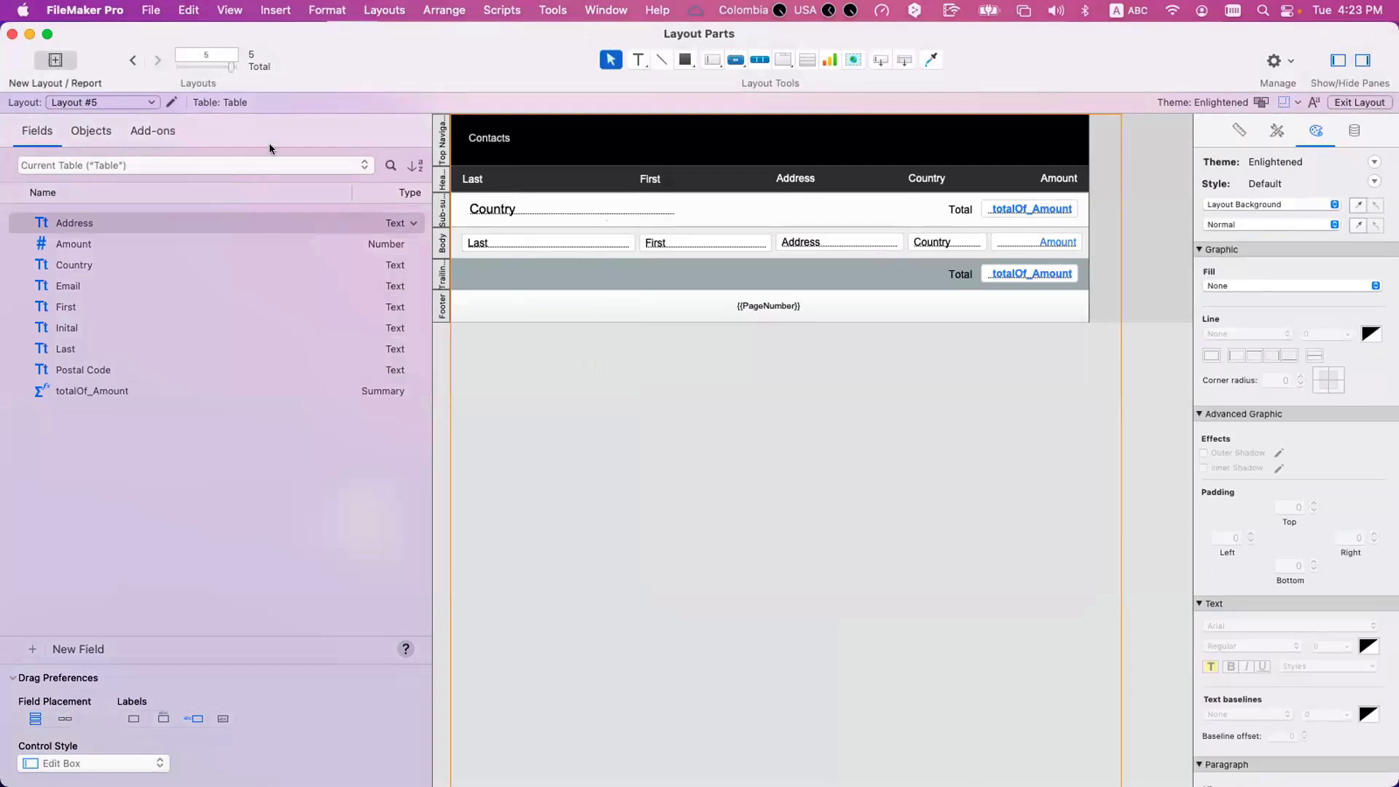
{"action": "left_click", "coordinate": [1060, 682]}
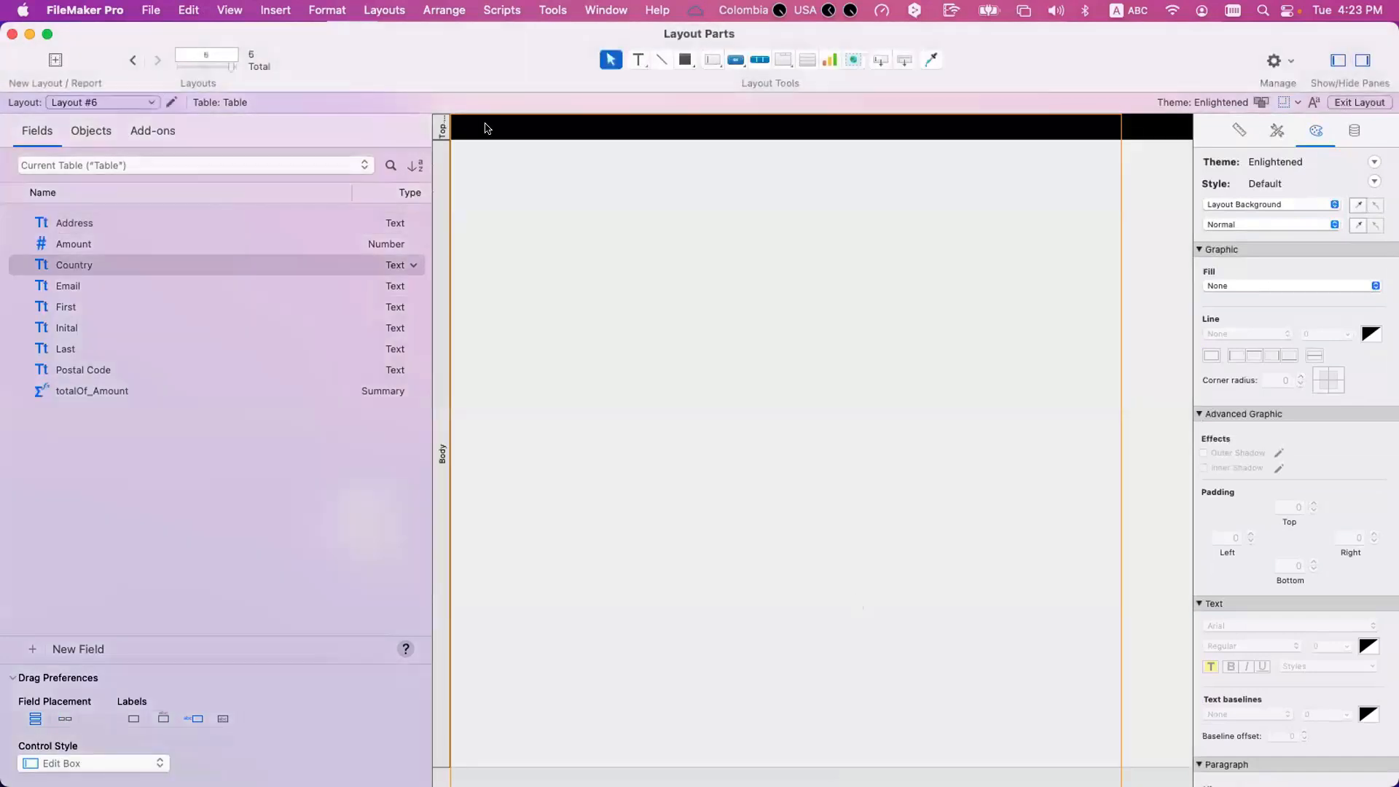
{"action": "left_click", "coordinate": [441, 129]}
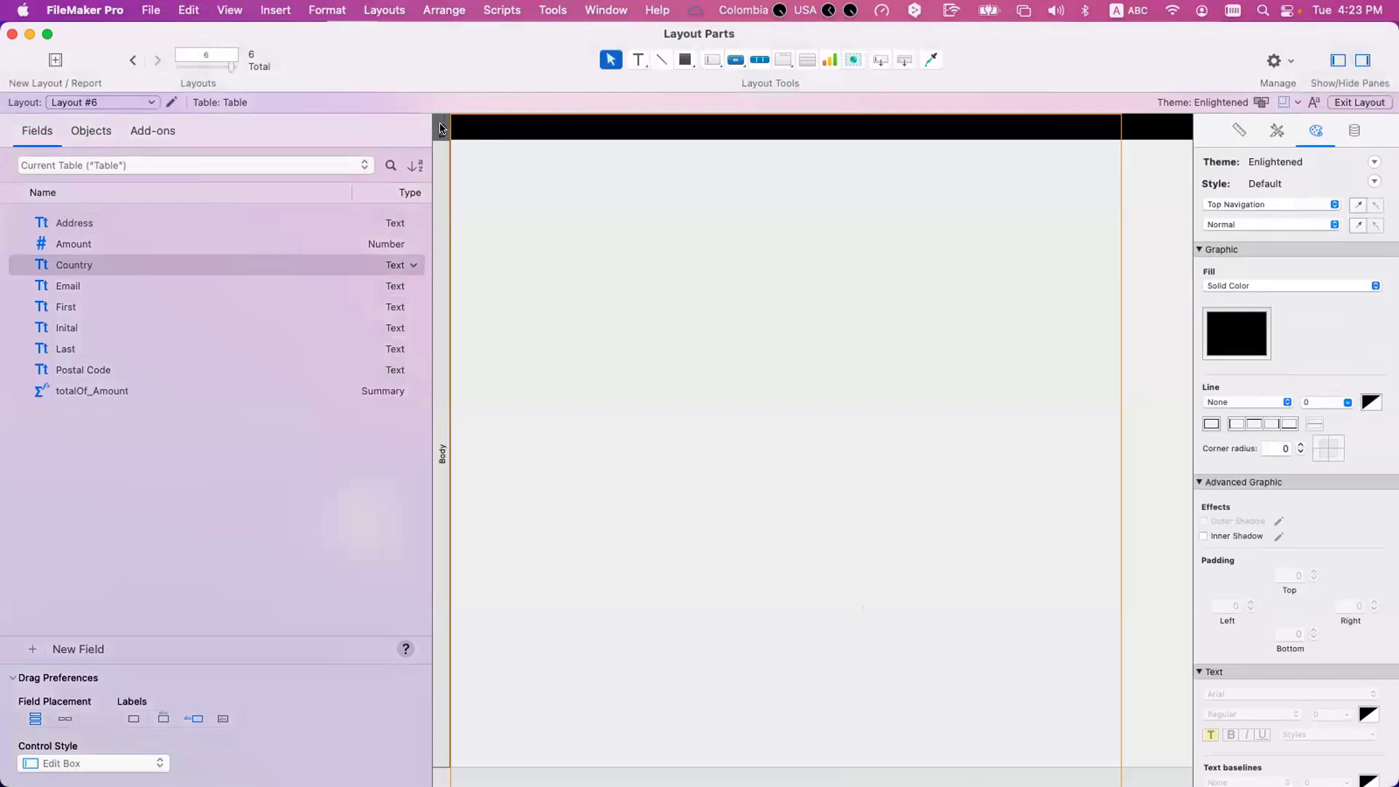
{"action": "key", "text": "Delete"}
{"action": "left_click_drag", "start_coordinate": [615, 736], "coordinate": [670, 772]}
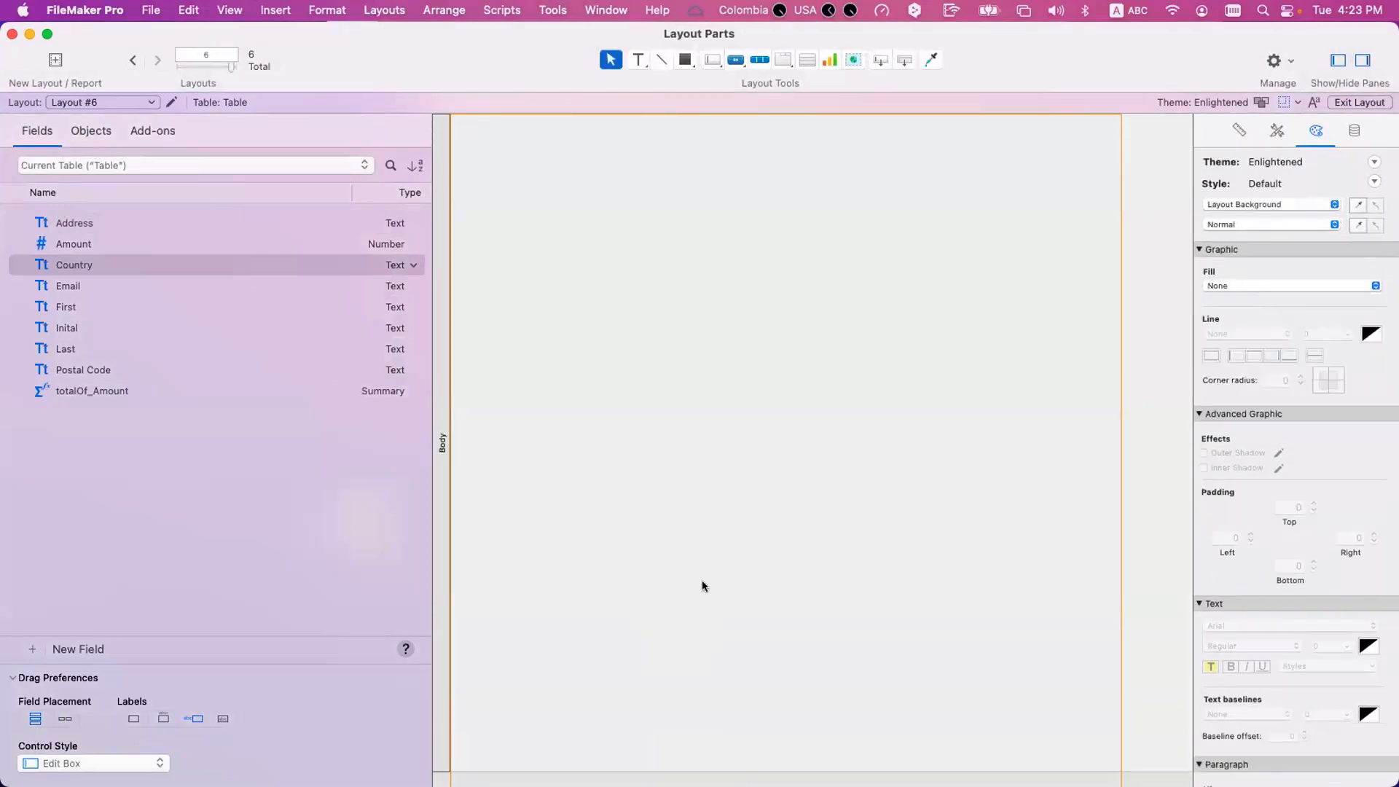
Turn on the display of page breaks in the new layout.
{"action": "left_click", "coordinate": [174, 8]}
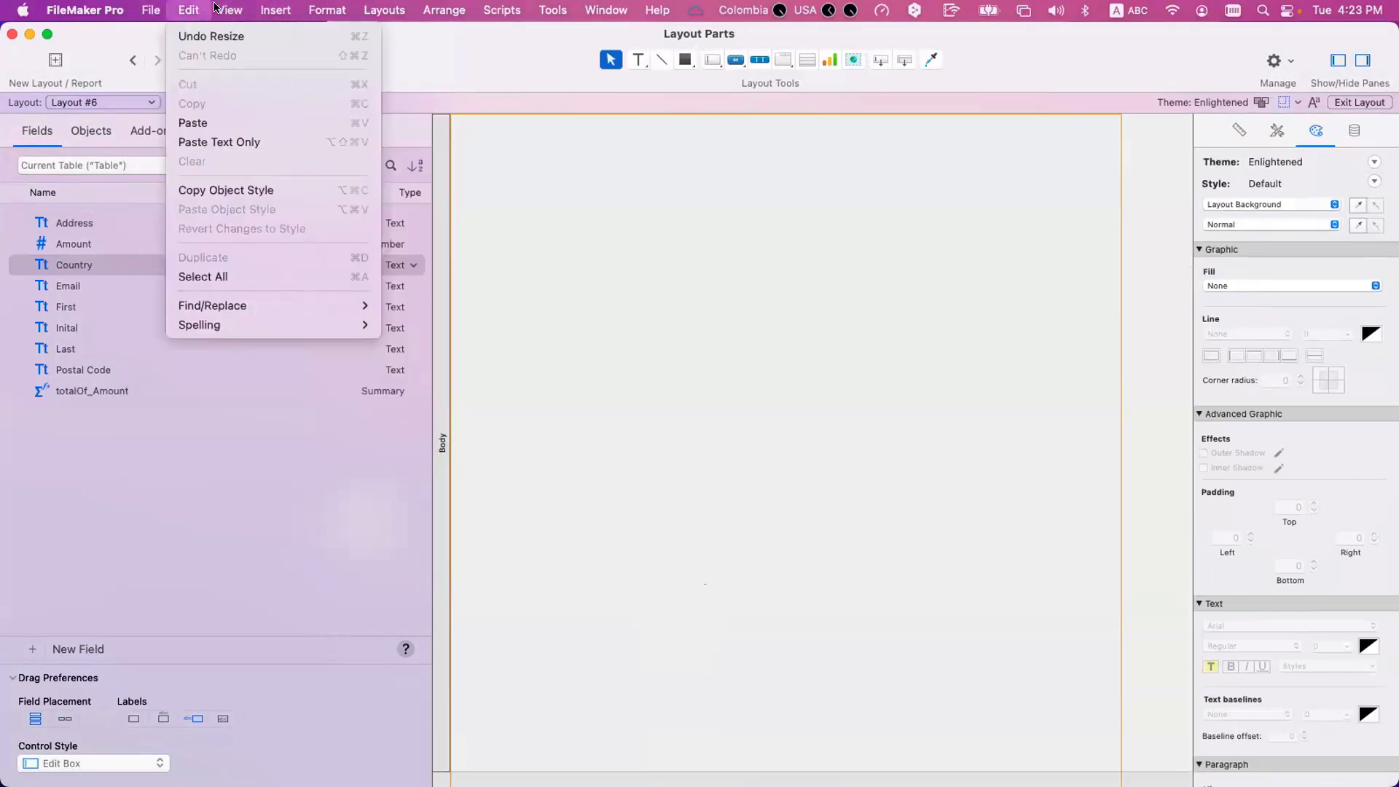
{"action": "mouse_move", "coordinate": [263, 282]}
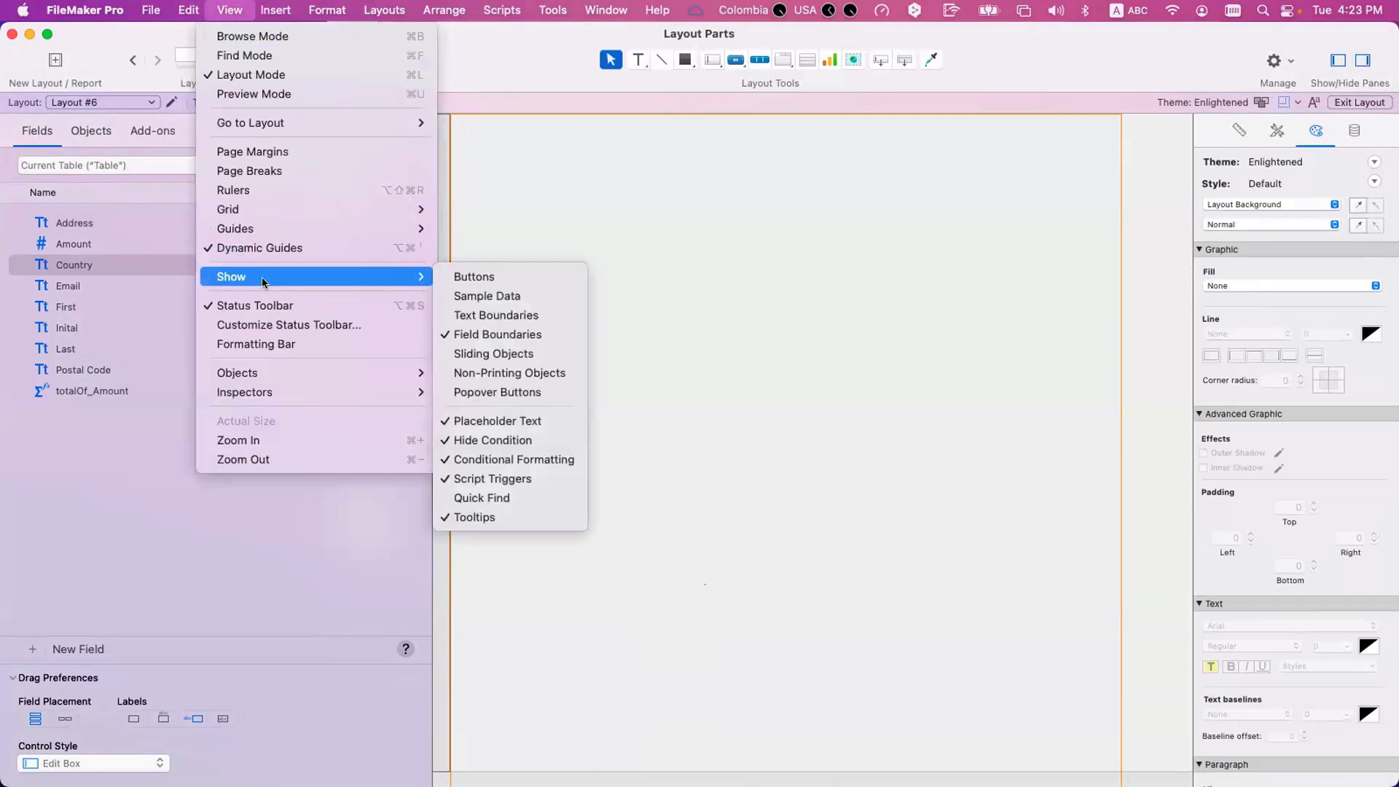
{"action": "left_click", "coordinate": [268, 174]}
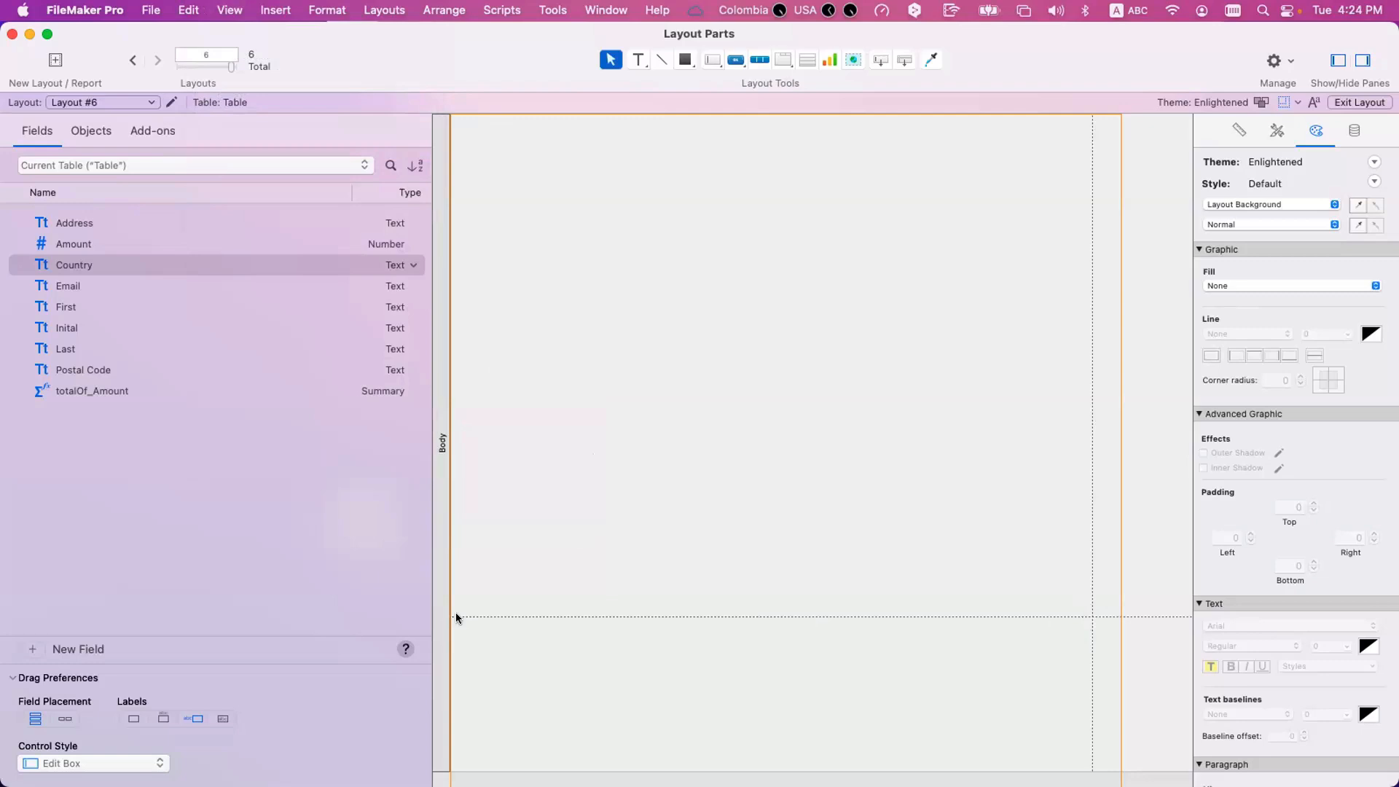
Preview Layout #6 and set its page orientation to Portrait, with US Letter paper at 100% scale.
{"action": "key", "text": "super+u"}
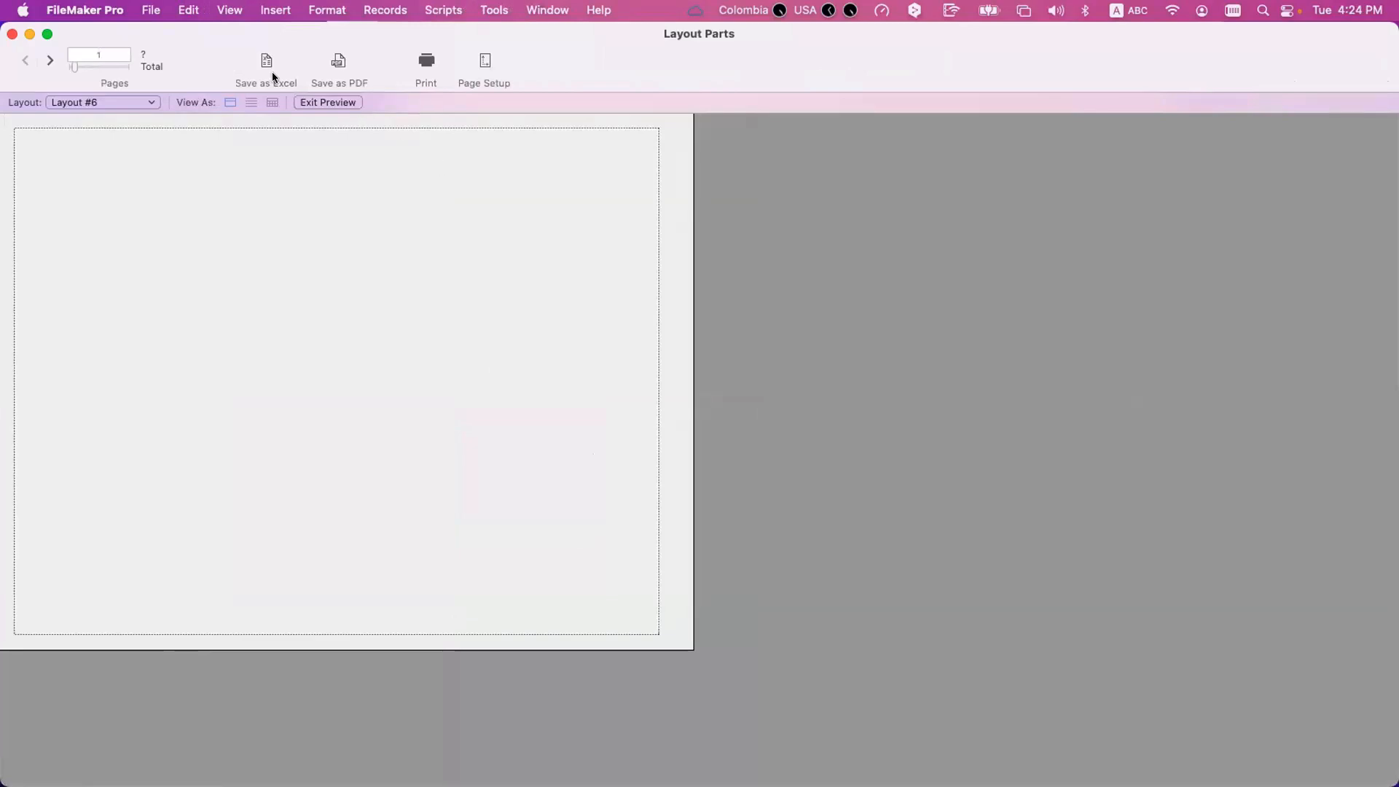
{"action": "left_click", "coordinate": [485, 62]}
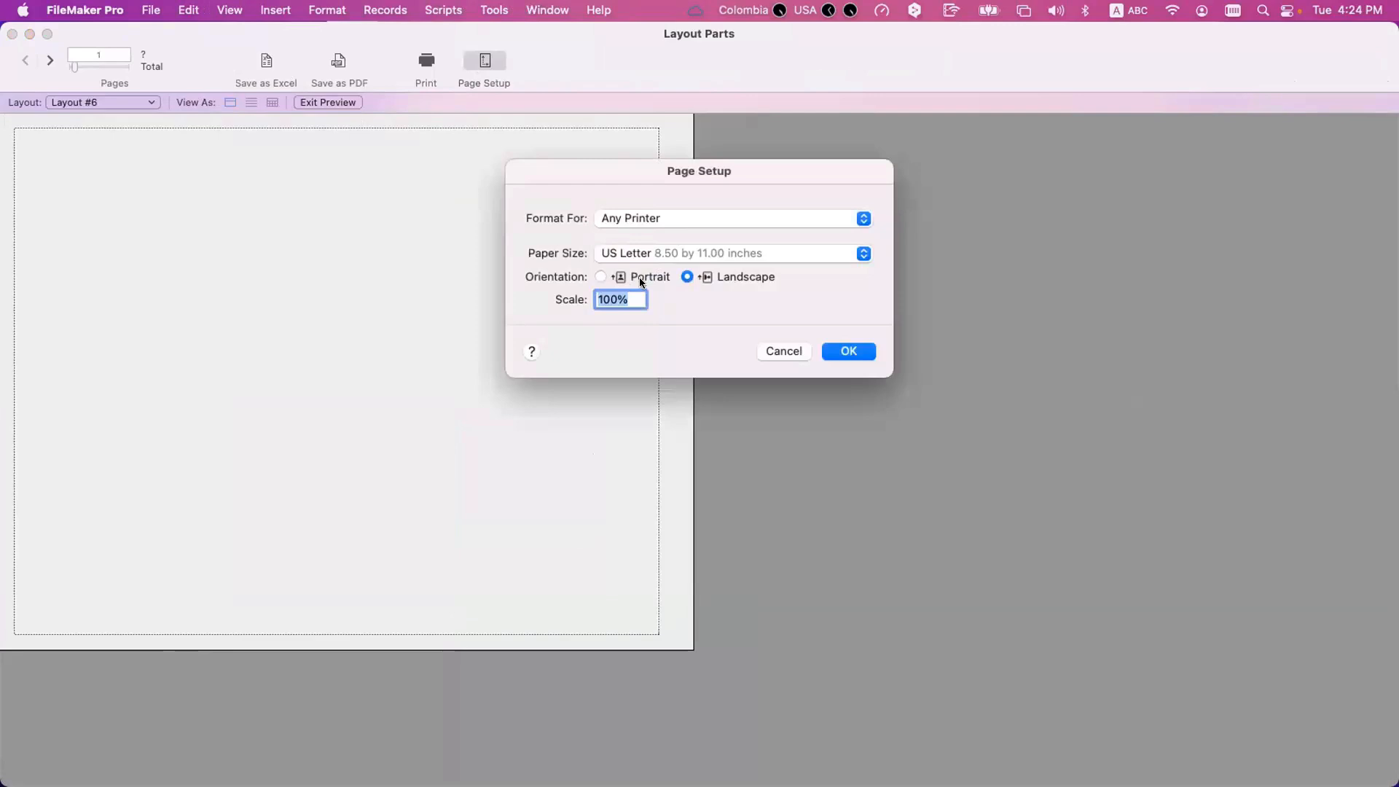
{"action": "left_click", "coordinate": [846, 351]}
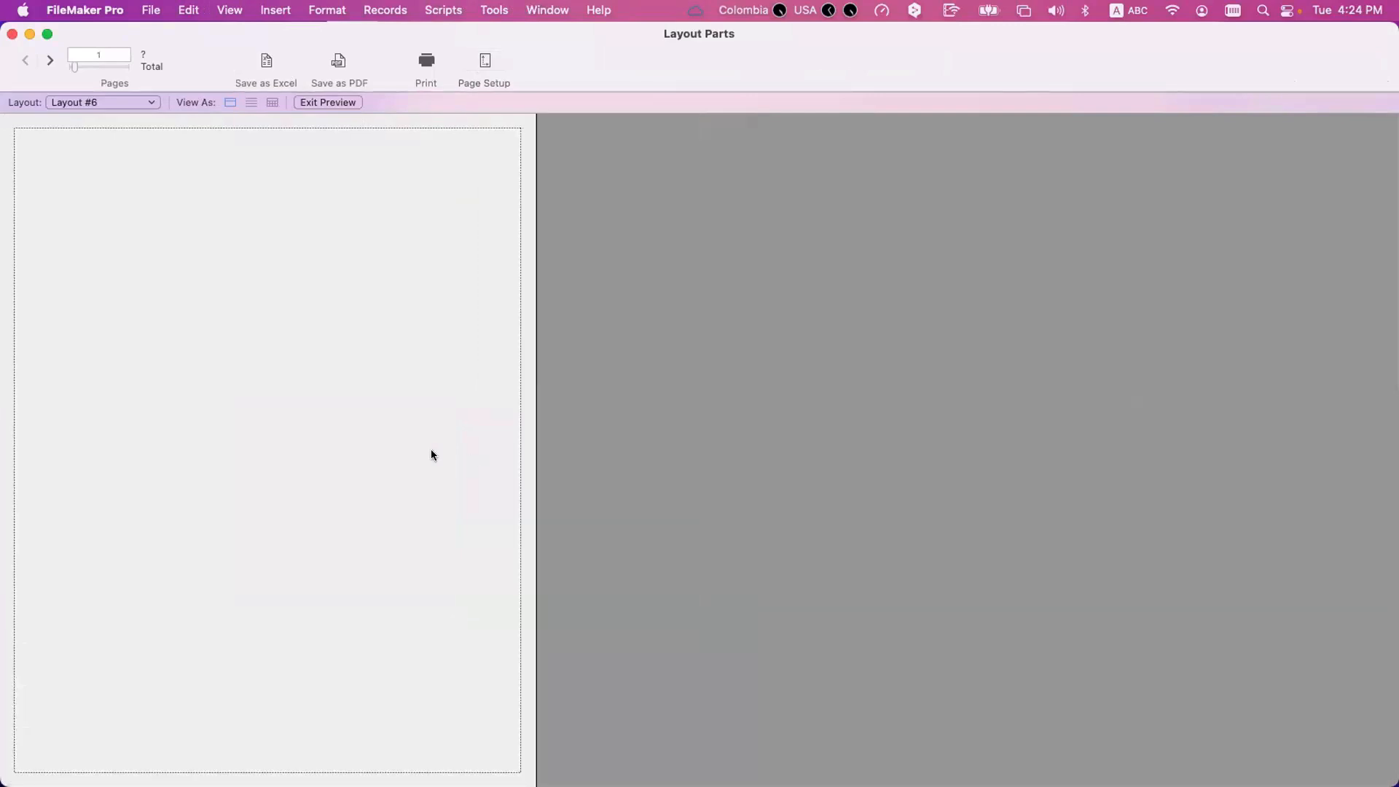
Return to Layout mode and extend the Body part of Layout #6 downward past the horizontal page break.
{"action": "key", "text": "super+l"}
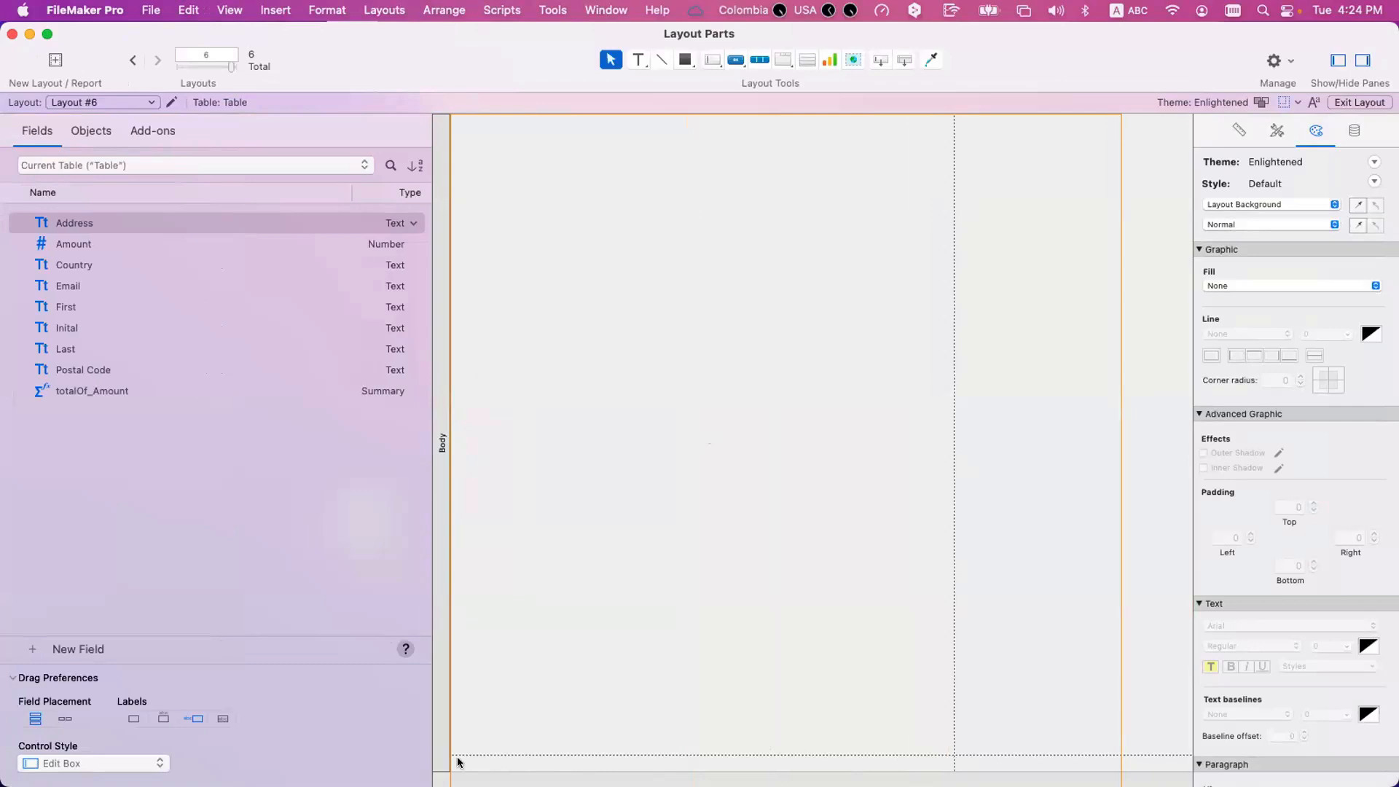
{"action": "scroll", "coordinate": [569, 714], "scroll_direction": "down", "scroll_amount": 2}
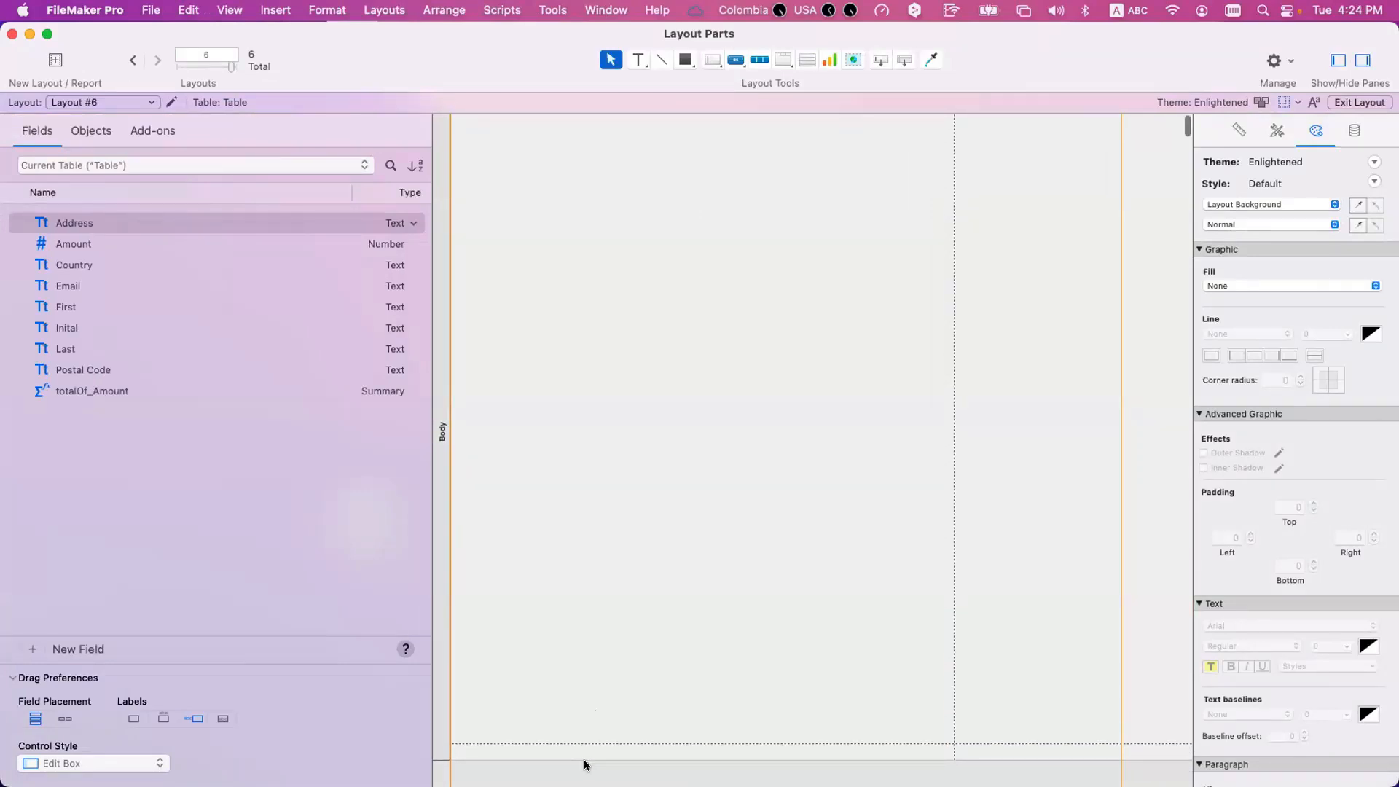
{"action": "left_click_drag", "start_coordinate": [589, 761], "coordinate": [592, 466]}
Draw a tall rectangle in the Body part, within the page width and crossing the horizontal page break.
{"action": "left_click", "coordinate": [685, 59]}
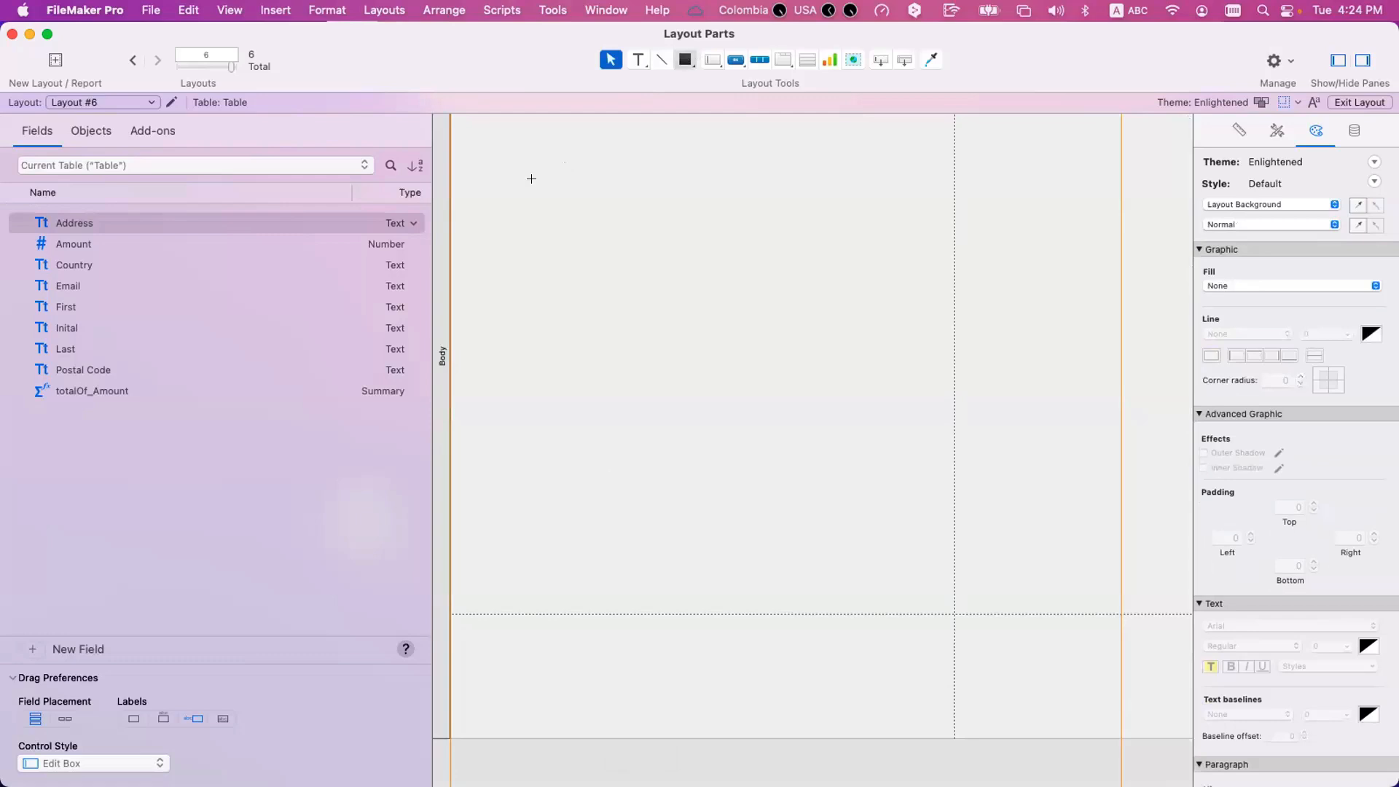
{"action": "scroll", "coordinate": [495, 149], "scroll_direction": "up", "scroll_amount": 5}
{"action": "mouse_move", "coordinate": [479, 151]}
{"action": "left_mouse_down"}
{"action": "mouse_move", "coordinate": [853, 614]}
{"action": "mouse_move", "coordinate": [919, 755]}
{"action": "mouse_move", "coordinate": [908, 621]}
{"action": "left_mouse_up"}
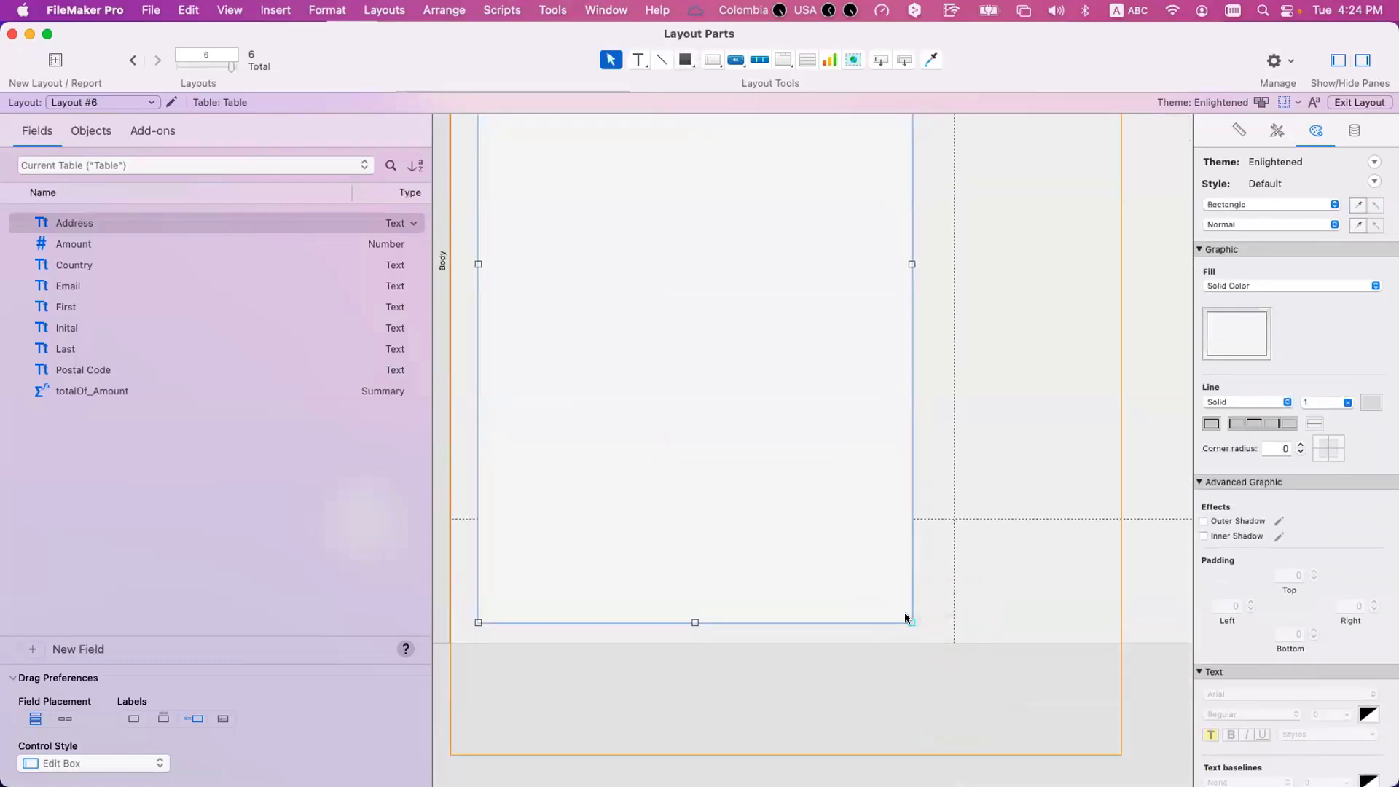
{"action": "left_click", "coordinate": [990, 416]}
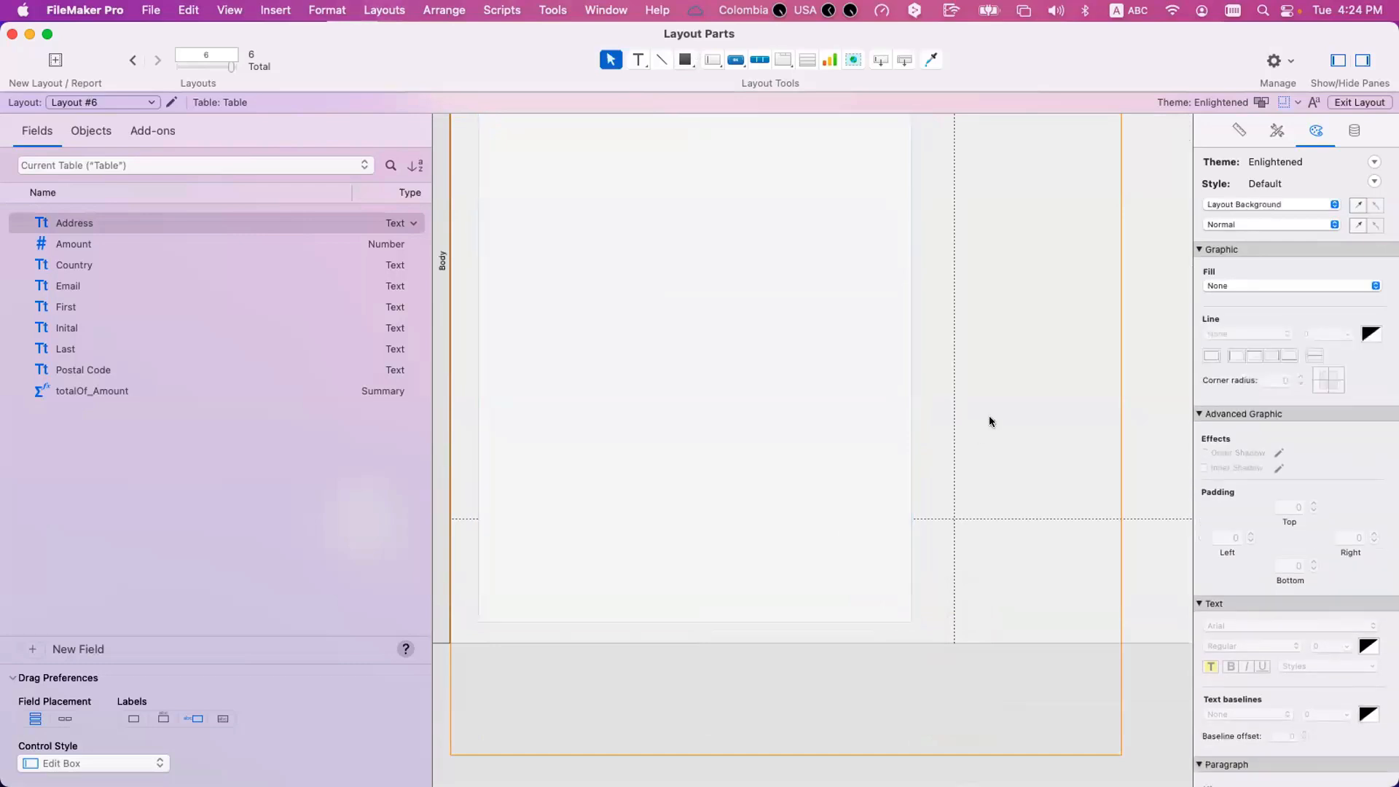
Preview Layout #6 and page back and forth, examining how the rectangle and Body part split across pages.
{"action": "key", "text": "super+u"}
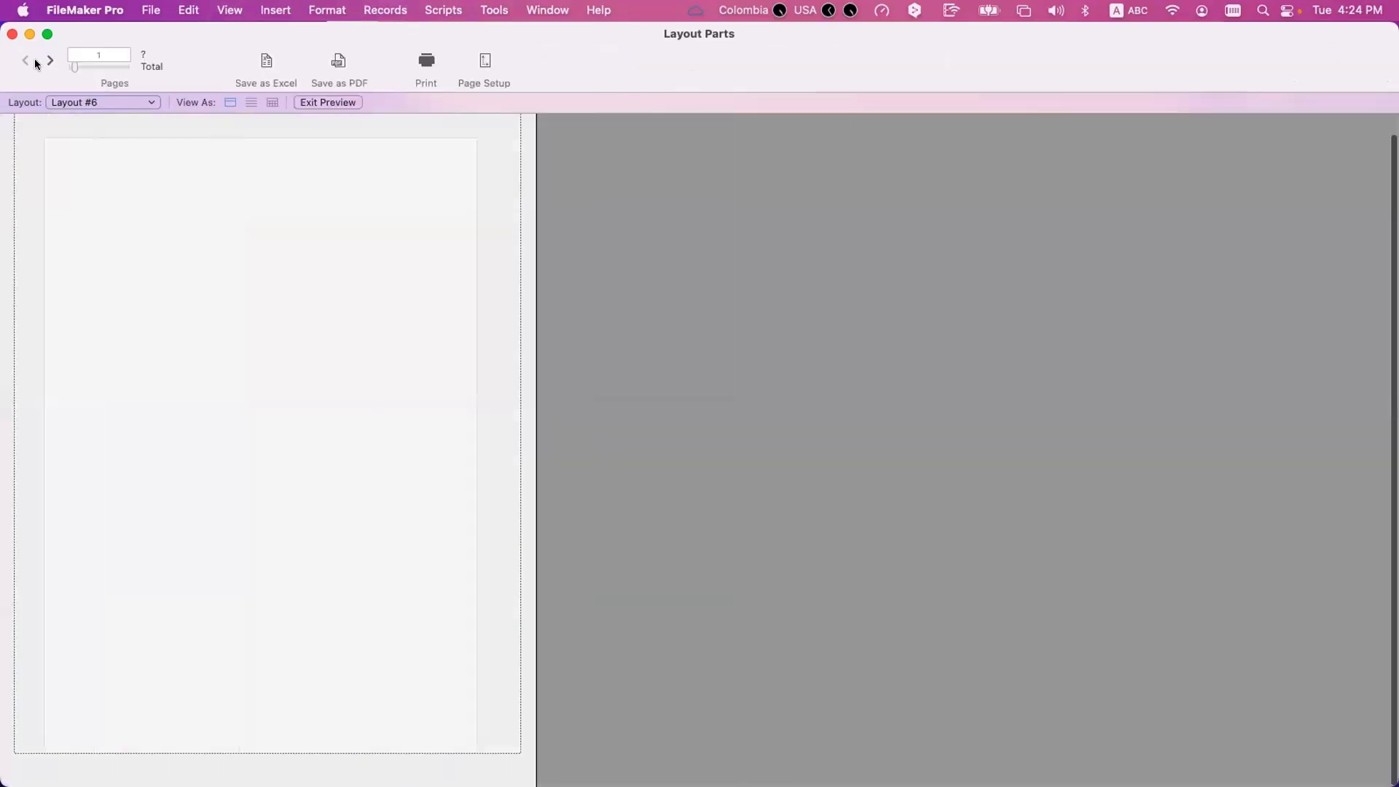
{"action": "left_click", "coordinate": [47, 63]}
{"action": "left_click", "coordinate": [25, 63]}
{"action": "left_click", "coordinate": [49, 62]}
{"action": "left_click", "coordinate": [44, 60]}
{"action": "left_click", "coordinate": [43, 60]}
{"action": "left_click", "coordinate": [41, 60]}
{"action": "left_click", "coordinate": [24, 63]}
{"action": "left_click", "coordinate": [22, 63]}
{"action": "left_click", "coordinate": [23, 63]}
{"action": "left_click", "coordinate": [23, 63]}
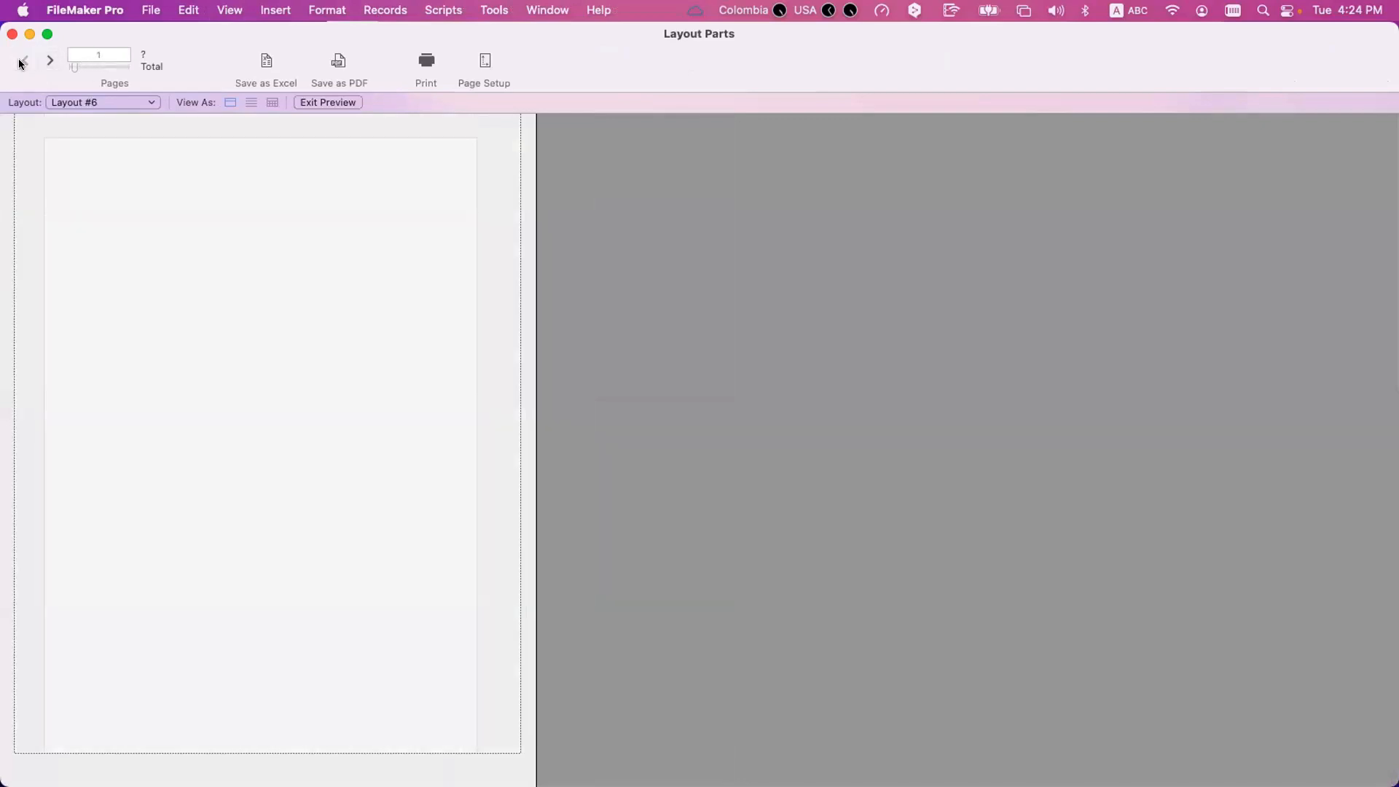
Return to Layout mode and set the Body part of Layout #6 to allow breaking across page boundaries.
{"action": "key", "text": "super+l"}
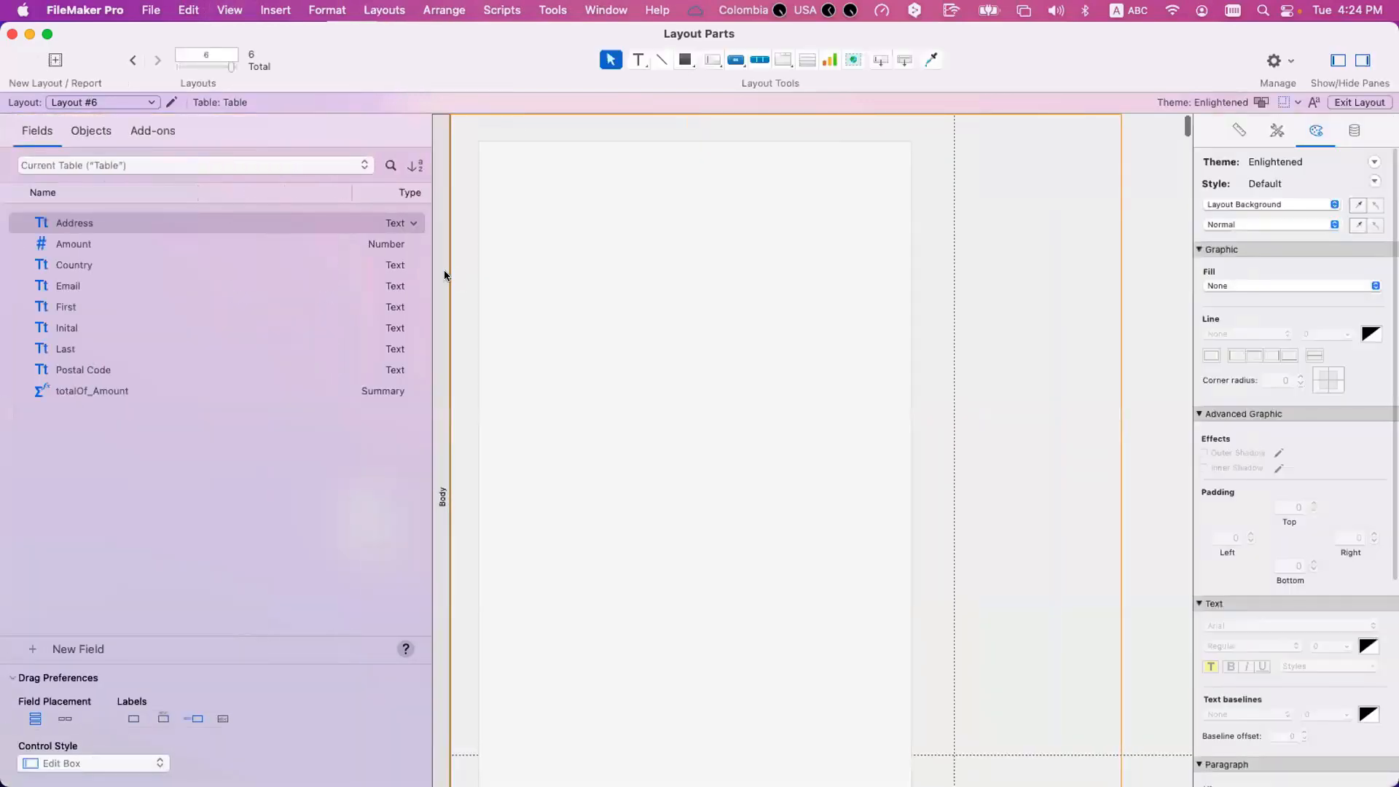
{"action": "double_click", "coordinate": [442, 271]}
{"action": "left_click", "coordinate": [783, 458]}
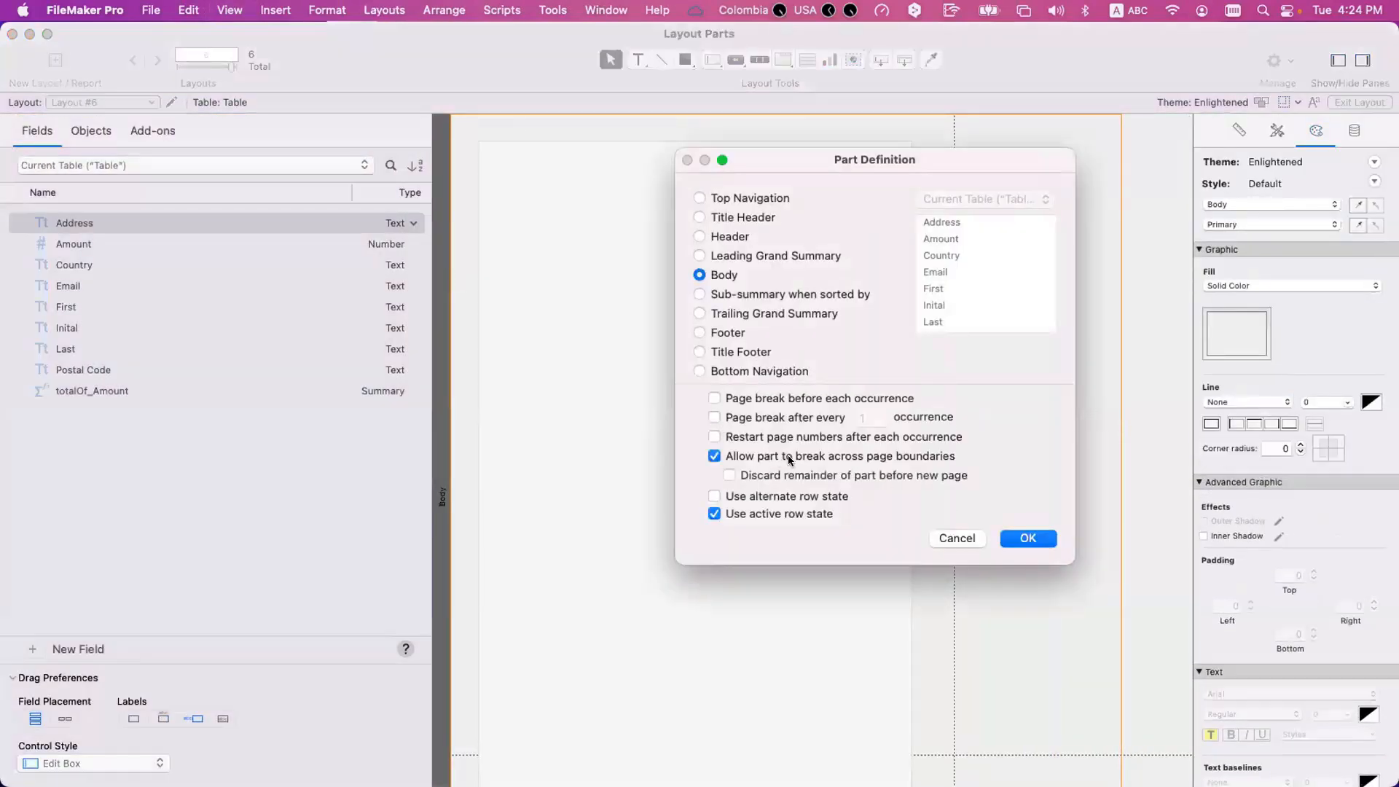
{"action": "left_click", "coordinate": [1029, 538]}
Preview Layout #6 and page back and forth, examining how consecutive Body parts flow across page boundaries.
{"action": "key", "text": "super+u"}
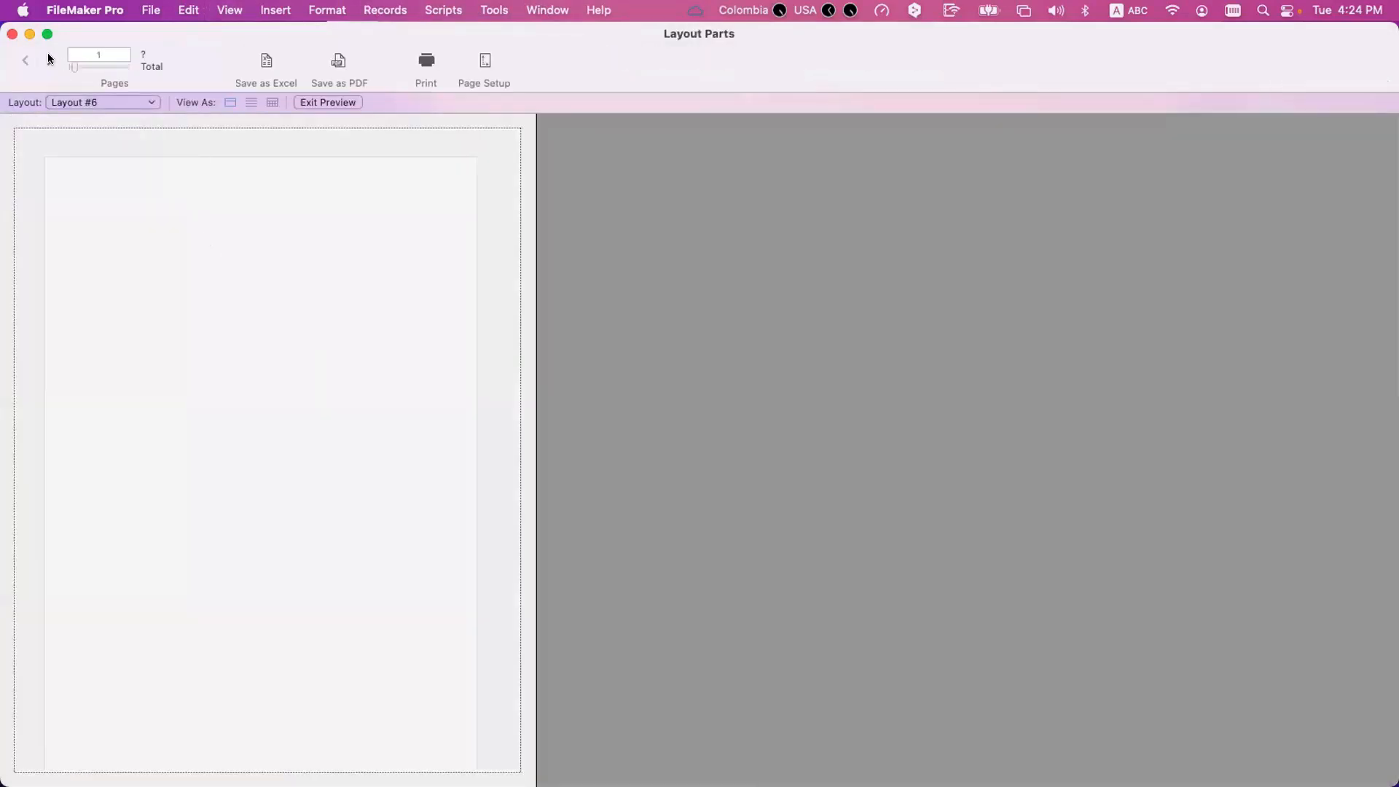
{"action": "left_click", "coordinate": [49, 59]}
{"action": "left_click", "coordinate": [50, 60]}
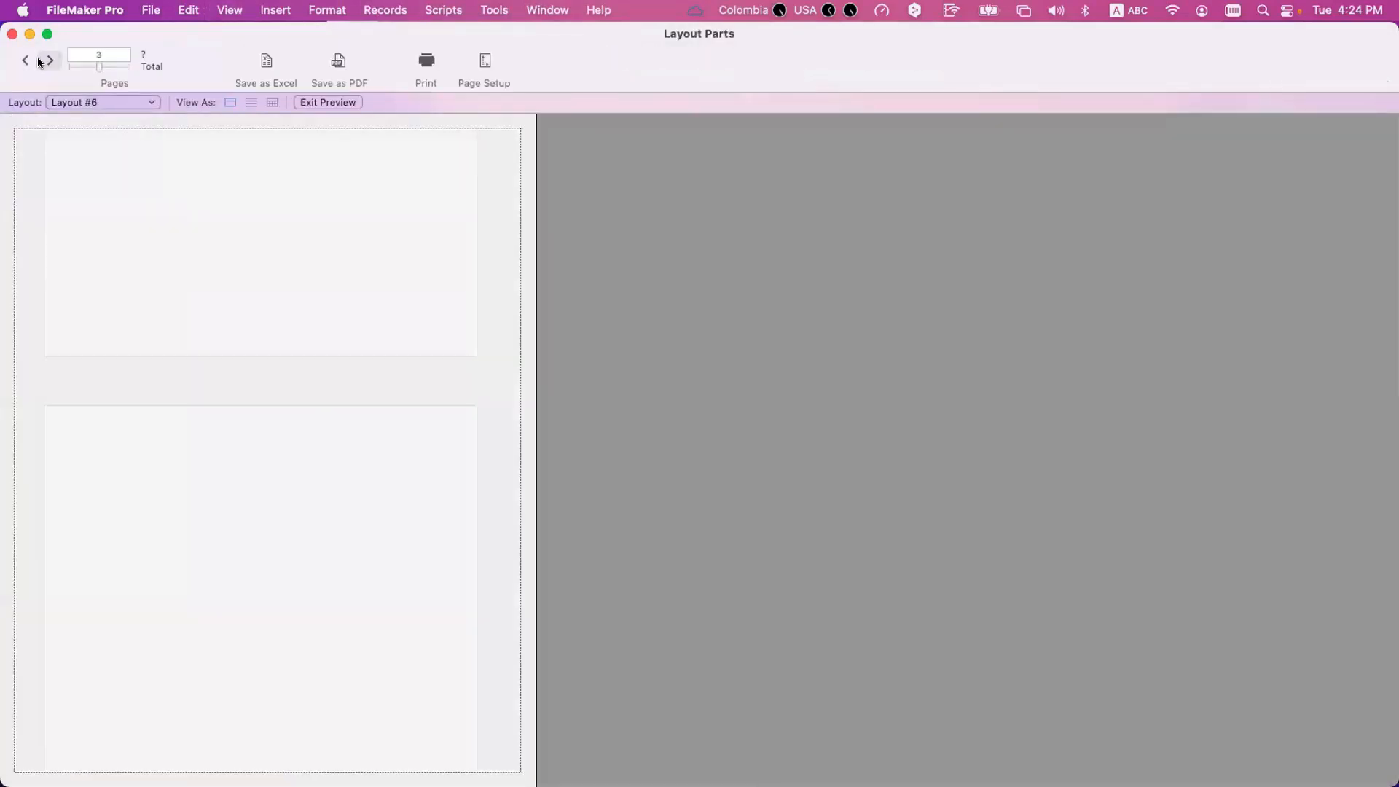
{"action": "left_click", "coordinate": [50, 60]}
{"action": "left_click", "coordinate": [25, 61]}
{"action": "left_click", "coordinate": [25, 61]}
{"action": "left_click", "coordinate": [25, 61]}
{"action": "left_click", "coordinate": [48, 60]}
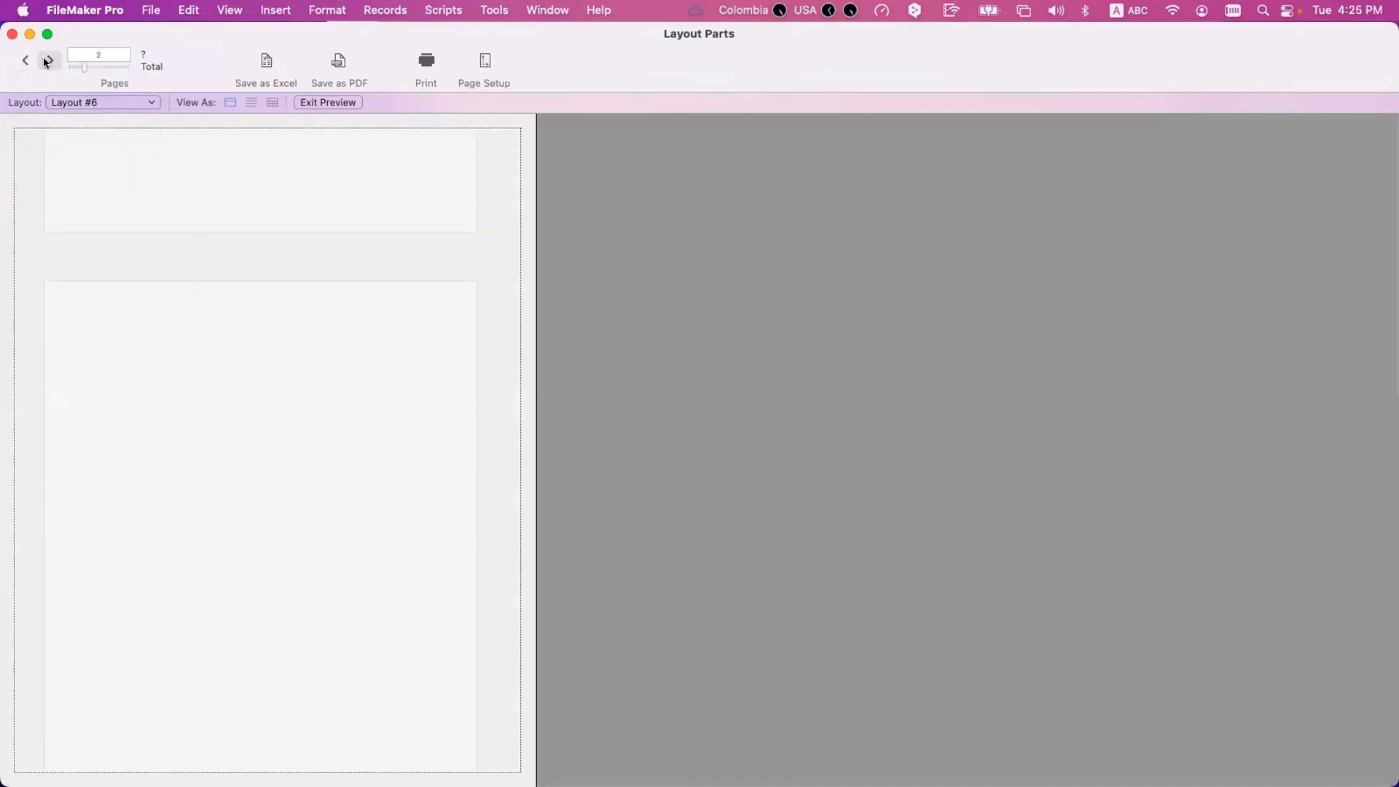
Back in Layout mode, turn off "Allow part to break across page boundaries" for the Body part.
{"action": "key", "text": "super+l"}
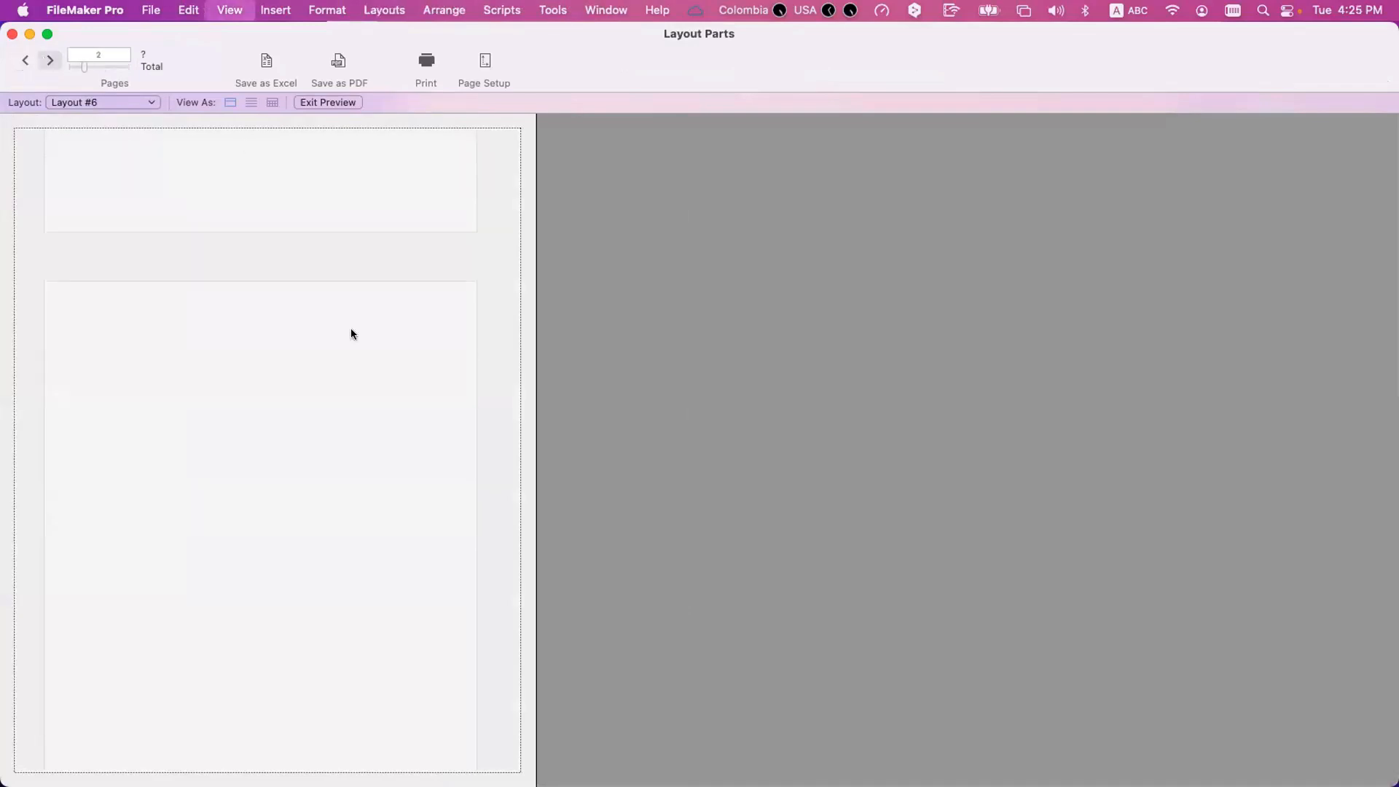
{"action": "double_click", "coordinate": [441, 365]}
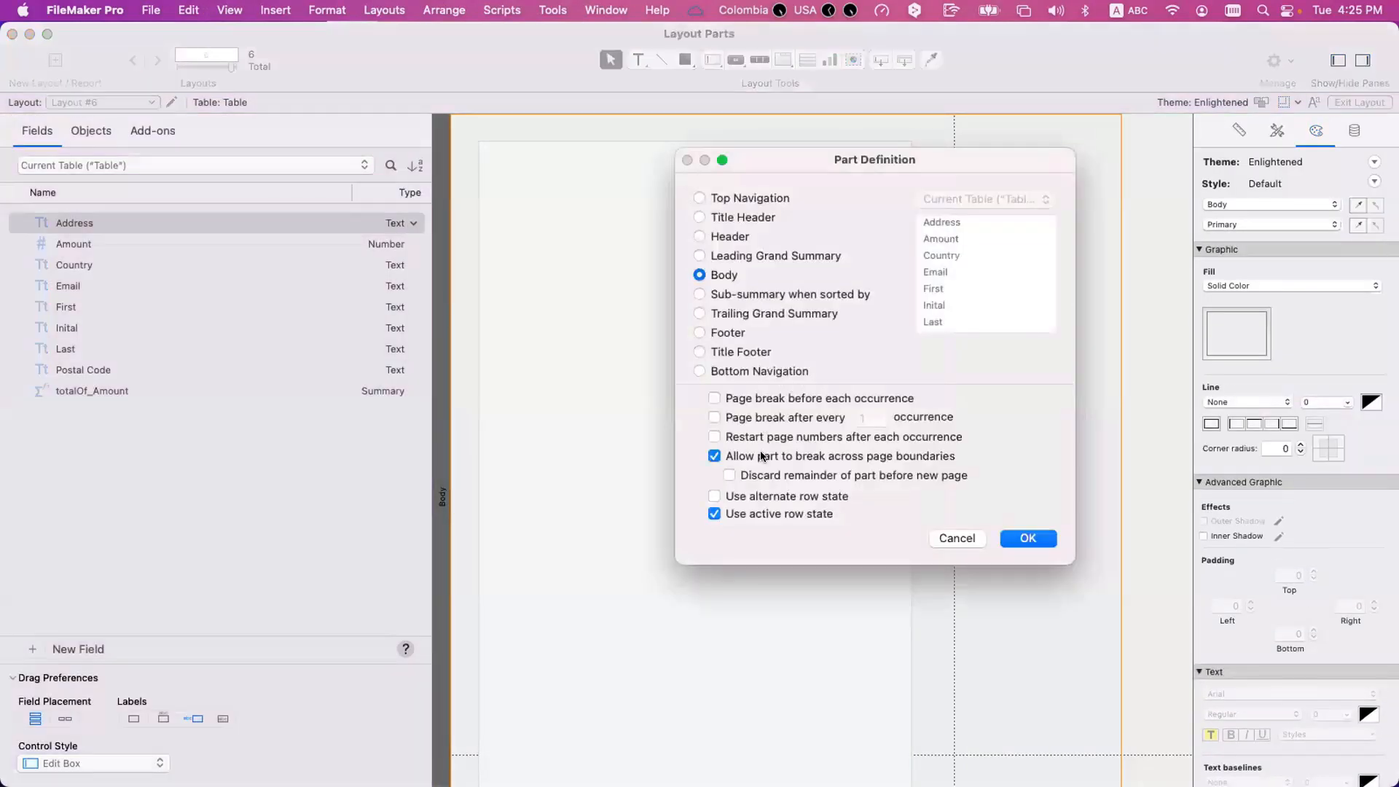
{"action": "left_click", "coordinate": [762, 457]}
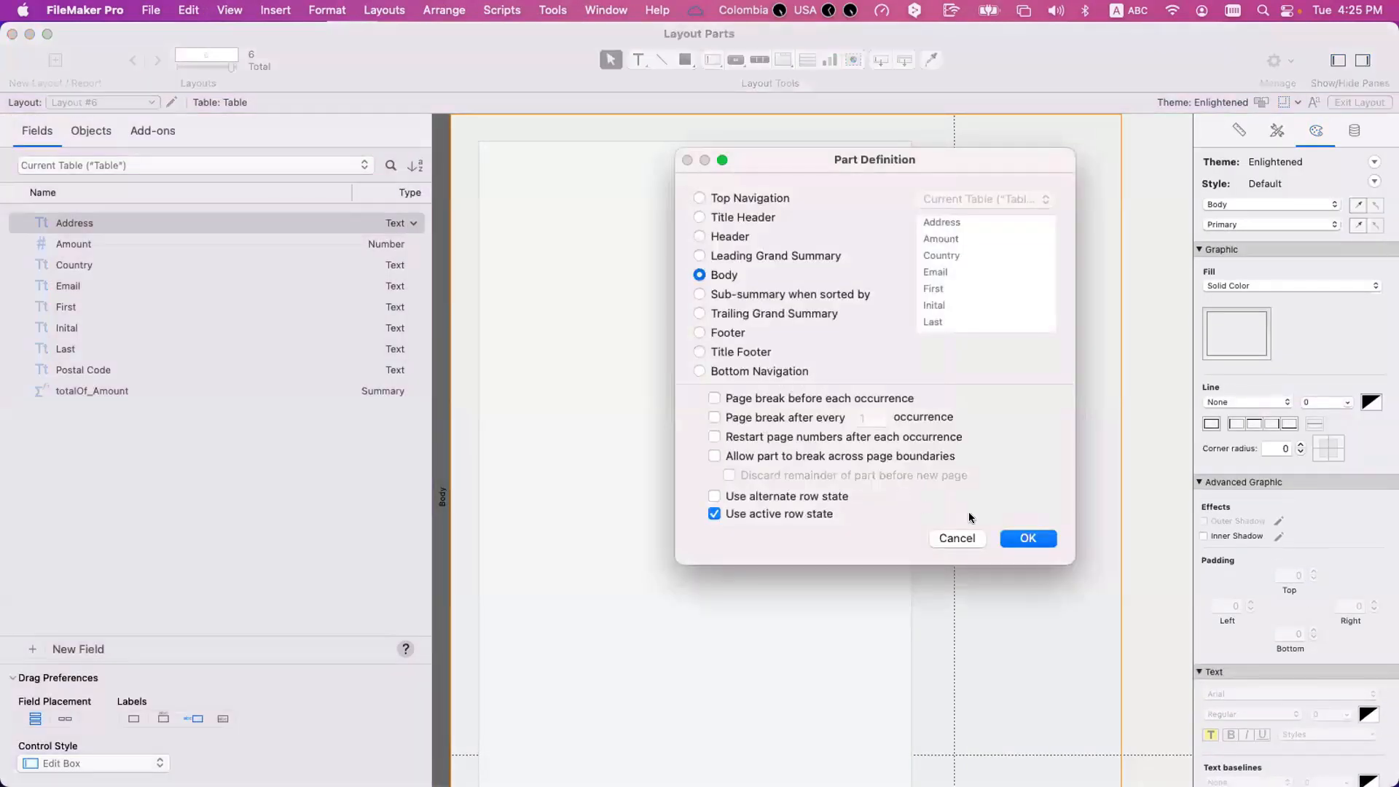
{"action": "left_click", "coordinate": [1028, 537]}
Preview Layout #6 and page forward, examining where each record's oversized Body starts without the page-boundary option.
{"action": "key", "text": "super+u"}
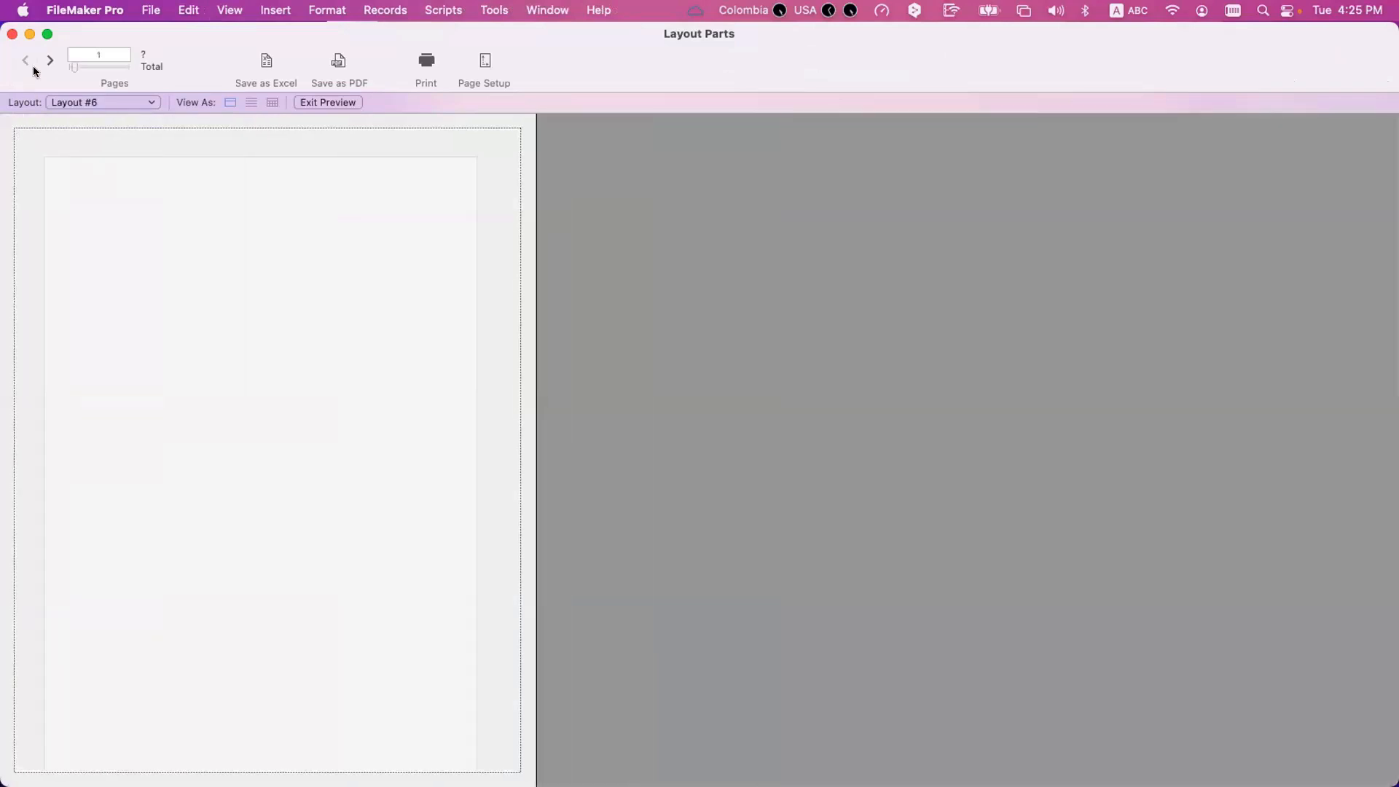
{"action": "left_click", "coordinate": [42, 62]}
{"action": "left_click", "coordinate": [43, 62]}
{"action": "left_click", "coordinate": [42, 62]}
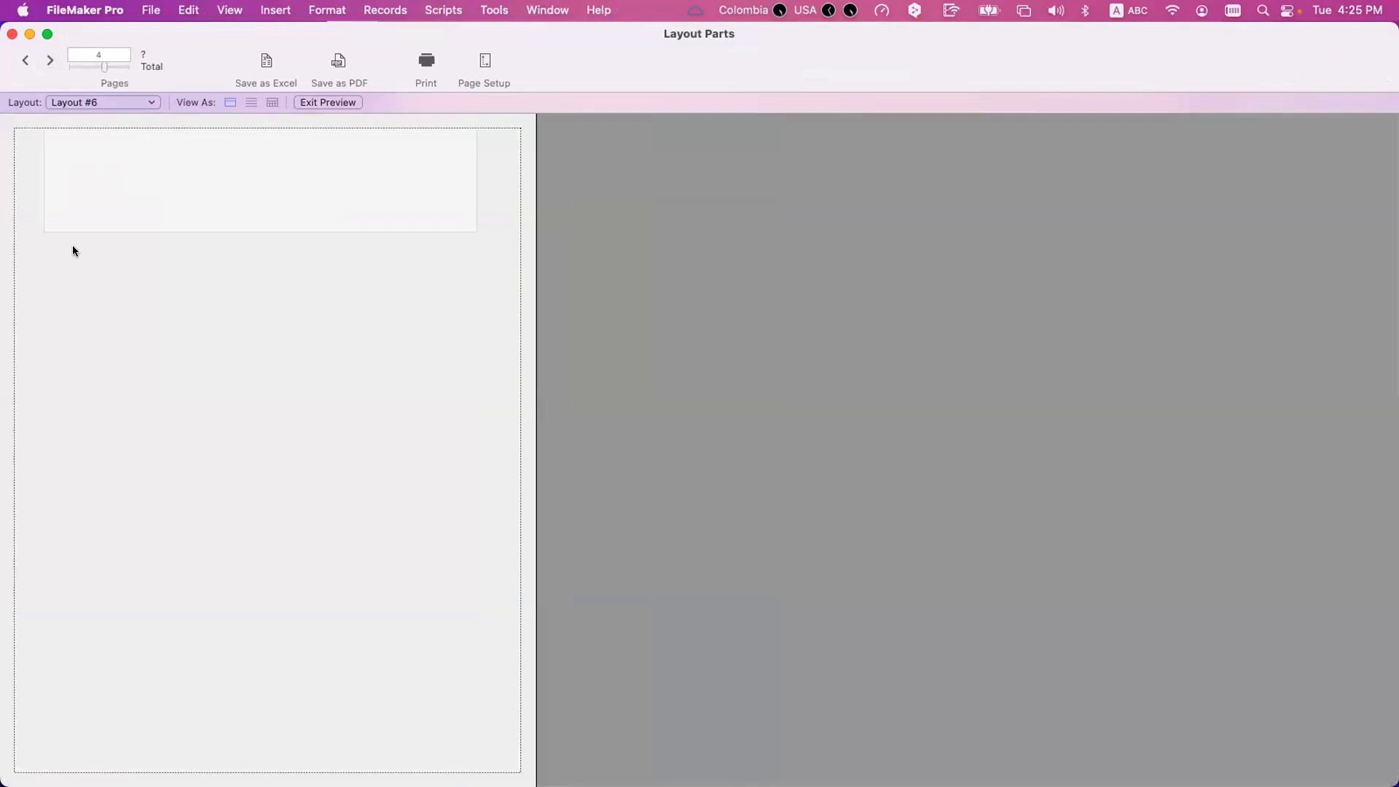
{"action": "left_click", "coordinate": [49, 62]}
Return to Layout mode and re-enable "Allow part to break across page boundaries" for the Body part.
{"action": "key", "text": "super+l"}
{"action": "double_click", "coordinate": [438, 211]}
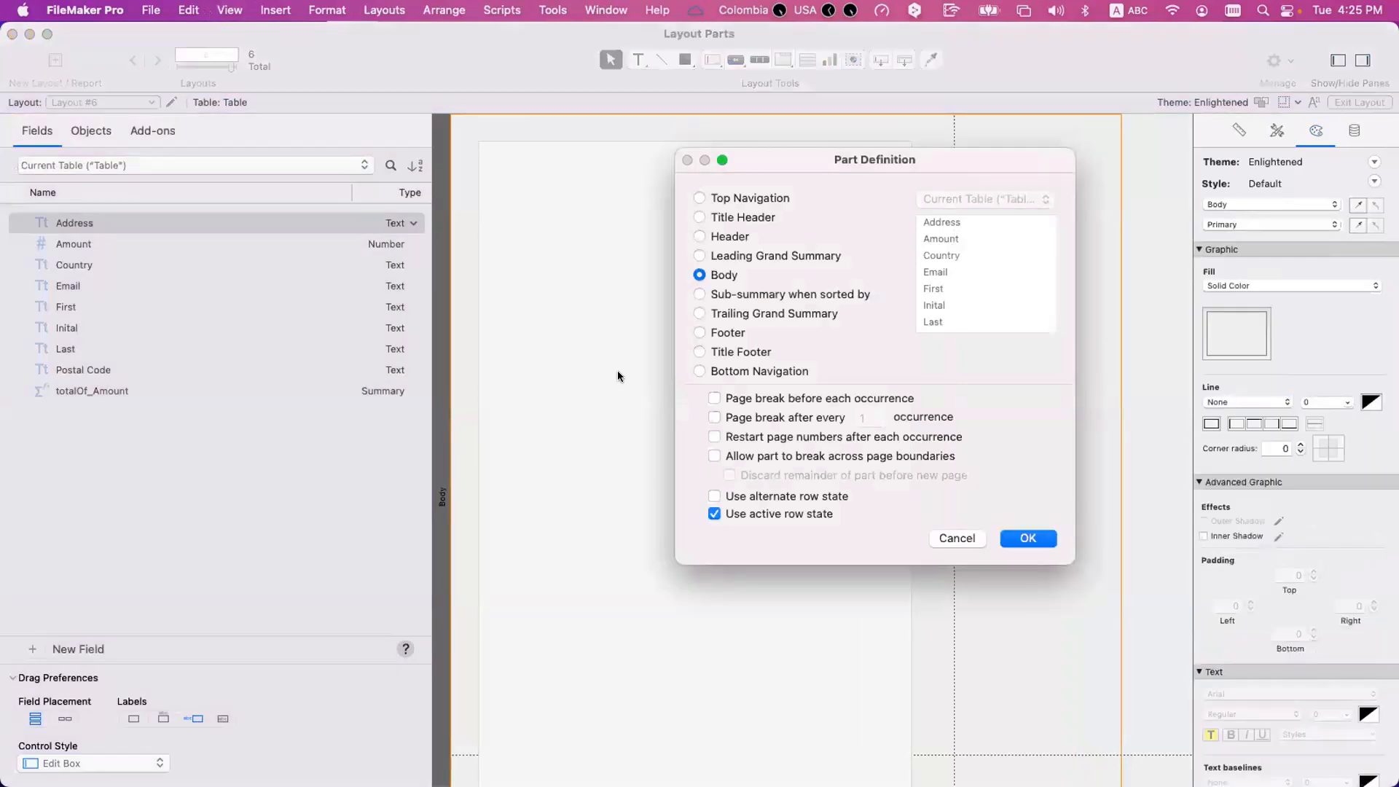
{"action": "left_click", "coordinate": [767, 455]}
{"action": "key", "text": "Return"}
Preview Layout #6 and page through many pages, examining the continuous flow of Body parts, then go back to Layout mode.
{"action": "key", "text": "super+u"}
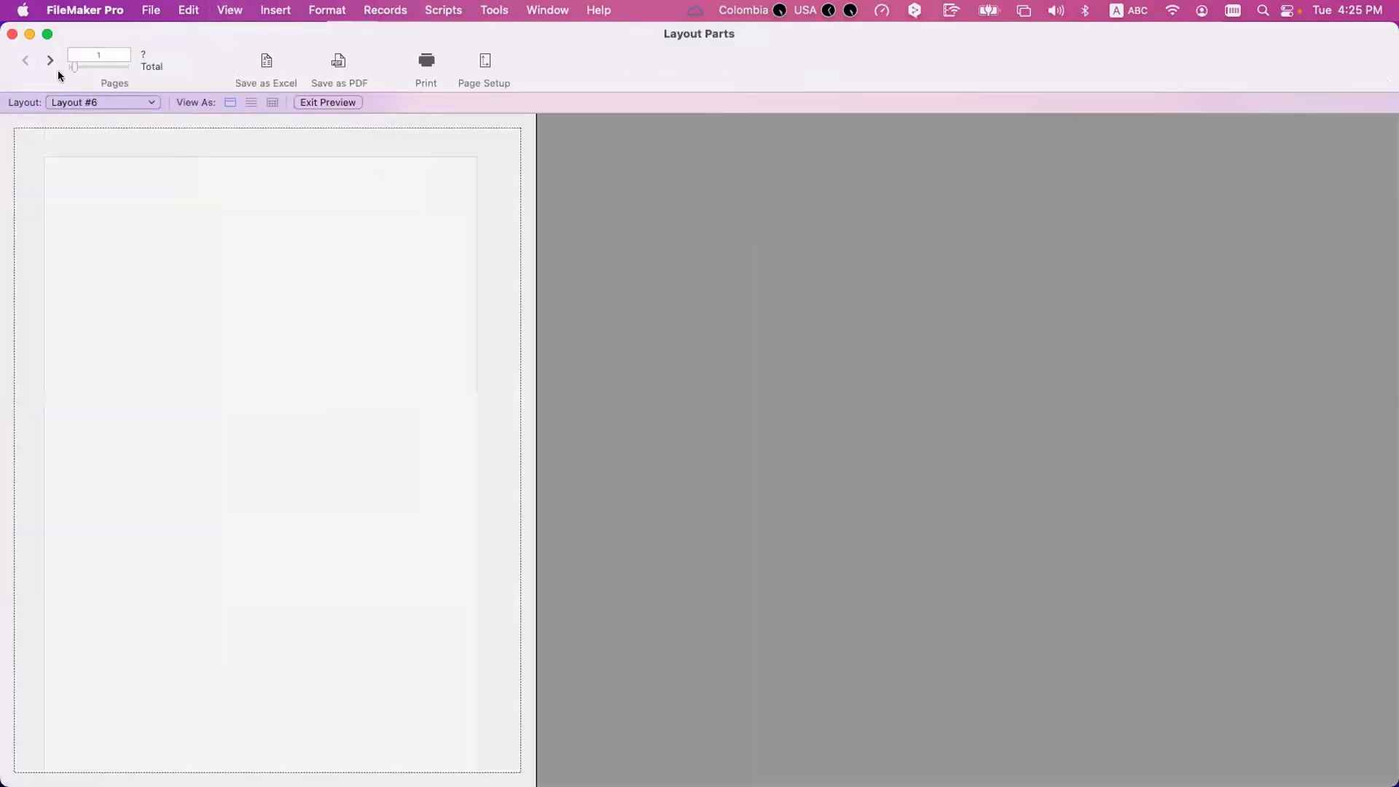
{"action": "left_click", "coordinate": [48, 60]}
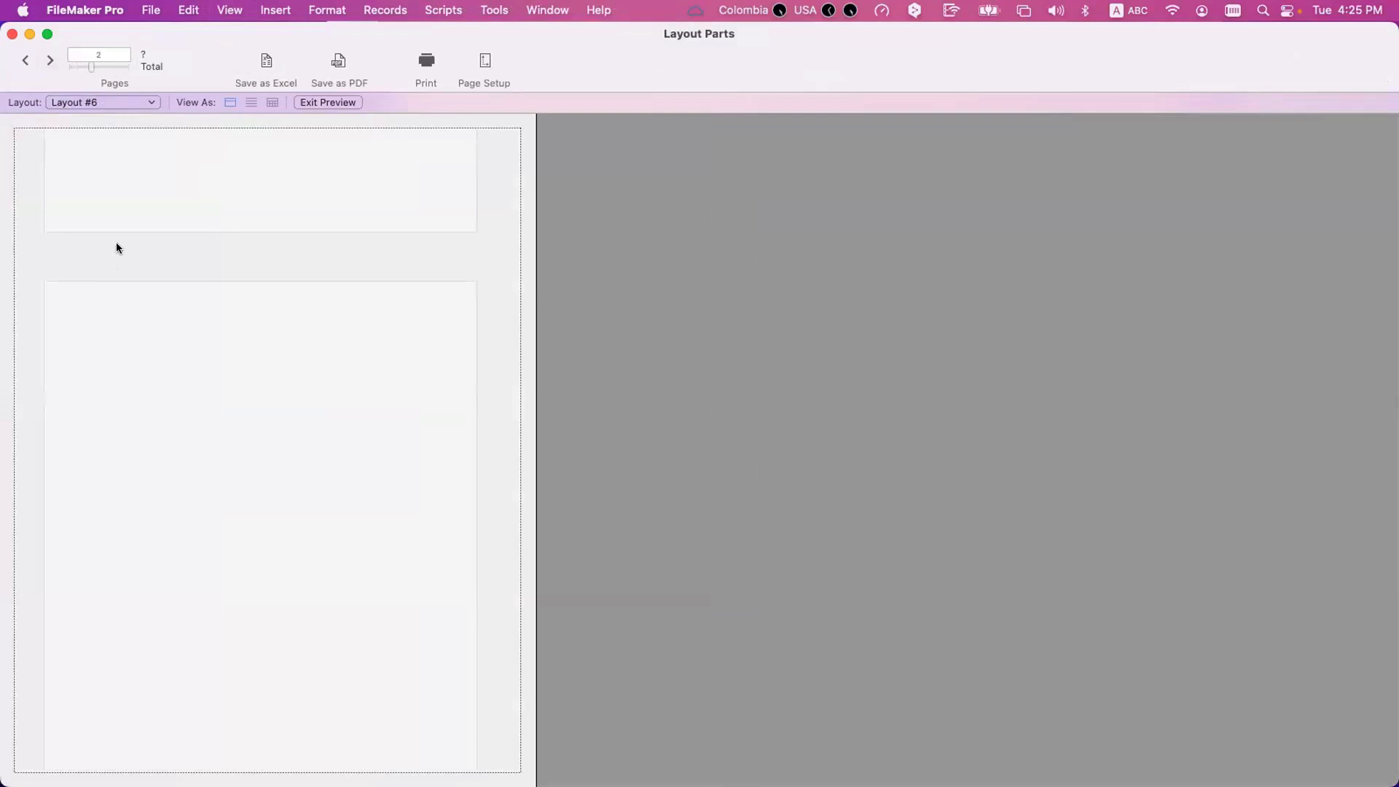
{"action": "left_click", "coordinate": [50, 62]}
{"action": "left_click", "coordinate": [50, 62]}
{"action": "left_click", "coordinate": [50, 62]}
{"action": "left_click", "coordinate": [50, 61]}
{"action": "left_click", "coordinate": [51, 62]}
{"action": "left_click", "coordinate": [50, 61]}
{"action": "left_click", "coordinate": [50, 62]}
{"action": "left_click", "coordinate": [50, 62]}
{"action": "left_click", "coordinate": [51, 62]}
{"action": "left_click", "coordinate": [51, 62]}
{"action": "left_click", "coordinate": [50, 61]}
{"action": "left_click", "coordinate": [50, 62]}
{"action": "left_click", "coordinate": [50, 62]}
{"action": "left_click", "coordinate": [50, 62]}
{"action": "left_click", "coordinate": [51, 62]}
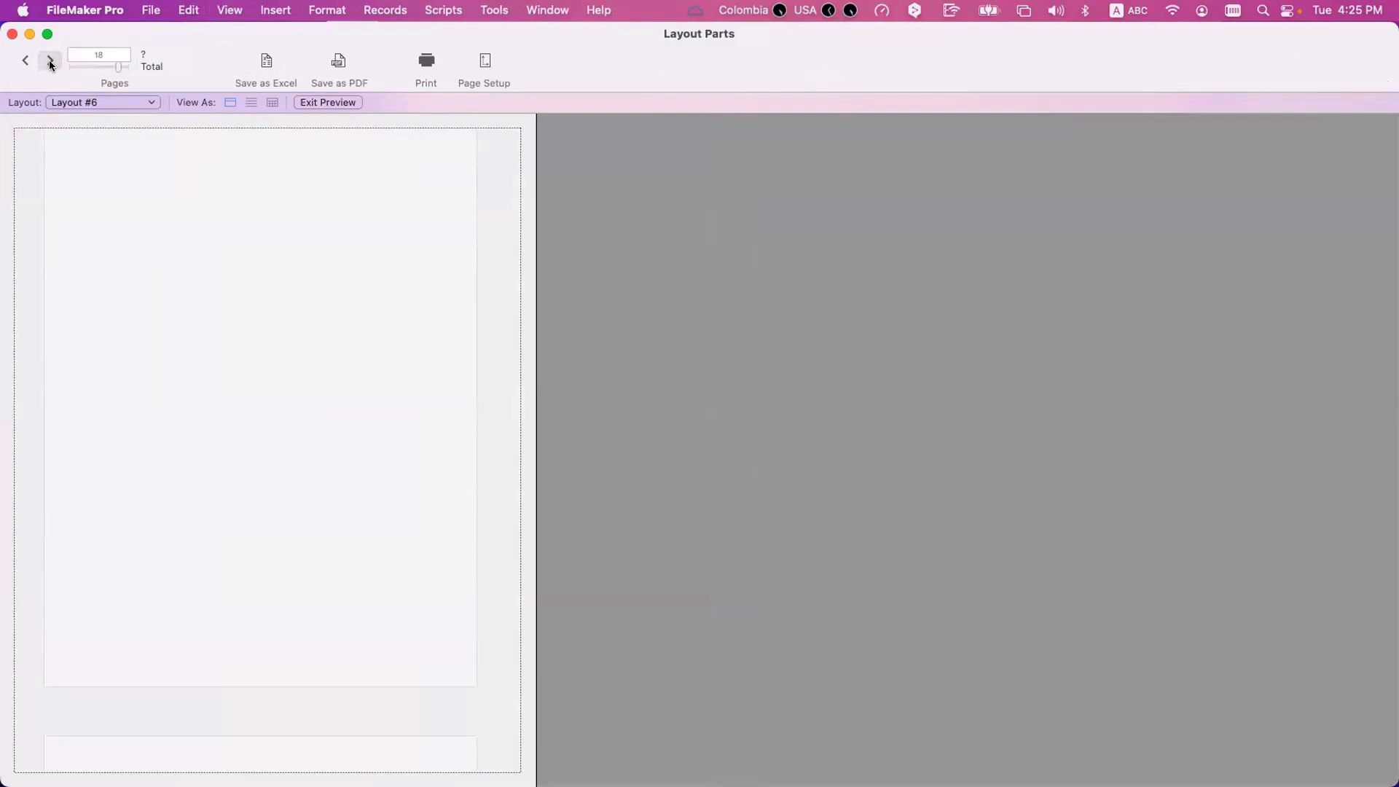
{"action": "key", "text": "super+l"}
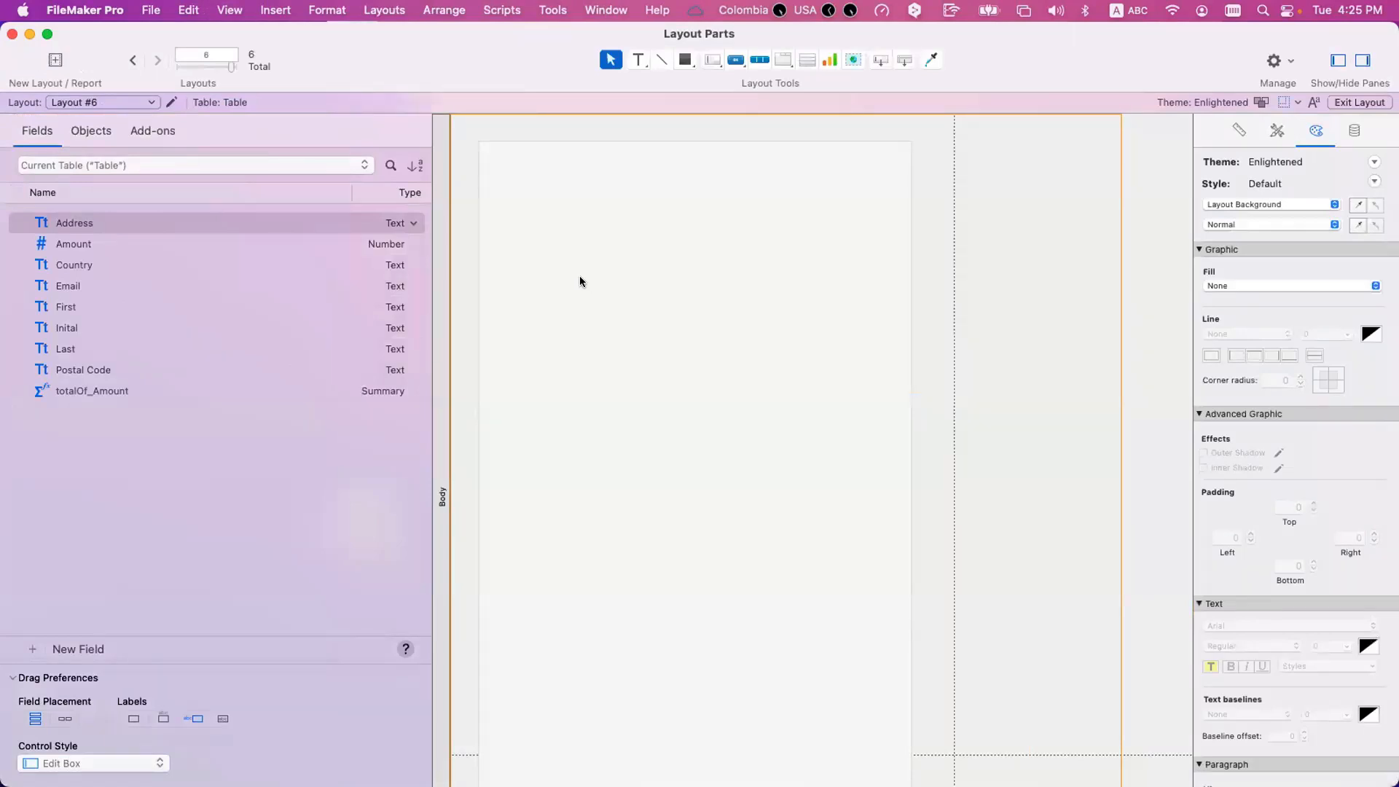
{"action": "left_click", "coordinate": [636, 221]}
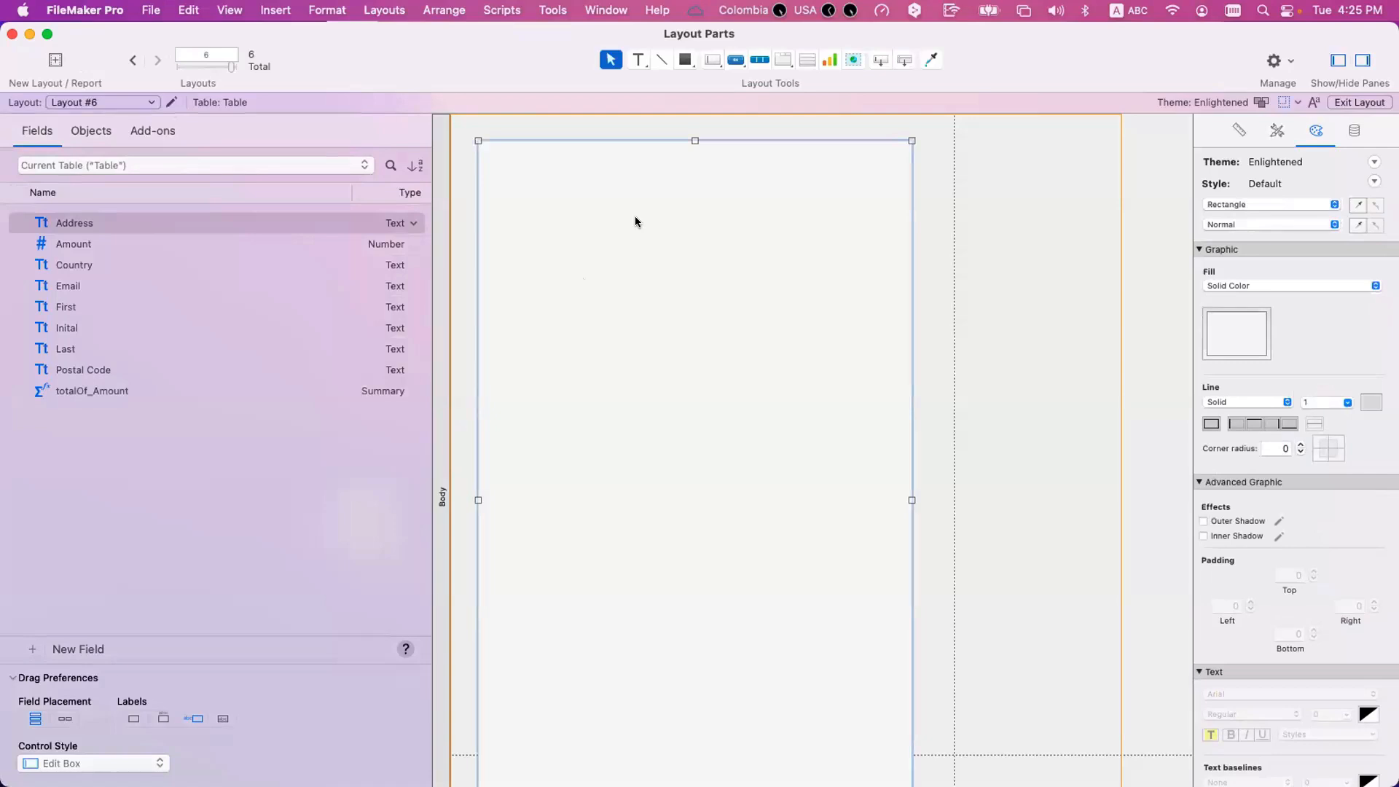
{"action": "key", "text": "Delete"}
{"action": "key", "text": "super+z"}
Enable "Discard remainder of part before new page" in the Body part's definition.
{"action": "double_click", "coordinate": [444, 193]}
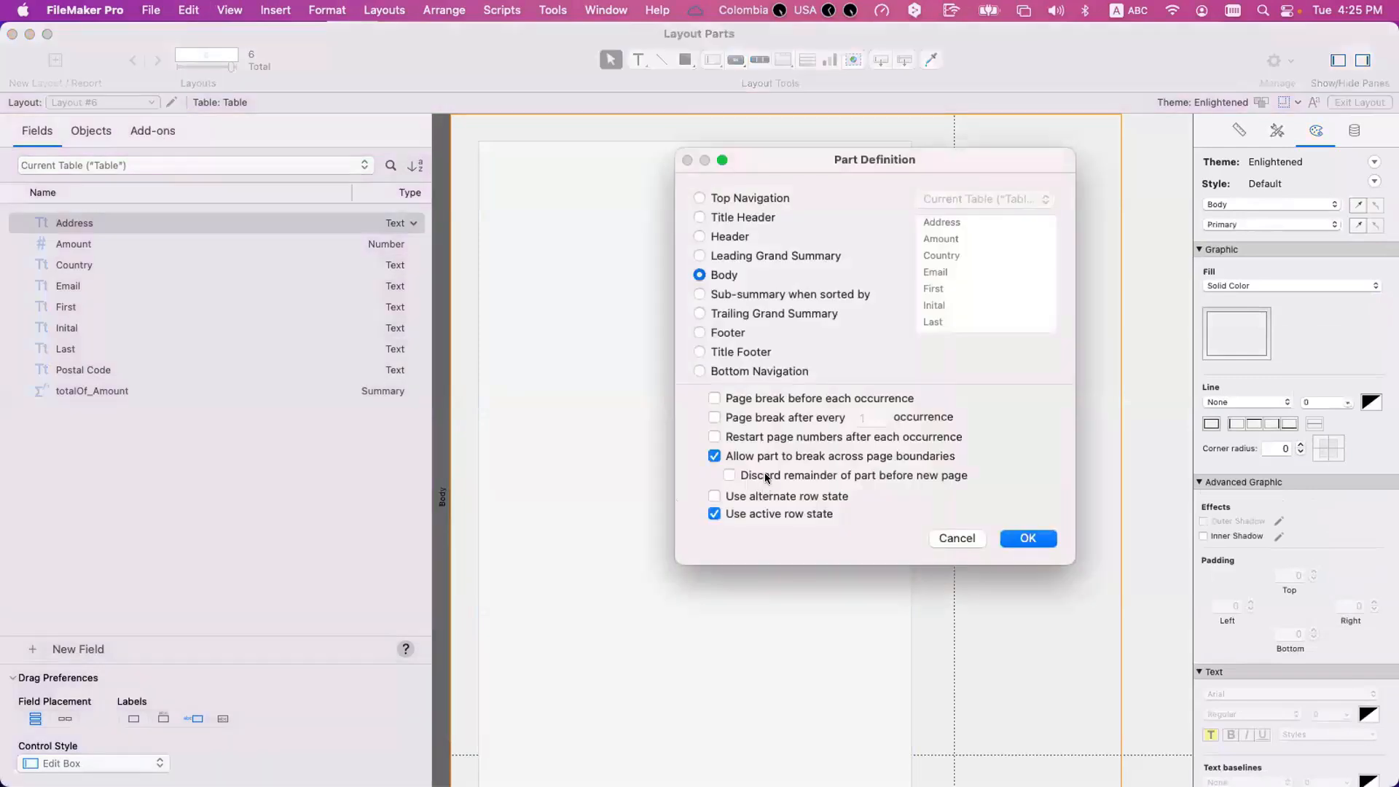
{"action": "left_click", "coordinate": [765, 477]}
{"action": "left_click", "coordinate": [1038, 538]}
Preview Layout #6 and page back and forth, examining how the Body is cut off at the page boundary.
{"action": "key", "text": "super+b"}
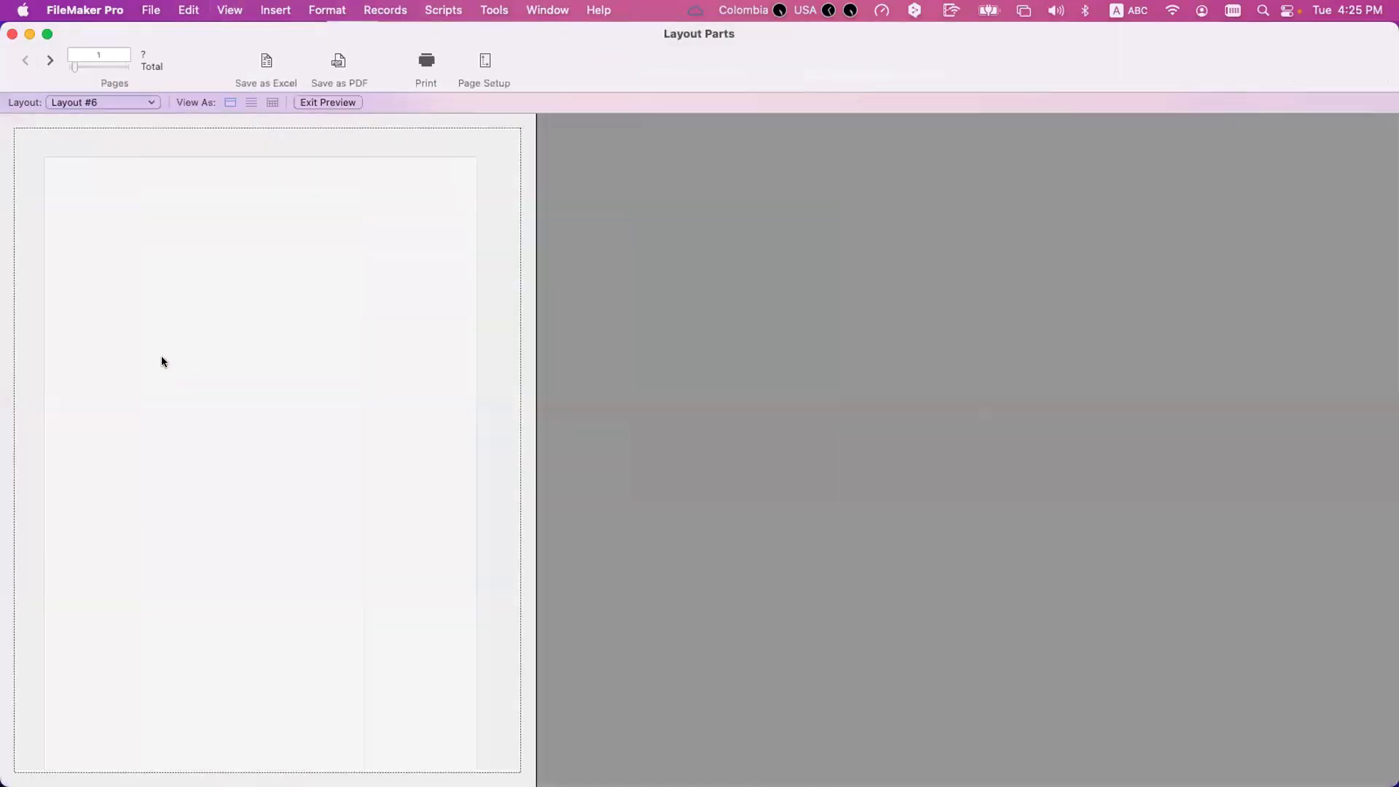
{"action": "left_click", "coordinate": [40, 57]}
{"action": "left_click", "coordinate": [40, 56]}
{"action": "left_click", "coordinate": [32, 64]}
{"action": "left_click", "coordinate": [31, 65]}
{"action": "scroll", "coordinate": [256, 428], "scroll_direction": "down", "scroll_amount": 1}
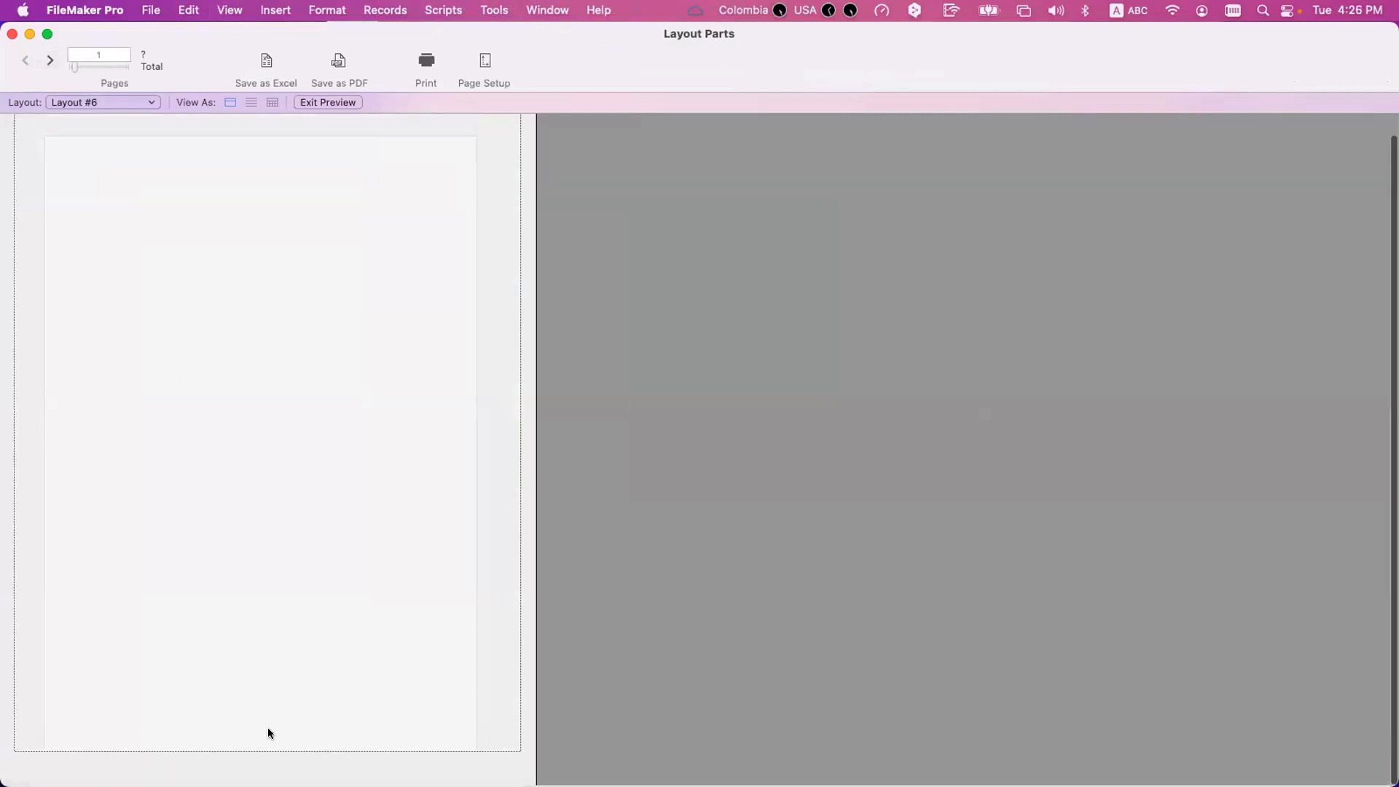
{"action": "left_click", "coordinate": [51, 58]}
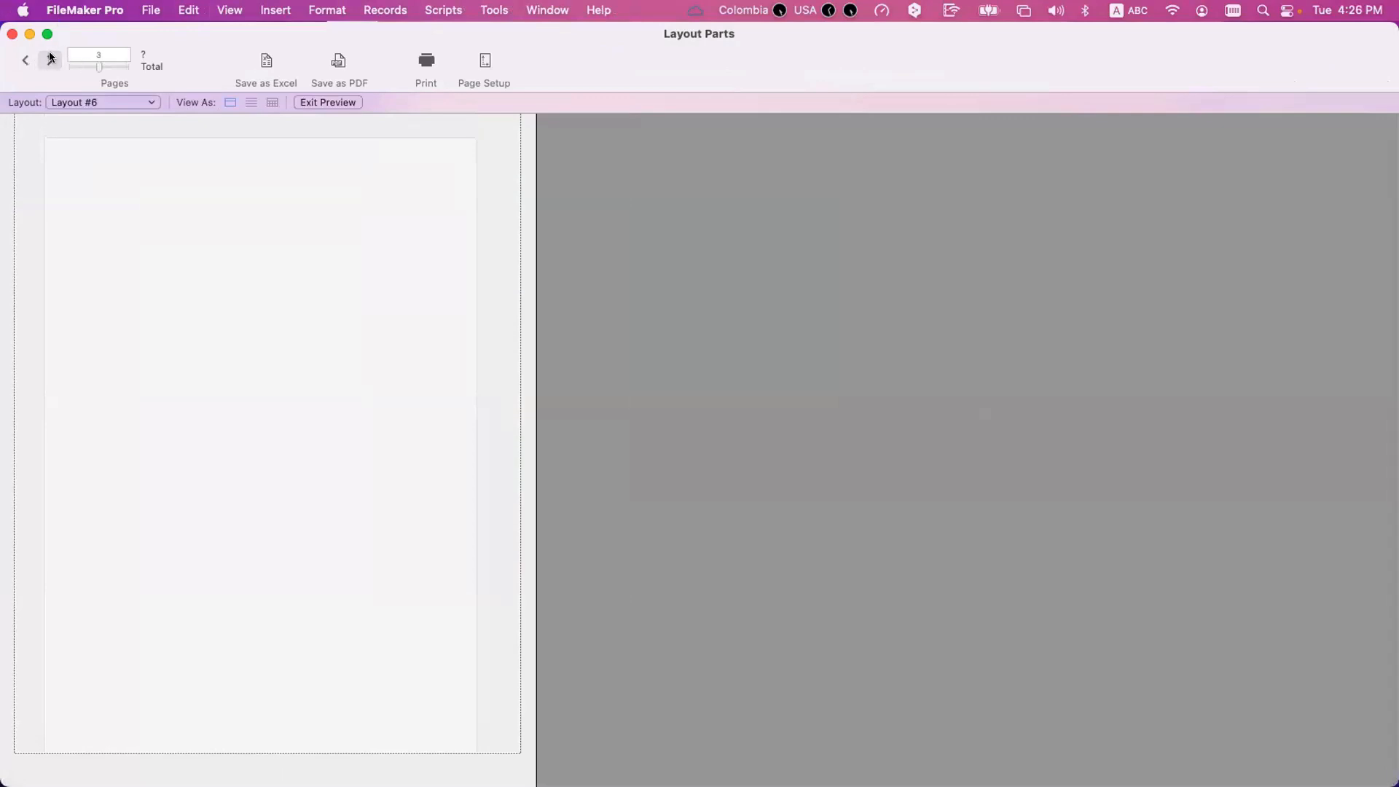
{"action": "left_click", "coordinate": [14, 59]}
{"action": "left_click", "coordinate": [14, 60]}
Turn off "Discard remainder of part before new page" for the Body part and preview the layout's second page.
{"action": "key", "text": "super+l"}
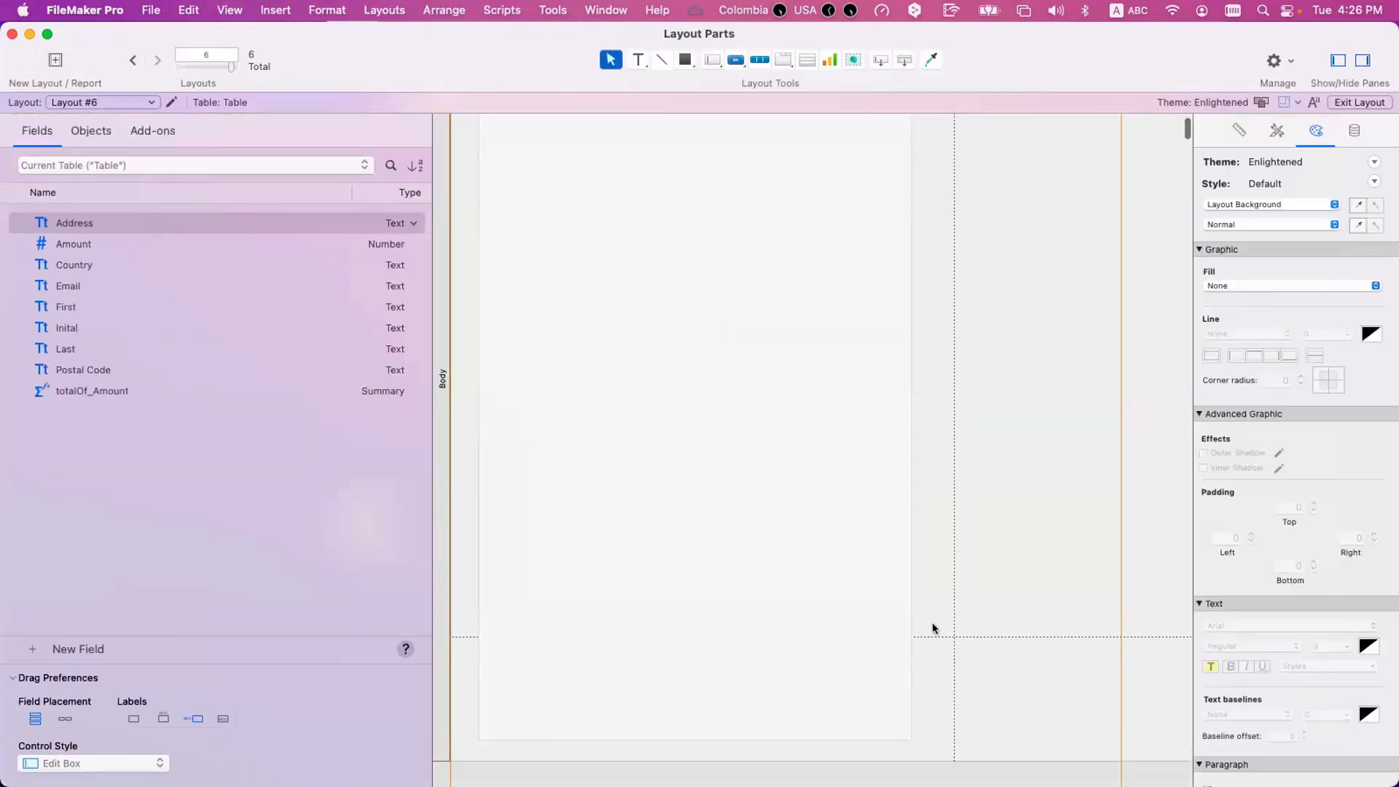
{"action": "left_click_drag", "start_coordinate": [936, 619], "coordinate": [865, 652]}
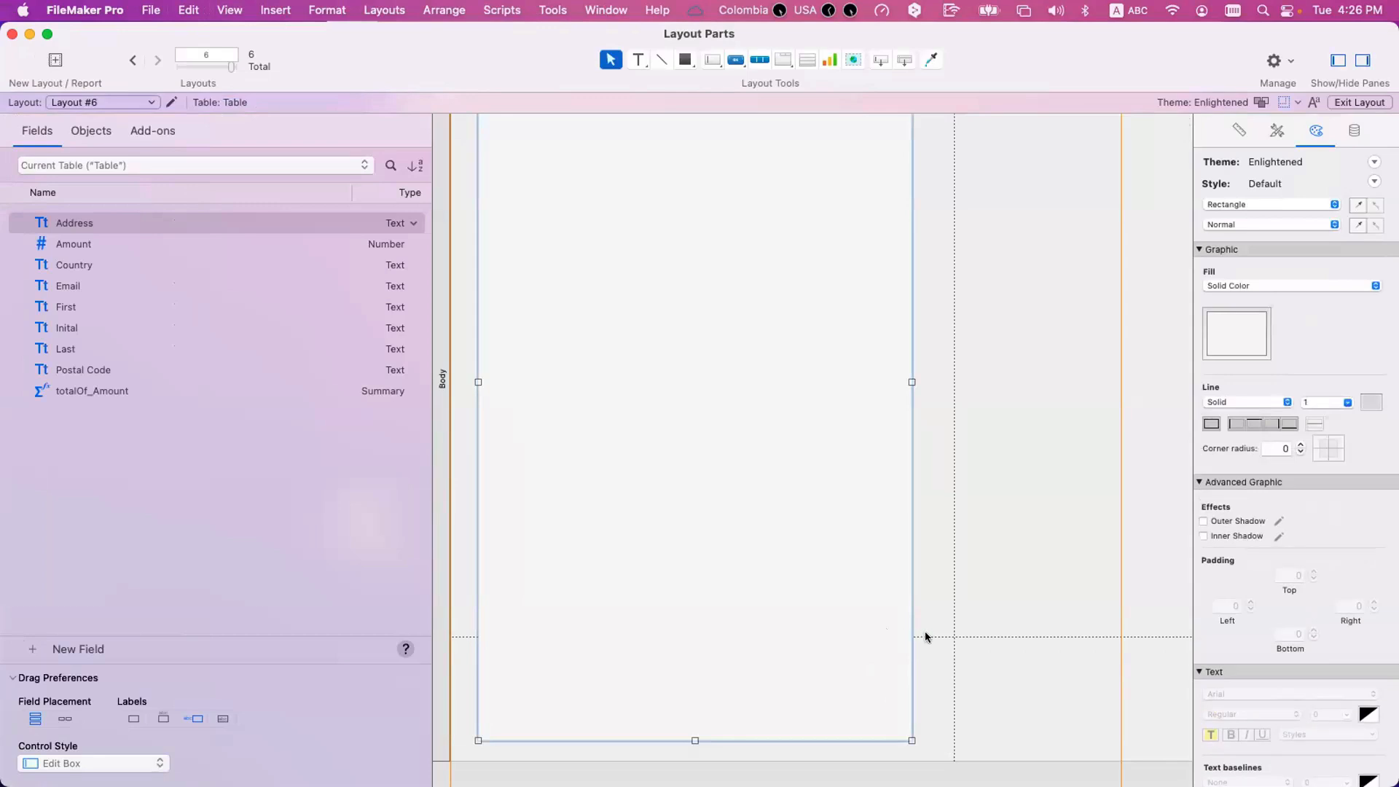
{"action": "double_click", "coordinate": [444, 443]}
{"action": "left_click", "coordinate": [1027, 538]}
{"action": "key", "text": "super+u"}
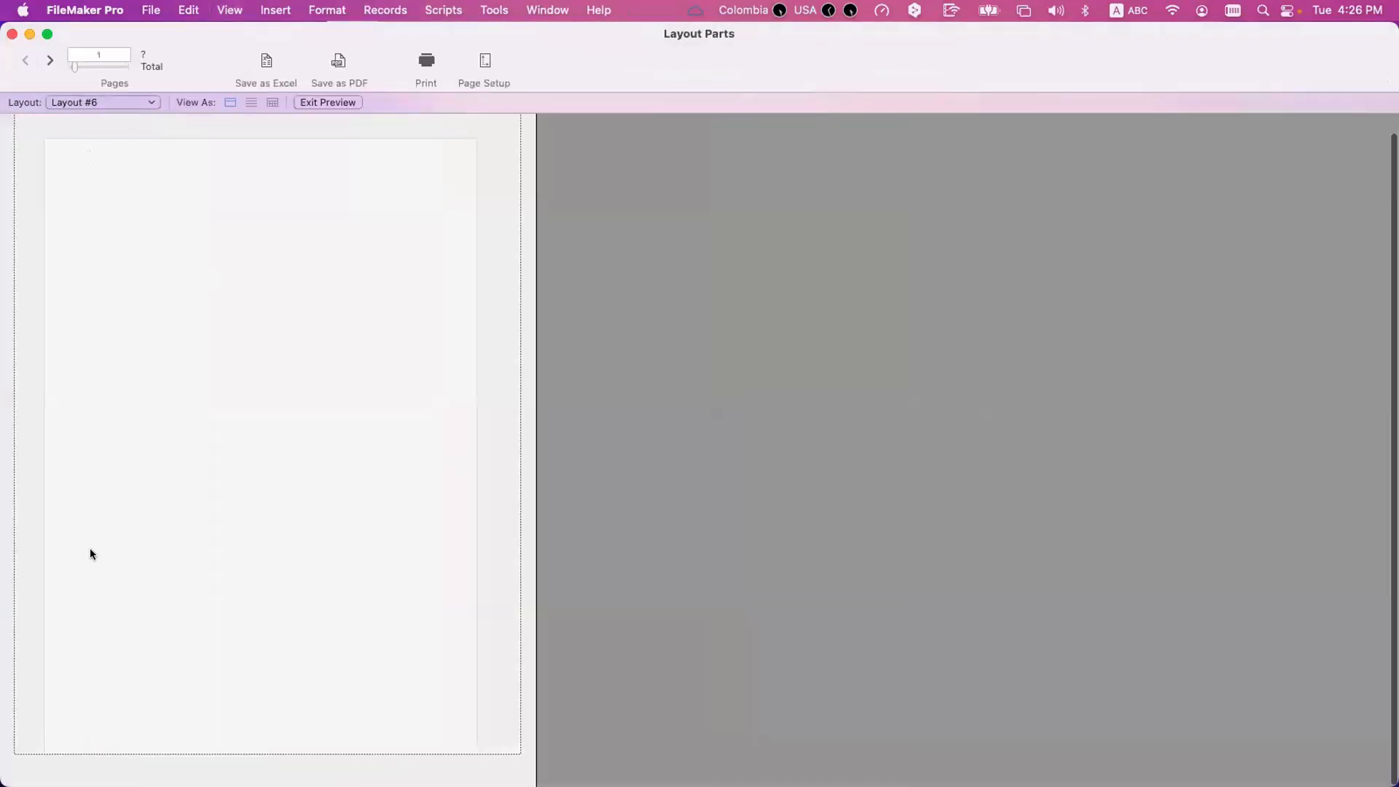
{"action": "left_click", "coordinate": [50, 61]}
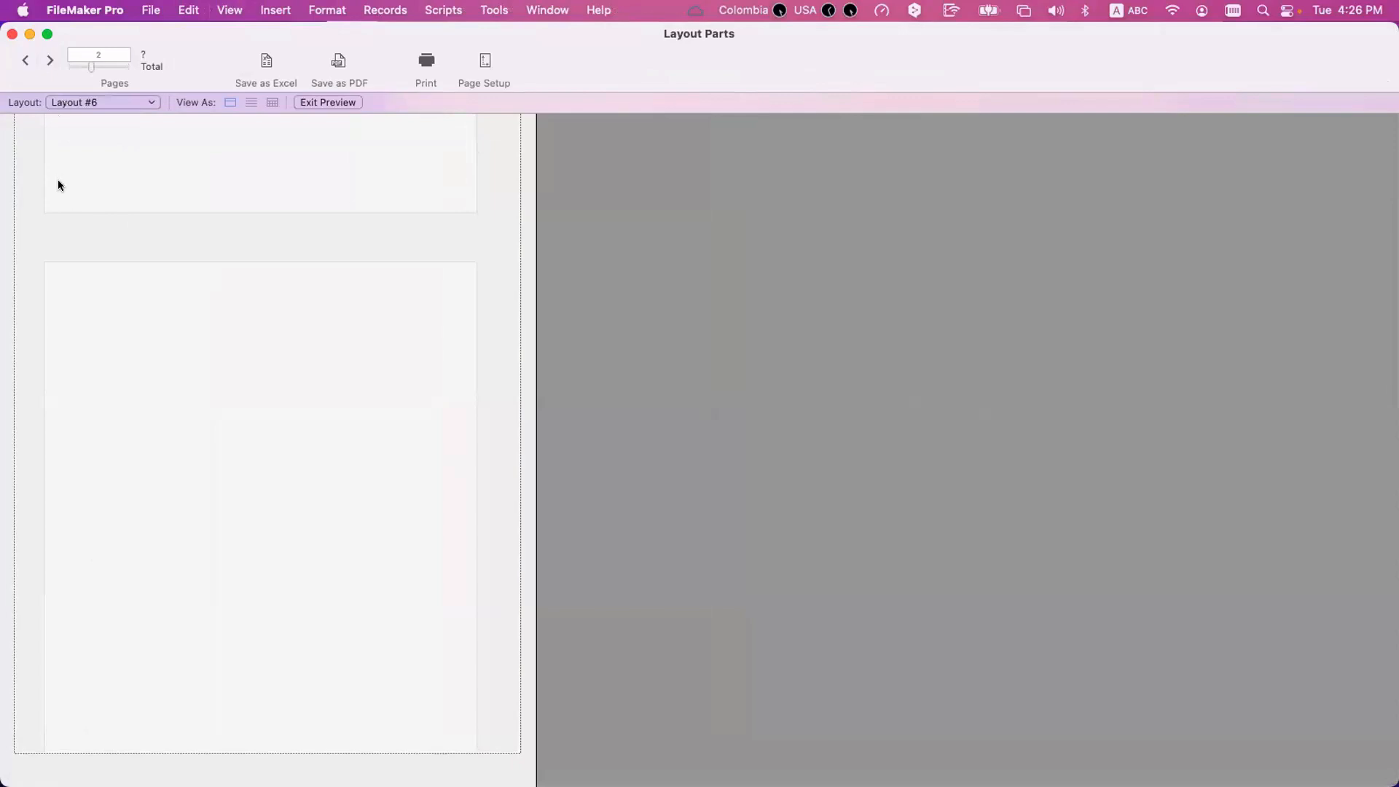
Return to Layout mode and turn "Discard remainder of part before new page" back on for the Body part.
{"action": "key", "text": "super+l"}
{"action": "double_click", "coordinate": [444, 264]}
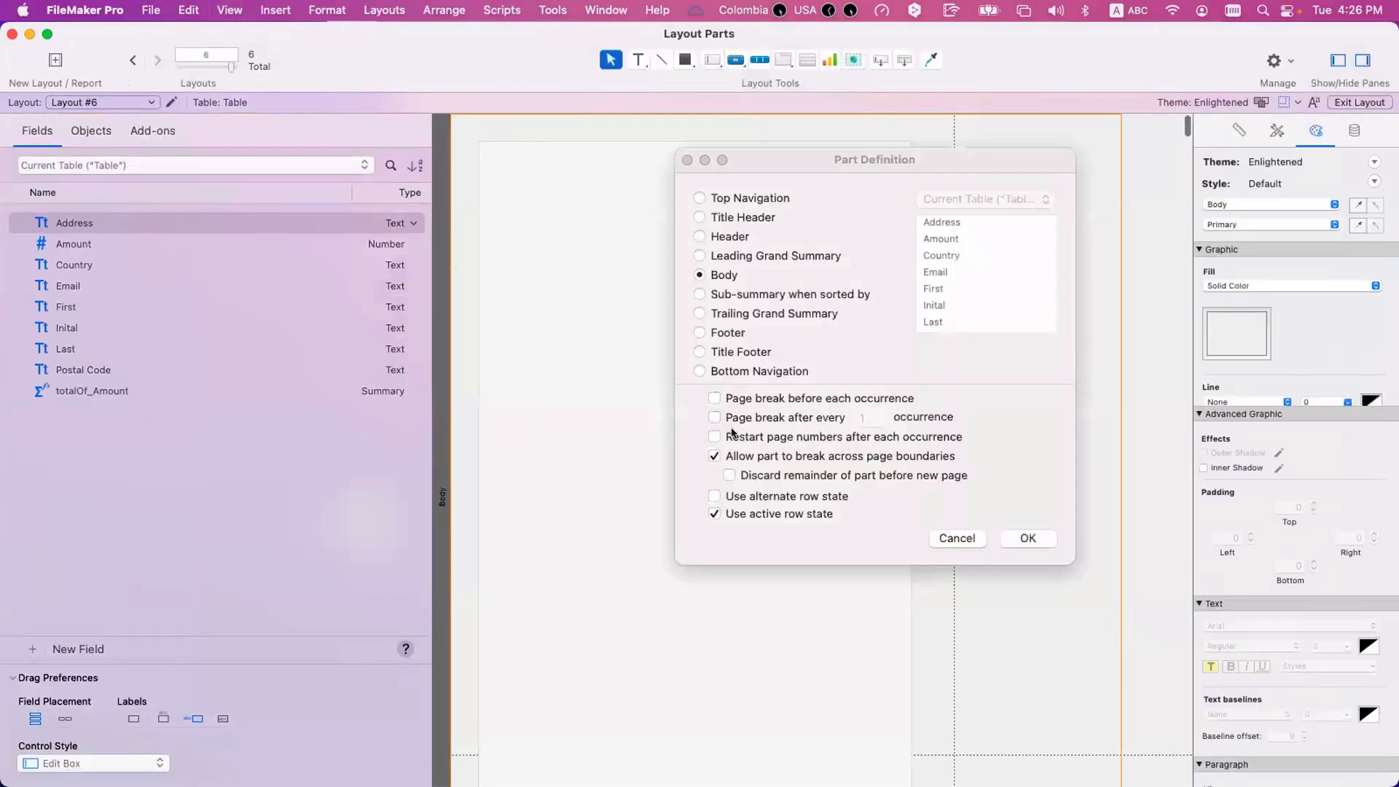
{"action": "left_click", "coordinate": [775, 473]}
{"action": "left_click", "coordinate": [1028, 539]}
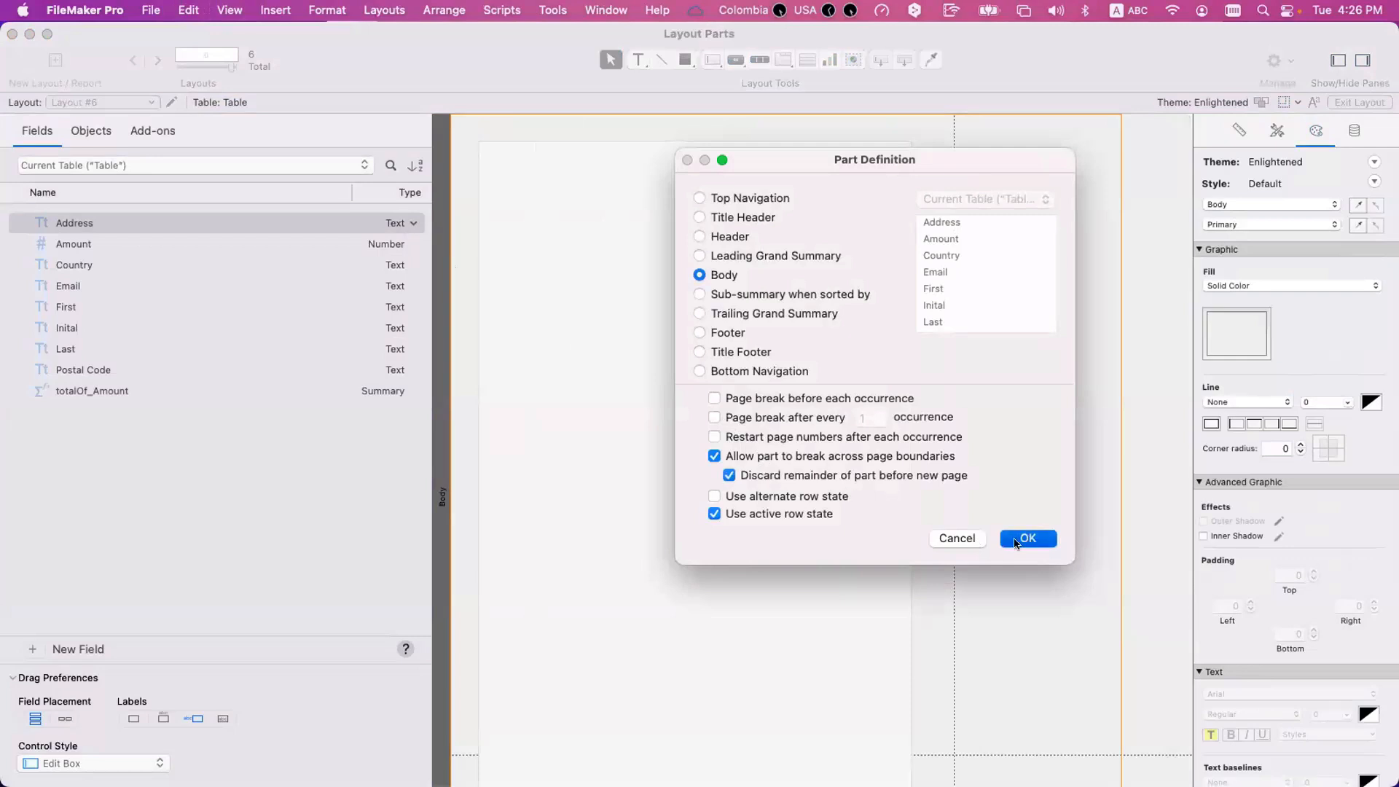
Preview Layout #6 and page forward and back, comparing each page with the remainder of the Body part discarded.
{"action": "key", "text": "super+u"}
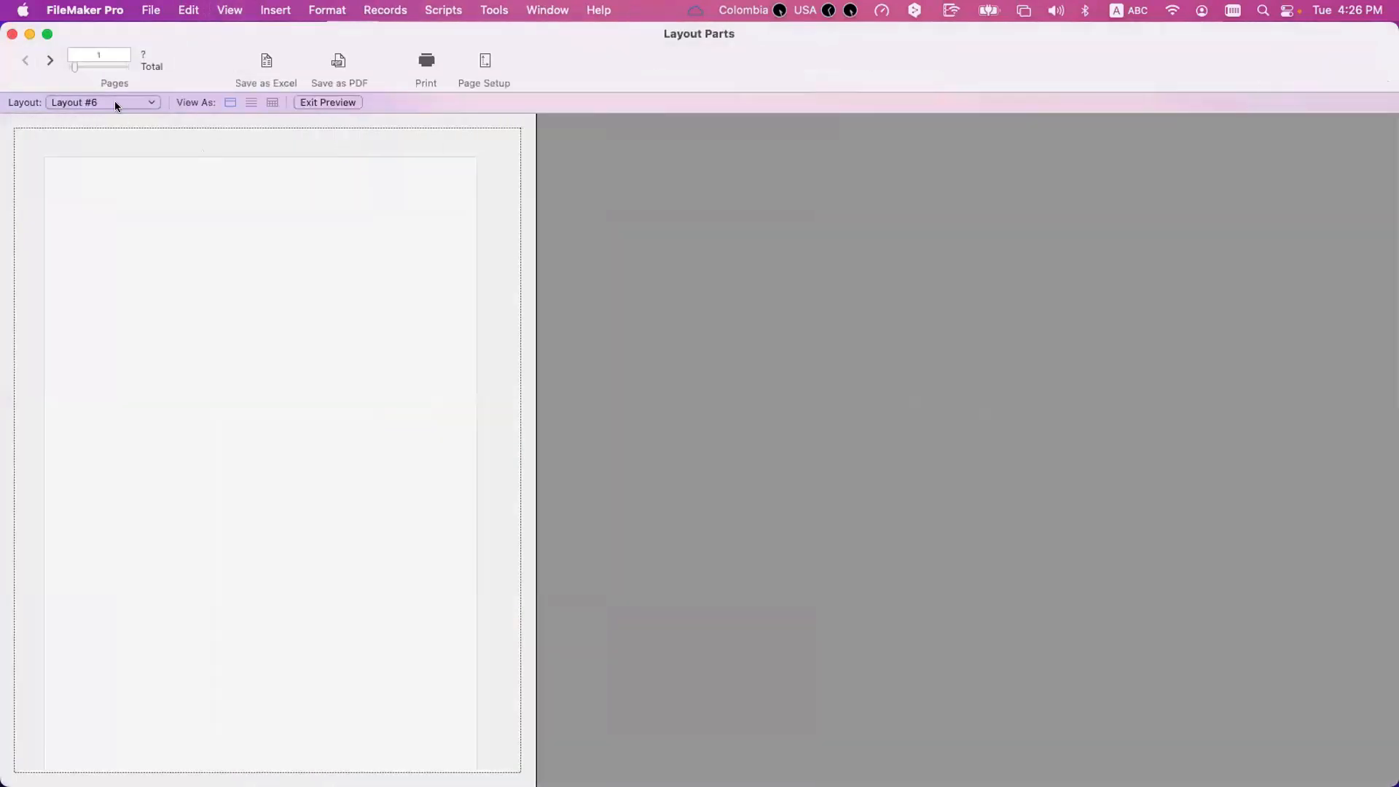
{"action": "left_click", "coordinate": [41, 52]}
{"action": "left_click", "coordinate": [41, 52]}
{"action": "left_click", "coordinate": [42, 53]}
{"action": "left_click", "coordinate": [42, 53]}
{"action": "left_click", "coordinate": [41, 52]}
{"action": "left_click", "coordinate": [41, 53]}
{"action": "left_click", "coordinate": [40, 53]}
{"action": "double_click", "coordinate": [39, 53]}
{"action": "double_click", "coordinate": [38, 52]}
{"action": "left_click", "coordinate": [25, 62]}
{"action": "left_click", "coordinate": [25, 62]}
{"action": "left_click", "coordinate": [25, 62]}
{"action": "left_click", "coordinate": [25, 62]}
{"action": "left_click", "coordinate": [25, 64]}
{"action": "left_click", "coordinate": [24, 62]}
{"action": "left_click", "coordinate": [25, 62]}
{"action": "left_click", "coordinate": [25, 62]}
{"action": "left_click", "coordinate": [25, 63]}
{"action": "left_click", "coordinate": [24, 63]}
{"action": "left_click", "coordinate": [25, 62]}
{"action": "left_click", "coordinate": [24, 63]}
Return to Layout mode and delete the tall rectangle from the Body part.
{"action": "key", "text": "super+l"}
{"action": "left_click", "coordinate": [618, 377]}
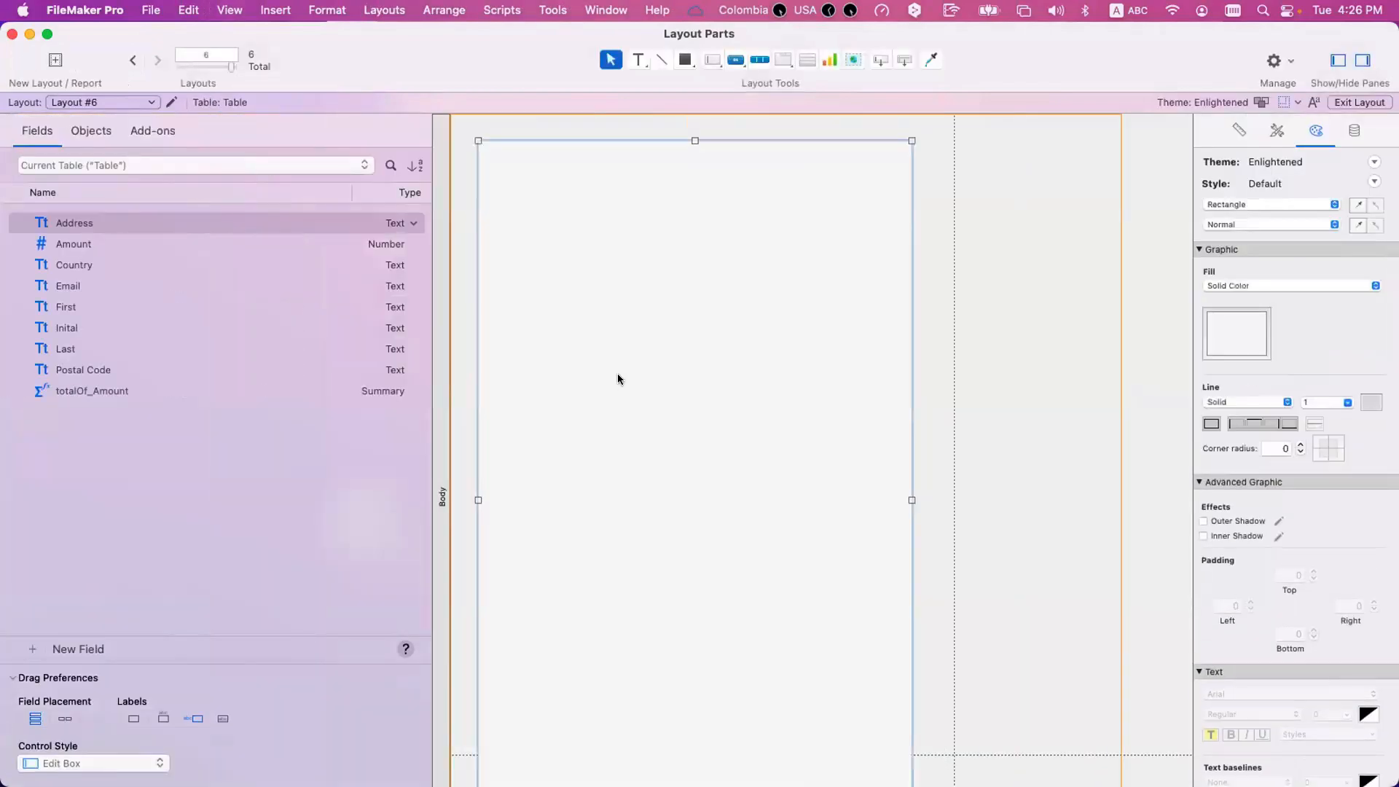
{"action": "key", "text": "Delete"}
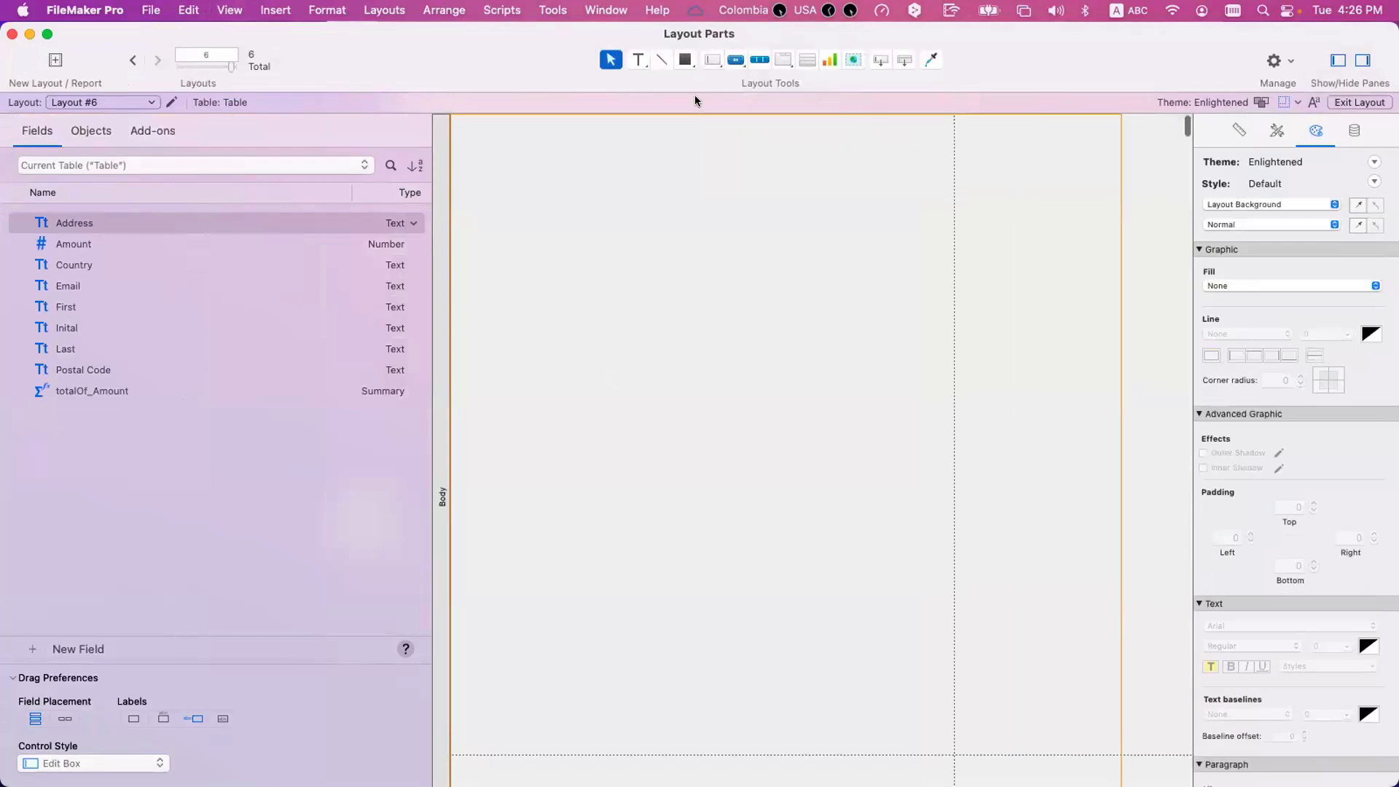
Draw a tall 26-row portal in the Body part above the page break, showing records from Current Table ("Table").
{"action": "left_click", "coordinate": [806, 61]}
{"action": "left_click_drag", "start_coordinate": [466, 125], "coordinate": [745, 716]}
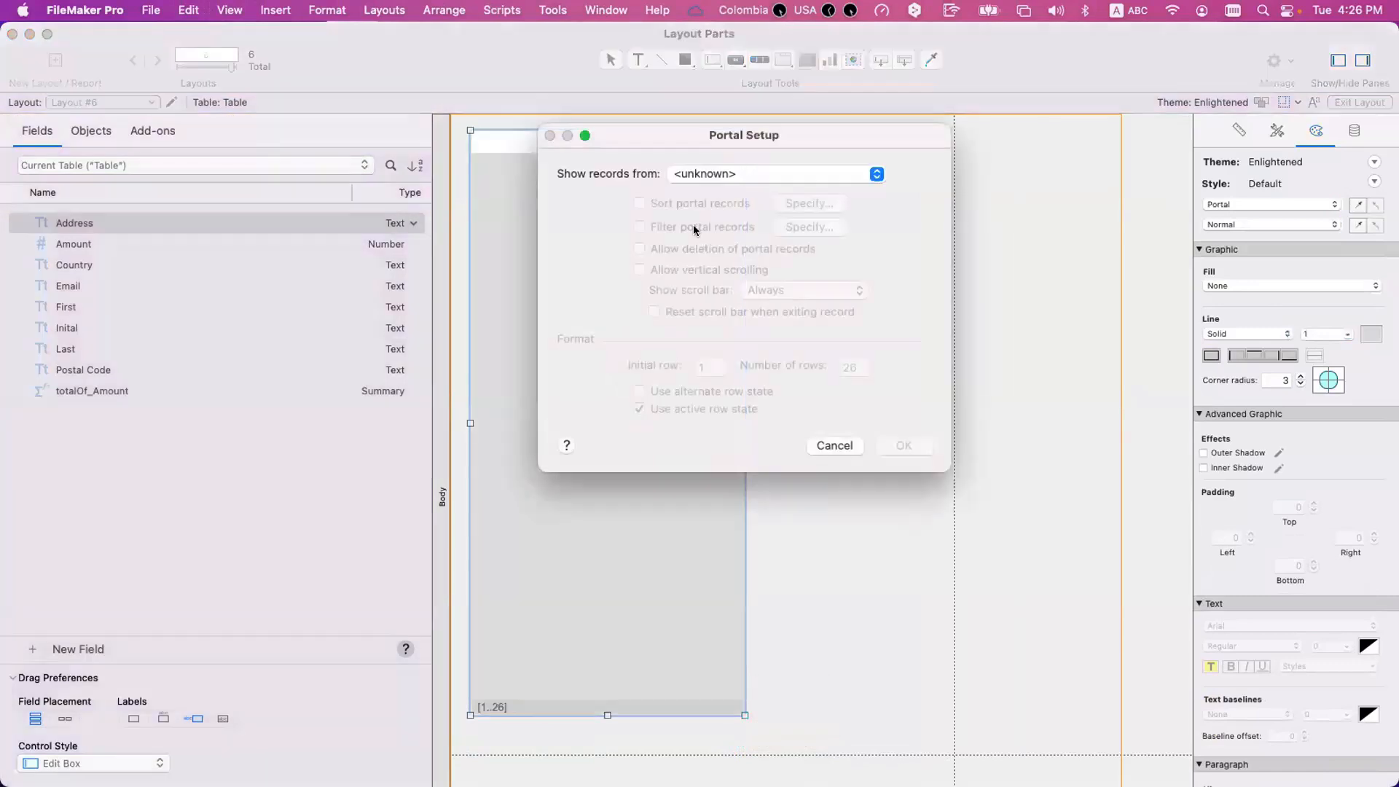
{"action": "left_click", "coordinate": [706, 177]}
{"action": "left_click", "coordinate": [713, 177]}
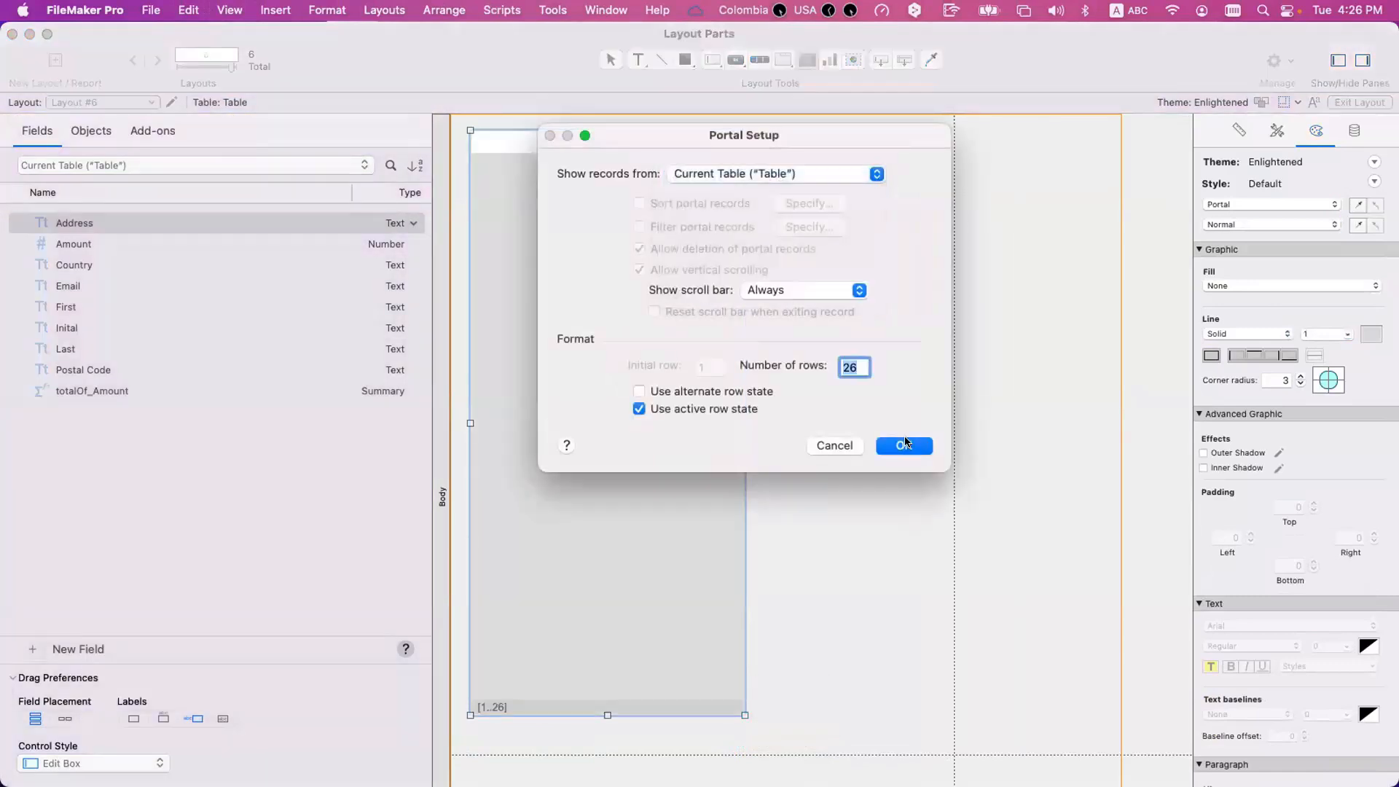
{"action": "left_click", "coordinate": [905, 445]}
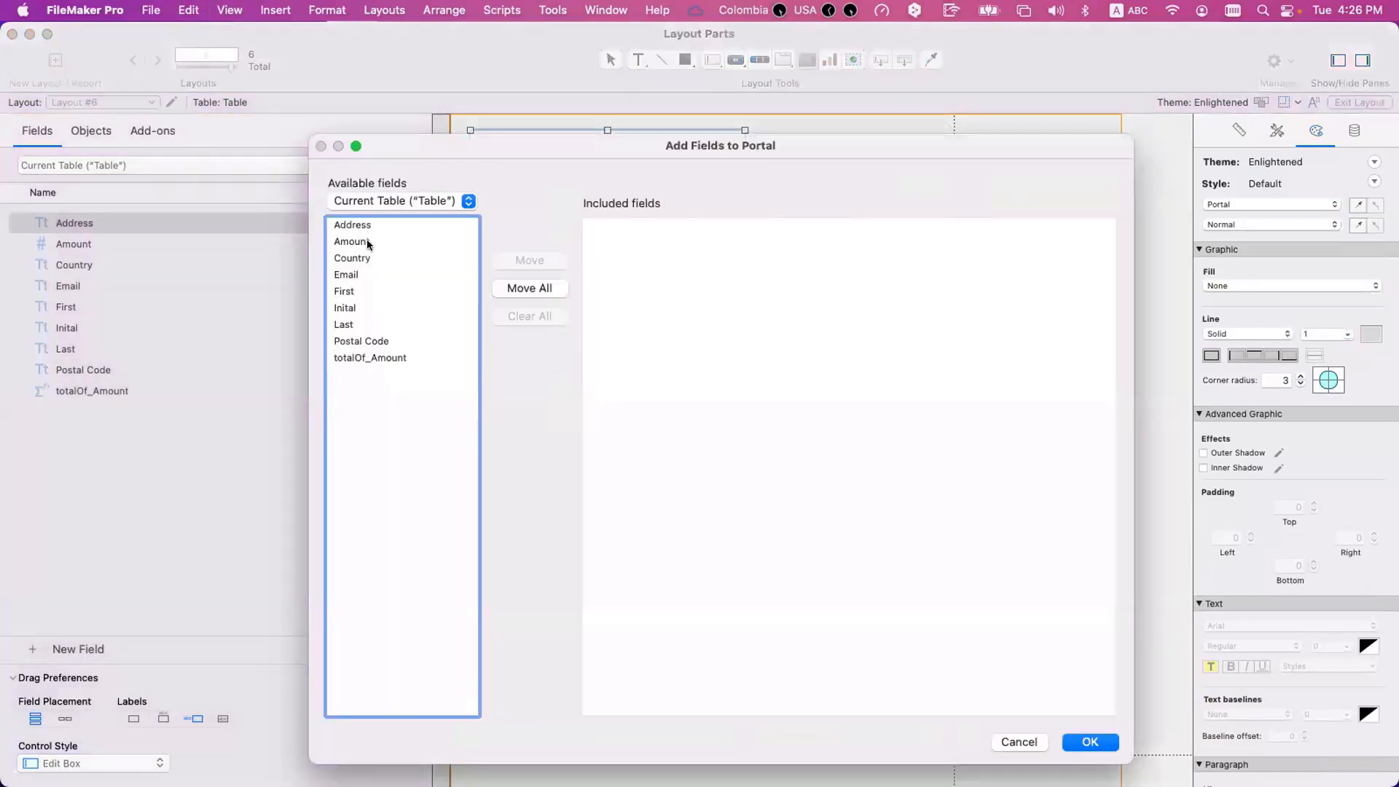
Add the First, Last, Country and Amount fields to the portal, in that order.
{"action": "double_click", "coordinate": [357, 291]}
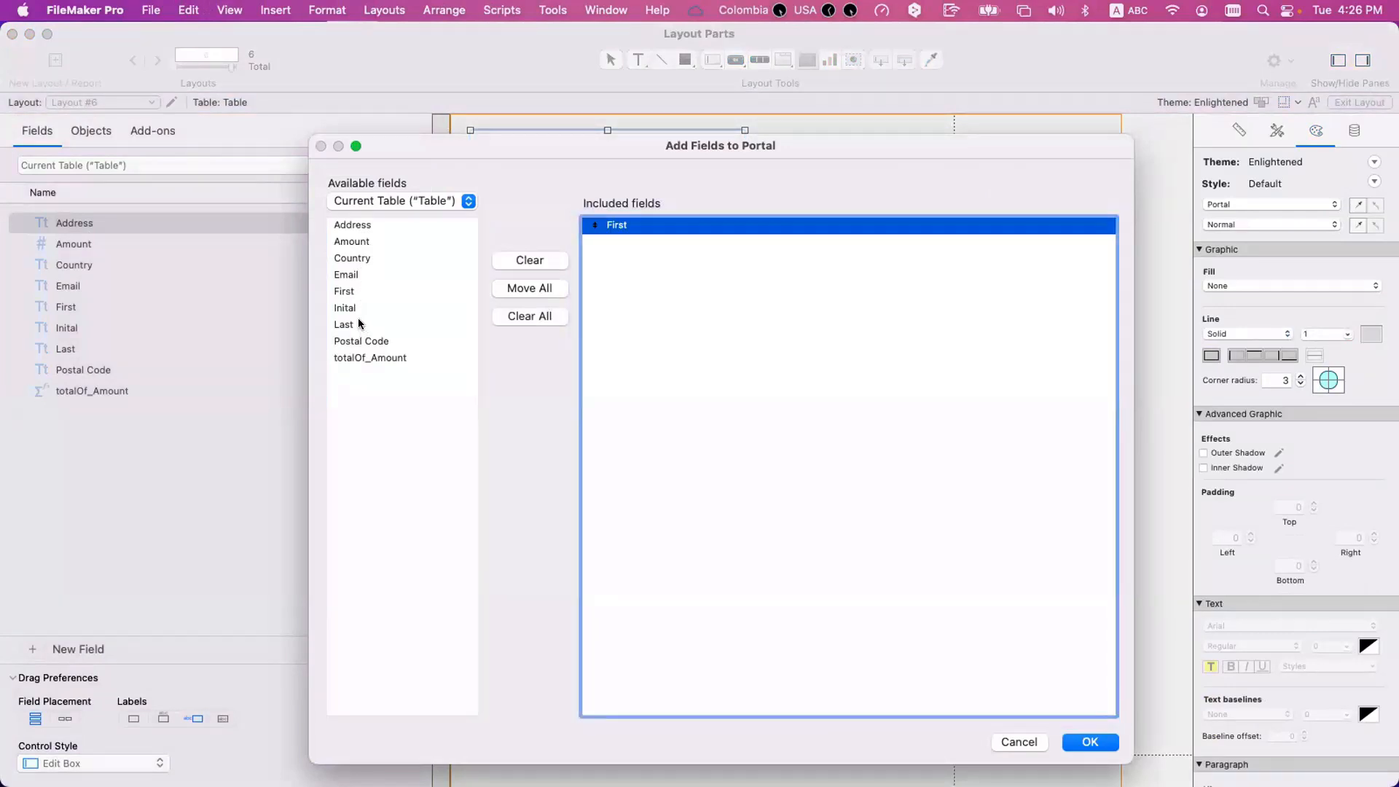
{"action": "double_click", "coordinate": [359, 324]}
{"action": "double_click", "coordinate": [365, 260]}
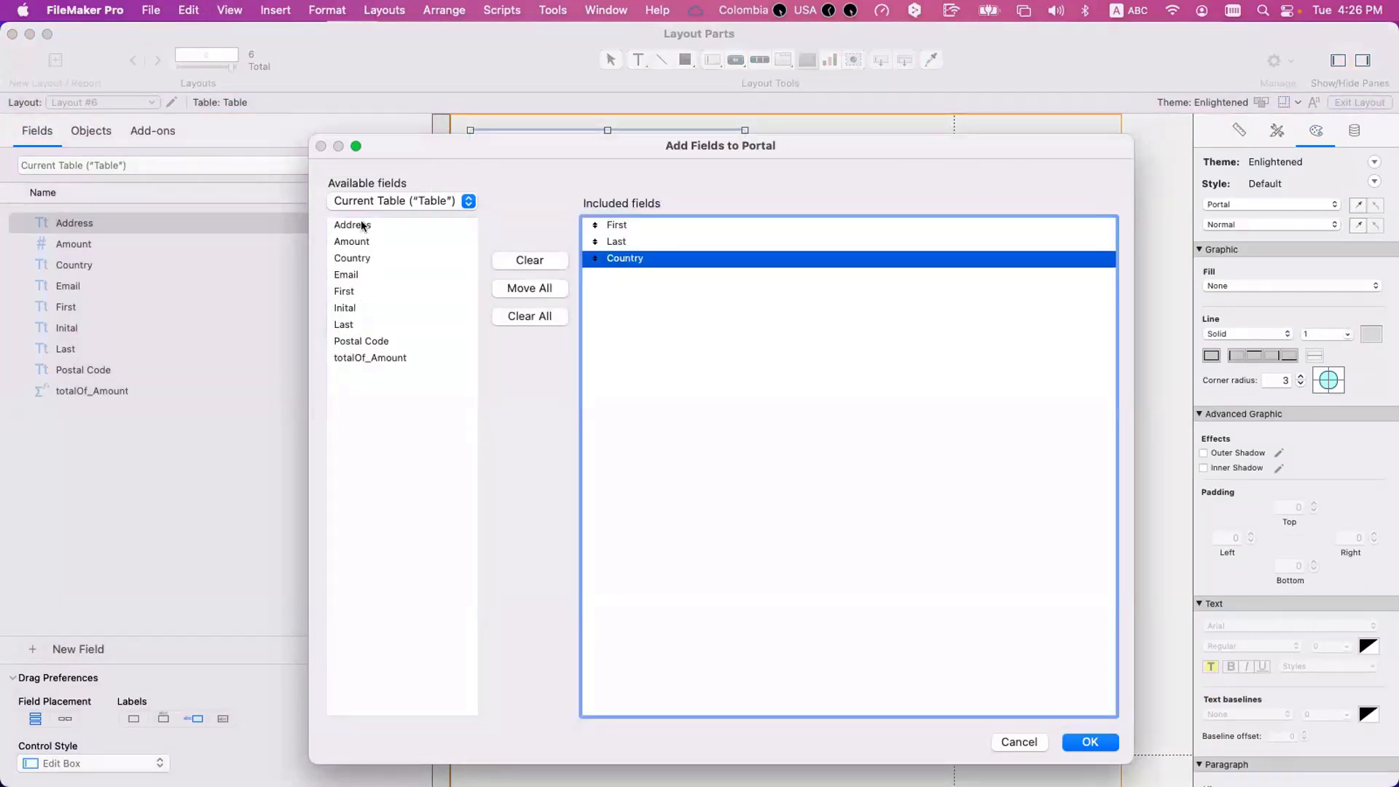
{"action": "left_click", "coordinate": [362, 226]}
{"action": "double_click", "coordinate": [614, 259]}
{"action": "left_click", "coordinate": [365, 226]}
{"action": "double_click", "coordinate": [364, 226]}
{"action": "double_click", "coordinate": [642, 260]}
{"action": "double_click", "coordinate": [380, 256]}
{"action": "double_click", "coordinate": [386, 245]}
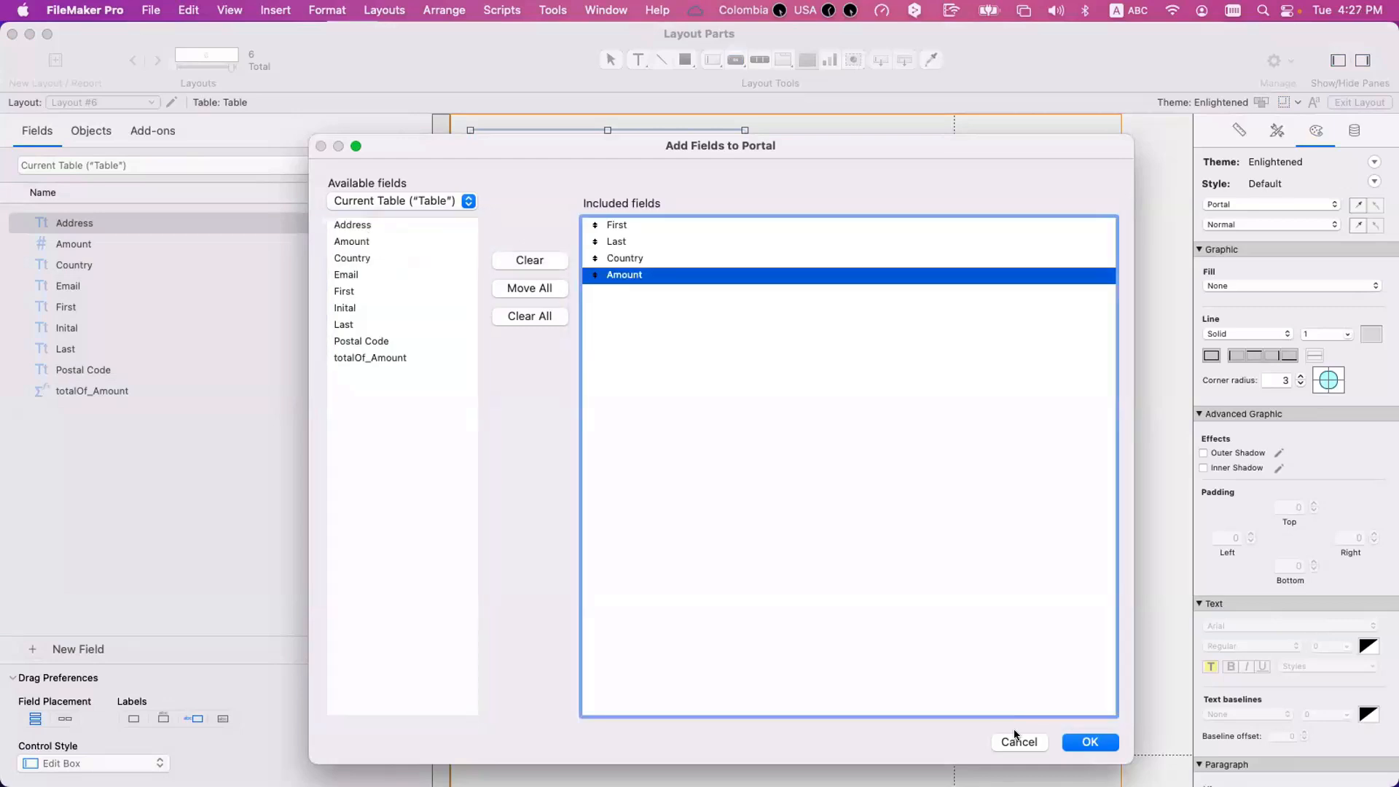
{"action": "left_click", "coordinate": [1066, 741]}
Preview Layout #6 and page forward and back to examine how the portal that fits above the page break prints.
{"action": "left_click", "coordinate": [605, 385]}
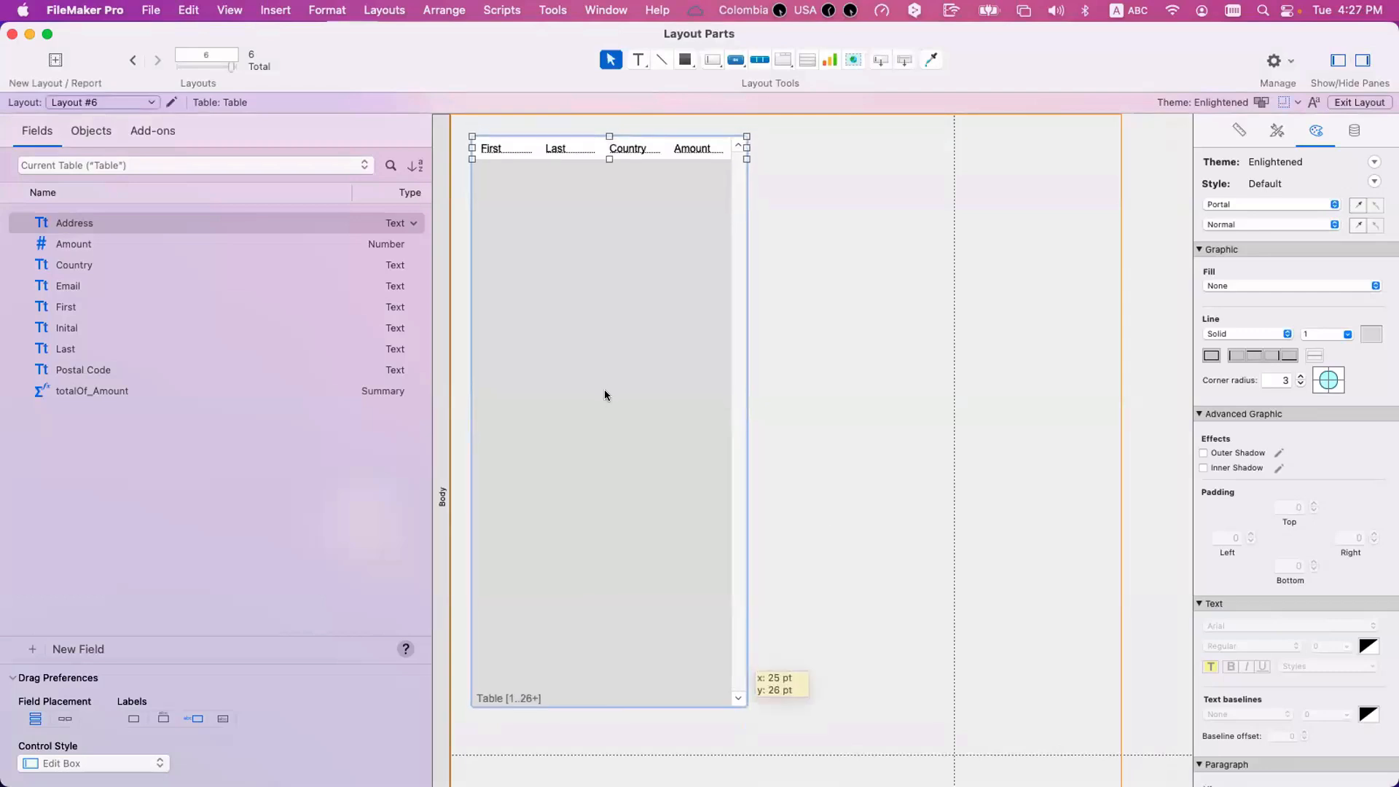
{"action": "key", "text": "super+u"}
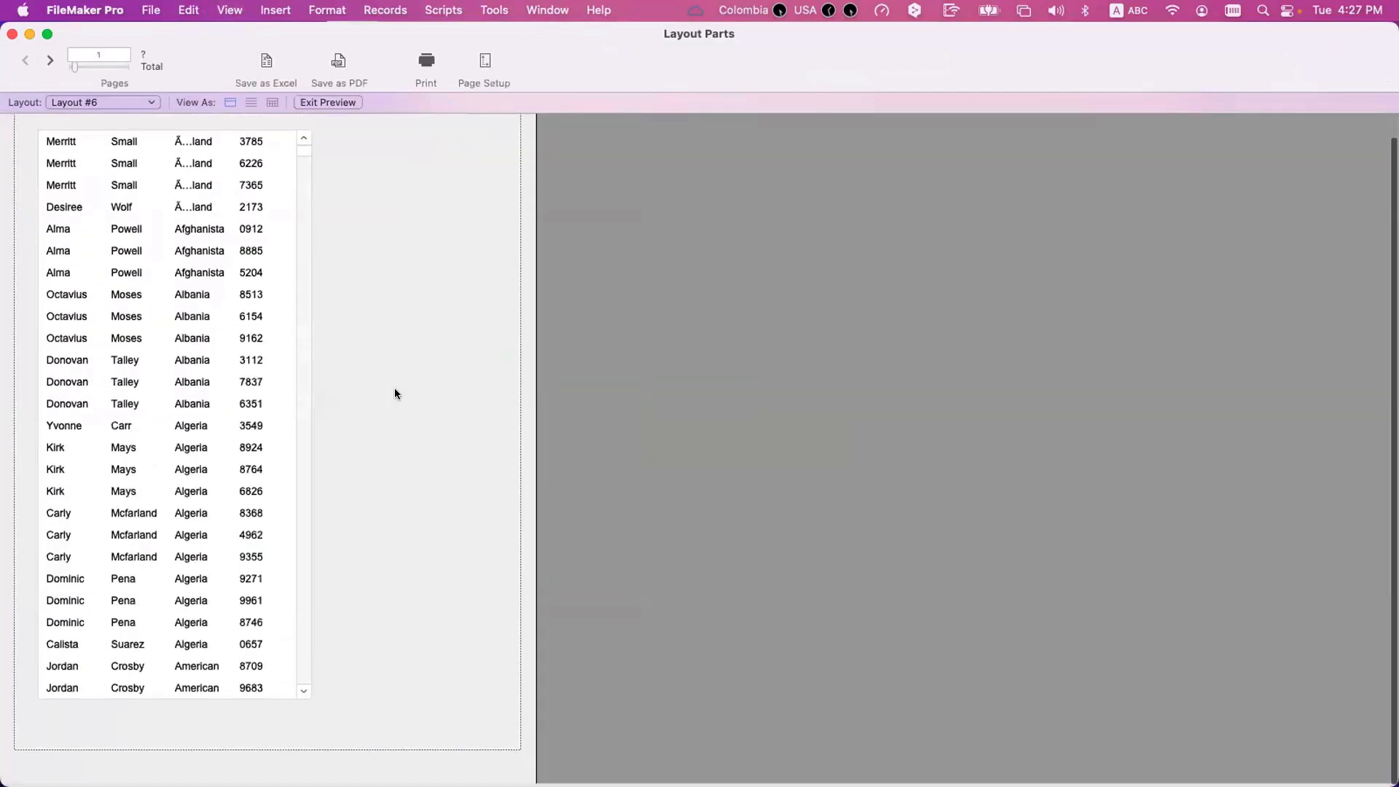
{"action": "left_click", "coordinate": [50, 61]}
{"action": "left_click", "coordinate": [50, 61]}
{"action": "left_click", "coordinate": [51, 61]}
{"action": "left_click", "coordinate": [24, 61]}
{"action": "left_click", "coordinate": [24, 62]}
{"action": "left_click", "coordinate": [25, 62]}
Return to Layout mode and set the portal's number of rows to 30, extending it past the page break.
{"action": "key", "text": "super+l"}
{"action": "left_click", "coordinate": [624, 479]}
{"action": "left_click_drag", "start_coordinate": [610, 382], "coordinate": [610, 373]}
{"action": "double_click", "coordinate": [610, 373]}
{"action": "type", "text": "30"}
{"action": "key", "text": "Return"}
{"action": "left_click", "coordinate": [758, 409]}
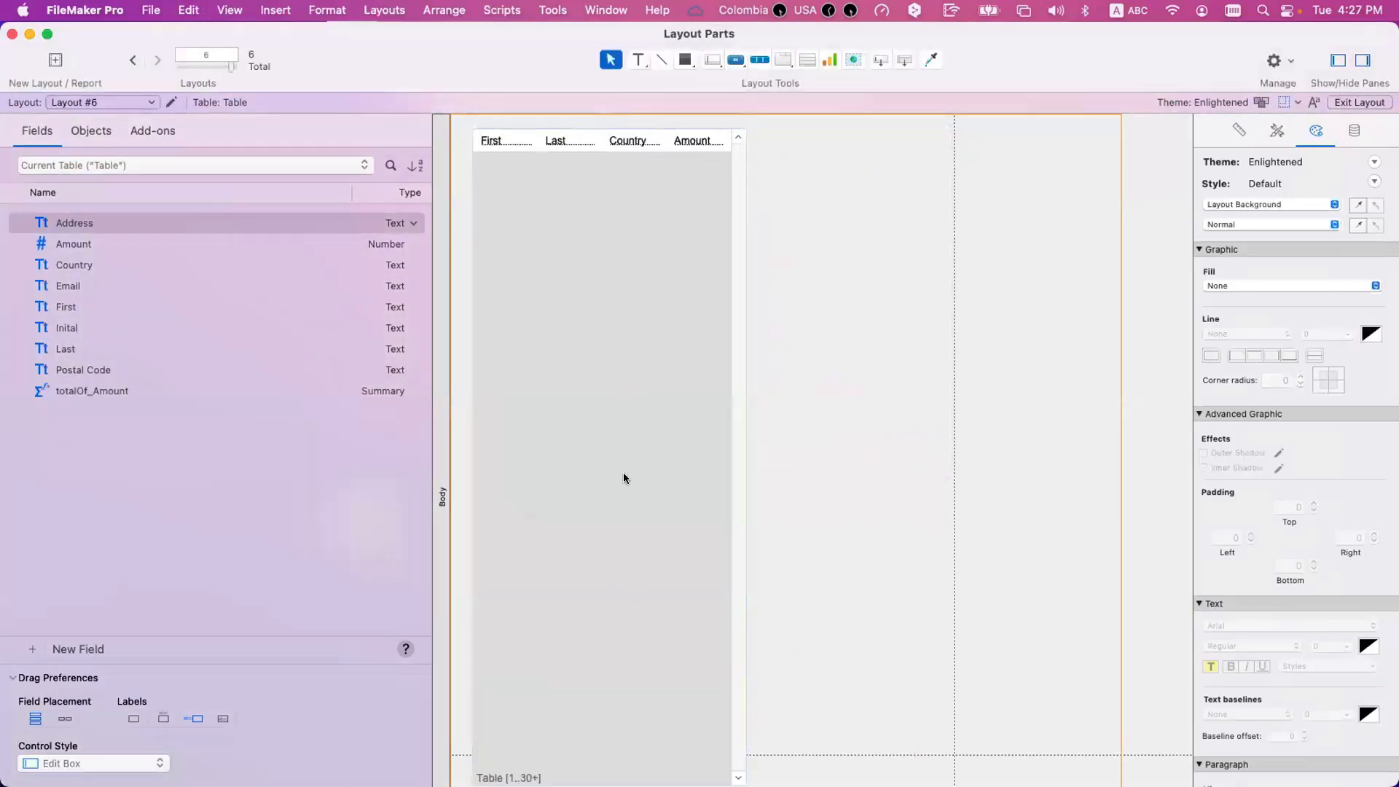
Preview Layout #6 and page forward and back to see how the portal crossing the page break is cut.
{"action": "scroll", "coordinate": [623, 479], "scroll_direction": "down", "scroll_amount": 3}
{"action": "key", "text": "super+b"}
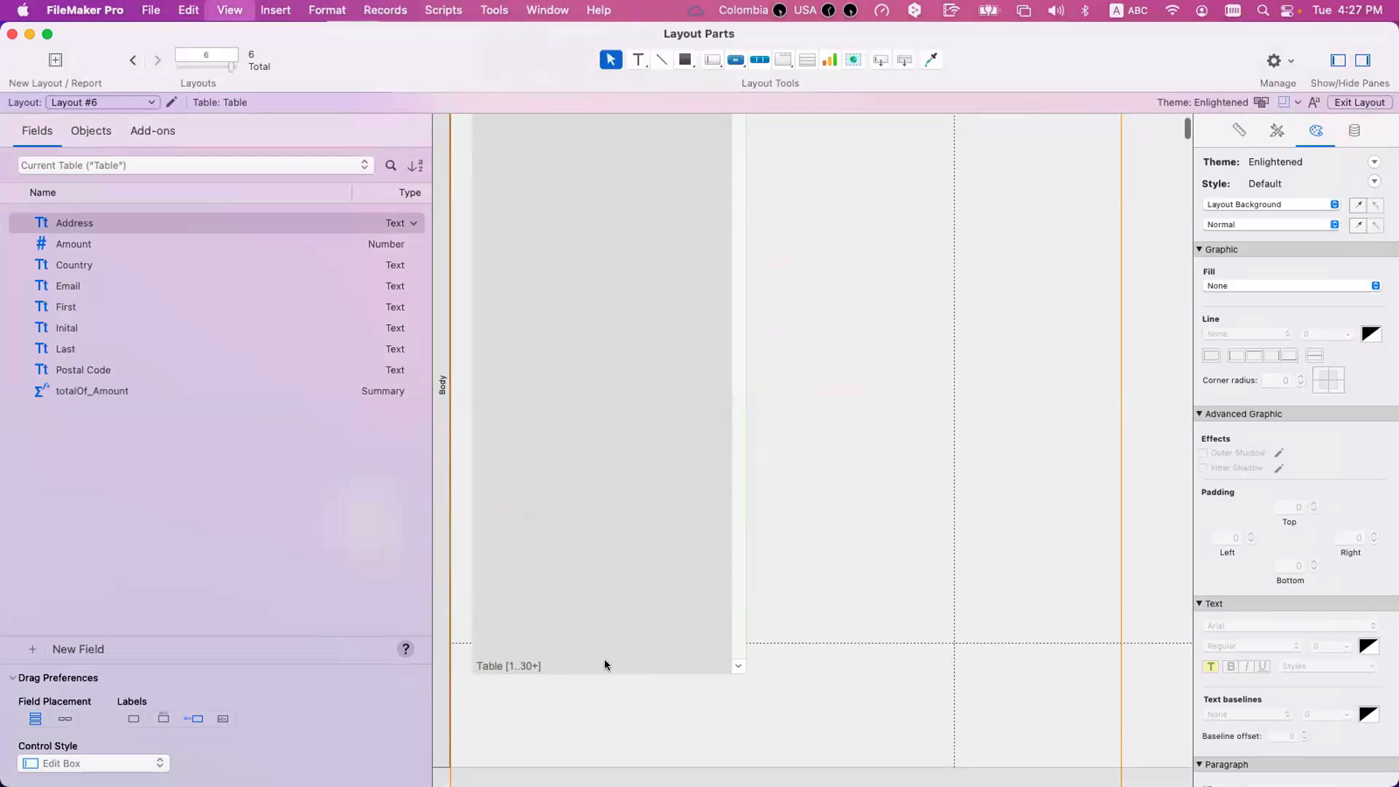
{"action": "left_click", "coordinate": [50, 62]}
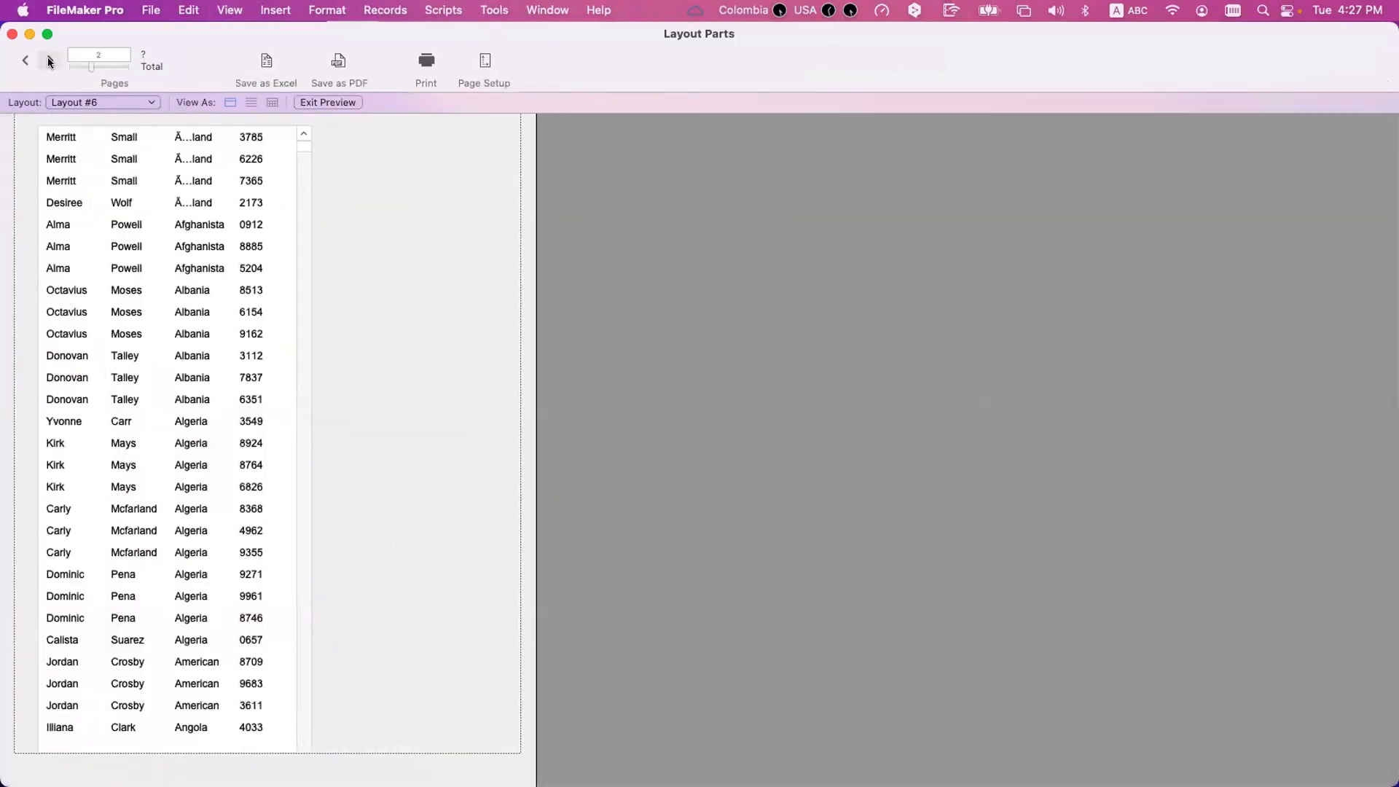
{"action": "left_click", "coordinate": [25, 60]}
In the Body part's definition, turn off discarding the remainder before a new page and allowing breaks across page boundaries.
{"action": "key", "text": "super+l"}
{"action": "double_click", "coordinate": [441, 275]}
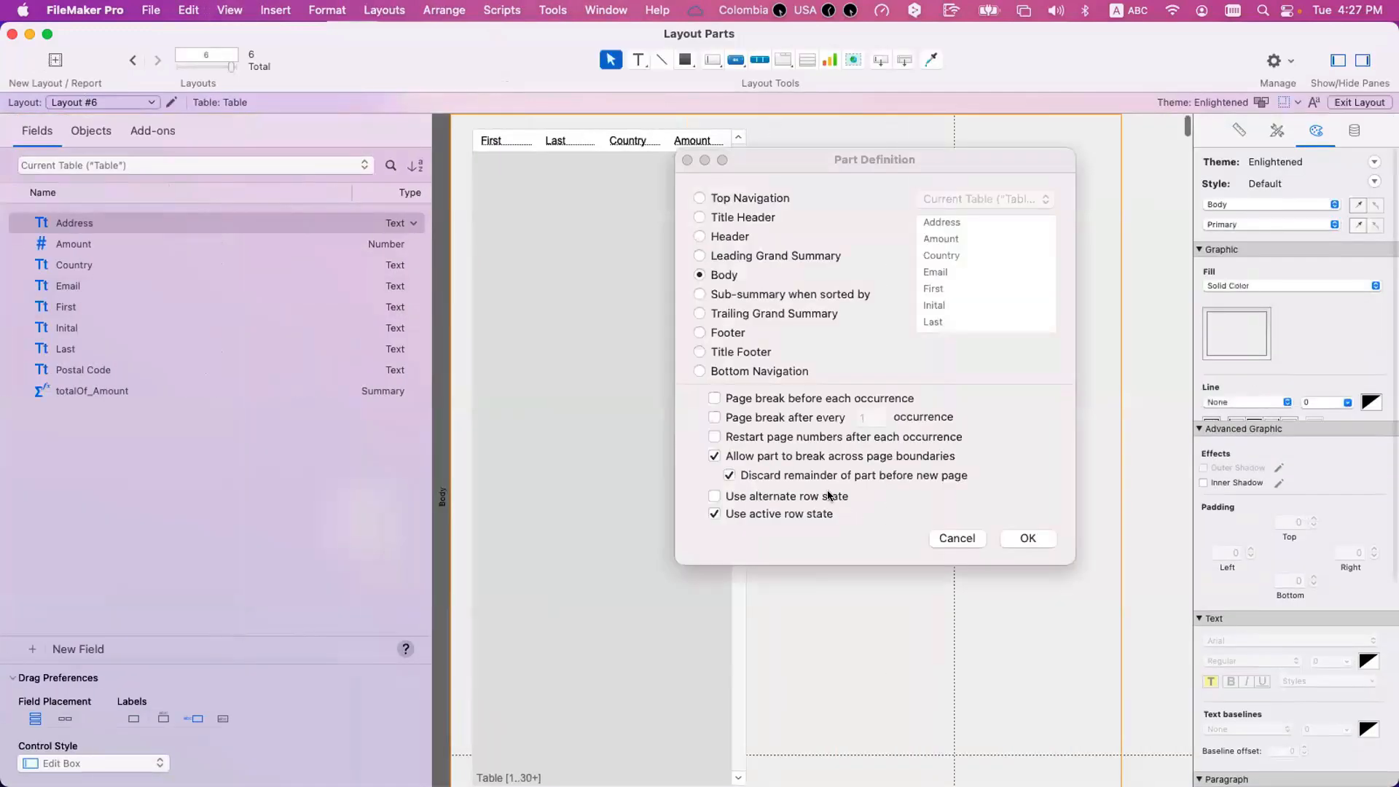
{"action": "left_click", "coordinate": [834, 474]}
{"action": "left_click", "coordinate": [834, 456]}
{"action": "left_click", "coordinate": [1026, 538]}
Preview Layout #6 and page back and forth, examining how the portal splits with page-boundary breaks disallowed for the Body part.
{"action": "key", "text": "super+u"}
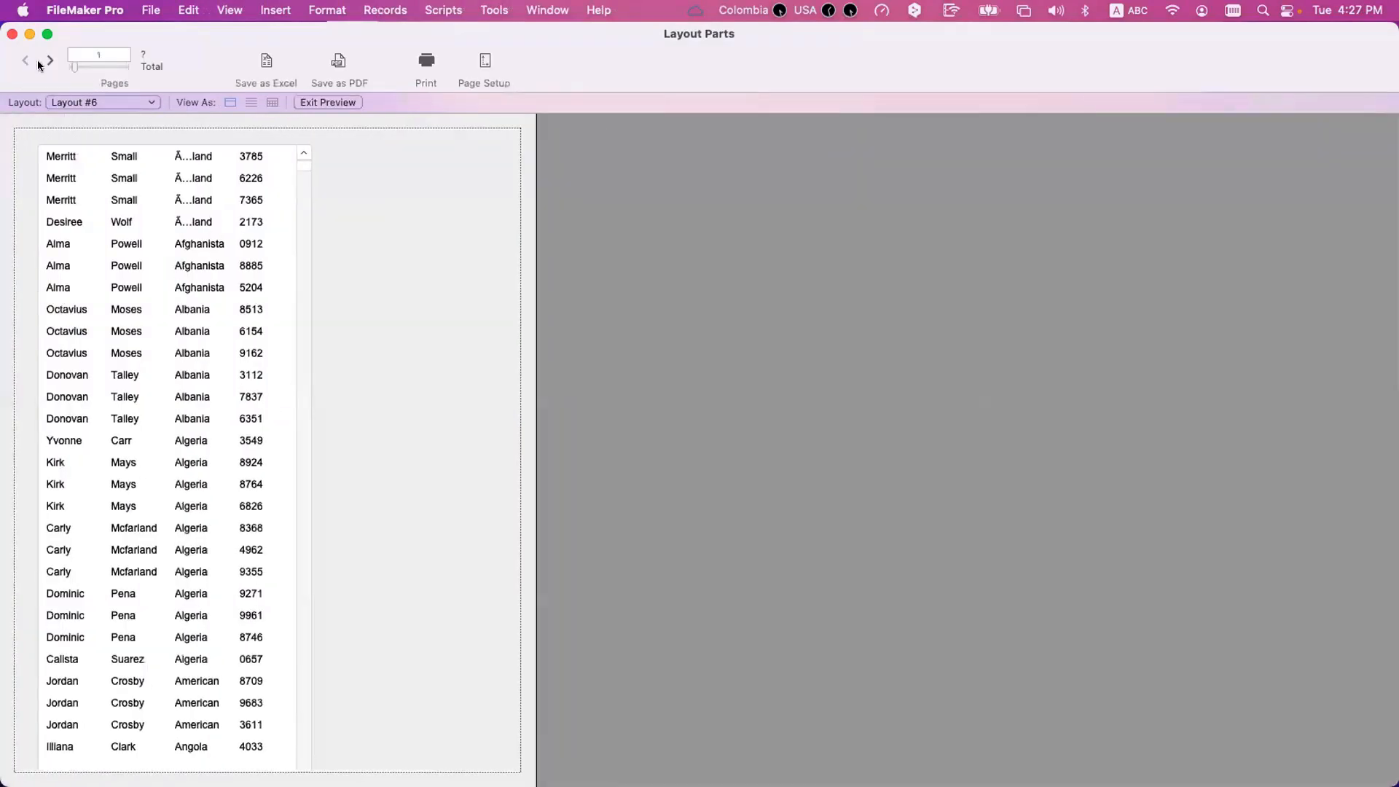
{"action": "left_click", "coordinate": [40, 65]}
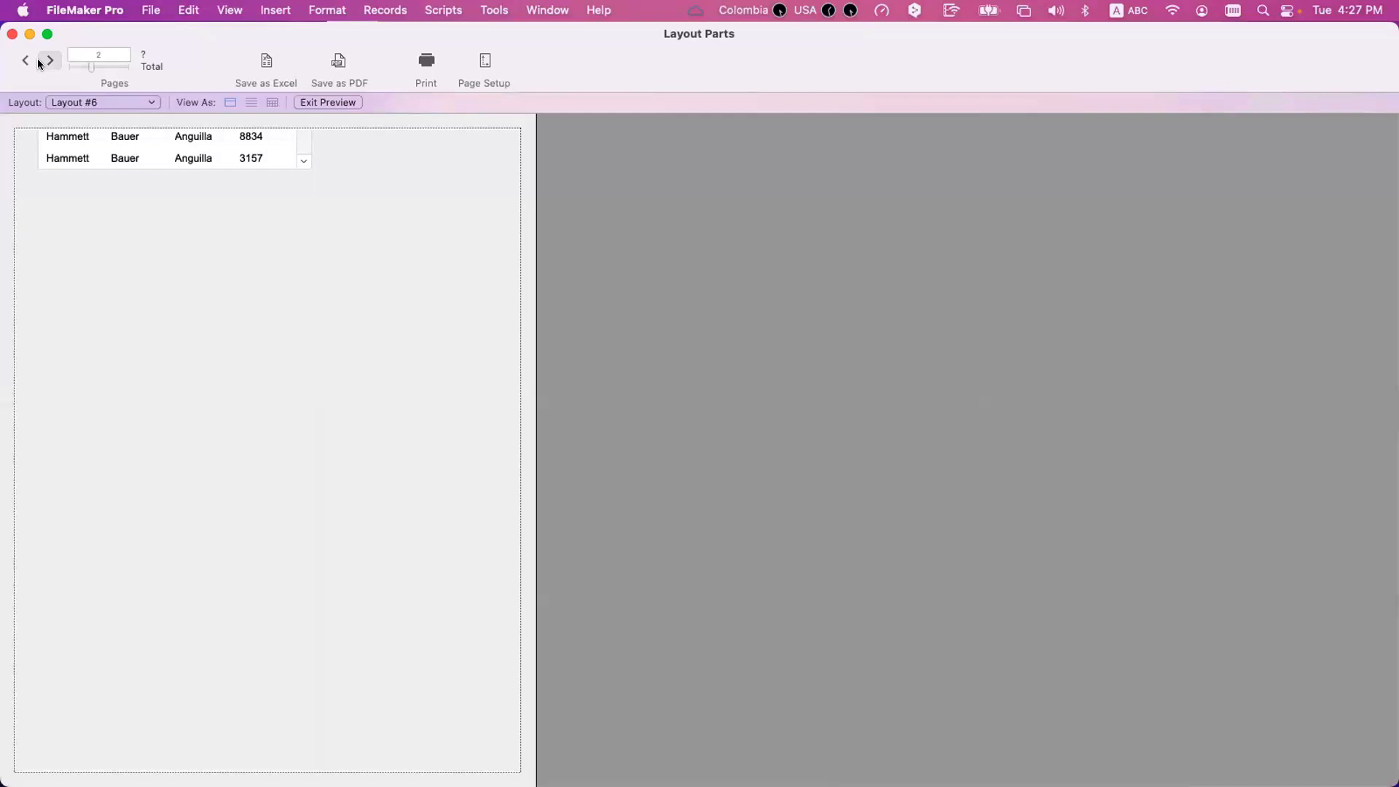
{"action": "left_click", "coordinate": [25, 59]}
{"action": "left_click", "coordinate": [46, 60]}
{"action": "left_click", "coordinate": [25, 60]}
{"action": "left_click", "coordinate": [50, 60]}
{"action": "scroll", "coordinate": [229, 140], "scroll_direction": "down", "scroll_amount": 2}
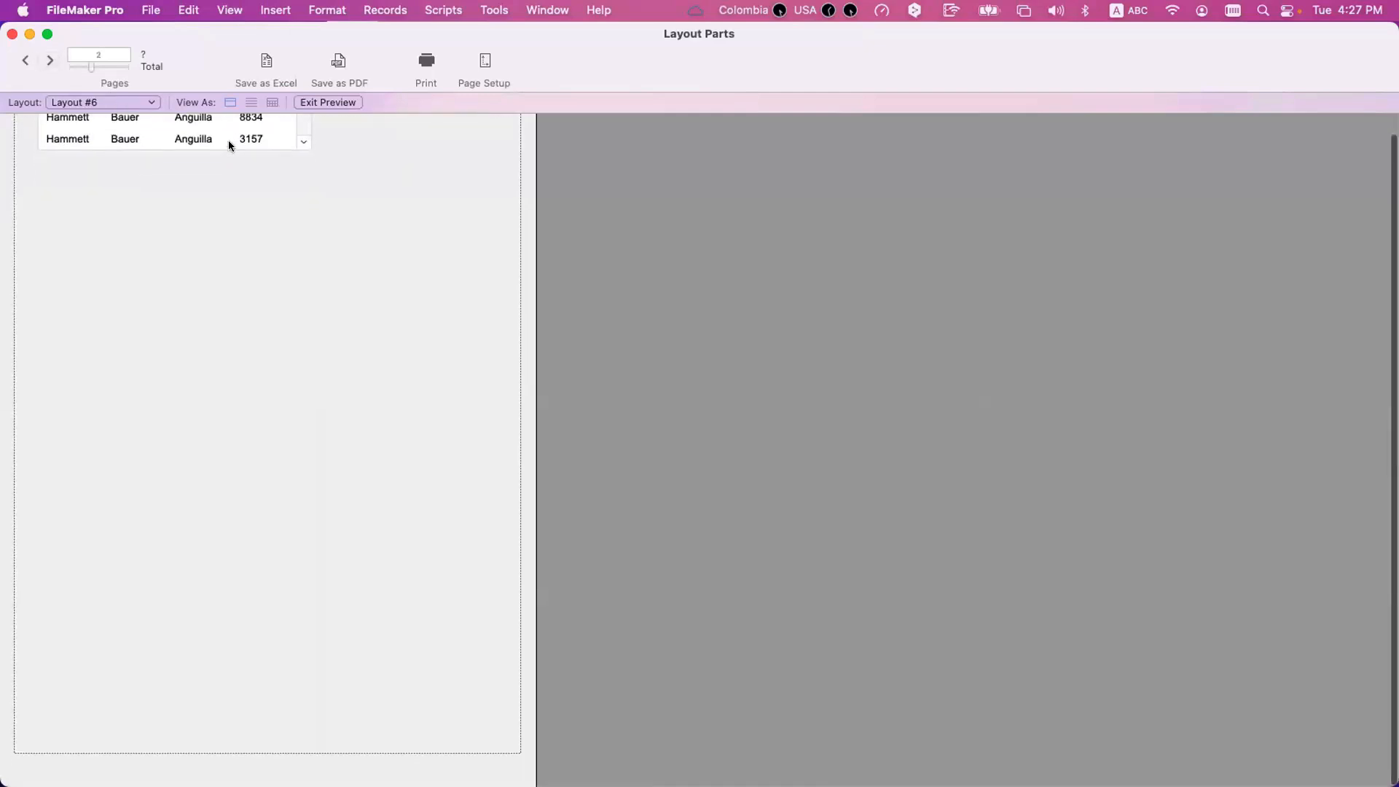
{"action": "scroll", "coordinate": [303, 149], "scroll_direction": "down", "scroll_amount": 2}
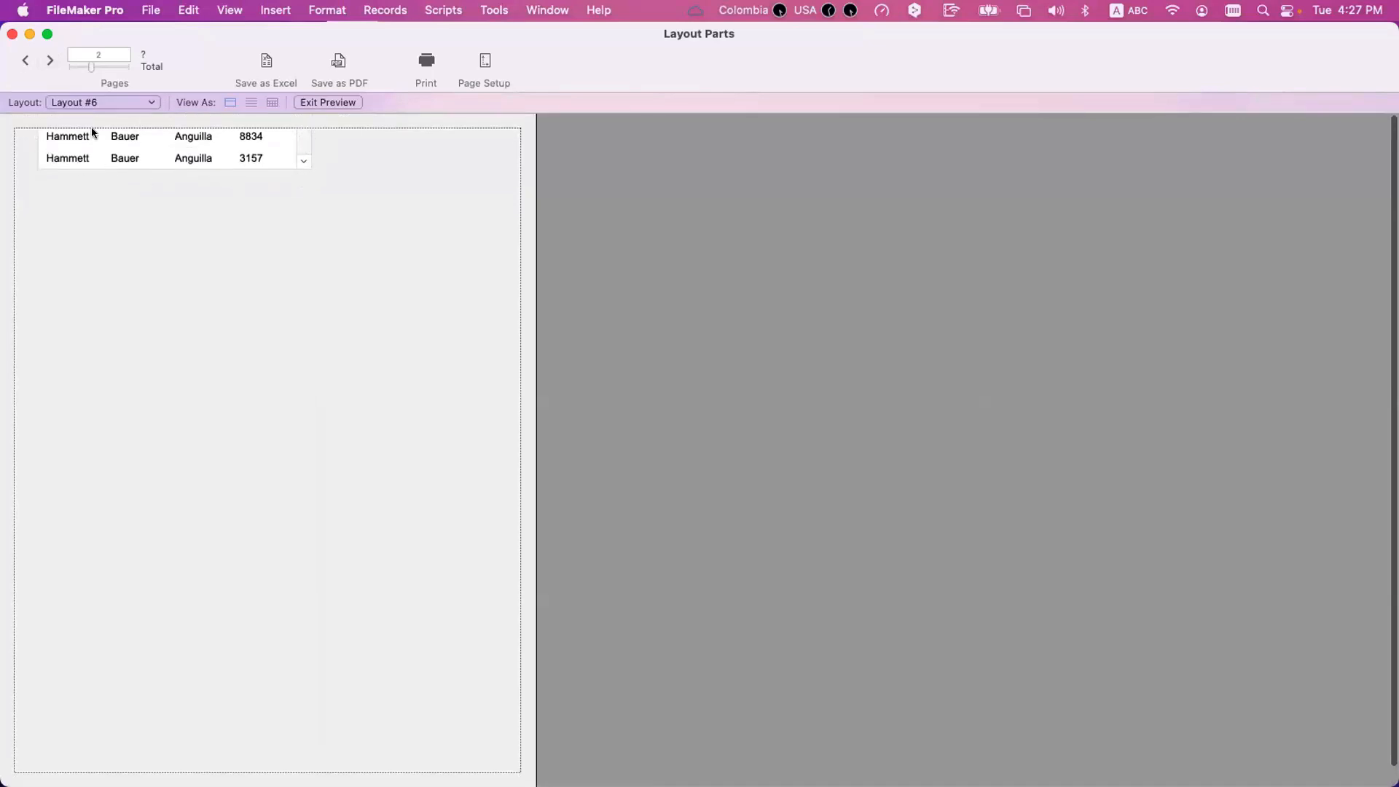
{"action": "left_click", "coordinate": [24, 60]}
{"action": "left_click", "coordinate": [49, 60]}
{"action": "left_click", "coordinate": [49, 59]}
{"action": "left_click", "coordinate": [50, 60]}
{"action": "left_click", "coordinate": [49, 59]}
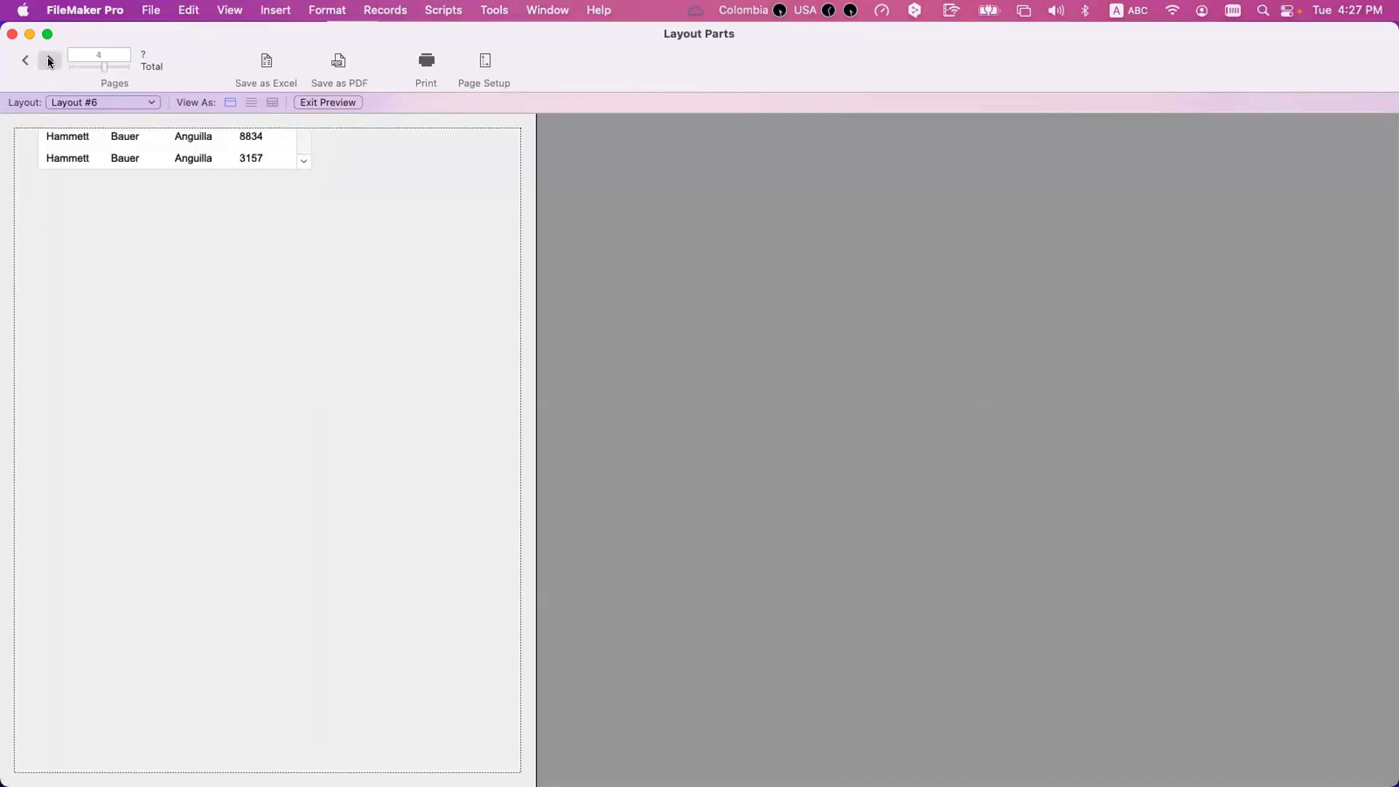
{"action": "left_click", "coordinate": [50, 60]}
{"action": "left_click", "coordinate": [50, 60]}
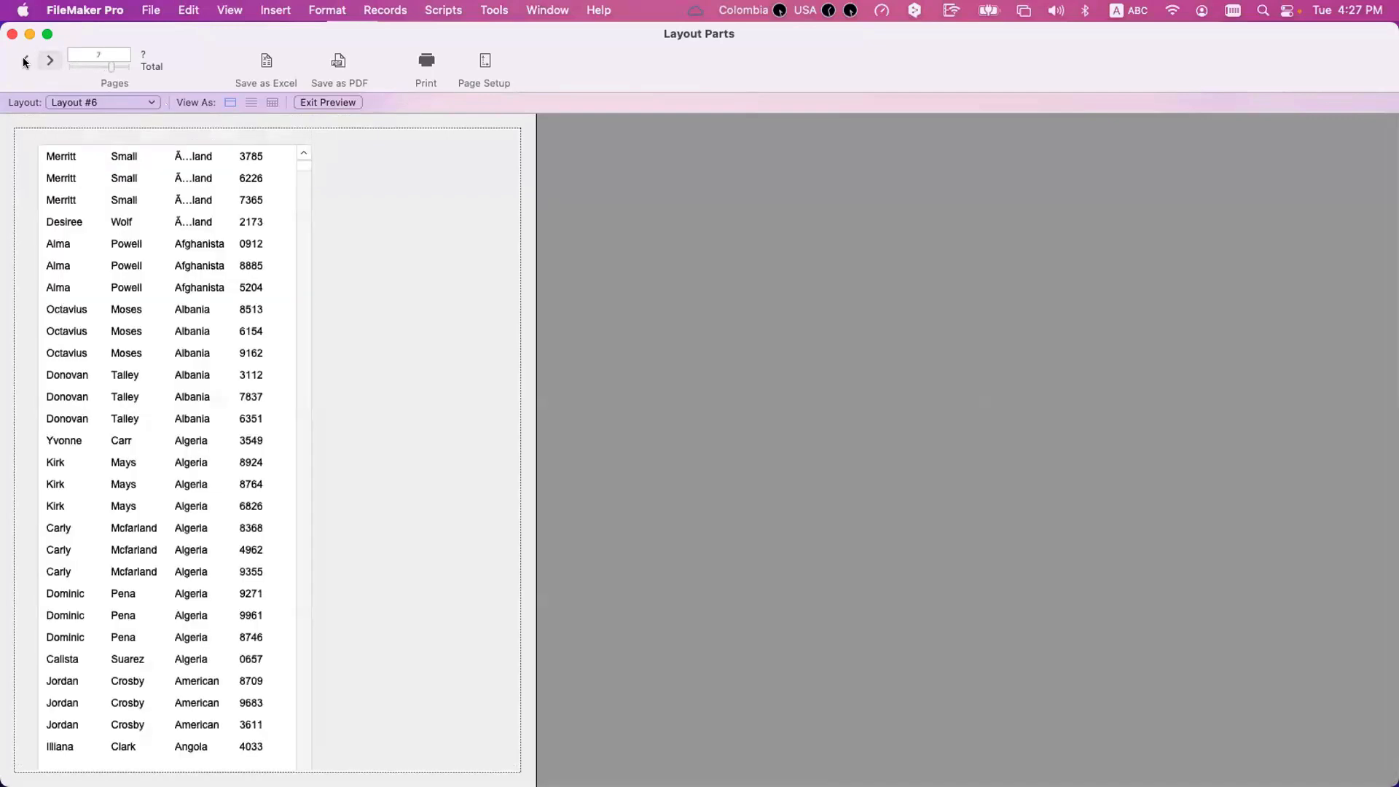
{"action": "left_click", "coordinate": [25, 60]}
{"action": "left_click", "coordinate": [24, 61]}
{"action": "left_click", "coordinate": [25, 61]}
{"action": "left_click", "coordinate": [25, 61]}
{"action": "left_click", "coordinate": [25, 61]}
{"action": "left_click", "coordinate": [24, 61]}
Return to Layout mode and allow the Body part to break across page boundaries.
{"action": "key", "text": "super+l"}
{"action": "double_click", "coordinate": [439, 235]}
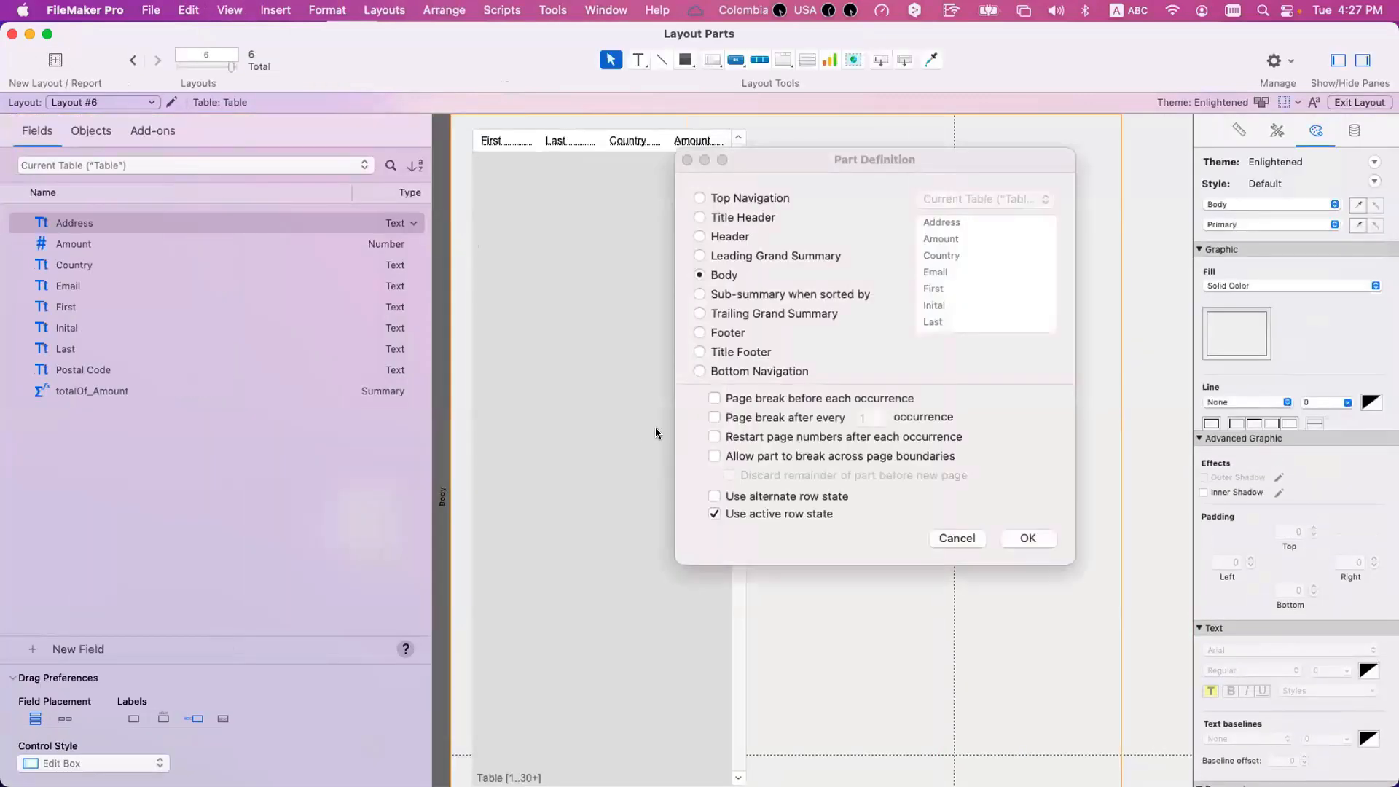
{"action": "left_click", "coordinate": [763, 458]}
{"action": "left_click", "coordinate": [1026, 537]}
Preview Layout #6 and page through it to see how successive portals flow with breaks across page boundaries allowed.
{"action": "key", "text": "super+u"}
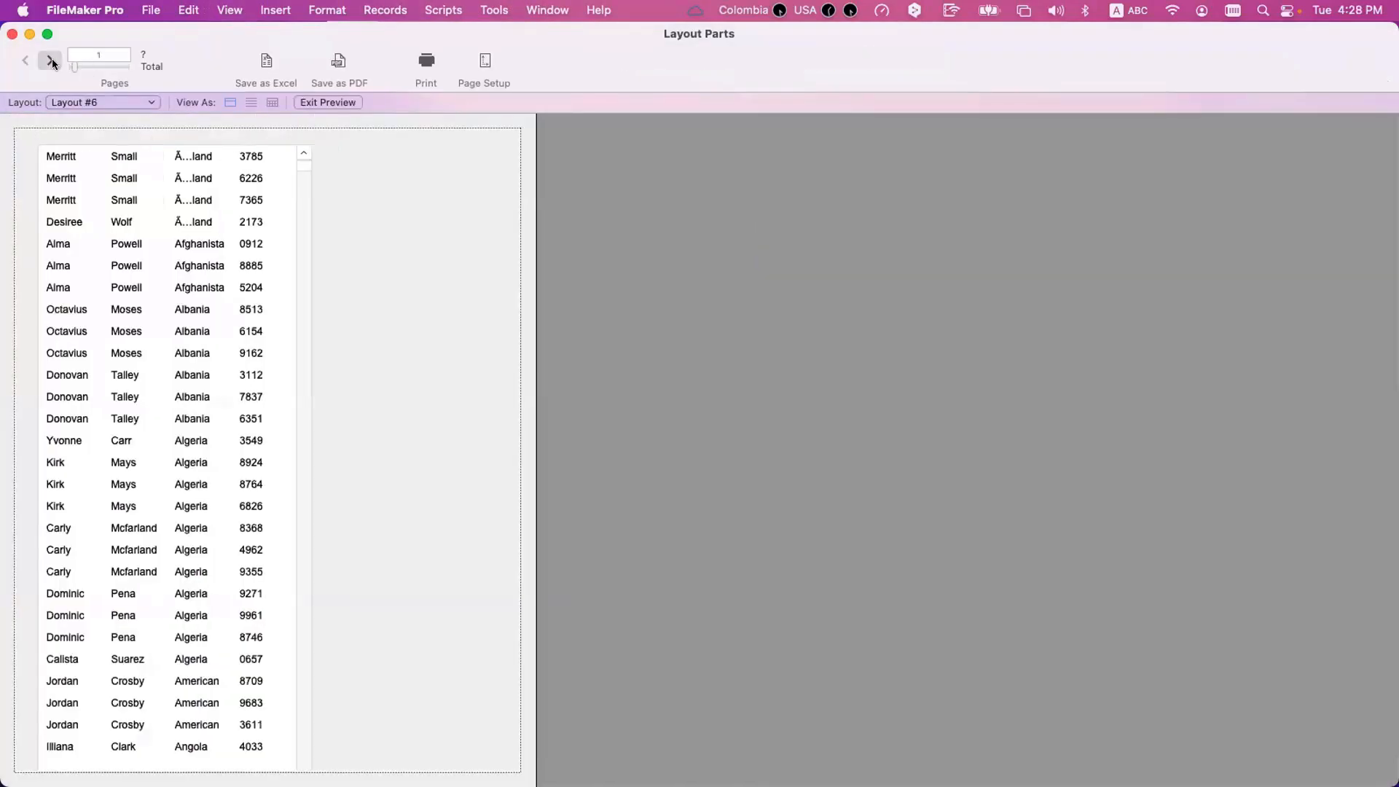
{"action": "left_click", "coordinate": [51, 60]}
{"action": "left_click", "coordinate": [51, 60]}
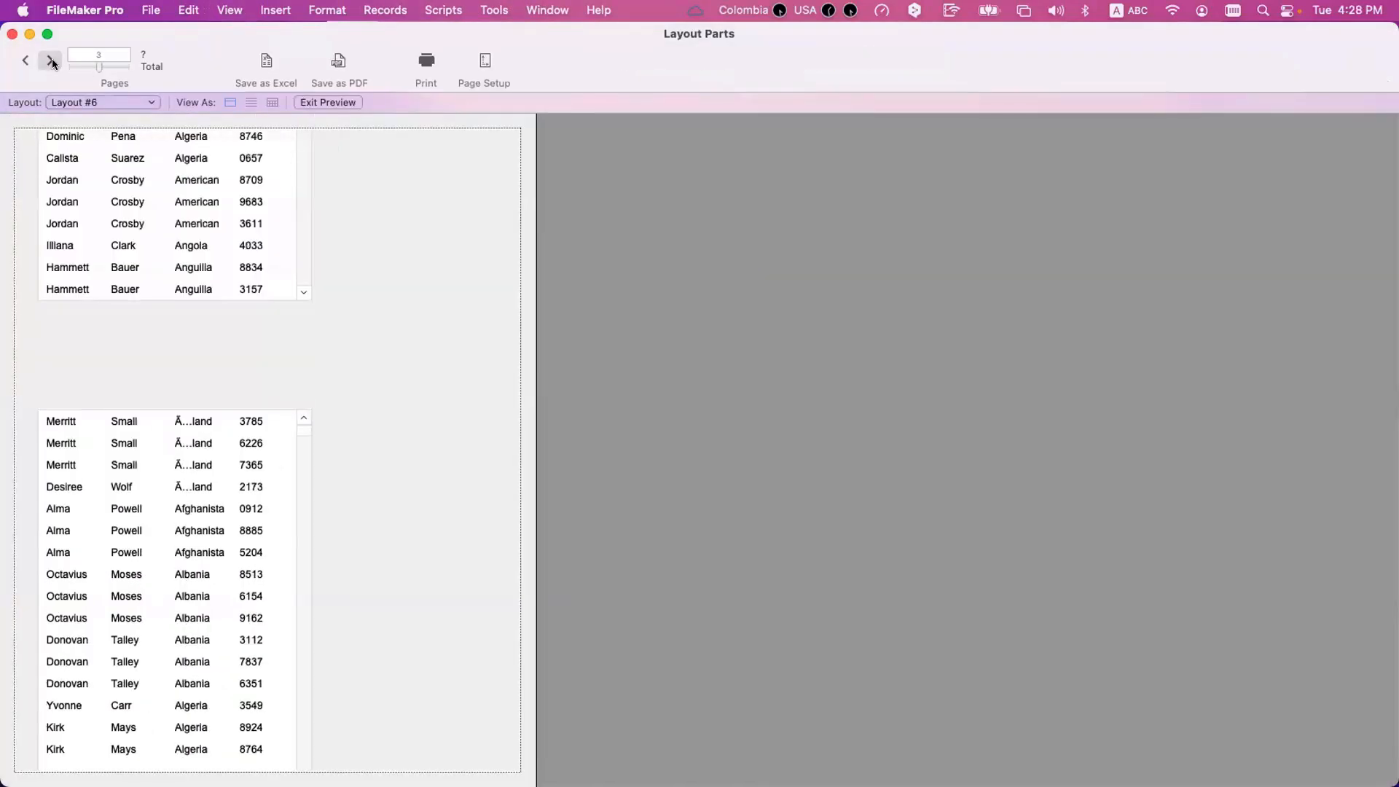
{"action": "left_click", "coordinate": [51, 60]}
{"action": "left_click", "coordinate": [51, 59]}
{"action": "left_click", "coordinate": [51, 60]}
{"action": "left_click", "coordinate": [51, 60]}
{"action": "left_click", "coordinate": [51, 60]}
{"action": "scroll", "coordinate": [146, 242], "scroll_direction": "up", "scroll_amount": 3}
Return to Layout mode and set the Body part to discard its remainder before a new page.
{"action": "key", "text": "super+l"}
{"action": "double_click", "coordinate": [435, 202]}
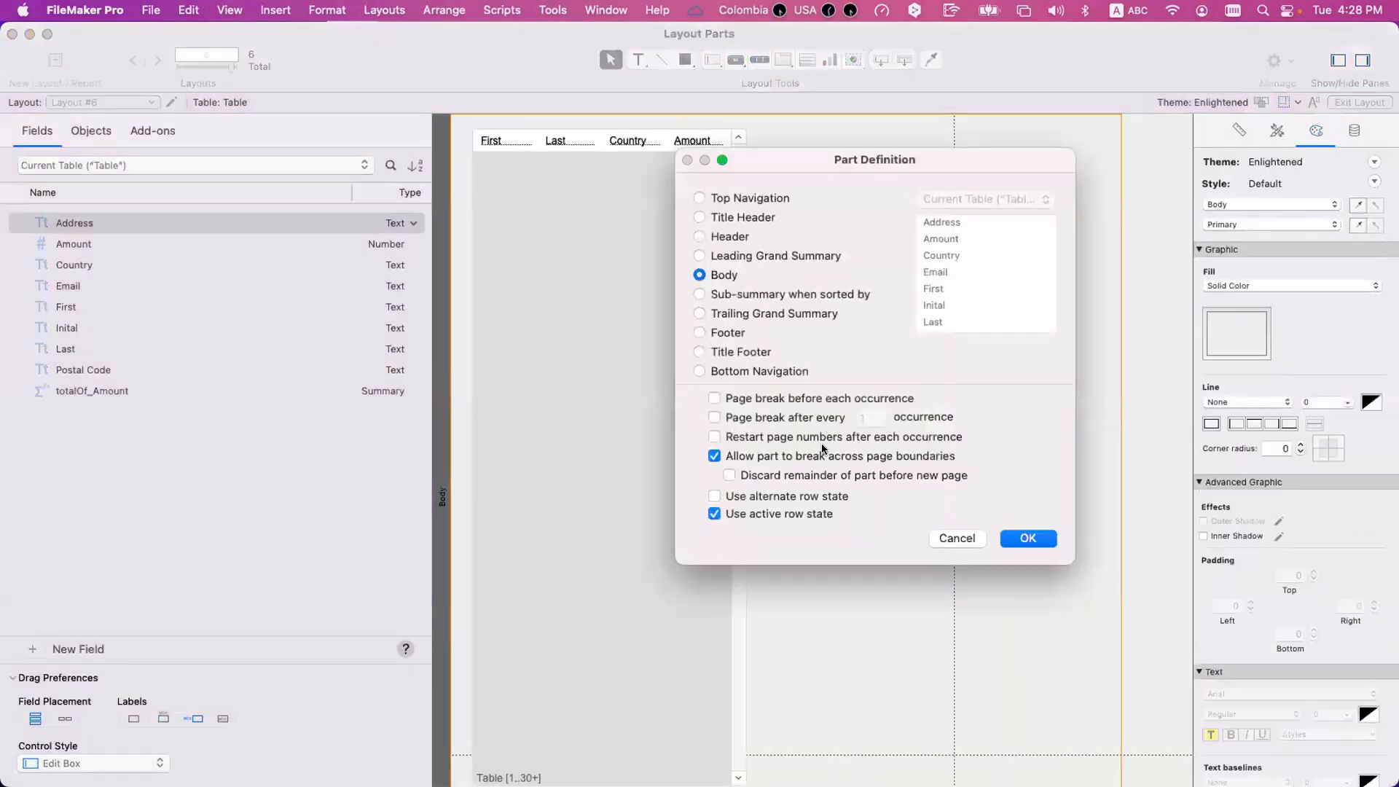
{"action": "left_click", "coordinate": [729, 476]}
{"action": "left_click", "coordinate": [1029, 538]}
Preview Layout #6 and page forward and back to check the portal with the Body part's remainder discarded.
{"action": "key", "text": "super+u"}
{"action": "left_click", "coordinate": [41, 58]}
{"action": "left_click", "coordinate": [42, 59]}
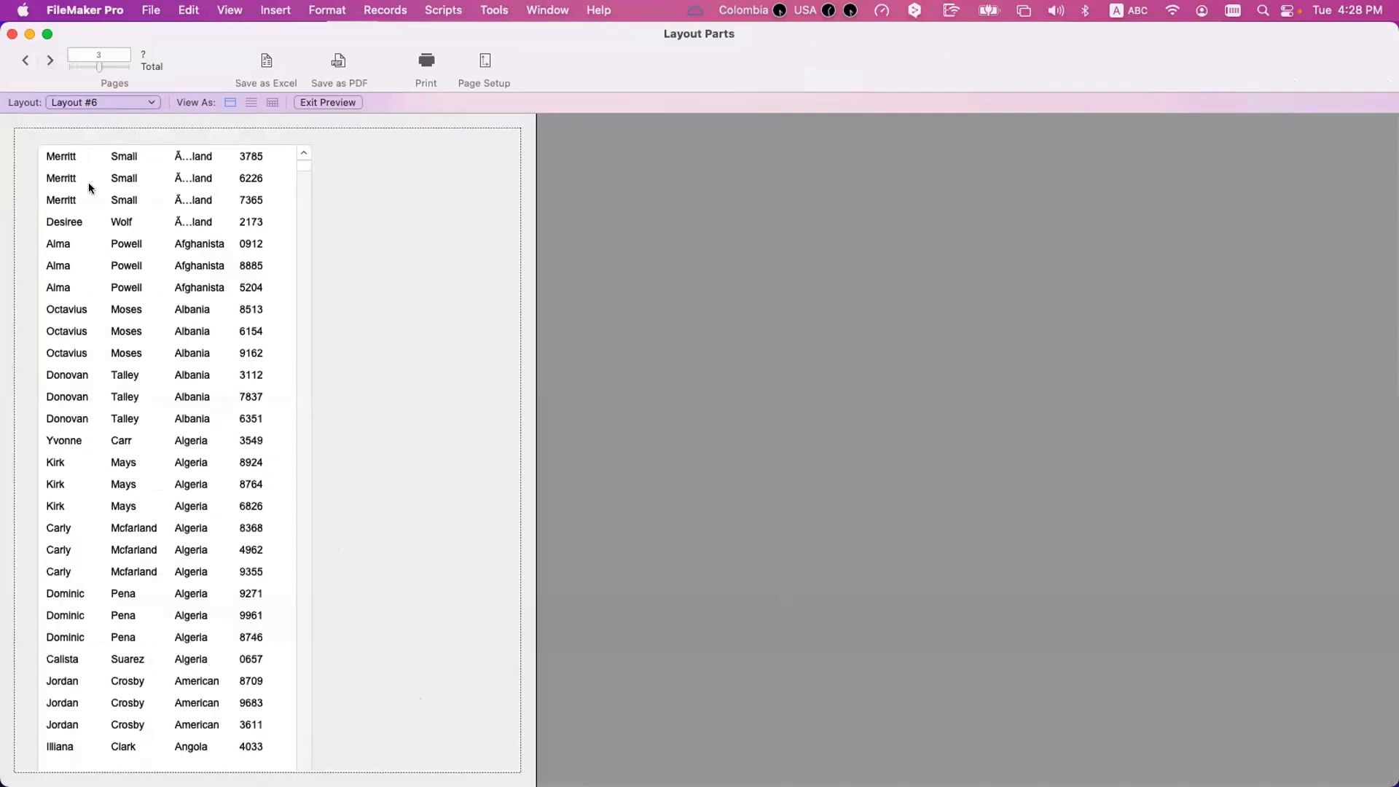
{"action": "left_click", "coordinate": [49, 60]}
{"action": "left_click", "coordinate": [48, 61]}
{"action": "left_click", "coordinate": [48, 60]}
{"action": "left_click", "coordinate": [49, 61]}
{"action": "left_click", "coordinate": [48, 61]}
{"action": "left_click", "coordinate": [48, 61]}
{"action": "left_click", "coordinate": [48, 61]}
{"action": "left_click", "coordinate": [29, 61]}
{"action": "left_click", "coordinate": [29, 61]}
{"action": "left_click", "coordinate": [29, 61]}
{"action": "left_click", "coordinate": [29, 62]}
Return to Layout mode, review the Body part's page-boundary options without changing them, and delete the portal.
{"action": "key", "text": "super+l"}
{"action": "double_click", "coordinate": [441, 251]}
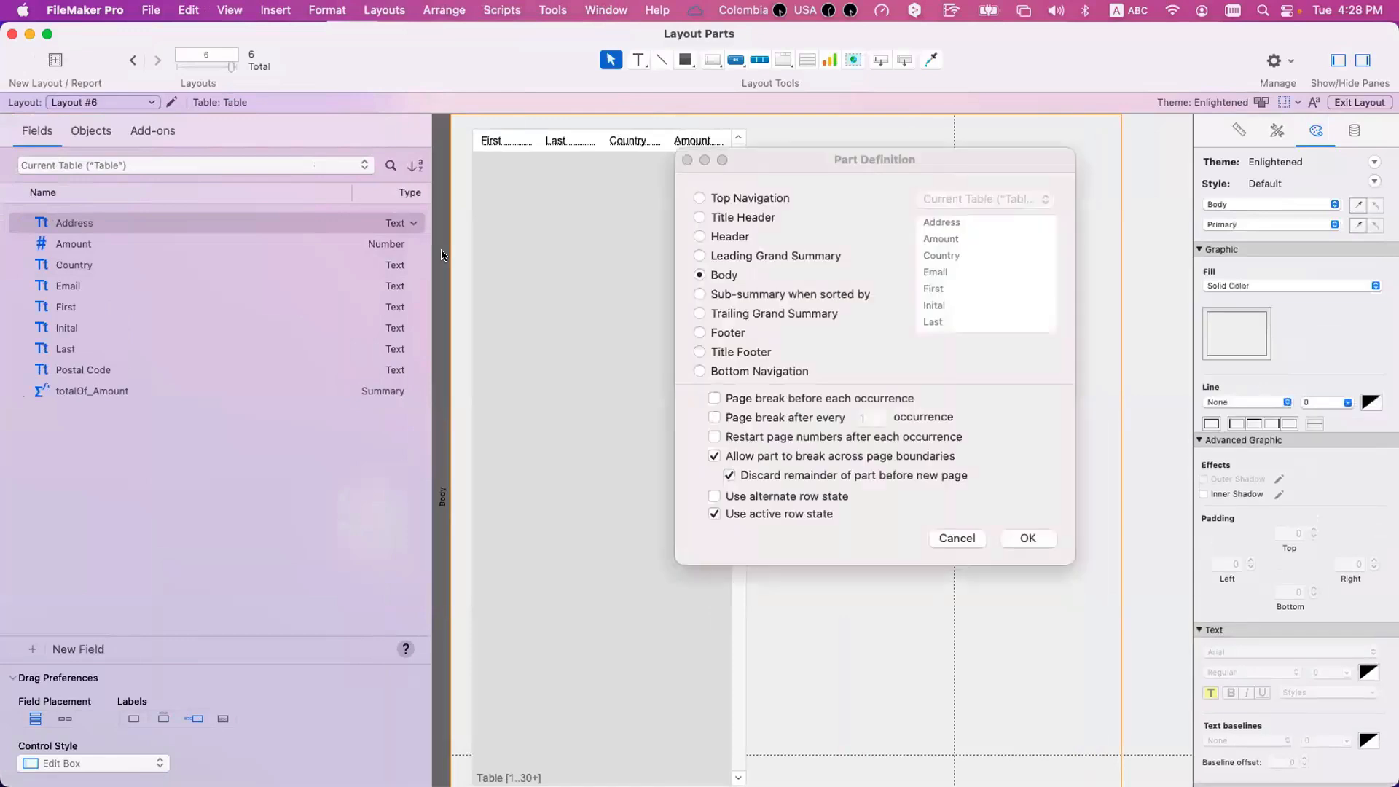
{"action": "left_click", "coordinate": [958, 538]}
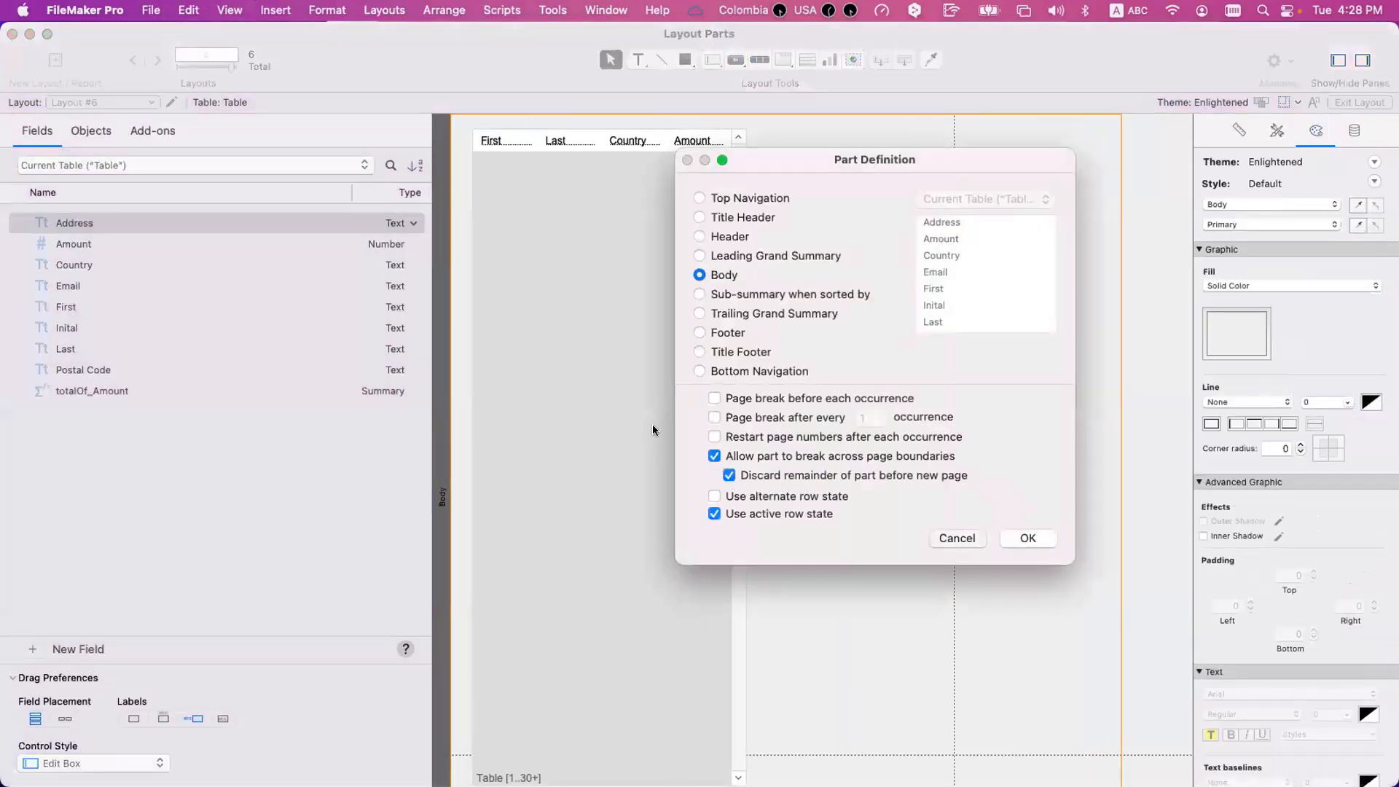
{"action": "left_click", "coordinate": [653, 430]}
{"action": "key", "text": "Delete"}
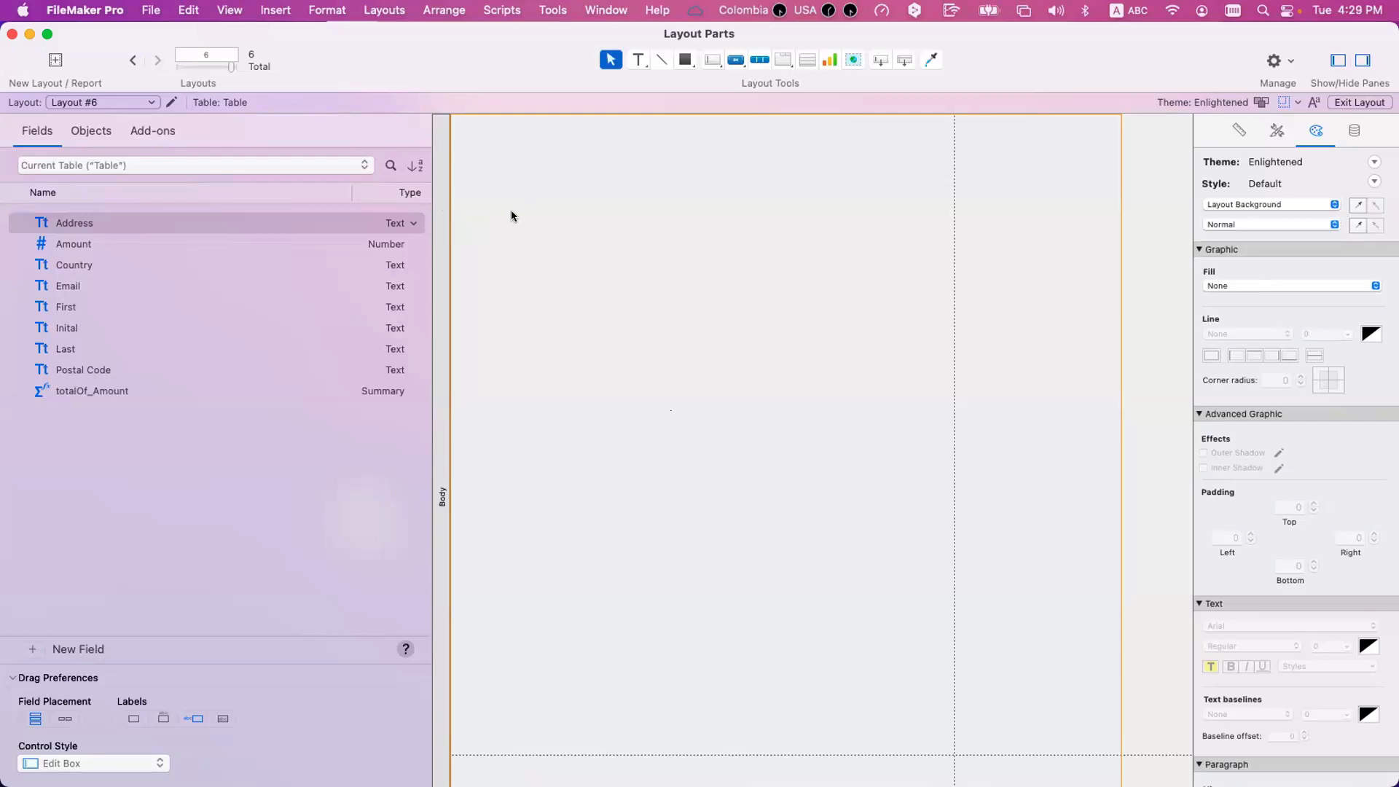
Turn off the Body part's options to break across page boundaries and to use the active row state.
{"action": "left_click", "coordinate": [443, 236]}
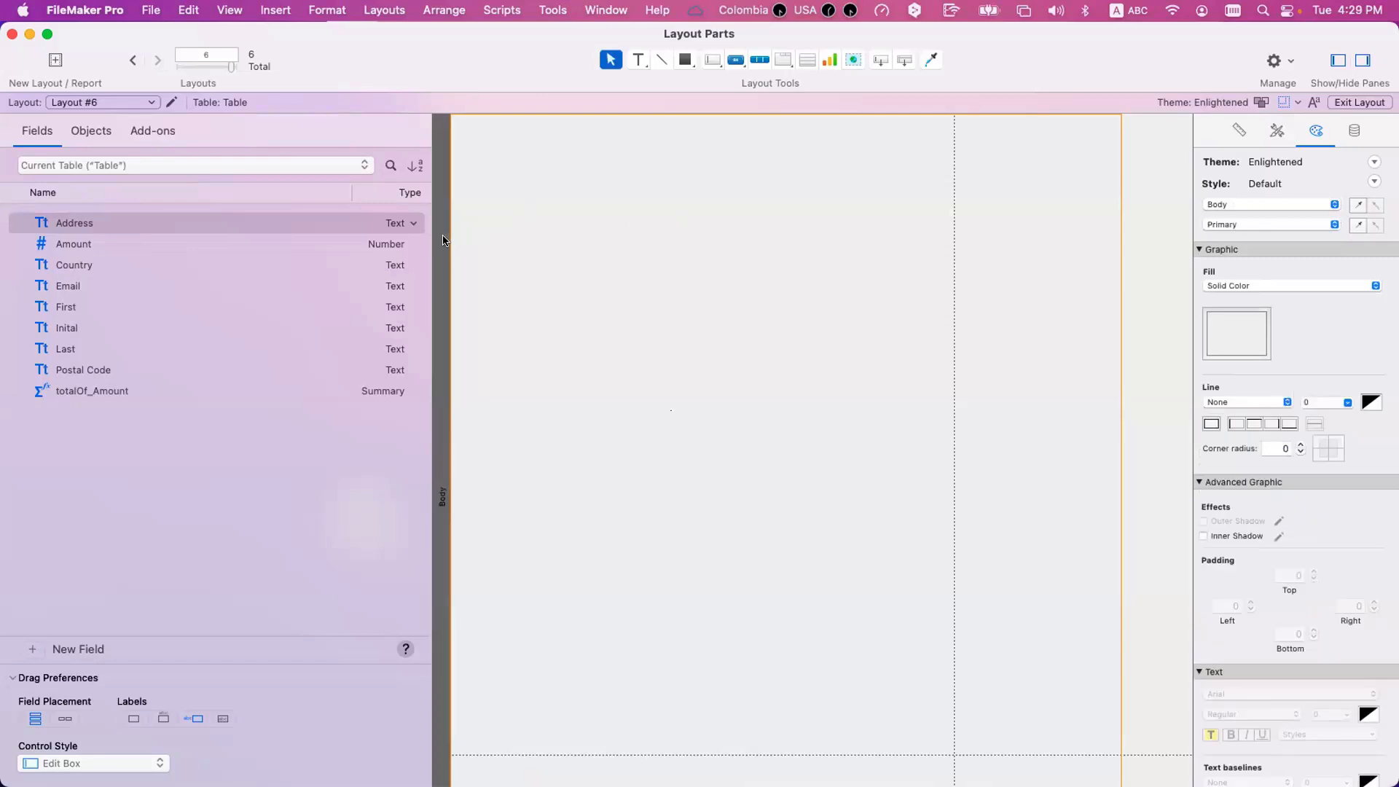
{"action": "double_click", "coordinate": [443, 241]}
{"action": "left_click", "coordinate": [759, 456]}
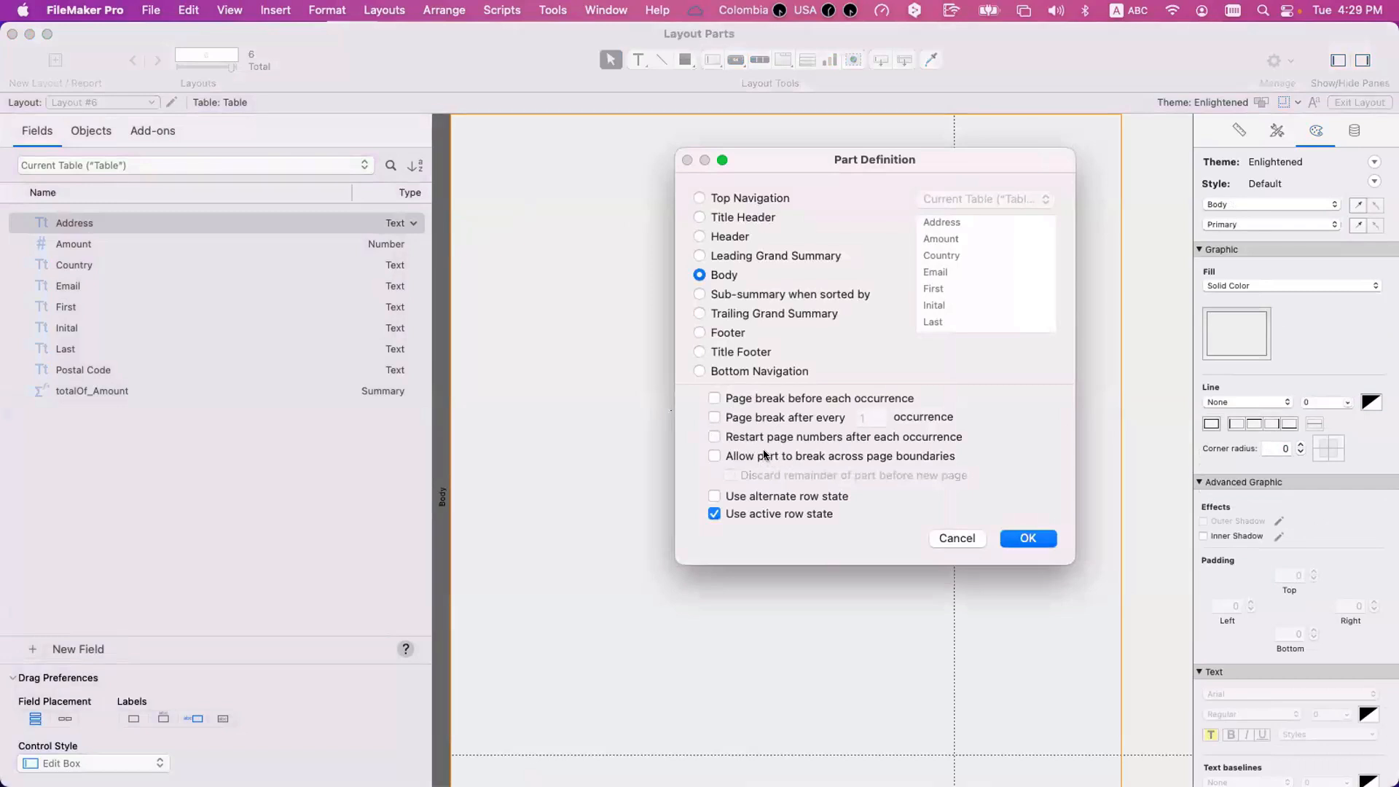
{"action": "left_click", "coordinate": [777, 514]}
{"action": "left_click", "coordinate": [1042, 540]}
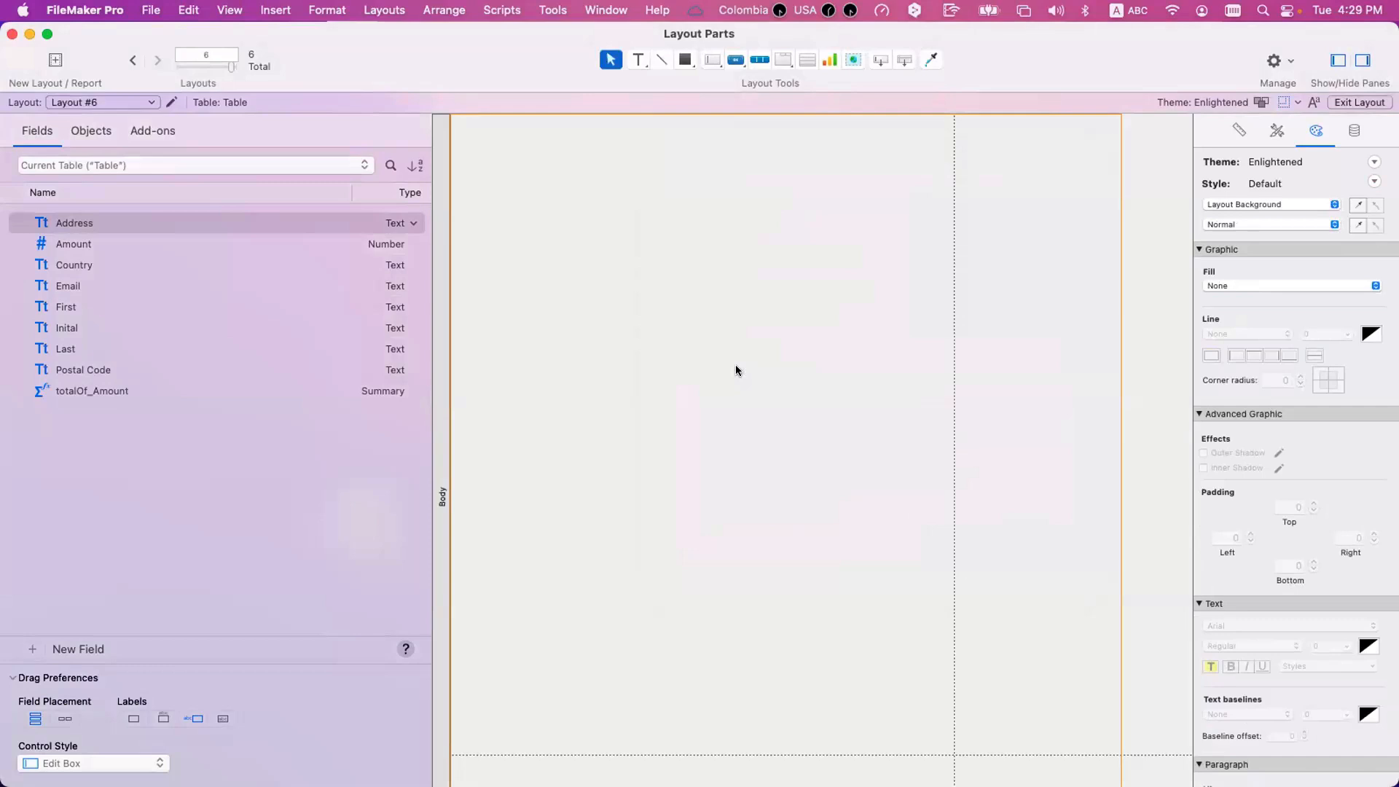
{"action": "scroll", "coordinate": [515, 222], "scroll_direction": "up", "scroll_amount": 1}
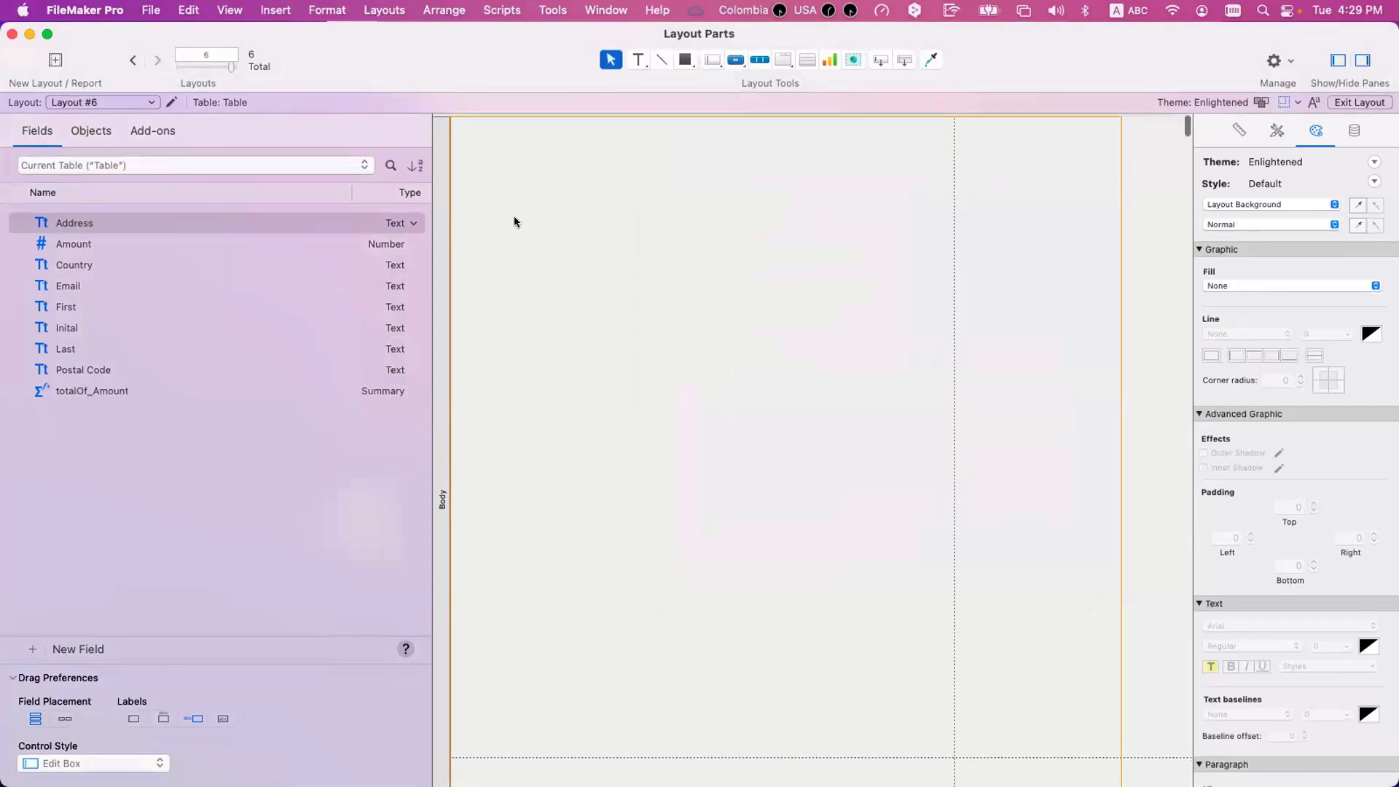
{"action": "left_click", "coordinate": [109, 101]}
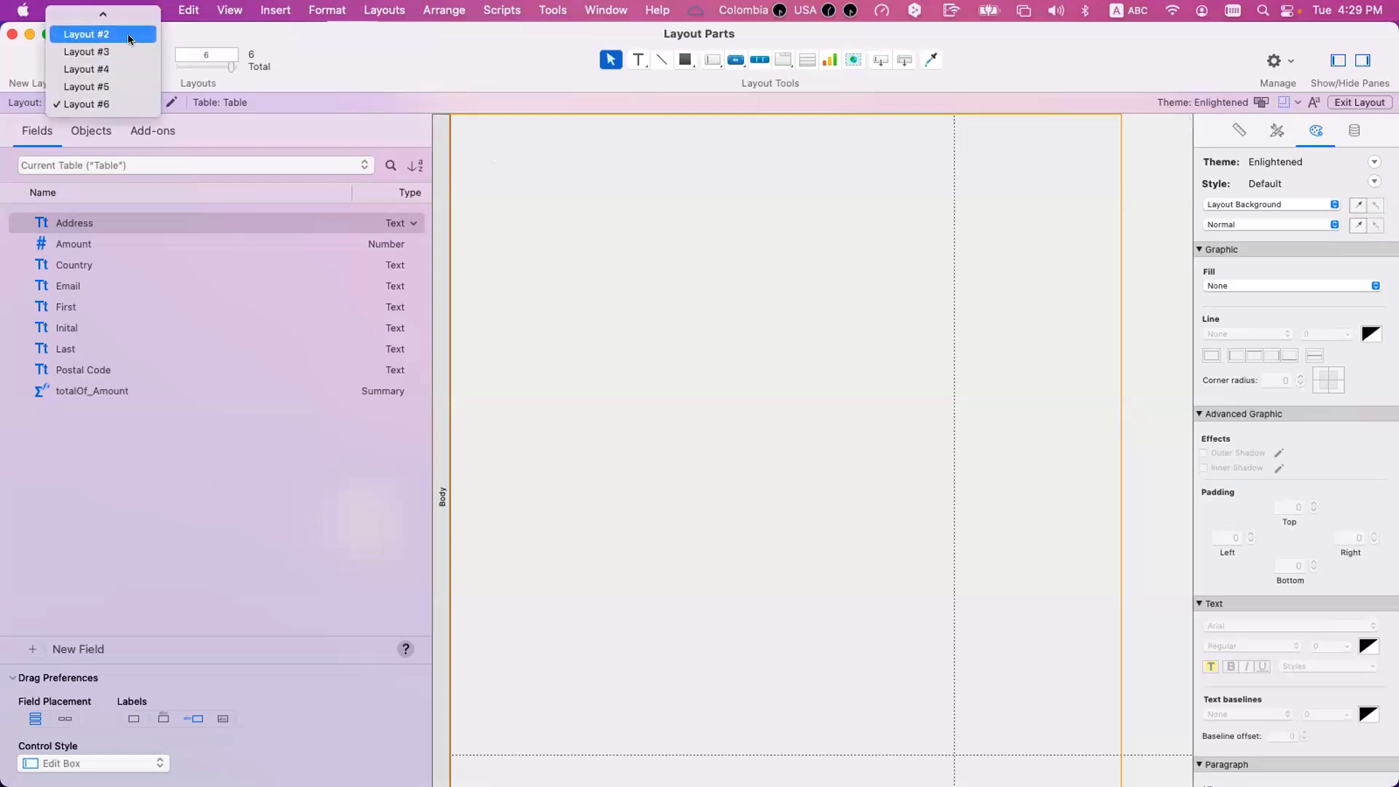
{"action": "left_click", "coordinate": [568, 215]}
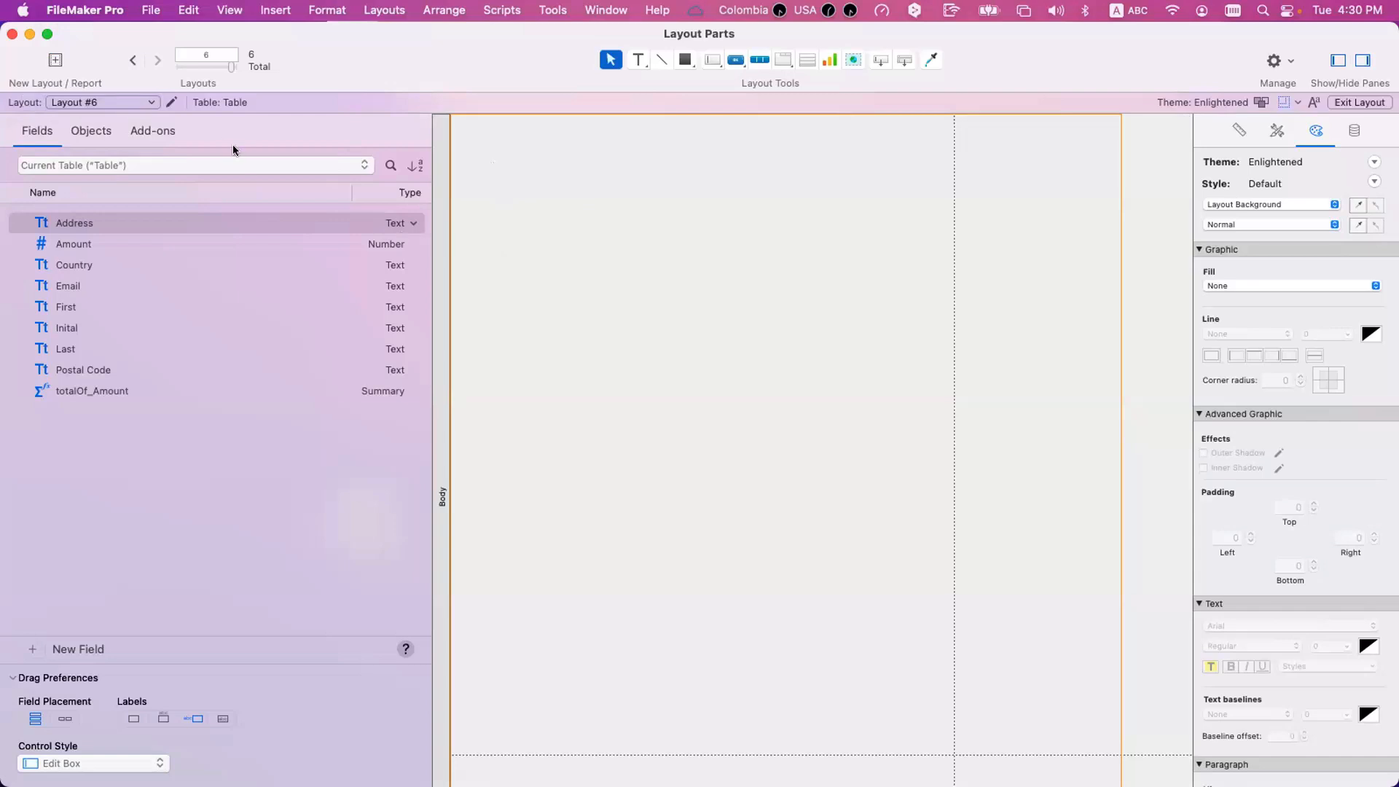
Switch to Layout #3 and select its leading Sub-summary by Country part.
{"action": "left_click", "coordinate": [151, 107]}
{"action": "left_click", "coordinate": [124, 64]}
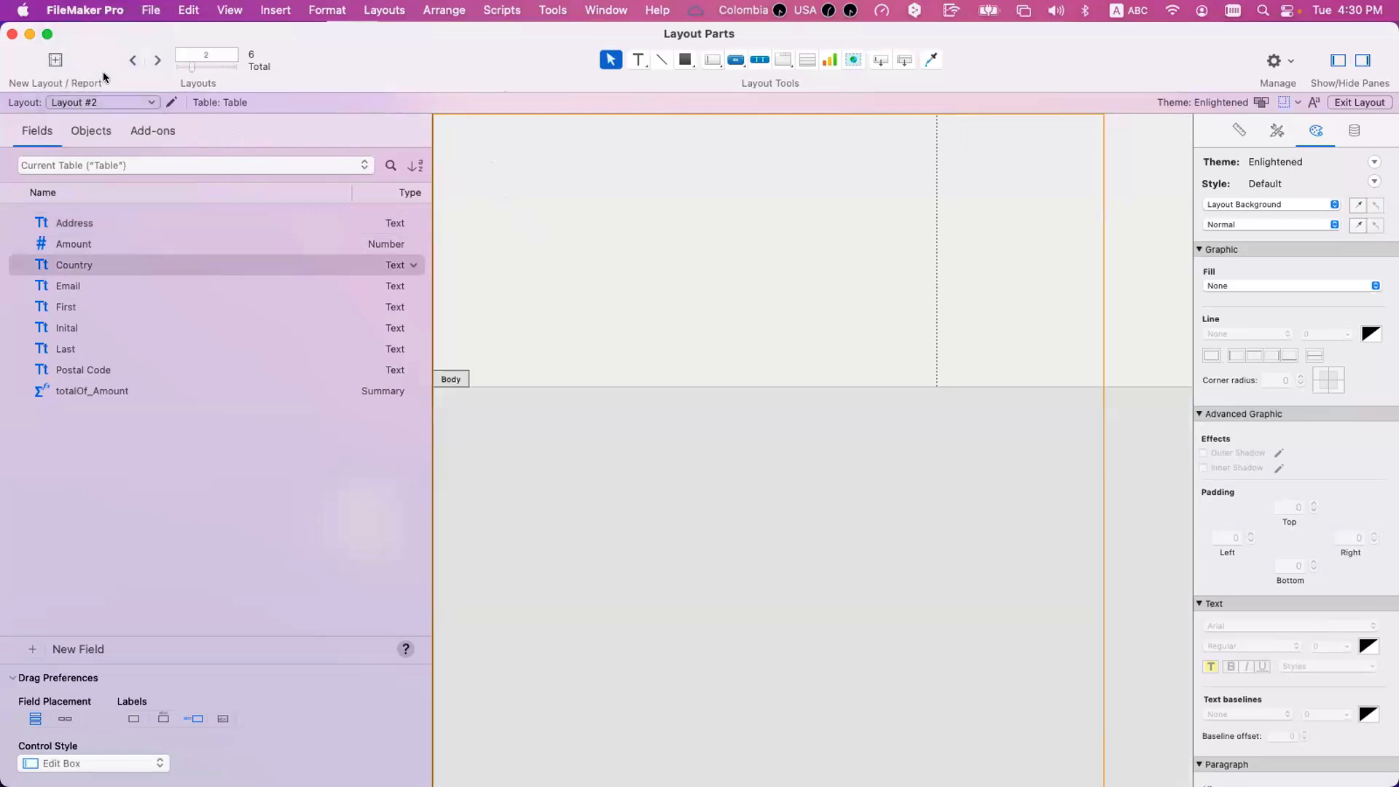
{"action": "left_click", "coordinate": [155, 63]}
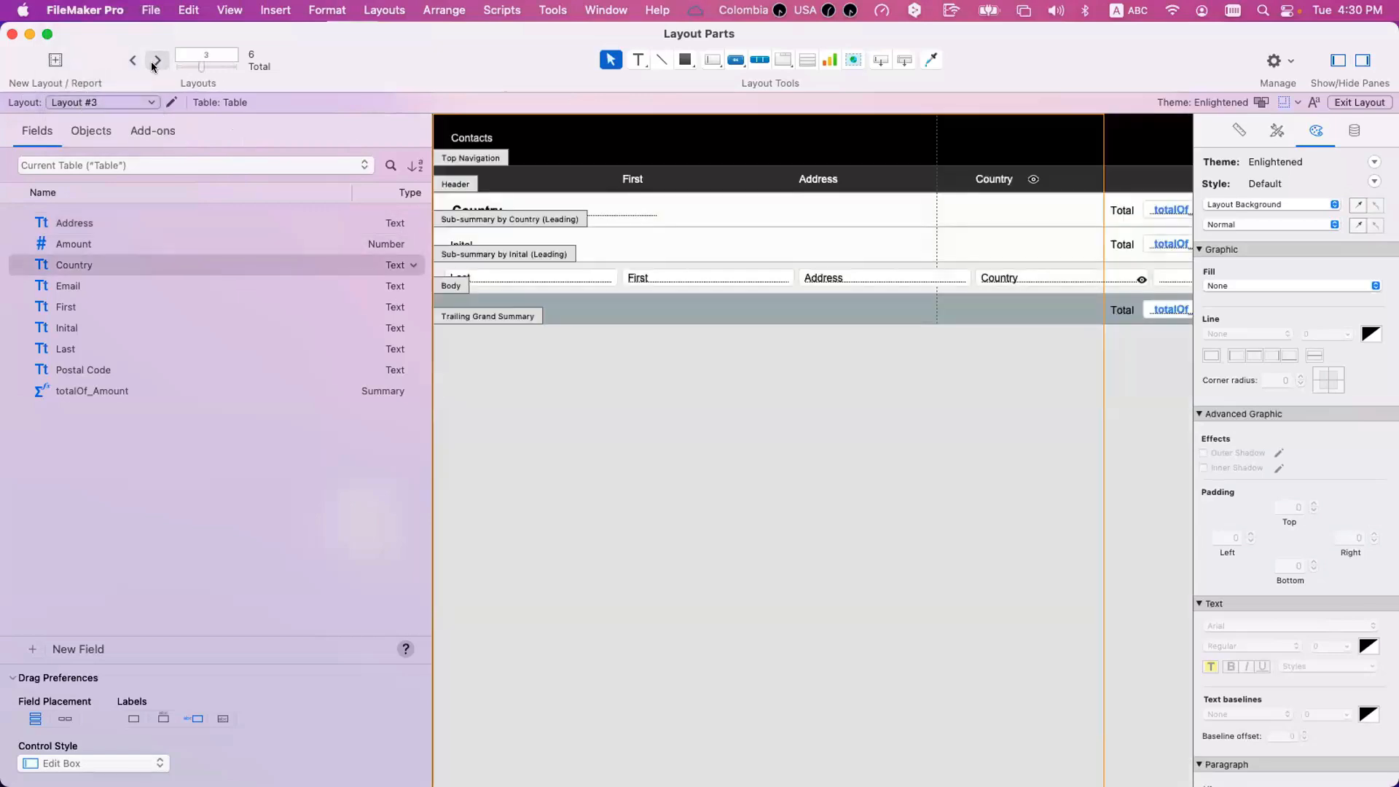
{"action": "left_click", "coordinate": [481, 219]}
{"action": "left_click", "coordinate": [481, 219], "text": "super"}
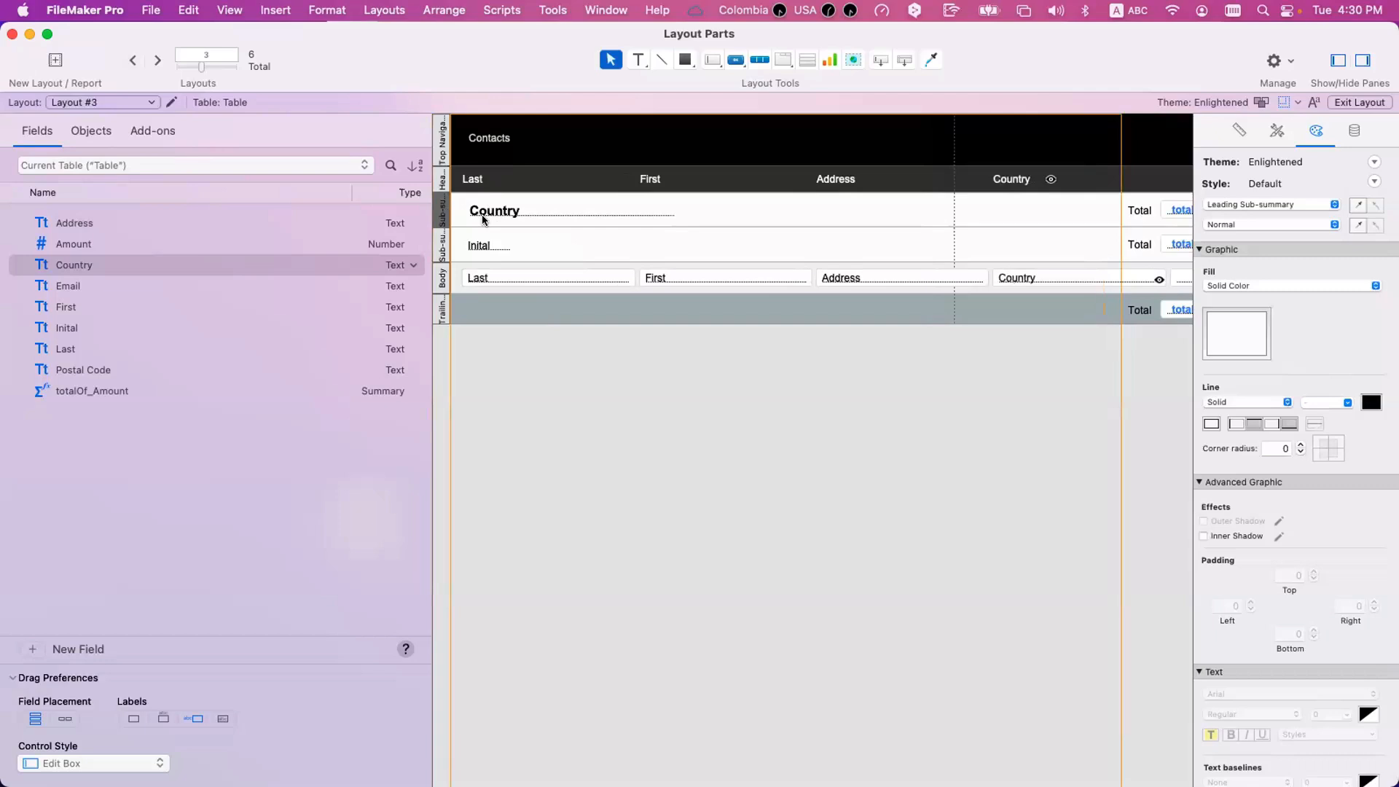
Open the Data Viewer and begin a new watch expression with the If function.
{"action": "left_click", "coordinate": [552, 10]}
{"action": "left_click", "coordinate": [553, 73]}
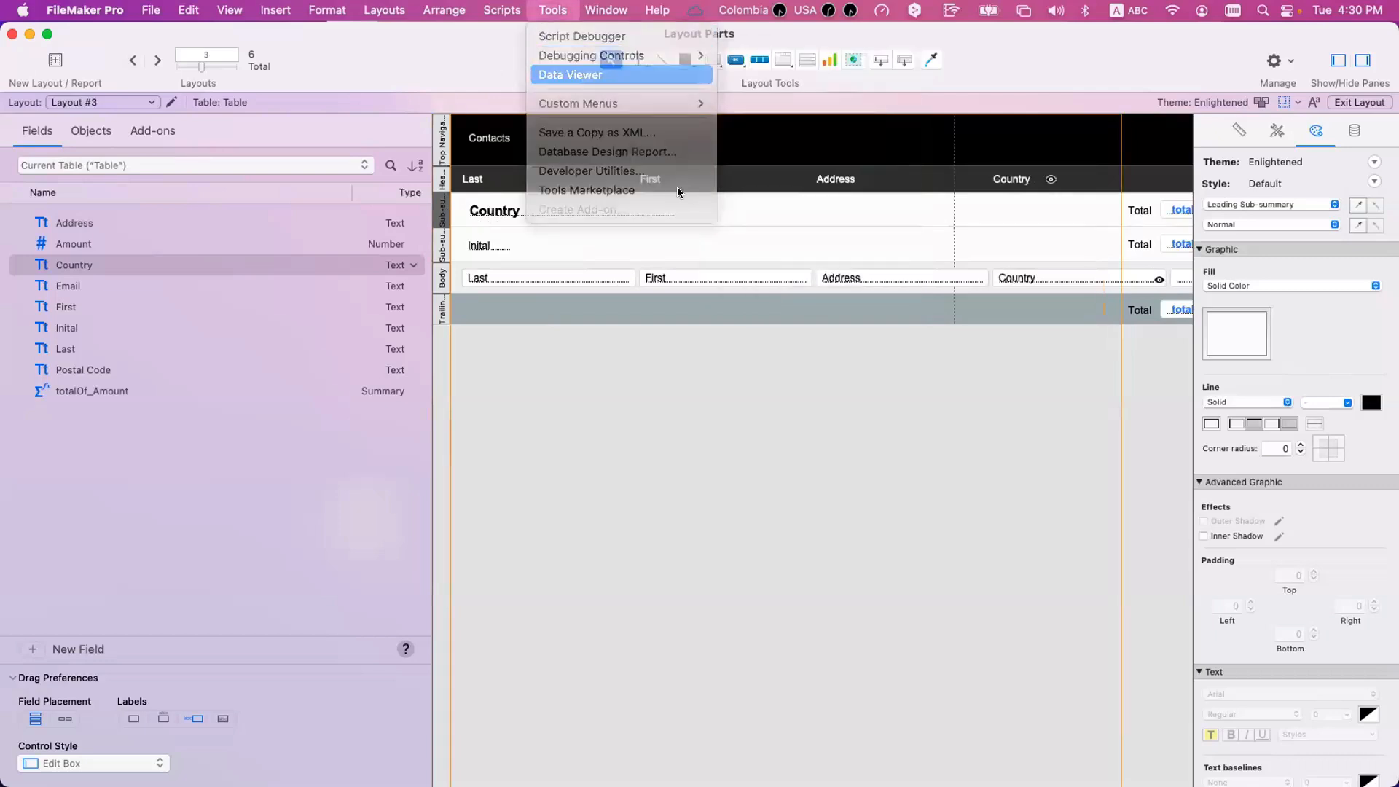
{"action": "left_click", "coordinate": [1284, 742]}
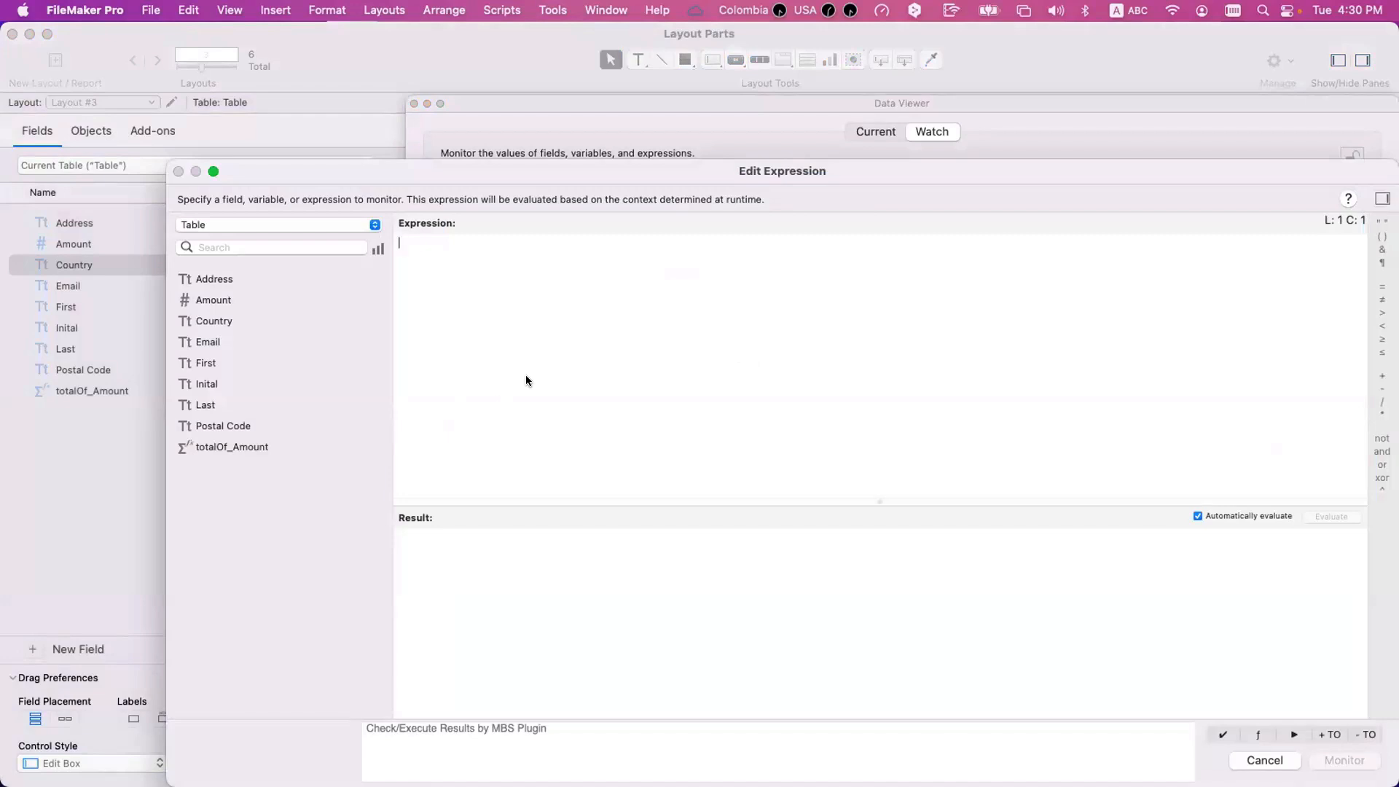
{"action": "type", "text": "if"}
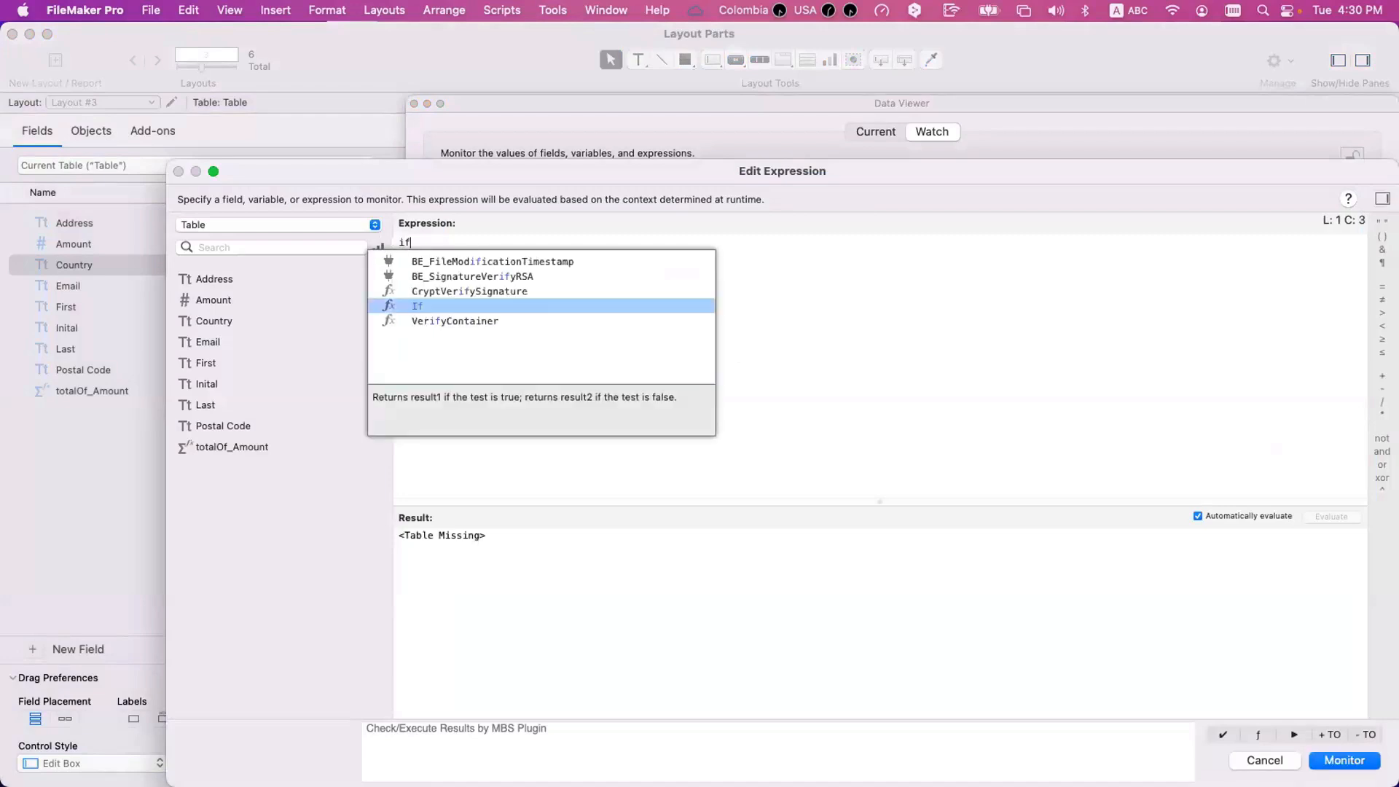
{"action": "key", "text": "Return"}
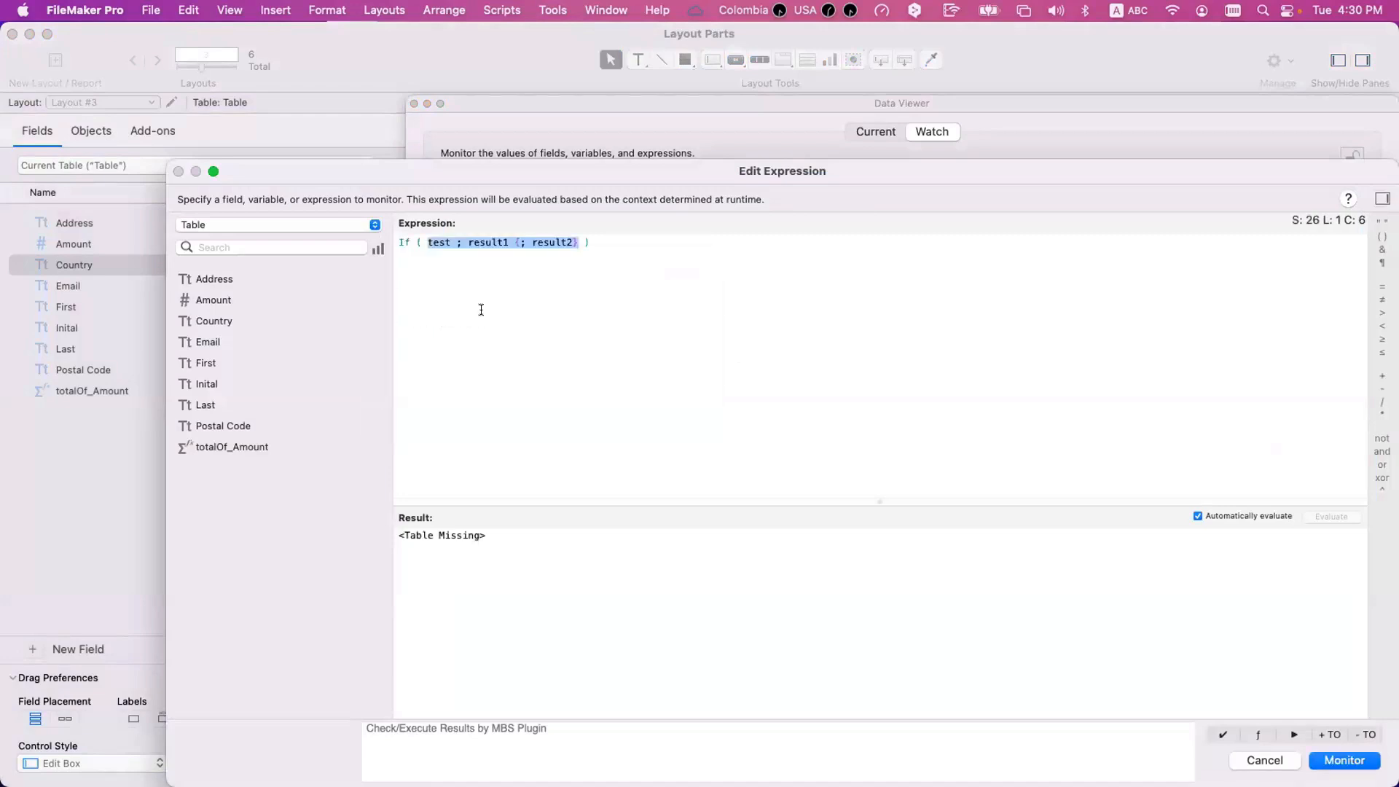
Set the test of the If function to Get ( FoundCount ) = 1.
{"action": "double_click", "coordinate": [438, 241]}
{"action": "type", "text": "get"}
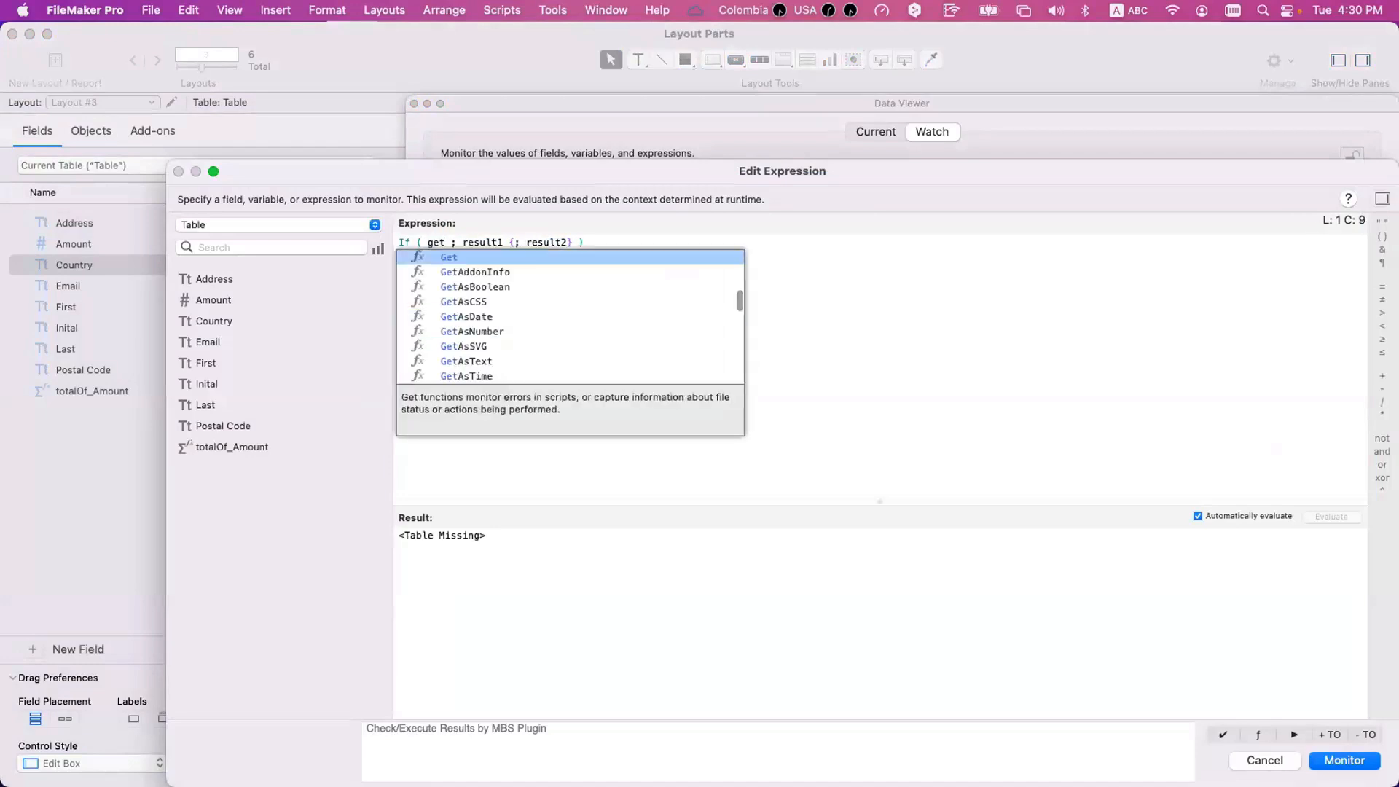
{"action": "key", "text": "Return"}
{"action": "type", "text": "fo"}
{"action": "key", "text": "Return"}
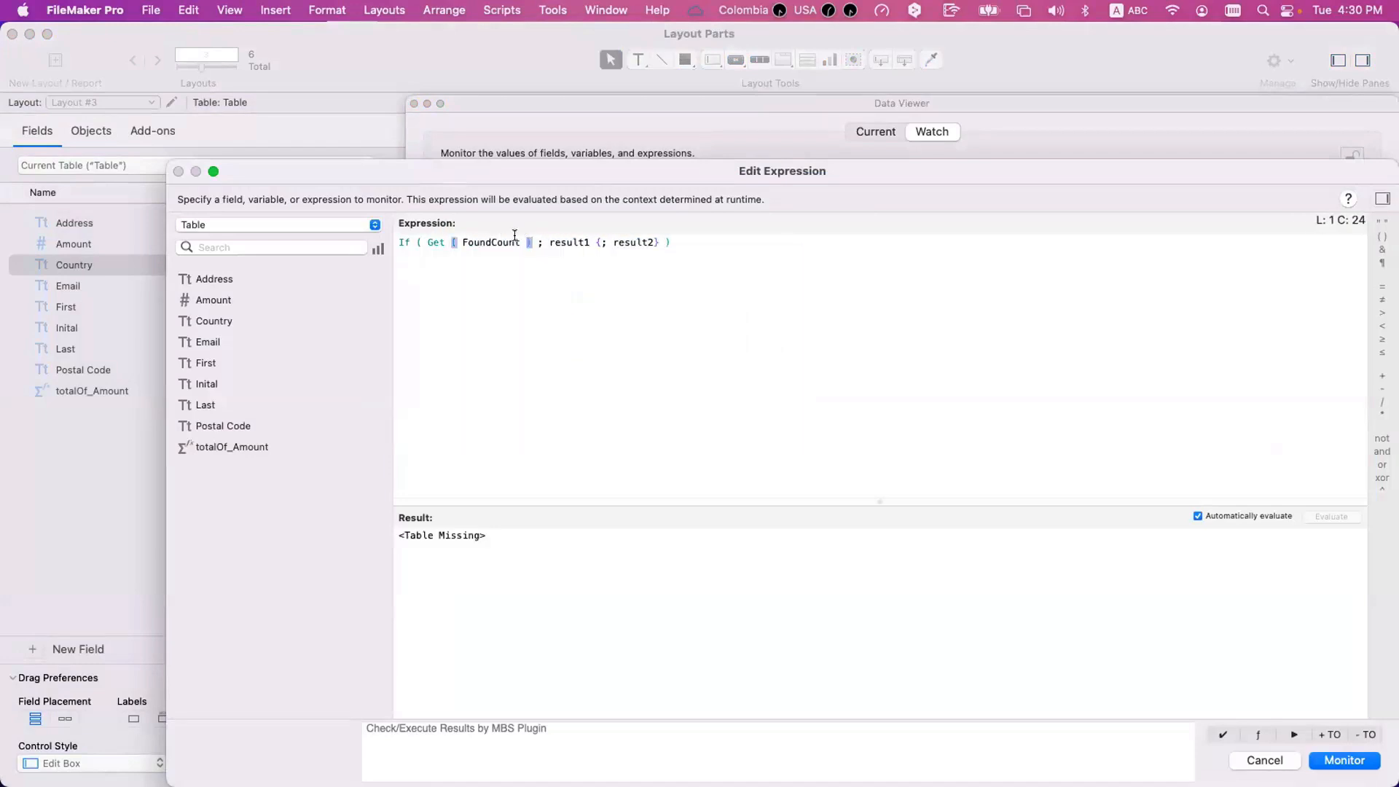
{"action": "type", "text": "n= 1"}
{"action": "left_click", "coordinate": [542, 244]}
{"action": "key", "text": "BackSpace"}
Replace the If function's result placeholders with " book" for true and " books" for false.
{"action": "left_click_drag", "start_coordinate": [573, 243], "coordinate": [681, 248]}
{"action": "type", "text": "\""}
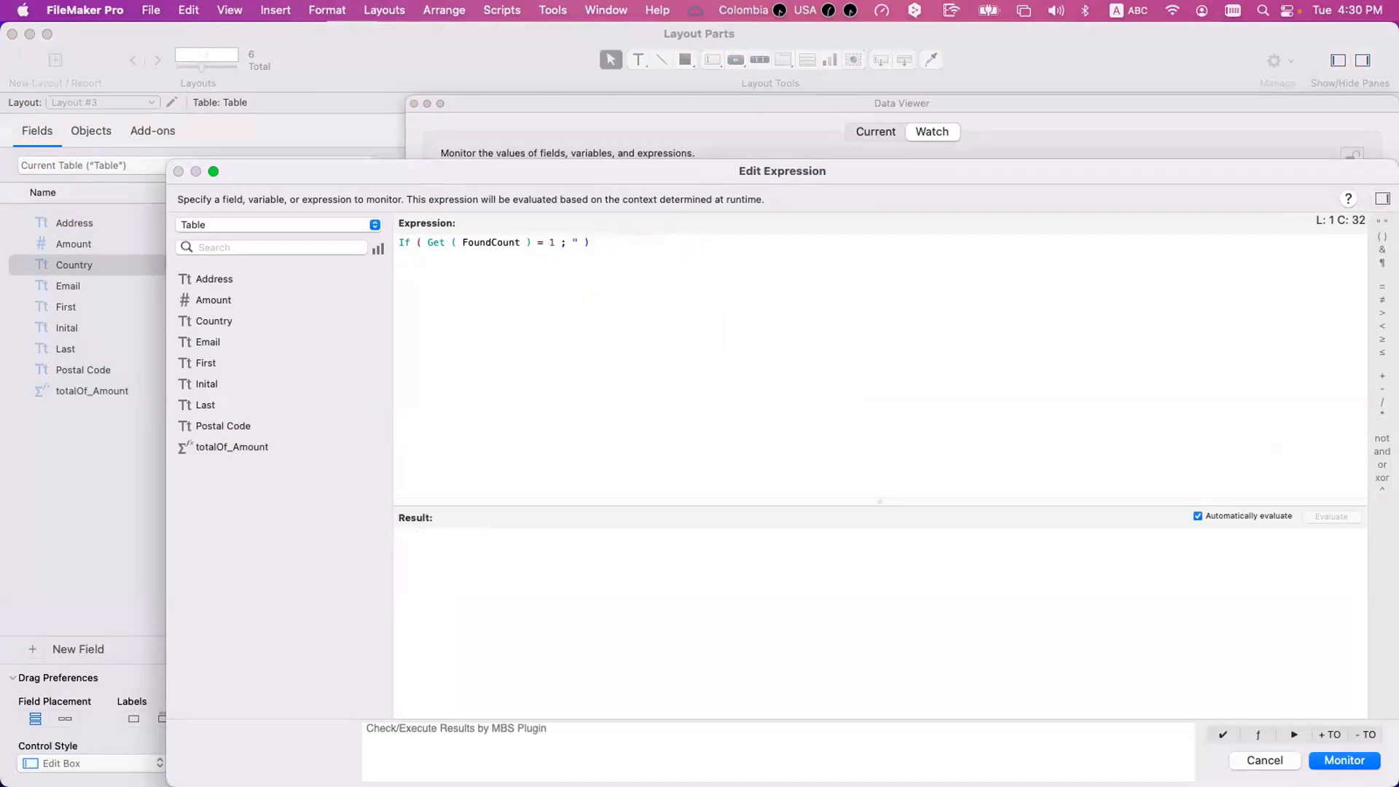
{"action": "type", "text": " book\" ; \" books"}
{"action": "key", "text": "Left"}
{"action": "key", "text": "Left"}
{"action": "key", "text": "Left"}
{"action": "key", "text": "Left"}
{"action": "key", "text": "Left"}
{"action": "key", "text": "Right"}
{"action": "key", "text": "Right"}
{"action": "key", "text": "Right"}
{"action": "key", "text": "Right"}
{"action": "key", "text": "Right"}
{"action": "type", "text": "\""}
Prefix the If function with Get ( FoundCount ) & and save the watch expression.
{"action": "left_click", "coordinate": [400, 243]}
{"action": "type", "text": "Get ( FoundCount ) "}
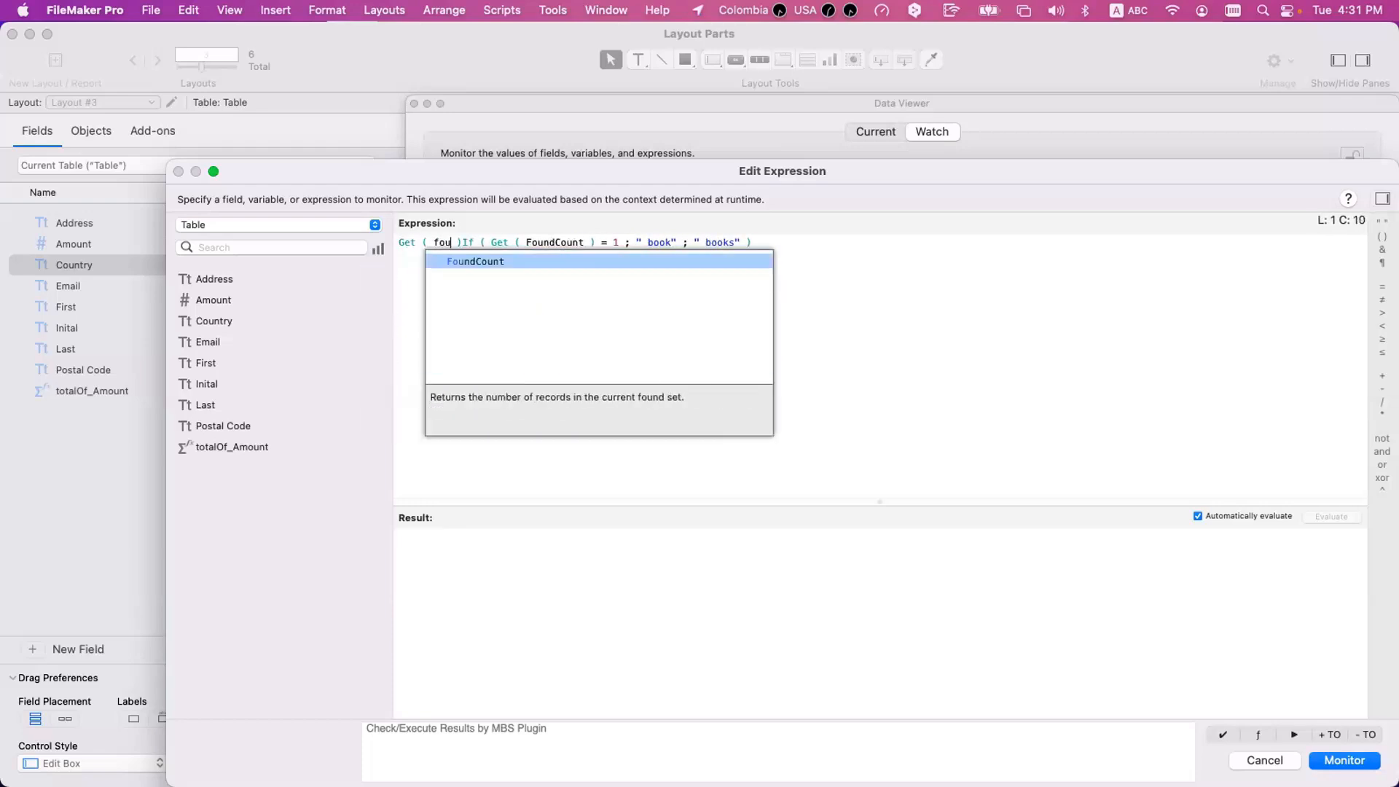
{"action": "type", "text": "&"}
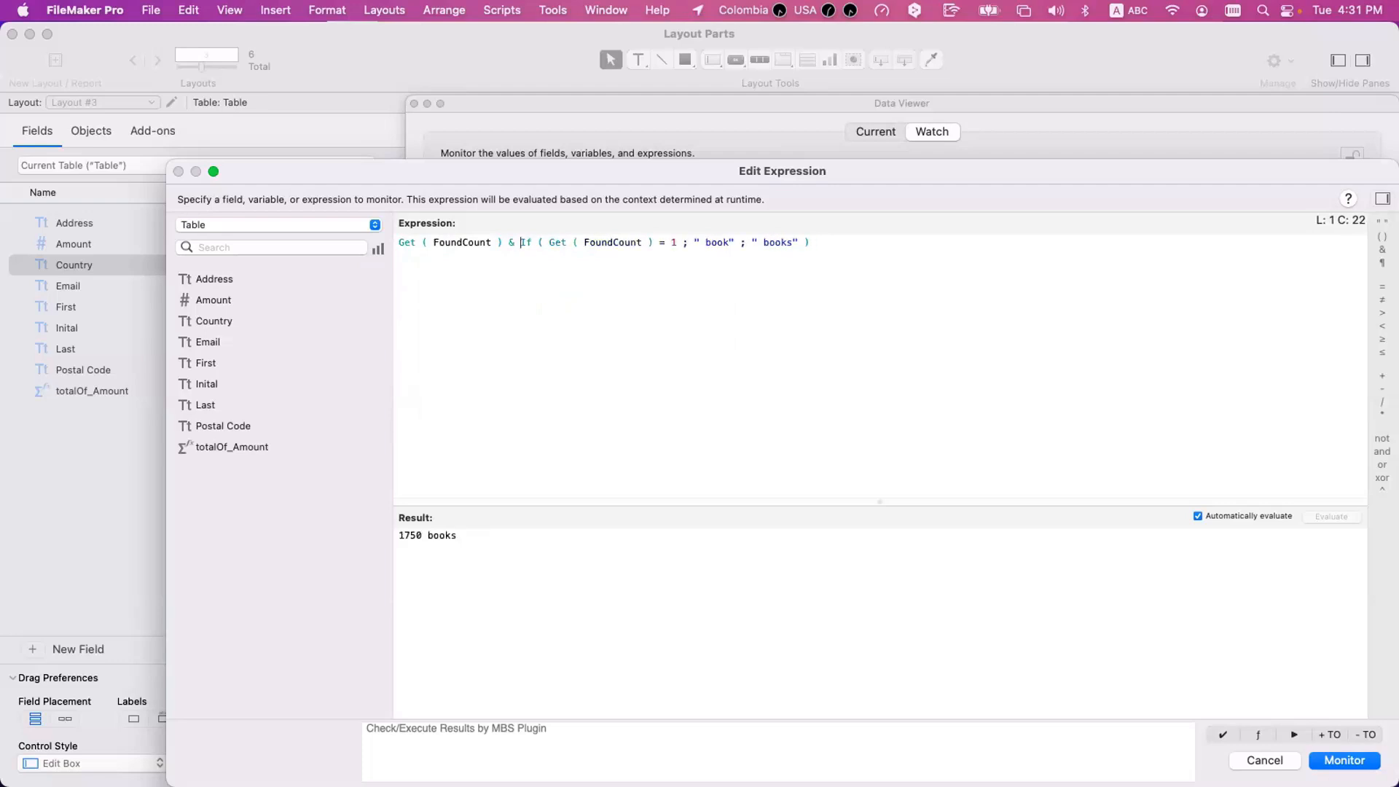
{"action": "left_click_drag", "start_coordinate": [462, 537], "coordinate": [330, 524]}
{"action": "key", "text": "Return"}
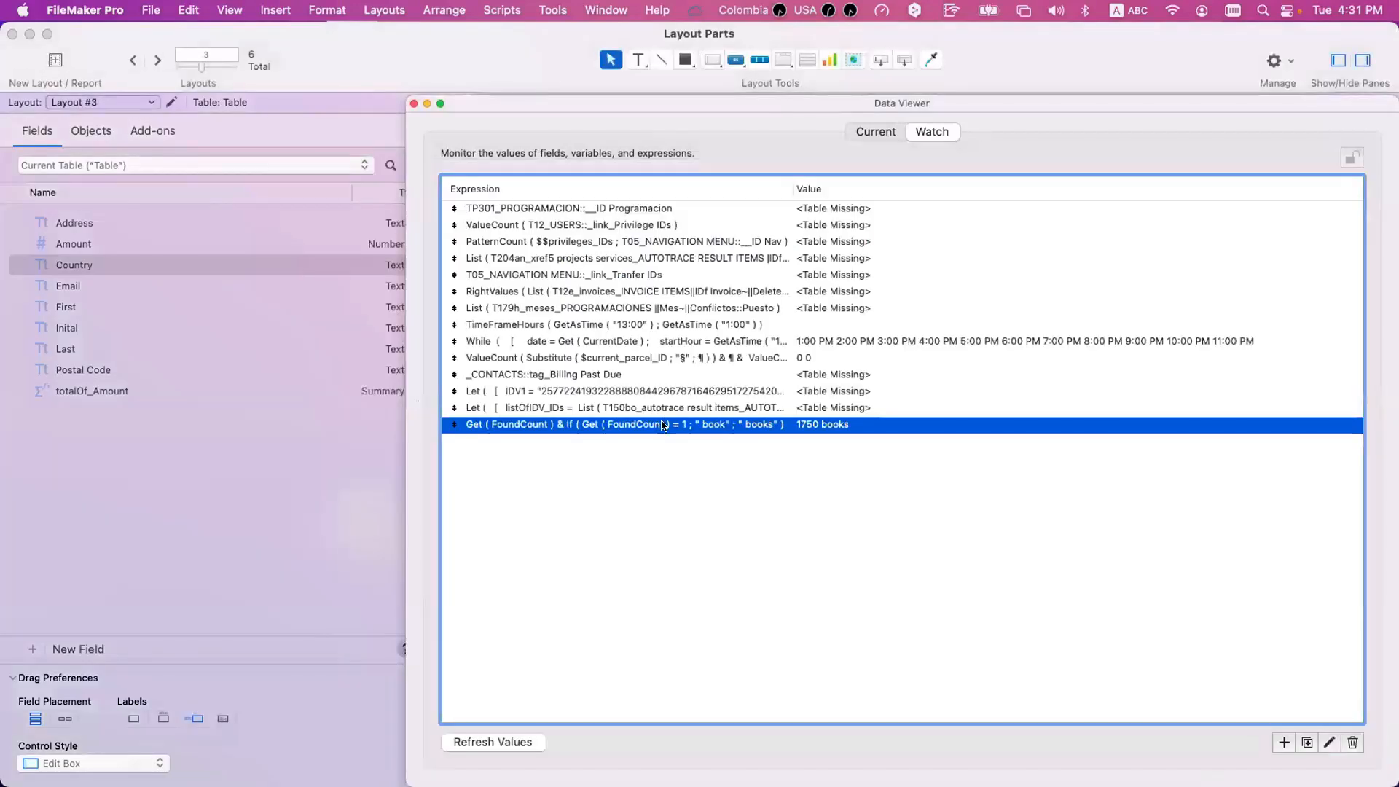
Reopen the found-count watch expression, copy its full text, and close the Data Viewer.
{"action": "double_click", "coordinate": [663, 425]}
{"action": "left_click_drag", "start_coordinate": [503, 341], "coordinate": [391, 218]}
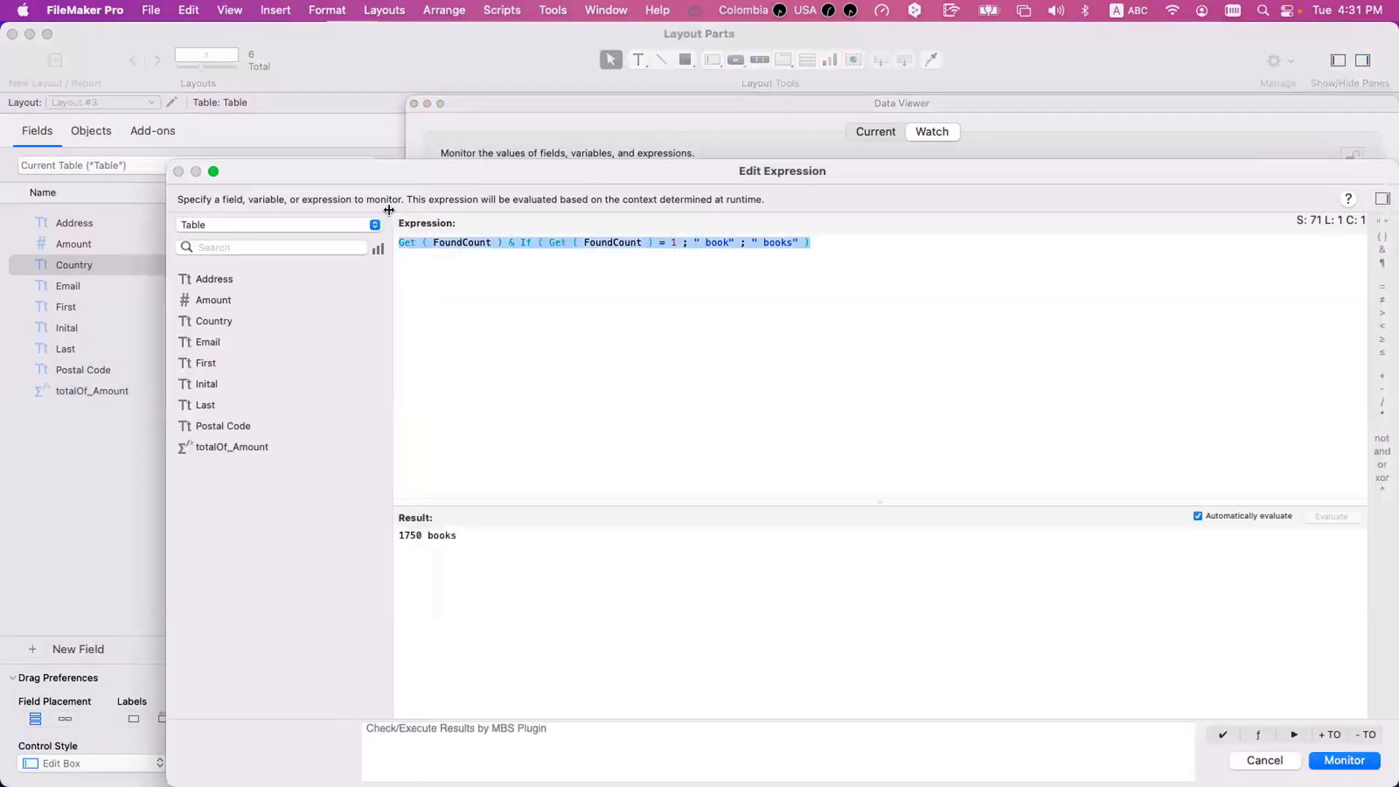
{"action": "key", "text": "Return"}
{"action": "key", "text": "super+w"}
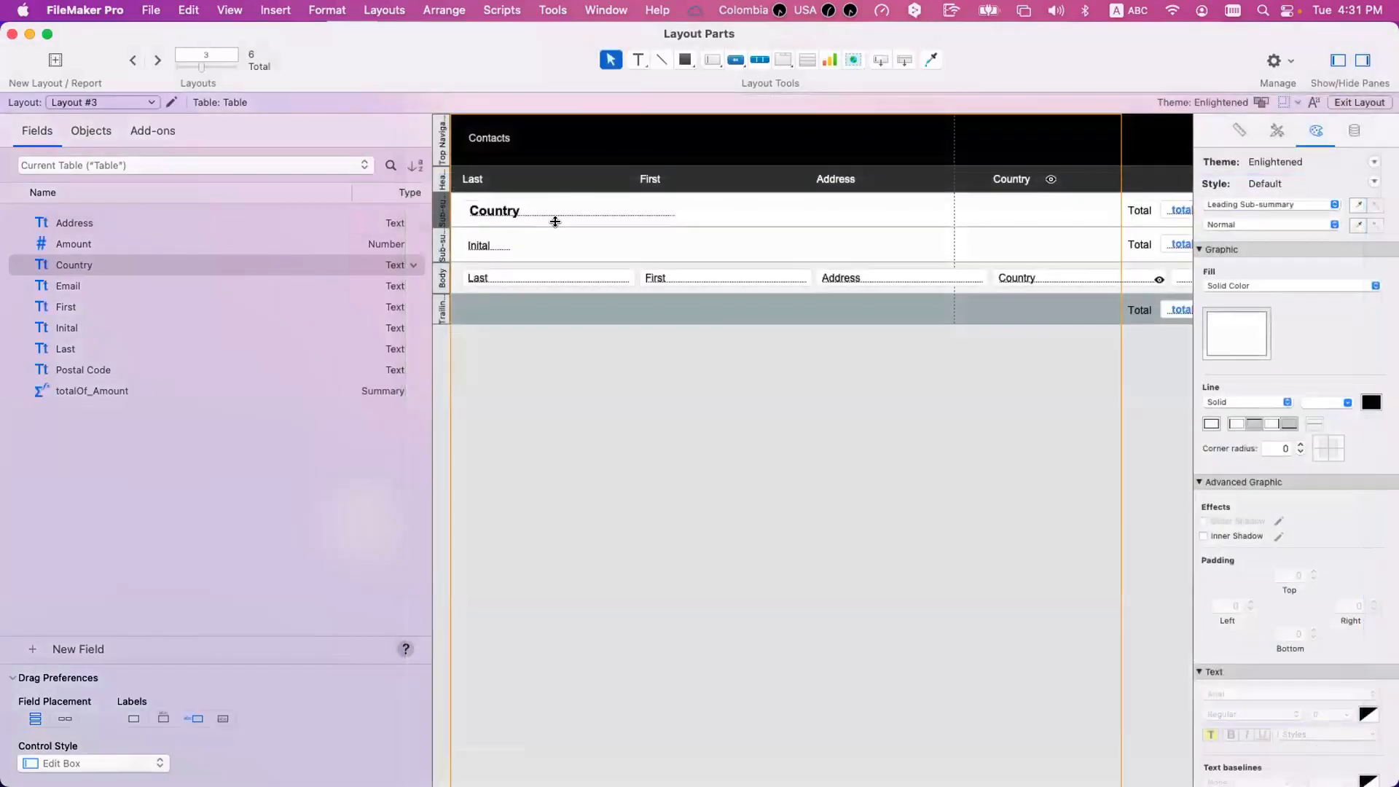
Insert a layout calculation in the leading Sub-summary by Country part, using the copied found-count expression.
{"action": "scroll", "coordinate": [705, 204], "scroll_direction": "right", "scroll_amount": 3}
{"action": "left_click", "coordinate": [704, 203]}
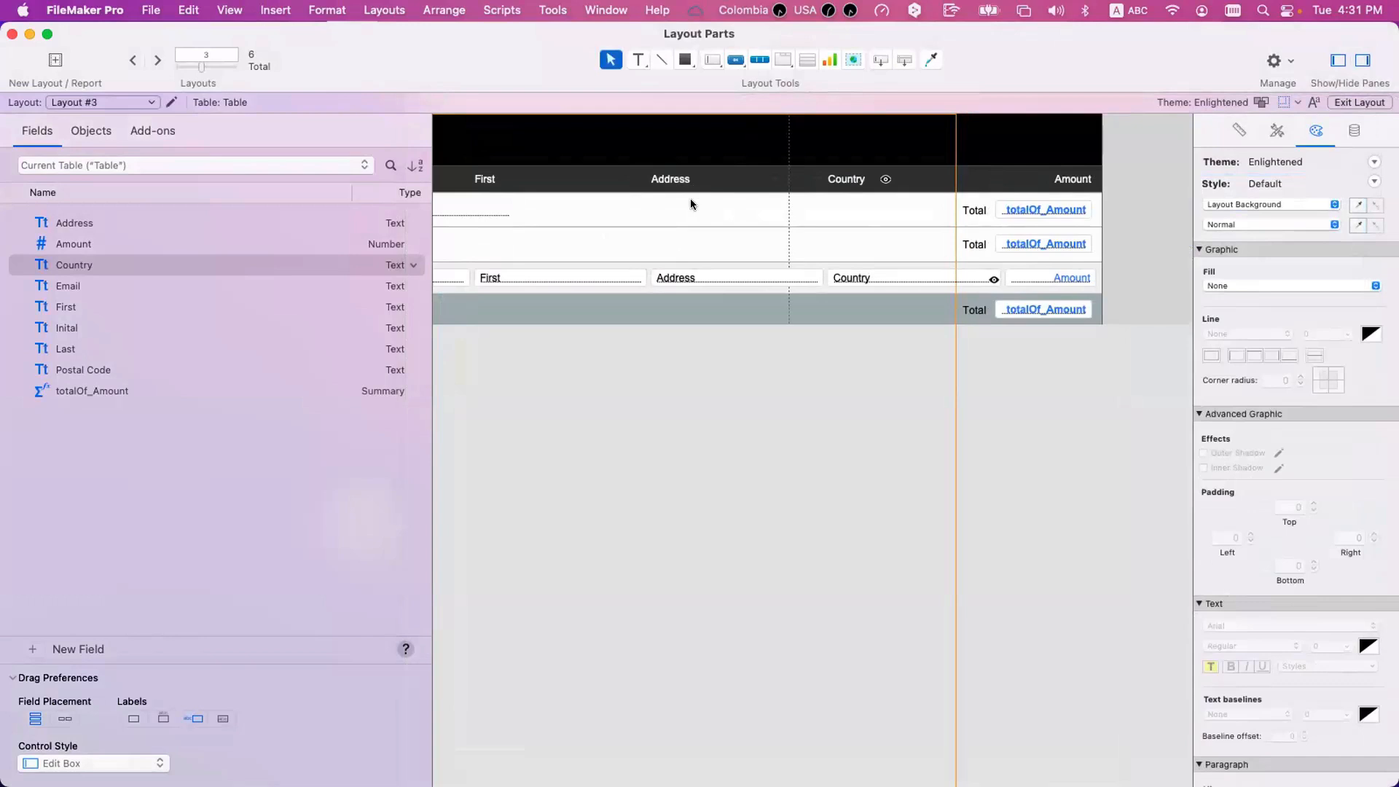
{"action": "left_click", "coordinate": [638, 63]}
{"action": "left_click_drag", "start_coordinate": [651, 202], "coordinate": [777, 220]}
{"action": "left_click", "coordinate": [640, 62]}
{"action": "left_click_drag", "start_coordinate": [618, 205], "coordinate": [815, 218]}
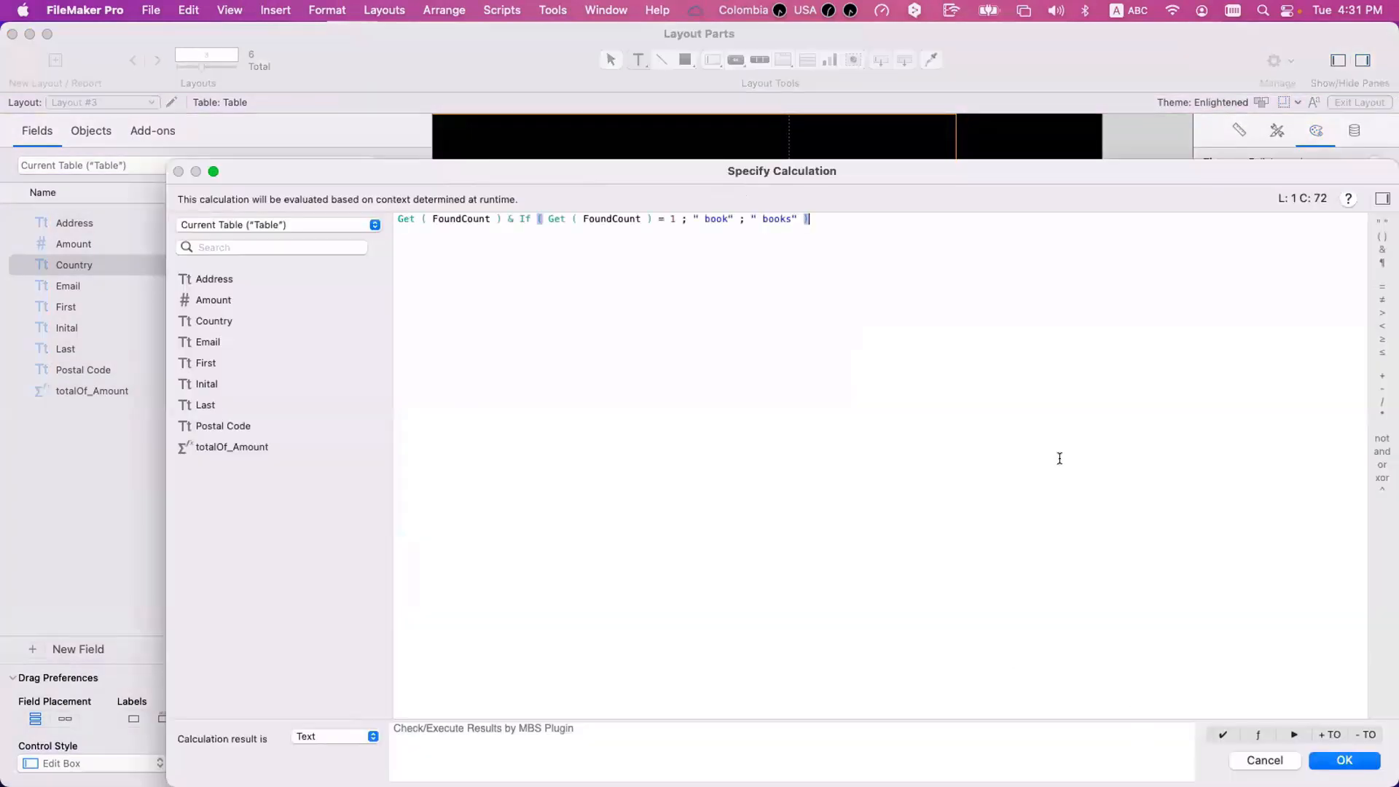
Change the calculation's result texts to " record" for true and " records" for false, and save it.
{"action": "double_click", "coordinate": [711, 218]}
{"action": "type", "text": "record"}
{"action": "left_click", "coordinate": [853, 215]}
{"action": "double_click", "coordinate": [780, 212]}
{"action": "type", "text": "records"}
{"action": "left_click", "coordinate": [1338, 758]}
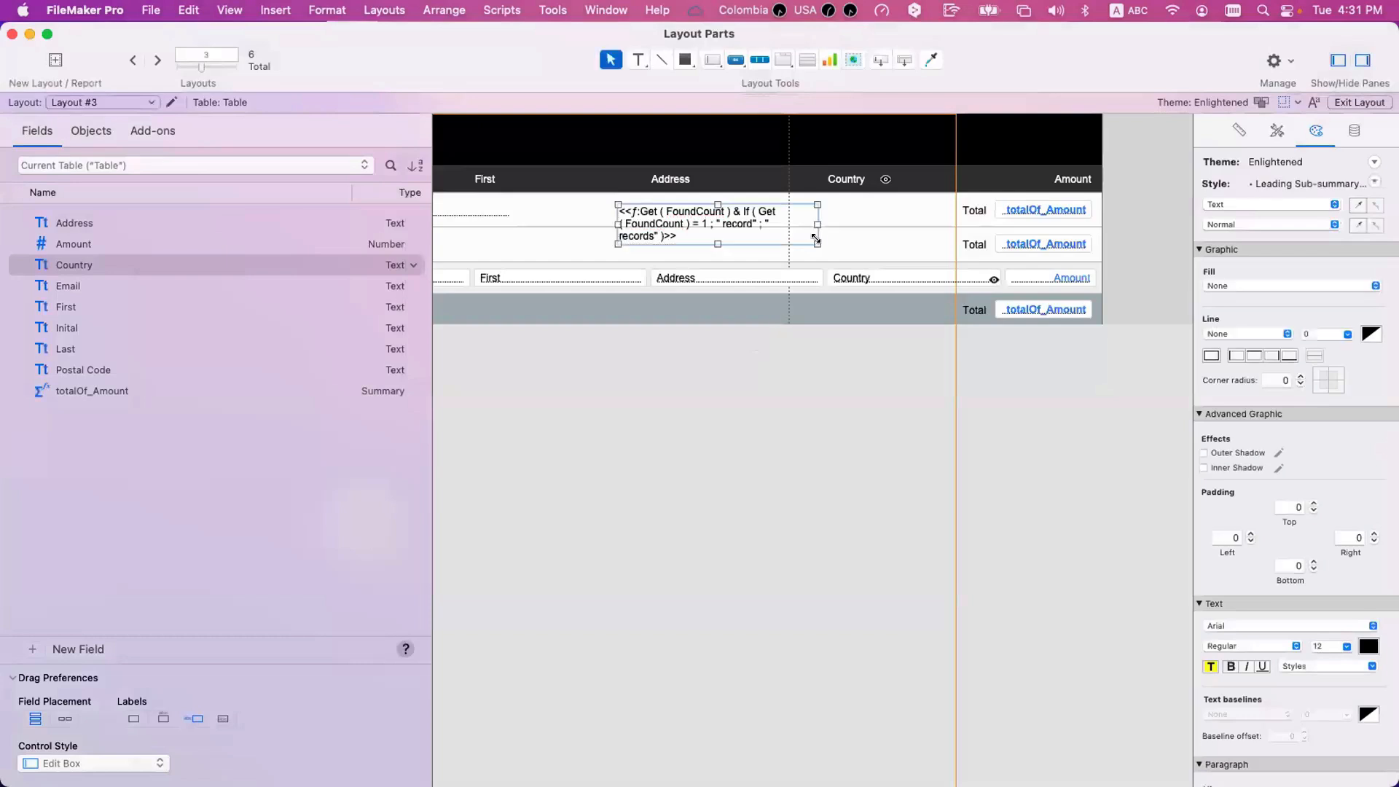
Fit the calculation text on one line in the Sub-summary part and review the country groups in Browse mode.
{"action": "left_click_drag", "start_coordinate": [889, 212], "coordinate": [1011, 211]}
{"action": "key", "text": "super+b"}
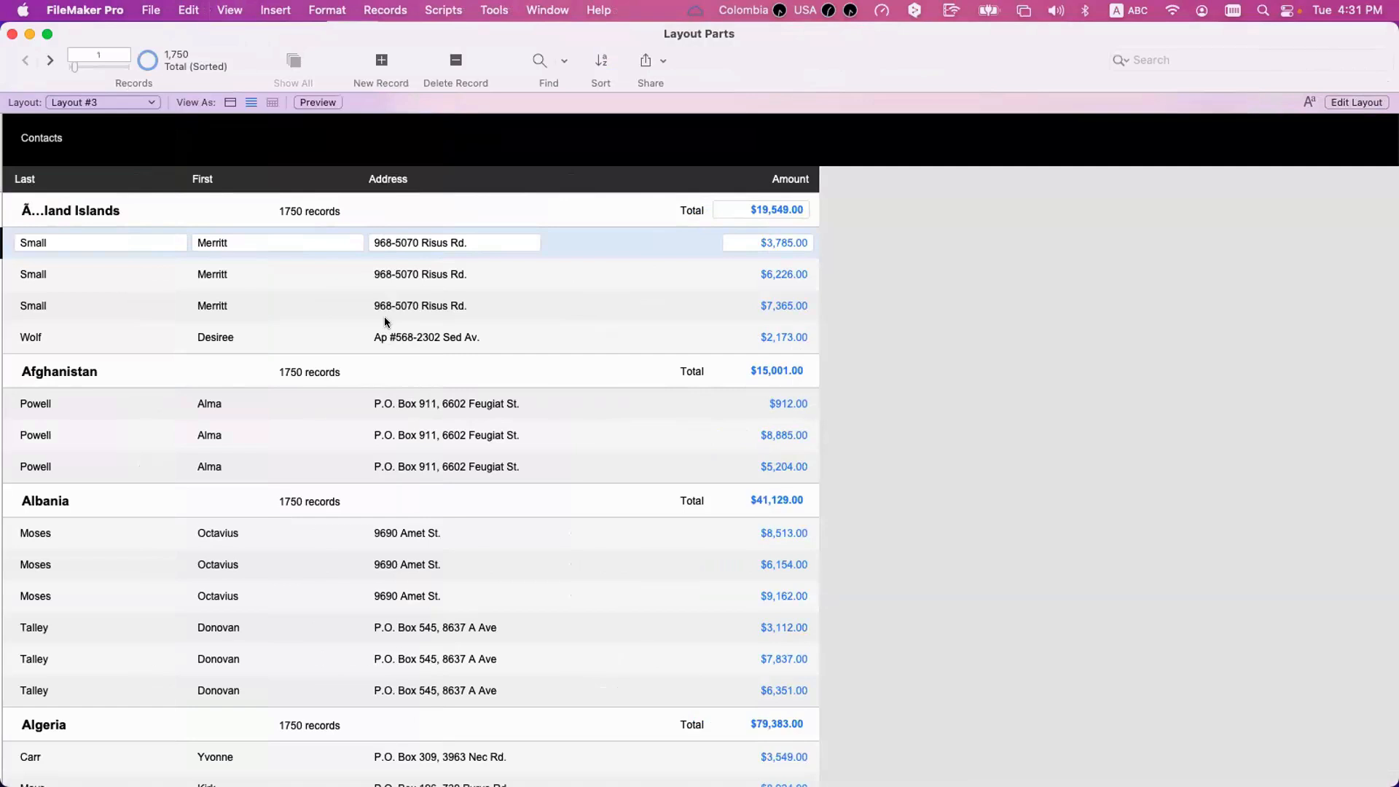
{"action": "scroll", "coordinate": [404, 230], "scroll_direction": "down", "scroll_amount": 2}
{"action": "scroll", "coordinate": [408, 234], "scroll_direction": "up", "scroll_amount": 2}
Open the database's field definitions and examine the summary options of totalOf_Amount.
{"action": "key", "text": "super+shift+d"}
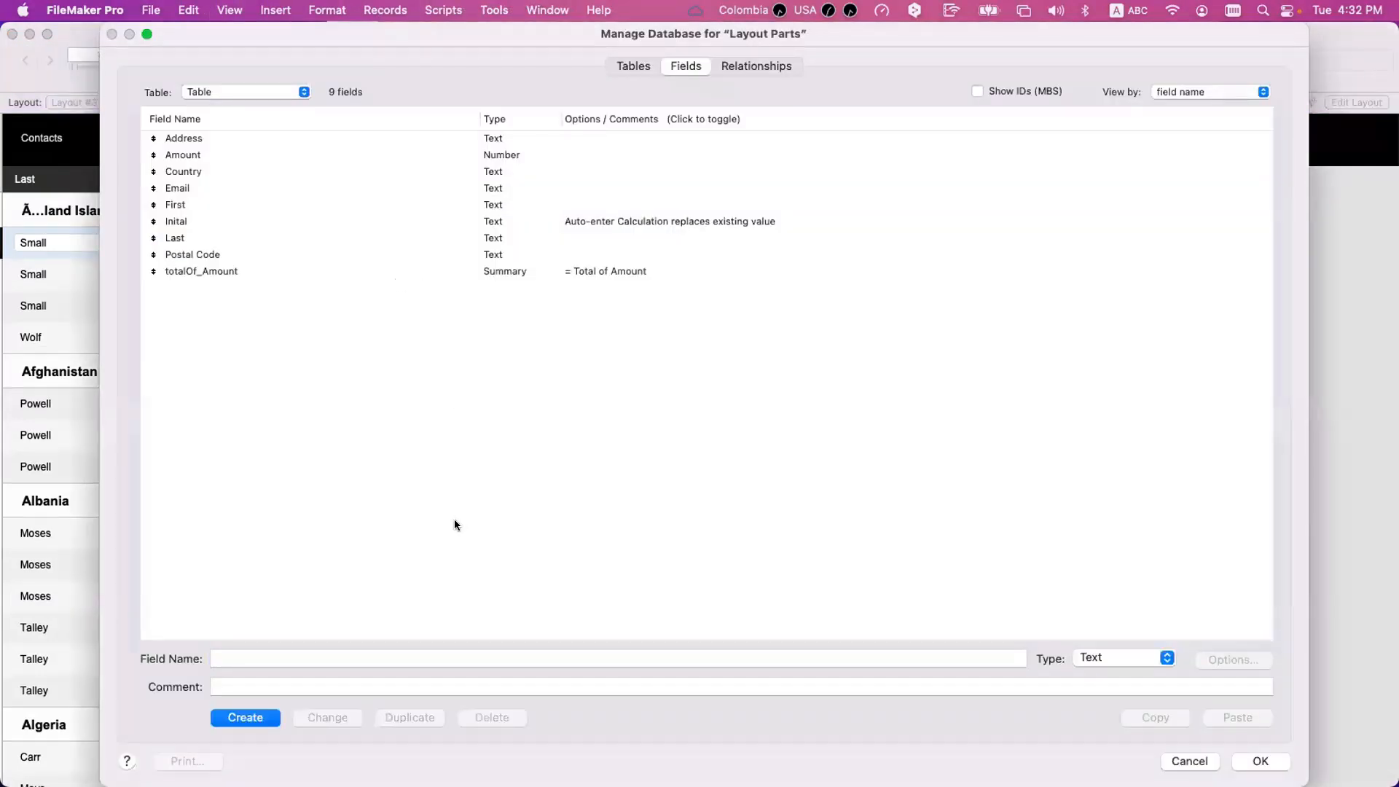
{"action": "left_click", "coordinate": [256, 272]}
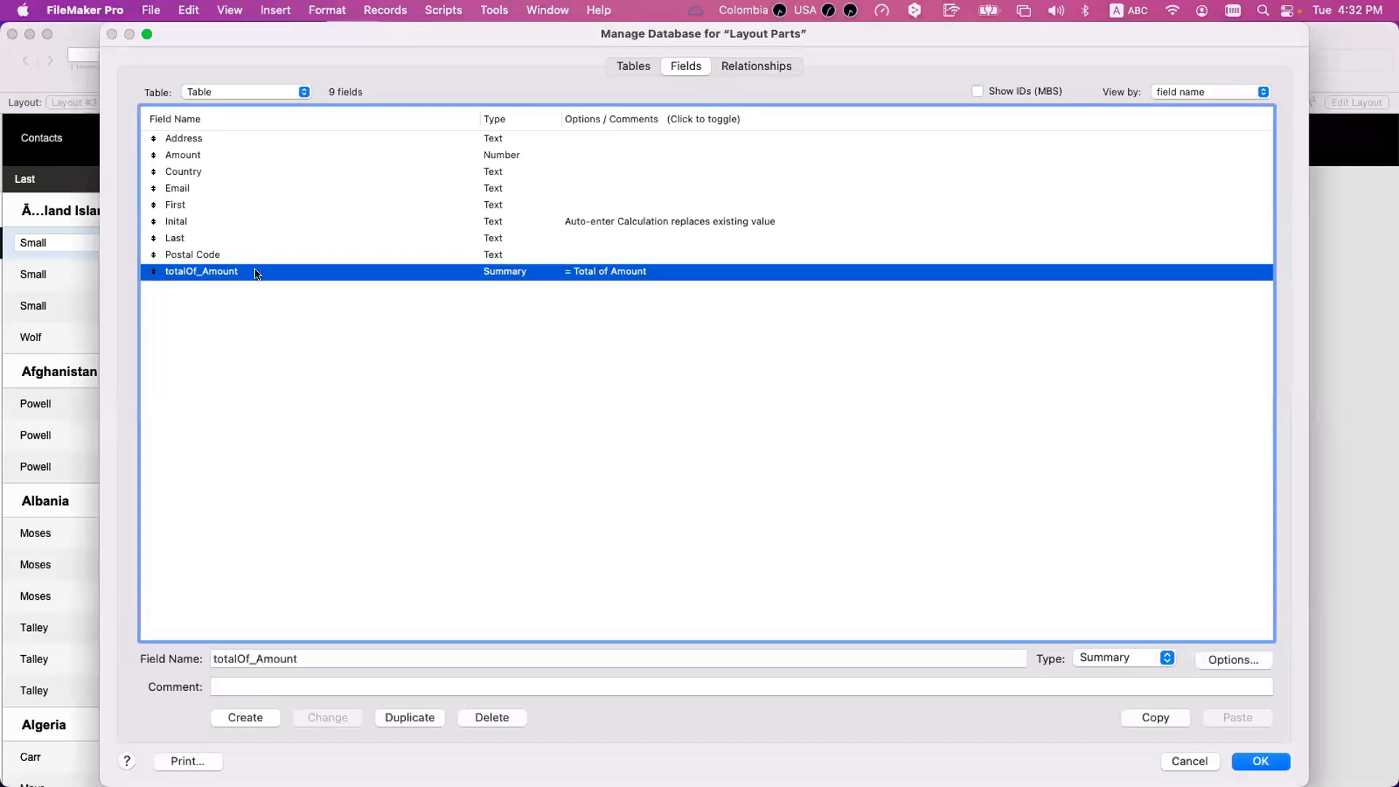
{"action": "double_click", "coordinate": [256, 272]}
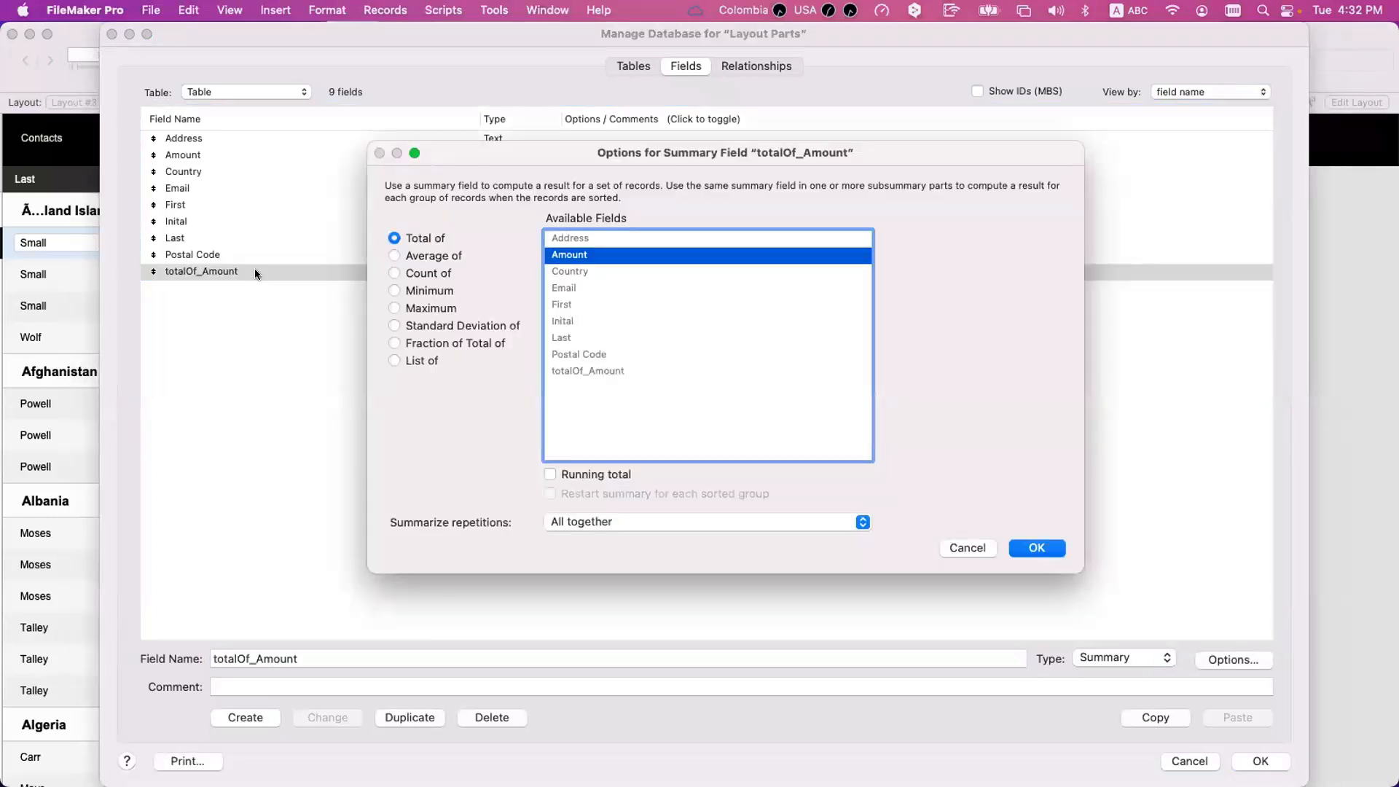
{"action": "key", "text": "Return"}
{"action": "left_click", "coordinate": [234, 658]}
{"action": "left_click_drag", "start_coordinate": [233, 658], "coordinate": [213, 658]}
{"action": "type", "text": "cpunt"}
{"action": "key", "text": "Left"}
{"action": "key", "text": "Left"}
{"action": "key", "text": "Left"}
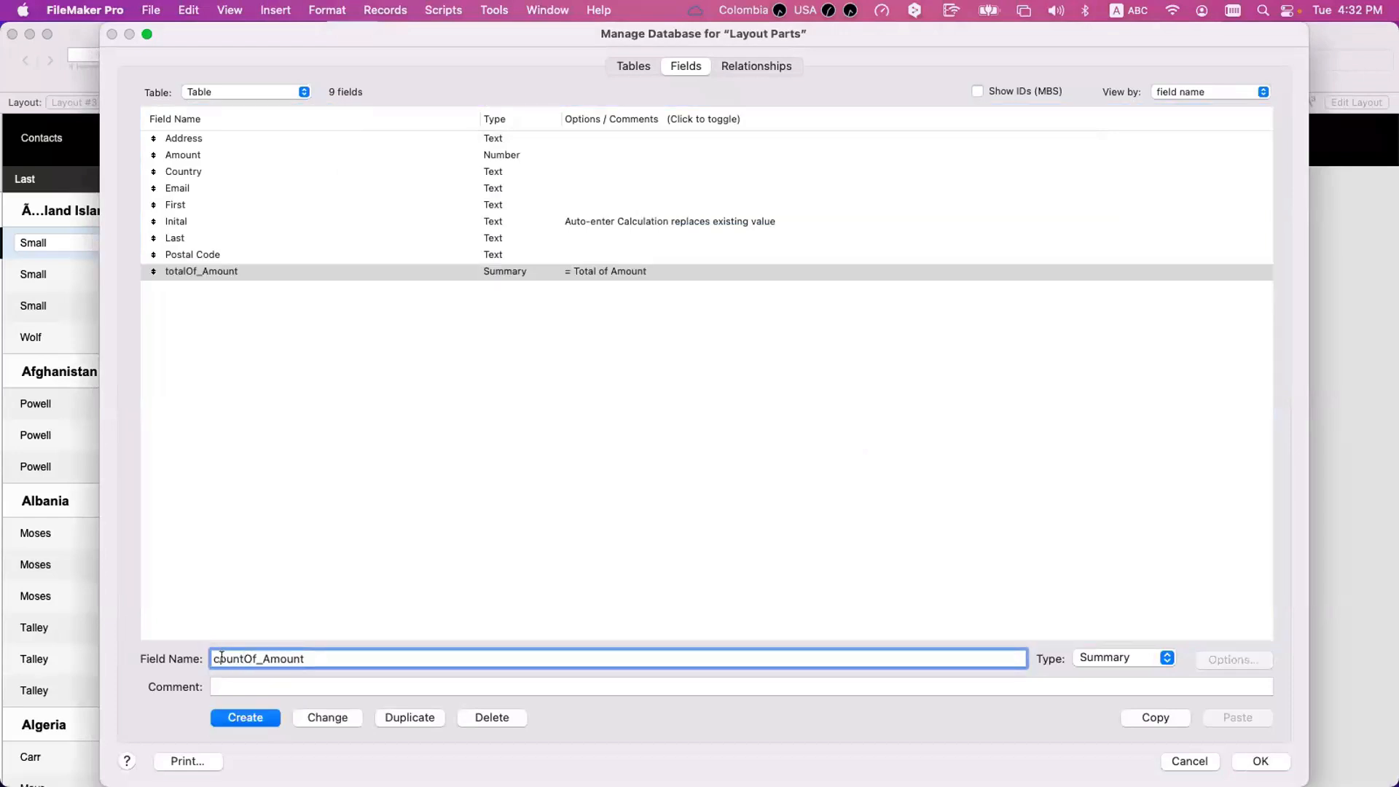
{"action": "key", "text": "BackSpace"}
{"action": "type", "text": "o"}
{"action": "key", "text": "BackSpace"}
{"action": "type", "text": "o"}
Create a Text field named __ID Contact in the Table table.
{"action": "double_click", "coordinate": [296, 659]}
{"action": "triple_click", "coordinate": [316, 658]}
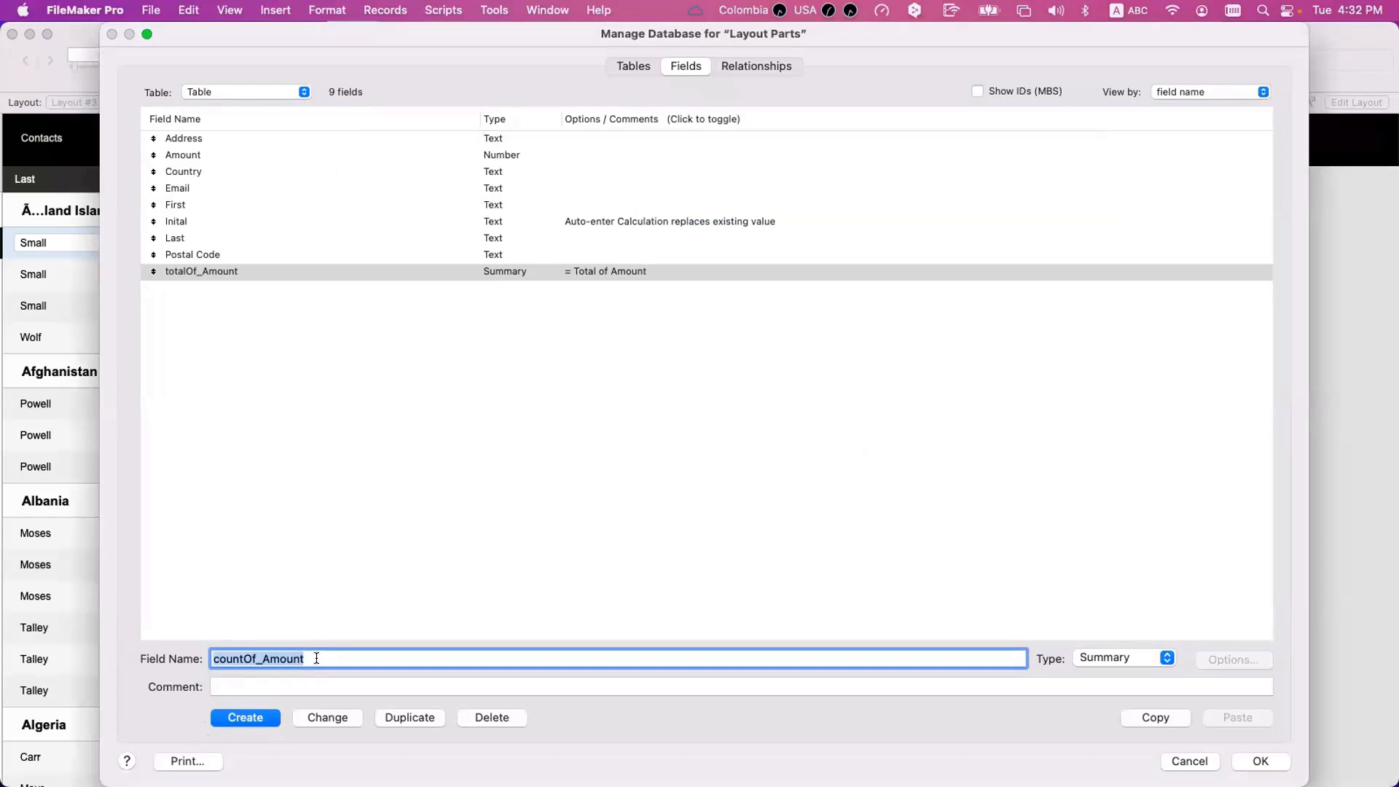
{"action": "type", "text": "__ID"}
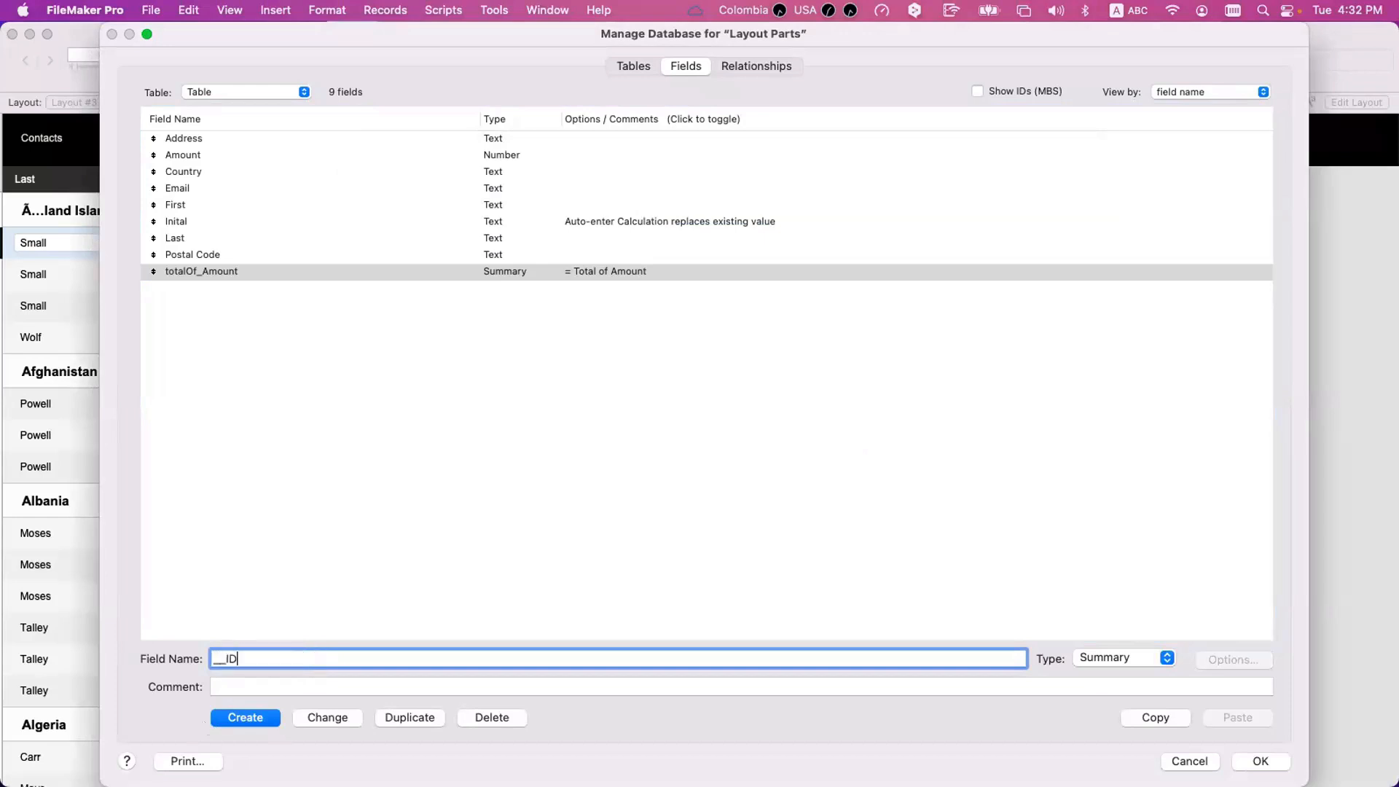
{"action": "type", "text": " Contact"}
{"action": "left_click", "coordinate": [1123, 658]}
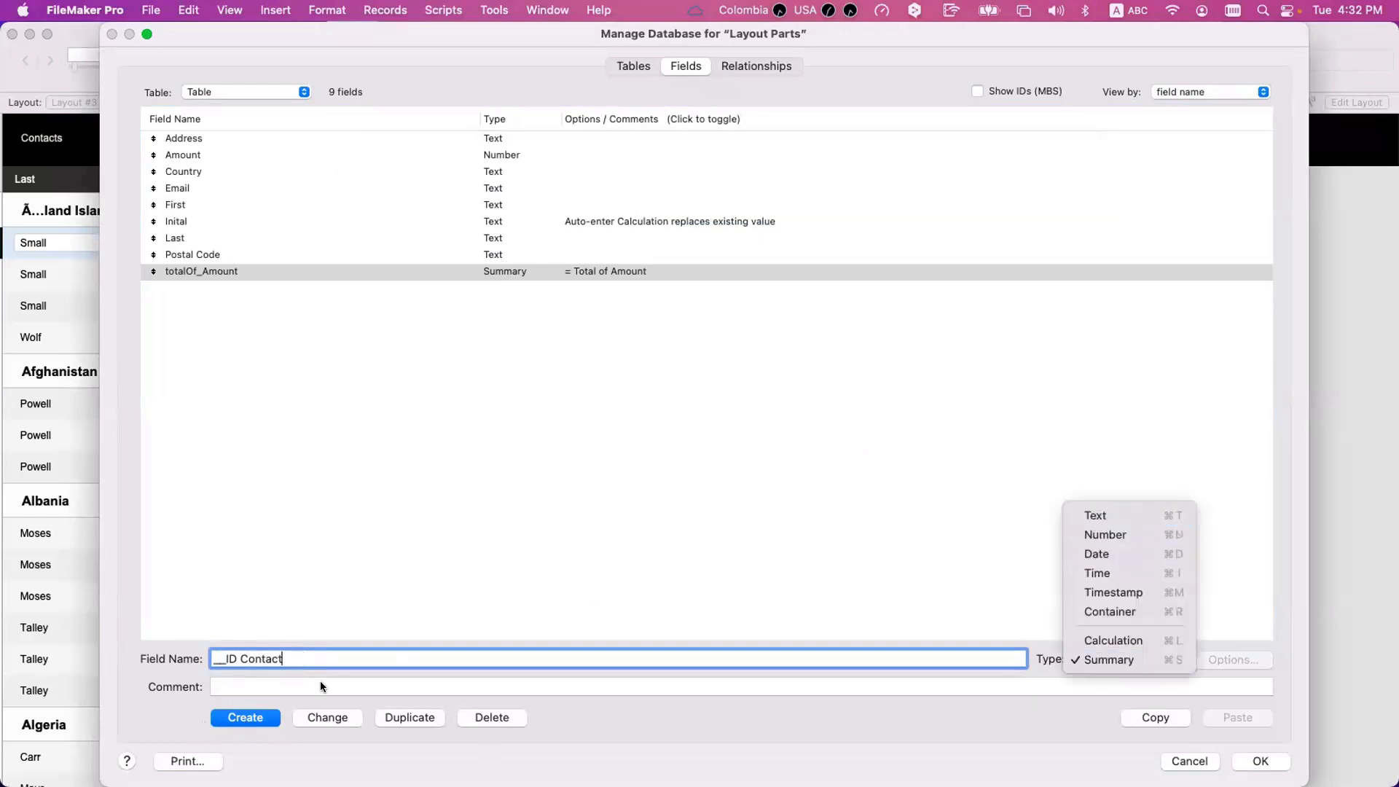
{"action": "left_click", "coordinate": [1095, 516]}
{"action": "left_click", "coordinate": [242, 717]}
Give __ID Contact the auto-enter calculation Get ( UUID ) and let it replace existing values.
{"action": "double_click", "coordinate": [346, 146]}
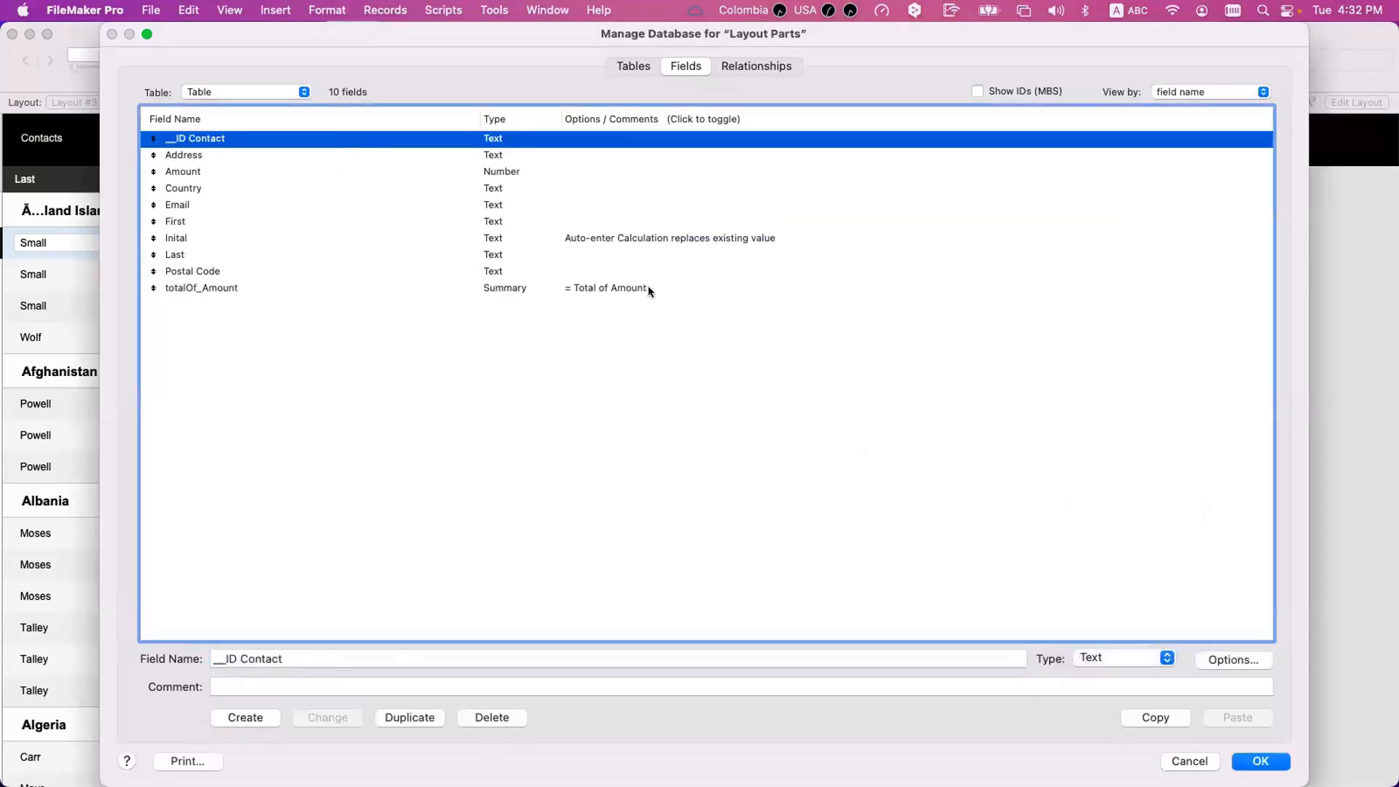
{"action": "left_click", "coordinate": [1059, 543]}
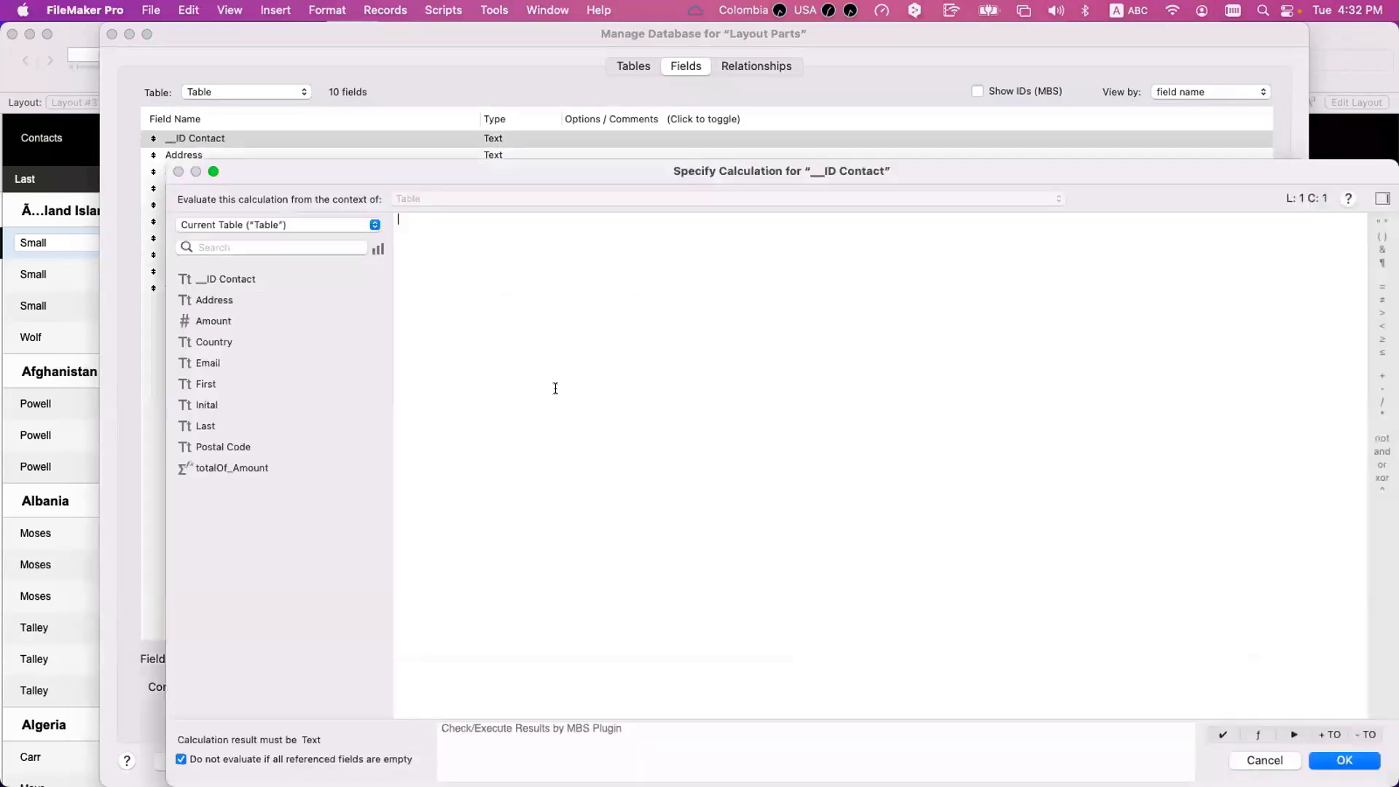
{"action": "type", "text": "Get ( UUID )"}
{"action": "key", "text": "Return"}
{"action": "key", "text": "Return"}
{"action": "double_click", "coordinate": [640, 146]}
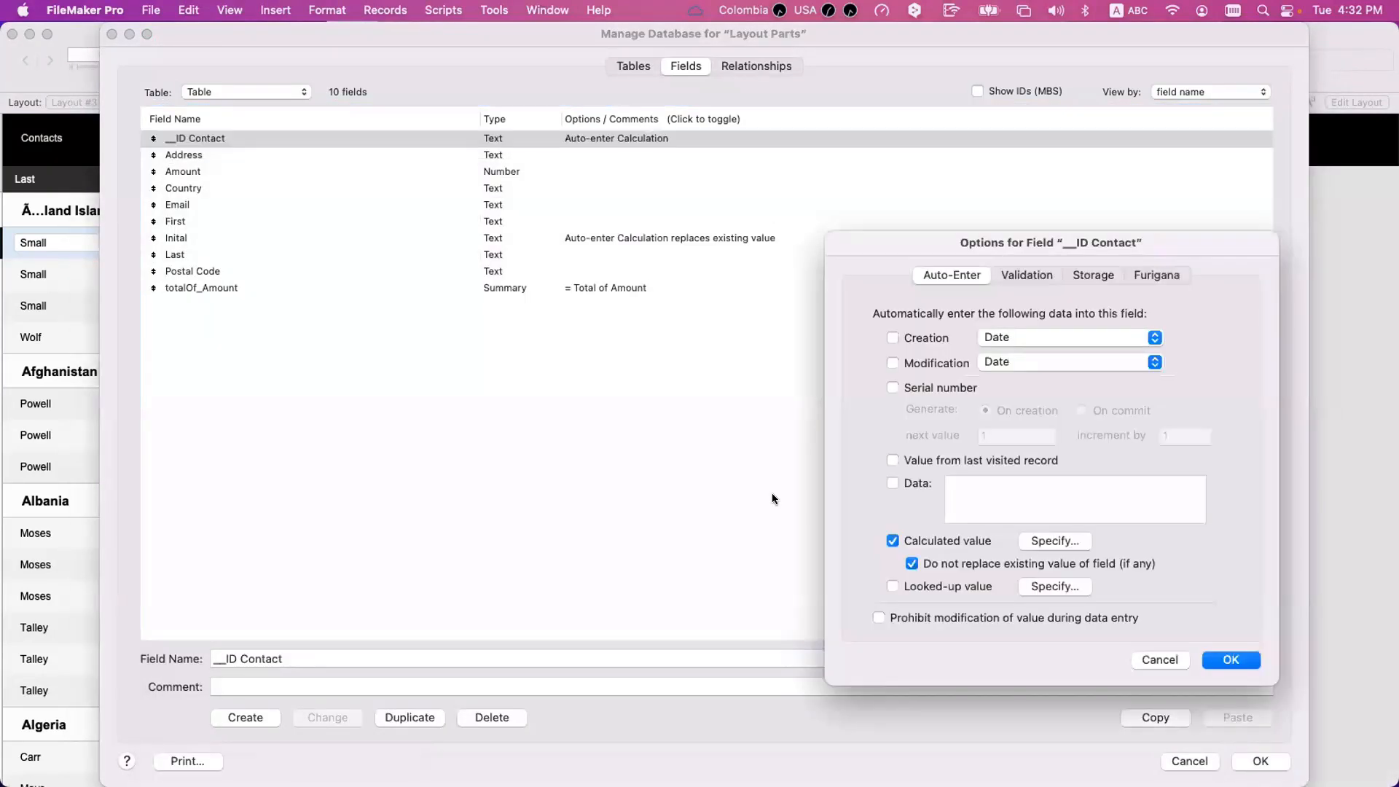
{"action": "key", "text": "Return"}
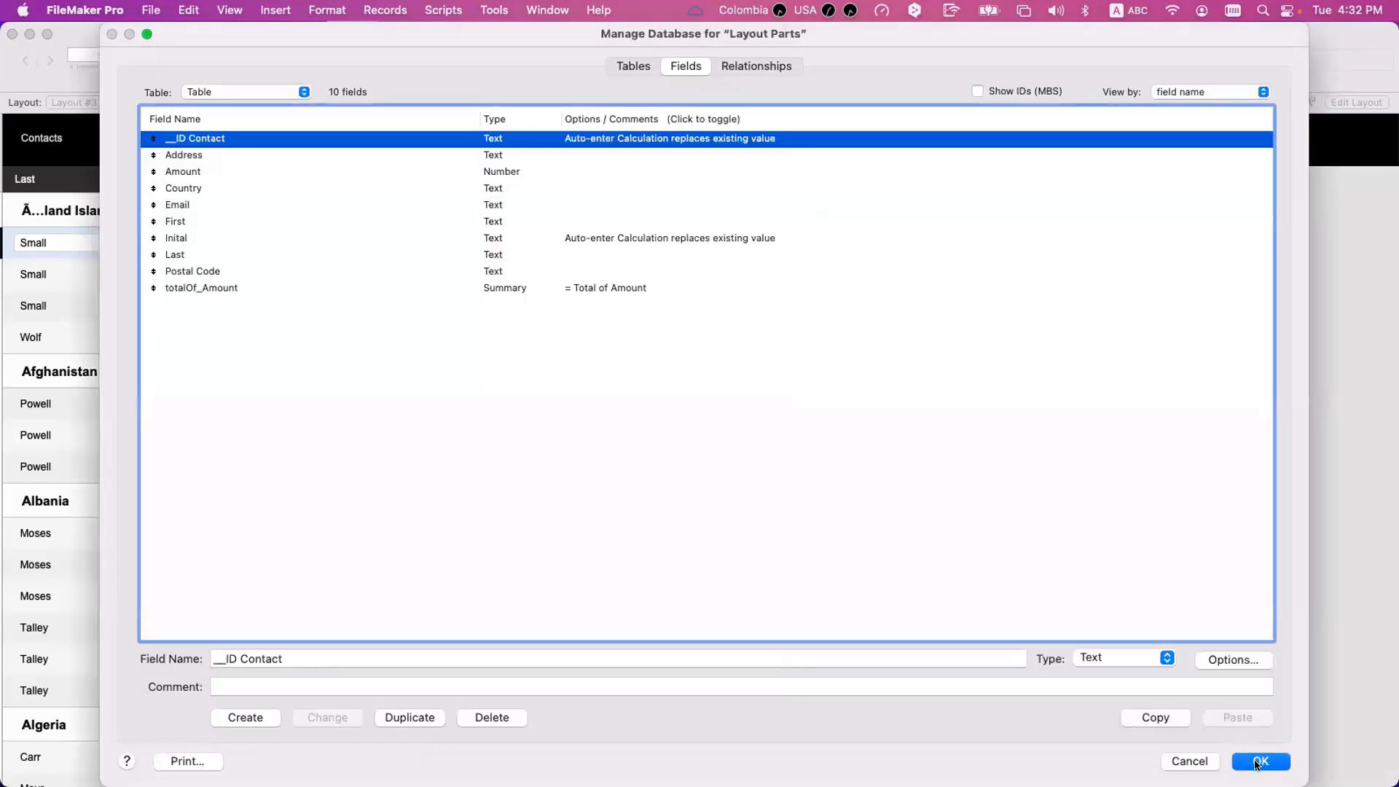
Save the field definitions and place the __ID Contact field in the Body part over the First field.
{"action": "key", "text": "Return"}
{"action": "key", "text": "super+l"}
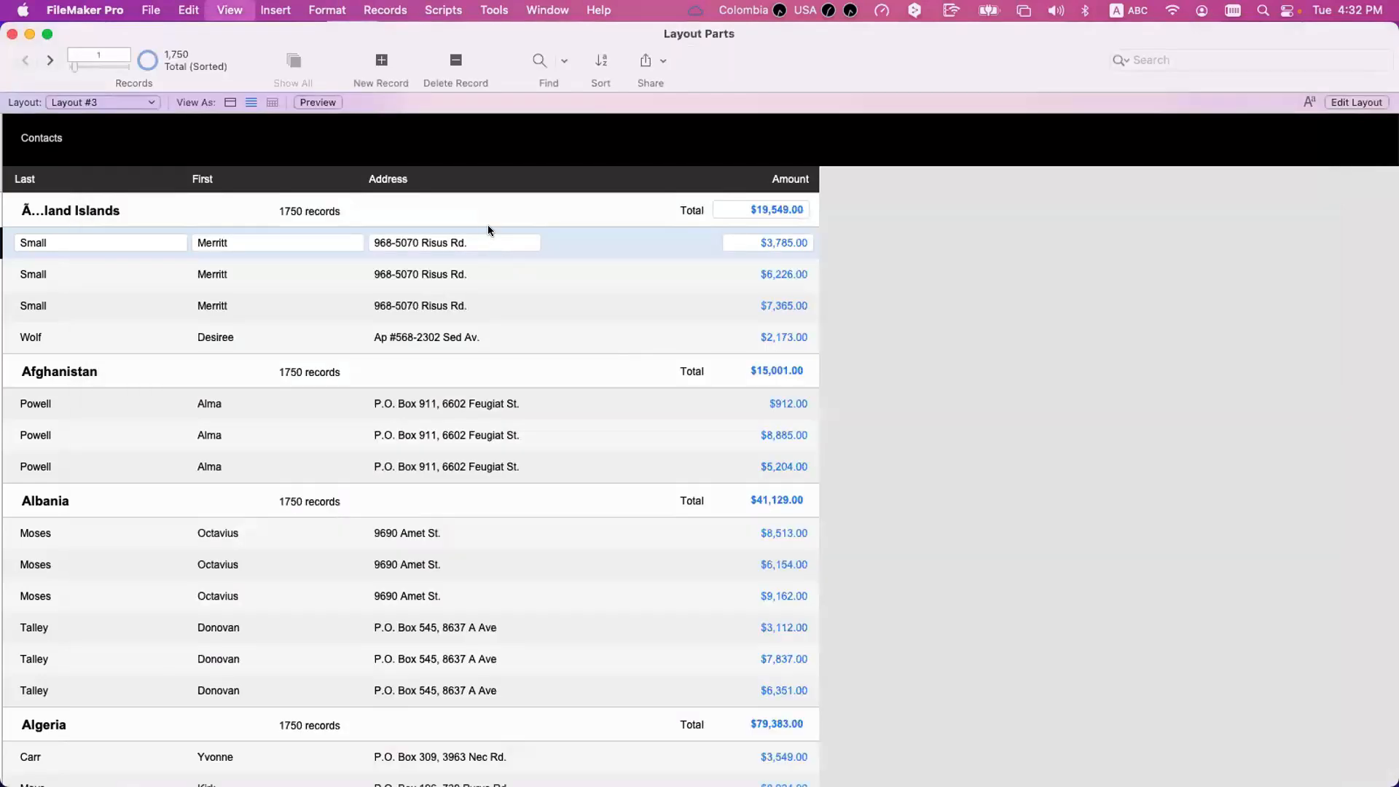
{"action": "left_click_drag", "start_coordinate": [880, 60], "coordinate": [691, 277]}
{"action": "double_click", "coordinate": [901, 331]}
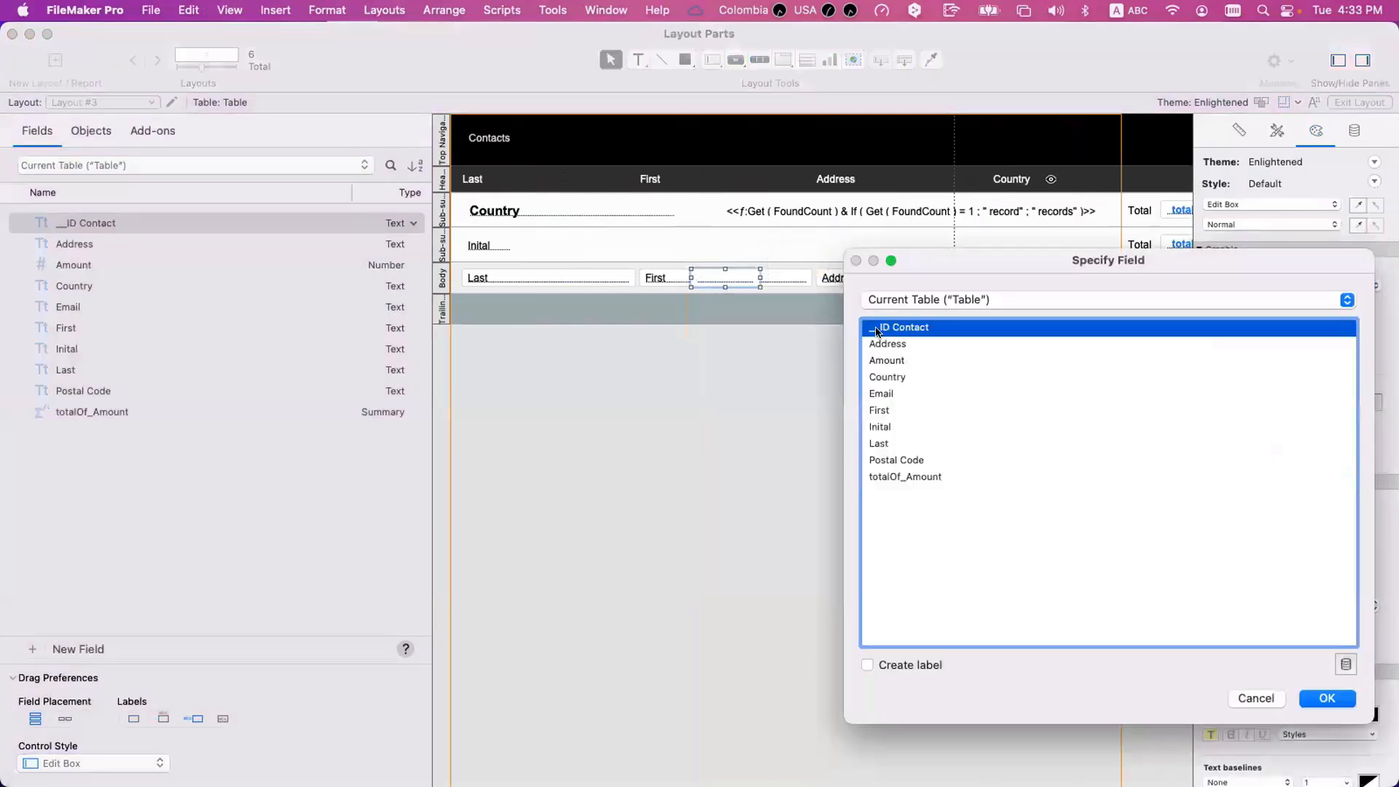
Replace the contents of __ID Contact in all found records with the calculated result Get ( UUID ).
{"action": "key", "text": "super+b"}
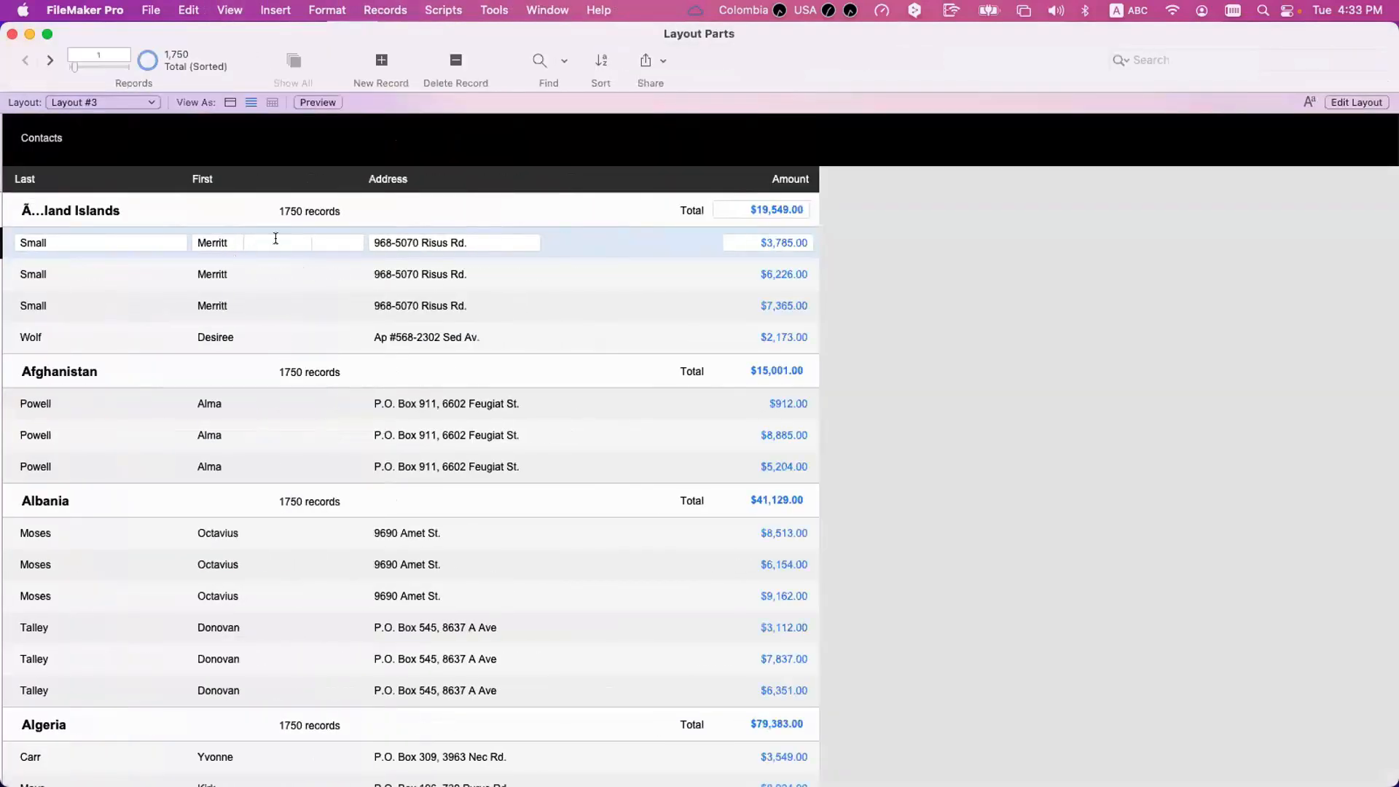
{"action": "left_click", "coordinate": [276, 243]}
{"action": "key", "text": "super+equal"}
{"action": "left_click", "coordinate": [696, 458]}
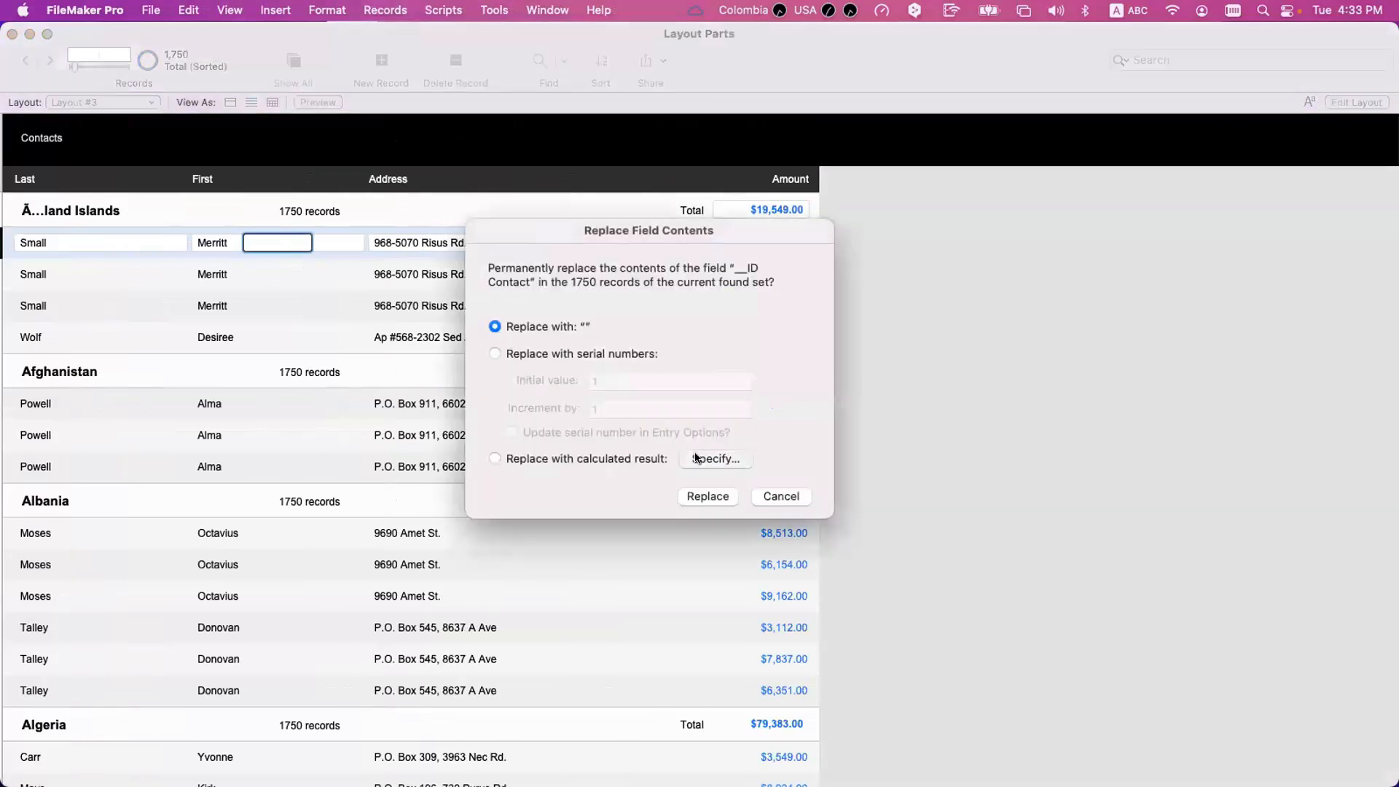
{"action": "type", "text": "get"}
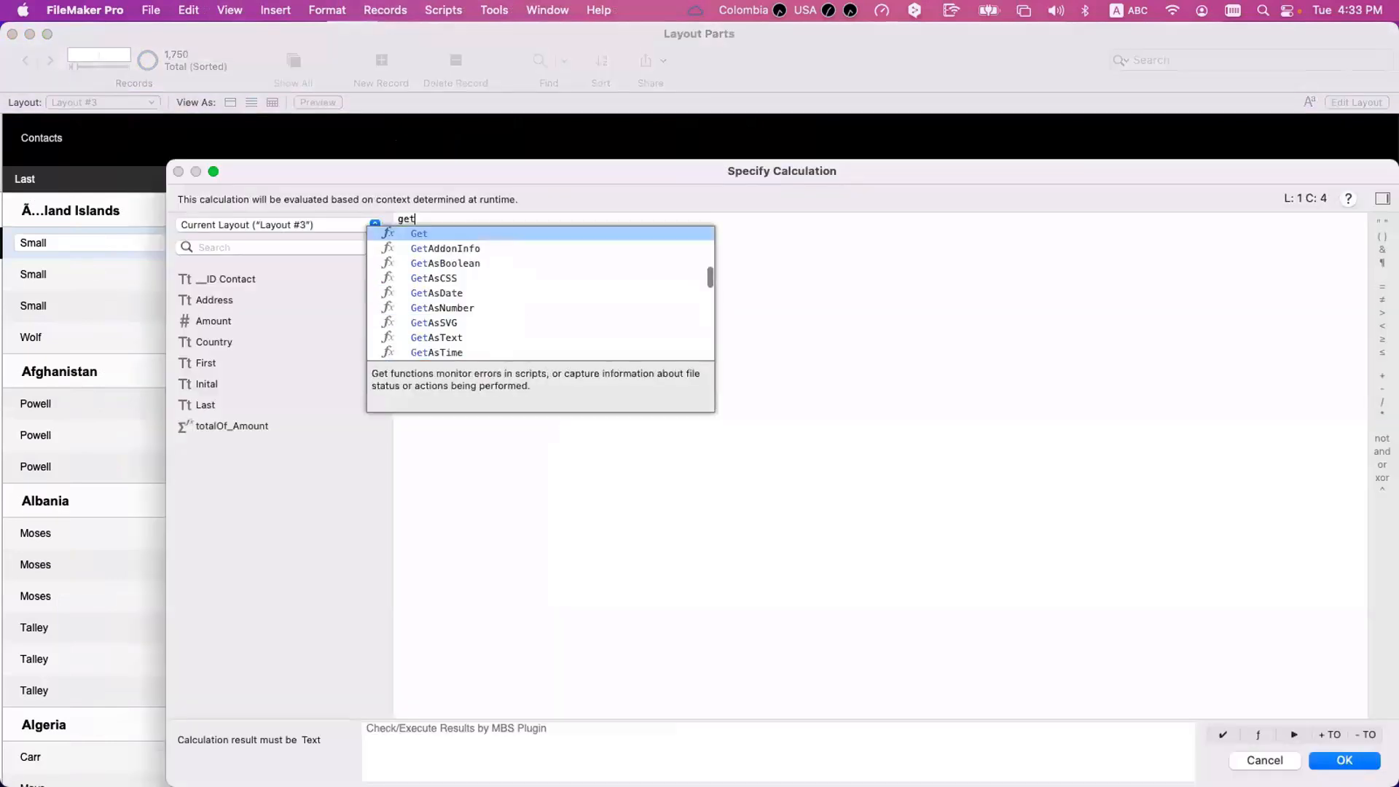
{"action": "key", "text": "Return"}
{"action": "type", "text": "uu"}
{"action": "key", "text": "Return"}
{"action": "key", "text": "KP_Enter"}
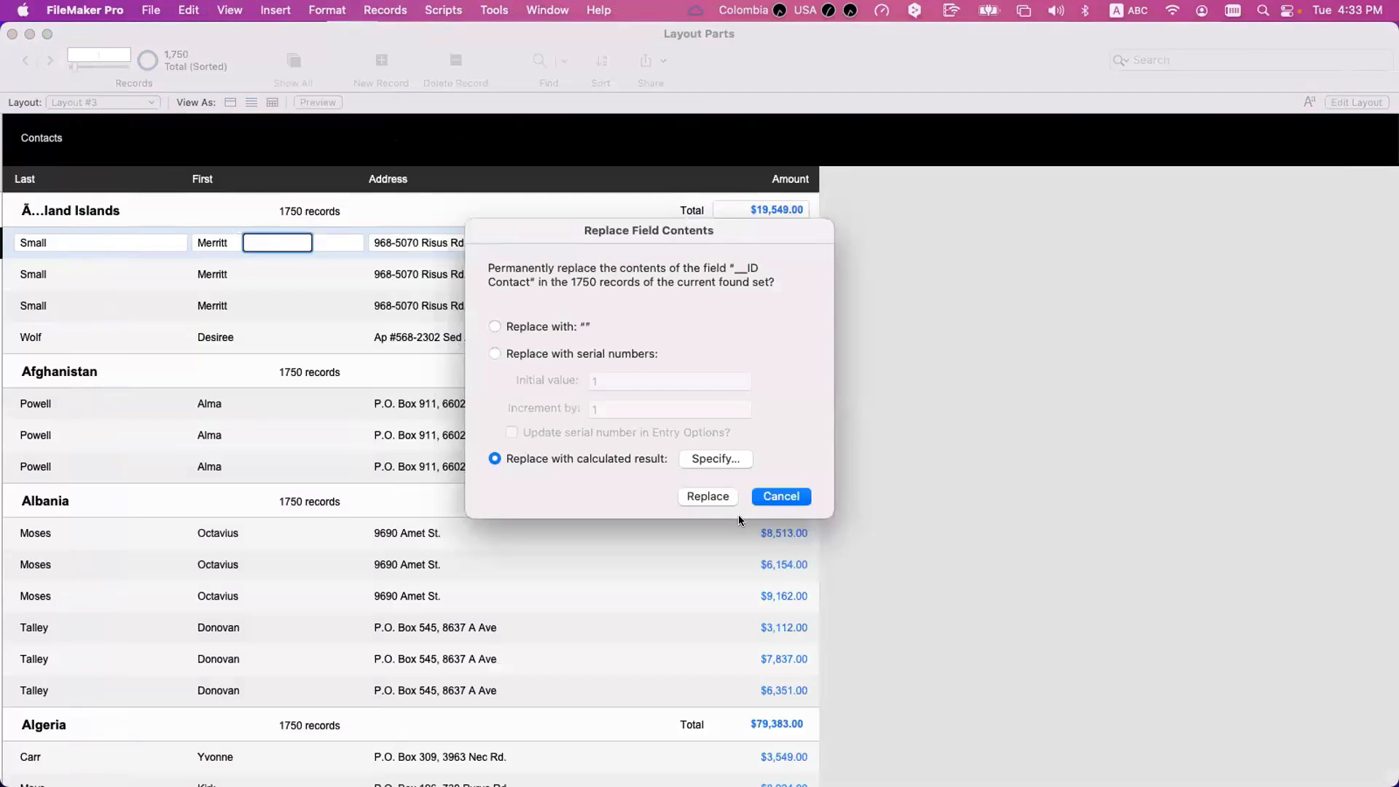
{"action": "left_click", "coordinate": [710, 496]}
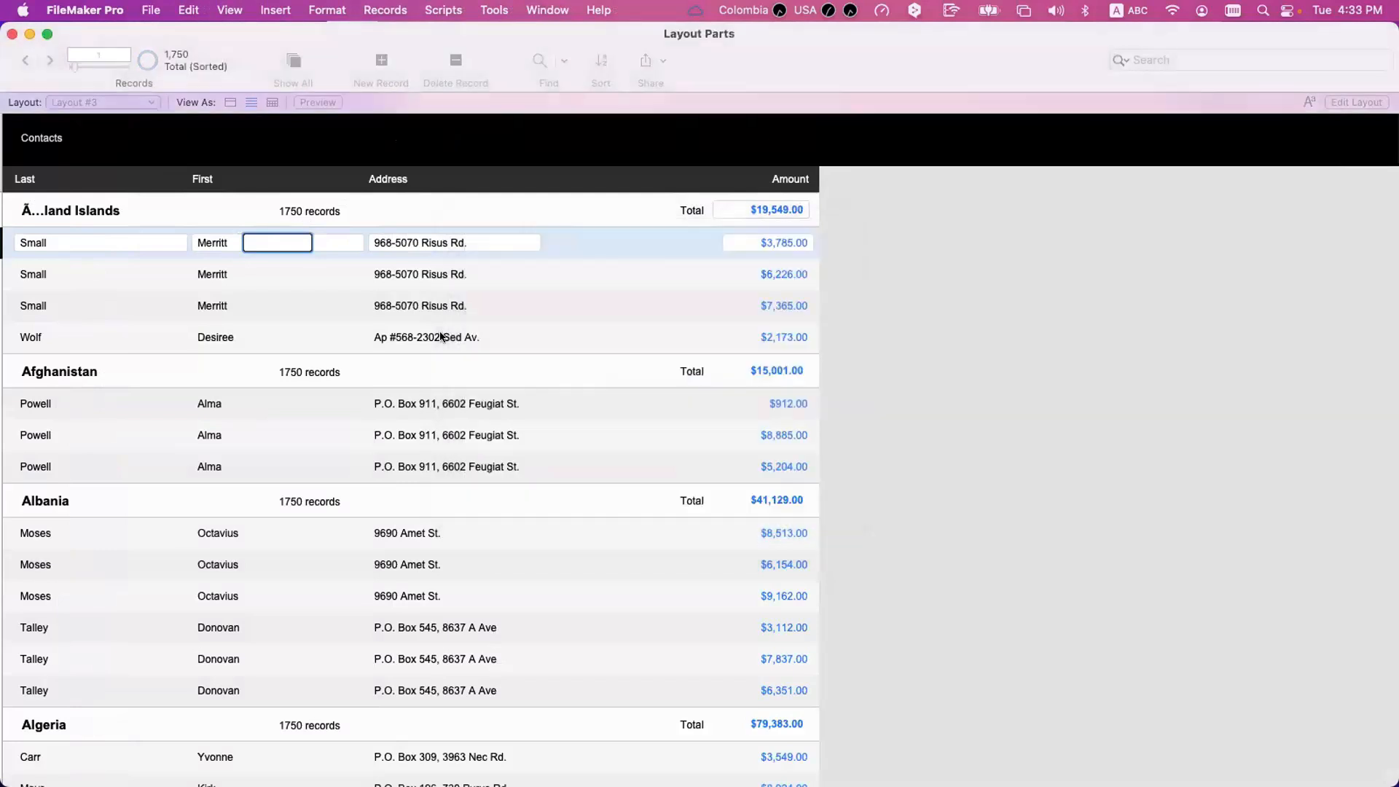
Delete the __ID Contact field from the layout's Body part and return to Browse mode.
{"action": "left_click", "coordinate": [383, 192]}
{"action": "key", "text": "super+l"}
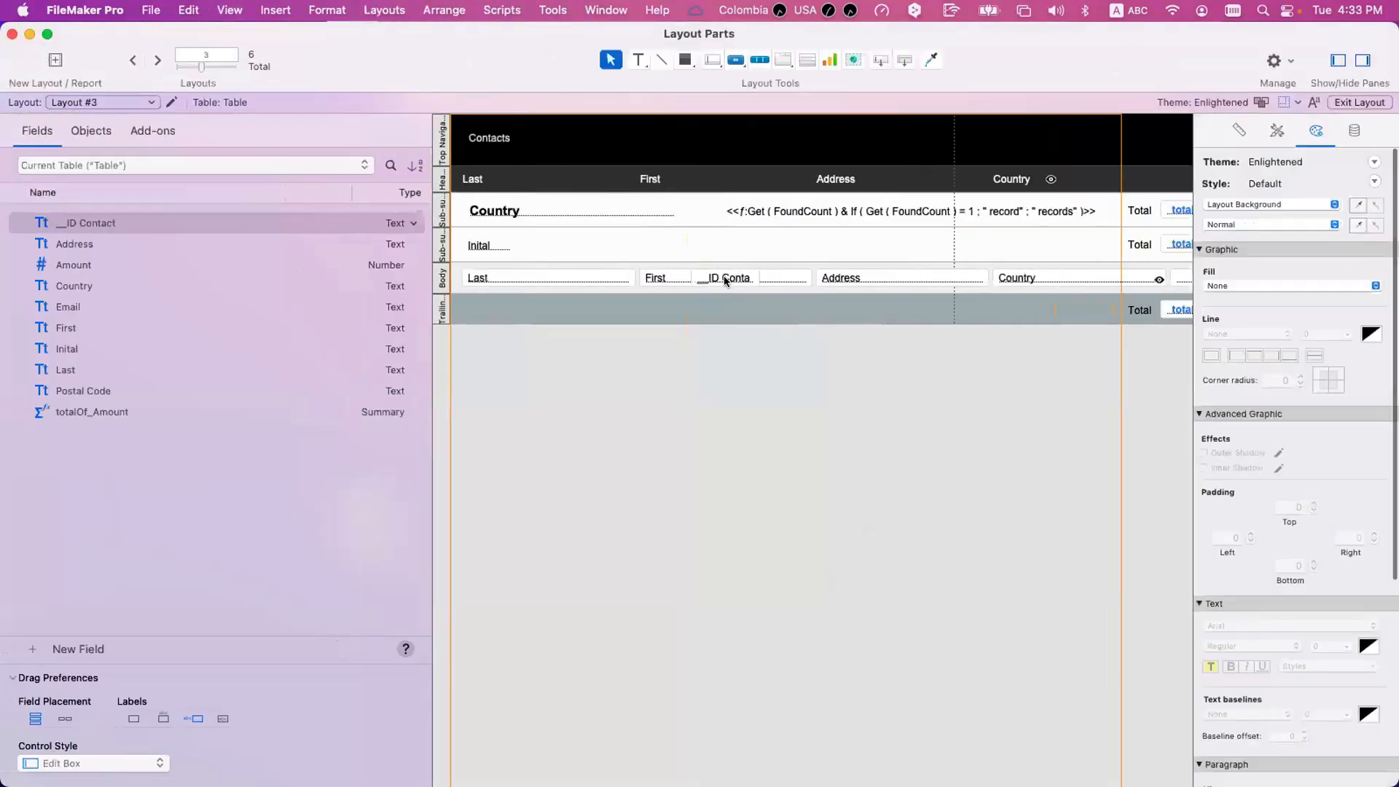
{"action": "key", "text": "super+b"}
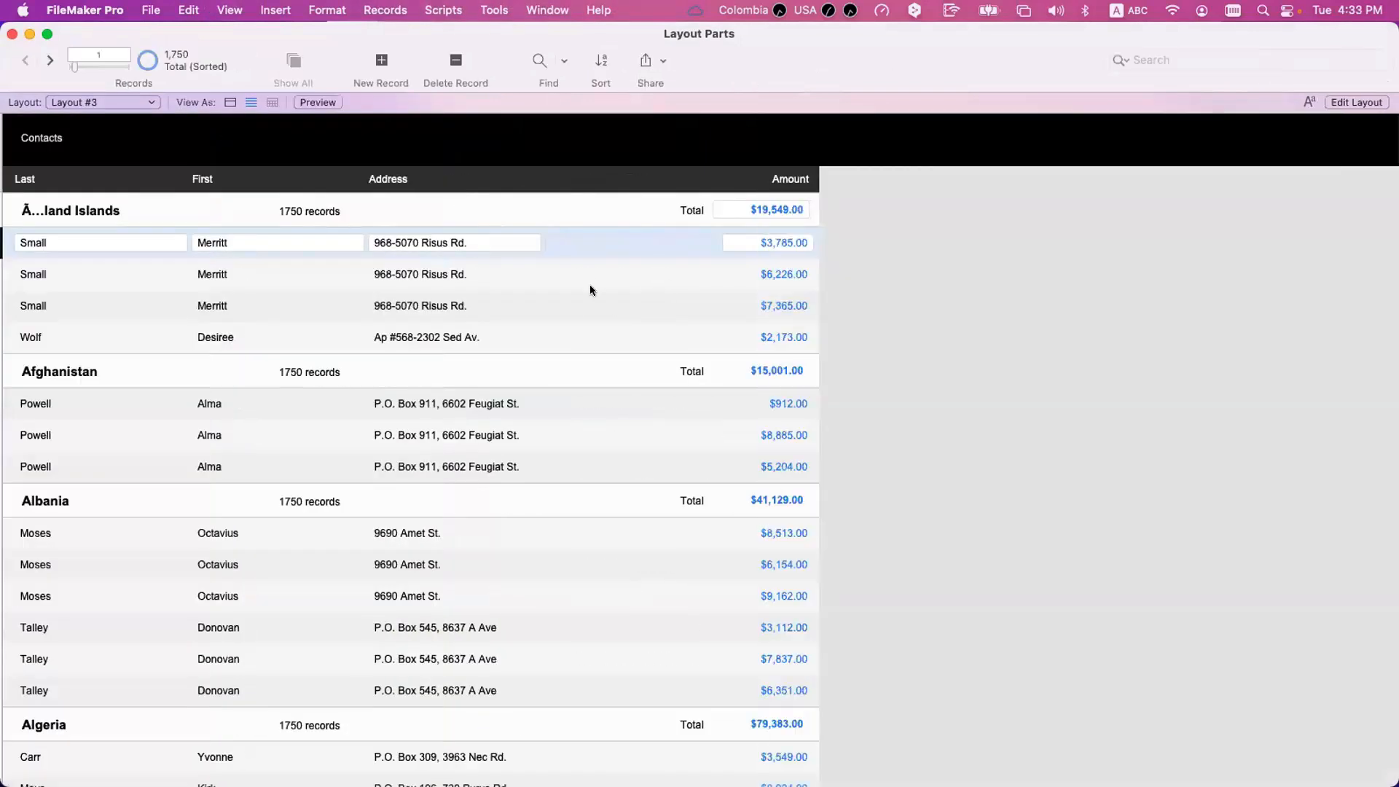
Create a Summary field named countOf_Contact ID in the Table table.
{"action": "key", "text": "super+shift+d"}
{"action": "type", "text": "countOf"}
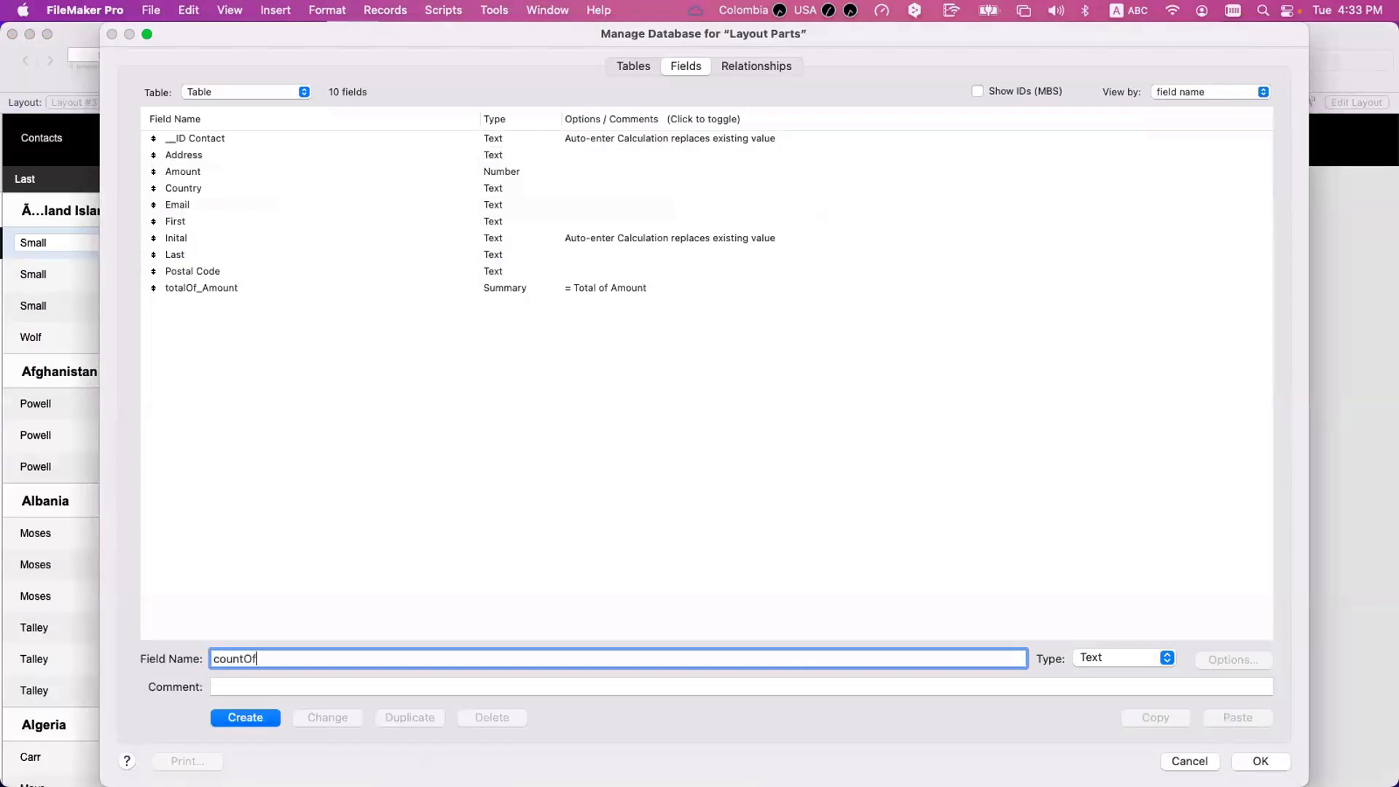
{"action": "type", "text": "_COntact ID"}
{"action": "left_click", "coordinate": [275, 656]}
{"action": "key", "text": "BackSpace"}
{"action": "type", "text": "o"}
{"action": "left_click", "coordinate": [1096, 657]}
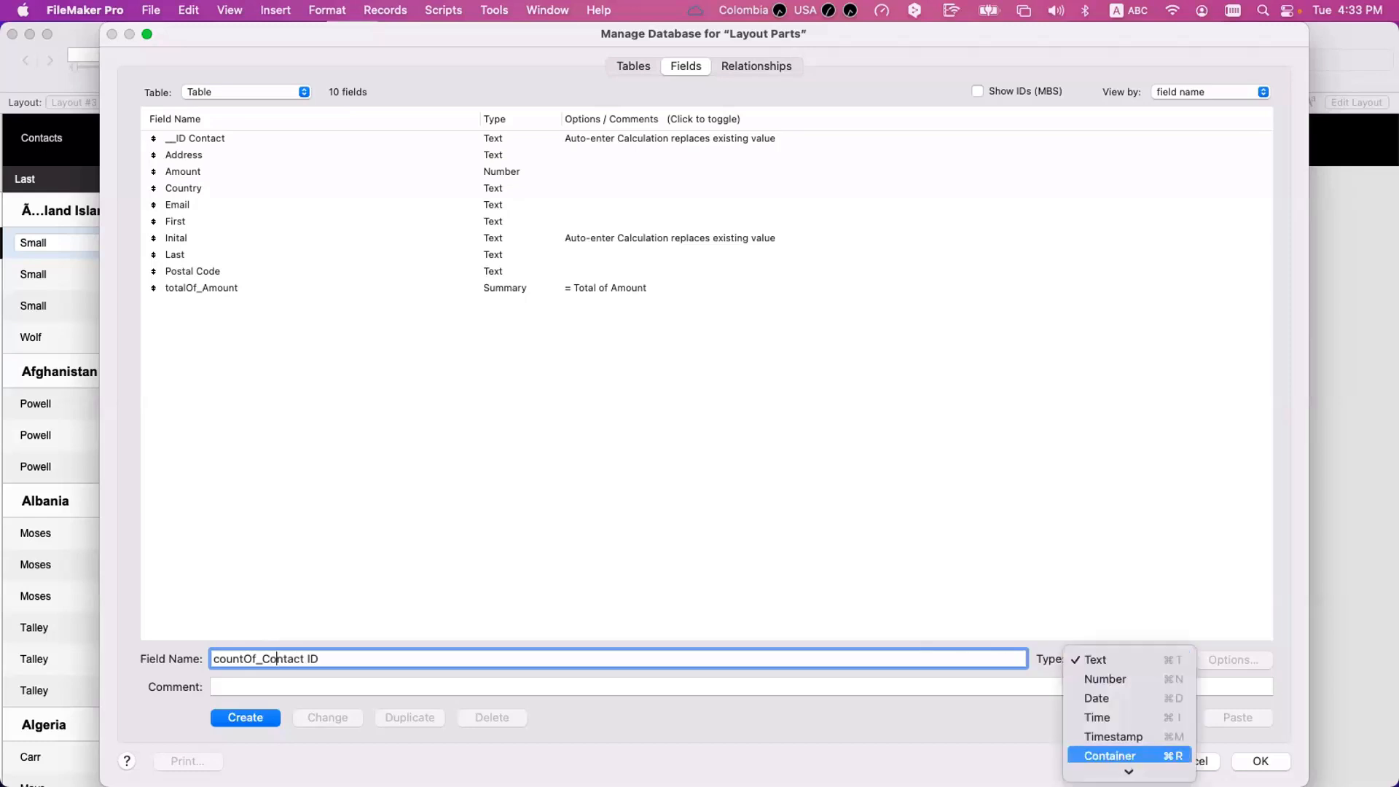
{"action": "left_click", "coordinate": [1110, 768]}
{"action": "left_click", "coordinate": [245, 718]}
Define countOf_Contact ID as the Count of __ID Contact and save the field definitions.
{"action": "left_click", "coordinate": [427, 273]}
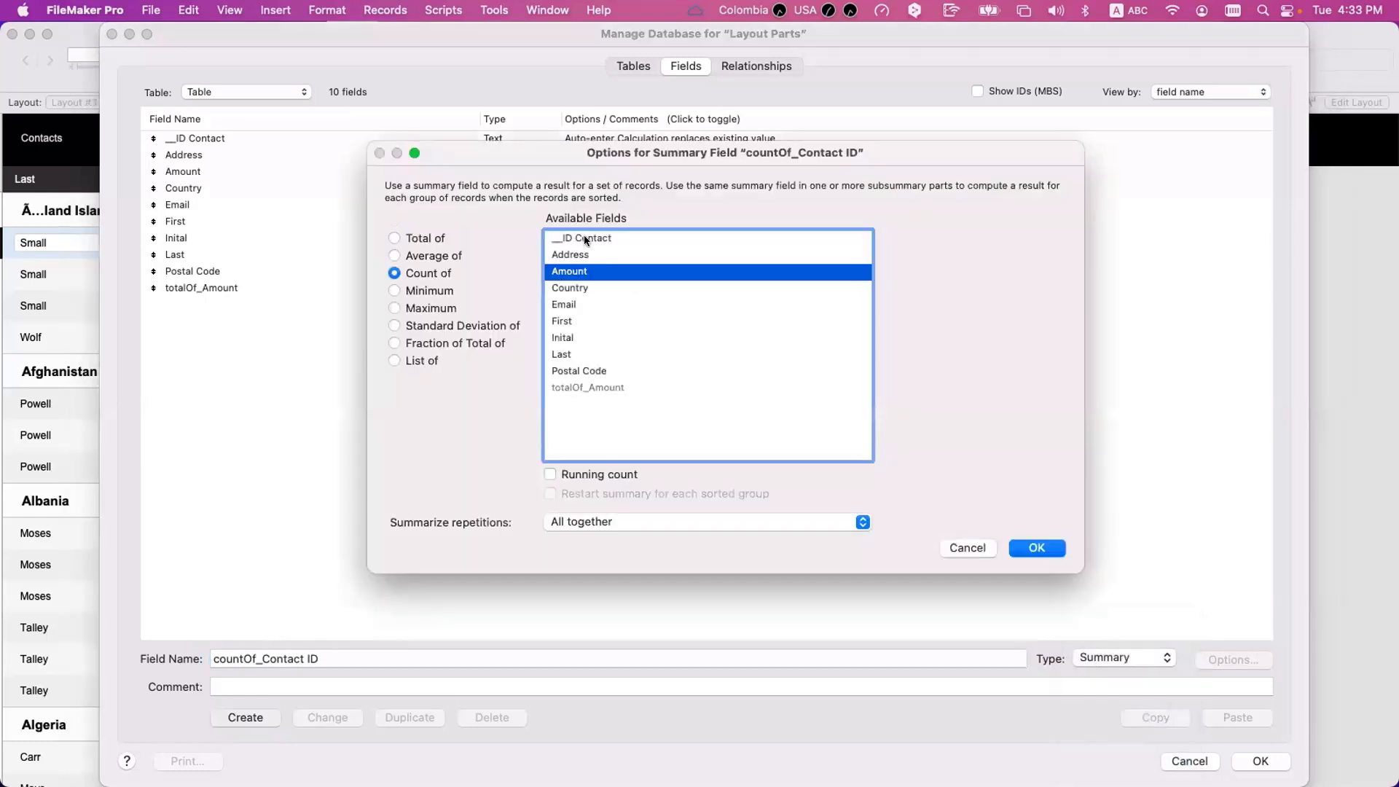
{"action": "left_click", "coordinate": [584, 237]}
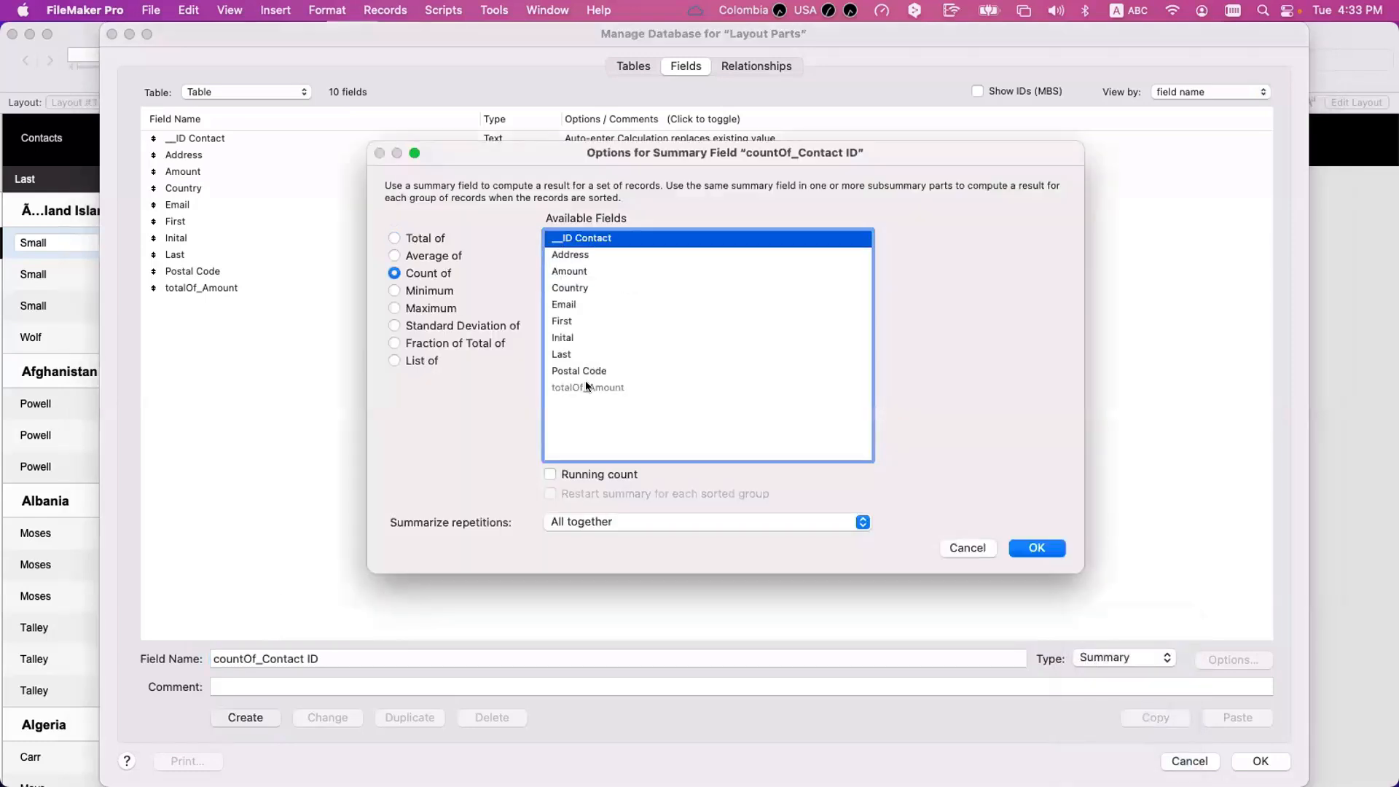
{"action": "left_click", "coordinate": [590, 255]}
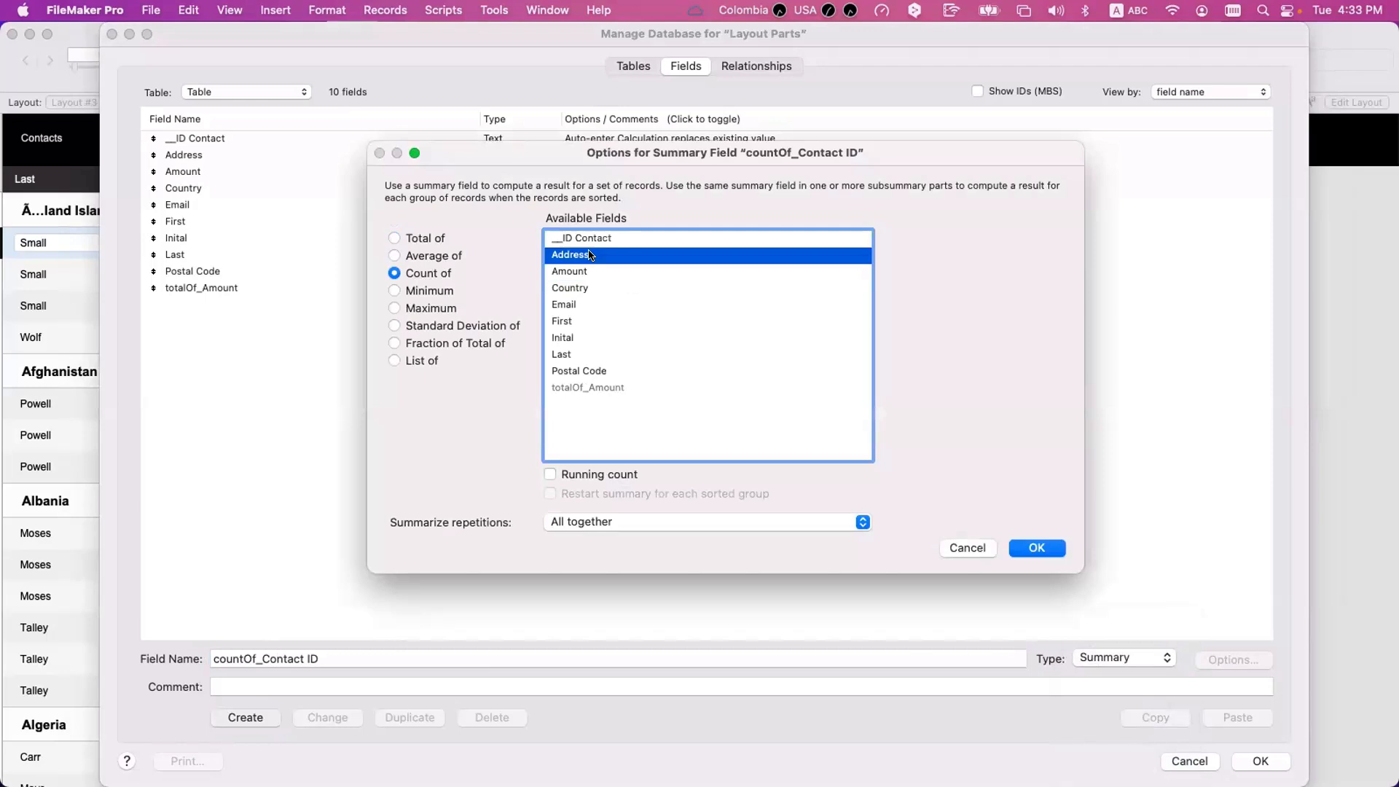
{"action": "left_click", "coordinate": [597, 271]}
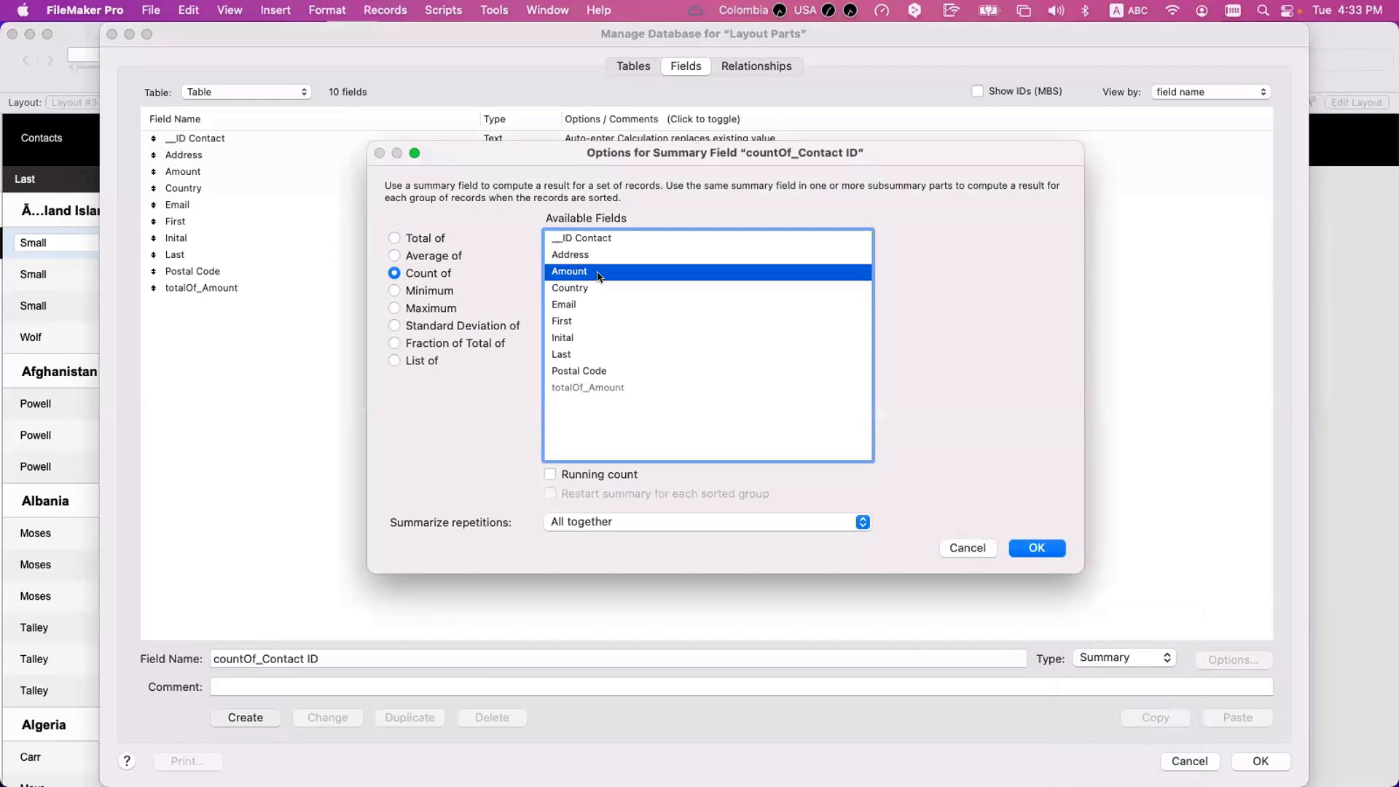
{"action": "left_click", "coordinate": [595, 287]}
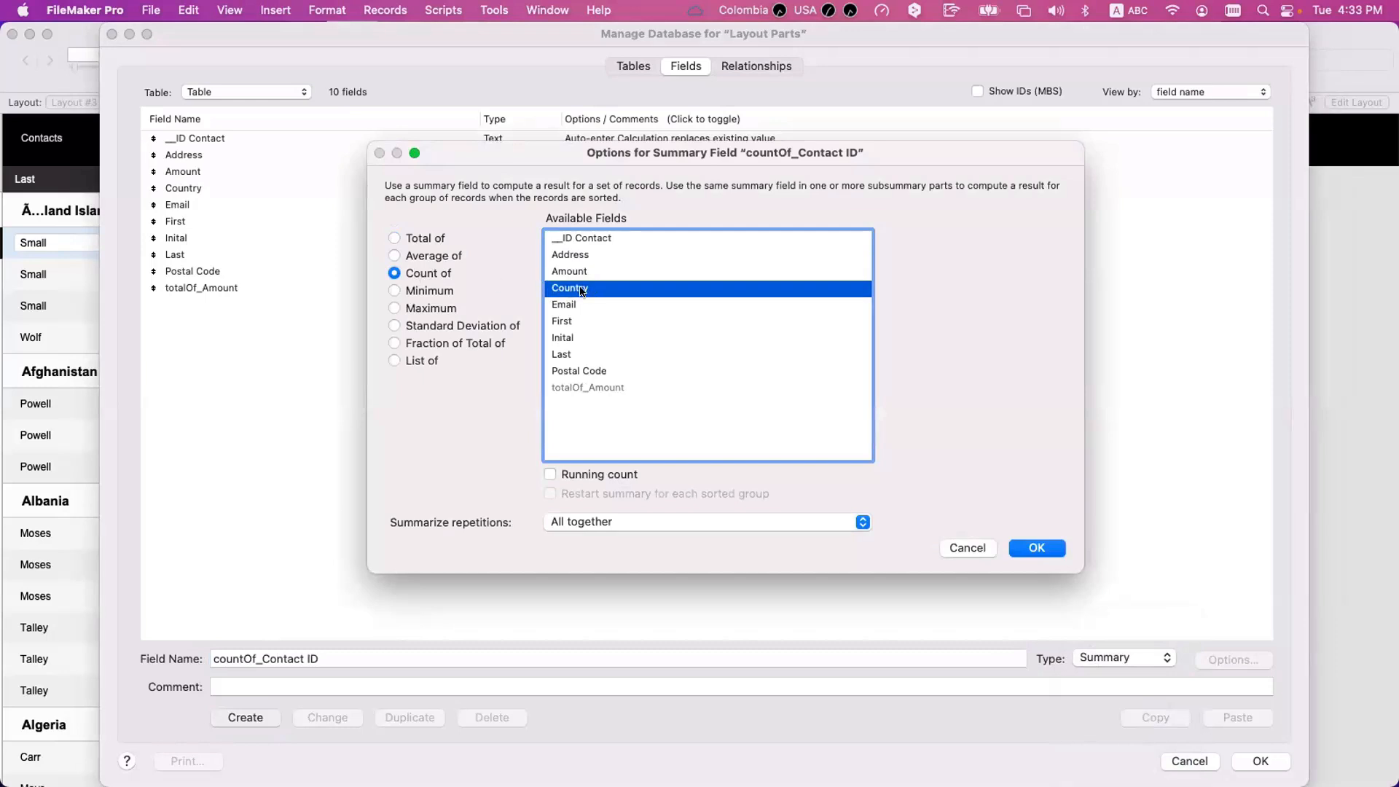
{"action": "left_click", "coordinate": [592, 235]}
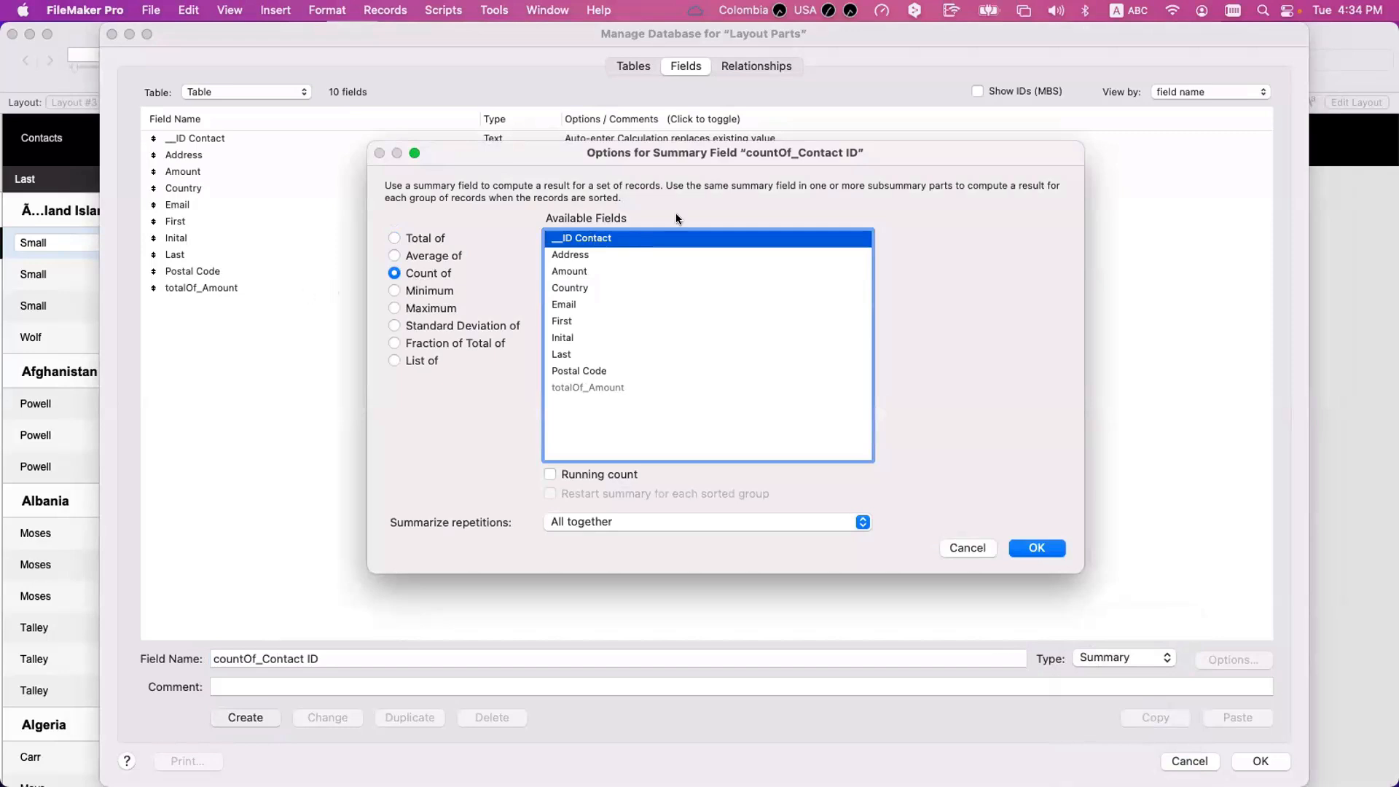
{"action": "left_click", "coordinate": [1044, 548]}
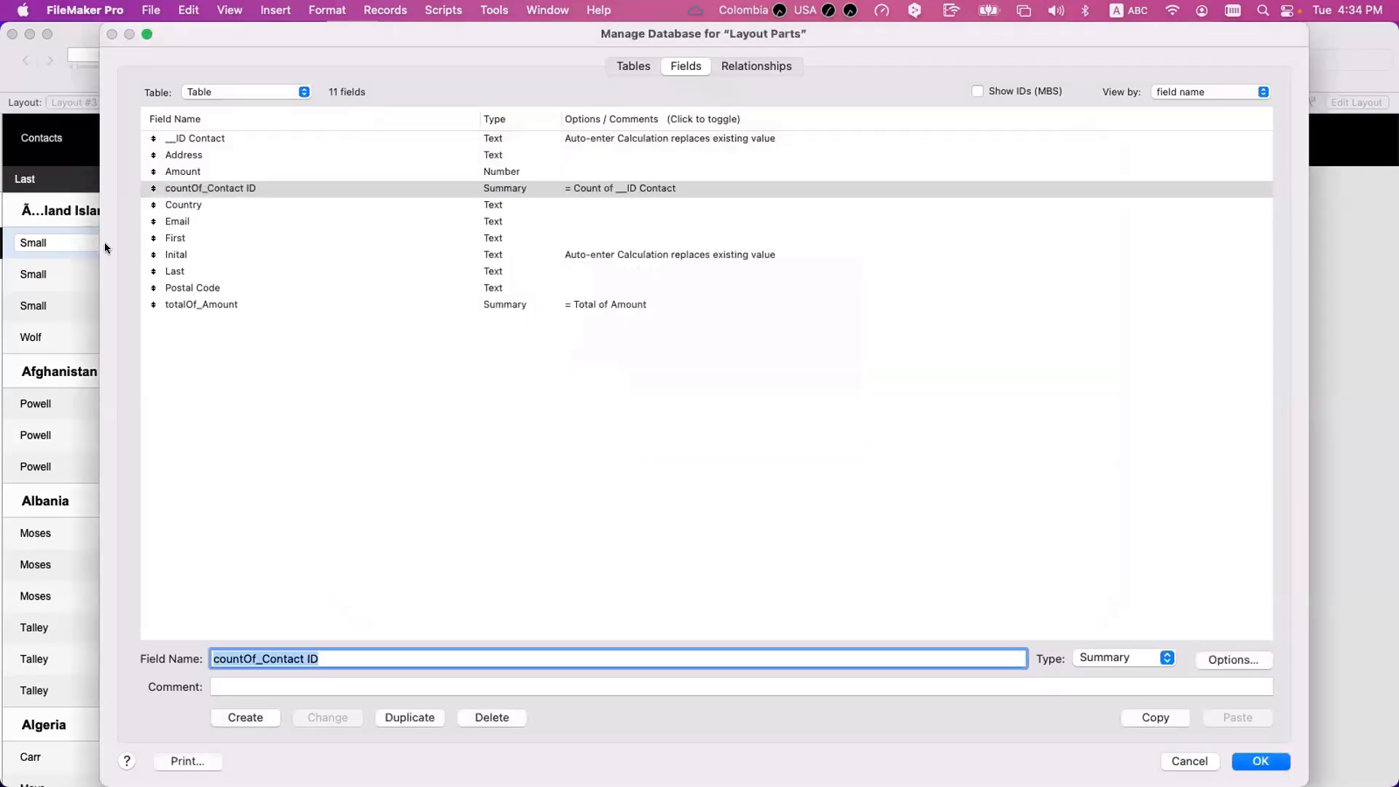
{"action": "left_click", "coordinate": [1257, 759]}
Place a copy of the totalOf_Amount field beside Country in the Country sub-summary, assign it to countOf_Contact ID, and switch to Browse mode.
{"action": "key", "text": "super+l"}
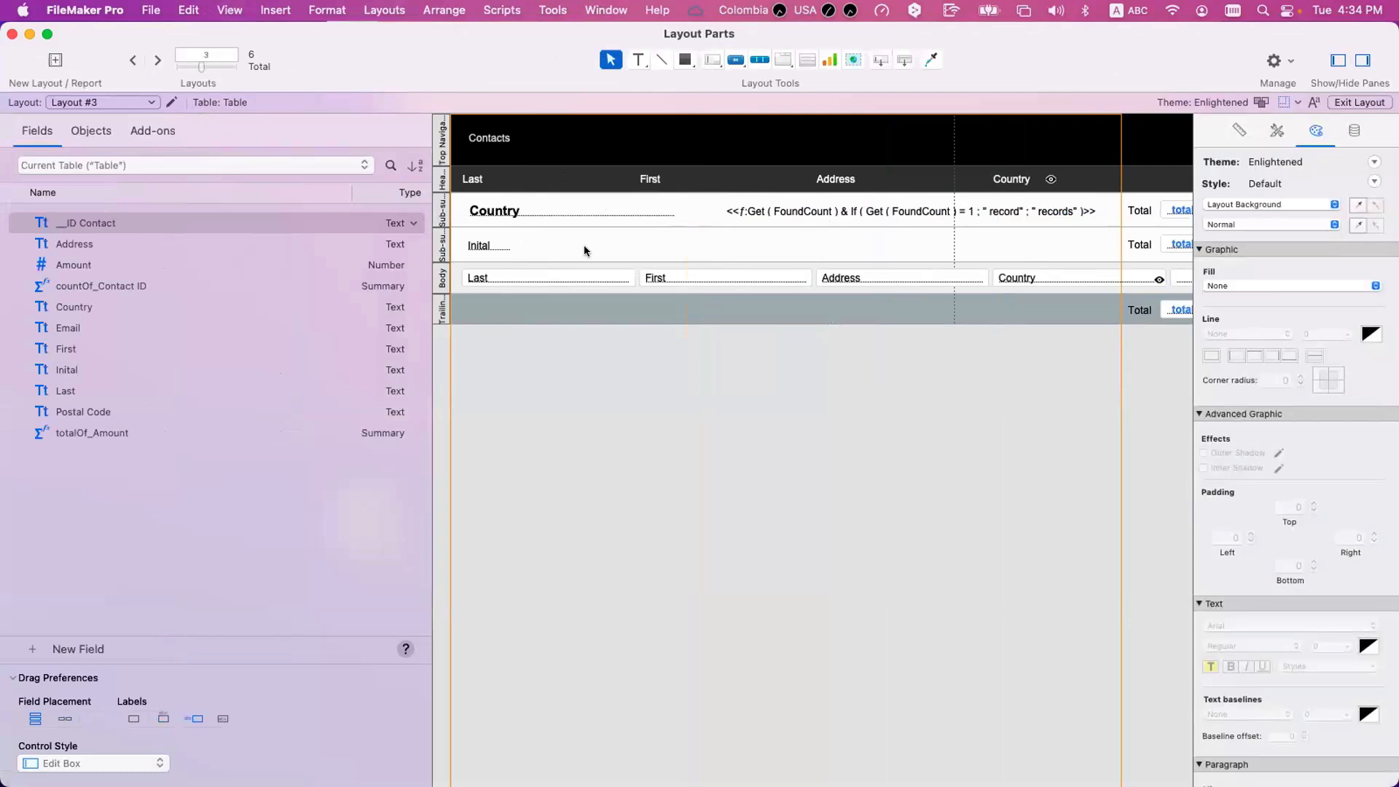
{"action": "scroll", "coordinate": [584, 245], "scroll_direction": "right", "scroll_amount": 5}
{"action": "left_click_drag", "start_coordinate": [1053, 209], "coordinate": [560, 212]}
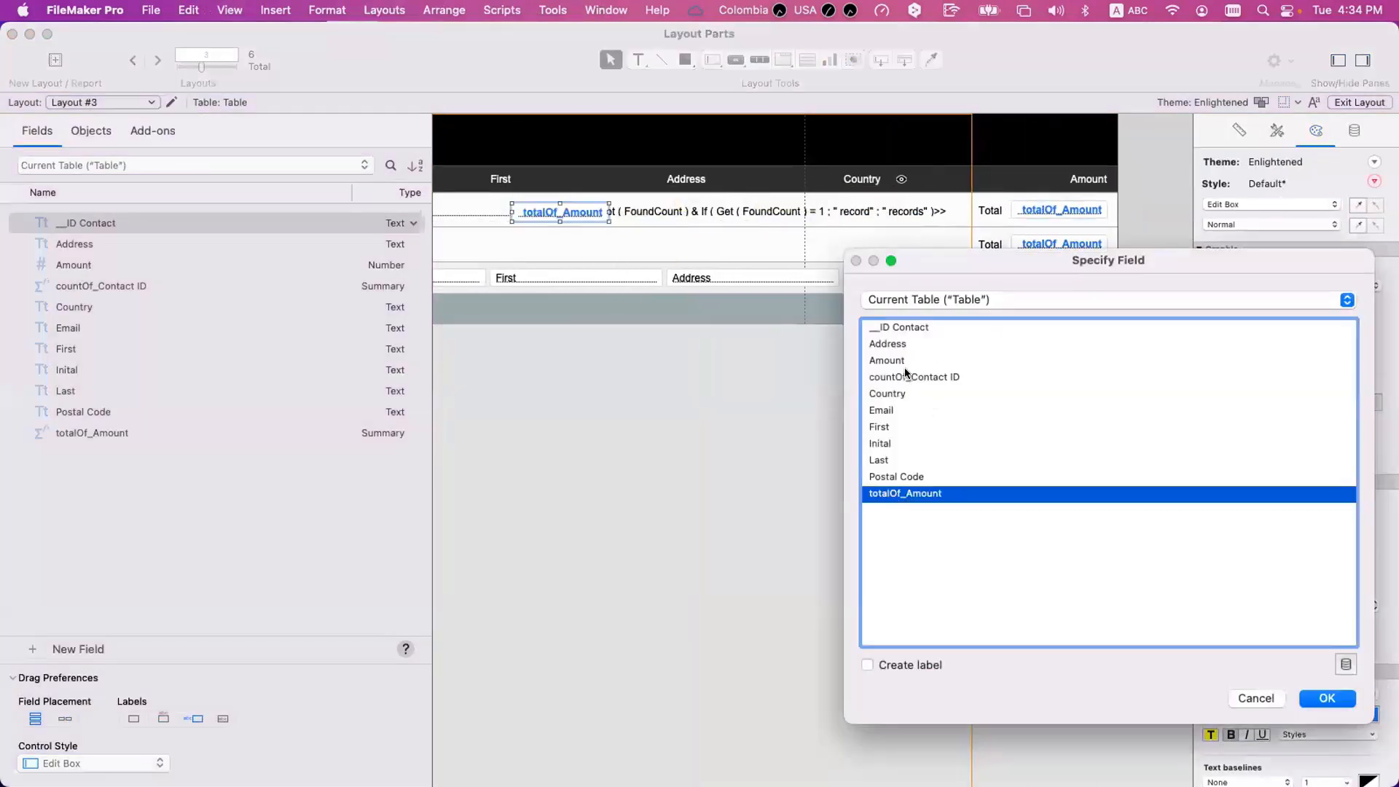
{"action": "double_click", "coordinate": [906, 374]}
{"action": "key", "text": "super+b"}
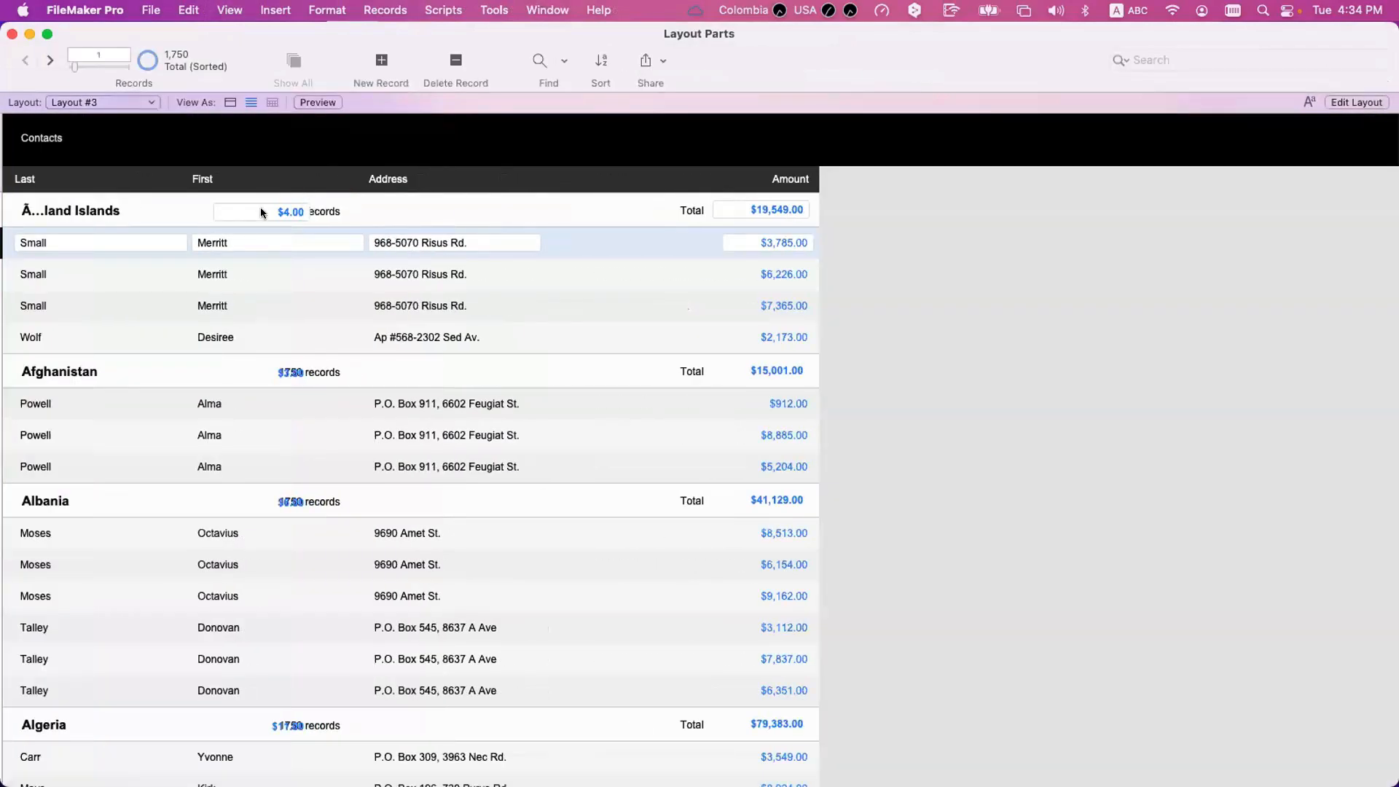
Set the number format of the countOf_Contact ID field in the Country sub-summary to General and return to Browse mode.
{"action": "key", "text": "super+l"}
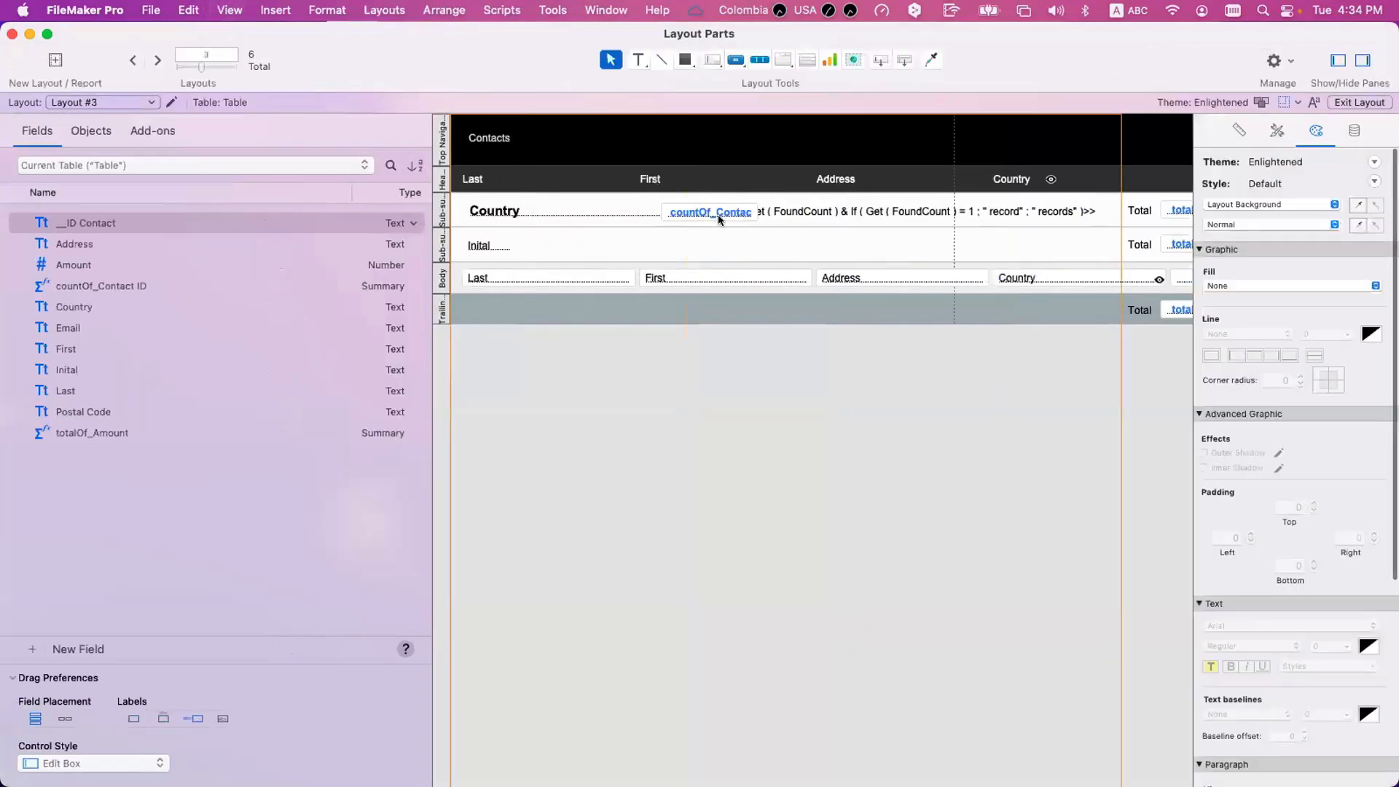
{"action": "left_click", "coordinate": [1355, 131]}
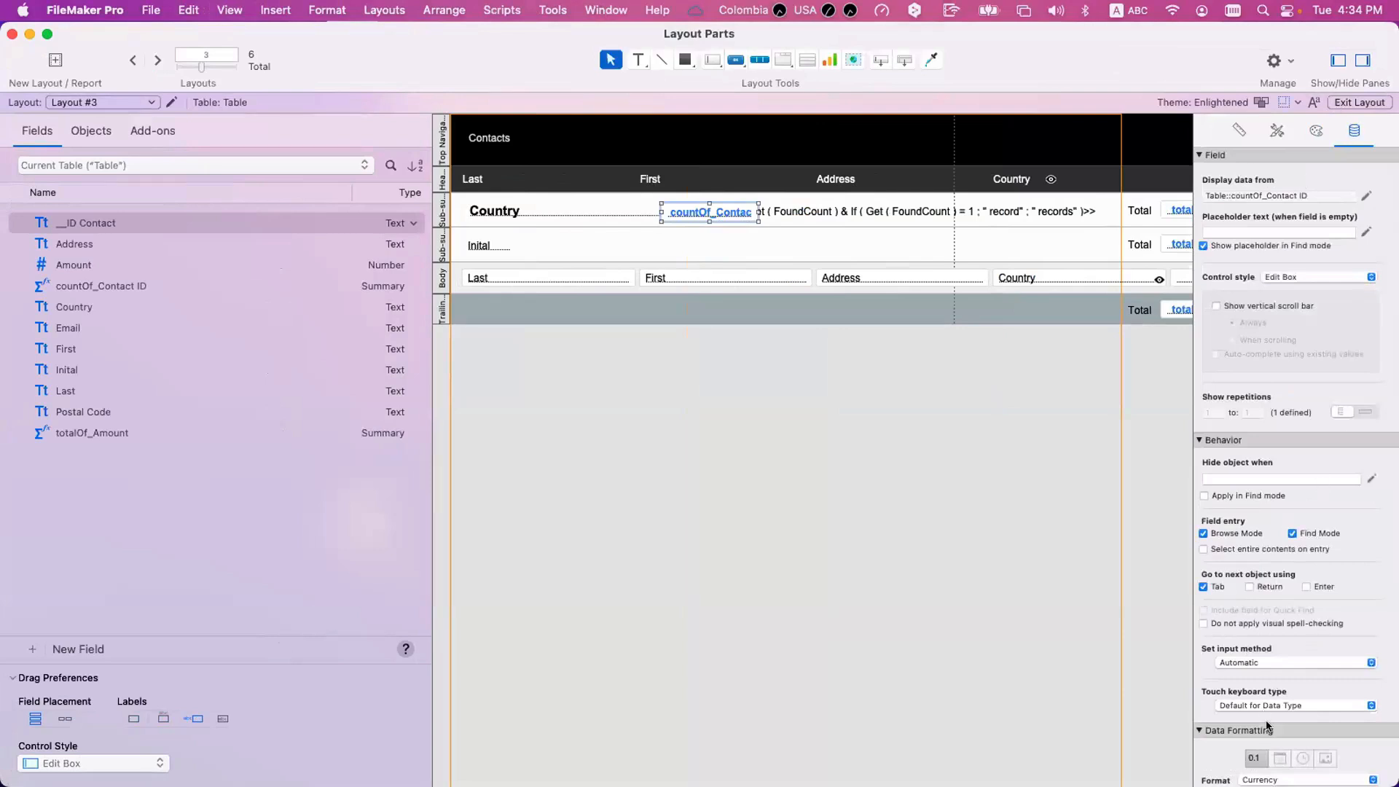
{"action": "scroll", "coordinate": [1269, 725], "scroll_direction": "down", "scroll_amount": 4}
{"action": "left_click", "coordinate": [1262, 640]}
{"action": "left_click", "coordinate": [1254, 574]}
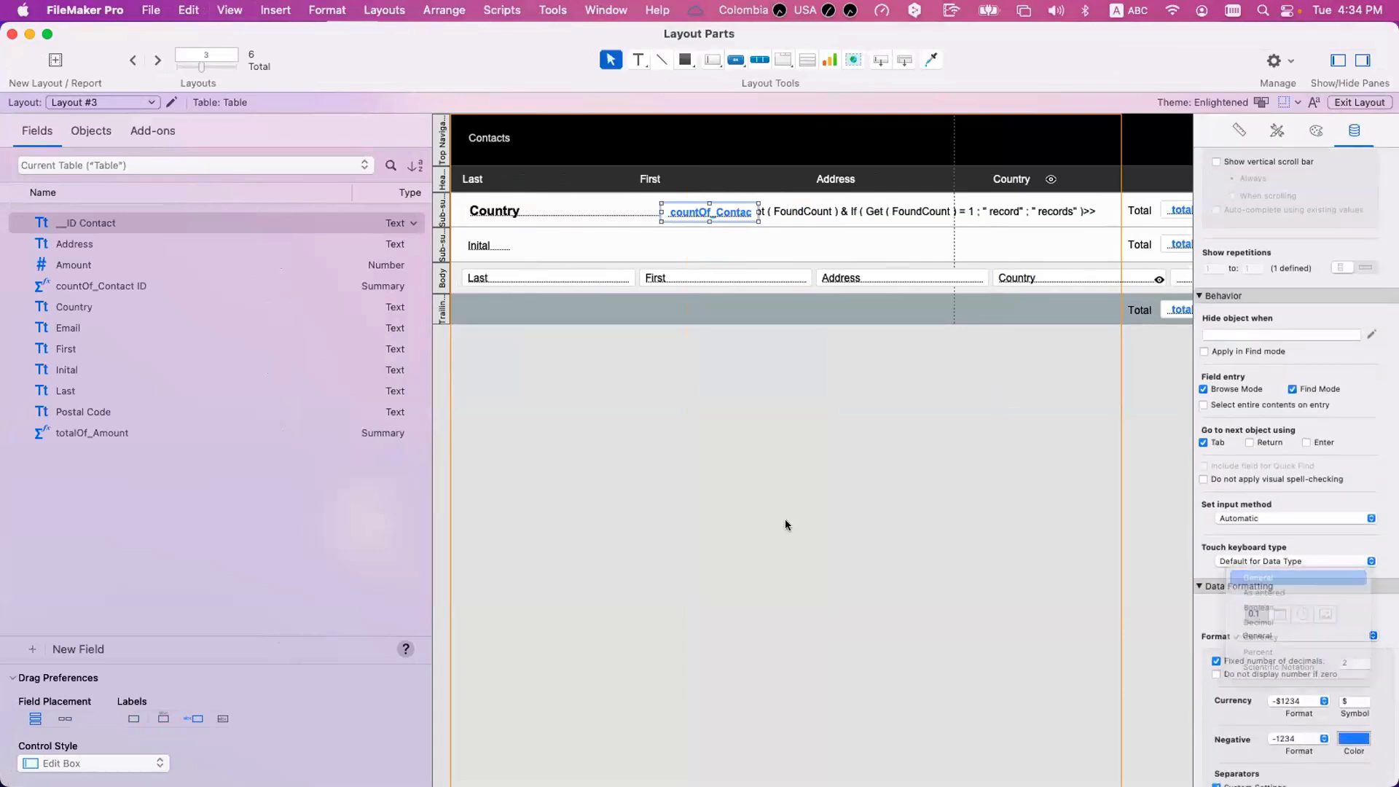
{"action": "key", "text": "super+b"}
Check the contact count in each country's sub-summary against the records listed below it.
{"action": "left_click", "coordinate": [250, 211]}
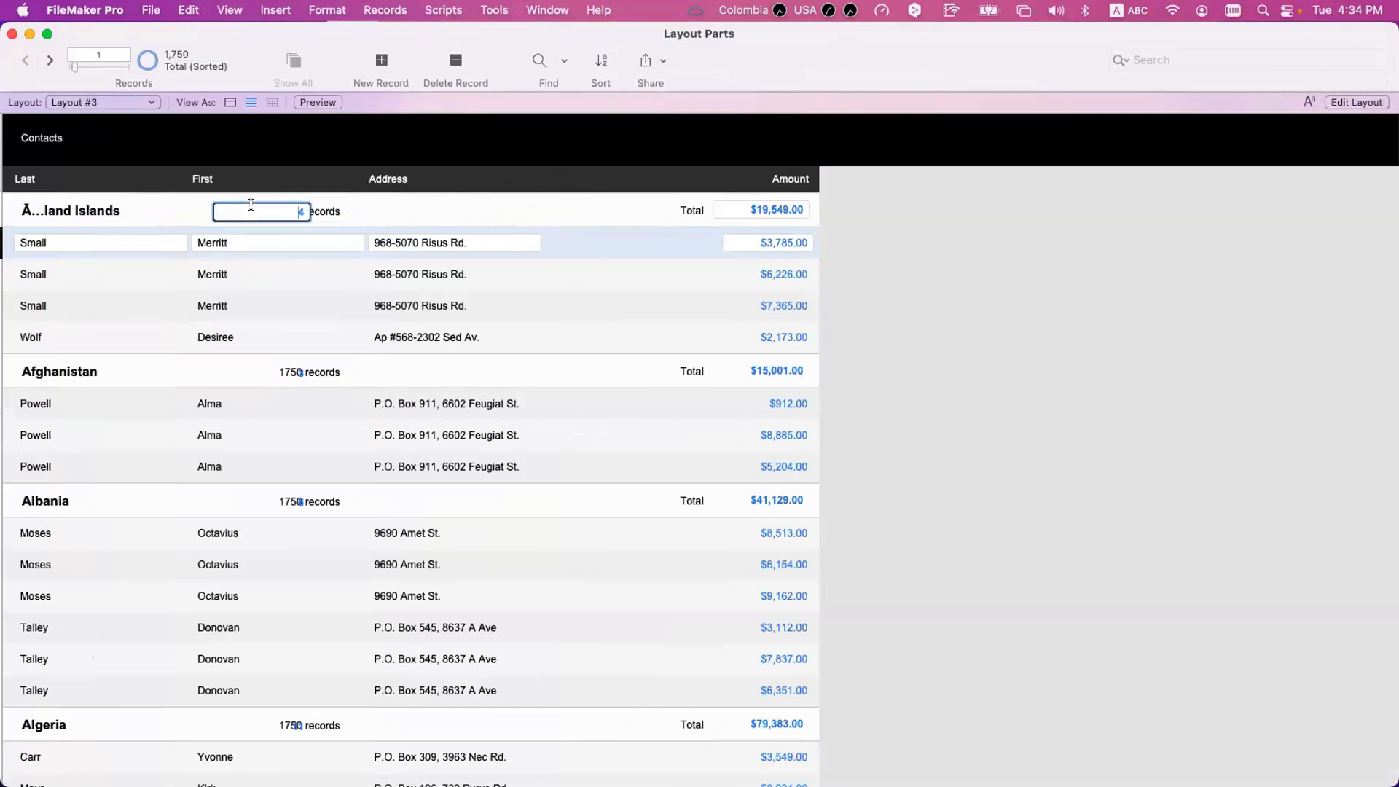
{"action": "left_click", "coordinate": [286, 372]}
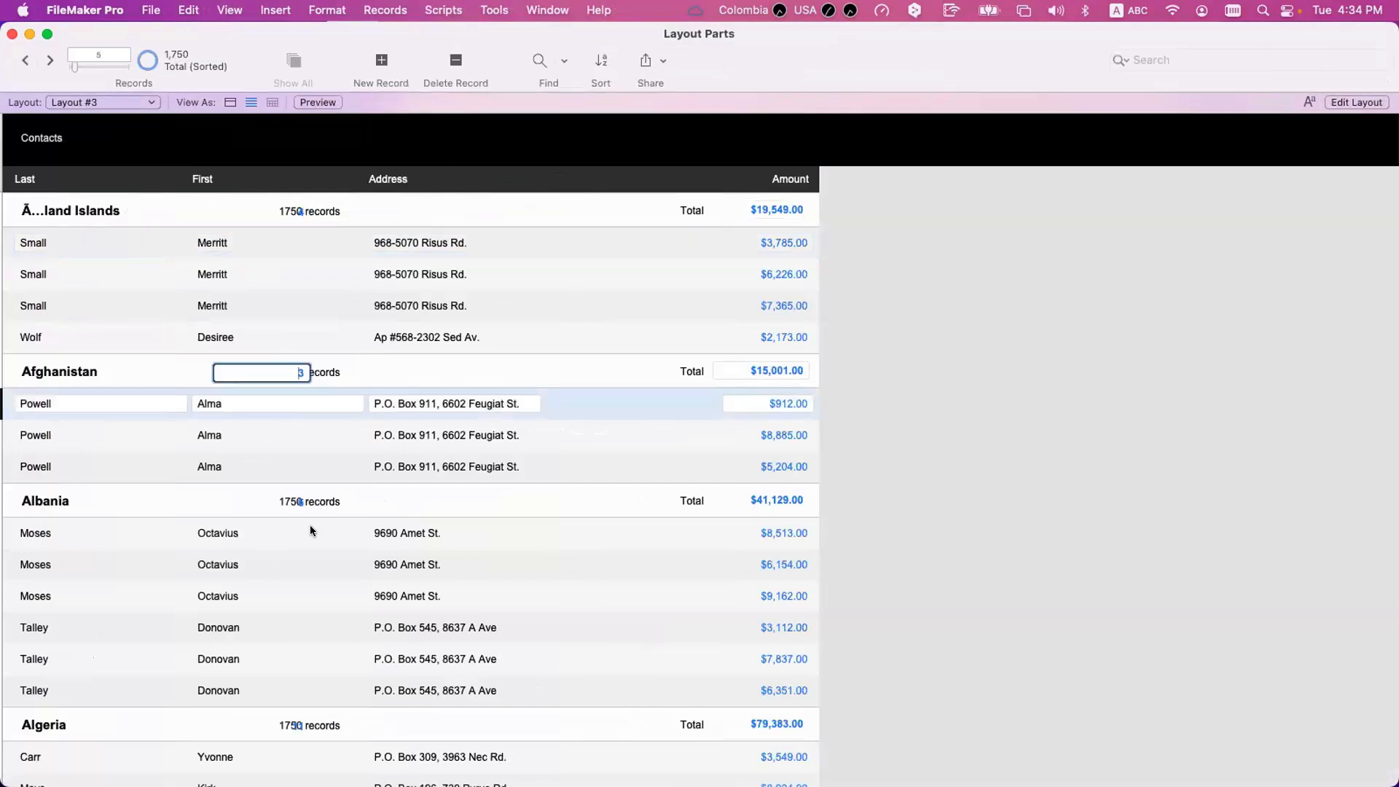
{"action": "left_click", "coordinate": [301, 502]}
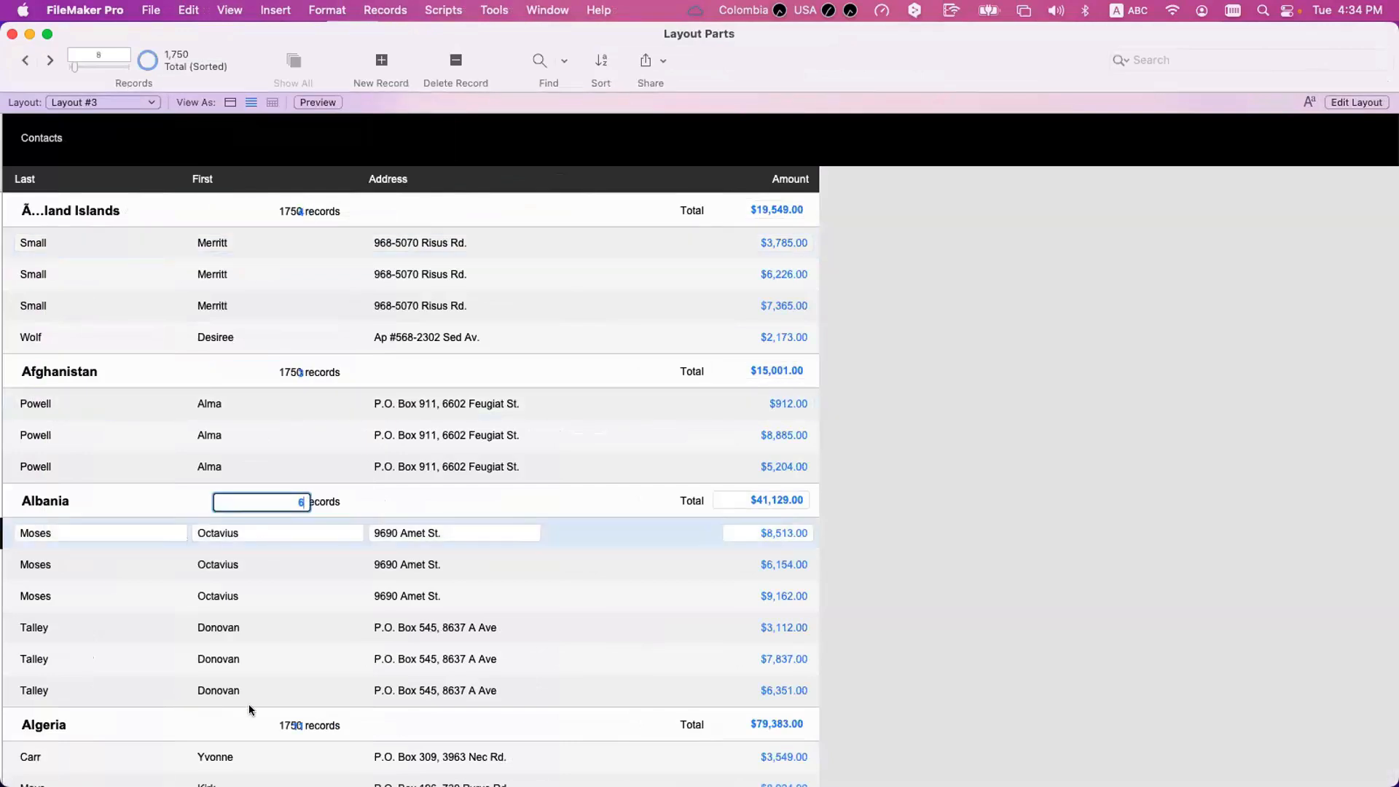
{"action": "scroll", "coordinate": [296, 658], "scroll_direction": "down", "scroll_amount": 2}
{"action": "left_click", "coordinate": [296, 658]}
{"action": "scroll", "coordinate": [219, 684], "scroll_direction": "down", "scroll_amount": 5}
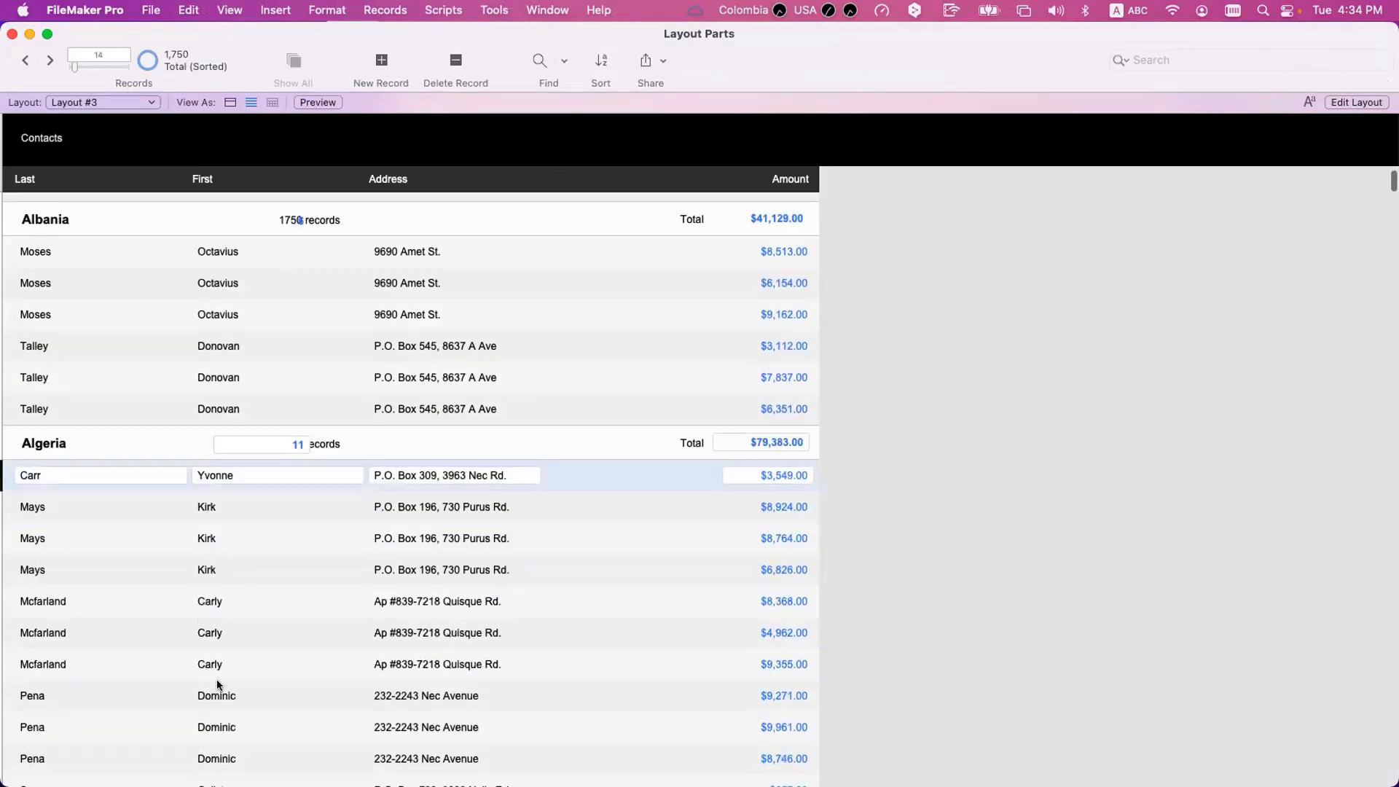
{"action": "scroll", "coordinate": [219, 679], "scroll_direction": "up", "scroll_amount": 5}
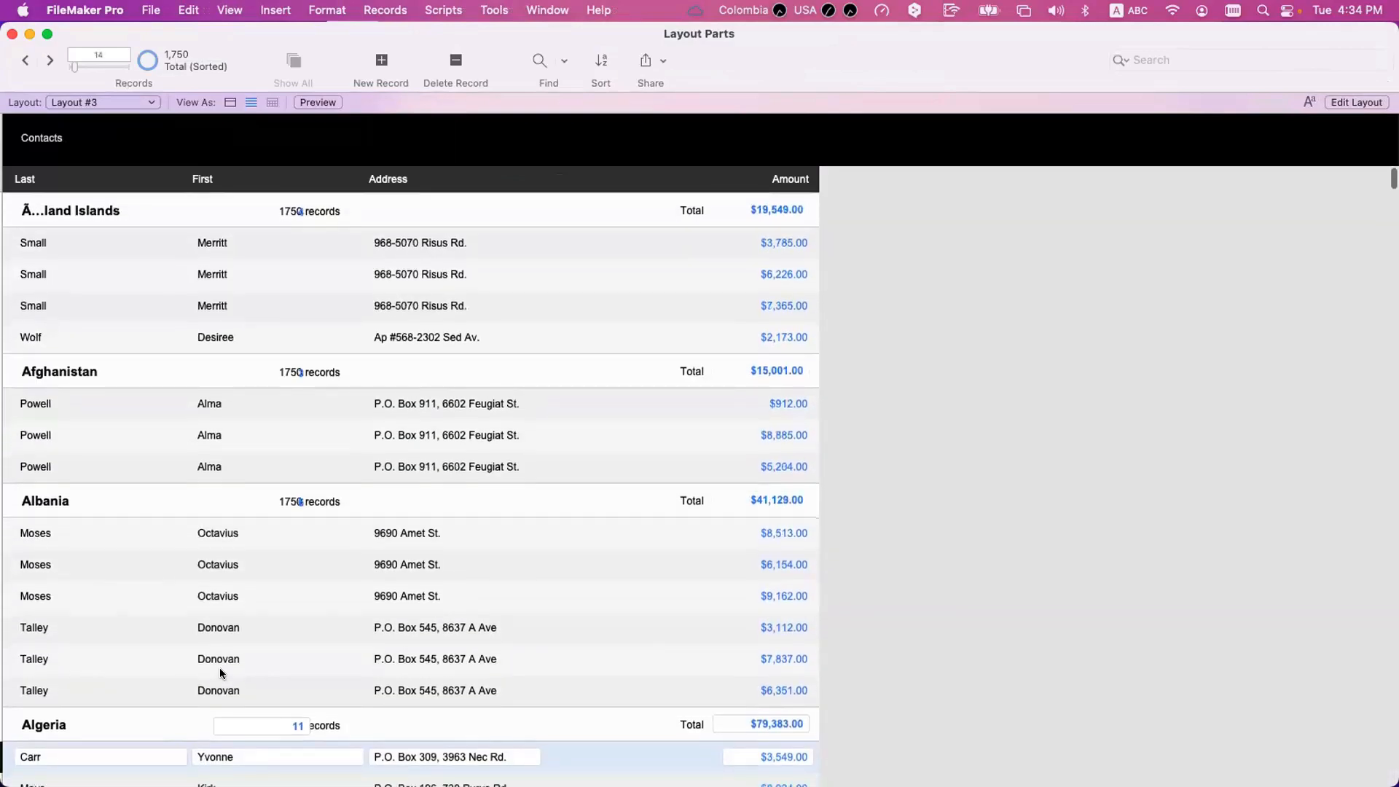
Delete the countOf_Contact ID field from the Country sub-summary in Layout mode.
{"action": "key", "text": "super+l"}
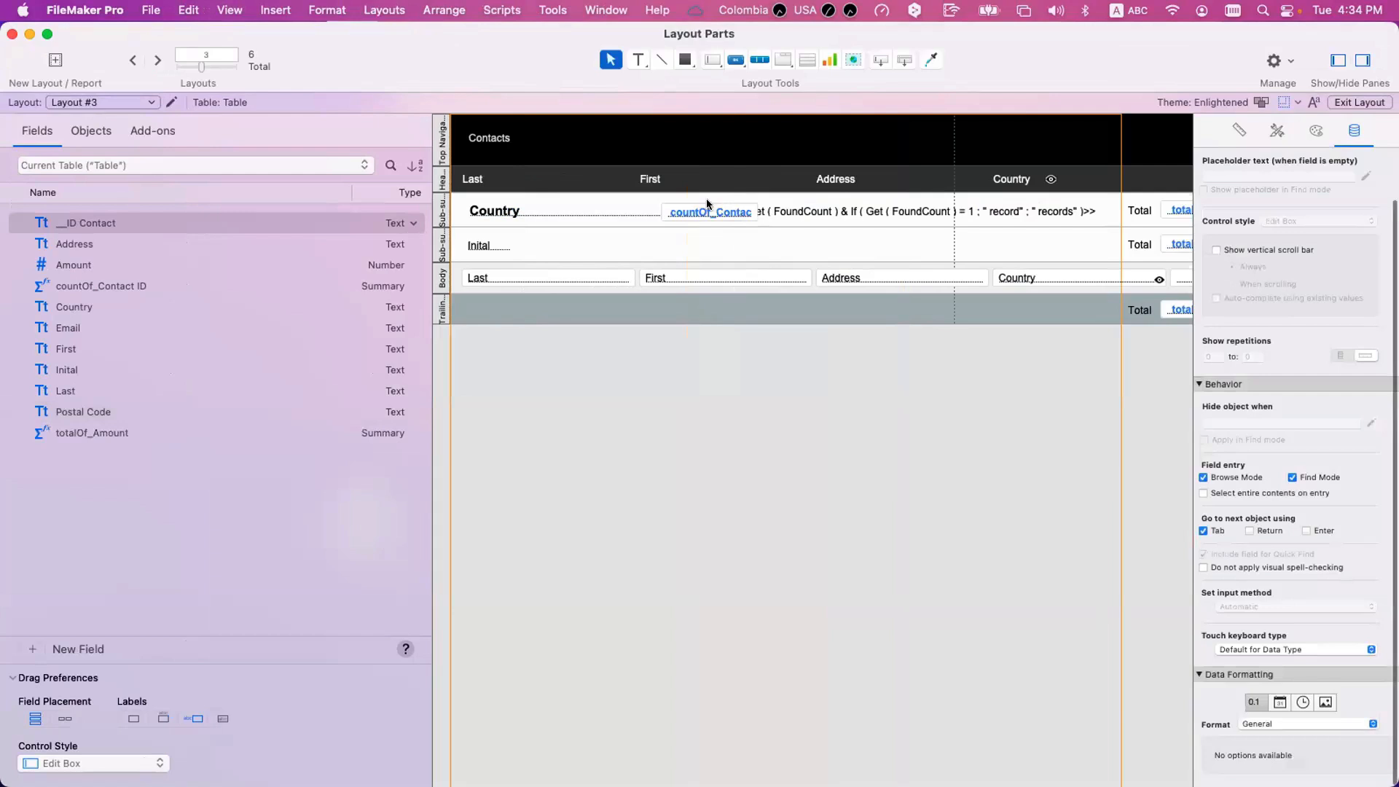
{"action": "left_click", "coordinate": [711, 210]}
{"action": "key", "text": "Delete"}
Replace both Get ( FoundCount ) calls in the Country sub-summary's layout calculation with countOf_Contact ID.
{"action": "left_click", "coordinate": [849, 213]}
{"action": "double_click", "coordinate": [849, 213]}
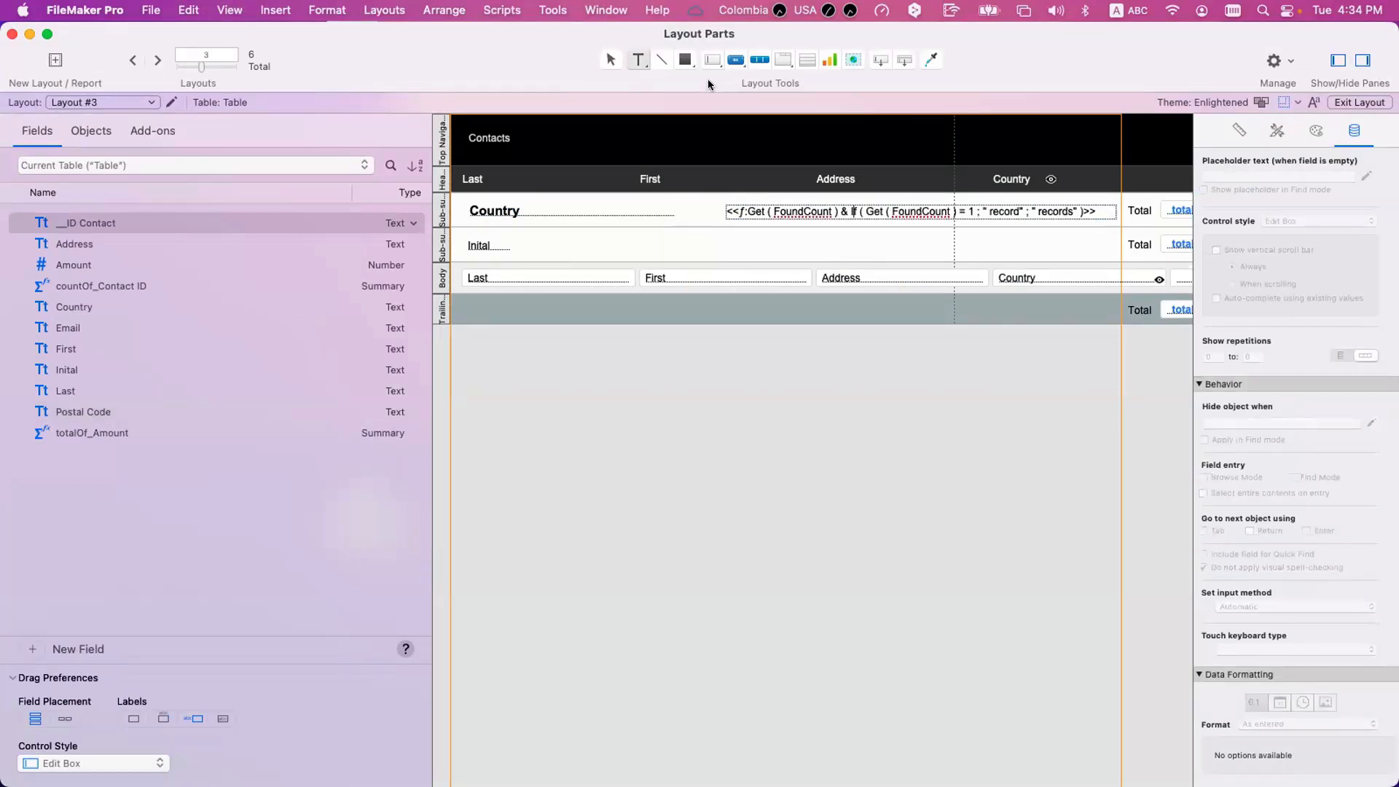
{"action": "left_click", "coordinate": [705, 177]}
{"action": "right_click", "coordinate": [762, 213]}
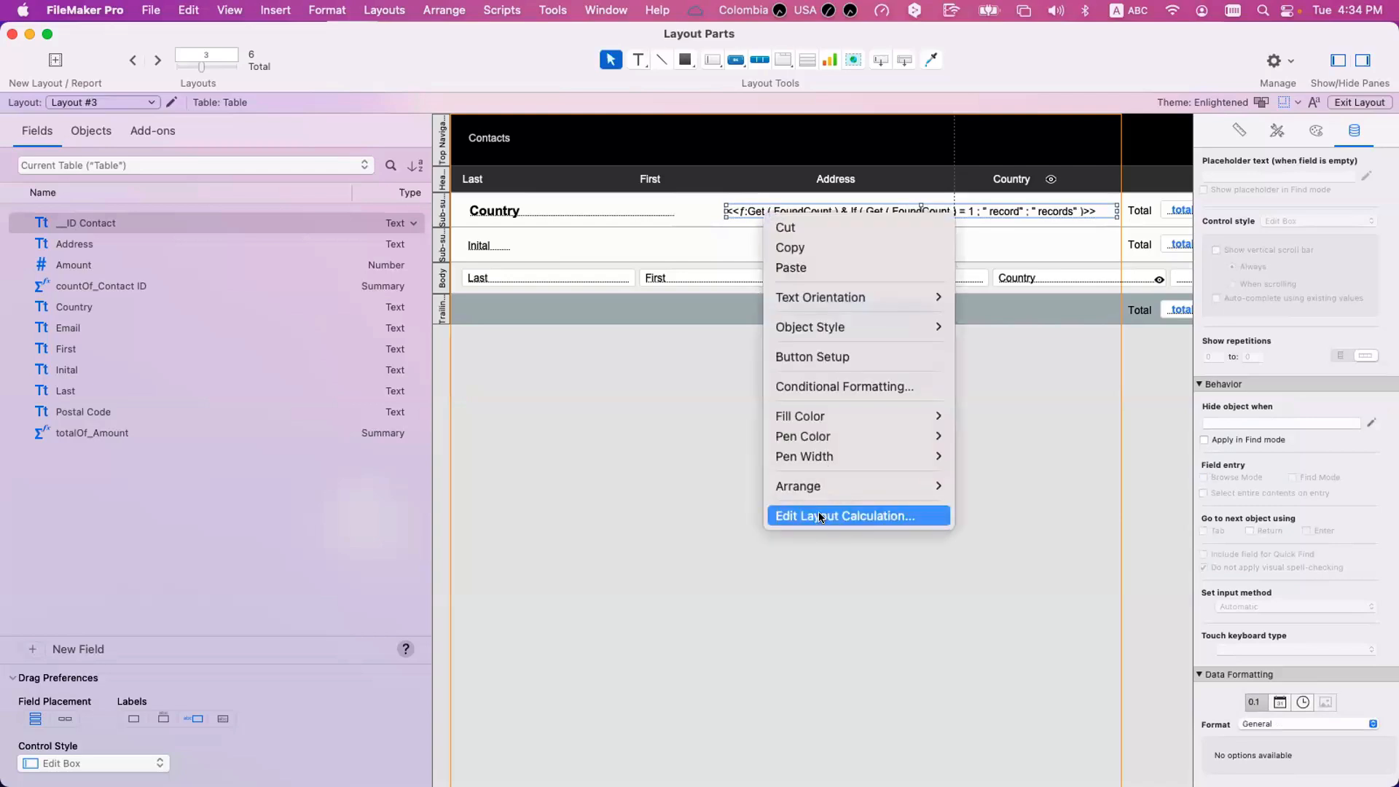
{"action": "left_click", "coordinate": [821, 516]}
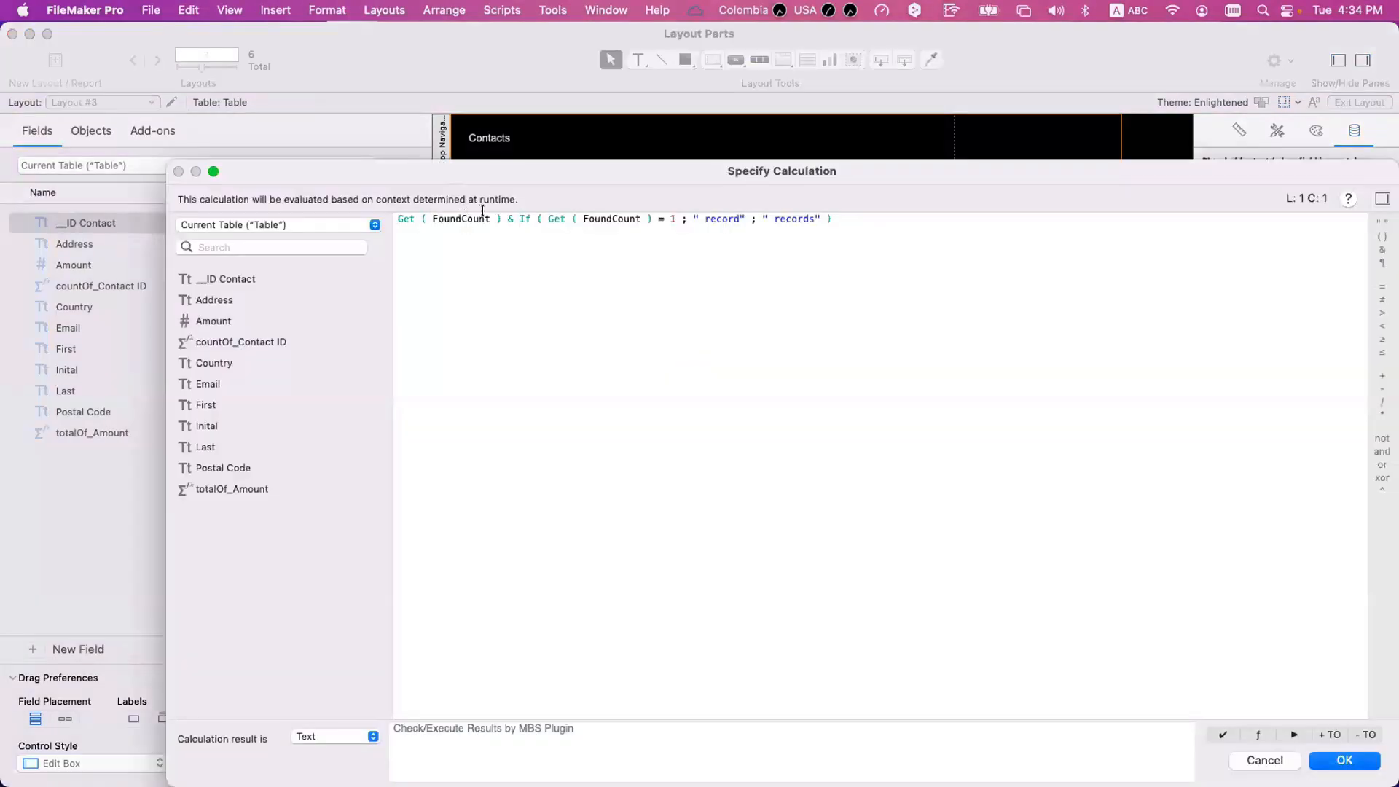
{"action": "left_click", "coordinate": [501, 219]}
{"action": "left_click", "coordinate": [383, 213], "text": "shift"}
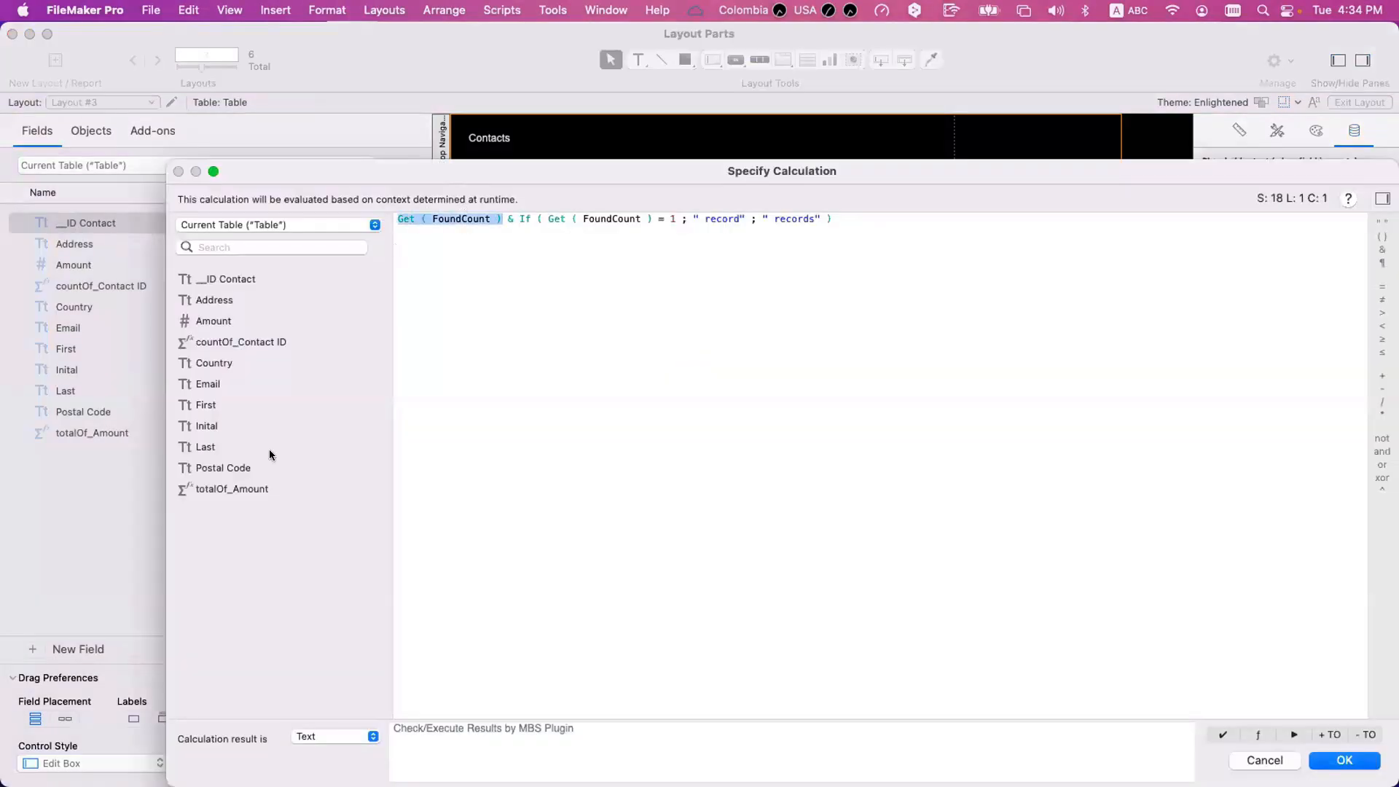
{"action": "double_click", "coordinate": [241, 342]}
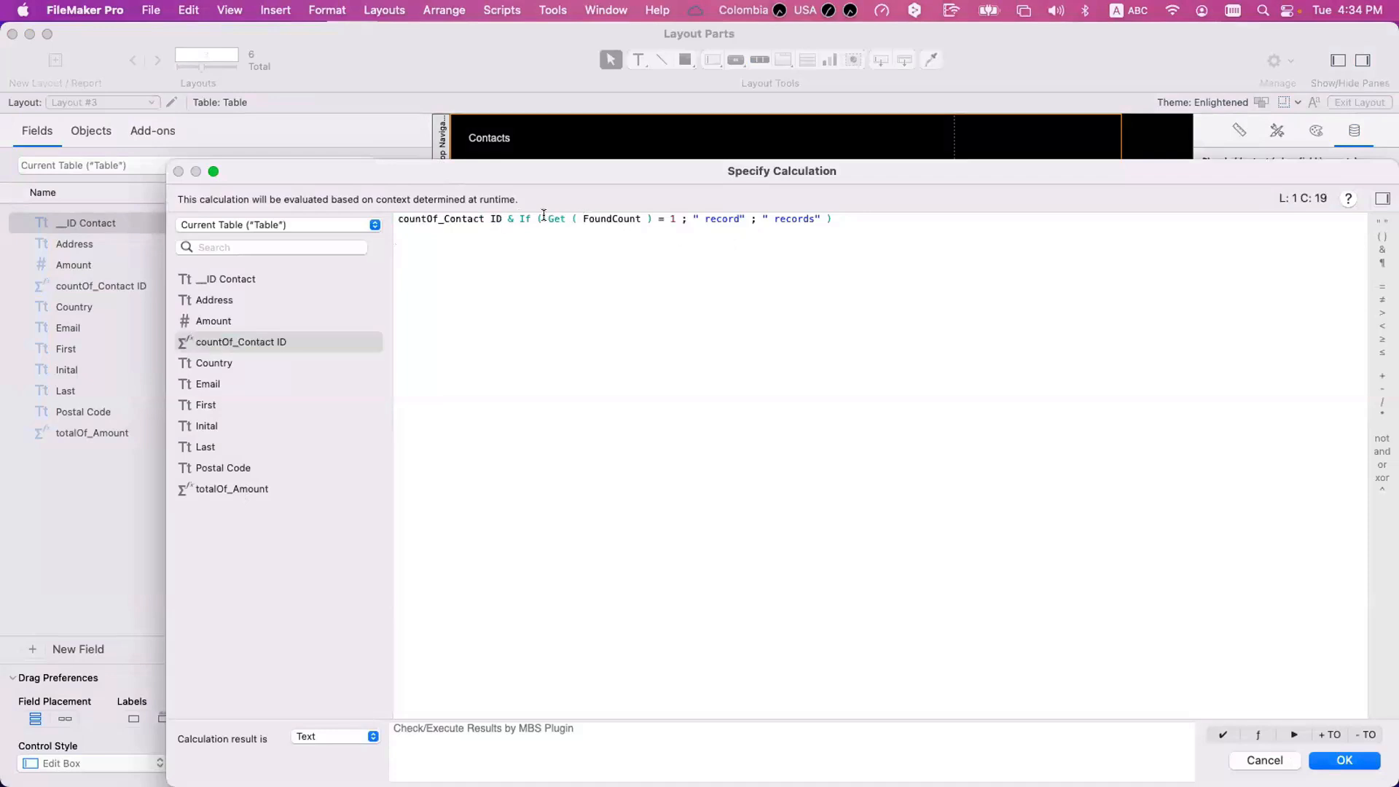
{"action": "left_click_drag", "start_coordinate": [548, 219], "coordinate": [652, 219]}
{"action": "left_click", "coordinate": [258, 341]}
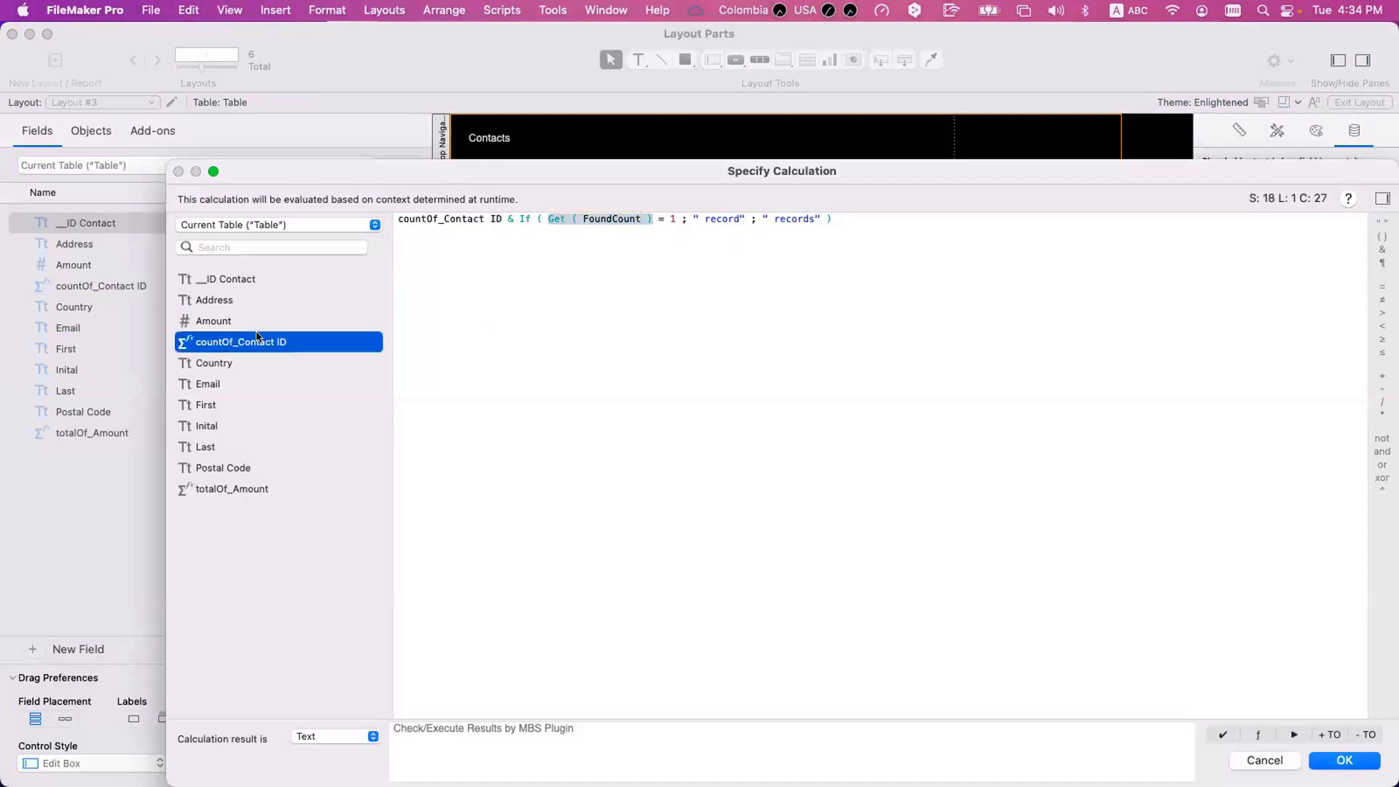
{"action": "double_click", "coordinate": [258, 341]}
{"action": "left_click", "coordinate": [1345, 760]}
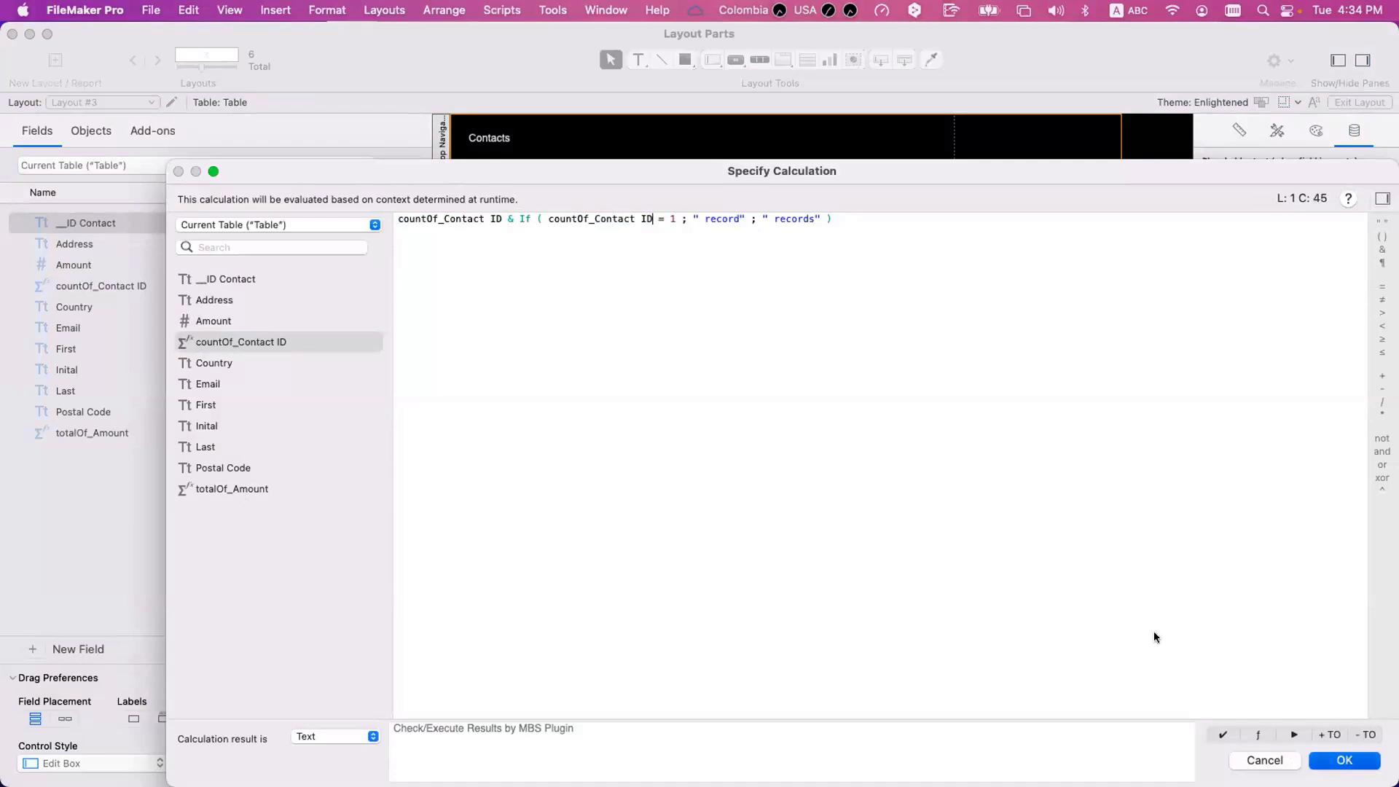
Move the record count text slightly left in the Country sub-summary and view it in Browse mode.
{"action": "left_click_drag", "start_coordinate": [760, 211], "coordinate": [733, 210]}
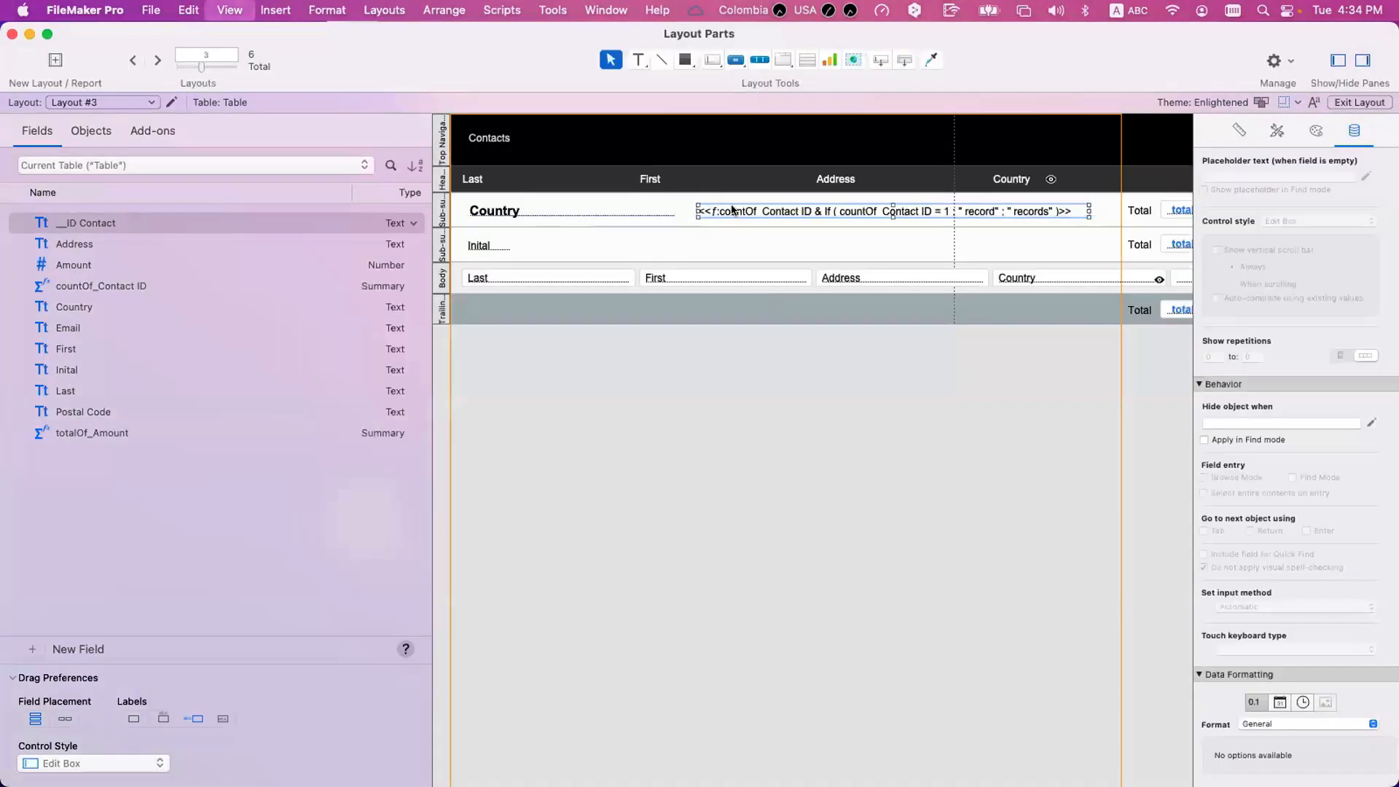
{"action": "key", "text": "super+b"}
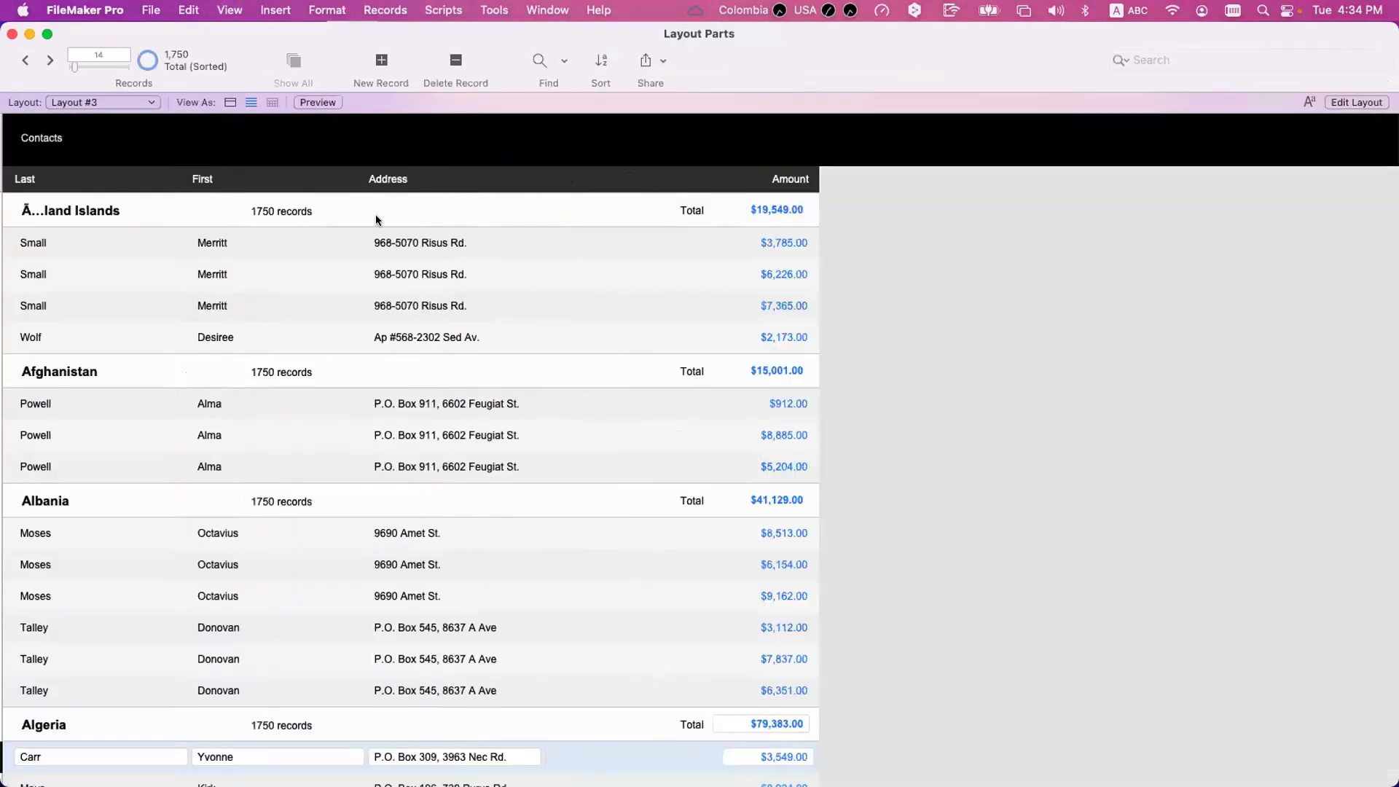
{"action": "scroll", "coordinate": [376, 216], "scroll_direction": "up", "scroll_amount": 3}
Switch to Layout mode and select the record count text in the Country sub-summary.
{"action": "key", "text": "super+l"}
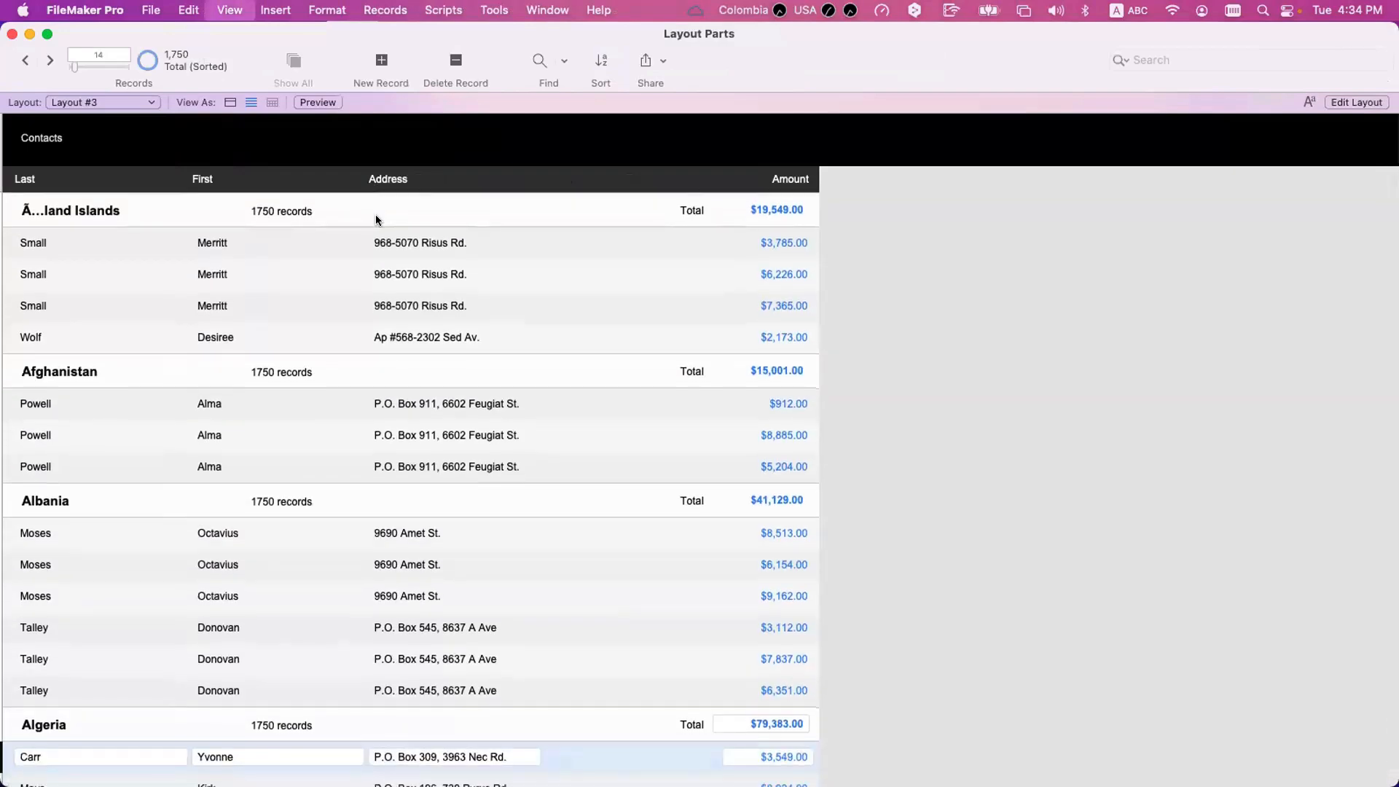
{"action": "left_click", "coordinate": [729, 210]}
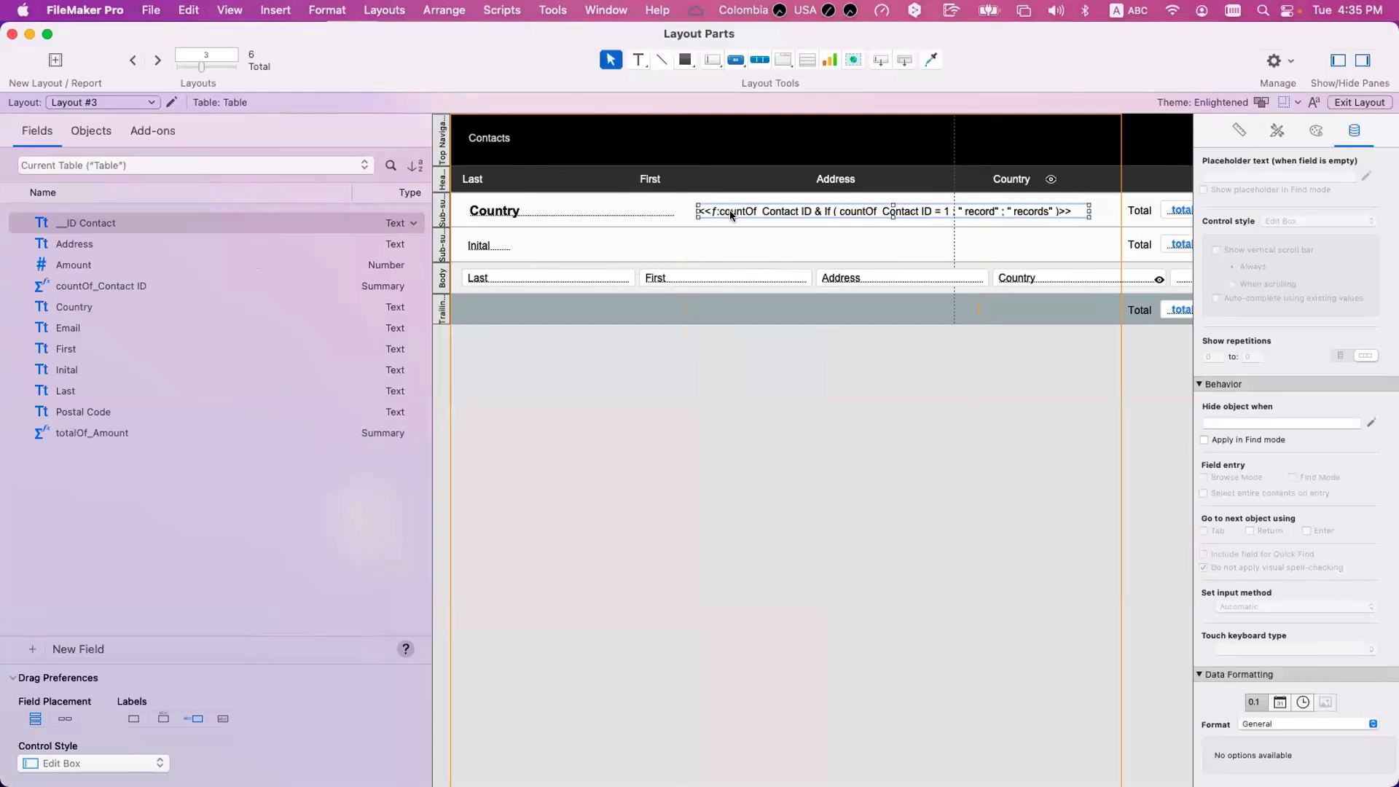
{"action": "double_click", "coordinate": [730, 213]}
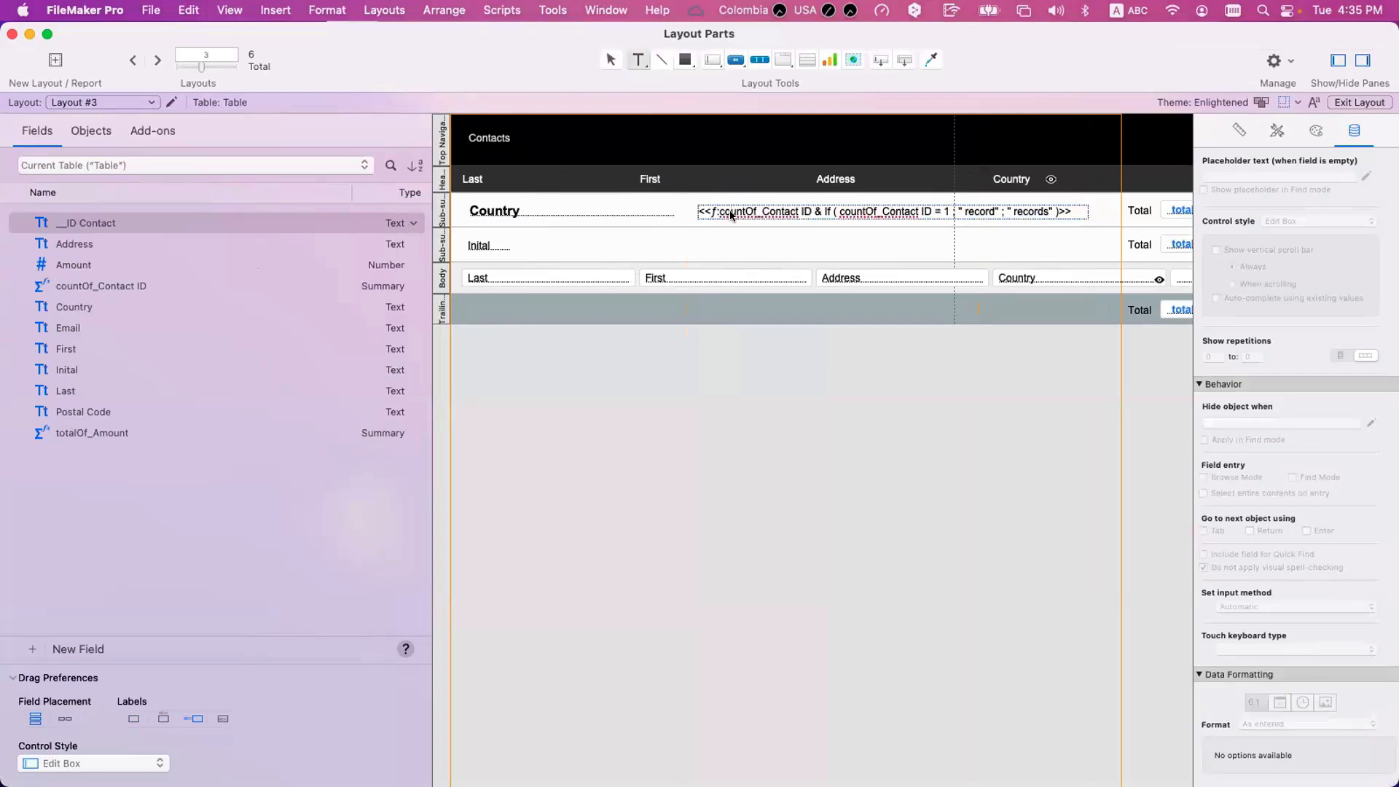
{"action": "key", "text": "Escape"}
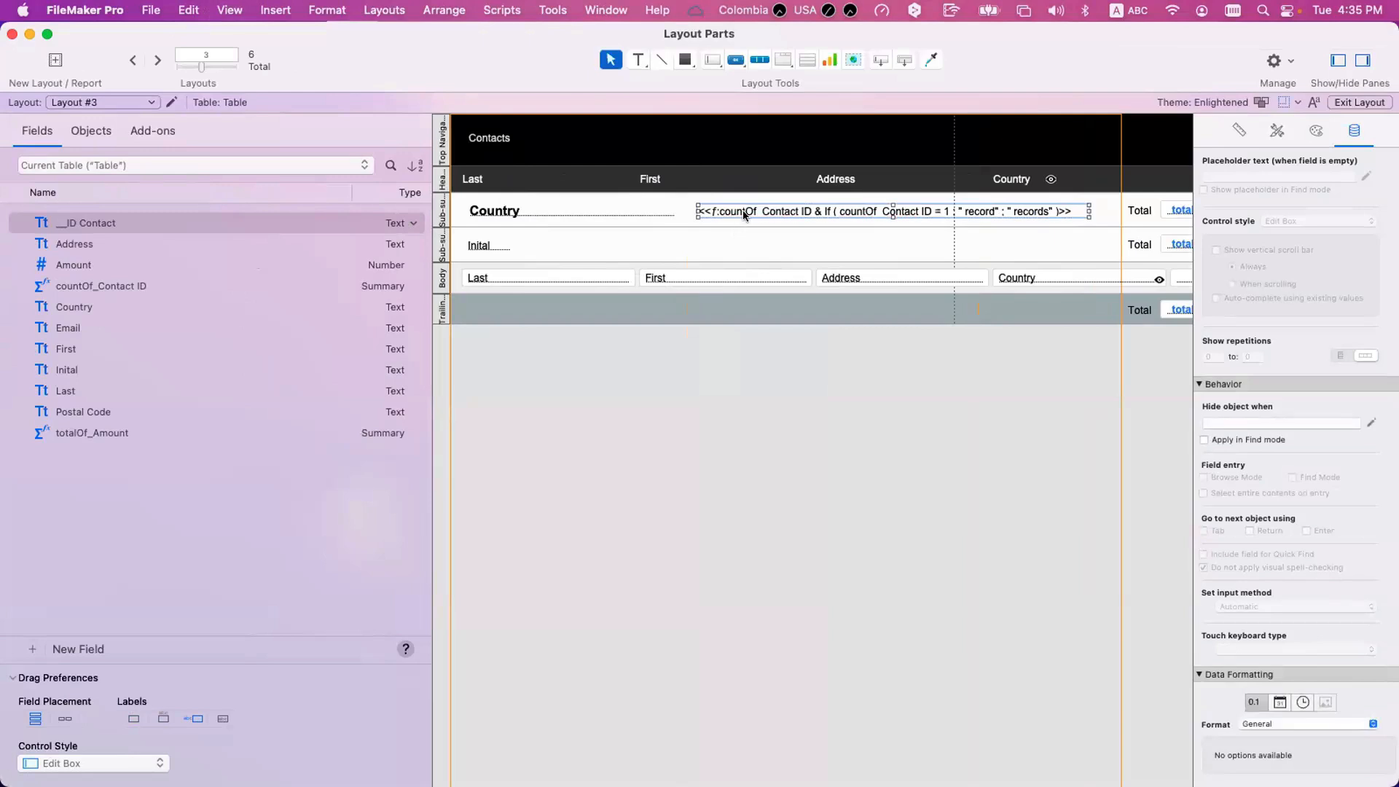
{"action": "double_click", "coordinate": [747, 211]}
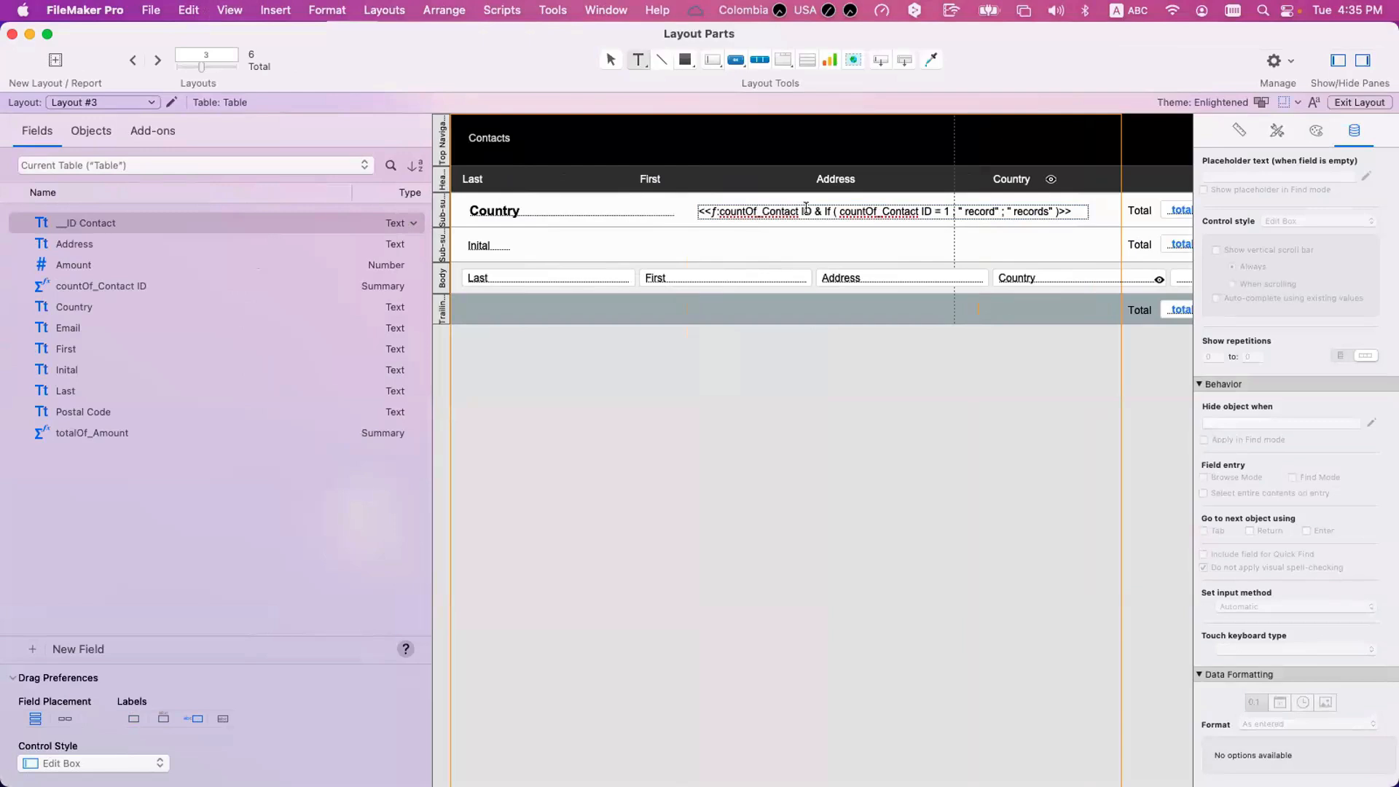
{"action": "key", "text": "Escape"}
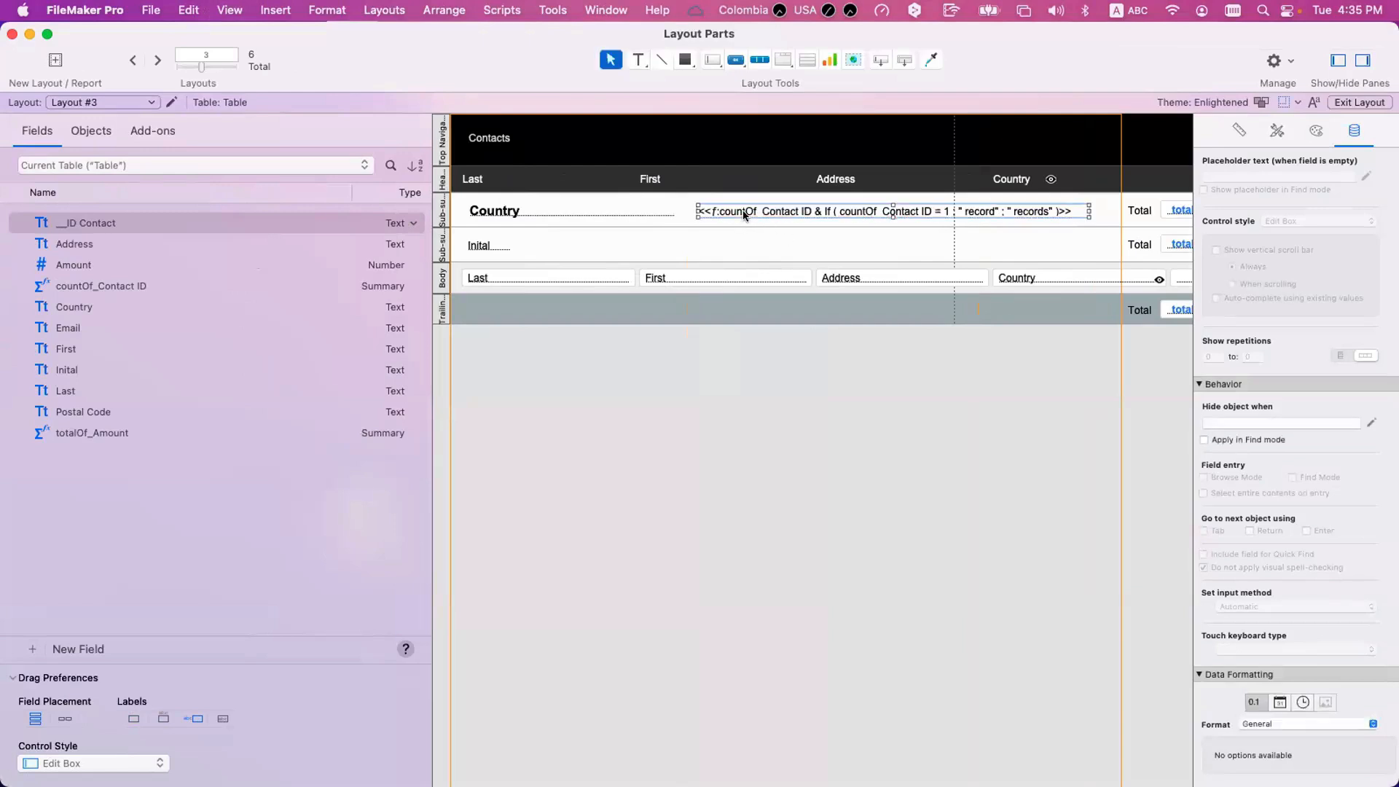
Replace the leading countOf_Contact ID in the Country sub-summary's layout calculation with GetSummary ( countOf_Contact ID ; Country ).
{"action": "right_click", "coordinate": [749, 213]}
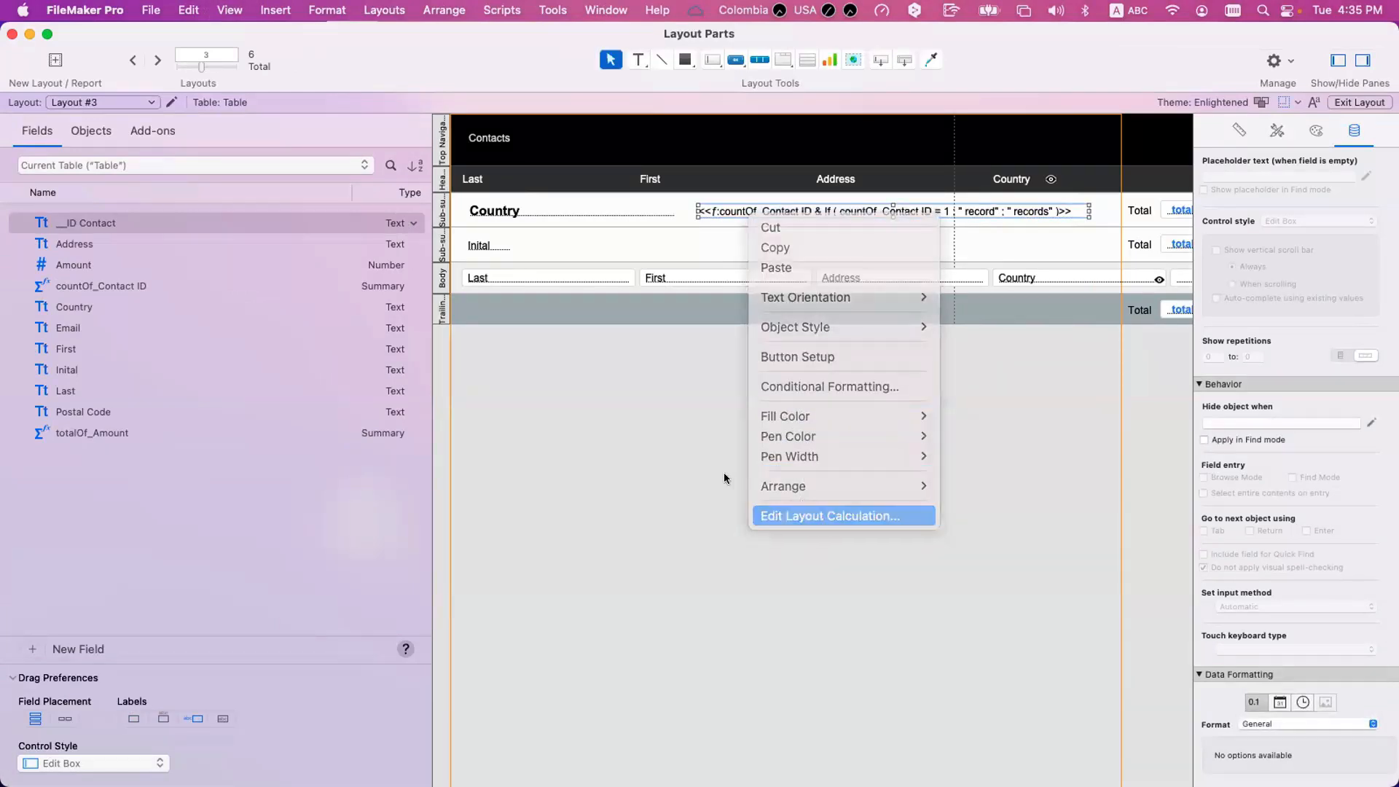
{"action": "left_click", "coordinate": [805, 515]}
{"action": "left_click_drag", "start_coordinate": [502, 219], "coordinate": [383, 213]}
{"action": "type", "text": "sum"}
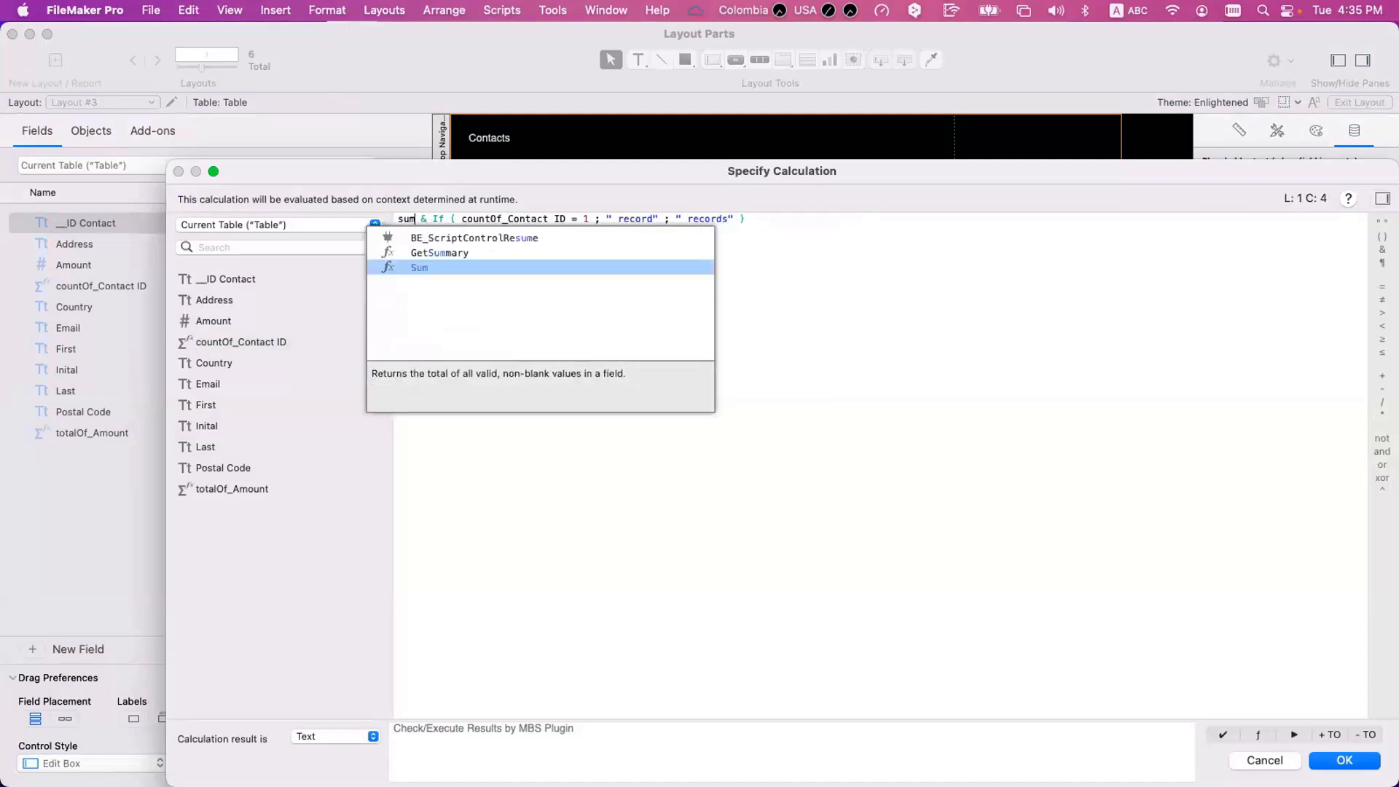
{"action": "key", "text": "Up"}
{"action": "key", "text": "Return"}
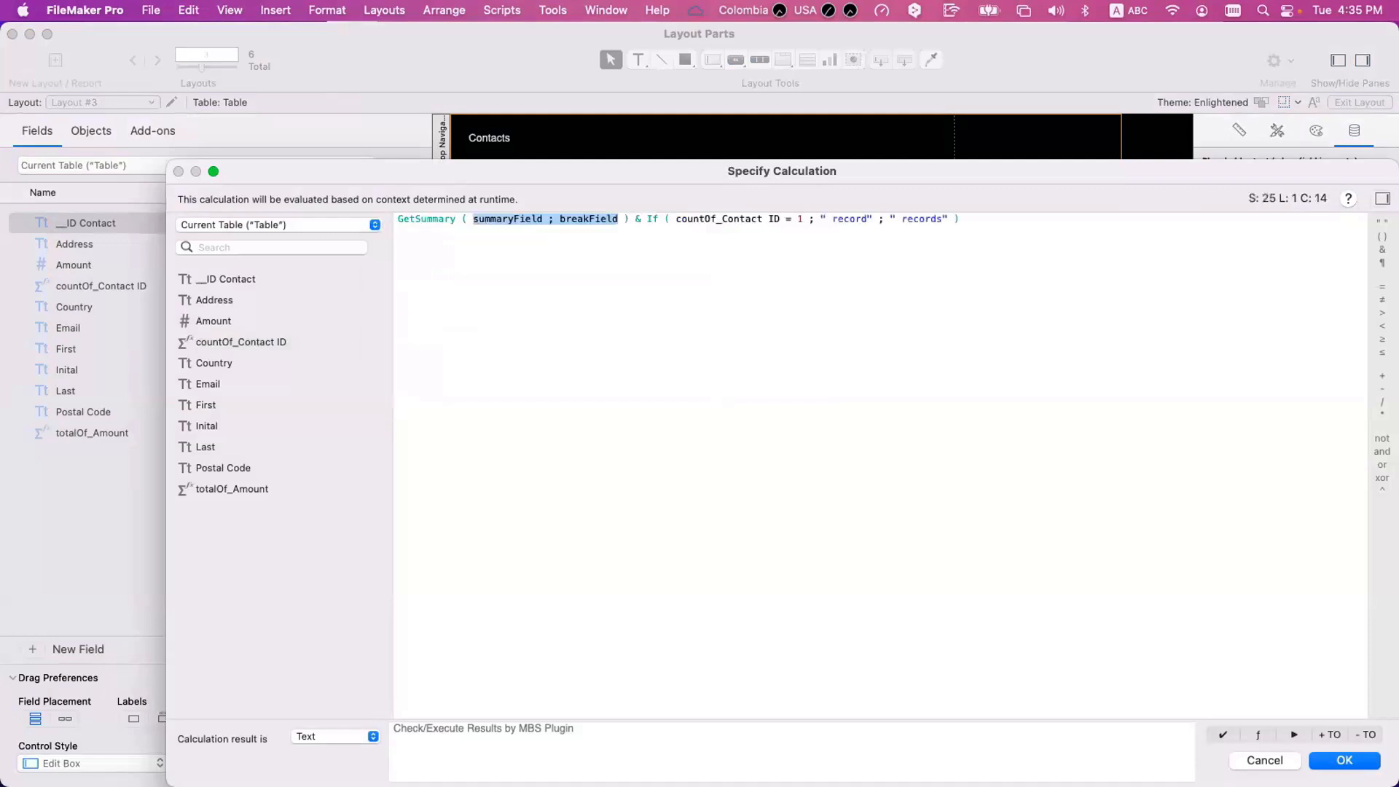
{"action": "double_click", "coordinate": [514, 218]}
{"action": "left_click", "coordinate": [251, 343]}
{"action": "double_click", "coordinate": [251, 341]}
{"action": "double_click", "coordinate": [630, 218]}
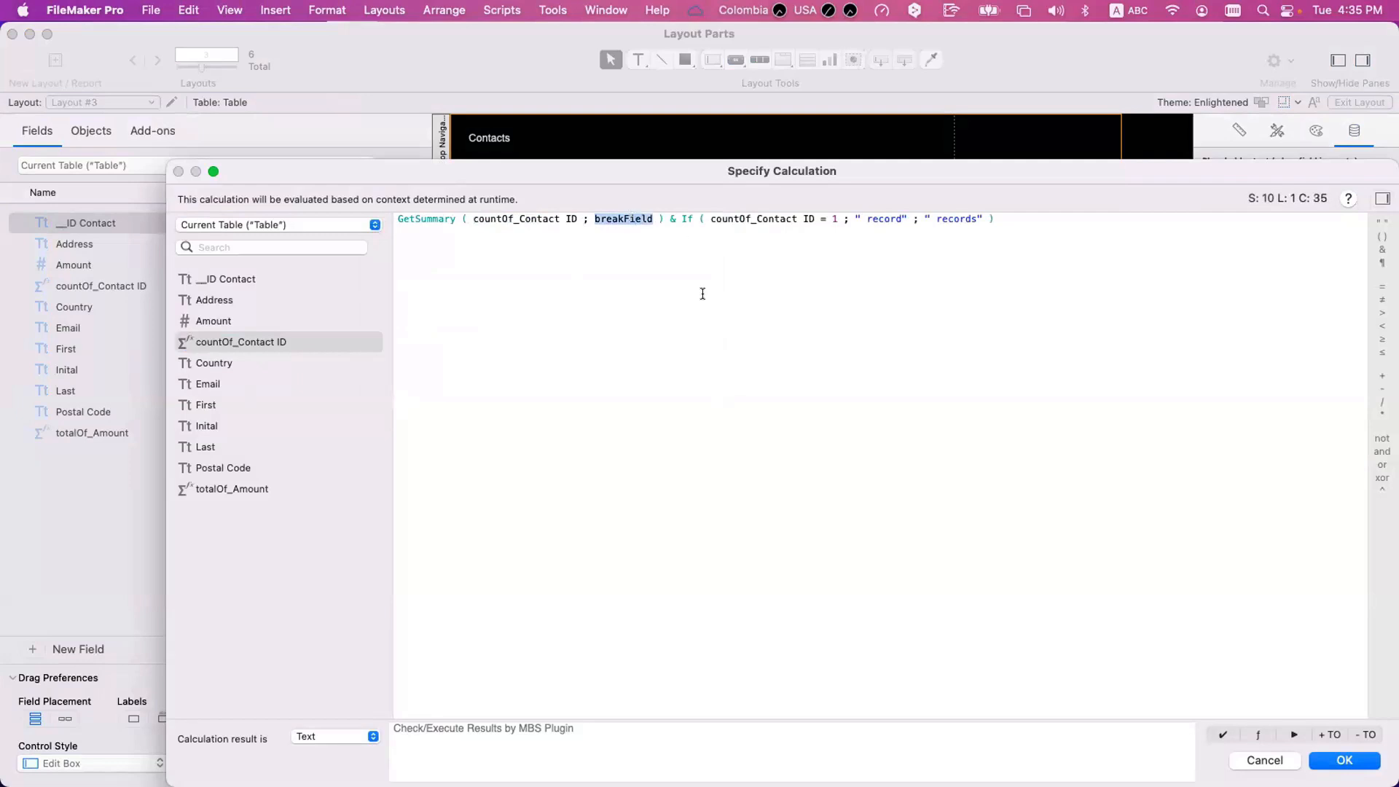
{"action": "double_click", "coordinate": [204, 363]}
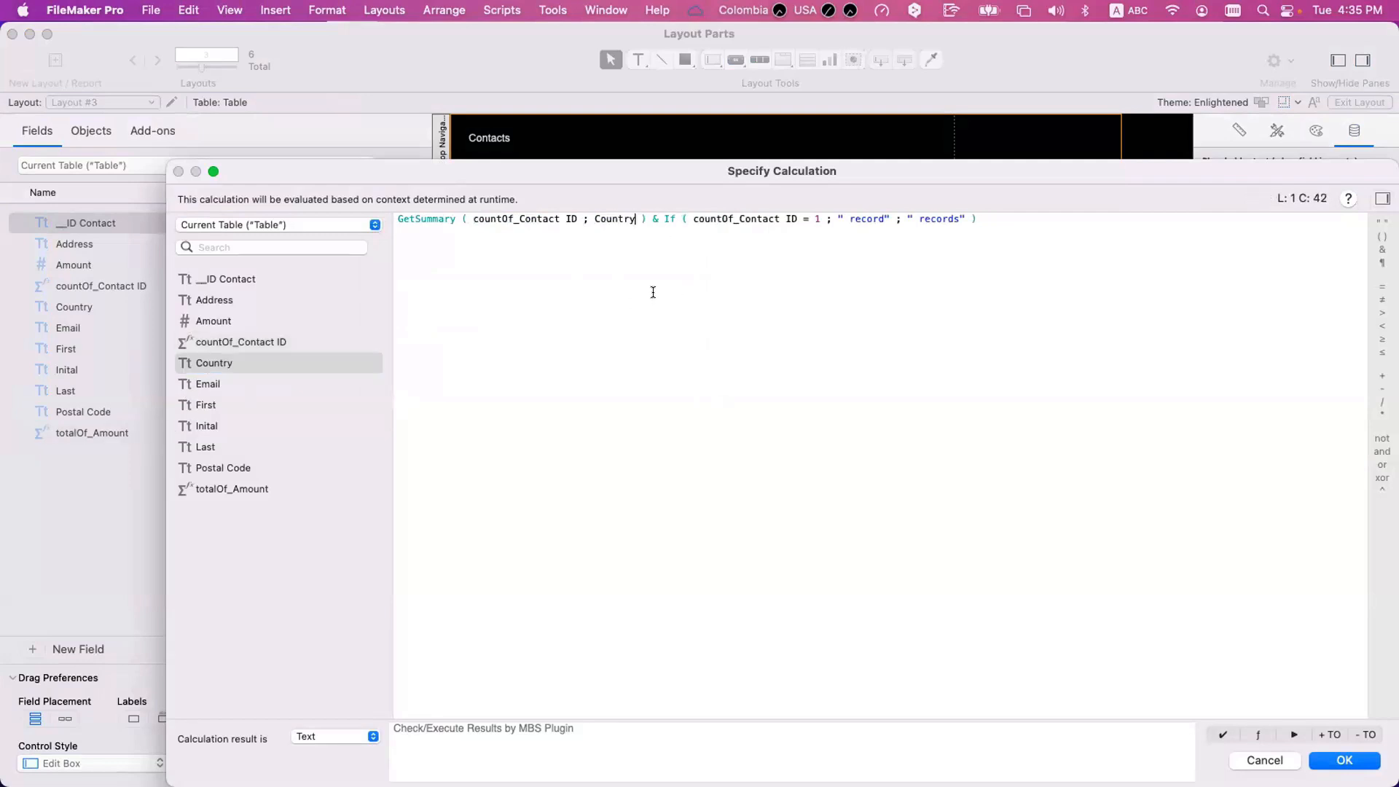
Begin a Let function above the GetSummary expression, with an indented line inside its opening parenthesis.
{"action": "left_click", "coordinate": [398, 219]}
{"action": "key", "text": "Return"}
{"action": "key", "text": "Return"}
{"action": "key", "text": "Up"}
{"action": "key", "text": "Up"}
{"action": "type", "text": "Let "}
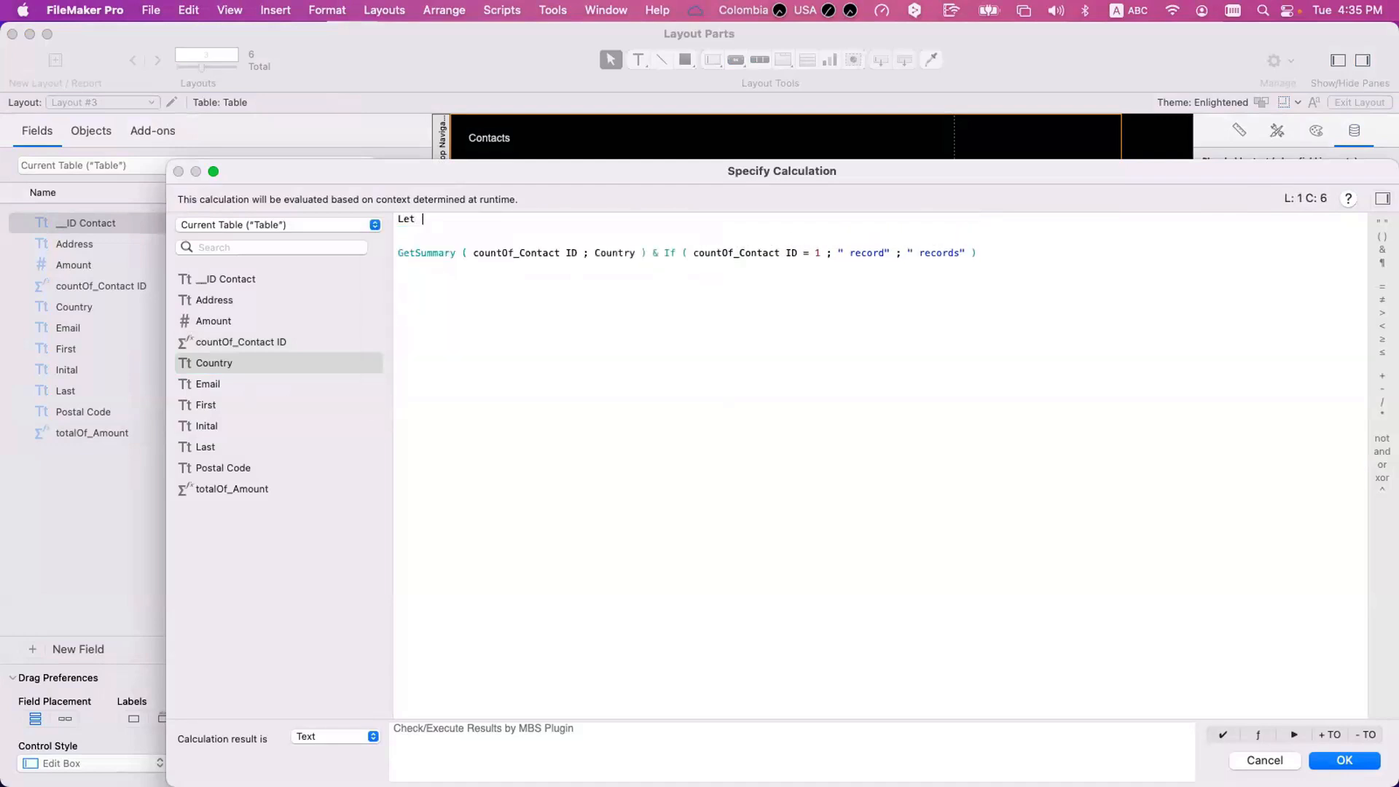
{"action": "type", "text": "("}
{"action": "key", "text": "Return"}
{"action": "key", "text": "Tab"}
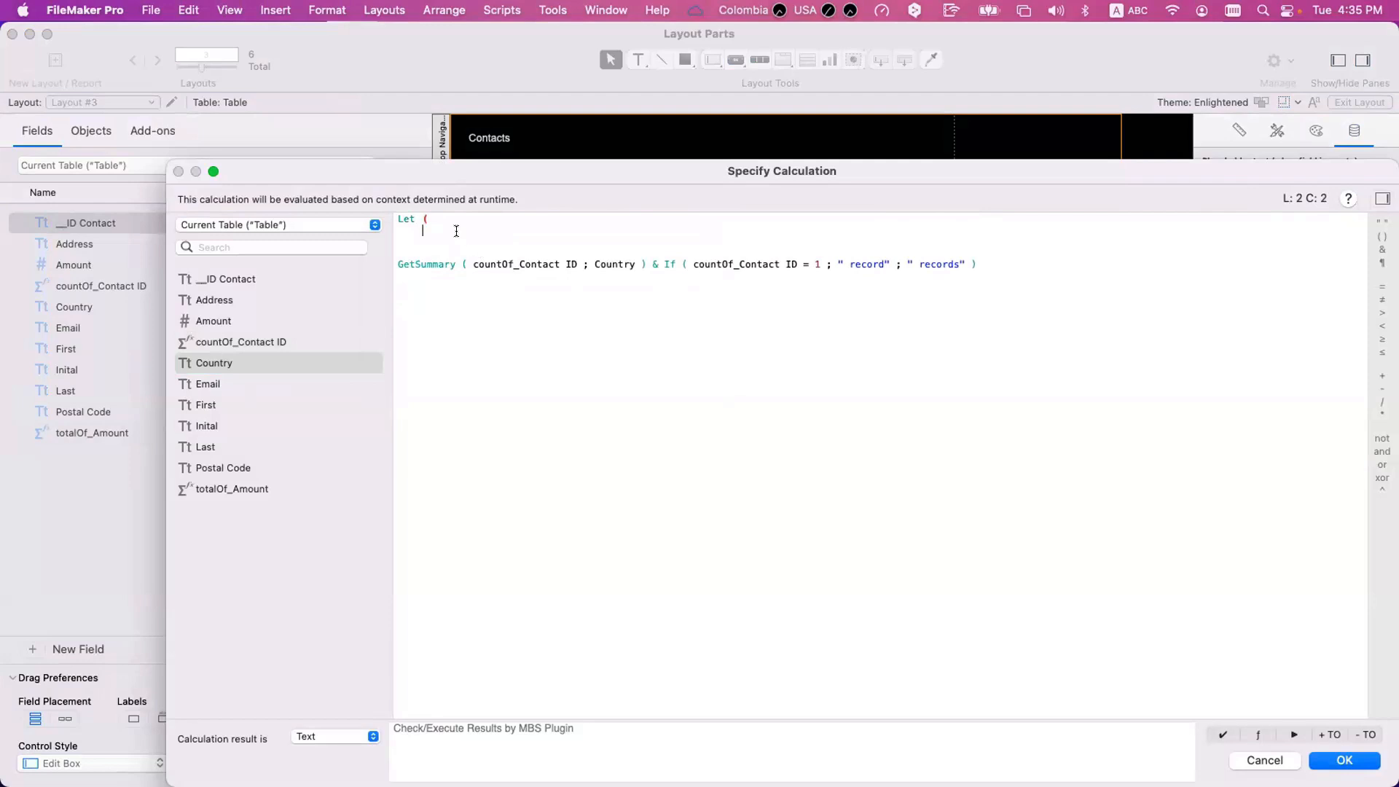
Define a count variable in the Let function by moving GetSummary ( countOf_Contact ID ; Country ) into it.
{"action": "type", "text": "count ="}
{"action": "mouse_move", "coordinate": [370, 253]}
{"action": "left_mouse_down"}
{"action": "mouse_move", "coordinate": [342, 258]}
{"action": "mouse_move", "coordinate": [371, 256]}
{"action": "left_mouse_up"}
{"action": "key", "text": "super+c"}
{"action": "key", "text": "BackSpace"}
{"action": "left_click", "coordinate": [485, 225]}
{"action": "key", "text": "super+v"}
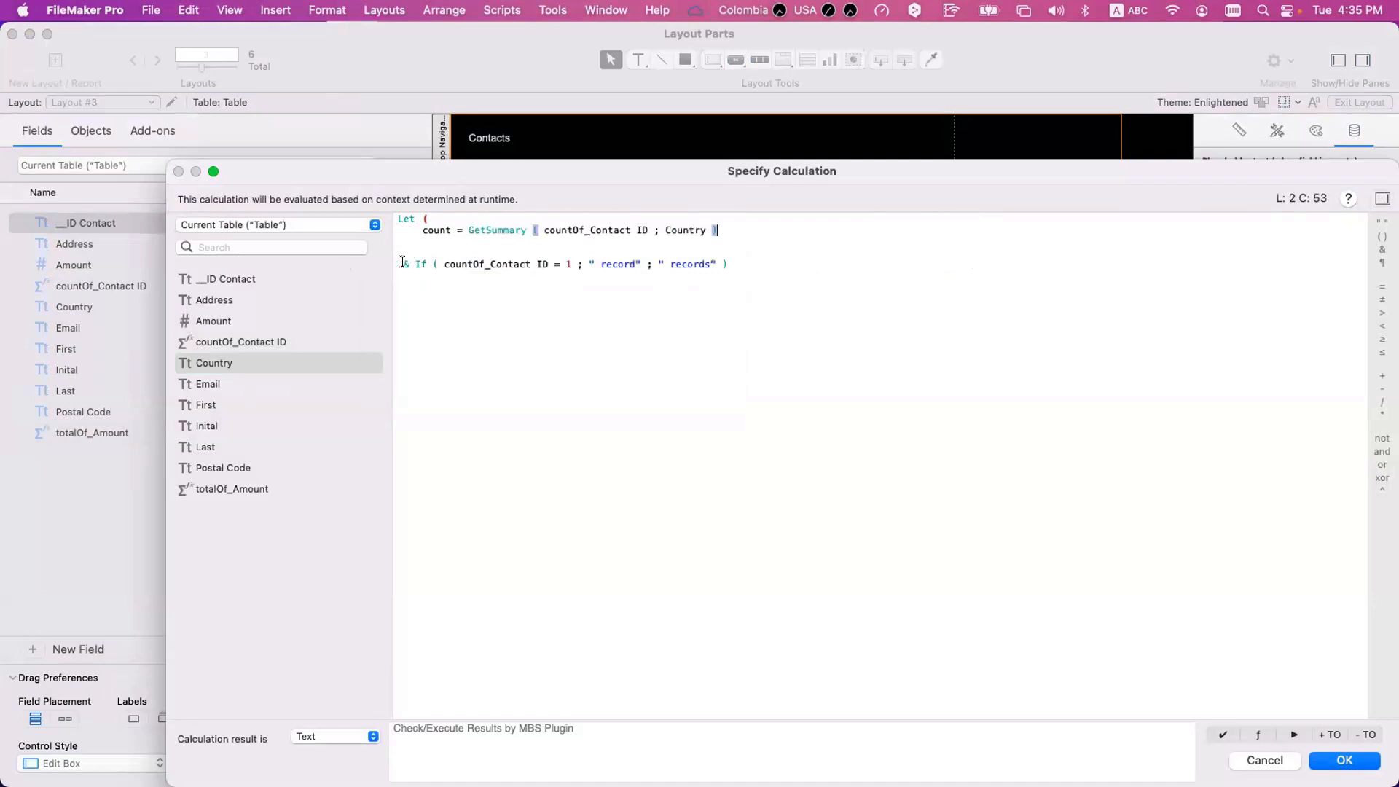
Use the count variable at the start of the result expression and in the If test in place of countOf_Contact ID.
{"action": "double_click", "coordinate": [437, 228]}
{"action": "key", "text": "super+c"}
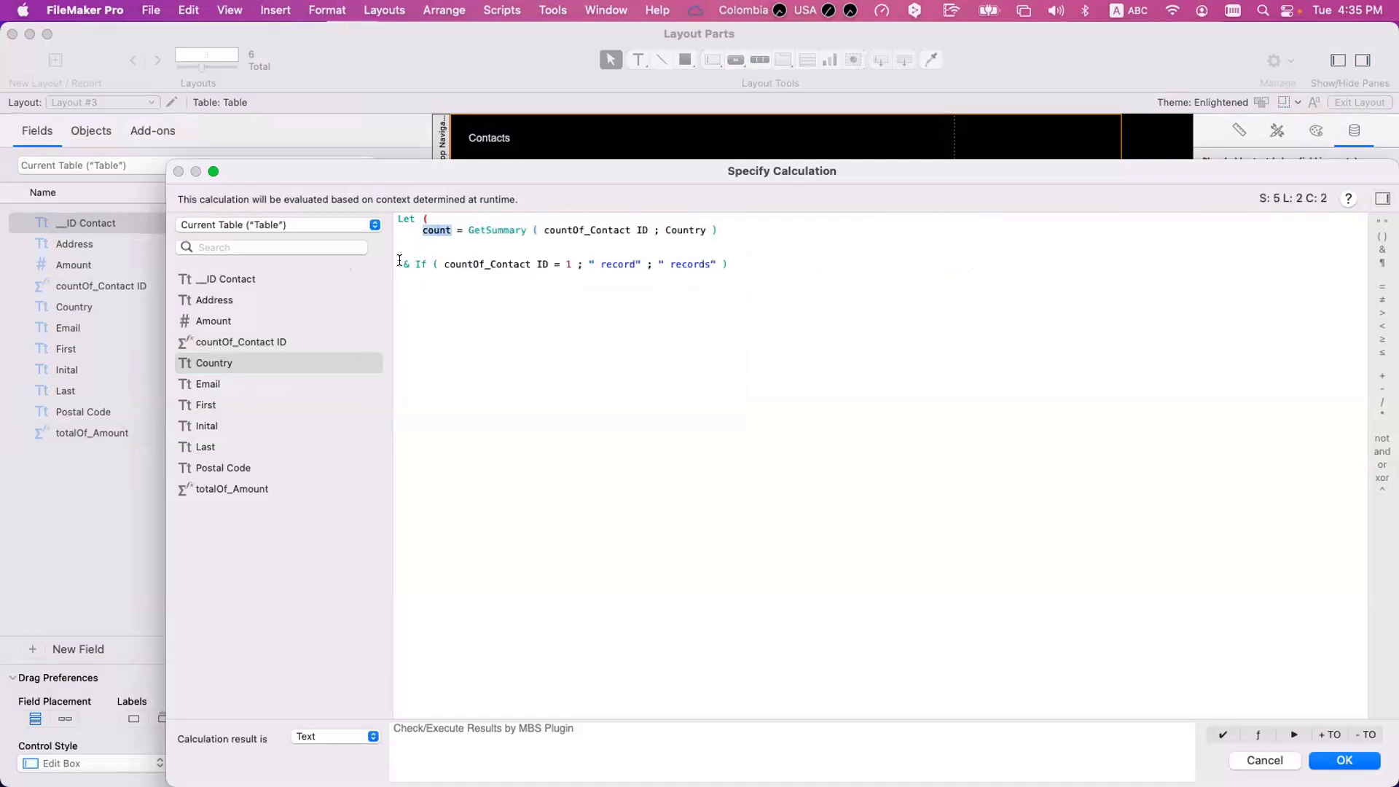
{"action": "left_click", "coordinate": [398, 264]}
{"action": "key", "text": "super+v"}
{"action": "left_click_drag", "start_coordinate": [472, 264], "coordinate": [579, 264]}
{"action": "key", "text": "super+v"}
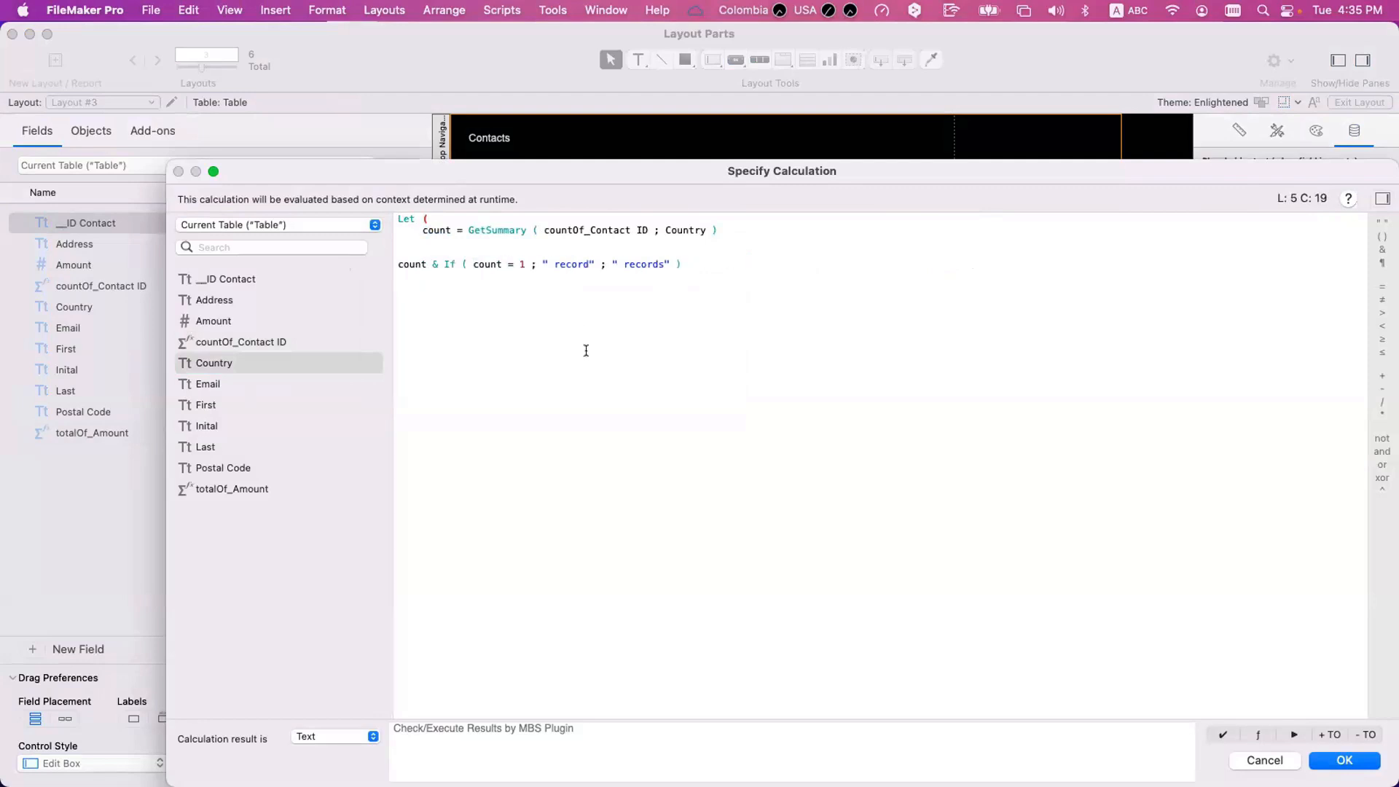
Complete the Let function with its closing parenthesis and a semicolon after the count definition, and view the layout in Browse mode.
{"action": "left_click", "coordinate": [394, 263]}
{"action": "key", "text": "BackSpace"}
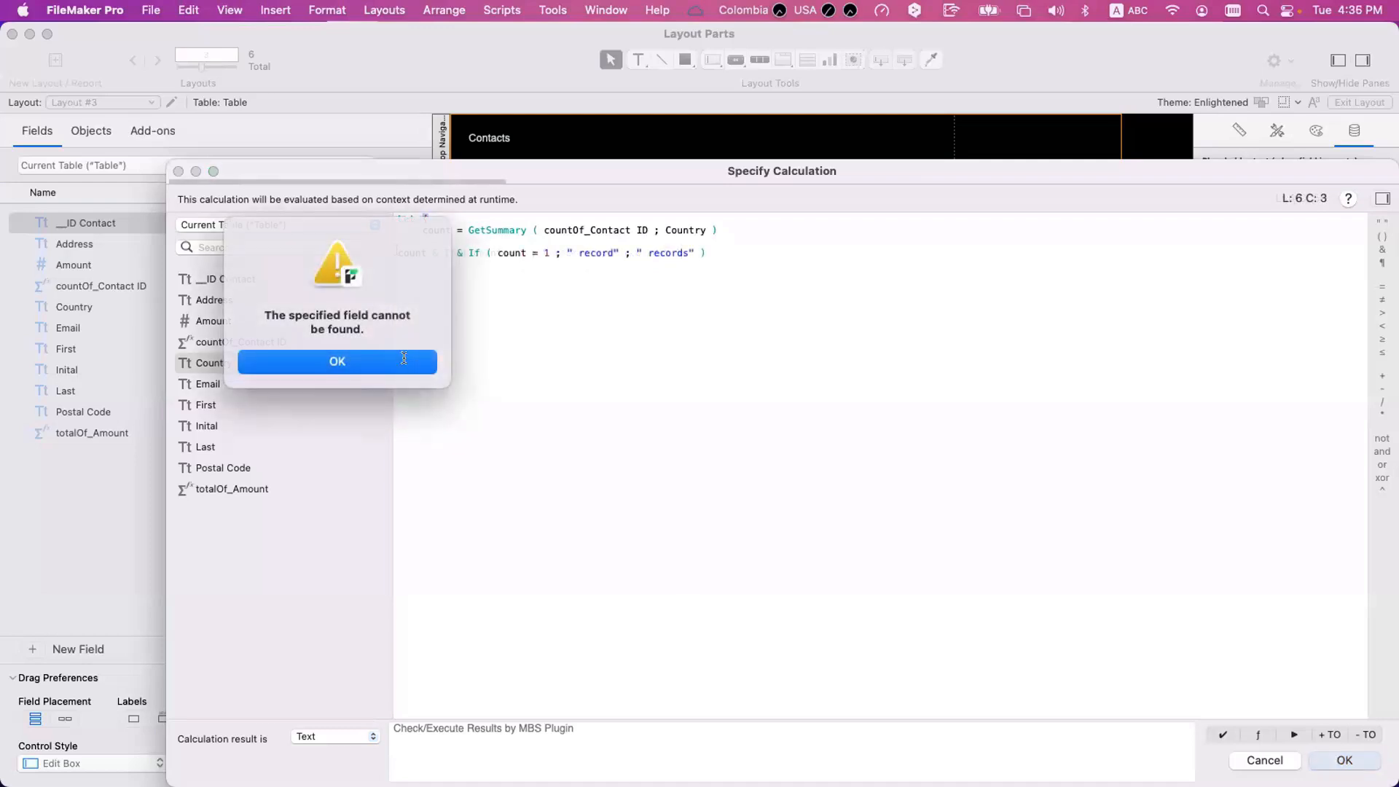
{"action": "left_click", "coordinate": [353, 364]}
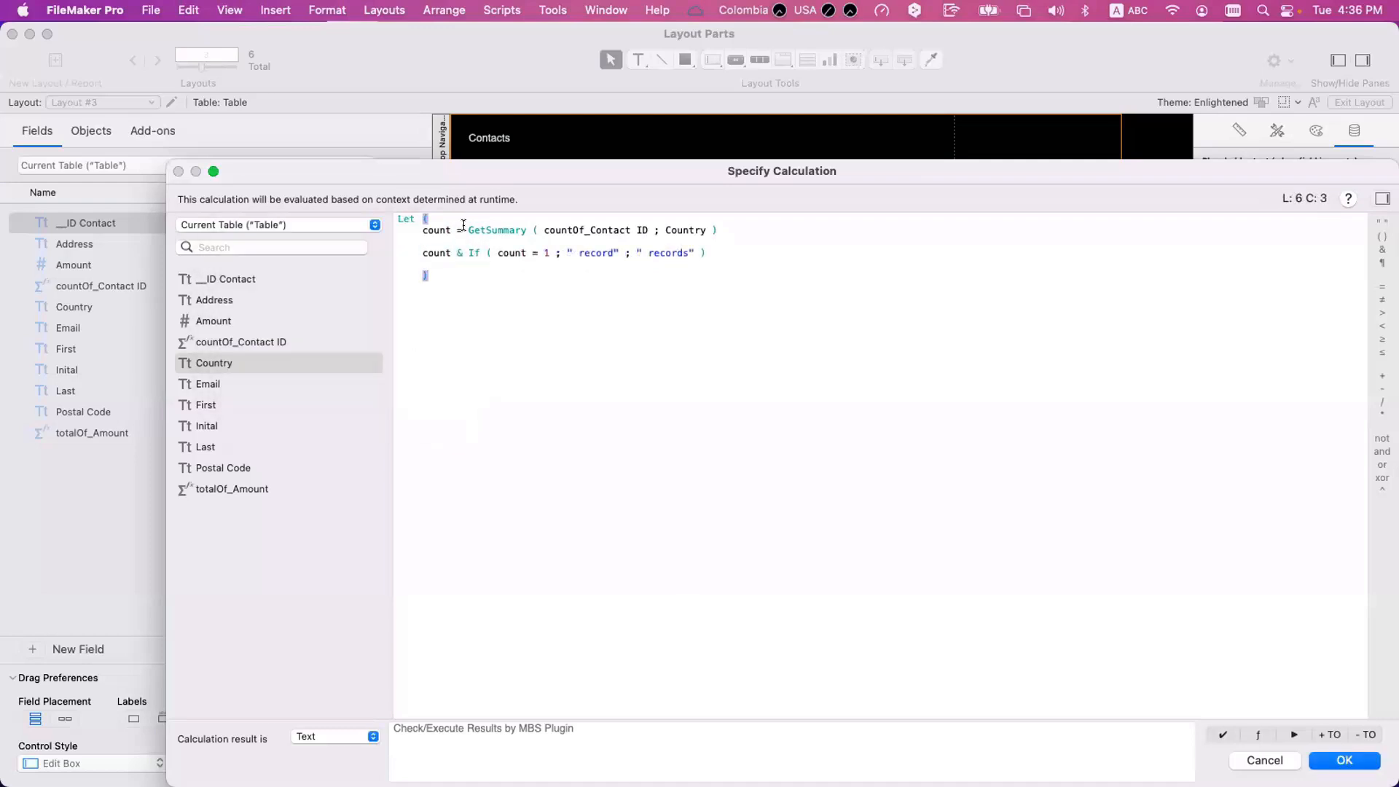
{"action": "left_click", "coordinate": [718, 230]}
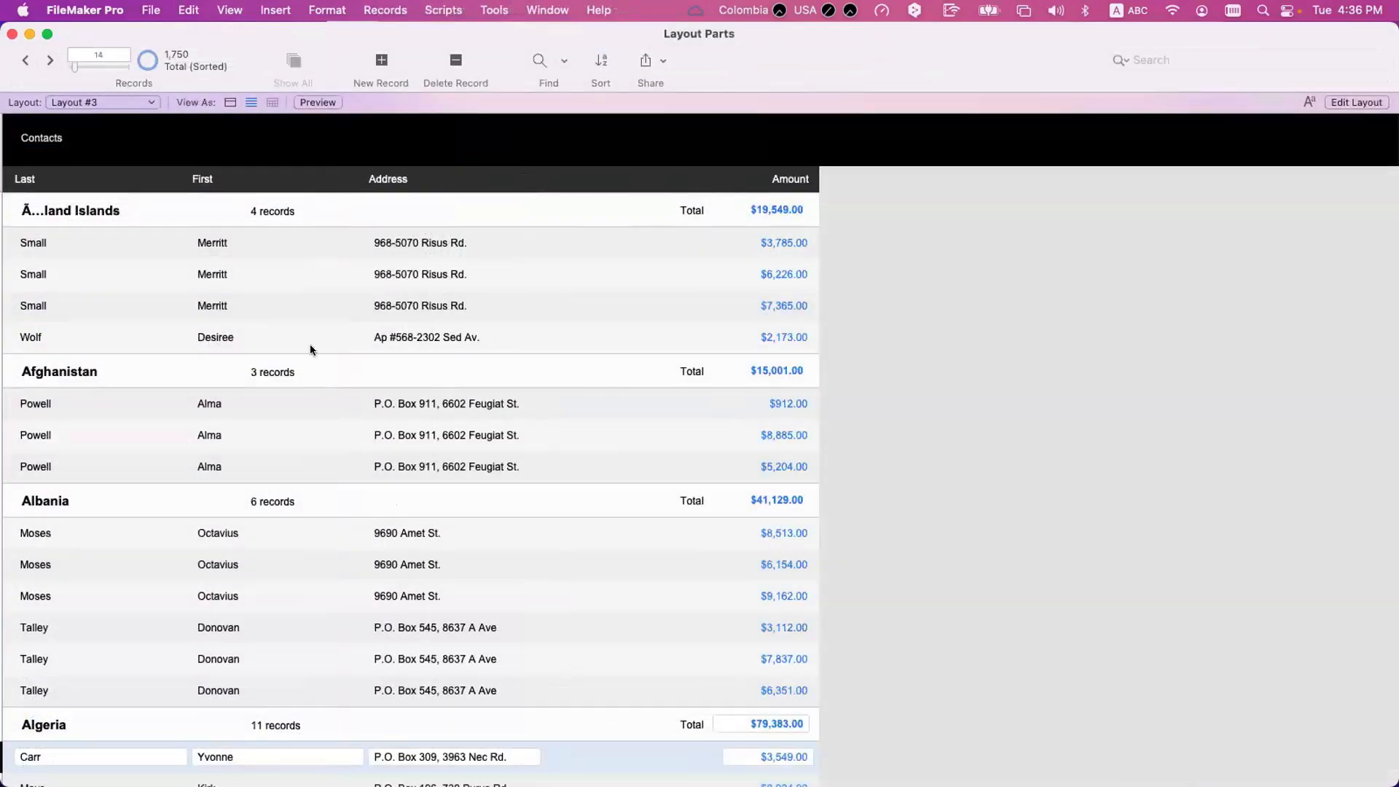
{"action": "scroll", "coordinate": [313, 347], "scroll_direction": "up", "scroll_amount": 3}
Place a copy of totalOf_Amount beside the record count text, reassign it to countOf_Contact ID in General format, and compare both in Browse mode.
{"action": "key", "text": "super+l"}
{"action": "left_click", "coordinate": [740, 210]}
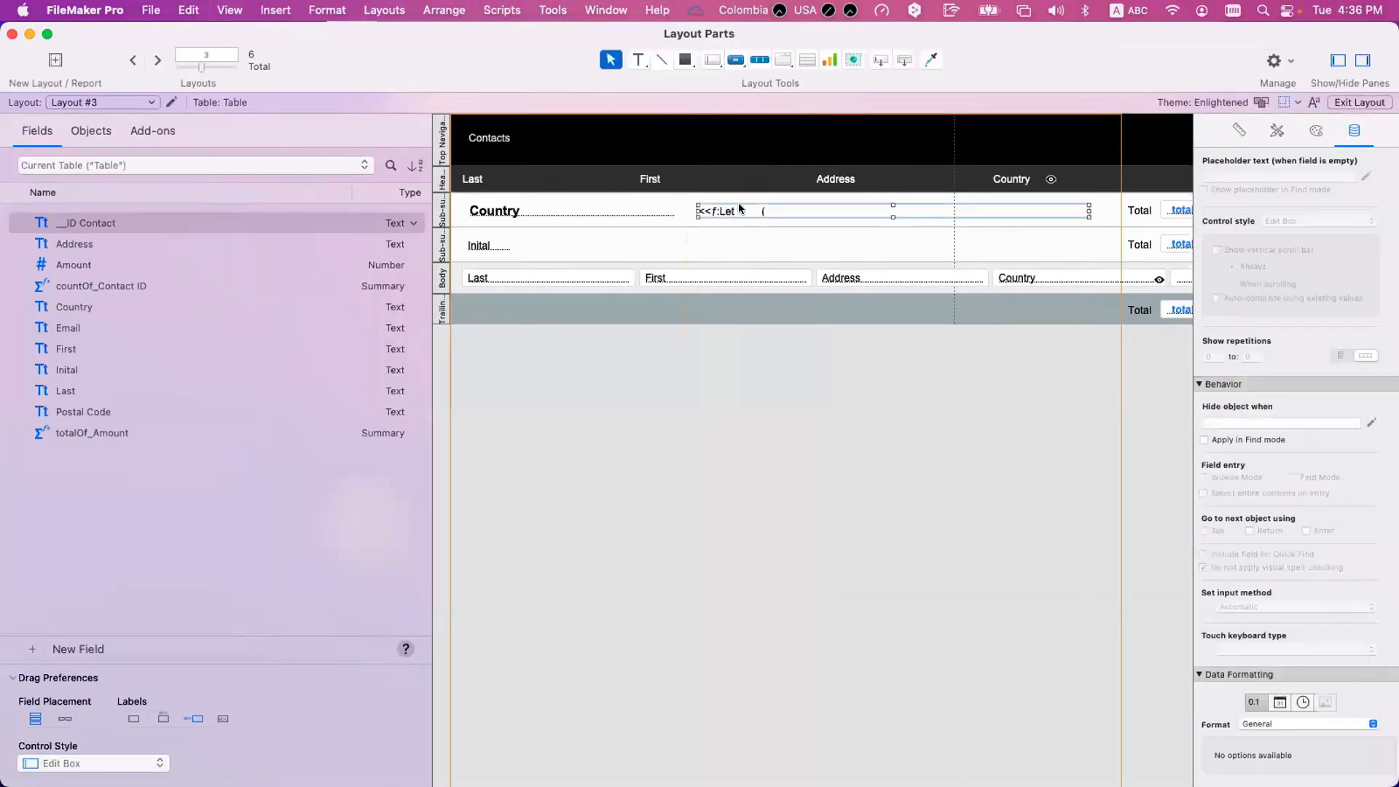
{"action": "left_click_drag", "start_coordinate": [1179, 210], "coordinate": [633, 212]}
{"action": "double_click", "coordinate": [647, 214]}
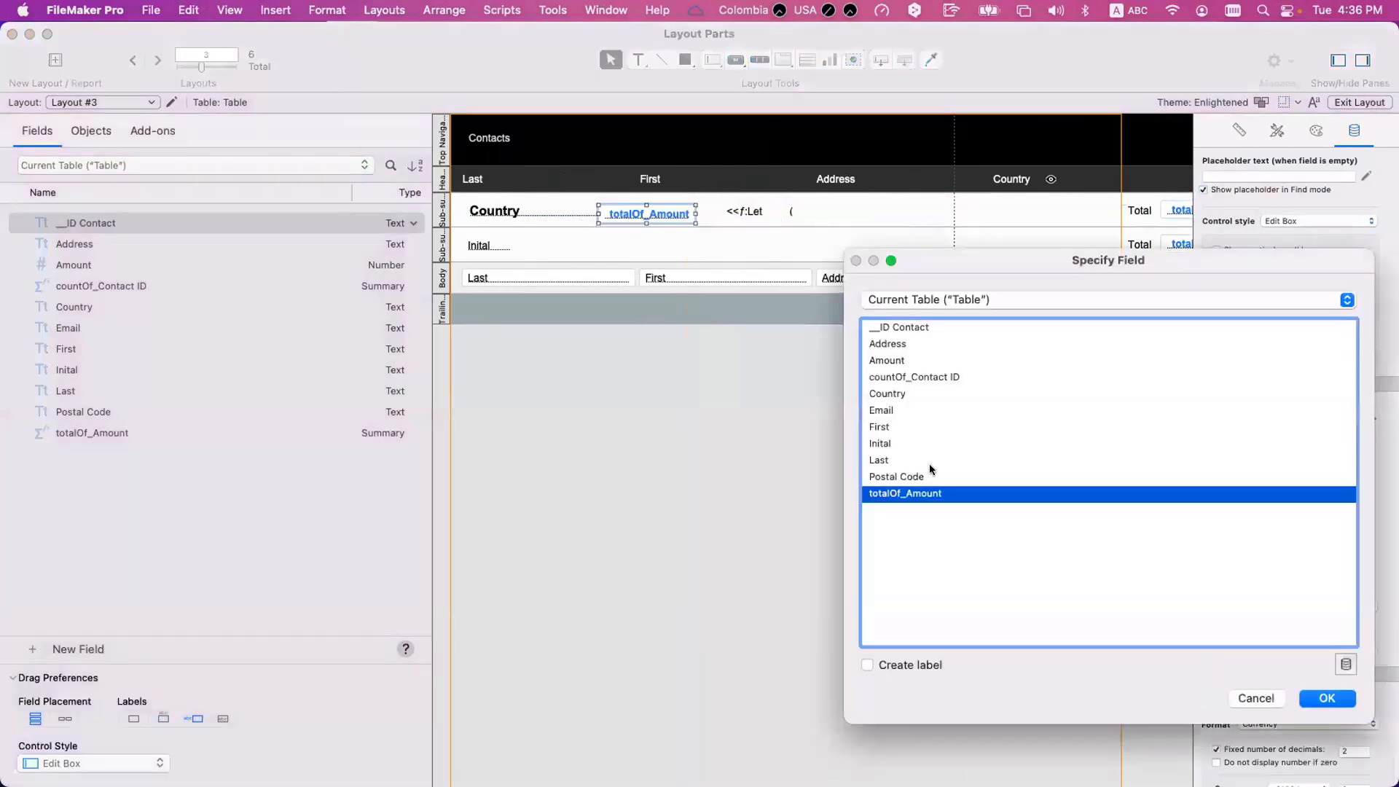
{"action": "left_click", "coordinate": [900, 394]}
{"action": "left_click", "coordinate": [912, 377]}
{"action": "left_click", "coordinate": [1327, 699]}
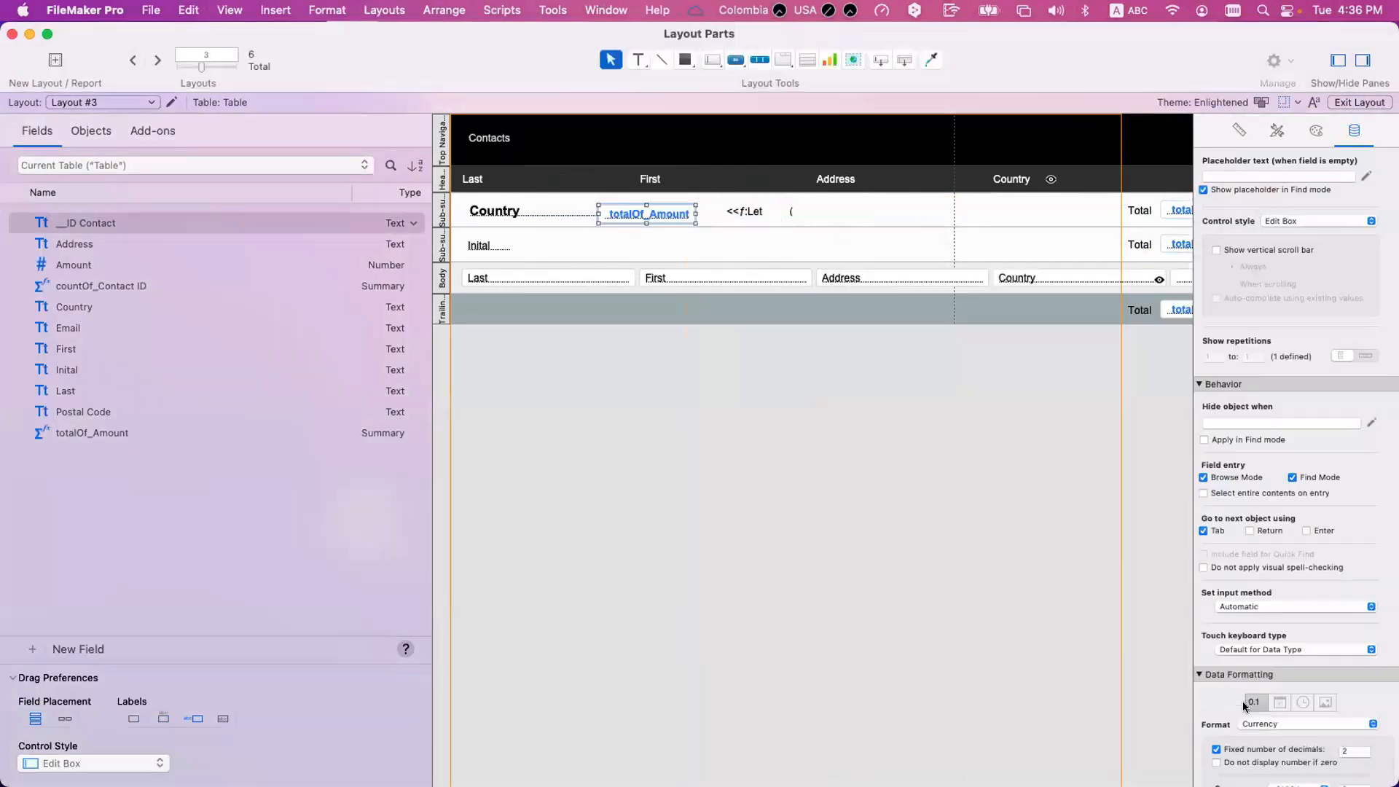
{"action": "left_click", "coordinate": [1356, 724]}
{"action": "key", "text": "Escape"}
{"action": "key", "text": "super+b"}
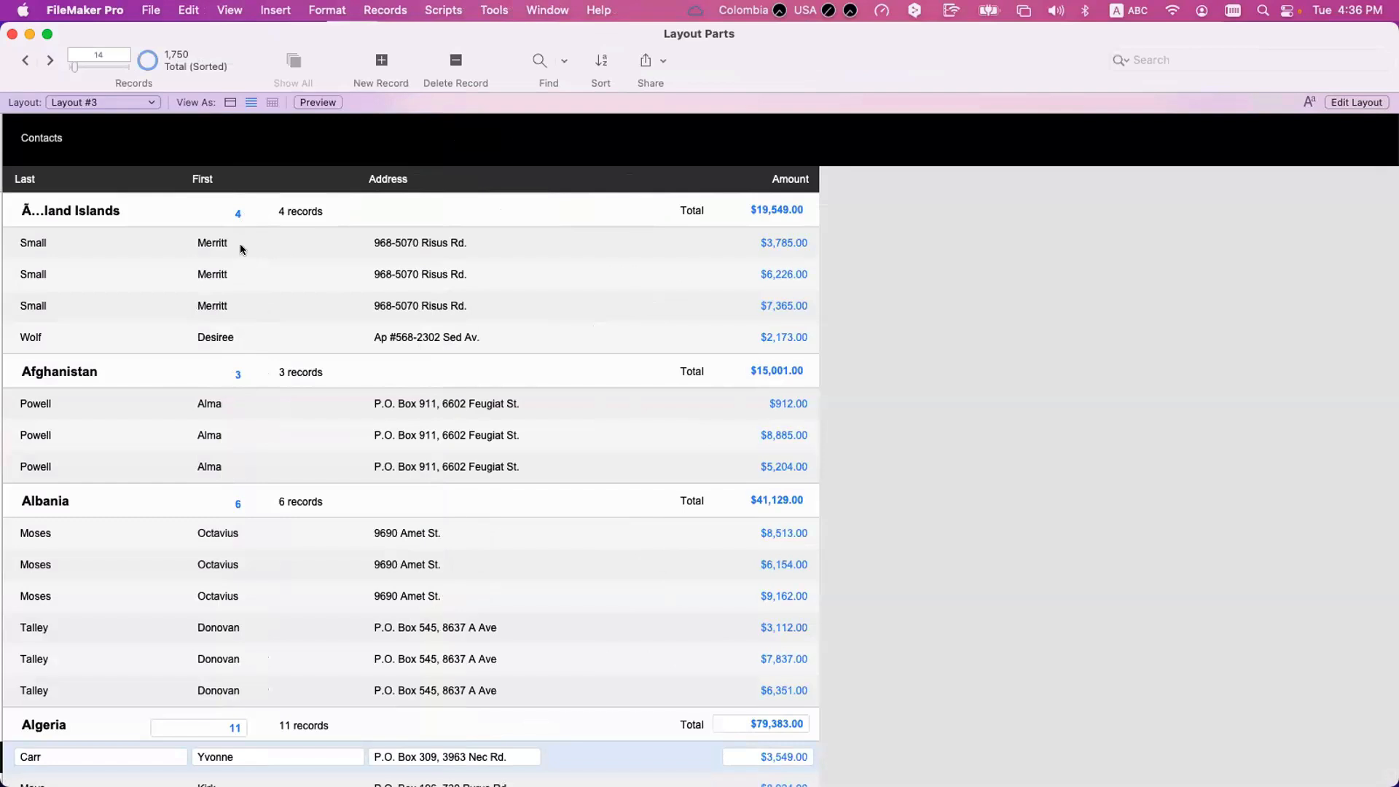
Delete the added countOf_Contact ID field from the Country sub-summary in Layout mode.
{"action": "key", "text": "super+l"}
{"action": "left_click", "coordinate": [636, 216]}
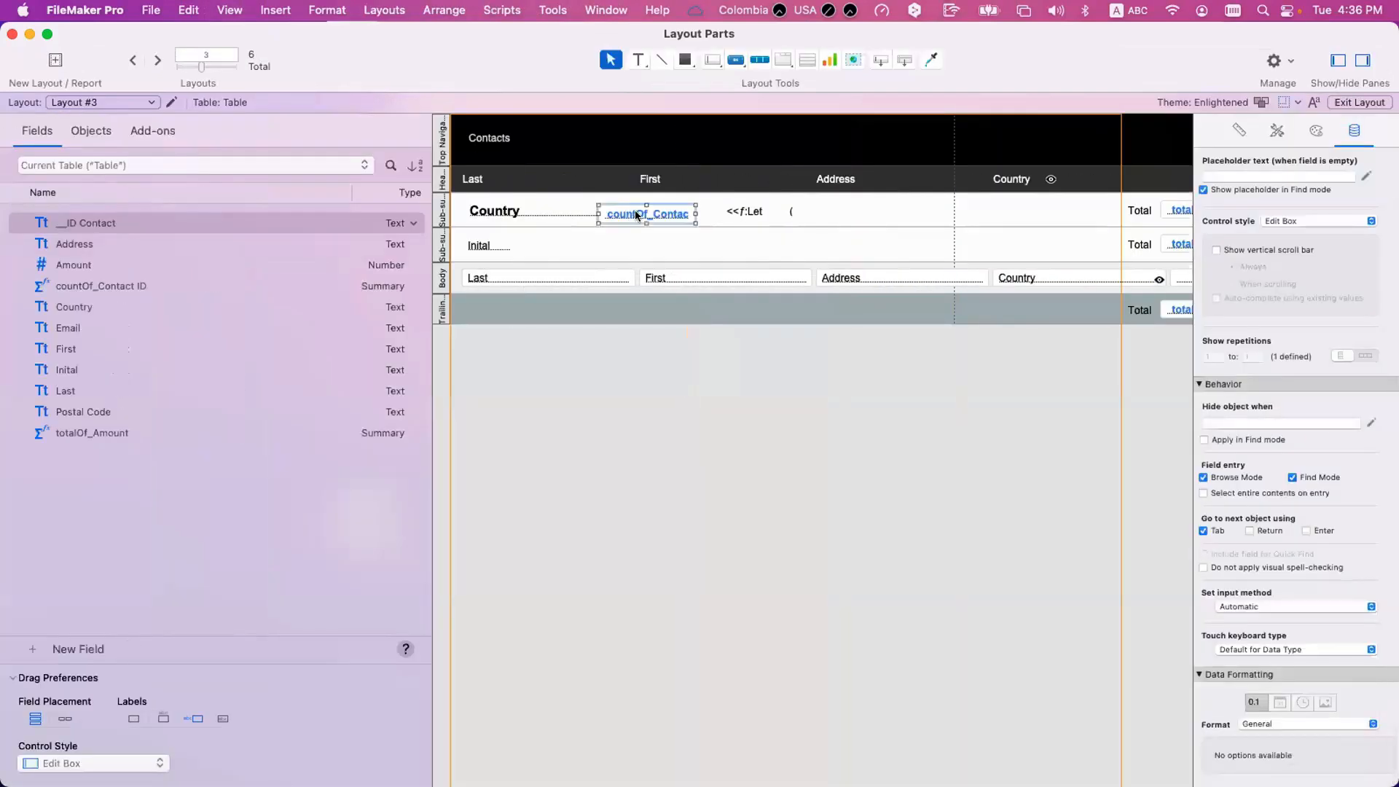
{"action": "key", "text": "Delete"}
Review the GetSummary function and its countOf_Contact ID and Country arguments in the Country sub-summary's layout calculation.
{"action": "right_click", "coordinate": [758, 213]}
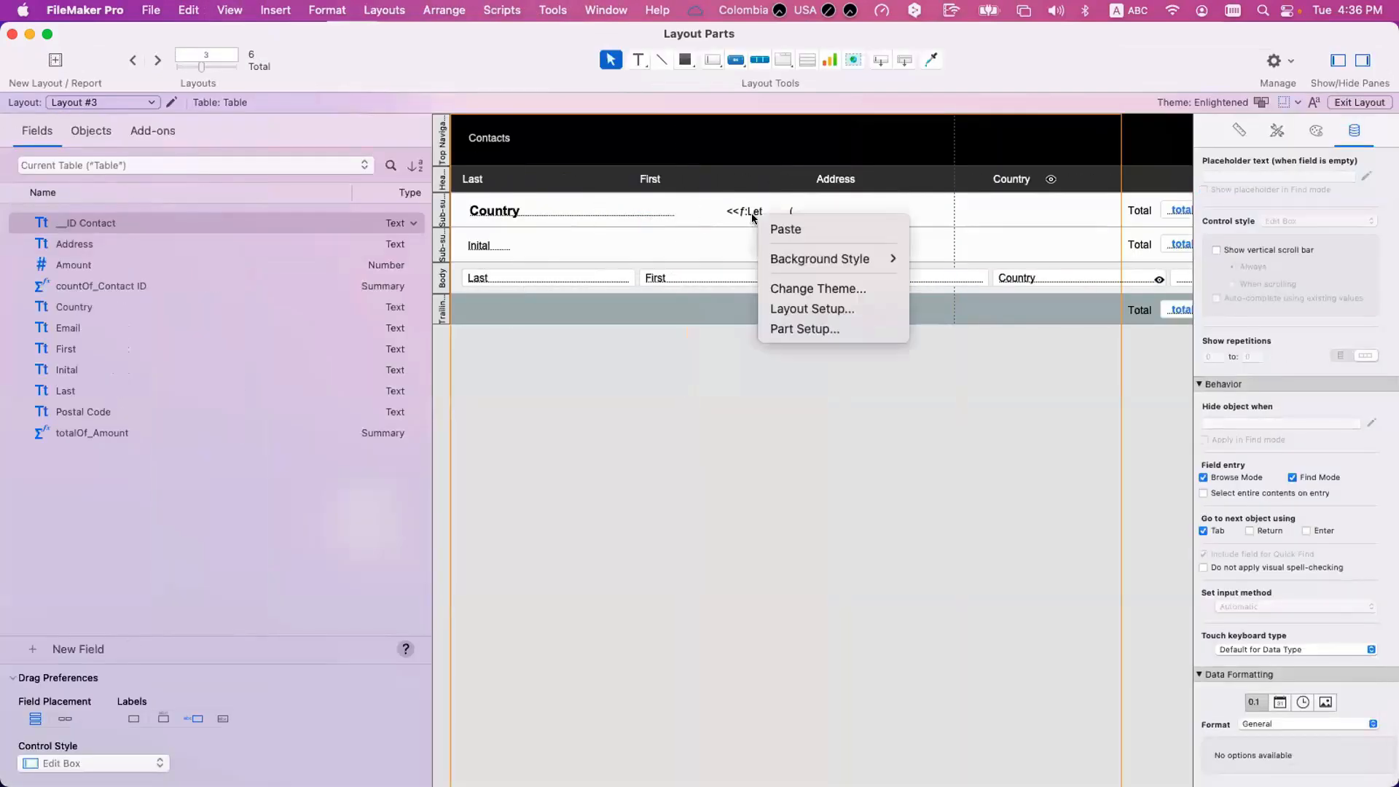
{"action": "left_click", "coordinate": [758, 214]}
{"action": "right_click", "coordinate": [773, 212]}
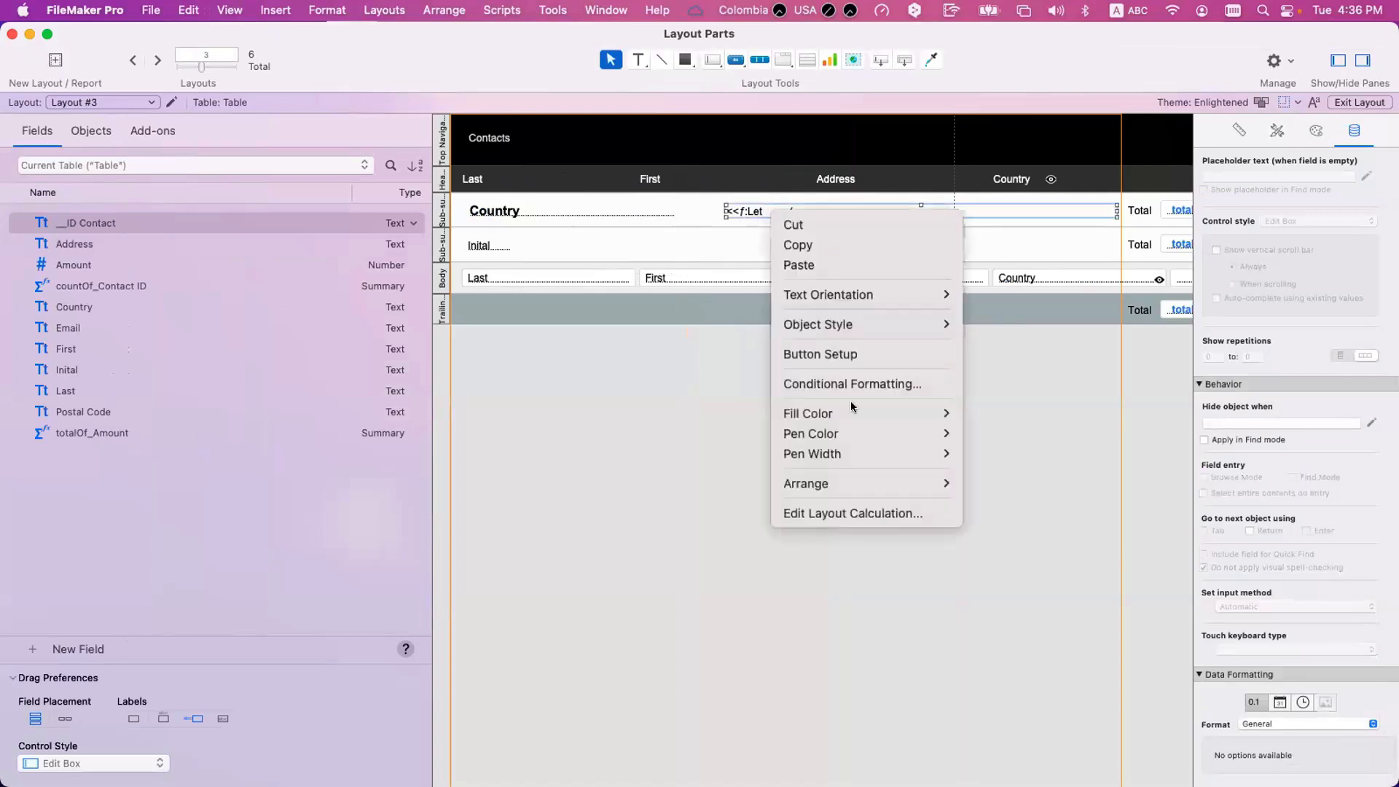
{"action": "left_click", "coordinate": [853, 514]}
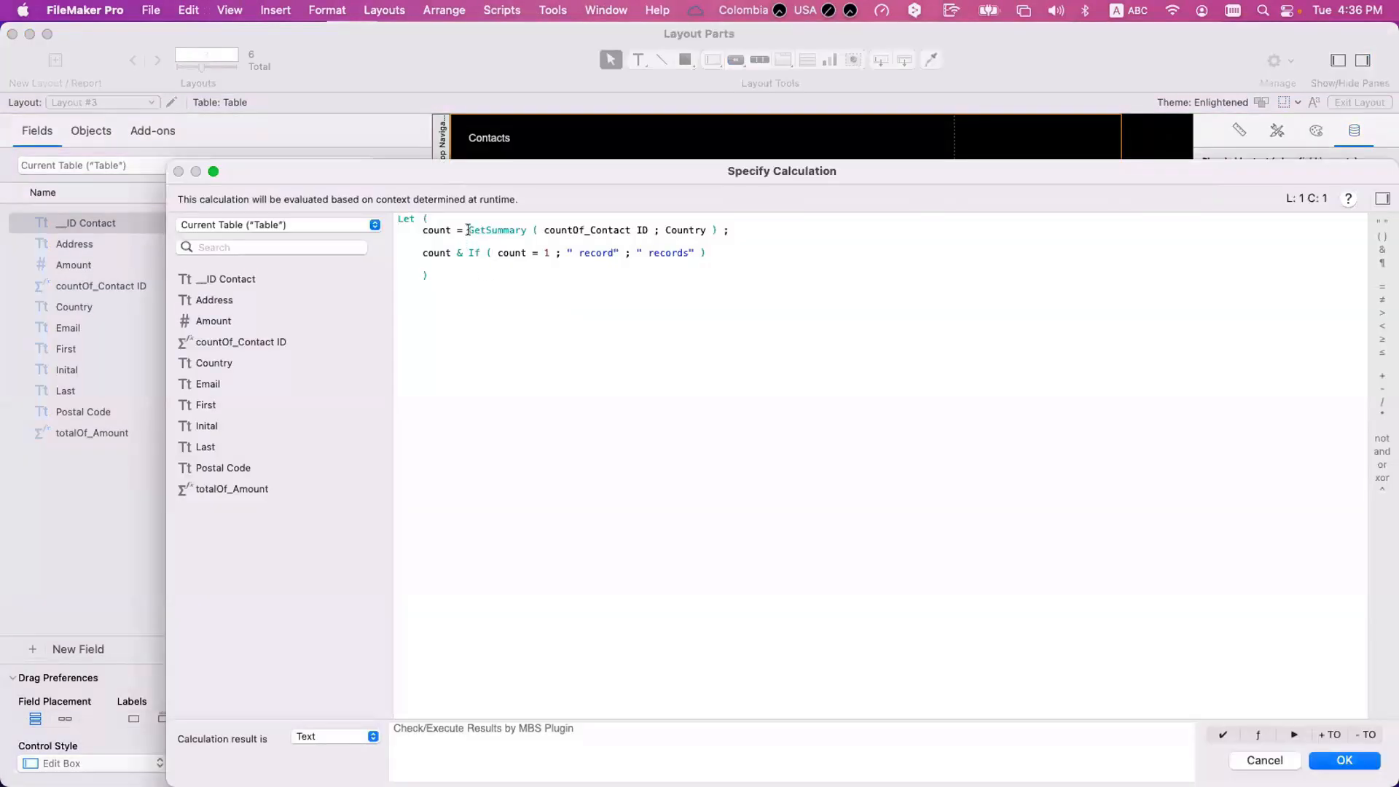
{"action": "double_click", "coordinate": [470, 231]}
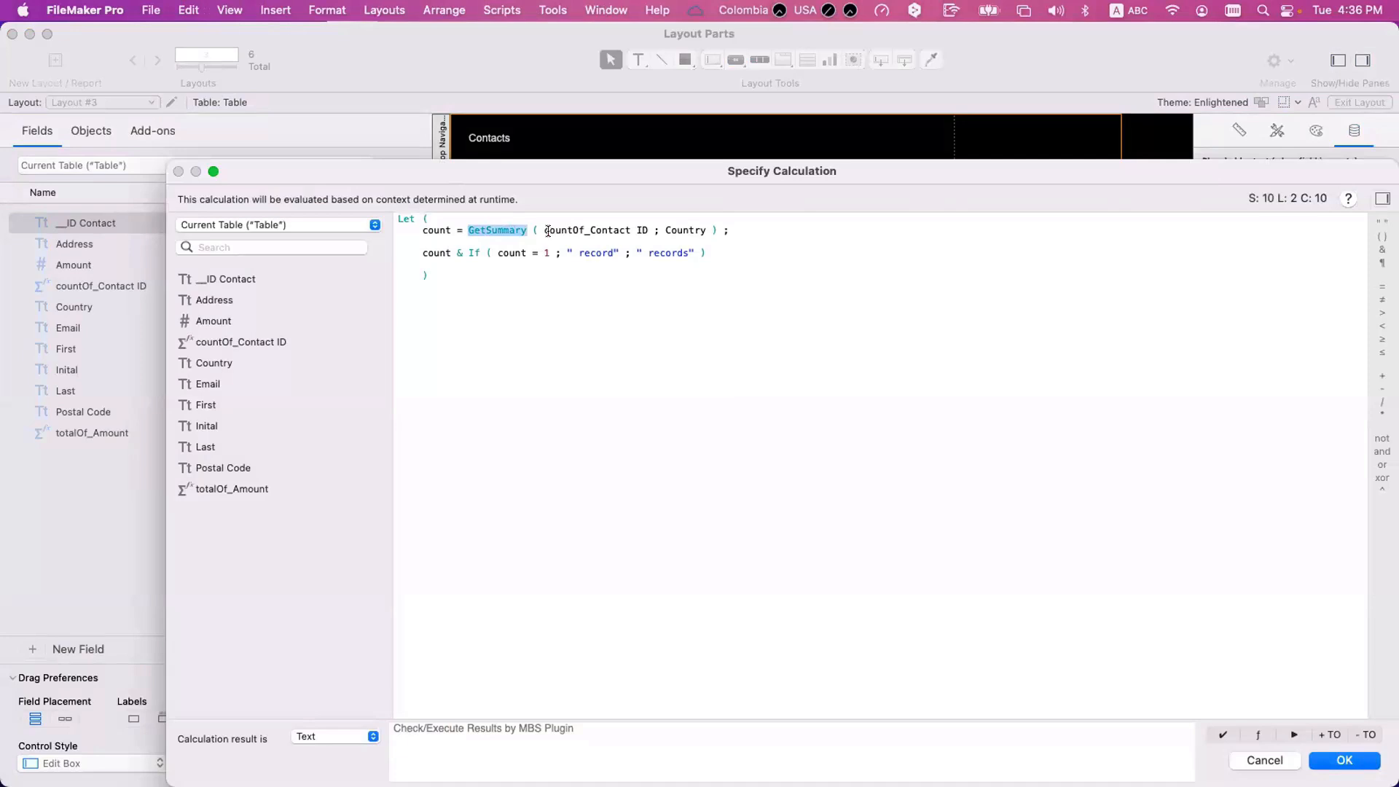
{"action": "left_click_drag", "start_coordinate": [543, 230], "coordinate": [650, 230]}
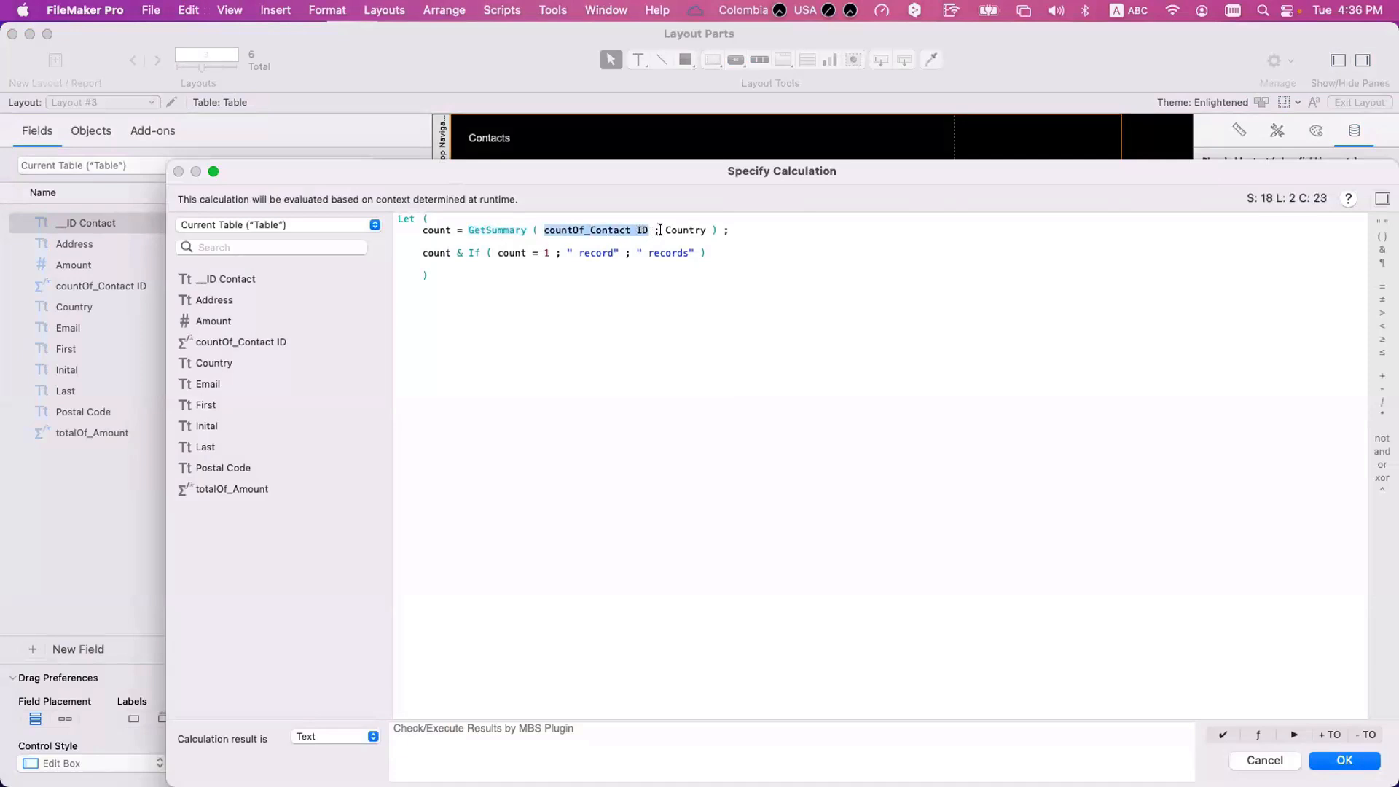
{"action": "double_click", "coordinate": [679, 231]}
Insert a GetSummary template below the Let expression, examine its summaryField and breakField parameters, and cancel the calculation edit.
{"action": "left_click", "coordinate": [731, 333]}
{"action": "key", "text": "Return"}
{"action": "key", "text": "Return"}
{"action": "key", "text": "Return"}
{"action": "type", "text": "Gets"}
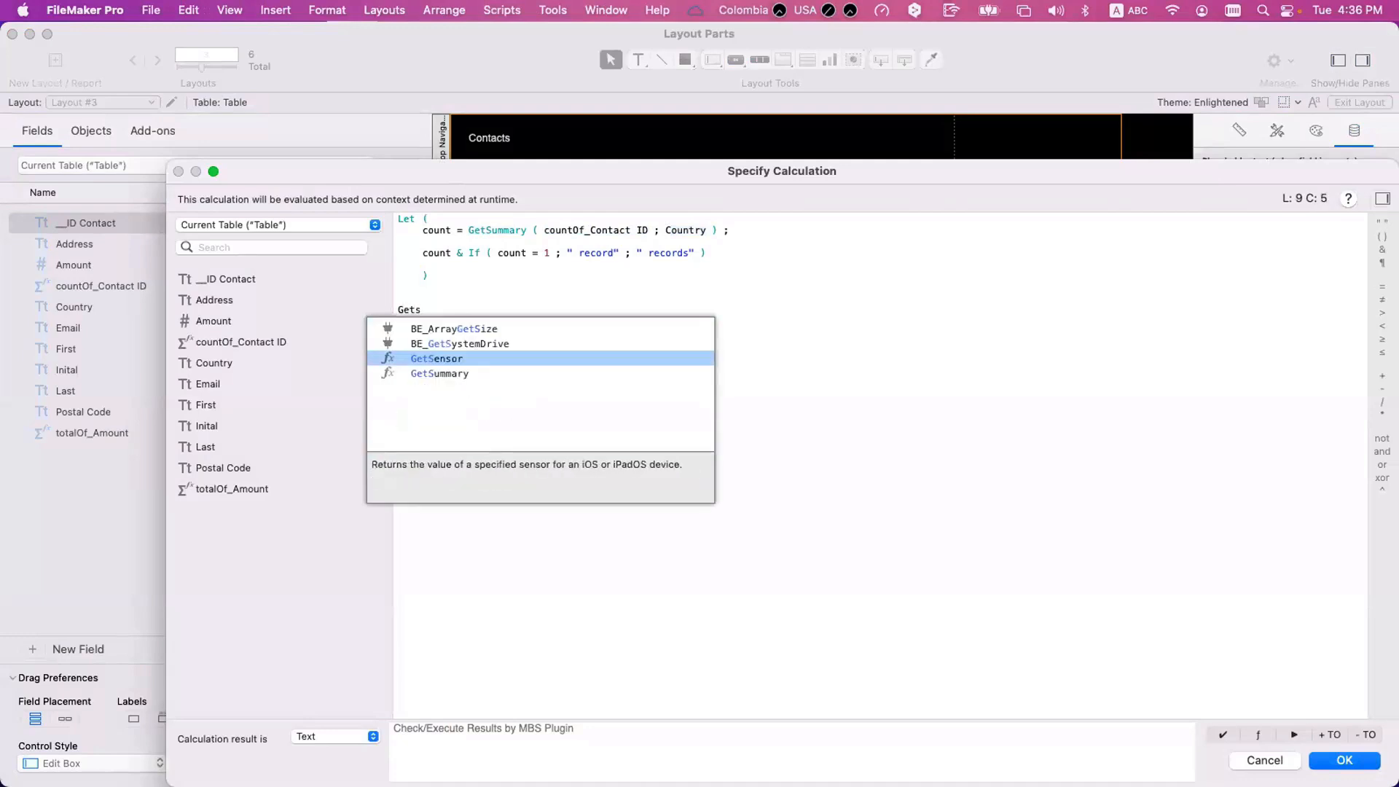
{"action": "key", "text": "Down"}
{"action": "key", "text": "Return"}
{"action": "double_click", "coordinate": [506, 309]}
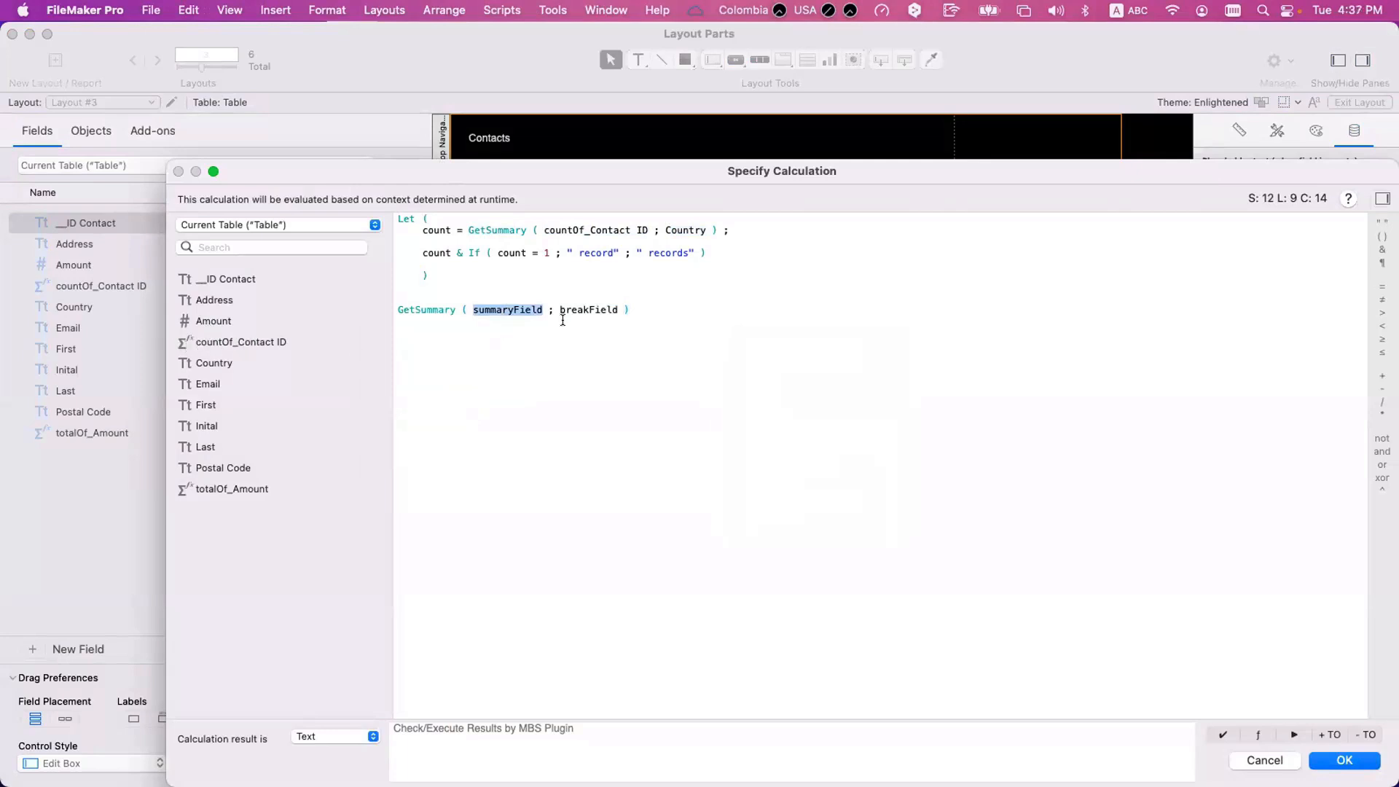
{"action": "double_click", "coordinate": [594, 309]}
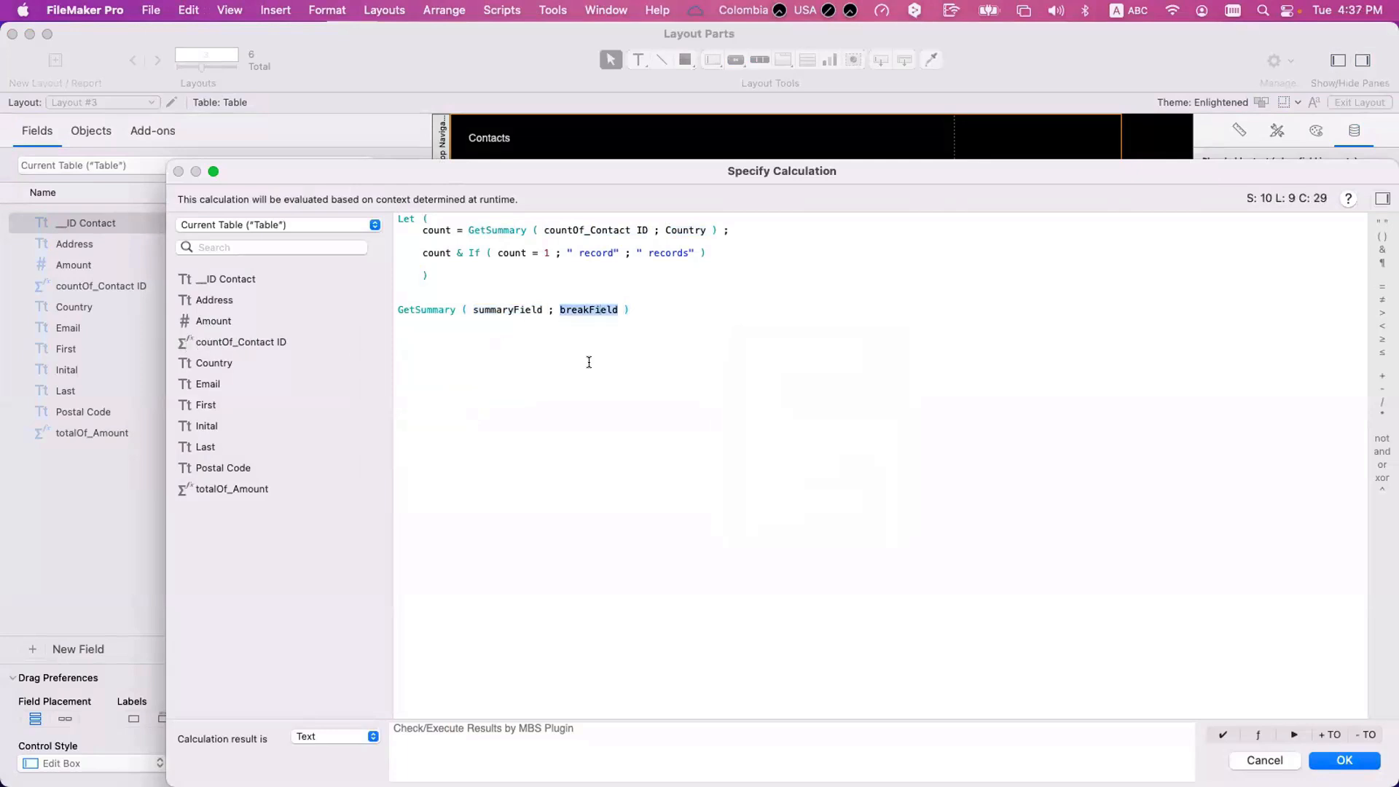
{"action": "left_click", "coordinate": [589, 361]}
{"action": "double_click", "coordinate": [591, 309]}
{"action": "key", "text": "Escape"}
Check the break field in the Country sub-summary's part definition.
{"action": "left_click", "coordinate": [457, 210]}
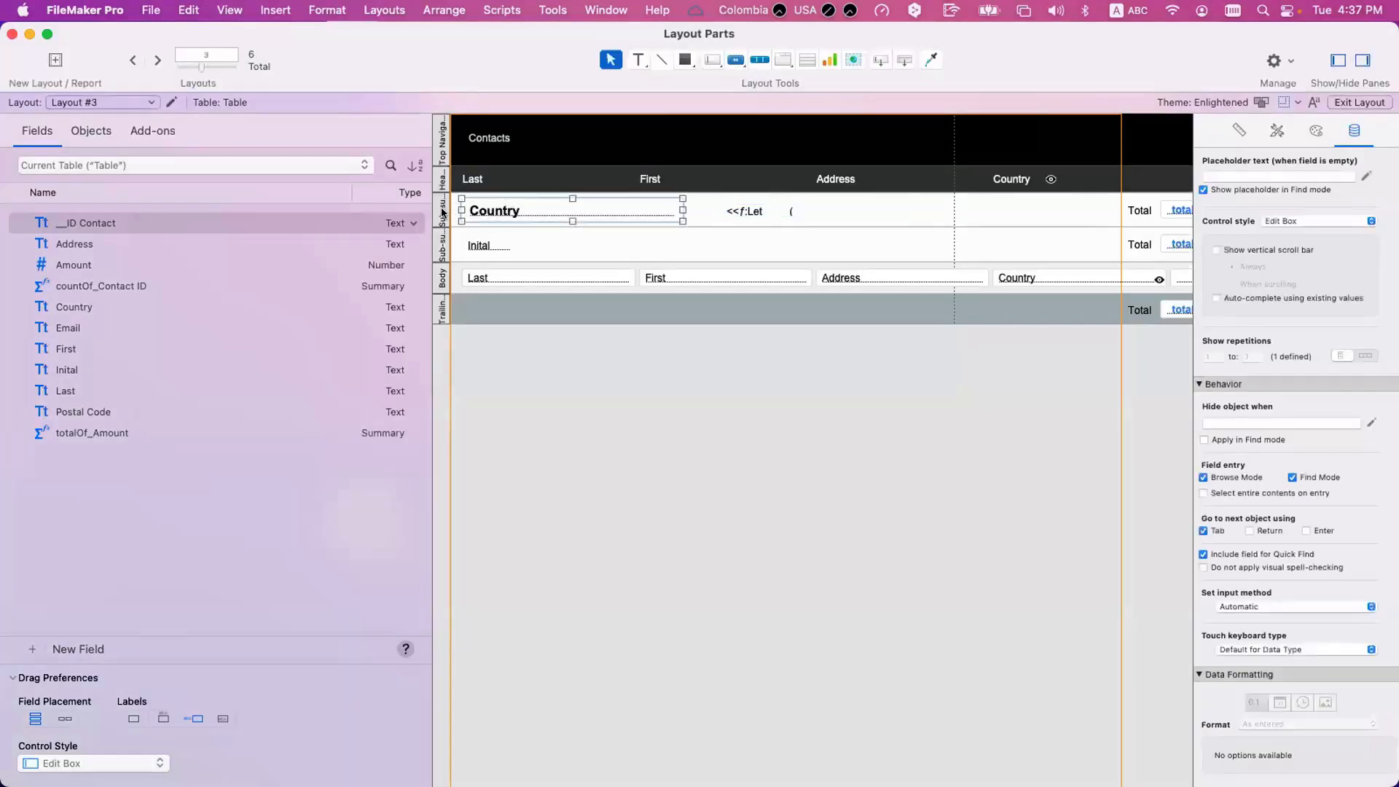
{"action": "double_click", "coordinate": [442, 212]}
{"action": "key", "text": "Escape"}
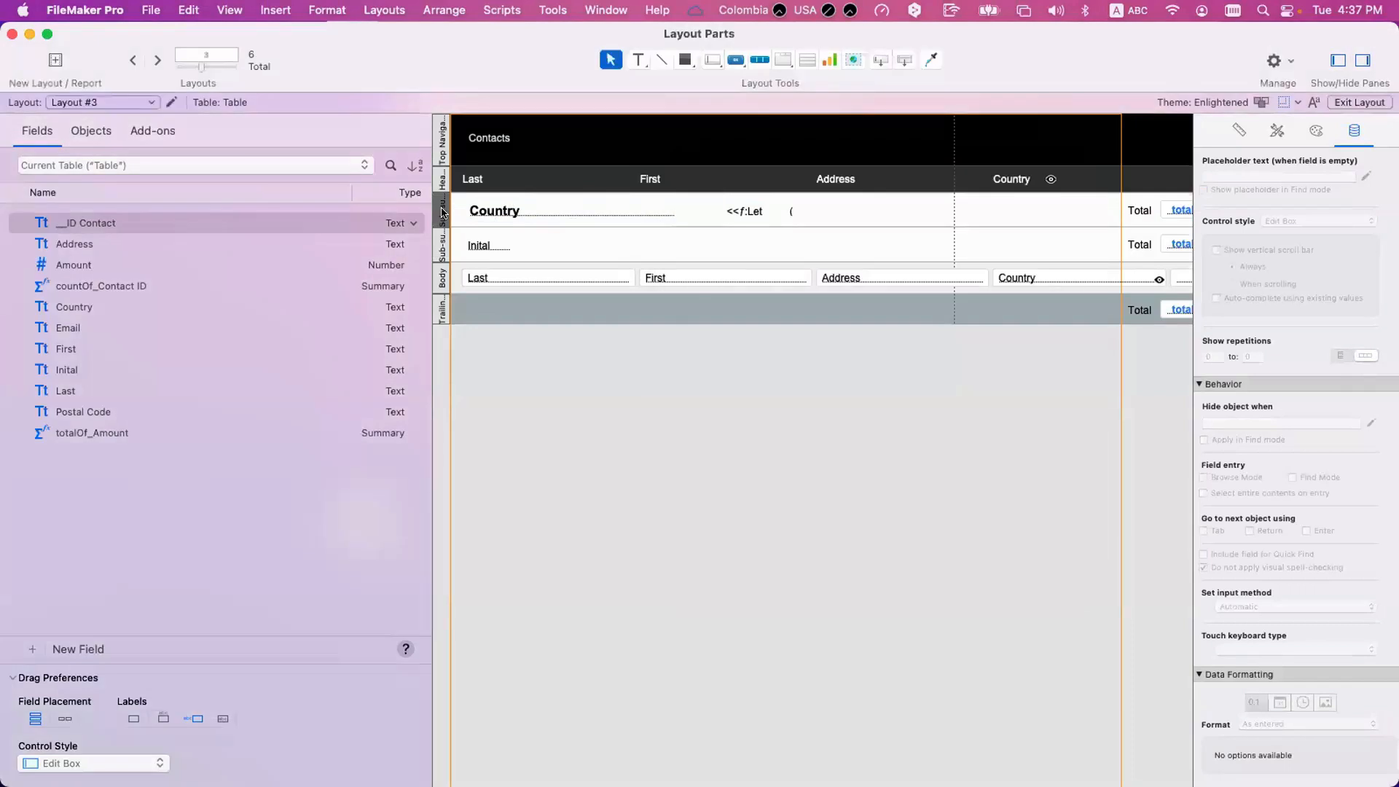
Duplicate the Country sub-summary's record count text into the Inital sub-summary directly below it.
{"action": "scroll", "coordinate": [834, 231], "scroll_direction": "right", "scroll_amount": 3}
{"action": "left_click", "coordinate": [691, 210]}
{"action": "left_click_drag", "start_coordinate": [691, 210], "coordinate": [691, 243]}
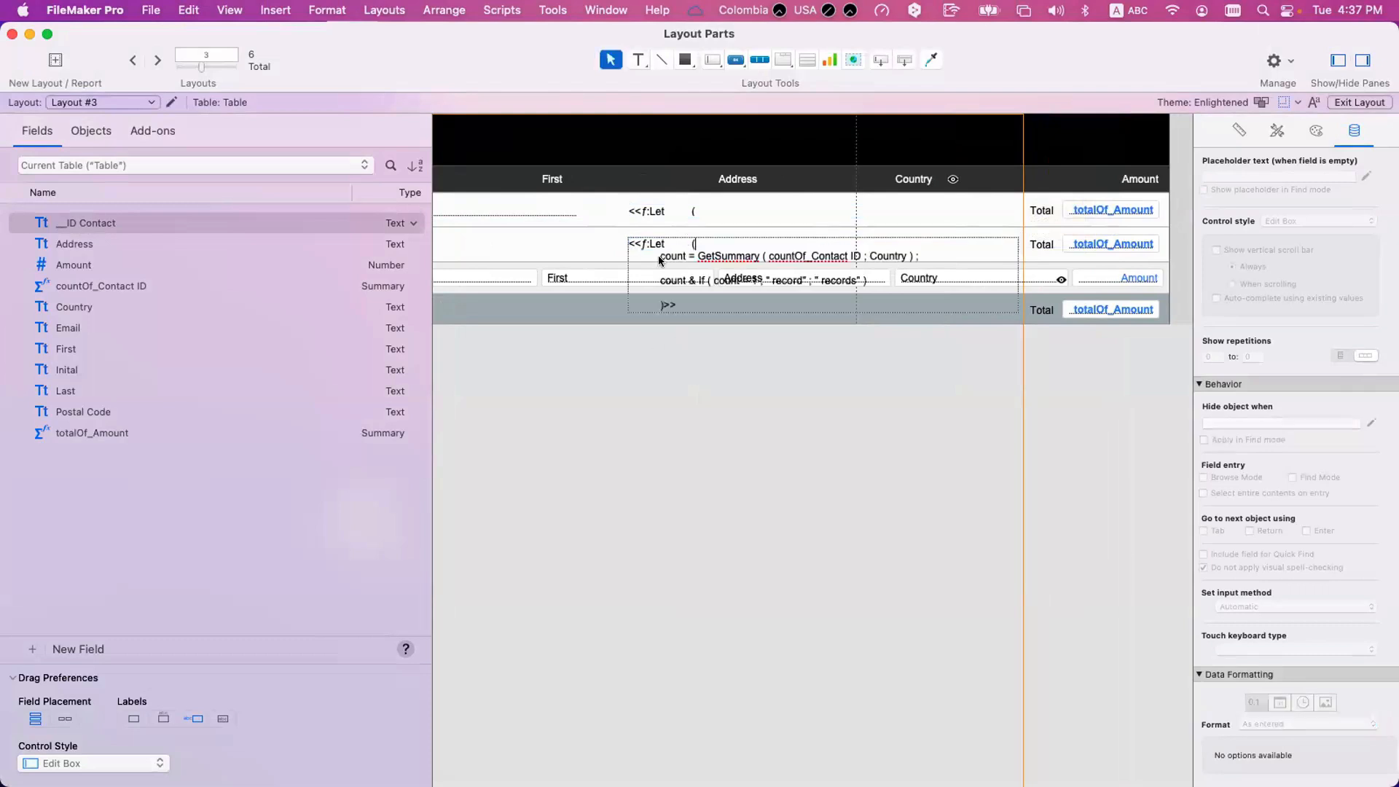
Set the GetSummary break field to Table::Inital in the Inital sub-summary's record count calculation and save the layout.
{"action": "right_click", "coordinate": [664, 252]}
{"action": "key", "text": "Escape"}
{"action": "scroll", "coordinate": [832, 229], "scroll_direction": "left", "scroll_amount": 3}
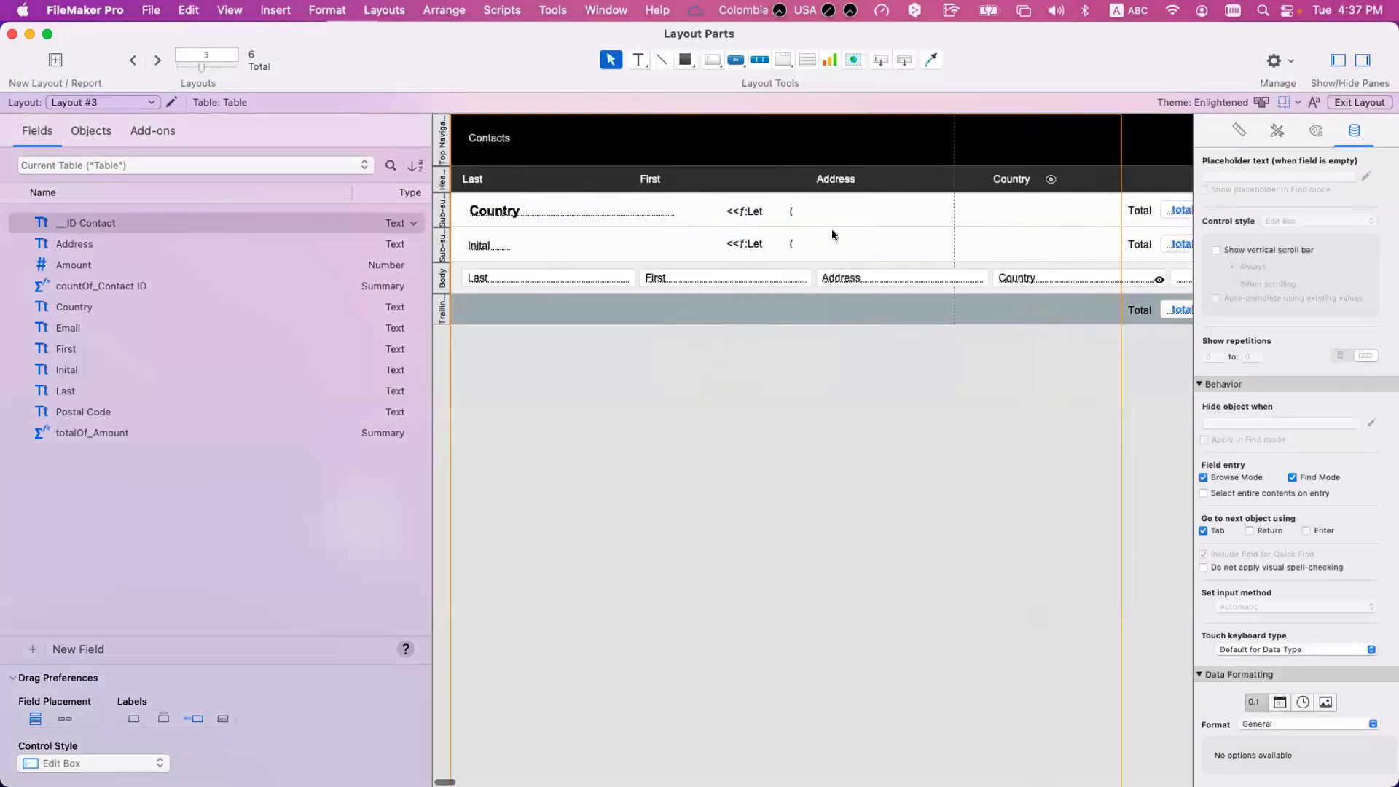
{"action": "left_click", "coordinate": [823, 234]}
{"action": "right_click", "coordinate": [827, 235]}
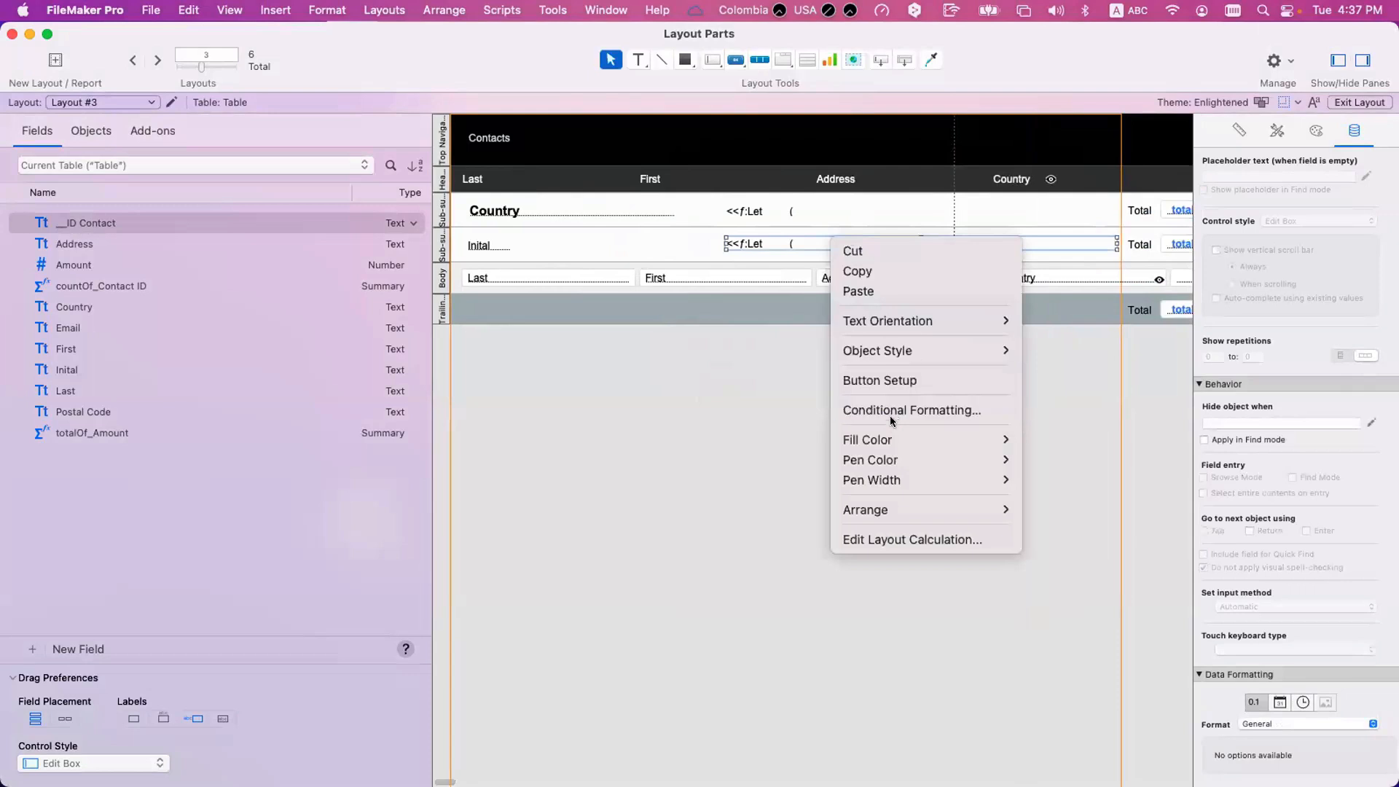
{"action": "left_click", "coordinate": [898, 539]}
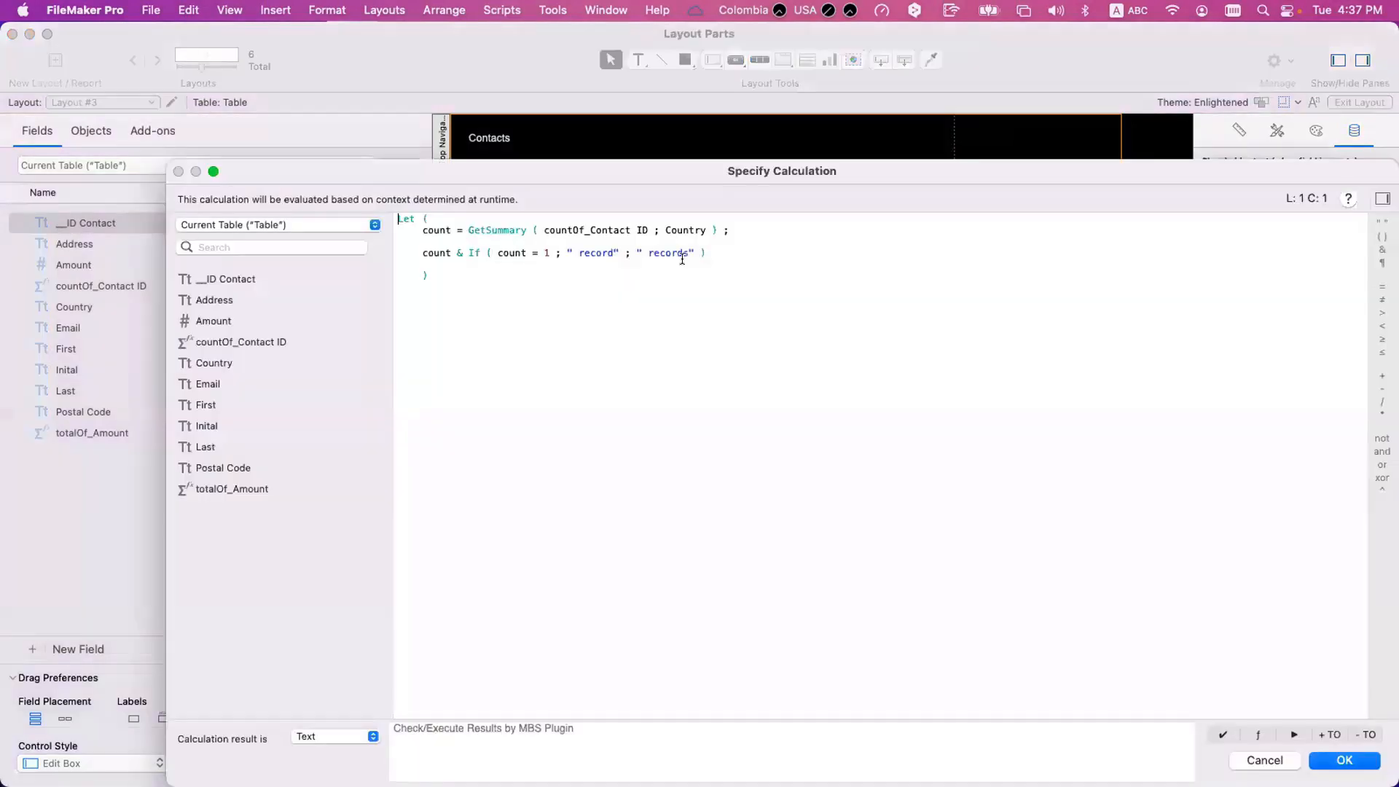
{"action": "double_click", "coordinate": [681, 231]}
{"action": "type", "text": "Ini"}
{"action": "key", "text": "Return"}
{"action": "key", "text": "Return"}
{"action": "left_click", "coordinate": [843, 417]}
{"action": "key", "text": "super+s"}
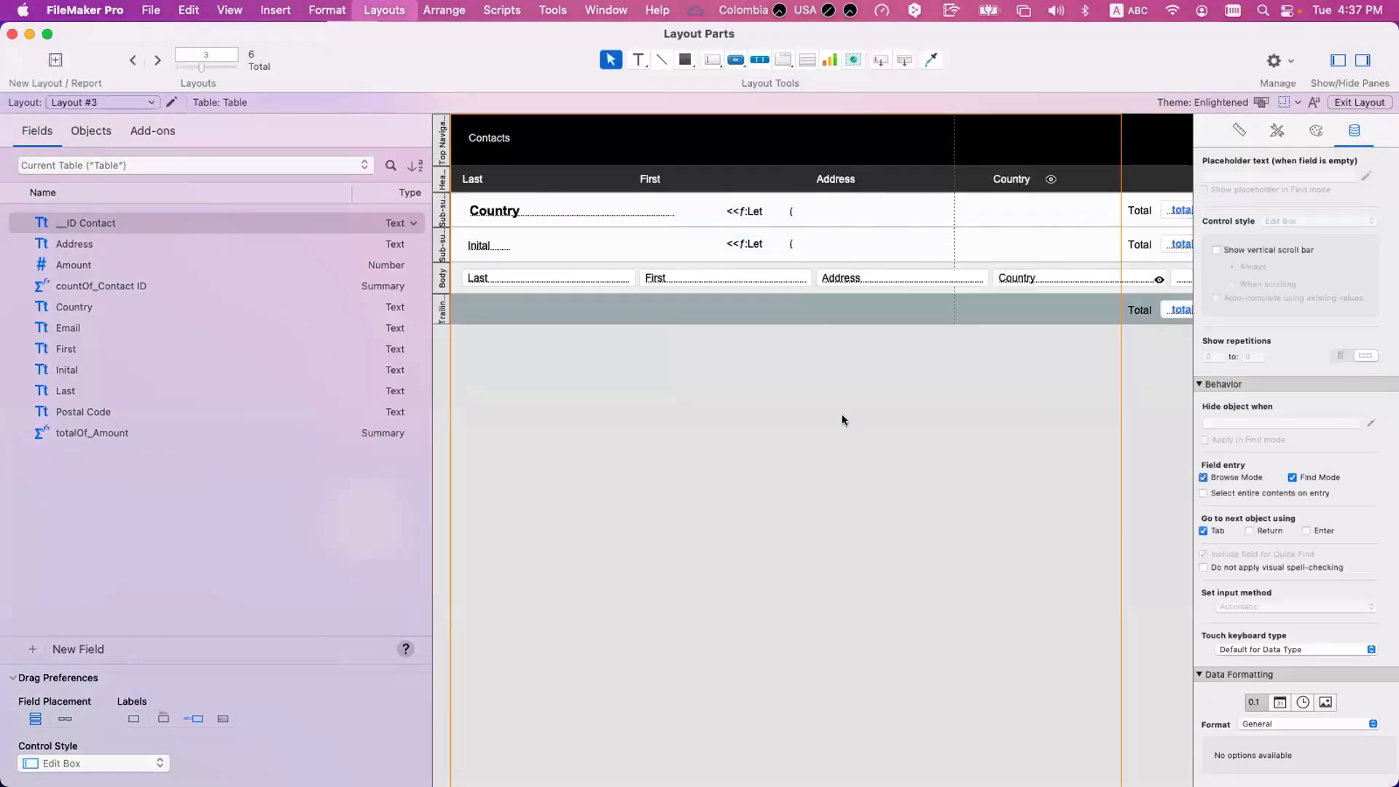
Return to Browse mode and sort the records by Country and Inital.
{"action": "key", "text": "super+b"}
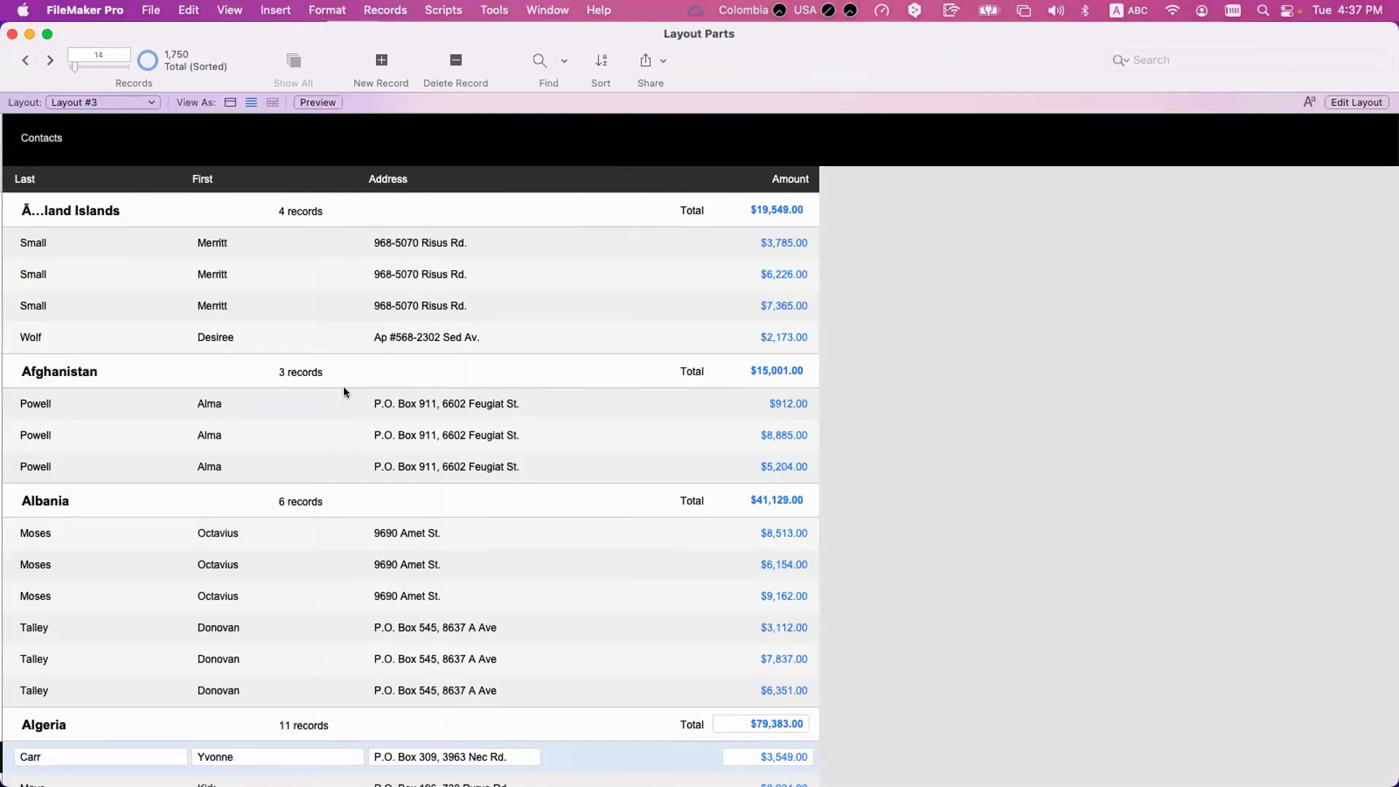
{"action": "key", "text": "super+s"}
{"action": "left_click_drag", "start_coordinate": [94, 222], "coordinate": [663, 166]}
{"action": "left_click", "coordinate": [860, 609]}
Compare the record counts and their singular or plural wording across the country groups and their initial subgroups, especially under Albania and Algeria.
{"action": "scroll", "coordinate": [184, 387], "scroll_direction": "up", "scroll_amount": 2}
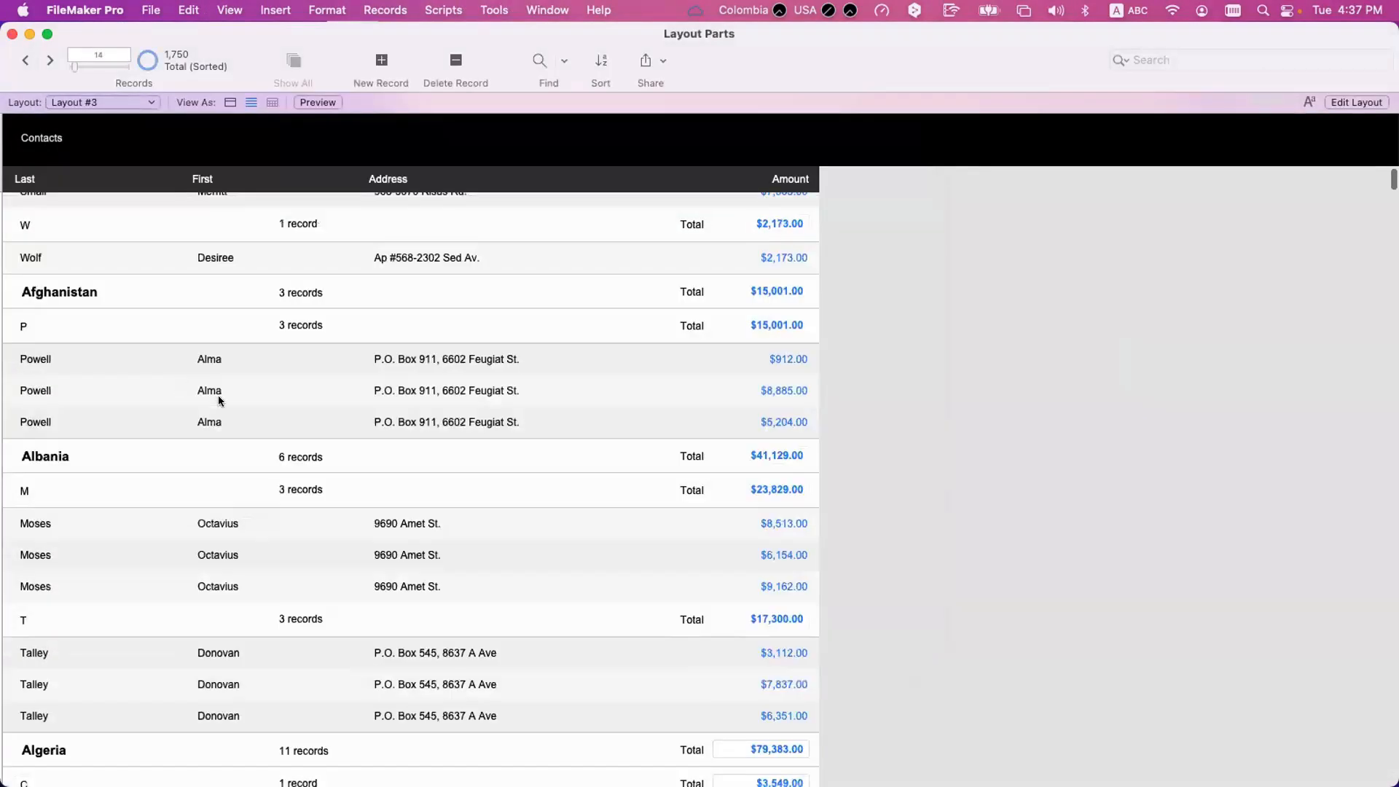
{"action": "scroll", "coordinate": [219, 395], "scroll_direction": "down", "scroll_amount": 2}
{"action": "scroll", "coordinate": [52, 295], "scroll_direction": "up", "scroll_amount": 1}
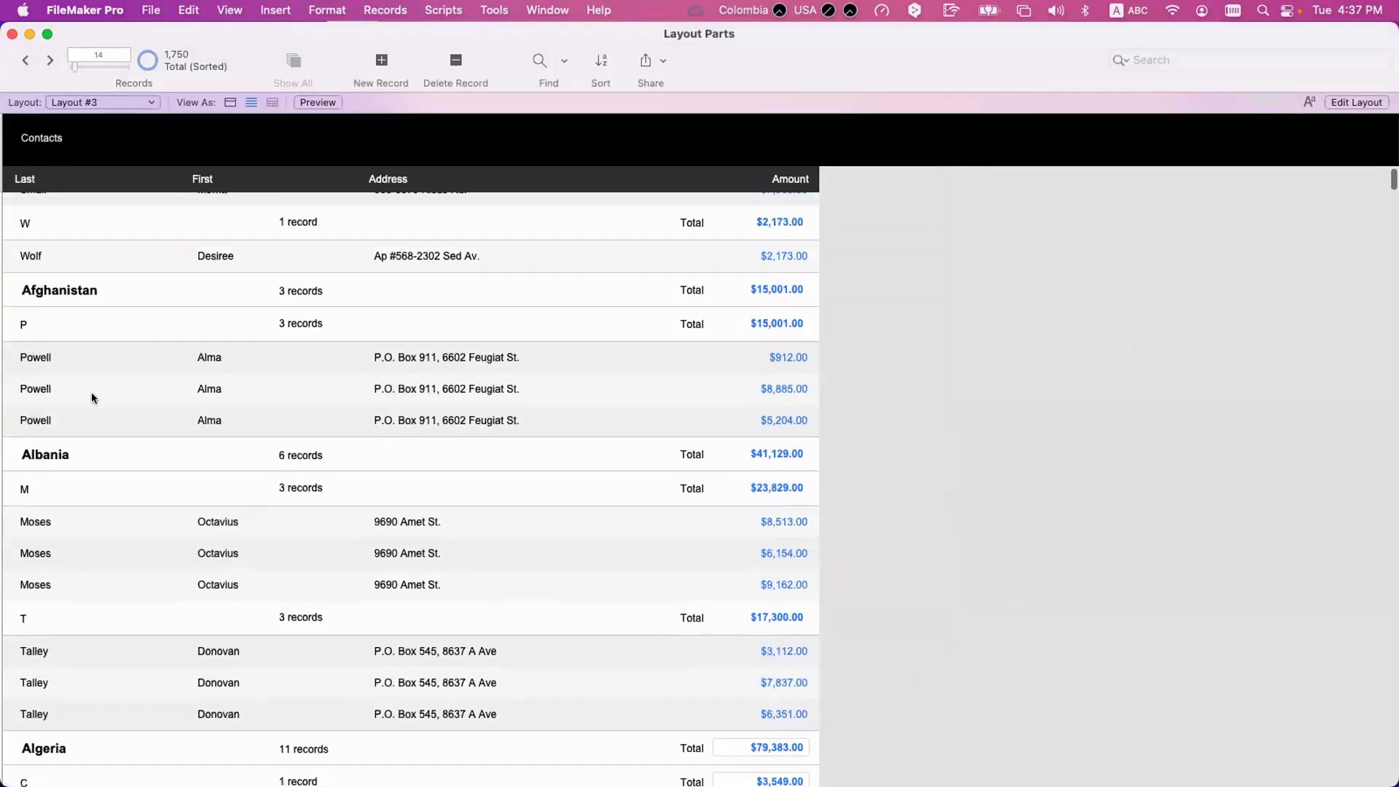
{"action": "scroll", "coordinate": [90, 394], "scroll_direction": "down", "scroll_amount": 3}
{"action": "left_click", "coordinate": [331, 355]}
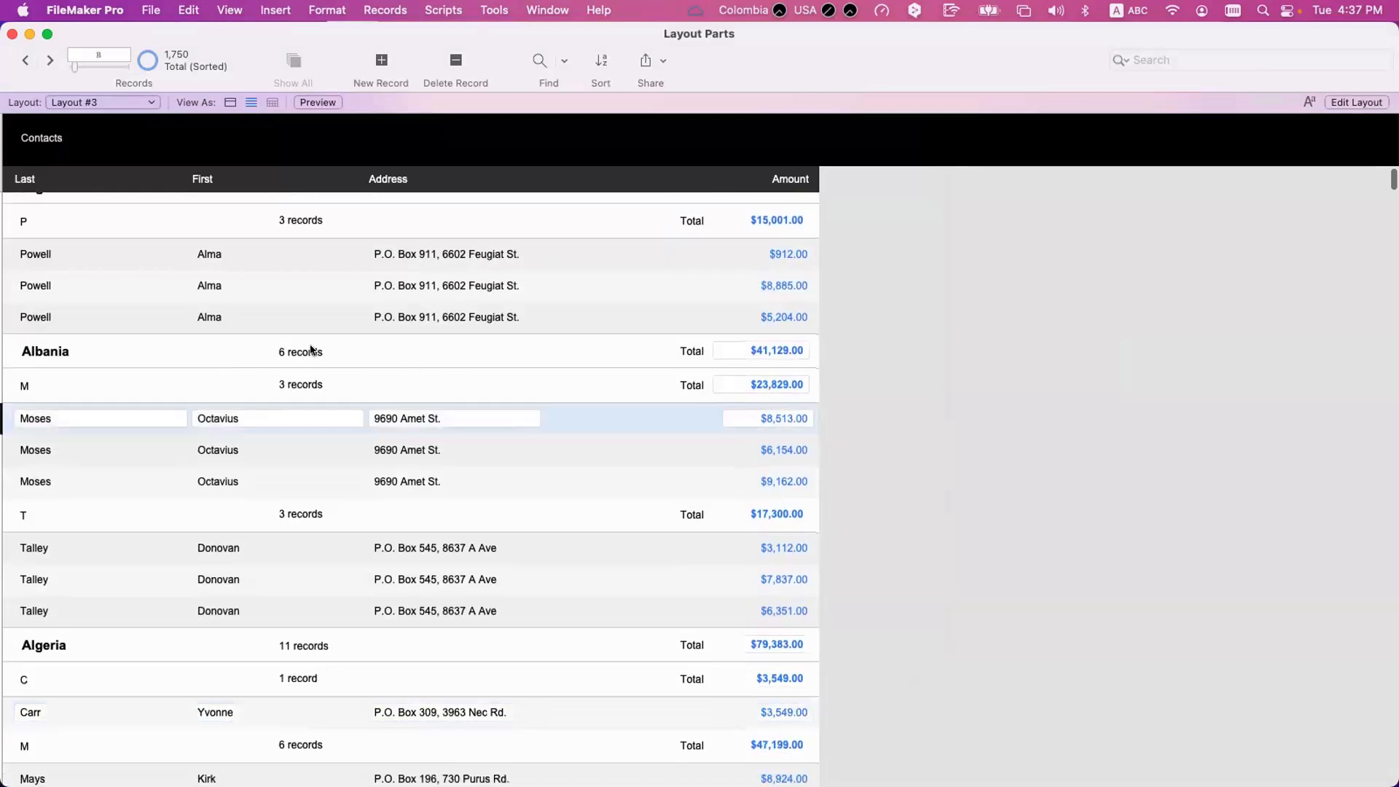
{"action": "left_click", "coordinate": [313, 512]}
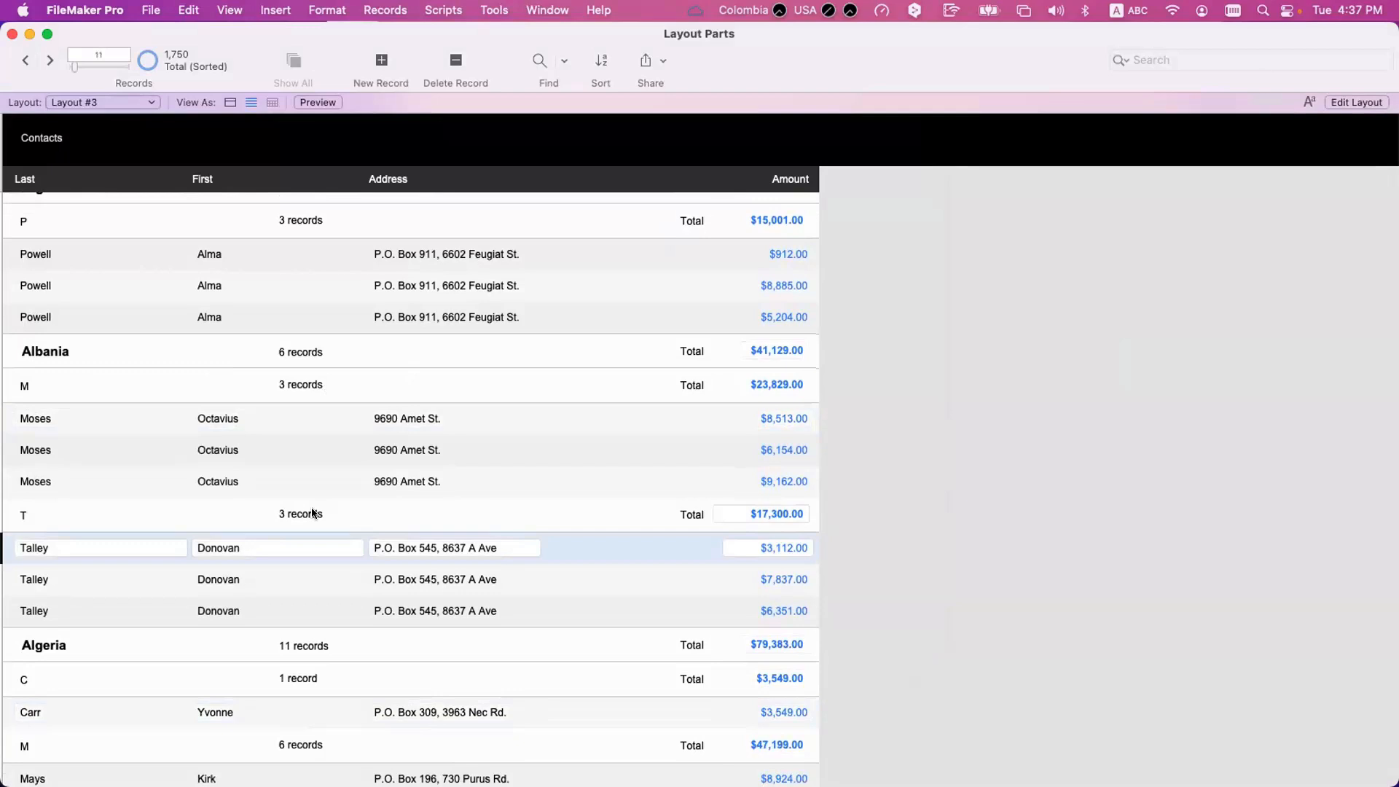
{"action": "scroll", "coordinate": [312, 512], "scroll_direction": "down", "scroll_amount": 5}
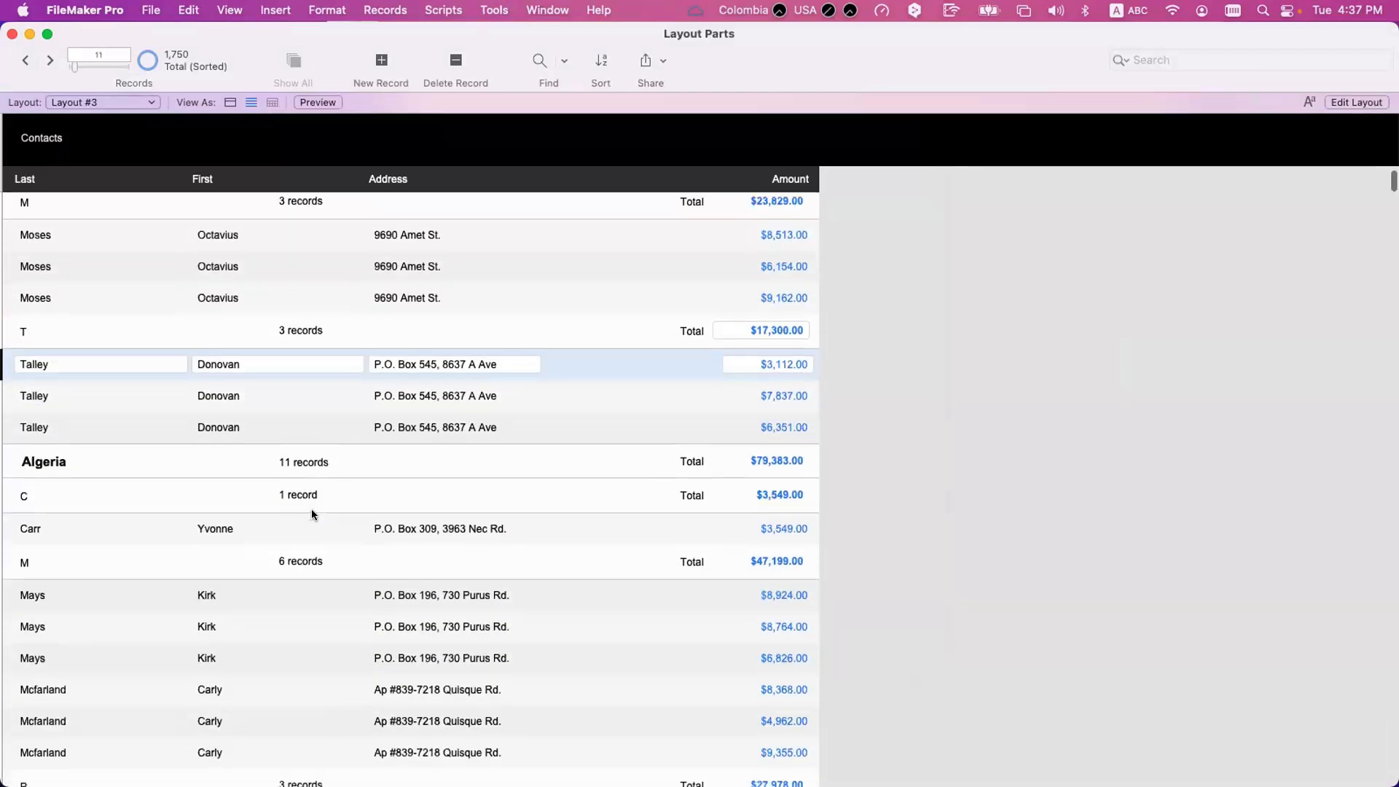
{"action": "left_click", "coordinate": [311, 499]}
{"action": "scroll", "coordinate": [309, 495], "scroll_direction": "down", "scroll_amount": 1}
{"action": "left_click", "coordinate": [318, 555]}
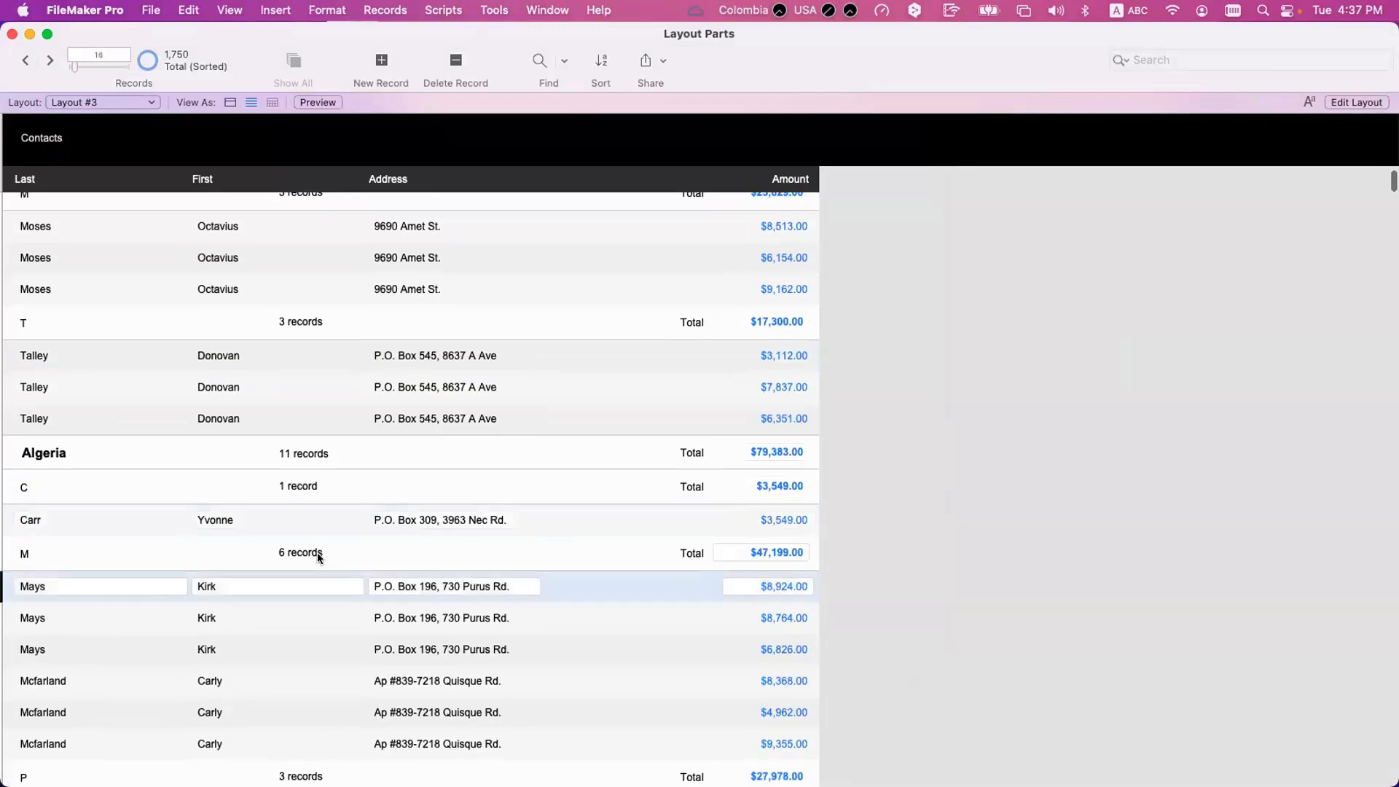
{"action": "left_click", "coordinate": [317, 496]}
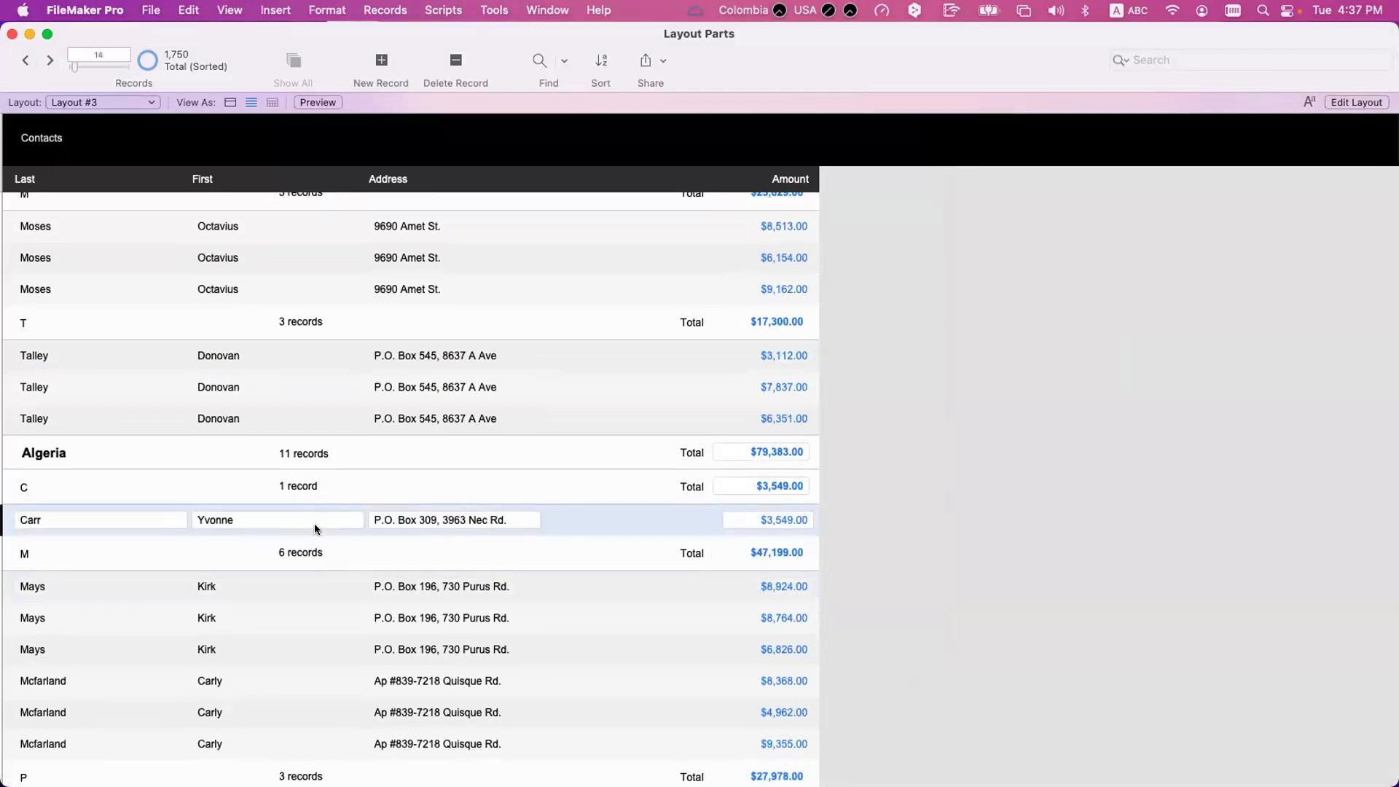
{"action": "left_click", "coordinate": [317, 553]}
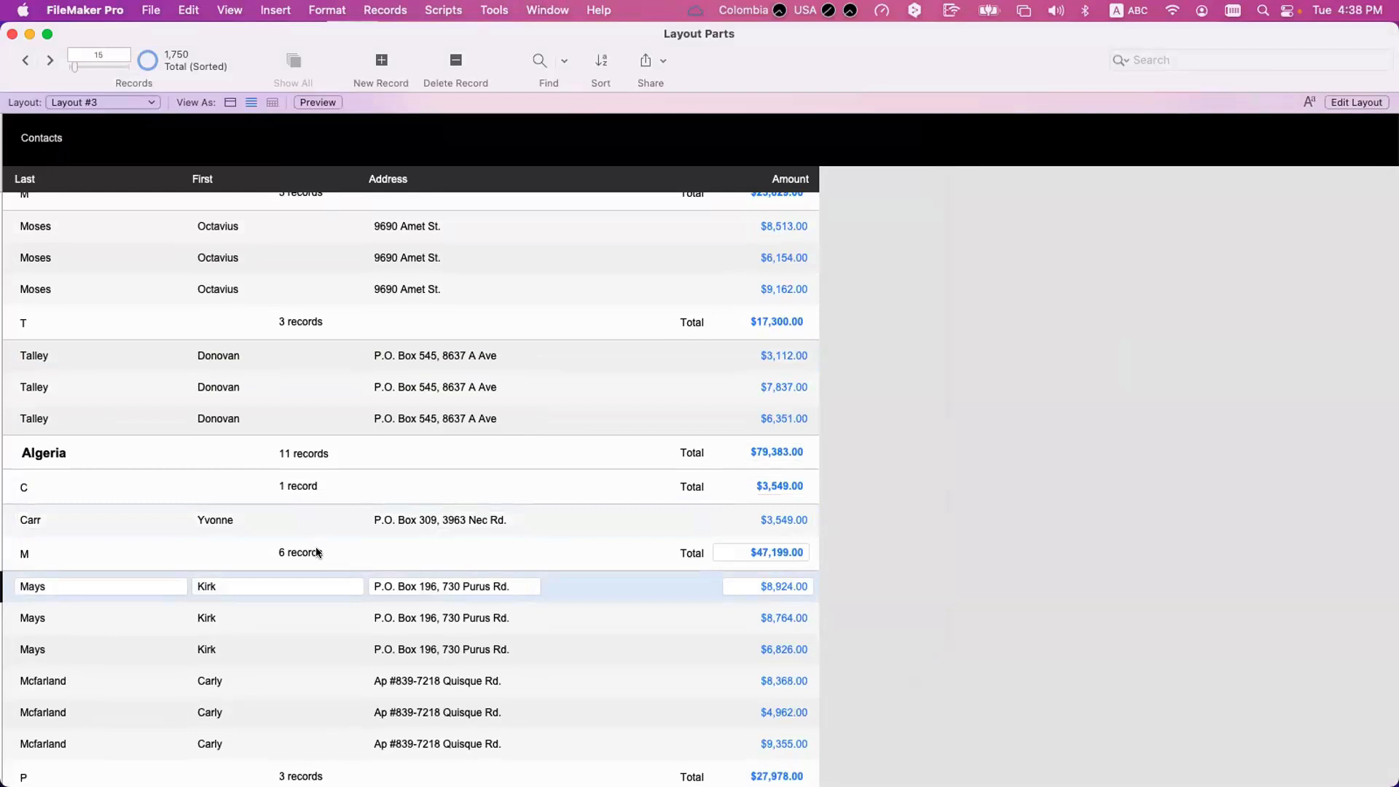
Review the If test count = 1 and its " record" and " records" results in the Inital sub-summary's layout calculation.
{"action": "key", "text": "super+l"}
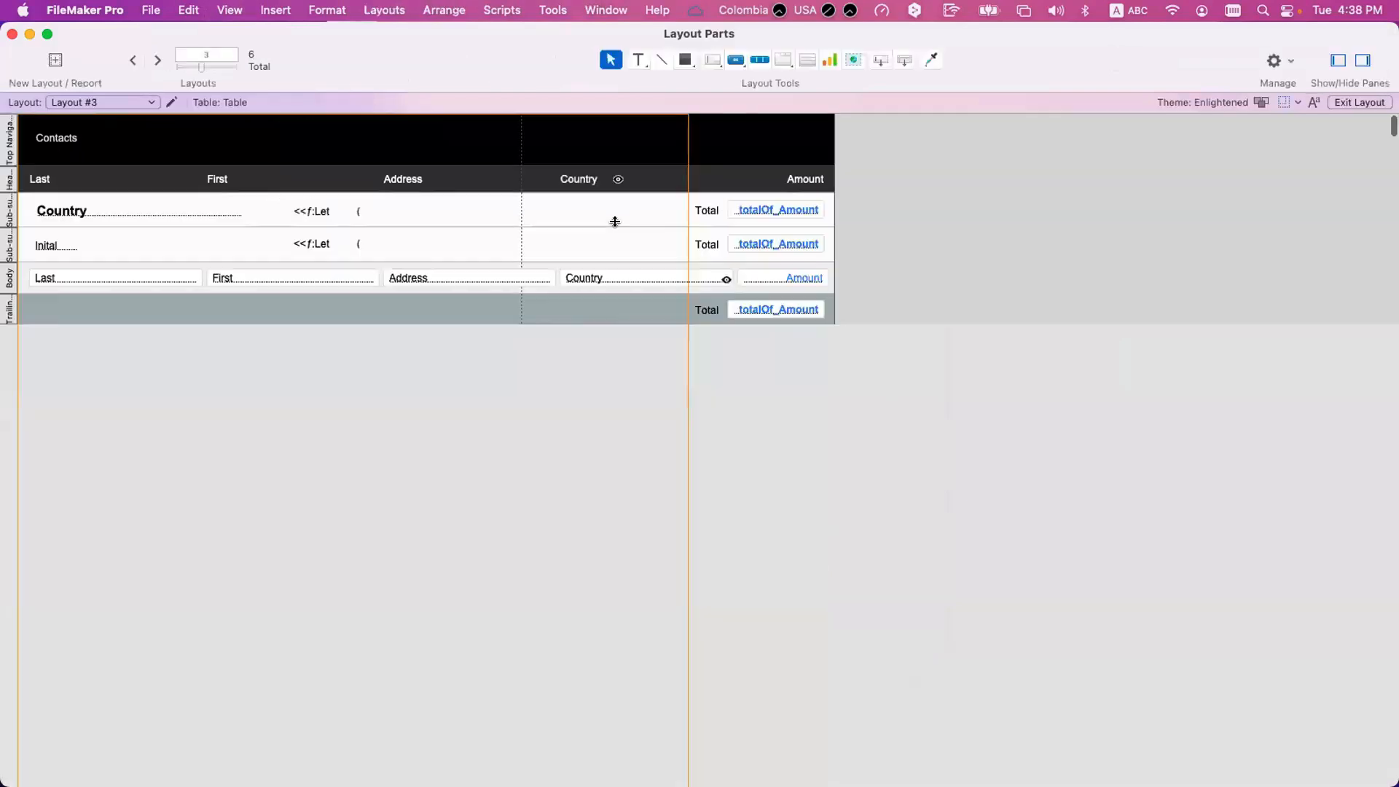
{"action": "left_click", "coordinate": [762, 244]}
{"action": "right_click", "coordinate": [762, 243]}
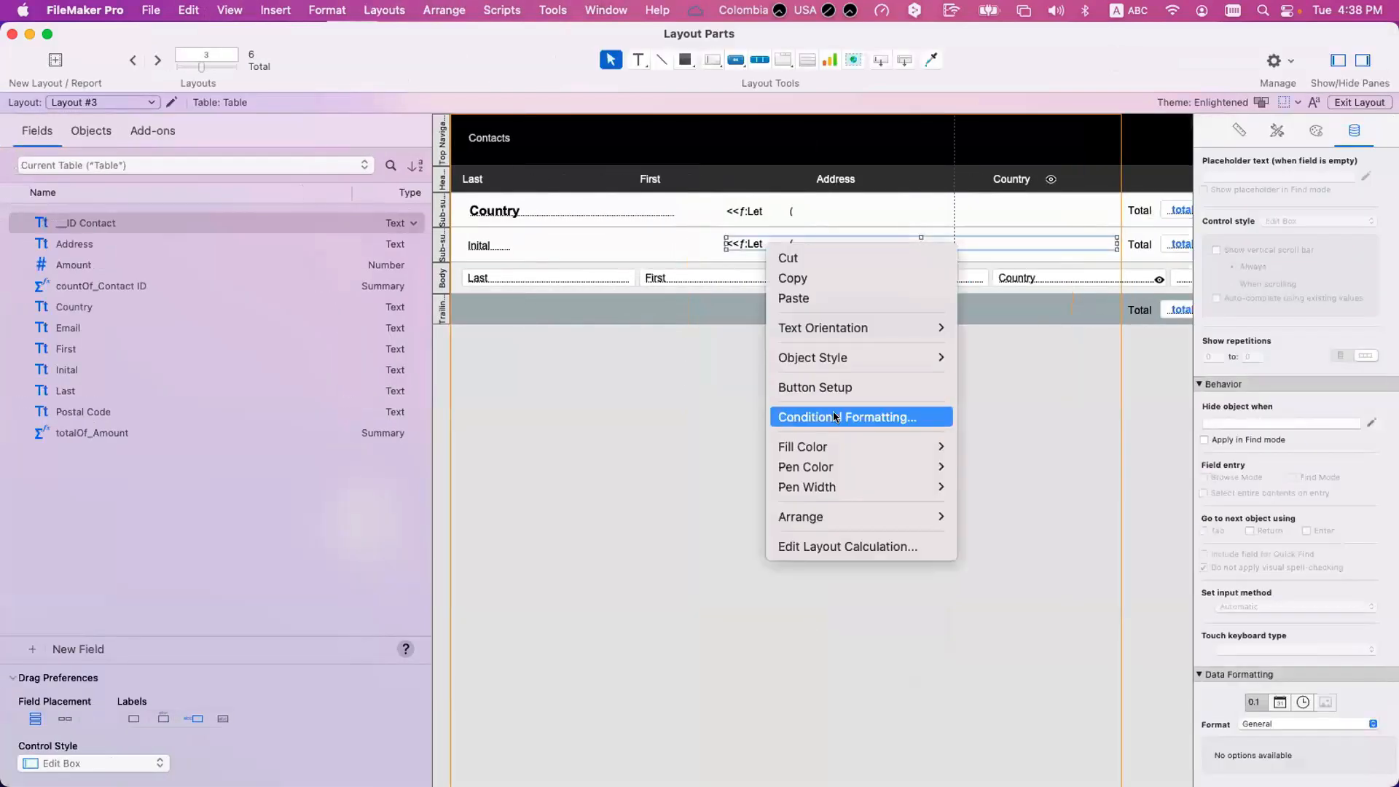
{"action": "left_click", "coordinate": [760, 528]}
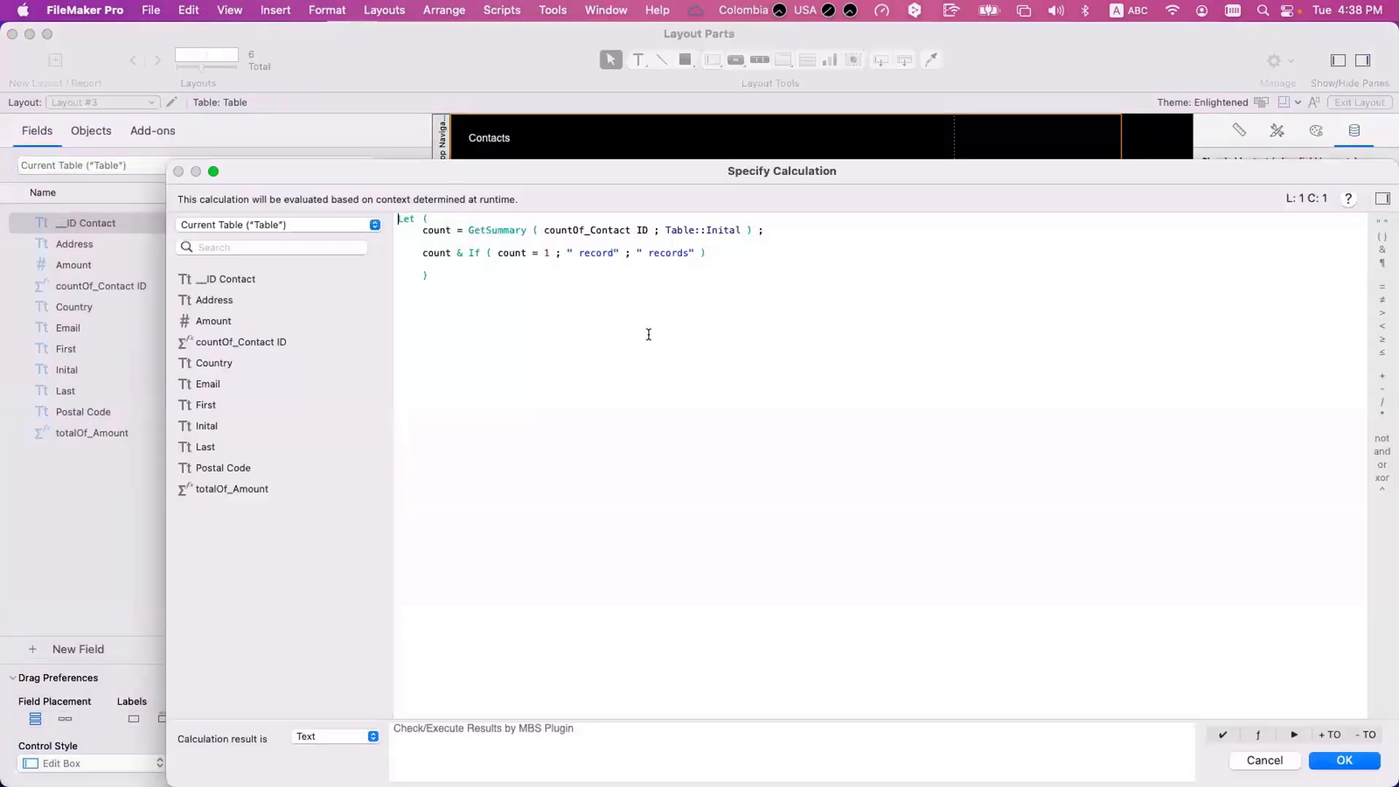
{"action": "left_click", "coordinate": [547, 253]}
{"action": "left_click", "coordinate": [685, 252]}
{"action": "double_click", "coordinate": [676, 253]}
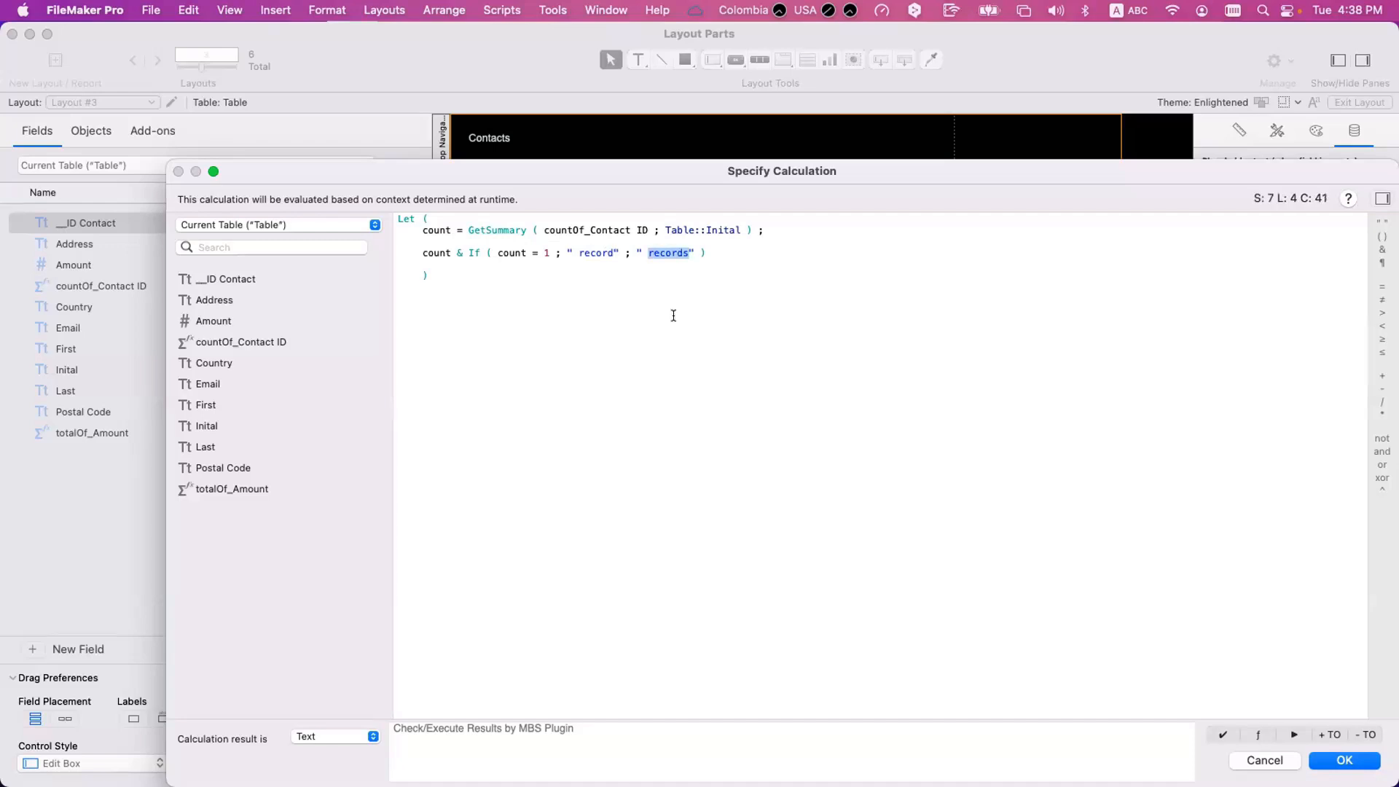
{"action": "left_click", "coordinate": [547, 253]}
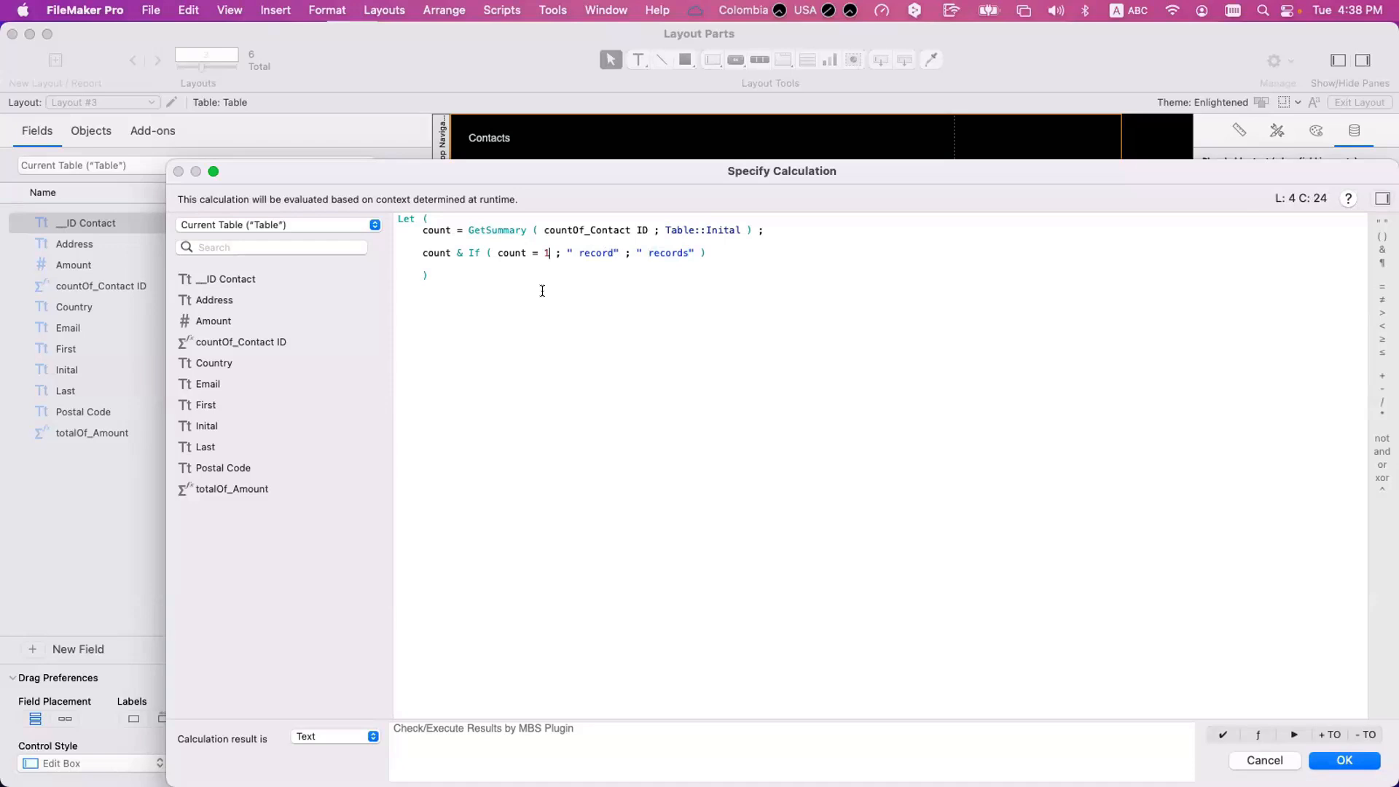
Try reversing the Inital sub-summary's record count test to count > 1, with " records" as the first result and " record" as the second.
{"action": "left_click", "coordinate": [603, 251]}
{"action": "left_click", "coordinate": [612, 252]}
{"action": "key", "text": "shift+Left"}
{"action": "left_click", "coordinate": [688, 252]}
{"action": "left_click", "coordinate": [539, 282]}
{"action": "key", "text": "BackSpace"}
{"action": "type", "text": ">"}
{"action": "left_click", "coordinate": [617, 252]}
{"action": "type", "text": "s"}
{"action": "key", "text": "alt+Right"}
{"action": "key", "text": "BackSpace"}
Switch the comparison in the Inital record count calculation to count = 1 and back to count > 1.
{"action": "left_click", "coordinate": [540, 253]}
{"action": "key", "text": "BackSpace"}
{"action": "type", "text": "="}
{"action": "key", "text": "alt+Right"}
{"action": "key", "text": "BackSpace"}
{"action": "type", "text": "1"}
{"action": "left_click", "coordinate": [539, 254]}
{"action": "key", "text": "BackSpace"}
{"action": "type", "text": ">"}
Restore the Inital record count test to count = 1 with " record" and " records" as results, and confirm the calculation.
{"action": "double_click", "coordinate": [536, 254]}
{"action": "type", "text": "="}
{"action": "left_click", "coordinate": [620, 253]}
{"action": "key", "text": "BackSpace"}
{"action": "left_click", "coordinate": [676, 261]}
{"action": "type", "text": "s"}
{"action": "key", "text": "KP_Enter"}
Return to Browse mode and check the record counts of the country and initial groups from Algeria up to the first country.
{"action": "key", "text": "super+b"}
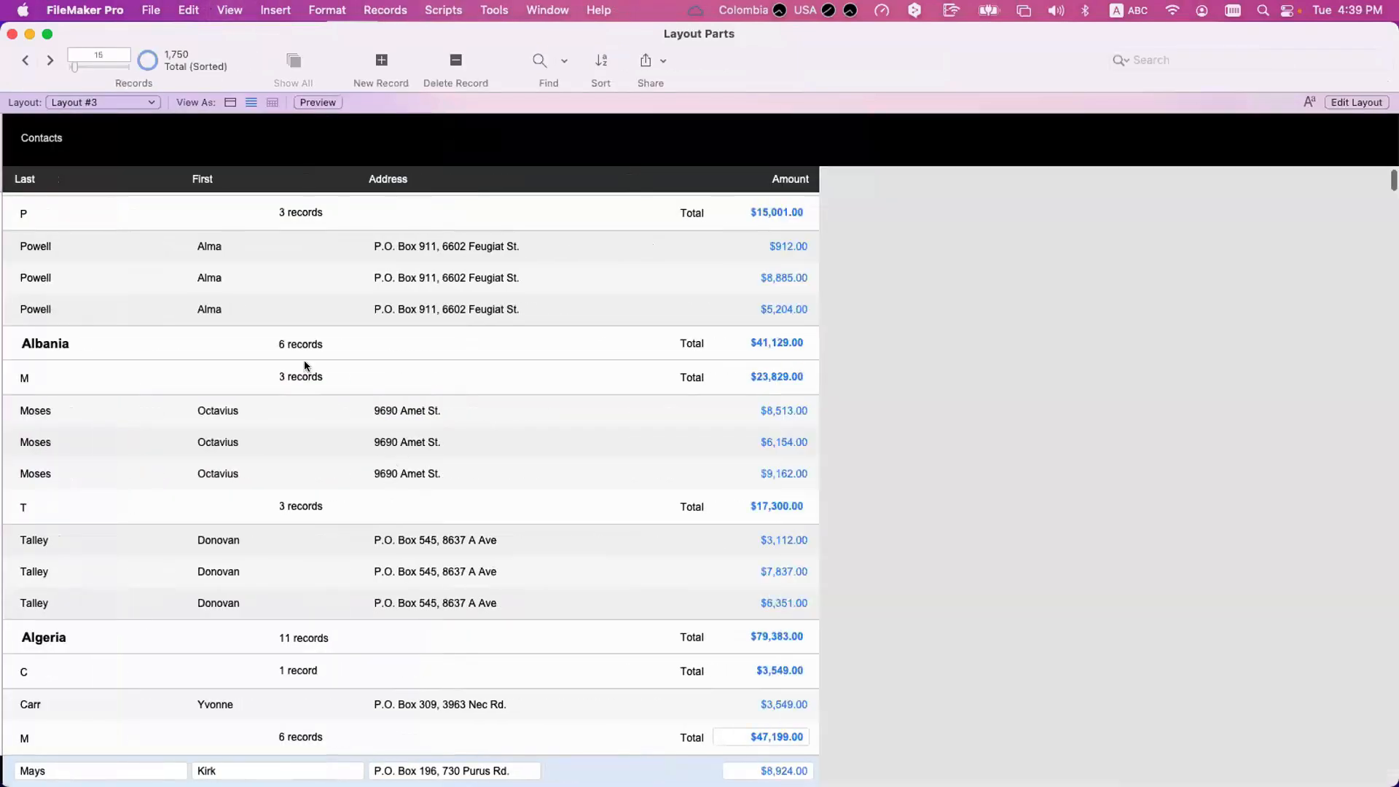
{"action": "scroll", "coordinate": [304, 360], "scroll_direction": "up", "scroll_amount": 5}
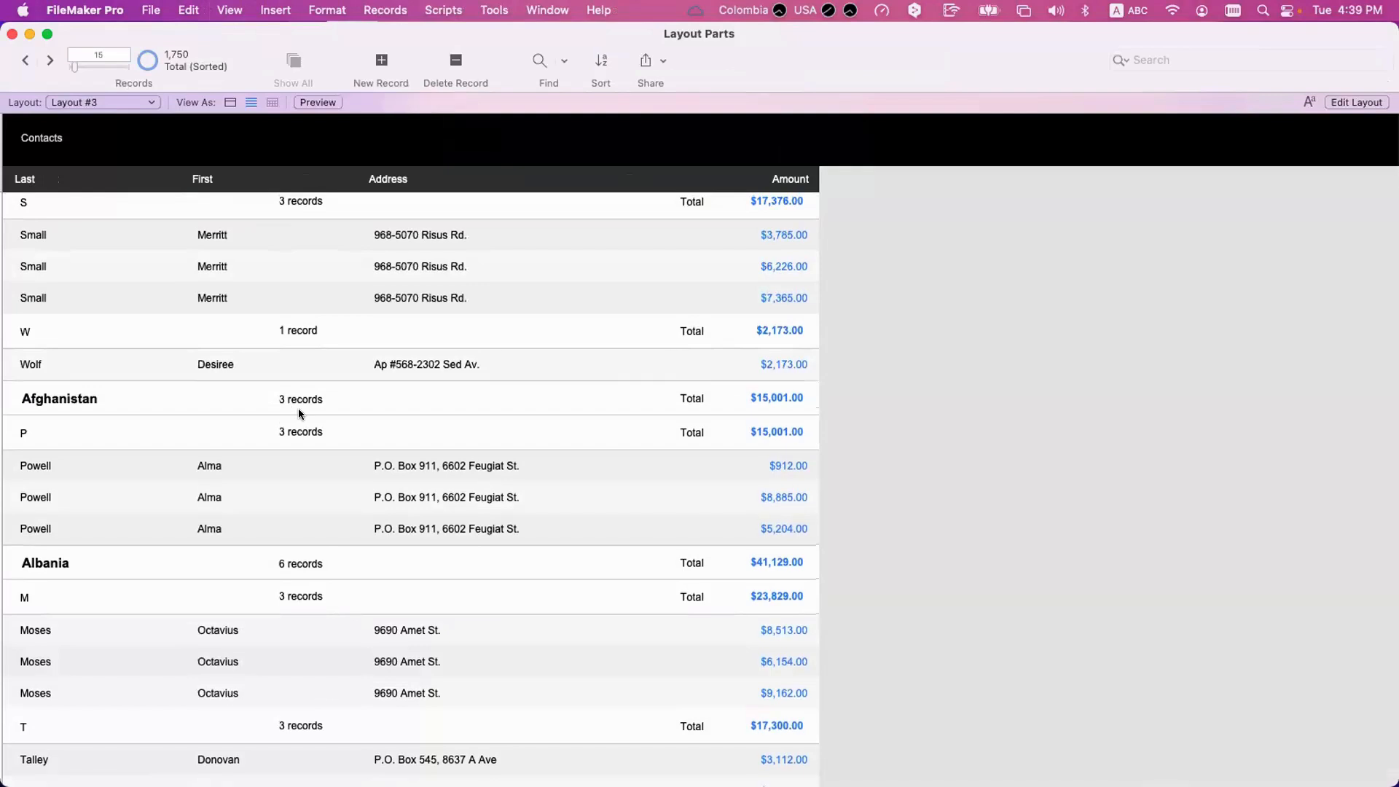
{"action": "scroll", "coordinate": [299, 409], "scroll_direction": "up", "scroll_amount": 1}
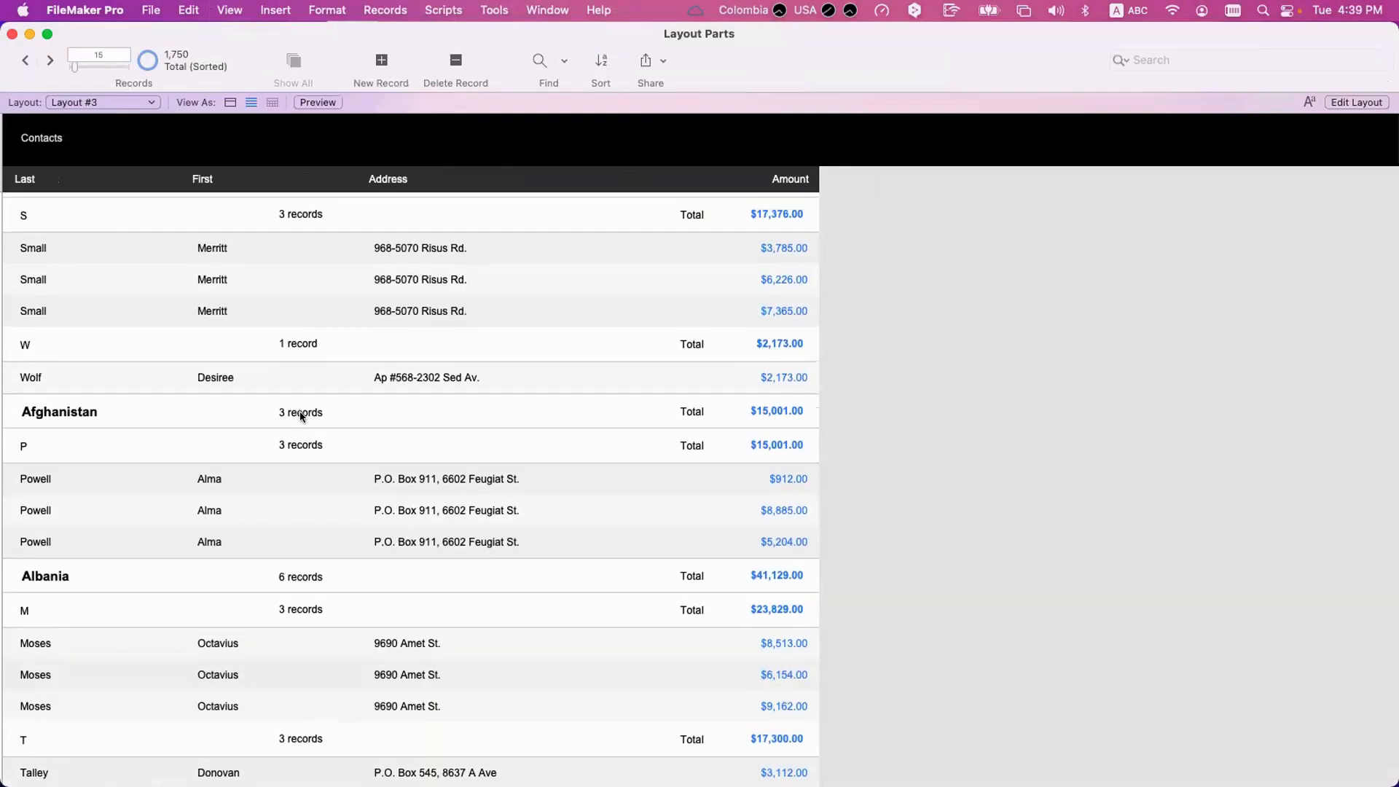
{"action": "scroll", "coordinate": [302, 417], "scroll_direction": "up", "scroll_amount": 2}
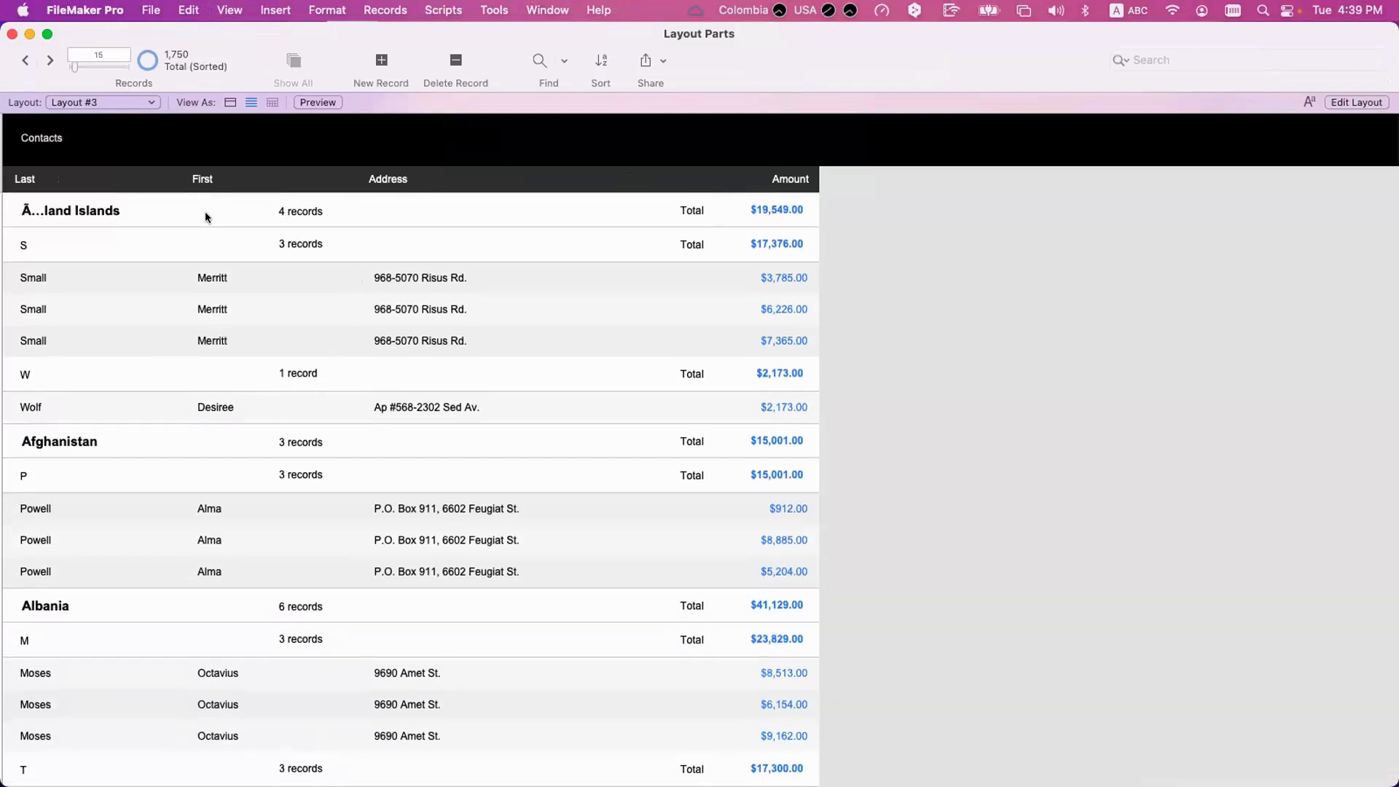
Review the GetSummary function in the Country sub-summary's record count calculation in Layout mode.
{"action": "key", "text": "super+l"}
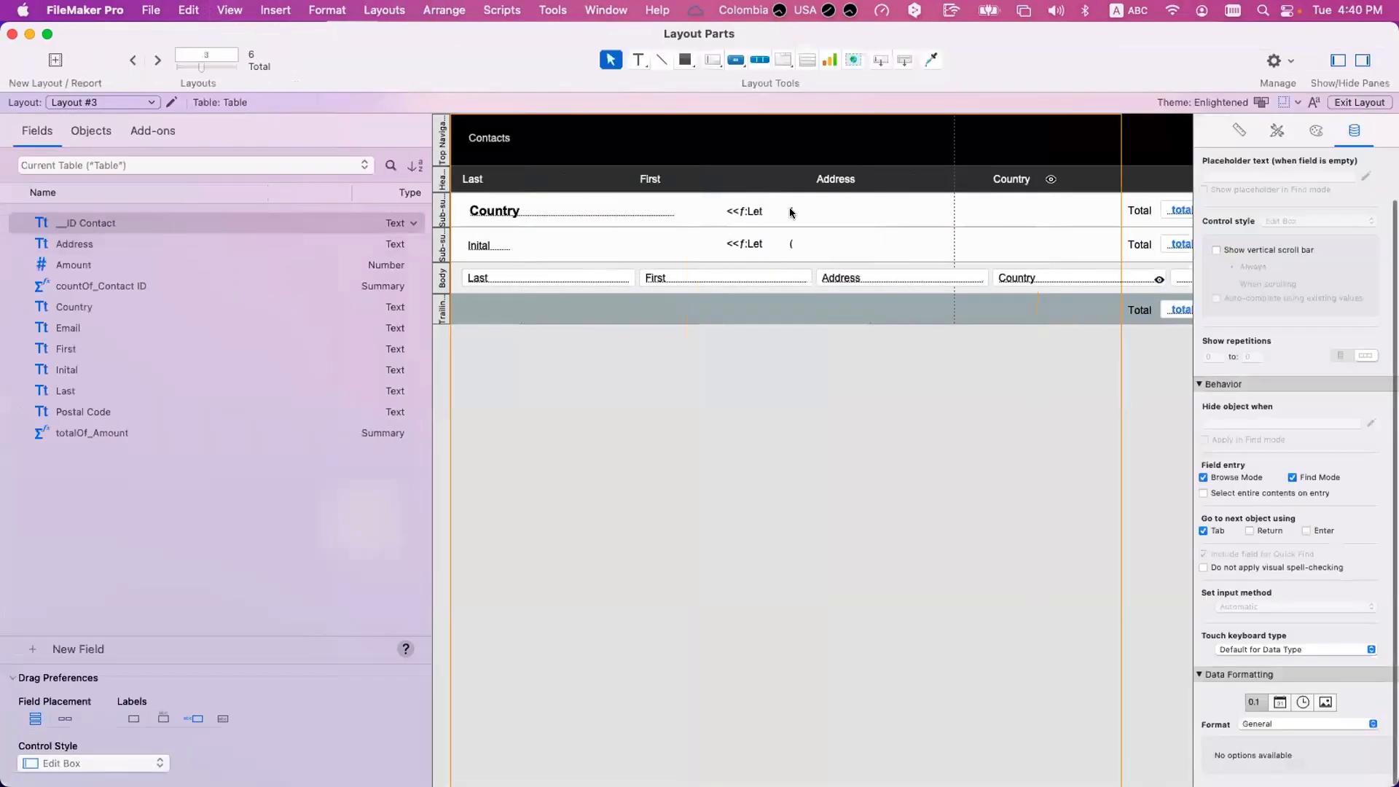
{"action": "left_click", "coordinate": [791, 212]}
{"action": "right_click", "coordinate": [806, 210]}
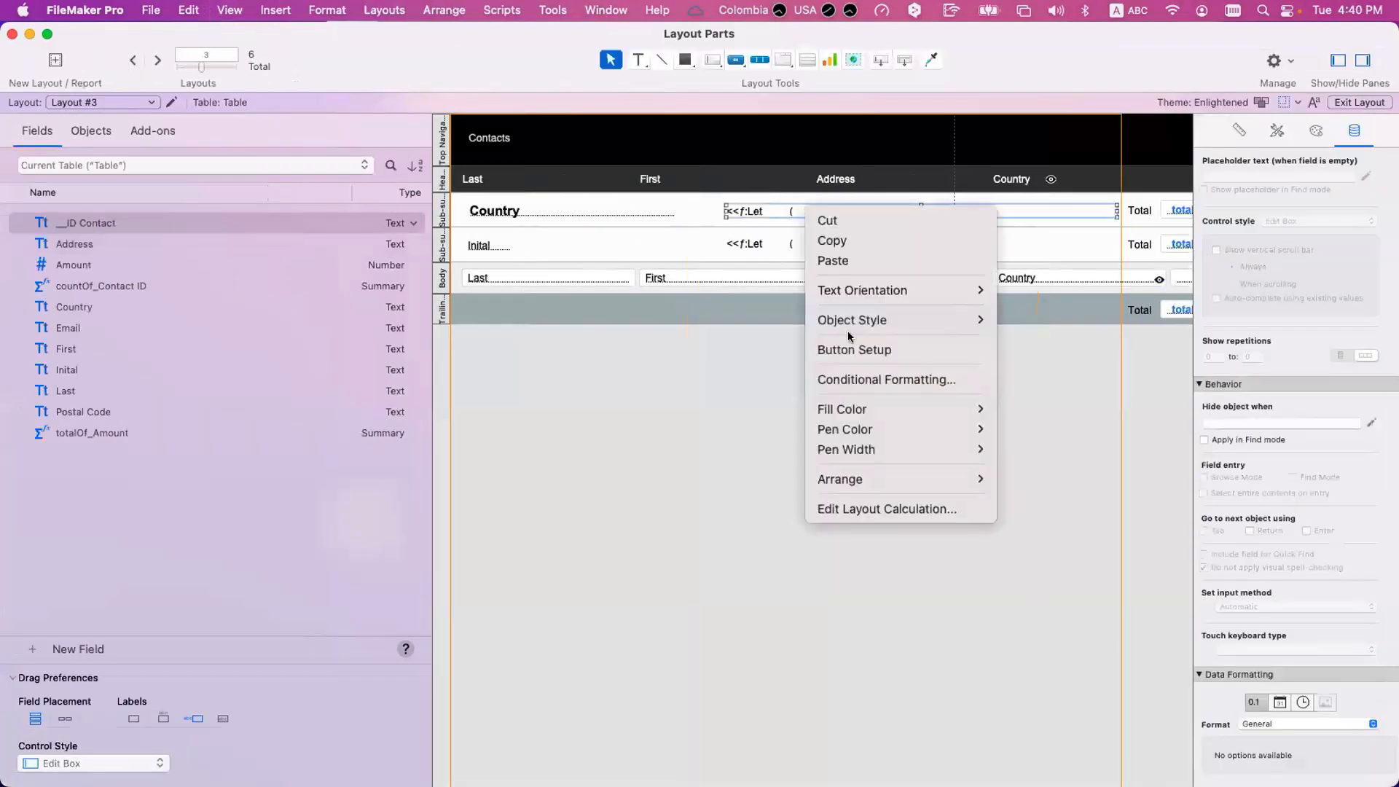
{"action": "left_click", "coordinate": [866, 510]}
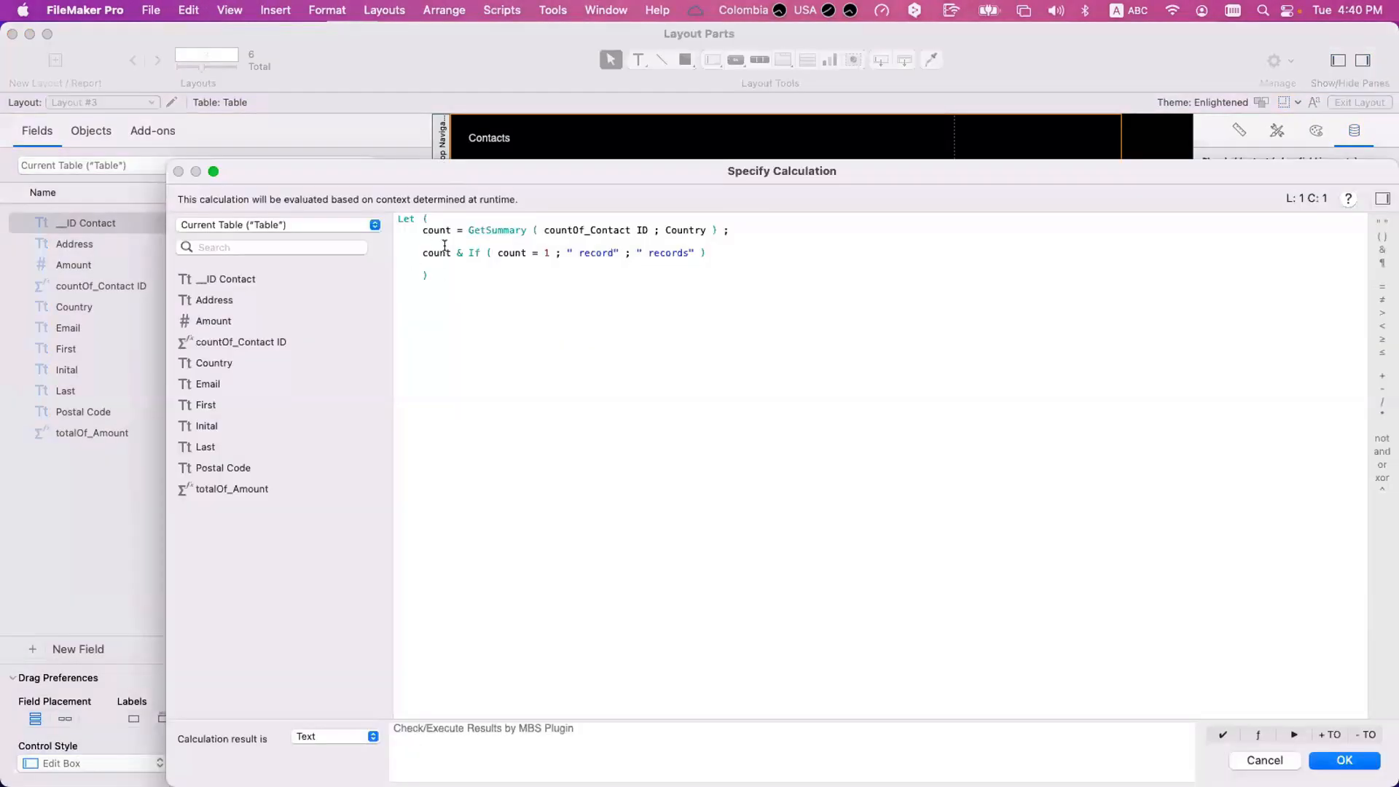
{"action": "double_click", "coordinate": [491, 230]}
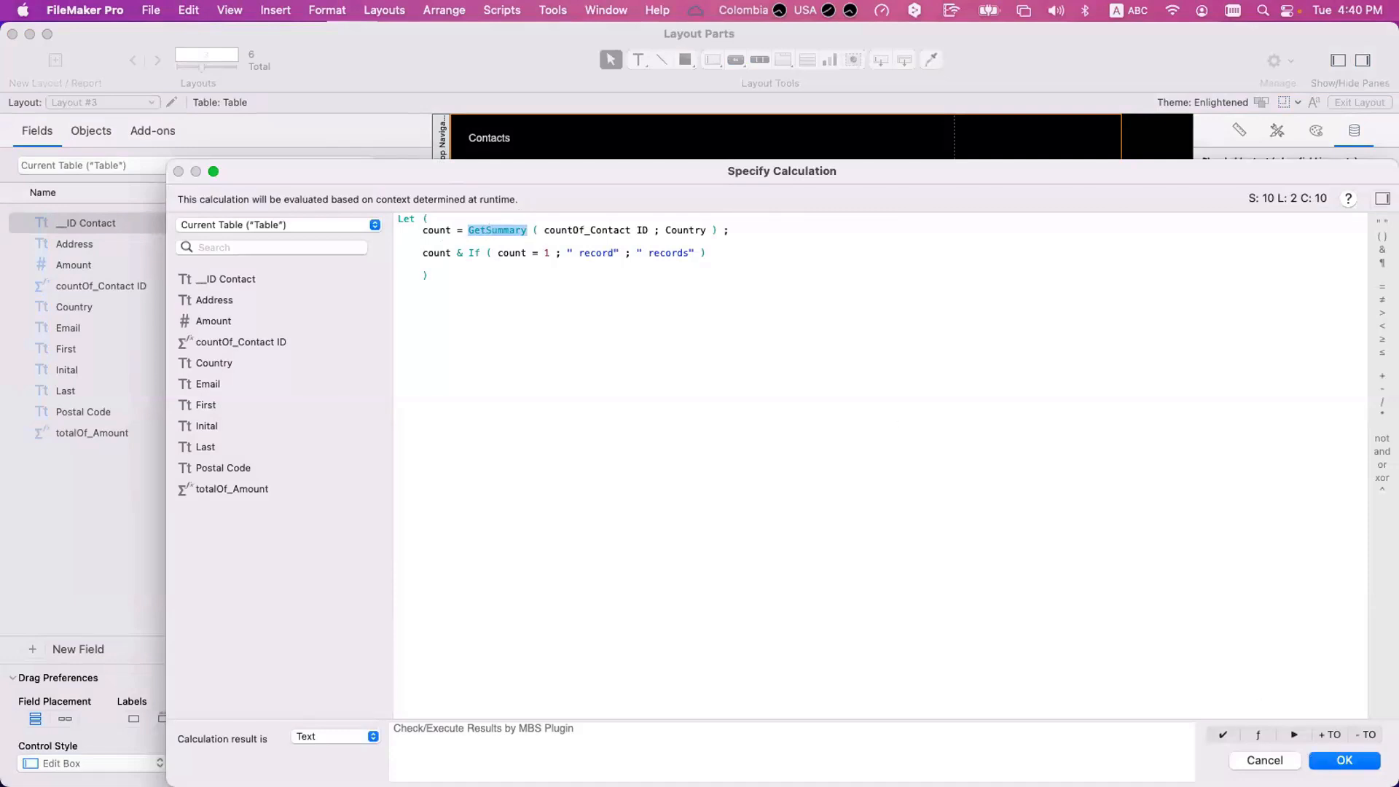
{"action": "left_click", "coordinate": [1345, 760]}
Reopen the Country sub-summary's layout calculation, examine the whole Let expression, and leave it without changes.
{"action": "left_click", "coordinate": [766, 246]}
{"action": "scroll", "coordinate": [766, 245], "scroll_direction": "down", "scroll_amount": 1}
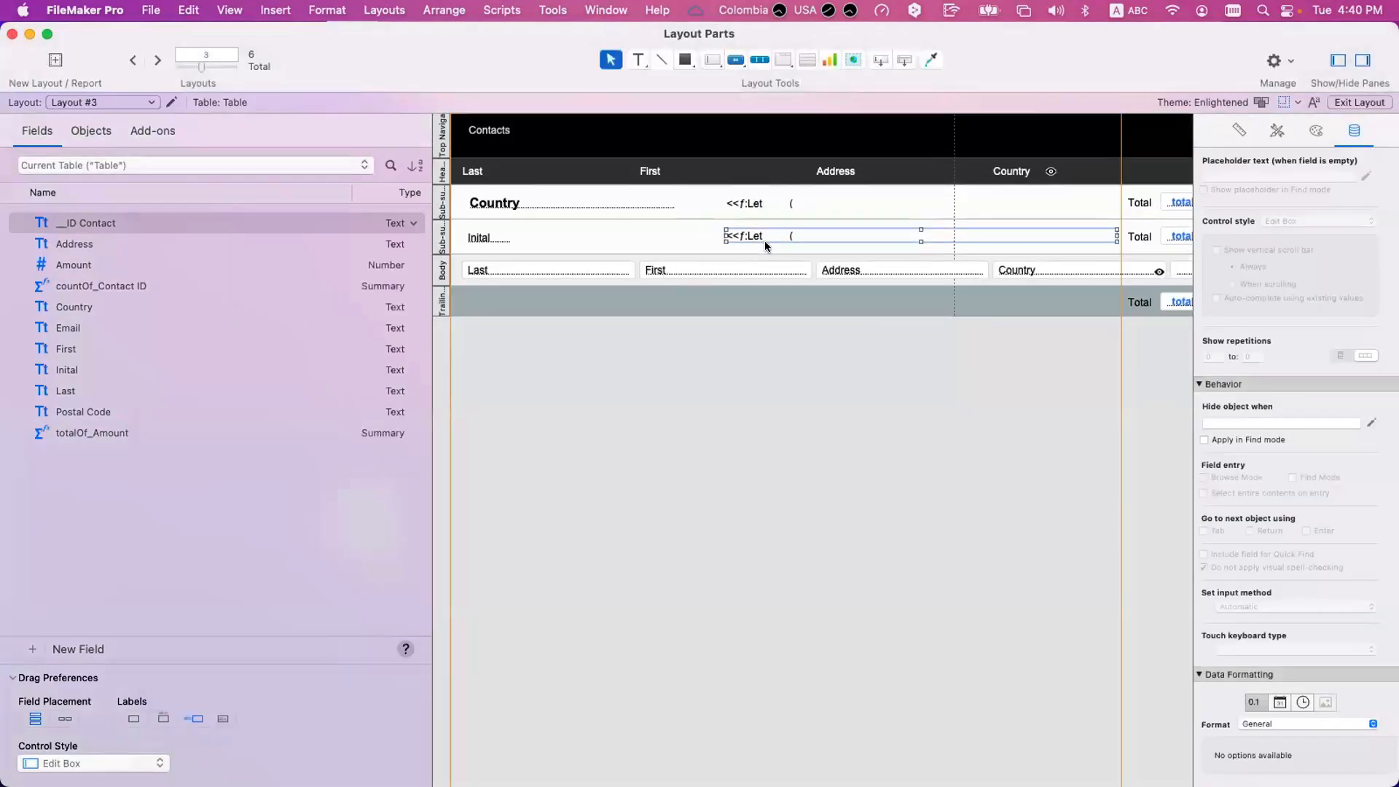
{"action": "right_click", "coordinate": [781, 202]}
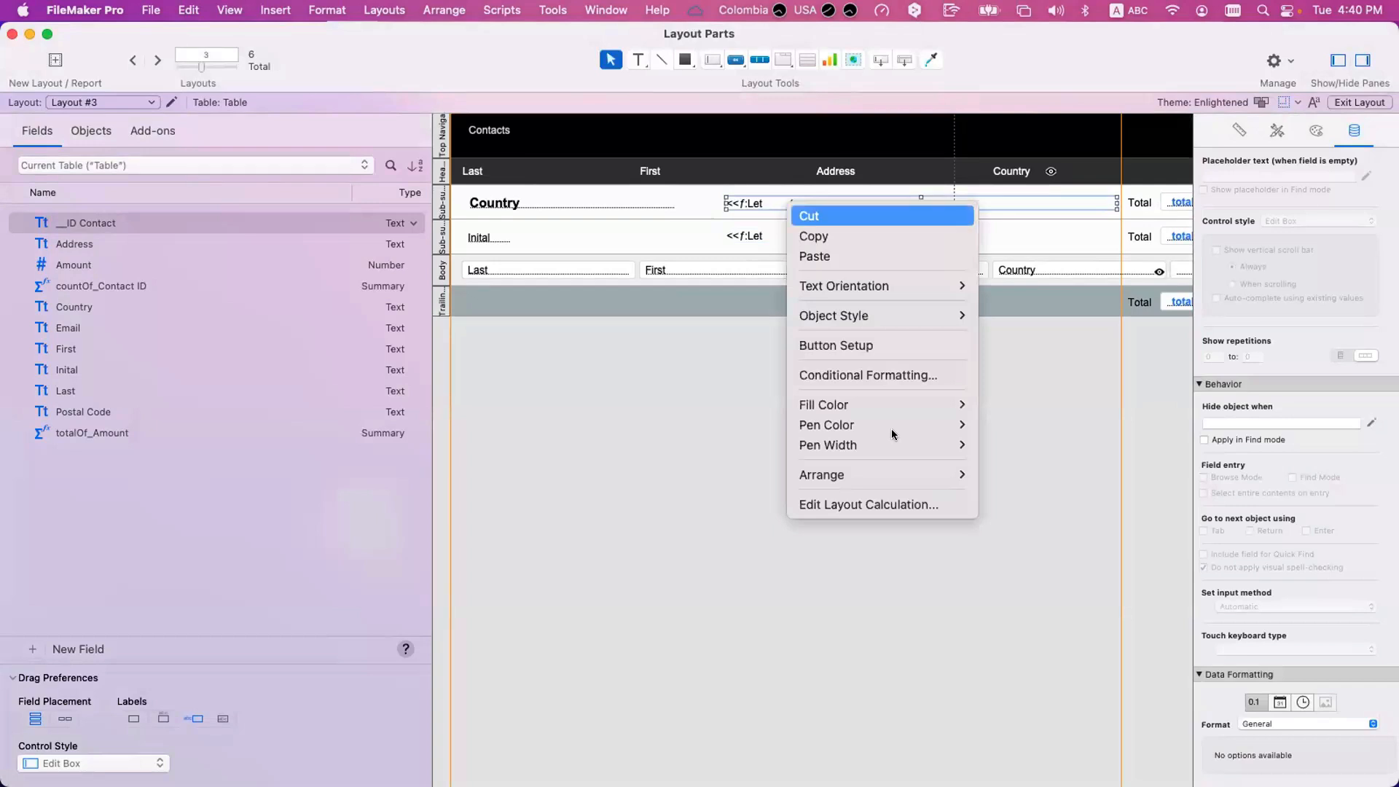
{"action": "left_click", "coordinate": [828, 504]}
{"action": "left_click_drag", "start_coordinate": [733, 255], "coordinate": [290, 226]}
{"action": "left_click", "coordinate": [539, 434]}
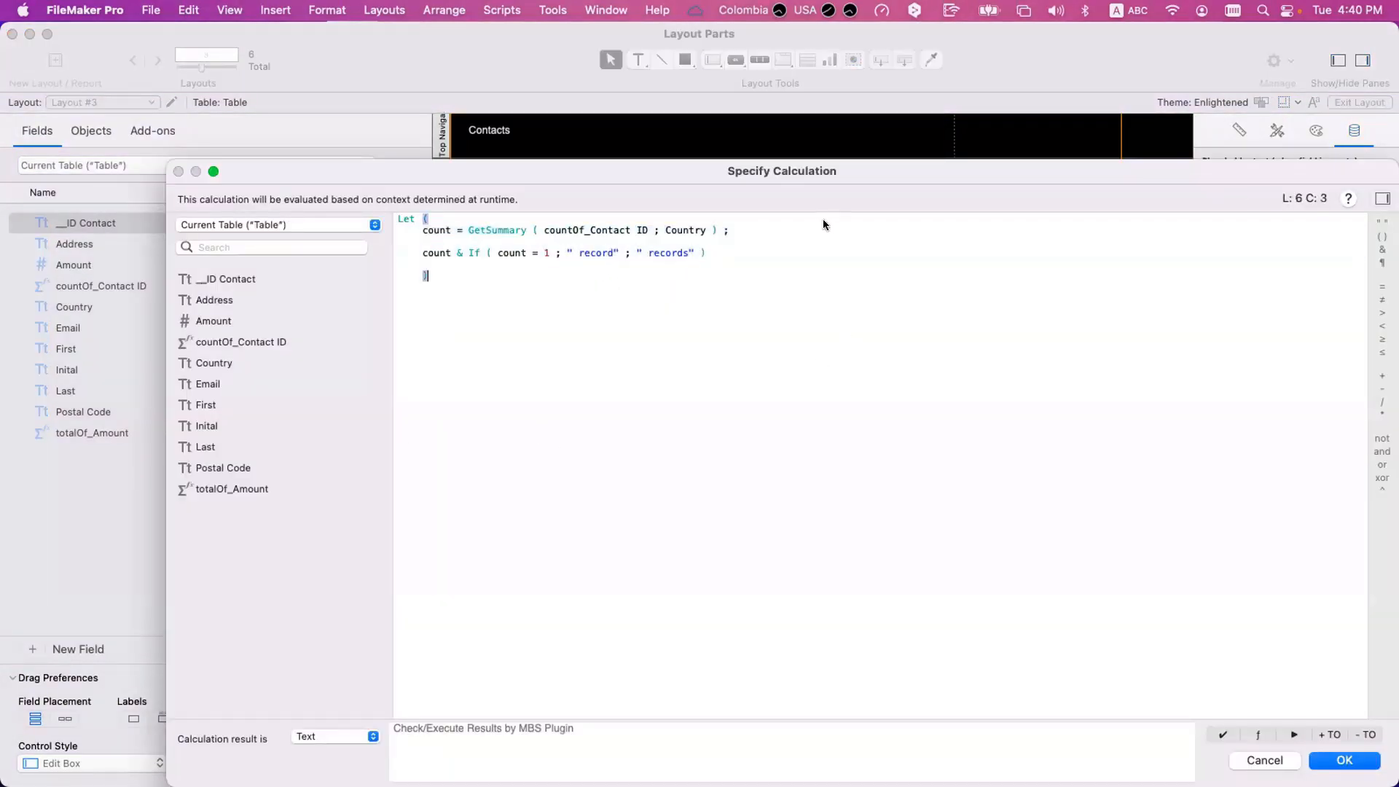
{"action": "key", "text": "Escape"}
Return to Browse mode and look over the record counts in the sub-summaries for Algeria and the first countries.
{"action": "key", "text": "super+b"}
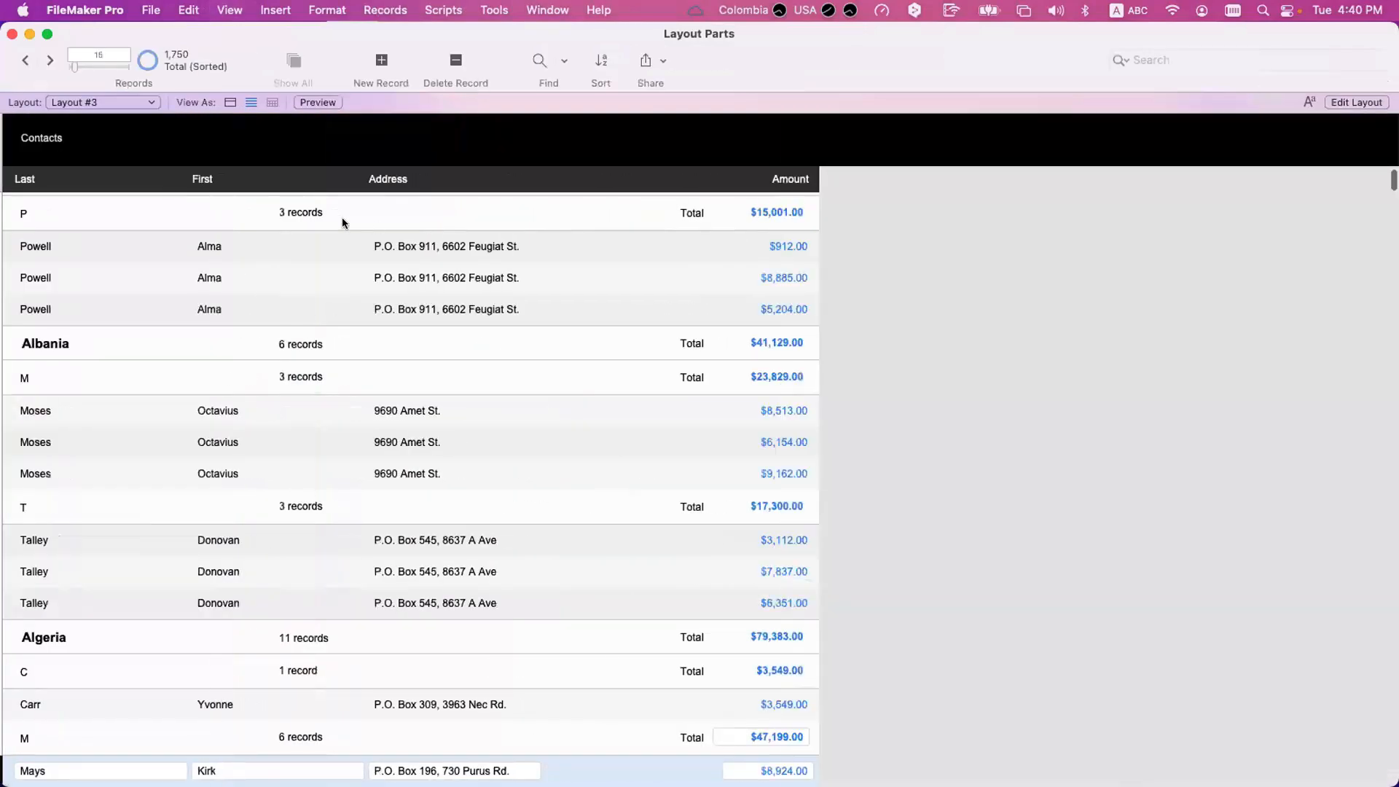
{"action": "scroll", "coordinate": [331, 429], "scroll_direction": "down", "scroll_amount": 10}
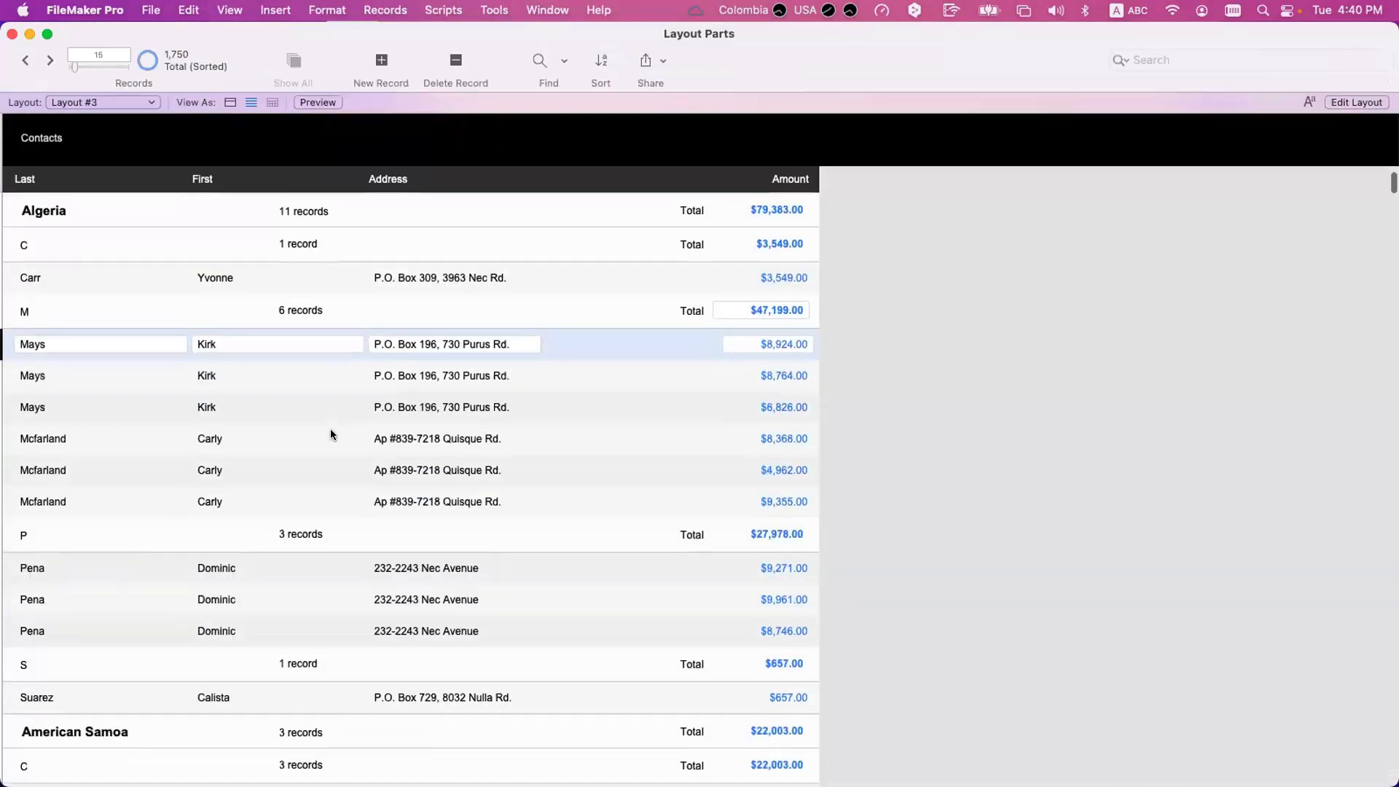
{"action": "scroll", "coordinate": [331, 430], "scroll_direction": "down", "scroll_amount": 5}
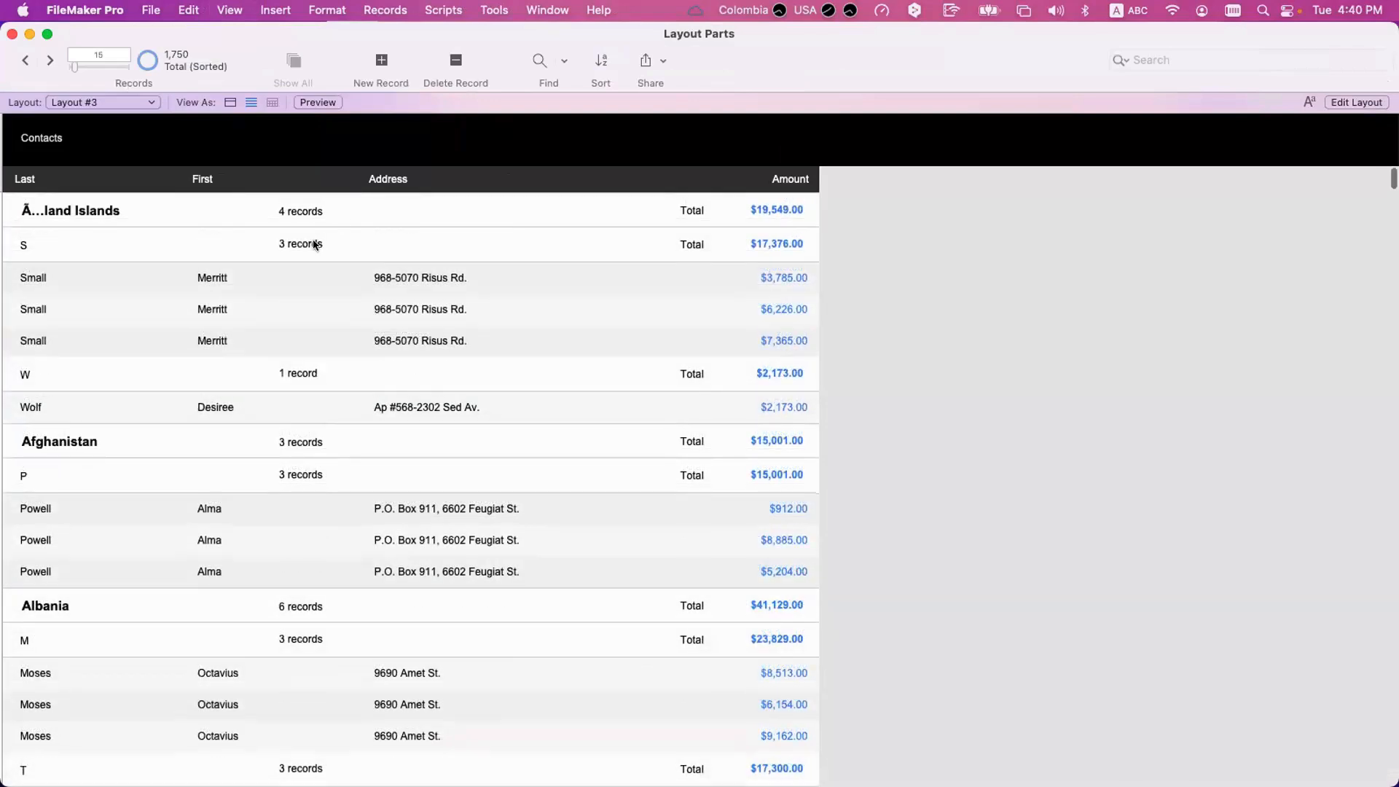
Switch to Layout mode and select the totalOf_Amount field in the Inital sub-summary.
{"action": "key", "text": "super+l"}
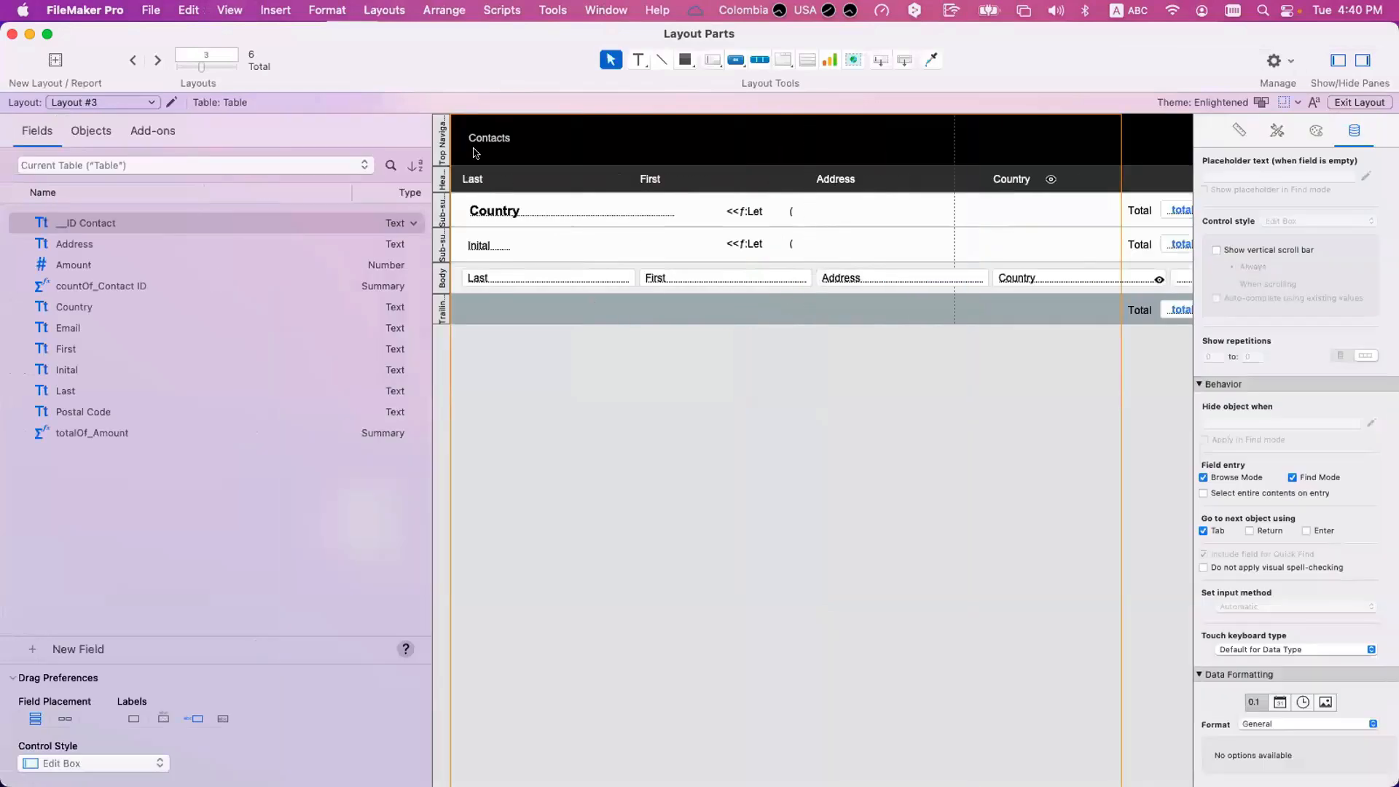
{"action": "left_click", "coordinate": [172, 102]}
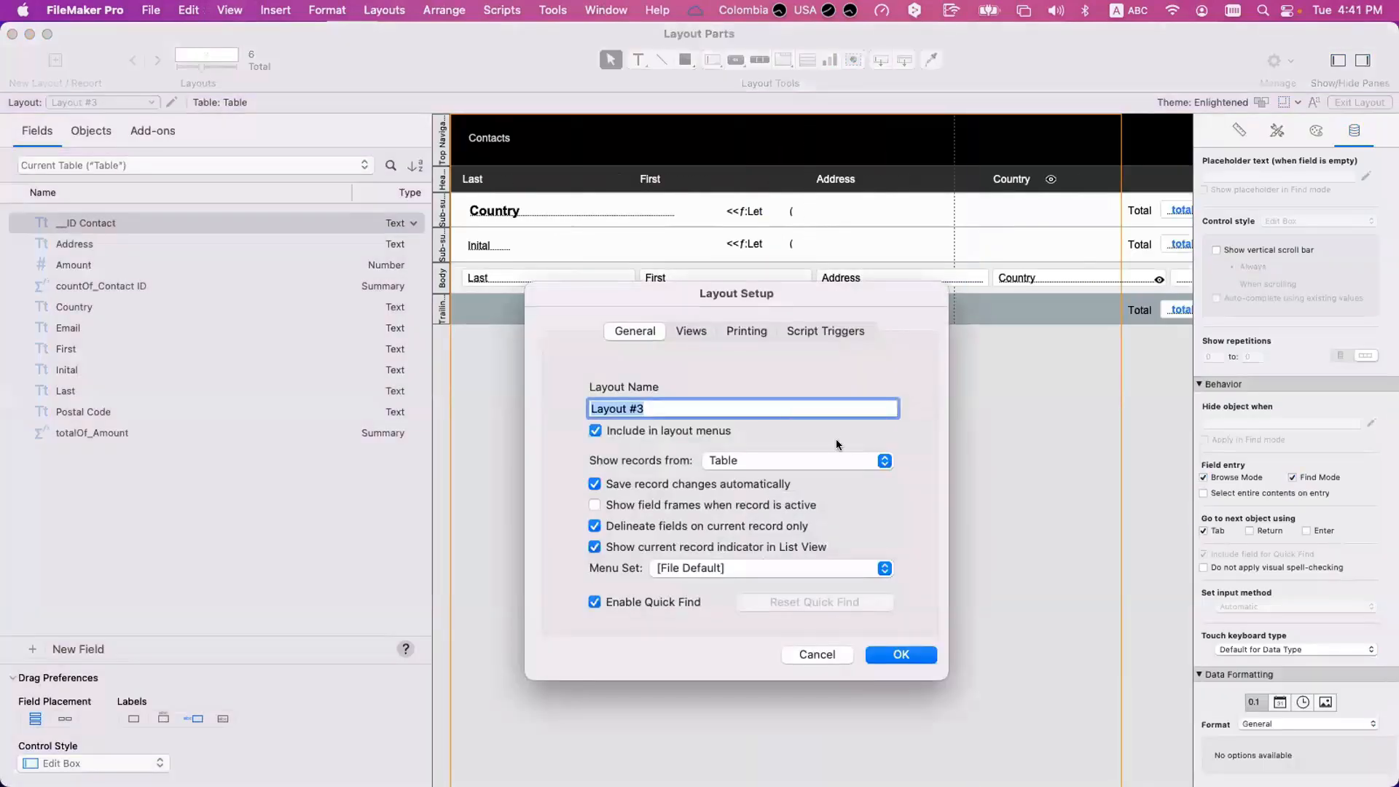
{"action": "key", "text": "Escape"}
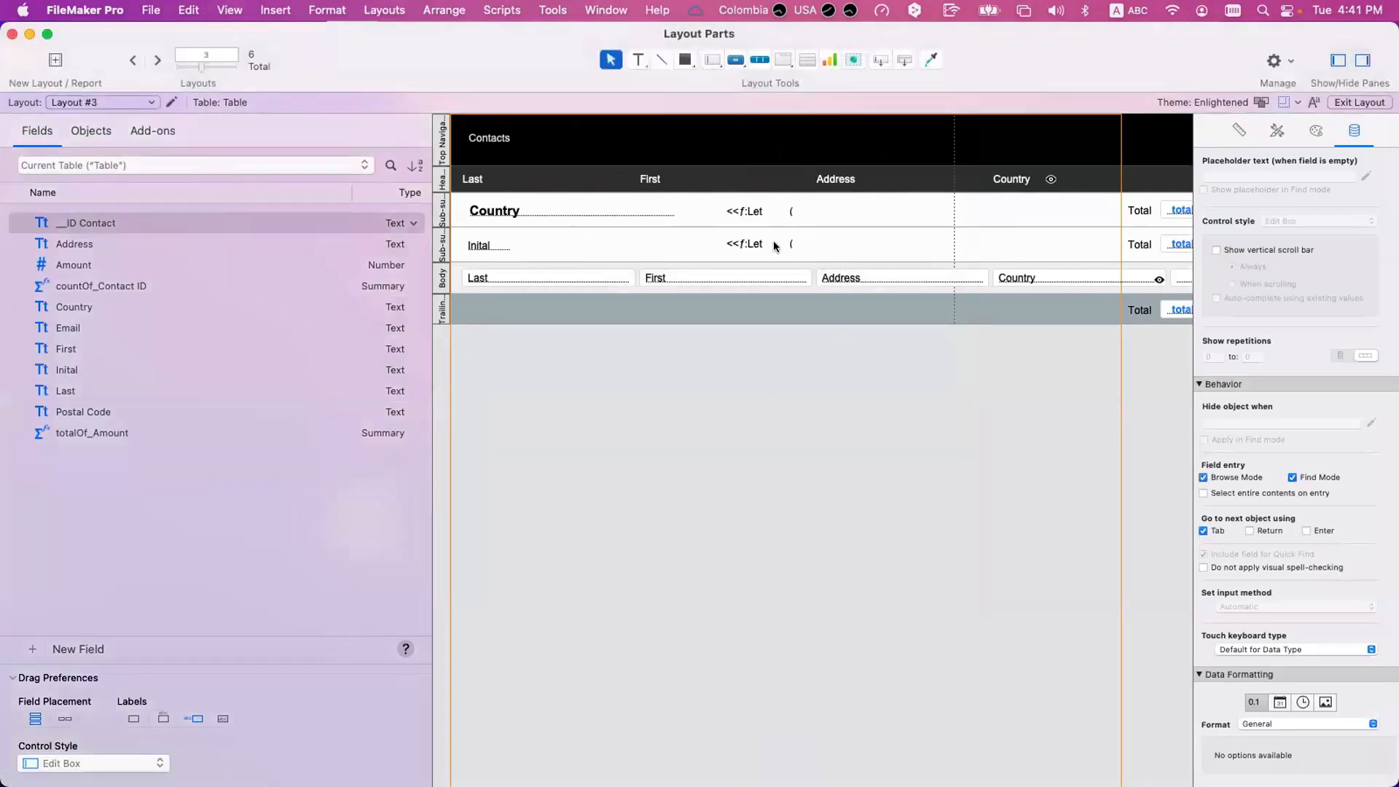
{"action": "scroll", "coordinate": [777, 245], "scroll_direction": "right", "scroll_amount": 5}
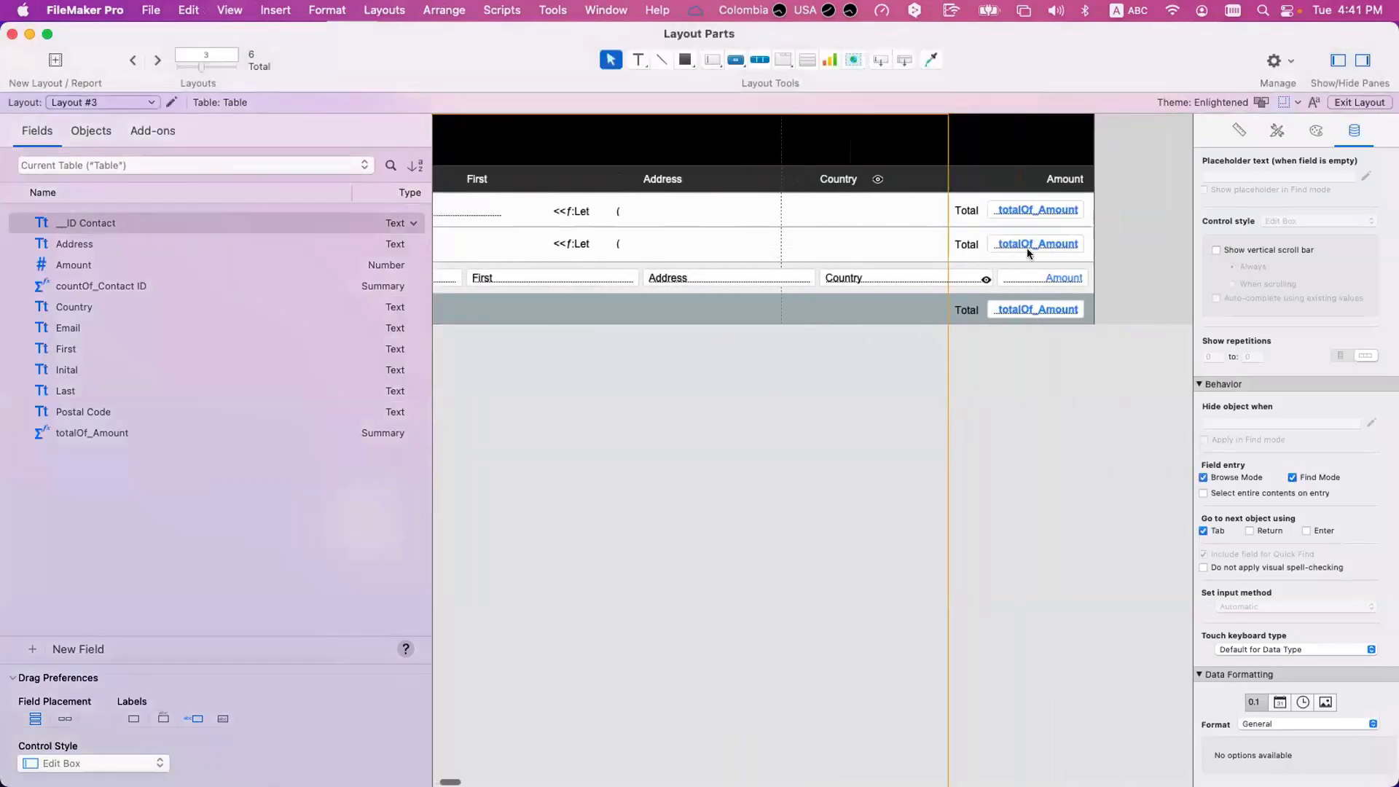
{"action": "left_click", "coordinate": [1024, 246]}
{"action": "scroll", "coordinate": [777, 243], "scroll_direction": "left", "scroll_amount": 5}
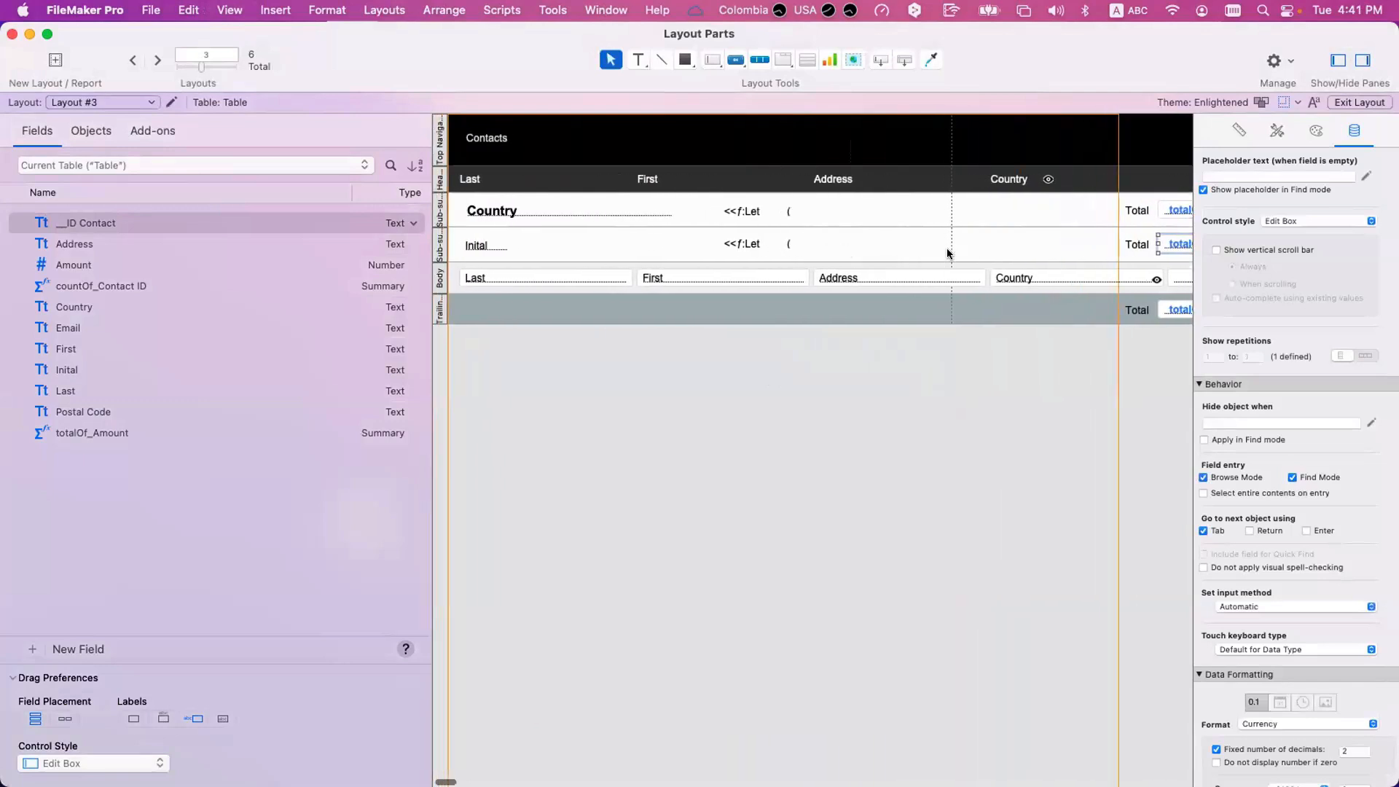
Make the totalOf_Amount summary field a running total of Amount and save the database changes.
{"action": "key", "text": "super+shift+d"}
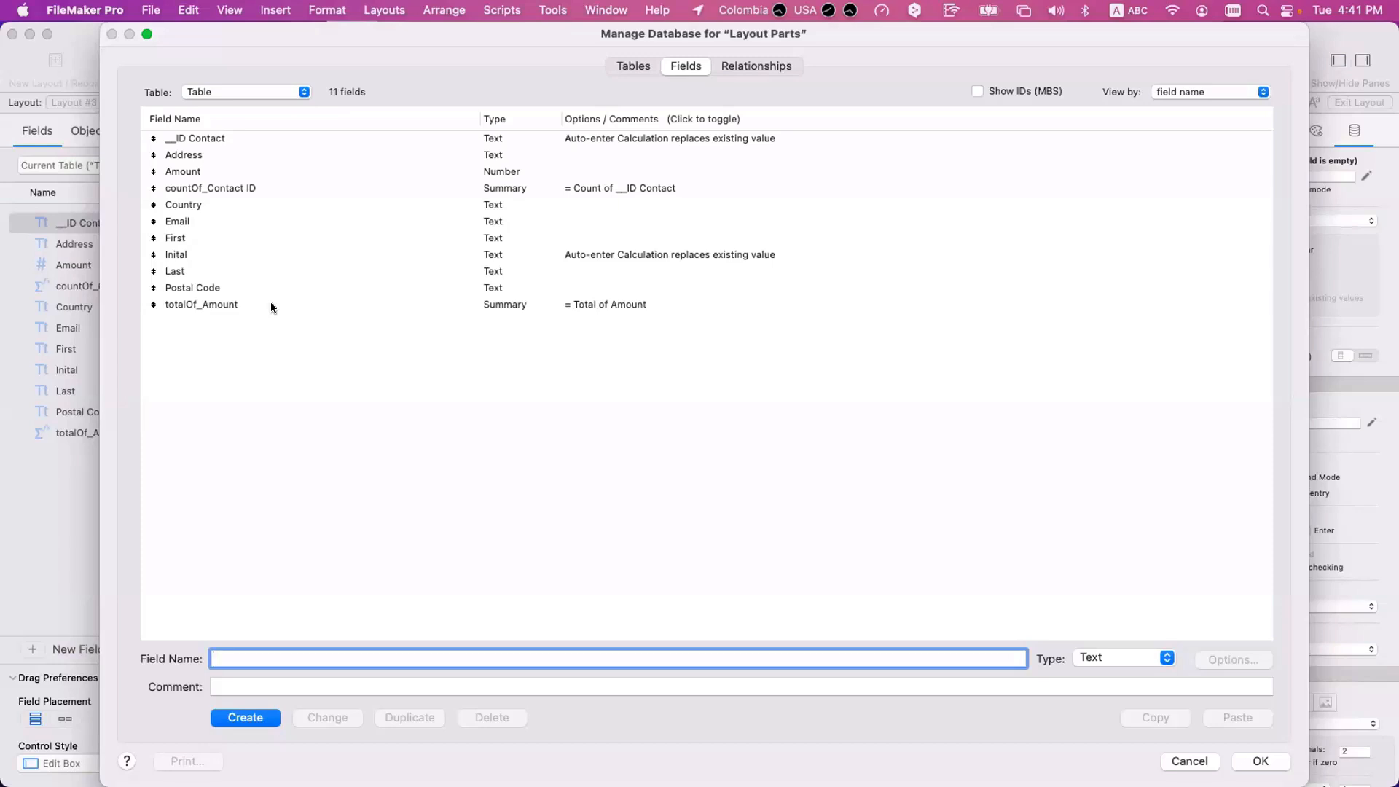
{"action": "double_click", "coordinate": [271, 307]}
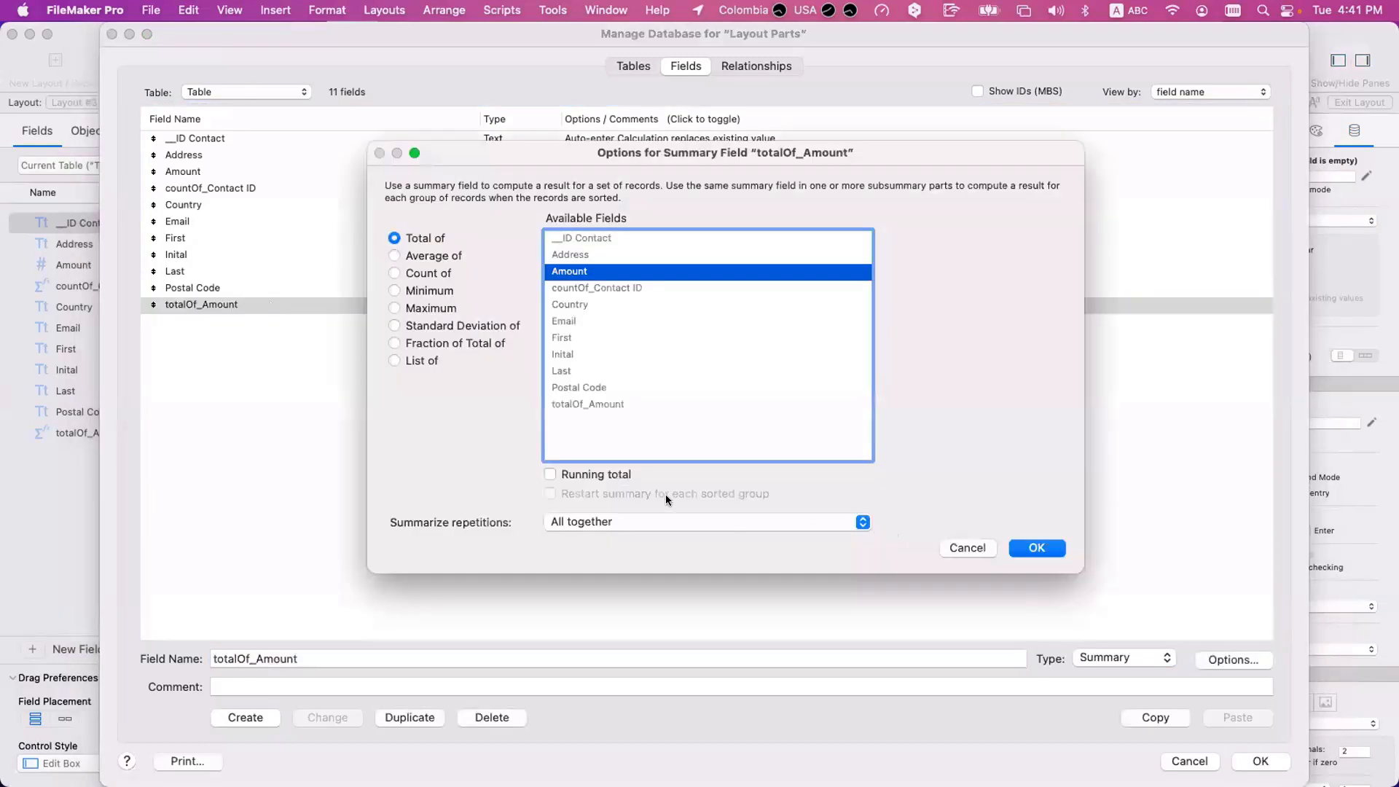
{"action": "left_click", "coordinate": [606, 476]}
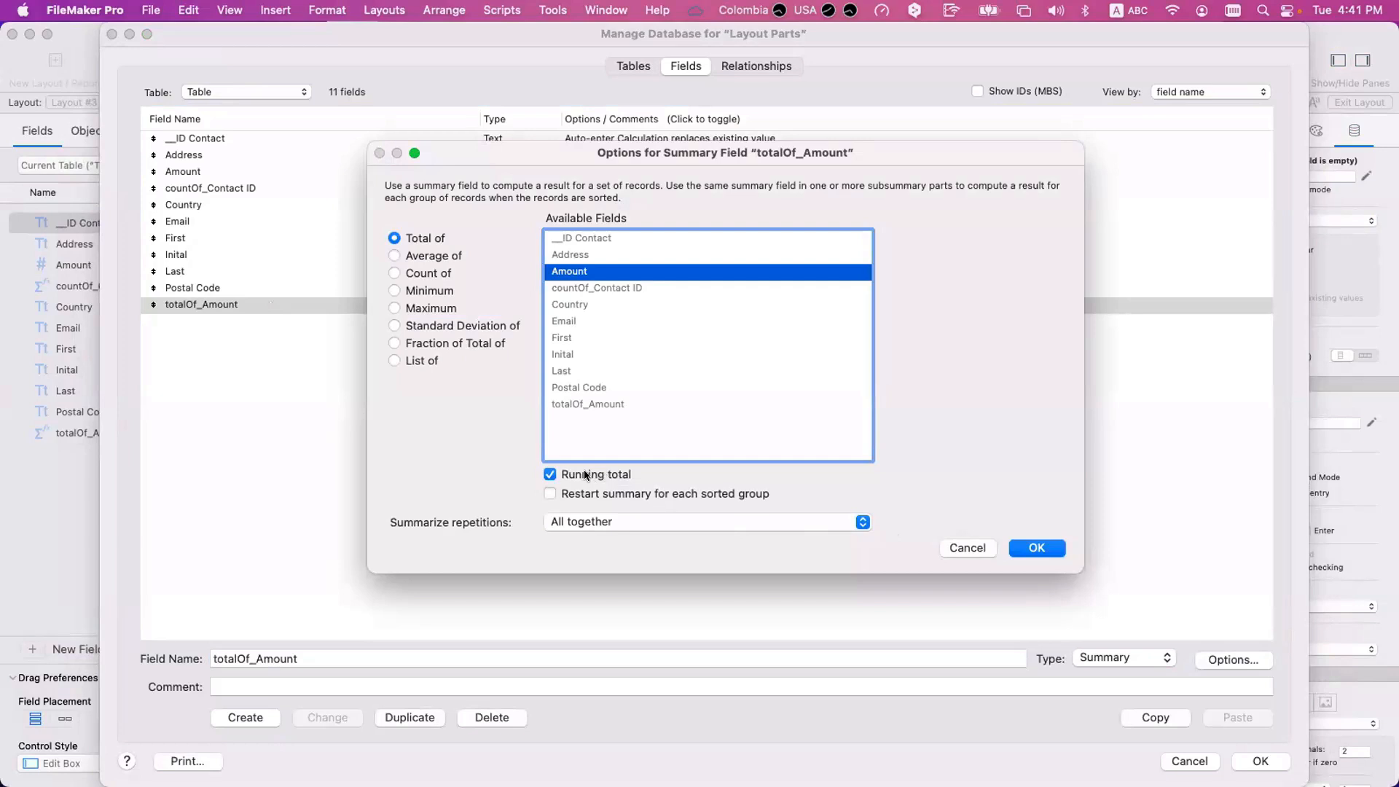
{"action": "left_click", "coordinate": [1054, 548]}
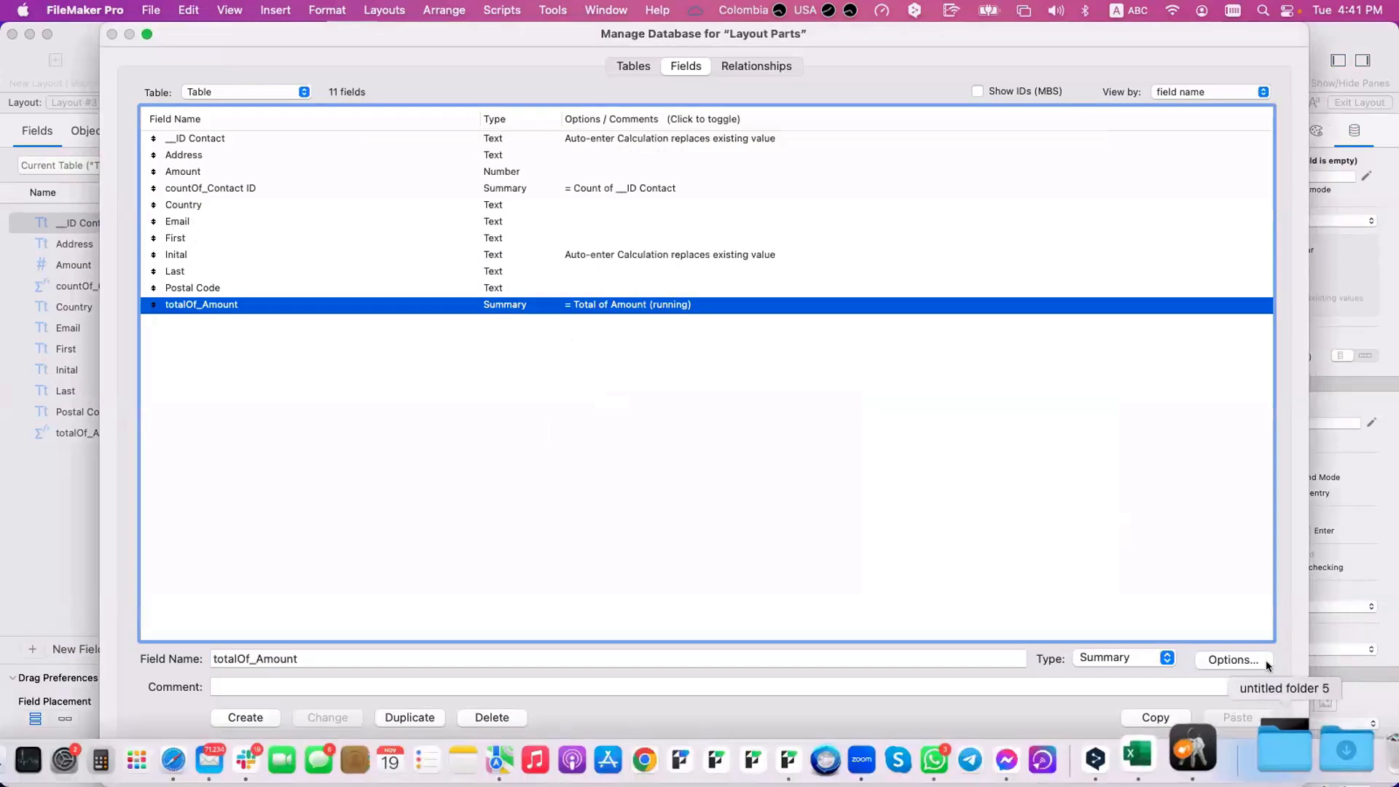
{"action": "key", "text": "Return"}
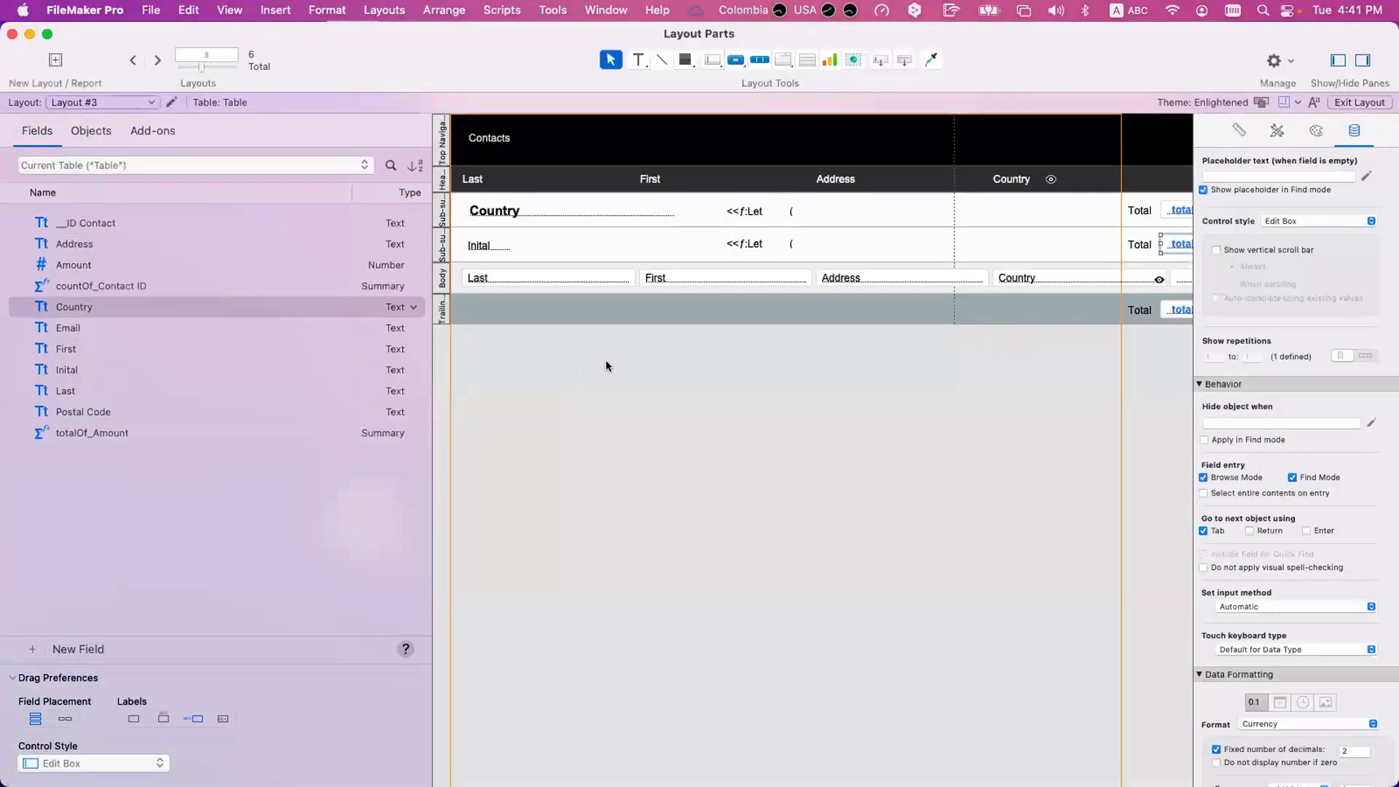
Check the running totals of the country and initial groups in Browse mode.
{"action": "scroll", "coordinate": [607, 366], "scroll_direction": "right", "scroll_amount": 5}
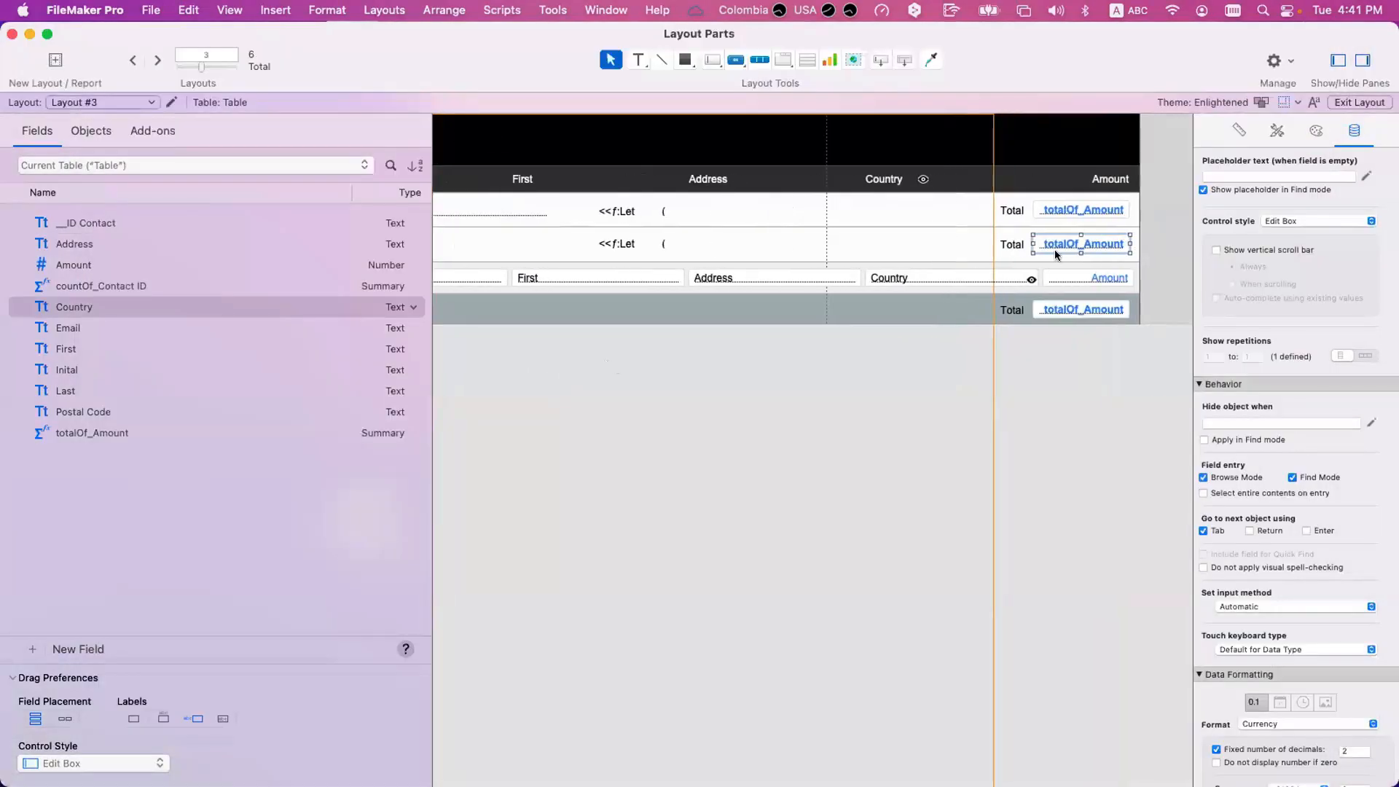
{"action": "key", "text": "super+b"}
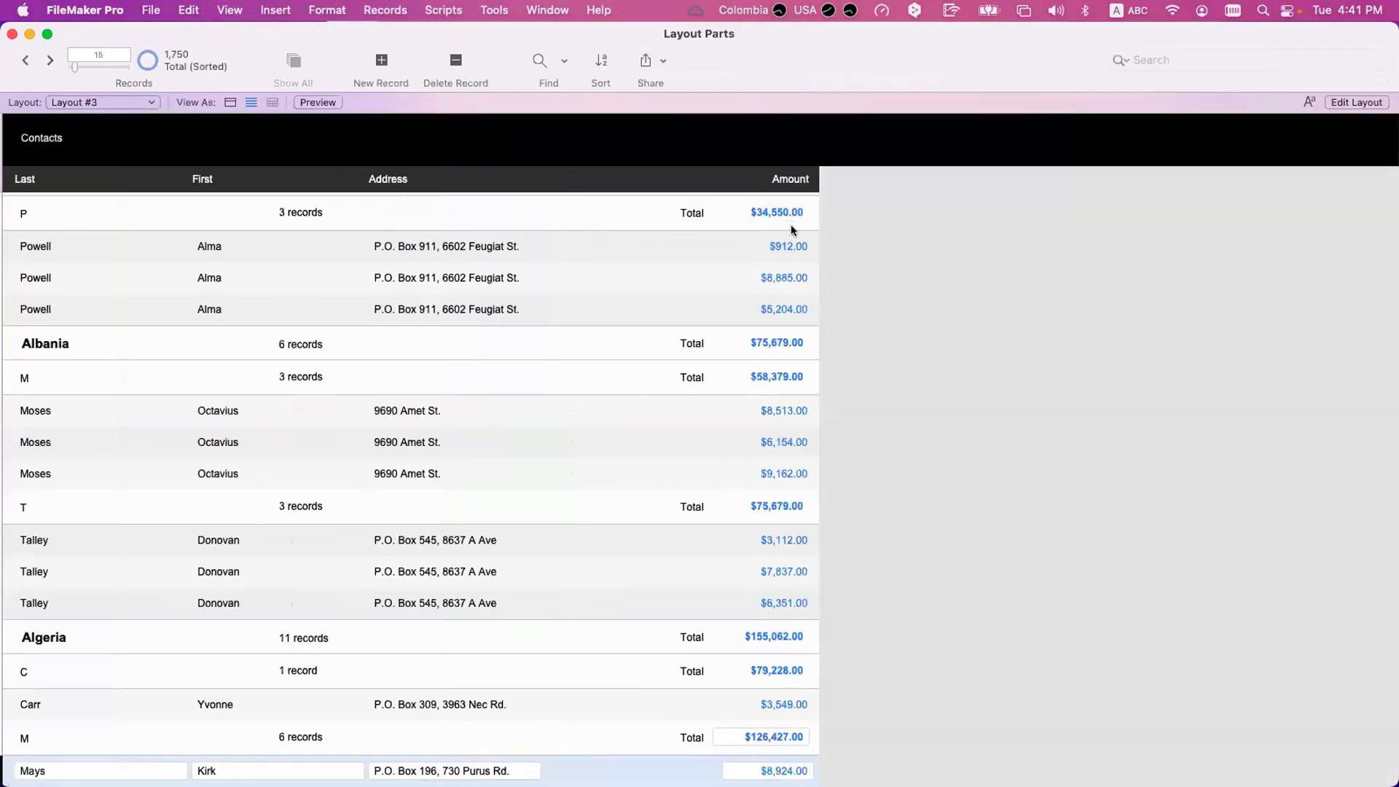
{"action": "scroll", "coordinate": [419, 313], "scroll_direction": "up", "scroll_amount": 5}
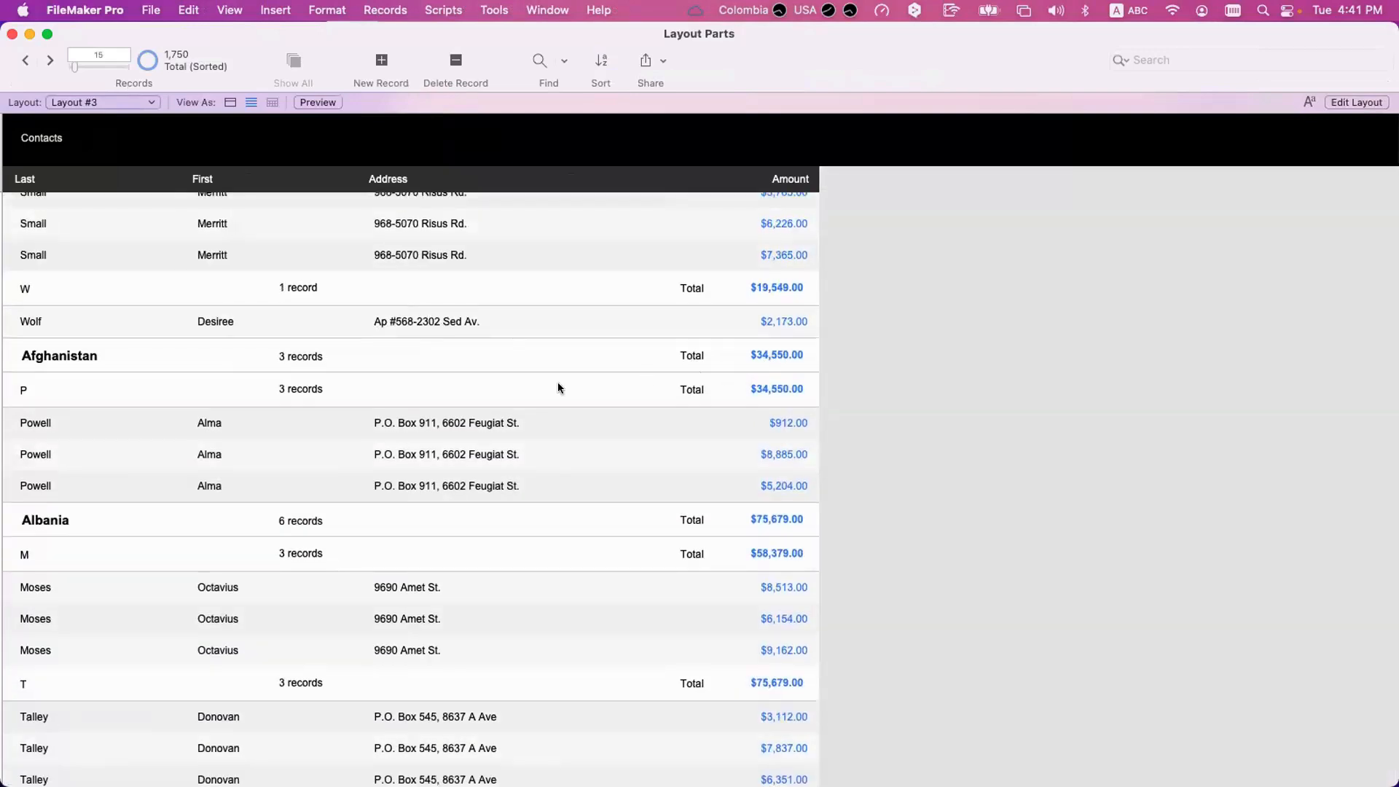
Remove Inital from the sort order, re-sort by Country, Last and First, and check the running totals per country.
{"action": "key", "text": "super+s"}
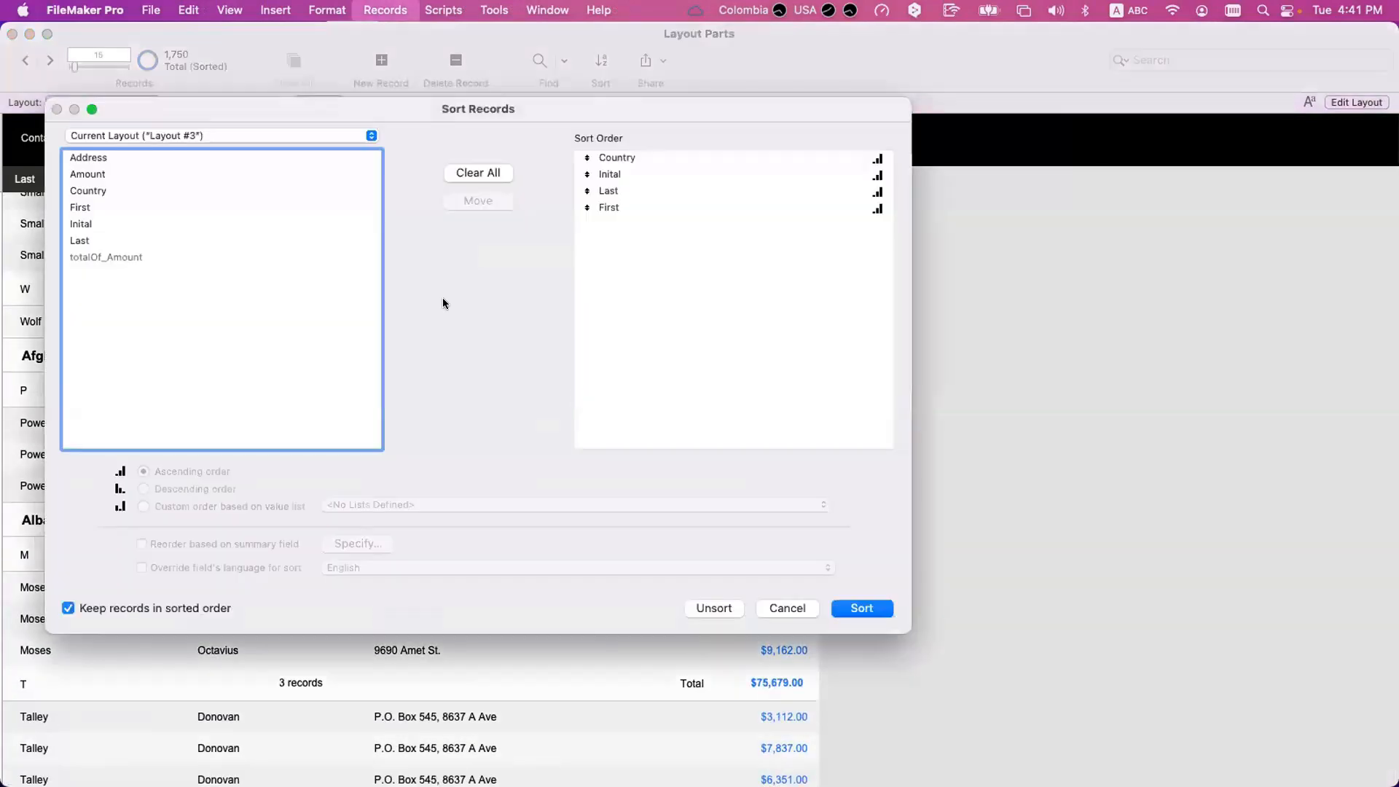
{"action": "double_click", "coordinate": [619, 174]}
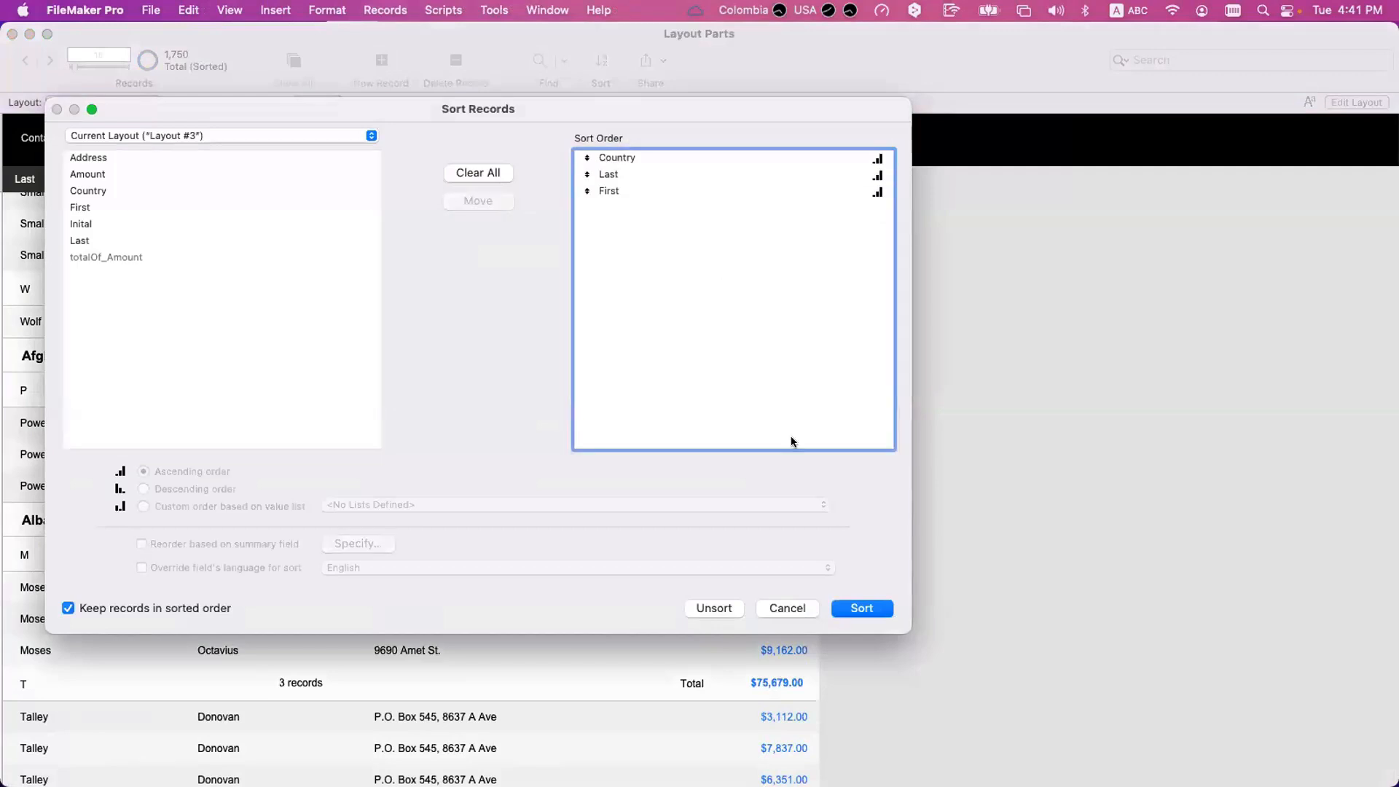
{"action": "key", "text": "Return"}
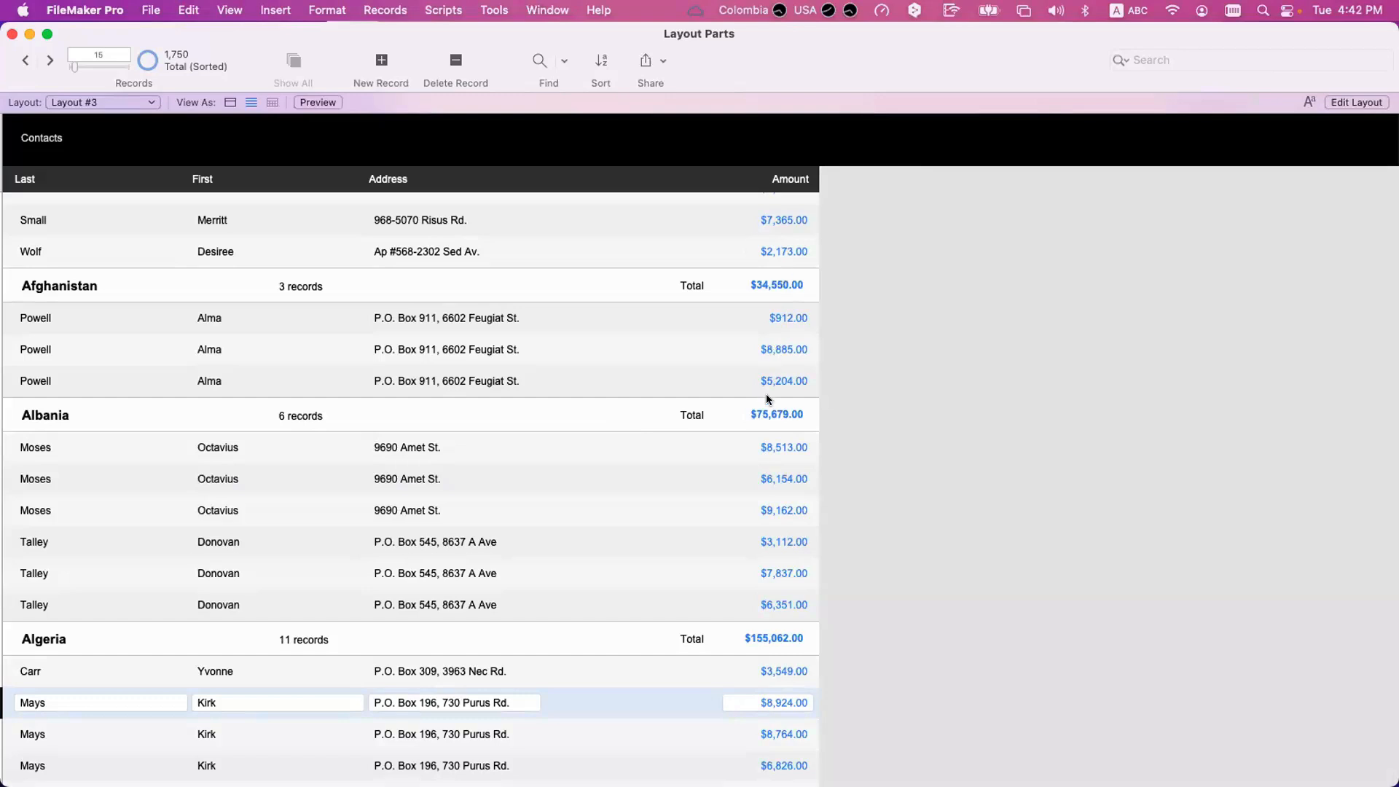
{"action": "scroll", "coordinate": [758, 640], "scroll_direction": "down", "scroll_amount": 10}
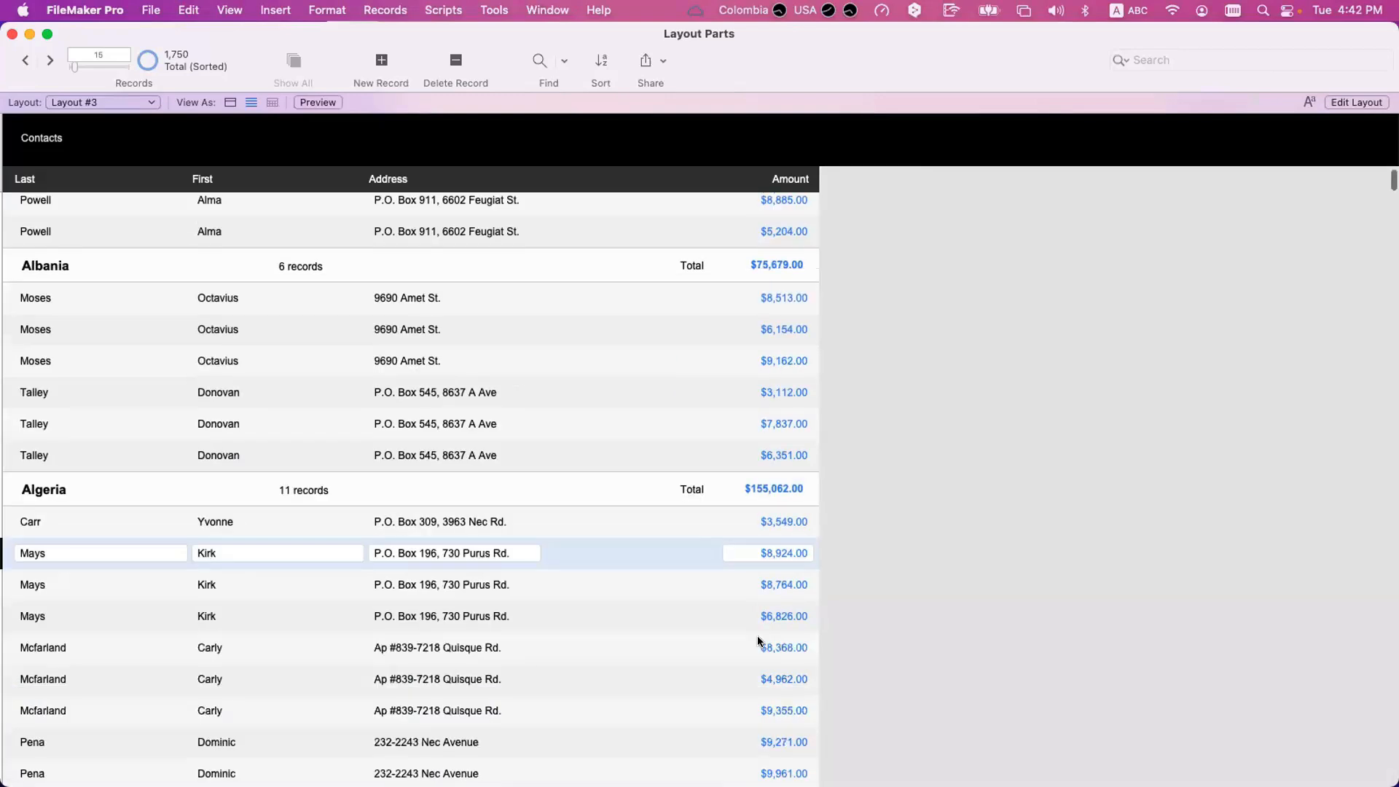
{"action": "scroll", "coordinate": [610, 589], "scroll_direction": "up", "scroll_amount": 10}
{"action": "scroll", "coordinate": [609, 589], "scroll_direction": "up", "scroll_amount": 2}
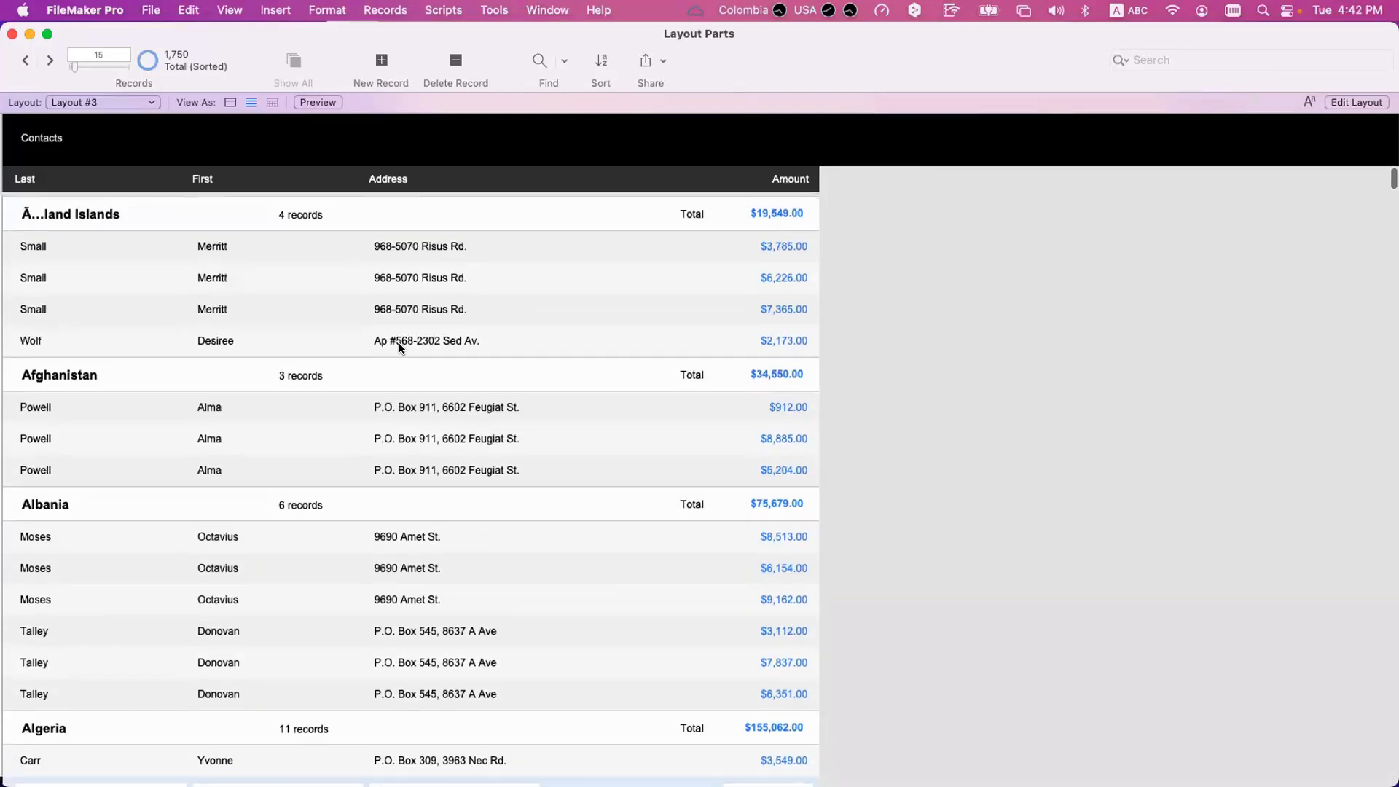
View Layout #6, Layout #5 and Layout #4 in turn and examine how Layout #4 shows running totals below each country's records.
{"action": "left_click", "coordinate": [103, 103]}
{"action": "left_click", "coordinate": [103, 157]}
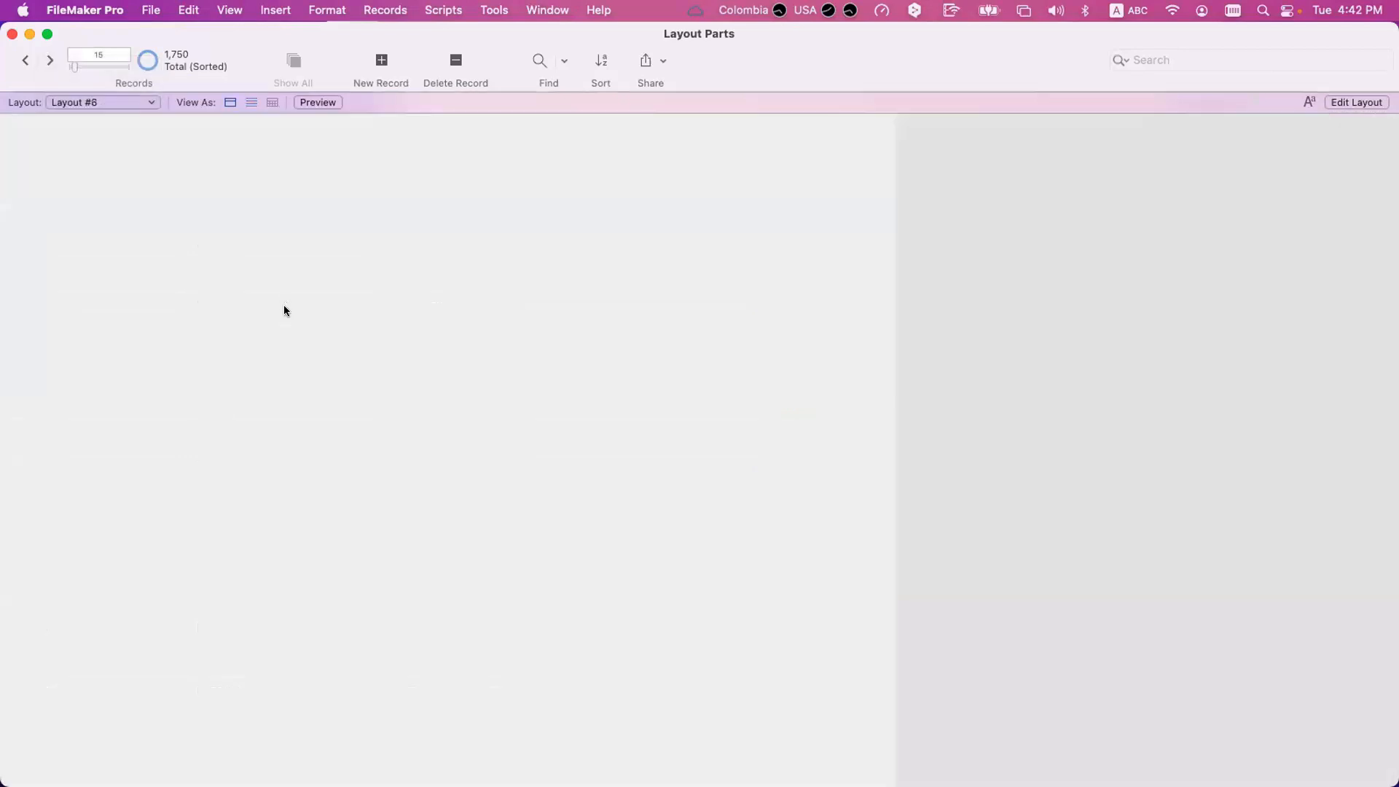
{"action": "left_click", "coordinate": [89, 99]}
{"action": "left_click", "coordinate": [94, 88]}
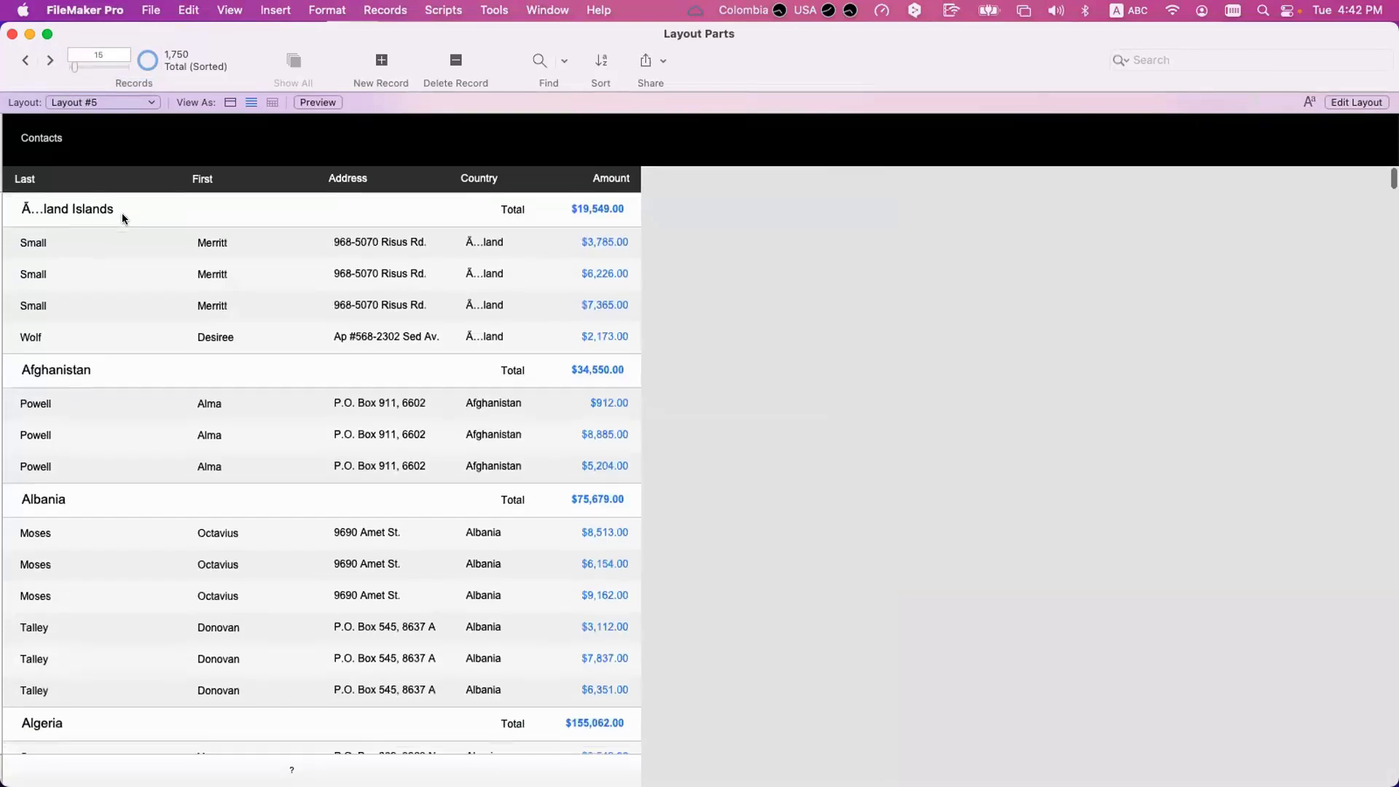
{"action": "left_click", "coordinate": [79, 102]}
{"action": "left_click", "coordinate": [80, 89]}
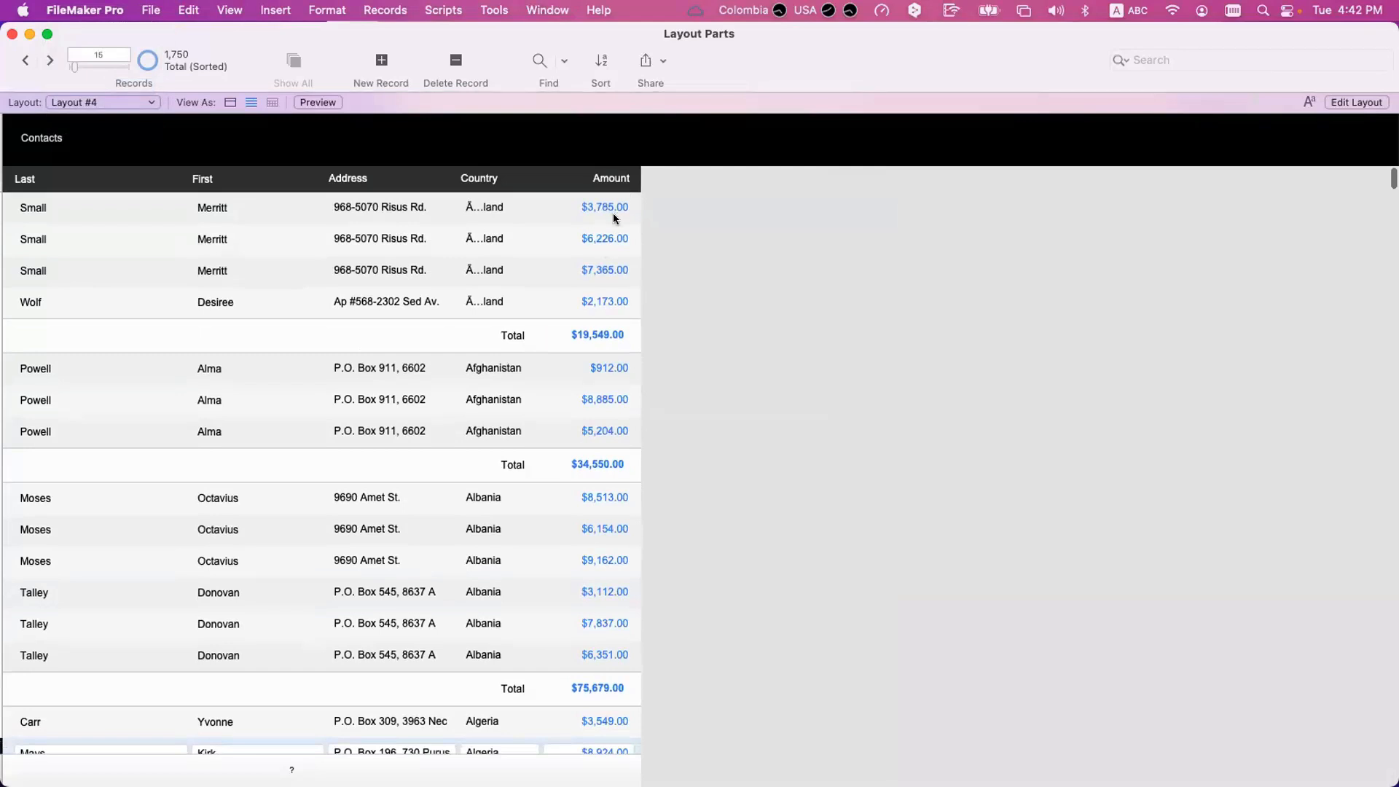
{"action": "scroll", "coordinate": [588, 321], "scroll_direction": "down", "scroll_amount": 1}
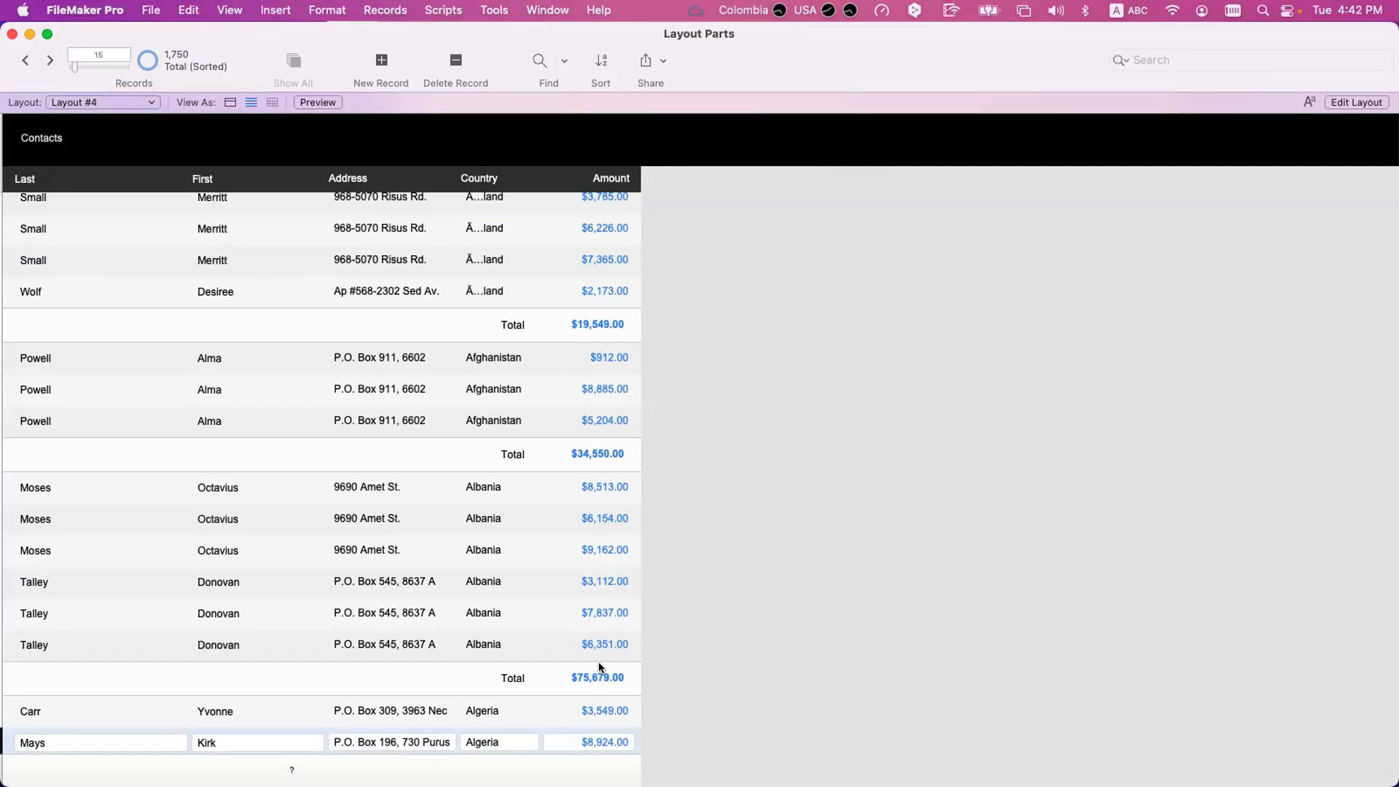
Turn off the running total option of the totalOf_Amount summary field, save the database changes and check the totals per country.
{"action": "scroll", "coordinate": [598, 662], "scroll_direction": "down", "scroll_amount": 5}
{"action": "scroll", "coordinate": [596, 548], "scroll_direction": "down", "scroll_amount": 5}
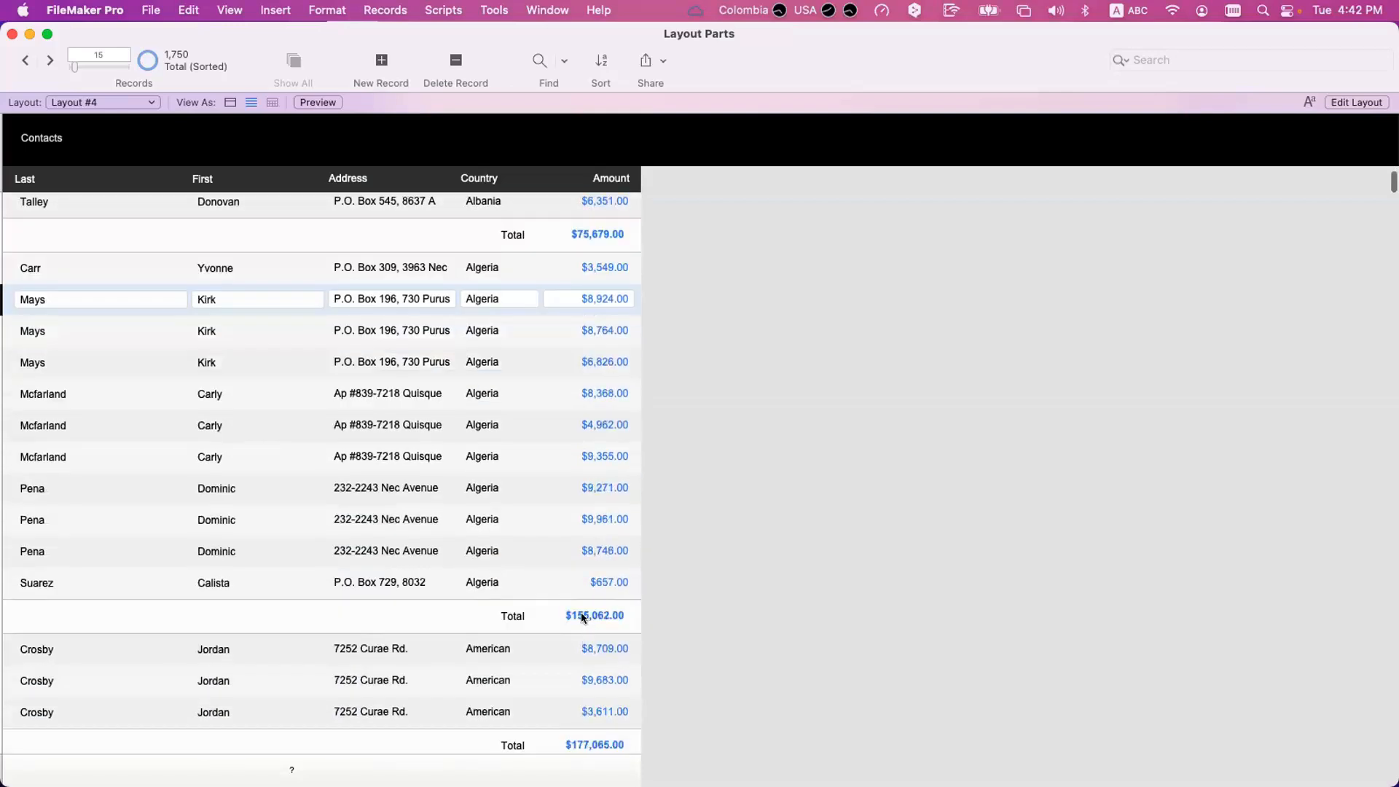
{"action": "scroll", "coordinate": [582, 614], "scroll_direction": "down", "scroll_amount": 2}
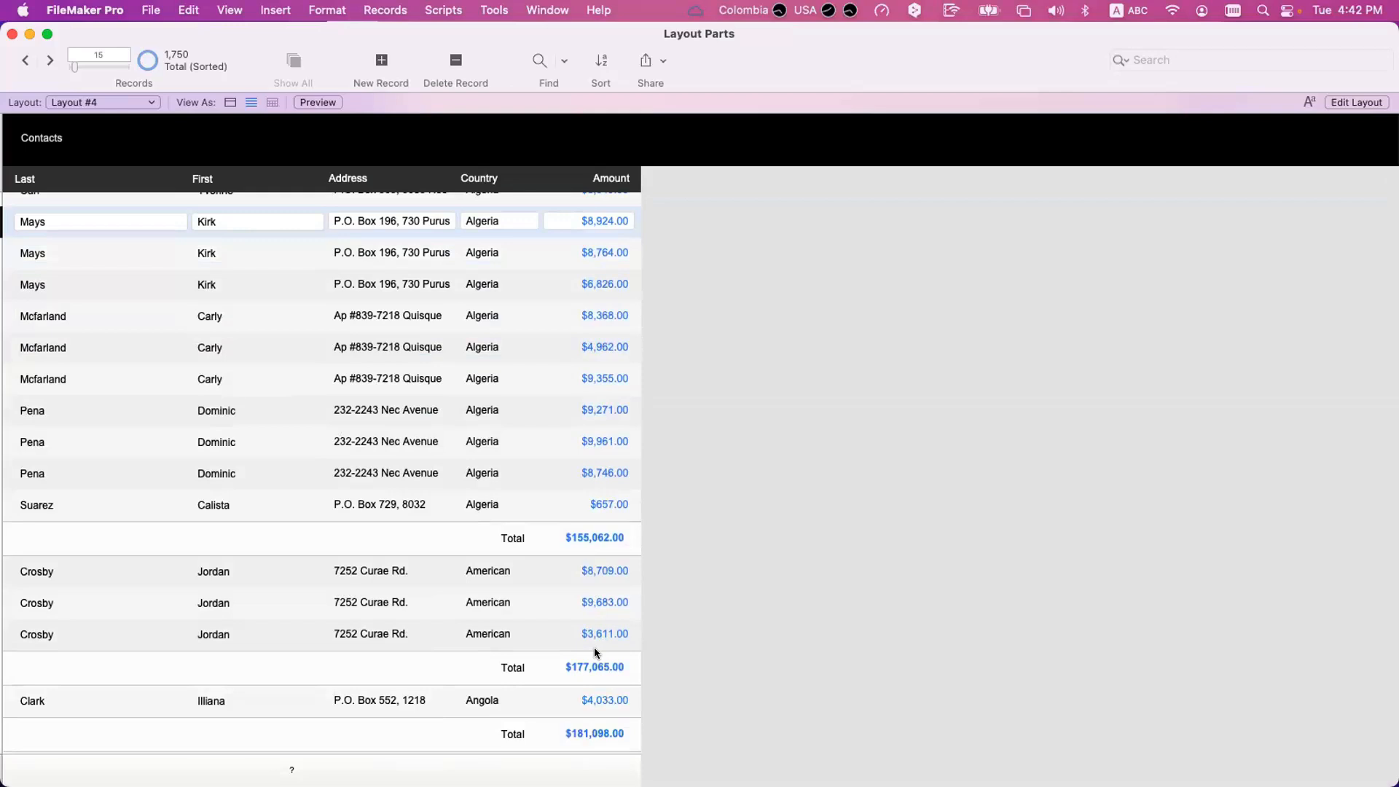
{"action": "key", "text": "super+shift+d"}
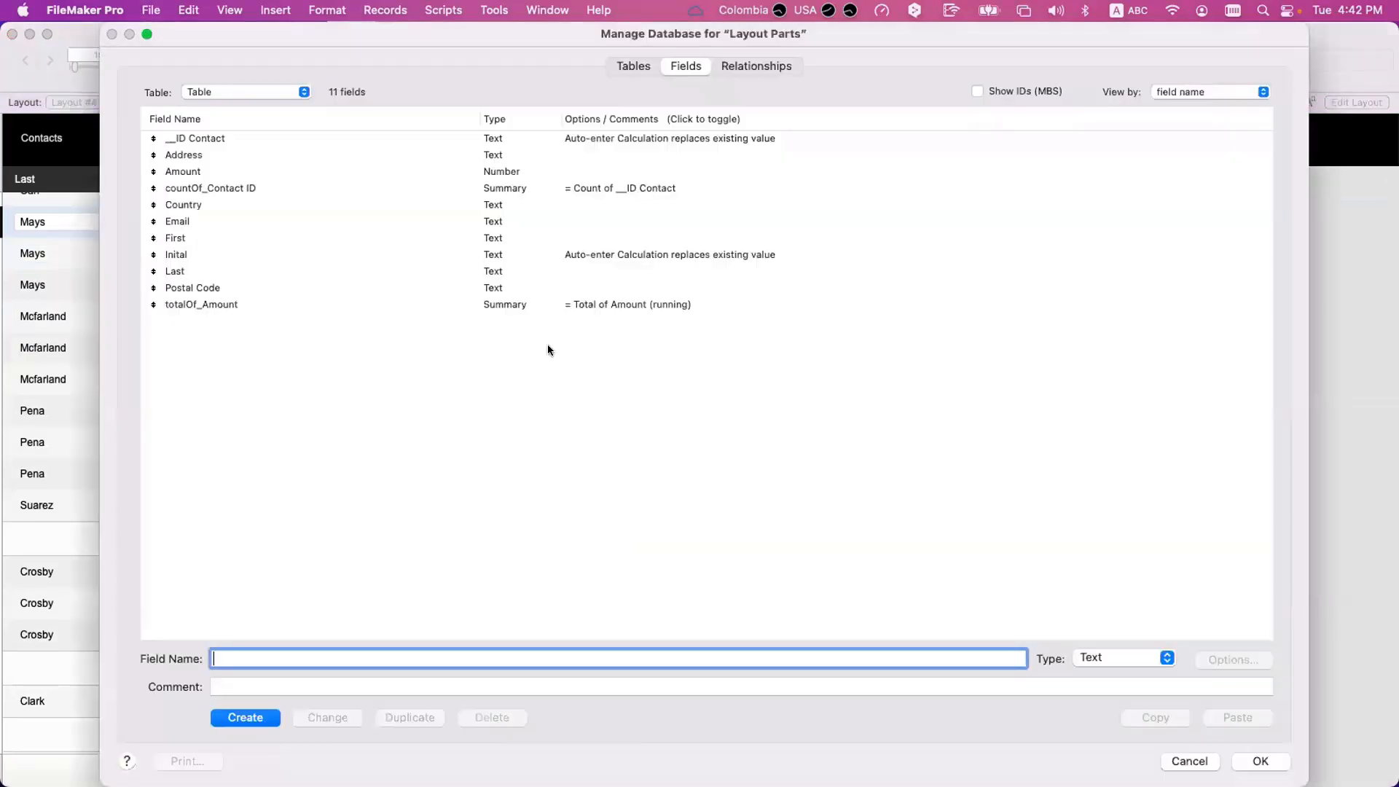
{"action": "double_click", "coordinate": [528, 303]}
{"action": "left_click", "coordinate": [628, 476]}
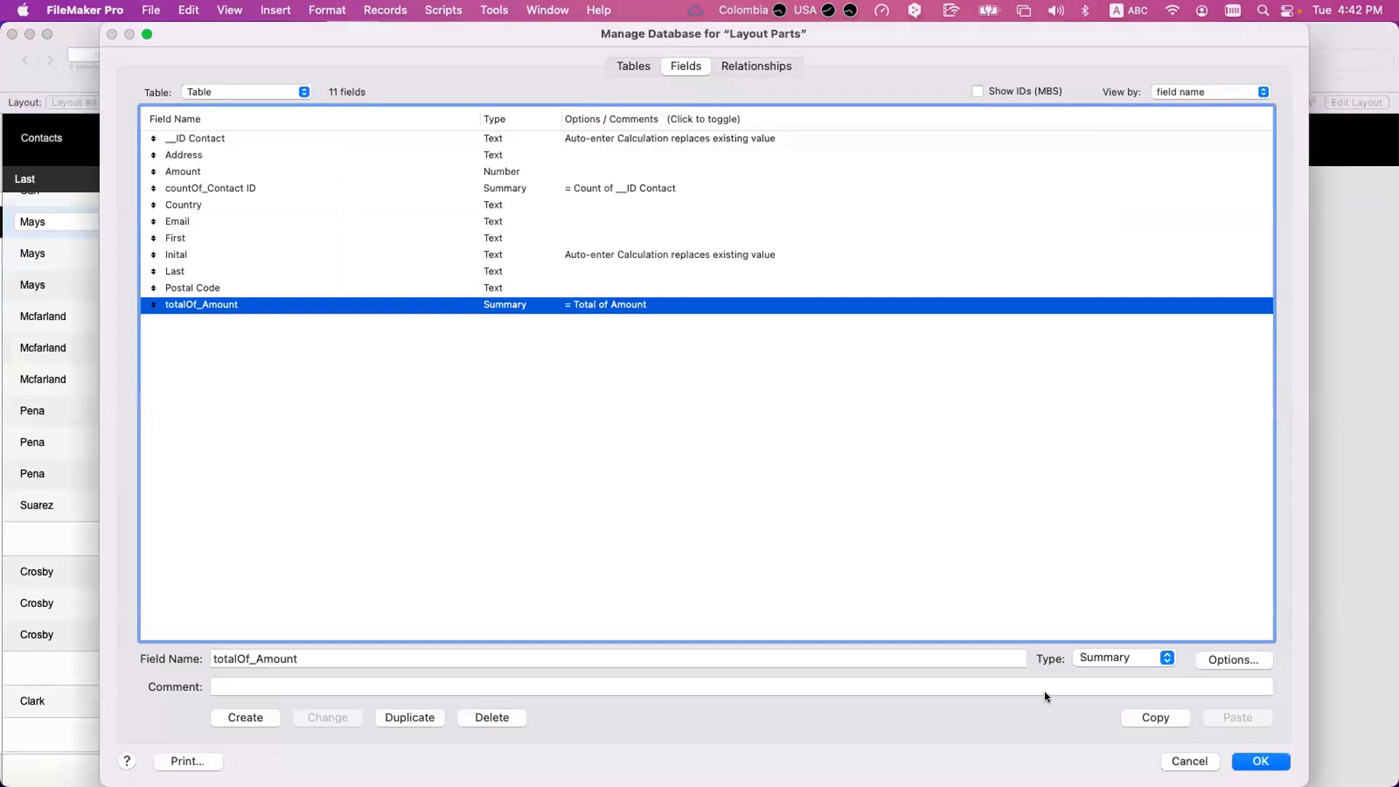
{"action": "left_click", "coordinate": [1260, 761]}
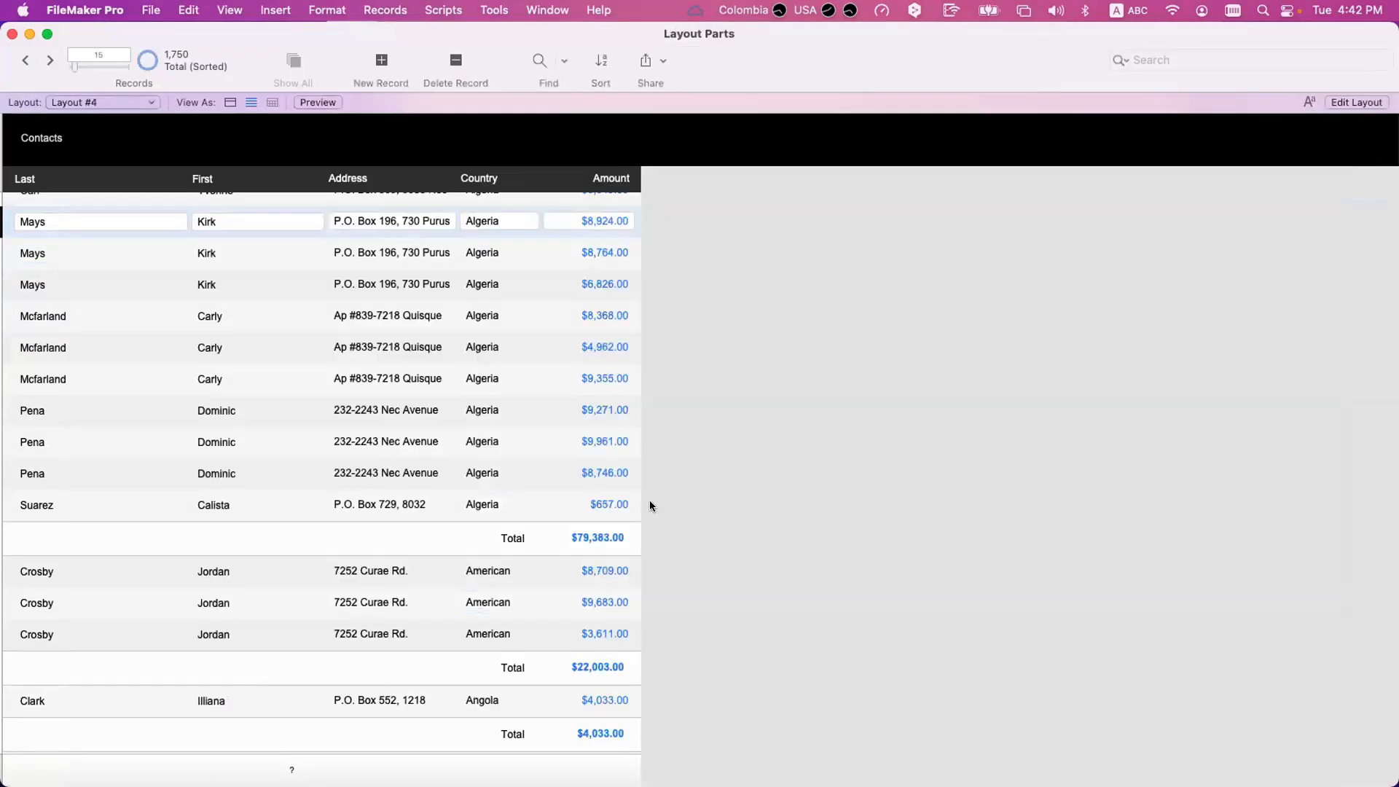
{"action": "scroll", "coordinate": [650, 500], "scroll_direction": "up", "scroll_amount": 10}
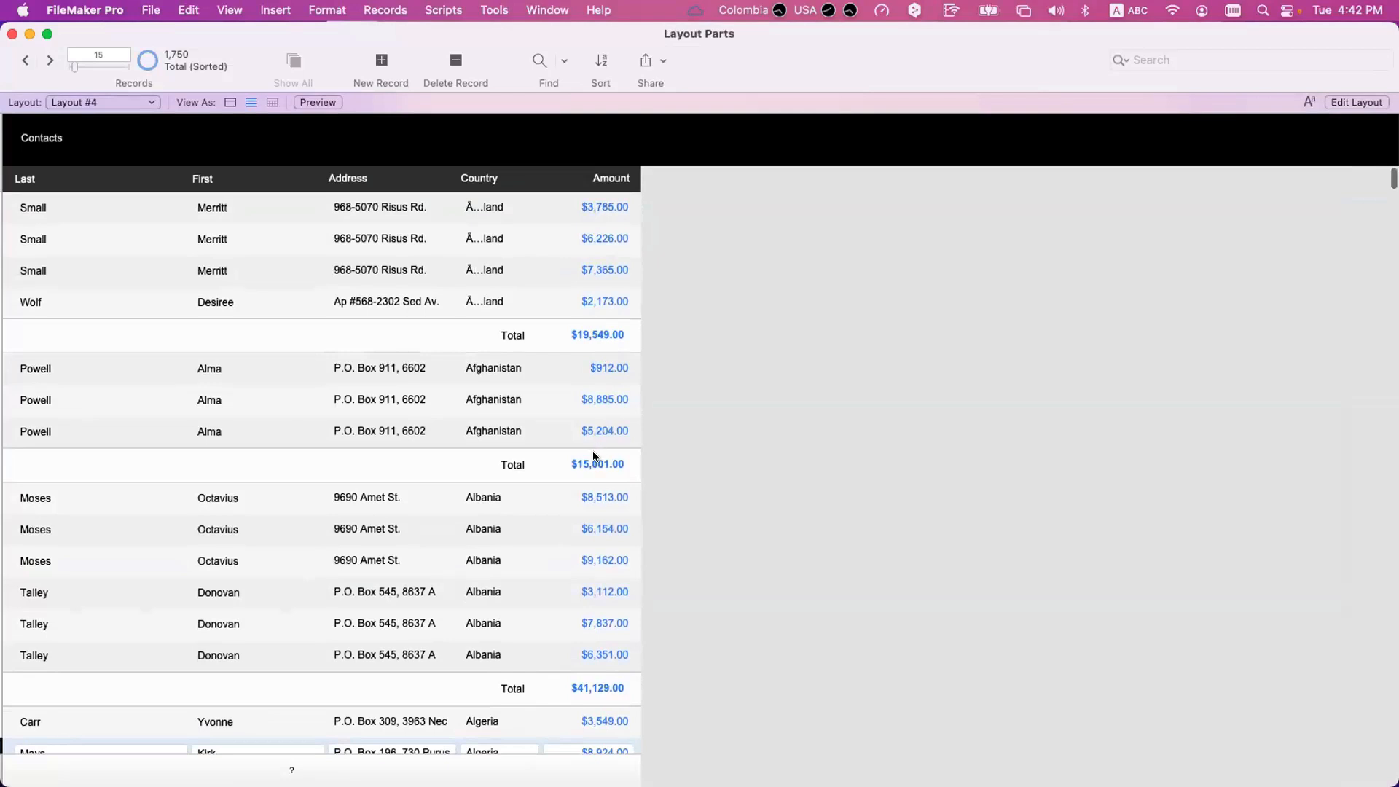
{"action": "scroll", "coordinate": [589, 481], "scroll_direction": "down", "scroll_amount": 2}
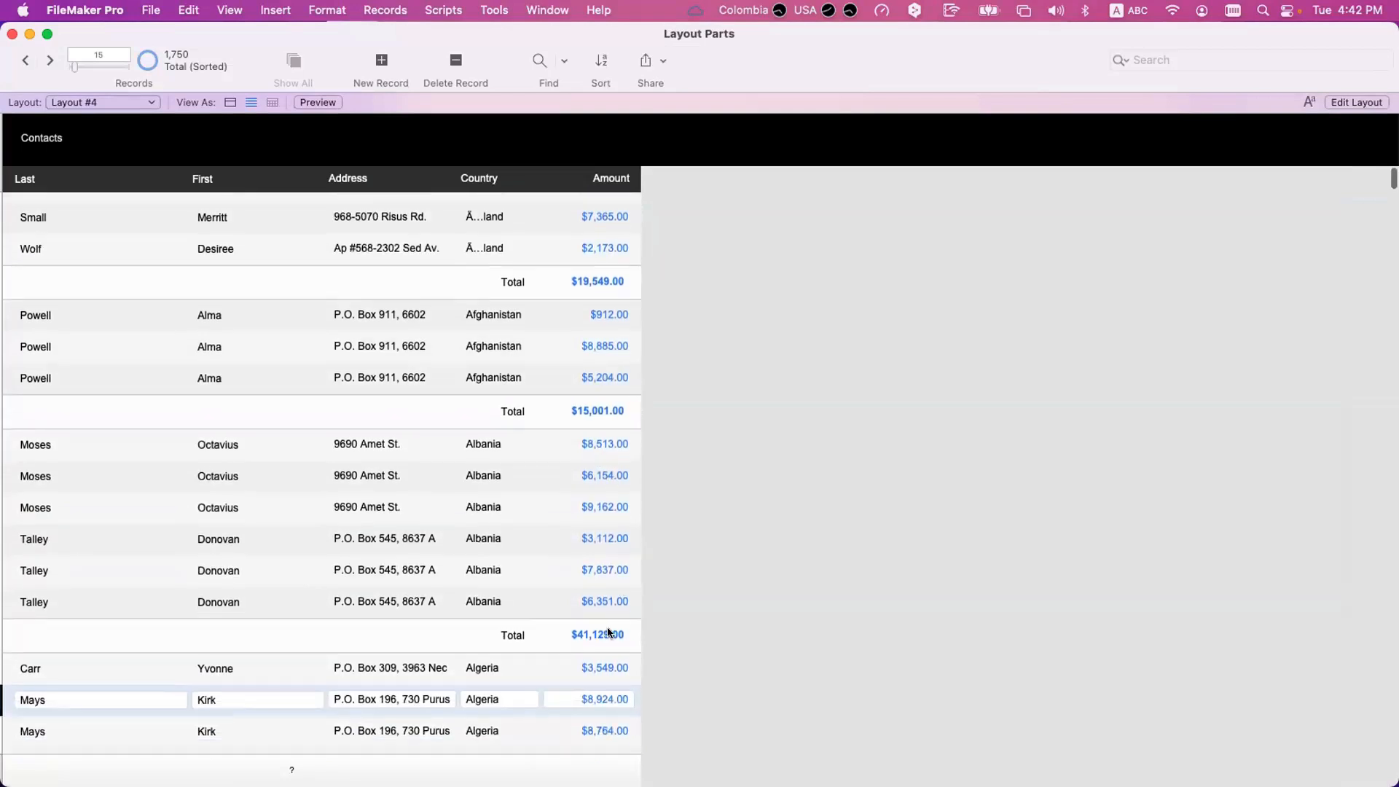
{"action": "scroll", "coordinate": [606, 631], "scroll_direction": "down", "scroll_amount": 10}
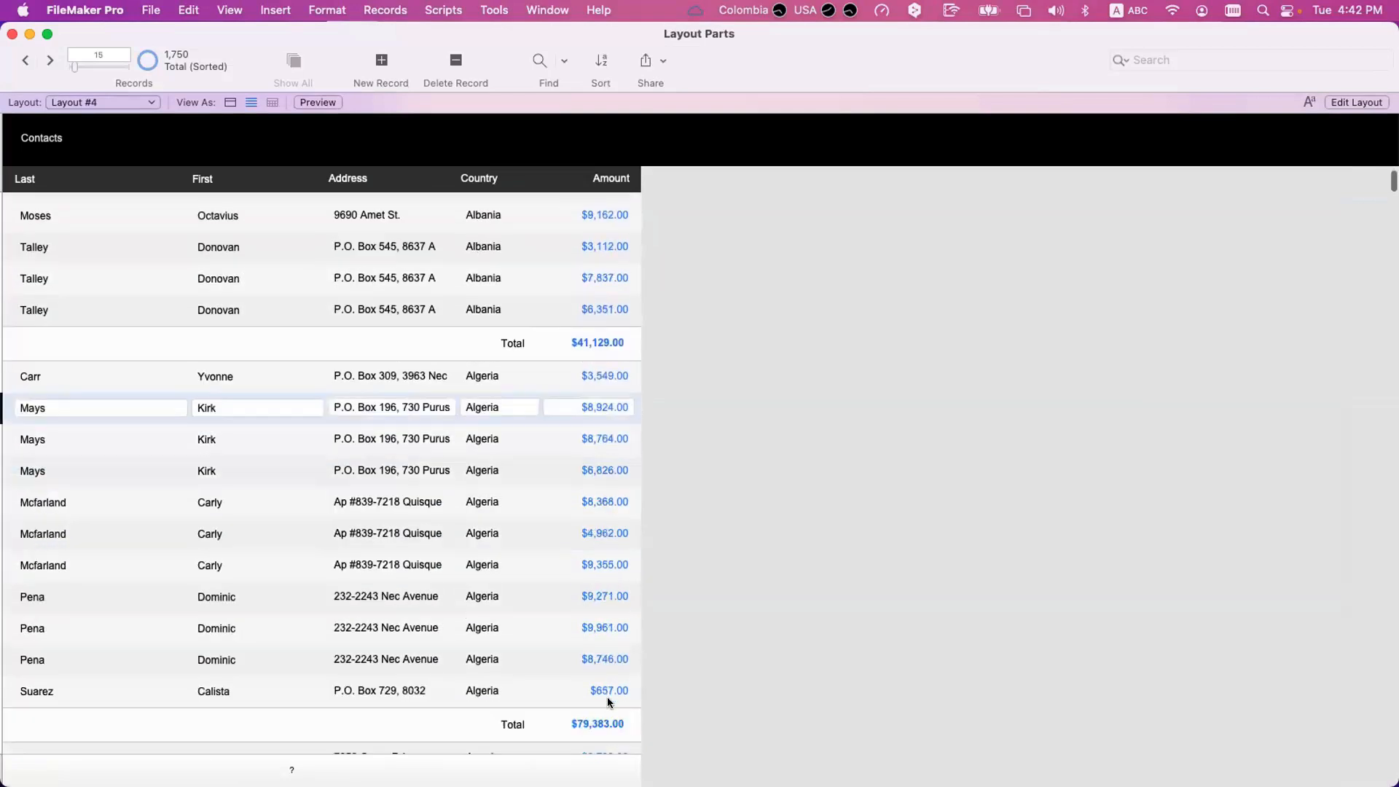
Turn the running total option of the totalOf_Amount summary field back on and save the database changes.
{"action": "key", "text": "super+shift+d"}
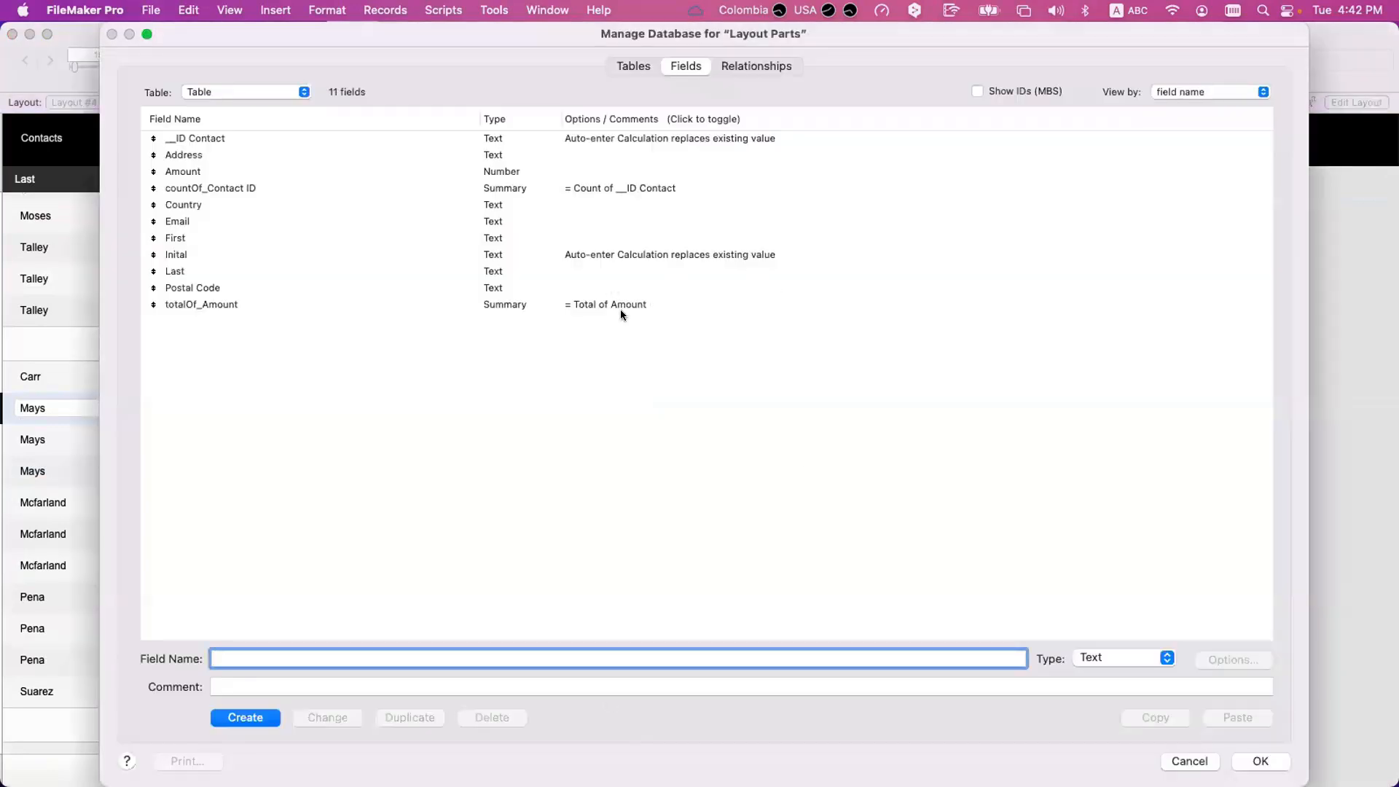
{"action": "double_click", "coordinate": [620, 310]}
{"action": "left_click", "coordinate": [613, 475]}
{"action": "left_click", "coordinate": [1019, 551]}
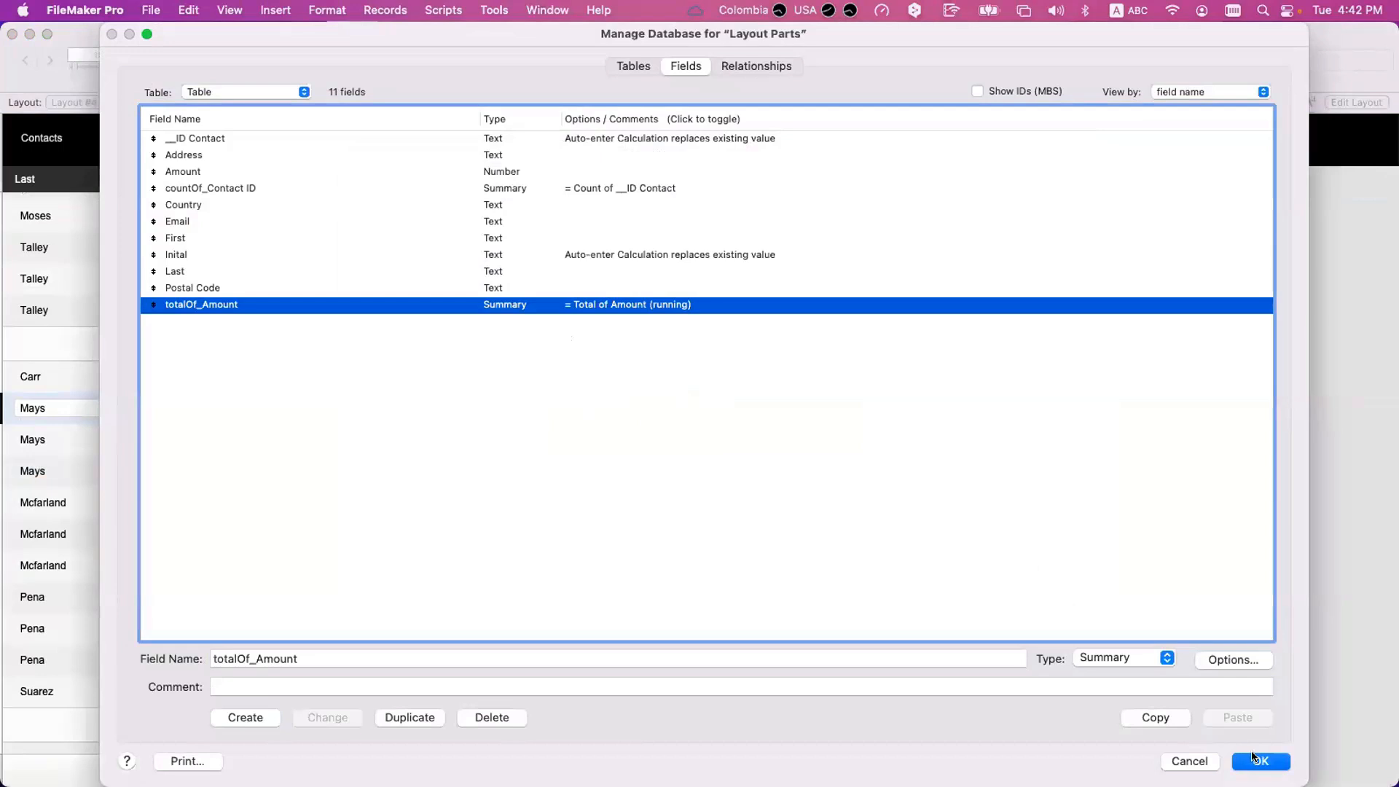
{"action": "key", "text": "Return"}
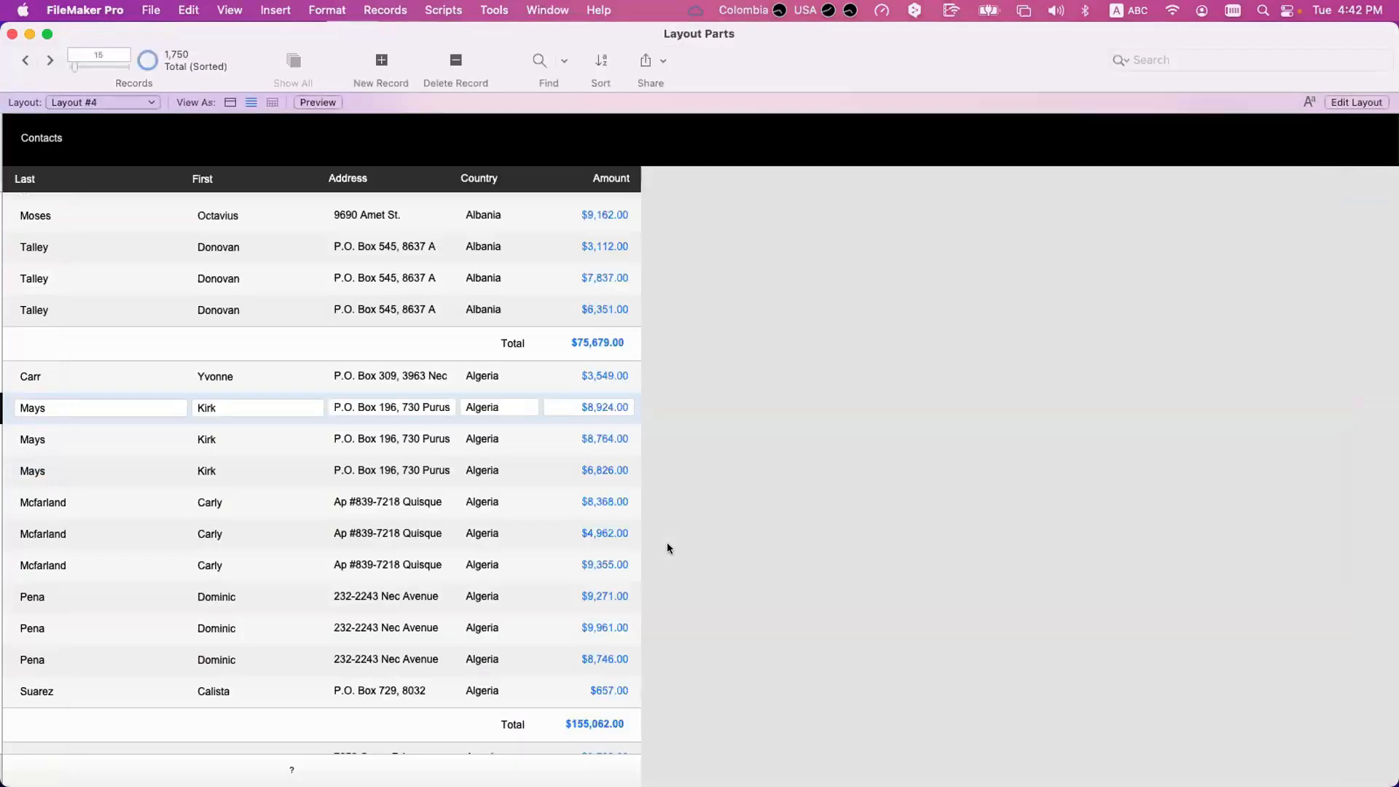
Examine how the running totals on Layout #4 accumulate from one country group to the following one.
{"action": "scroll", "coordinate": [653, 469], "scroll_direction": "up", "scroll_amount": 5}
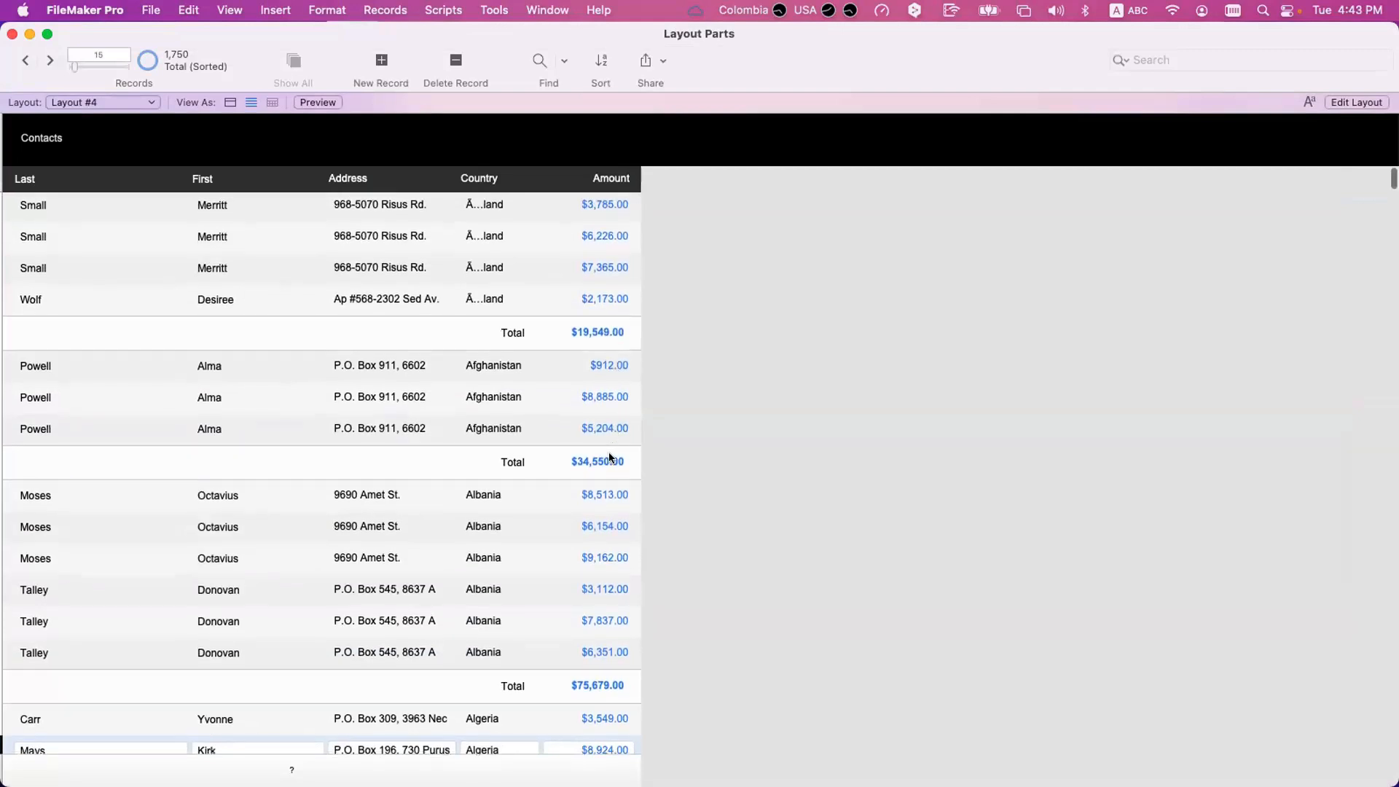
{"action": "scroll", "coordinate": [606, 459], "scroll_direction": "down", "scroll_amount": 3}
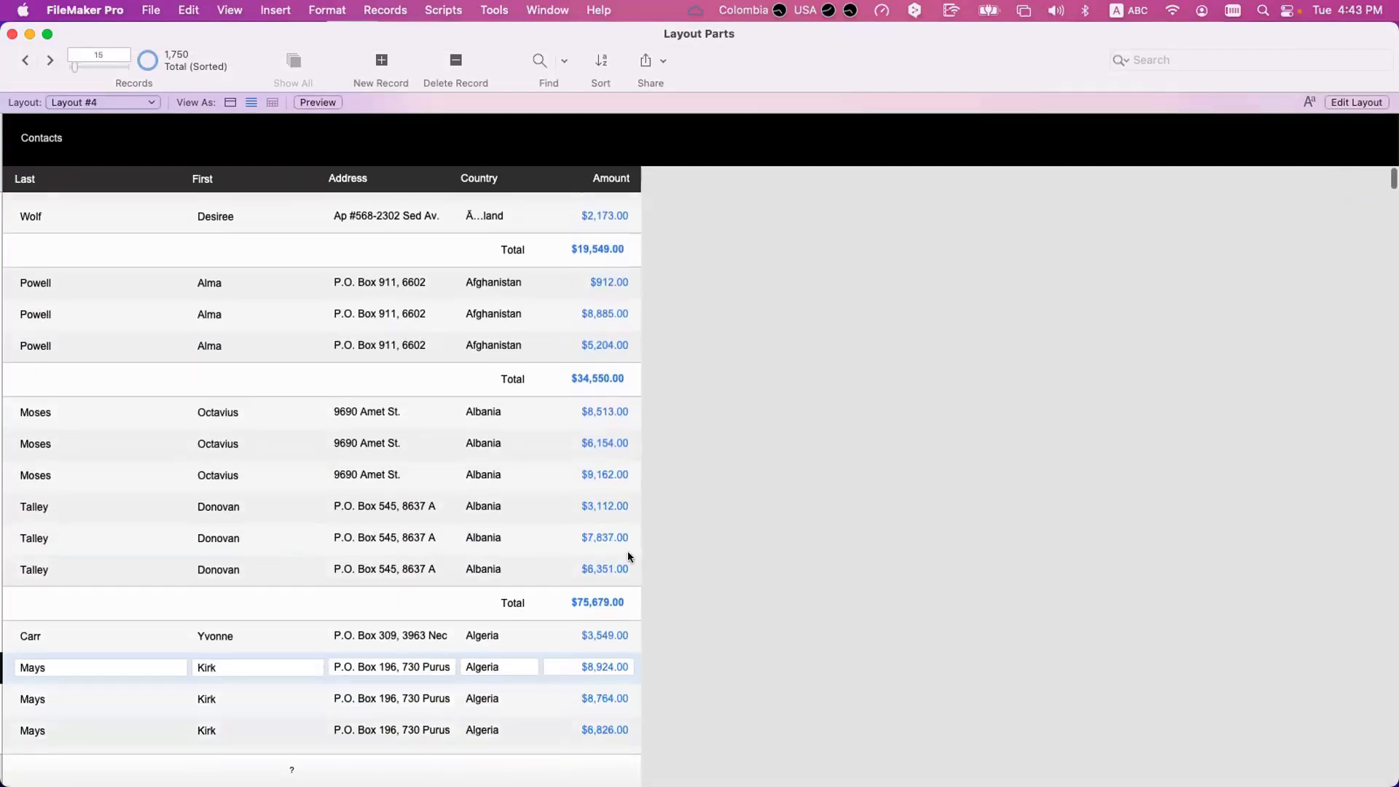
{"action": "left_click", "coordinate": [614, 600]}
{"action": "scroll", "coordinate": [612, 473], "scroll_direction": "down", "scroll_amount": 8}
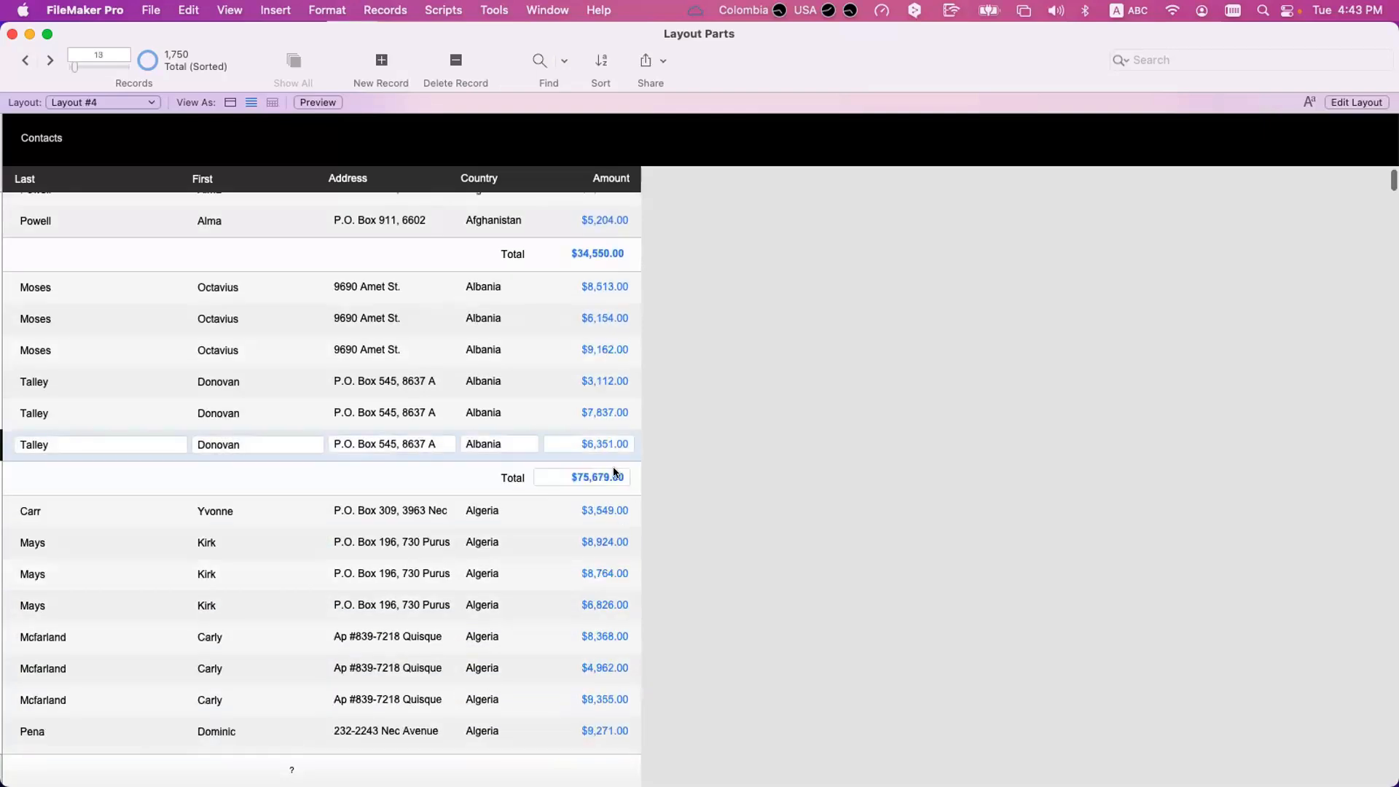
{"action": "scroll", "coordinate": [608, 407], "scroll_direction": "down", "scroll_amount": 5}
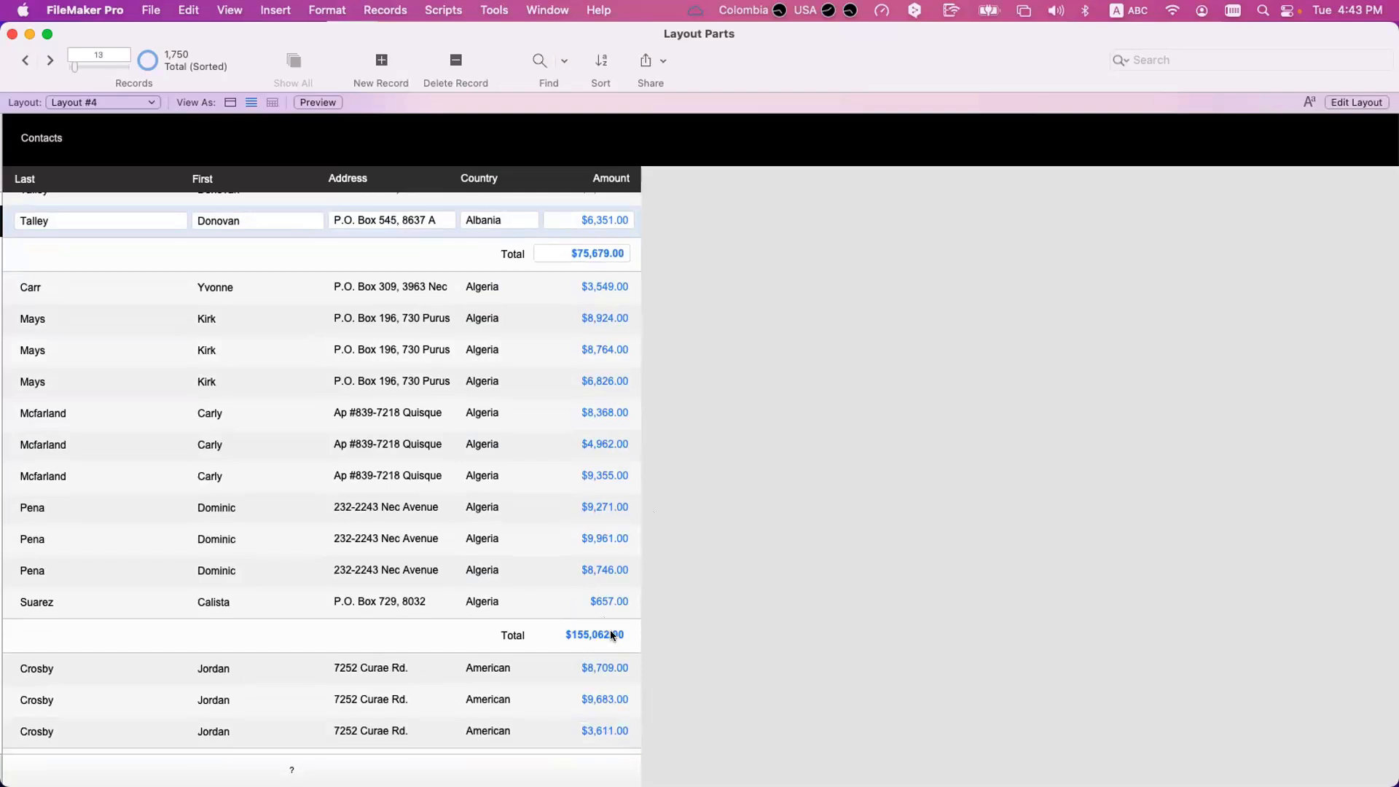
{"action": "scroll", "coordinate": [612, 636], "scroll_direction": "down", "scroll_amount": 5}
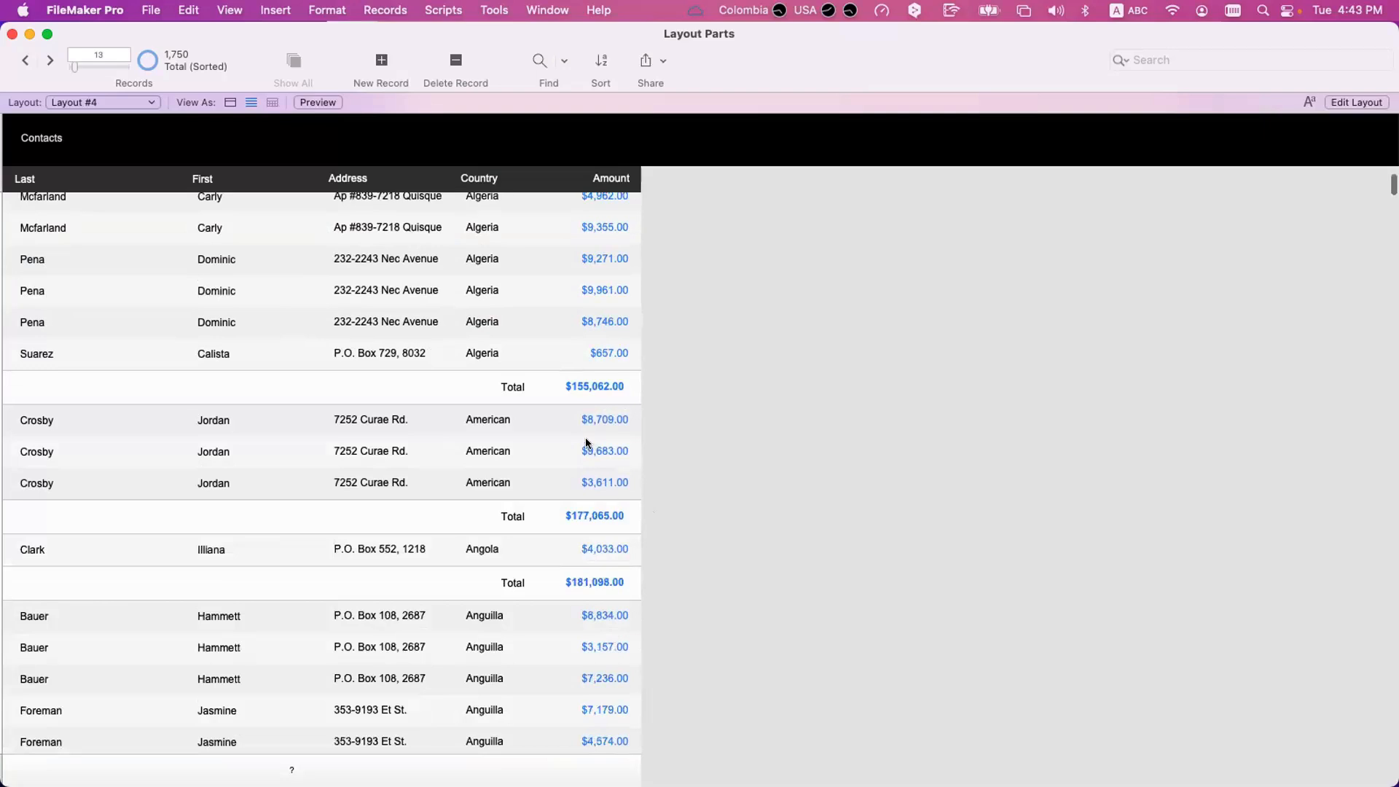
{"action": "scroll", "coordinate": [579, 398], "scroll_direction": "up", "scroll_amount": 1}
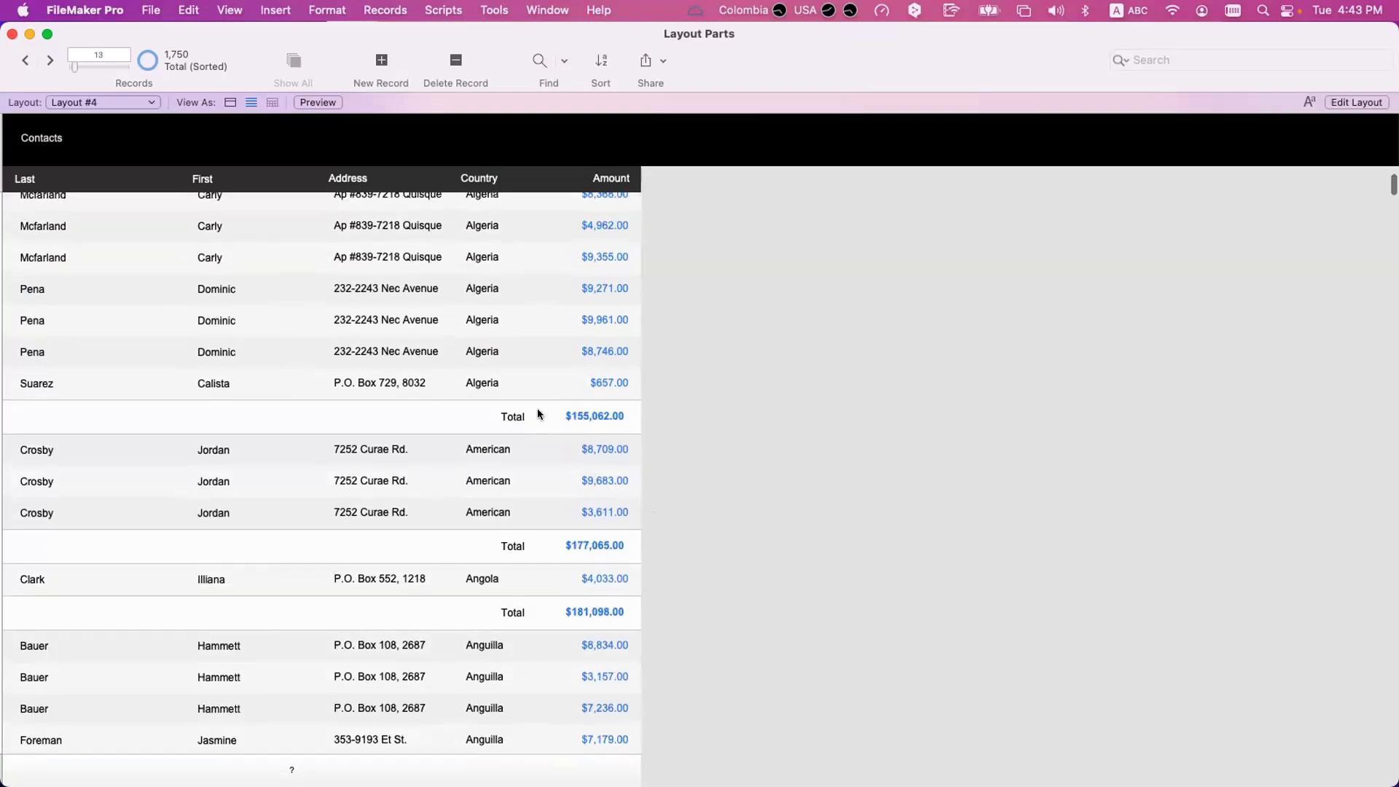
{"action": "scroll", "coordinate": [540, 417], "scroll_direction": "up", "scroll_amount": 6}
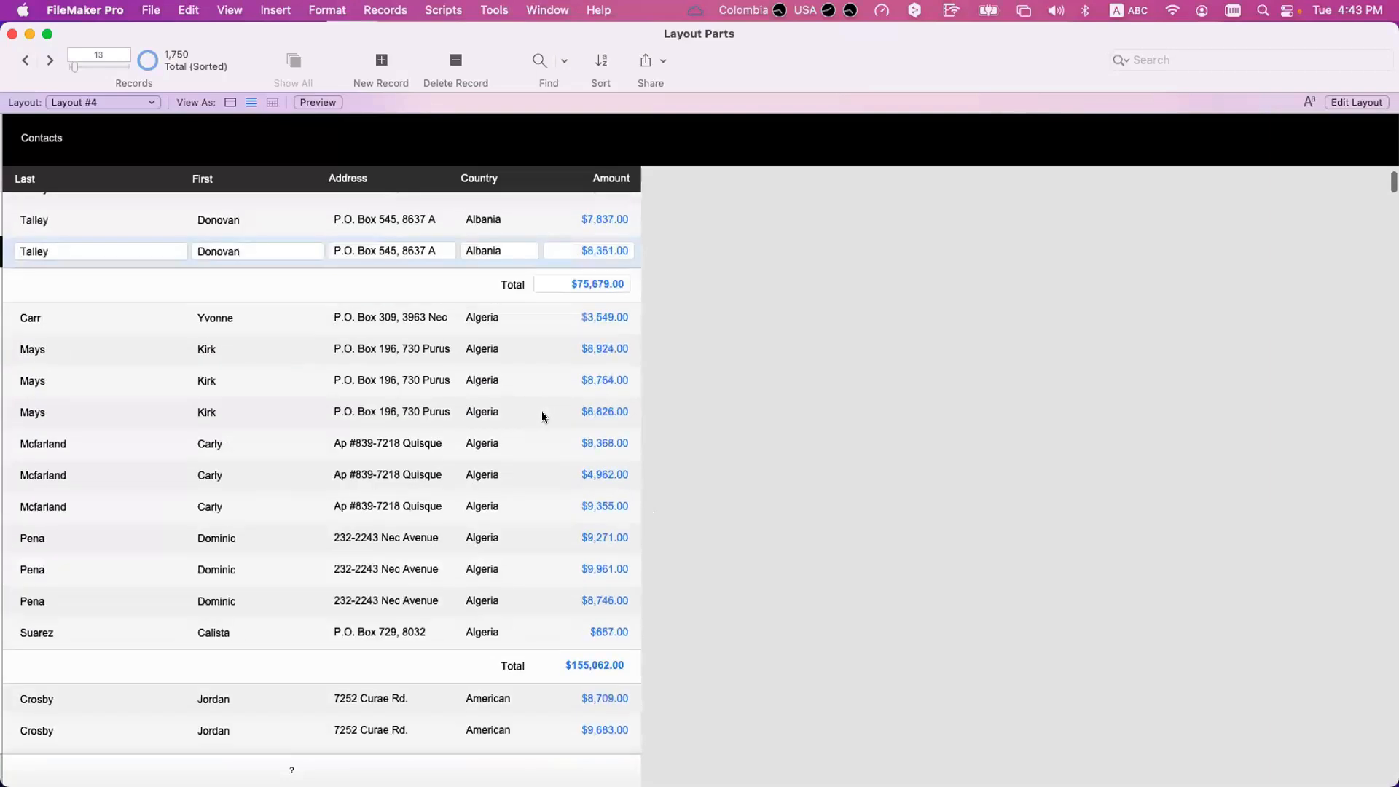
{"action": "scroll", "coordinate": [562, 319], "scroll_direction": "up", "scroll_amount": 7}
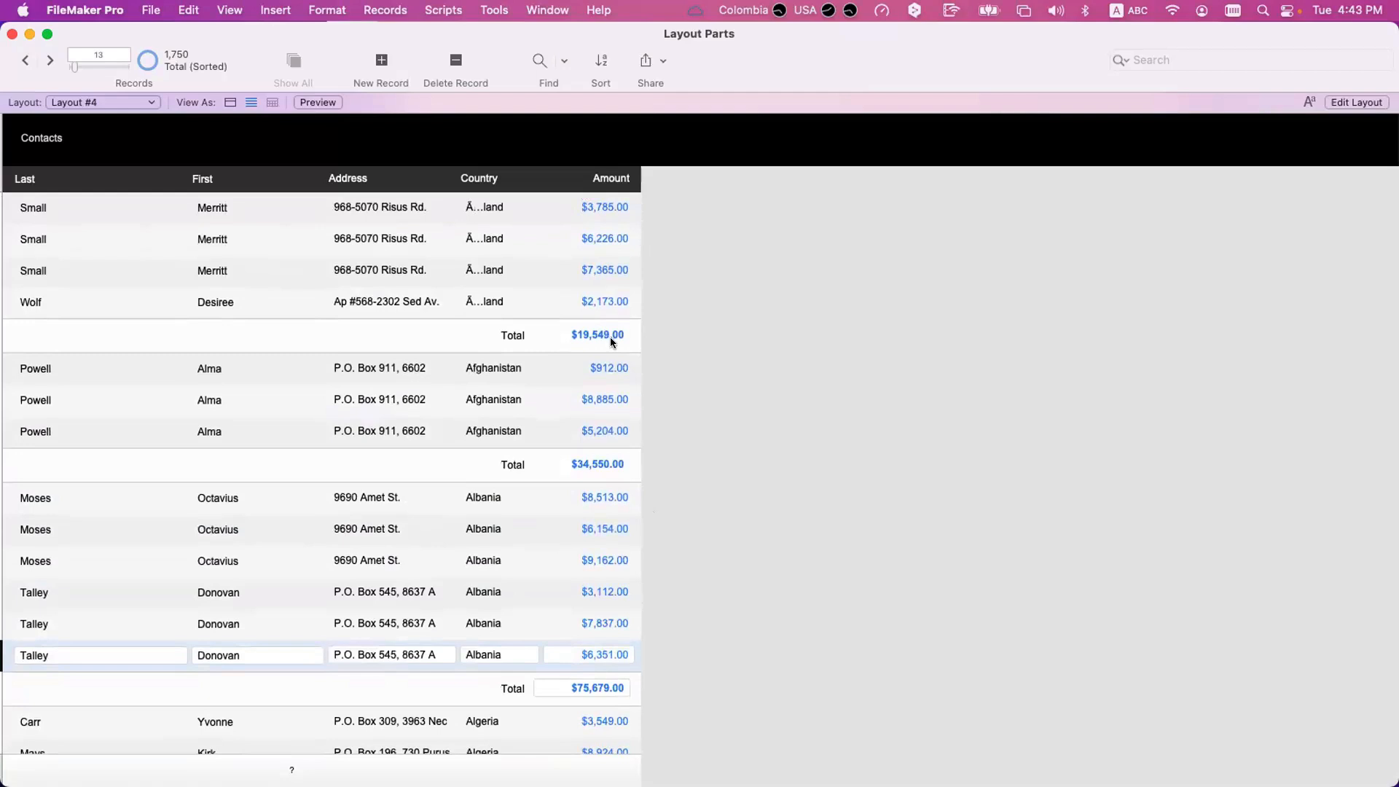
{"action": "scroll", "coordinate": [598, 464], "scroll_direction": "down", "scroll_amount": 3}
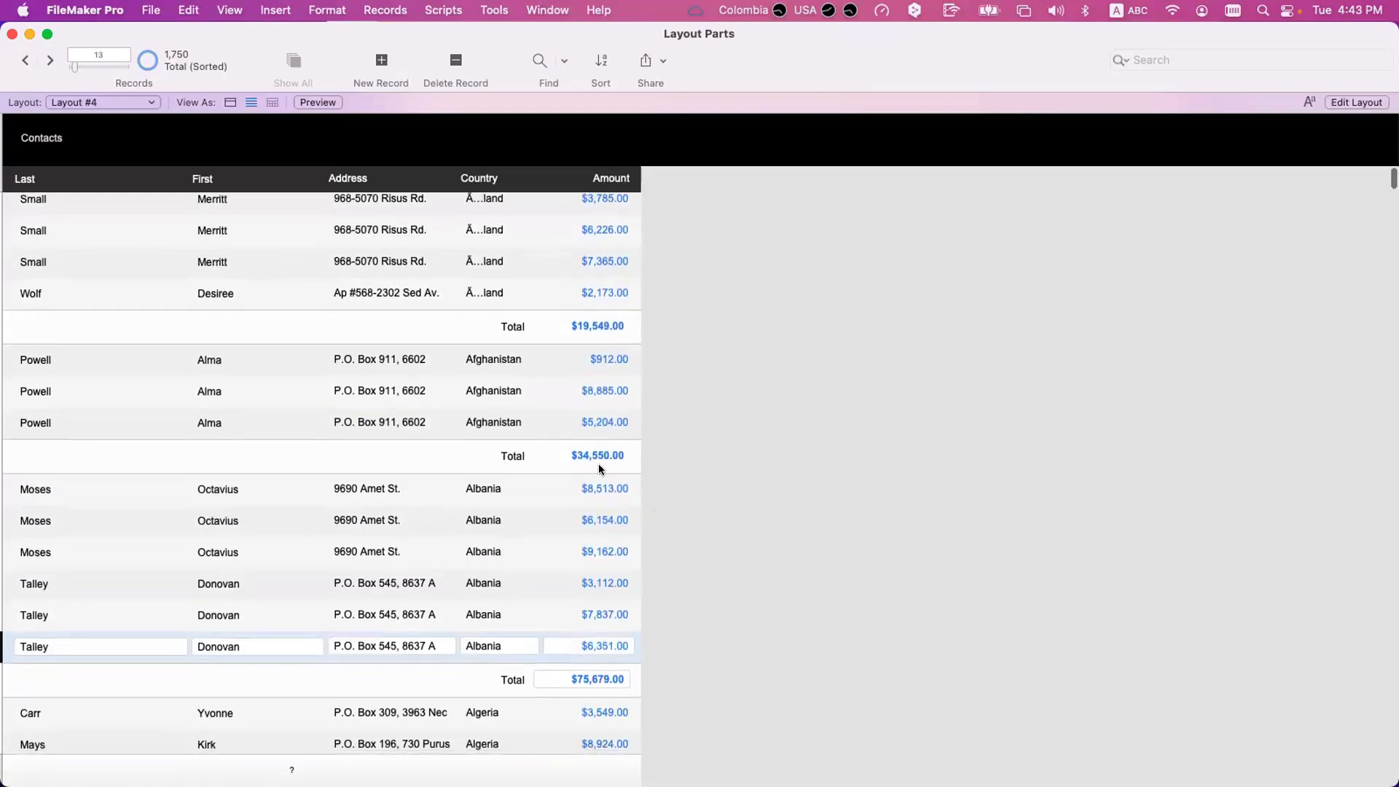
{"action": "scroll", "coordinate": [612, 289], "scroll_direction": "down", "scroll_amount": 1}
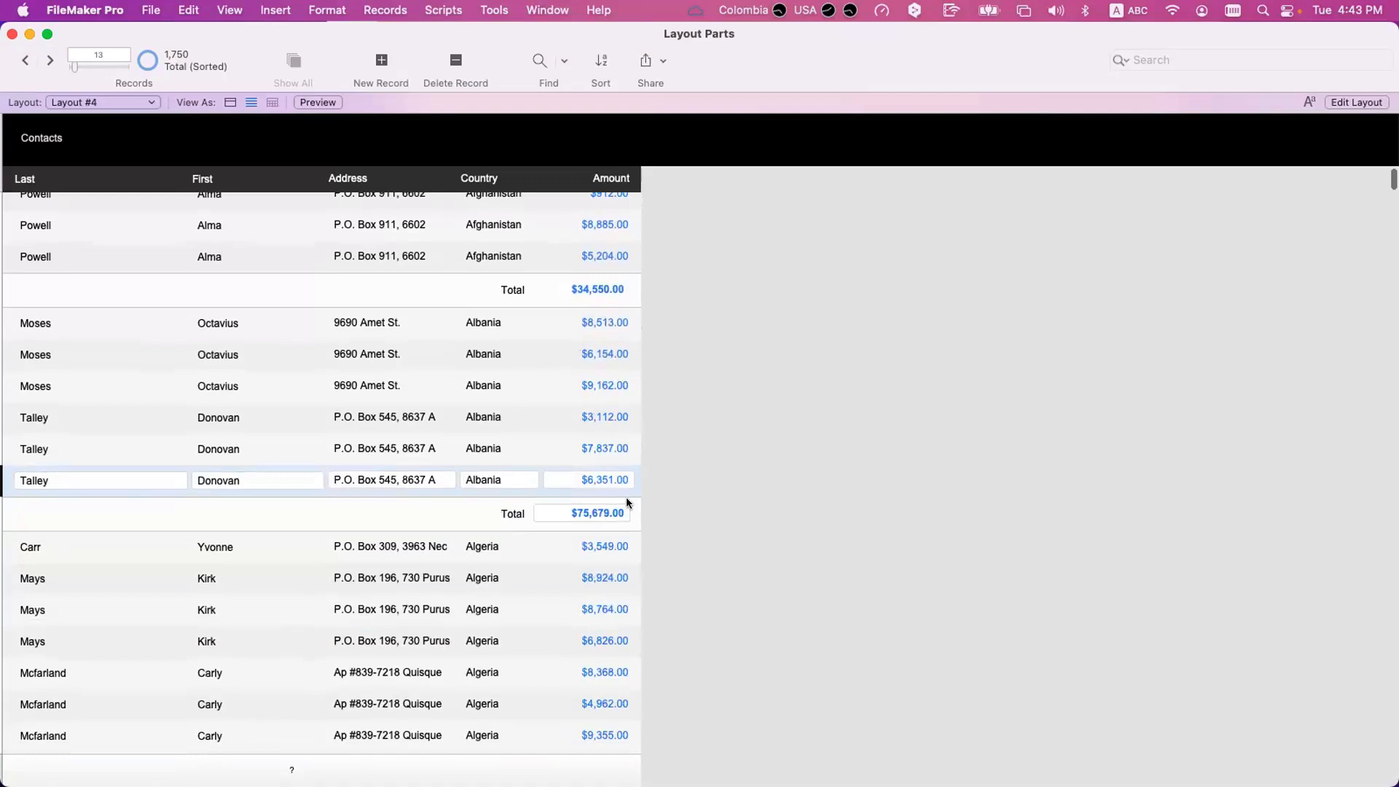
{"action": "scroll", "coordinate": [640, 707], "scroll_direction": "down", "scroll_amount": 3}
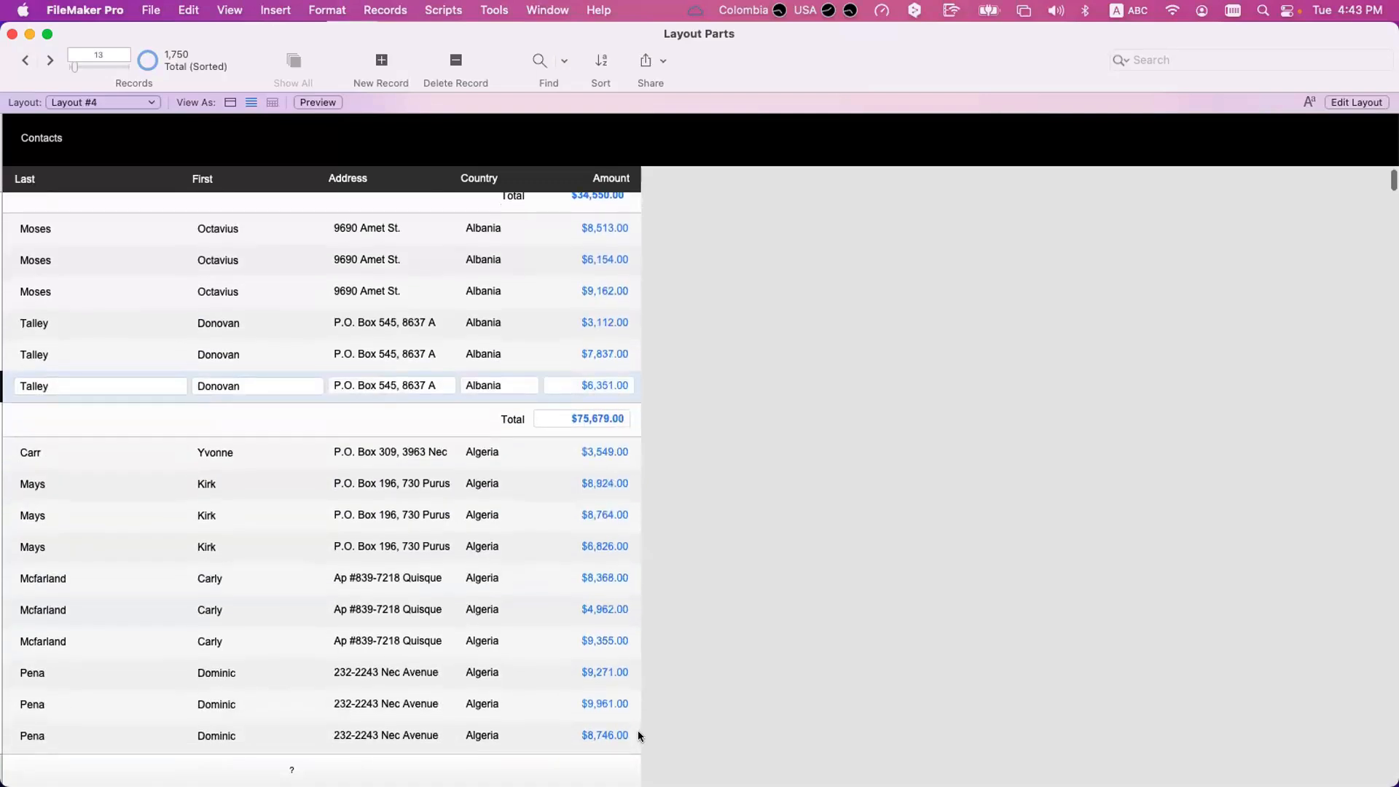
Make totalOf_Amount restart its summary for each group sorted by Country from Table, save the changes and check the totals per country.
{"action": "key", "text": "super+shift+d"}
{"action": "double_click", "coordinate": [637, 303]}
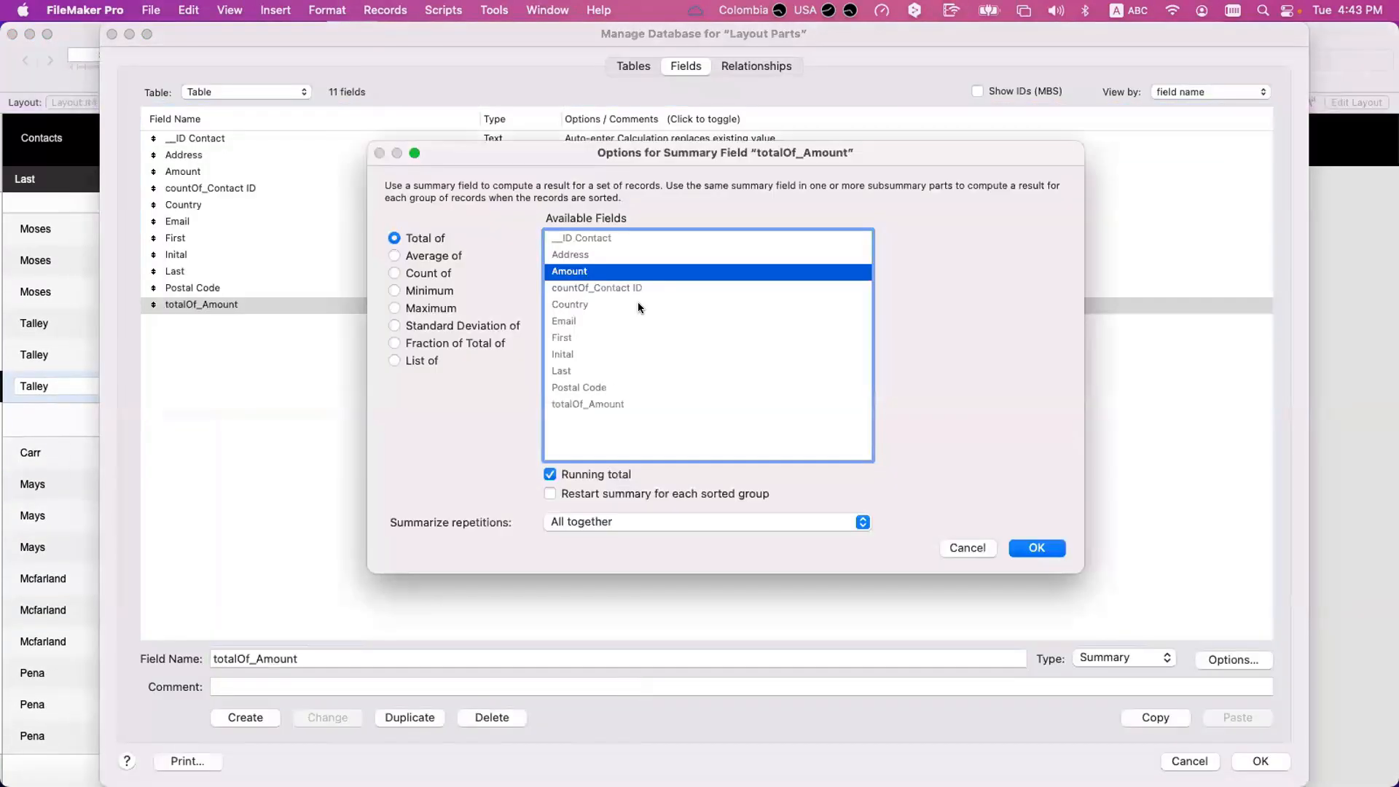
{"action": "left_click", "coordinate": [667, 493]}
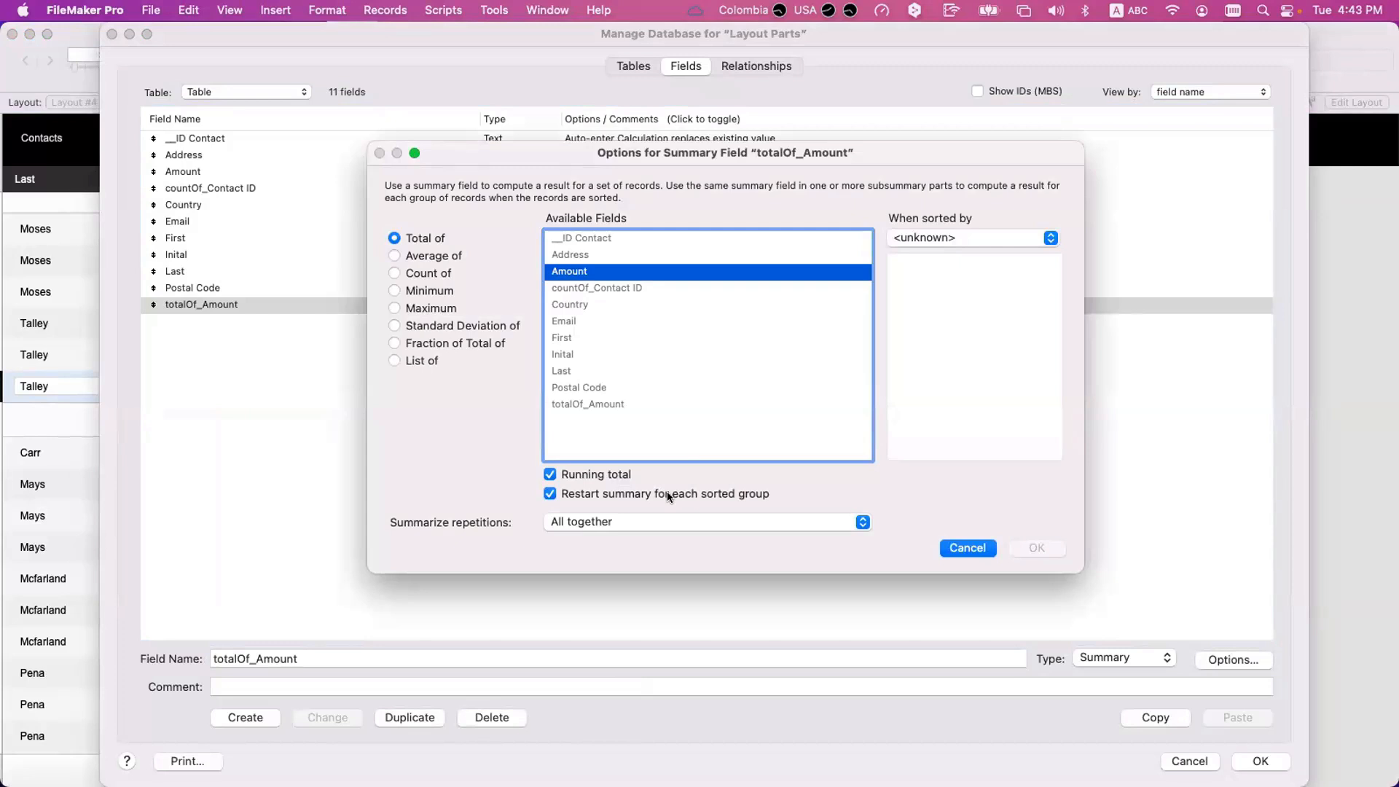
{"action": "left_click", "coordinate": [944, 238]}
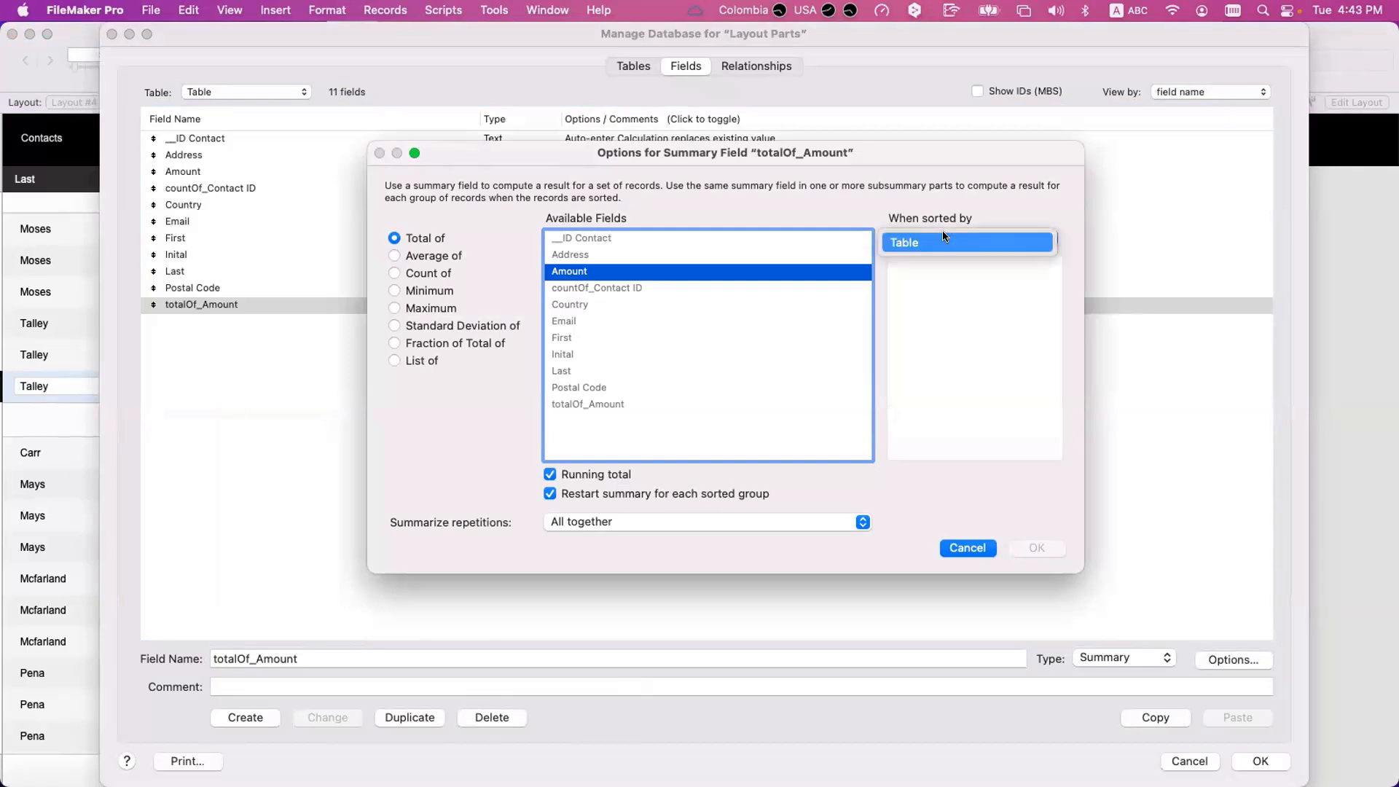
{"action": "left_click", "coordinate": [945, 239]}
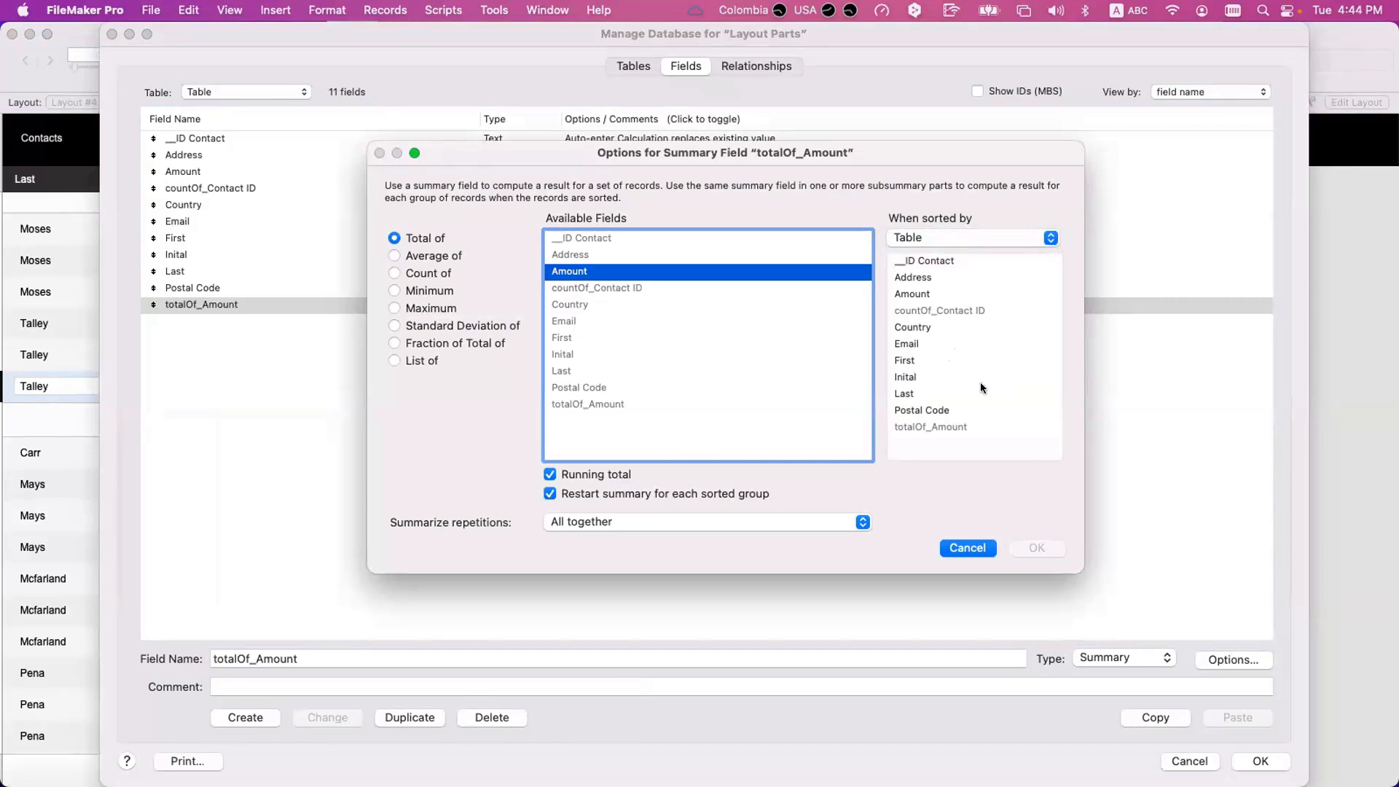
{"action": "left_click", "coordinate": [934, 327]}
{"action": "left_click", "coordinate": [1038, 548]}
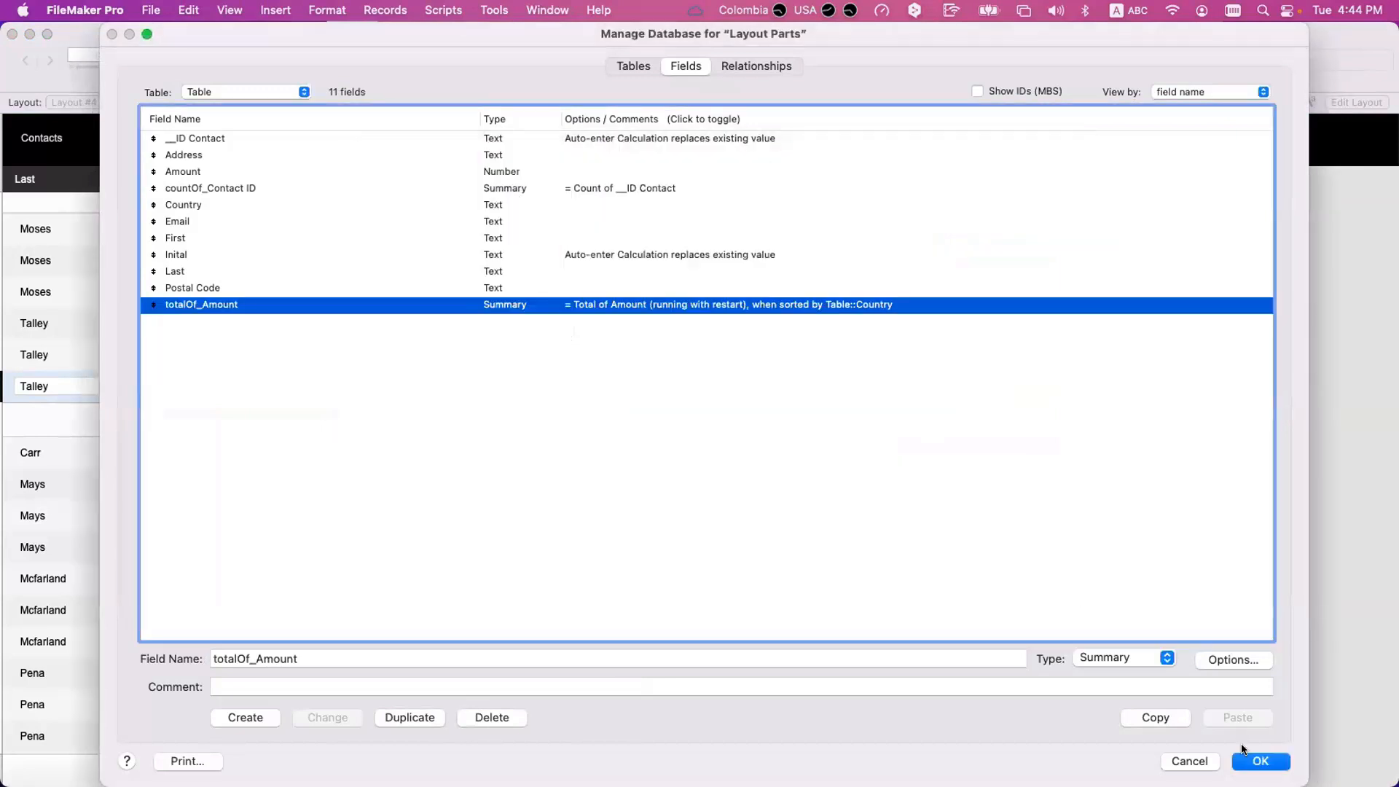
{"action": "left_click", "coordinate": [1266, 763]}
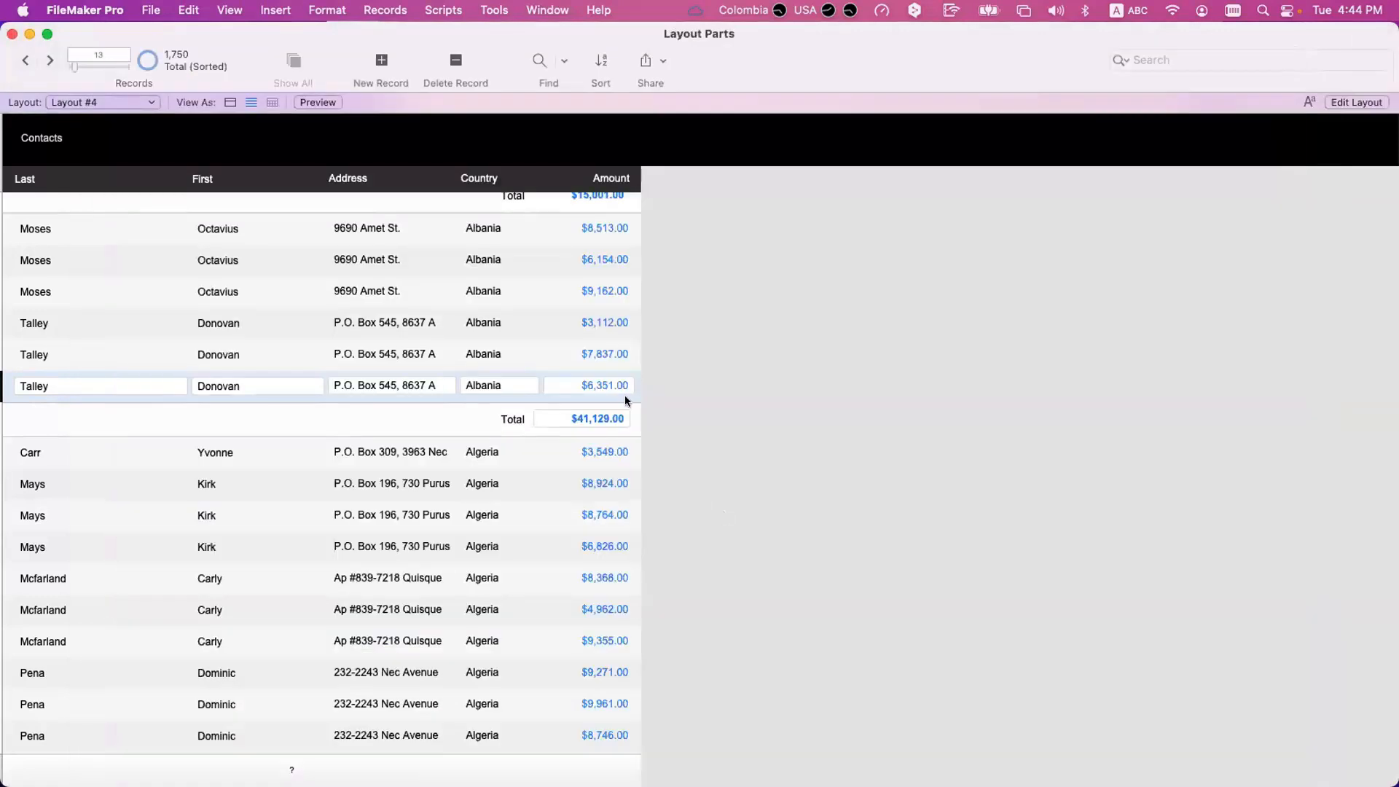
{"action": "scroll", "coordinate": [625, 401], "scroll_direction": "up", "scroll_amount": 8}
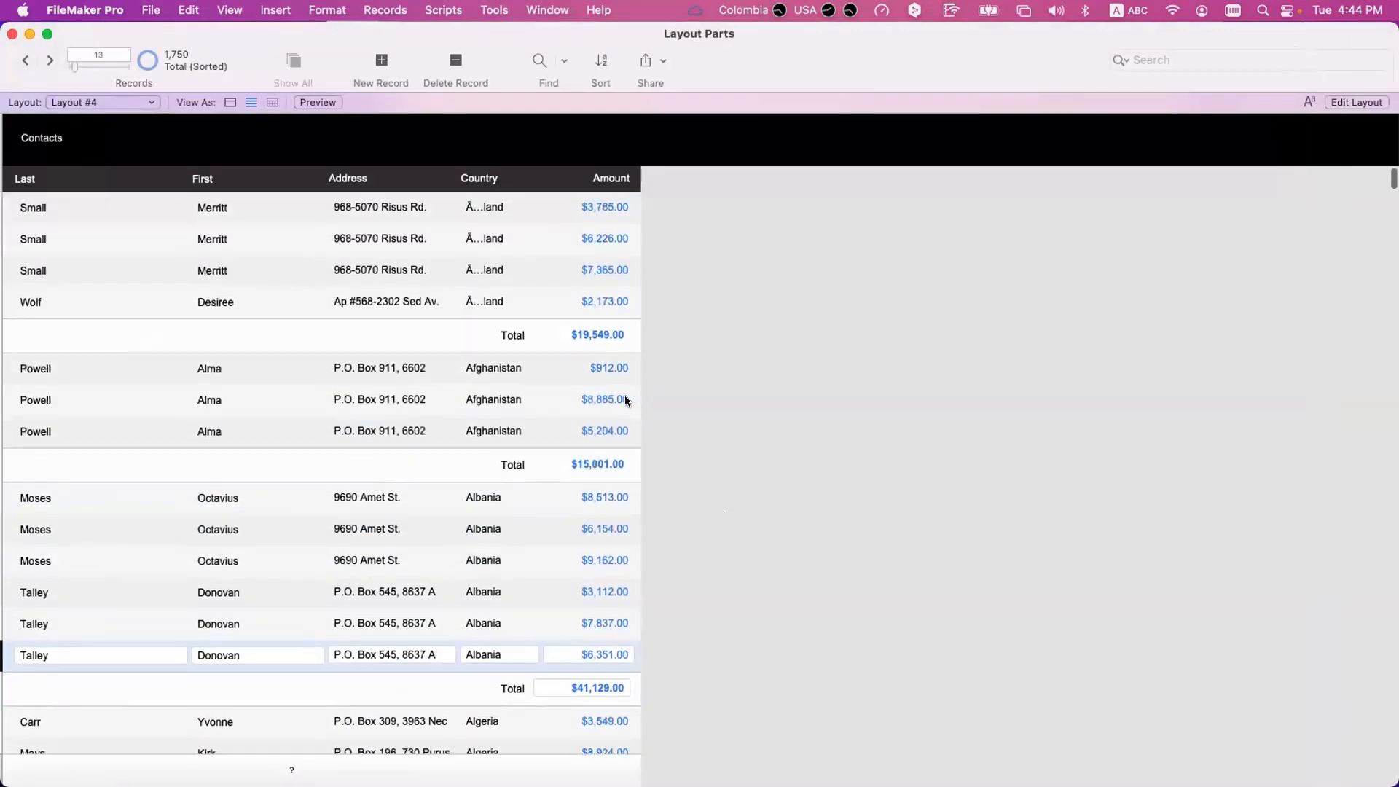
{"action": "scroll", "coordinate": [625, 401], "scroll_direction": "down", "scroll_amount": 12}
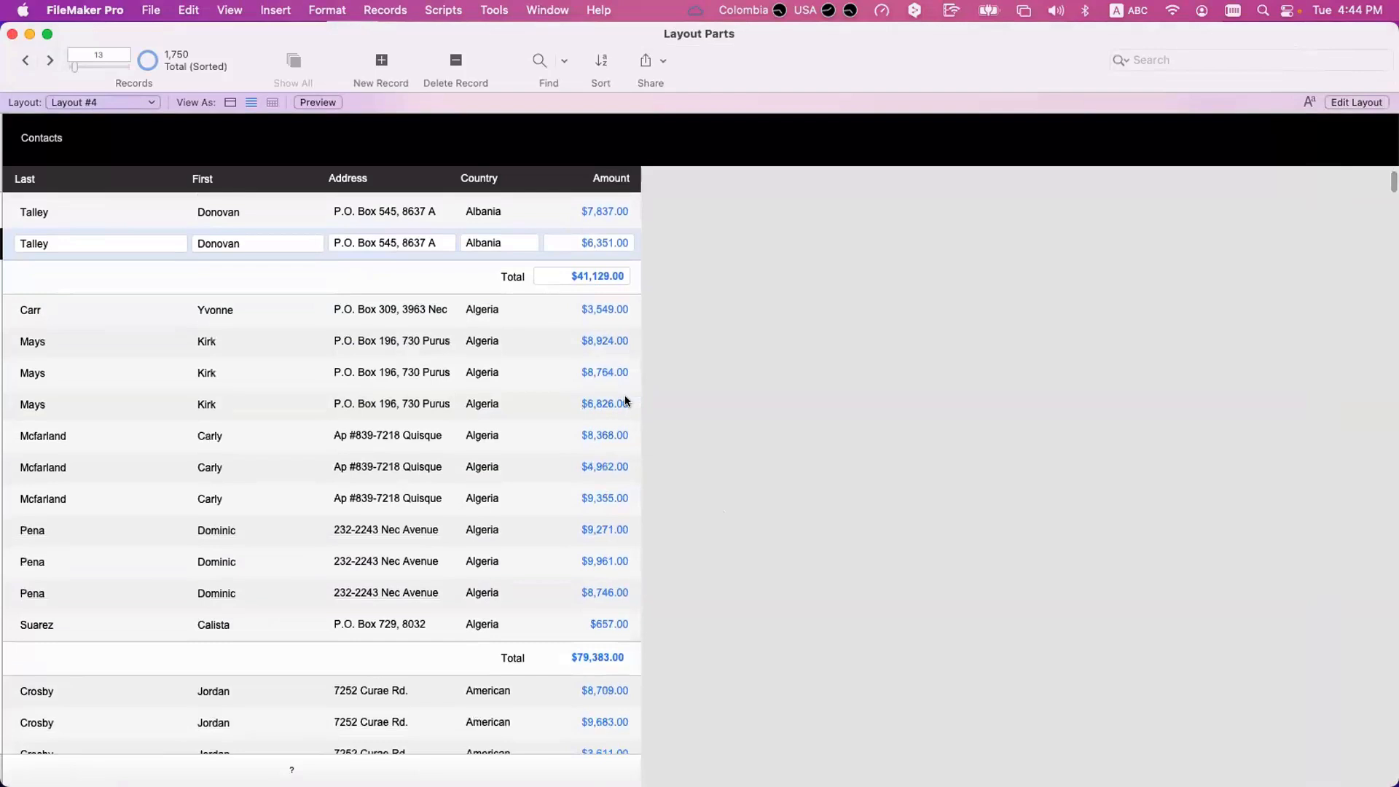
{"action": "scroll", "coordinate": [626, 401], "scroll_direction": "up", "scroll_amount": 4}
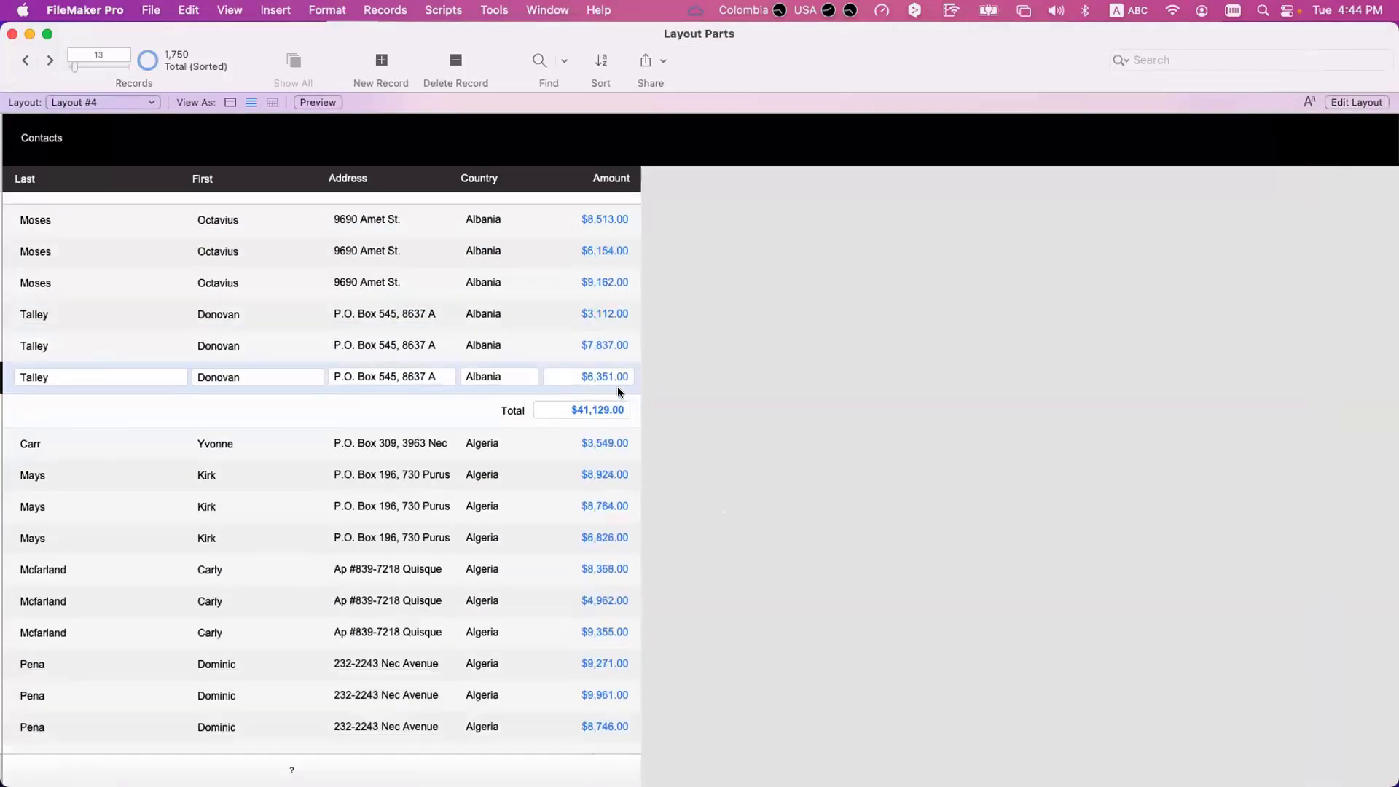
Change the sort field that restarts the totalOf_Amount running total to Inital, save the changes and check the country totals.
{"action": "key", "text": "super+shift+d"}
{"action": "double_click", "coordinate": [733, 305]}
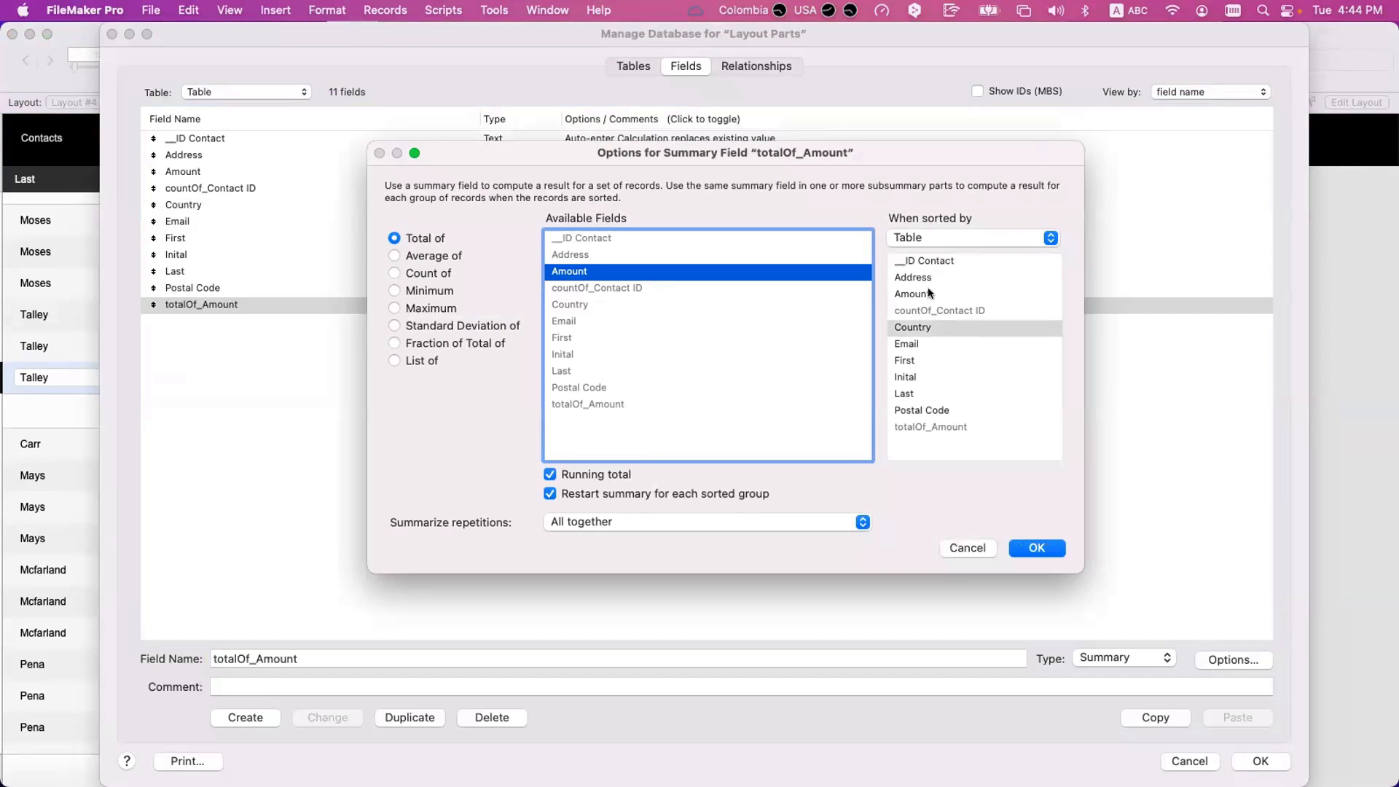
{"action": "left_click", "coordinate": [920, 377]}
{"action": "left_click", "coordinate": [1037, 548]}
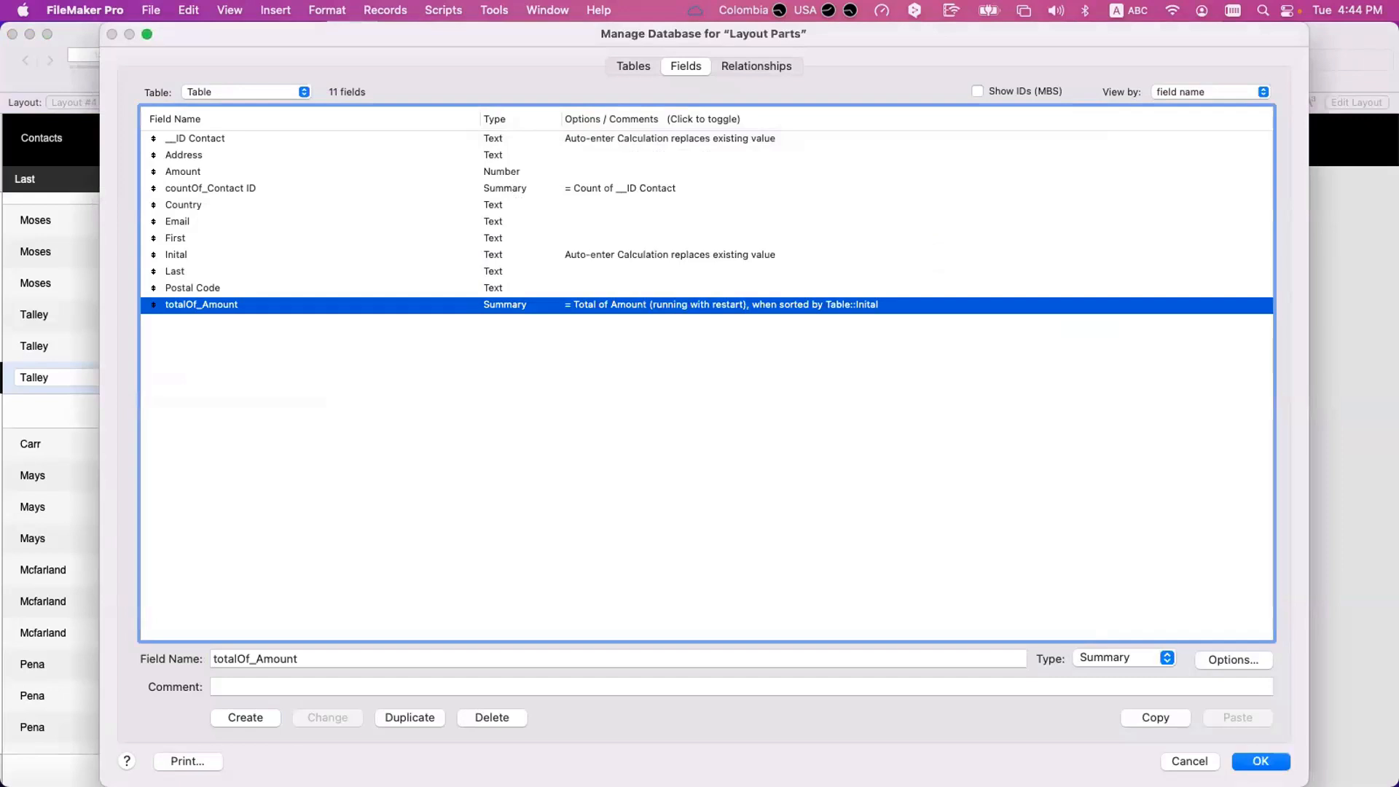
{"action": "left_click", "coordinate": [1267, 762]}
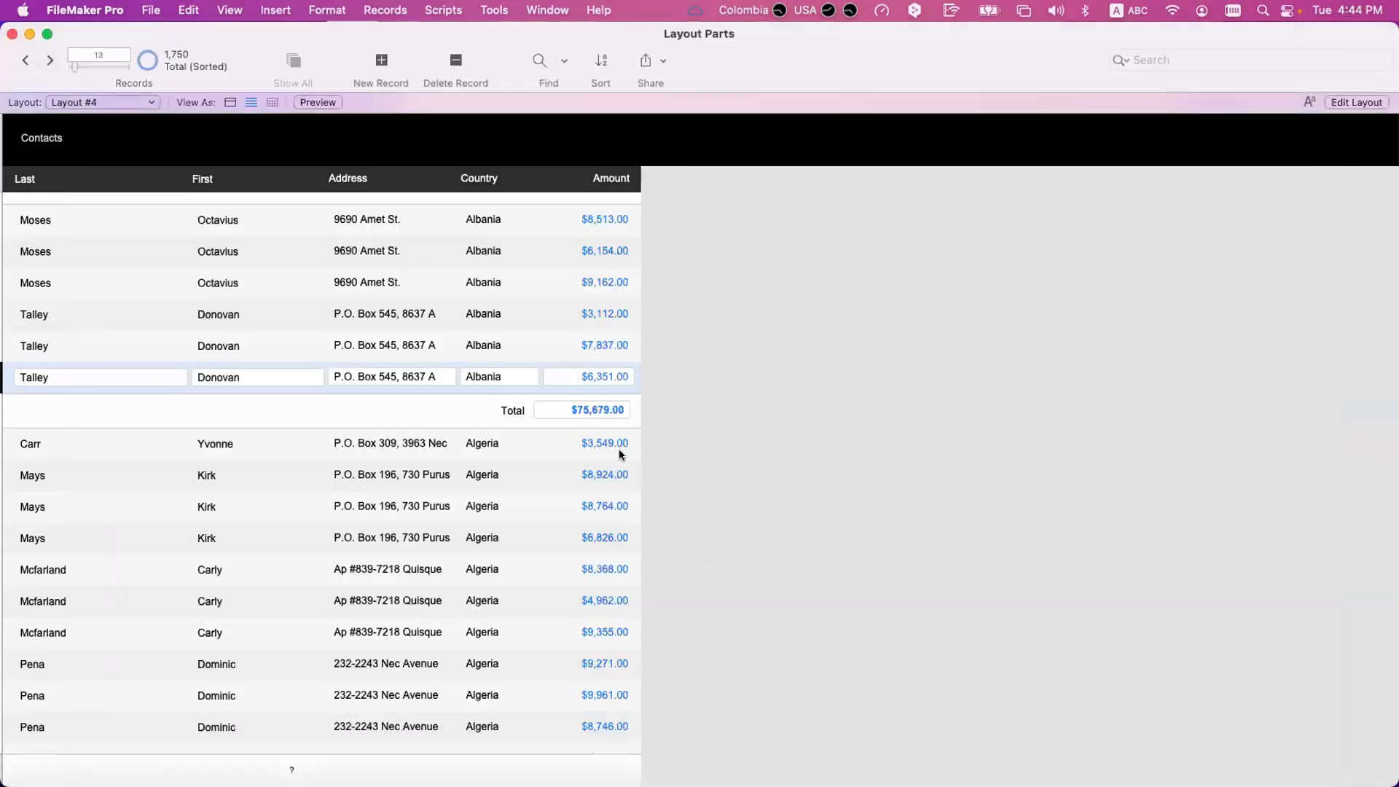
{"action": "scroll", "coordinate": [618, 449], "scroll_direction": "down", "scroll_amount": 5}
{"action": "scroll", "coordinate": [619, 449], "scroll_direction": "up", "scroll_amount": 6}
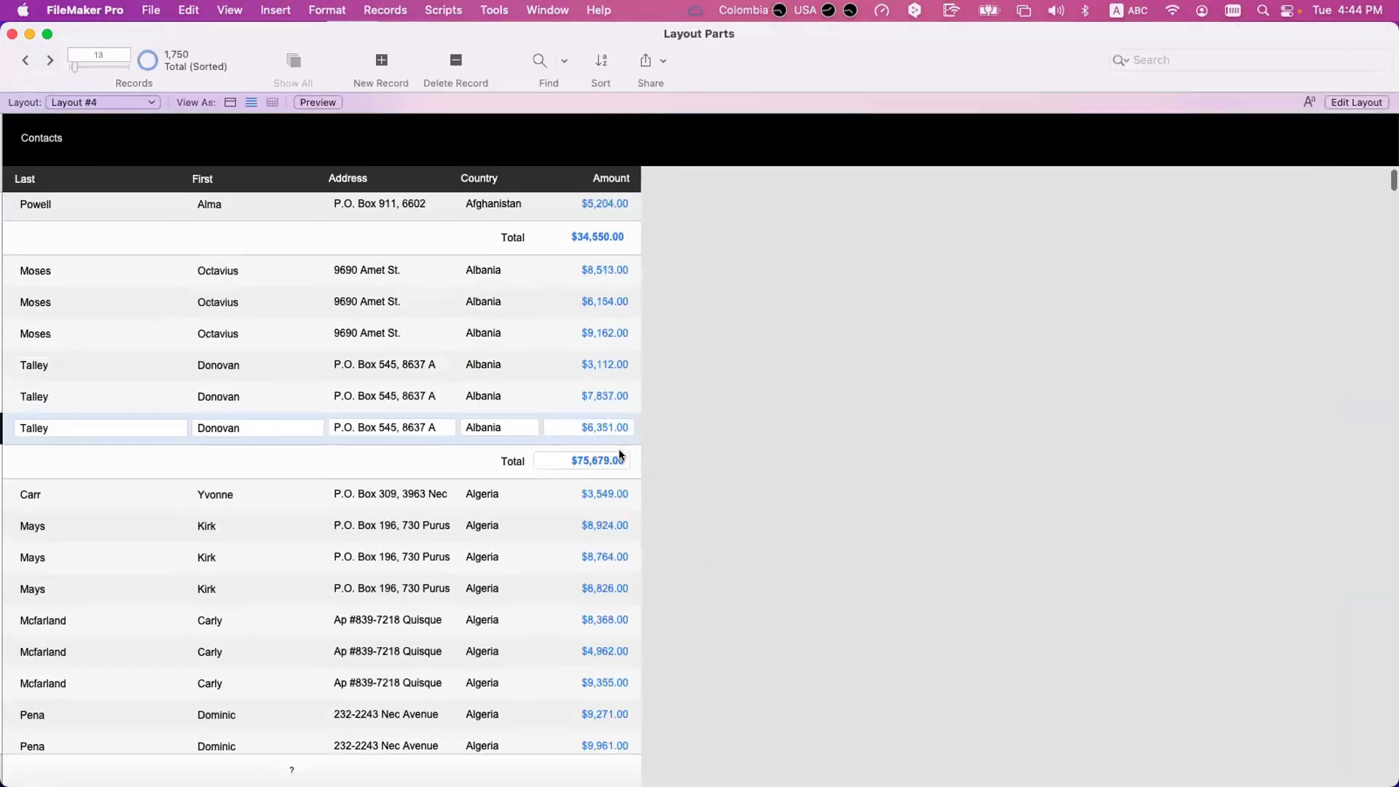
Turn off restarting the totalOf_Amount summary for each sorted group, leaving Summarize repetitions at All together.
{"action": "scroll", "coordinate": [618, 449], "scroll_direction": "up", "scroll_amount": 2}
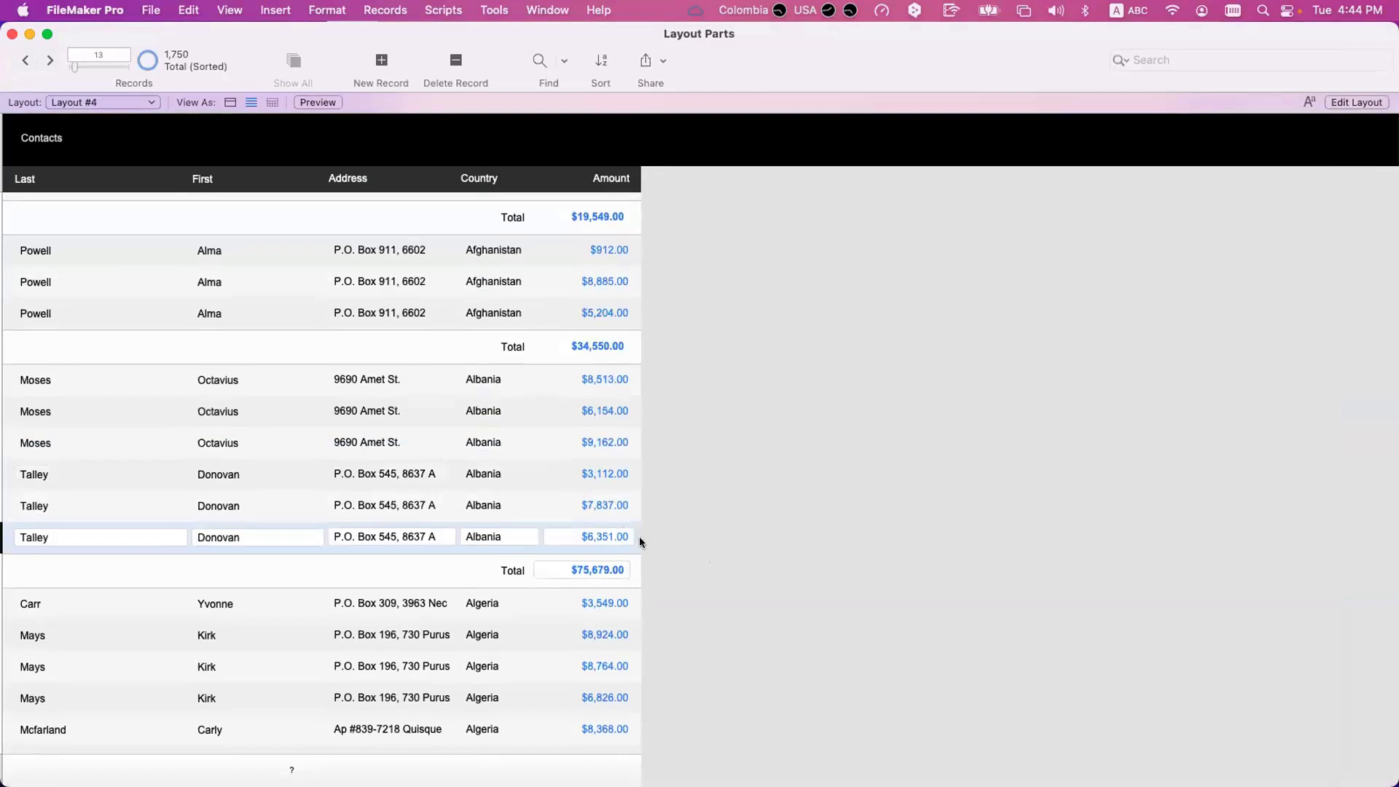
{"action": "scroll", "coordinate": [598, 571], "scroll_direction": "down", "scroll_amount": 1}
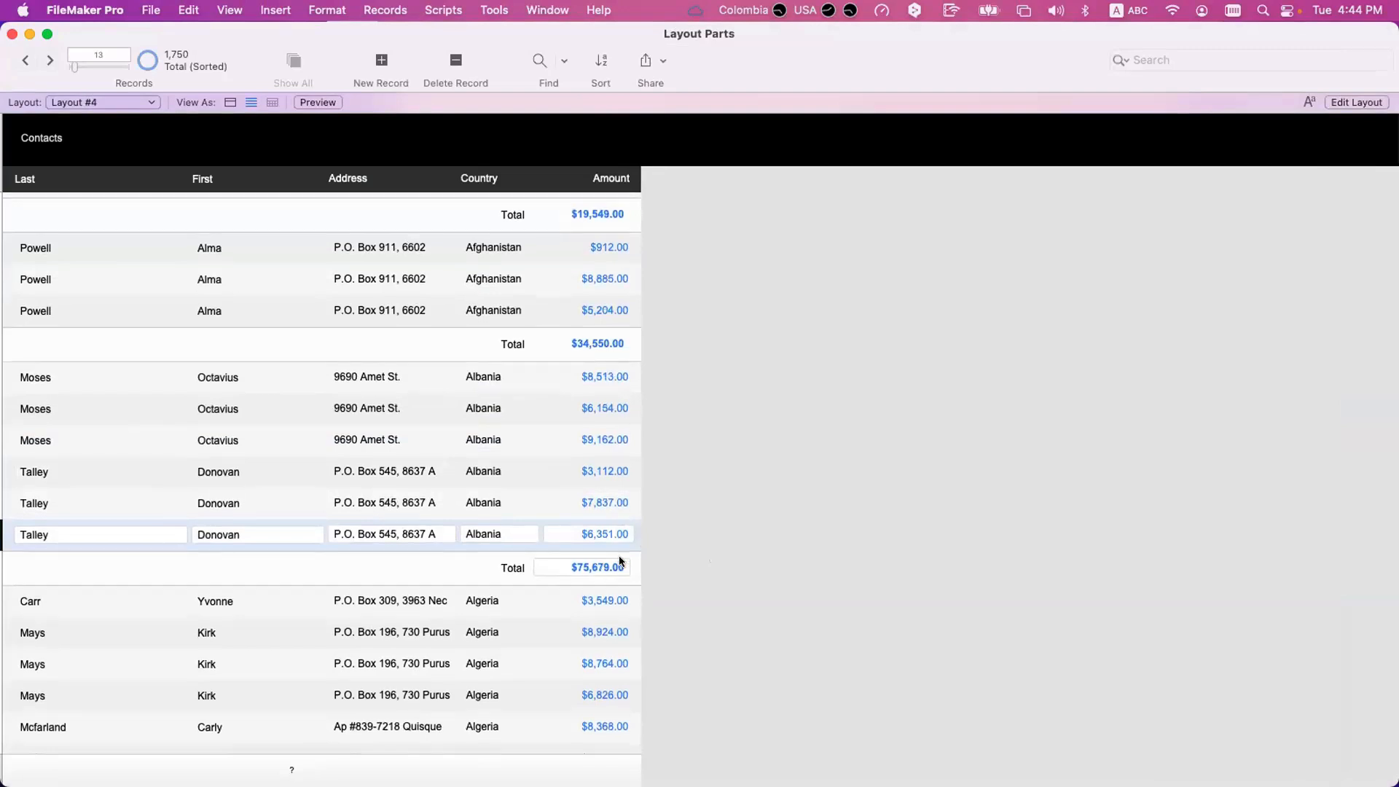
{"action": "key", "text": "super+shift+d"}
{"action": "double_click", "coordinate": [716, 300]}
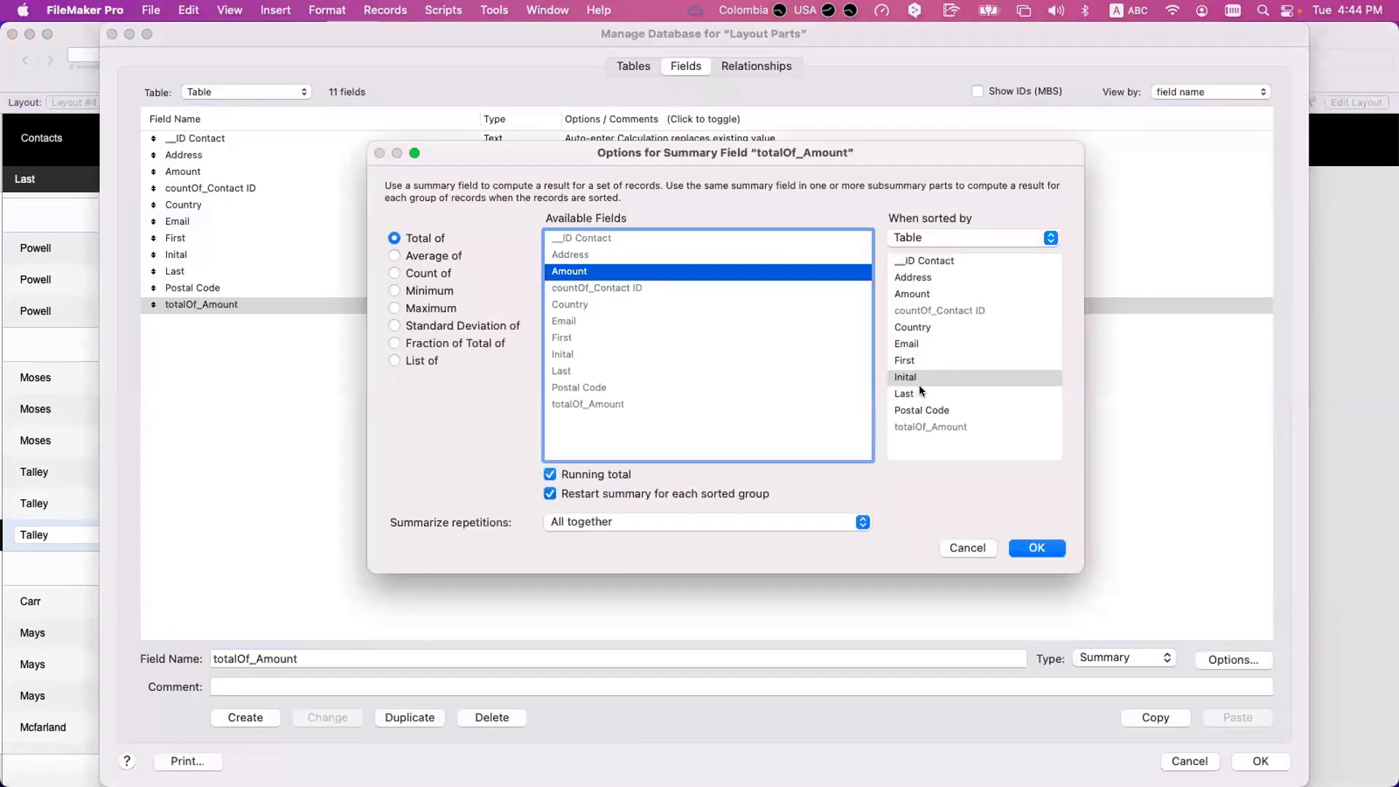
{"action": "left_click", "coordinate": [650, 491]}
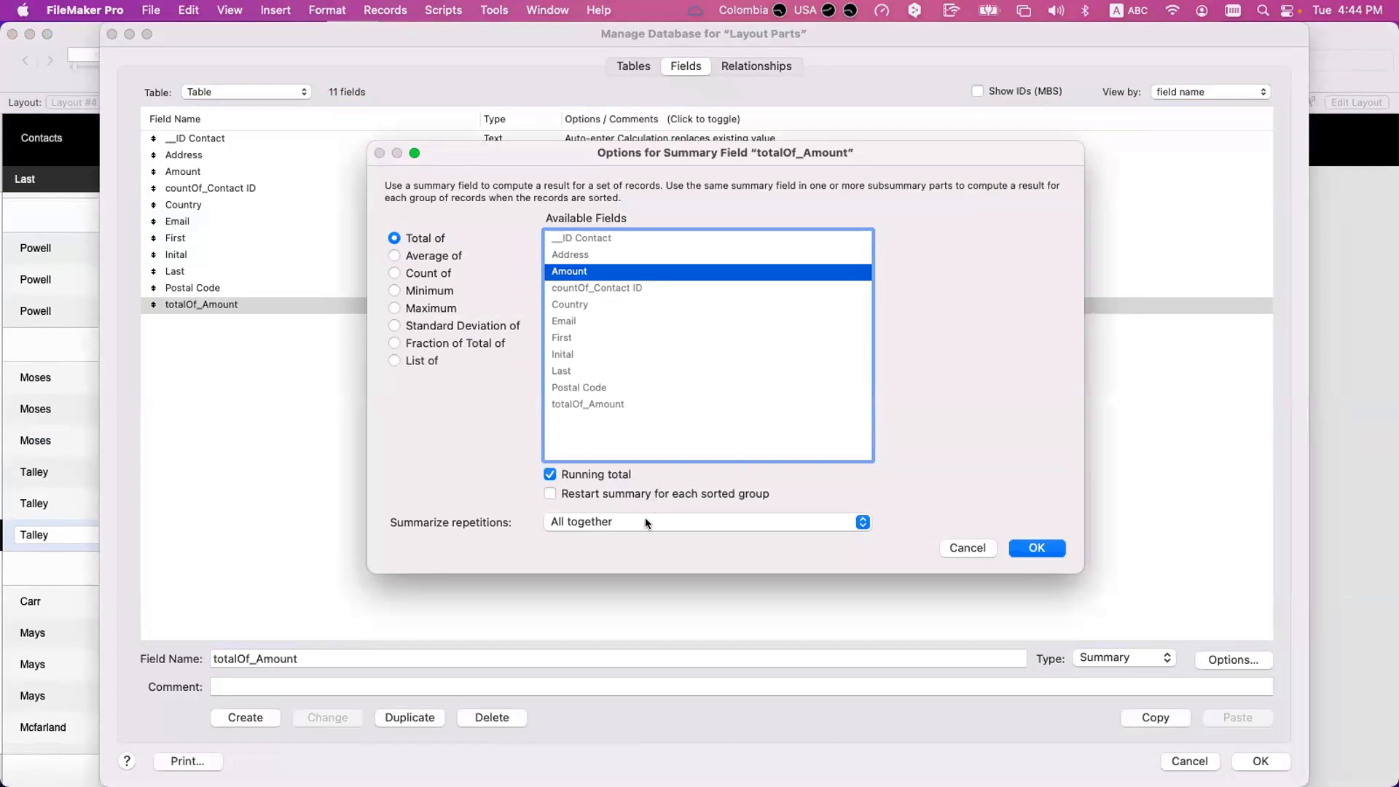
{"action": "left_click", "coordinate": [645, 522]}
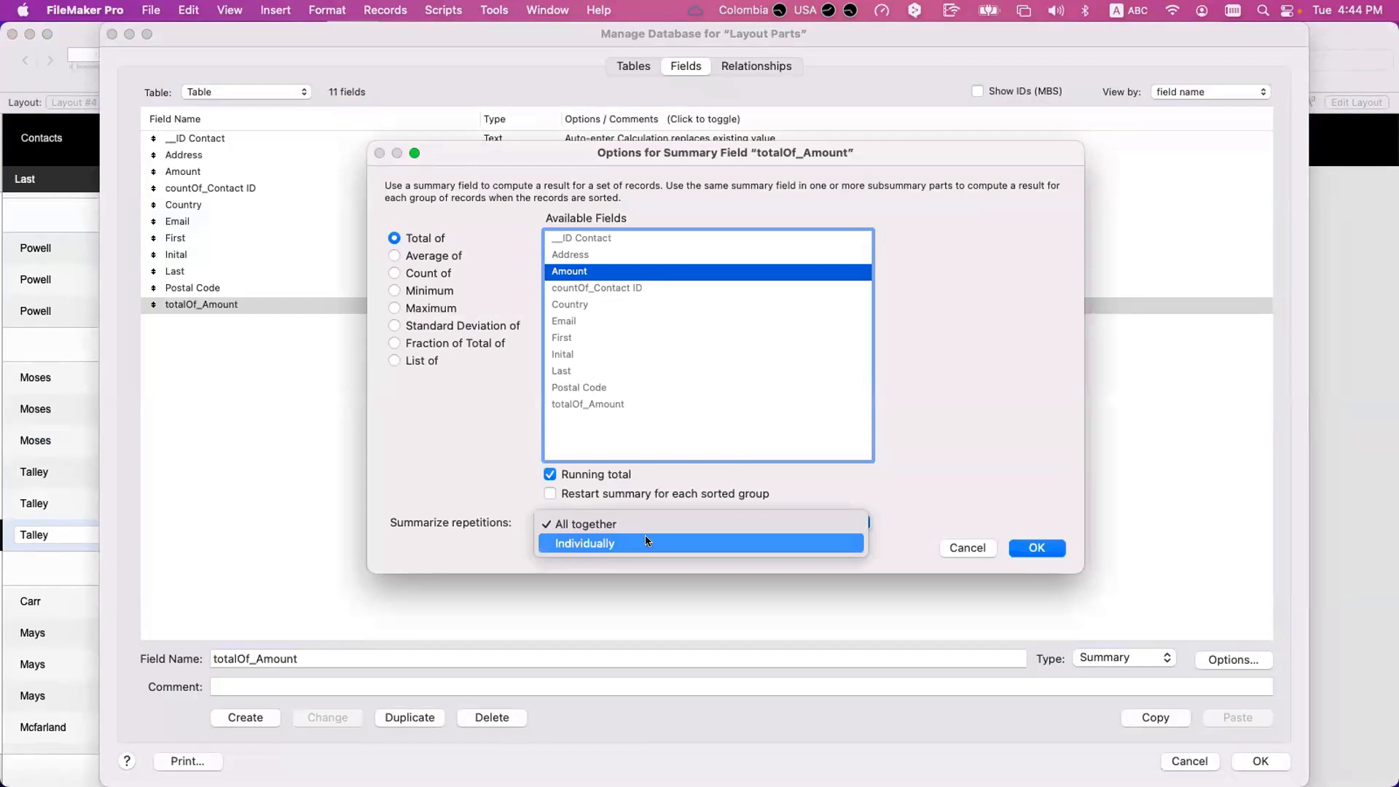
{"action": "left_click", "coordinate": [645, 523]}
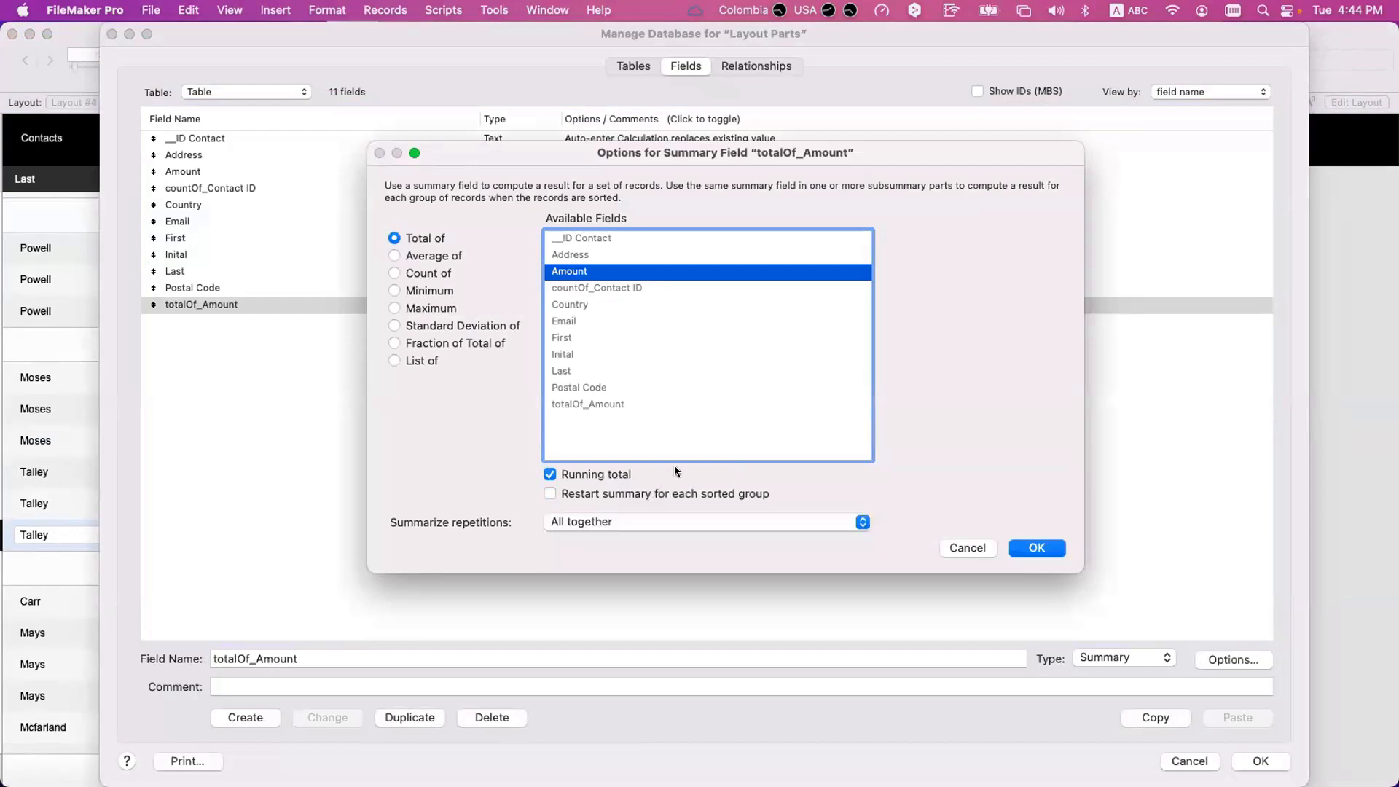
{"action": "left_click_drag", "start_coordinate": [641, 154], "coordinate": [565, 146]}
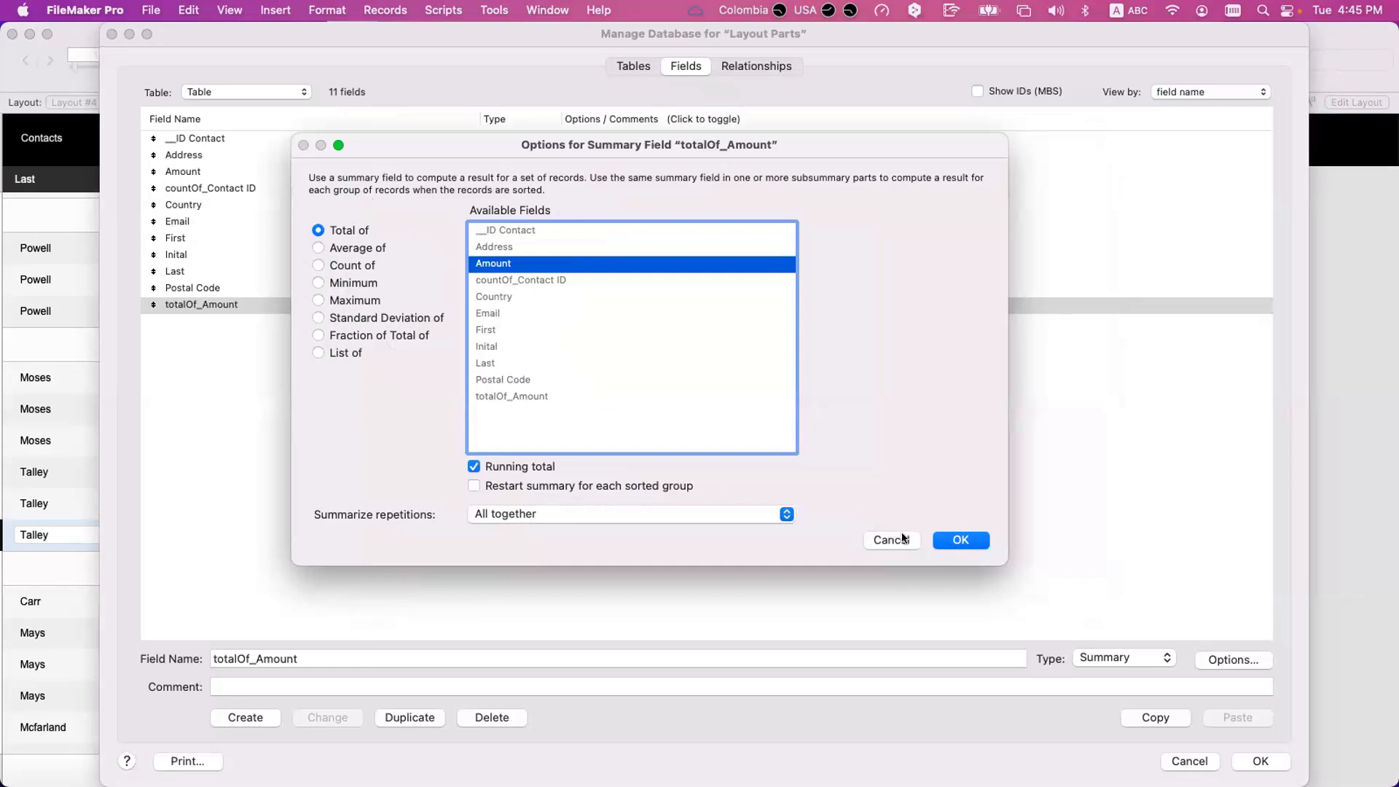
Toggle the option to restart totalOf_Amount for each sorted group repeatedly to compare the available settings.
{"action": "left_click", "coordinate": [614, 484]}
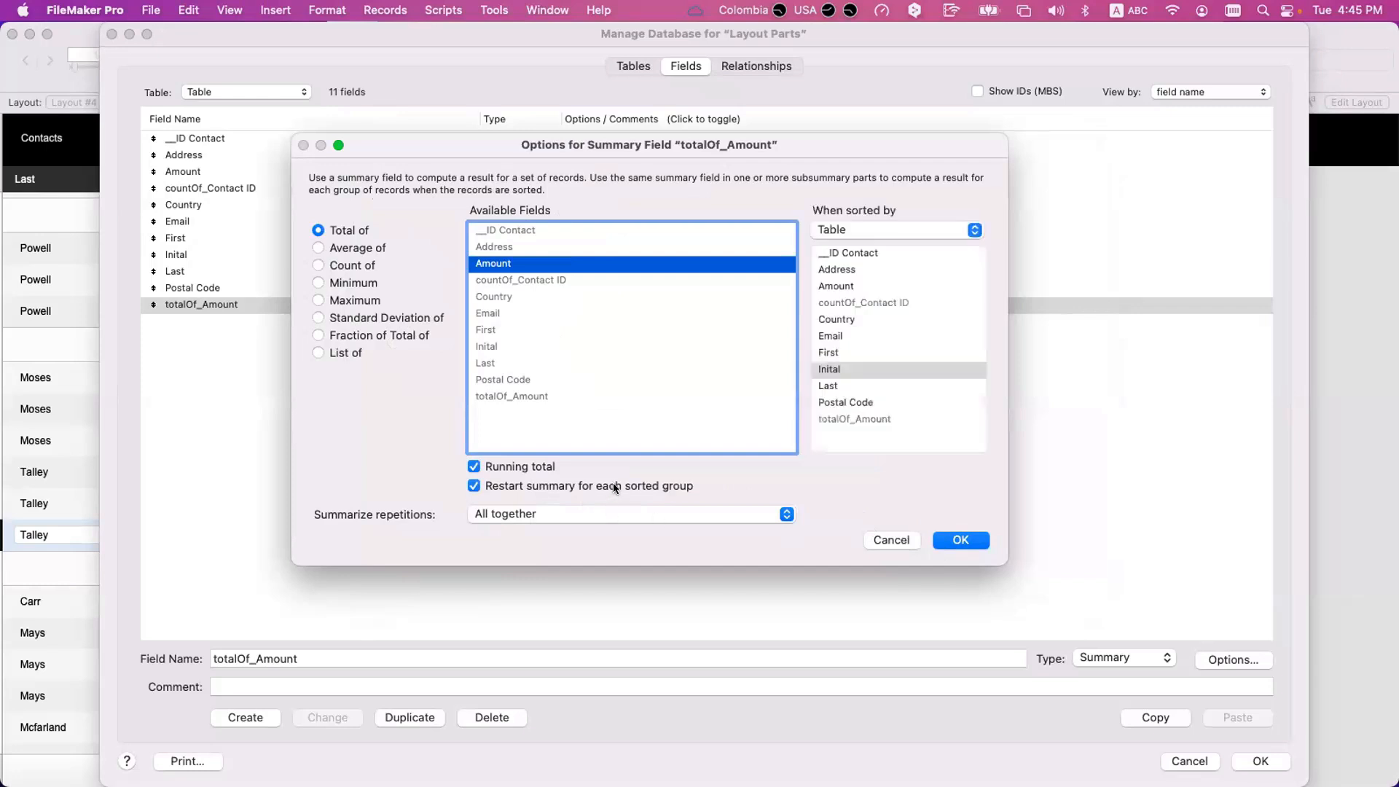
{"action": "left_click", "coordinate": [614, 484]}
{"action": "left_click", "coordinate": [613, 484]}
{"action": "left_click", "coordinate": [613, 484]}
{"action": "left_click", "coordinate": [614, 484]}
{"action": "left_click", "coordinate": [613, 484]}
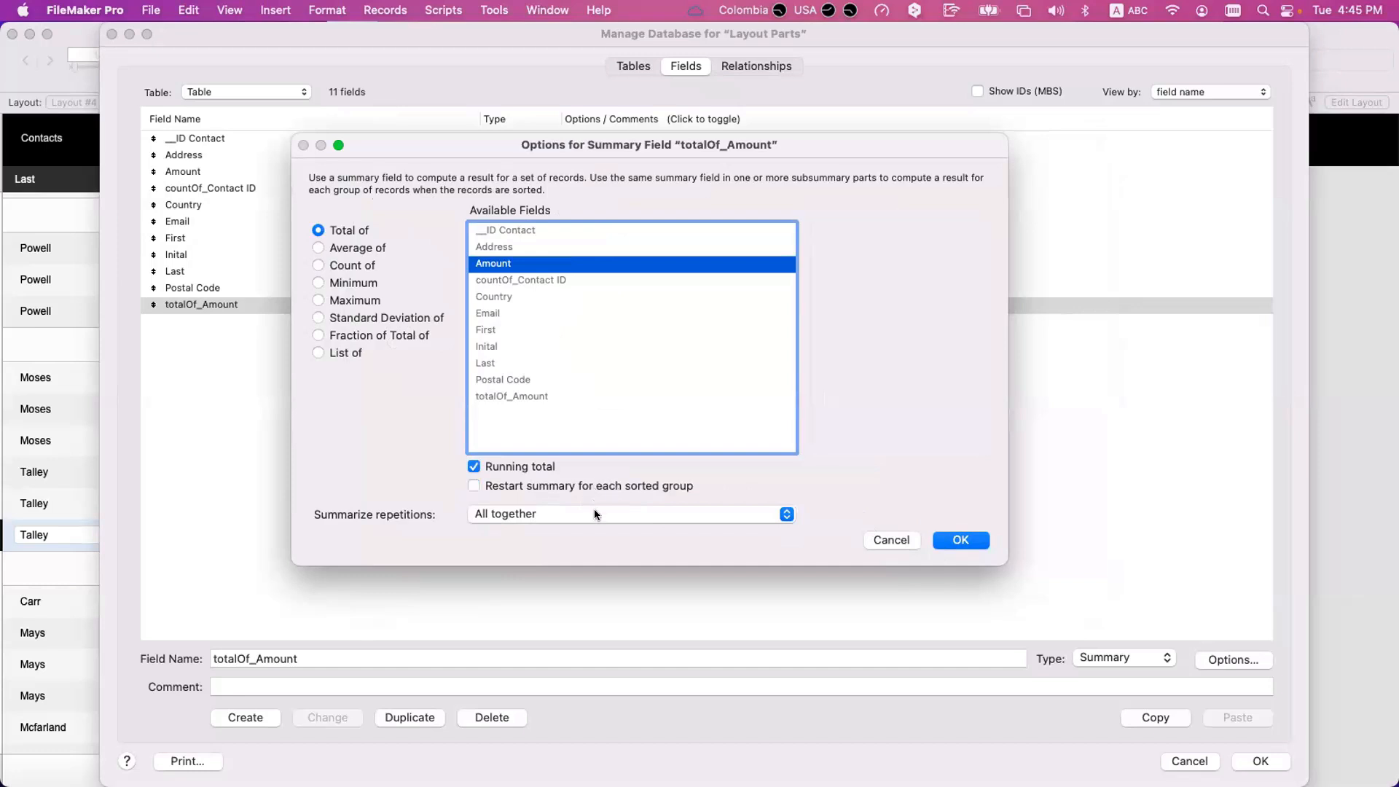
{"action": "left_click", "coordinate": [594, 509]}
{"action": "left_click", "coordinate": [597, 471]}
{"action": "left_click", "coordinate": [610, 484]}
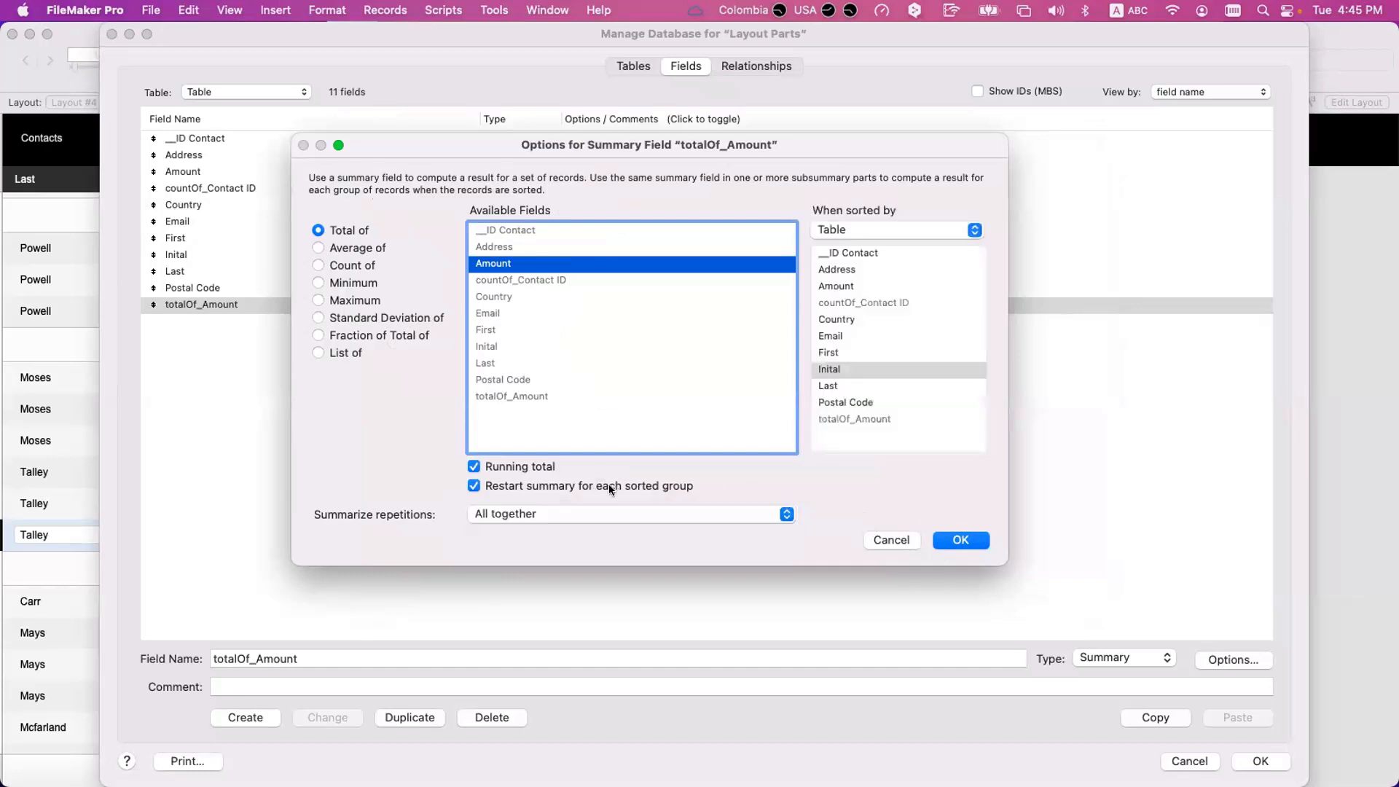
{"action": "left_click", "coordinate": [609, 484]}
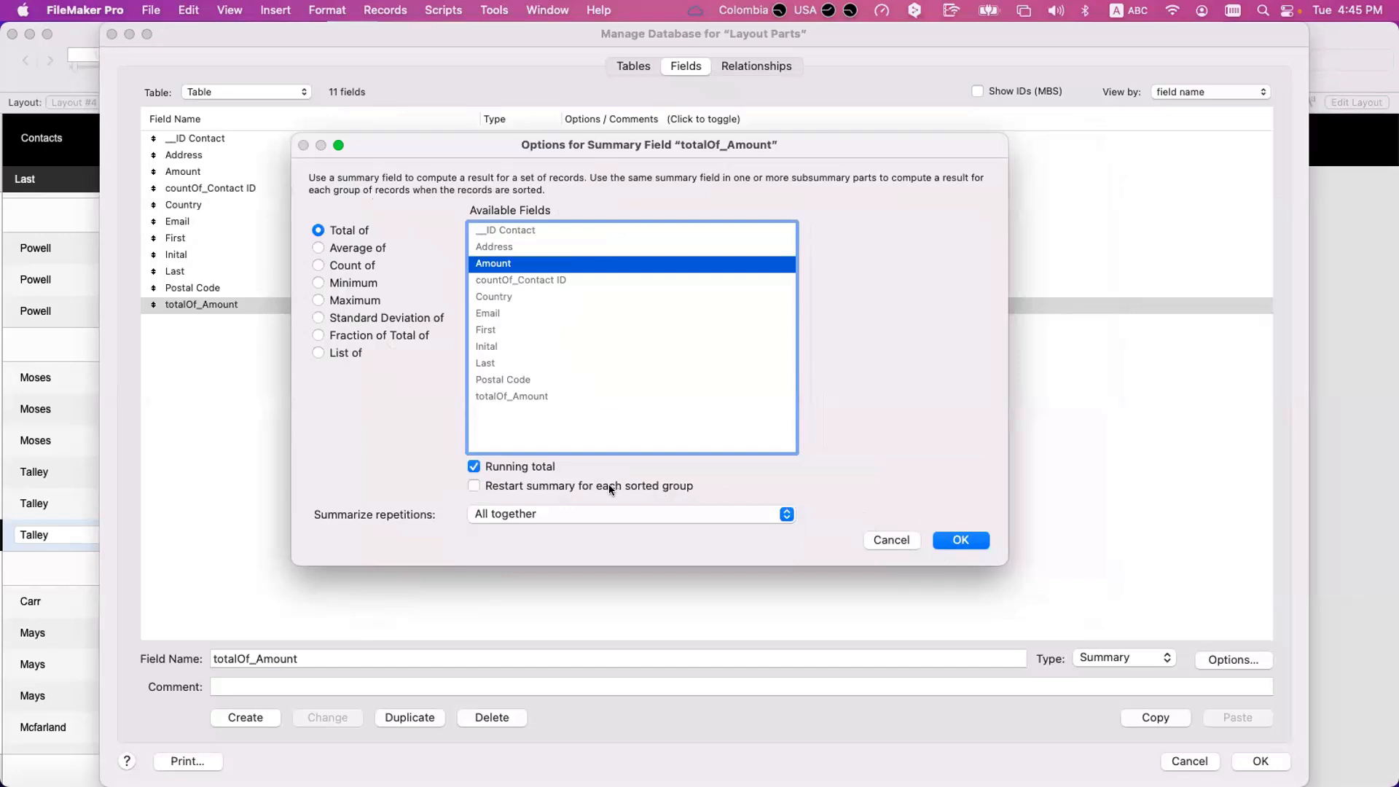
{"action": "left_click", "coordinate": [605, 484]}
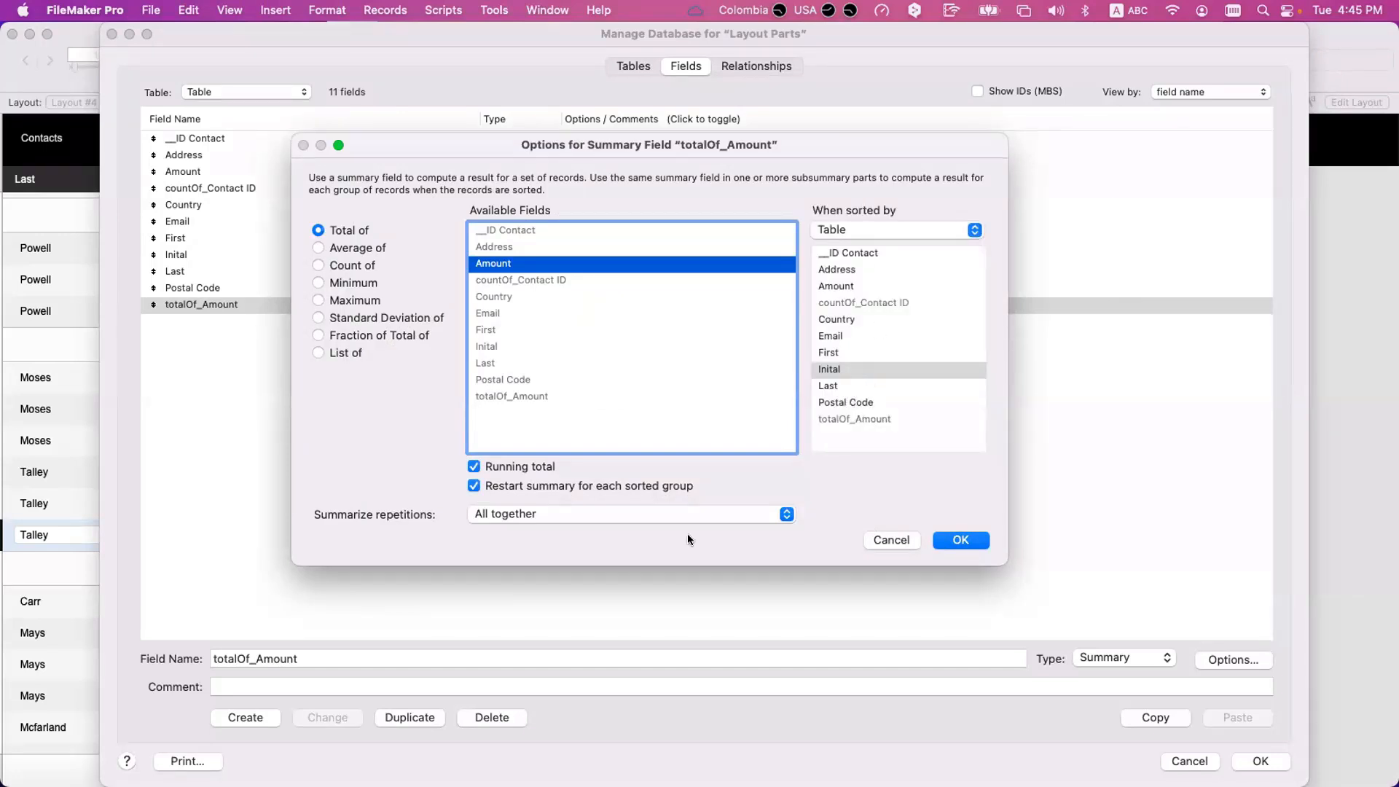
{"action": "left_click", "coordinate": [518, 479]}
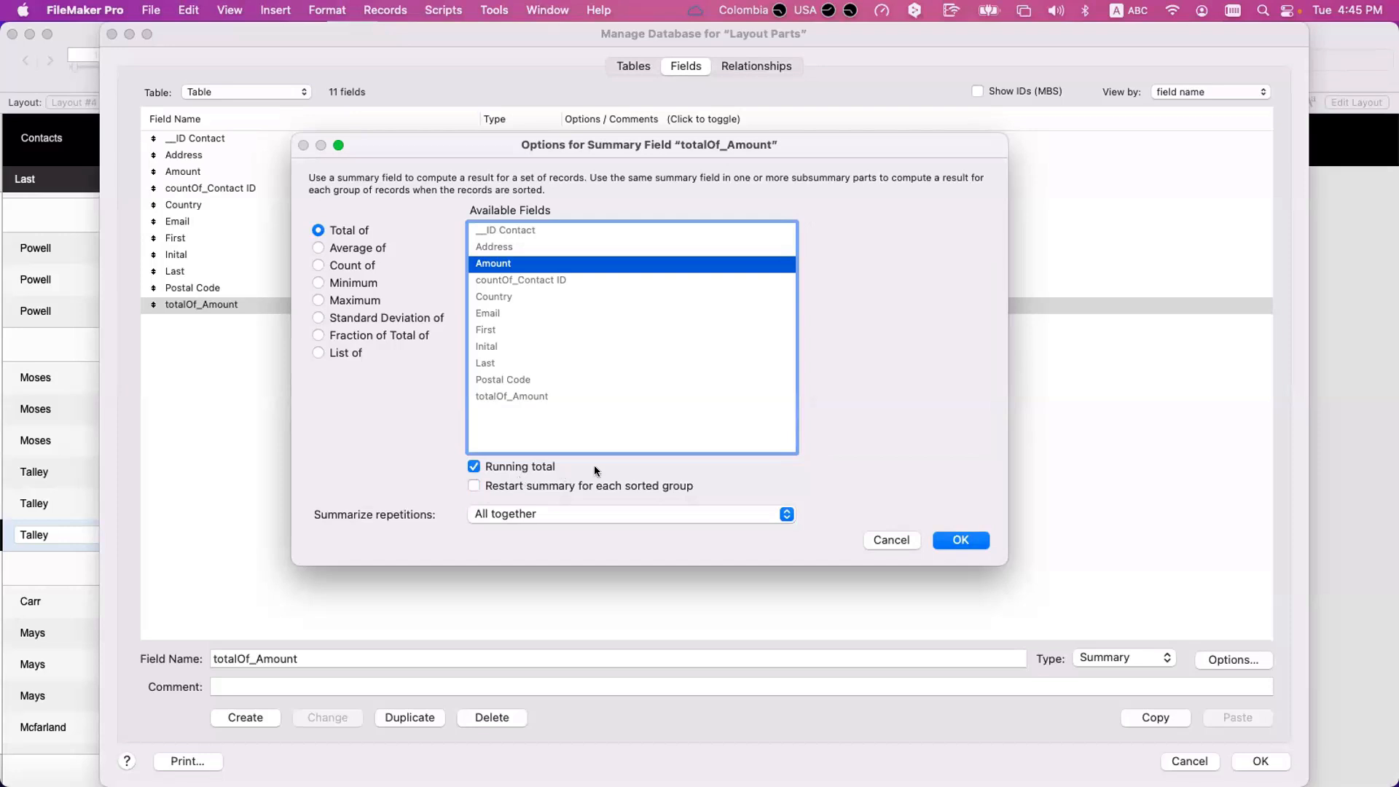
Review the Summarize repetitions choices and save totalOf_Amount as a running total without group restarts.
{"action": "left_click", "coordinate": [579, 514]}
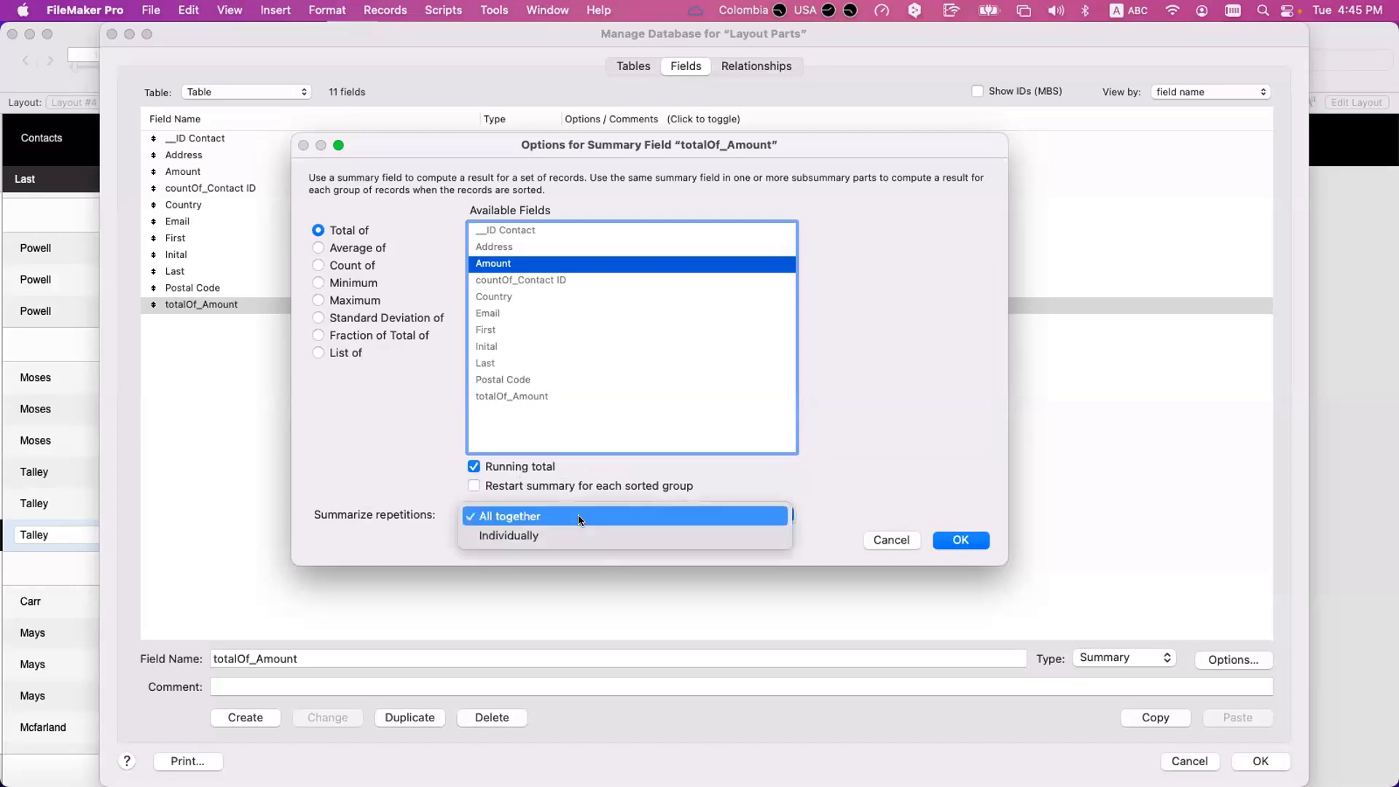
{"action": "left_click", "coordinate": [580, 529]}
{"action": "key", "text": "Return"}
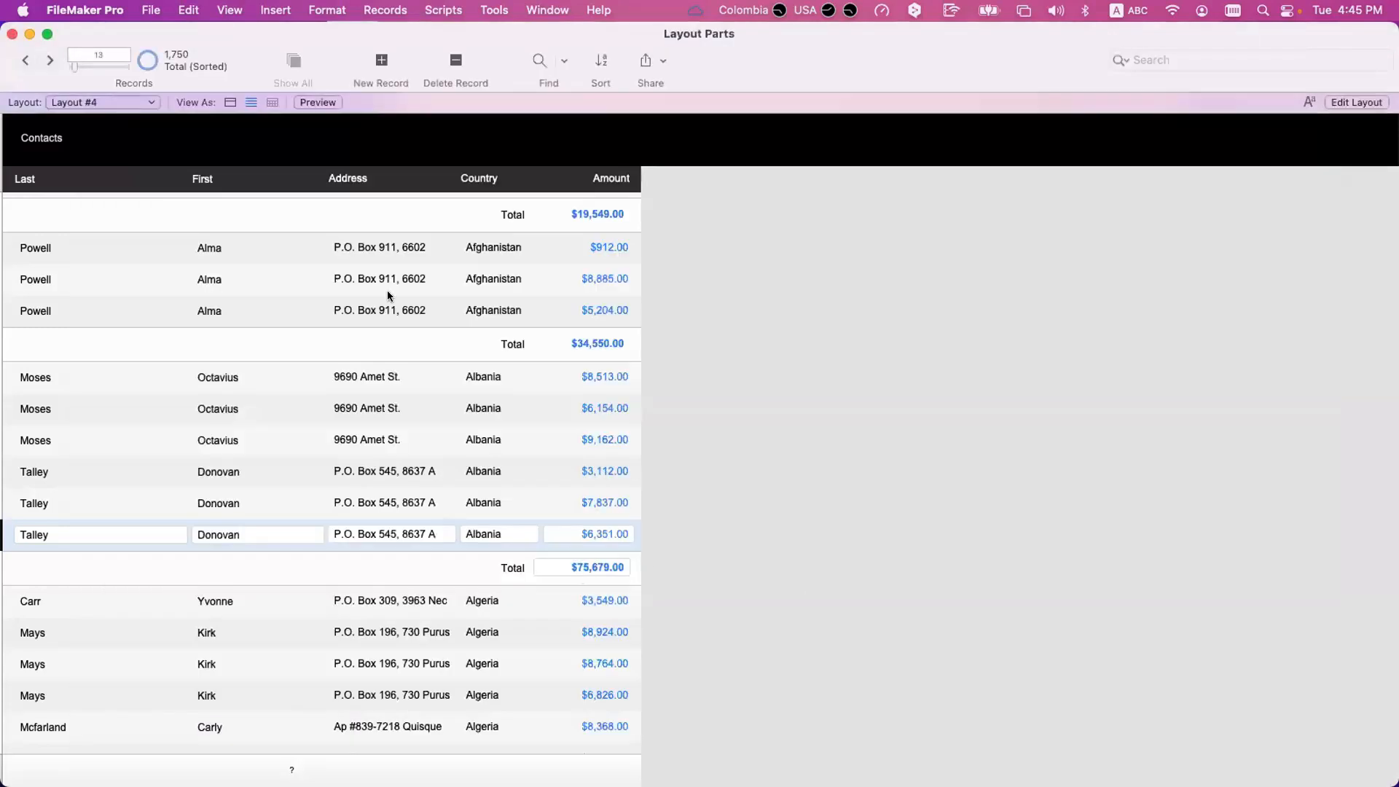
{"action": "key", "text": "super+shift+d"}
{"action": "double_click", "coordinate": [583, 302]}
{"action": "key", "text": "Return"}
{"action": "key", "text": "Return"}
Switch to the blank Layout #6 and open it for layout editing.
{"action": "left_click", "coordinate": [116, 101]}
{"action": "left_click", "coordinate": [109, 139]}
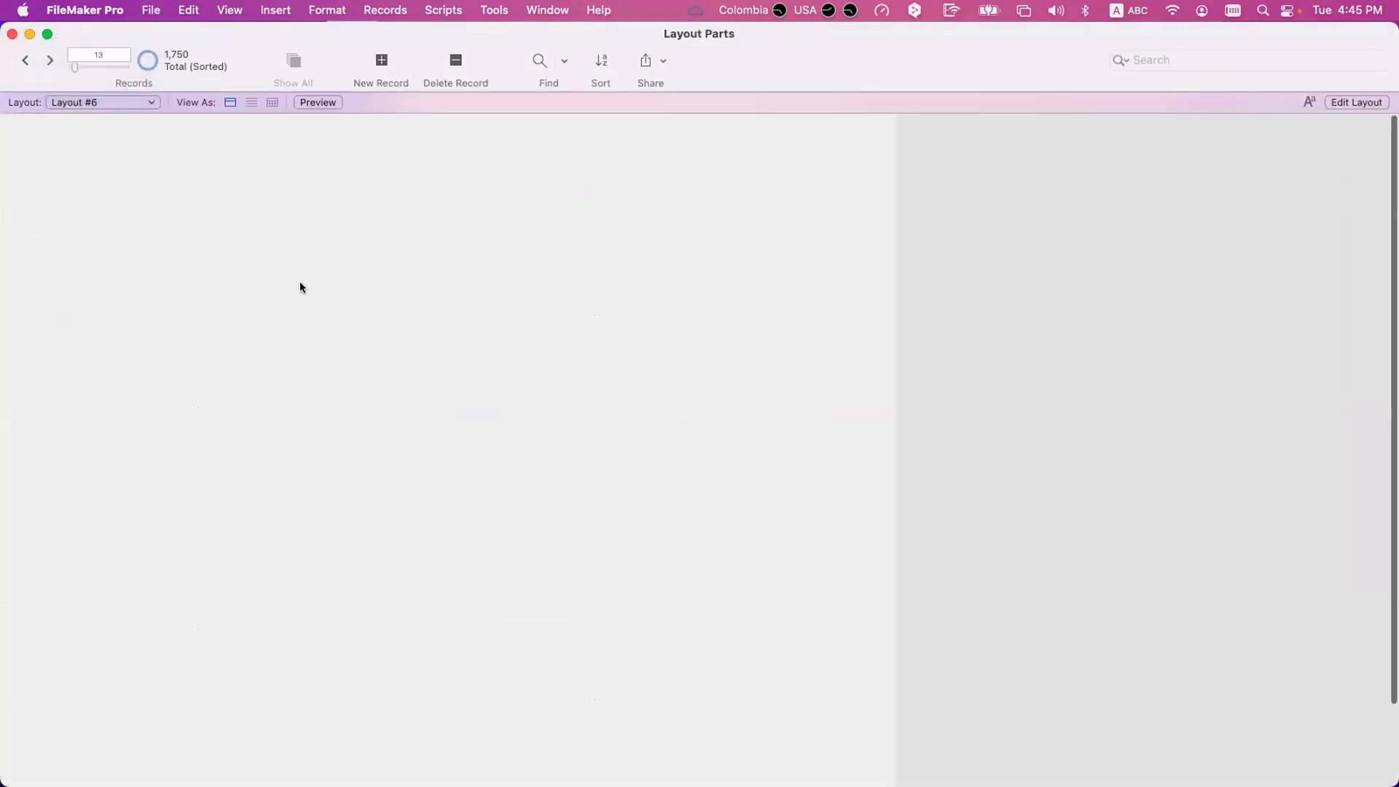
{"action": "left_click_drag", "start_coordinate": [288, 48], "coordinate": [360, 45]}
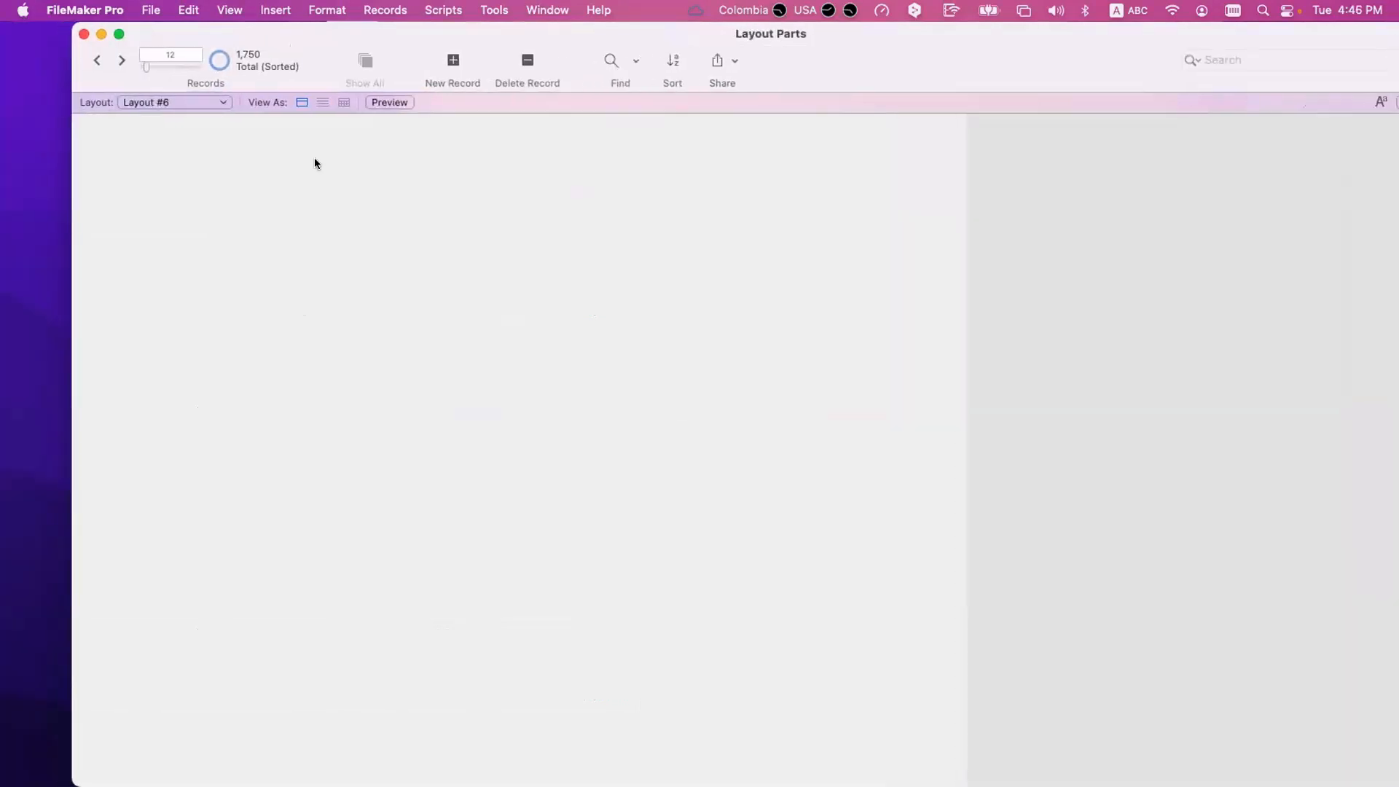
{"action": "key", "text": "super+l"}
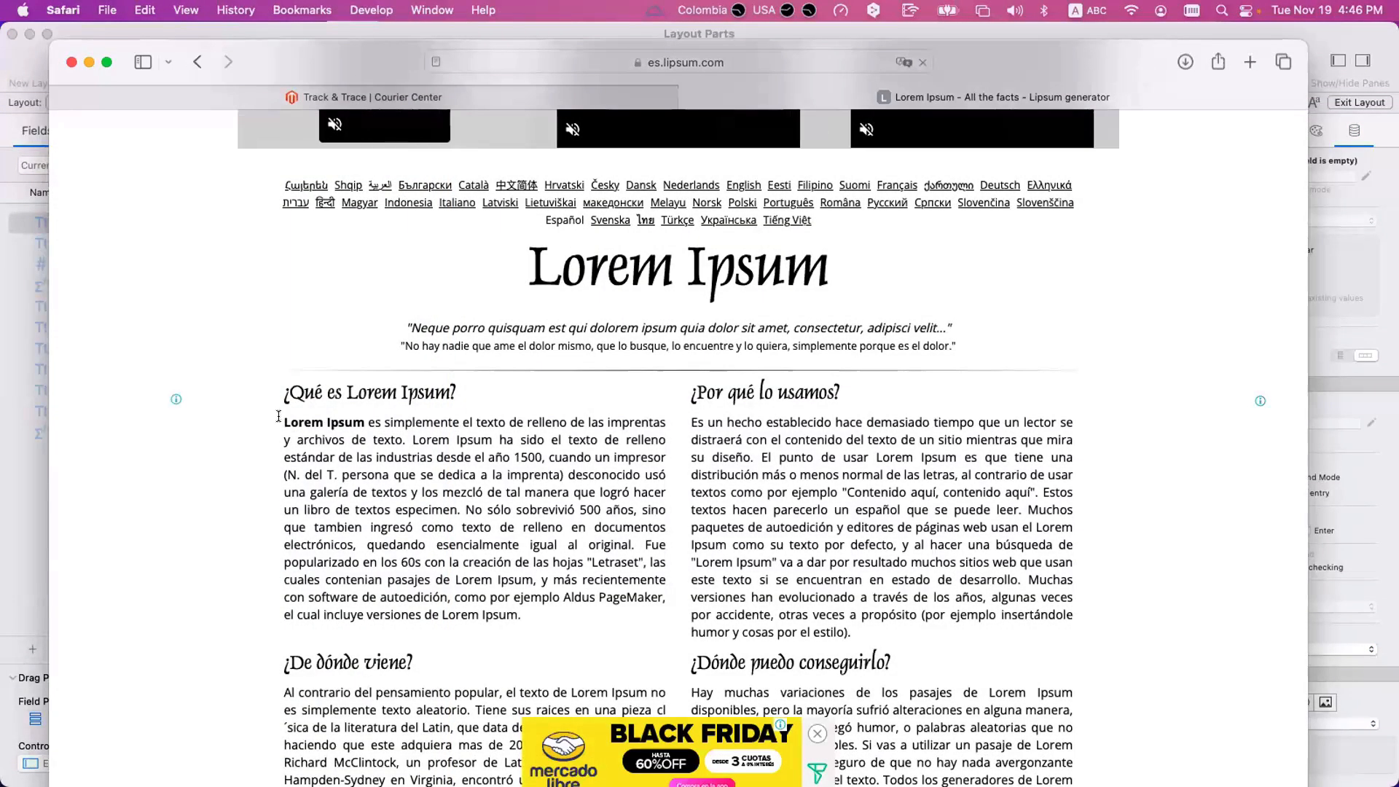
In Safari, select the paragraph under "¿Qué es Lorem Ipsum?" on es.lipsum.com and return to FileMaker.
{"action": "left_click_drag", "start_coordinate": [279, 416], "coordinate": [538, 609]}
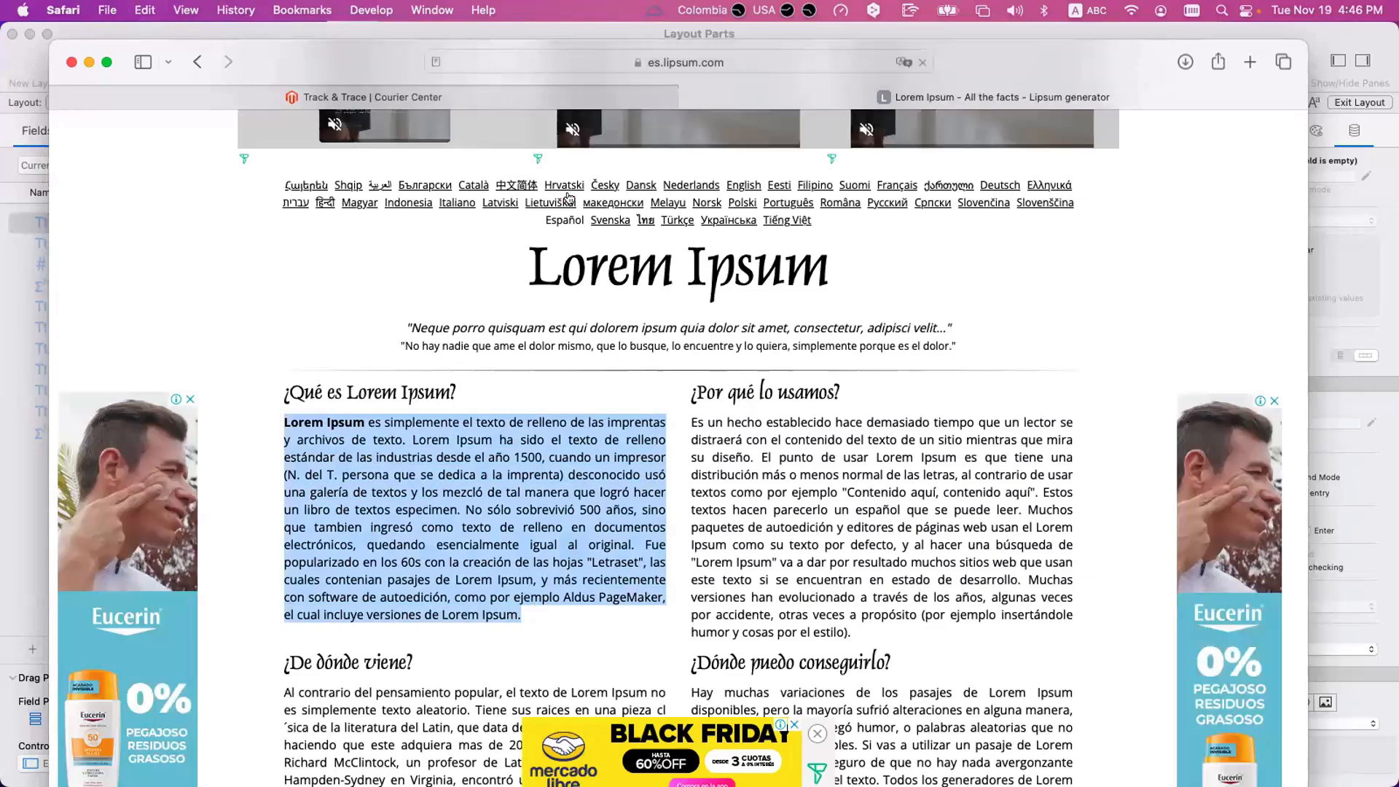
{"action": "left_click_drag", "start_coordinate": [441, 91], "coordinate": [557, 175]}
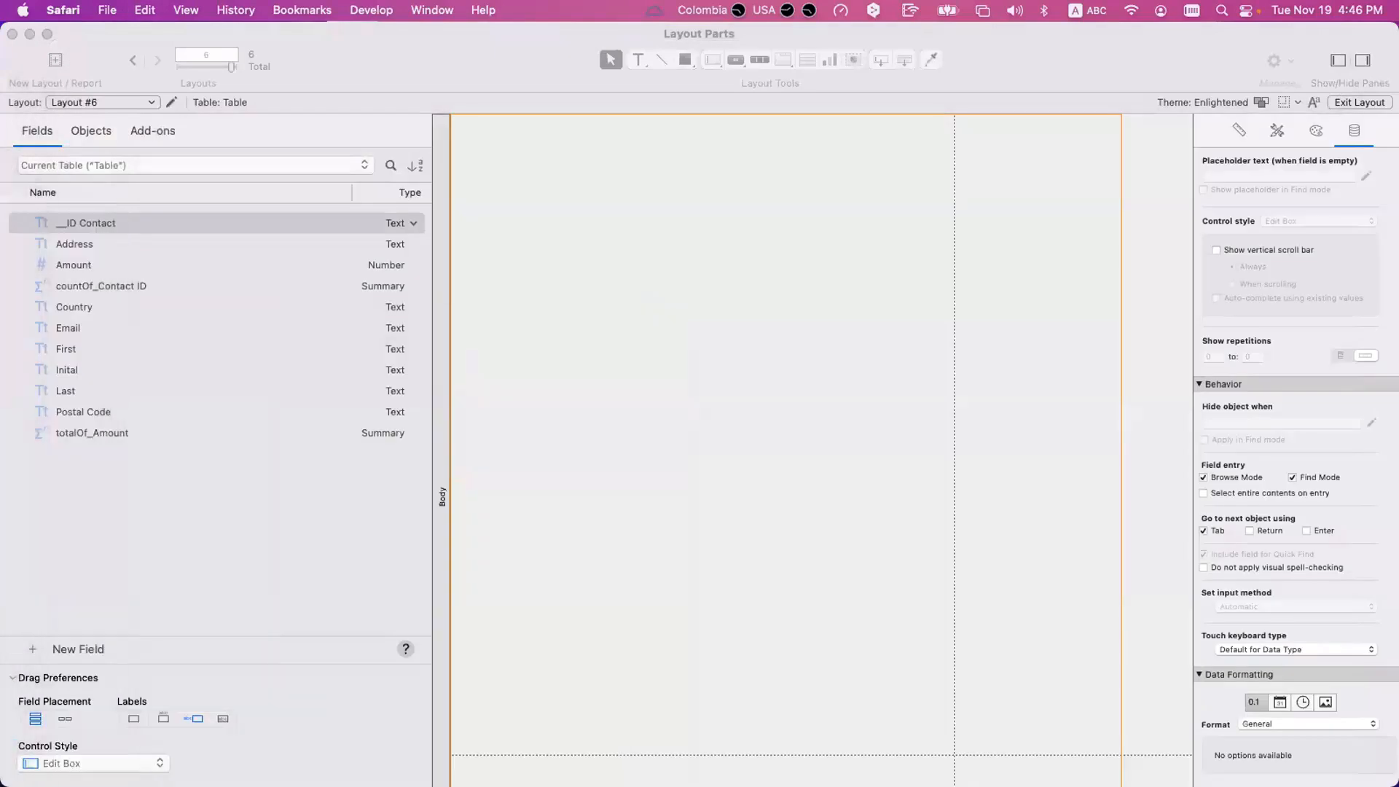
{"action": "left_click", "coordinate": [549, 189]}
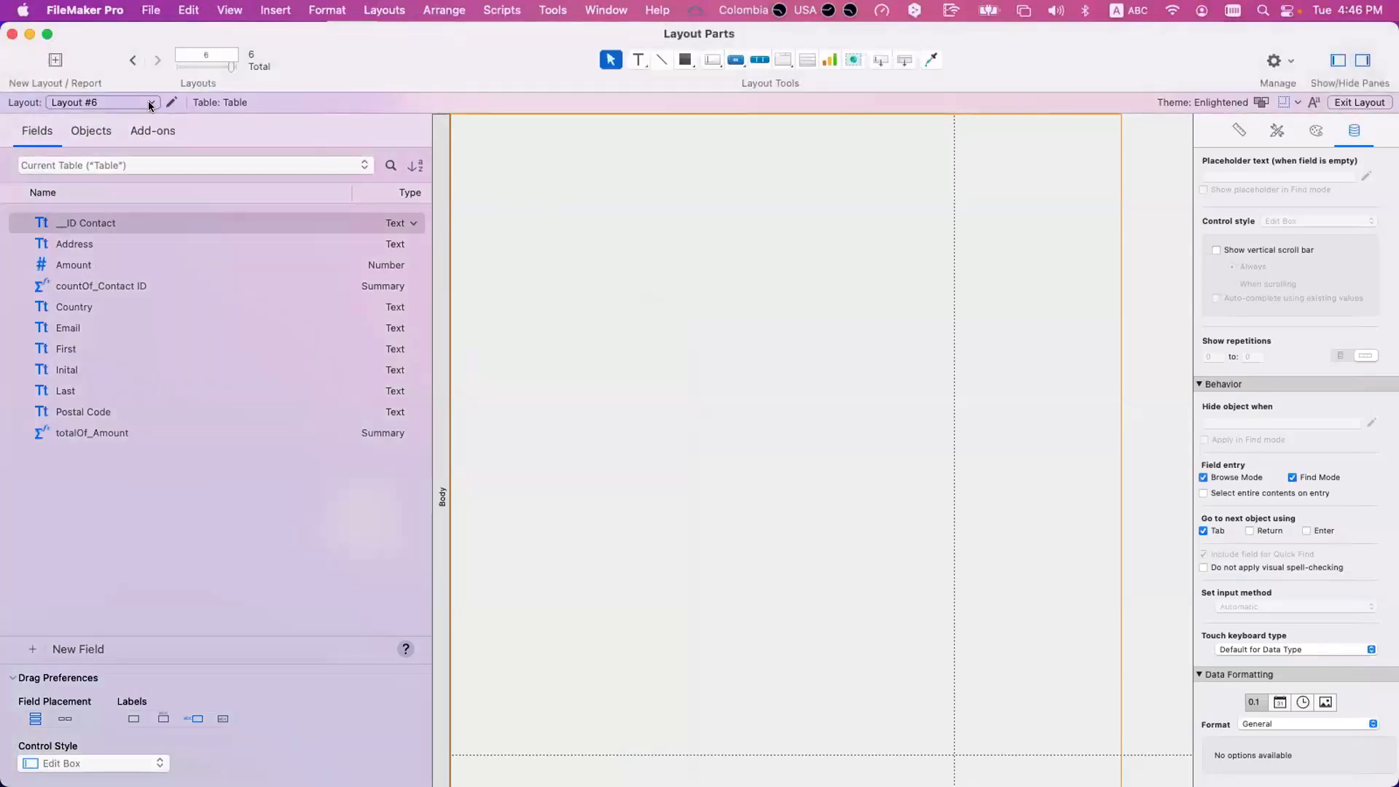
Create a new database table named Table 2.
{"action": "key", "text": "super+shift+d"}
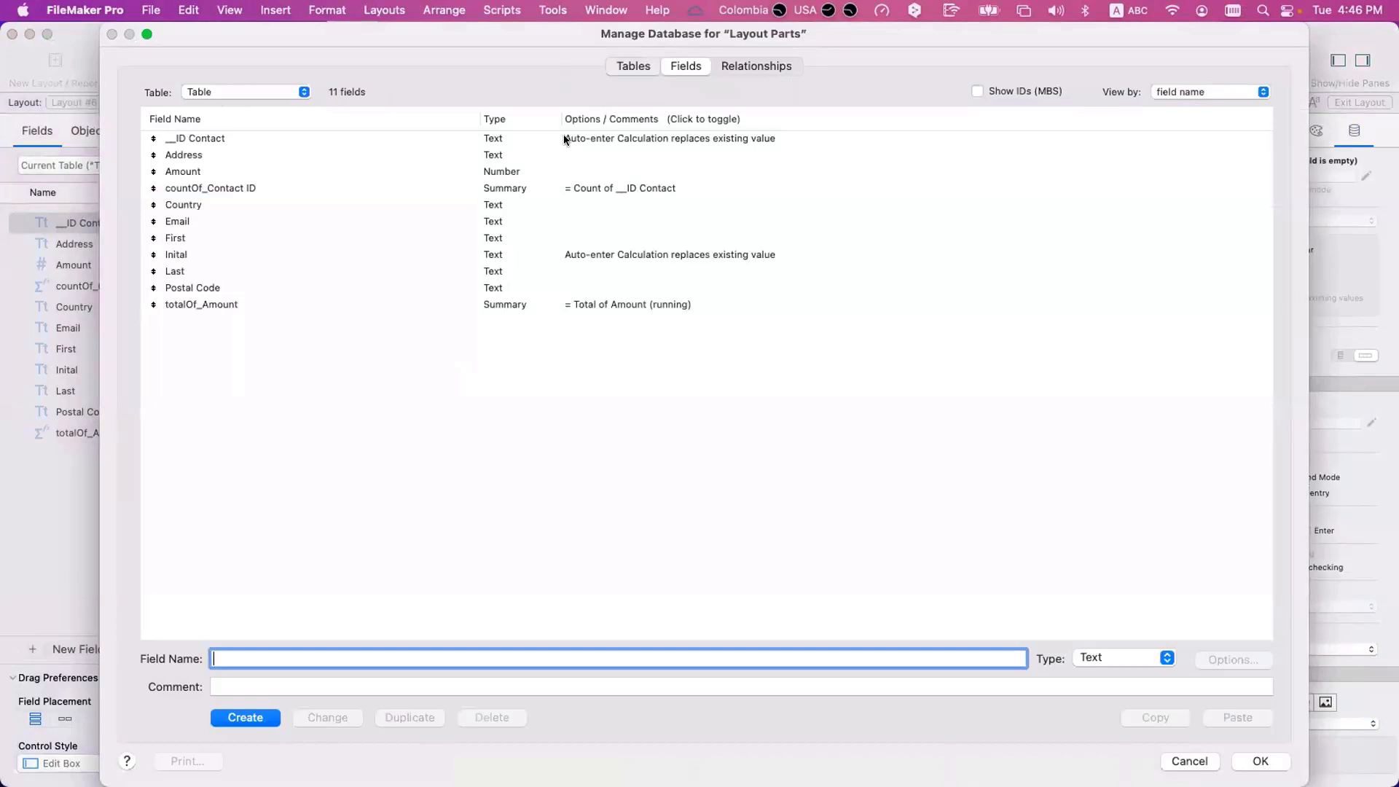
{"action": "left_click", "coordinate": [632, 67]}
{"action": "left_click", "coordinate": [1057, 696]}
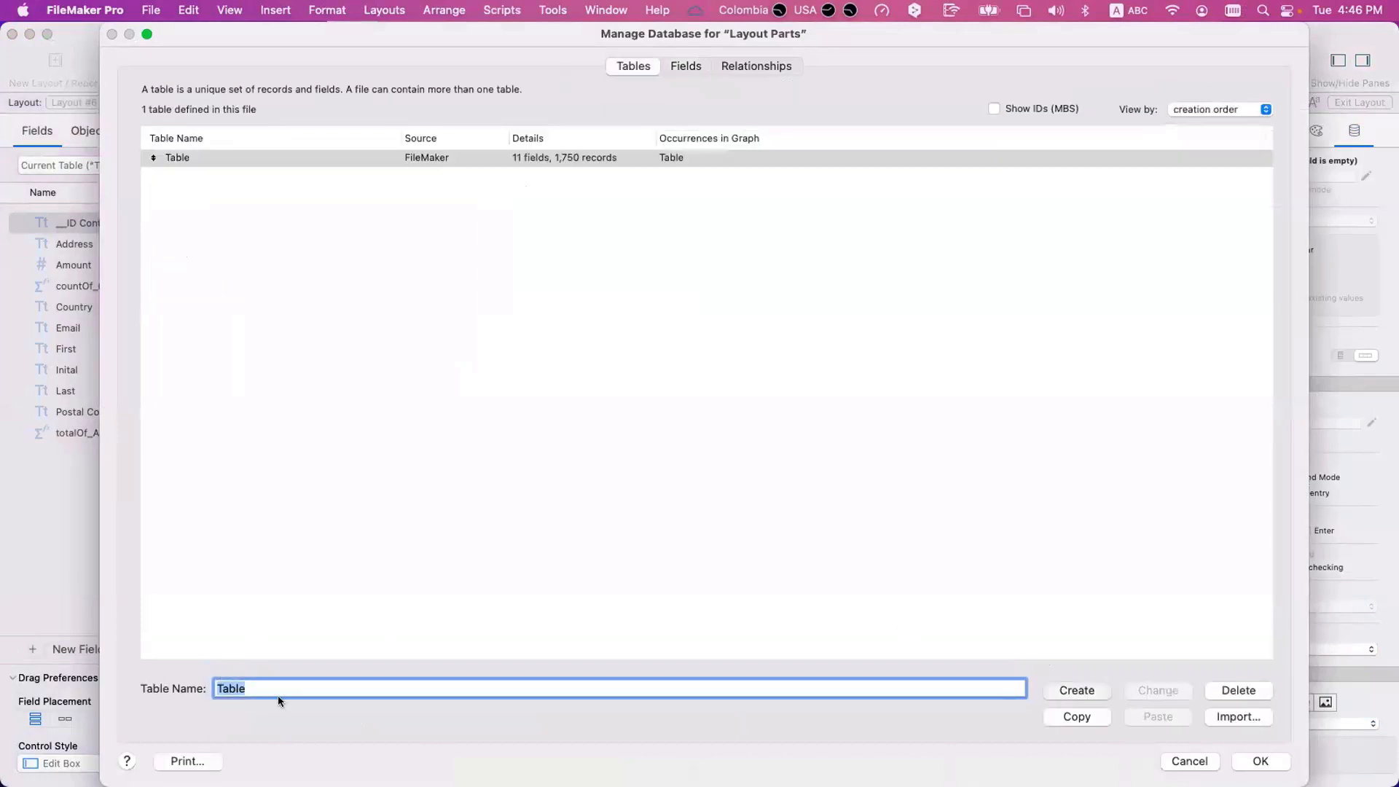
{"action": "left_click", "coordinate": [219, 223]}
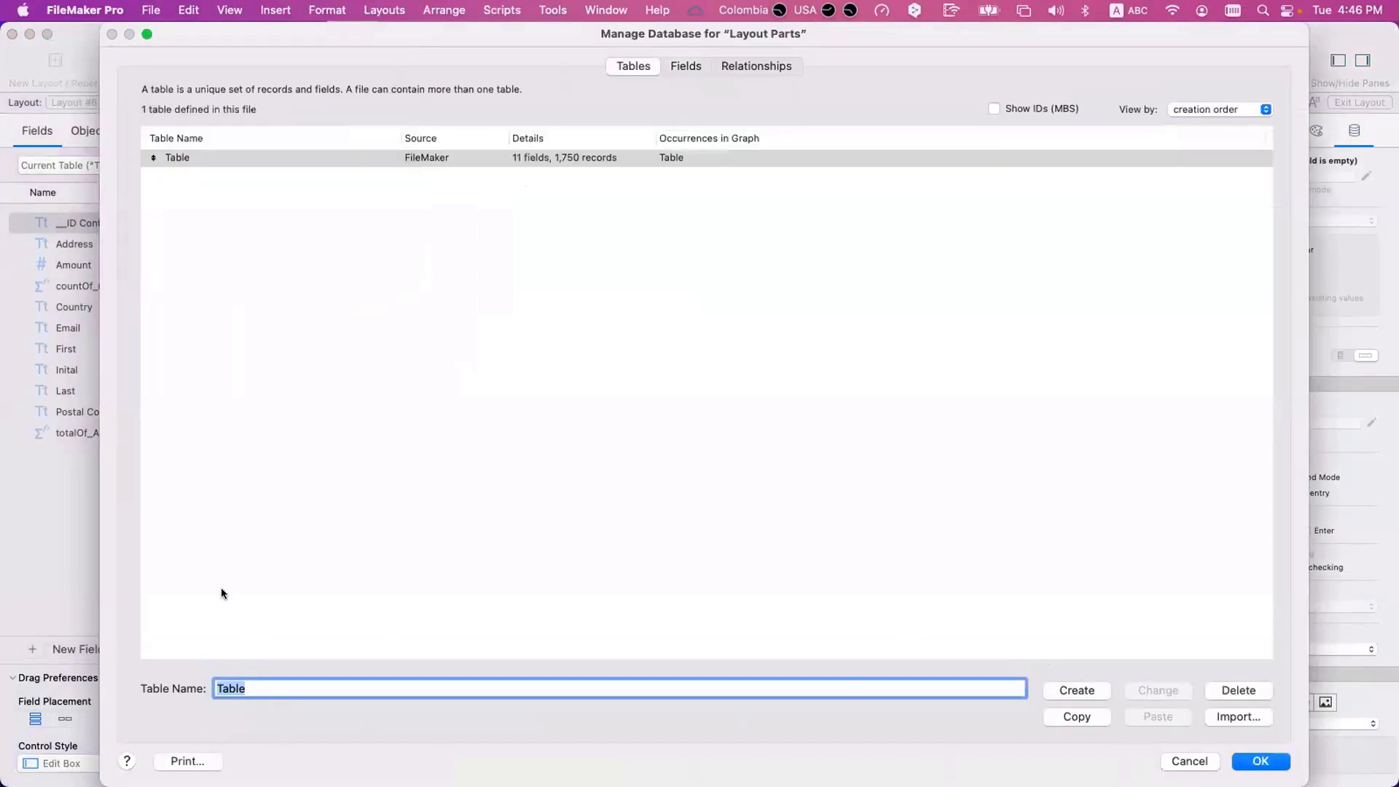
{"action": "type", "text": "Table 2"}
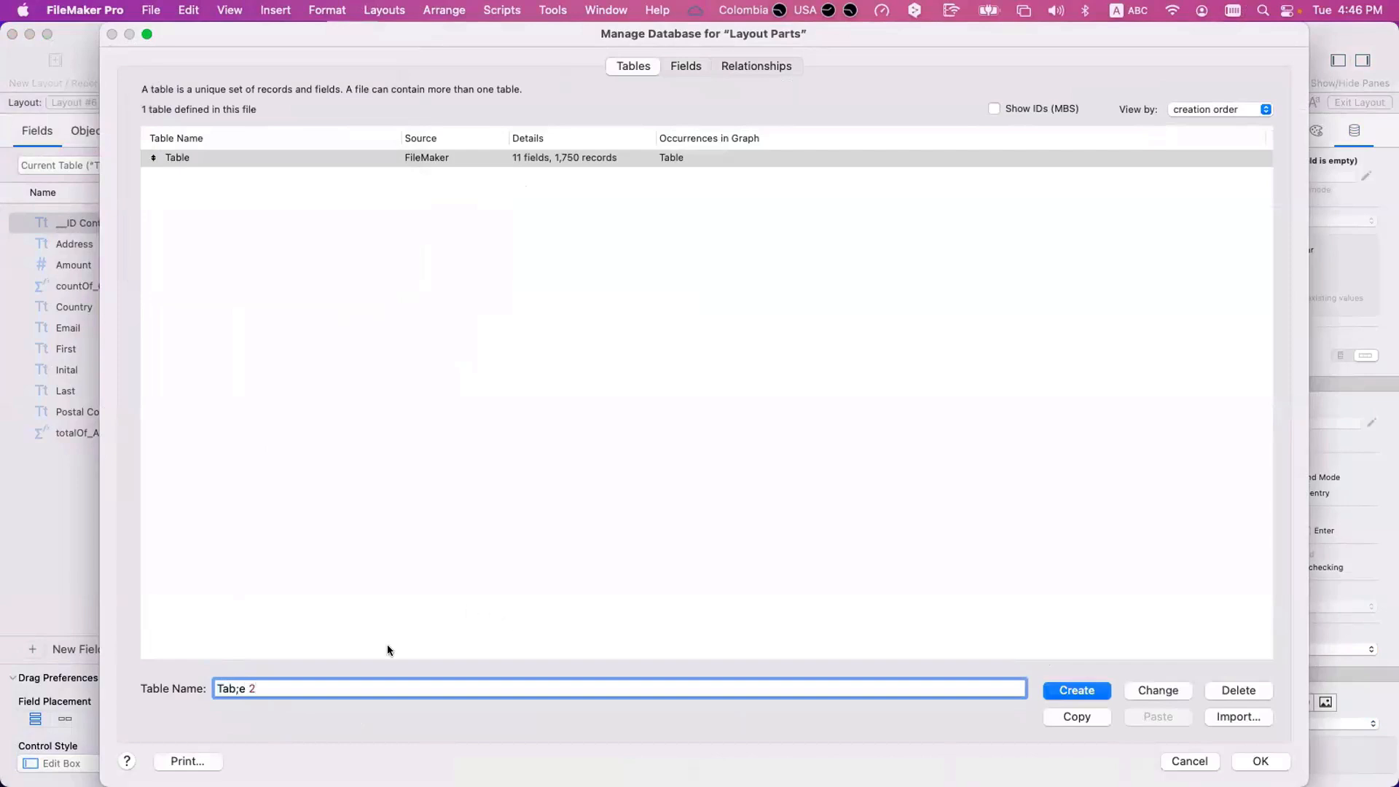
{"action": "left_click", "coordinate": [239, 691]}
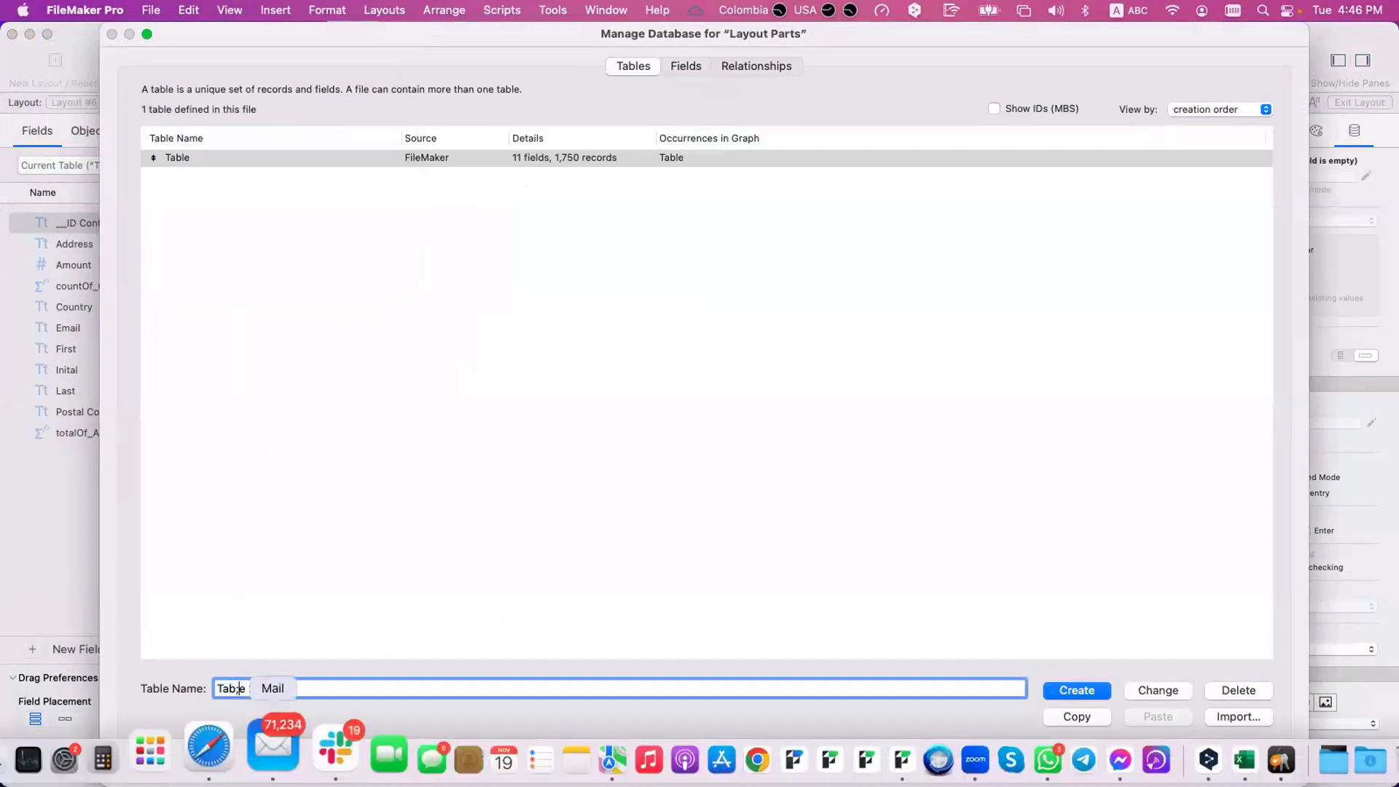
{"action": "key", "text": "Return"}
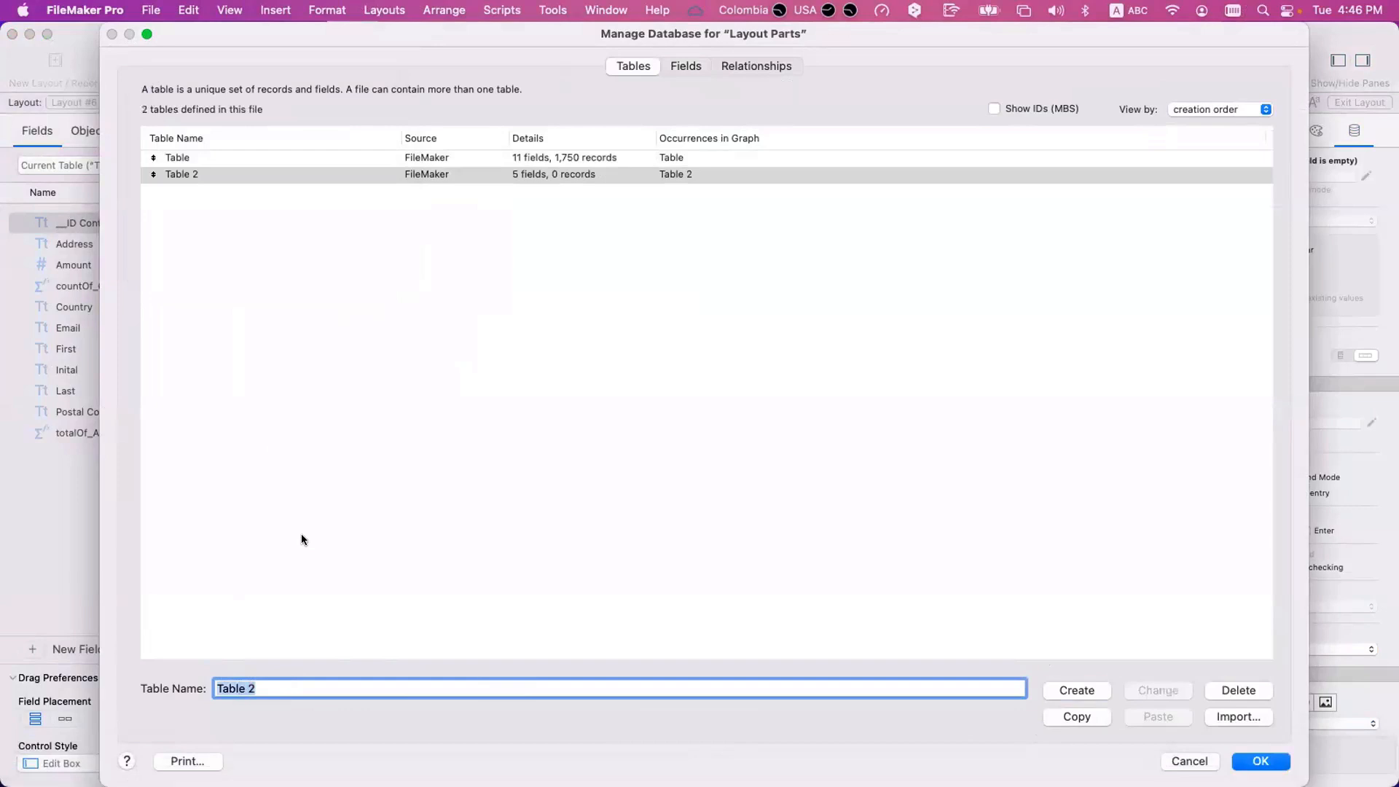
Delete all the default fields from Table 2.
{"action": "double_click", "coordinate": [244, 177]}
{"action": "key", "text": "super+a"}
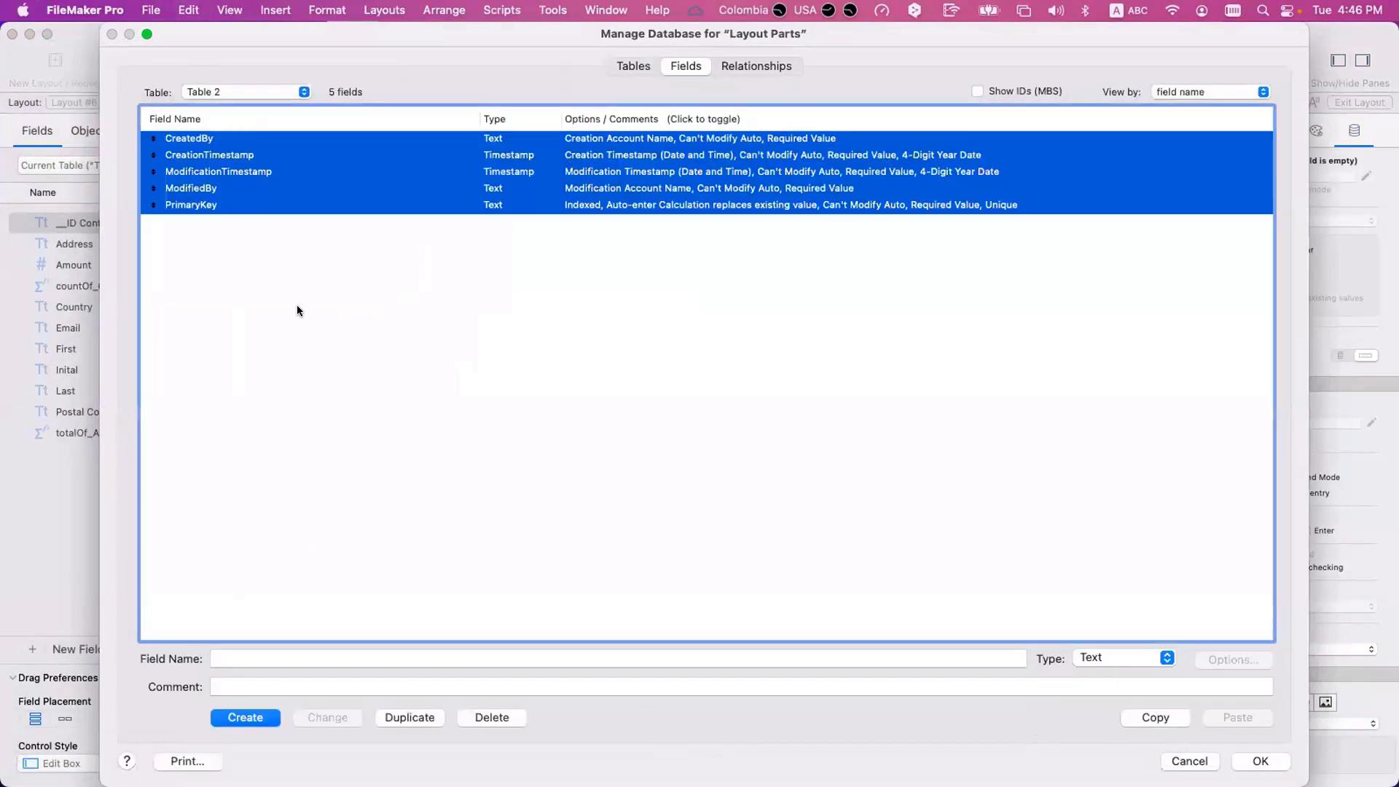
{"action": "key", "text": "BackSpace"}
{"action": "left_click", "coordinate": [257, 248]}
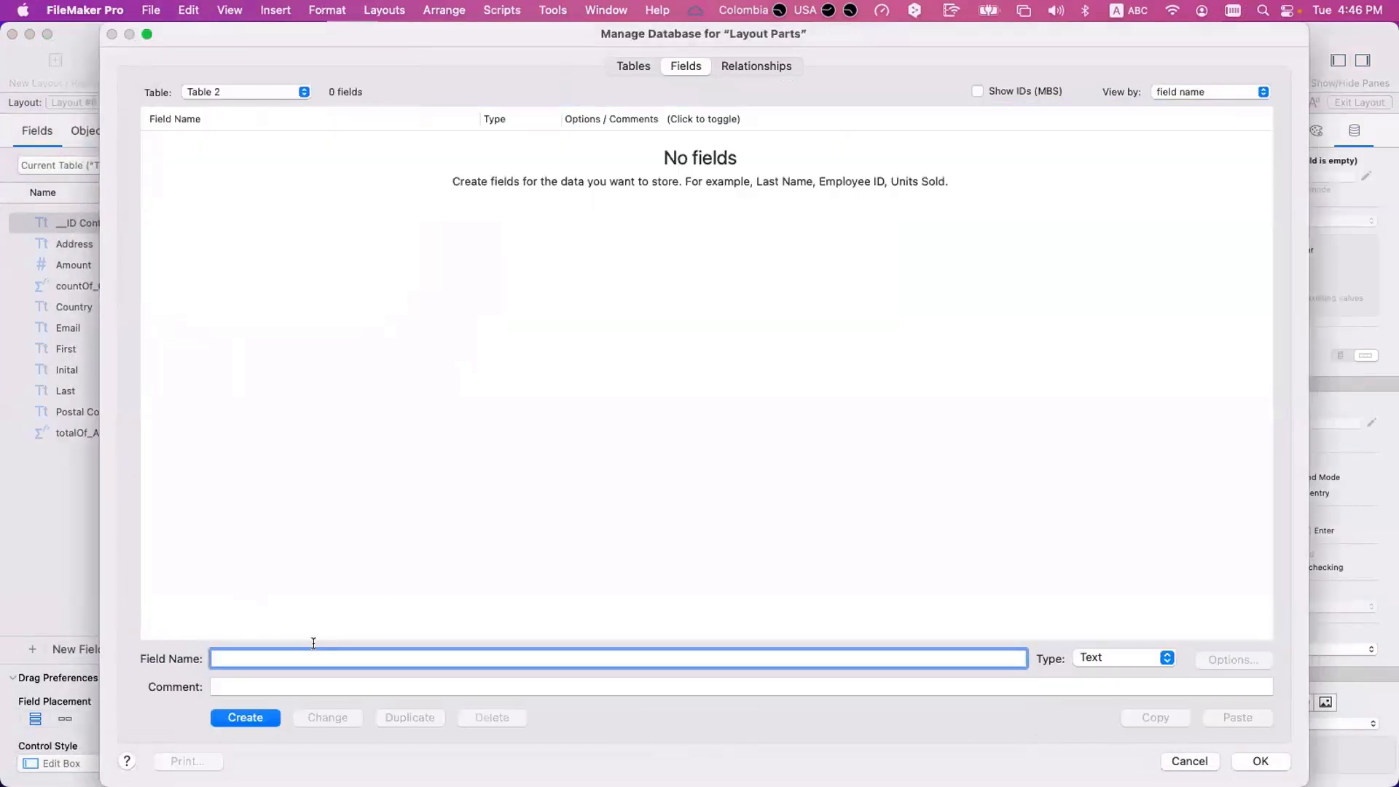
Create a text field named Text in Table 2 and save the database changes.
{"action": "type", "text": "Text"}
{"action": "key", "text": "BackSpace"}
{"action": "key", "text": "BackSpace"}
{"action": "type", "text": "xt"}
{"action": "left_click", "coordinate": [252, 718]}
{"action": "left_click", "coordinate": [492, 480]}
{"action": "key", "text": "Return"}
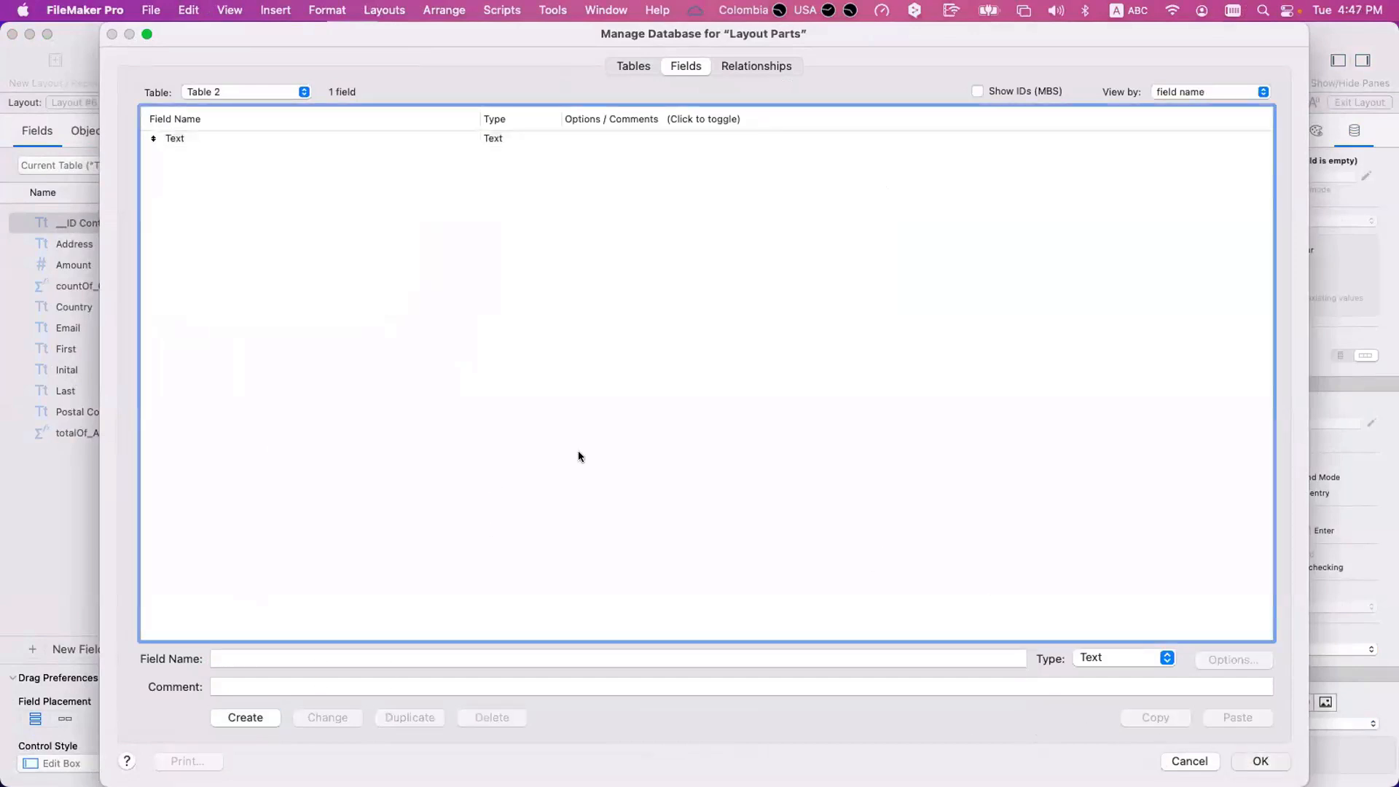
Return to Layout #6 and set it to show records from Table 2.
{"action": "left_click", "coordinate": [134, 102]}
{"action": "left_click", "coordinate": [209, 95]}
{"action": "left_click", "coordinate": [171, 102]}
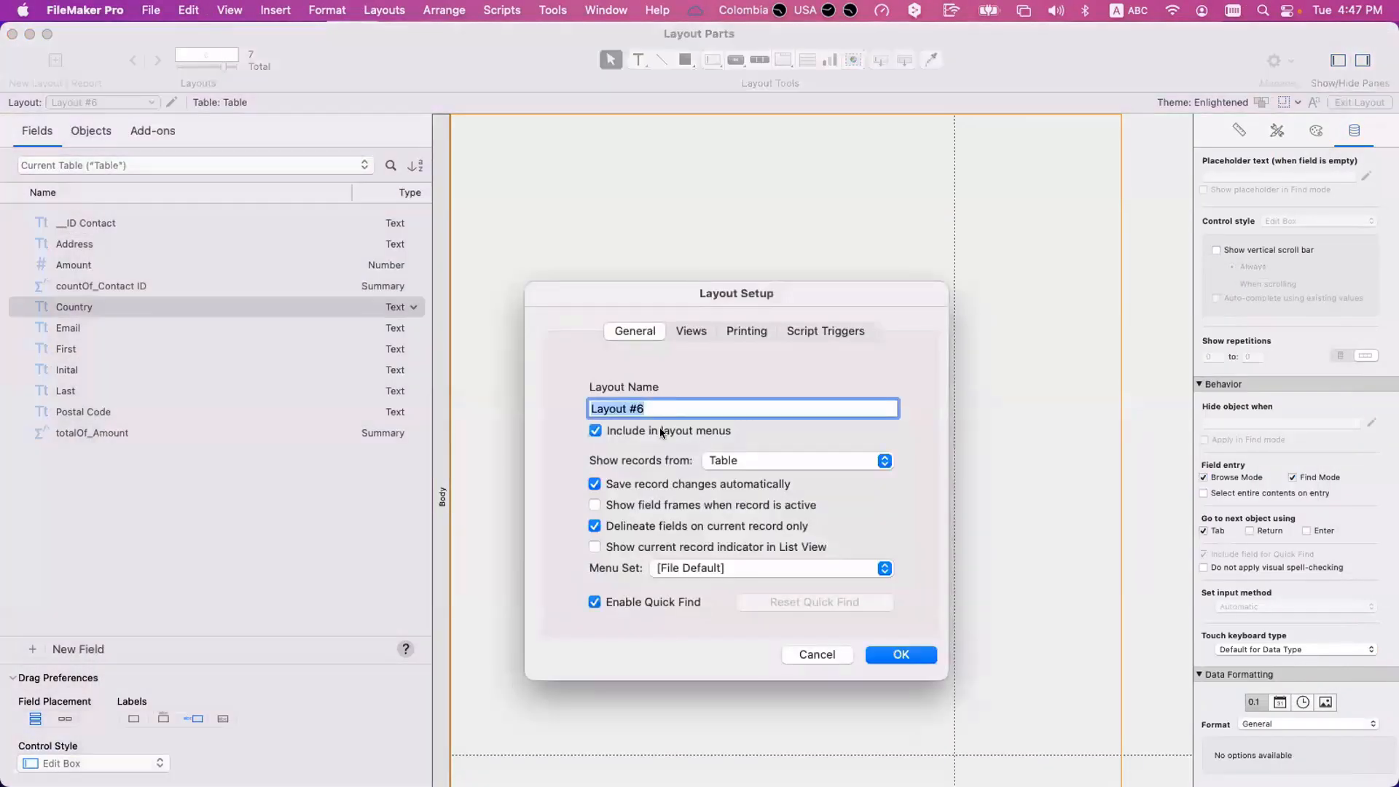
{"action": "left_click", "coordinate": [724, 459]}
{"action": "left_click", "coordinate": [729, 480]}
{"action": "left_click", "coordinate": [893, 656]}
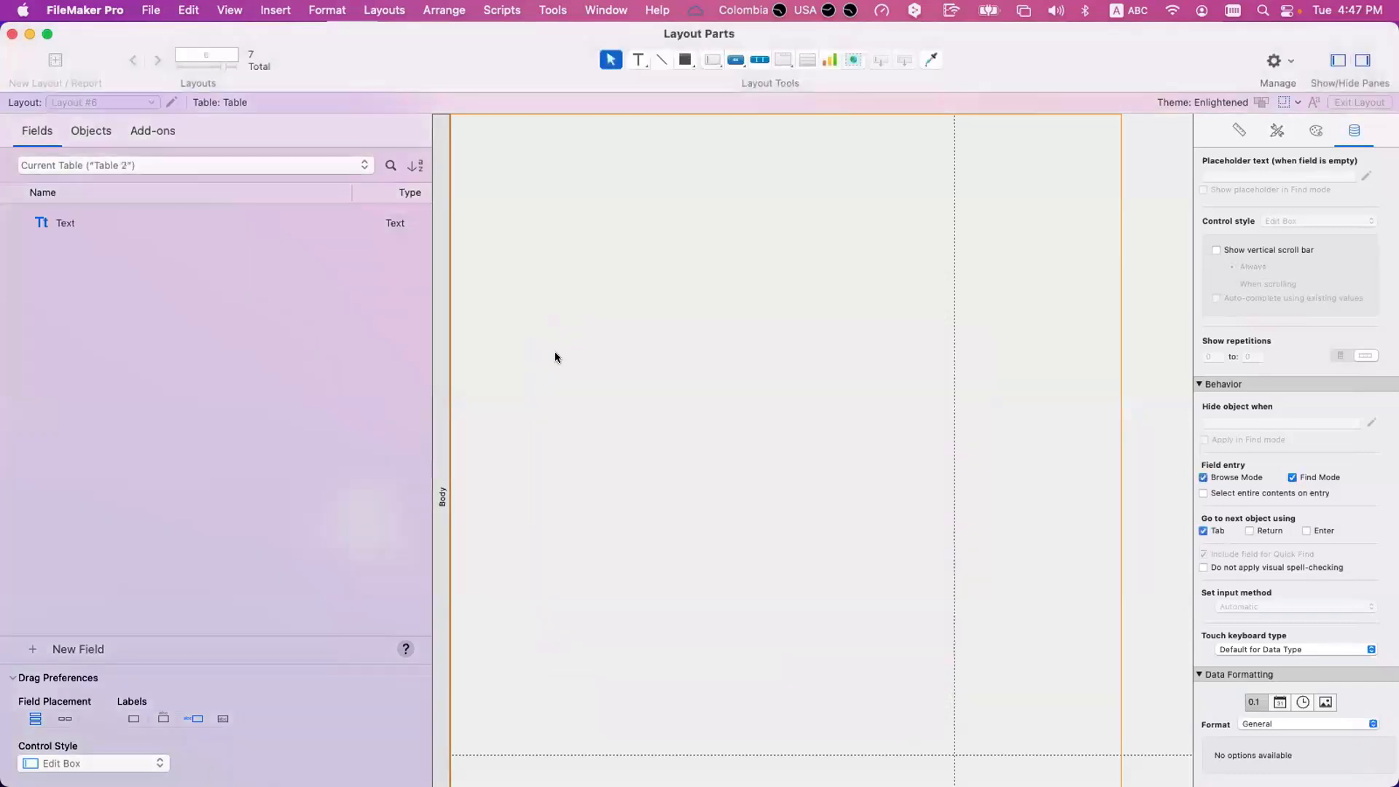
Place the Text field in the body of Layout #6, delete its label and enlarge it to nearly fill the page area.
{"action": "left_click_drag", "start_coordinate": [100, 220], "coordinate": [641, 222]}
{"action": "left_click", "coordinate": [508, 161]}
{"action": "left_click", "coordinate": [490, 151]}
{"action": "key", "text": "BackSpace"}
{"action": "left_click_drag", "start_coordinate": [726, 153], "coordinate": [944, 744]}
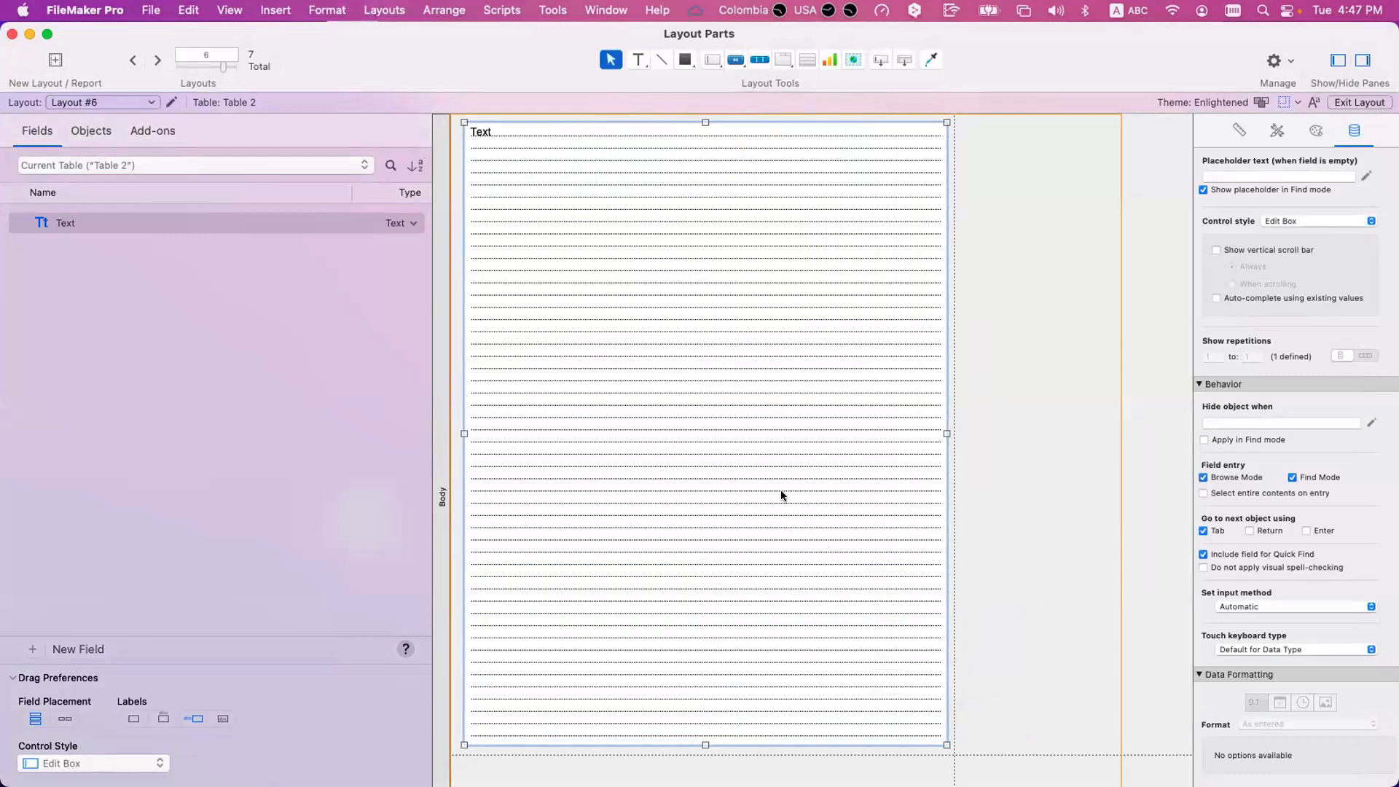
Switch Layout #6 to Browse mode and create a new record.
{"action": "key", "text": "super+b"}
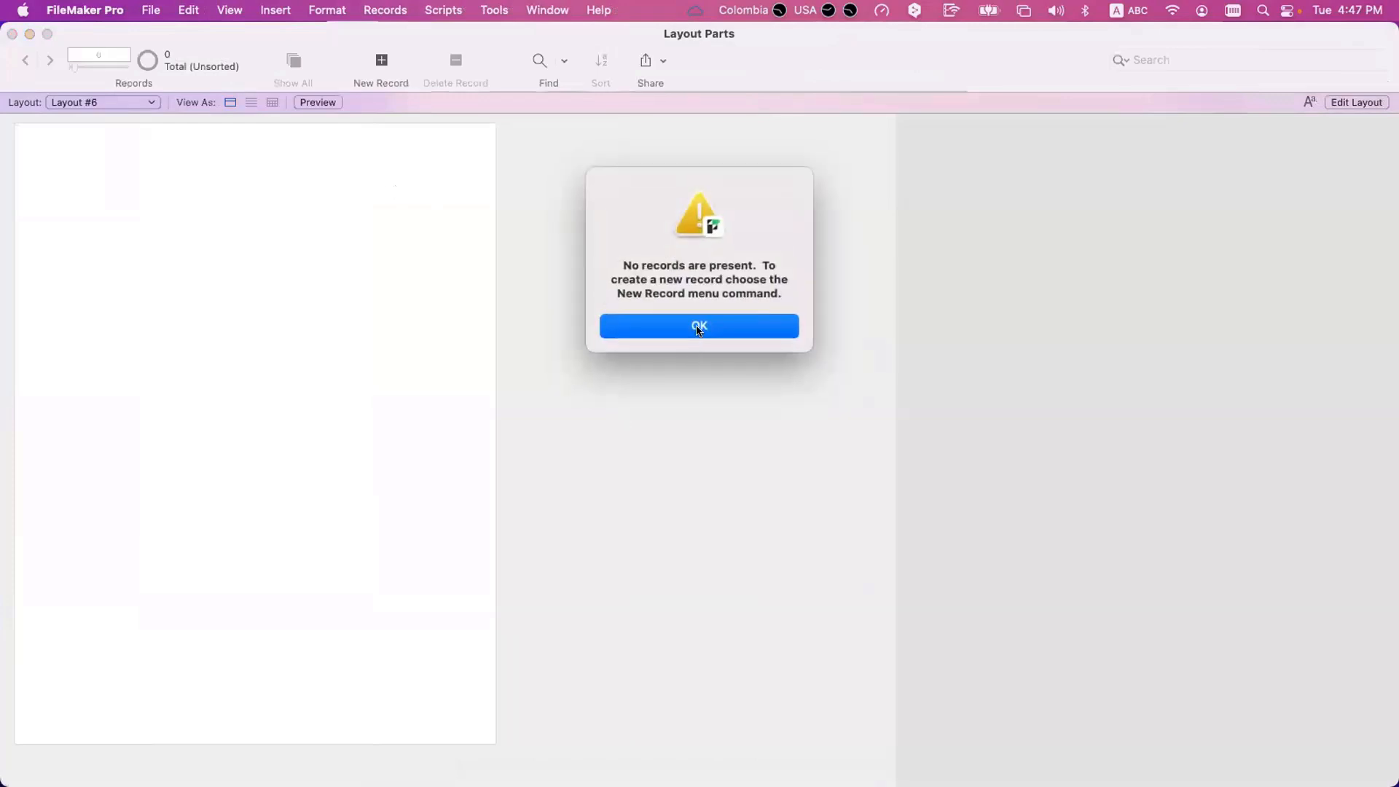
{"action": "left_click", "coordinate": [698, 327]}
{"action": "left_click", "coordinate": [382, 80]}
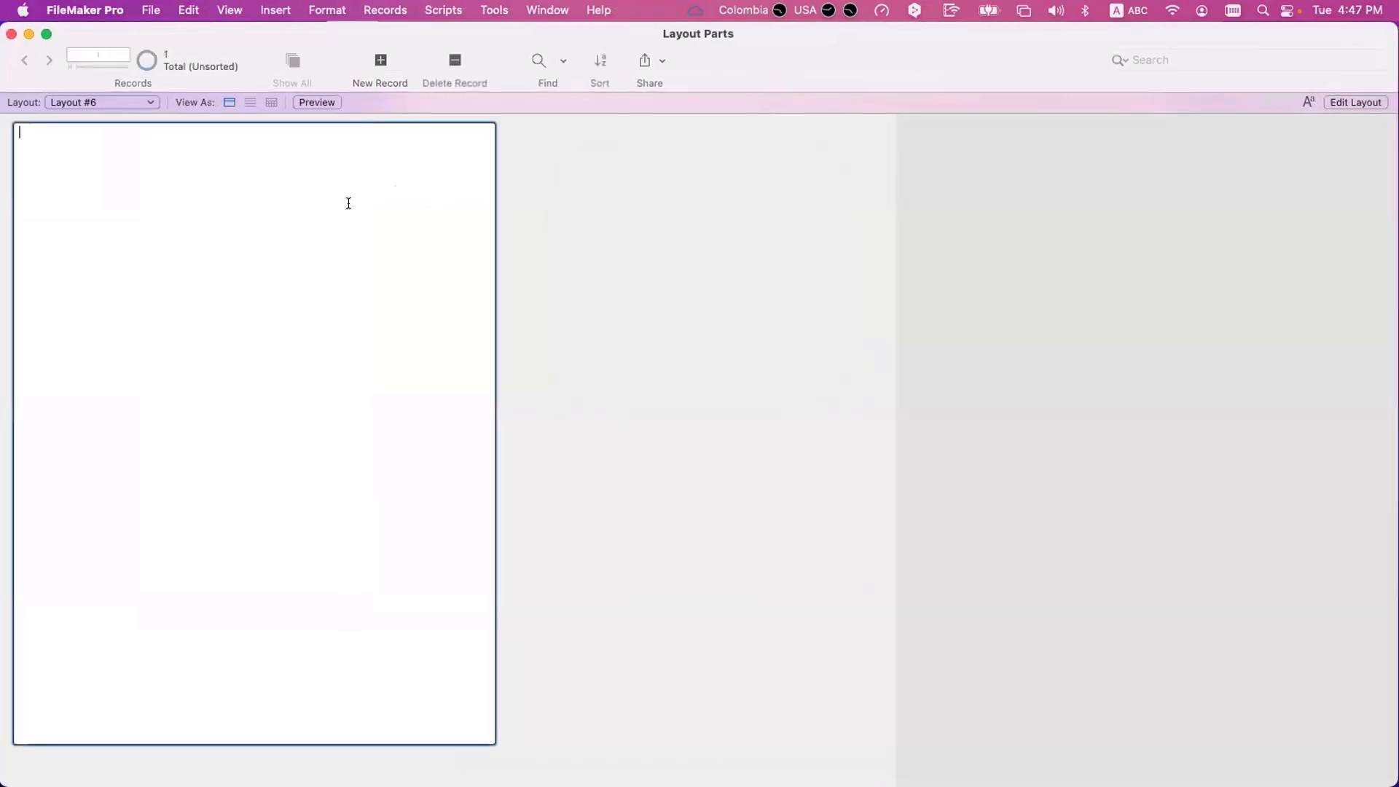
Paste the Spanish Lorem Ipsum paragraph into the first record's Text field and commit the record.
{"action": "type", "text": "Lorem Ipsum es simplemente el texto de relleno de las imprentas y archivos de texto. Lorem Ipsum ha sido el texto de relleno estándar de las industrias desde el año 1500, cuando un impresor (N. del T. persona que se dedica a la imprenta) desconocido usó una galería de textos y los mezcló de tal manera que logró hacer un libro de textos especimen. No sólo sobrevivió 500 años, sino que tambien ingresó como texto de relleno en documentos electrónicos, quedando esencialmente igual al original. Fue popularizado en los 60s con la creación de las hojas \"Letraset\", las cuales contenian pasajes de Lorem Ipsum, y más recientemente con software de autoedición, como por ejemplo Aldus PageMaker, el cual incluye versiones de Lorem Ipsum."}
{"action": "left_click", "coordinate": [553, 257]}
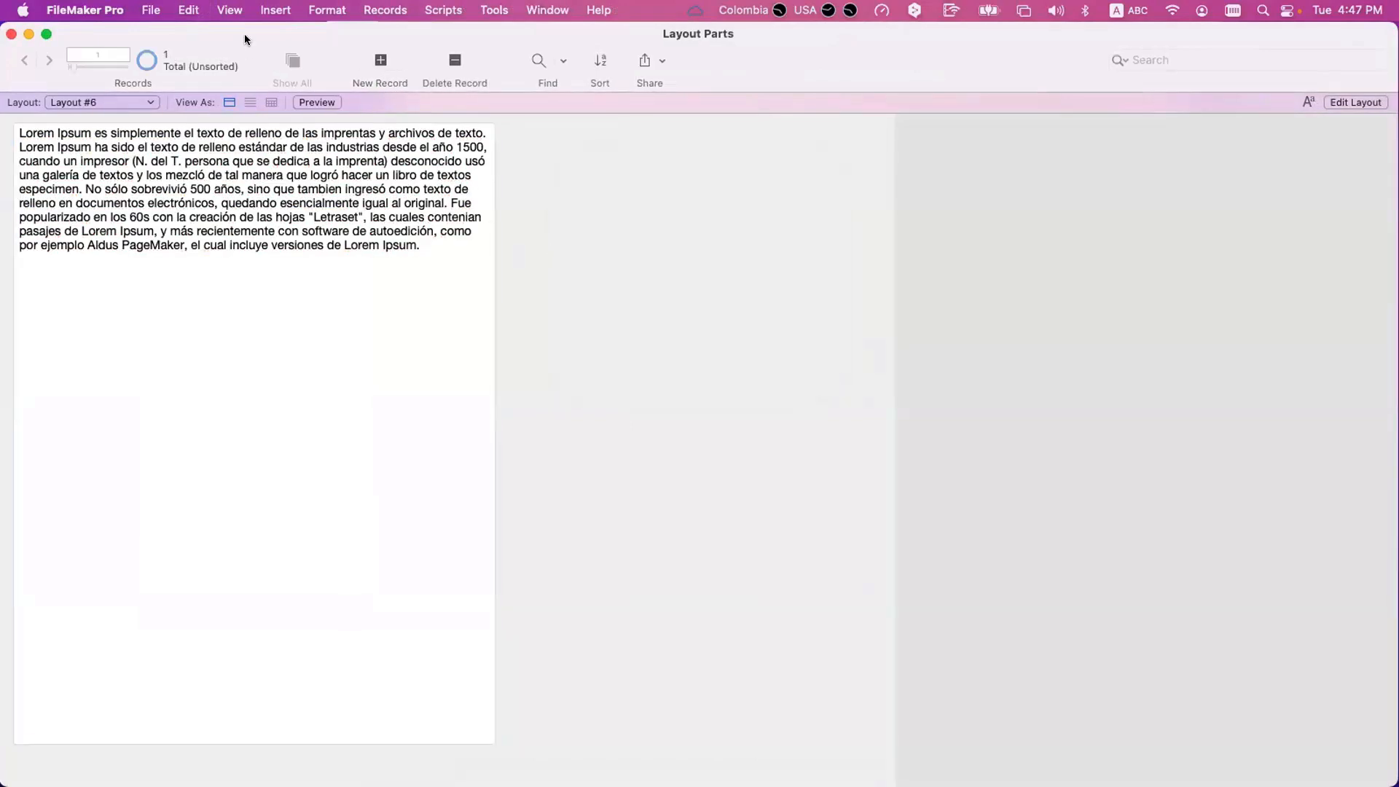
{"action": "left_click_drag", "start_coordinate": [243, 34], "coordinate": [423, 33]}
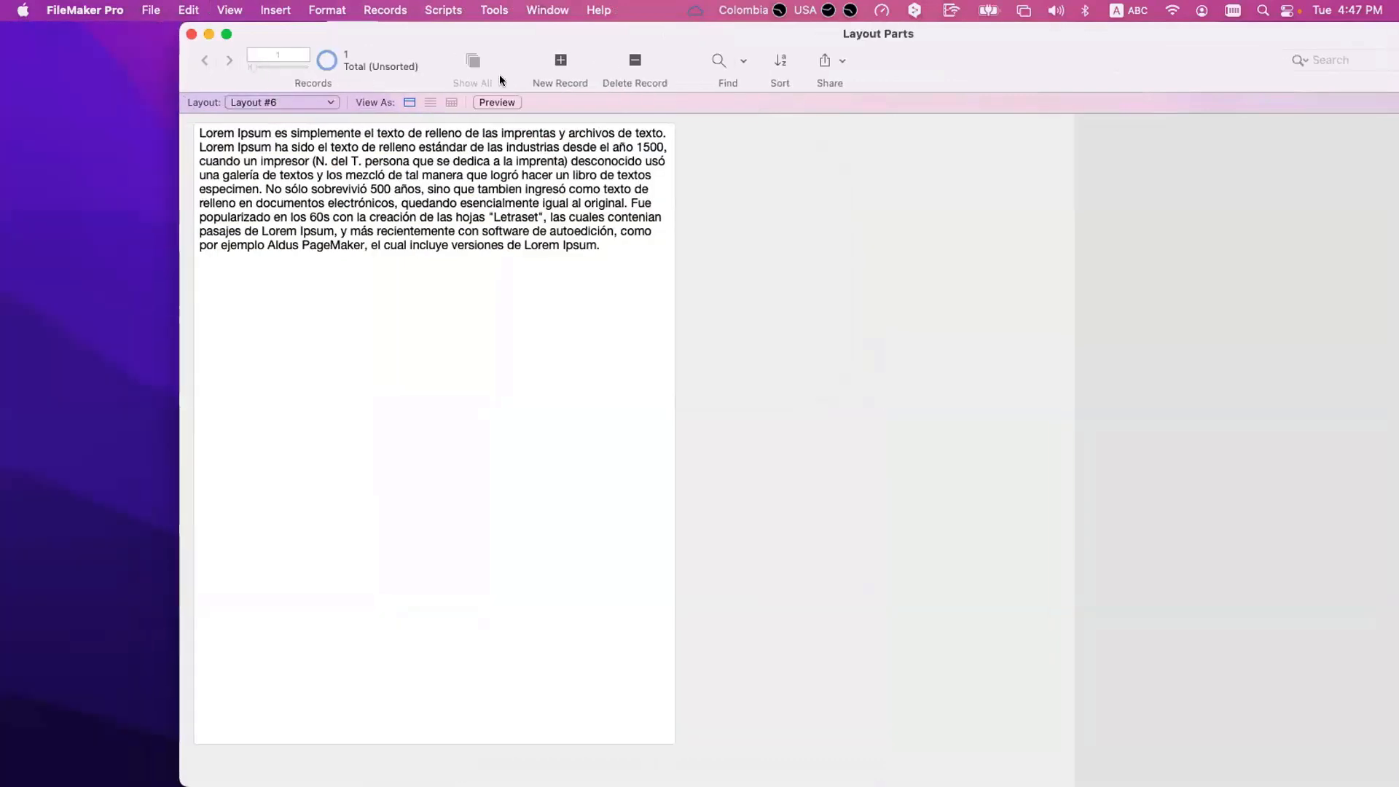
Create a second record, paste the "Sed ut perspiciatis" and "At vero eos" paragraphs into its Text field, and return to the first record.
{"action": "left_click", "coordinate": [553, 61]}
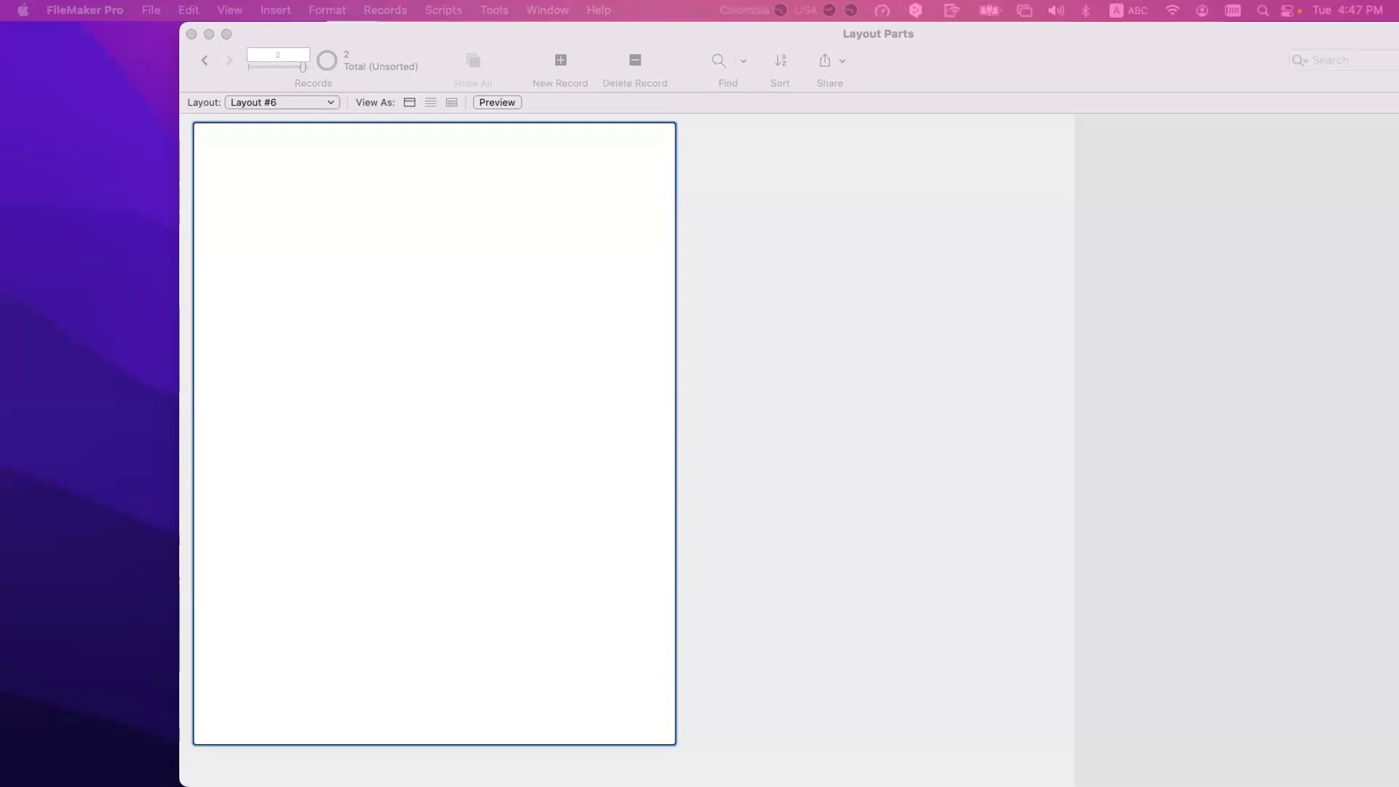
{"action": "left_click", "coordinate": [375, 352]}
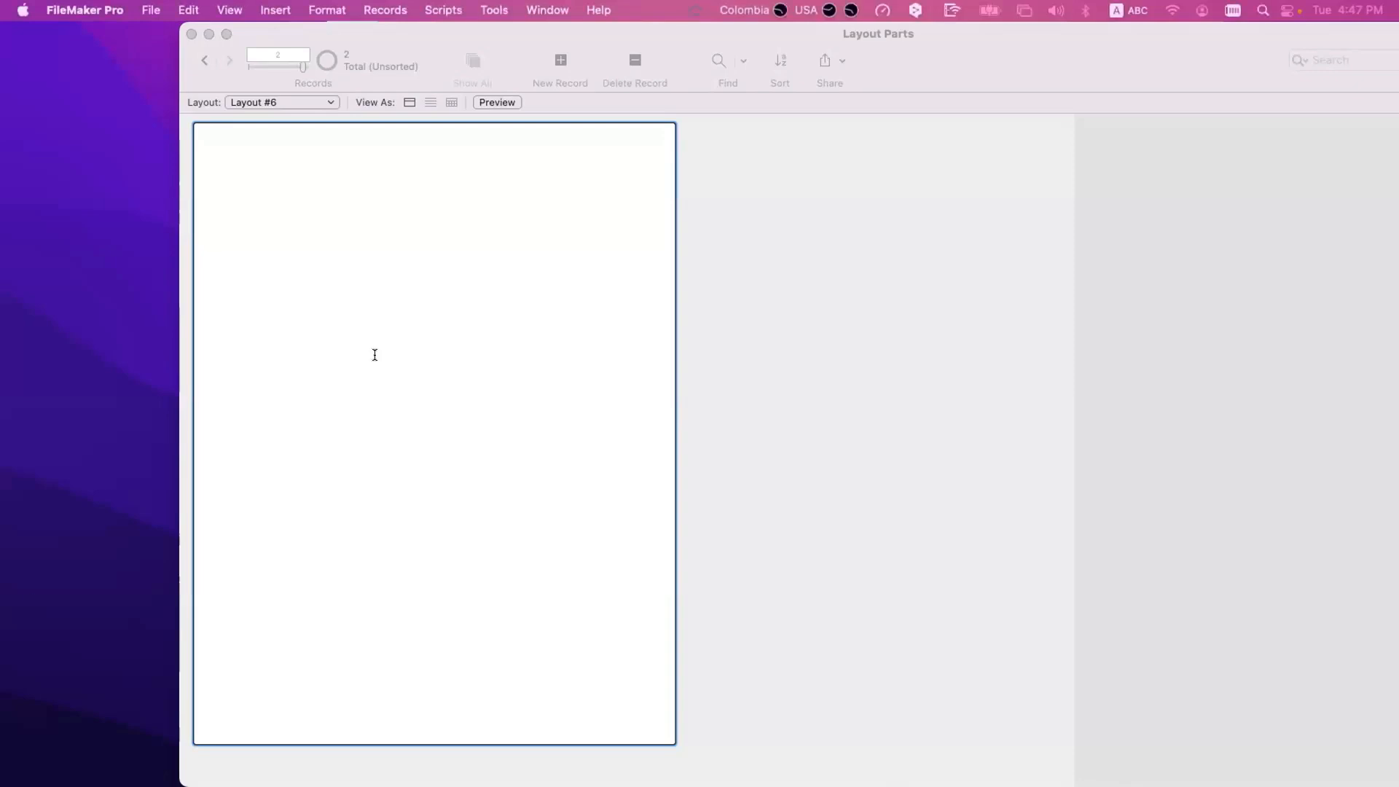
{"action": "type", "text": "\"Sed ut perspiciatis unde omnis iste natus error sit voluptatem accusantium doloremque laudantium, totam rem aperiam, eaque ipsa quae ab illo inventore veritatis et quasi architecto beatae vitae dicta sunt explicabo. Nemo enim ipsam voluptatem quia voluptas sit aspernatur aut odit aut fugit, sed quia consequuntur magni dolores eos qui ratione voluptatem sequi nesciunt. Neque porro quisquam est, qui dolorem ipsum quia dolor sit amet, consectetur, adipisci velit, sed quia non numquam eius modi tempora incidunt ut labore et dolore magnam aliquam quaerat voluptatem. Ut enim ad minima veniam, quis nostrum exercitationem ullam corporis suscipit laboriosam, nisi ut aliquid ex ea commodi consequatur? Quis autem vel eum iure reprehenderit qui in ea voluptate velit esse quam nihil molestiae consequatur, vel illum qui dolorem eum fugiat quo voluptas nulla pariatur?\""}
{"action": "key", "text": "super+Tab"}
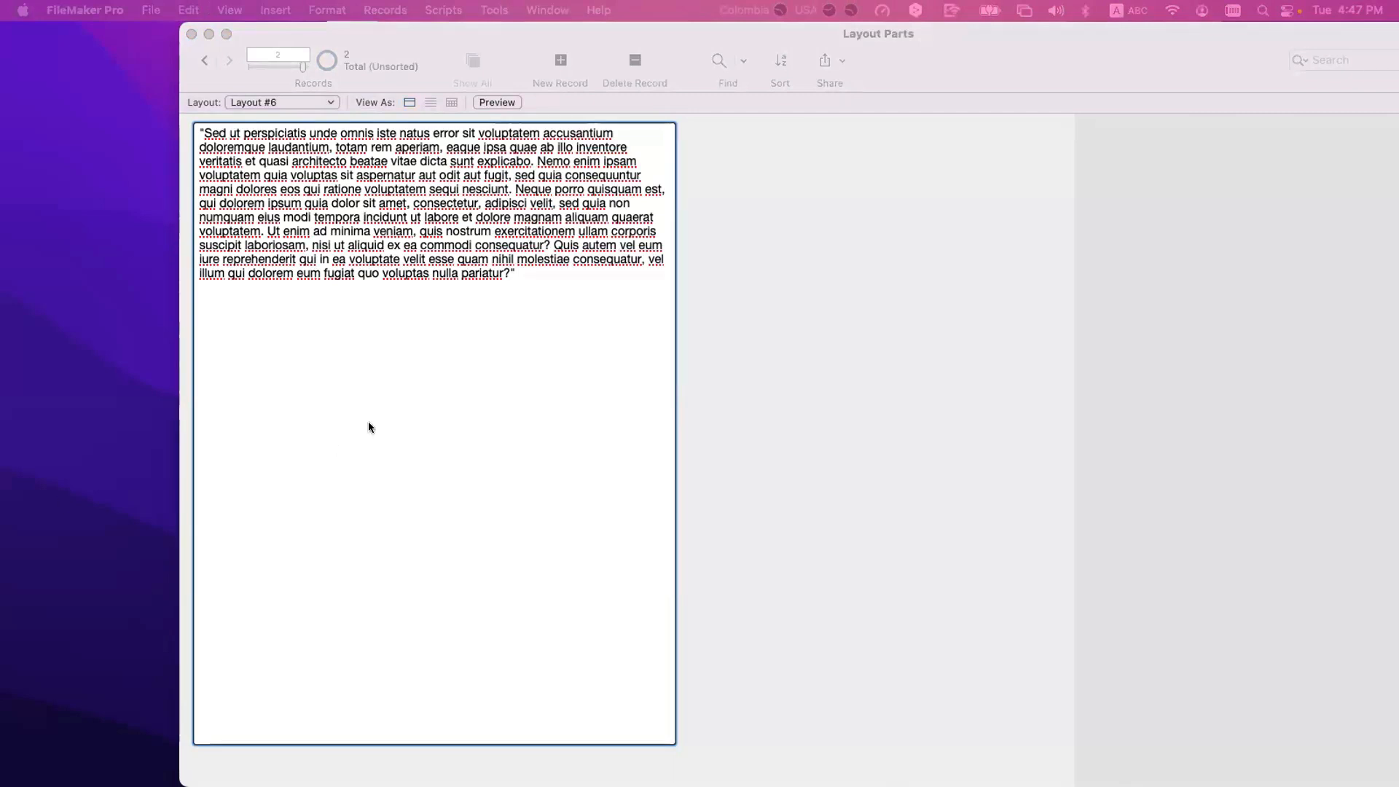
{"action": "left_click", "coordinate": [347, 387]}
{"action": "triple_click", "coordinate": [269, 305]}
{"action": "left_click", "coordinate": [270, 305]}
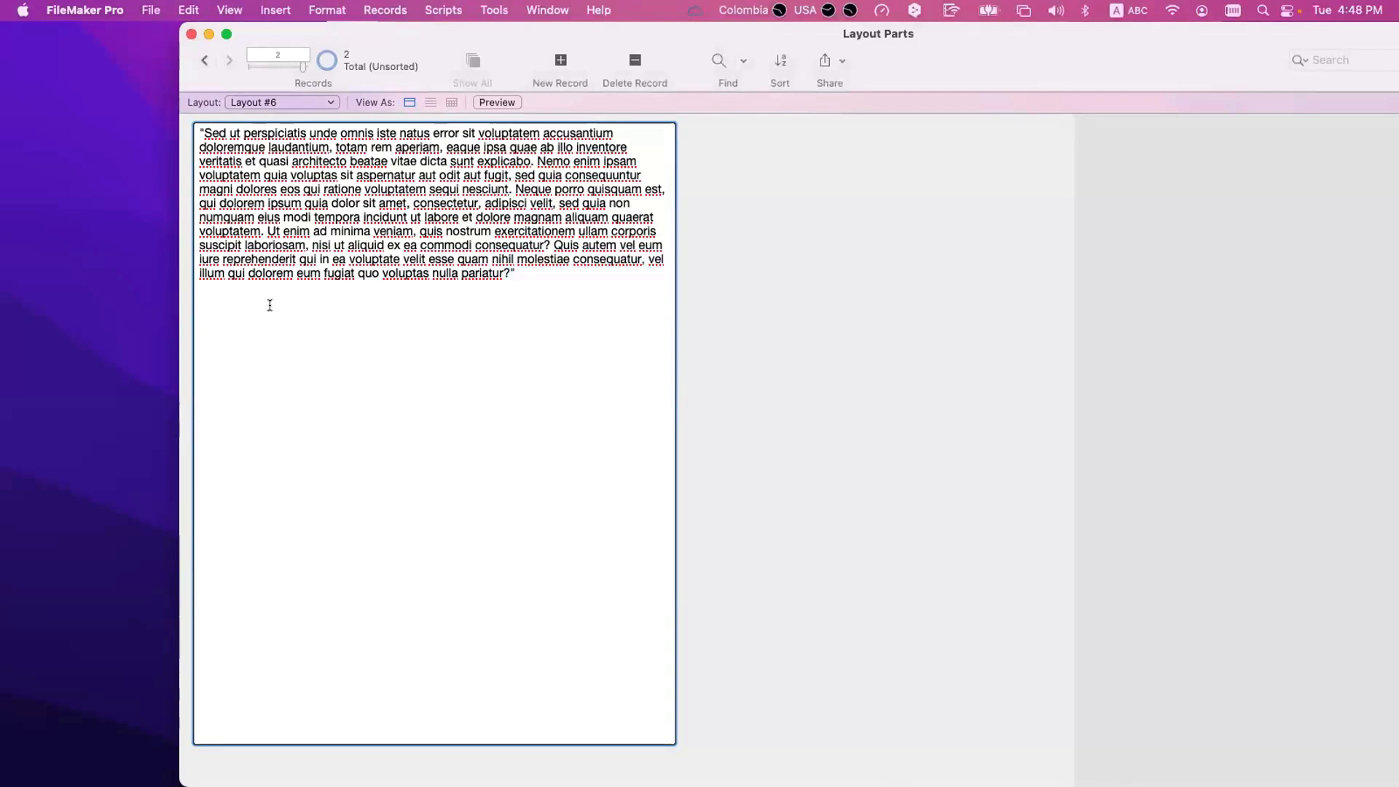
{"action": "type", "text": "\"At vero eos et accusamus et iusto odio dignissimos ducimus qui blanditiis praesentium voluptatum deleniti atque corrupti quos dolores et quas molestias excepturi sint occaecati cupiditate non provident, similique sunt in culpa qui officia deserunt mollitia animi, id est laborum et dolorum fuga. Et harum quidem rerum facilis est et expedita distinctio. Nam libero tempore, cum soluta nobis est eligendi optio cumque nihil impedit quo minus id quod maxime placeat facere possimus, omnis voluptas assumenda est, omnis dolor repellendus. Temporibus autem quibusdam et aut officiis debitis aut rerum necessitatibus saepe eveniet ut et voluptates repudiandae sint et molestiae non recusandae. Itaque earum rerum hic tenetur a sapiente delectus, ut aut reiciendis voluptatibus maiores alias consequatur aut perferendis doloribus asperiores repellat.\""}
{"action": "left_click", "coordinate": [877, 402]}
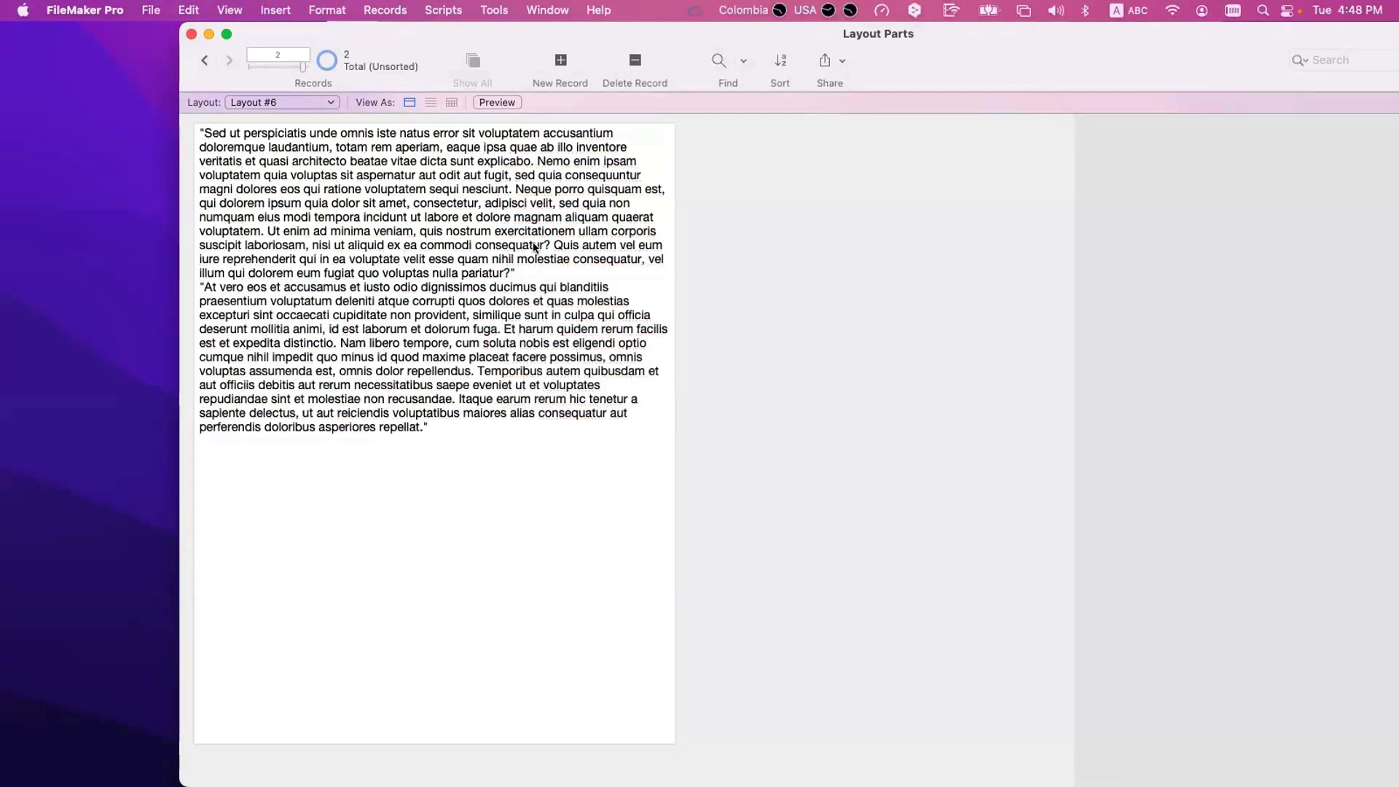
{"action": "left_click", "coordinate": [204, 61]}
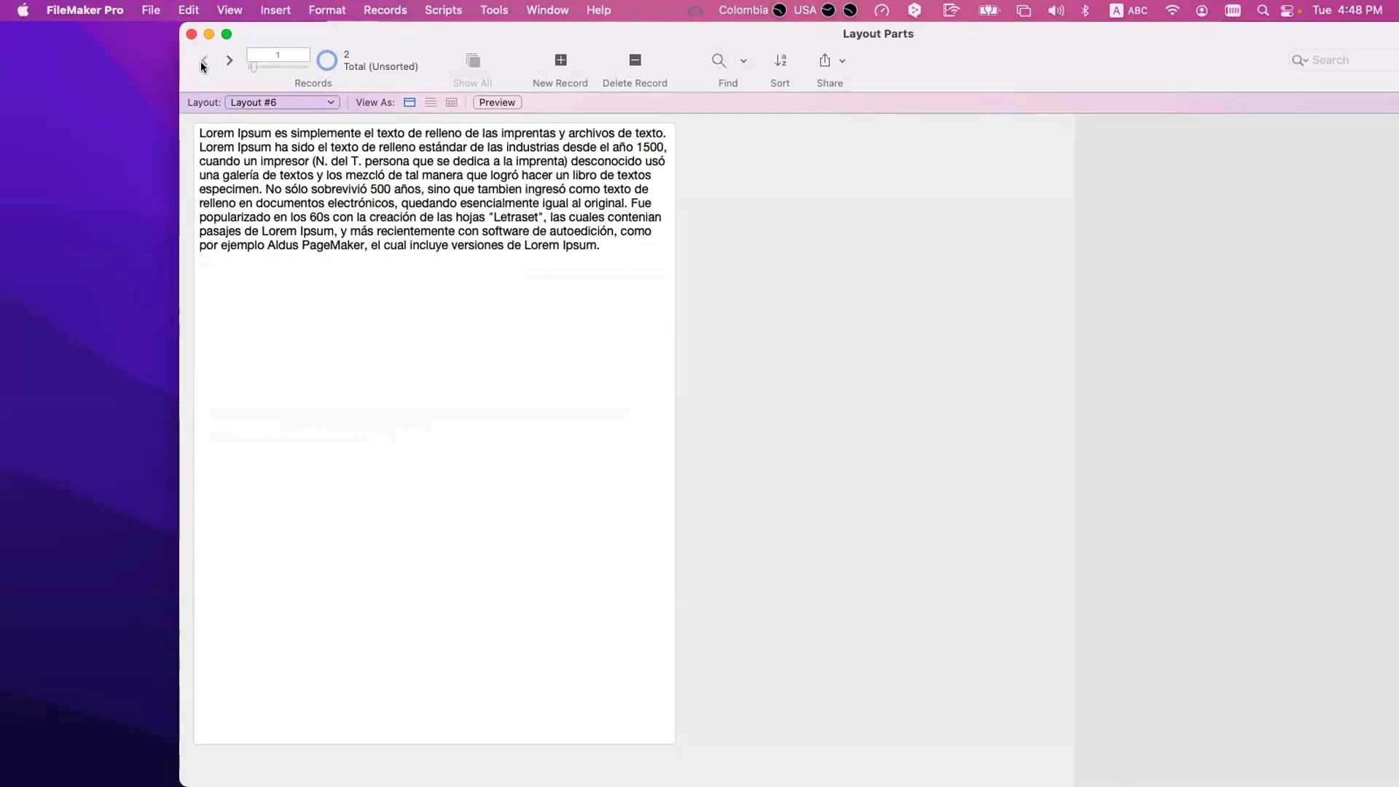
Make List View the only available view for Layout #6 and set it as the default view.
{"action": "key", "text": "super+l"}
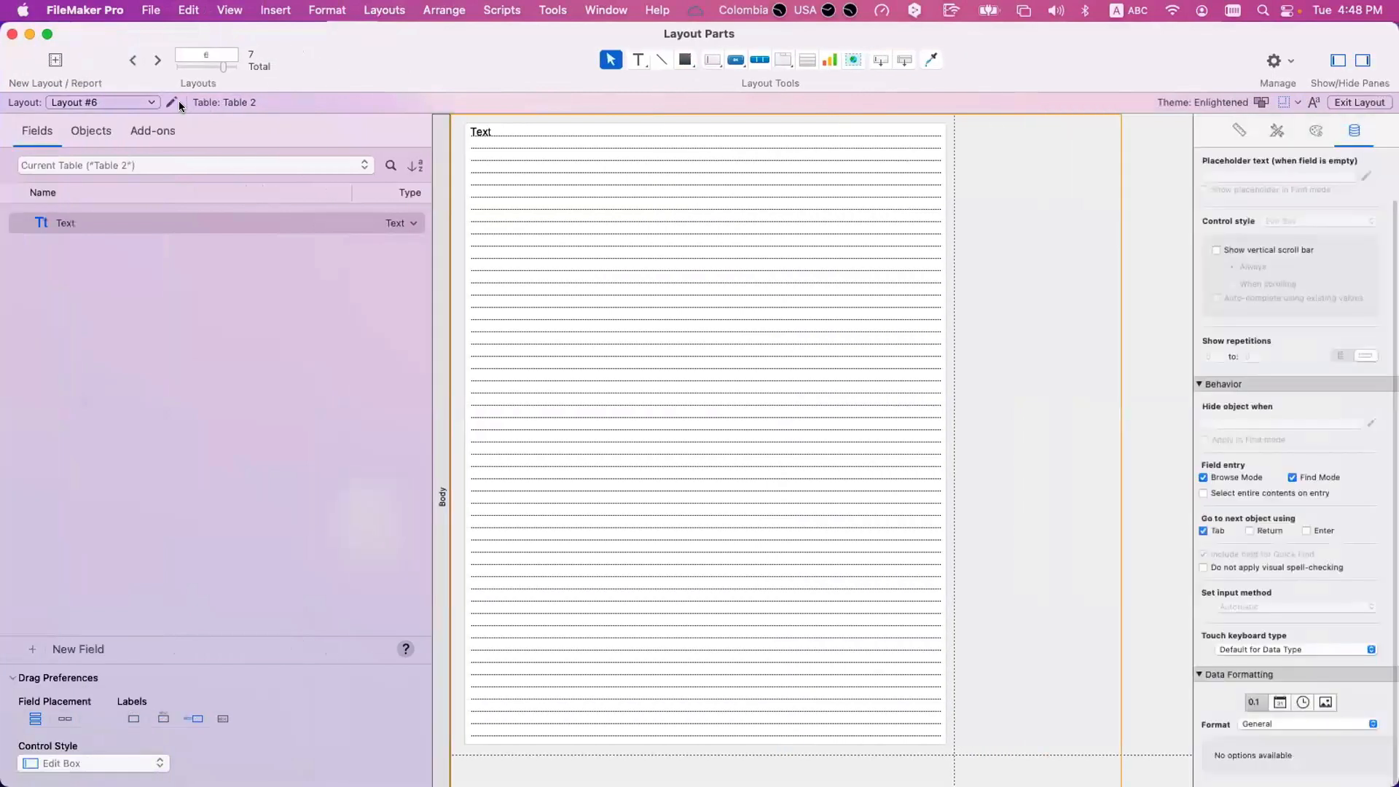
{"action": "left_click", "coordinate": [171, 102]}
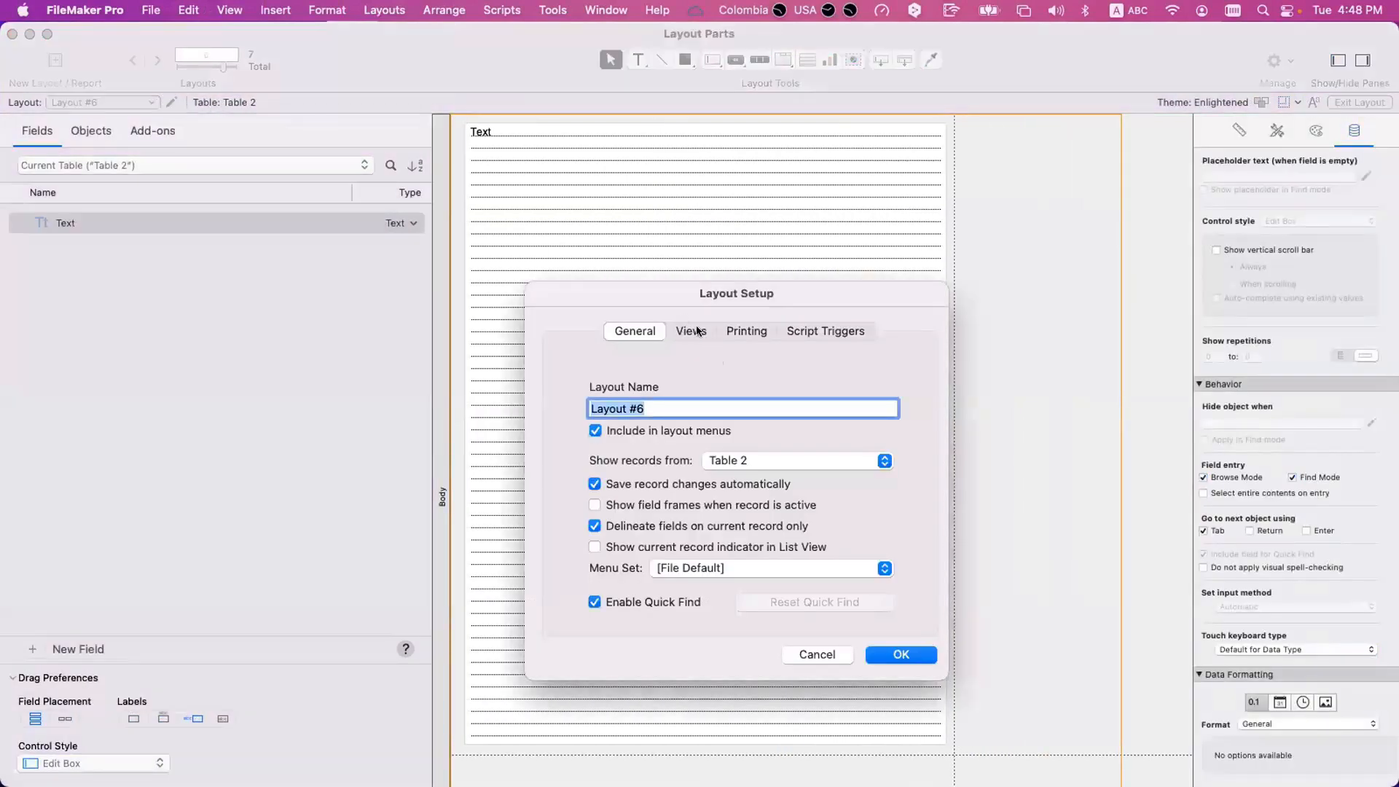
{"action": "left_click", "coordinate": [691, 331]}
{"action": "left_click", "coordinate": [704, 476]}
{"action": "left_click", "coordinate": [715, 434]}
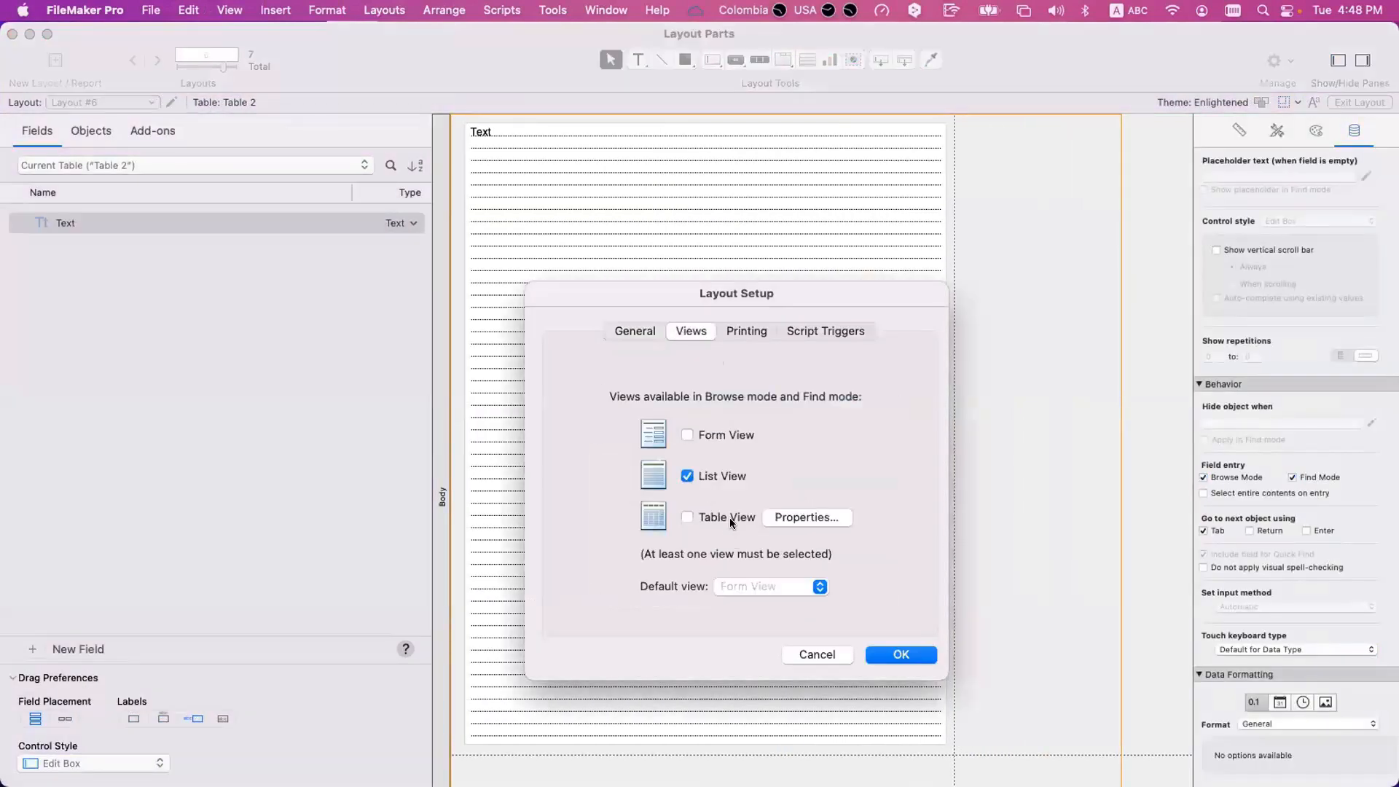
{"action": "left_click", "coordinate": [750, 585]}
{"action": "left_click", "coordinate": [757, 605]}
{"action": "key", "text": "Return"}
Look through both records of Layout #6 as a list in Browse mode.
{"action": "key", "text": "super+b"}
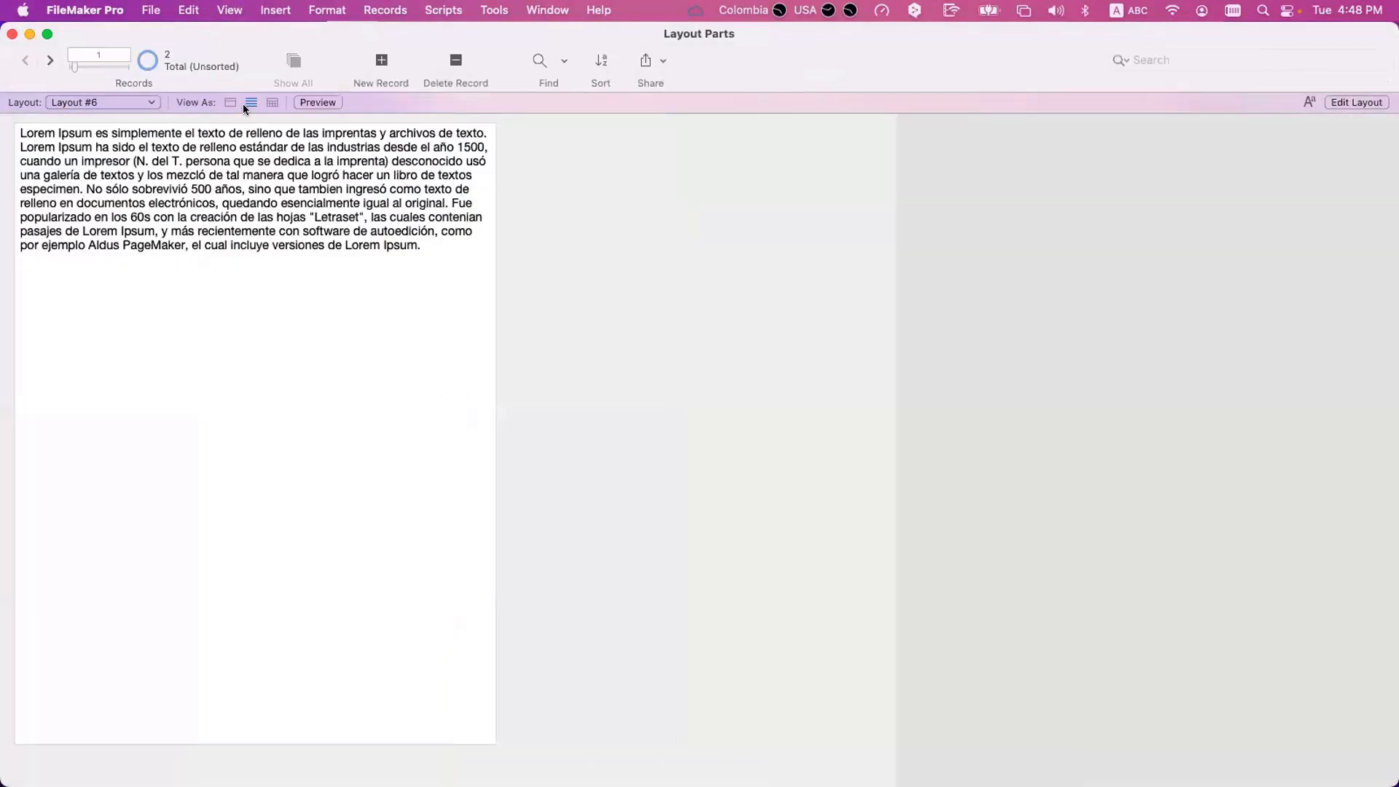
{"action": "scroll", "coordinate": [161, 197], "scroll_direction": "down", "scroll_amount": 10}
{"action": "left_click", "coordinate": [160, 196]}
{"action": "scroll", "coordinate": [160, 193], "scroll_direction": "up", "scroll_amount": 10}
{"action": "left_click", "coordinate": [202, 279]}
{"action": "left_click", "coordinate": [201, 282]}
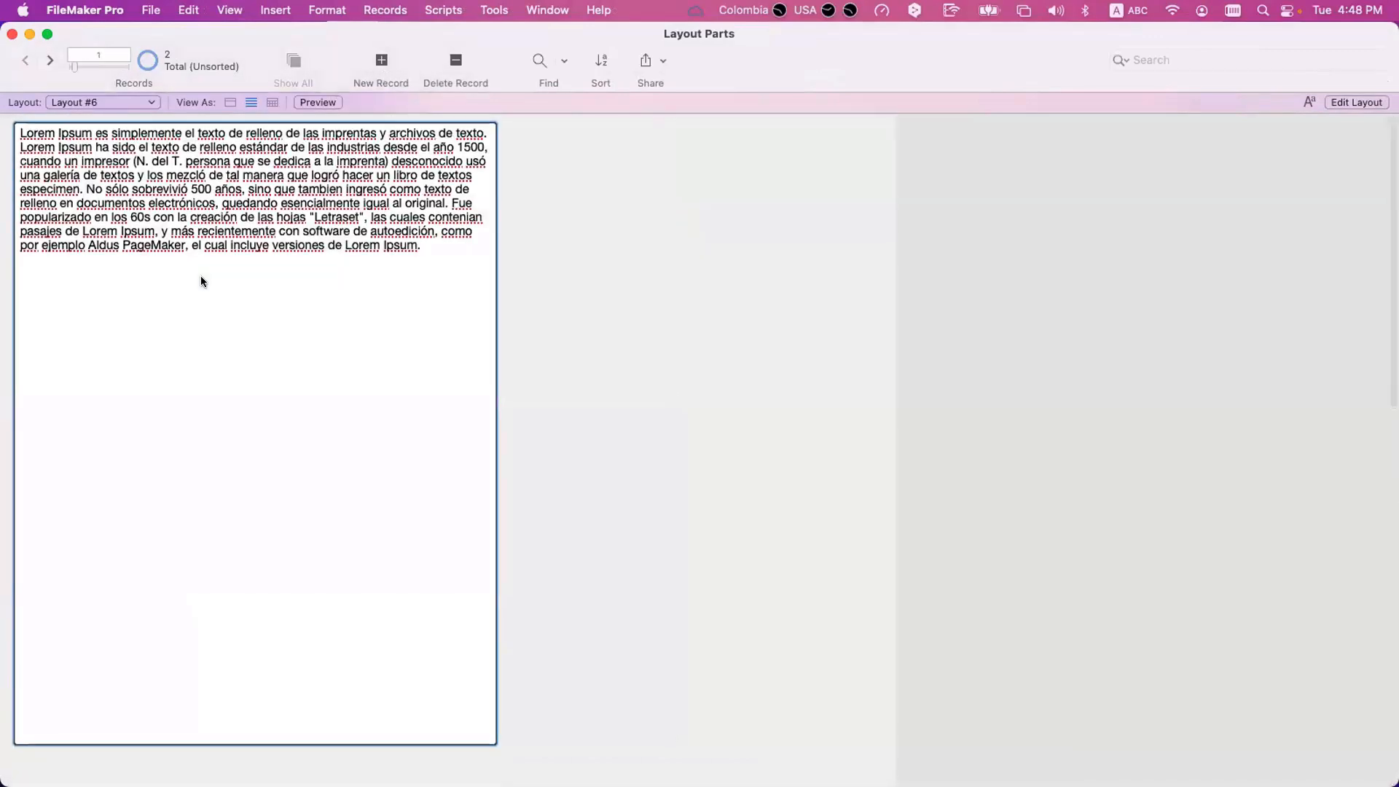
Preview Layout #6 and page forward and back to see how the records break across pages.
{"action": "key", "text": "super+u"}
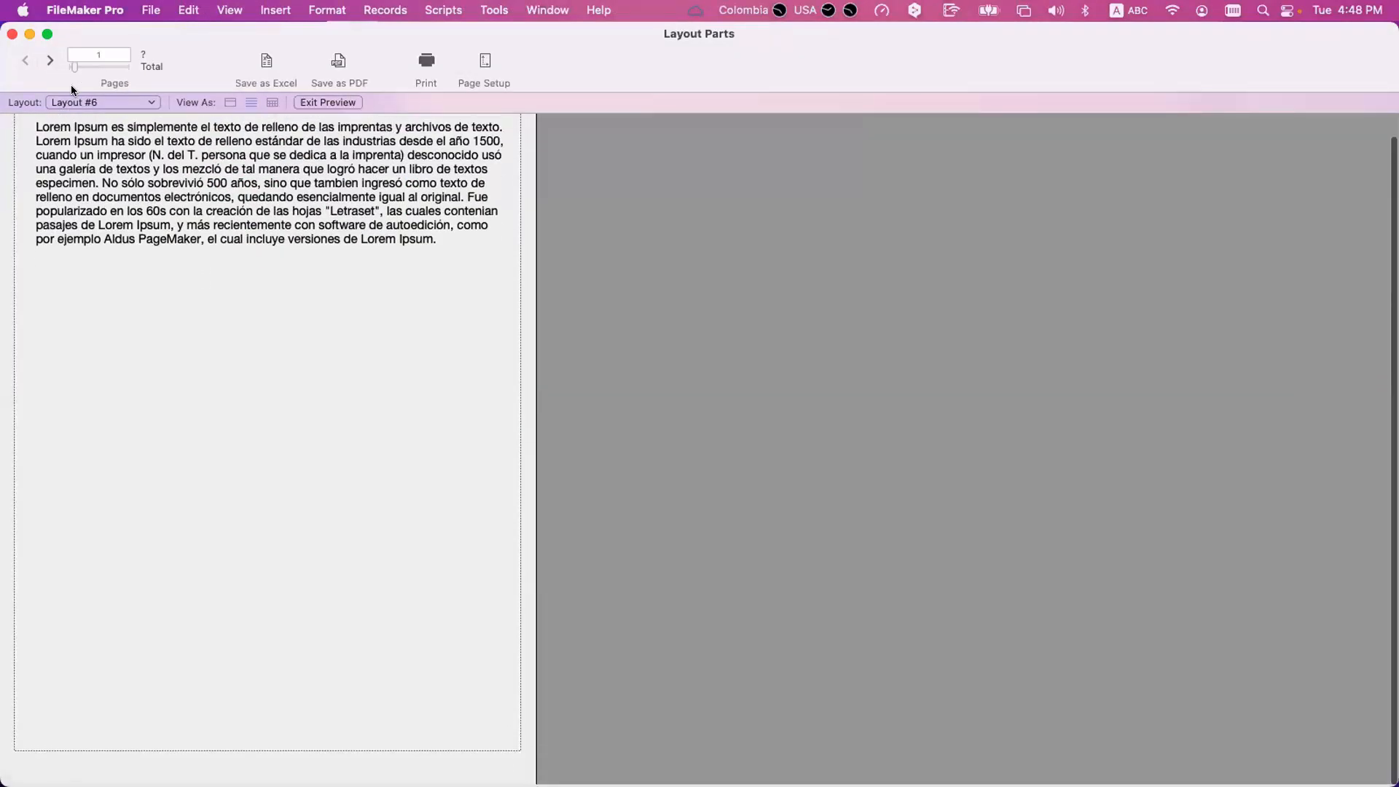
{"action": "left_click", "coordinate": [49, 60]}
{"action": "left_click", "coordinate": [47, 60]}
{"action": "scroll", "coordinate": [103, 229], "scroll_direction": "up", "scroll_amount": 2}
{"action": "left_click", "coordinate": [25, 61]}
{"action": "left_click", "coordinate": [25, 61]}
Adjust the Text field's height in Layout mode so its lower edge ends just above the page break.
{"action": "key", "text": "super+l"}
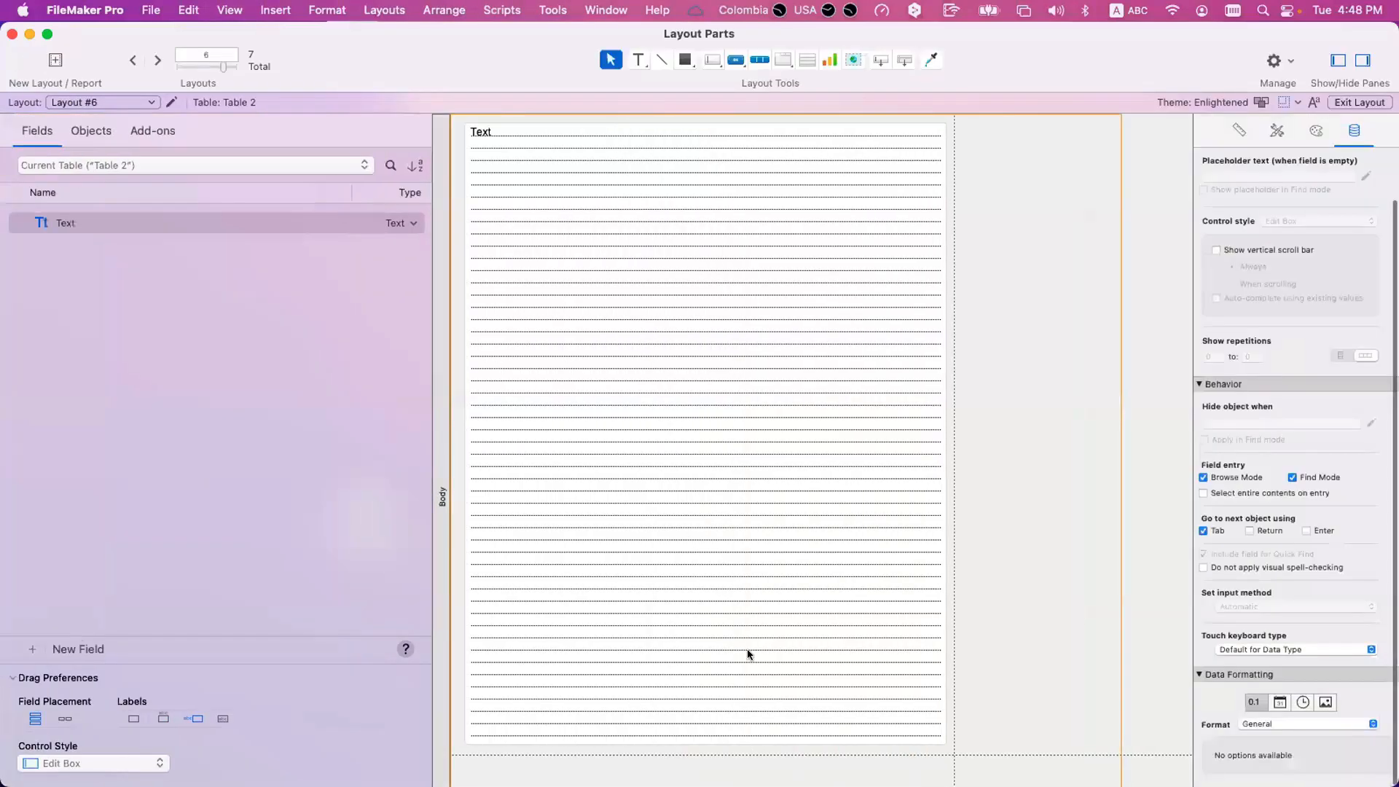
{"action": "left_click", "coordinate": [699, 742]}
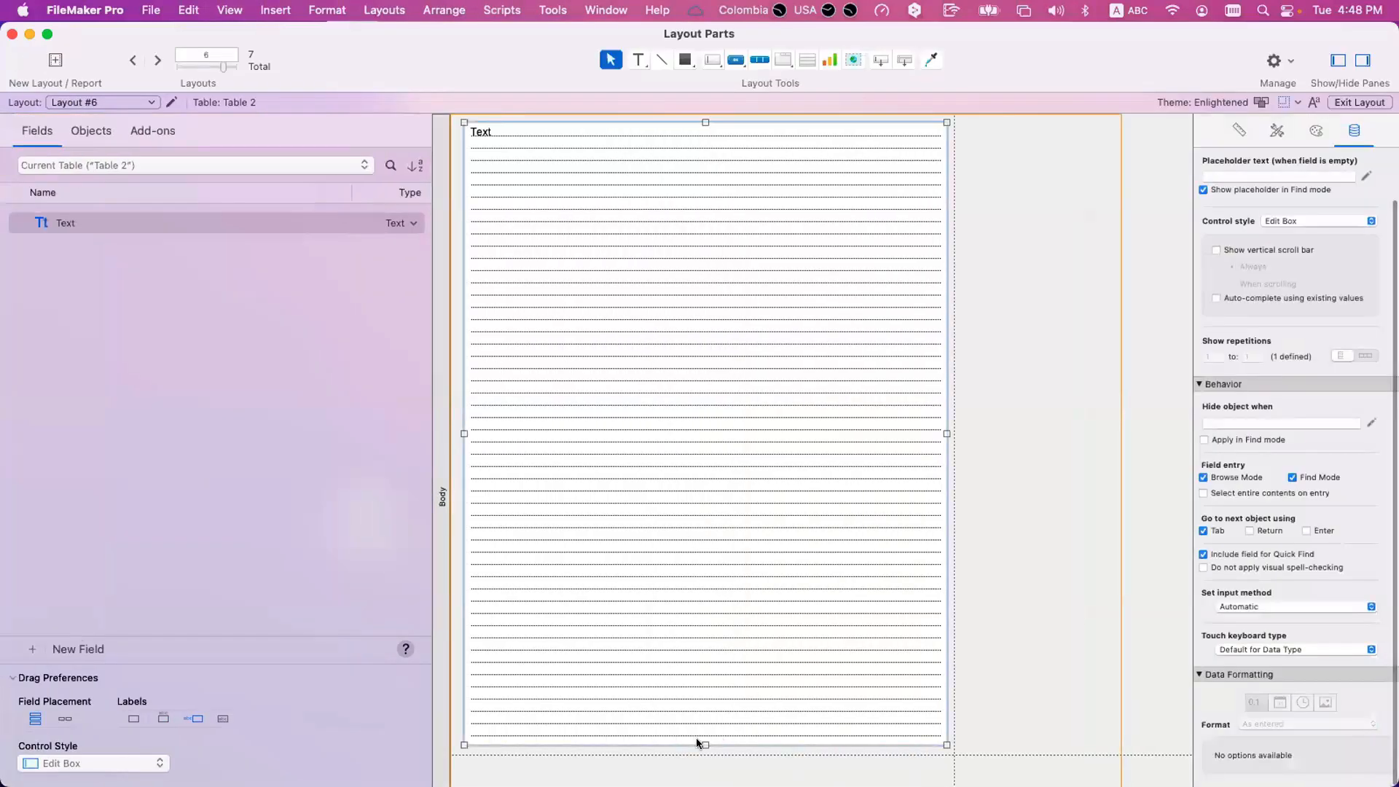
{"action": "left_click_drag", "start_coordinate": [700, 742], "coordinate": [703, 703]}
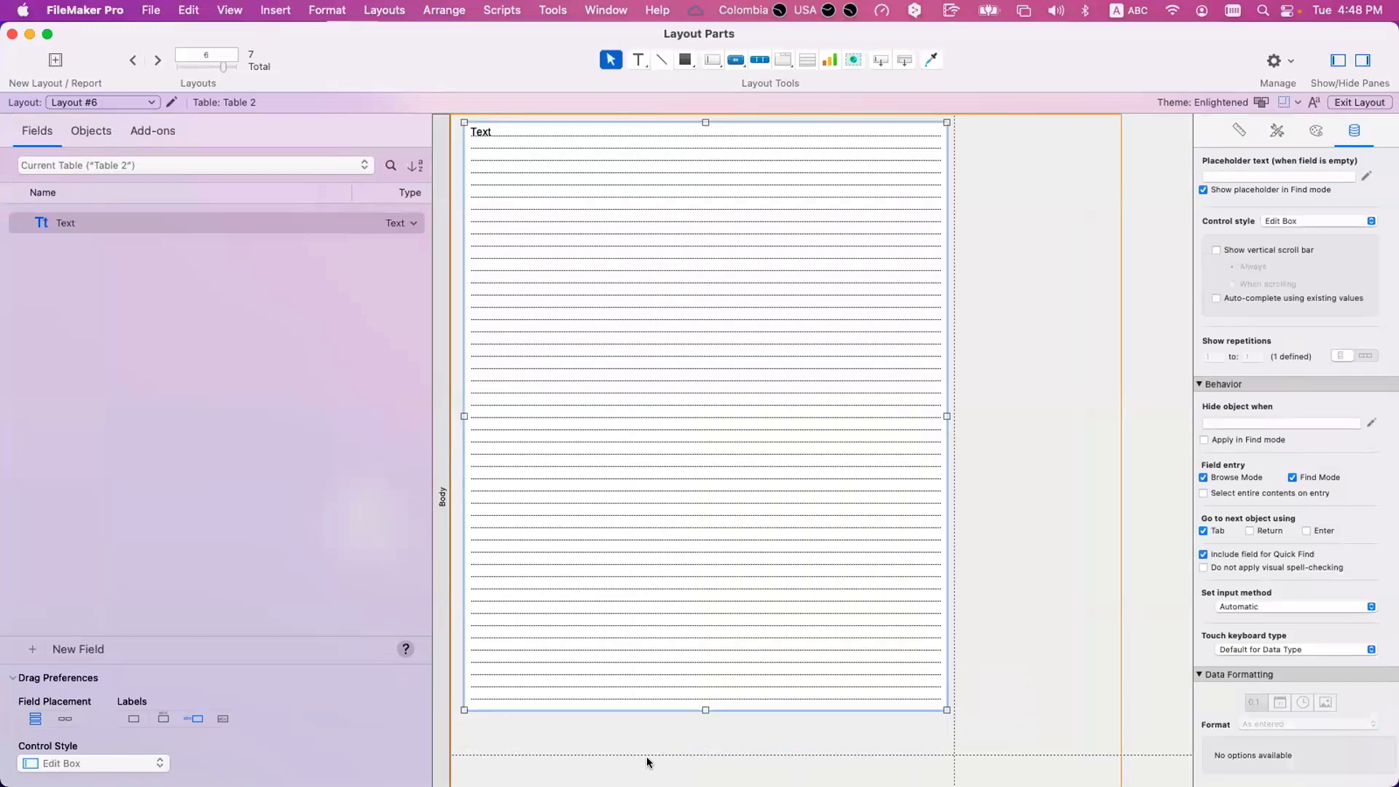
{"action": "scroll", "coordinate": [690, 593], "scroll_direction": "down", "scroll_amount": 5}
{"action": "left_click", "coordinate": [690, 581]}
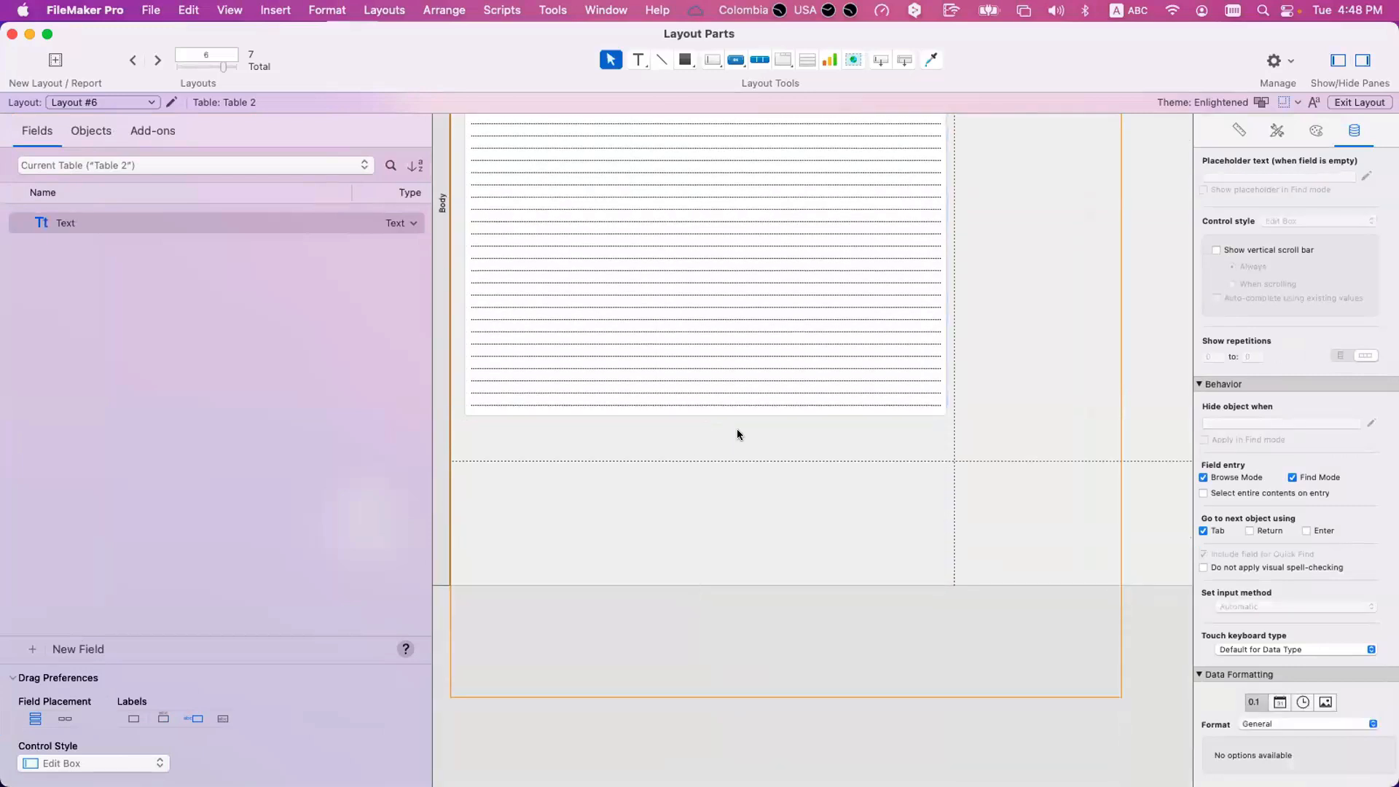
{"action": "left_click", "coordinate": [700, 412]}
{"action": "left_click_drag", "start_coordinate": [700, 412], "coordinate": [703, 448]}
{"action": "left_click", "coordinate": [725, 513]}
Select the Body part and examine how far it extends past the page break line.
{"action": "scroll", "coordinate": [720, 520], "scroll_direction": "down", "scroll_amount": 1}
{"action": "scroll", "coordinate": [566, 573], "scroll_direction": "right", "scroll_amount": 1}
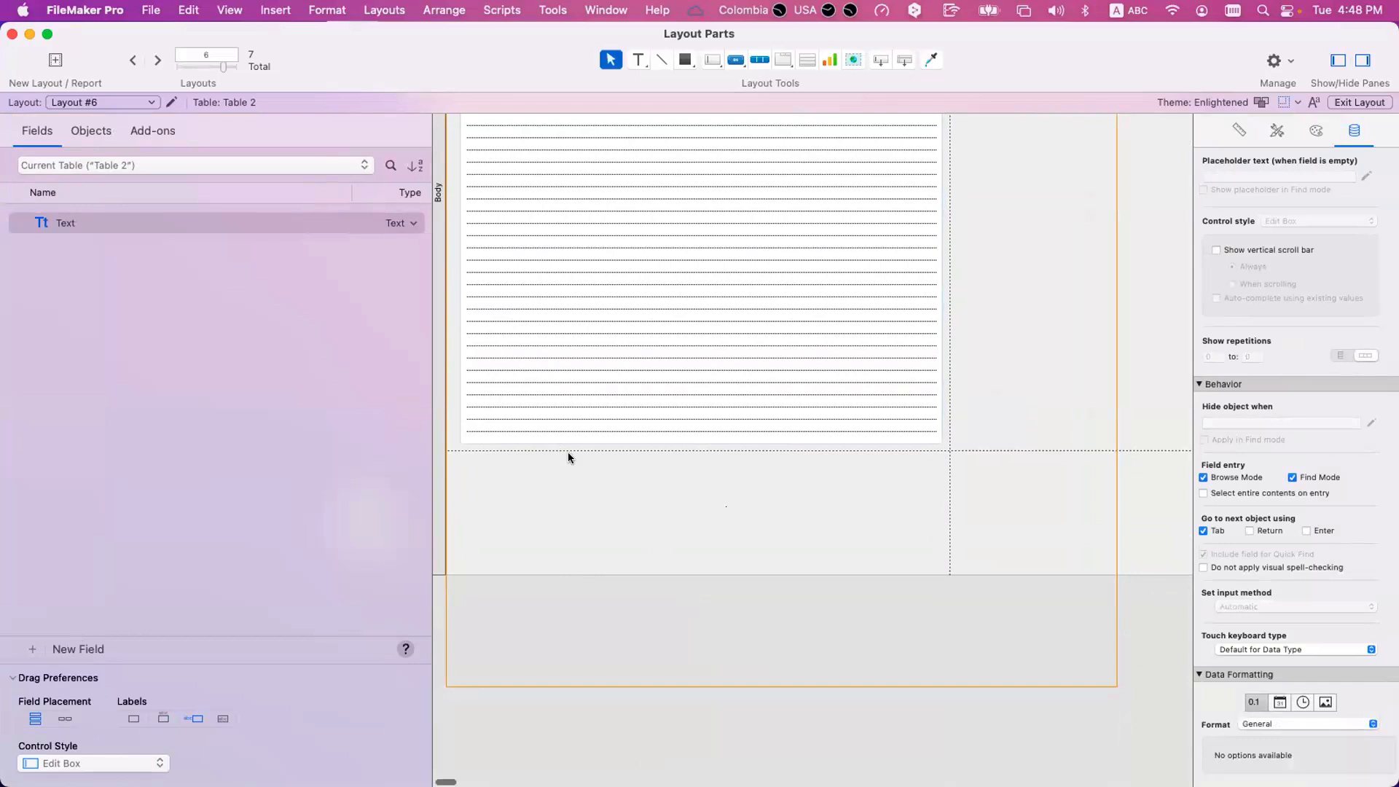
{"action": "scroll", "coordinate": [568, 458], "scroll_direction": "up", "scroll_amount": 5}
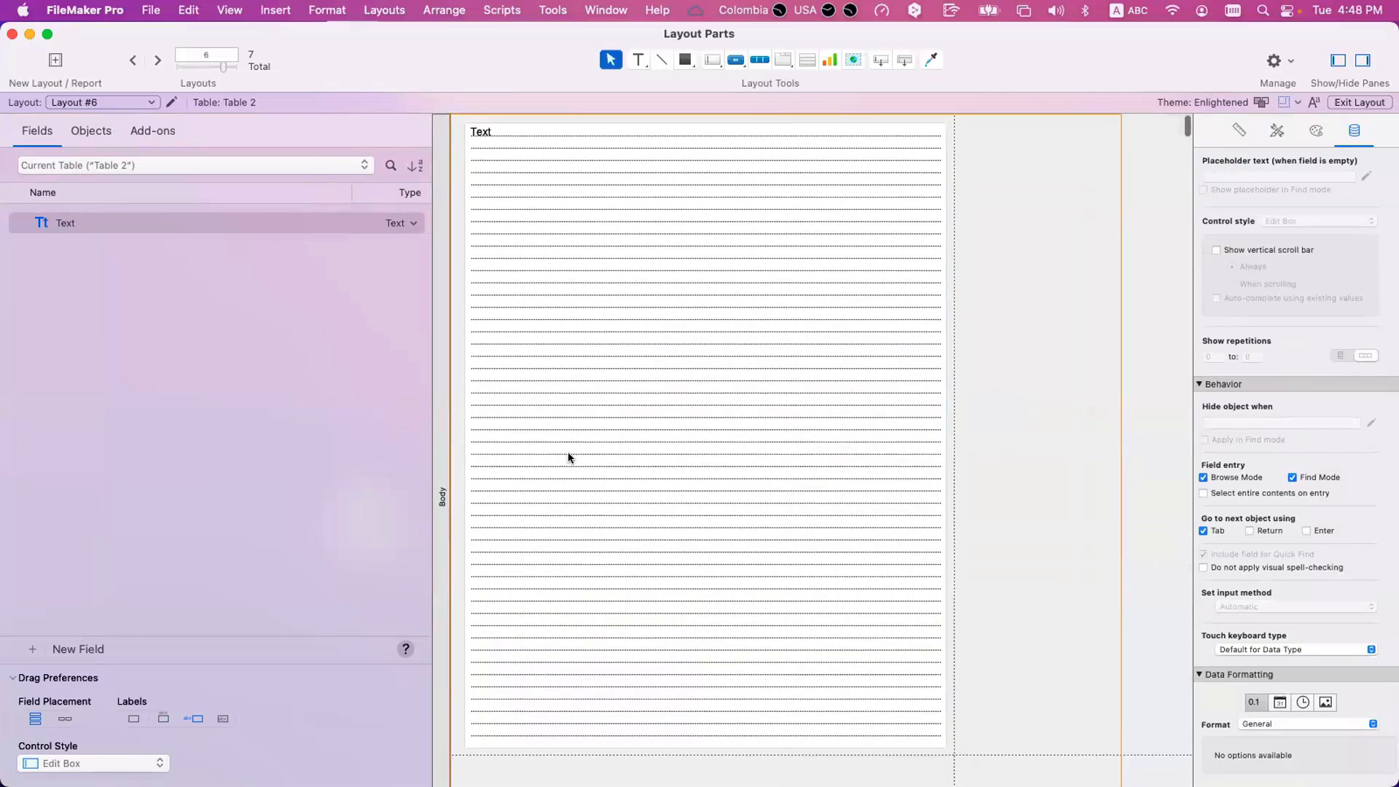
{"action": "scroll", "coordinate": [567, 452], "scroll_direction": "down", "scroll_amount": 3}
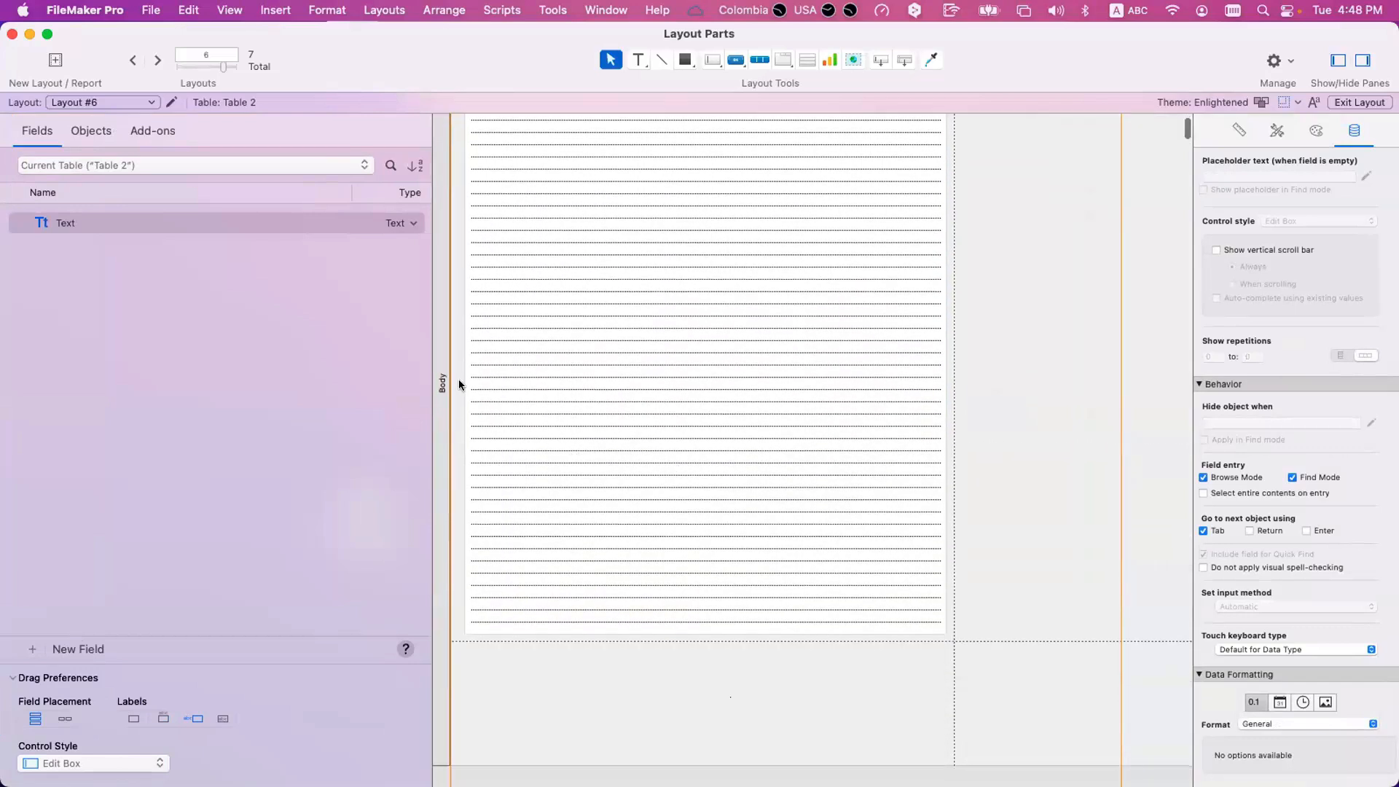
{"action": "left_click", "coordinate": [442, 379]}
{"action": "scroll", "coordinate": [514, 393], "scroll_direction": "down", "scroll_amount": 3}
{"action": "scroll", "coordinate": [509, 540], "scroll_direction": "down", "scroll_amount": 1}
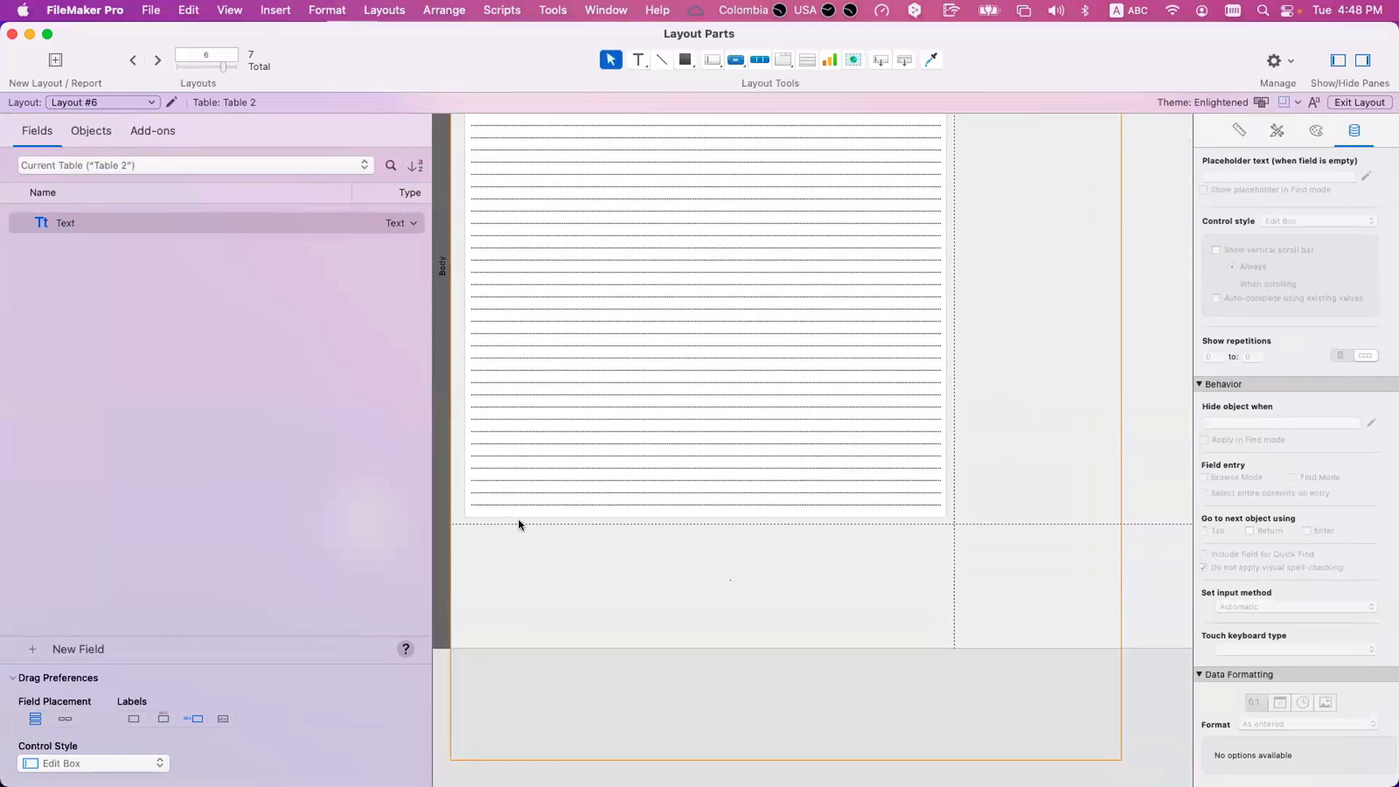
Preview the pages of Layout #6 with the Body part extending past the page break.
{"action": "key", "text": "super+u"}
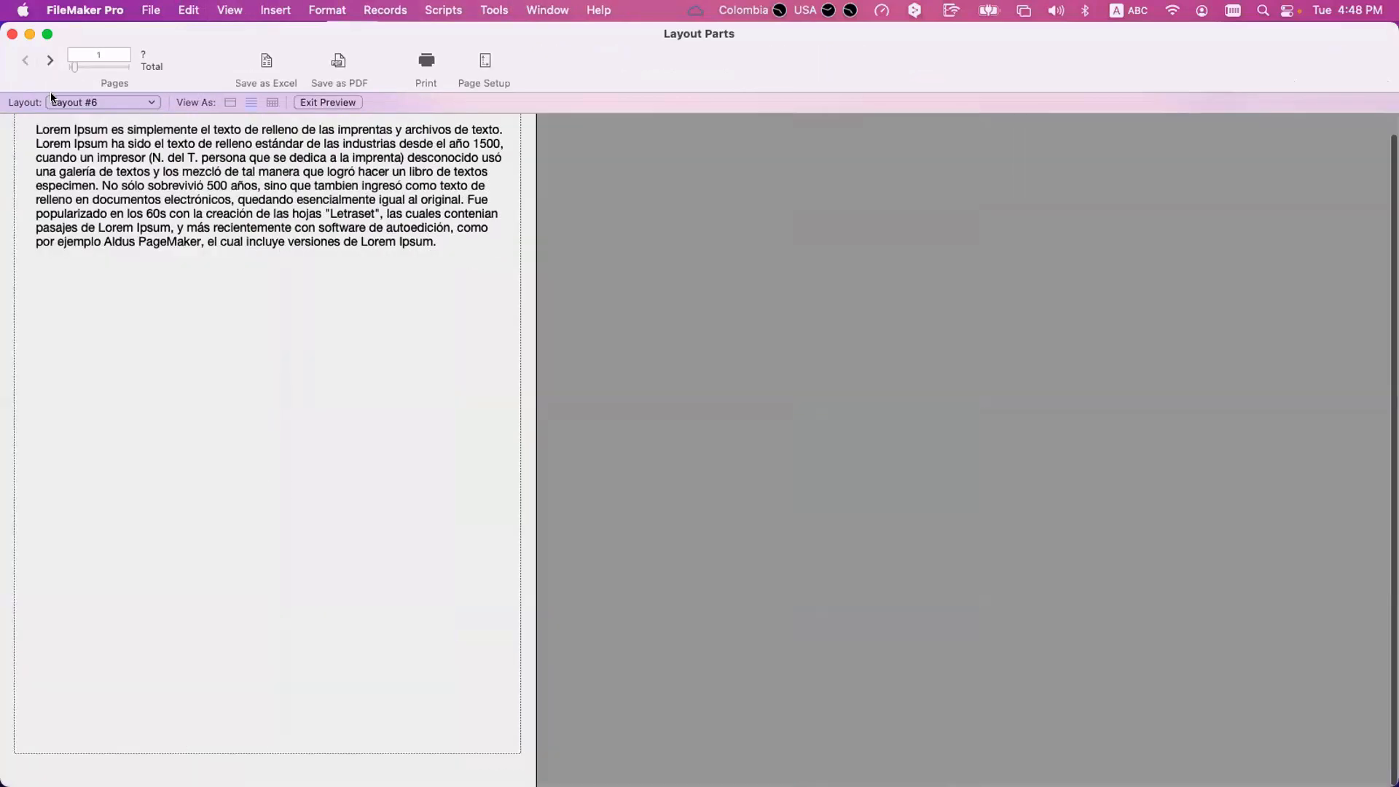
{"action": "scroll", "coordinate": [108, 209], "scroll_direction": "up", "scroll_amount": 2}
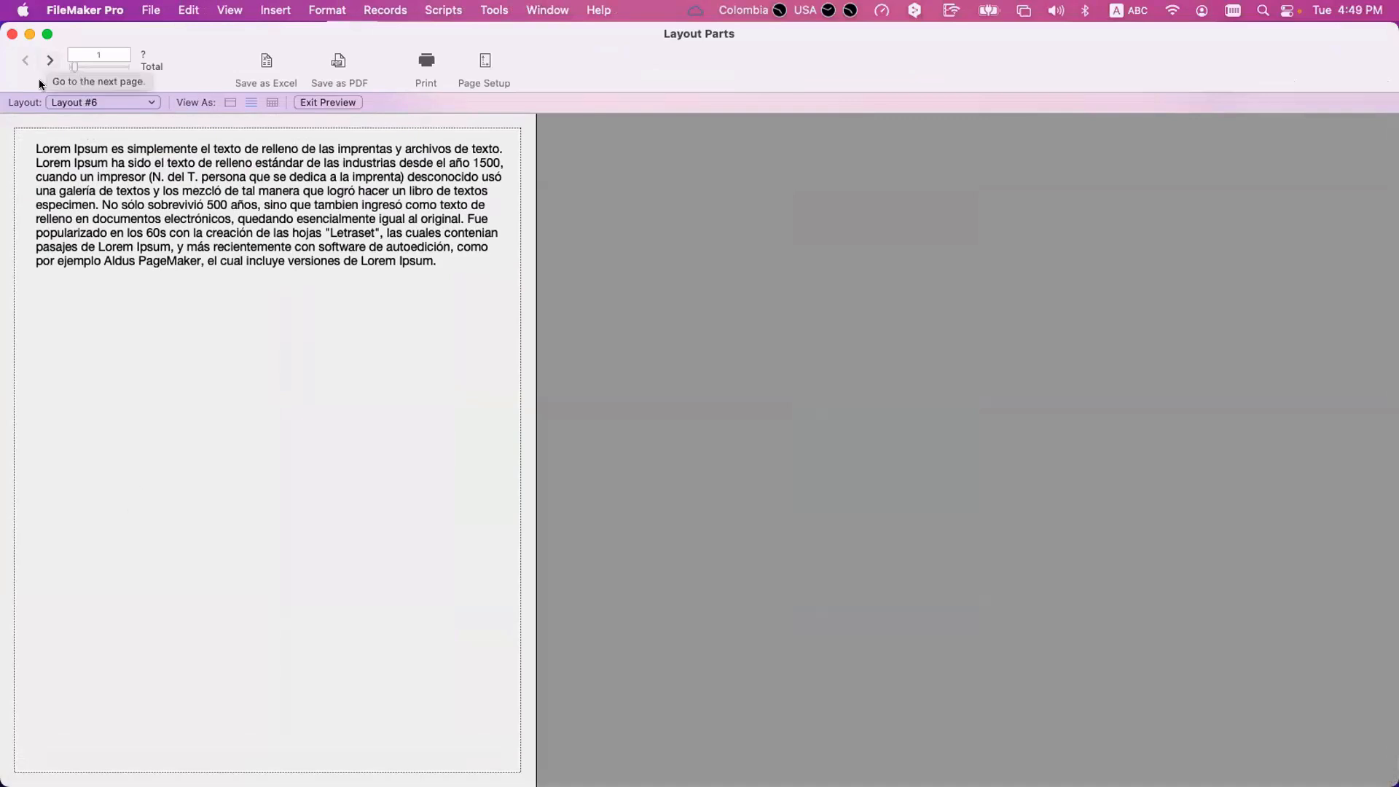
{"action": "left_click", "coordinate": [50, 61]}
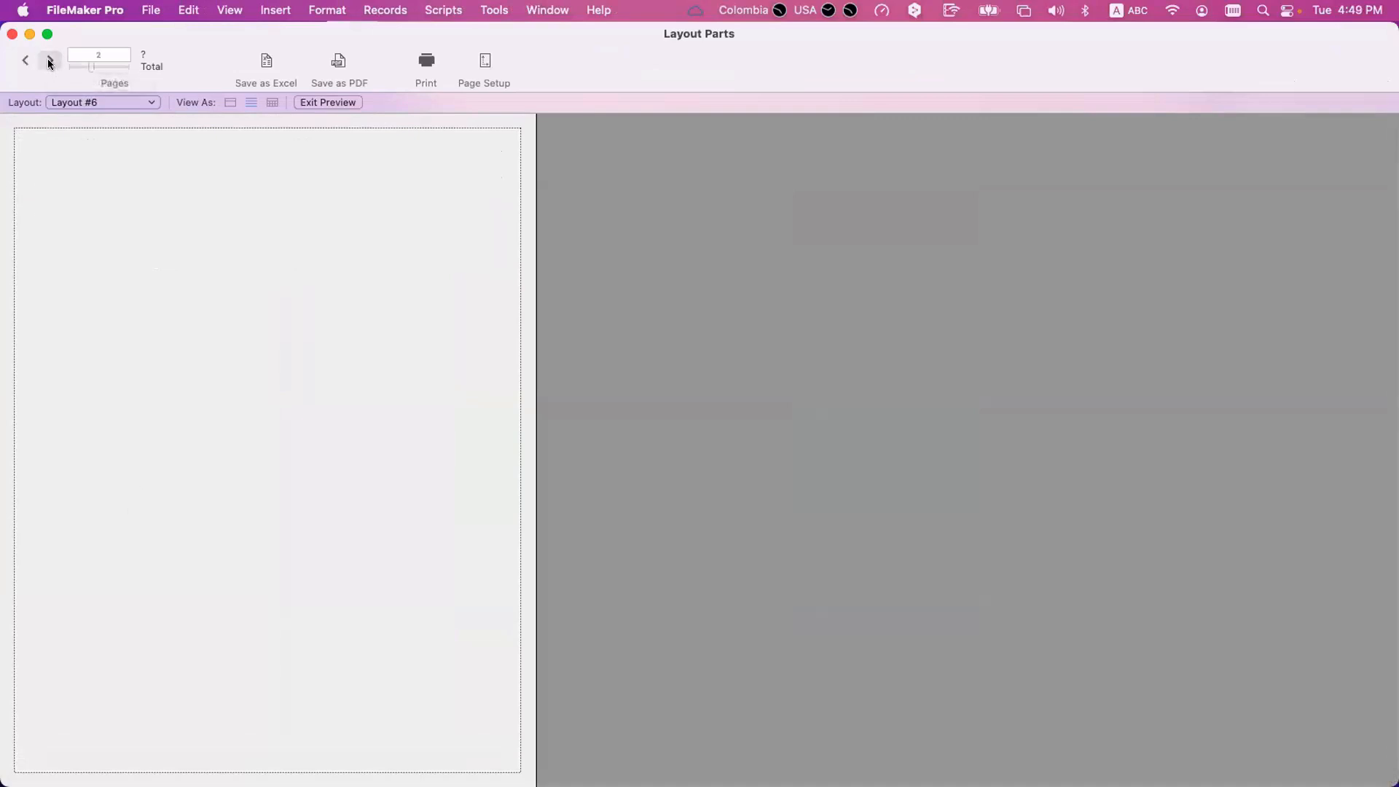
{"action": "left_click", "coordinate": [50, 62]}
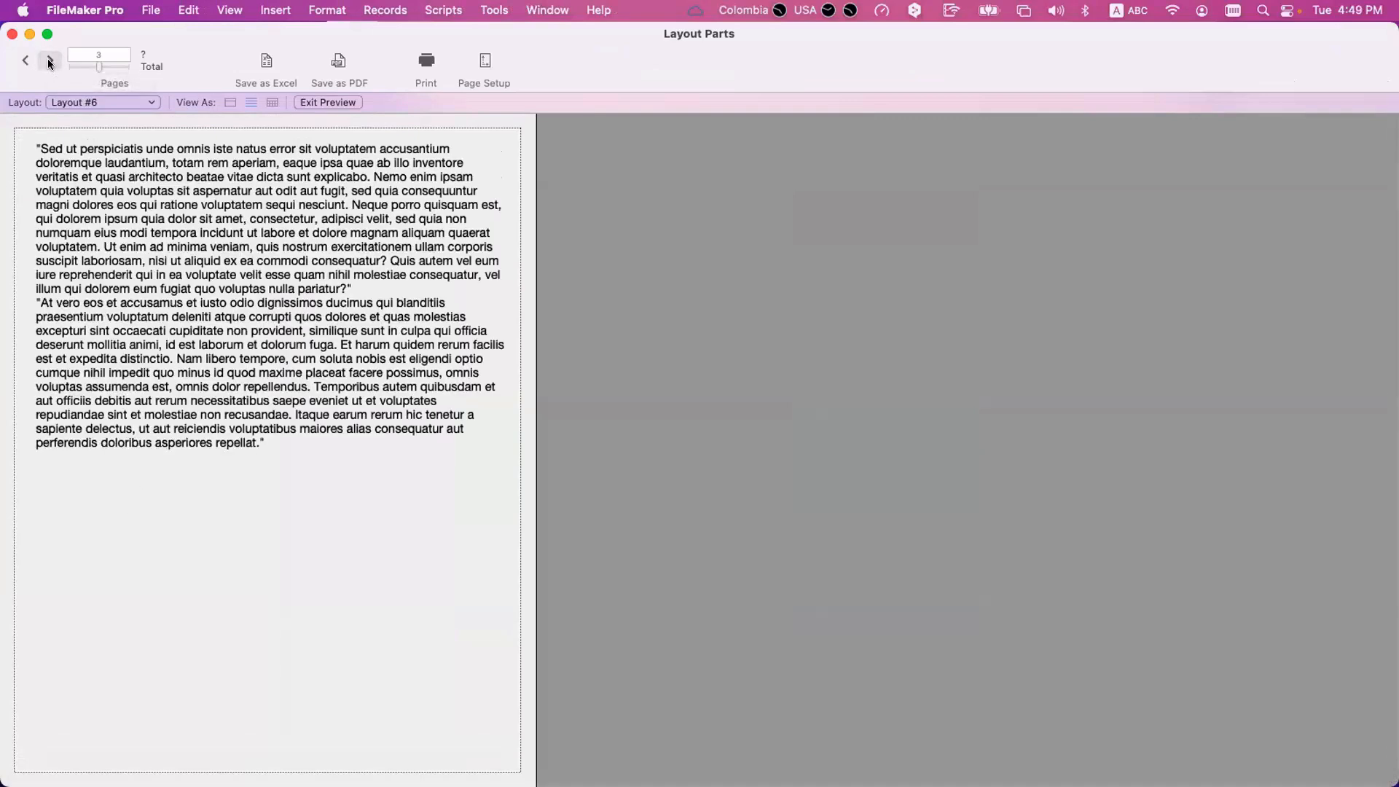
{"action": "left_click", "coordinate": [49, 61]}
{"action": "left_click", "coordinate": [24, 61]}
{"action": "left_click", "coordinate": [24, 62]}
{"action": "left_click", "coordinate": [24, 61]}
Shorten the Body part in Layout mode so it ends at the page break, just below the Text field.
{"action": "key", "text": "super+l"}
{"action": "scroll", "coordinate": [554, 746], "scroll_direction": "down", "scroll_amount": 4}
{"action": "left_click_drag", "start_coordinate": [570, 735], "coordinate": [568, 609]}
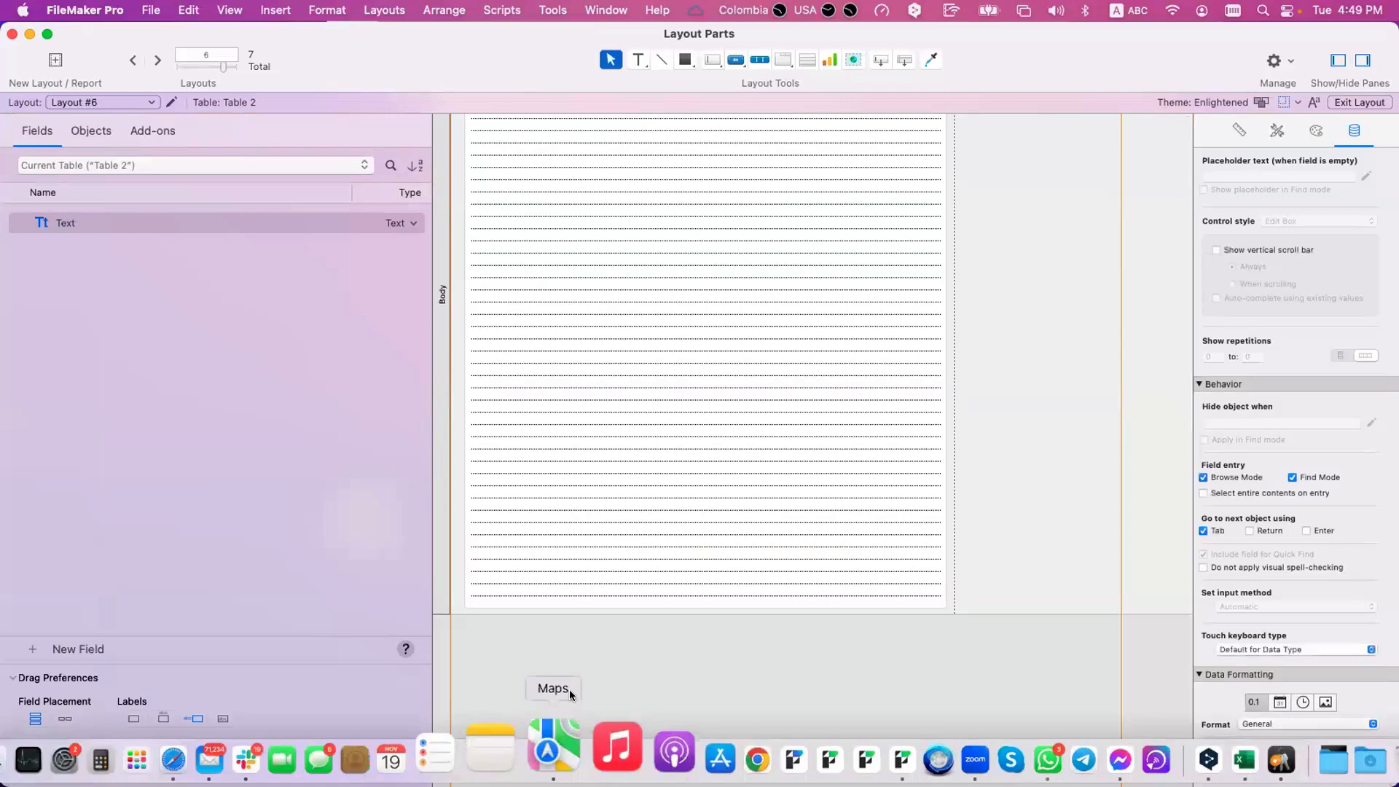
Preview Layout #6 with the shortened Body part and page between the two records.
{"action": "key", "text": "super+u"}
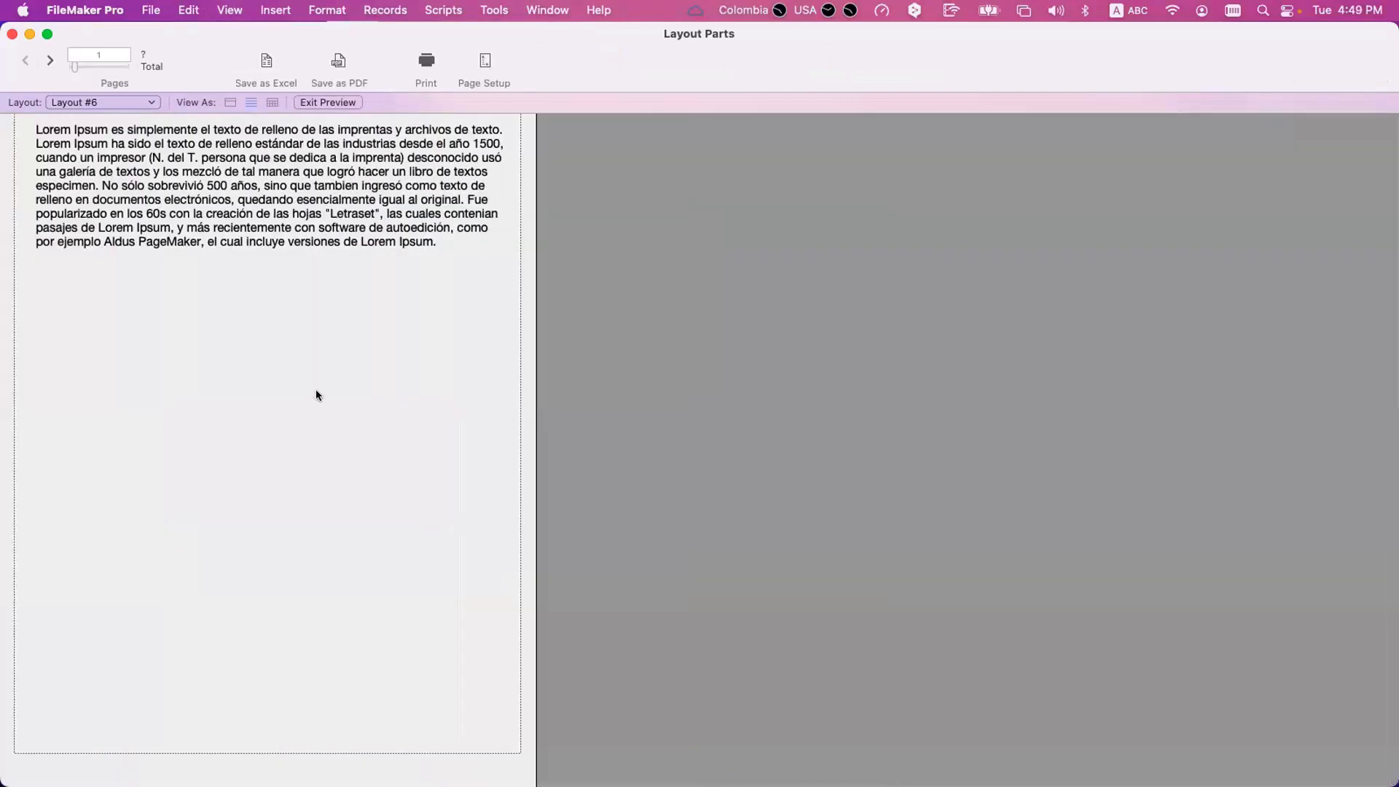
{"action": "left_click", "coordinate": [49, 60]}
{"action": "left_click", "coordinate": [25, 59]}
{"action": "left_click", "coordinate": [49, 60]}
{"action": "left_click", "coordinate": [26, 62]}
{"action": "left_click", "coordinate": [49, 63]}
{"action": "left_click", "coordinate": [28, 61]}
Add a Footer part below the Body part of Layout #6.
{"action": "key", "text": "super+l"}
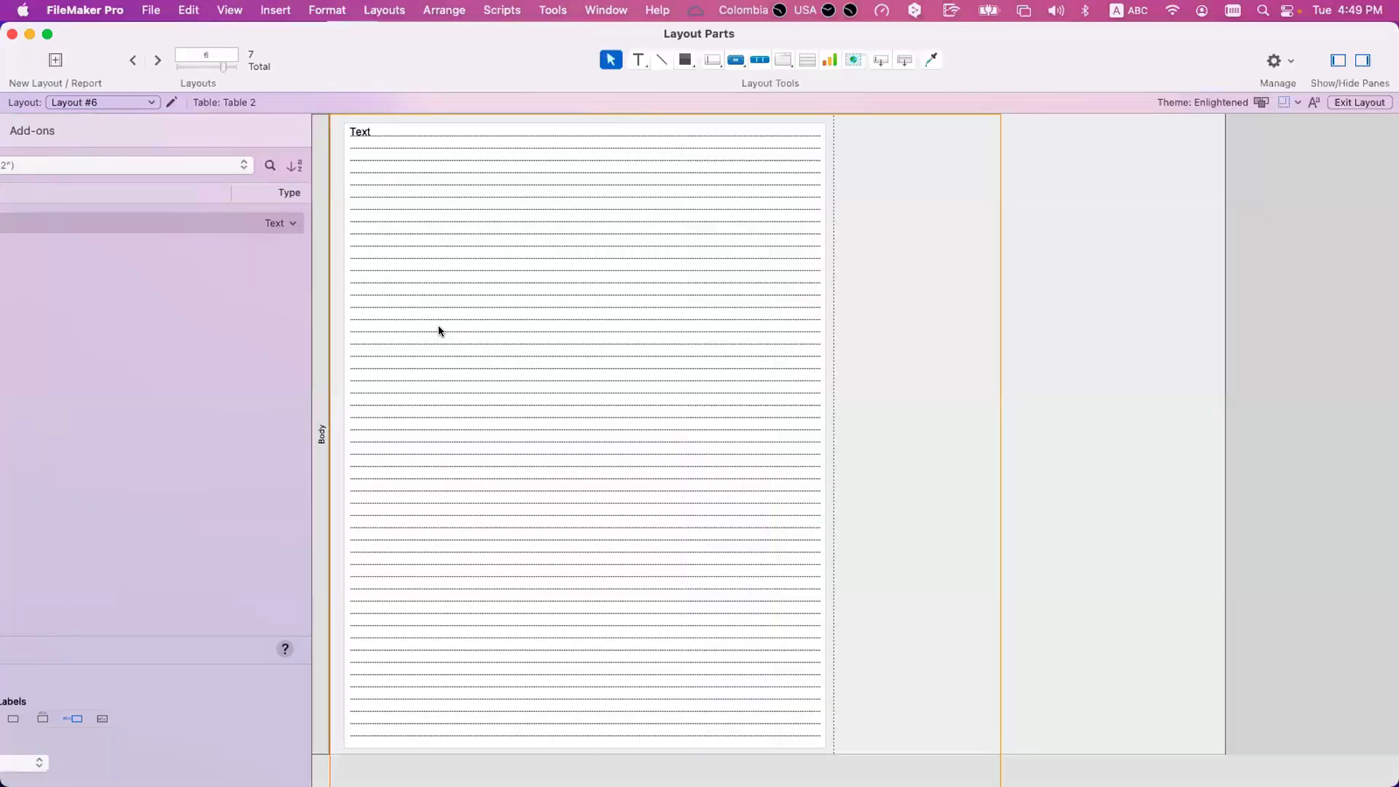
{"action": "scroll", "coordinate": [508, 350], "scroll_direction": "down", "scroll_amount": 5}
{"action": "left_click_drag", "start_coordinate": [905, 60], "coordinate": [780, 658]}
{"action": "left_click", "coordinate": [740, 334]}
{"action": "left_click", "coordinate": [1027, 540]}
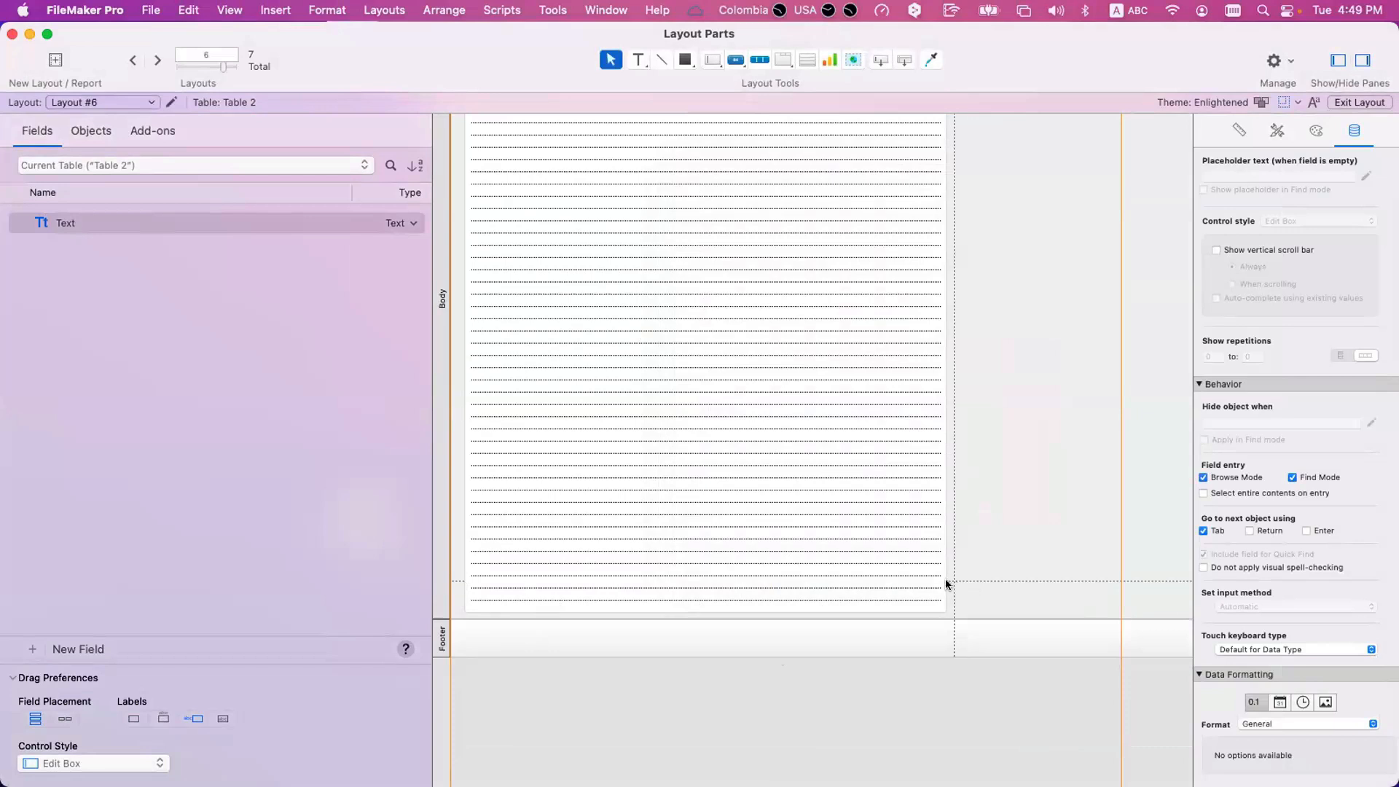
Preview Layout #6 with the footer, page through all its pages and return to Layout mode.
{"action": "key", "text": "super+u"}
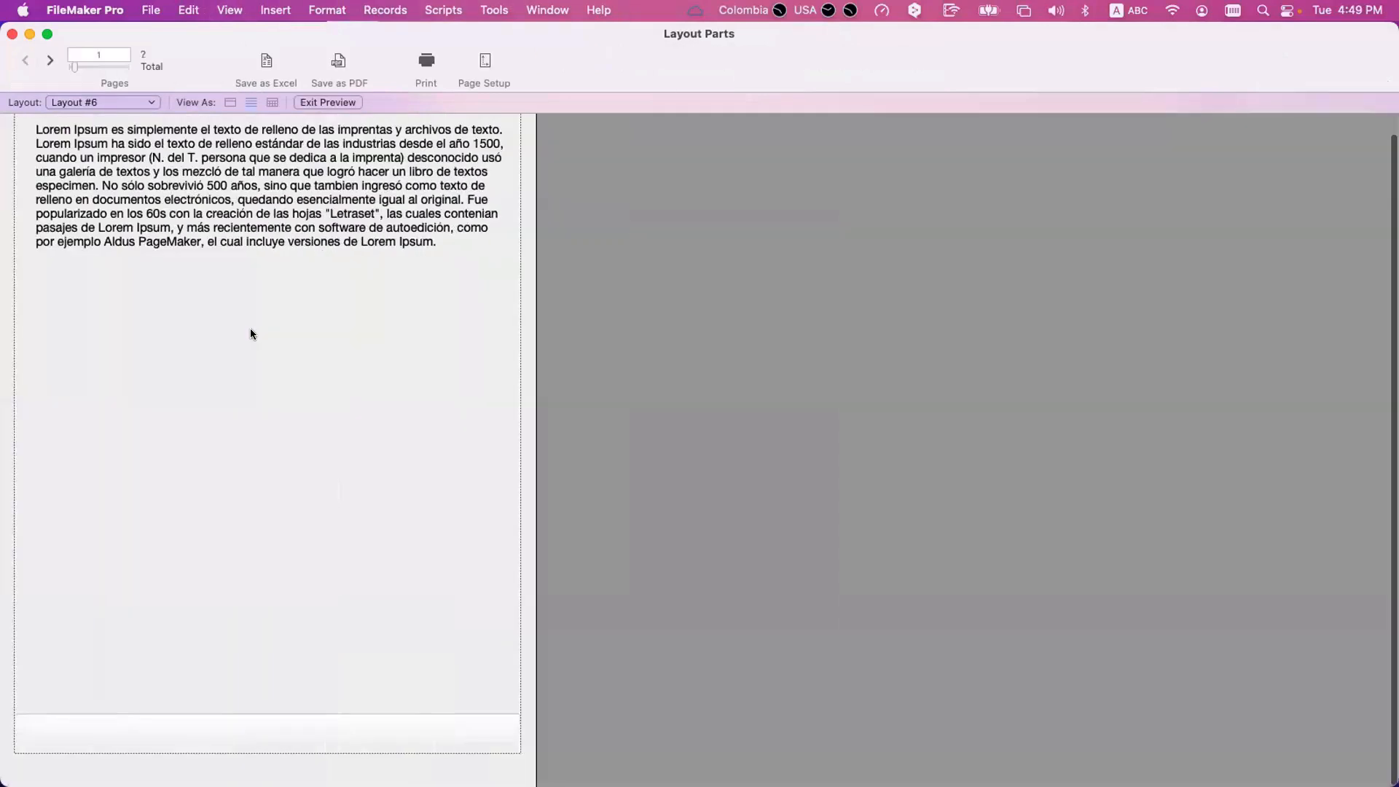
{"action": "left_click", "coordinate": [49, 59]}
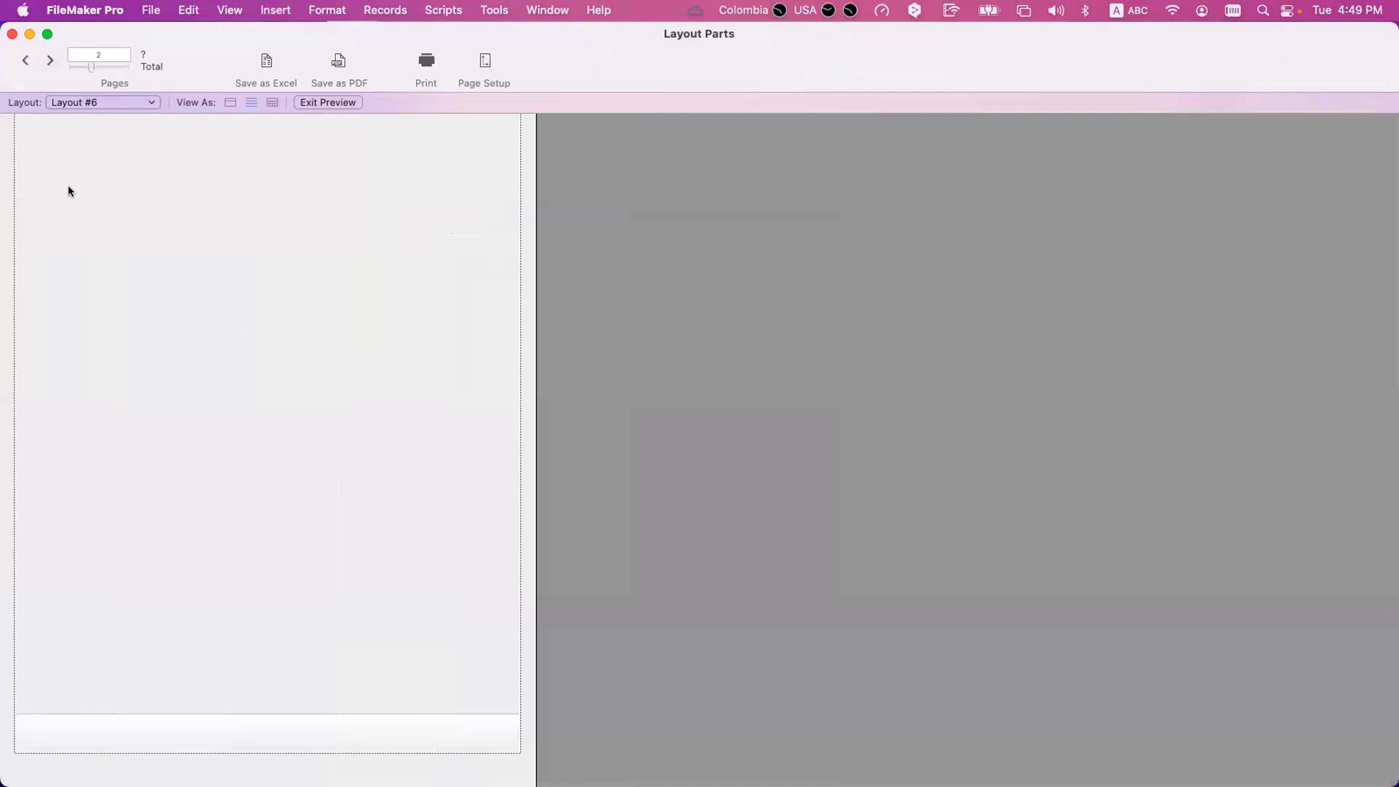
{"action": "left_click", "coordinate": [49, 64]}
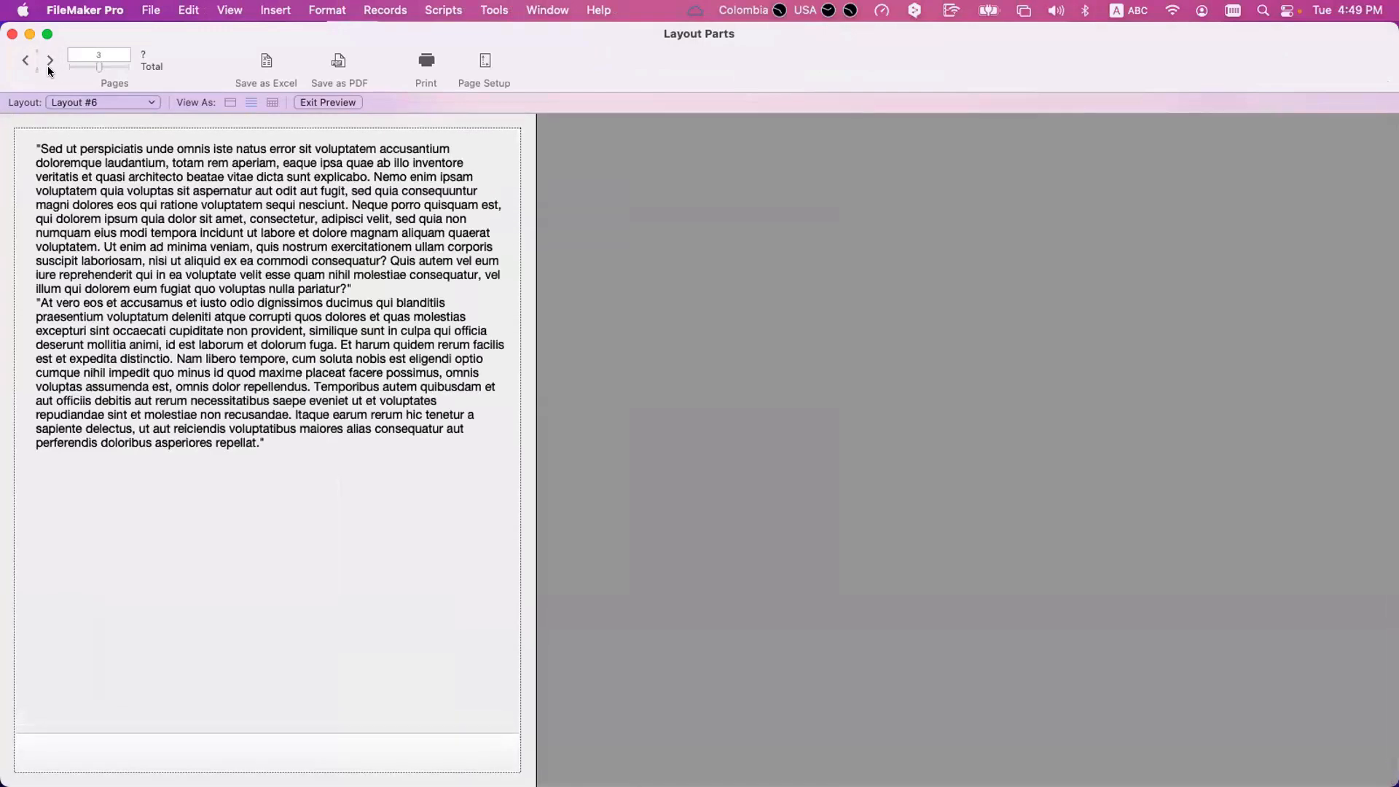
{"action": "left_click", "coordinate": [50, 66]}
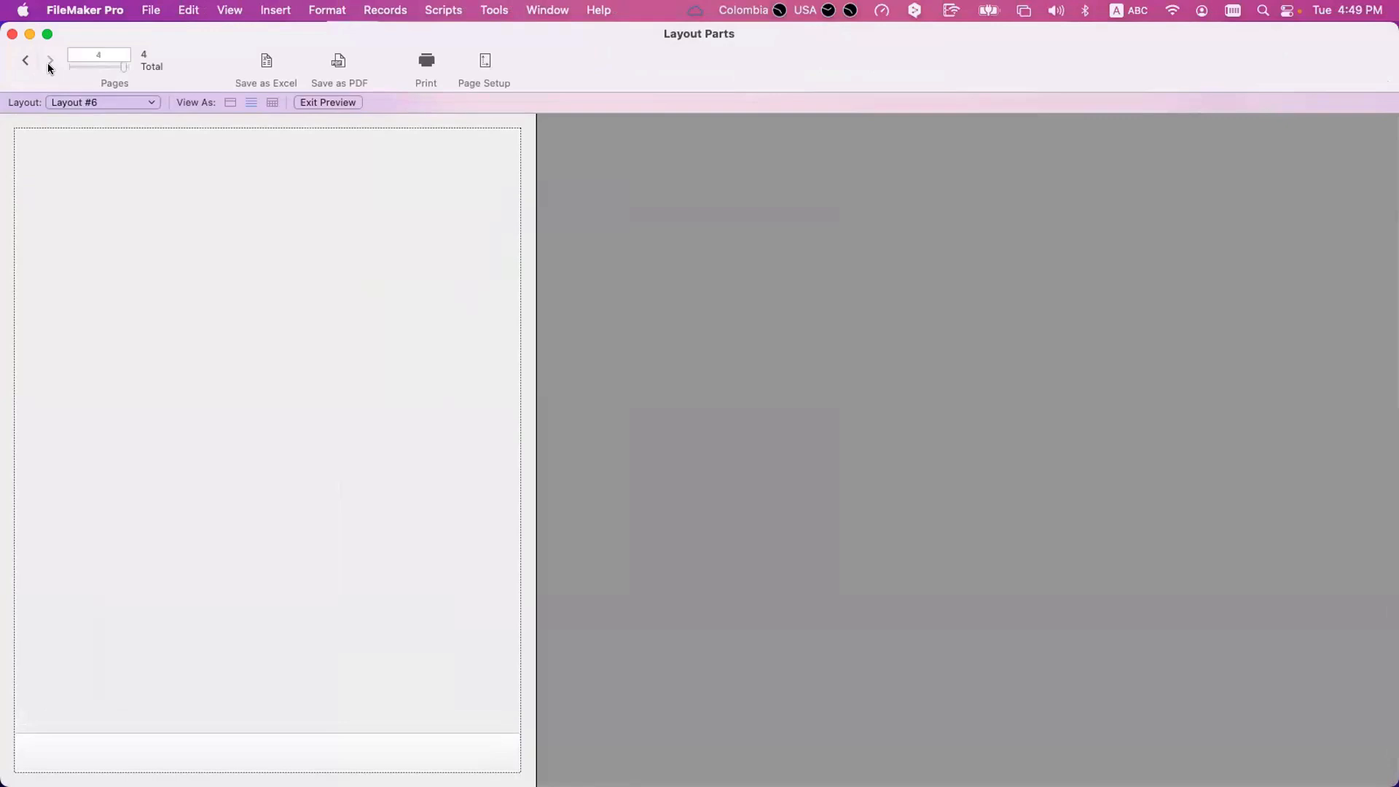
{"action": "left_click", "coordinate": [23, 63]}
{"action": "left_click", "coordinate": [23, 63]}
{"action": "left_click", "coordinate": [23, 64]}
{"action": "key", "text": "super+l"}
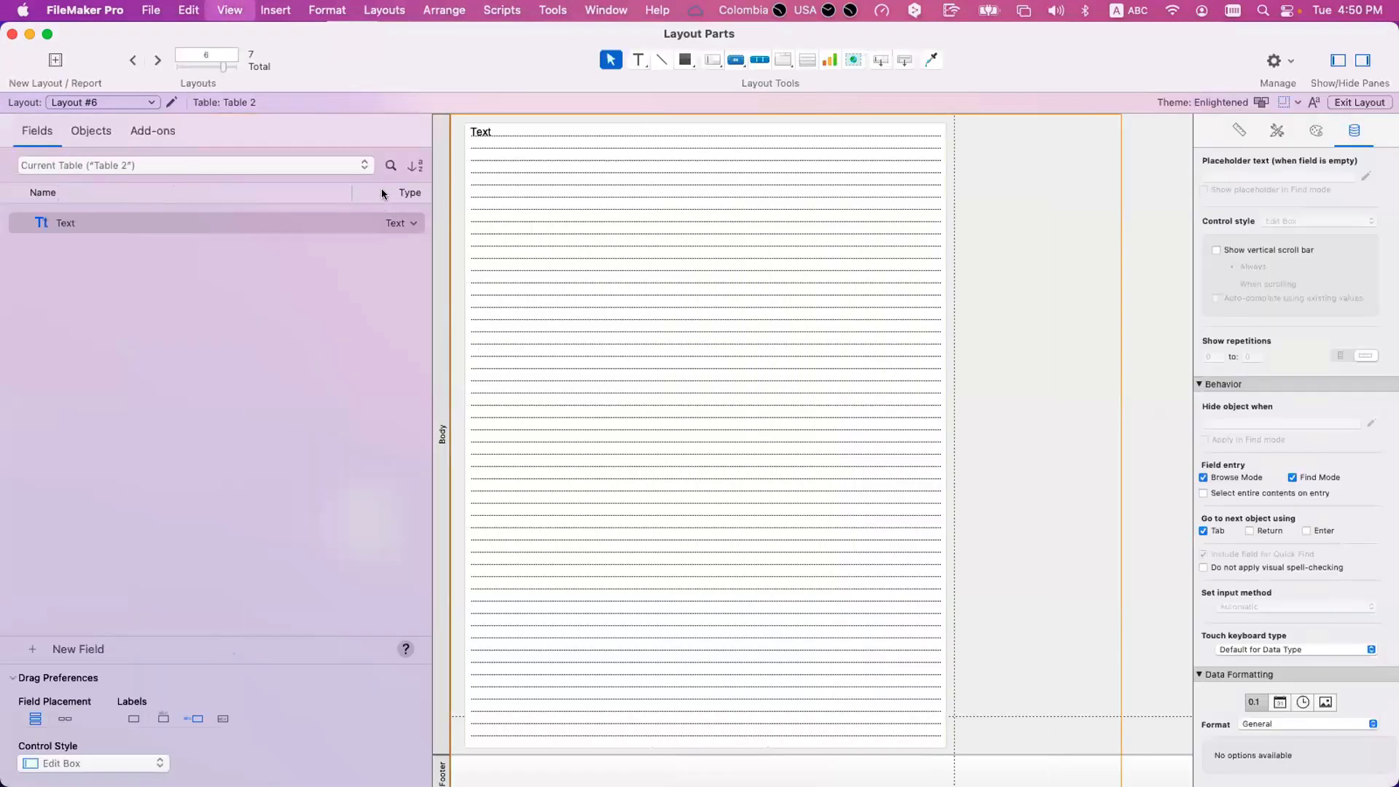
In Browse mode, fill the second record's Text field with repeated pasted copies of the "Sed ut perspiciatis" passage and commit the record.
{"action": "key", "text": "super+b"}
{"action": "left_click", "coordinate": [50, 60]}
{"action": "left_click_drag", "start_coordinate": [264, 429], "coordinate": [16, 73]}
{"action": "key", "text": "super+c"}
{"action": "key", "text": "super+x"}
{"action": "key", "text": "super+v"}
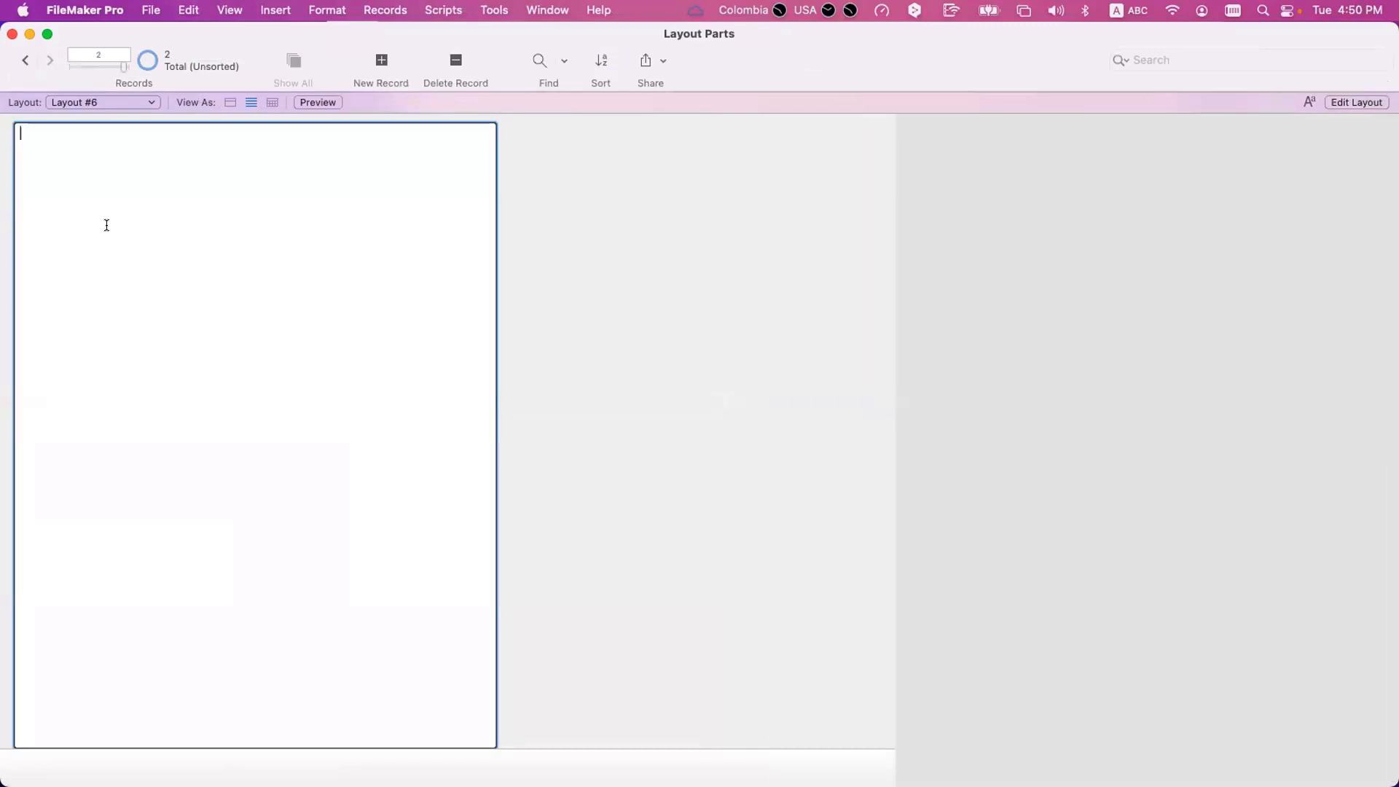
{"action": "key", "text": "super+v"}
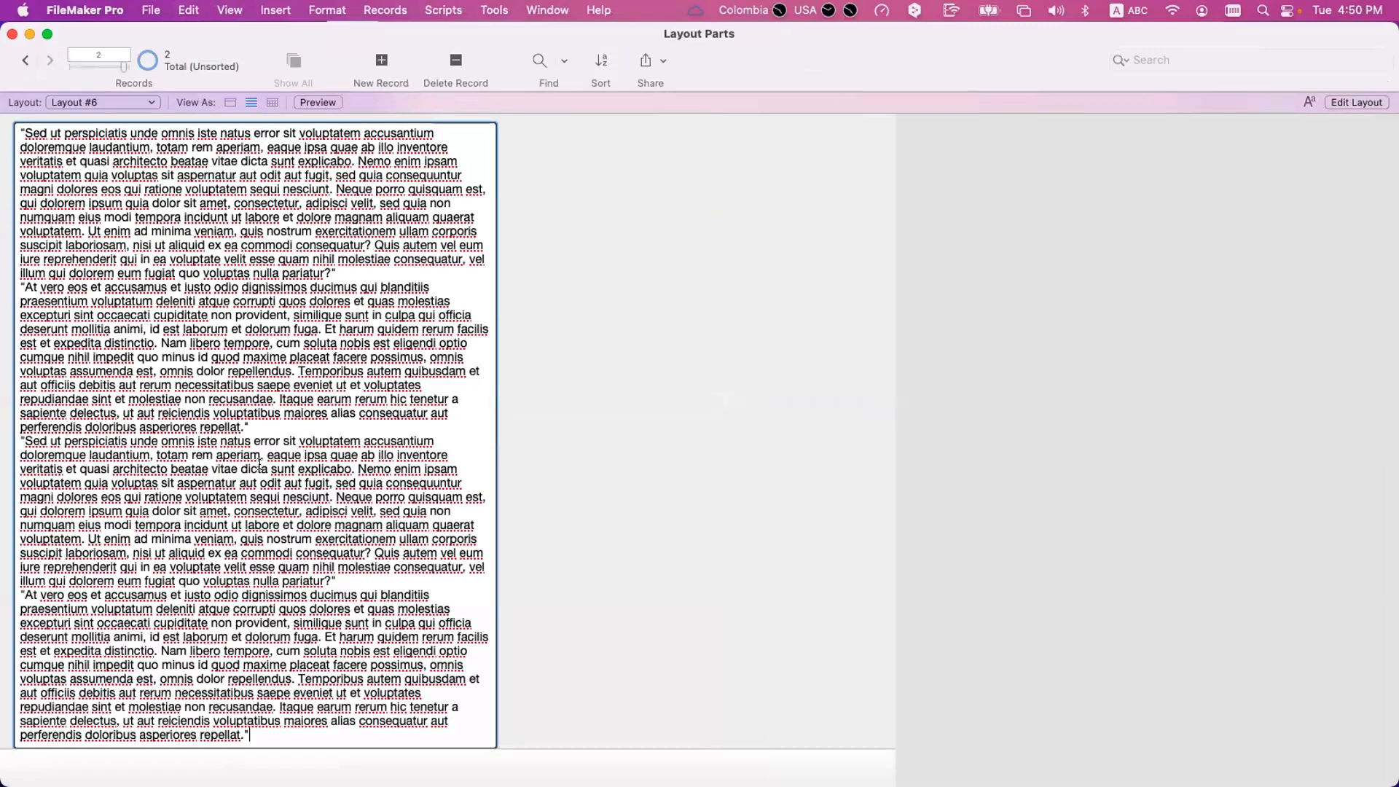
{"action": "key", "text": "super+v"}
{"action": "left_click", "coordinate": [718, 424]}
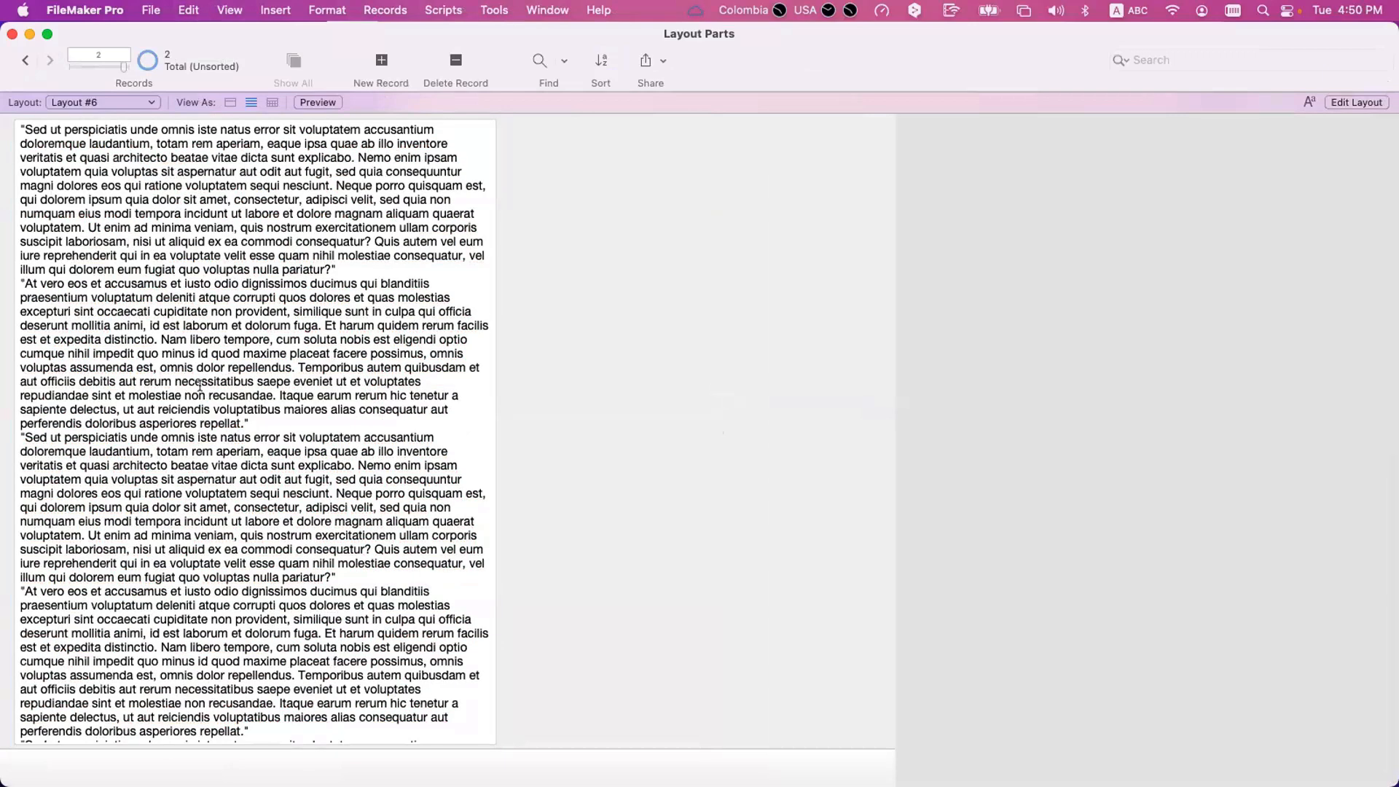
{"action": "left_click", "coordinate": [200, 388]}
{"action": "scroll", "coordinate": [200, 388], "scroll_direction": "down", "scroll_amount": 5}
{"action": "scroll", "coordinate": [538, 343], "scroll_direction": "up", "scroll_amount": 5}
{"action": "left_click", "coordinate": [38, 118]}
Preview Layout #6, page forward and back to compare how the overfilled record splits across pages, and return to Layout mode.
{"action": "key", "text": "super+u"}
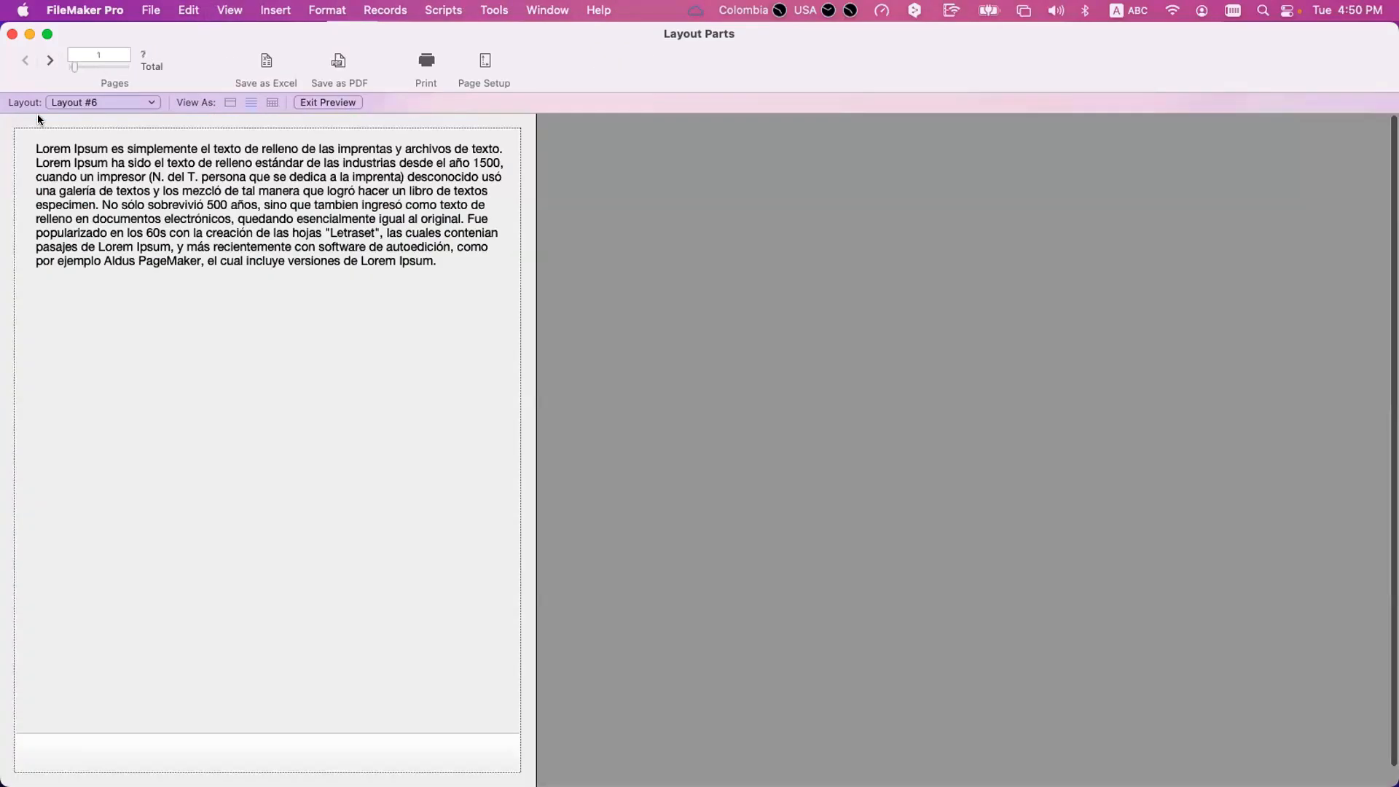
{"action": "left_click", "coordinate": [50, 62]}
{"action": "left_click", "coordinate": [50, 61]}
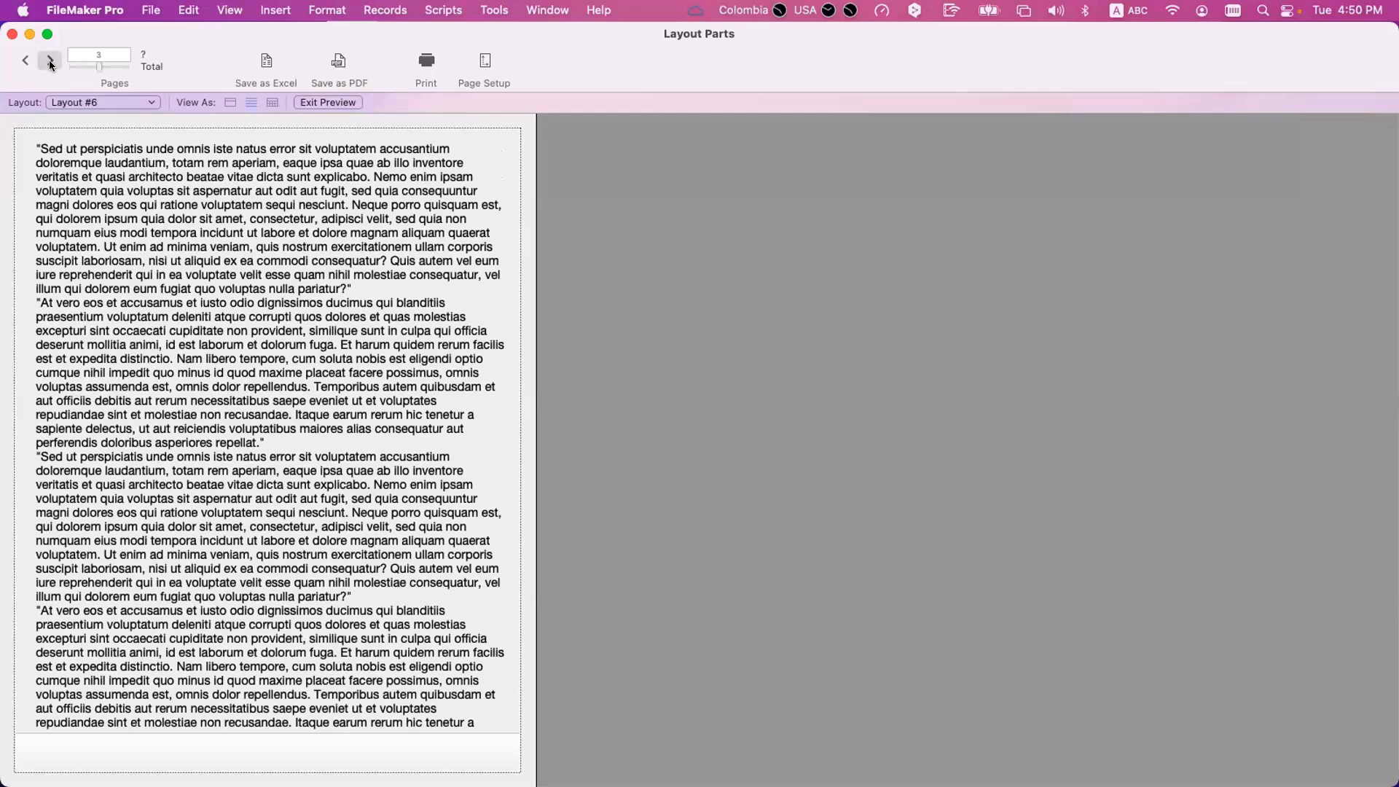
{"action": "left_click", "coordinate": [50, 61]}
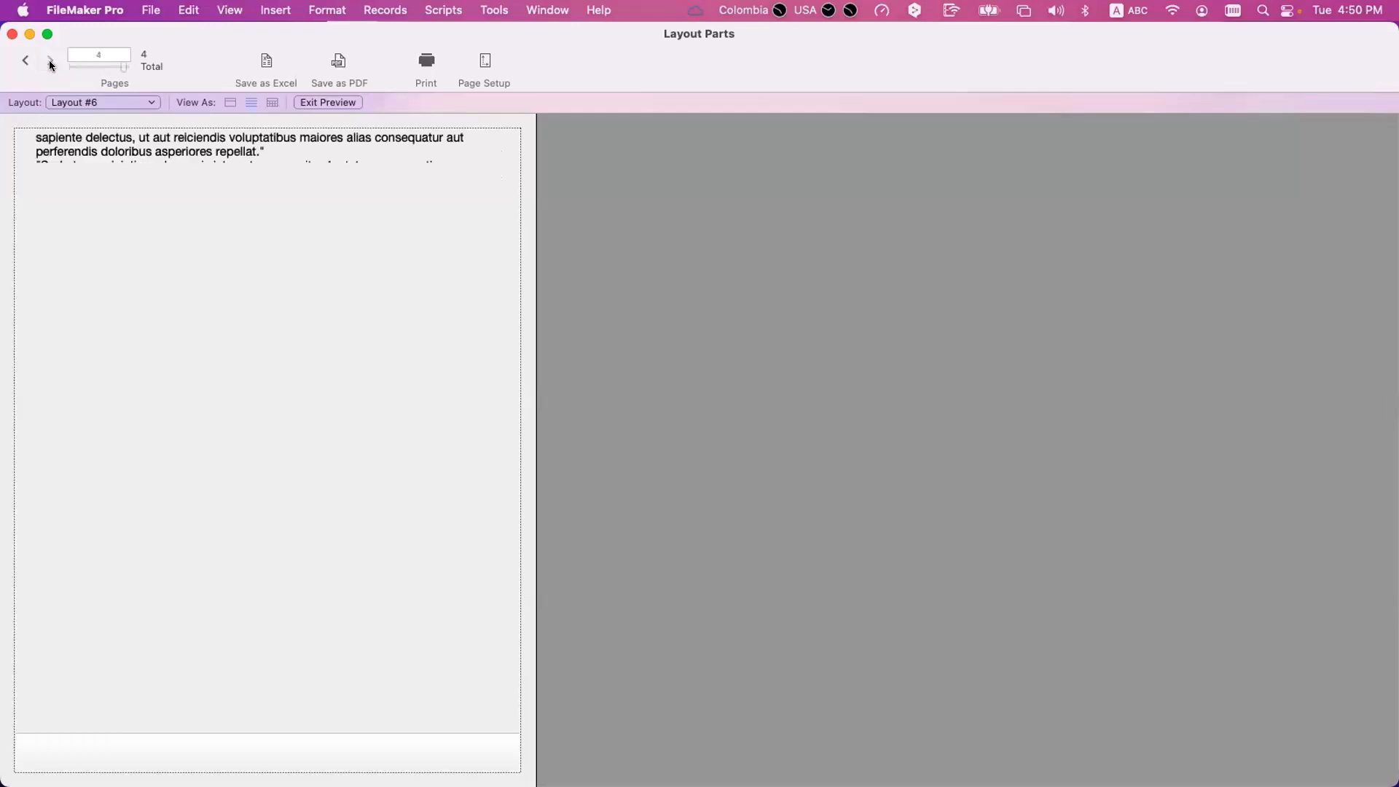
{"action": "left_click", "coordinate": [30, 62]}
{"action": "left_click", "coordinate": [31, 65]}
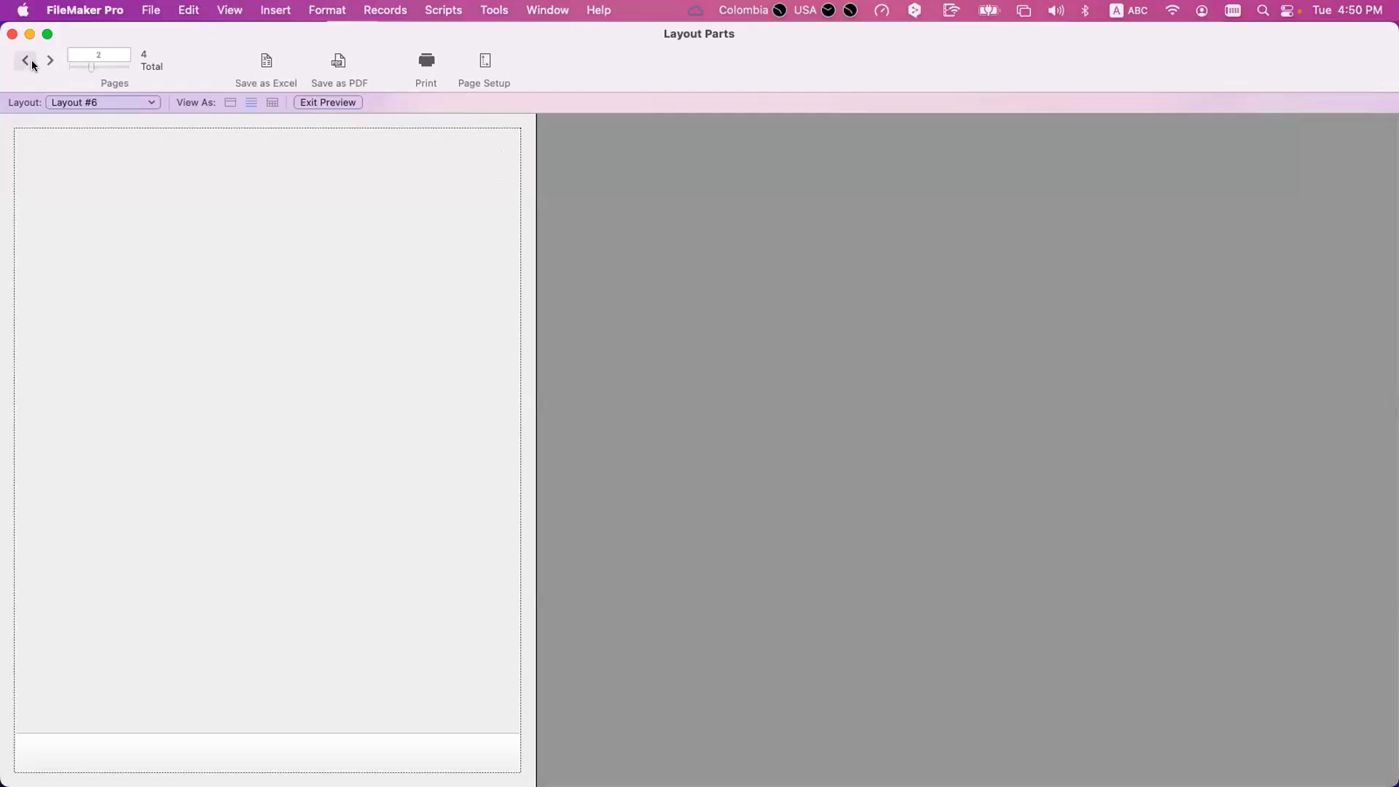
{"action": "left_click", "coordinate": [42, 63]}
{"action": "left_click", "coordinate": [41, 64]}
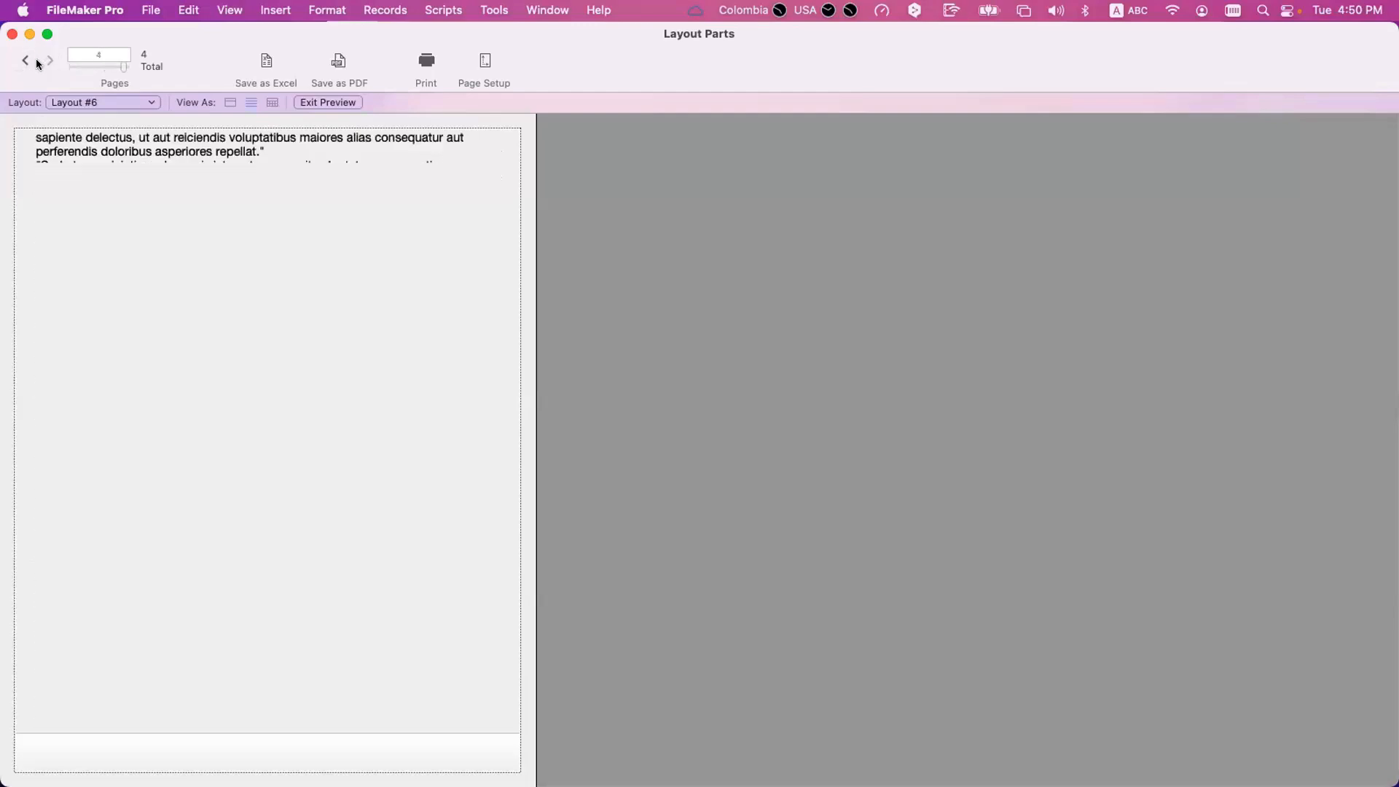
{"action": "left_click", "coordinate": [26, 62]}
{"action": "left_click", "coordinate": [25, 63]}
{"action": "left_click", "coordinate": [25, 63]}
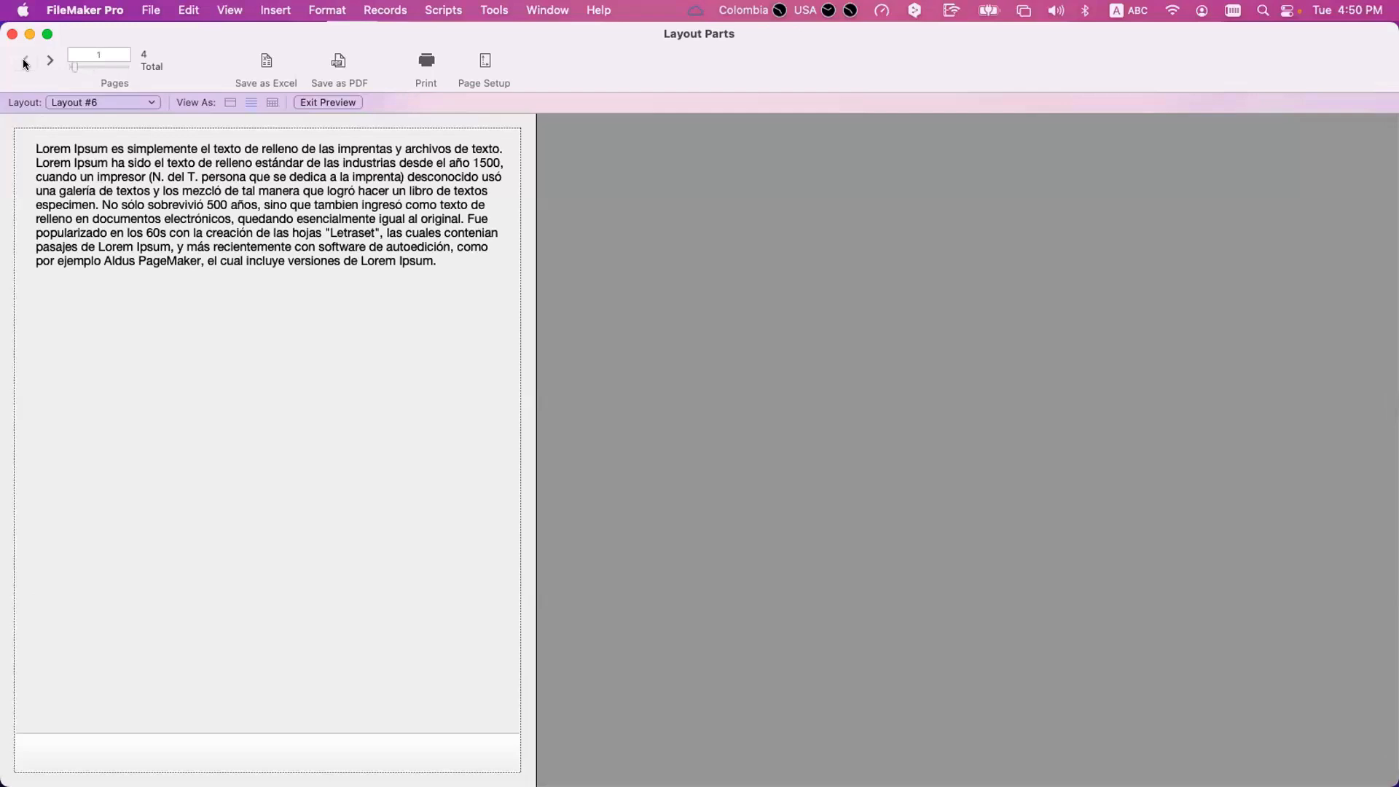
{"action": "key", "text": "super+l"}
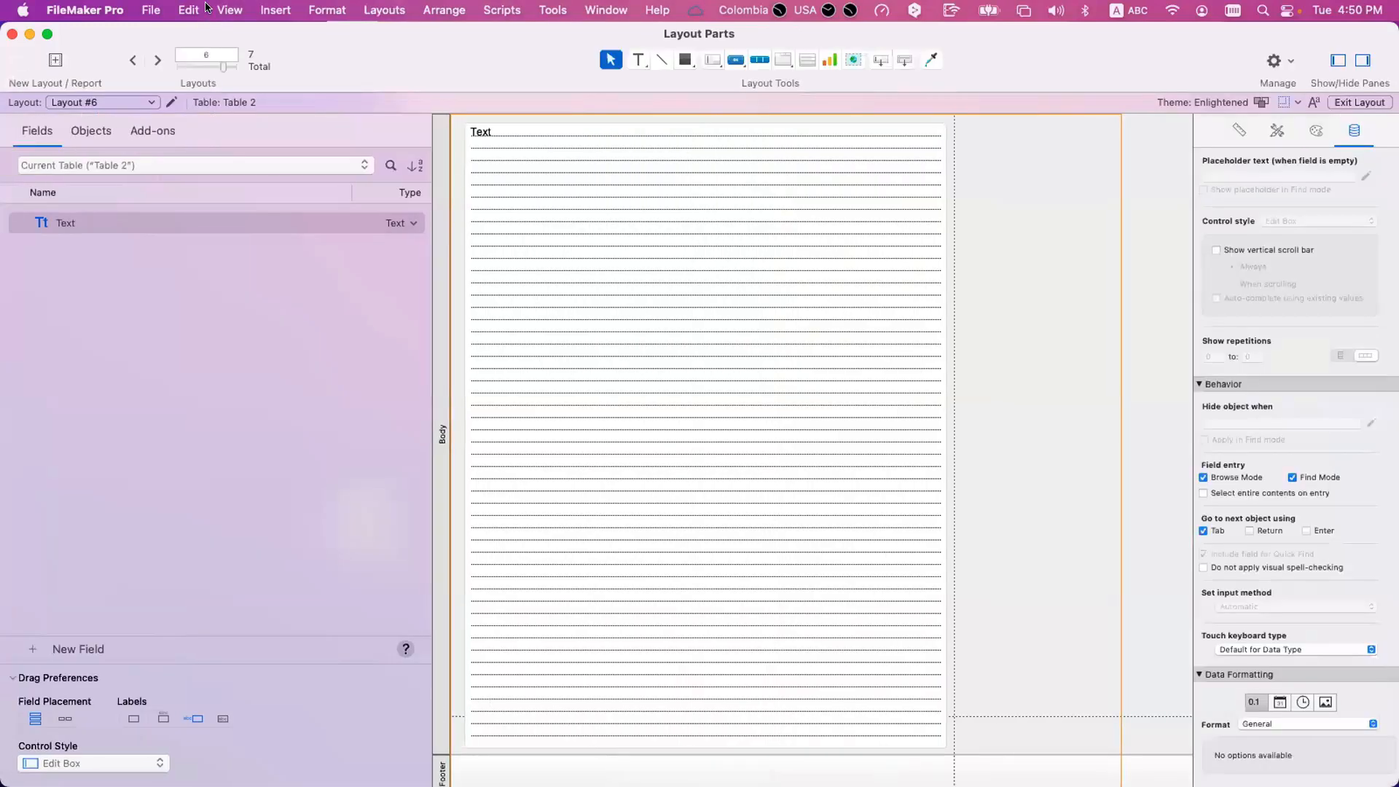
Review the Page Breaks display option and the Format For printer choices in Page Setup, and dismiss the dialog.
{"action": "left_click", "coordinate": [229, 9]}
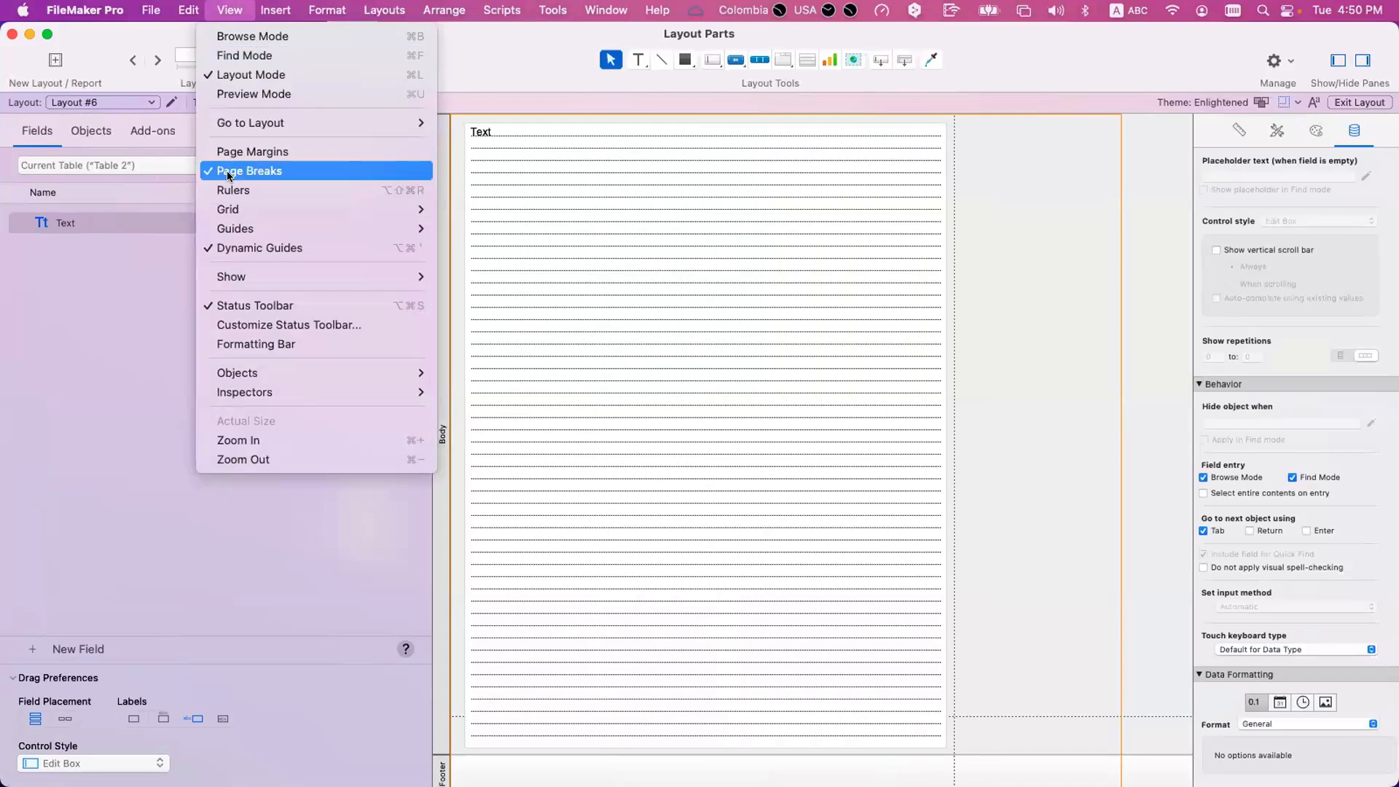
{"action": "left_click", "coordinate": [299, 175]}
{"action": "left_click", "coordinate": [527, 225]}
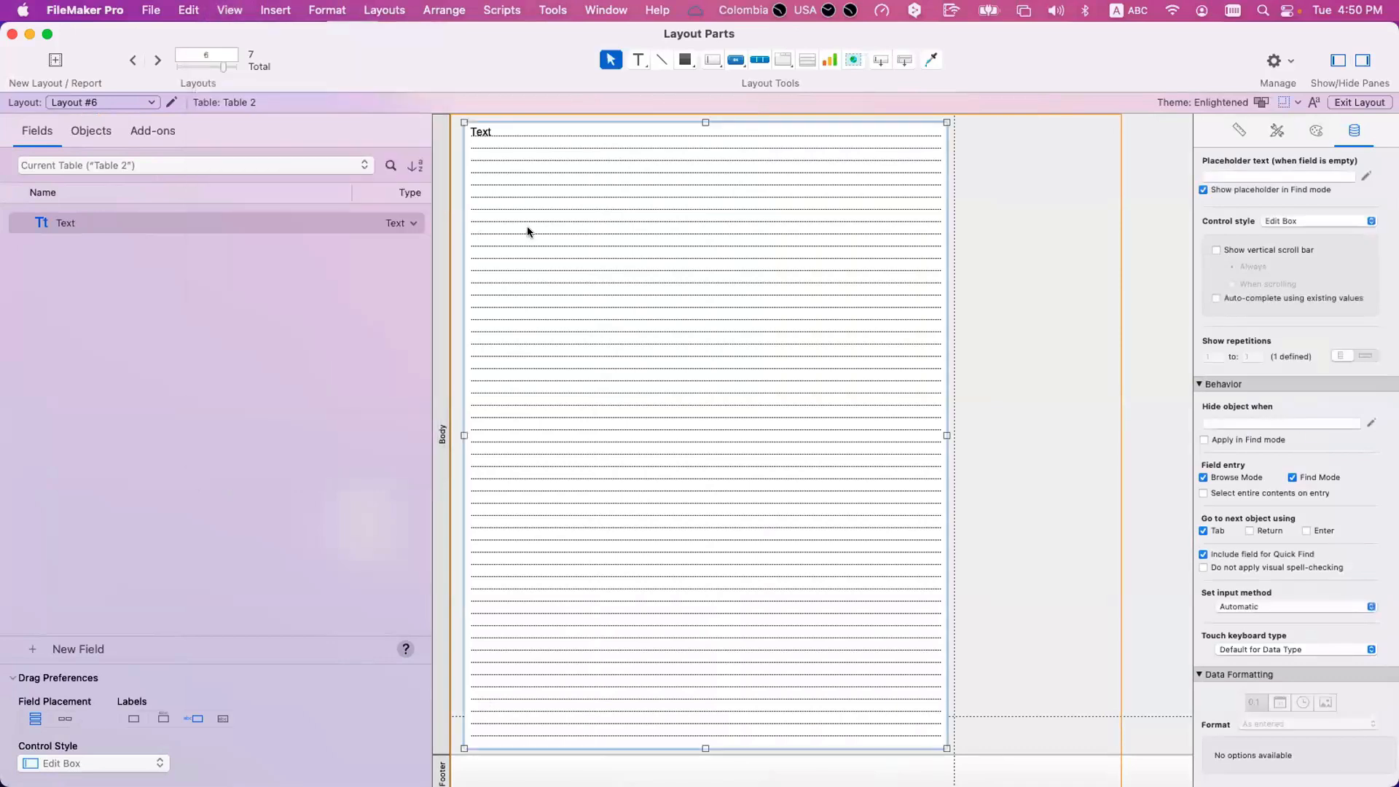
{"action": "scroll", "coordinate": [621, 299], "scroll_direction": "down", "scroll_amount": 3}
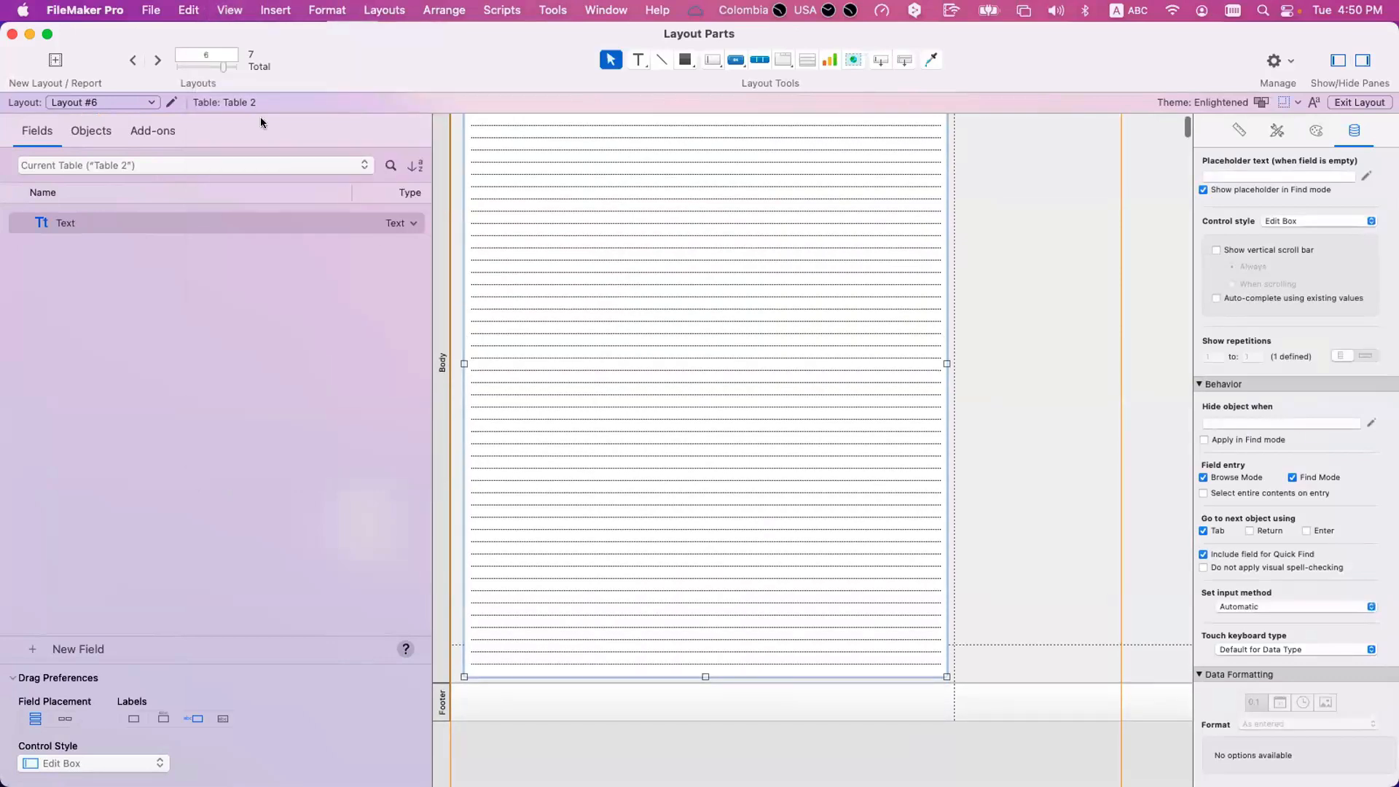
{"action": "left_click", "coordinate": [146, 9]}
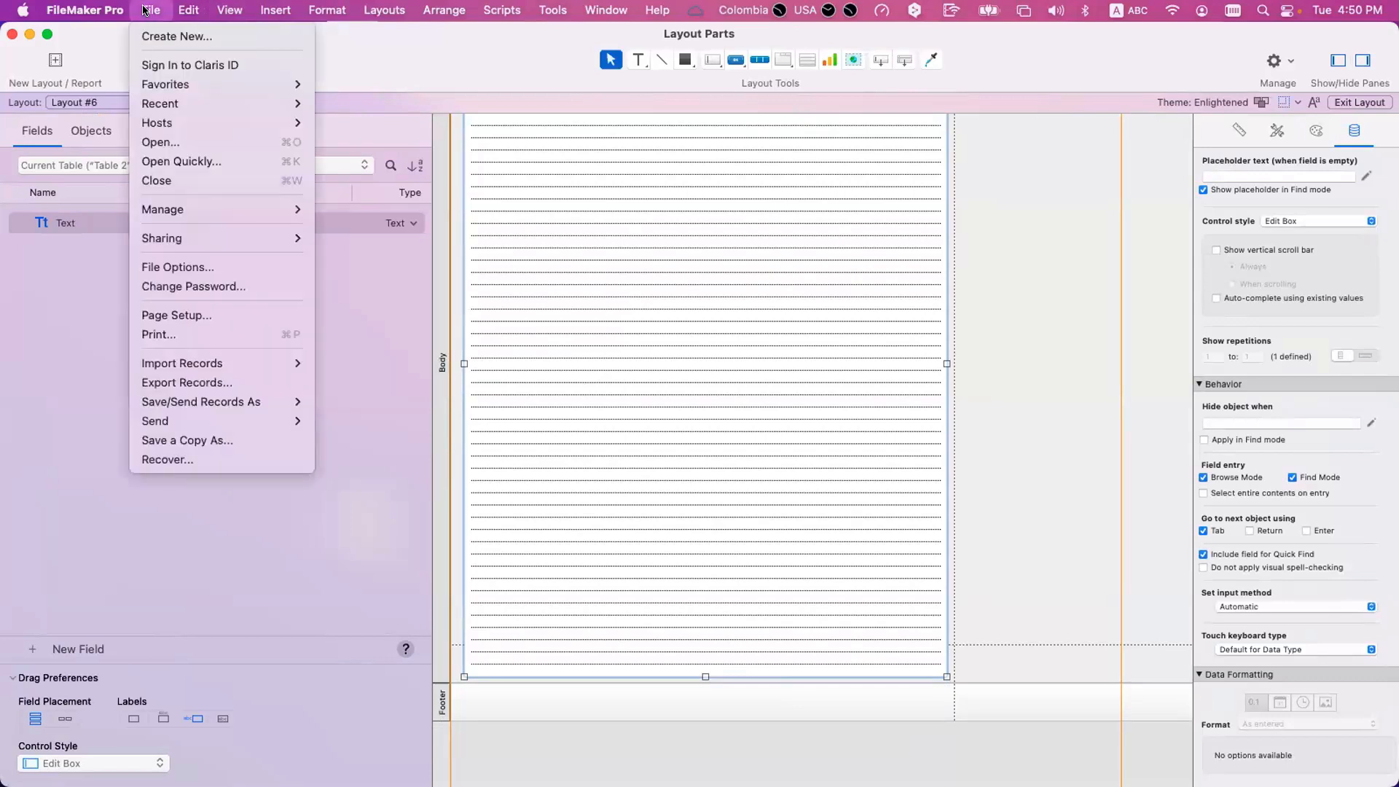
{"action": "left_click", "coordinate": [175, 315]}
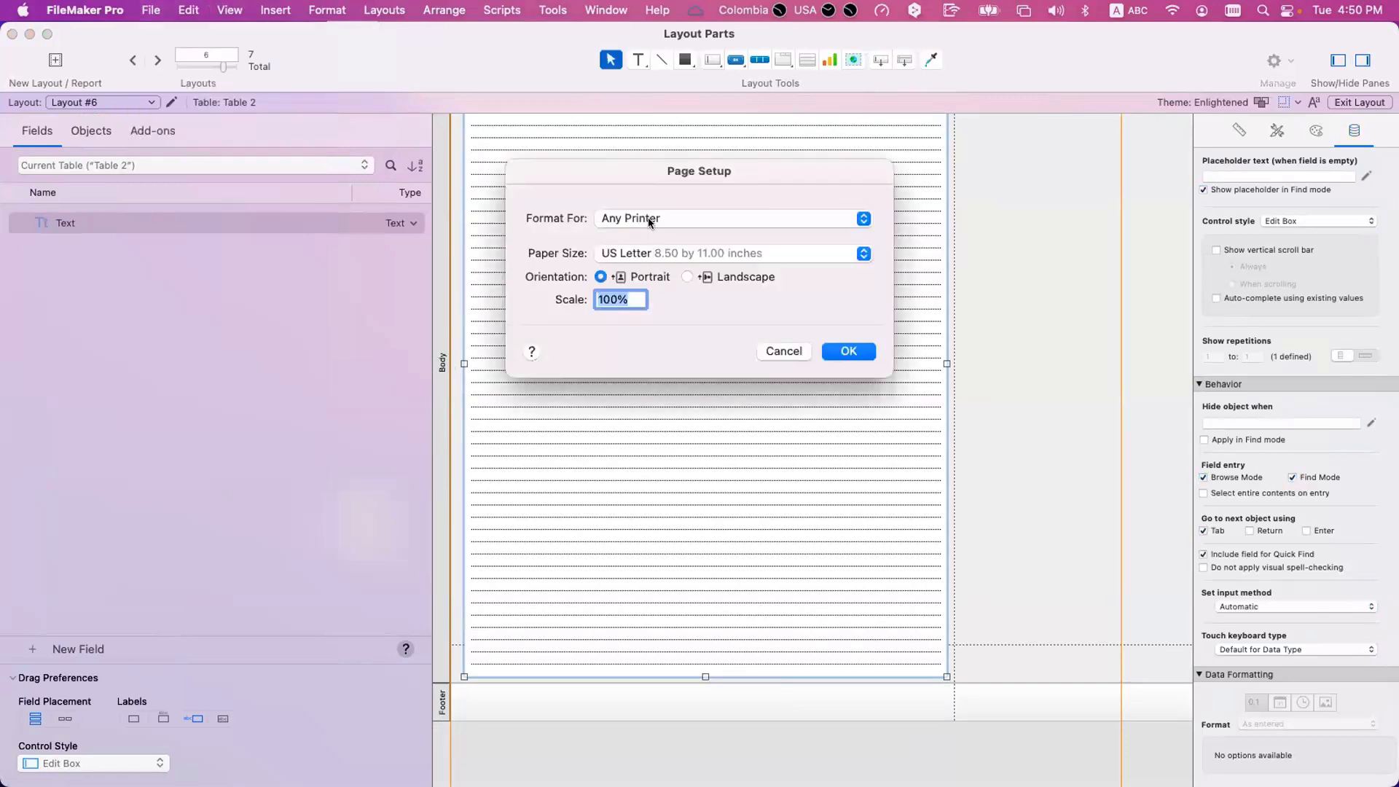
{"action": "left_click", "coordinate": [648, 218]}
{"action": "left_click", "coordinate": [645, 219]}
{"action": "left_click", "coordinate": [651, 221]}
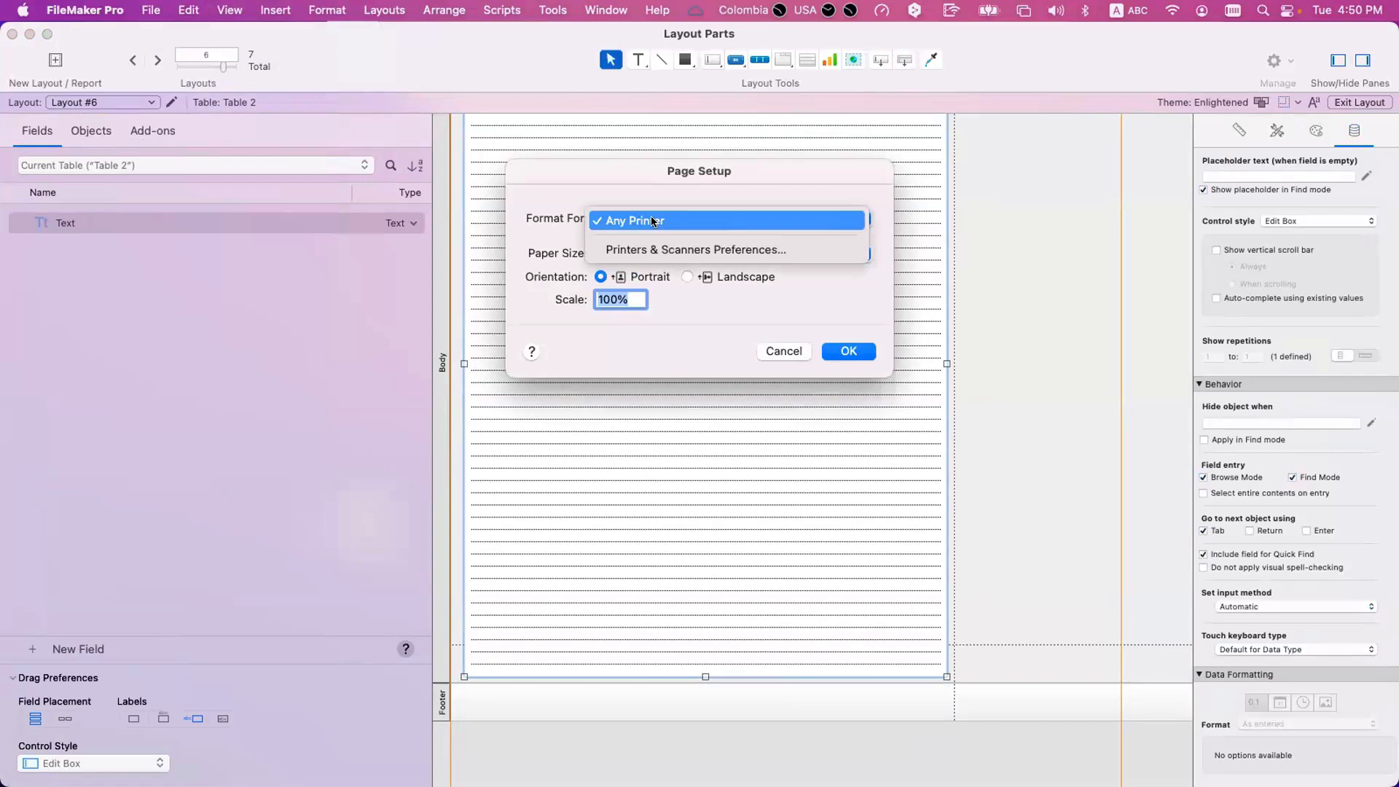
{"action": "left_click", "coordinate": [611, 222]}
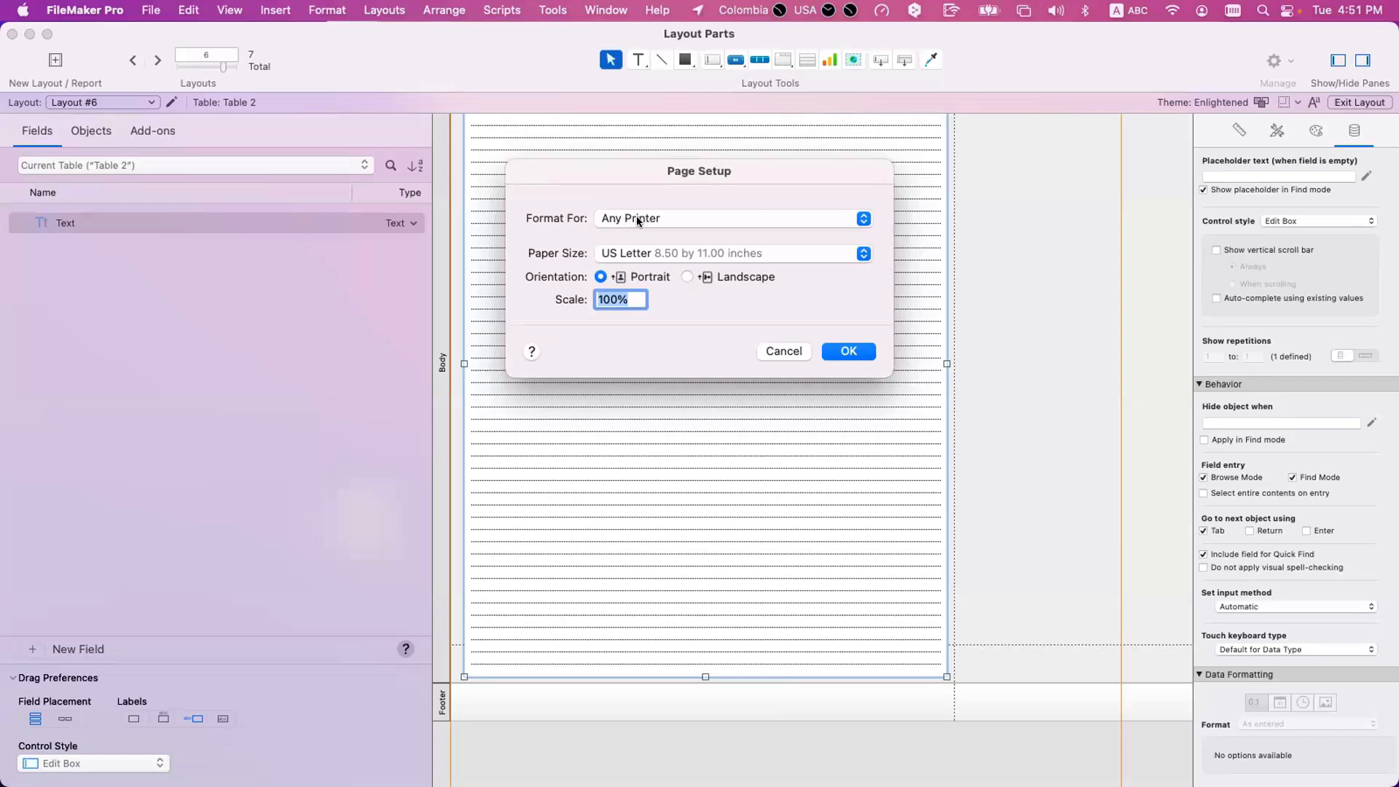
{"action": "left_click", "coordinate": [637, 219]}
{"action": "left_click", "coordinate": [638, 222]}
{"action": "key", "text": "Escape"}
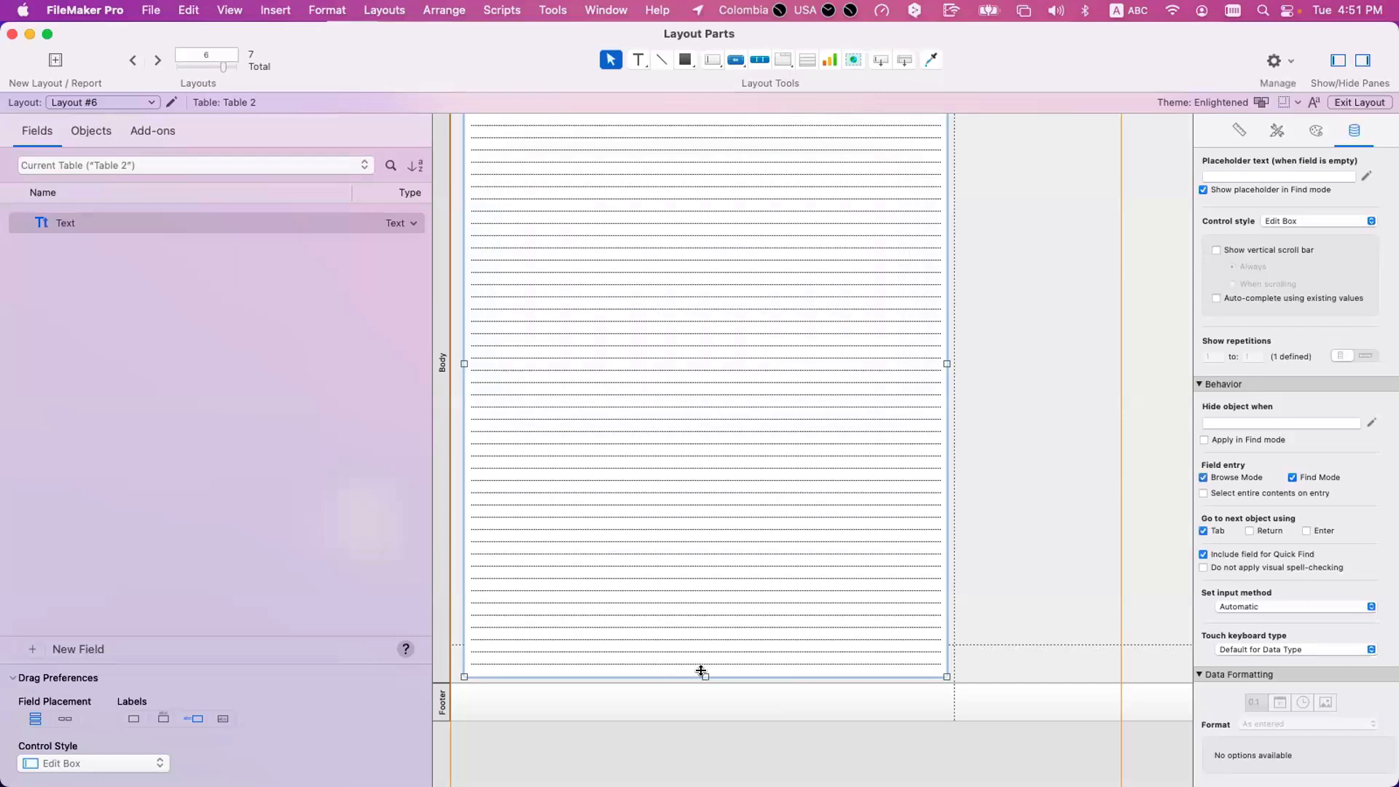
Shorten the Text field to end above the page break and reduce the Body part to fit just below it.
{"action": "left_click_drag", "start_coordinate": [701, 670], "coordinate": [701, 626]}
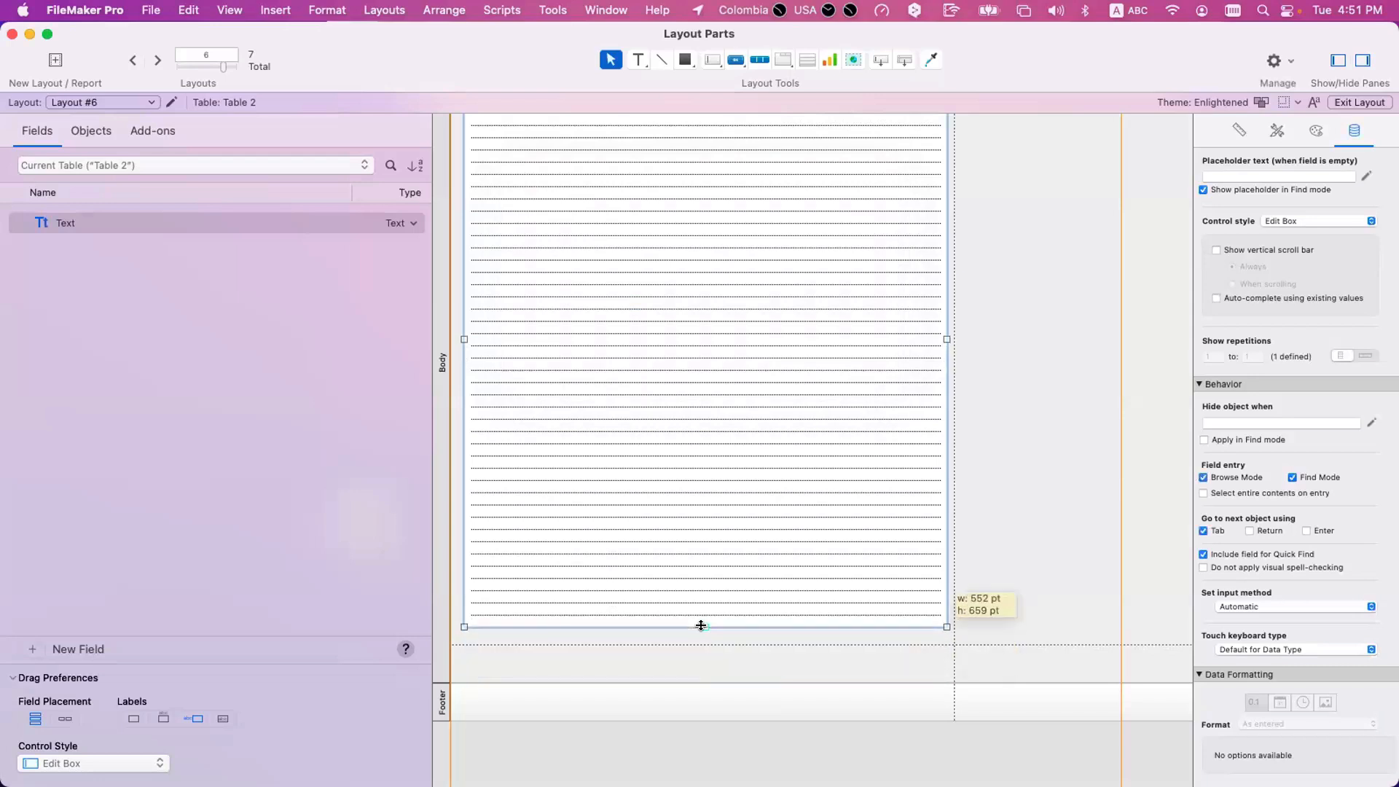
{"action": "left_click", "coordinate": [694, 666]}
{"action": "scroll", "coordinate": [694, 664], "scroll_direction": "up", "scroll_amount": 1}
{"action": "left_click_drag", "start_coordinate": [694, 678], "coordinate": [635, 645]}
{"action": "scroll", "coordinate": [807, 651], "scroll_direction": "left", "scroll_amount": 1}
{"action": "scroll", "coordinate": [809, 652], "scroll_direction": "down", "scroll_amount": 1}
Preview the shortened Body with its footer, page between both records and return to Layout mode.
{"action": "key", "text": "super+u"}
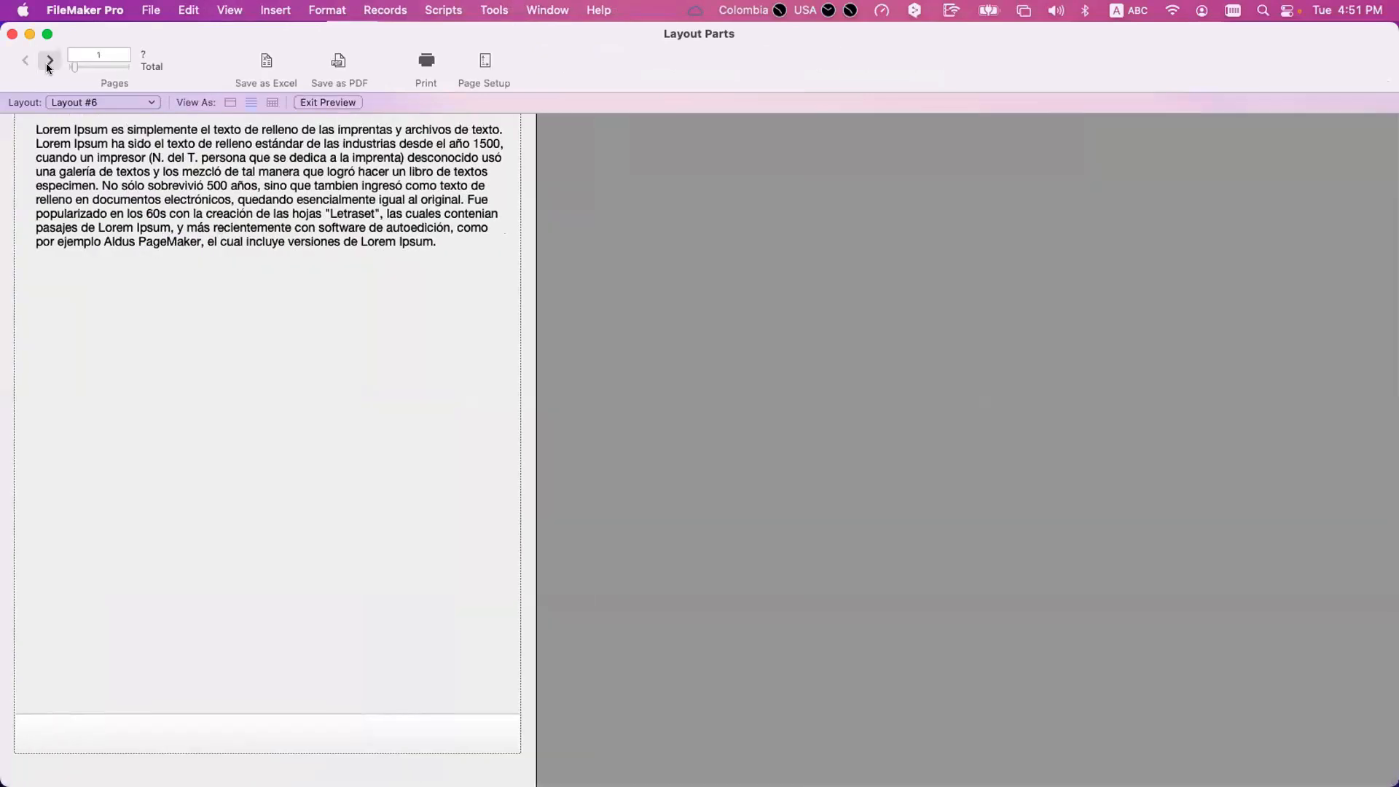
{"action": "left_click", "coordinate": [49, 61]}
{"action": "left_click", "coordinate": [26, 61]}
{"action": "left_click", "coordinate": [49, 61]}
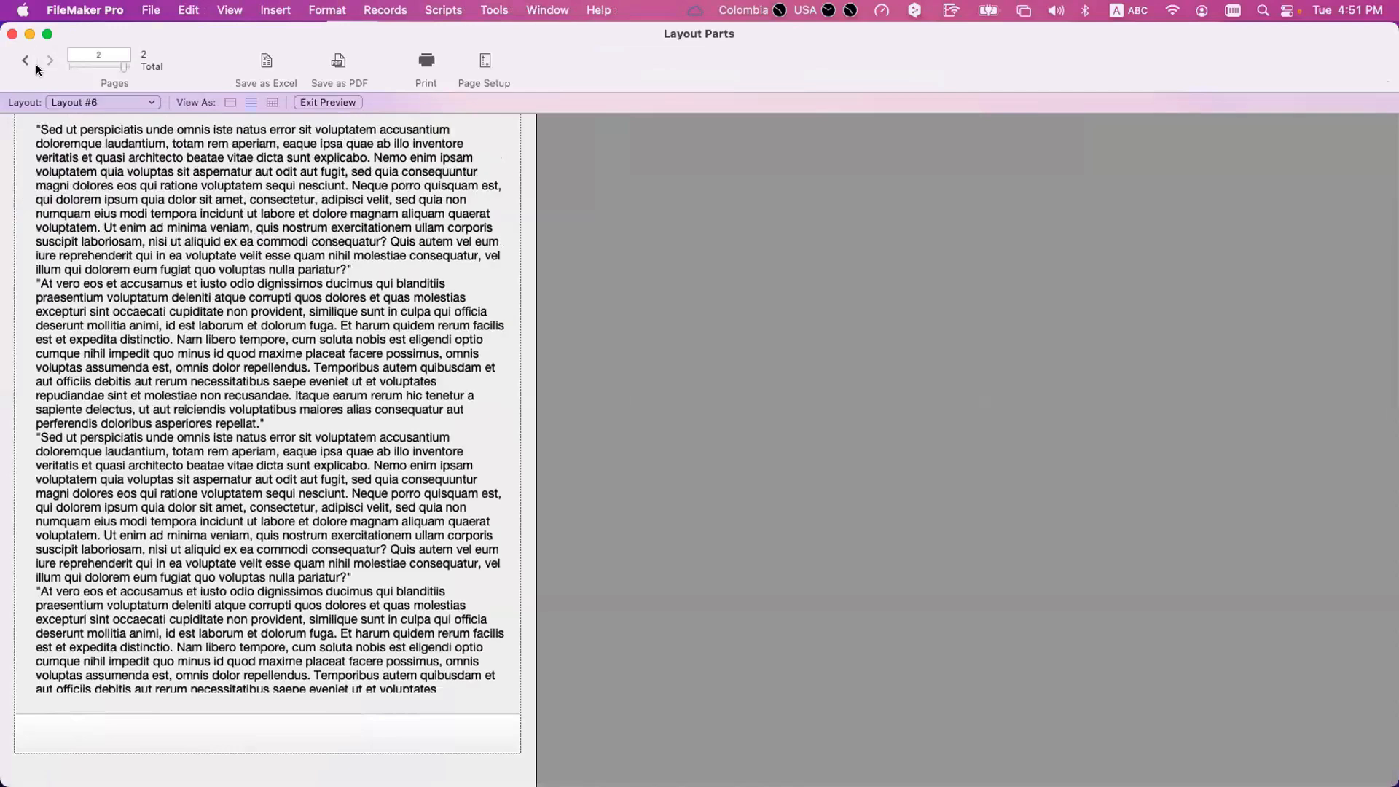
{"action": "key", "text": "super+l"}
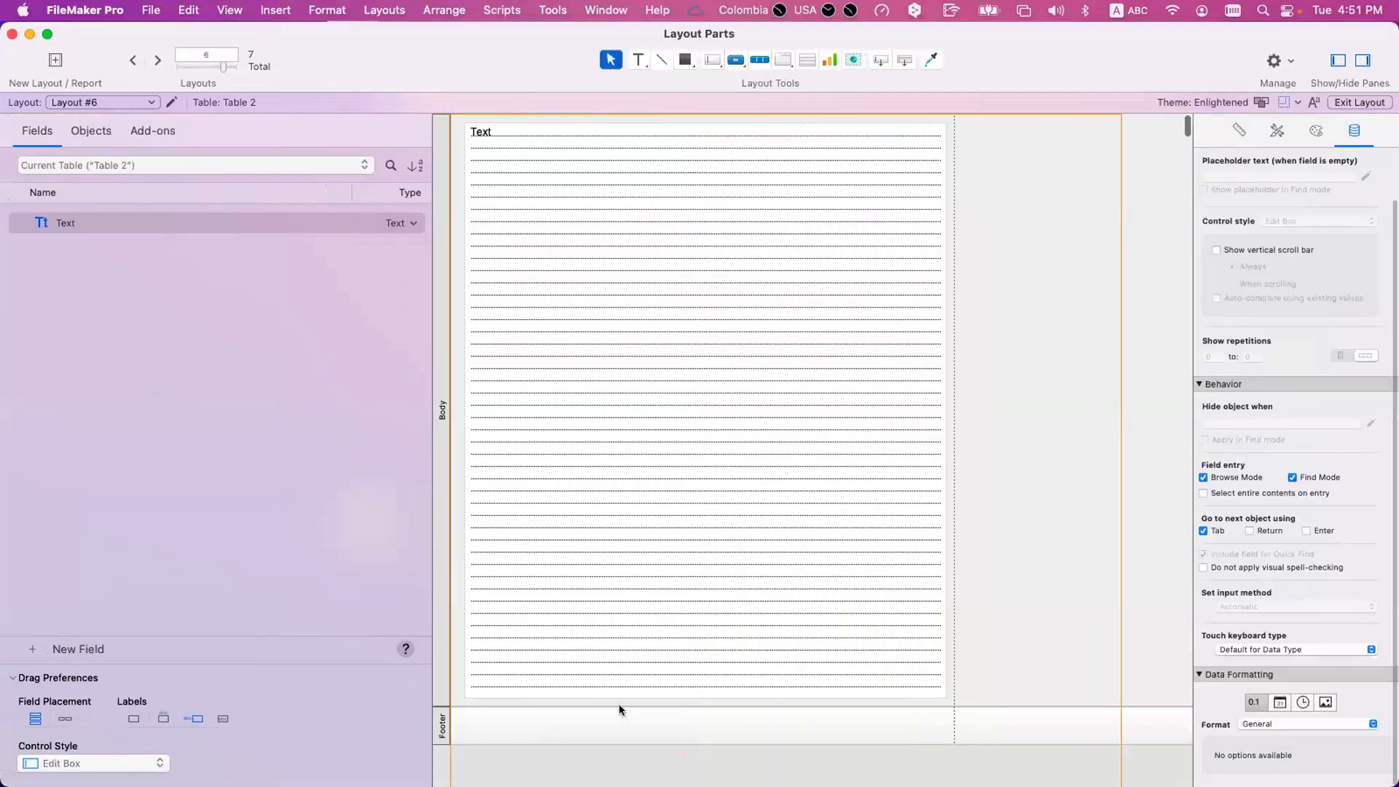
Try a taller Footer part that crosses the page break, and resize Body and Footer so both fit on one page.
{"action": "left_click_drag", "start_coordinate": [621, 744], "coordinate": [621, 763]}
{"action": "scroll", "coordinate": [619, 761], "scroll_direction": "down", "scroll_amount": 2}
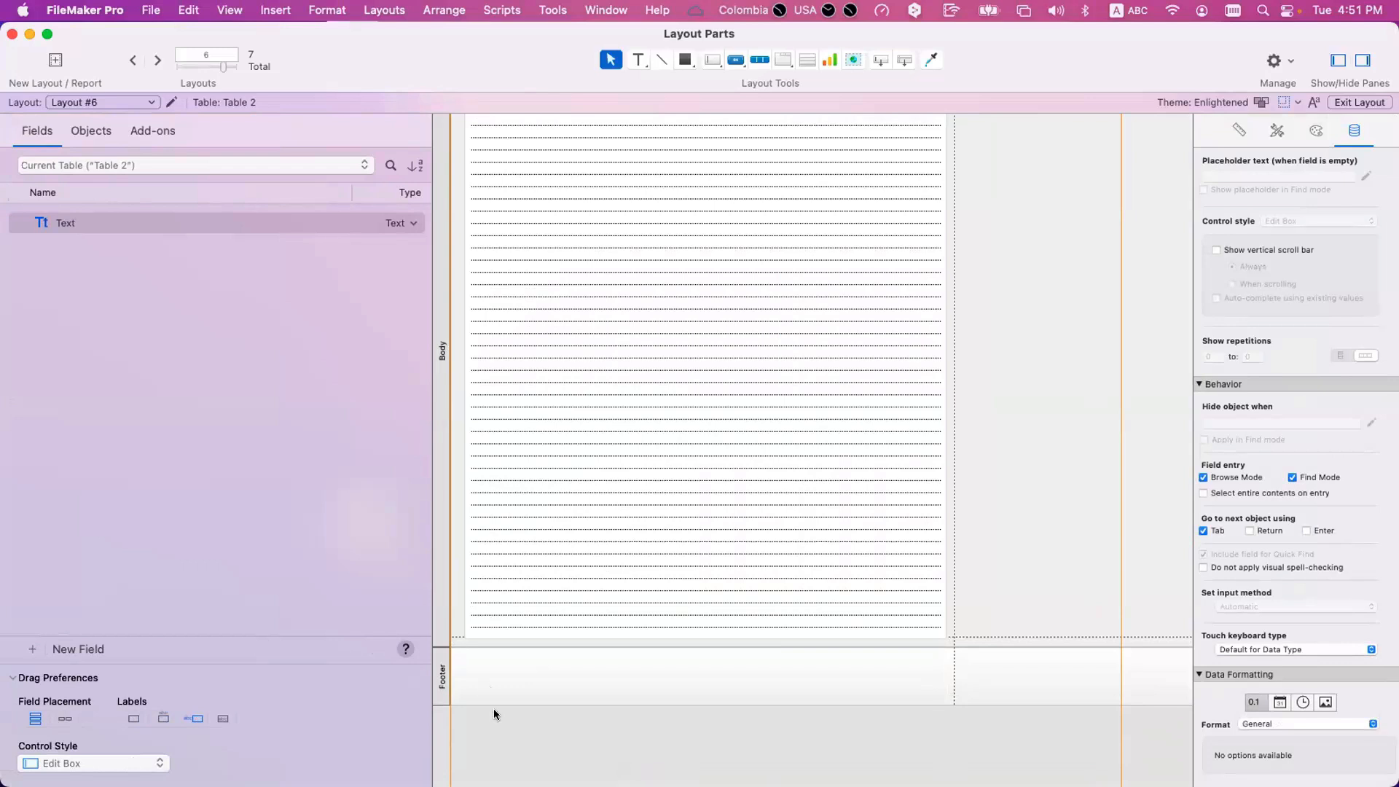
{"action": "mouse_move", "coordinate": [493, 686]}
{"action": "left_mouse_down"}
{"action": "mouse_move", "coordinate": [494, 701]}
{"action": "mouse_move", "coordinate": [491, 657]}
{"action": "left_mouse_up"}
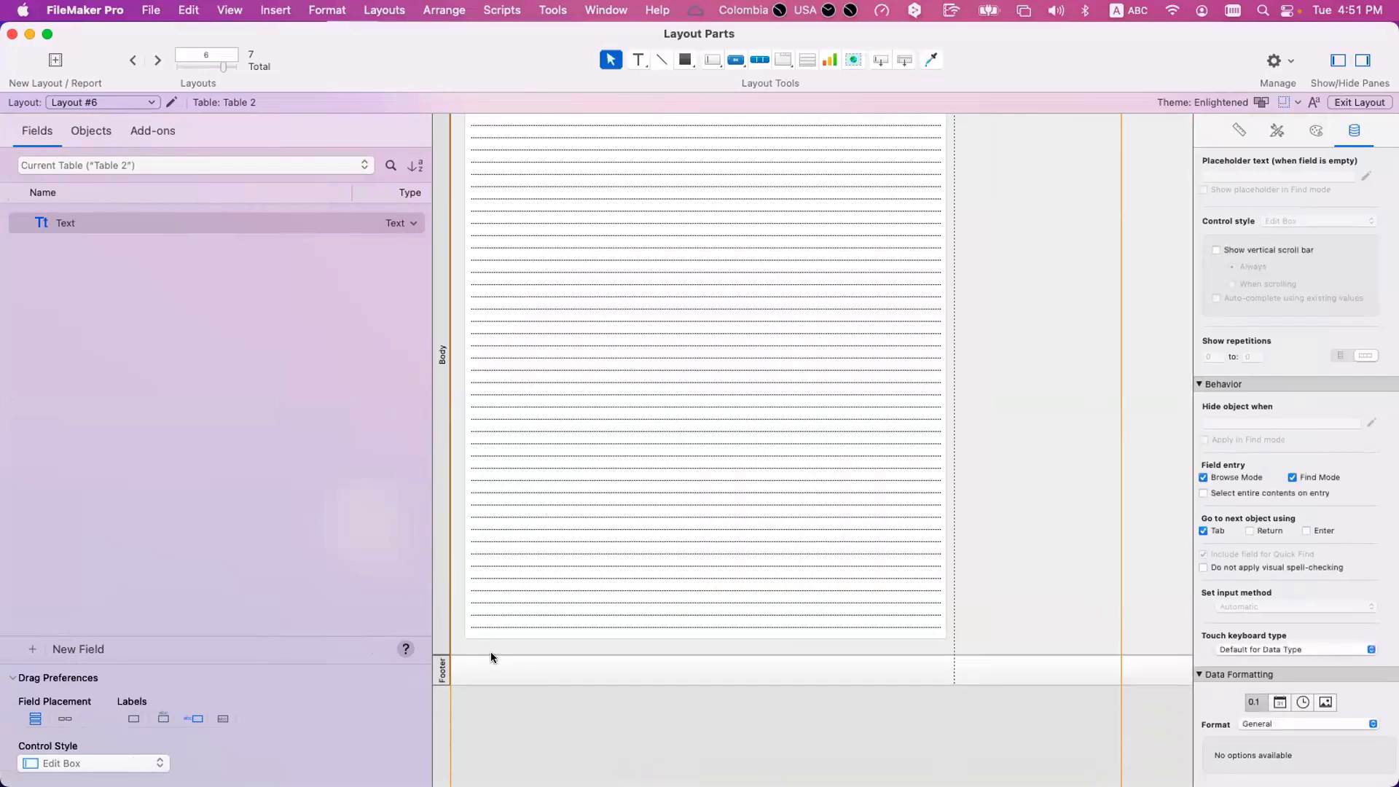
Preview the resized Body and Footer parts, page back and forth between the records and return to Layout mode.
{"action": "key", "text": "super+u"}
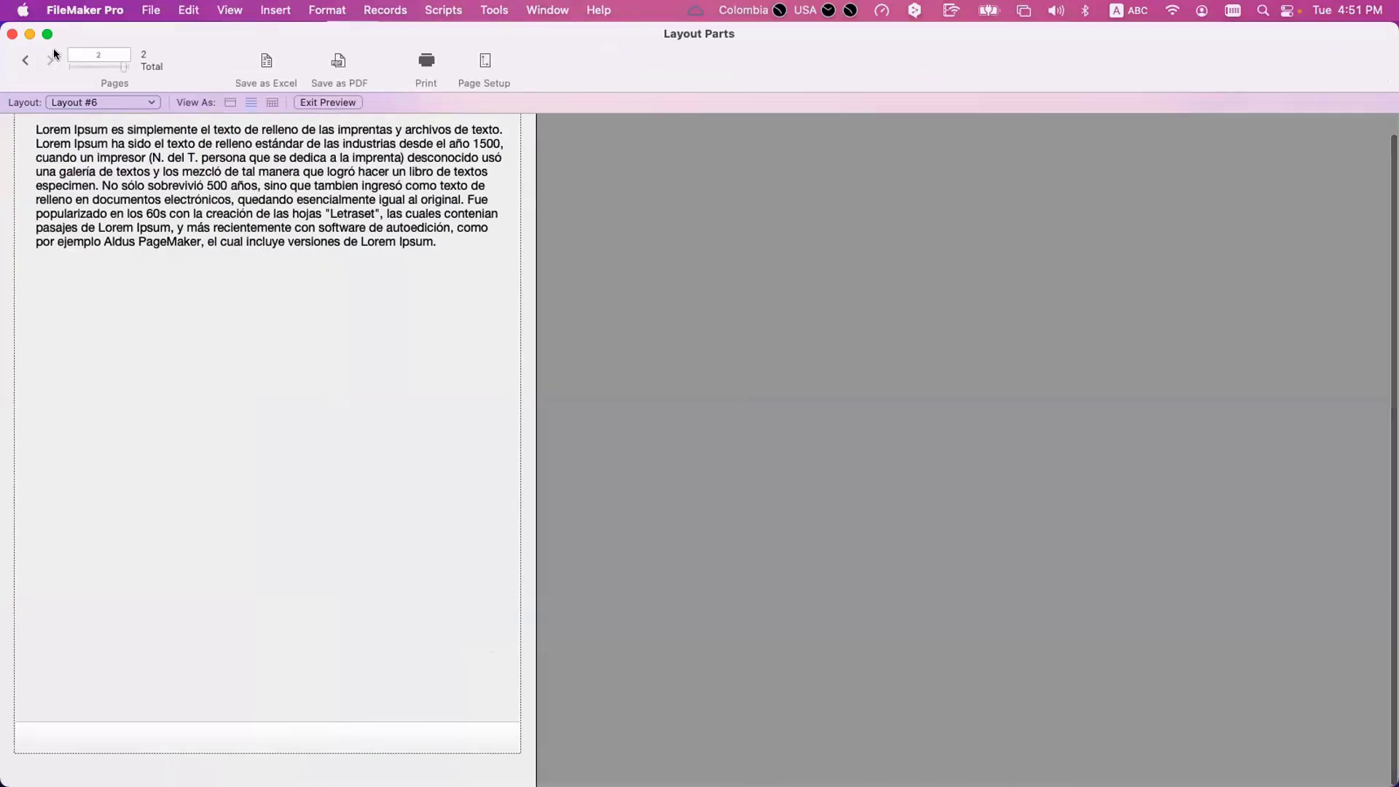
{"action": "left_click", "coordinate": [50, 61]}
{"action": "left_click", "coordinate": [25, 62]}
{"action": "left_click", "coordinate": [50, 60]}
{"action": "left_click", "coordinate": [26, 65]}
{"action": "key", "text": "super+l"}
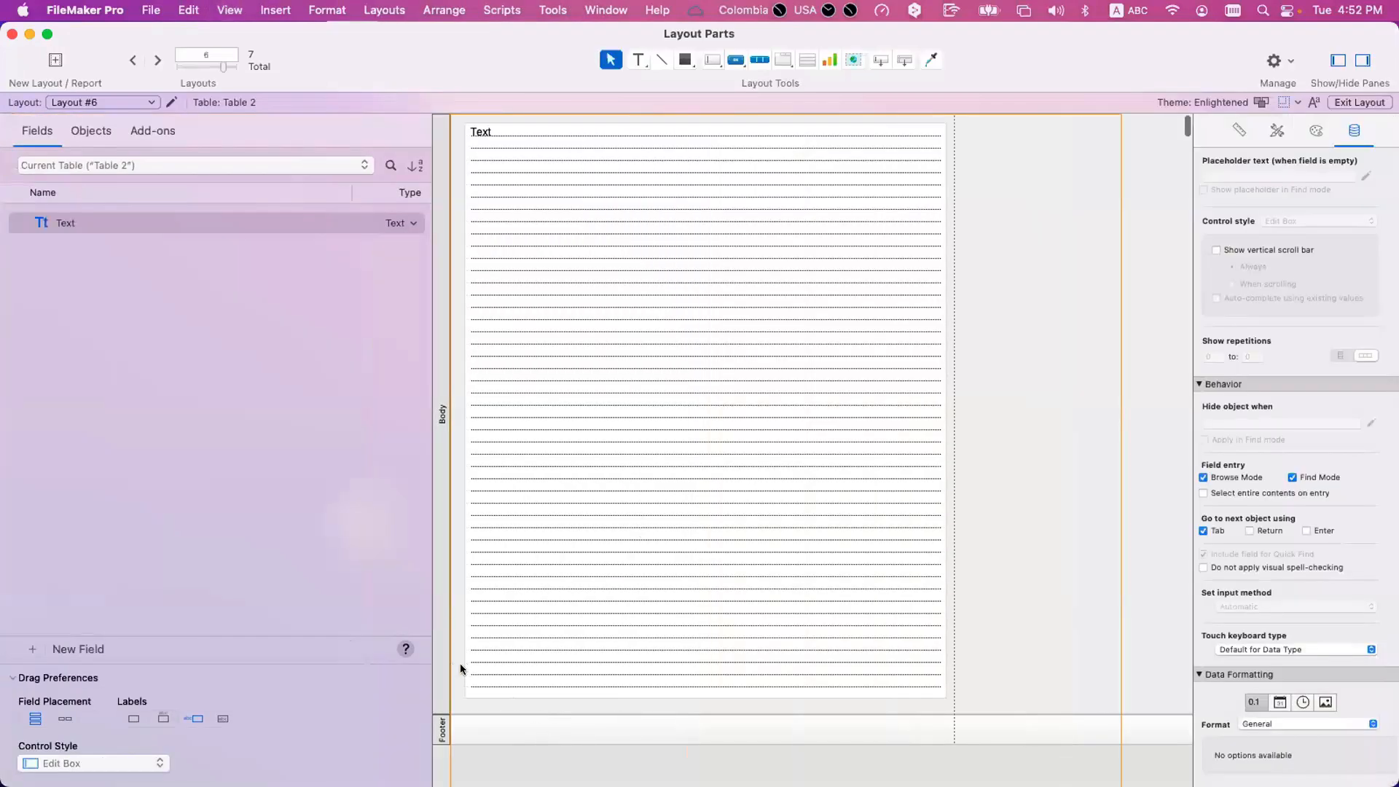
Widen the Text field past the vertical page break, preview both records and return to Layout mode.
{"action": "left_click", "coordinate": [945, 410]}
{"action": "left_click_drag", "start_coordinate": [947, 410], "coordinate": [976, 409]}
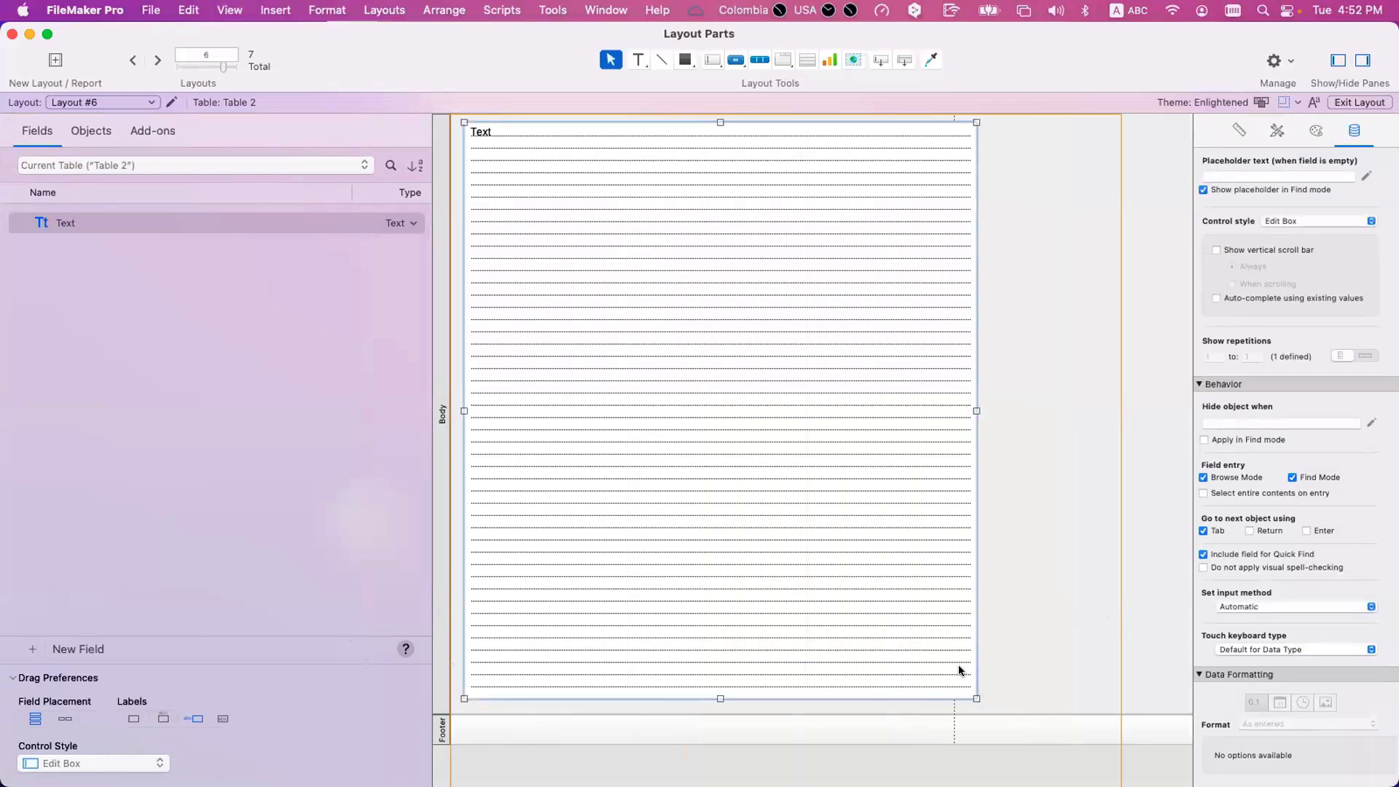
{"action": "key", "text": "super+u"}
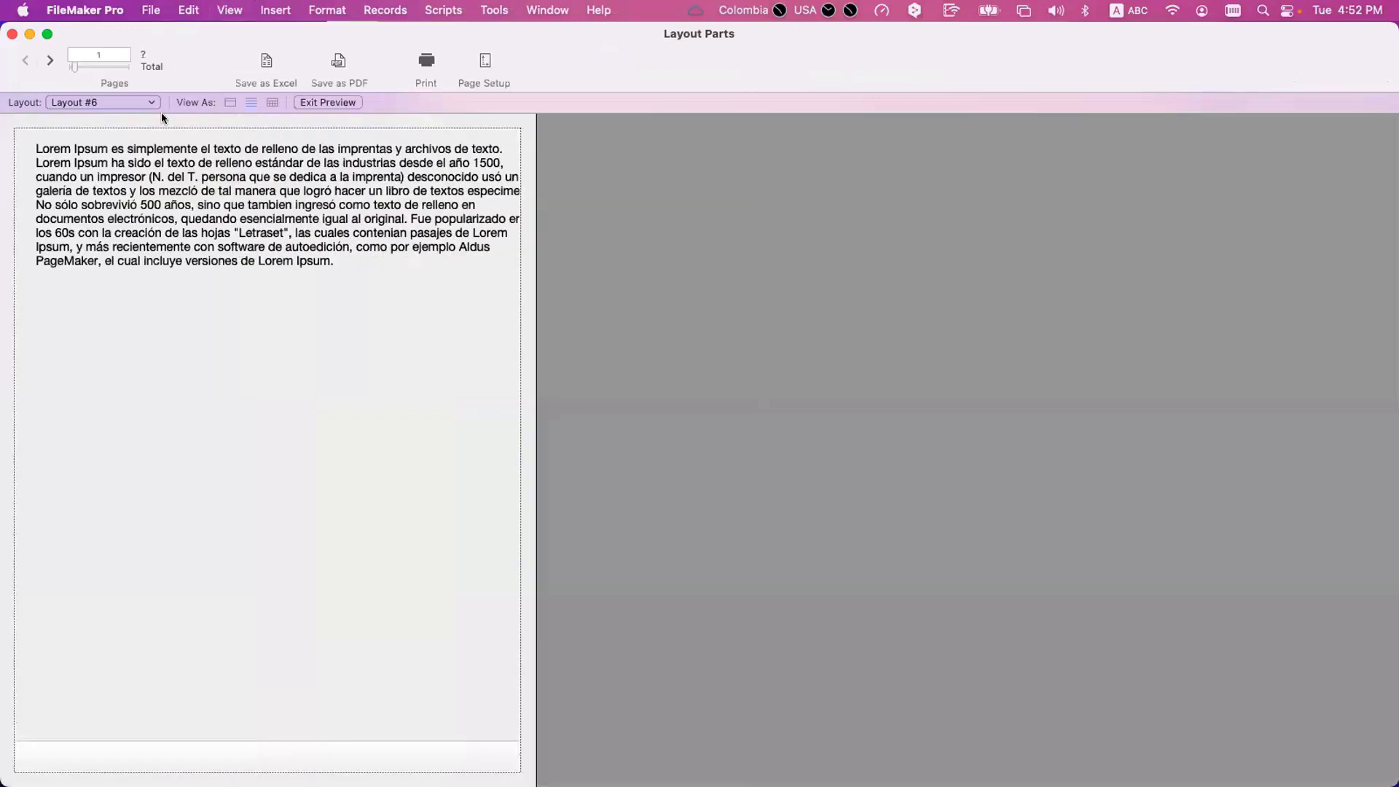
{"action": "left_click", "coordinate": [50, 60]}
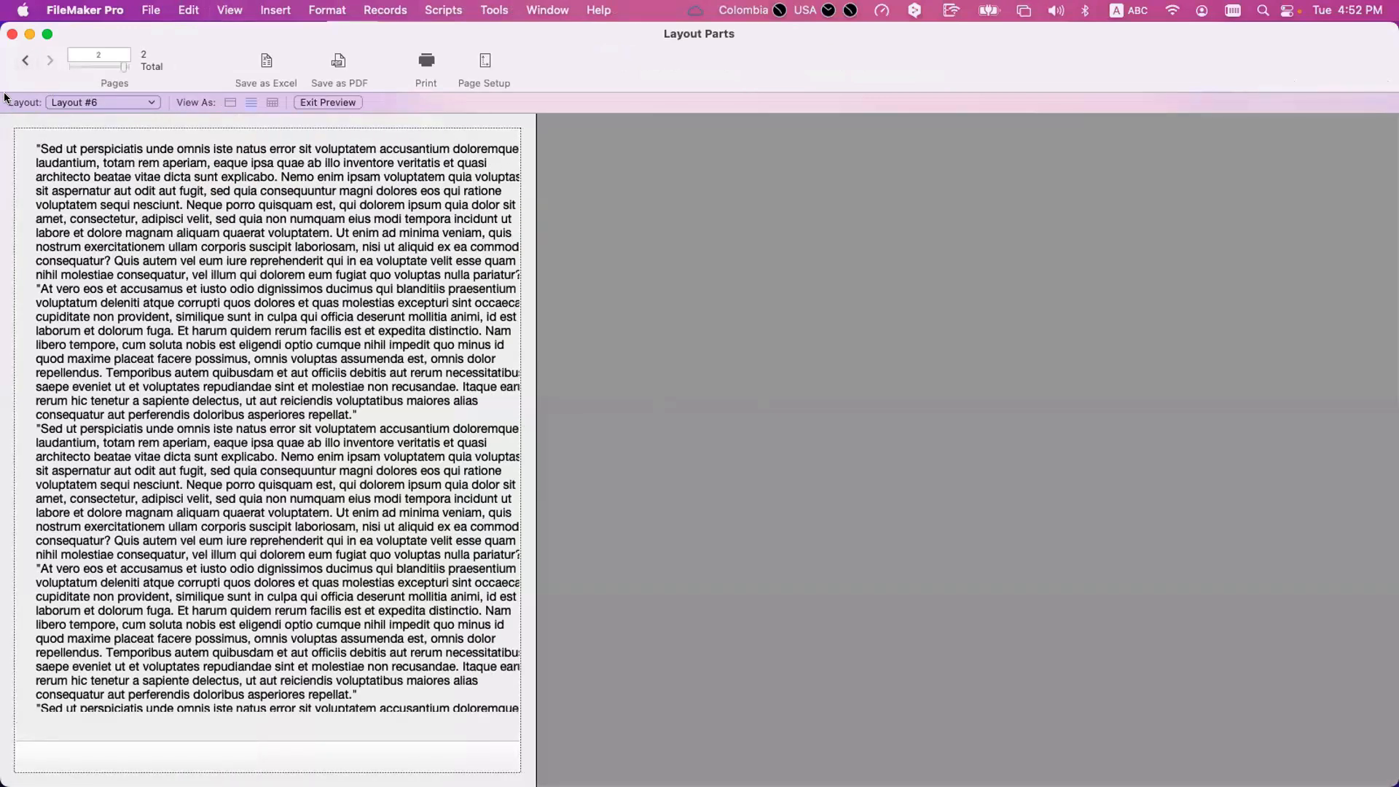
{"action": "left_click", "coordinate": [24, 63]}
{"action": "key", "text": "super+l"}
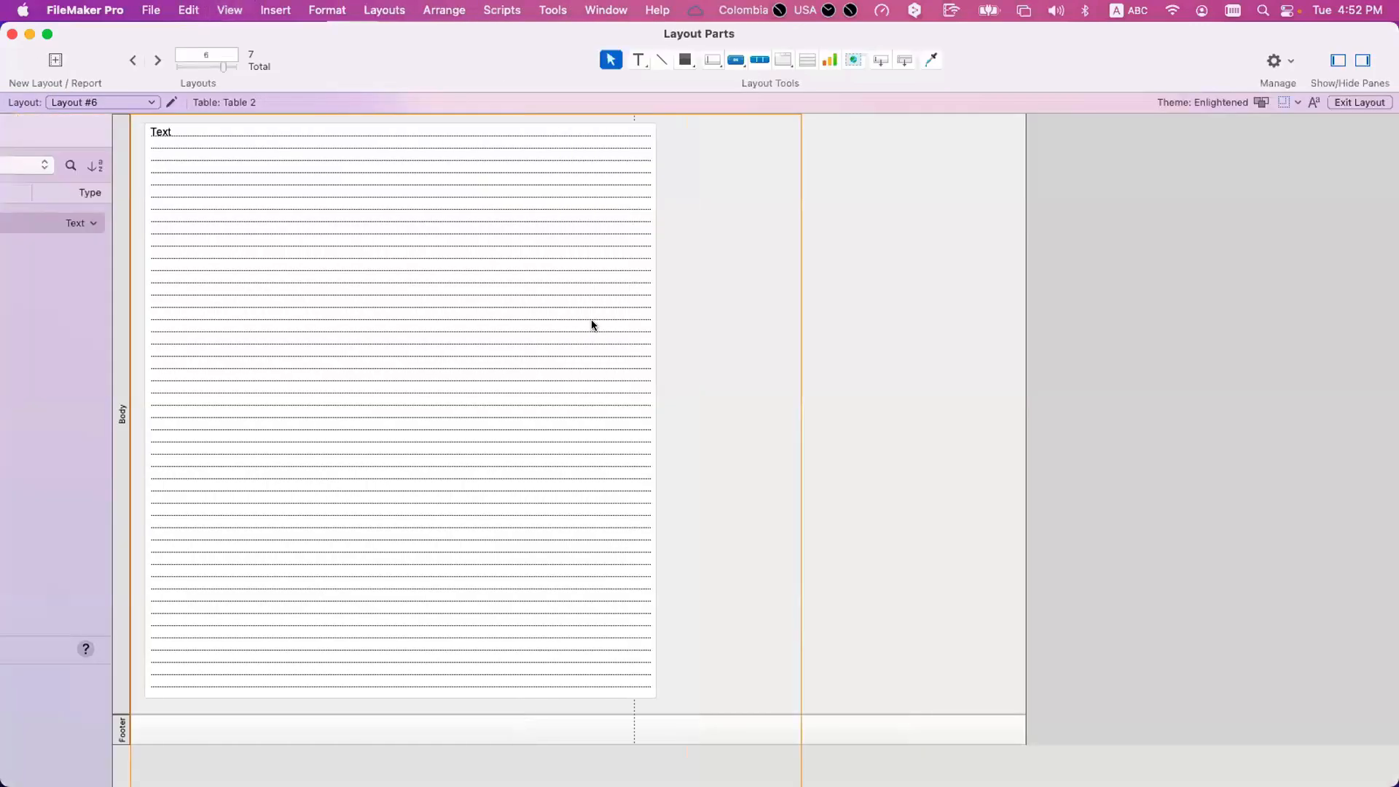
Narrow the Text field back so its edge sits just inside the vertical page break, and deselect it.
{"action": "left_click", "coordinate": [973, 405]}
{"action": "left_click_drag", "start_coordinate": [972, 405], "coordinate": [945, 410]}
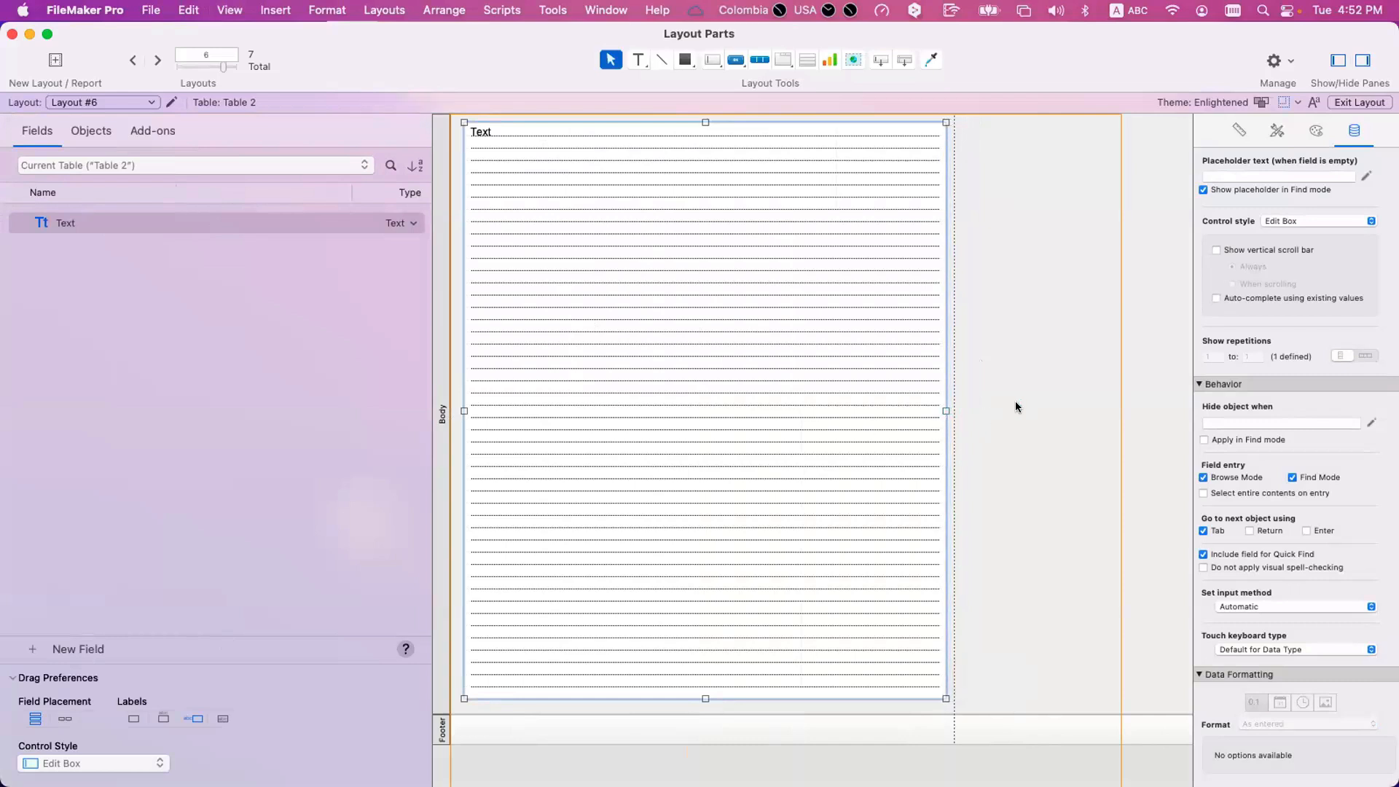
{"action": "left_click", "coordinate": [1016, 407]}
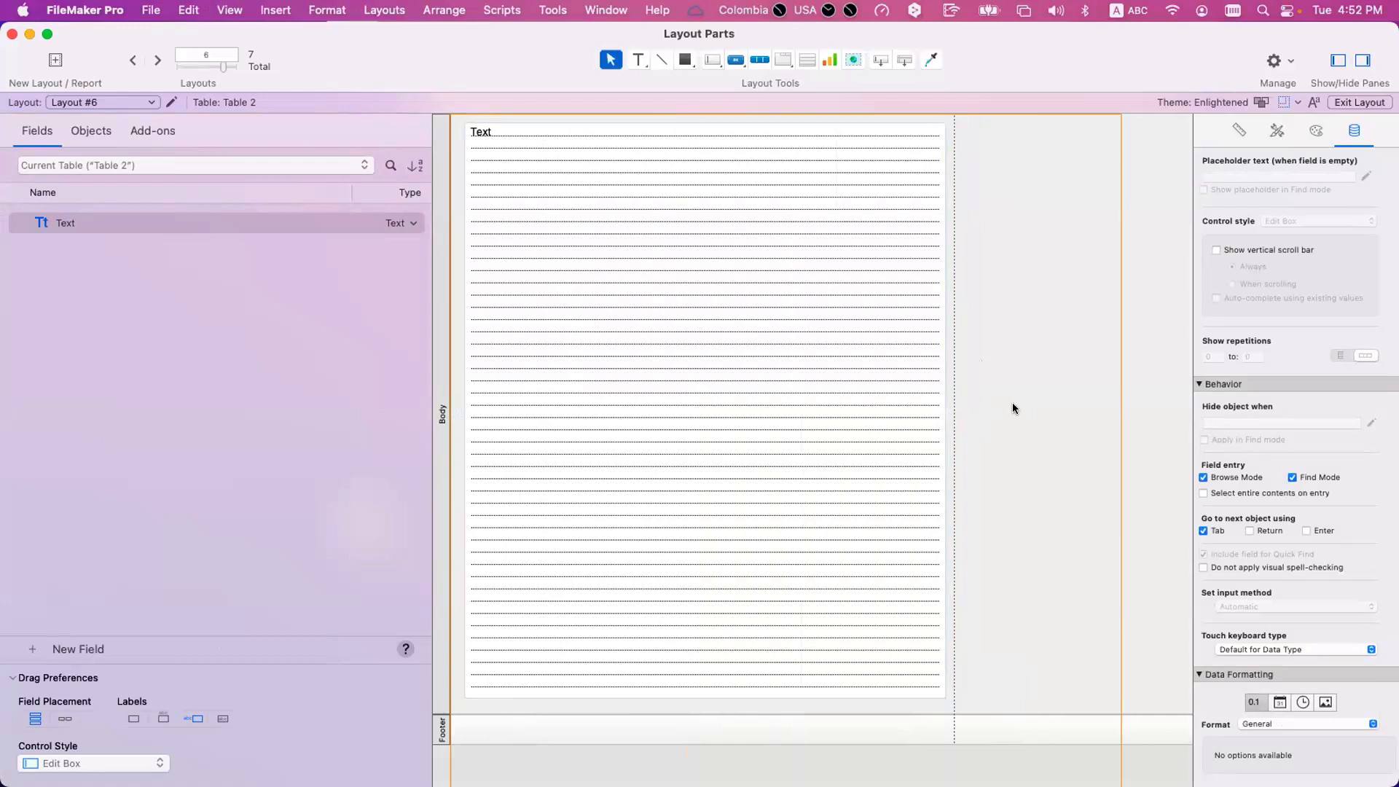
Switch from Layout #6 to Layout #2, and from there to Layout #3.
{"action": "left_click", "coordinate": [102, 102]}
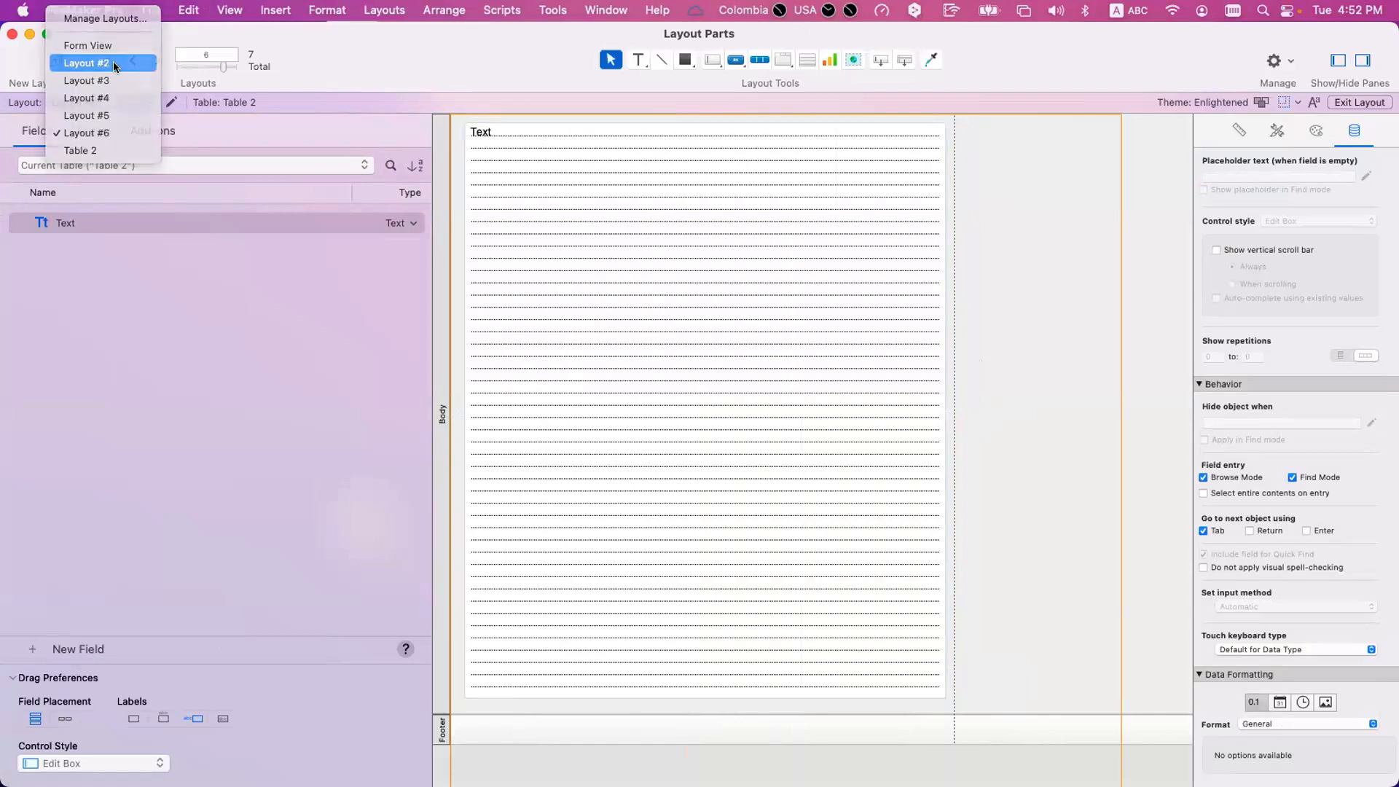
{"action": "left_click", "coordinate": [112, 62]}
{"action": "left_click", "coordinate": [110, 94]}
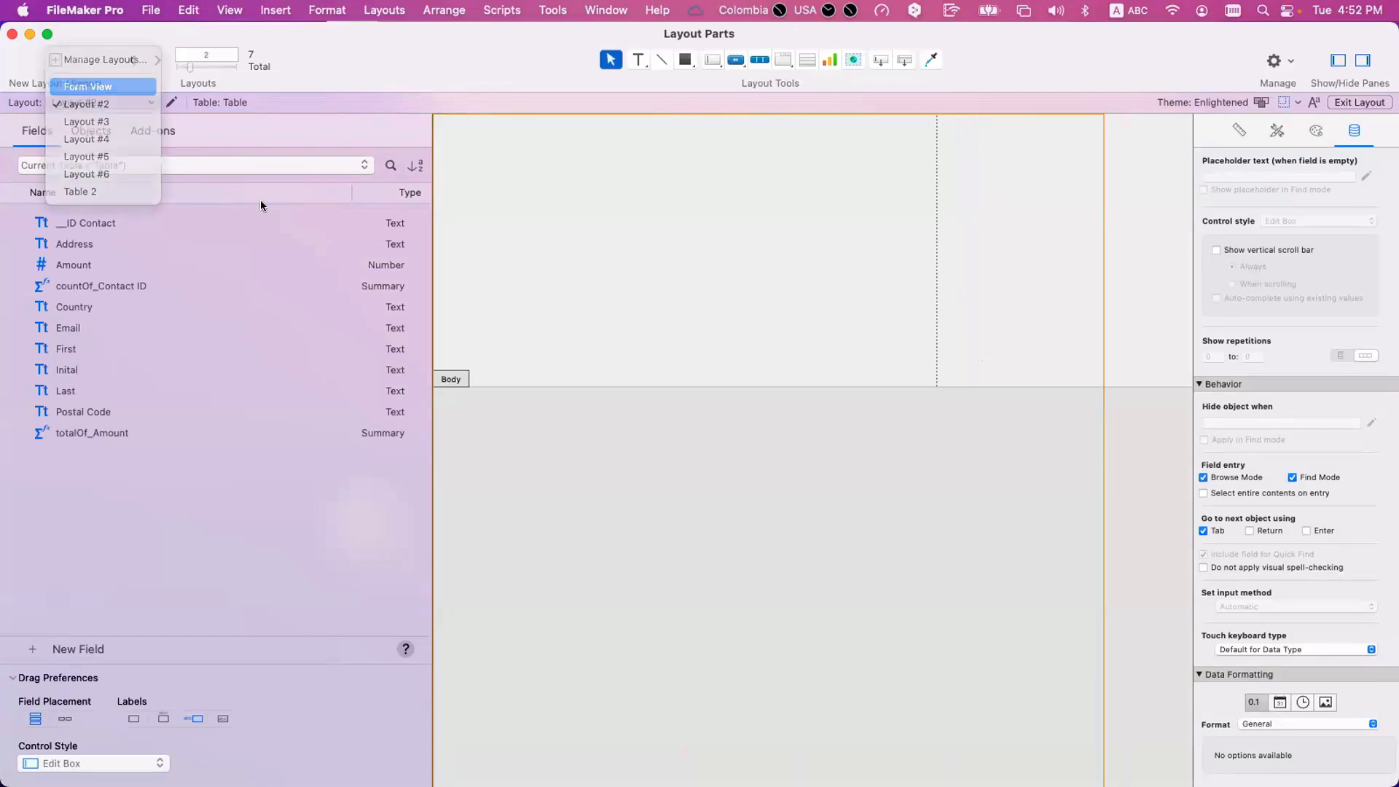
{"action": "left_click", "coordinate": [110, 86]}
{"action": "left_click", "coordinate": [89, 103]}
{"action": "left_click", "coordinate": [95, 119]}
{"action": "left_click", "coordinate": [102, 107]}
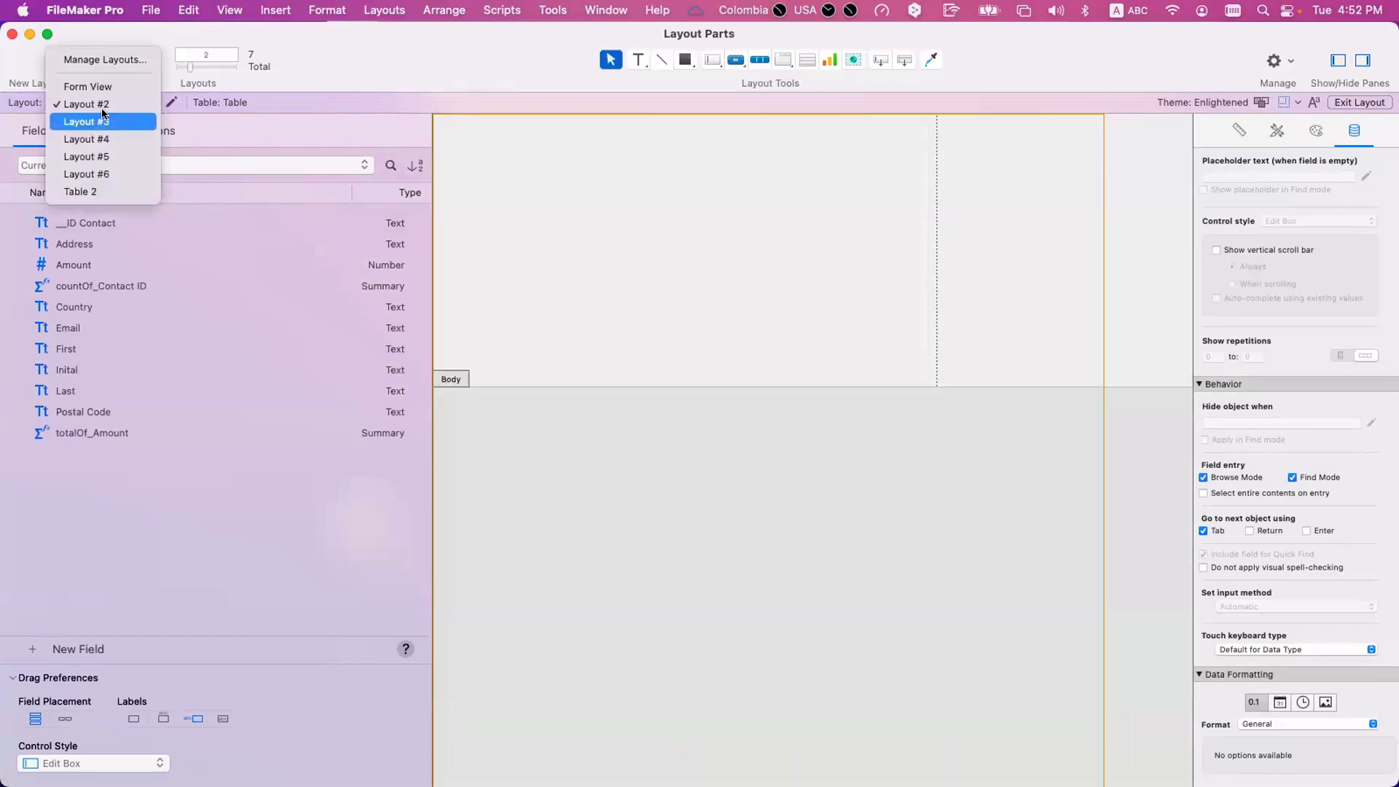
{"action": "left_click", "coordinate": [101, 119]}
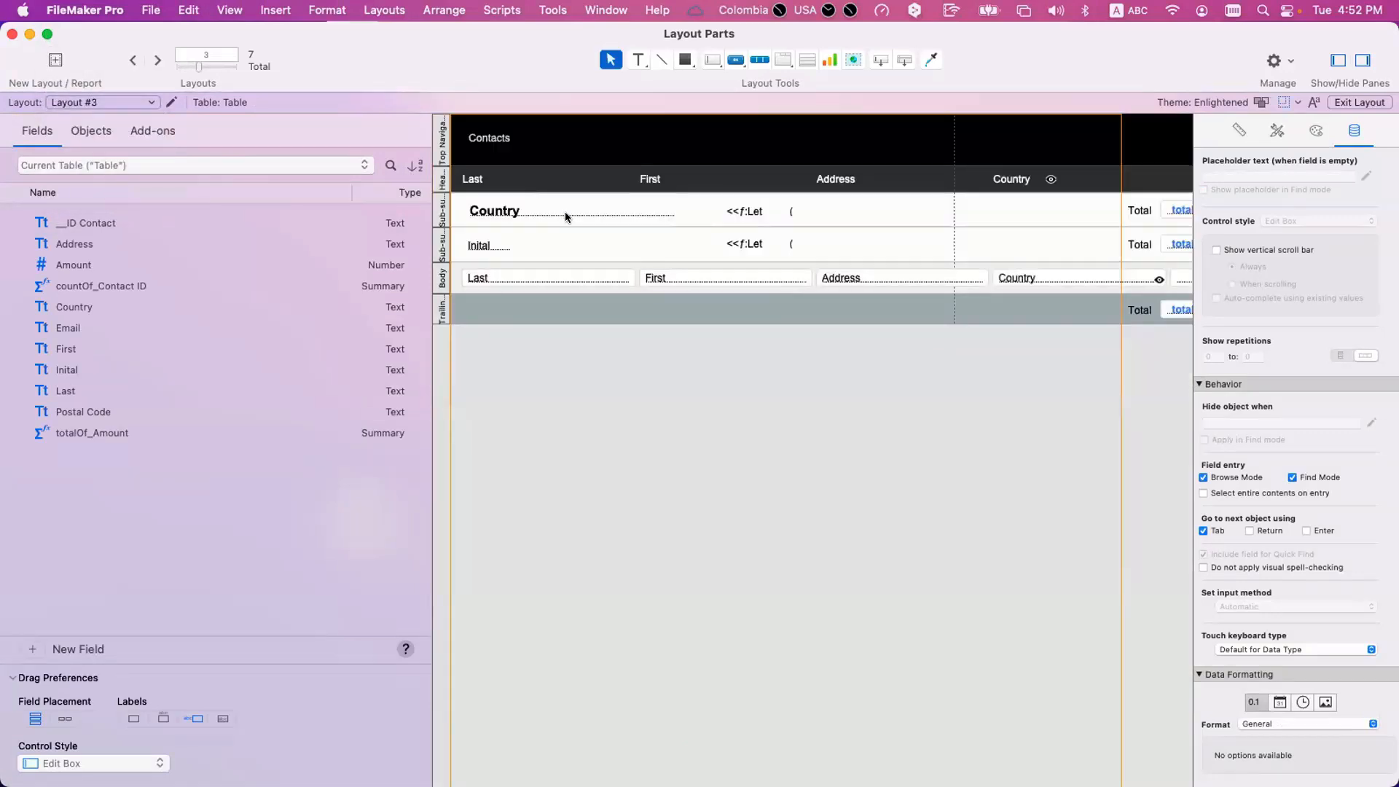
Compare Layout #3 in Preview, Browse and Layout modes, including the Country field beyond the page break, and return to Browse mode.
{"action": "left_click", "coordinate": [566, 211]}
{"action": "key", "text": "super+u"}
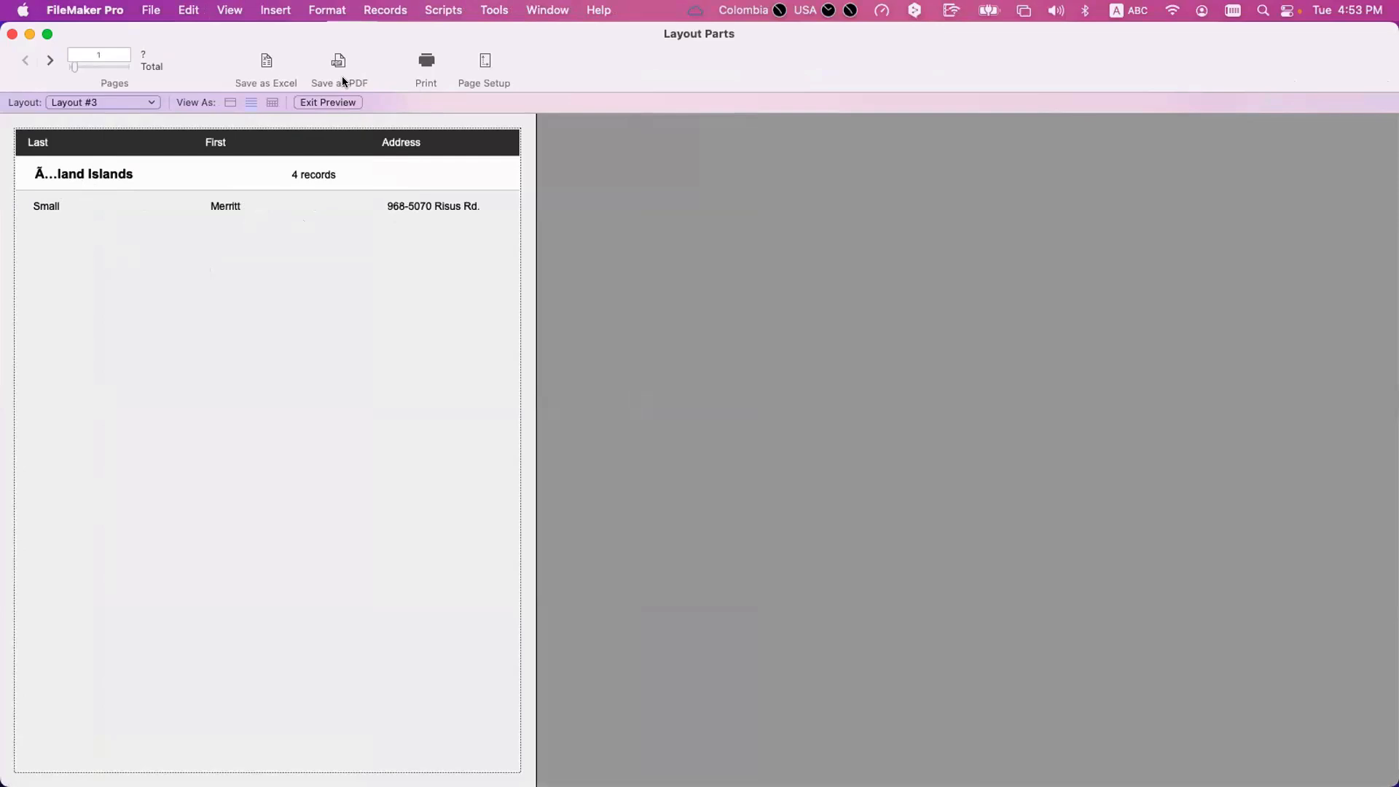
{"action": "key", "text": "super+b"}
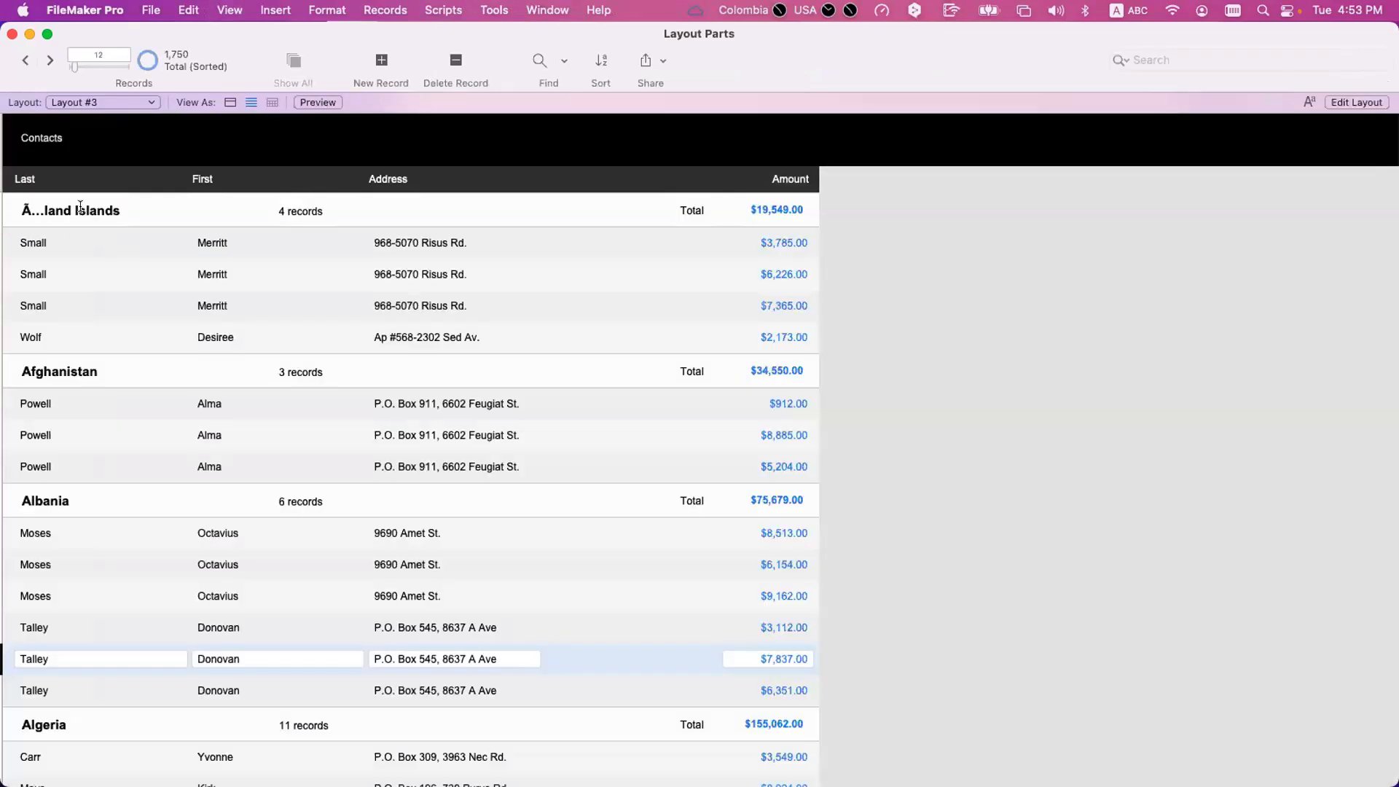
{"action": "left_click", "coordinate": [81, 209]}
{"action": "key", "text": "super+l"}
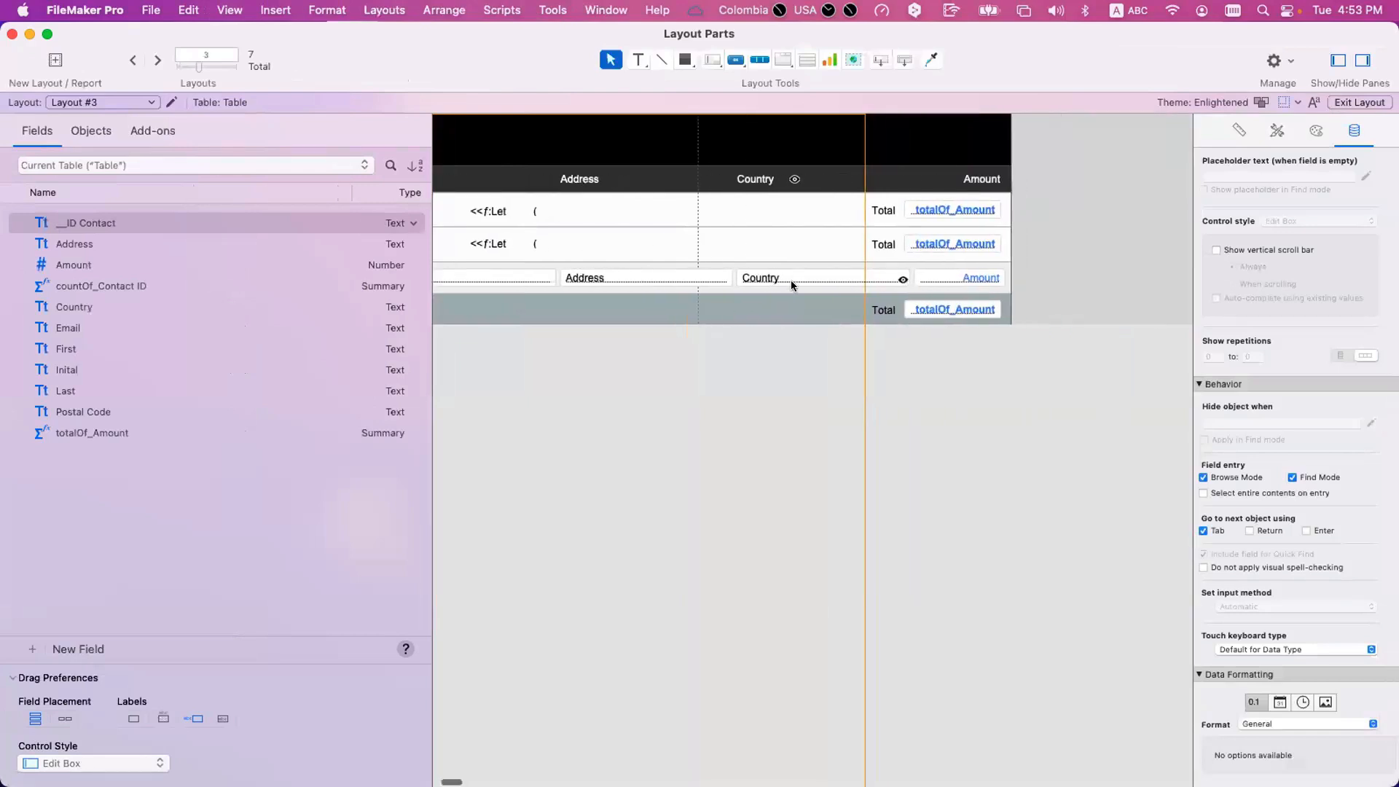
{"action": "left_click", "coordinate": [767, 280]}
{"action": "key", "text": "super+b"}
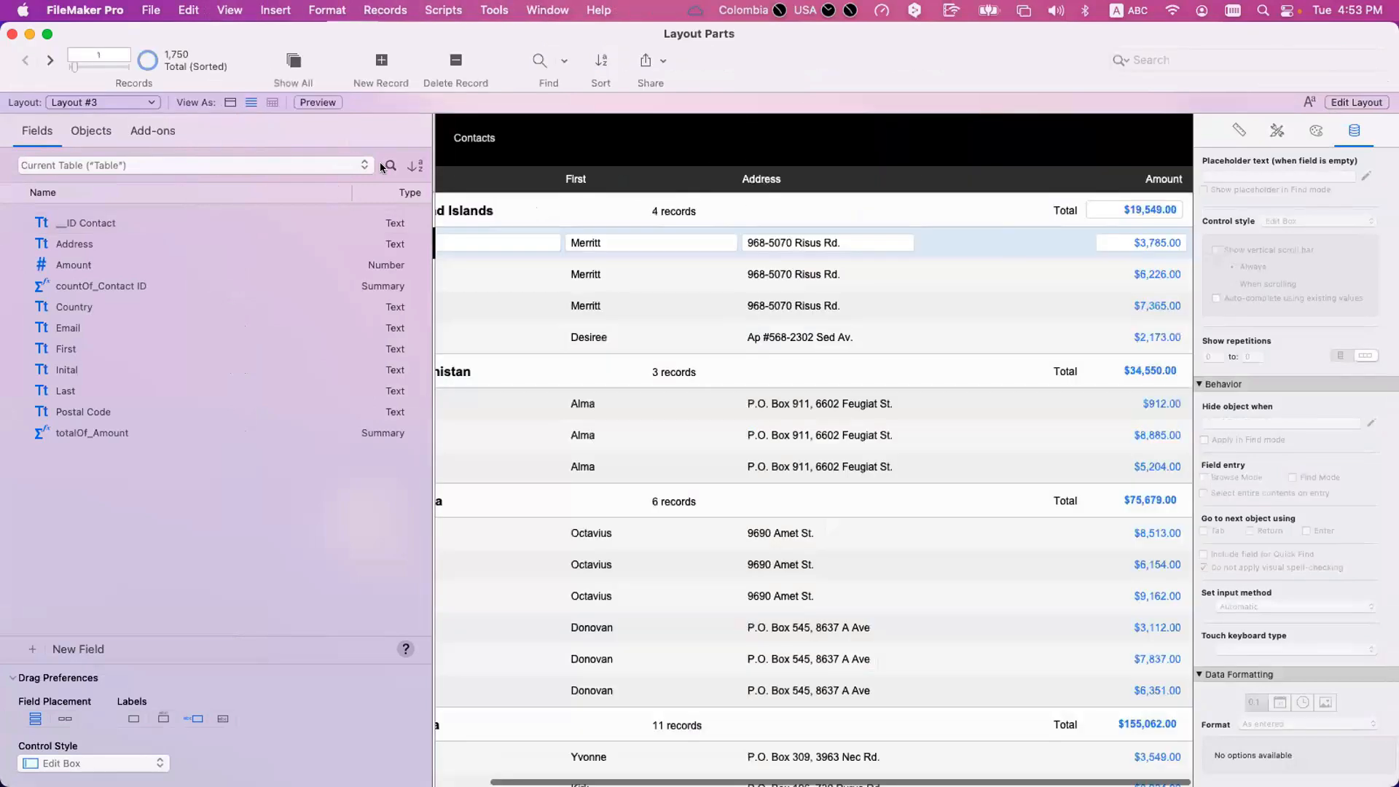
Highlight part of the country name in the first sub-summary heading and make the first Afghanistan record active.
{"action": "left_click_drag", "start_coordinate": [38, 210], "coordinate": [31, 211]}
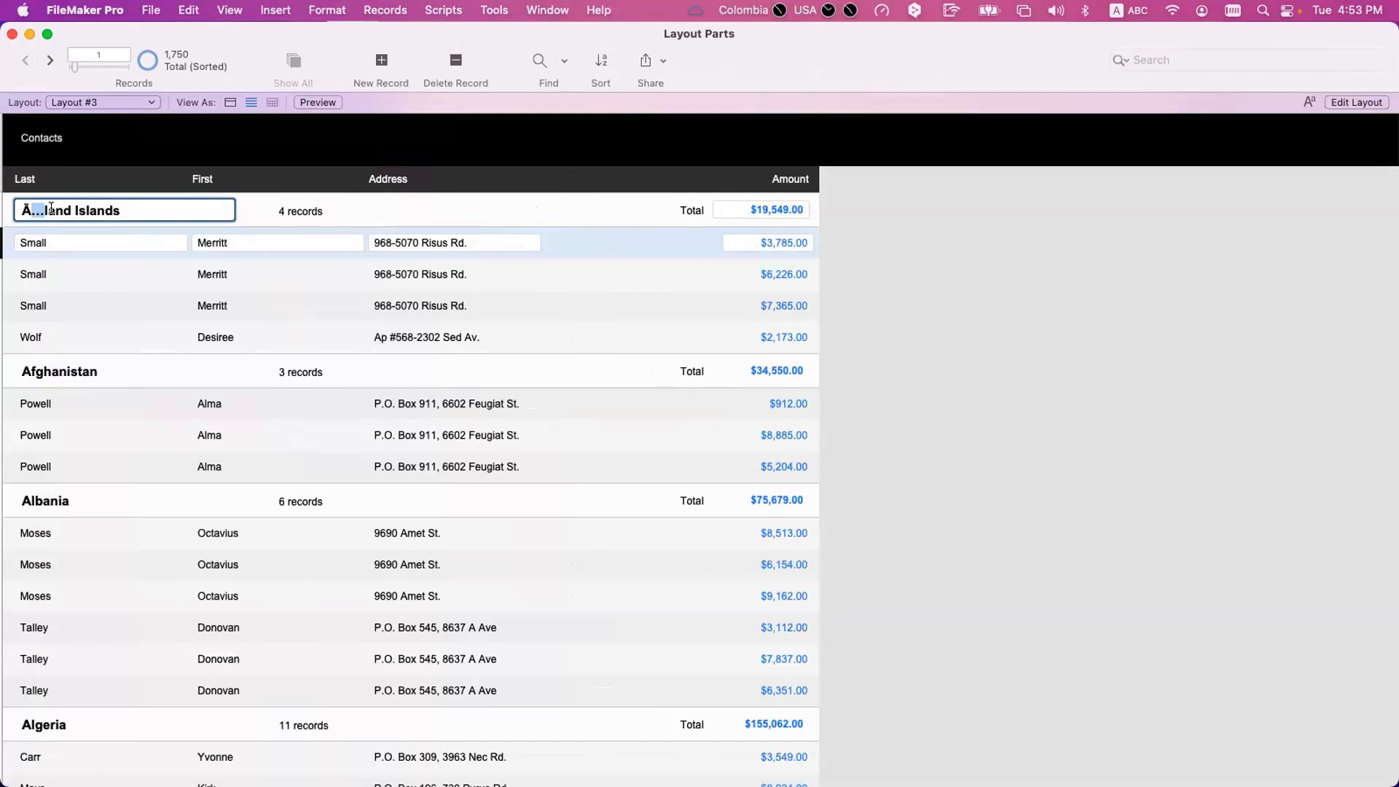
{"action": "left_click", "coordinate": [139, 209]}
{"action": "left_click", "coordinate": [73, 221]}
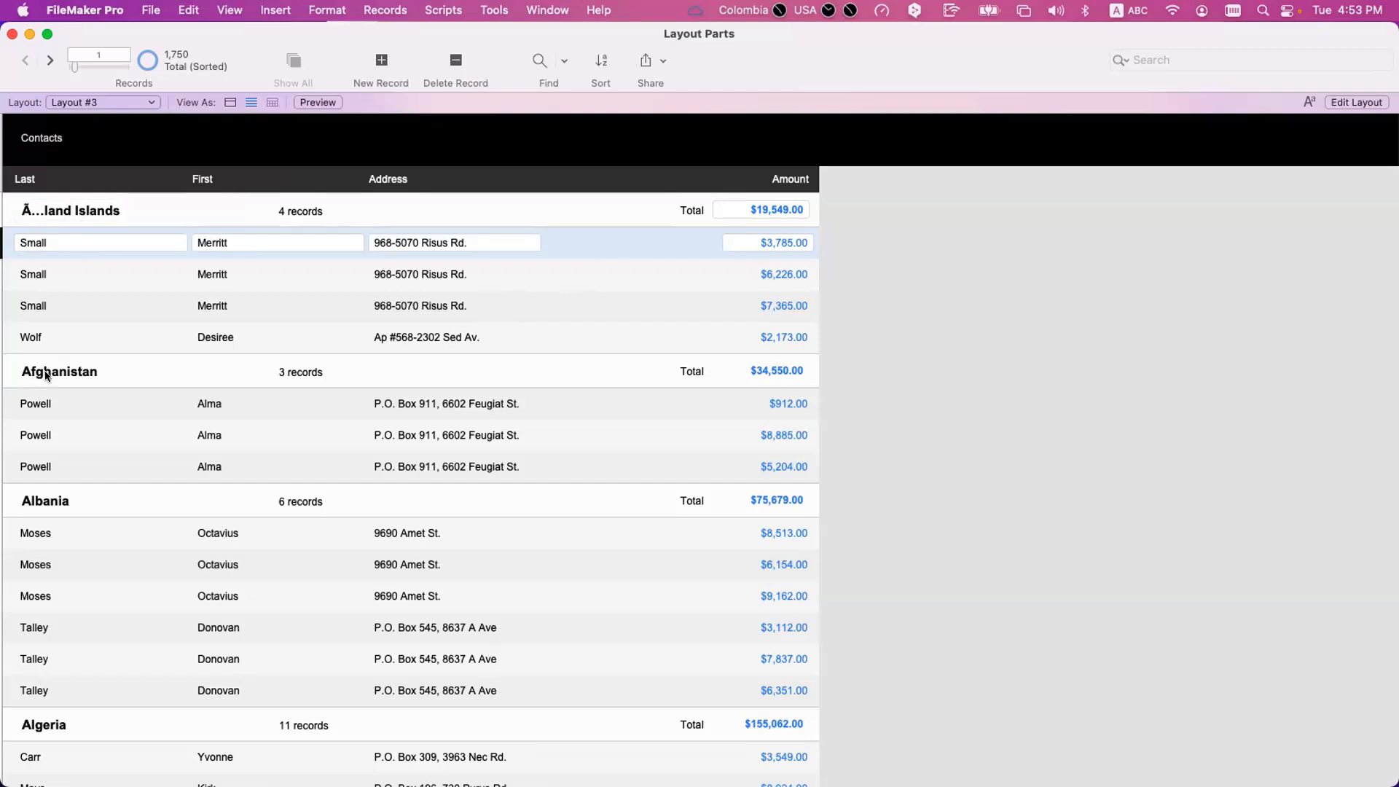
{"action": "left_click", "coordinate": [581, 366]}
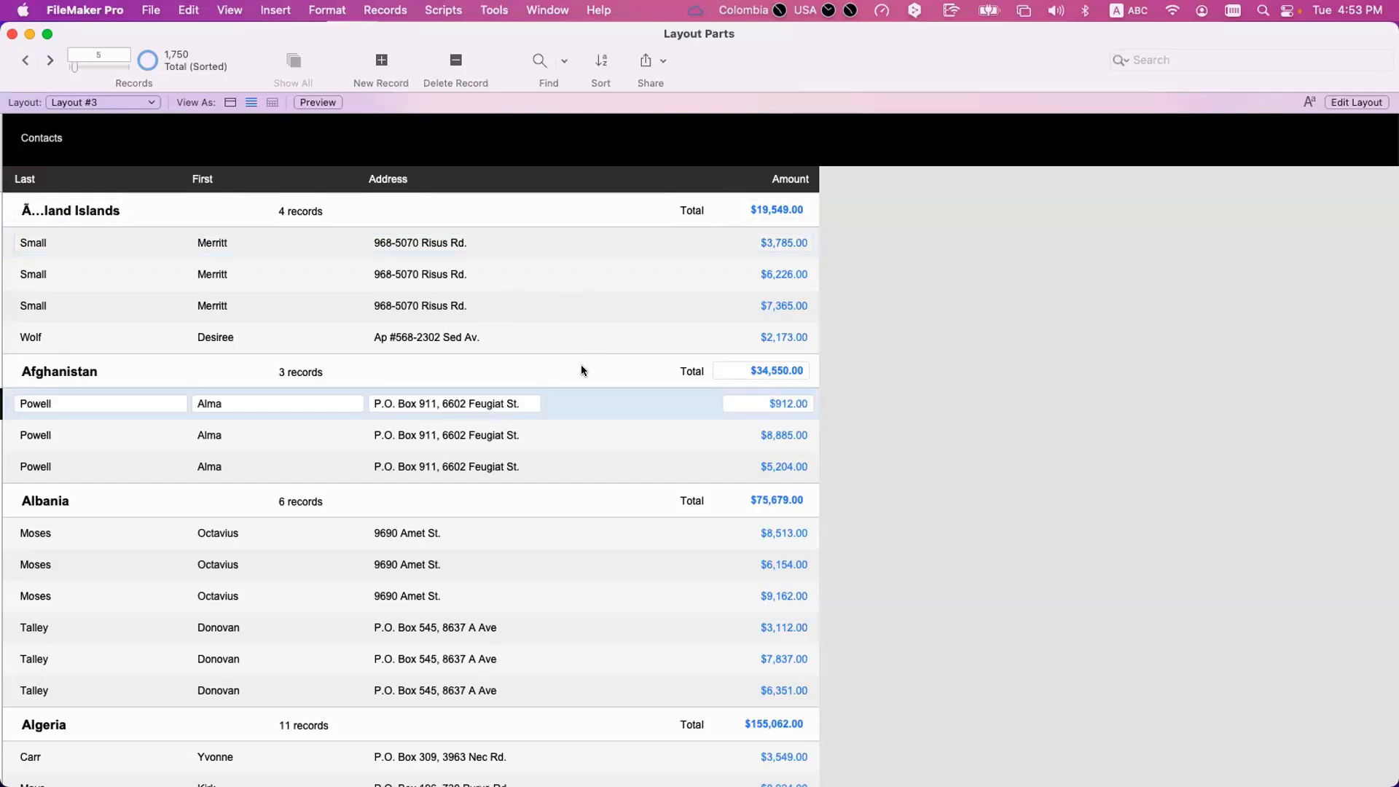
Switch to Layout #4 and make the third record active to examine its Country value.
{"action": "left_click", "coordinate": [76, 104]}
{"action": "left_click", "coordinate": [77, 119]}
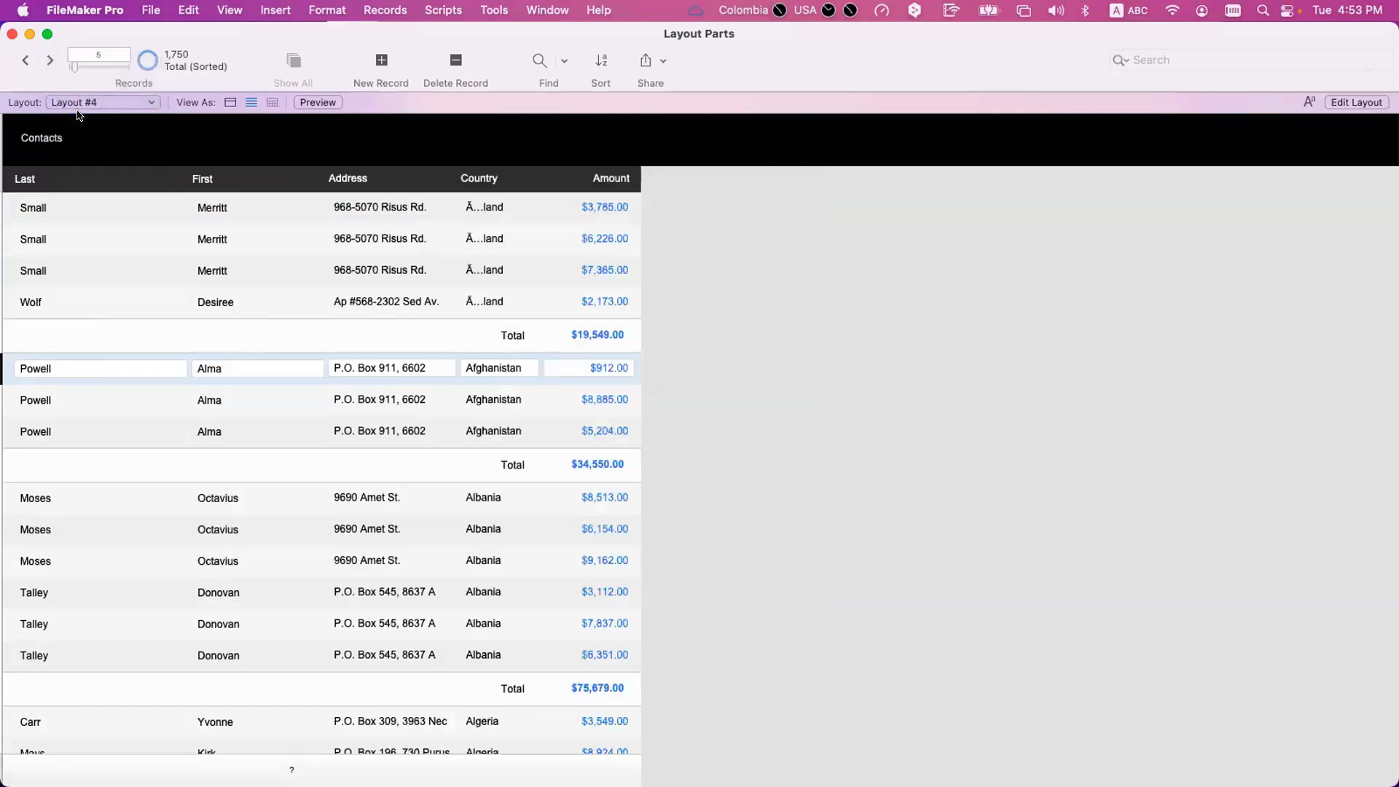
{"action": "left_click", "coordinate": [486, 273]}
{"action": "left_click", "coordinate": [508, 176]}
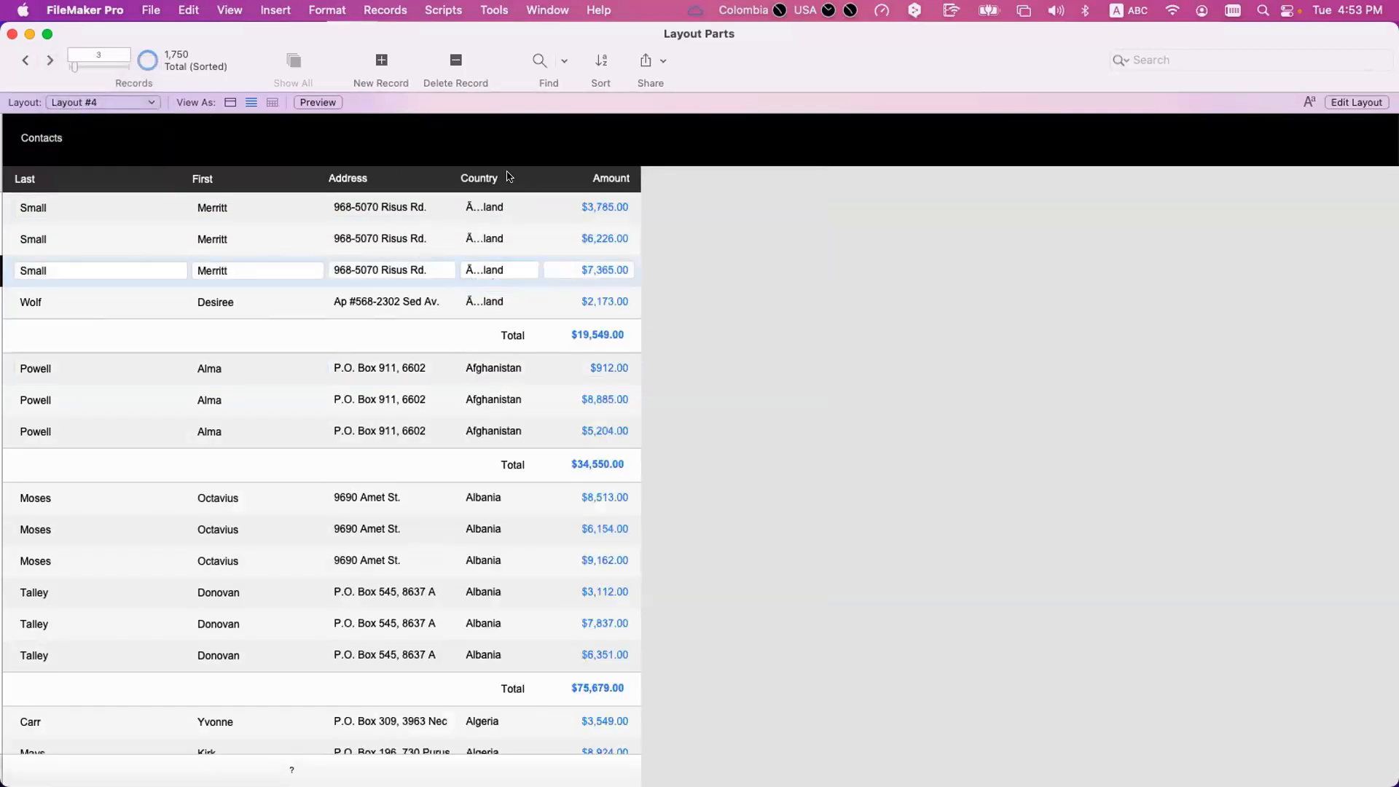
In Layout #4, shorten the Address field and extend the Country field and its heading towards it, then return to Browse mode.
{"action": "key", "text": "super+l"}
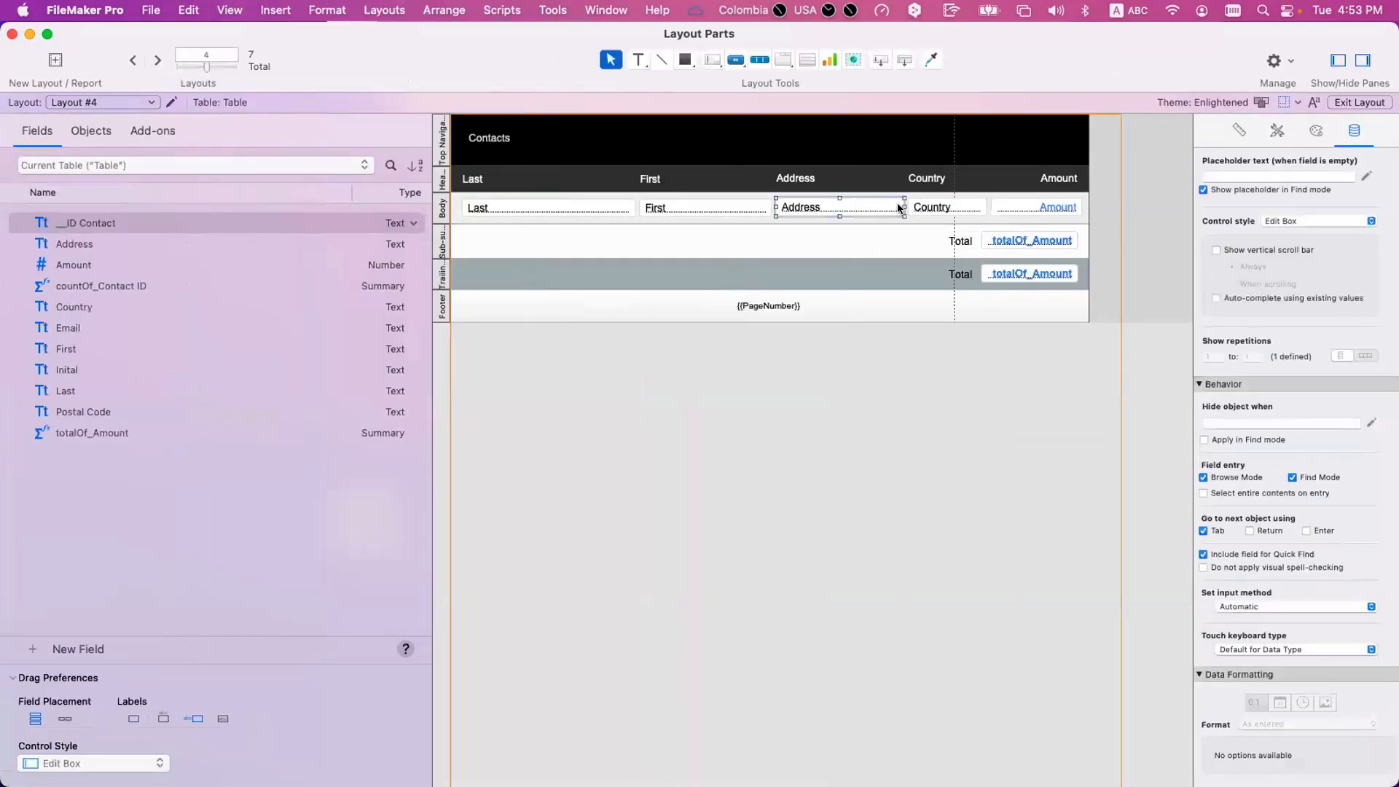
{"action": "left_click", "coordinate": [931, 209]}
{"action": "left_click_drag", "start_coordinate": [931, 209], "coordinate": [986, 208]}
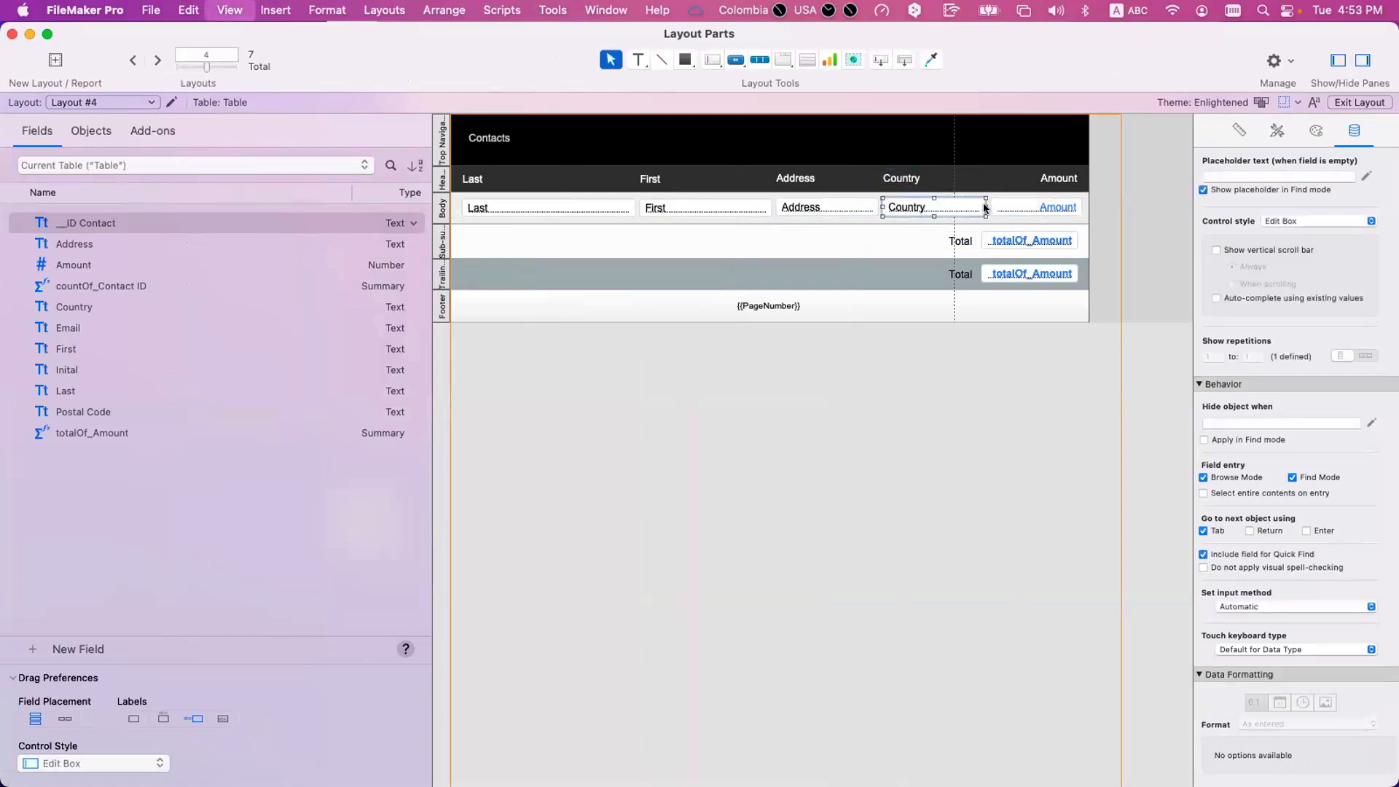
{"action": "key", "text": "super+b"}
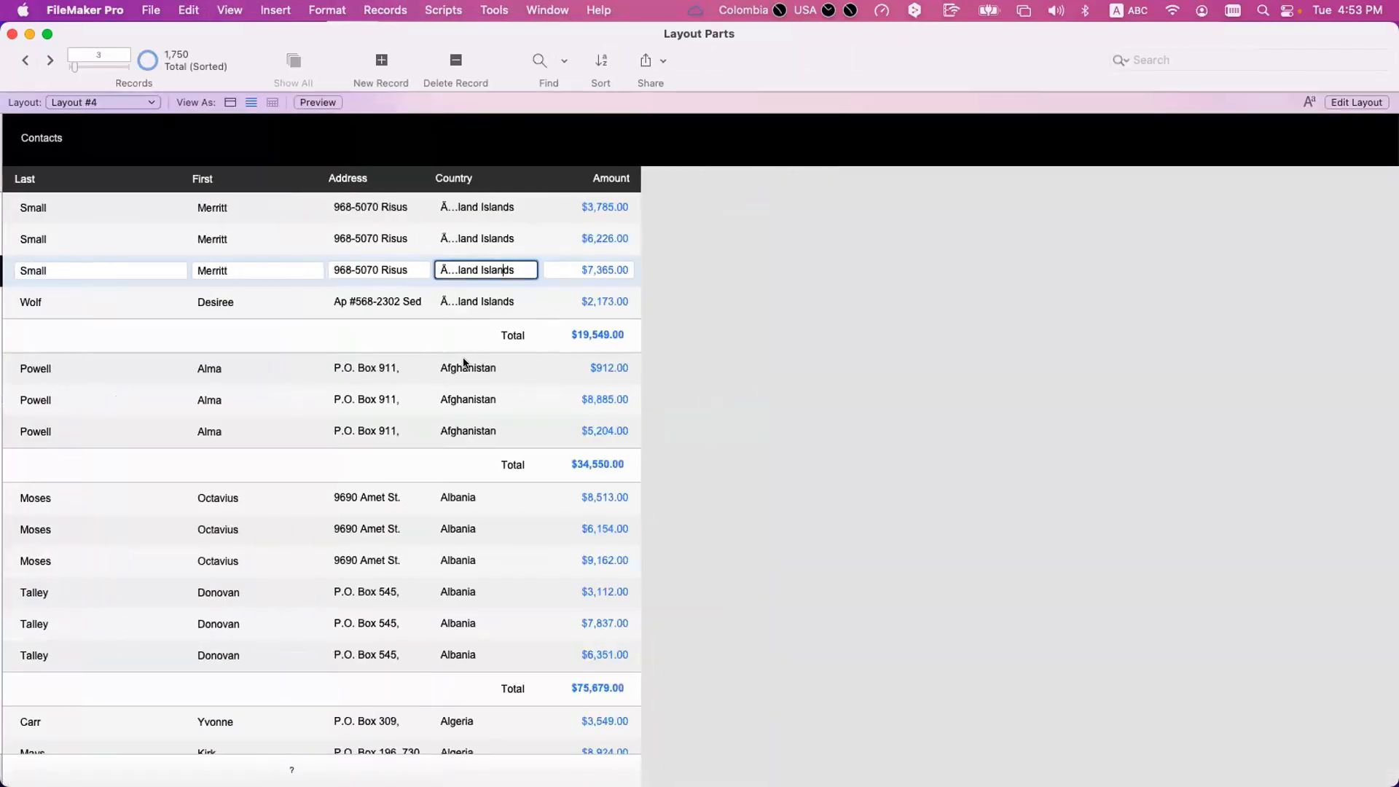
Activate the Country field of the first Afghanistan record and start a new watch expression in the Data Viewer.
{"action": "left_click", "coordinate": [495, 369]}
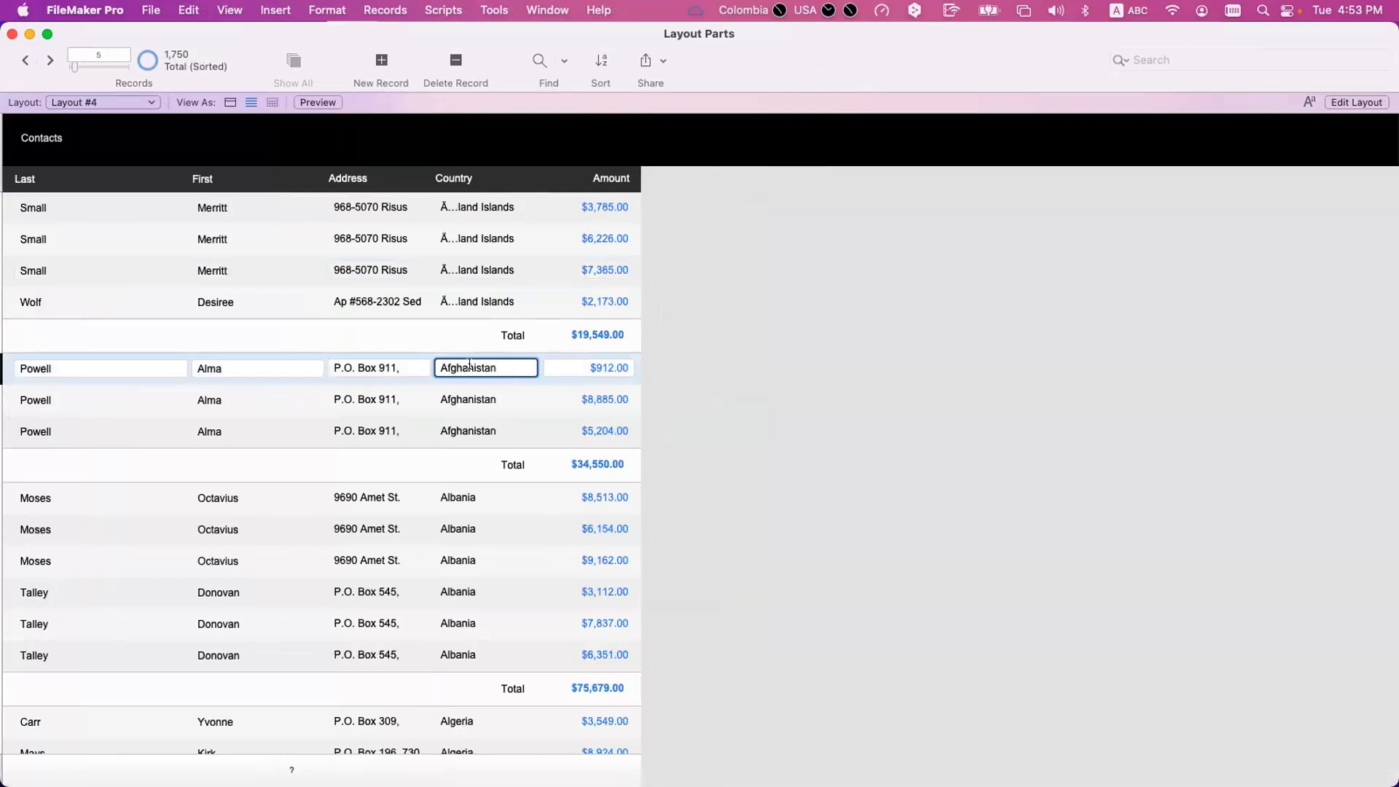
{"action": "left_click", "coordinate": [494, 9]}
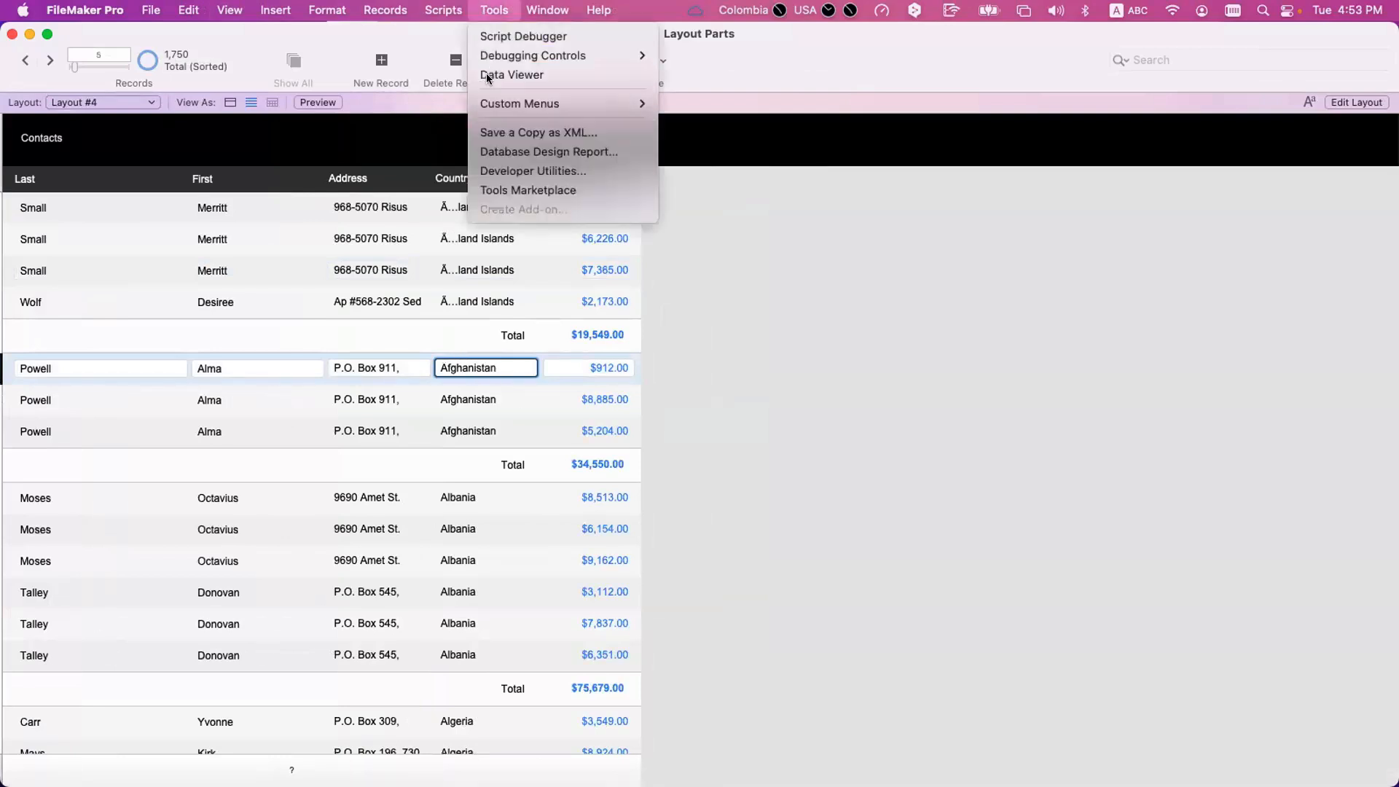
{"action": "left_click", "coordinate": [860, 310]}
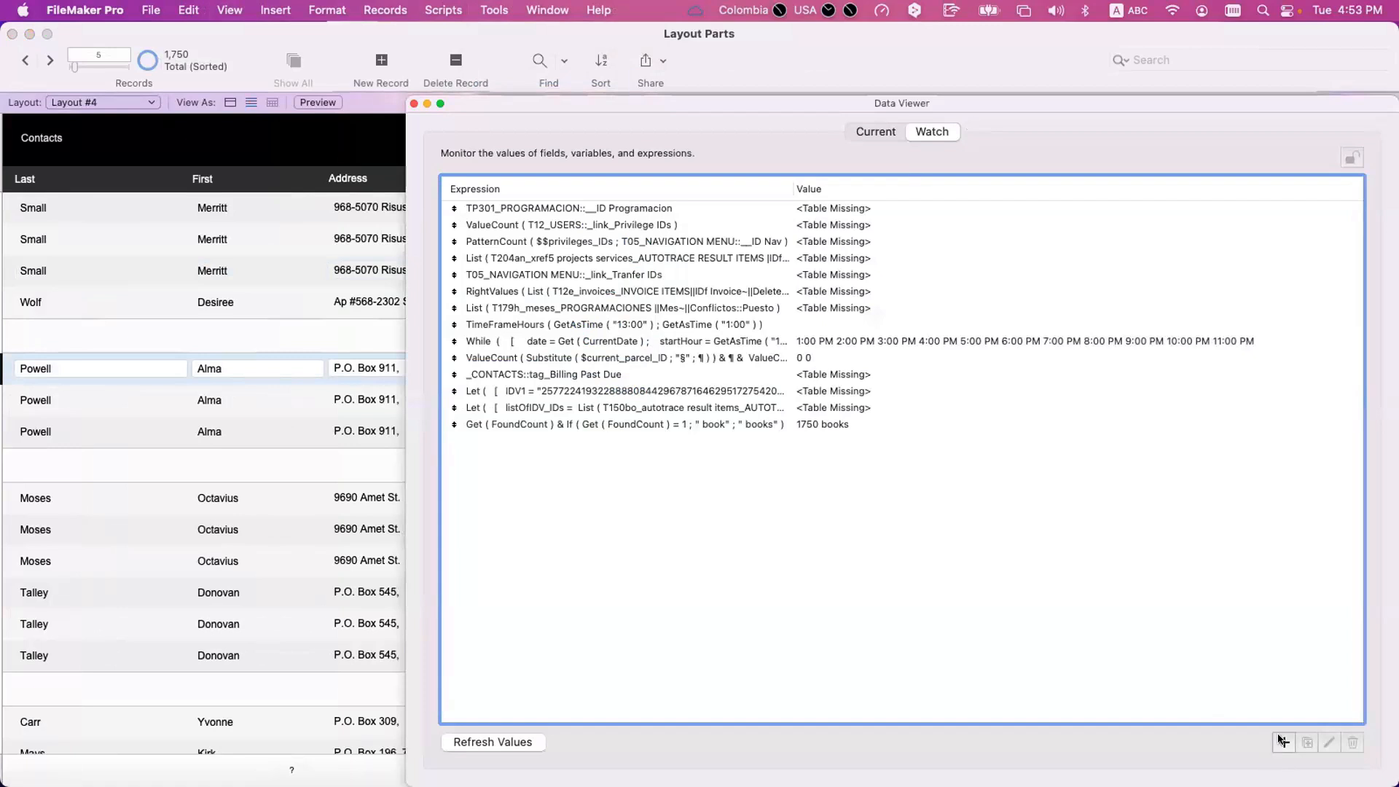
{"action": "double_click", "coordinate": [522, 336]}
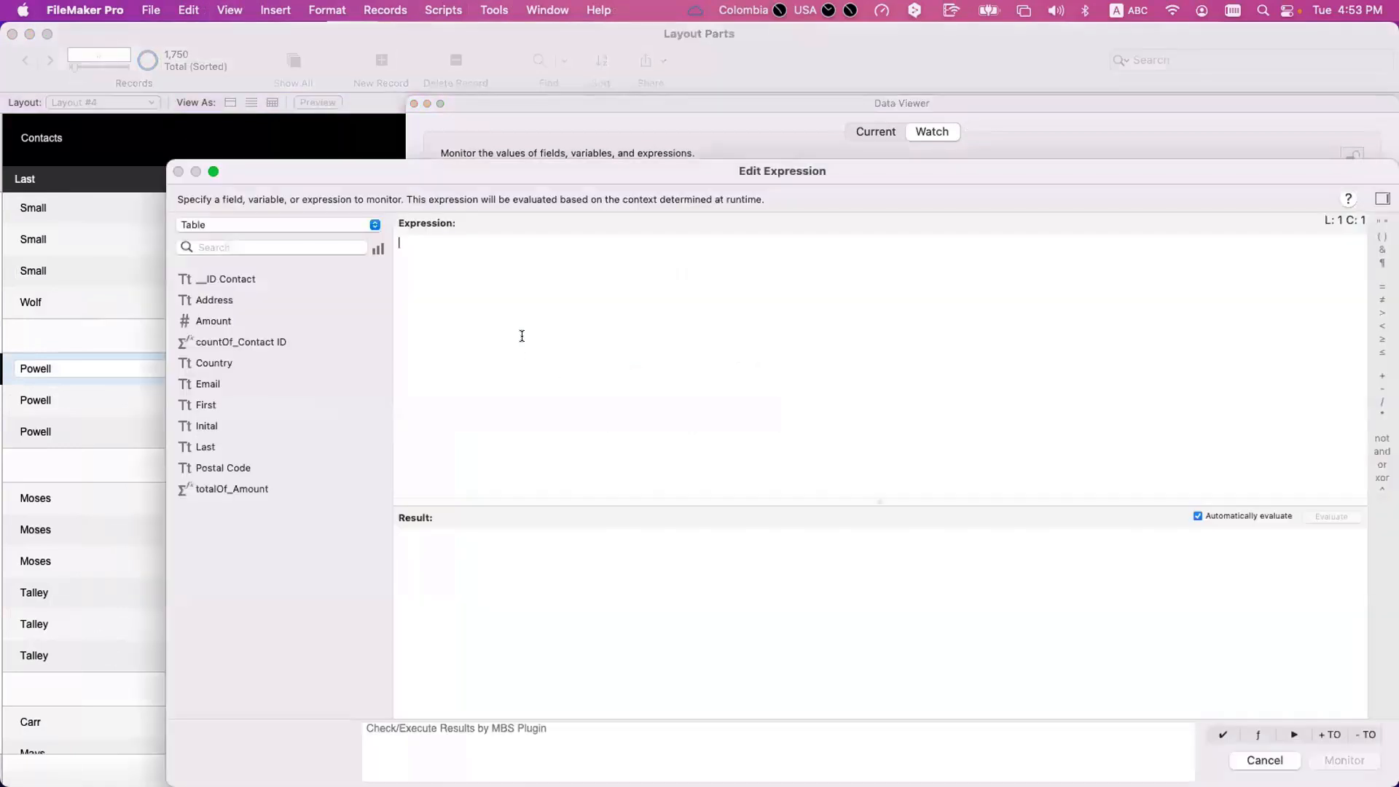
{"action": "type", "text": "Let"}
{"action": "key", "text": "Return"}
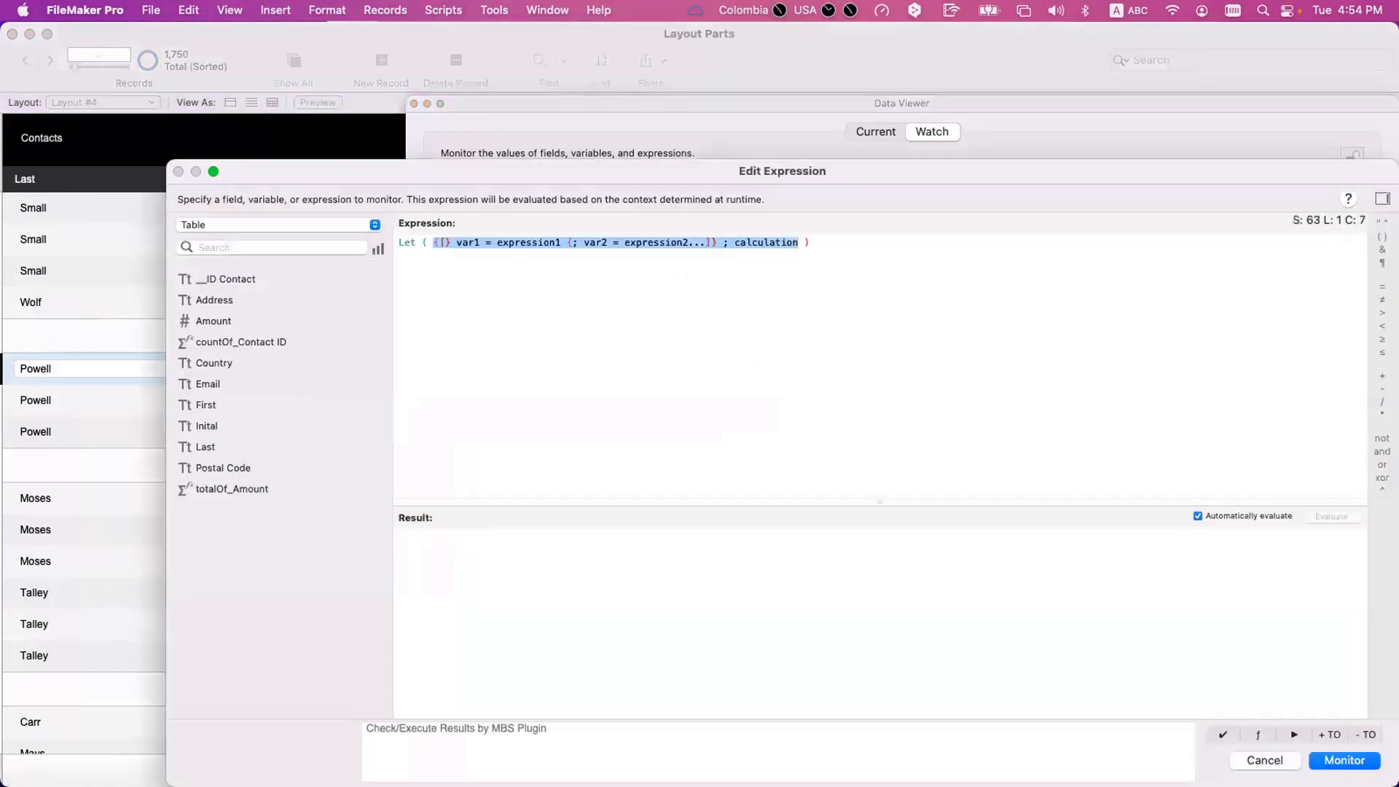
{"action": "key", "text": "super+a"}
{"action": "key", "text": "BackSpace"}
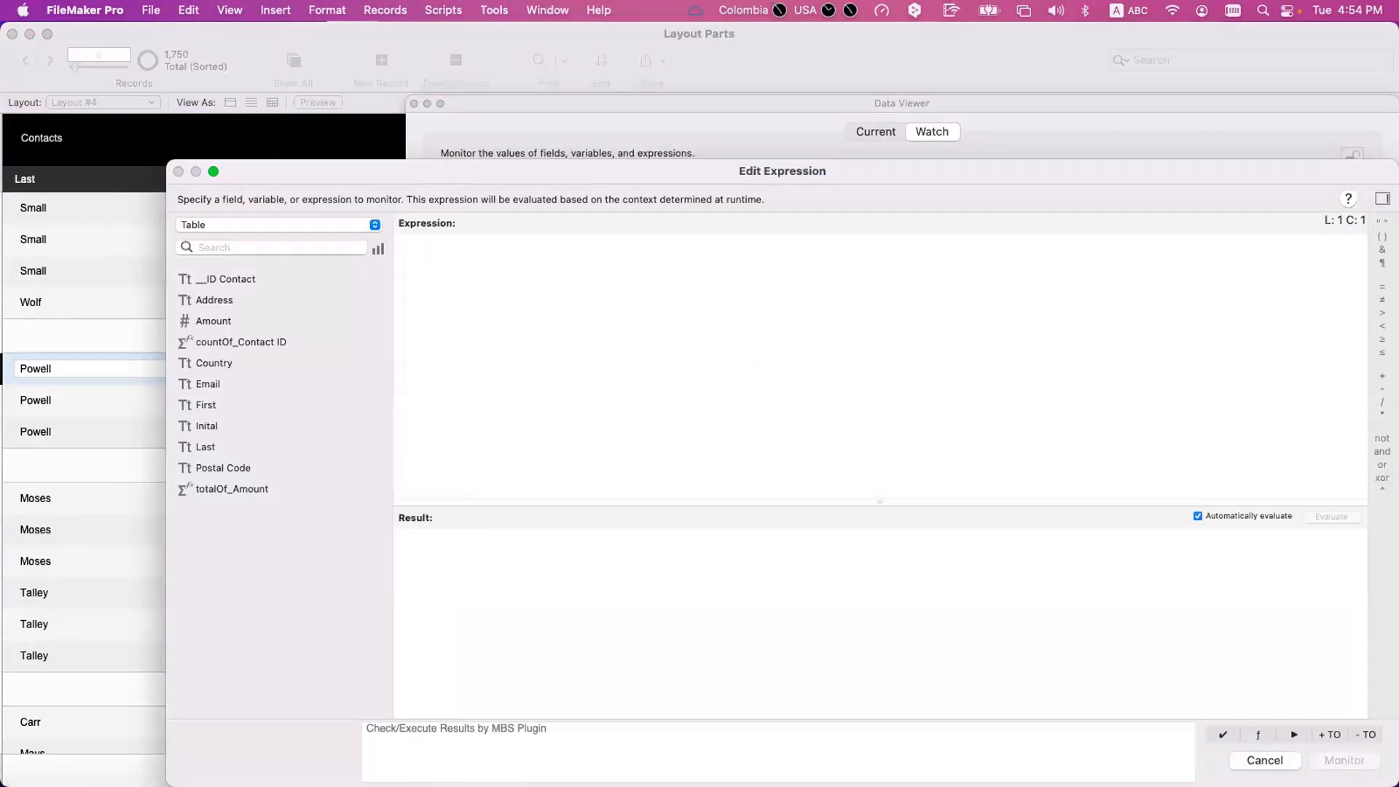
Enter the watch expression Left ( Table::Country ; 3 ).
{"action": "type", "text": "left"}
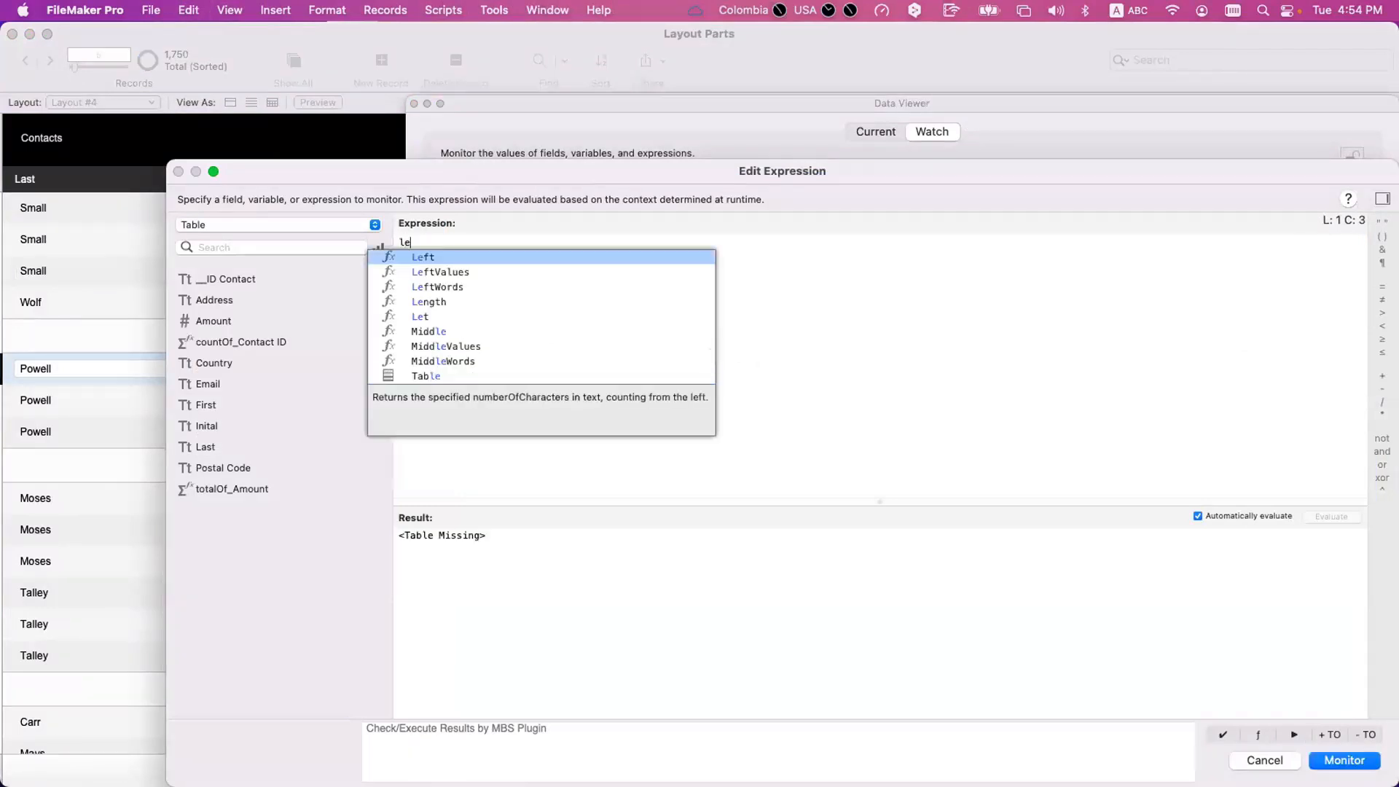
{"action": "key", "text": "Return"}
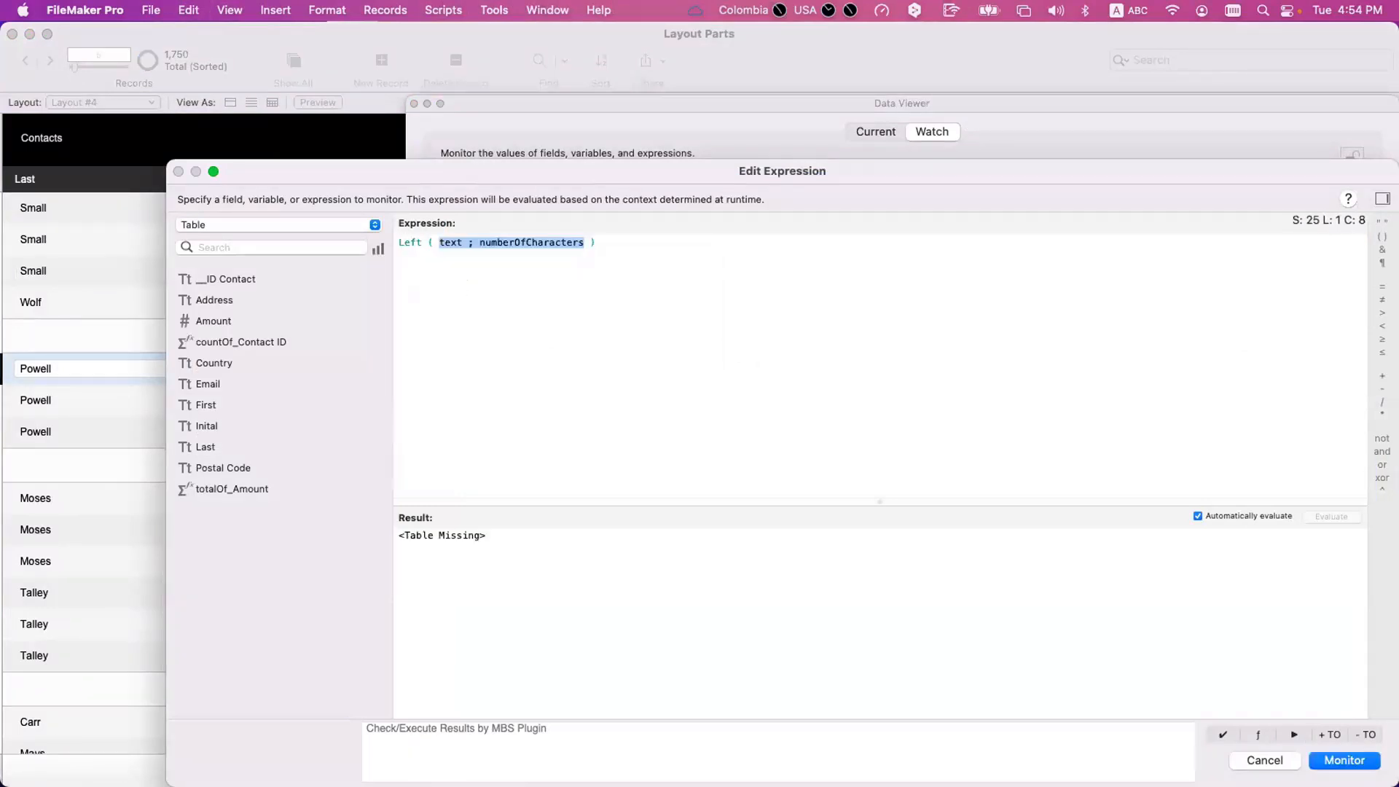
{"action": "double_click", "coordinate": [446, 242]}
{"action": "double_click", "coordinate": [216, 363]}
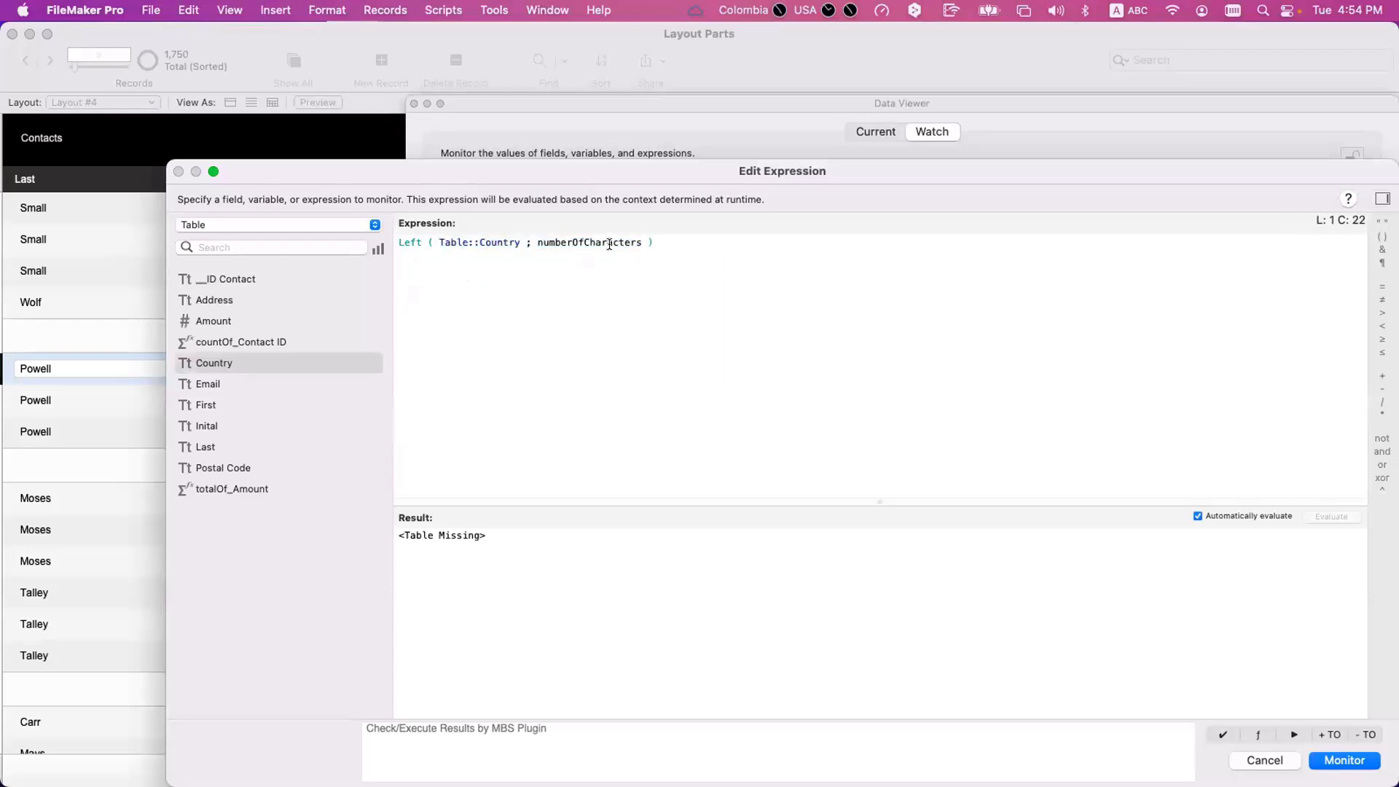
{"action": "double_click", "coordinate": [610, 244]}
{"action": "type", "text": "3"}
{"action": "left_click", "coordinate": [636, 240]}
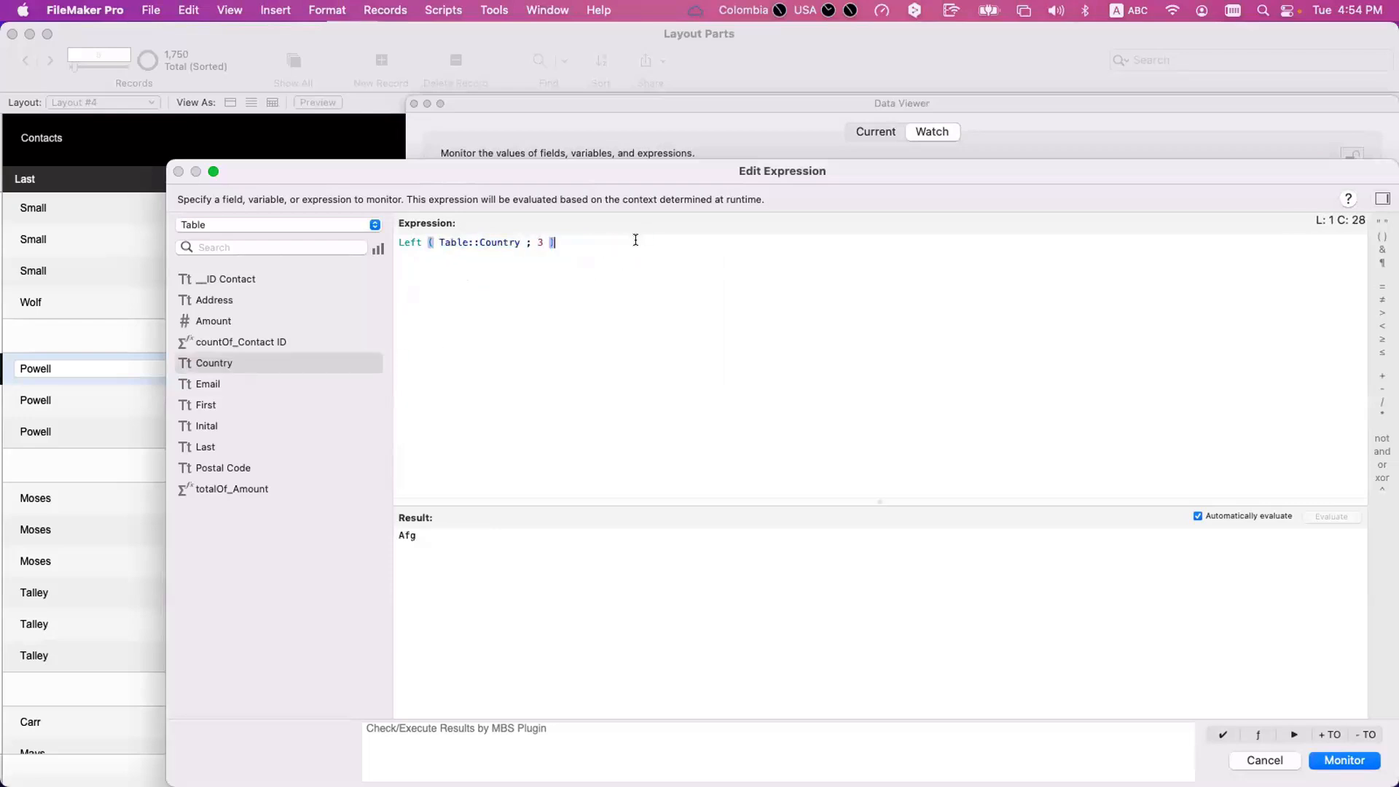
Append & "..." & Right ( Table::Country ; 5 ) to the watch expression.
{"action": "type", "text": "& \"...\" & rig"}
{"action": "key", "text": "Return"}
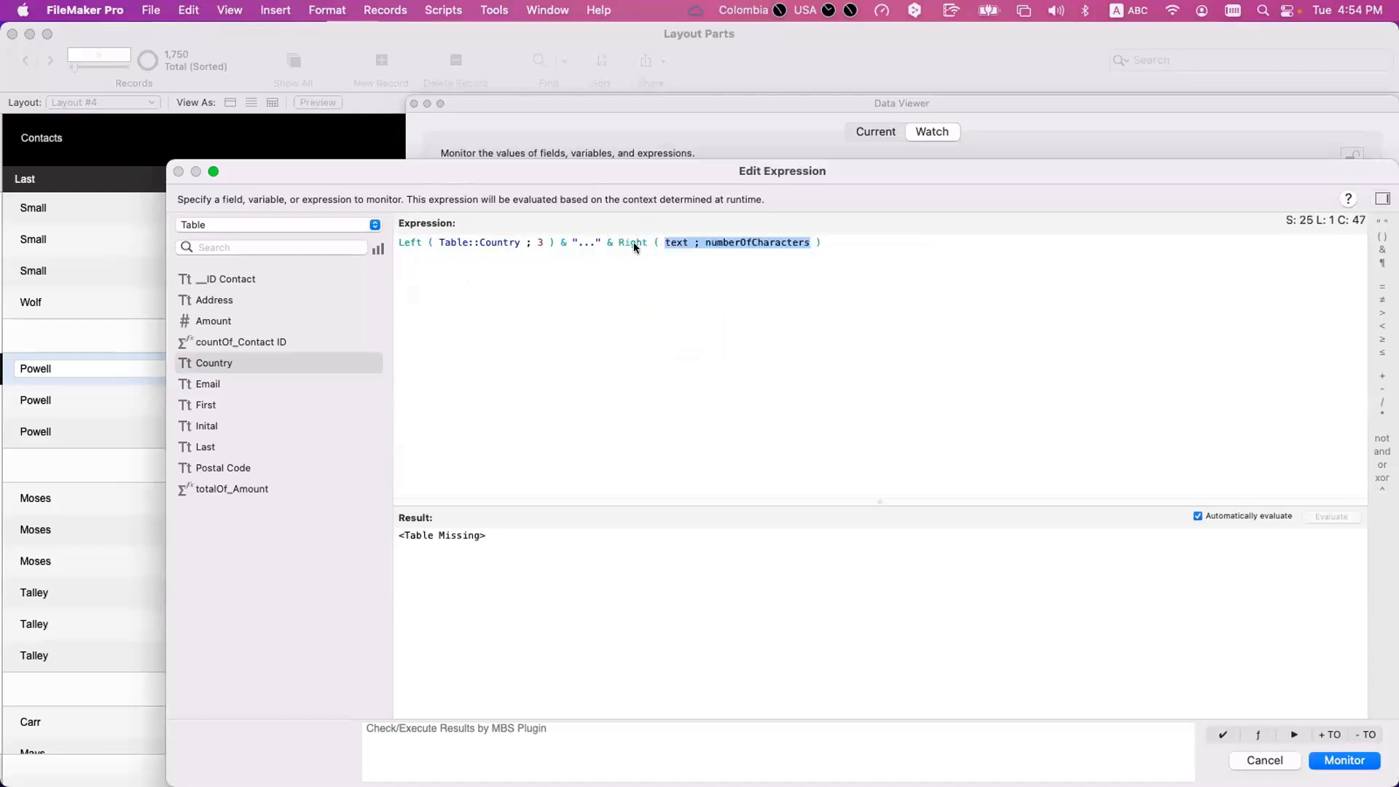
{"action": "double_click", "coordinate": [676, 242]}
{"action": "double_click", "coordinate": [227, 362]}
{"action": "double_click", "coordinate": [796, 241]}
{"action": "type", "text": "5"}
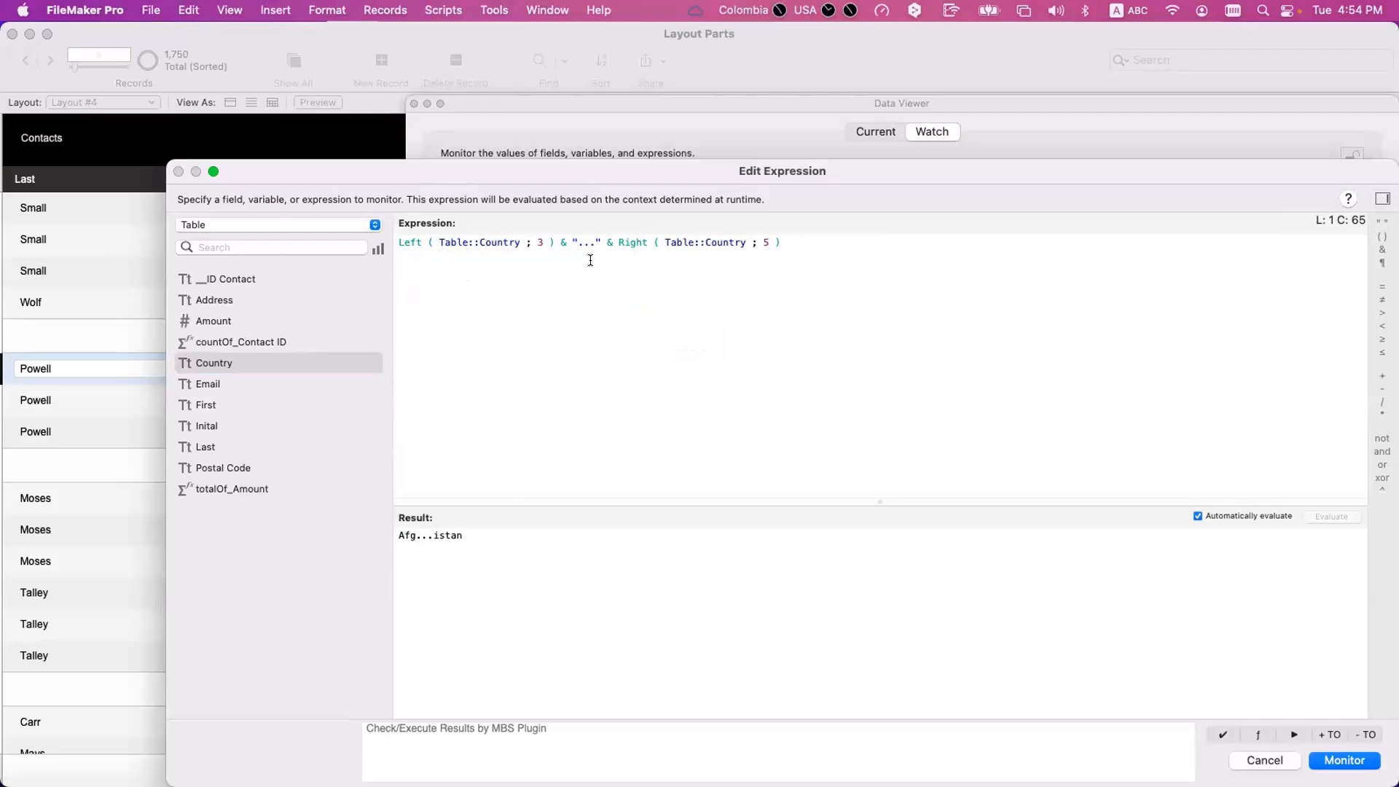
Reduce the Right function's character count to 3, check the evaluated result, then discard the expression and close the Data Viewer.
{"action": "key", "text": "BackSpace"}
{"action": "type", "text": "3"}
{"action": "left_click", "coordinate": [595, 594]}
{"action": "left_click_drag", "start_coordinate": [516, 543], "coordinate": [372, 525]}
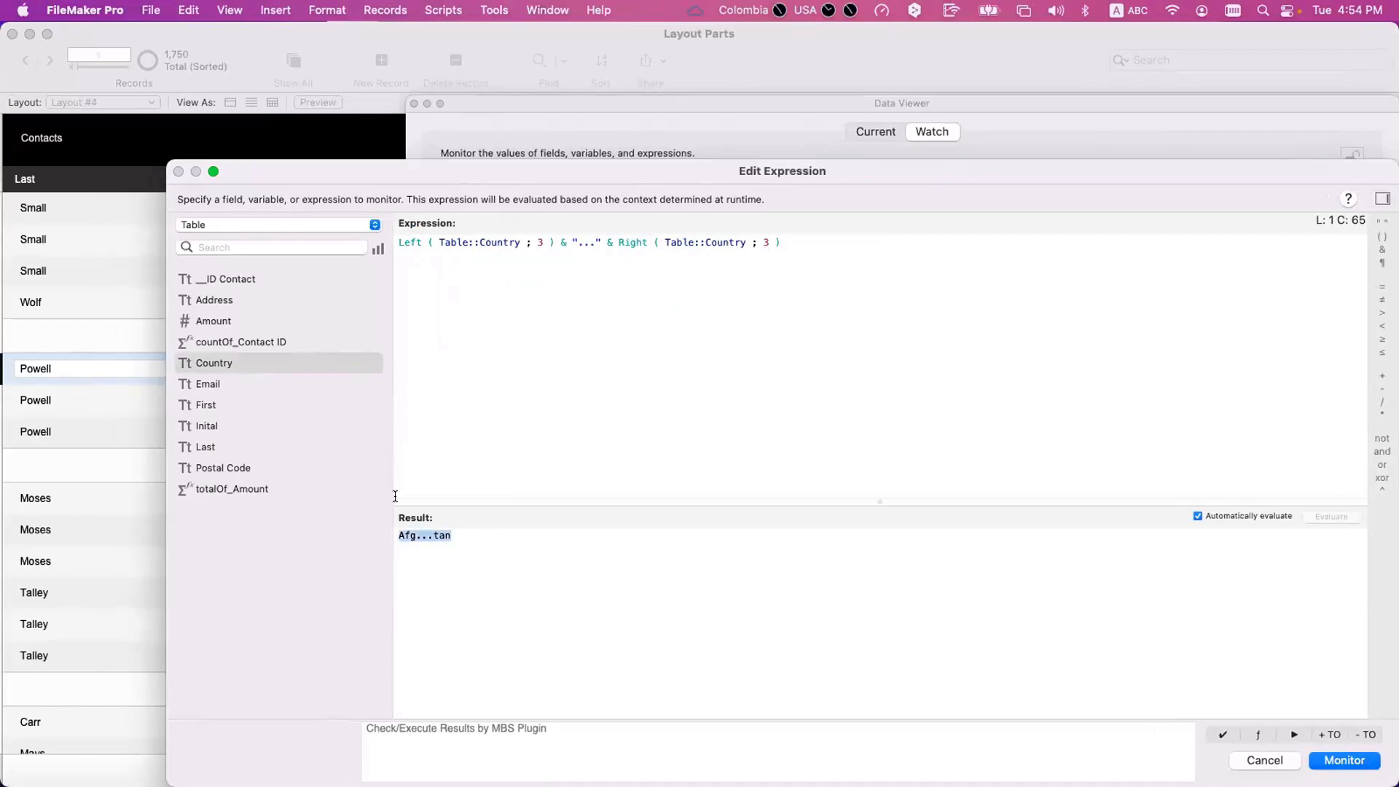
{"action": "left_click", "coordinate": [1277, 760]}
{"action": "key", "text": "super+w"}
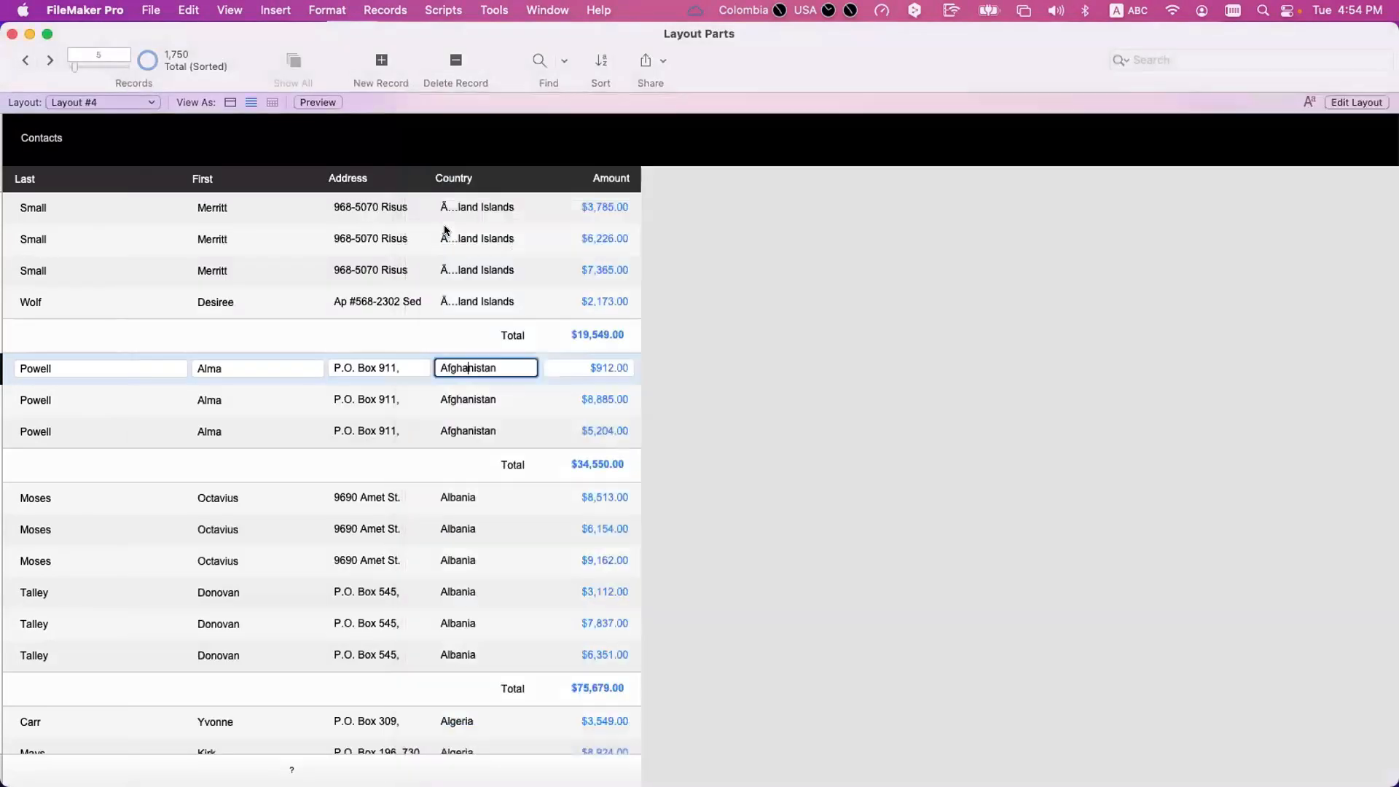
Select the country name in the second Afghanistan record and commit the record without editing it.
{"action": "left_click", "coordinate": [484, 405]}
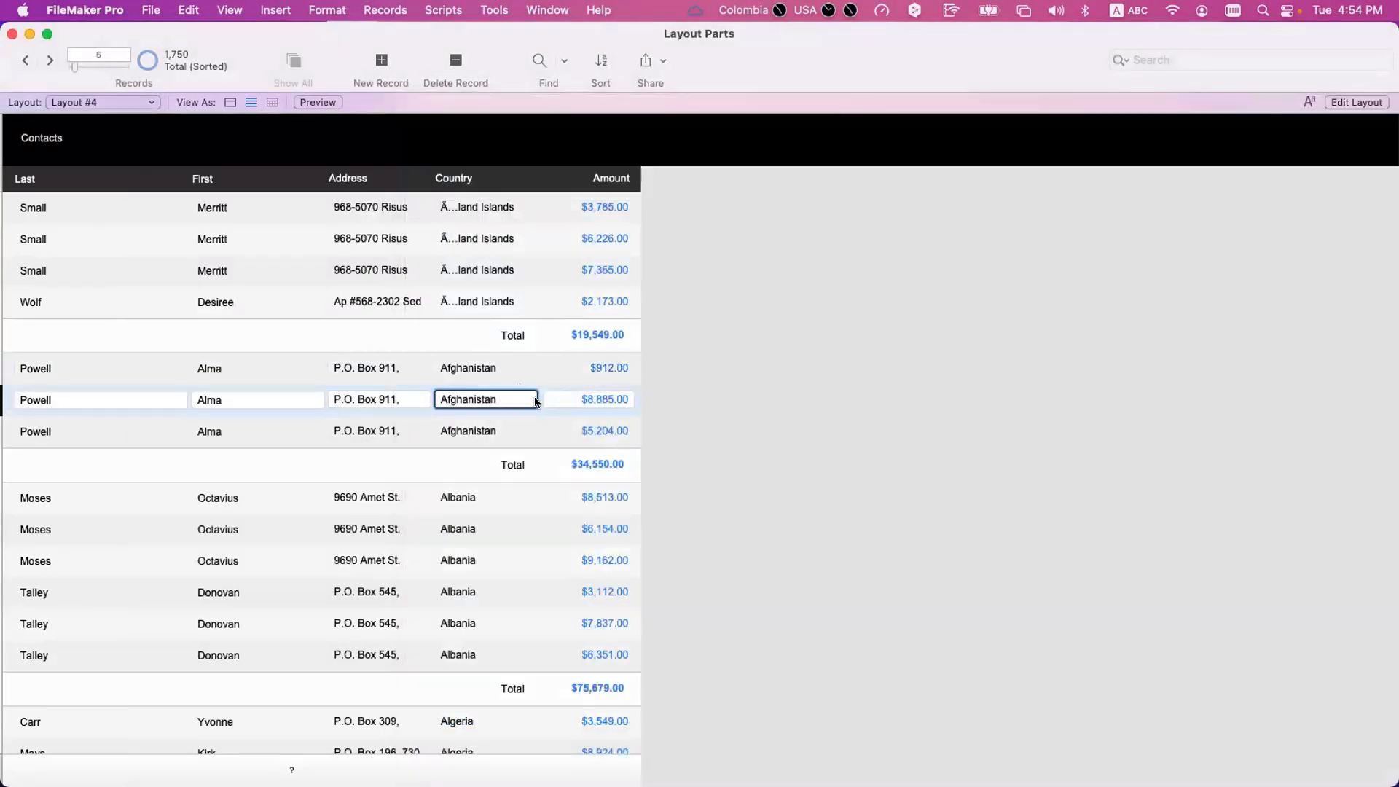
{"action": "key", "text": "super+a"}
{"action": "key", "text": "KP_Enter"}
{"action": "left_click", "coordinate": [475, 401]}
{"action": "left_click", "coordinate": [807, 344]}
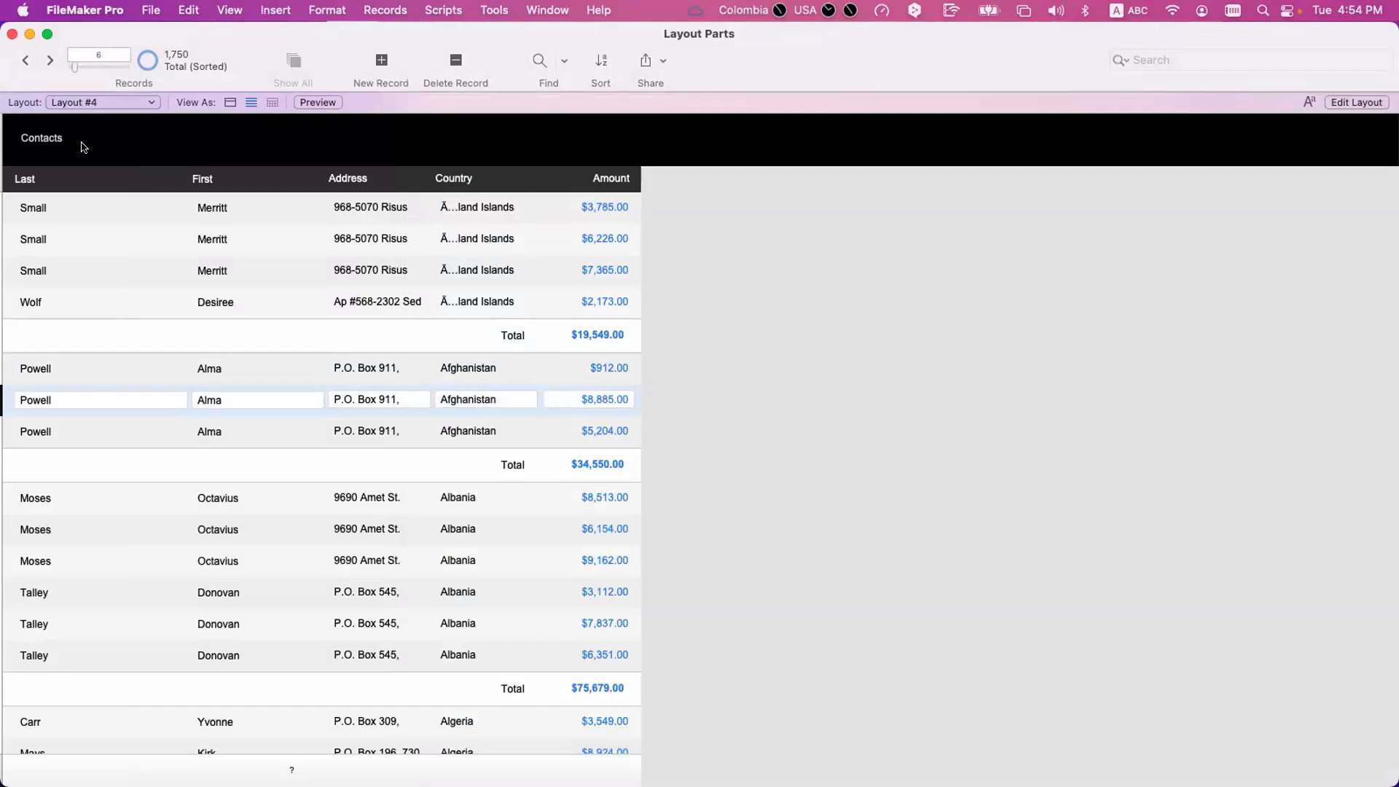
Open the Table 2 layout, move back to Layout #6 from Layout mode and show it in Browse mode.
{"action": "left_click", "coordinate": [93, 105]}
{"action": "left_click", "coordinate": [95, 153]}
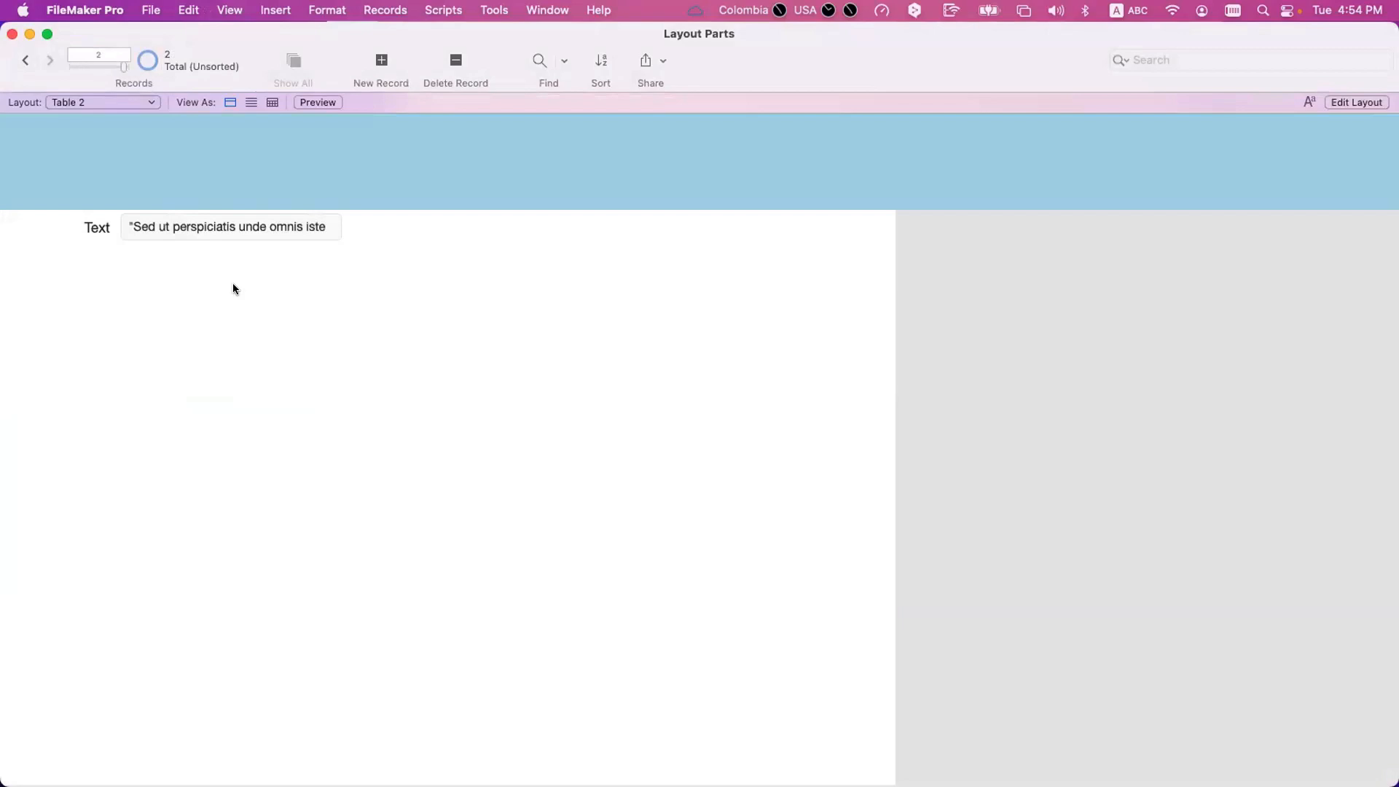
{"action": "key", "text": "super+l"}
{"action": "left_click", "coordinate": [135, 63]}
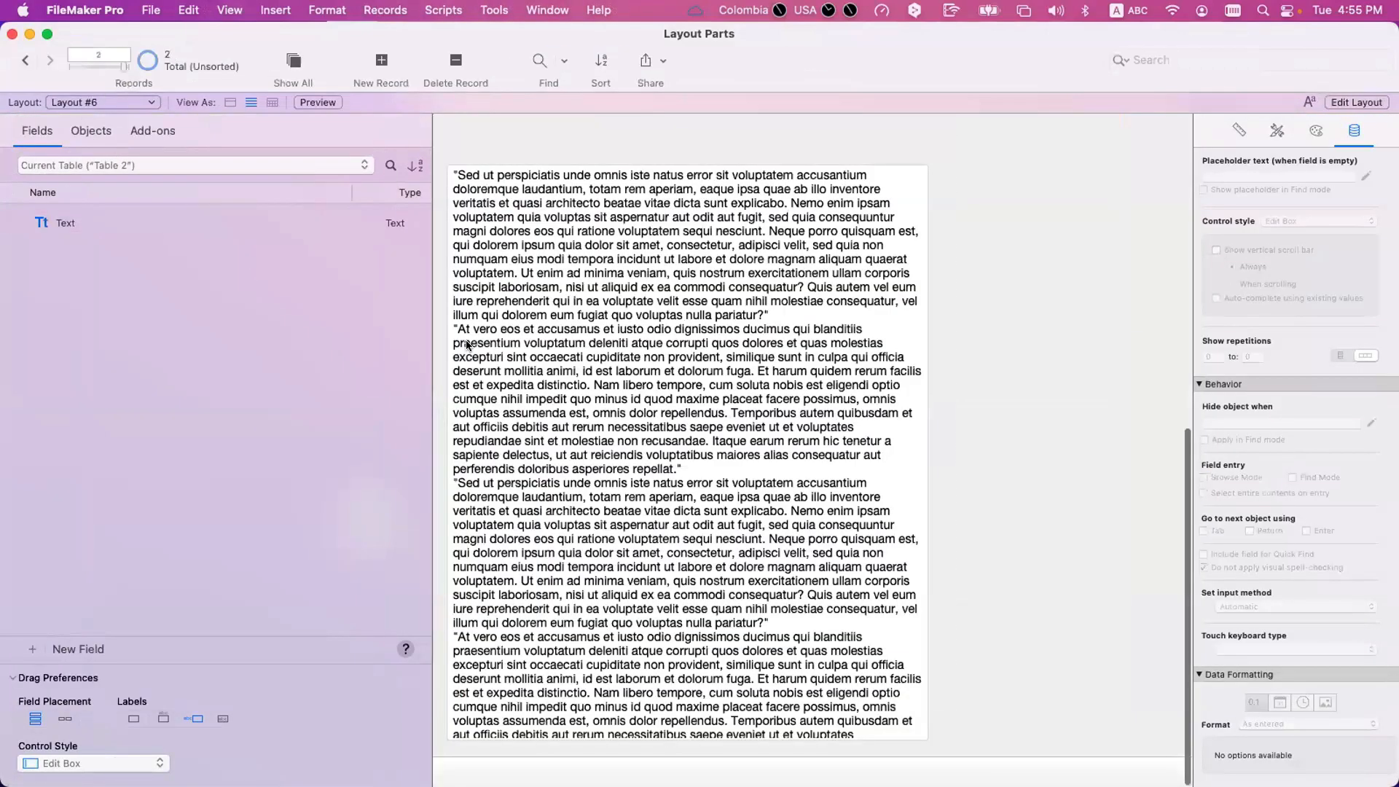
{"action": "key", "text": "super+b"}
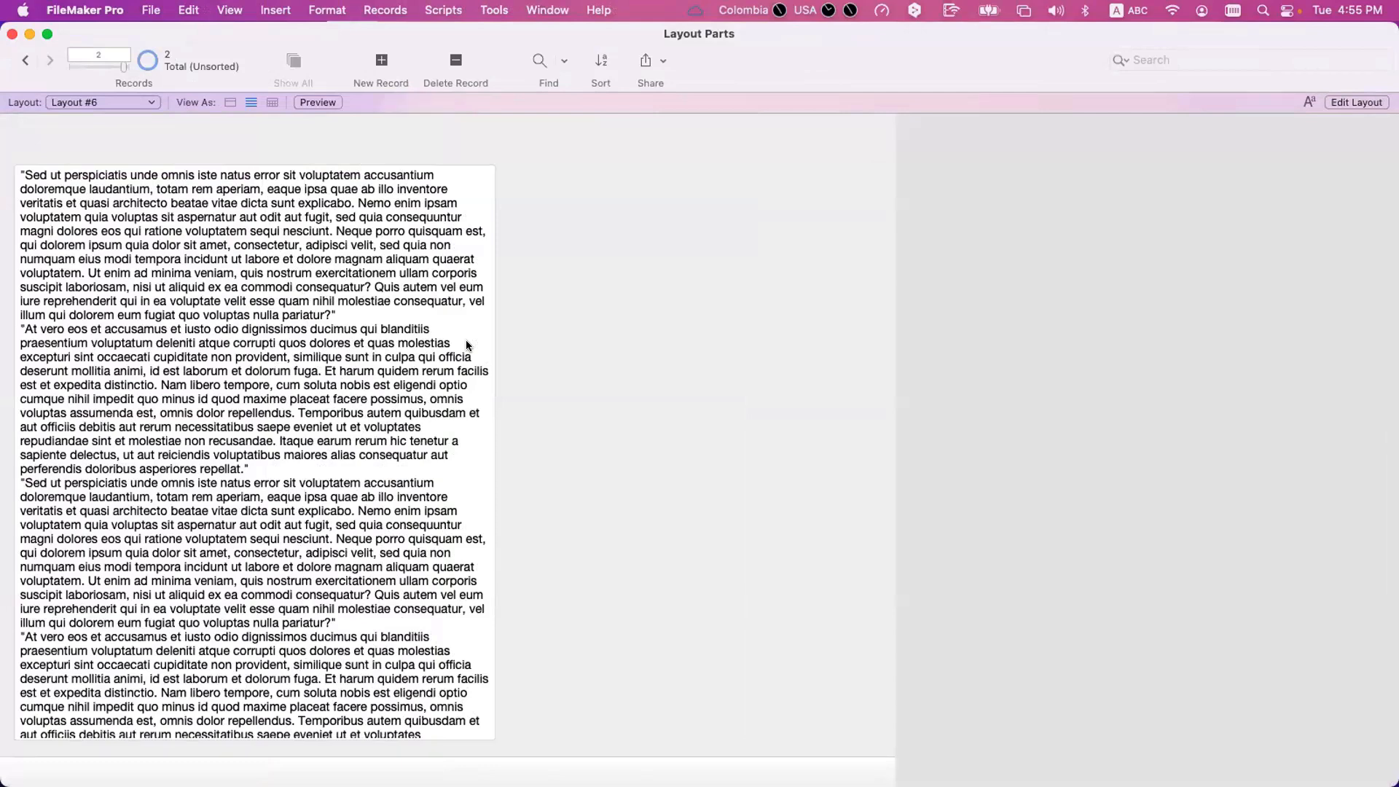
Enter and leave the Text field of the displayed record in Layout #6, then return to Layout mode.
{"action": "left_click", "coordinate": [420, 395]}
{"action": "left_click", "coordinate": [283, 158]}
{"action": "key", "text": "super+l"}
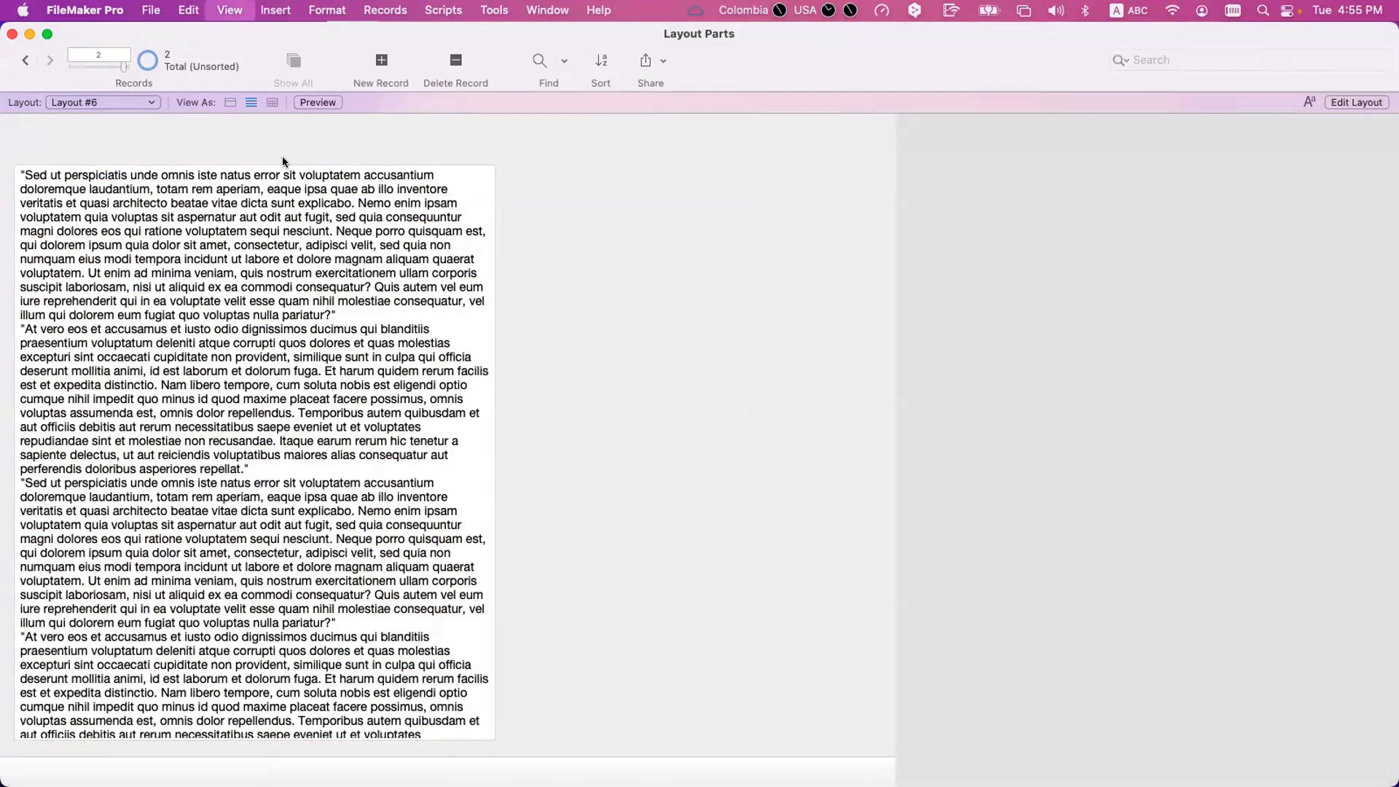
Apply the Minimal Edit Box style to the Text field in Layout #6 and show the layout in Browse mode.
{"action": "left_click", "coordinate": [540, 209]}
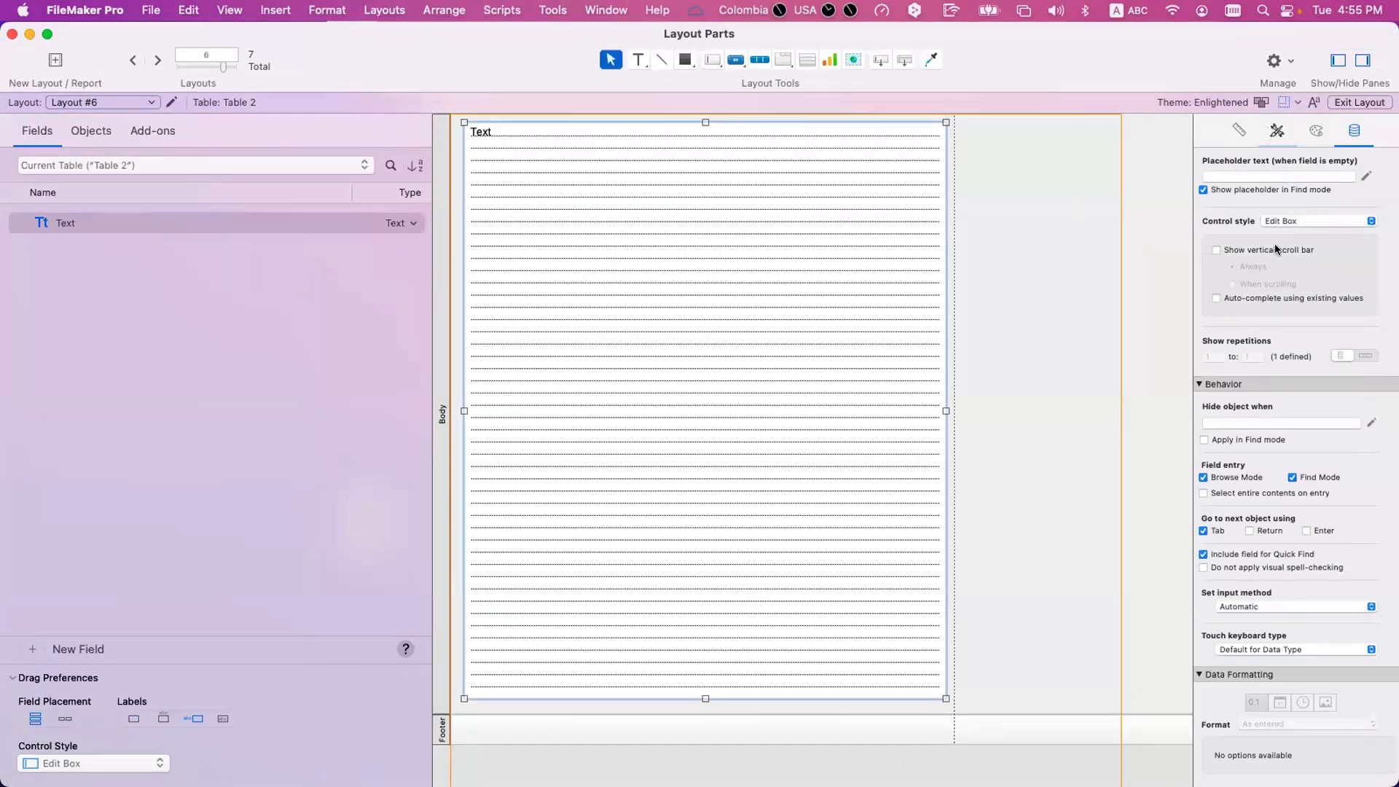
{"action": "left_click", "coordinate": [1277, 131]}
{"action": "left_click", "coordinate": [1241, 214]}
{"action": "key", "text": "super+b"}
{"action": "left_click", "coordinate": [683, 349]}
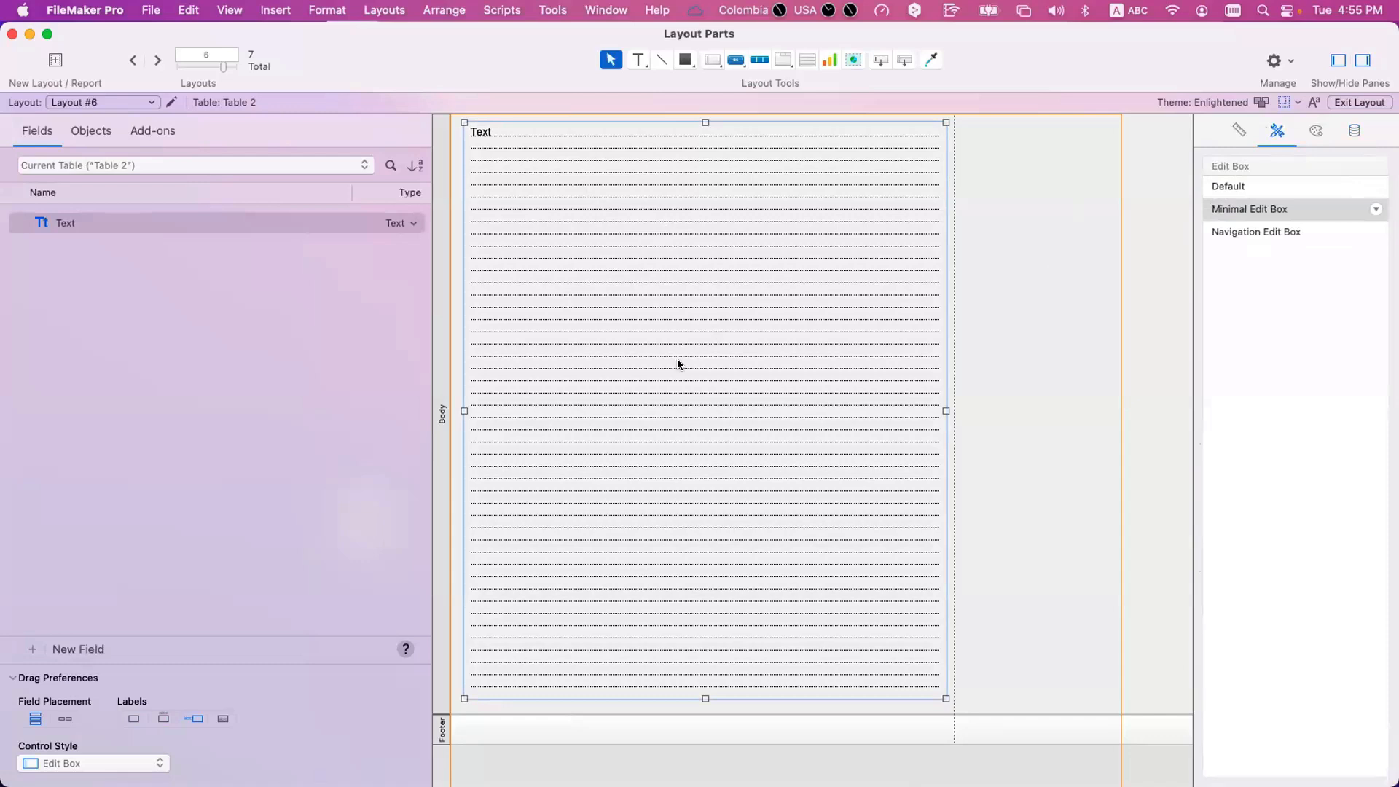
{"action": "key", "text": "super+b"}
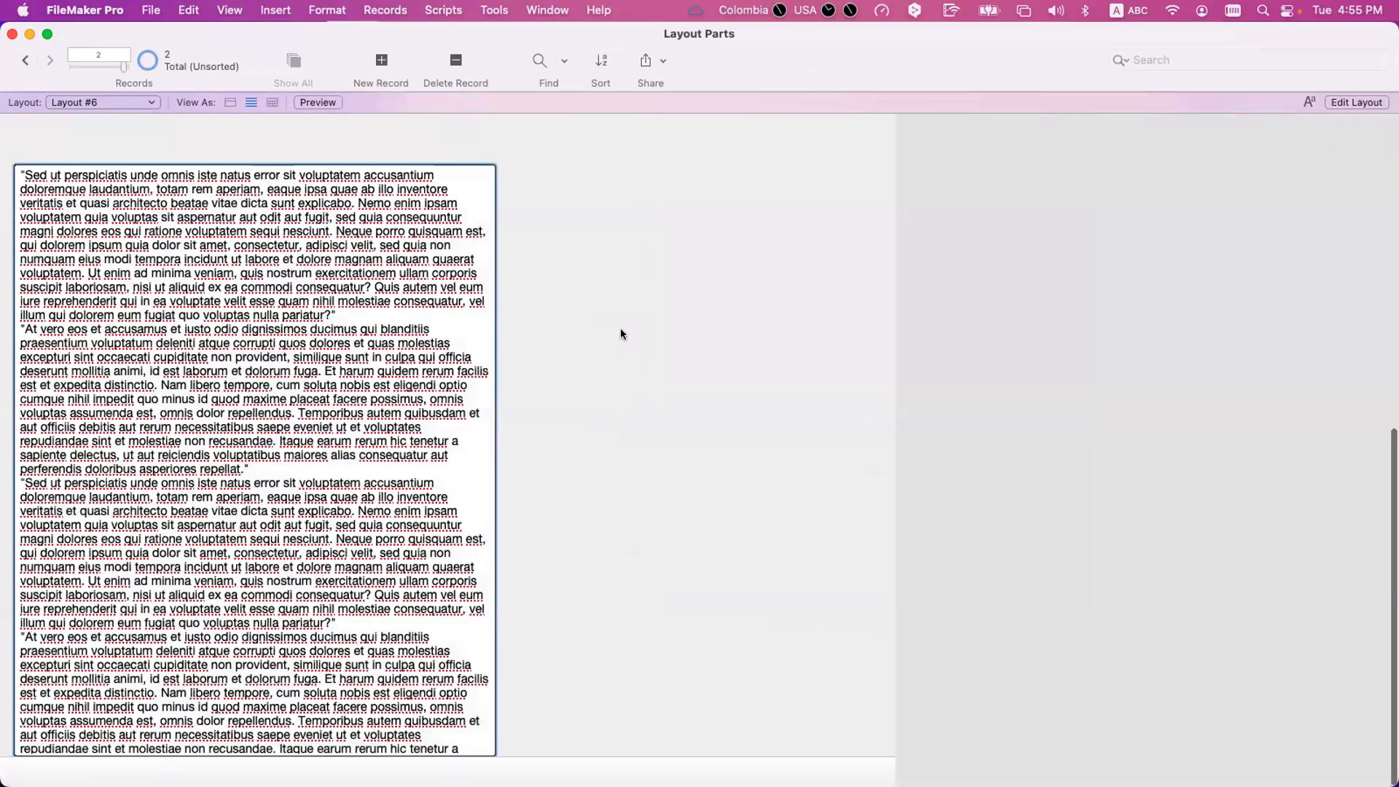
Enter the Text field of the displayed record, look through its content, leave it and return to Layout mode.
{"action": "left_click", "coordinate": [460, 753]}
{"action": "scroll", "coordinate": [461, 753], "scroll_direction": "down", "scroll_amount": 5}
{"action": "scroll", "coordinate": [458, 709], "scroll_direction": "up", "scroll_amount": 10}
{"action": "left_click", "coordinate": [519, 654]}
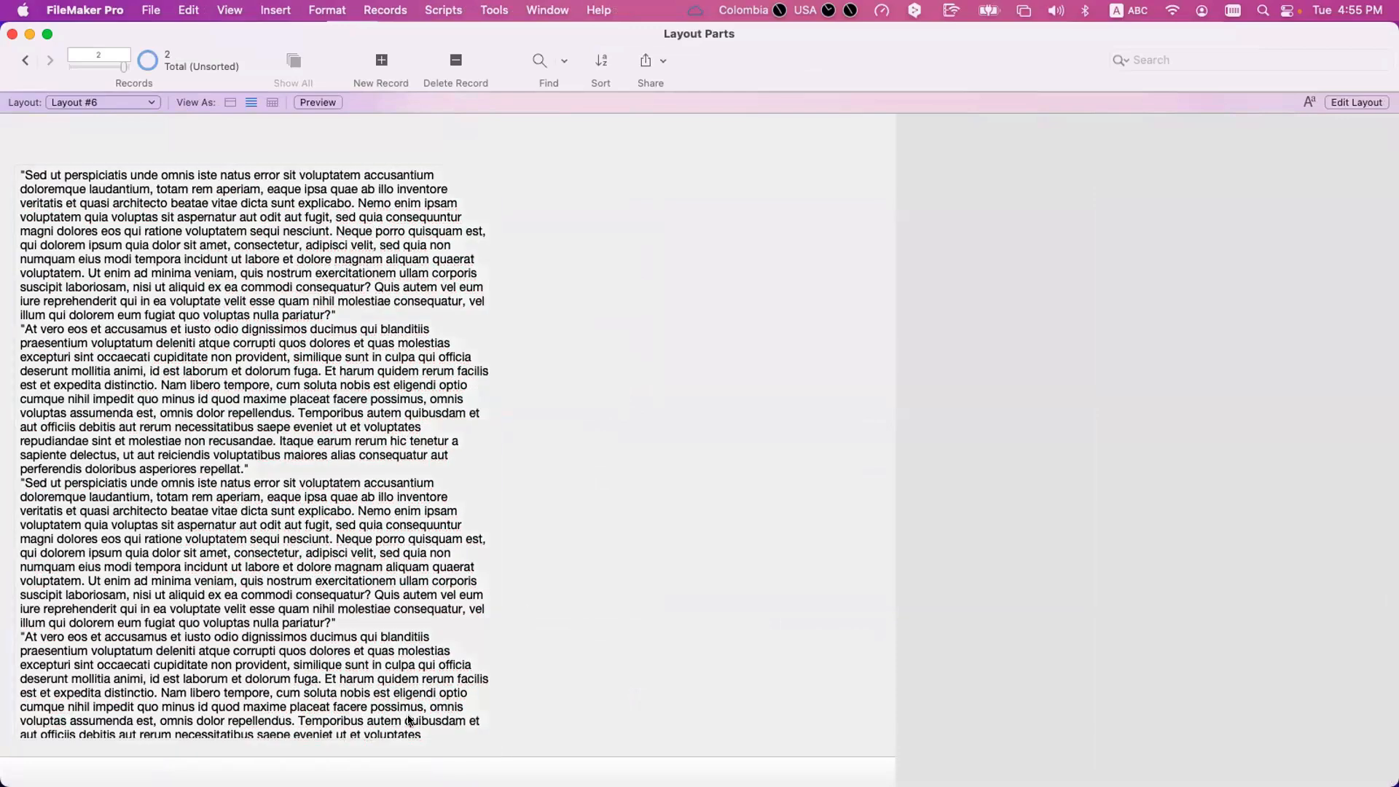
{"action": "key", "text": "super+l"}
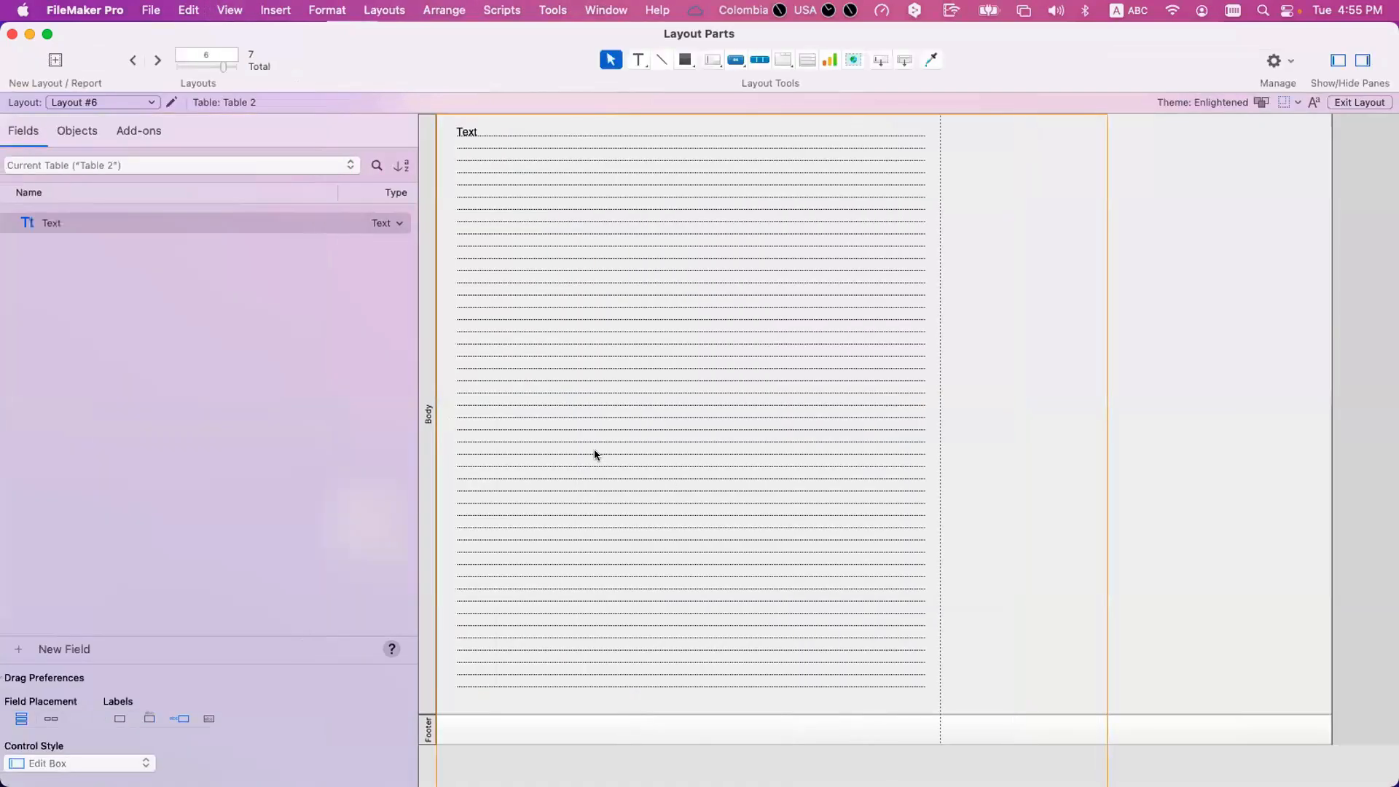
Extend the Body part downward and stretch the Text field to about 2,067 pt tall, ending just above the footer.
{"action": "left_click", "coordinate": [593, 449]}
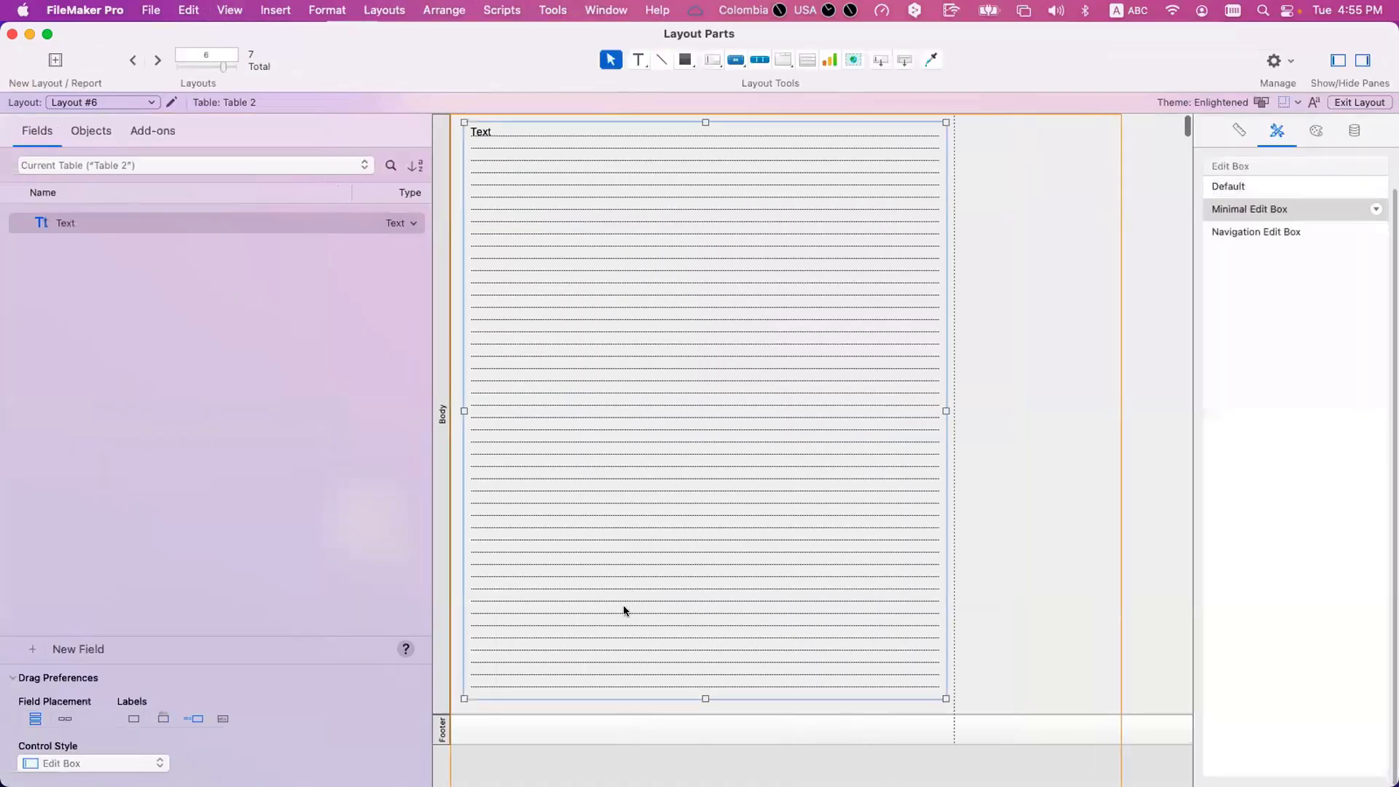
{"action": "left_click", "coordinate": [535, 710]}
{"action": "scroll", "coordinate": [535, 710], "scroll_direction": "down", "scroll_amount": 10}
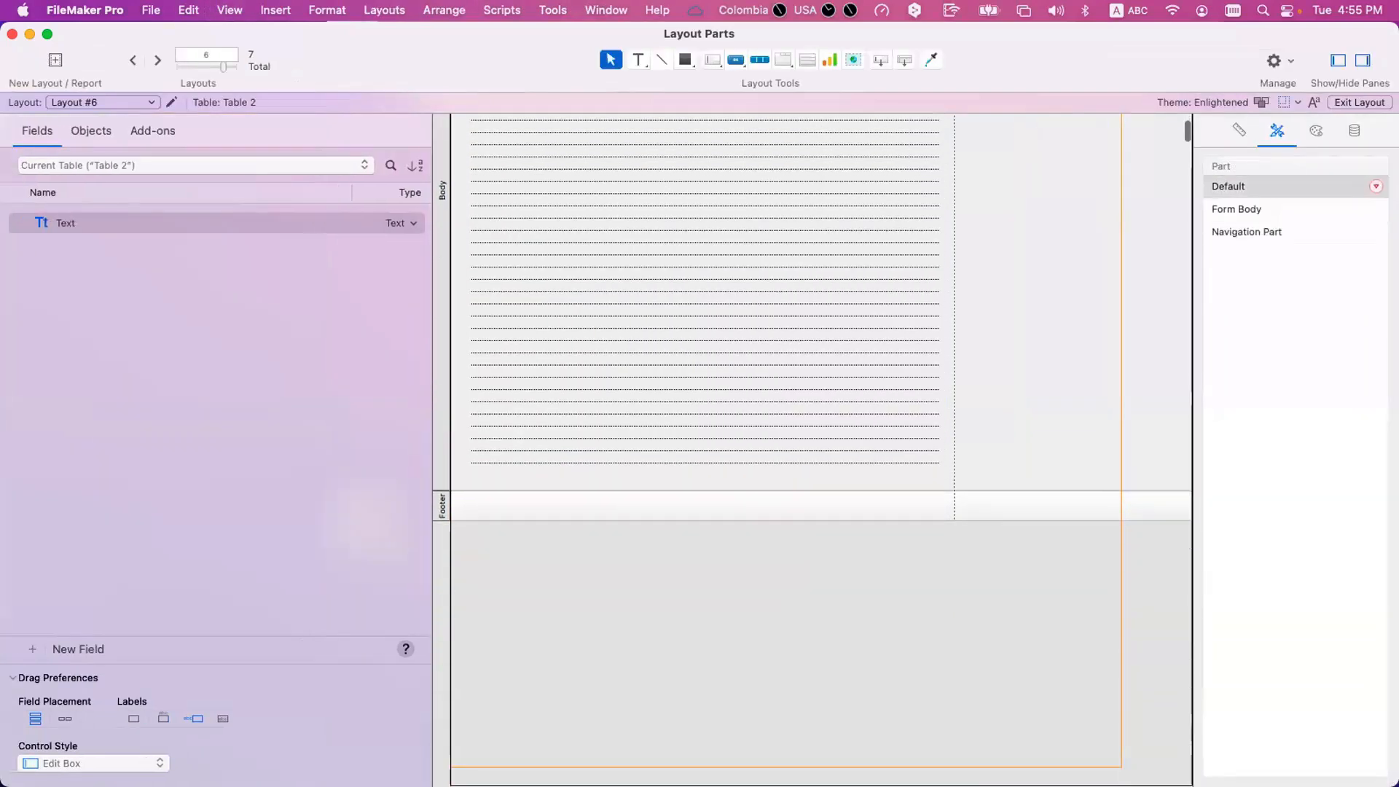
{"action": "scroll", "coordinate": [814, 449], "scroll_direction": "down", "scroll_amount": 5}
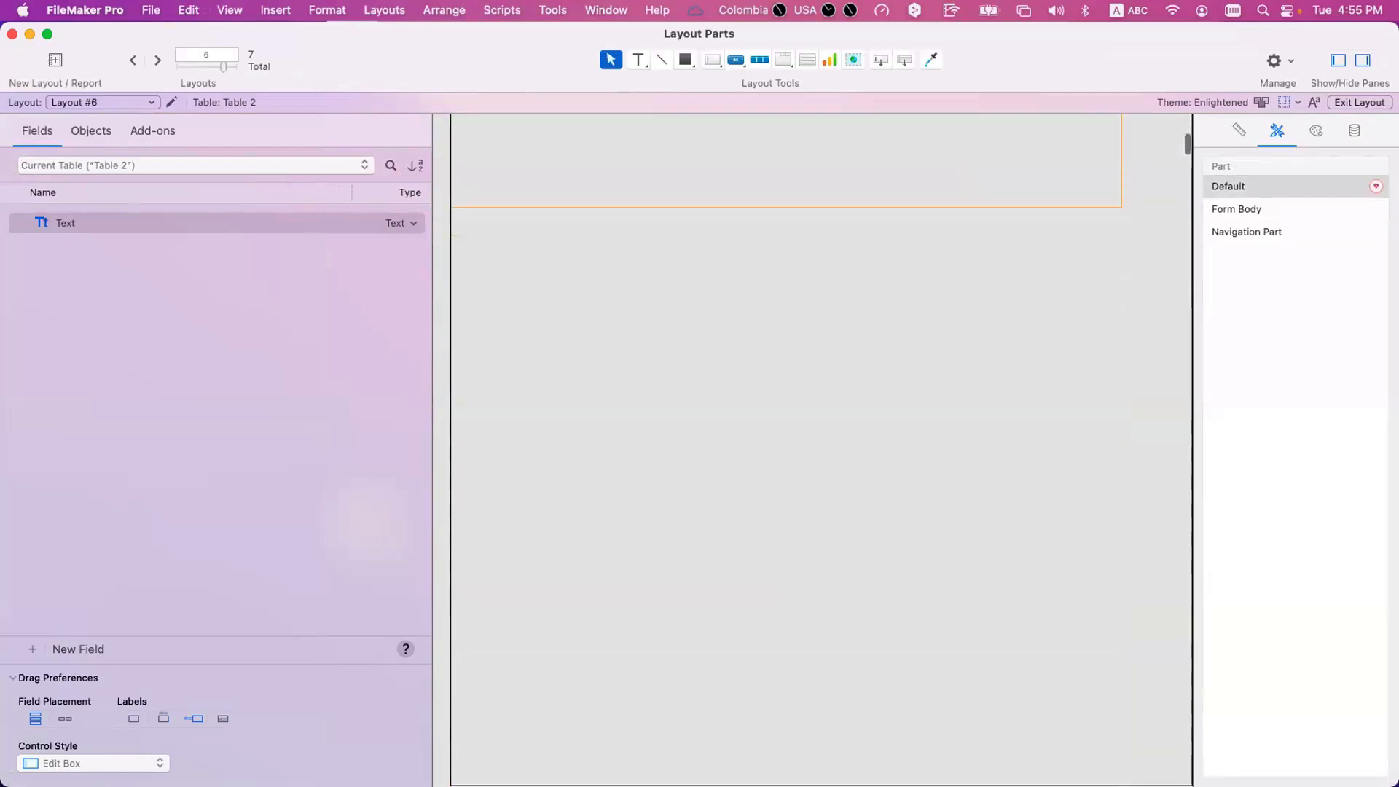
{"action": "left_click_drag", "start_coordinate": [577, 709], "coordinate": [592, 550]}
{"action": "scroll", "coordinate": [595, 514], "scroll_direction": "up", "scroll_amount": 2}
{"action": "scroll", "coordinate": [656, 525], "scroll_direction": "up", "scroll_amount": 5}
{"action": "left_click", "coordinate": [663, 582]}
{"action": "scroll", "coordinate": [685, 495], "scroll_direction": "down", "scroll_amount": 4}
{"action": "left_click_drag", "start_coordinate": [706, 394], "coordinate": [730, 597]}
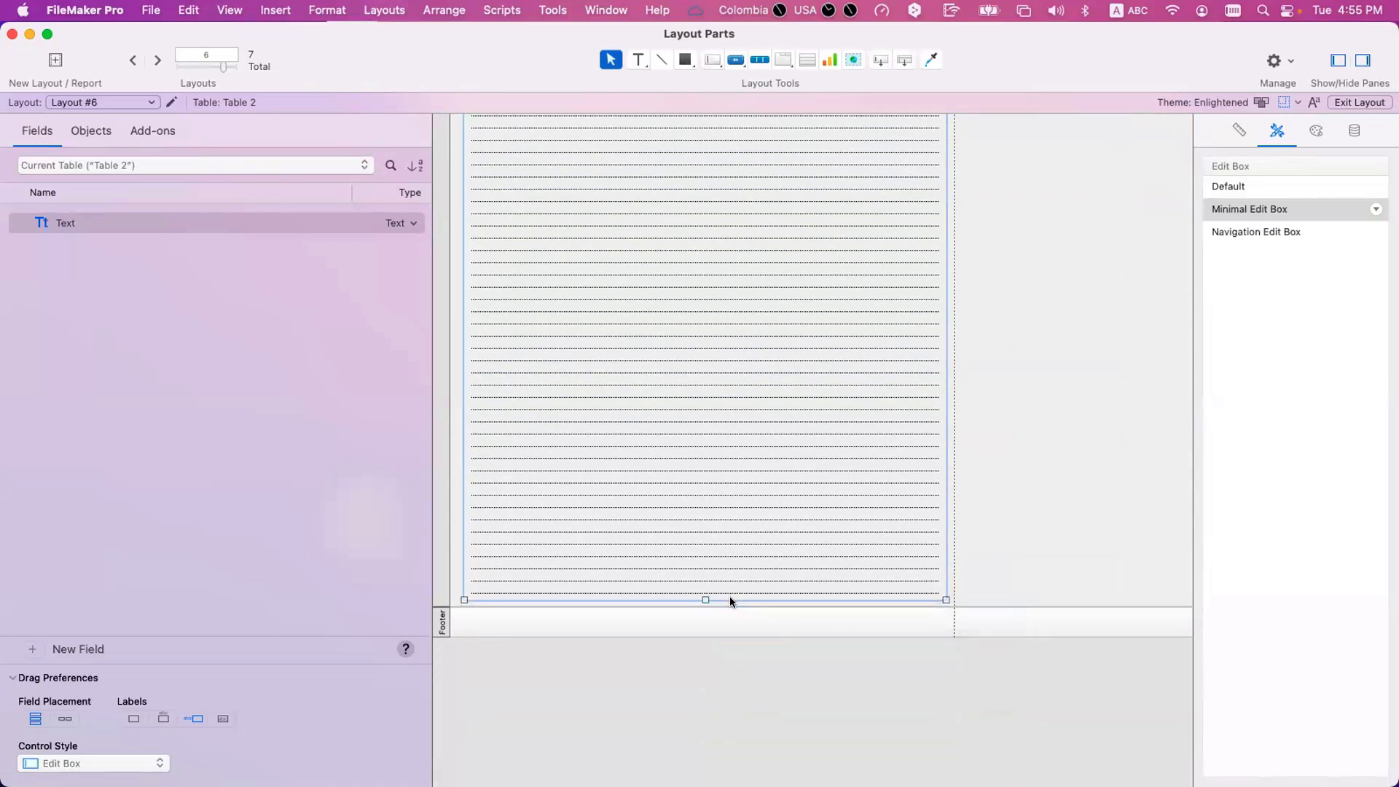
Preview Layout #6, page forward to page 5 to examine how both records print, and return to page 1.
{"action": "key", "text": "super+u"}
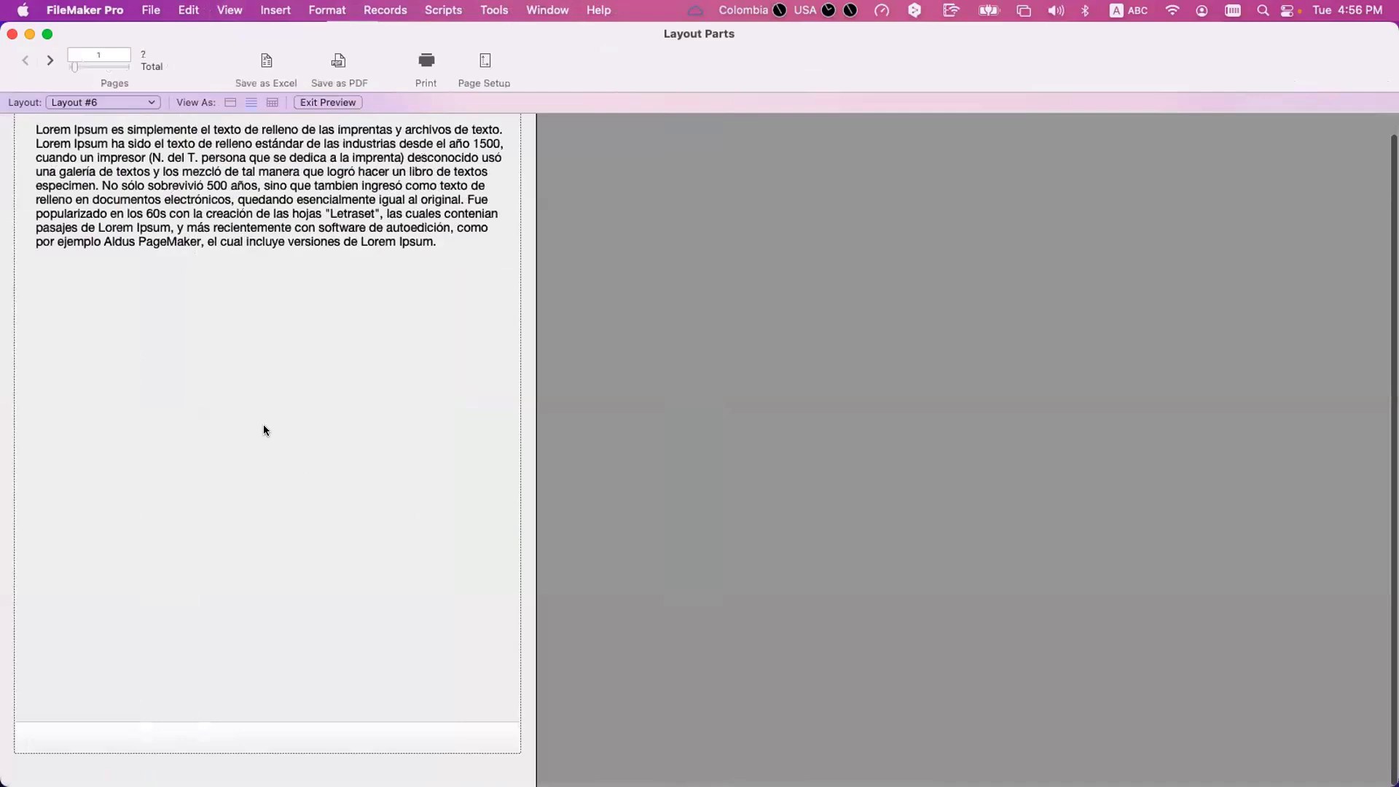
{"action": "left_click", "coordinate": [51, 59]}
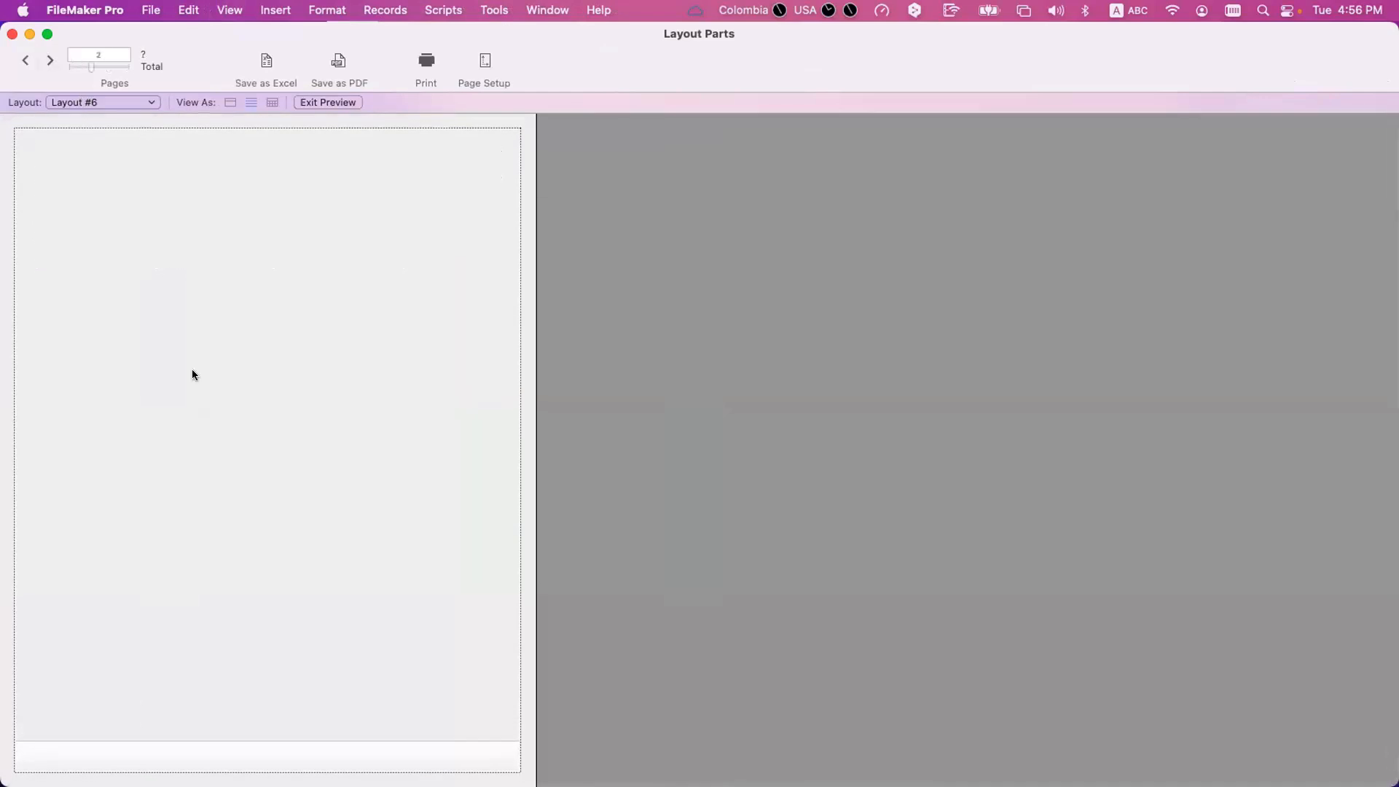
{"action": "left_click", "coordinate": [50, 60]}
{"action": "left_click", "coordinate": [50, 60]}
{"action": "scroll", "coordinate": [97, 150], "scroll_direction": "down", "scroll_amount": 1}
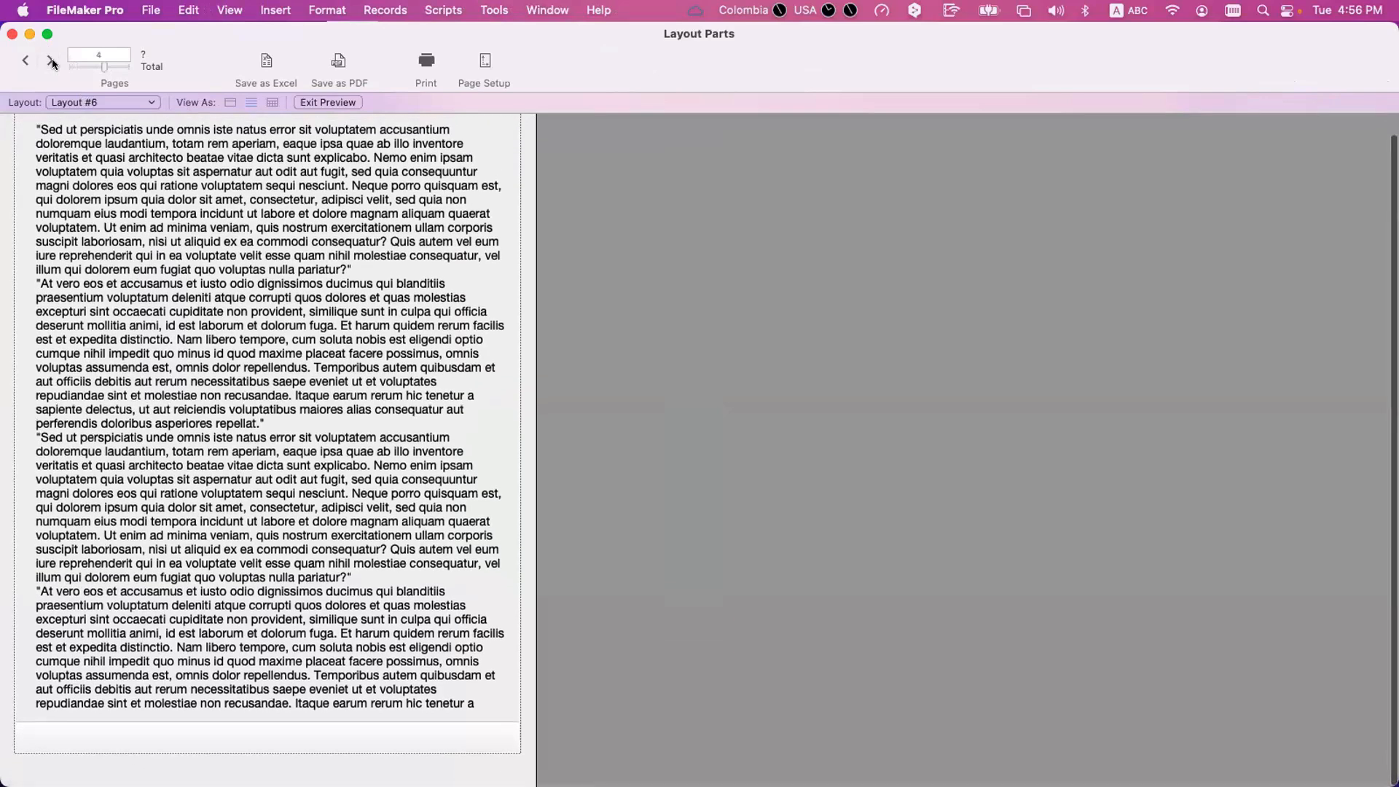
{"action": "left_click", "coordinate": [51, 61]}
{"action": "scroll", "coordinate": [69, 191], "scroll_direction": "up", "scroll_amount": 1}
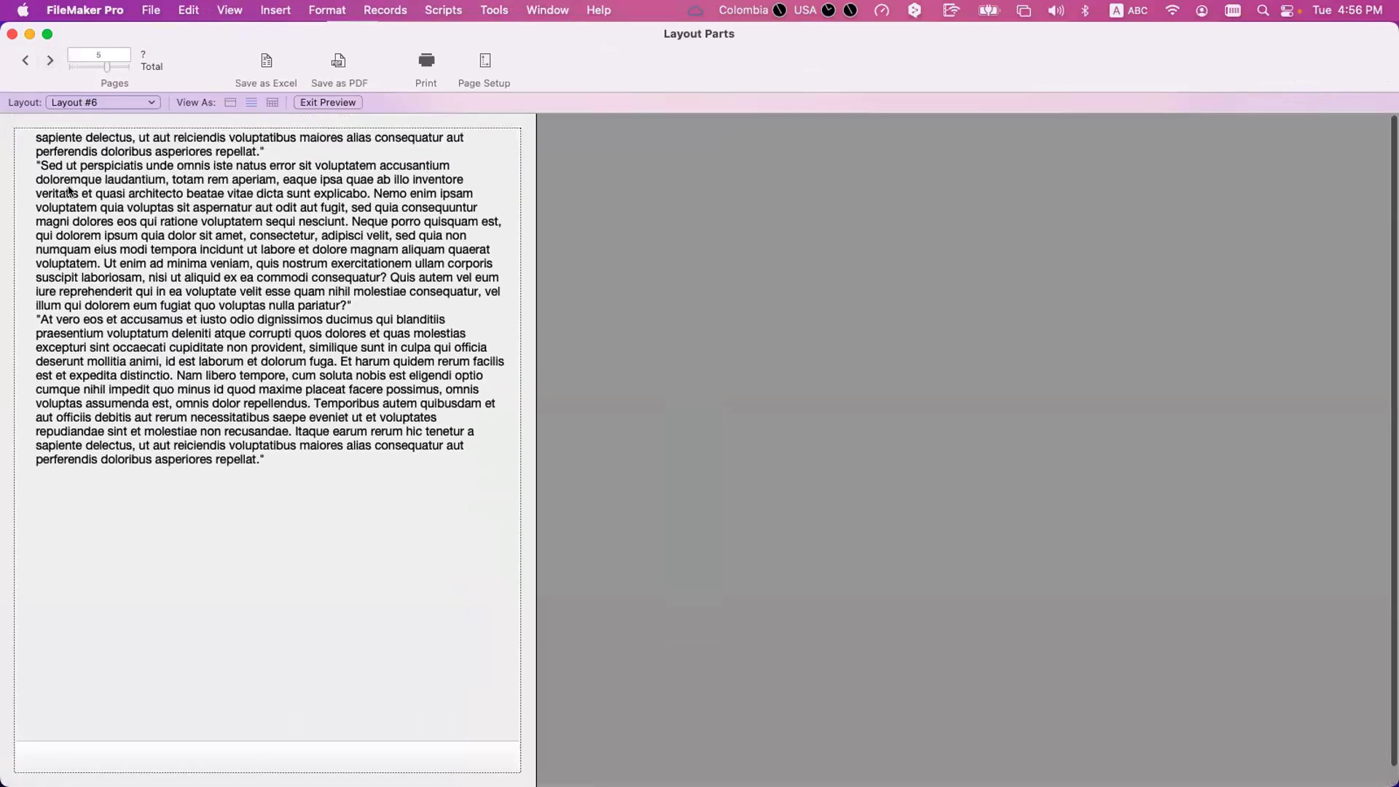
{"action": "left_click", "coordinate": [24, 62]}
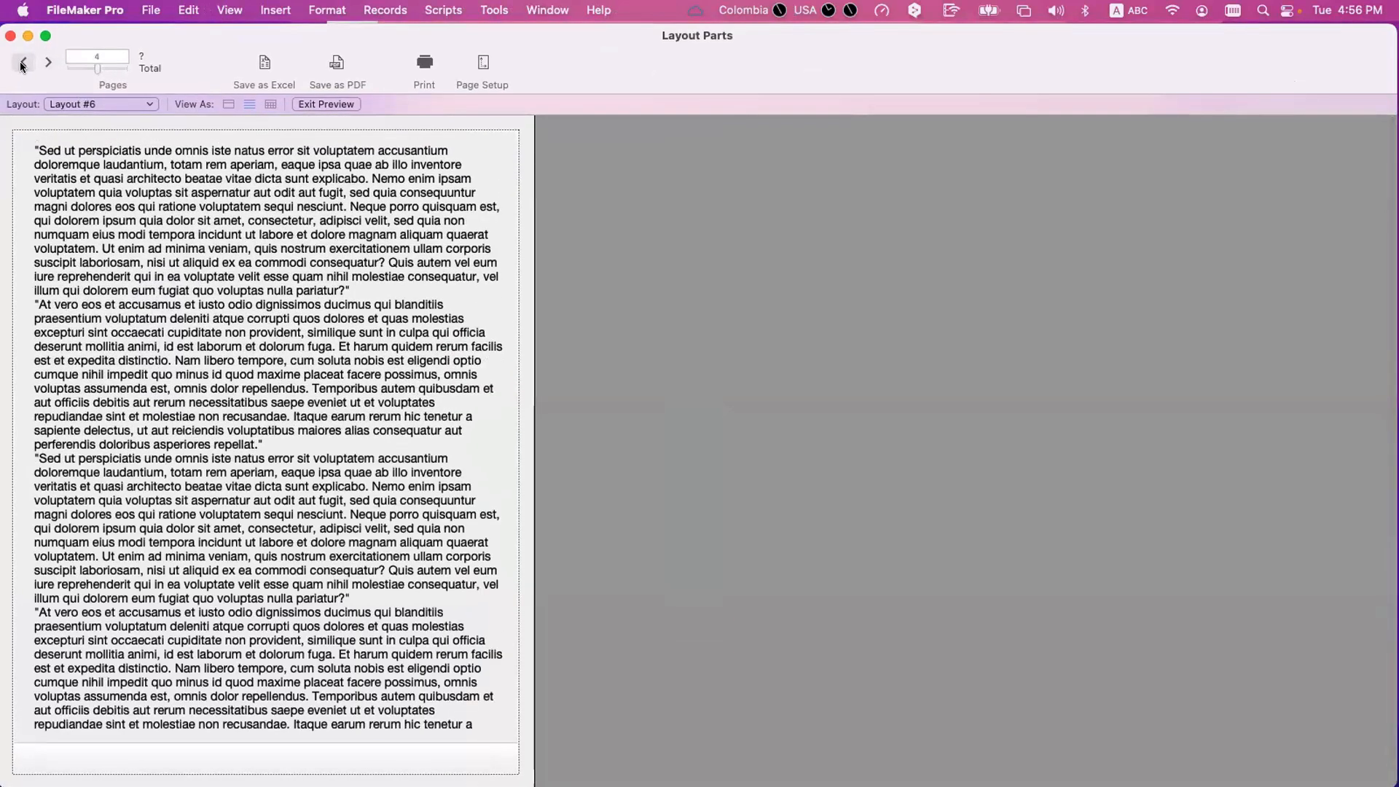
{"action": "left_click", "coordinate": [23, 63]}
{"action": "left_click", "coordinate": [22, 63]}
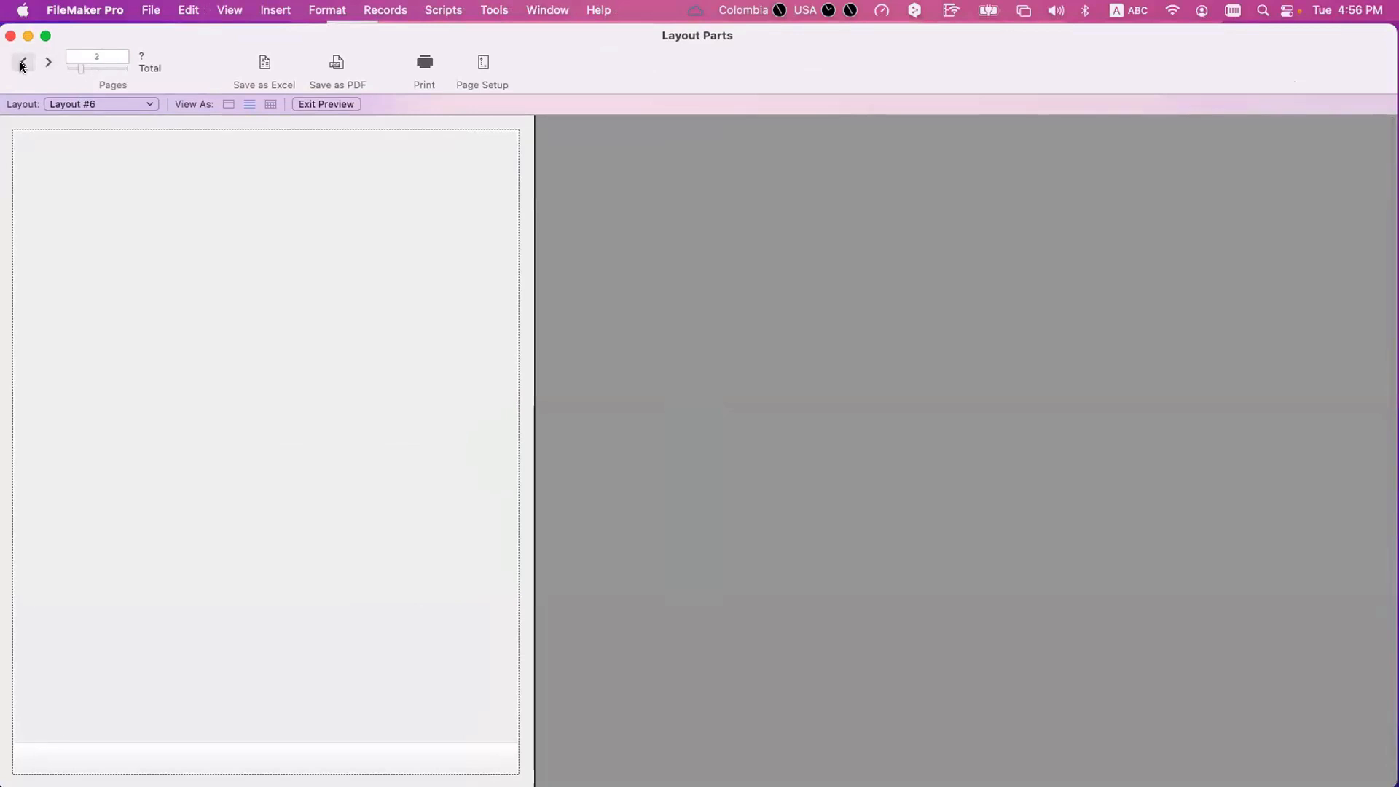
{"action": "left_click", "coordinate": [22, 64]}
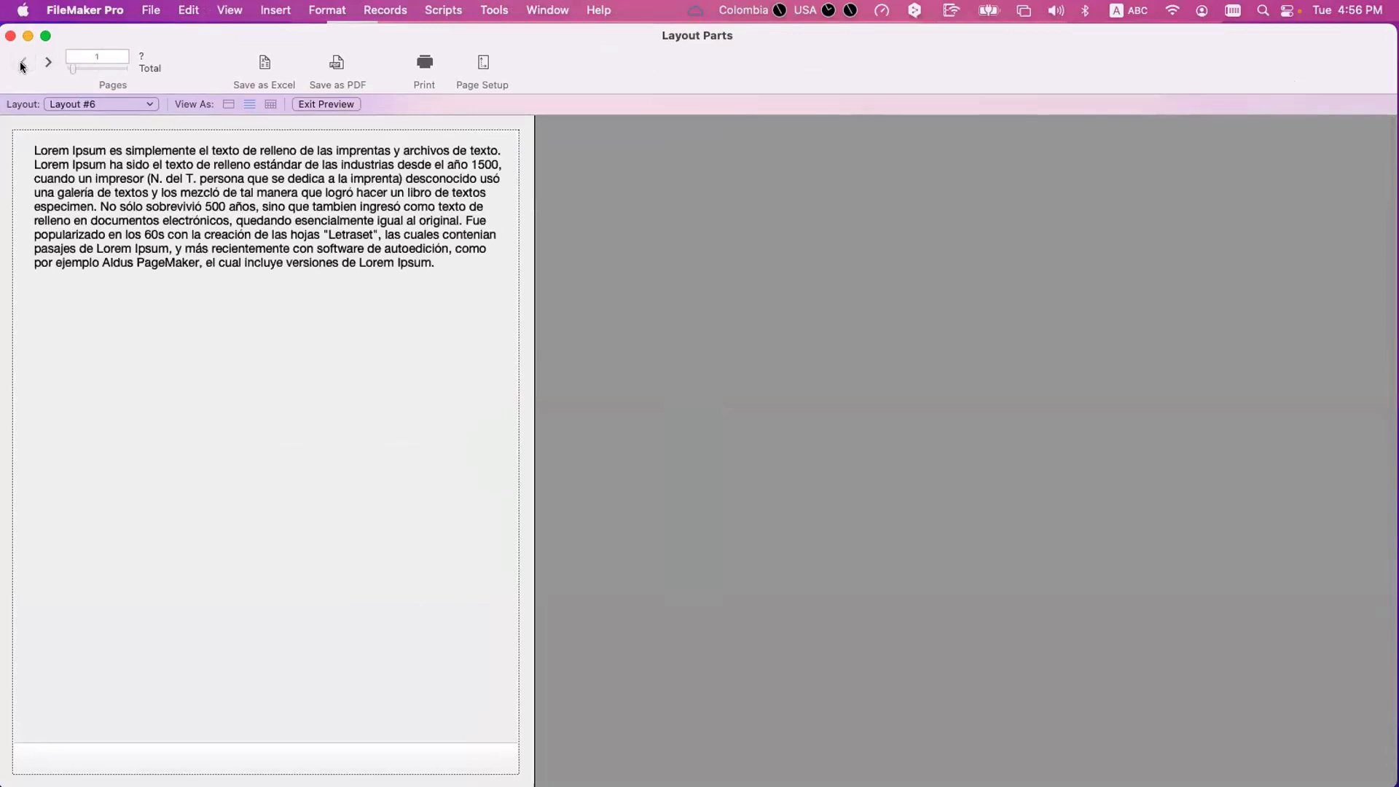
Return to Layout mode, select the Text field and examine its full extent against the page breaks.
{"action": "key", "text": "super+l"}
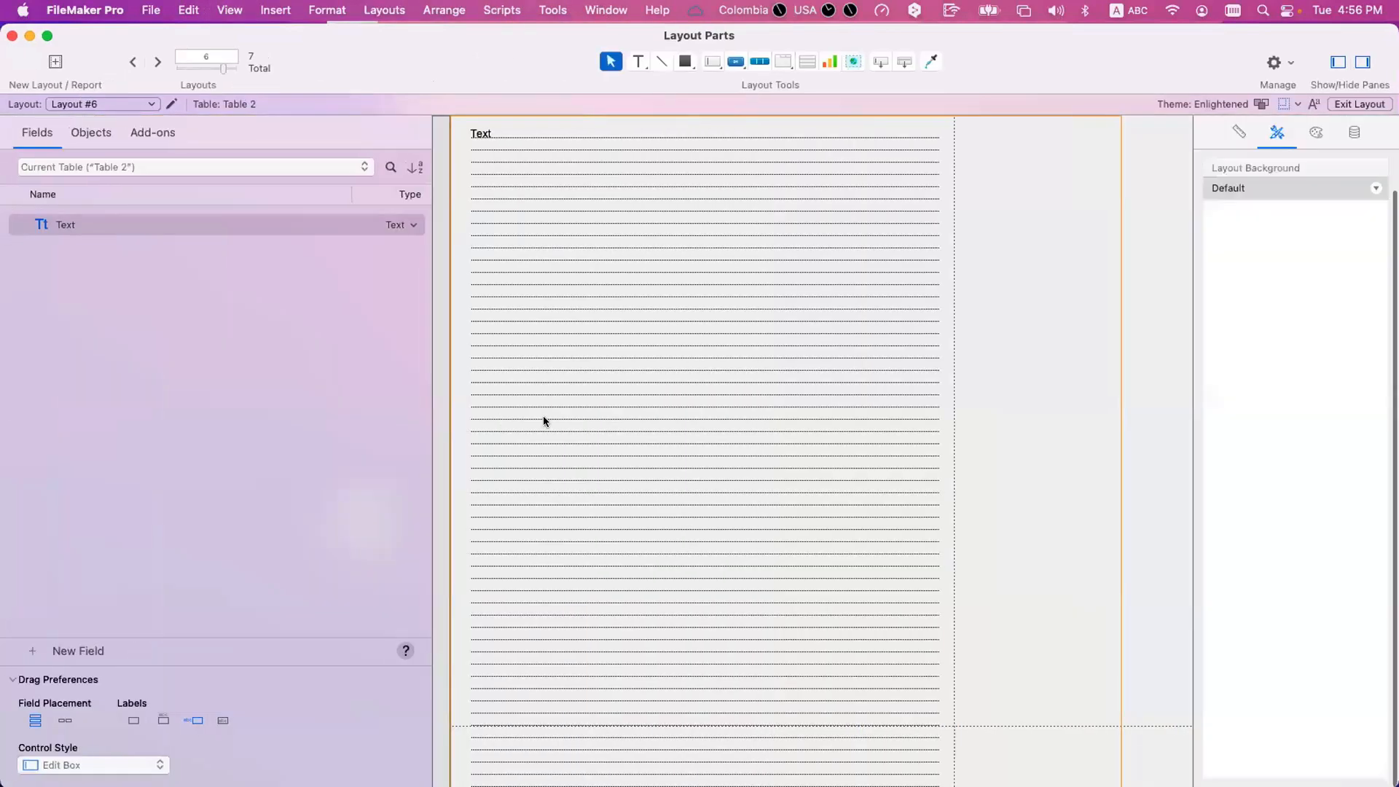
{"action": "left_click", "coordinate": [544, 415]}
{"action": "scroll", "coordinate": [550, 417], "scroll_direction": "down", "scroll_amount": 10}
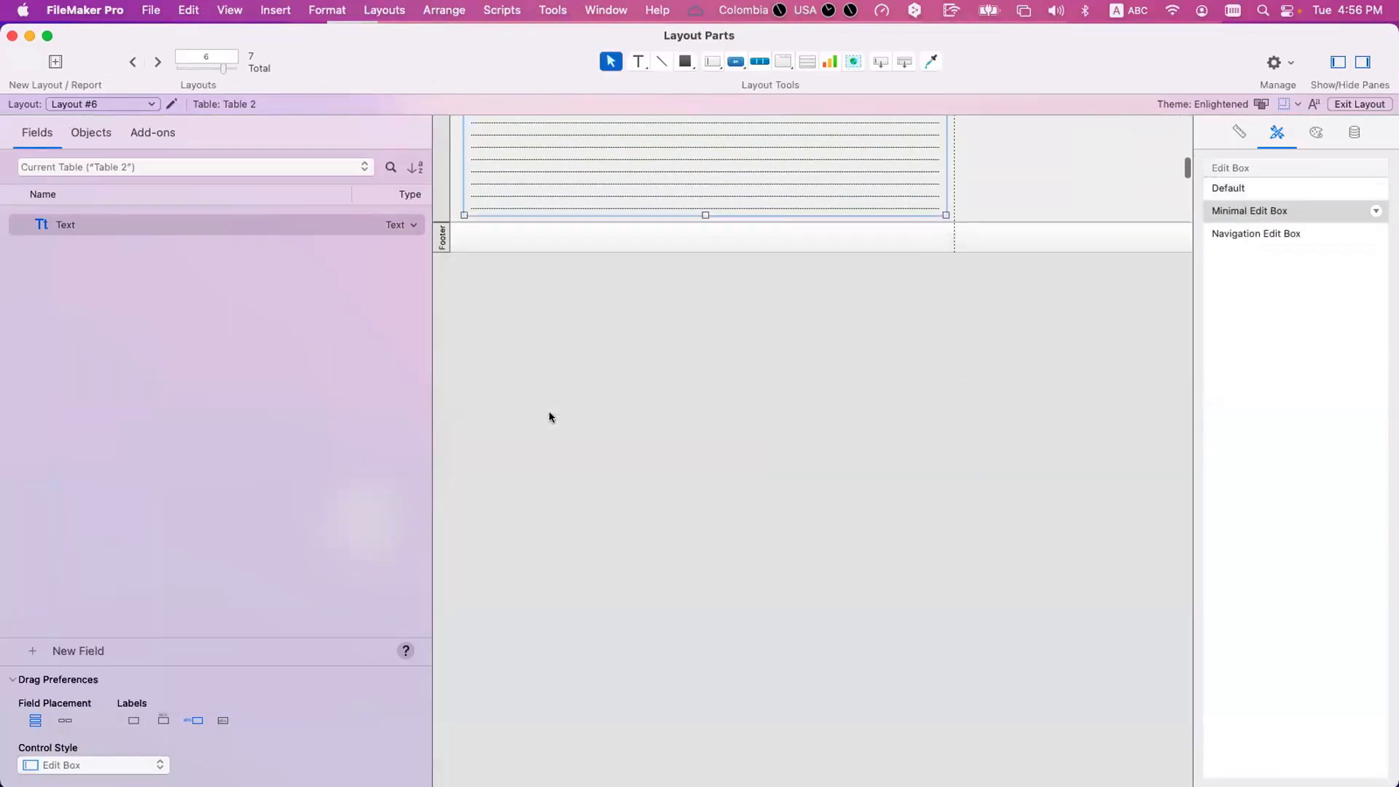
{"action": "scroll", "coordinate": [550, 417], "scroll_direction": "up", "scroll_amount": 6}
{"action": "scroll", "coordinate": [551, 417], "scroll_direction": "up", "scroll_amount": 5}
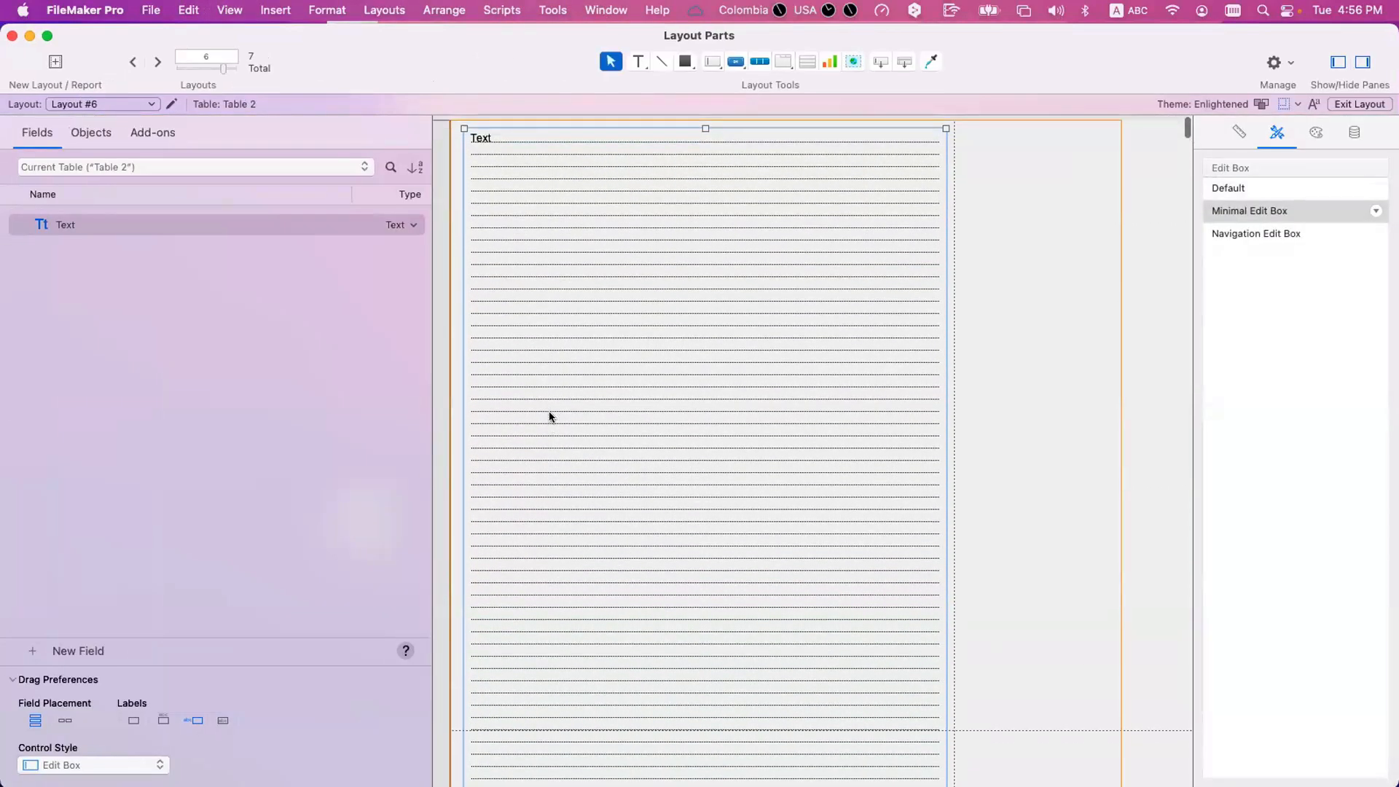
{"action": "scroll", "coordinate": [550, 417], "scroll_direction": "down", "scroll_amount": 15}
{"action": "scroll", "coordinate": [549, 417], "scroll_direction": "up", "scroll_amount": 10}
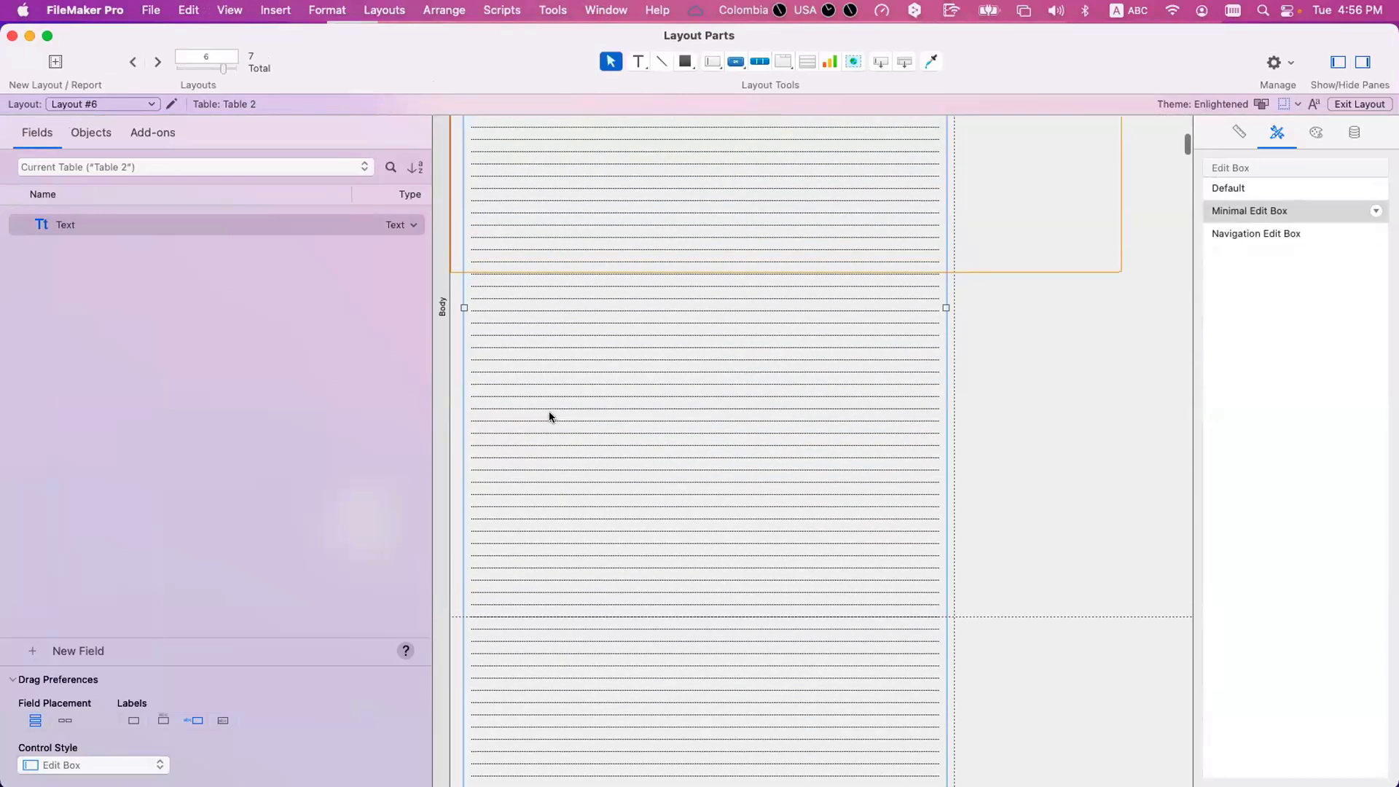
Preview Layout #6 again, page through to the last page to check for blank pages, and go back to page 1.
{"action": "key", "text": "super+u"}
{"action": "left_click", "coordinate": [49, 62]}
{"action": "left_click", "coordinate": [50, 62]}
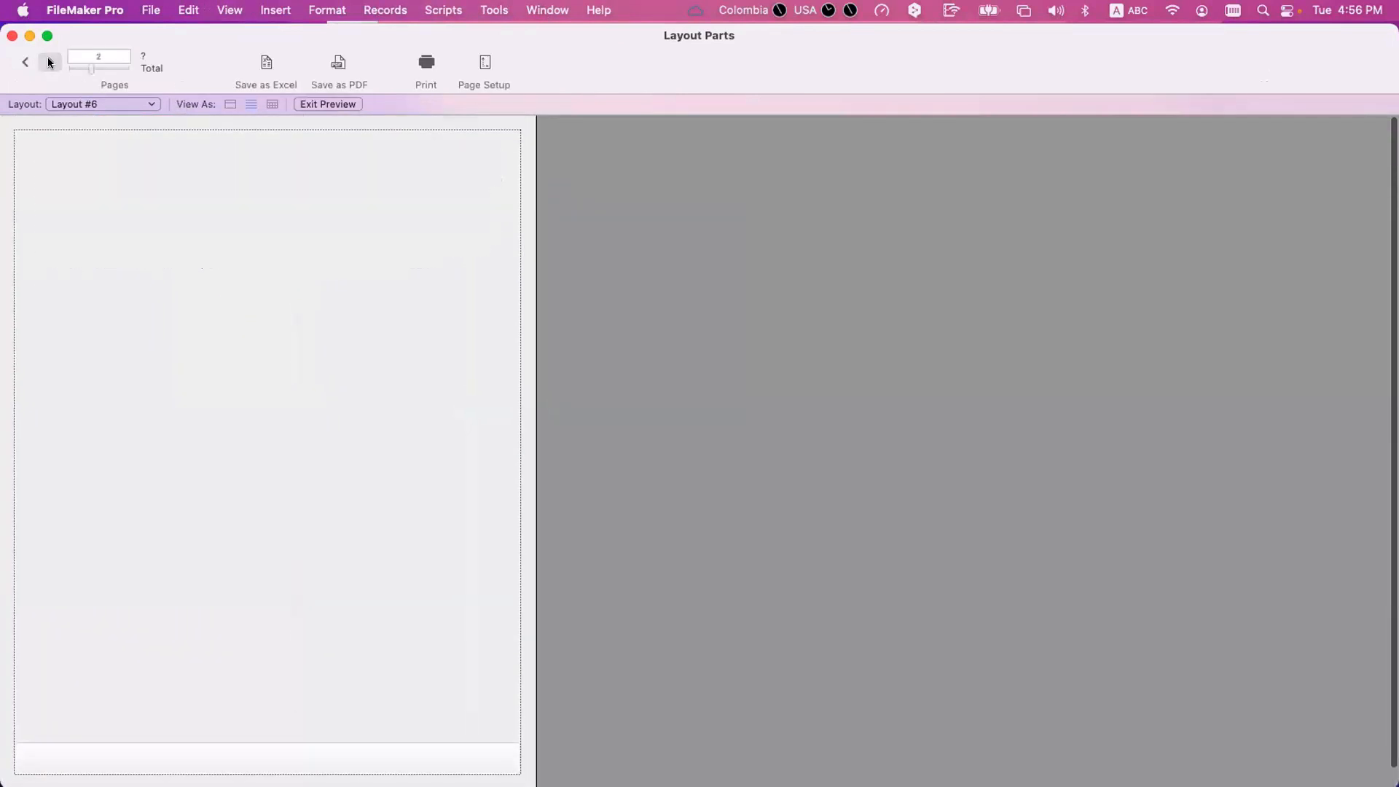
{"action": "left_click", "coordinate": [49, 62]}
{"action": "left_click", "coordinate": [50, 62]}
{"action": "left_click", "coordinate": [49, 62]}
{"action": "left_click", "coordinate": [48, 60]}
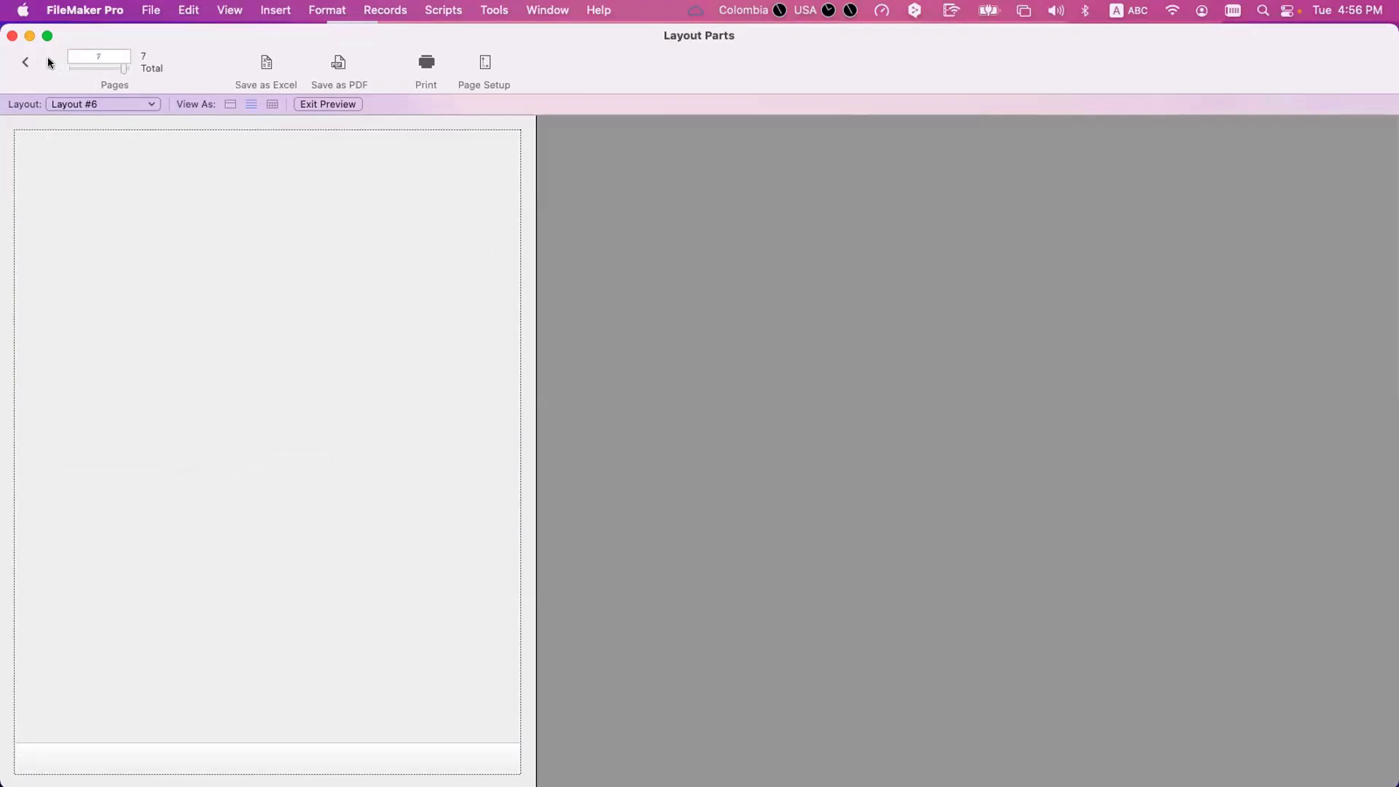
{"action": "left_click", "coordinate": [15, 67]}
{"action": "left_click", "coordinate": [15, 66]}
{"action": "left_click", "coordinate": [14, 66]}
{"action": "left_click", "coordinate": [14, 68]}
{"action": "left_click", "coordinate": [14, 68]}
{"action": "left_click", "coordinate": [14, 67]}
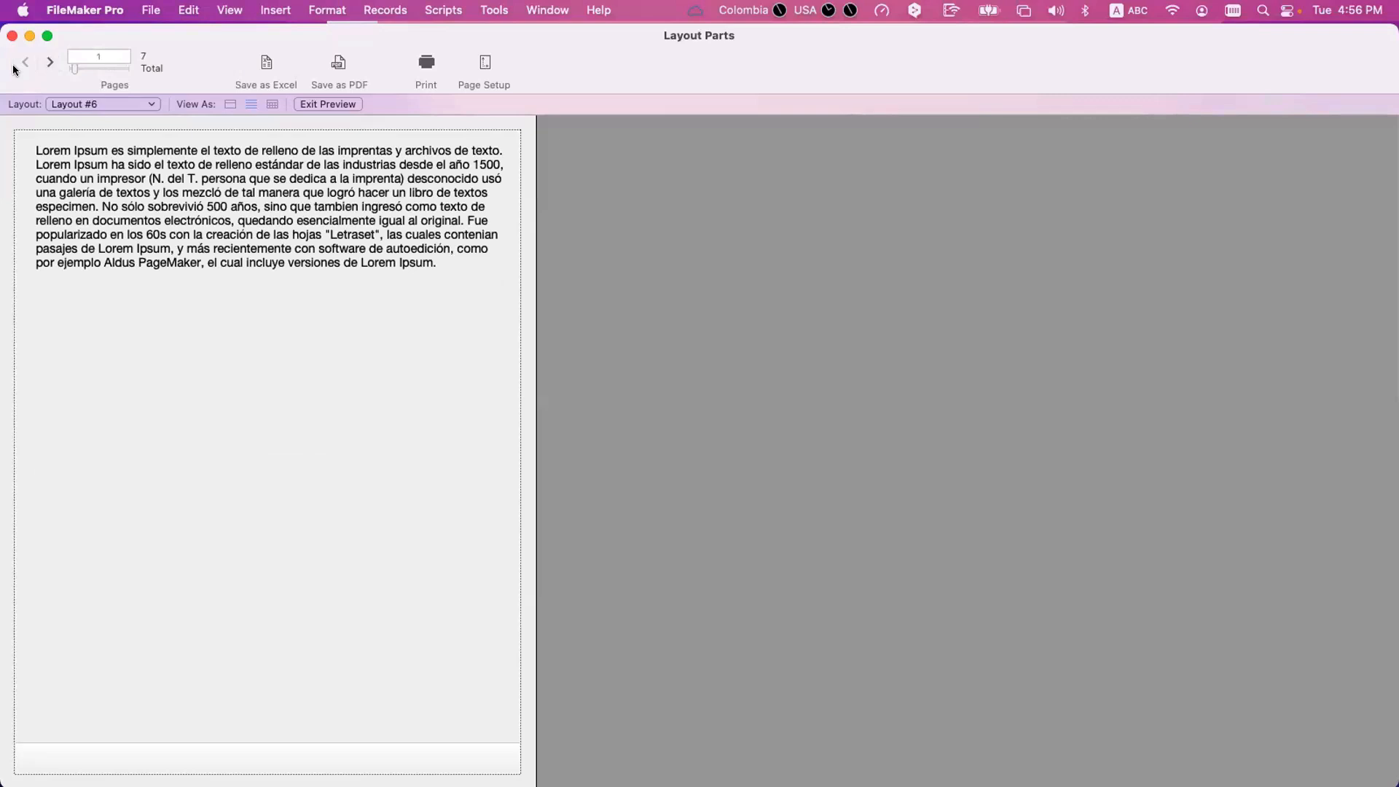
Return to Layout mode and examine where the page breaks divide the Body part down to the footer.
{"action": "key", "text": "super+l"}
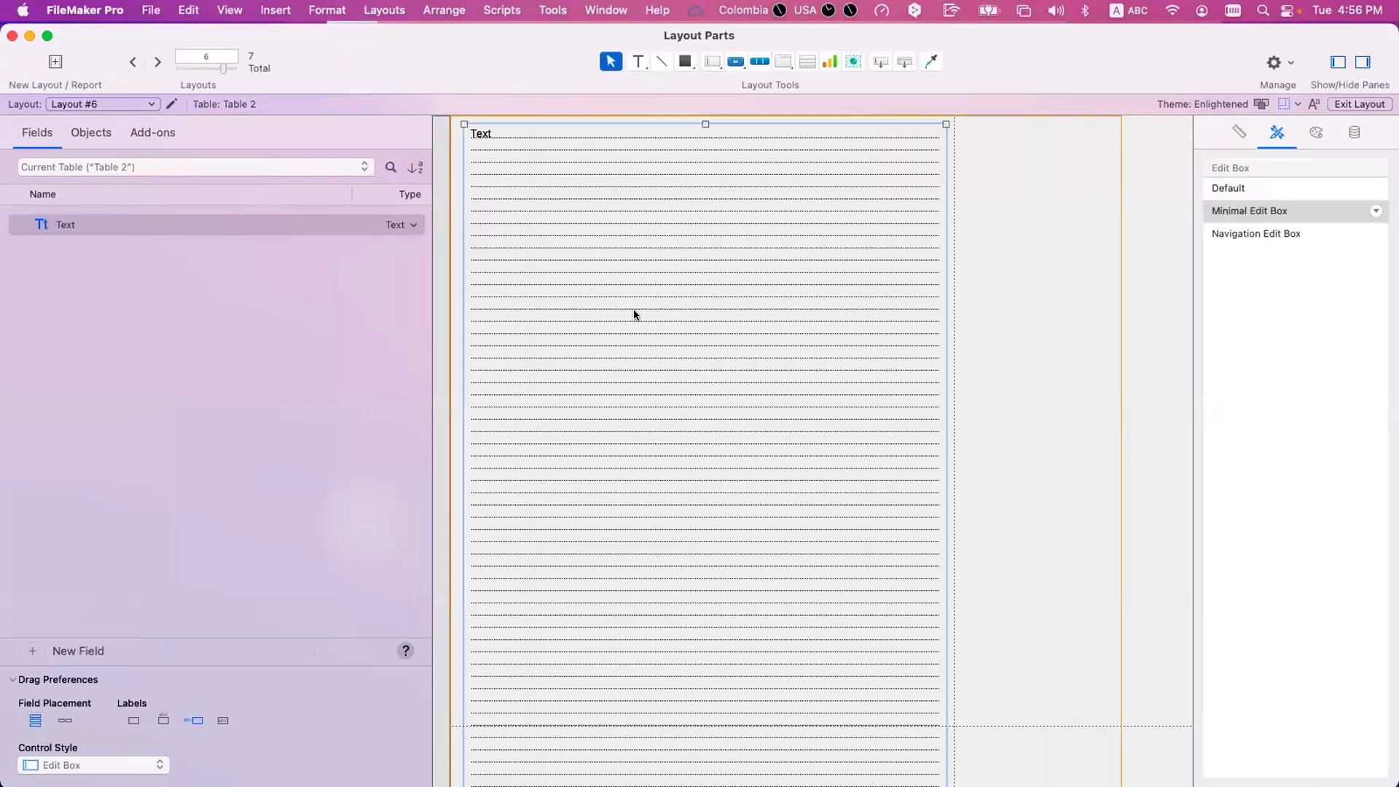
{"action": "scroll", "coordinate": [631, 319], "scroll_direction": "down", "scroll_amount": 5}
{"action": "scroll", "coordinate": [627, 318], "scroll_direction": "up", "scroll_amount": 5}
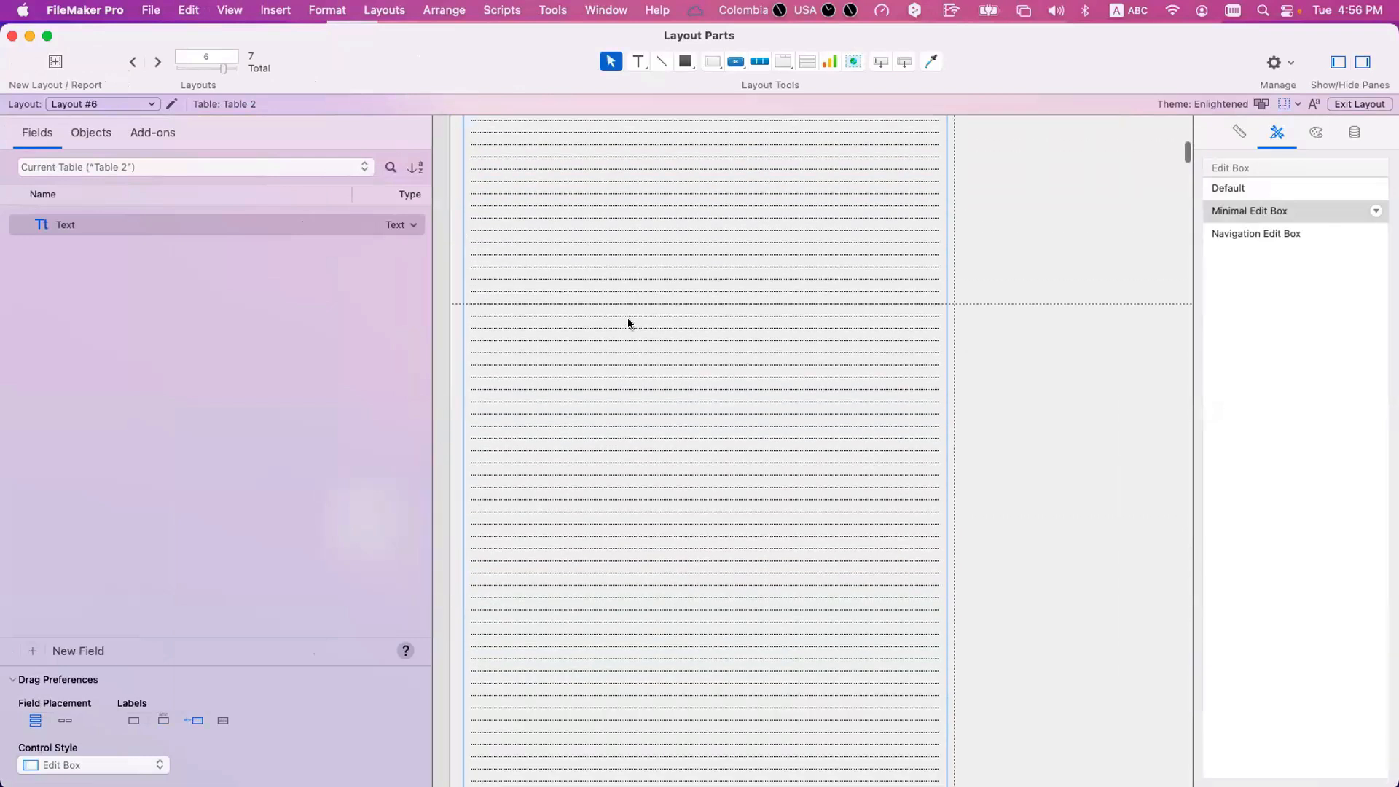
{"action": "scroll", "coordinate": [510, 605], "scroll_direction": "down", "scroll_amount": 3}
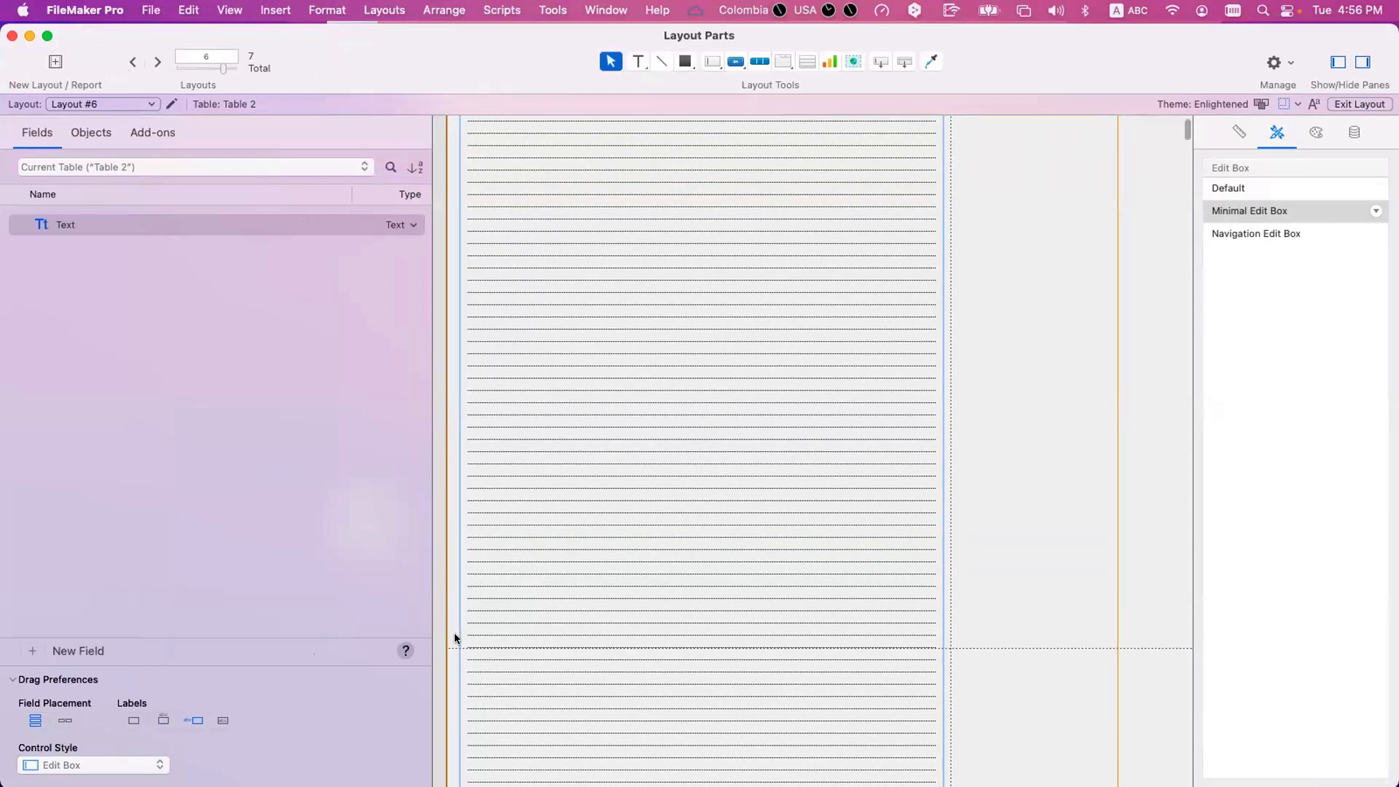
{"action": "left_click", "coordinate": [456, 644]}
{"action": "scroll", "coordinate": [456, 645], "scroll_direction": "down", "scroll_amount": 1}
{"action": "scroll", "coordinate": [456, 644], "scroll_direction": "down", "scroll_amount": 6}
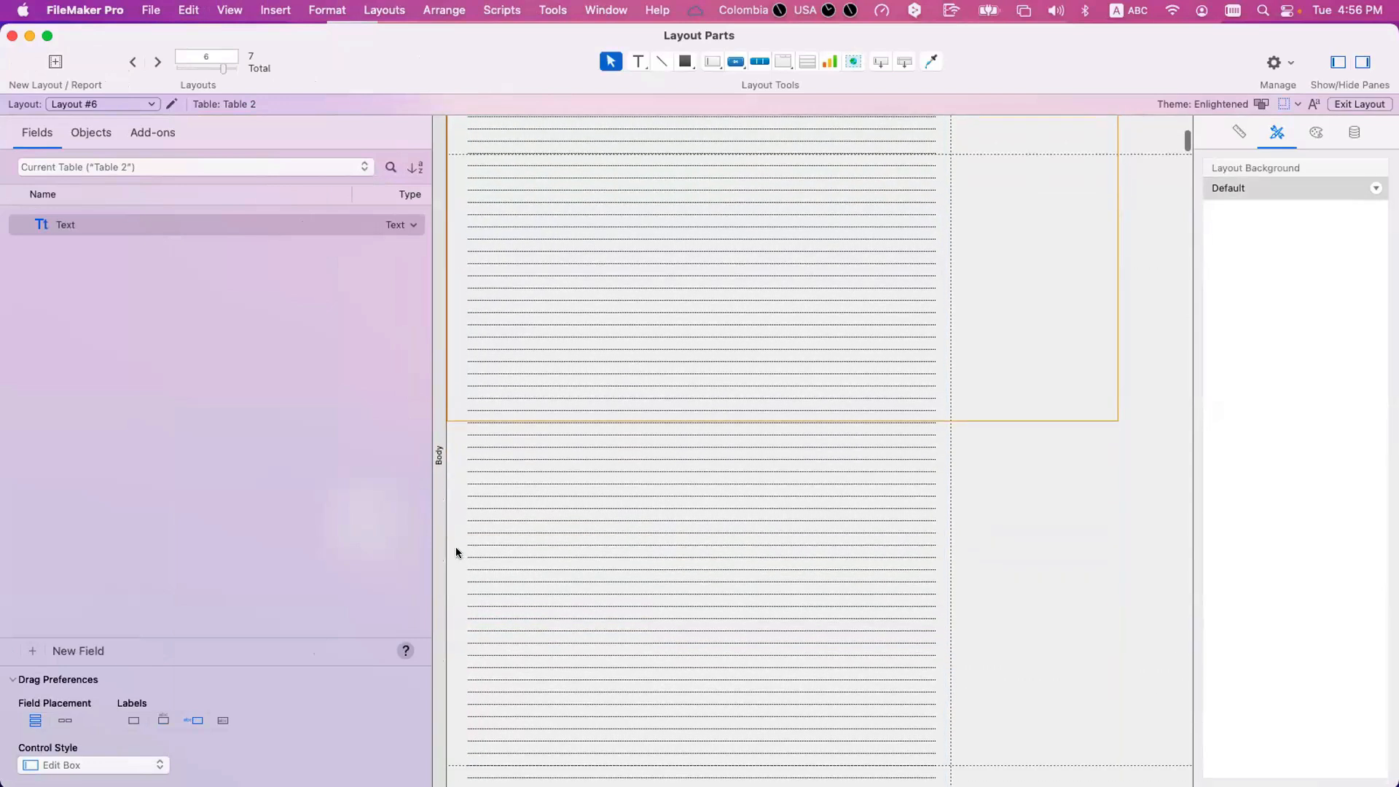
{"action": "scroll", "coordinate": [453, 562], "scroll_direction": "down", "scroll_amount": 4}
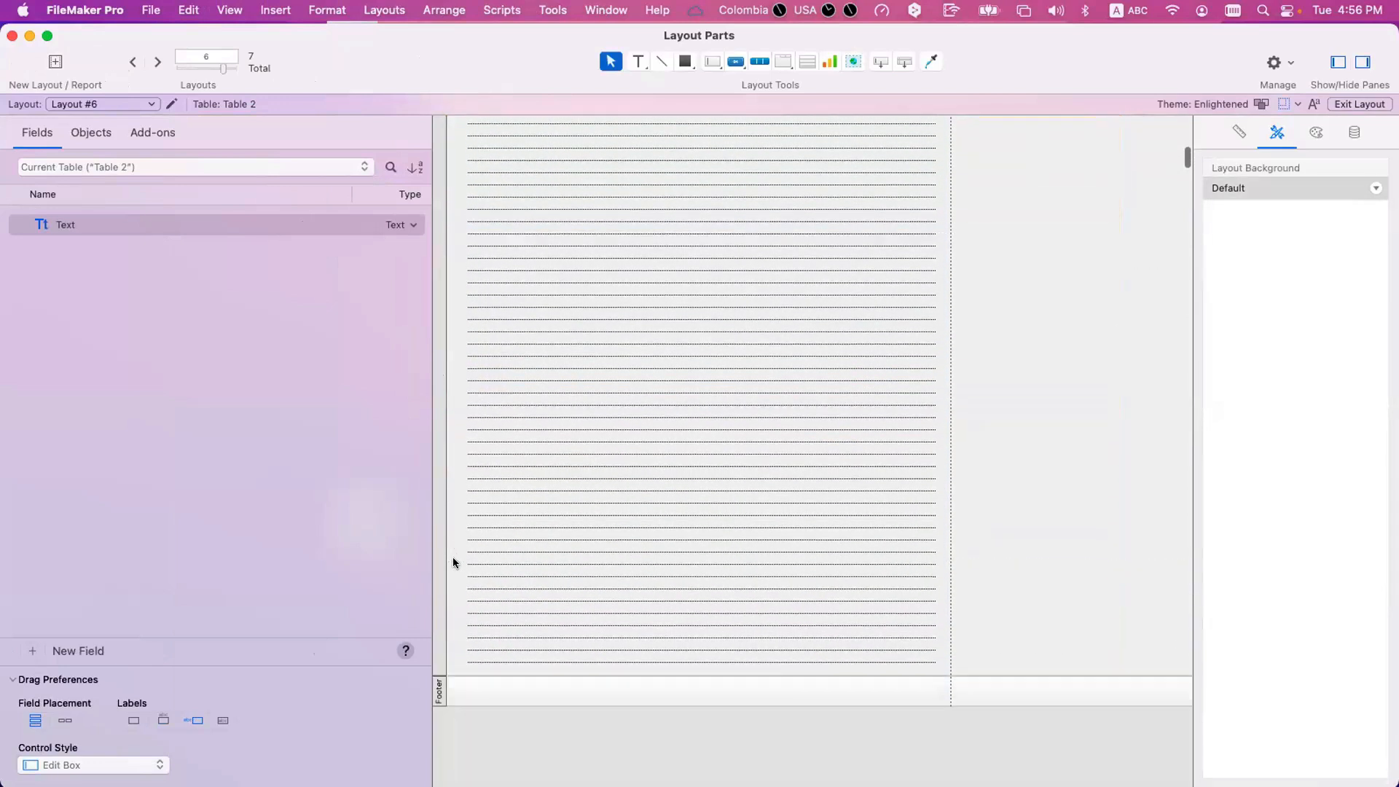
Set the Text field to remove blank space by sliding up based on all objects above and also resizing the enclosing part.
{"action": "left_click", "coordinate": [568, 478]}
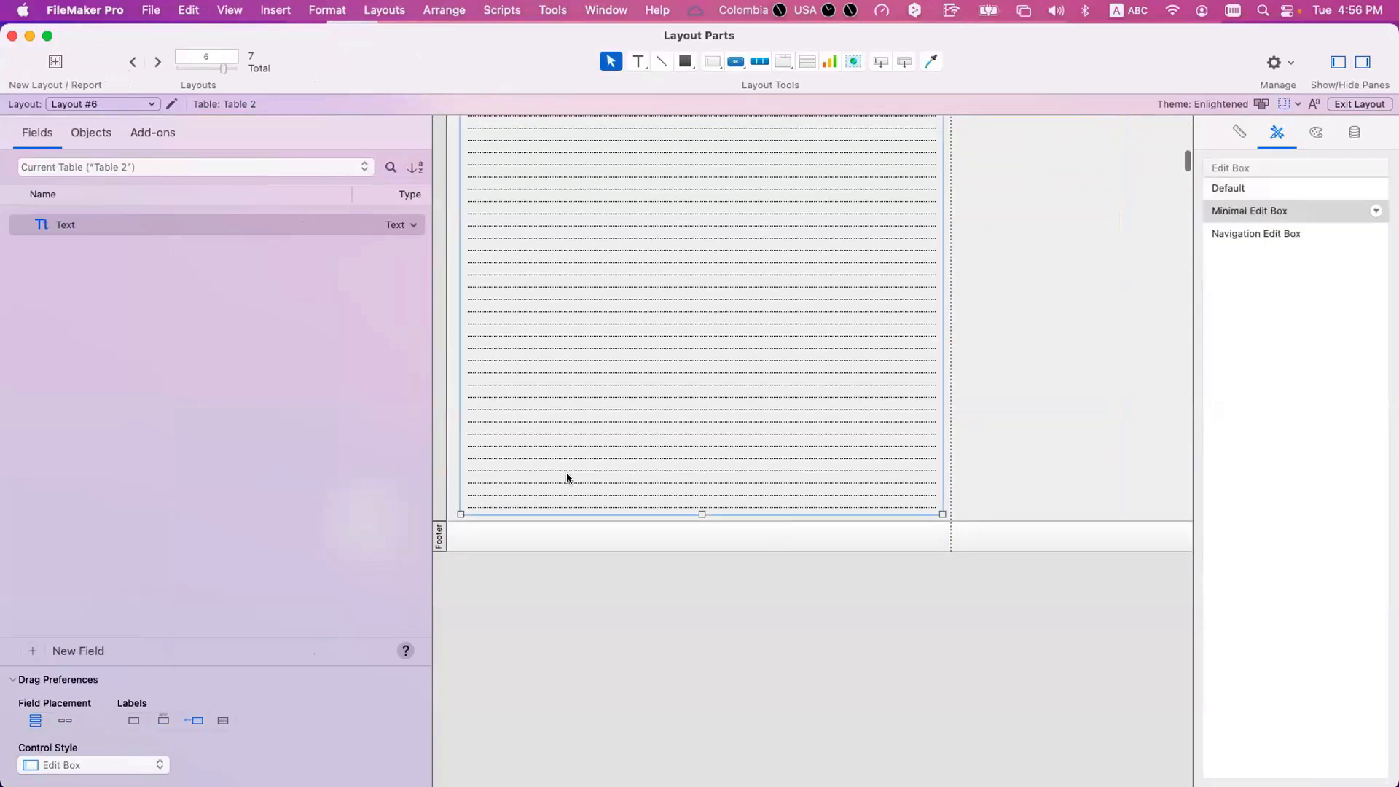
{"action": "scroll", "coordinate": [568, 478], "scroll_direction": "up", "scroll_amount": 10}
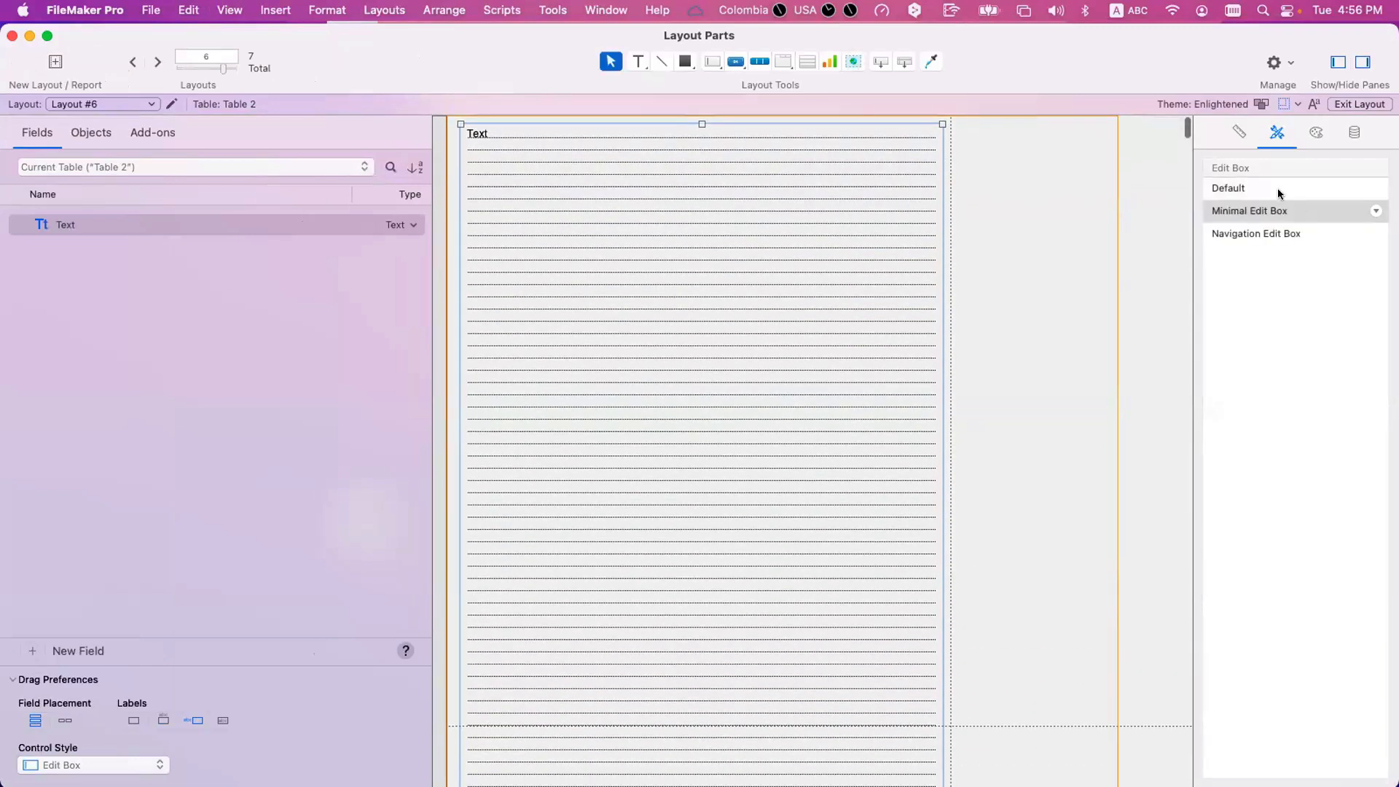
{"action": "left_click", "coordinate": [1238, 133]}
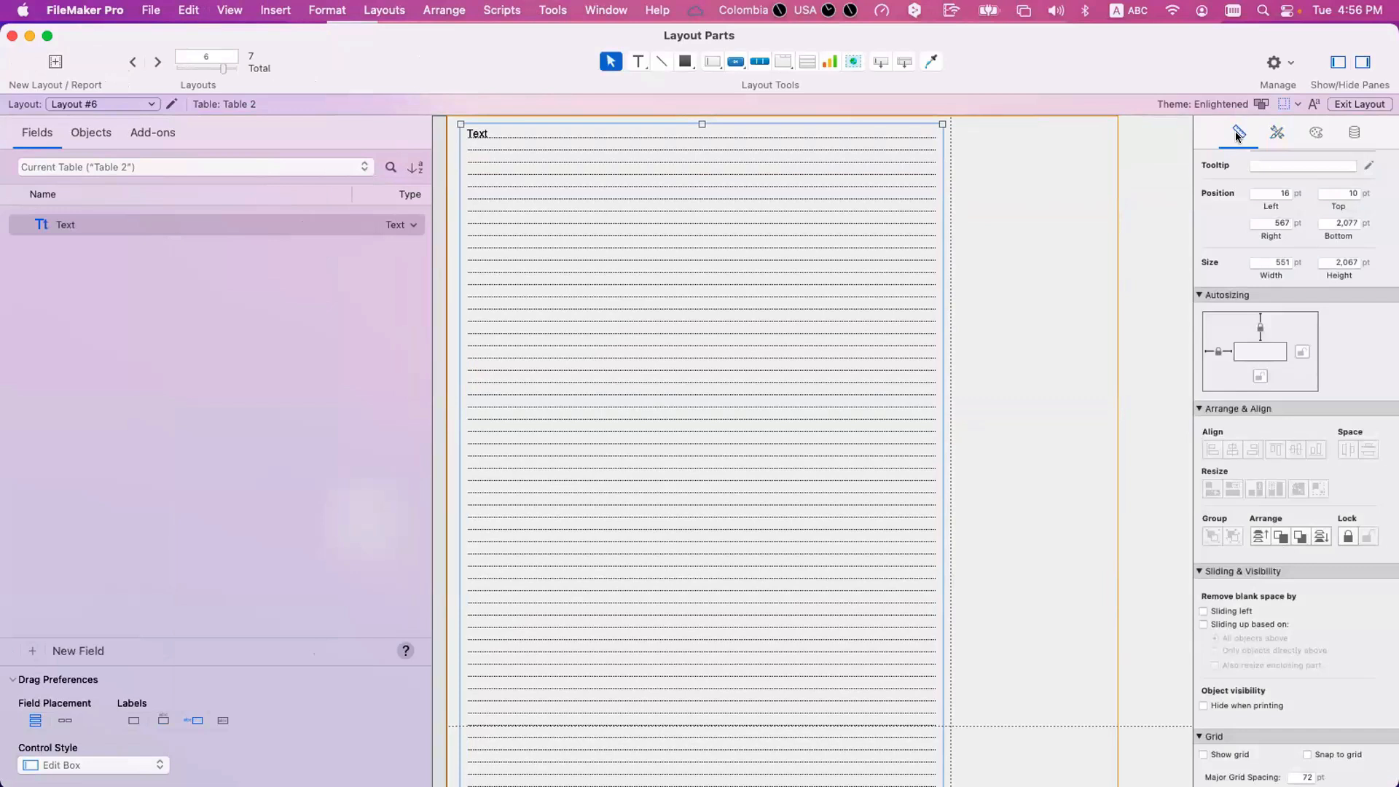
{"action": "scroll", "coordinate": [1236, 611], "scroll_direction": "down", "scroll_amount": 1}
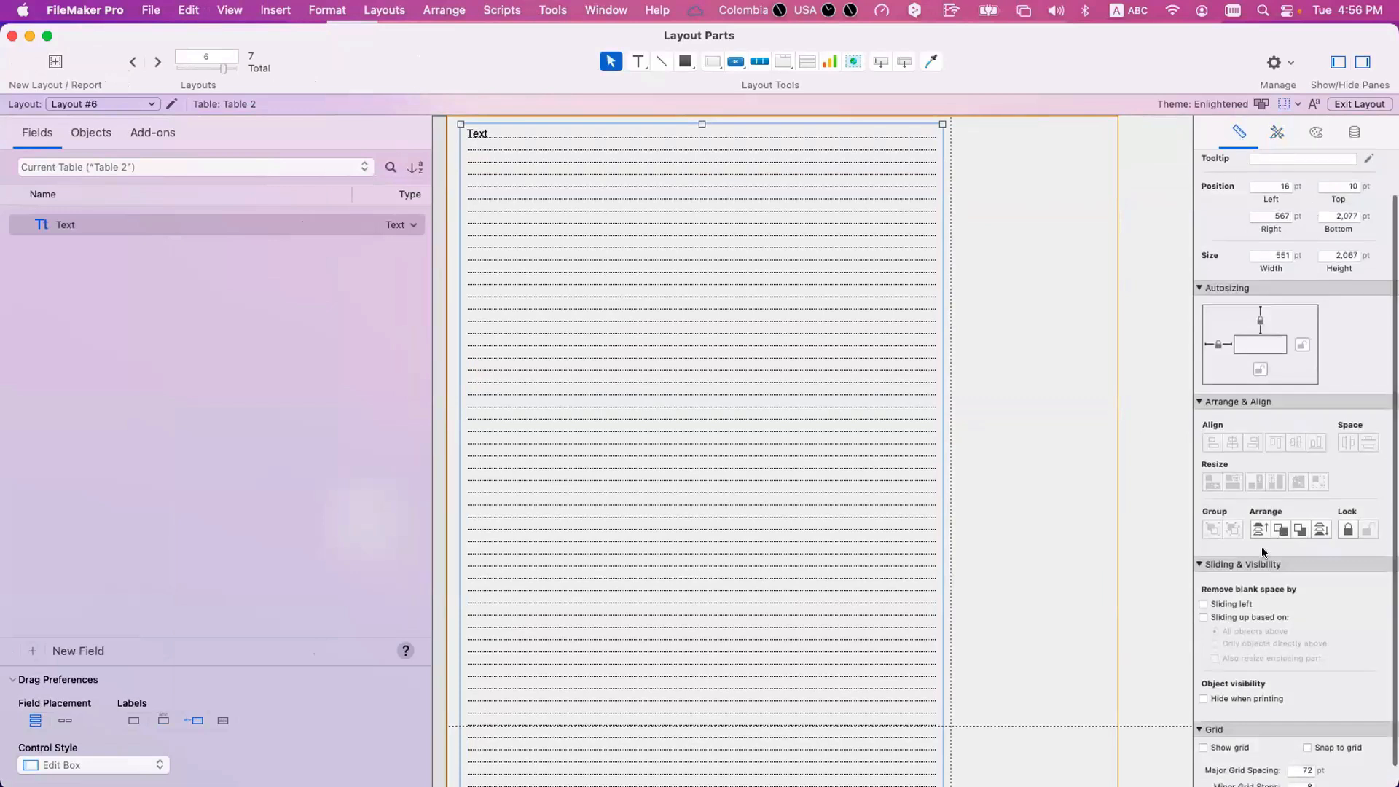
{"action": "left_click", "coordinate": [1235, 614]}
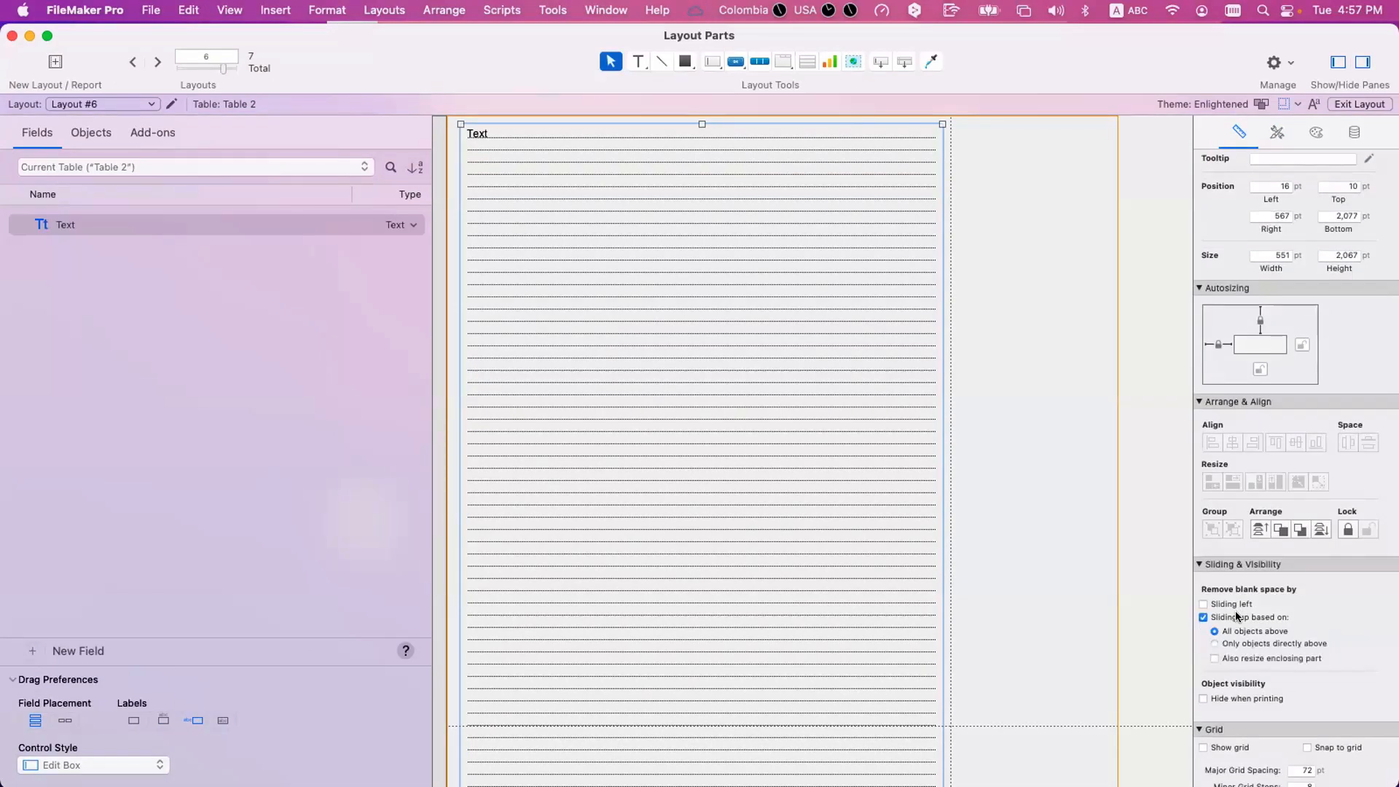
{"action": "left_click", "coordinate": [1244, 657]}
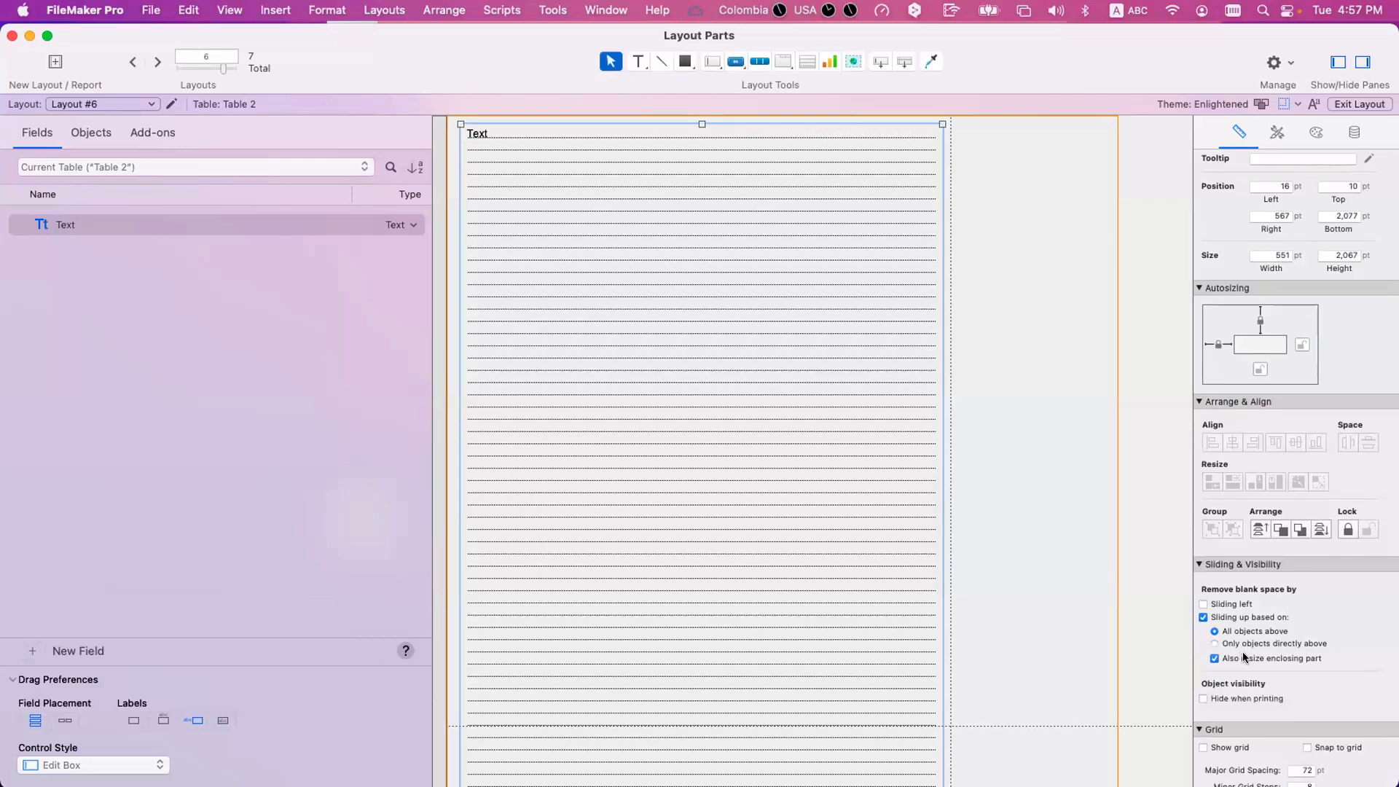
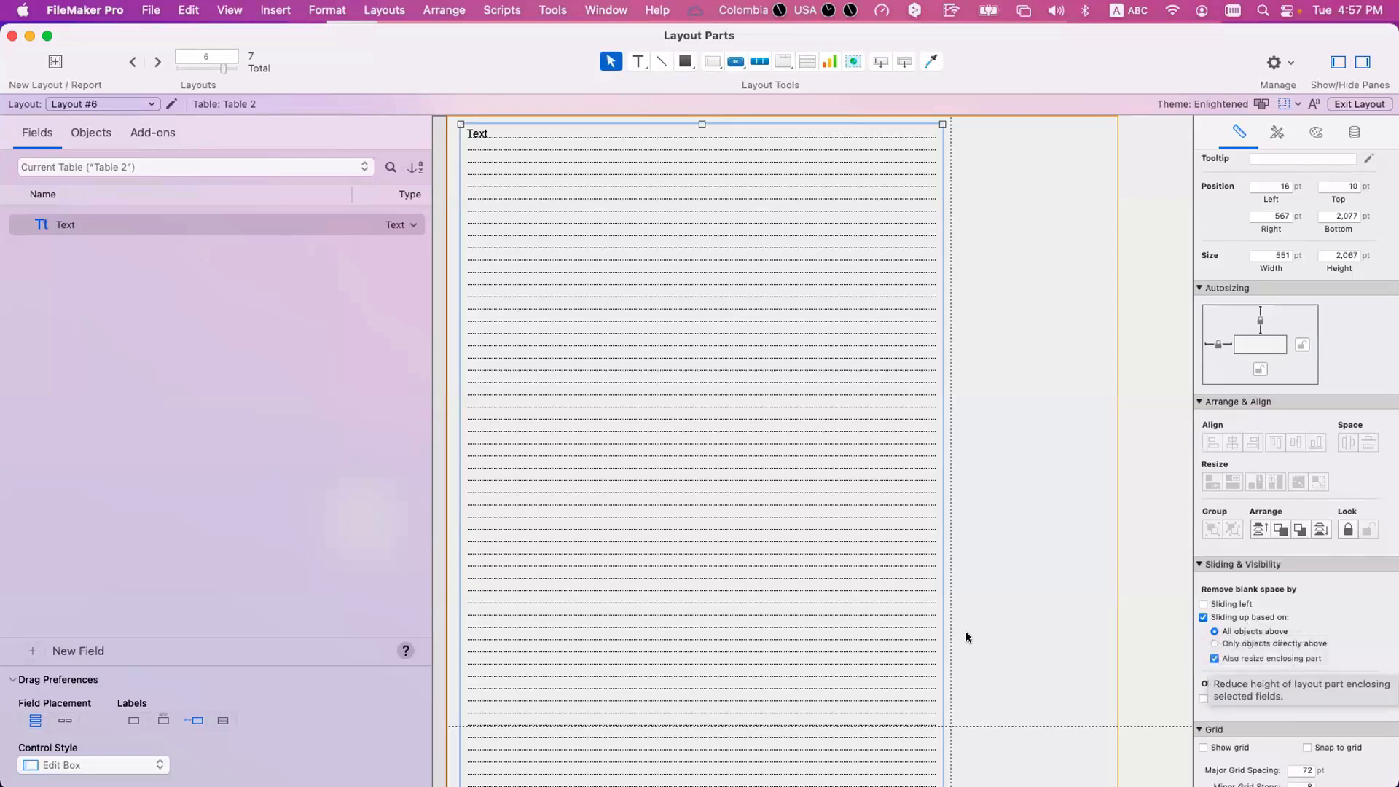
Preview Layout #6 and page twice to the last page and back to page 1 to check for blank pages.
{"action": "key", "text": "super+u"}
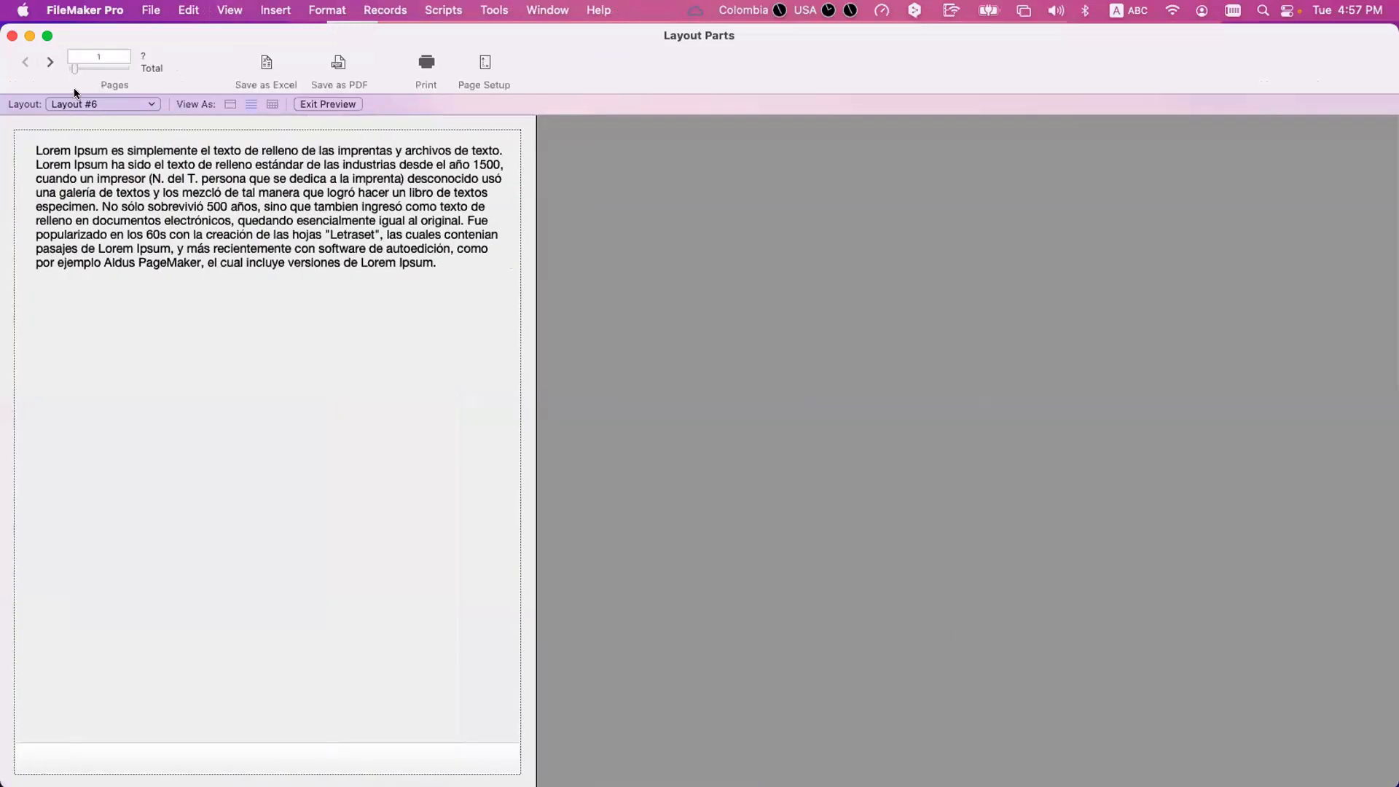
{"action": "left_click", "coordinate": [50, 62]}
{"action": "left_click", "coordinate": [50, 63]}
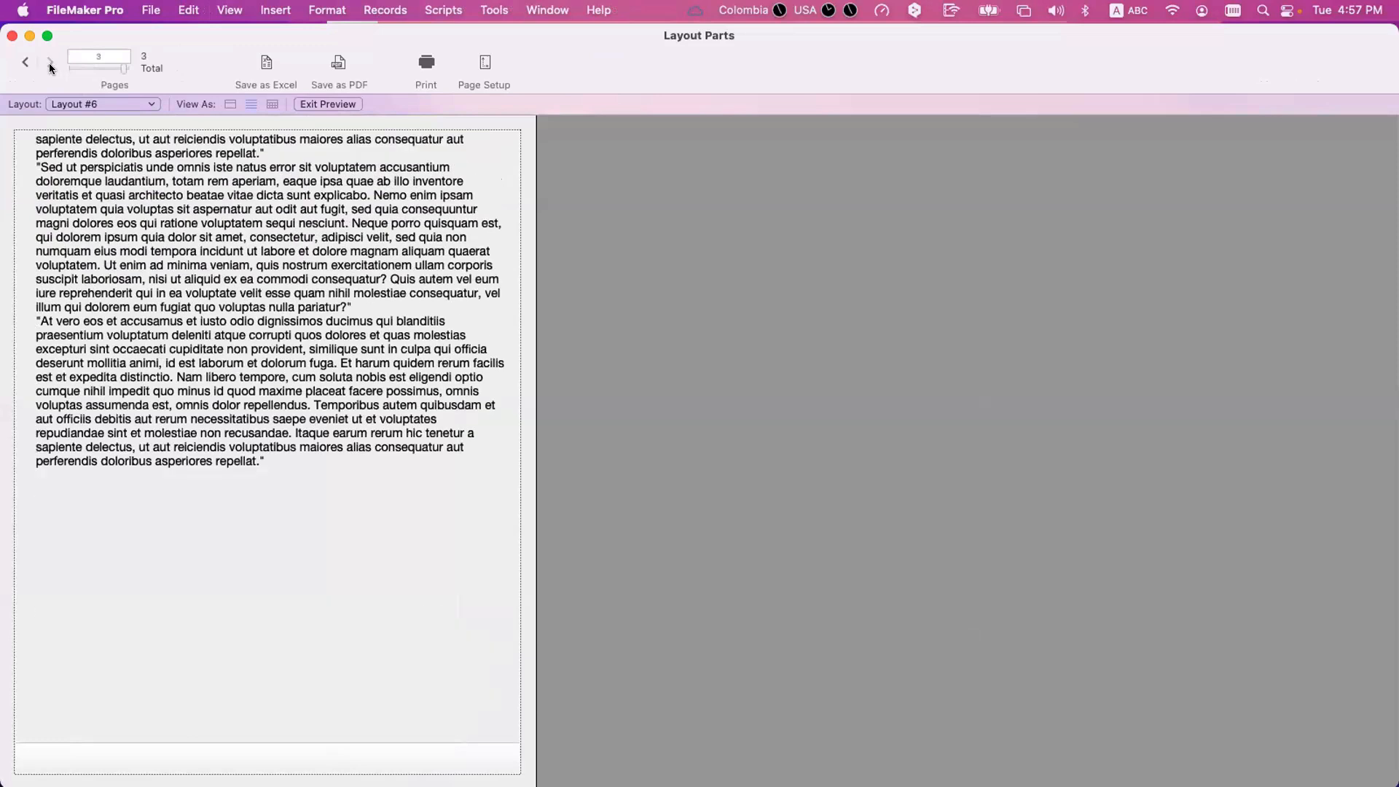
{"action": "left_click", "coordinate": [30, 64]}
{"action": "left_click", "coordinate": [31, 64]}
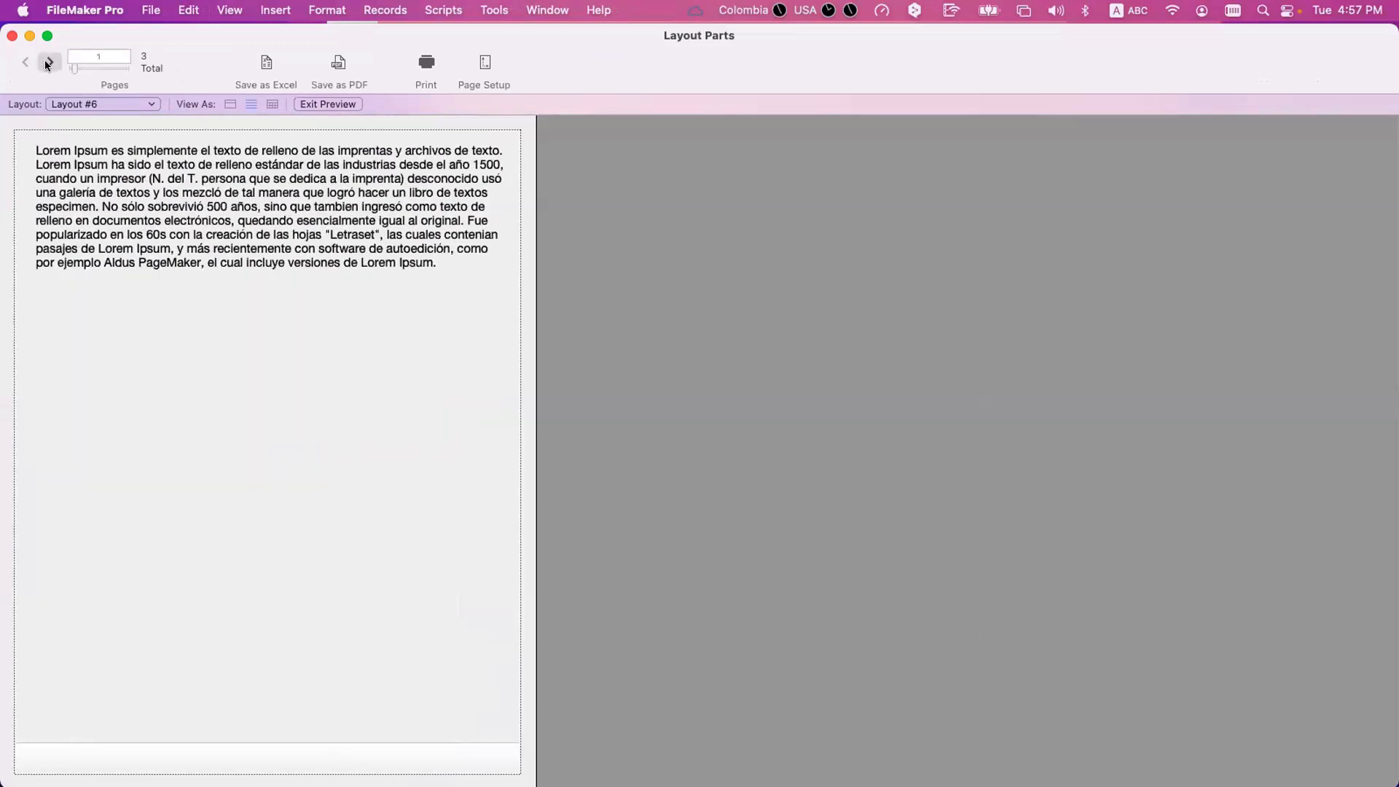
{"action": "left_click", "coordinate": [48, 63]}
{"action": "left_click", "coordinate": [48, 63]}
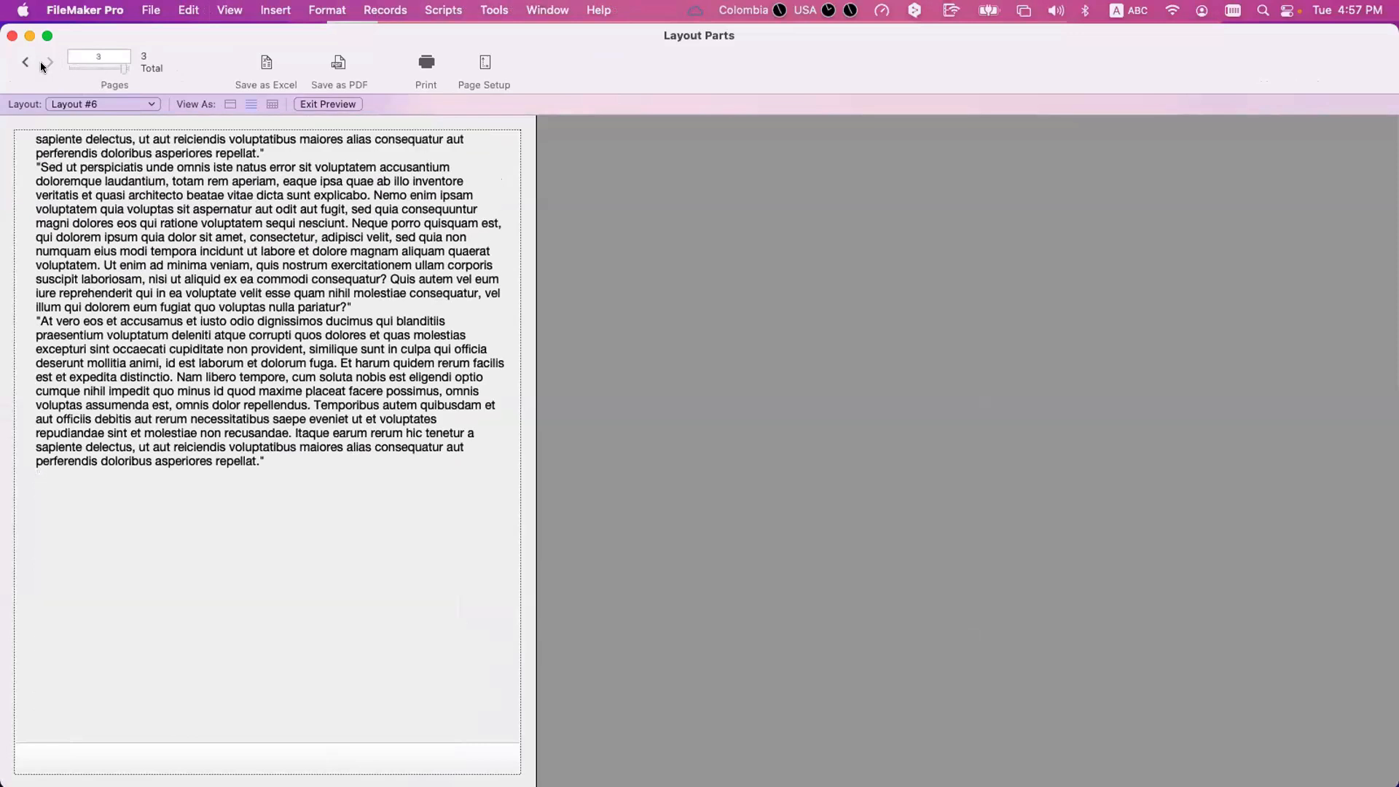
{"action": "left_click", "coordinate": [23, 64]}
{"action": "left_click", "coordinate": [23, 65]}
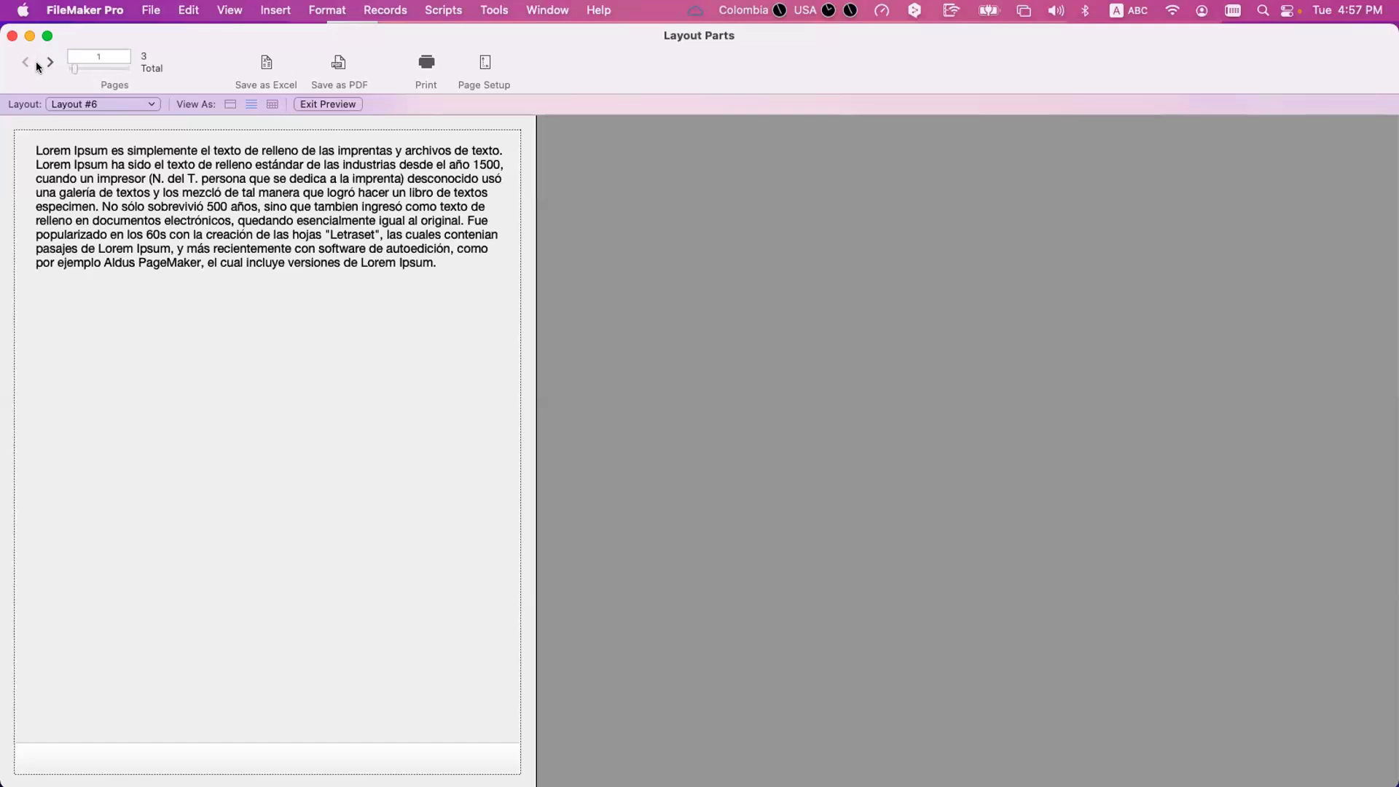
Compare where the text ends on page 3 of the preview with where it ends on page 1.
{"action": "left_click", "coordinate": [46, 65]}
{"action": "left_click", "coordinate": [46, 64]}
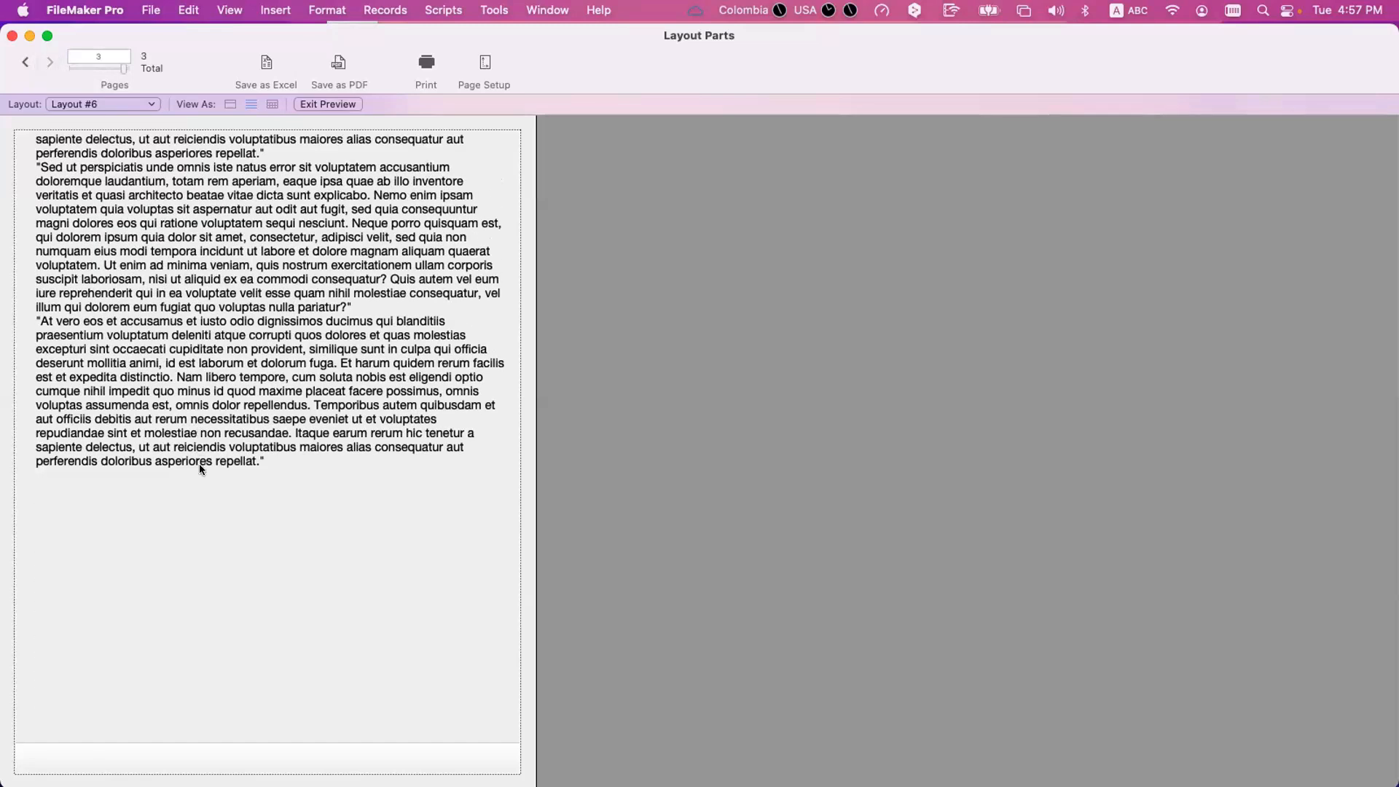
{"action": "scroll", "coordinate": [199, 641], "scroll_direction": "down", "scroll_amount": 2}
{"action": "scroll", "coordinate": [209, 481], "scroll_direction": "up", "scroll_amount": 2}
{"action": "left_click", "coordinate": [25, 64]}
{"action": "left_click", "coordinate": [25, 64]}
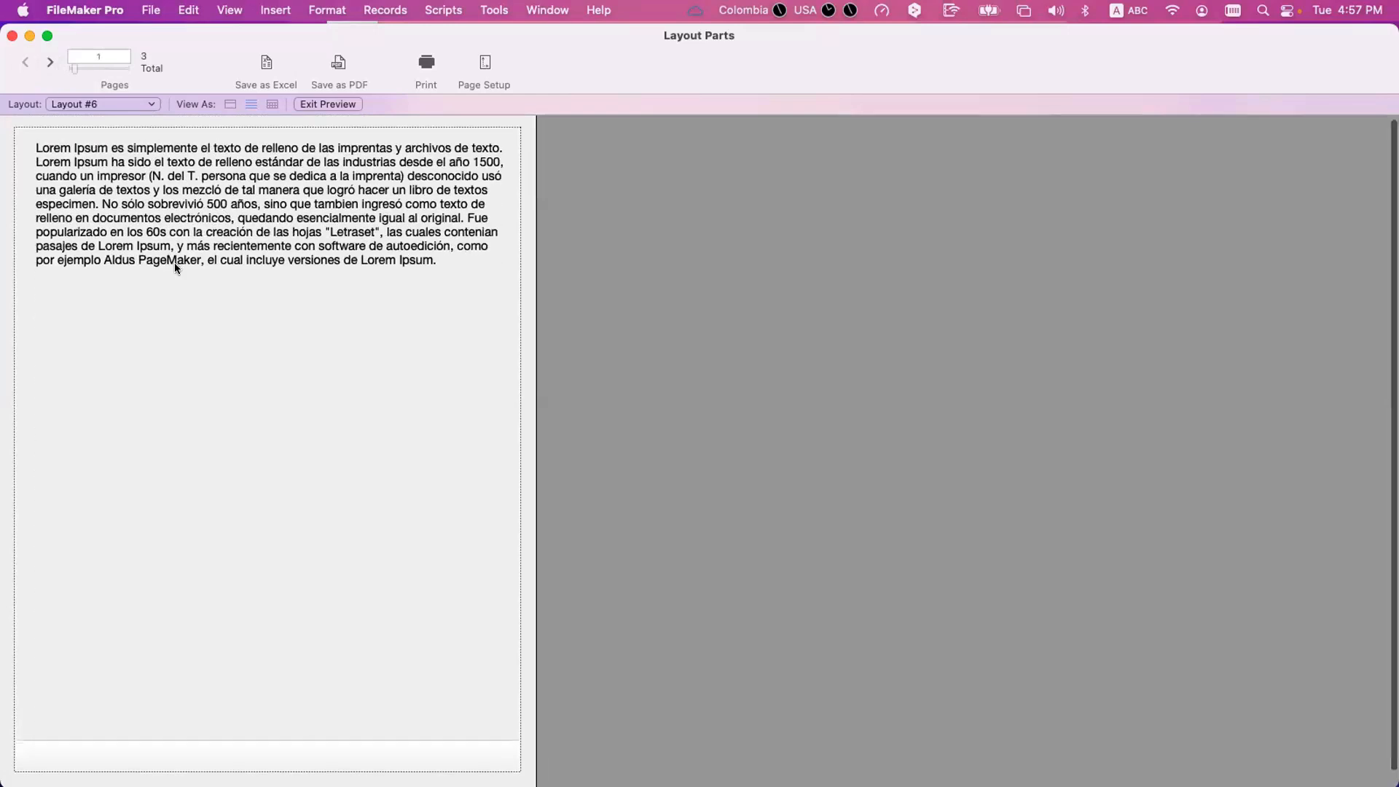
{"action": "scroll", "coordinate": [175, 267], "scroll_direction": "up", "scroll_amount": 1}
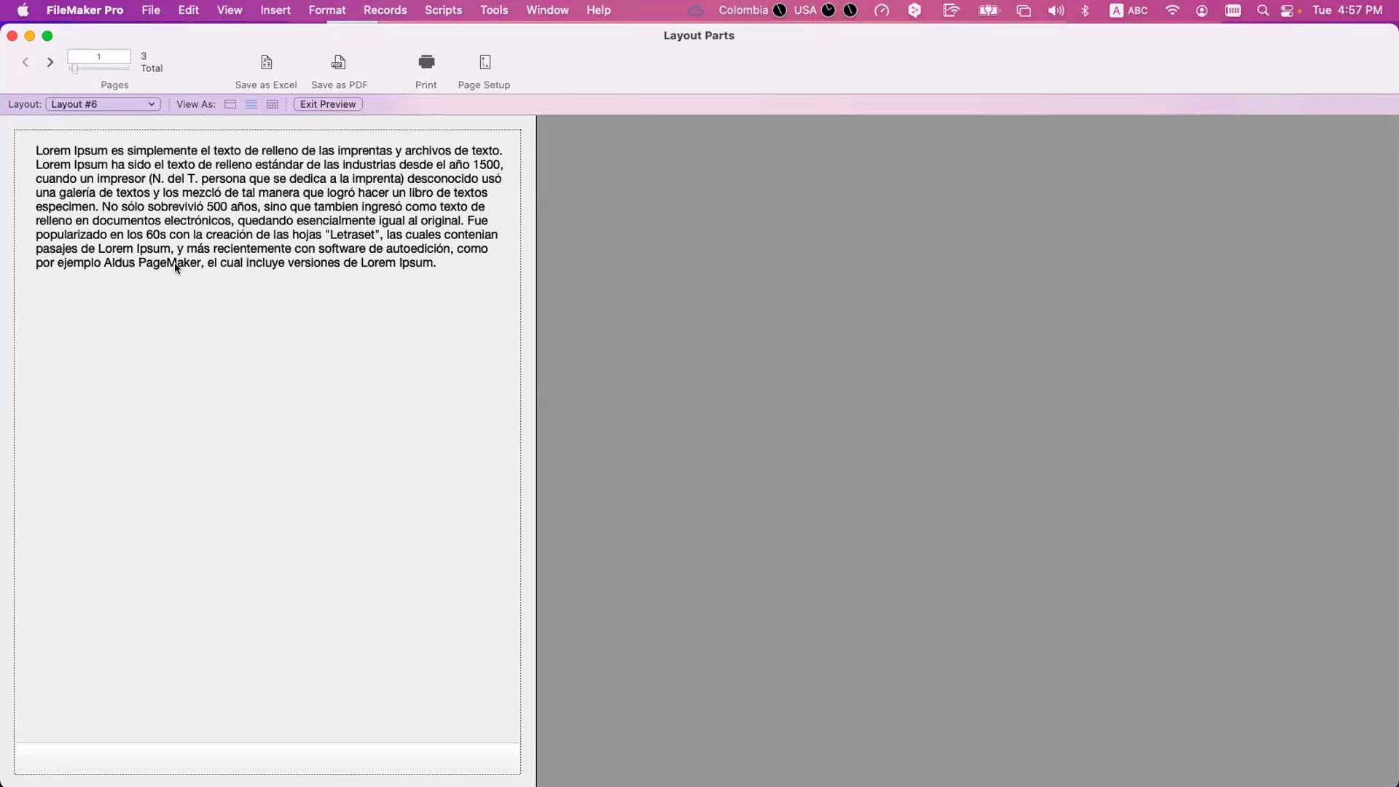
{"action": "left_click", "coordinate": [48, 60]}
{"action": "left_click", "coordinate": [49, 59]}
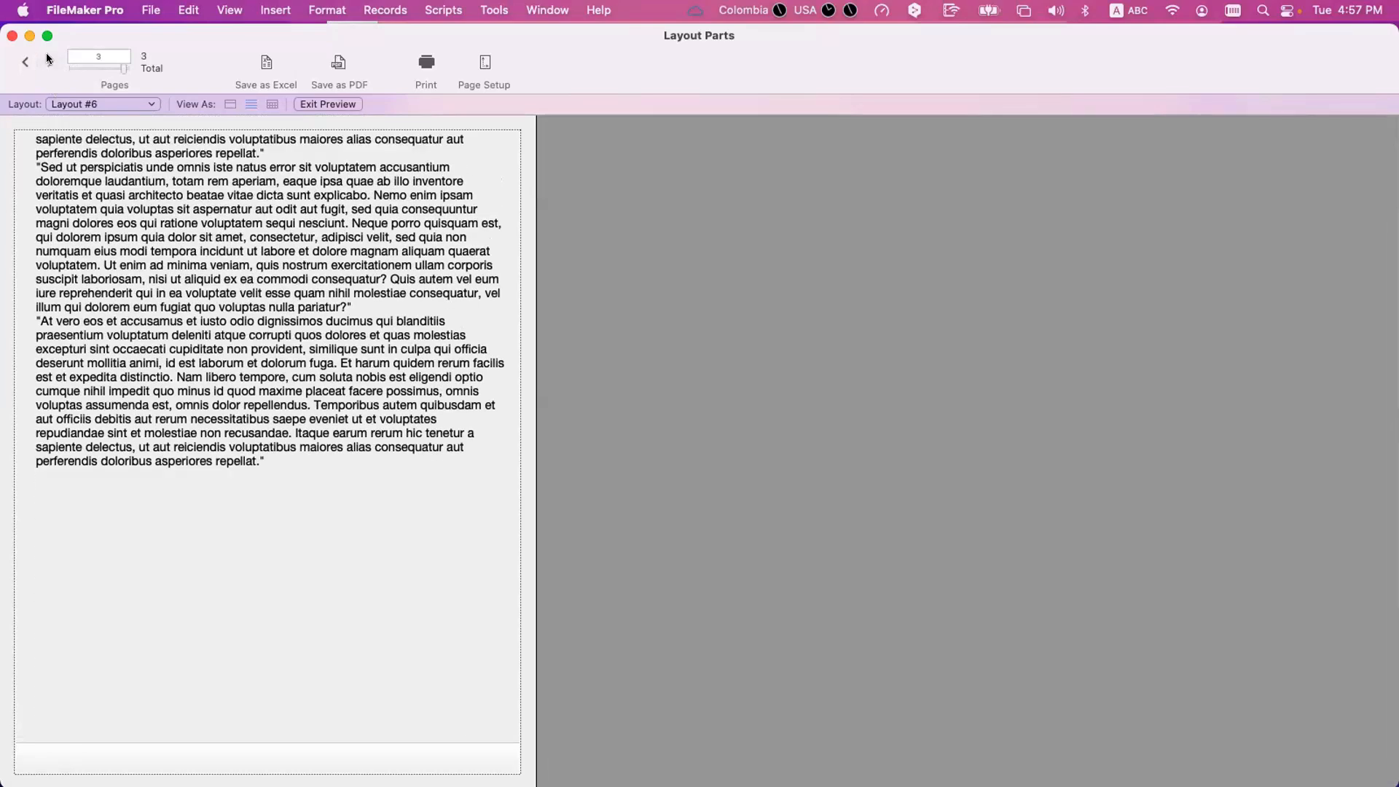
{"action": "left_click", "coordinate": [25, 63]}
{"action": "left_click", "coordinate": [25, 63]}
Return to Layout mode and switch the Text field's sliding up option off and on again.
{"action": "key", "text": "super+l"}
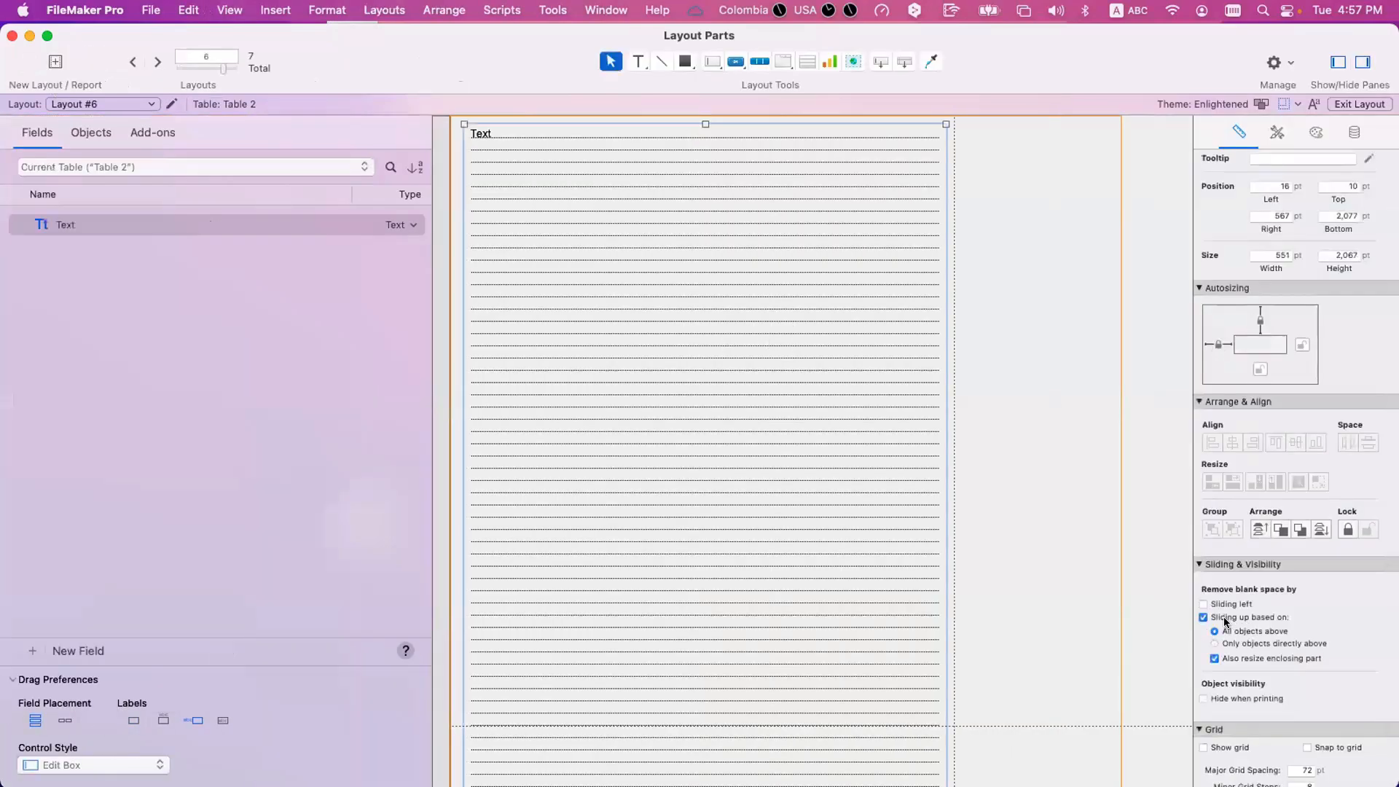
{"action": "left_click", "coordinate": [1242, 620]}
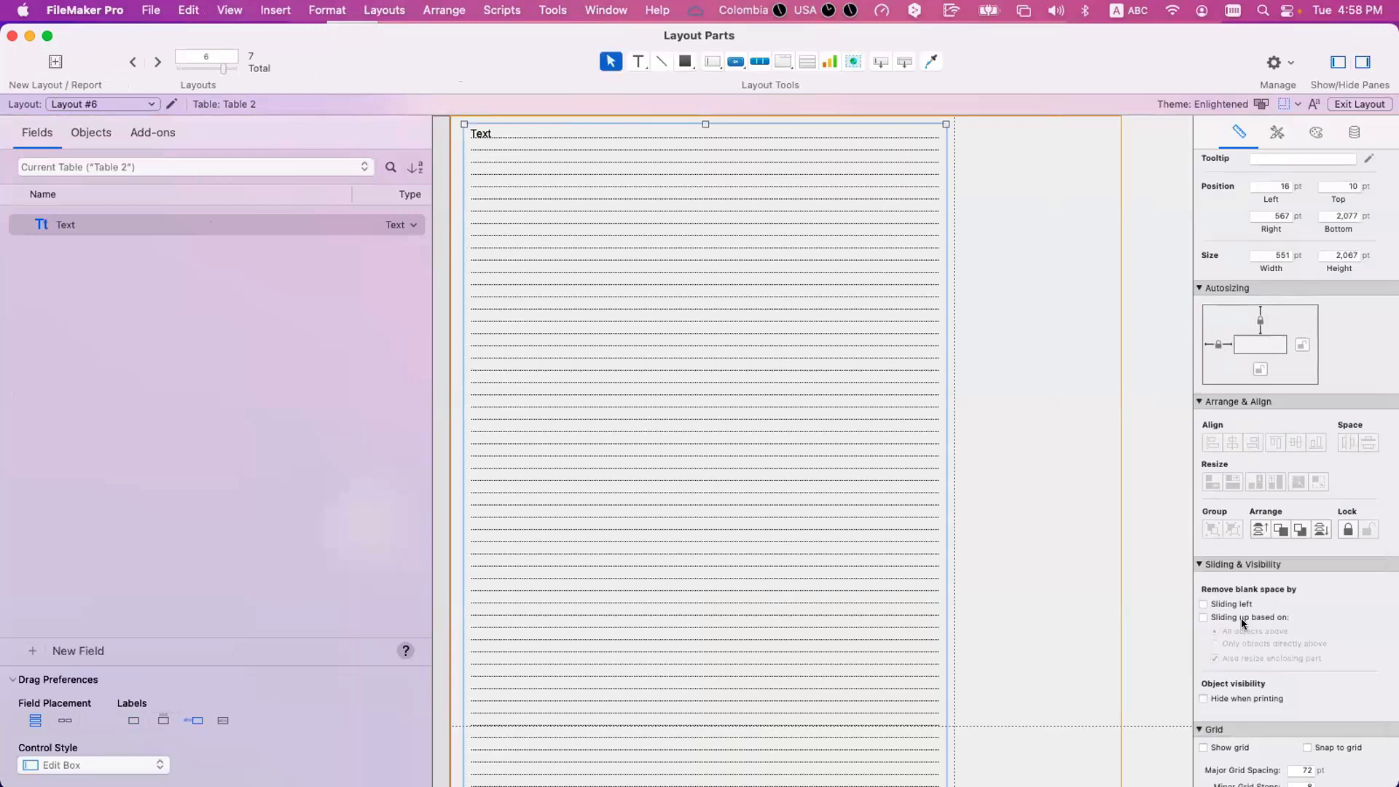
{"action": "left_click", "coordinate": [1242, 619]}
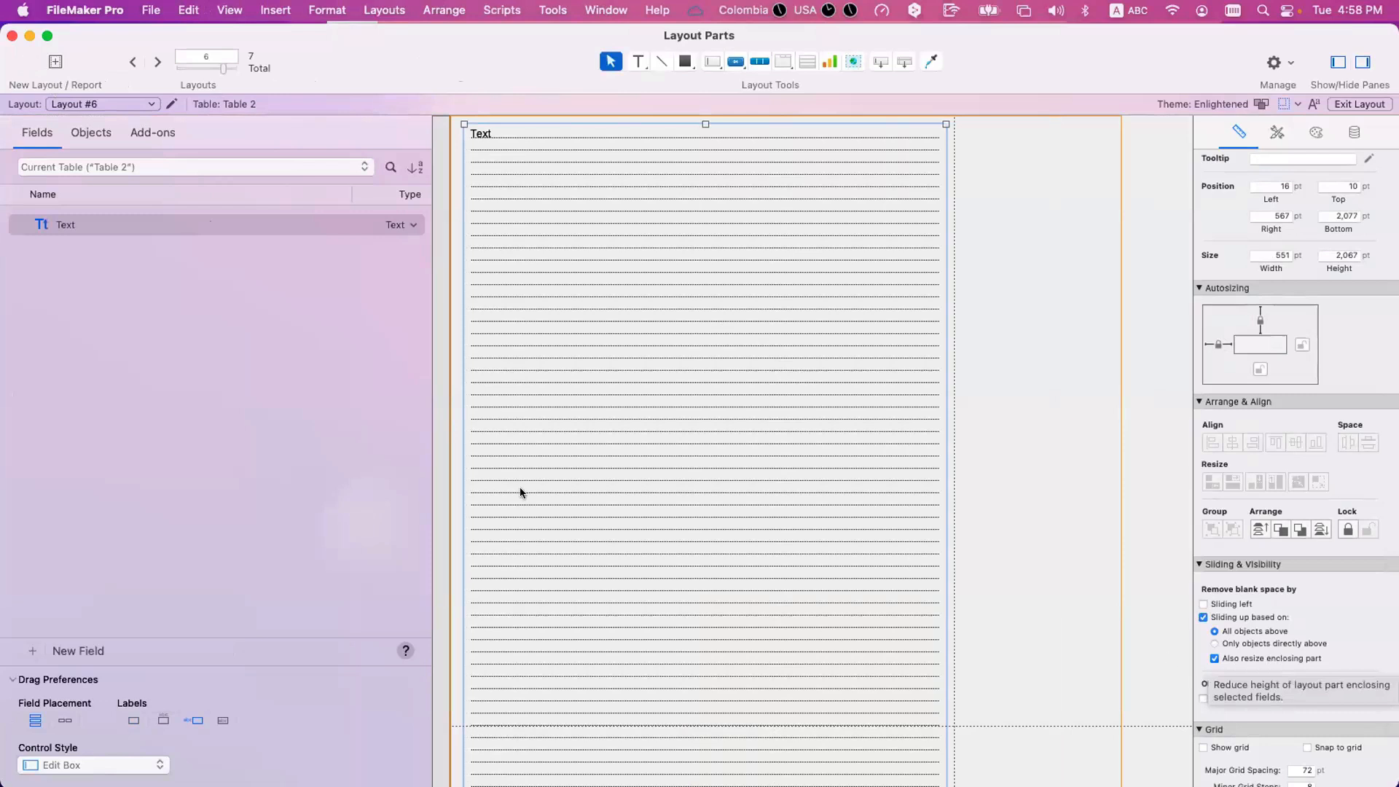
Try shortening the Text field to about 665 pt high and raising the bottom of the Body part to just below it.
{"action": "left_click", "coordinate": [439, 440]}
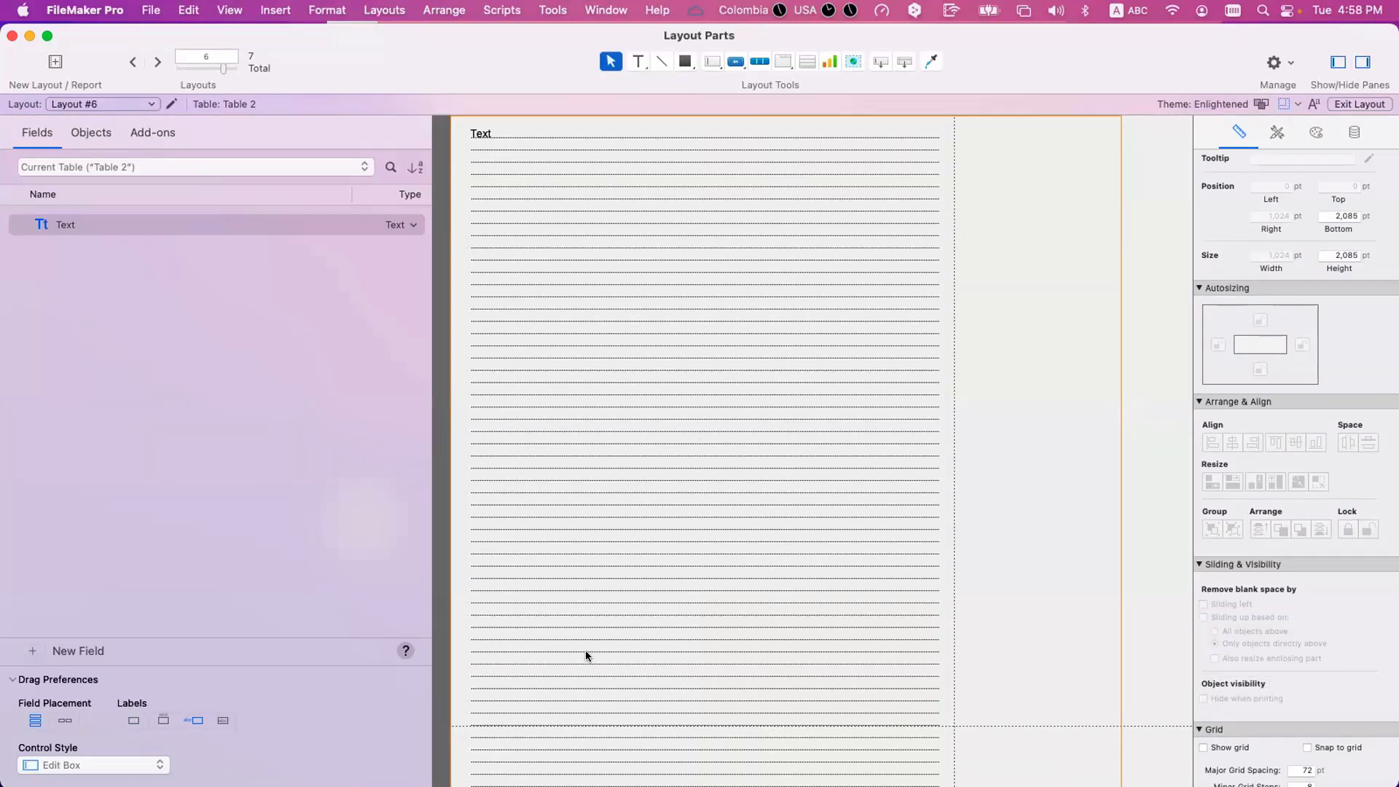
{"action": "scroll", "coordinate": [586, 656], "scroll_direction": "down", "scroll_amount": 10}
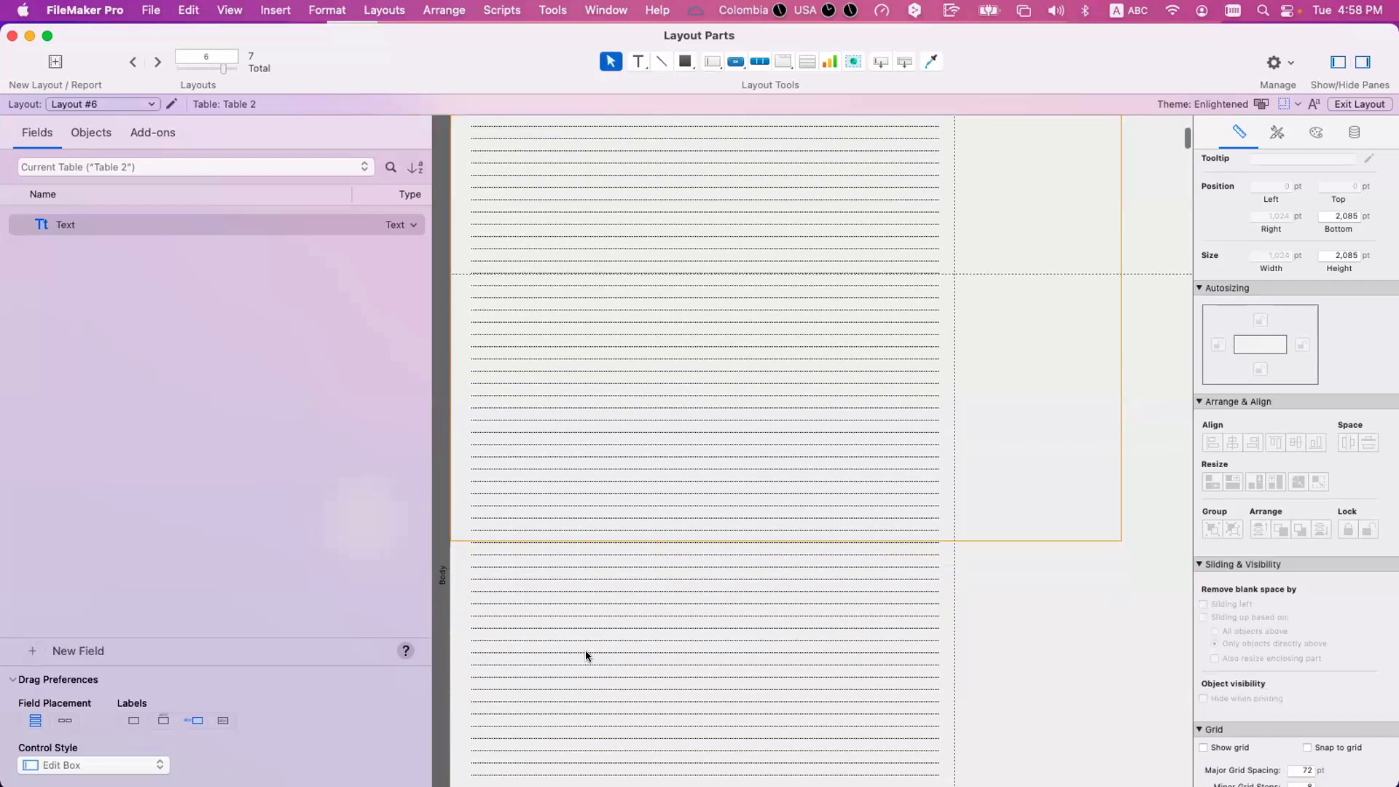
{"action": "left_click", "coordinate": [615, 696]}
{"action": "scroll", "coordinate": [614, 696], "scroll_direction": "down", "scroll_amount": 10}
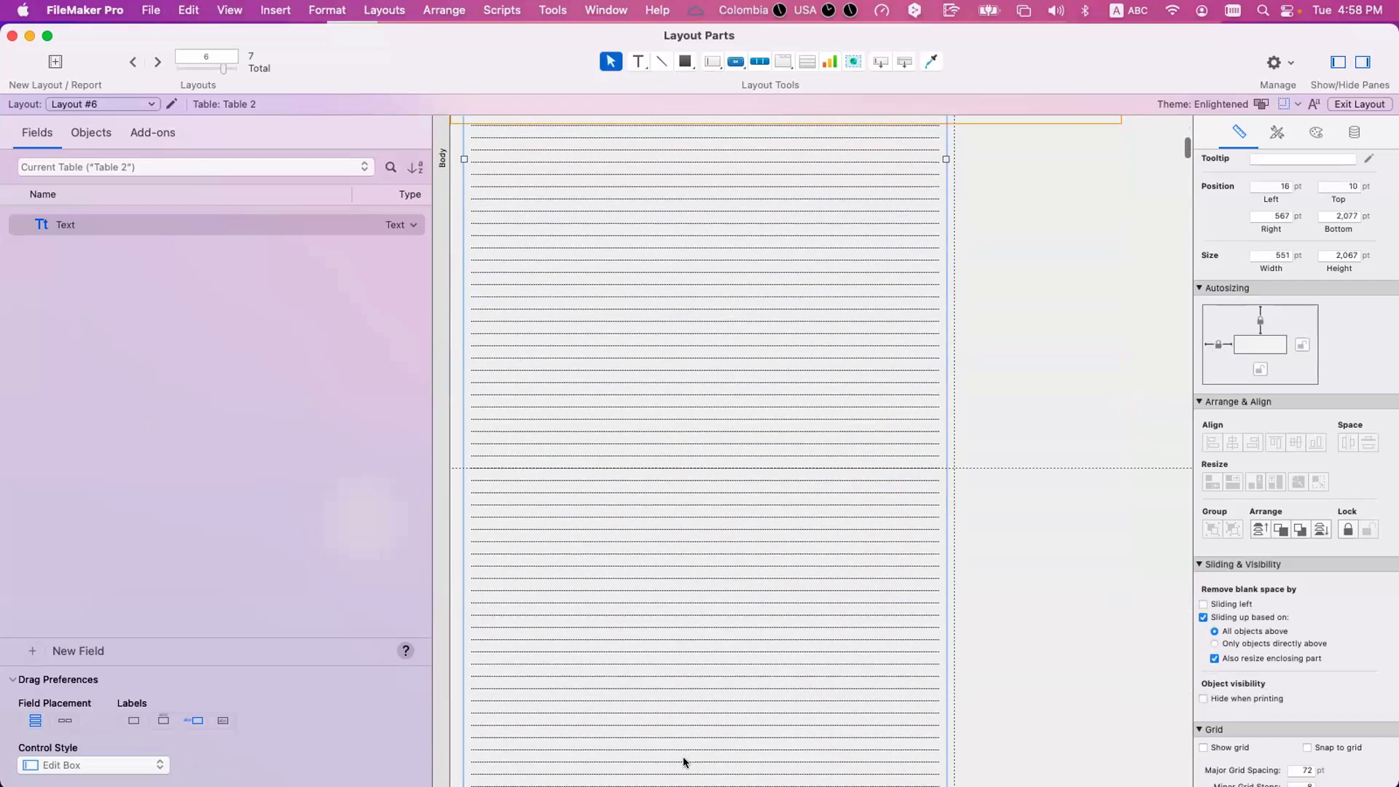
{"action": "left_click_drag", "start_coordinate": [684, 763], "coordinate": [684, 706]}
{"action": "scroll", "coordinate": [684, 705], "scroll_direction": "down", "scroll_amount": 10}
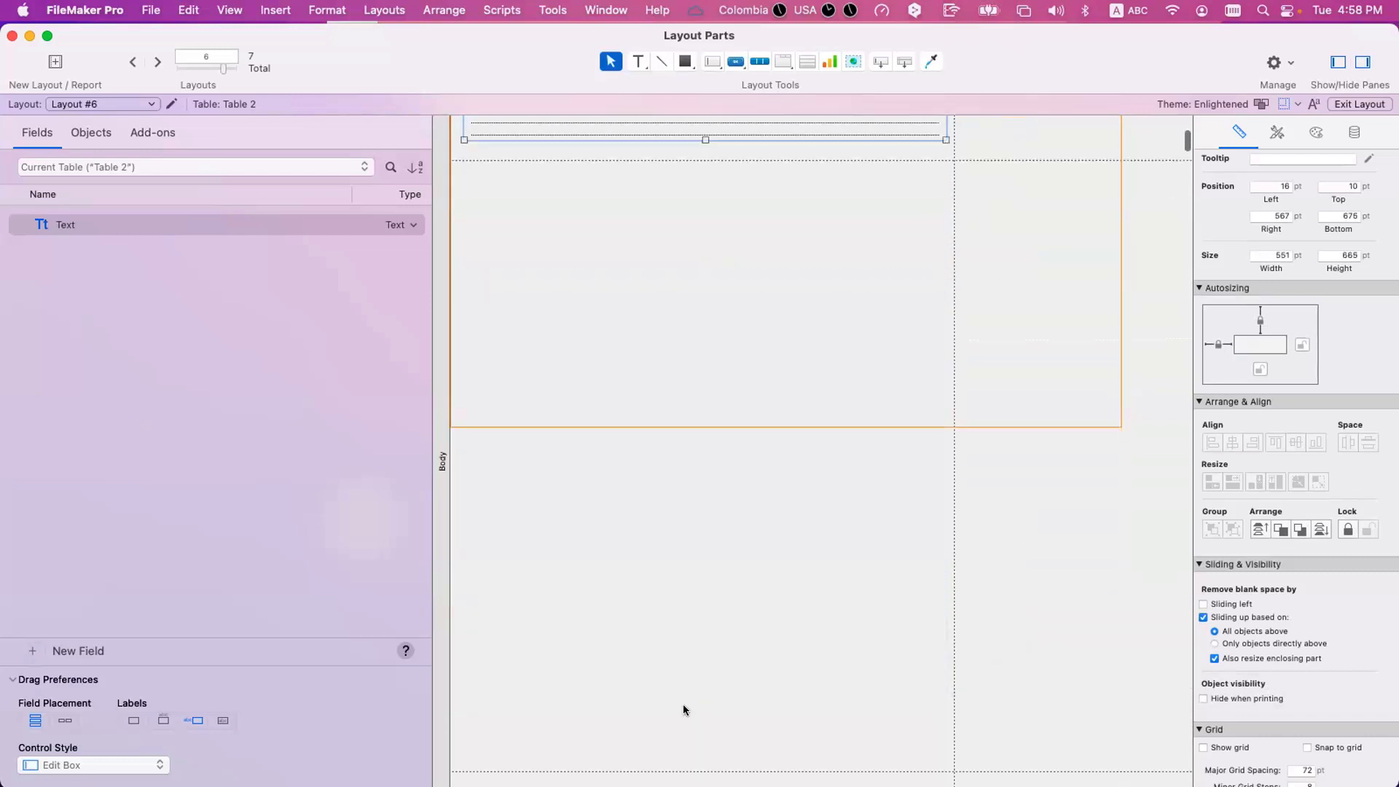
{"action": "scroll", "coordinate": [684, 709], "scroll_direction": "down", "scroll_amount": 5}
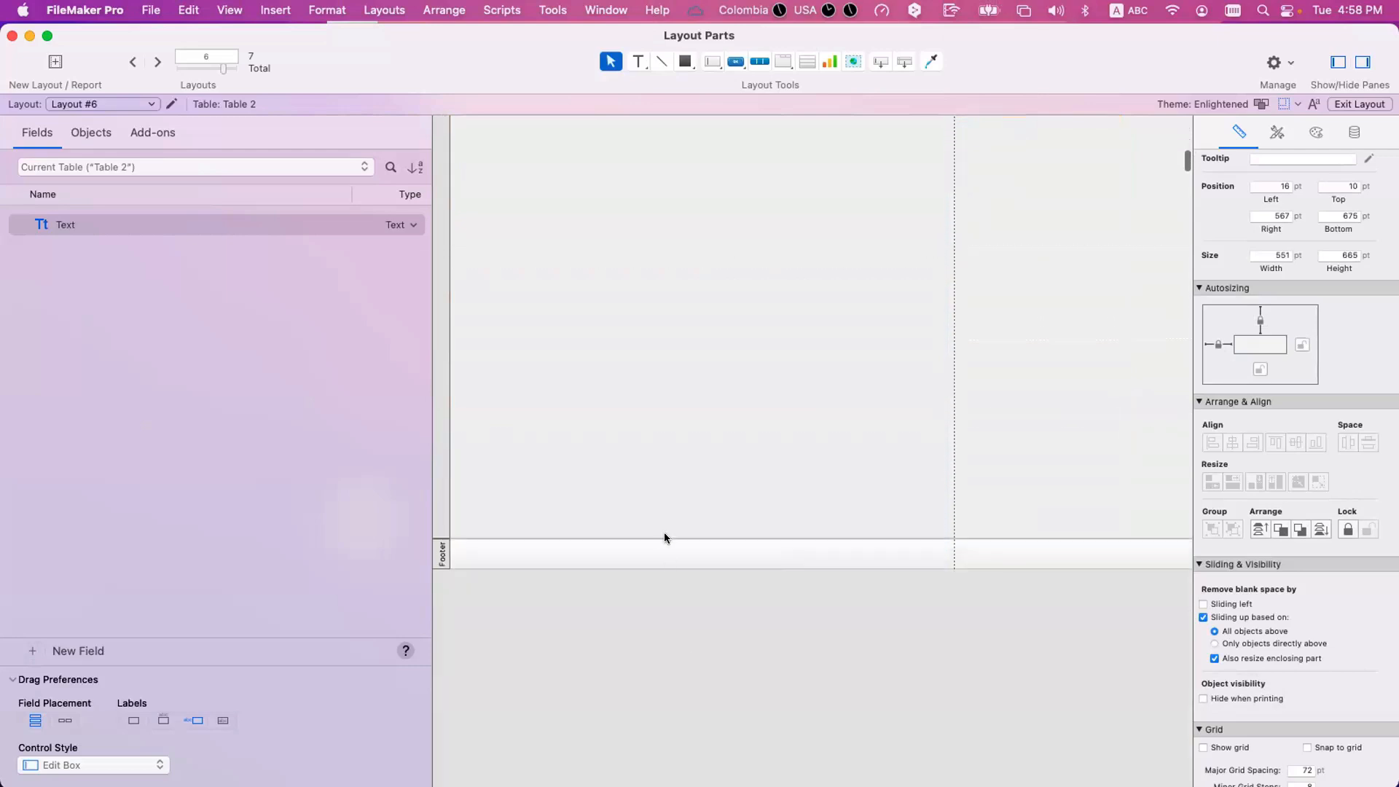
{"action": "left_click_drag", "start_coordinate": [663, 503], "coordinate": [662, 371]}
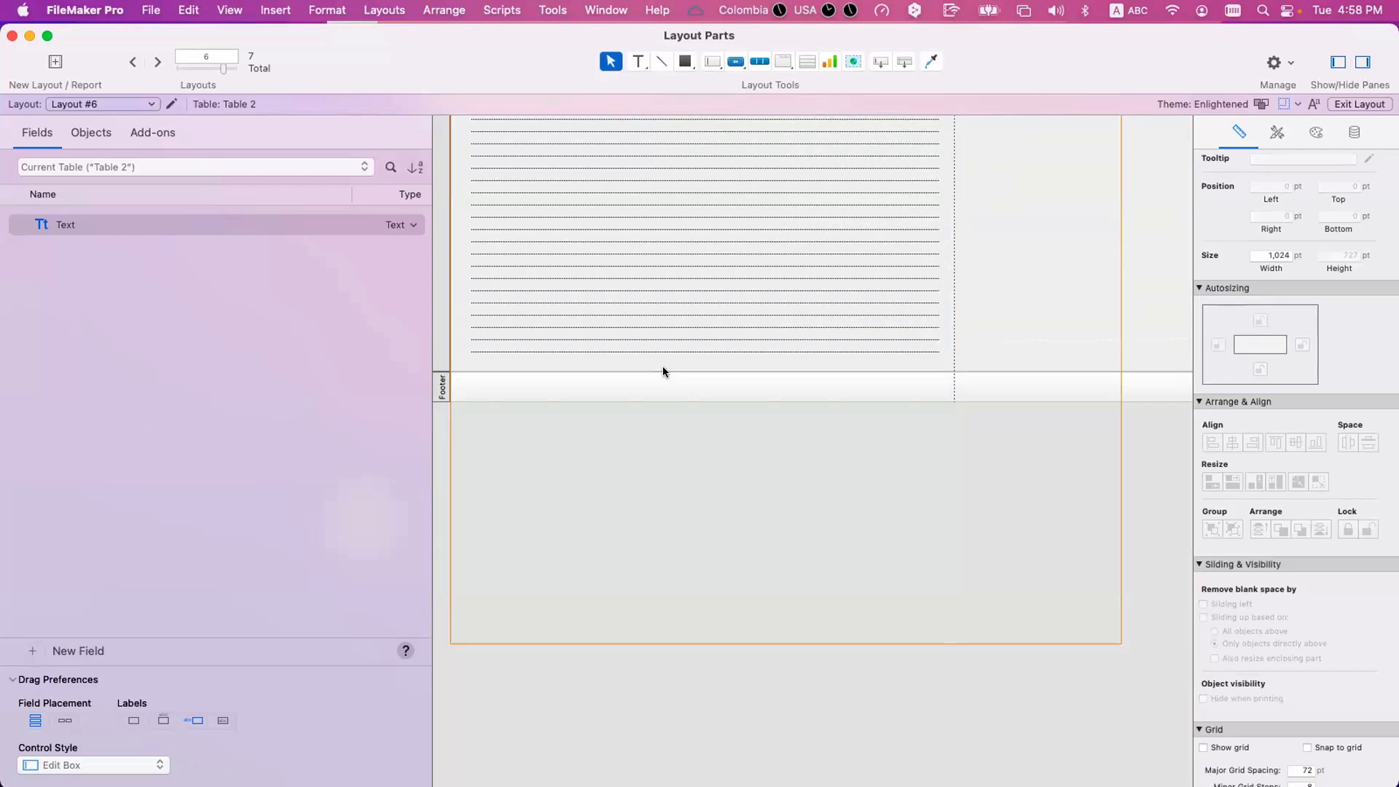
Undo the height changes to the Body part and the Text field, and preview Layout #6.
{"action": "key", "text": "super+z"}
{"action": "key", "text": "super+z"}
{"action": "scroll", "coordinate": [669, 381], "scroll_direction": "down", "scroll_amount": 10}
{"action": "key", "text": "super+u"}
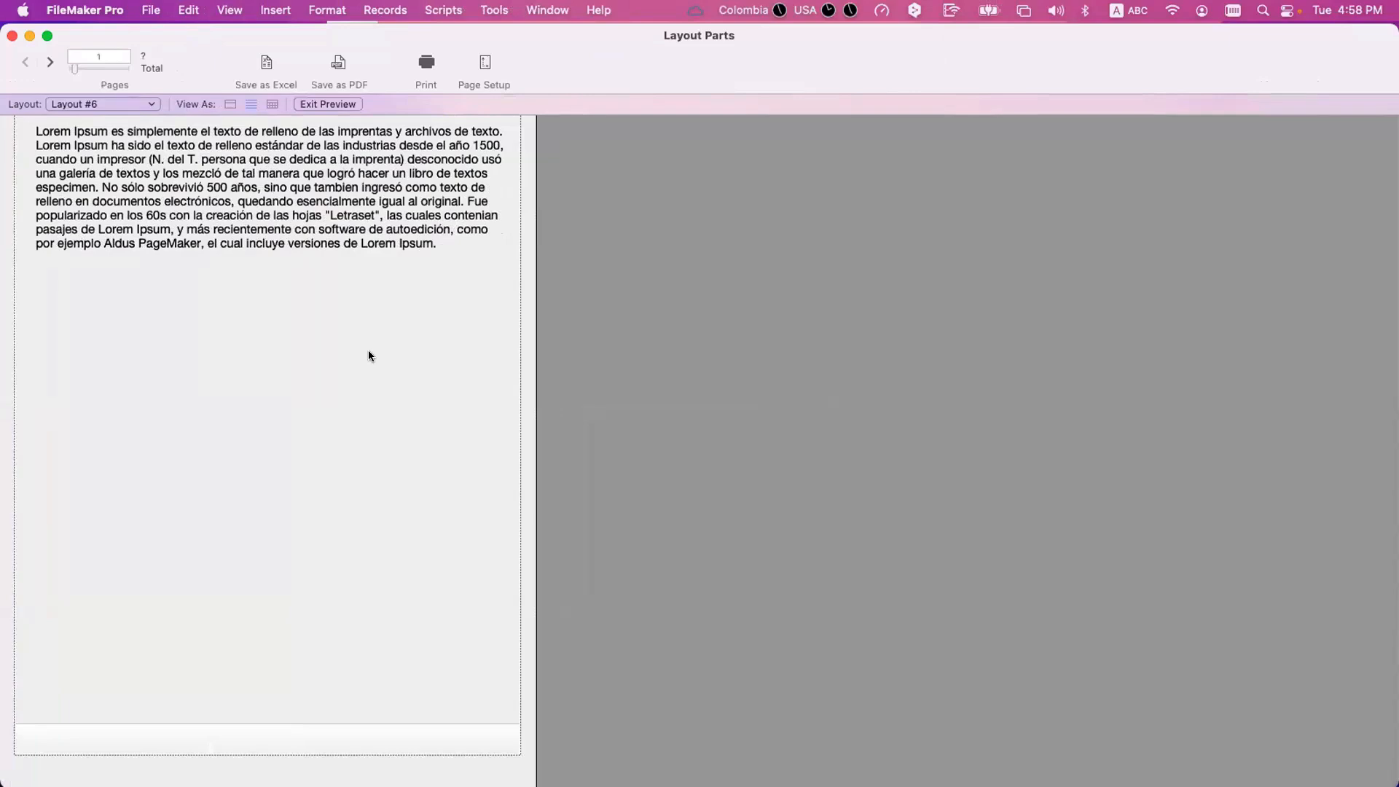
Switch to Browse mode and examine the extent of the Text field in both records down to its lower edge.
{"action": "key", "text": "super+l"}
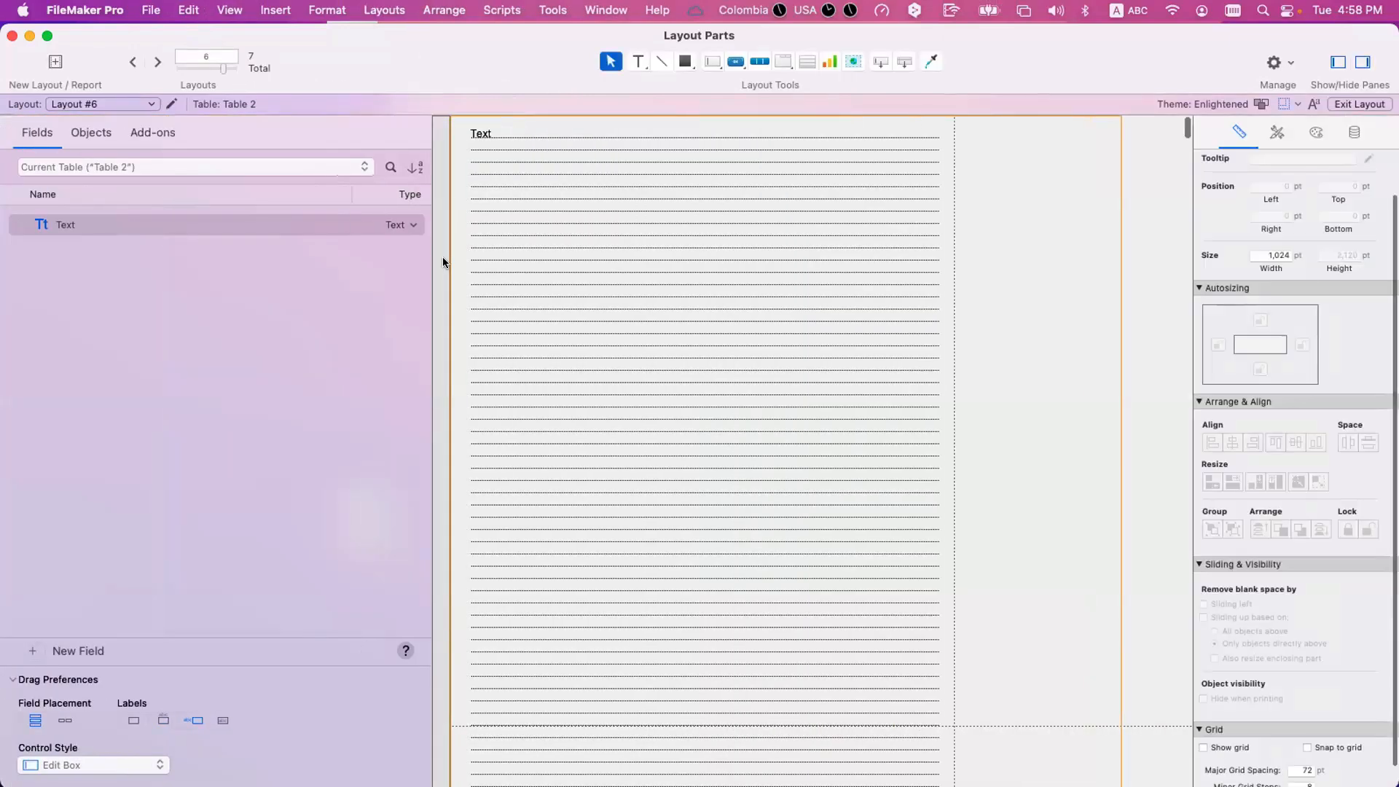
{"action": "key", "text": "super+b"}
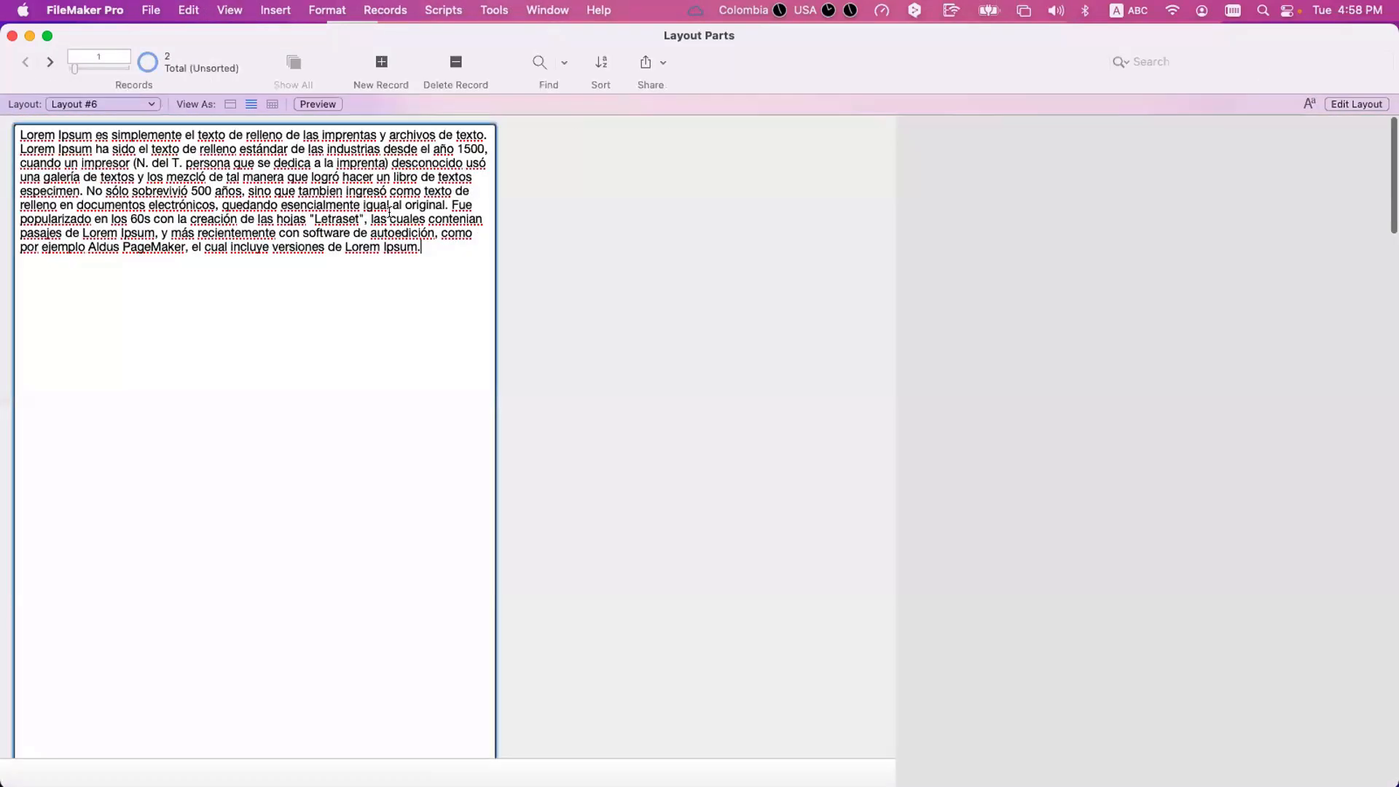
{"action": "left_click", "coordinate": [48, 64]}
{"action": "scroll", "coordinate": [221, 290], "scroll_direction": "down", "scroll_amount": 10}
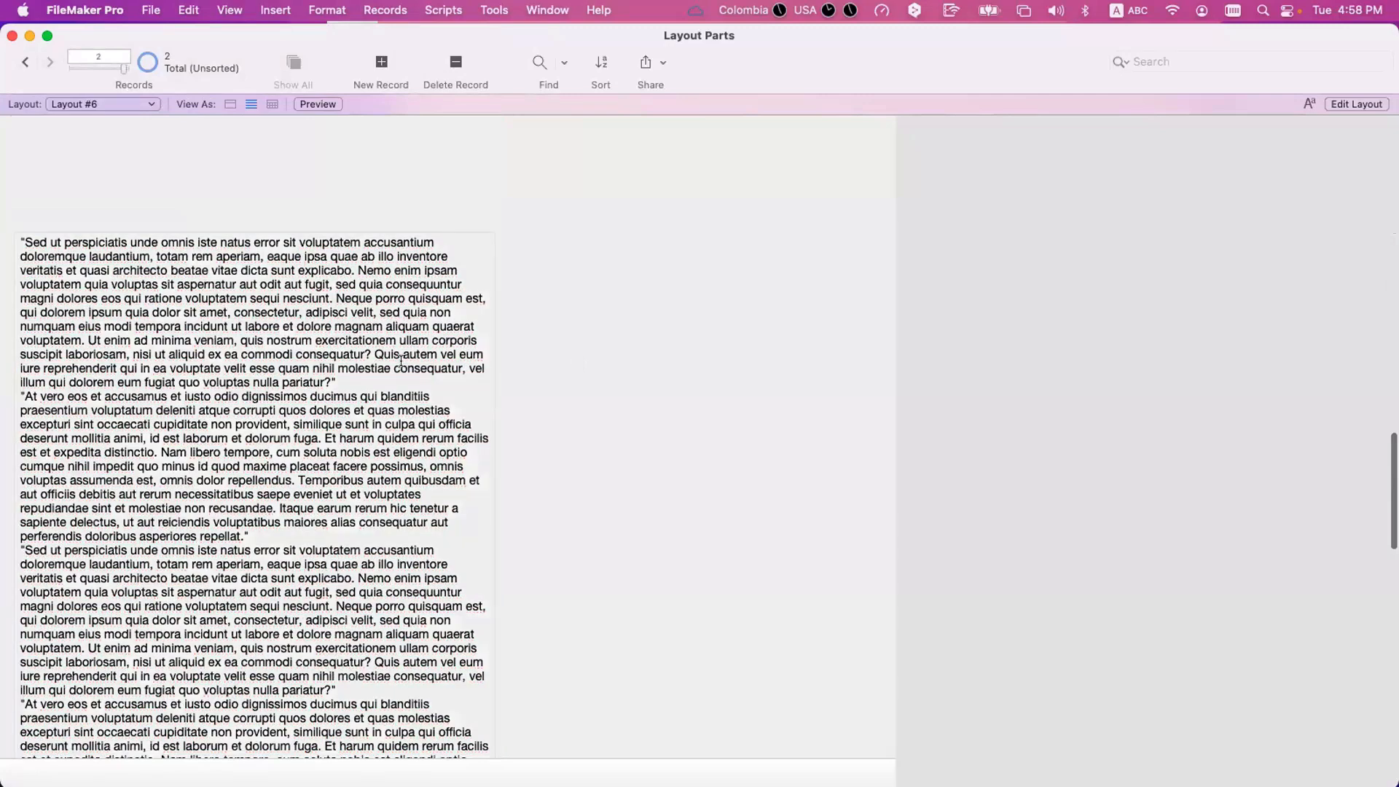
{"action": "scroll", "coordinate": [401, 362], "scroll_direction": "down", "scroll_amount": 8}
{"action": "scroll", "coordinate": [401, 363], "scroll_direction": "down", "scroll_amount": 10}
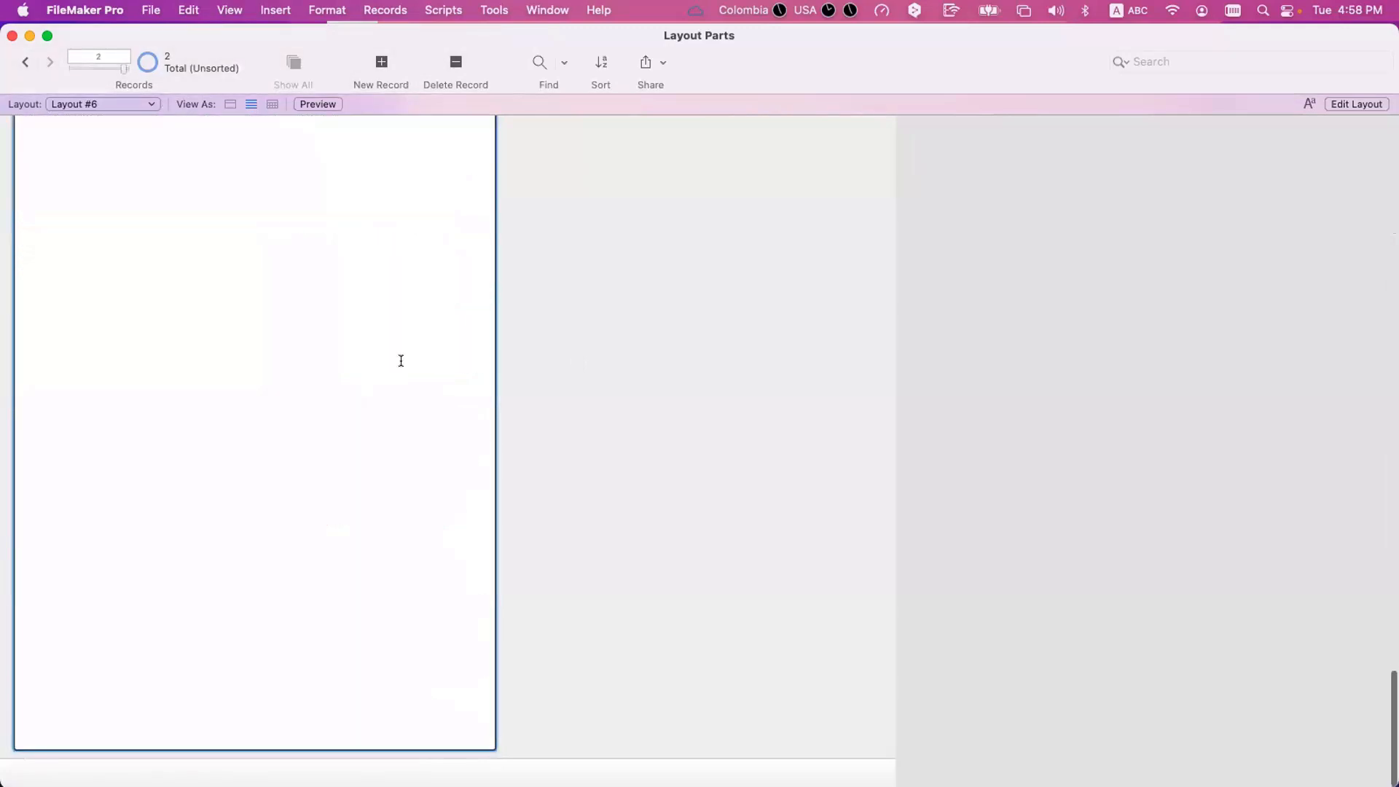
{"action": "scroll", "coordinate": [401, 360], "scroll_direction": "up", "scroll_amount": 12}
{"action": "scroll", "coordinate": [401, 360], "scroll_direction": "up", "scroll_amount": 8}
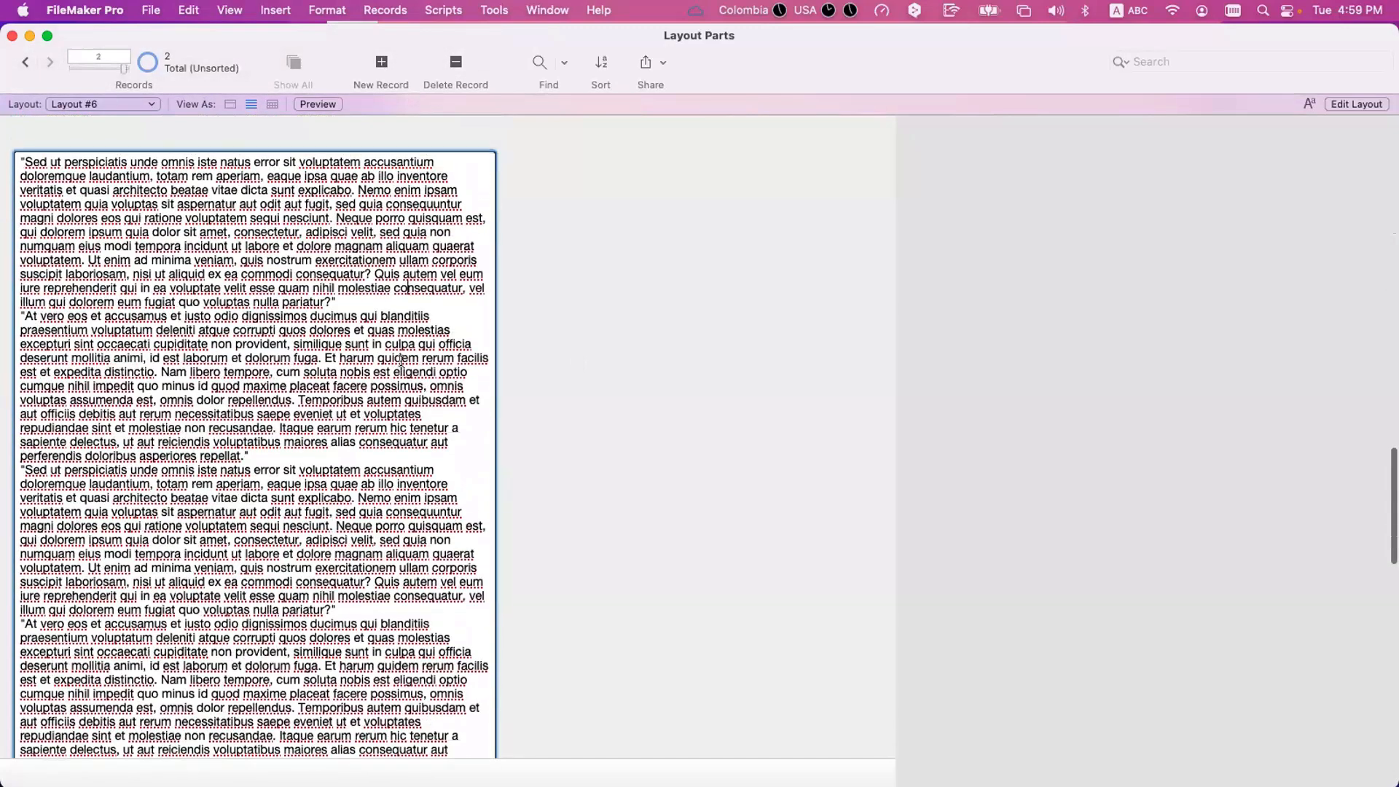
{"action": "scroll", "coordinate": [401, 360], "scroll_direction": "up", "scroll_amount": 10}
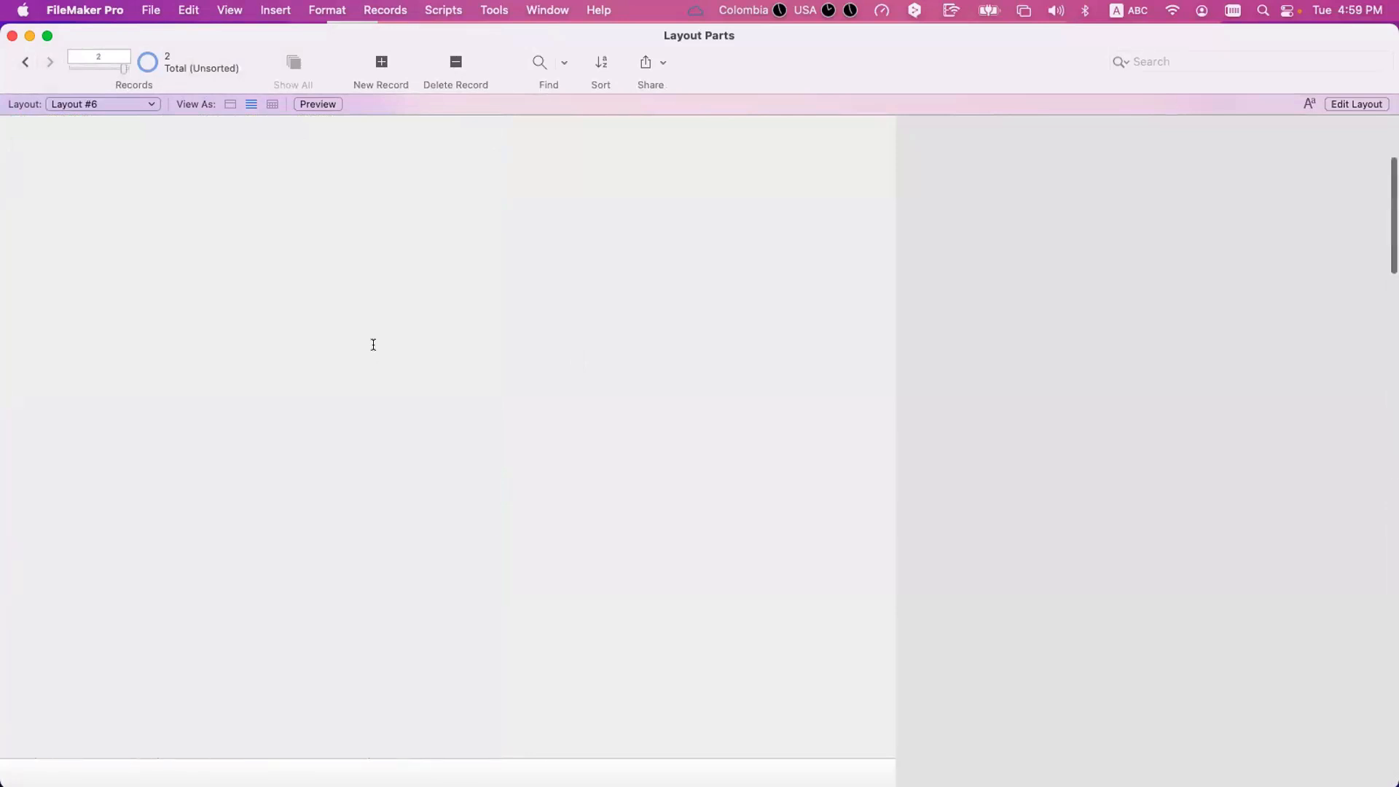
{"action": "left_click", "coordinate": [373, 345]}
{"action": "scroll", "coordinate": [373, 345], "scroll_direction": "down", "scroll_amount": 15}
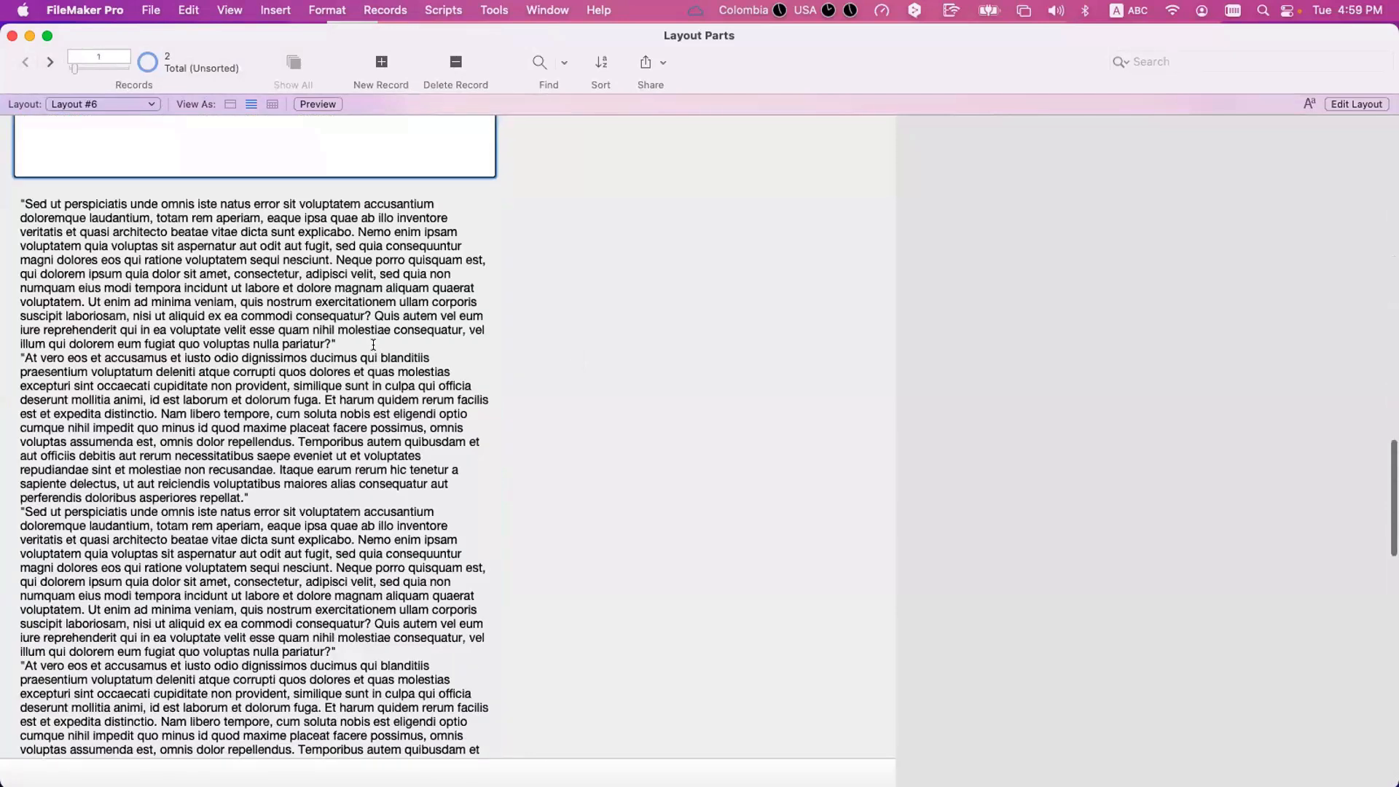
{"action": "left_click", "coordinate": [373, 348]}
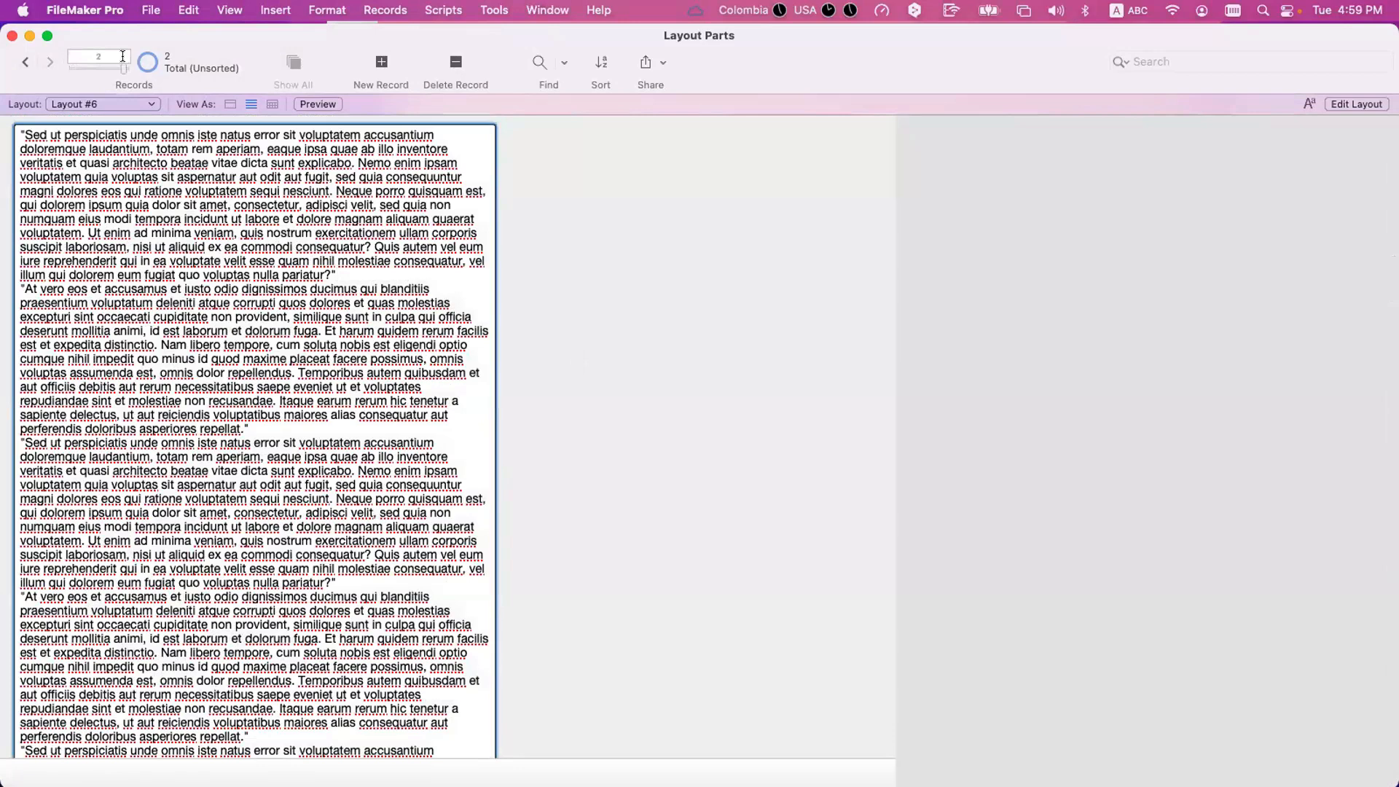
Preview Layout #6 and page through to page 3 to see how the second record's text splits across pages.
{"action": "key", "text": "super+u"}
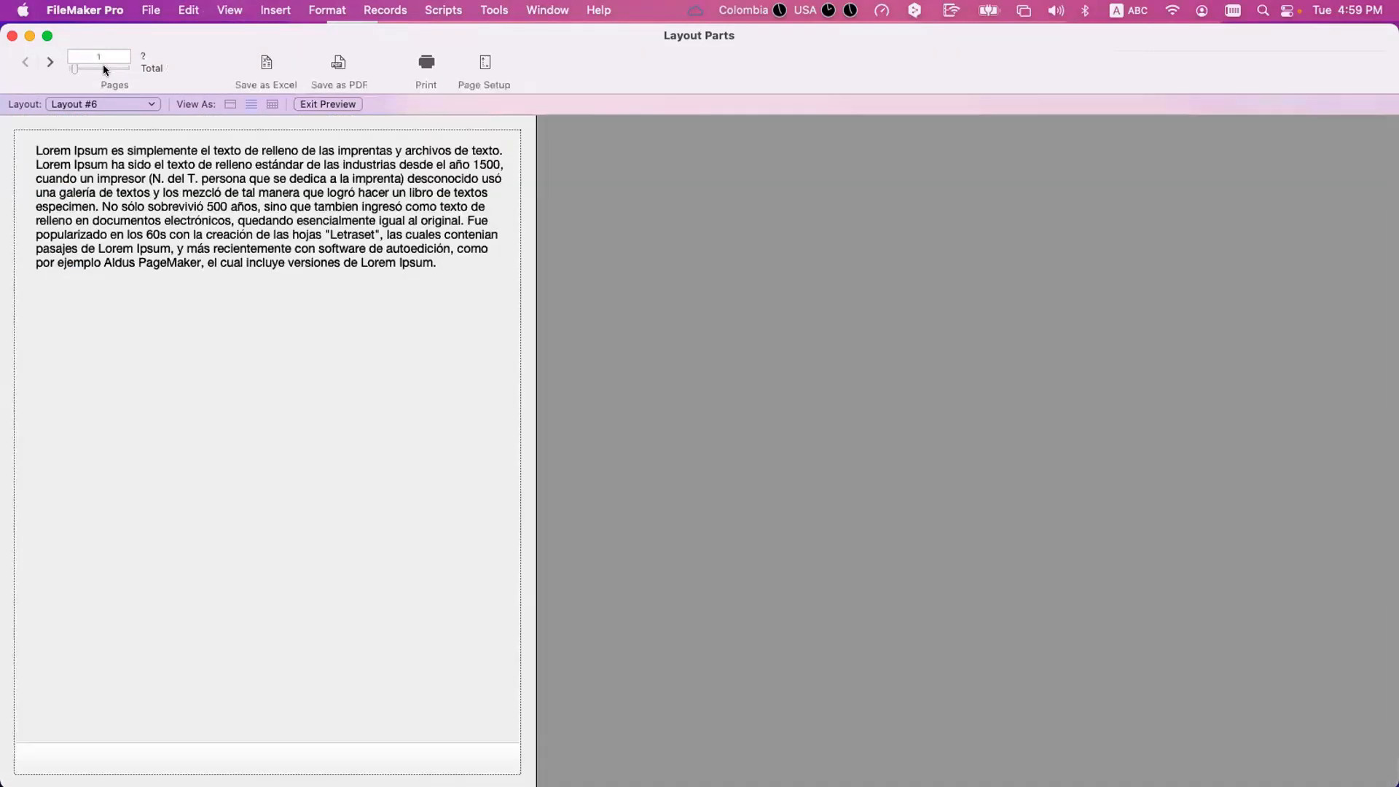
{"action": "left_click", "coordinate": [51, 63]}
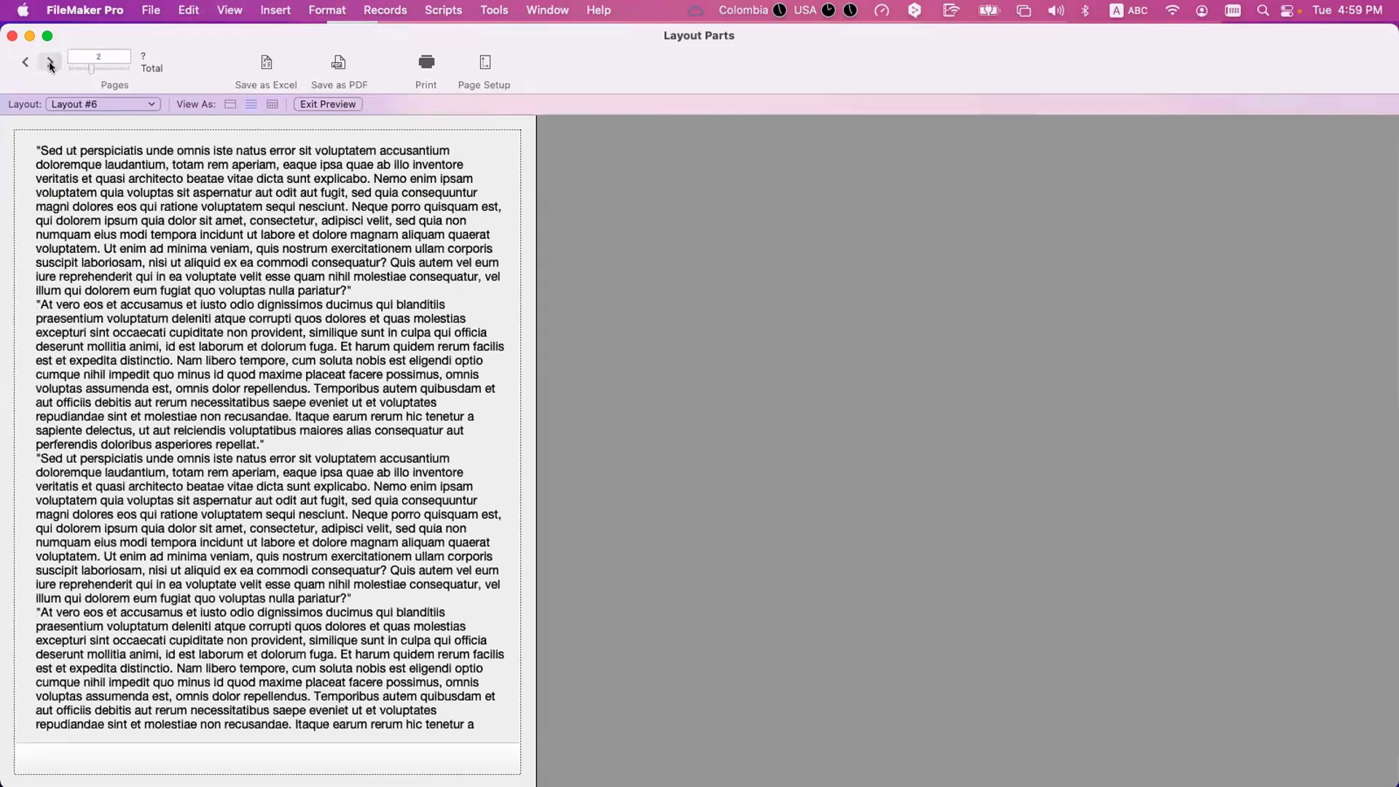
{"action": "left_click", "coordinate": [50, 63]}
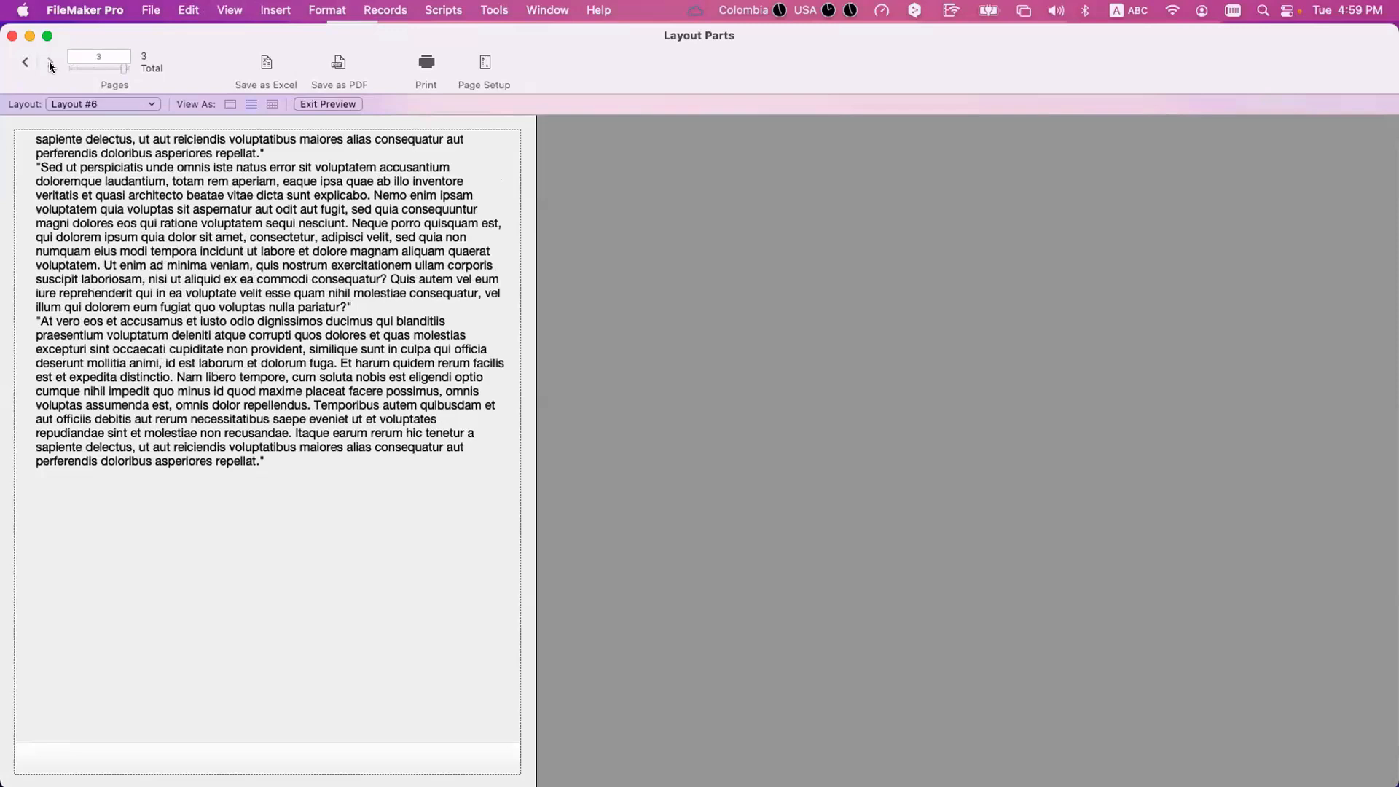
Return to Browse mode and add a new record on Layout #6.
{"action": "key", "text": "super+l"}
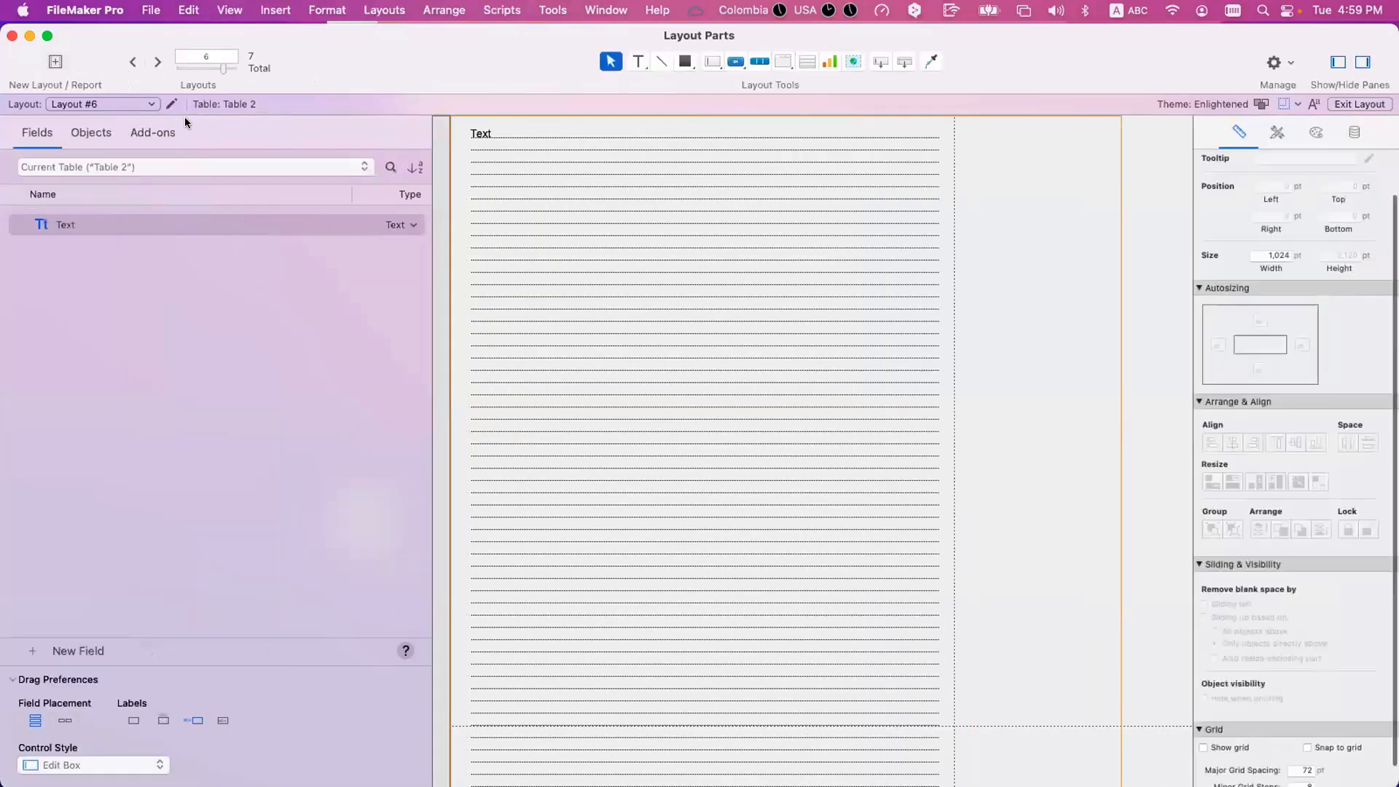
{"action": "key", "text": "super+b"}
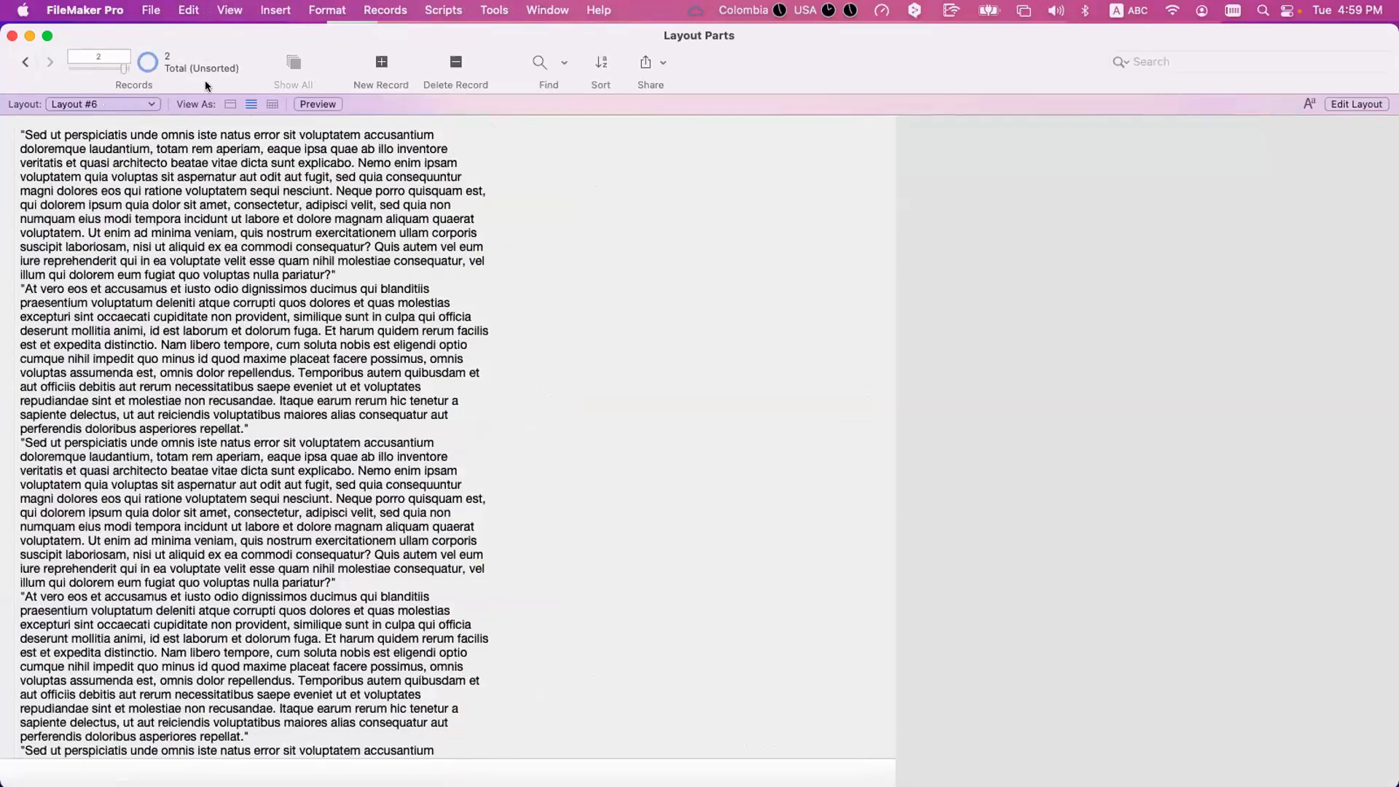
{"action": "left_click", "coordinate": [380, 65]}
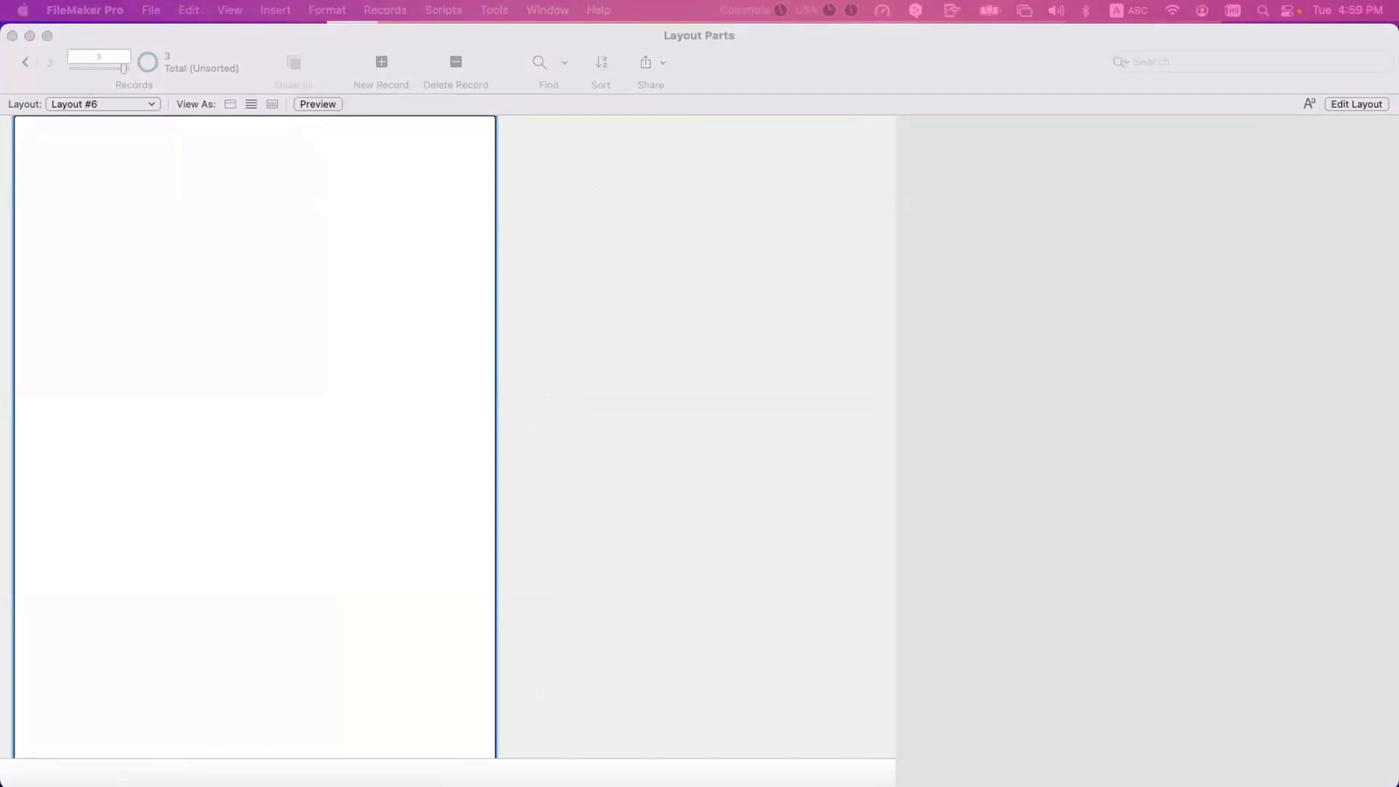
Fill the new record's Text field by pasting the copied "Sed ut perspiciatis" text repeatedly.
{"action": "left_click", "coordinate": [222, 237]}
{"action": "key", "text": "super+v"}
{"action": "key", "text": "super+v"}
{"action": "key", "text": "super+v"}
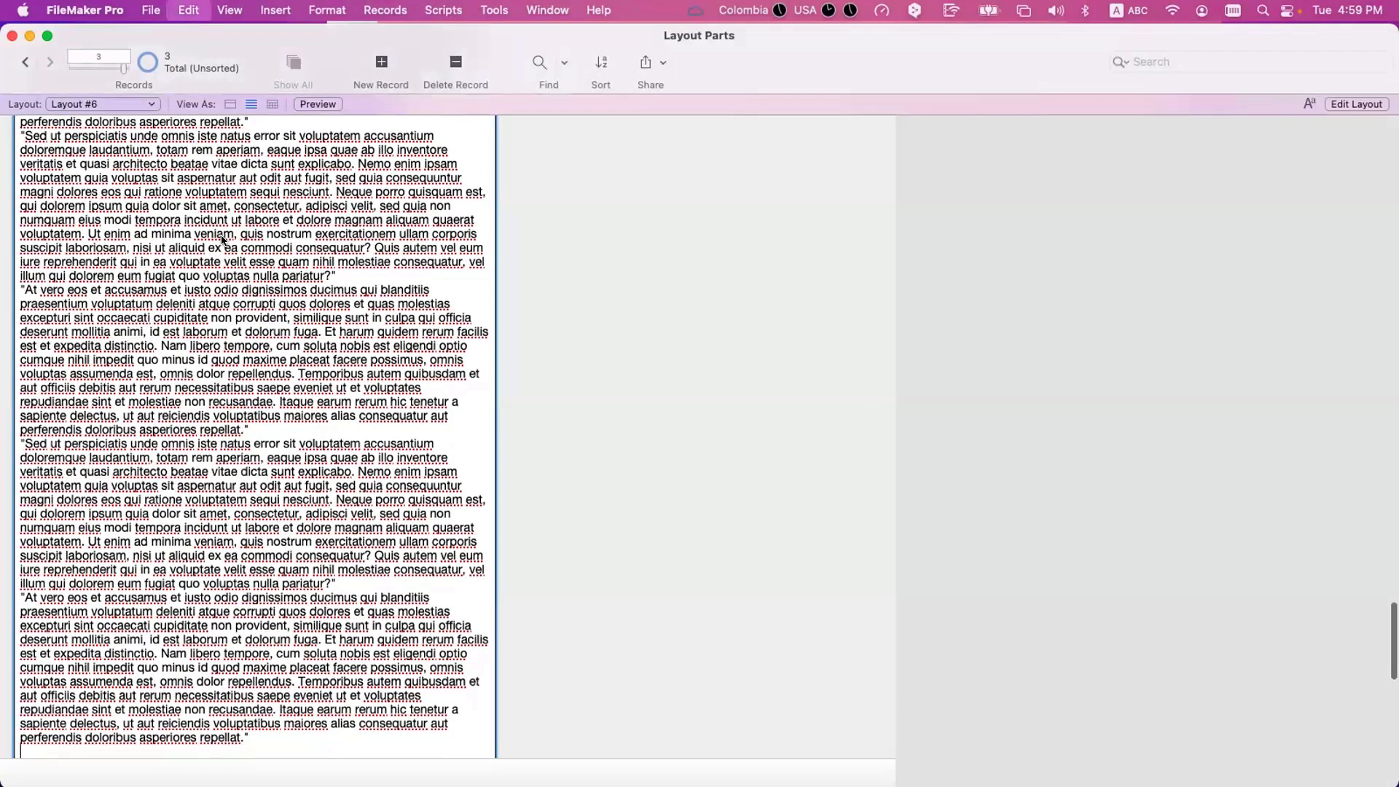
{"action": "key", "text": "super+v"}
{"action": "key", "text": "super+v"}
{"action": "key", "text": "super+v"}
{"action": "key", "text": "Return"}
{"action": "left_click", "coordinate": [594, 229]}
{"action": "double_click", "coordinate": [430, 285]}
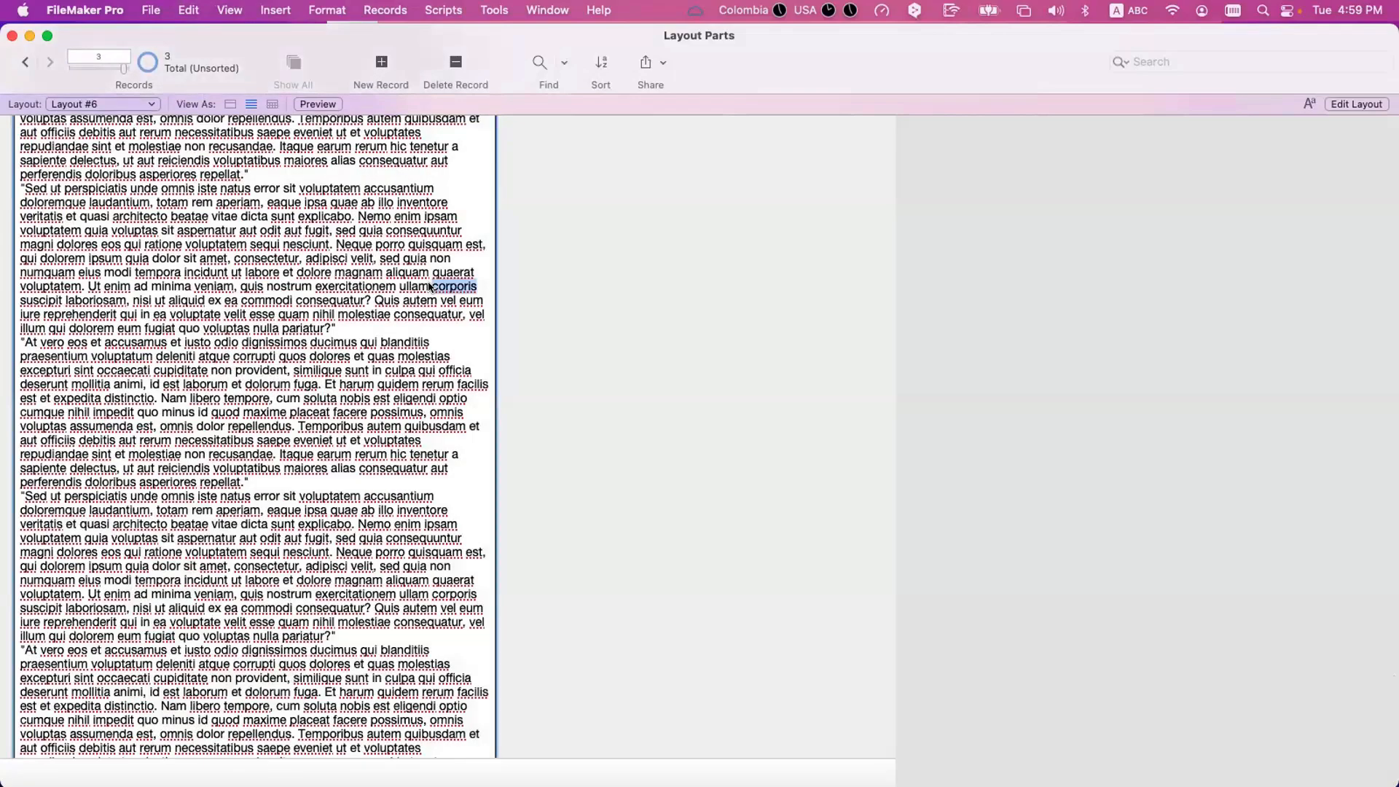
Review the pasted text in the third record down to its end and commit the record.
{"action": "scroll", "coordinate": [430, 286], "scroll_direction": "down", "scroll_amount": 10}
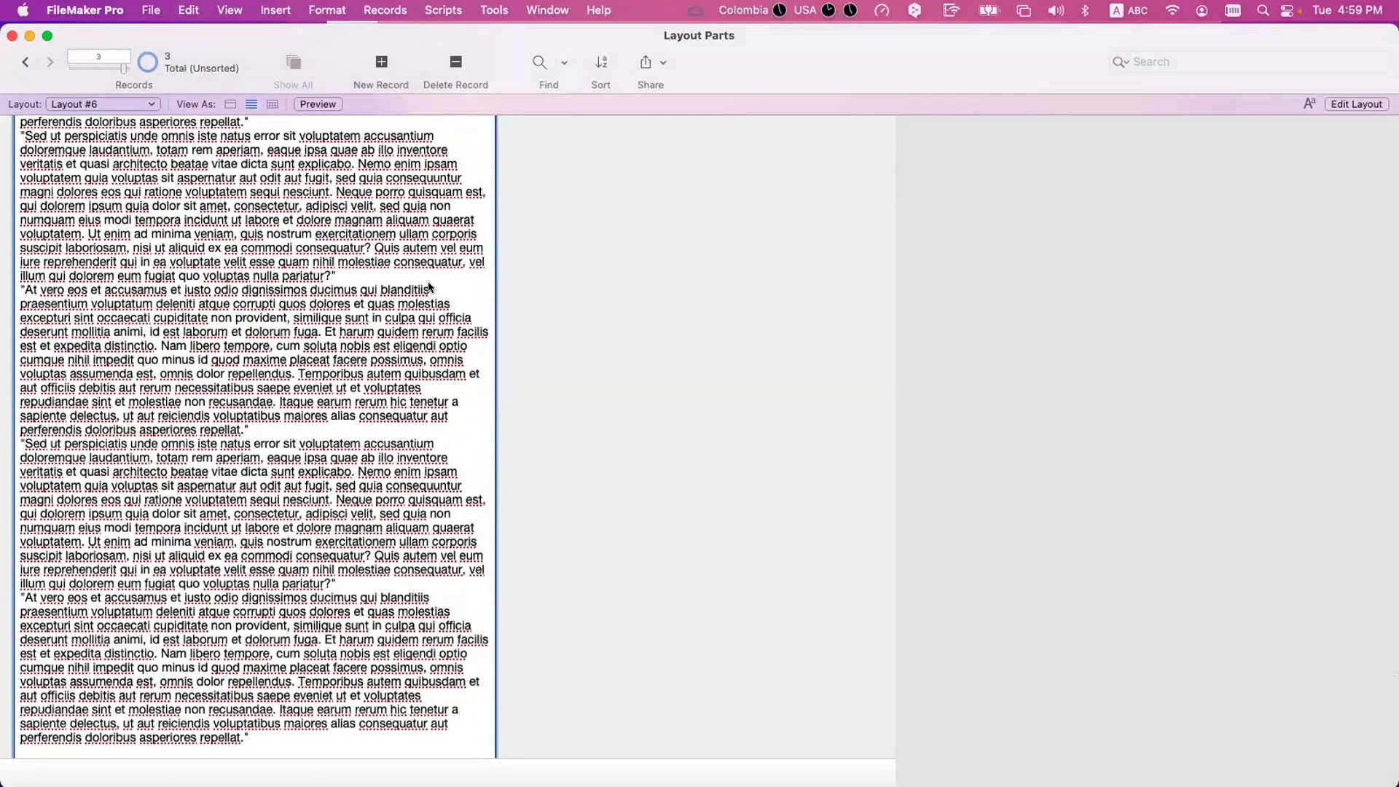
{"action": "scroll", "coordinate": [430, 287], "scroll_direction": "down", "scroll_amount": 10}
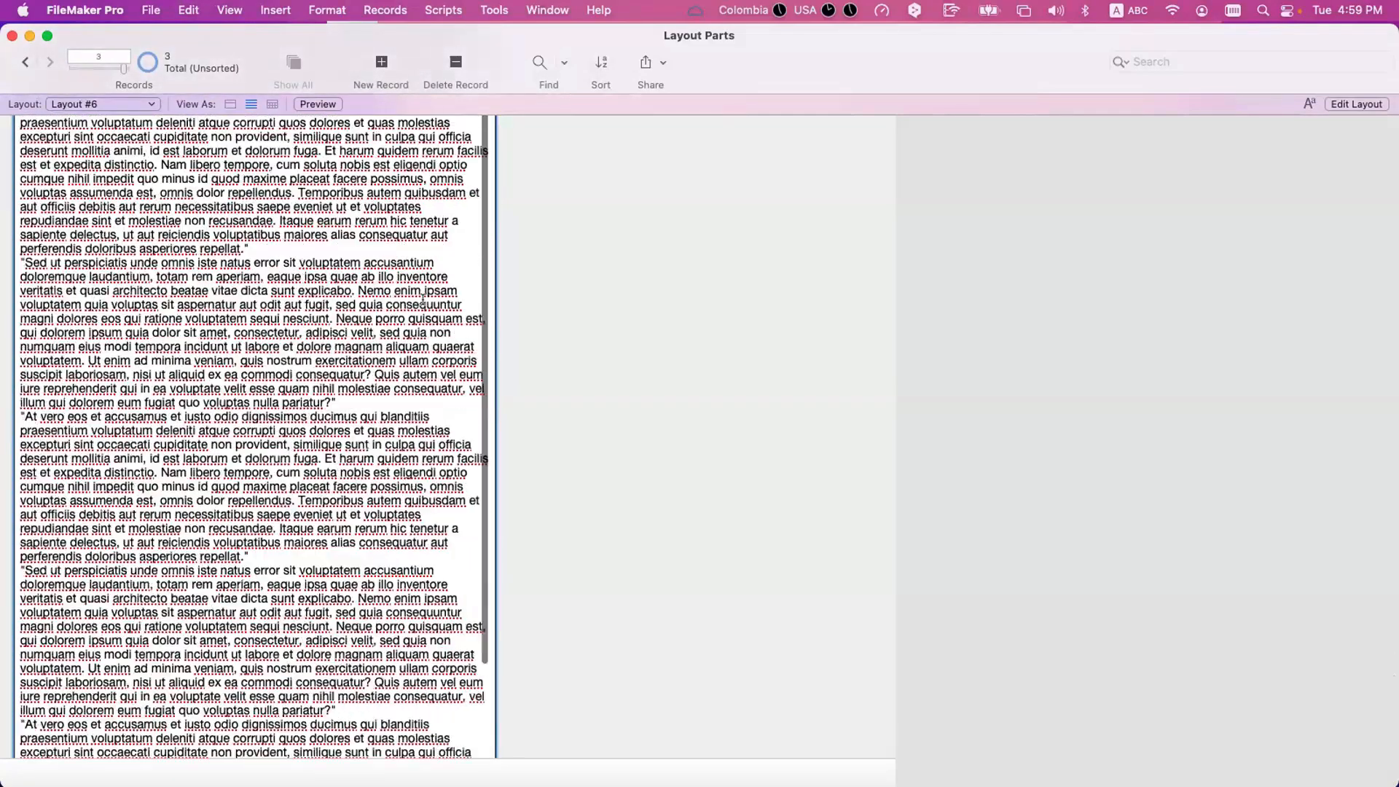
{"action": "scroll", "coordinate": [422, 299], "scroll_direction": "down", "scroll_amount": 5}
{"action": "left_click", "coordinate": [648, 317]}
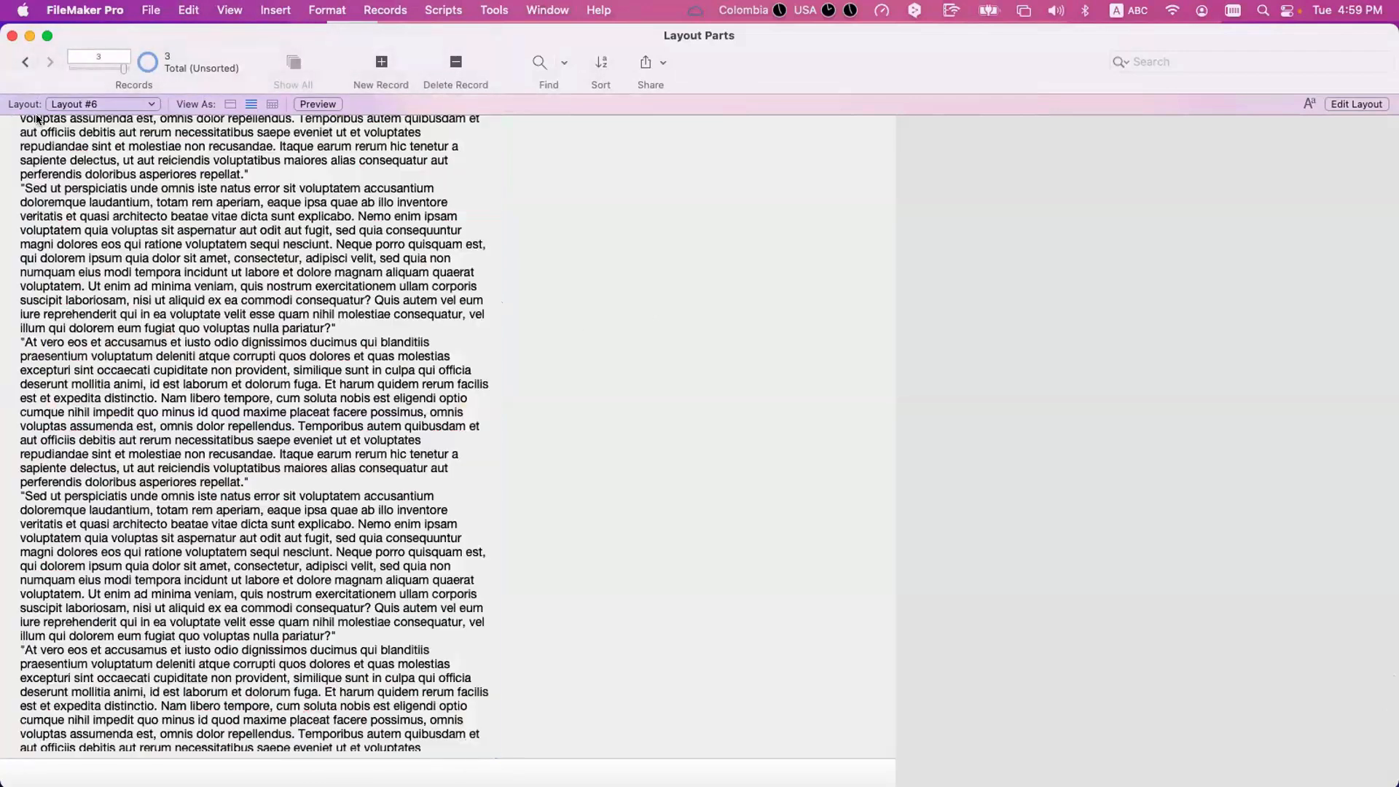
Preview Layout #6 and page through to page 7 to see how the third record's text prints.
{"action": "left_click", "coordinate": [99, 105]}
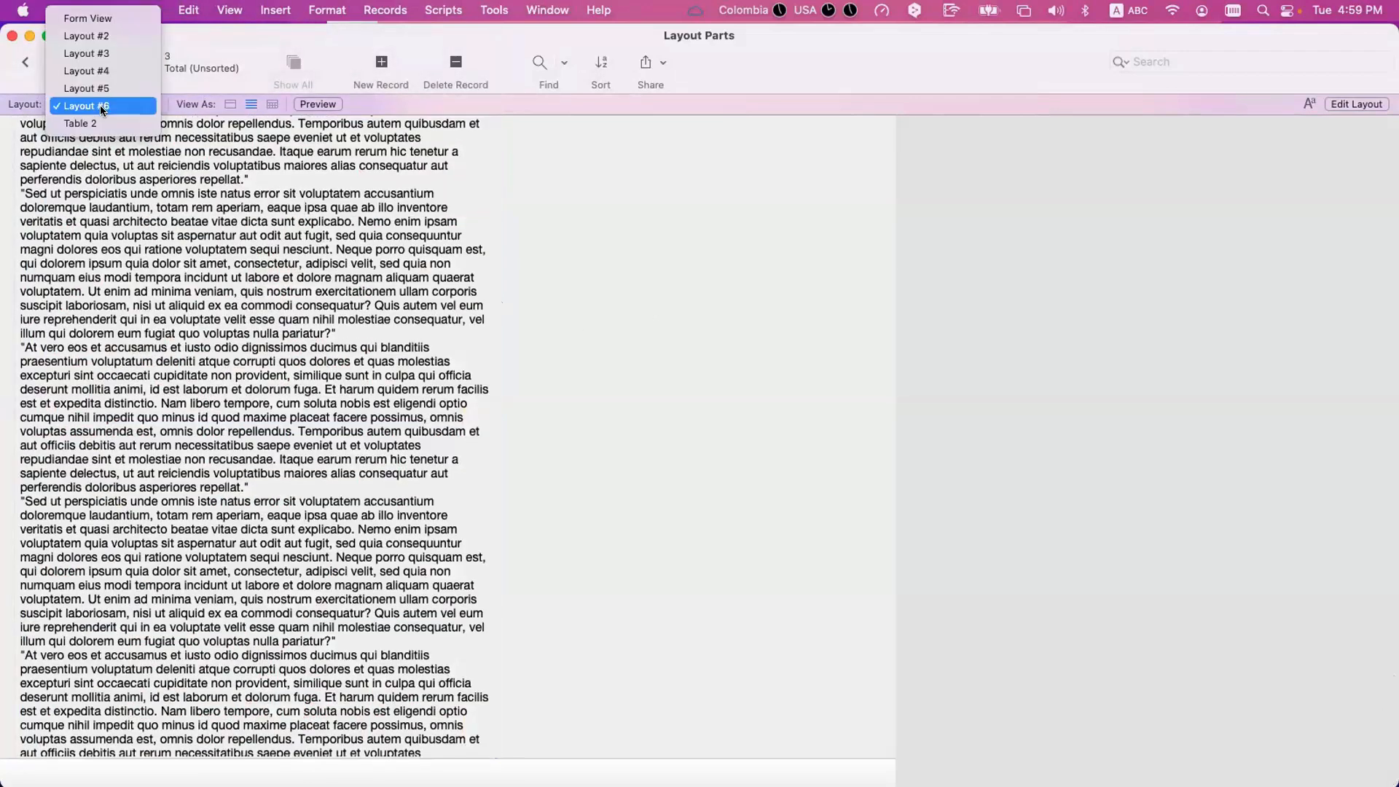
{"action": "left_click", "coordinate": [99, 105]}
{"action": "key", "text": "super+u"}
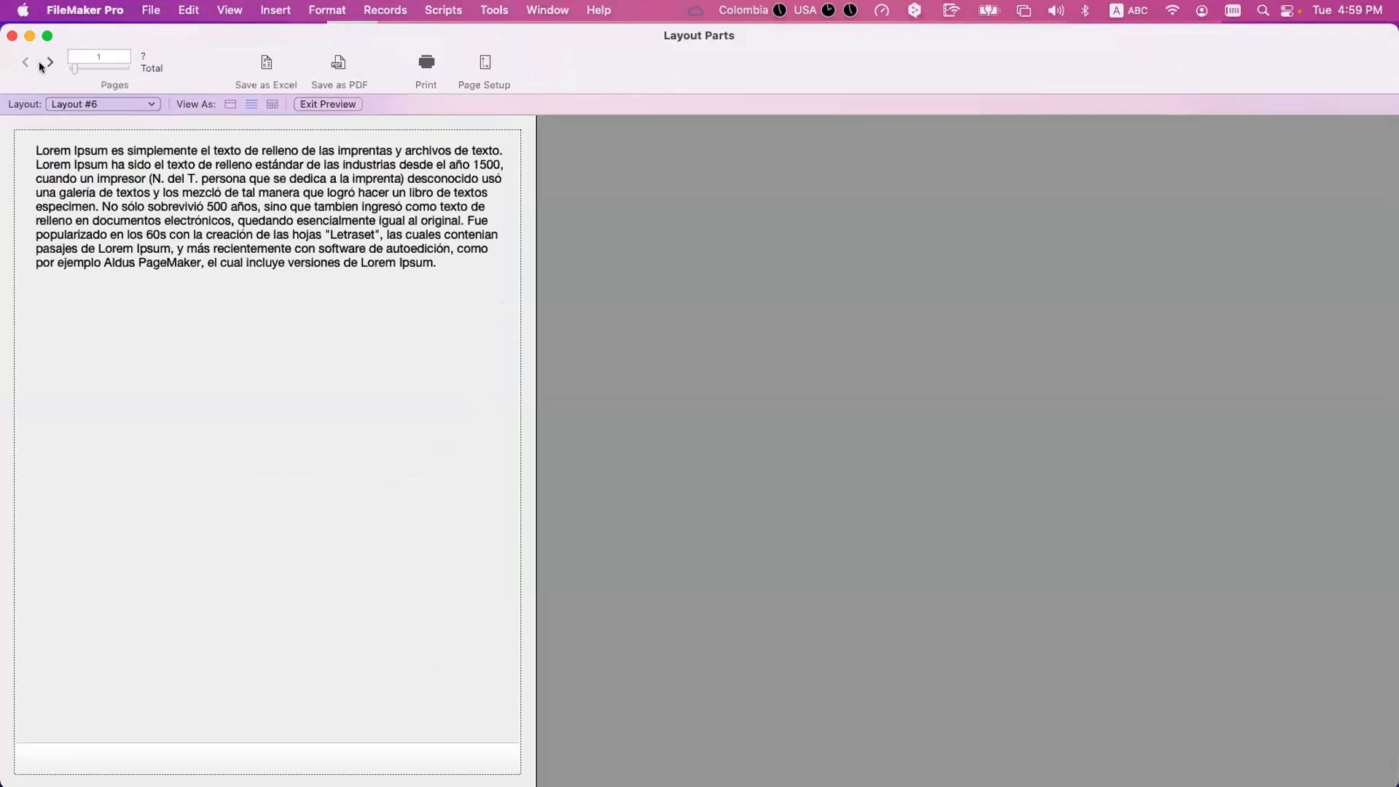
{"action": "left_click", "coordinate": [47, 62]}
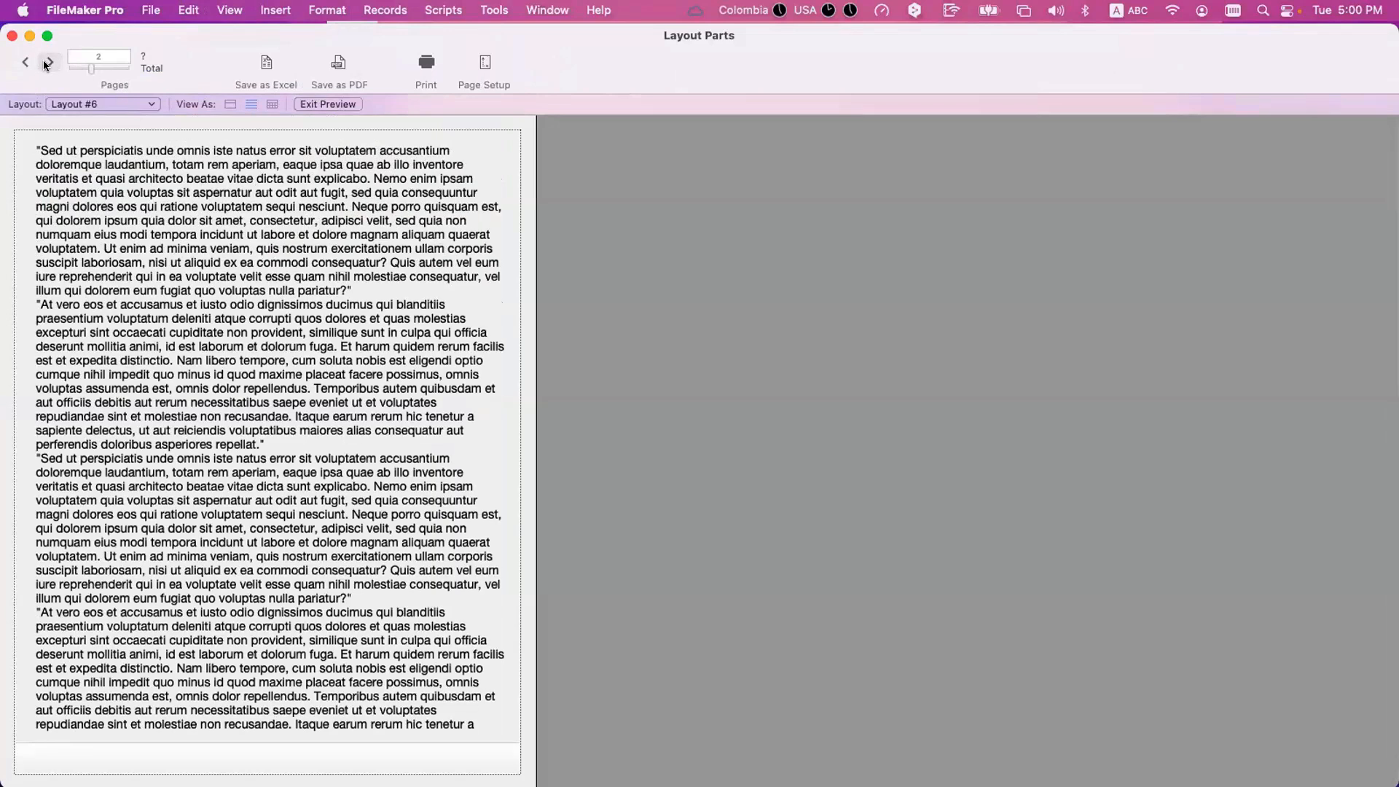
{"action": "left_click", "coordinate": [47, 63]}
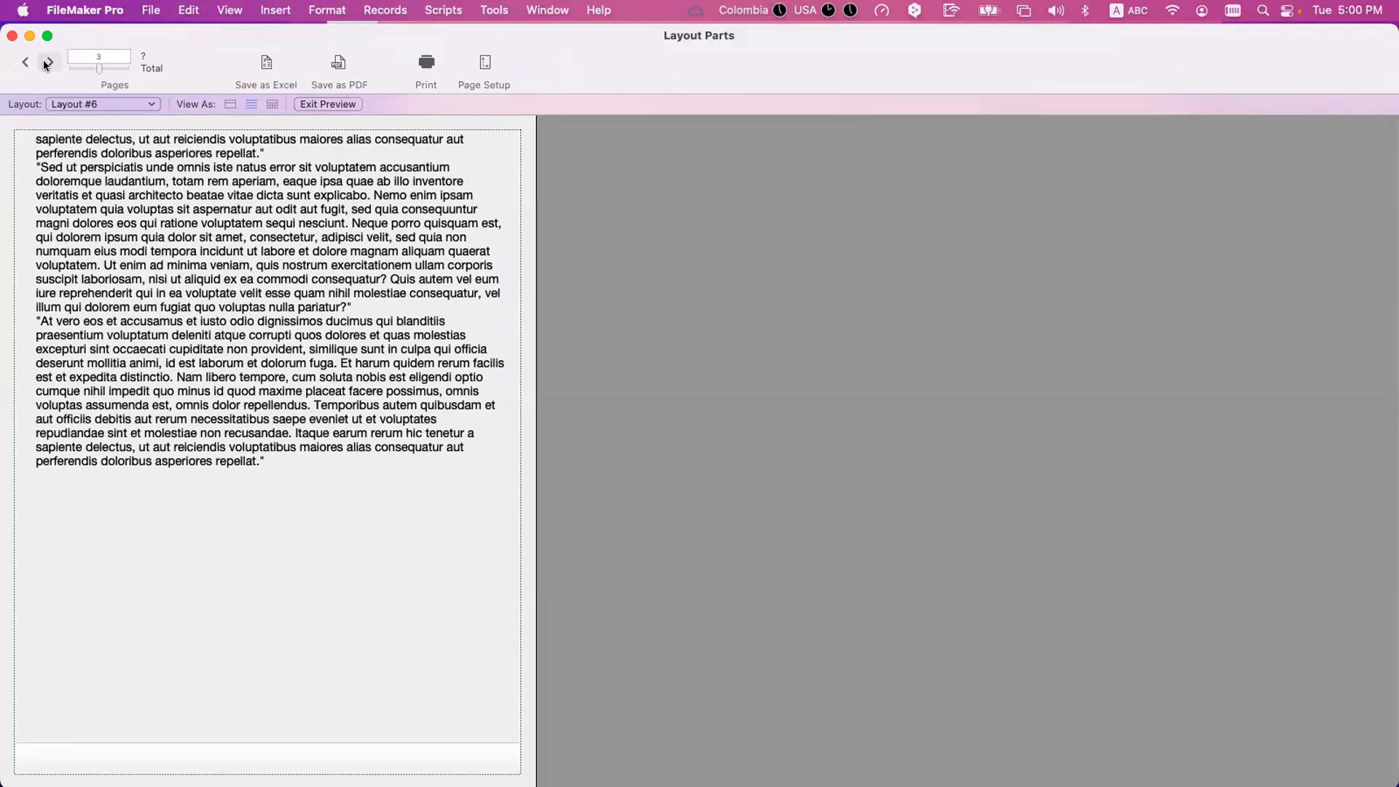
{"action": "left_click", "coordinate": [44, 63]}
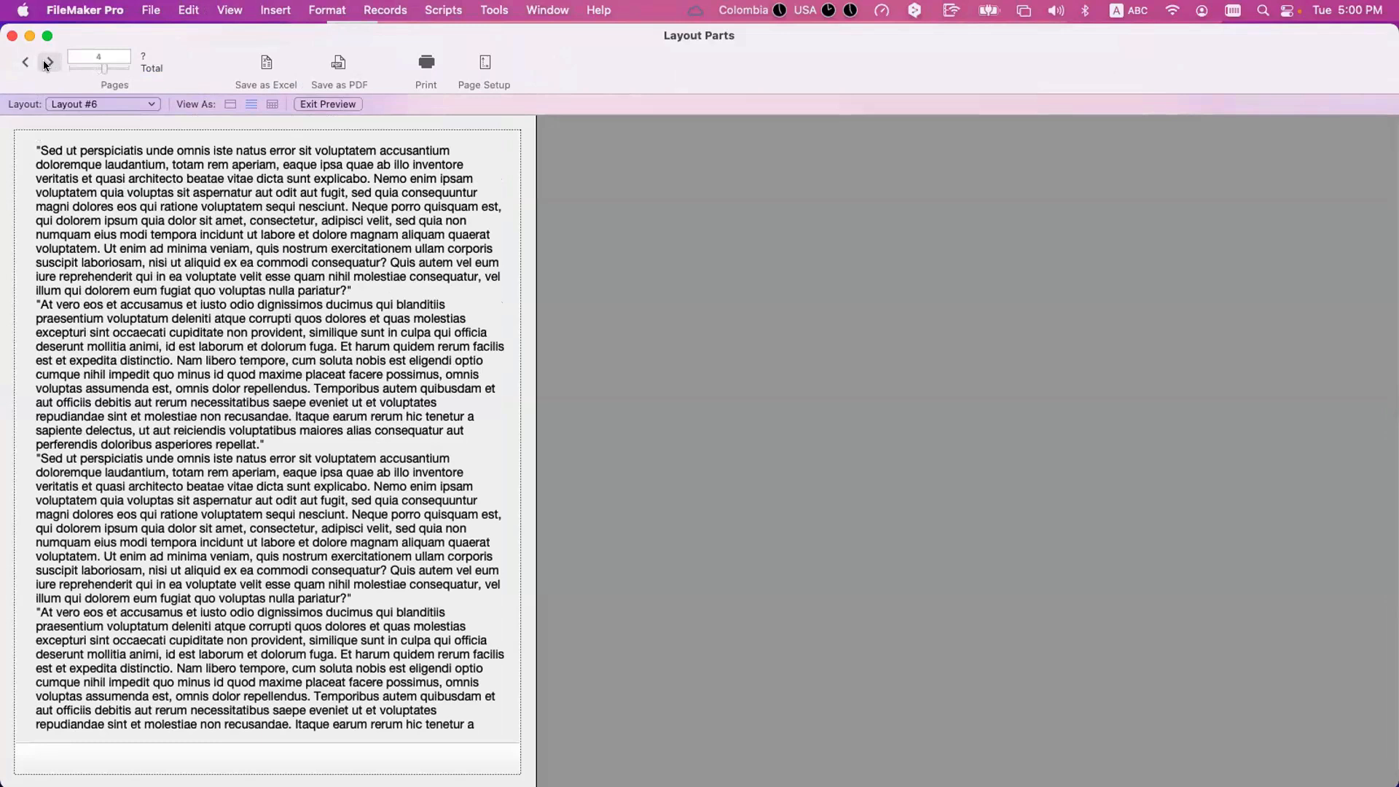
{"action": "left_click", "coordinate": [44, 63]}
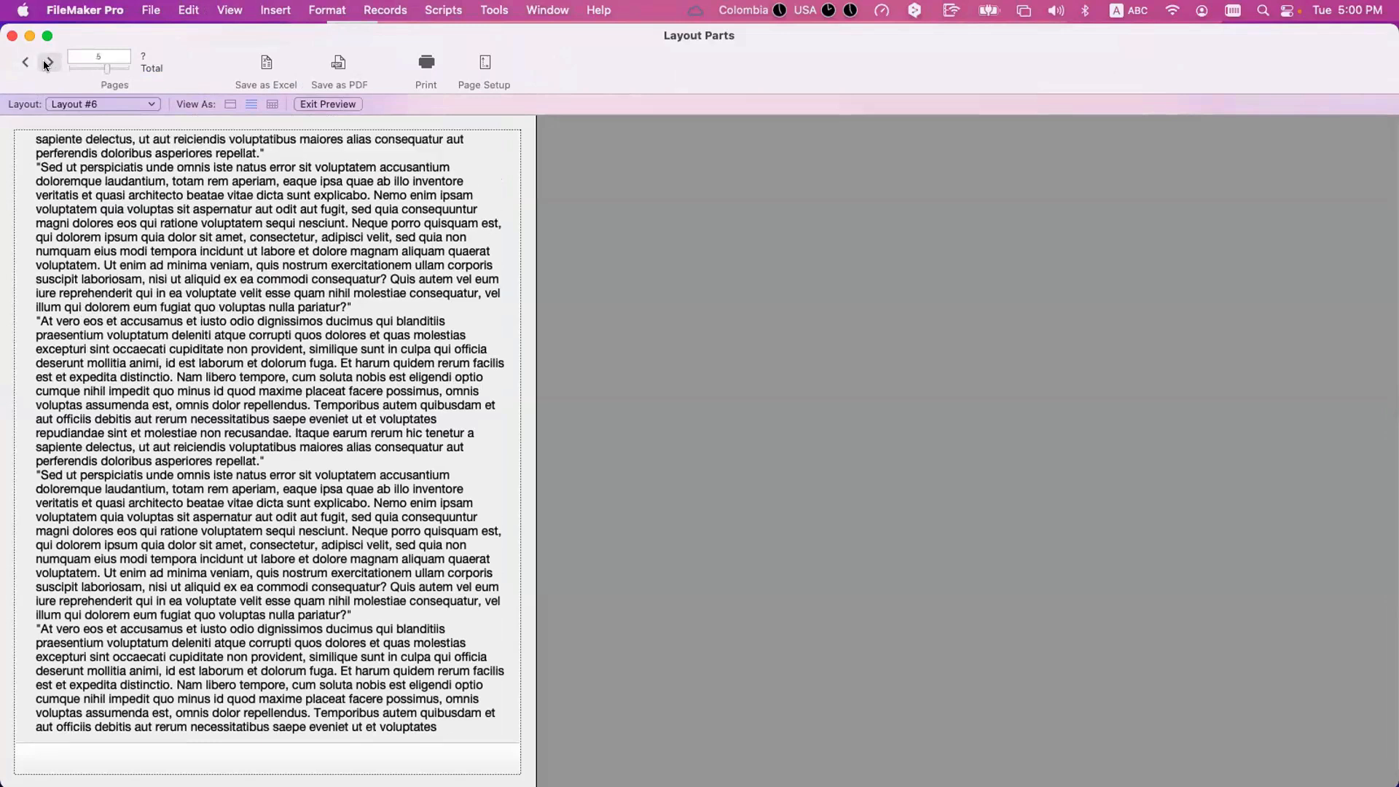
{"action": "left_click", "coordinate": [45, 64]}
{"action": "left_click", "coordinate": [44, 64]}
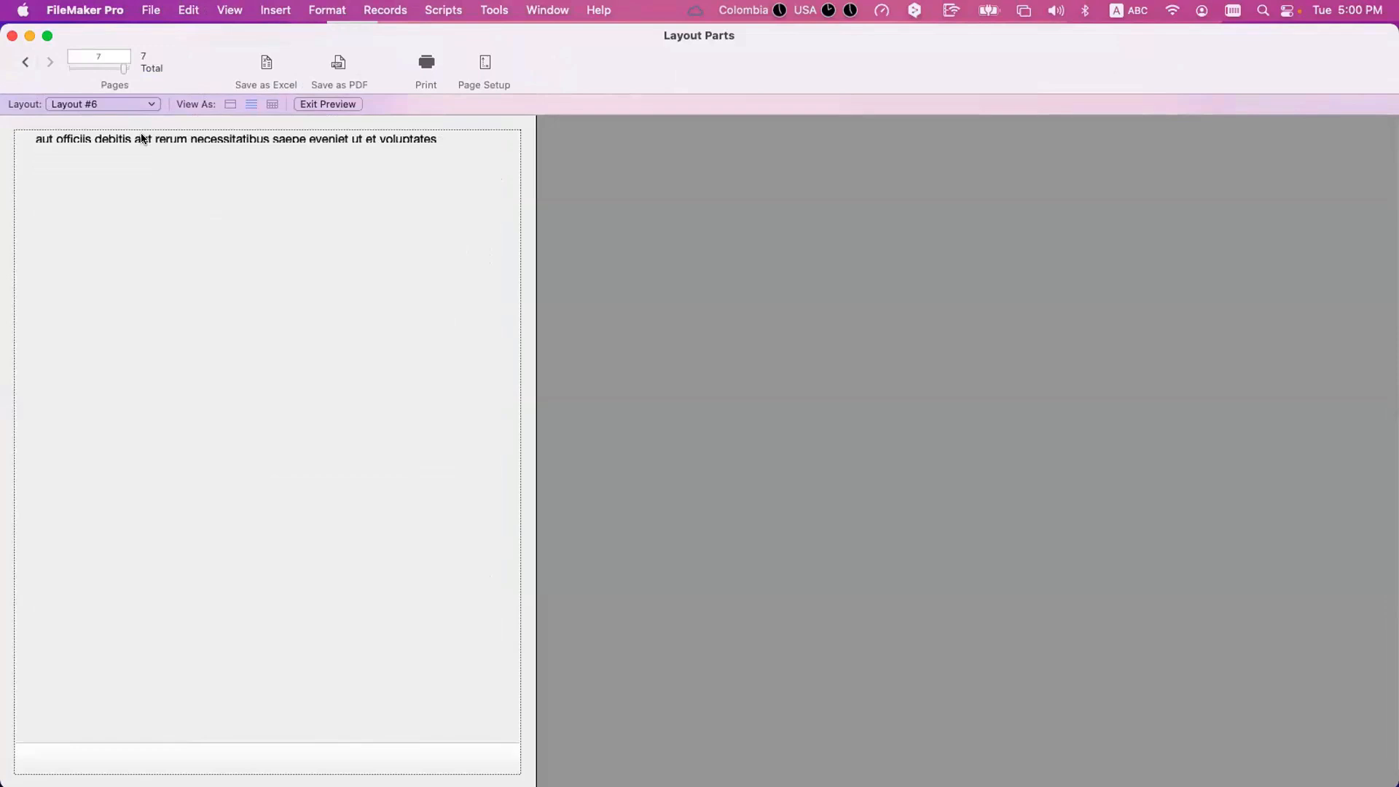
Return to Browse mode and compare the third record's full text with what shows above the Text field's lower edge.
{"action": "key", "text": "super+l"}
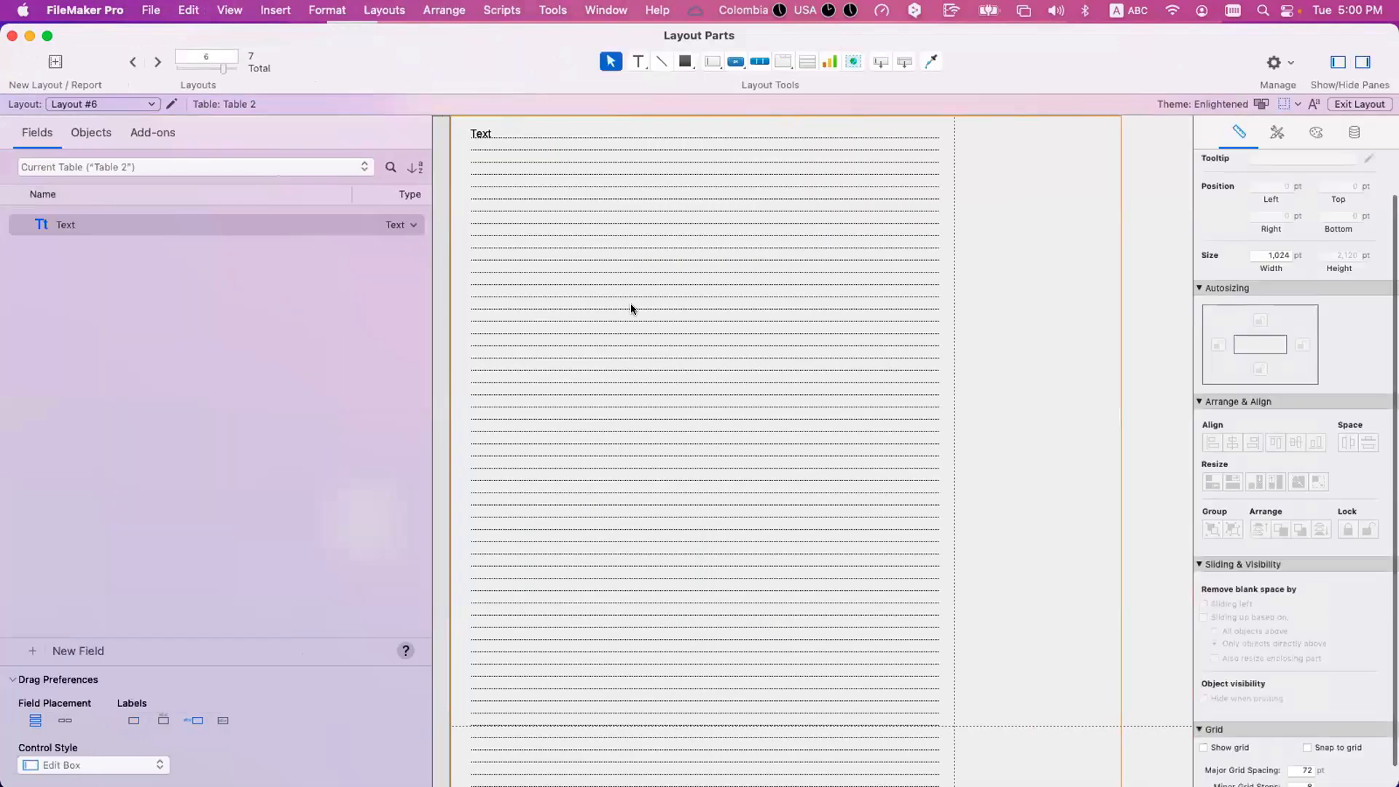
{"action": "key", "text": "super+b"}
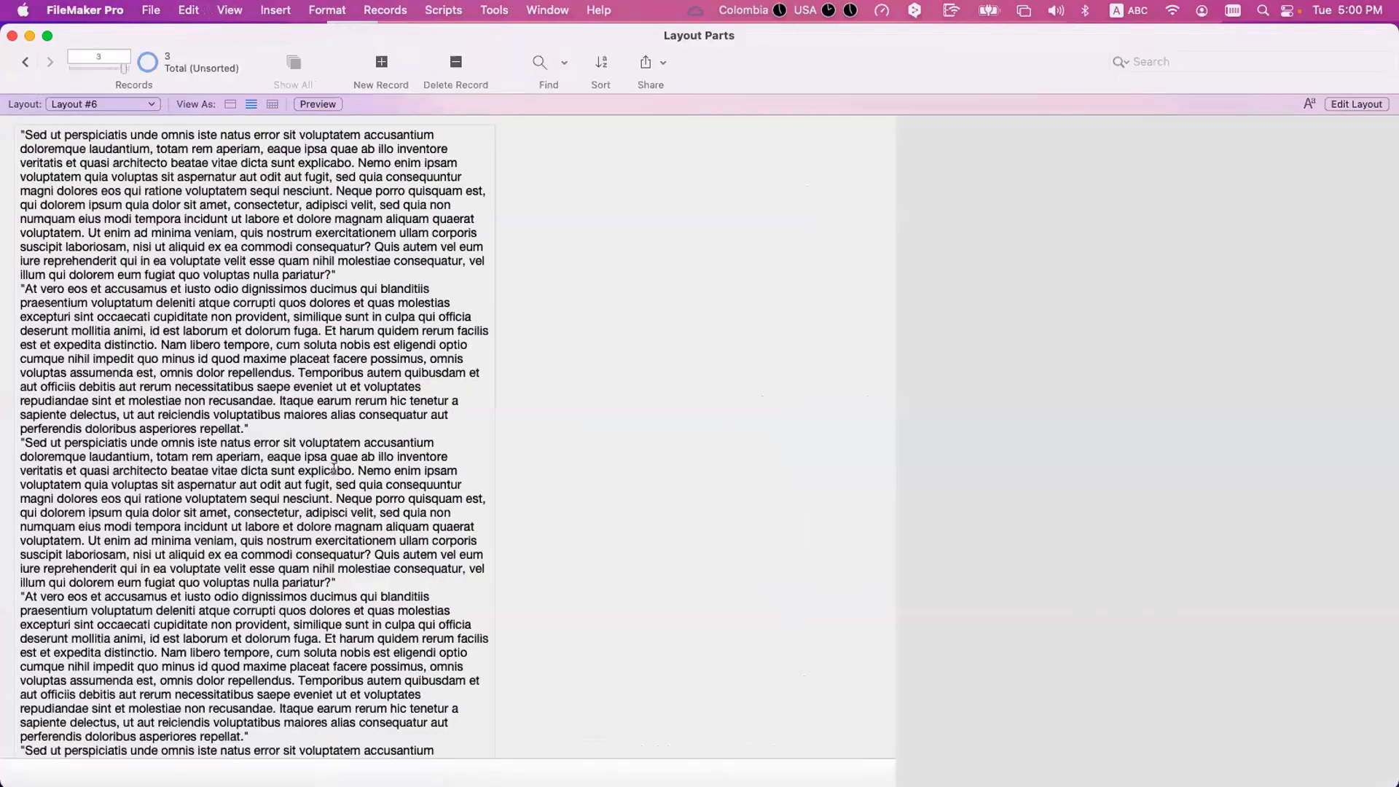
{"action": "left_click", "coordinate": [336, 474]}
{"action": "scroll", "coordinate": [328, 483], "scroll_direction": "down", "scroll_amount": 10}
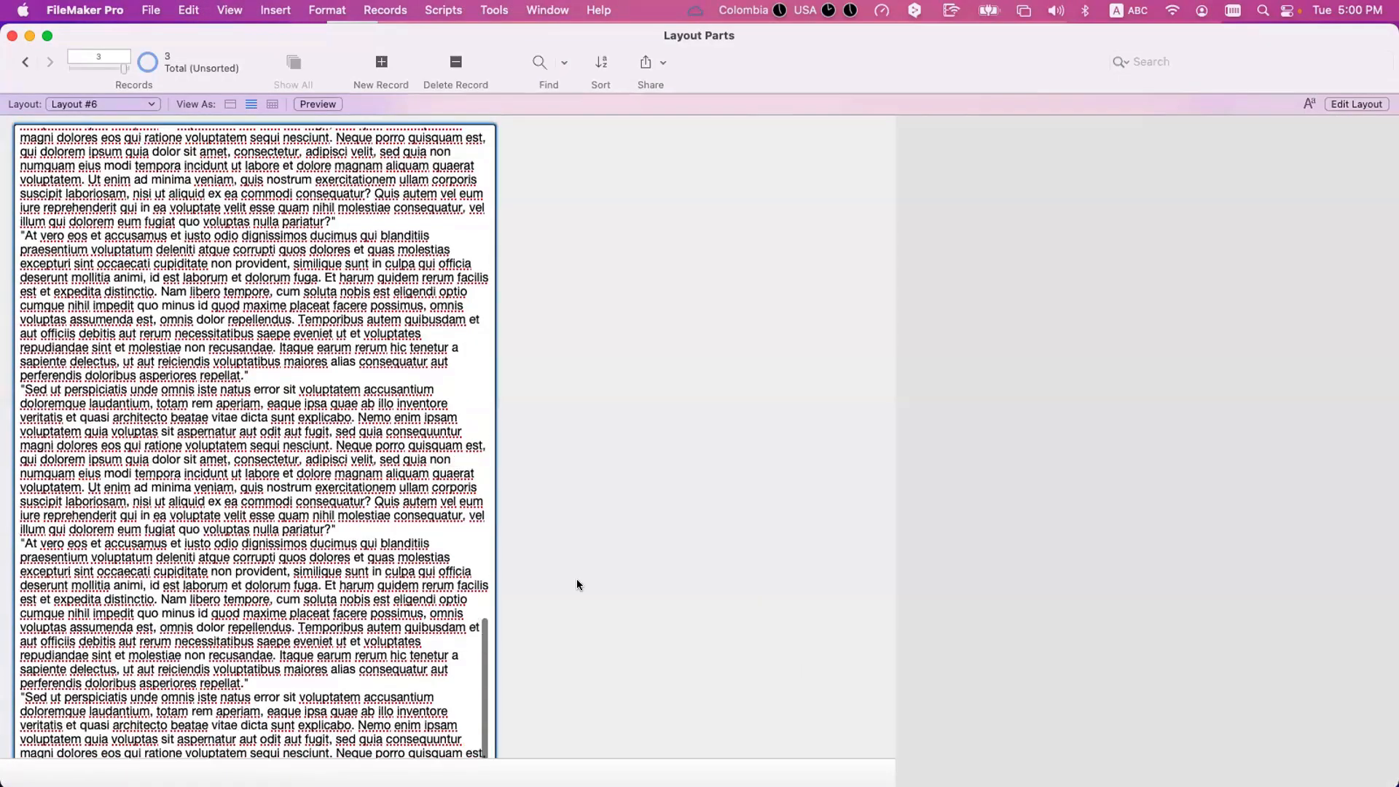
{"action": "left_click", "coordinate": [566, 431]}
{"action": "scroll", "coordinate": [328, 382], "scroll_direction": "up", "scroll_amount": 10}
{"action": "scroll", "coordinate": [327, 381], "scroll_direction": "down", "scroll_amount": 15}
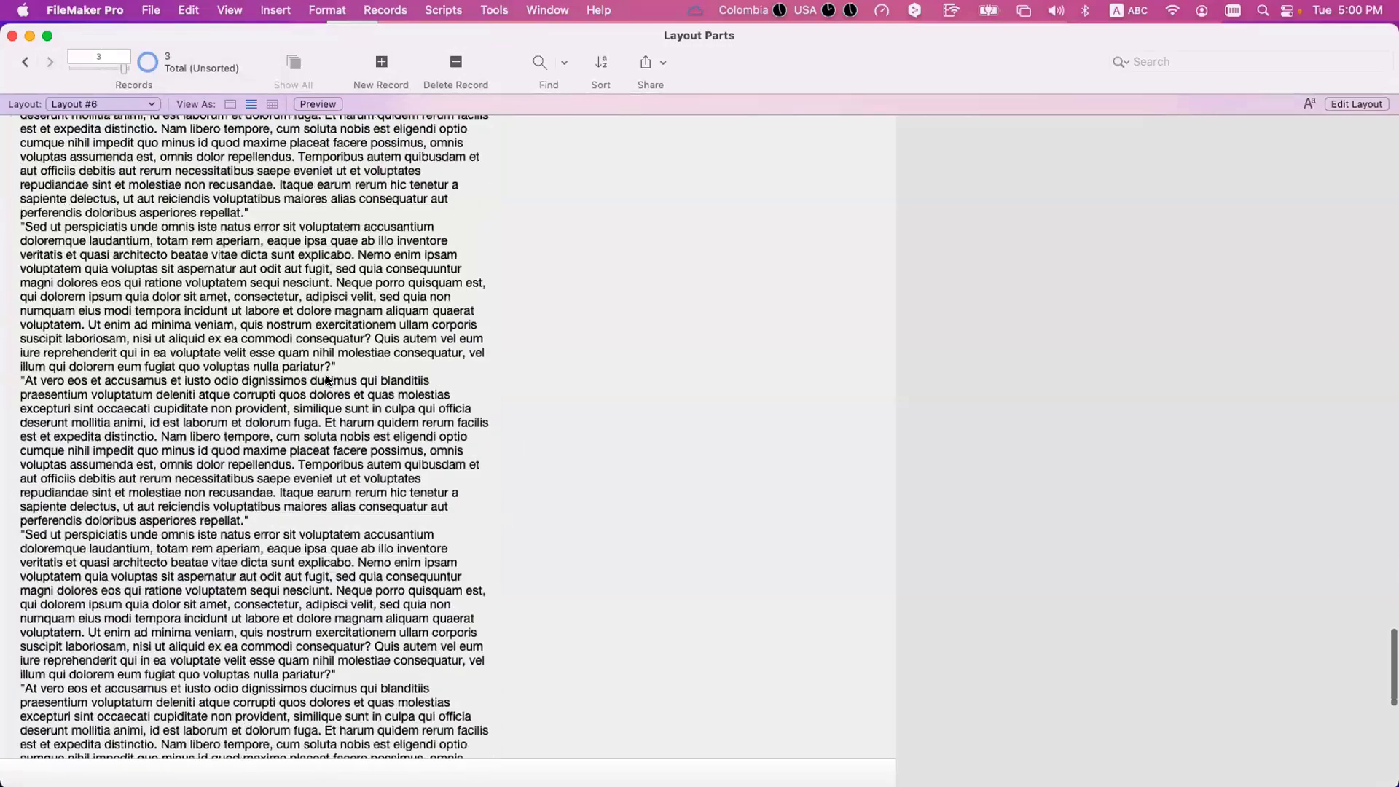
{"action": "scroll", "coordinate": [327, 380], "scroll_direction": "down", "scroll_amount": 5}
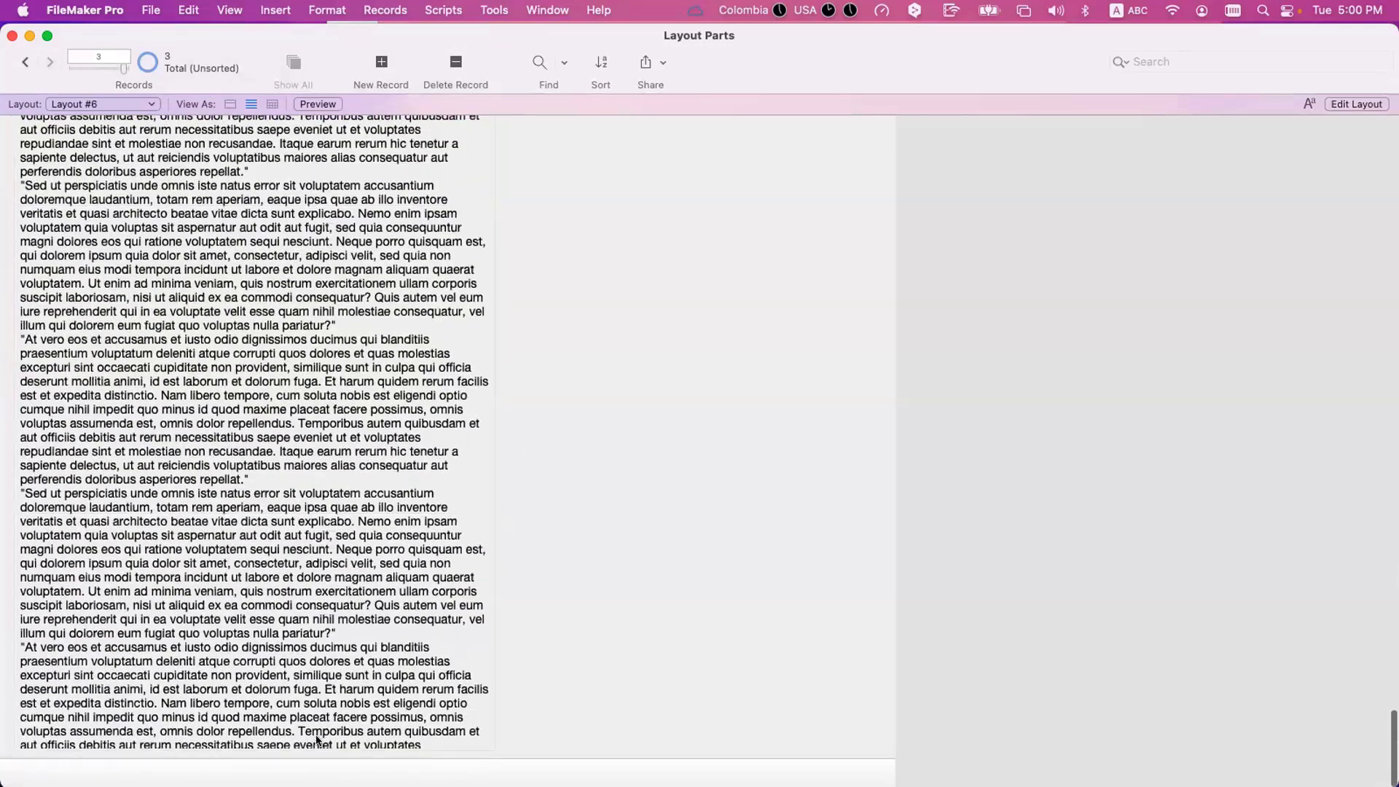
In Layout mode, lengthen the Body part of Layout #6 until the layout is about 3,915 pt tall.
{"action": "key", "text": "super+l"}
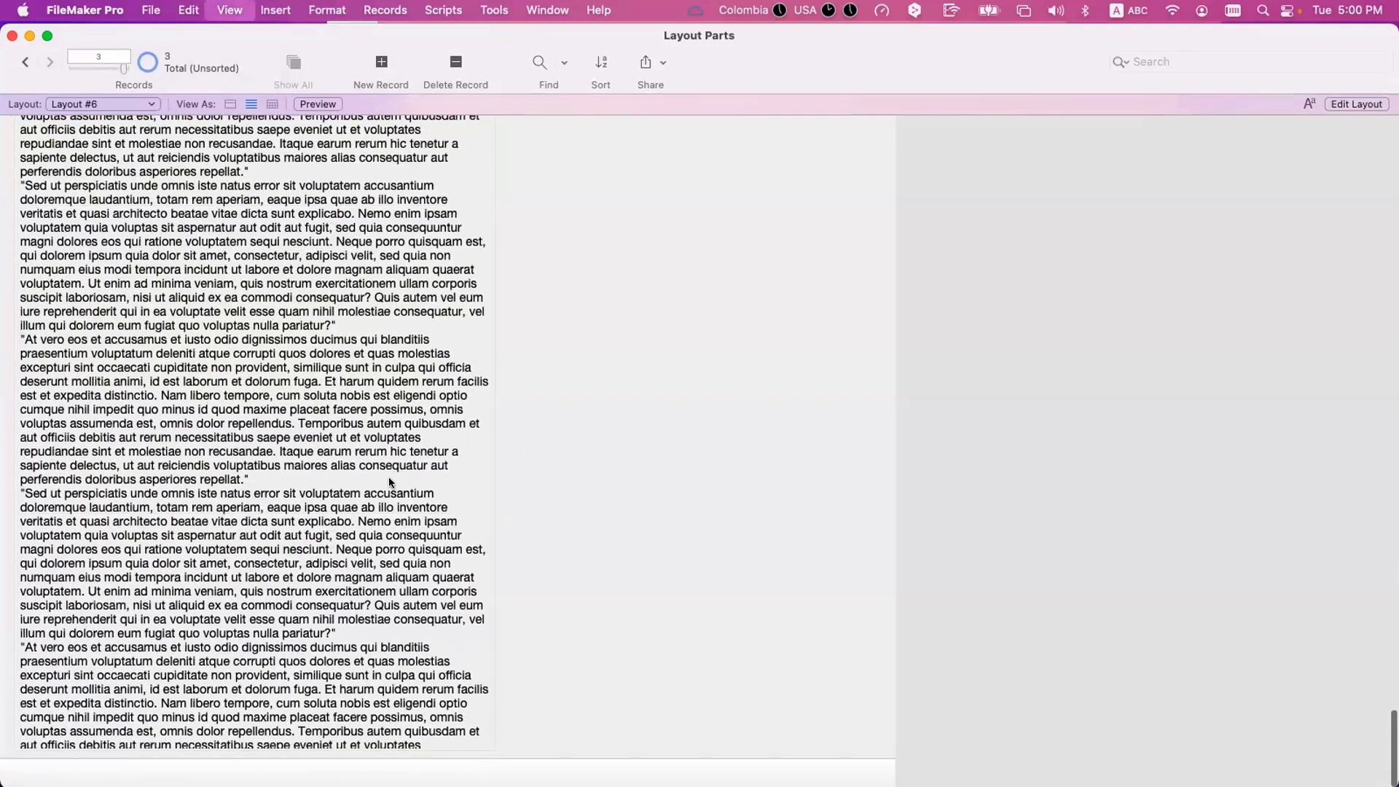
{"action": "scroll", "coordinate": [492, 474], "scroll_direction": "down", "scroll_amount": 4}
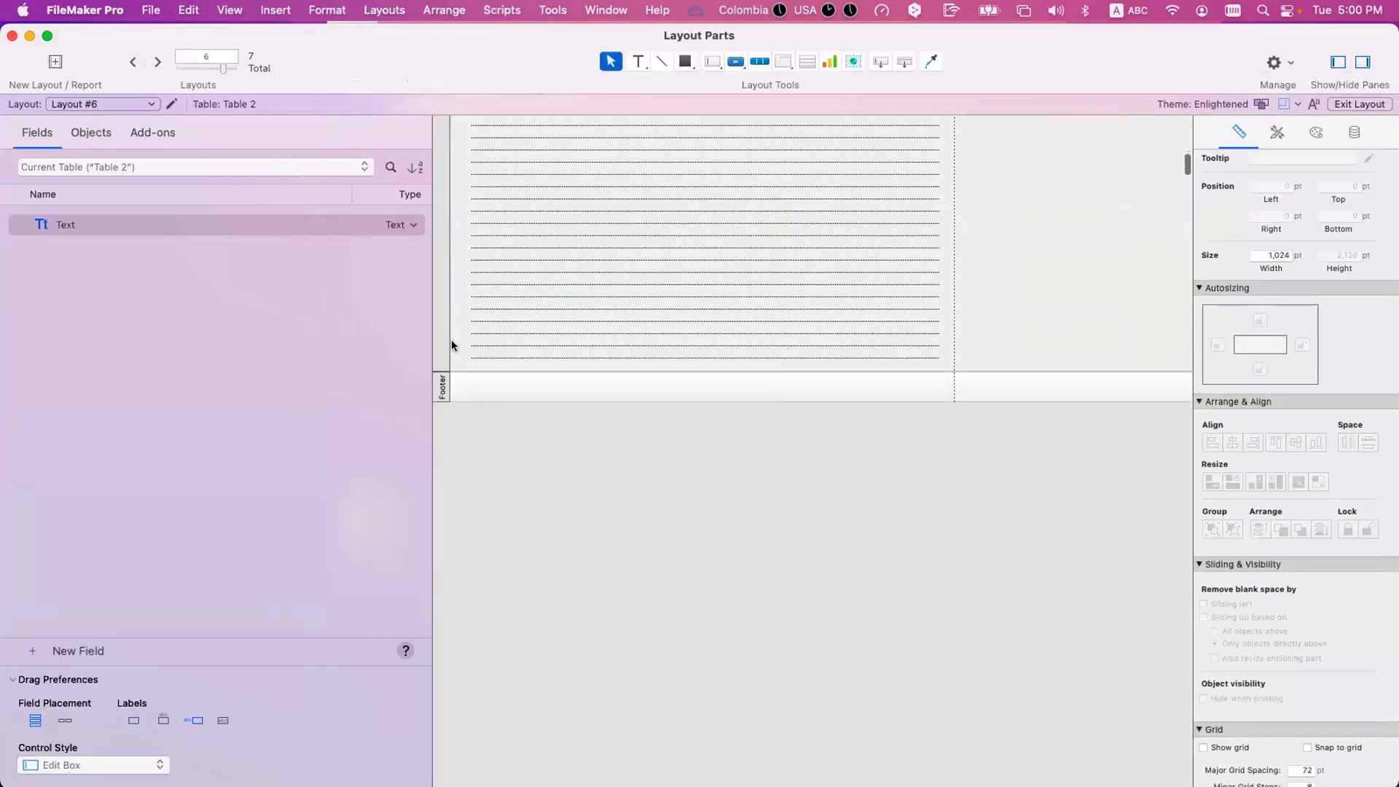
{"action": "left_click_drag", "start_coordinate": [461, 371], "coordinate": [511, 687]}
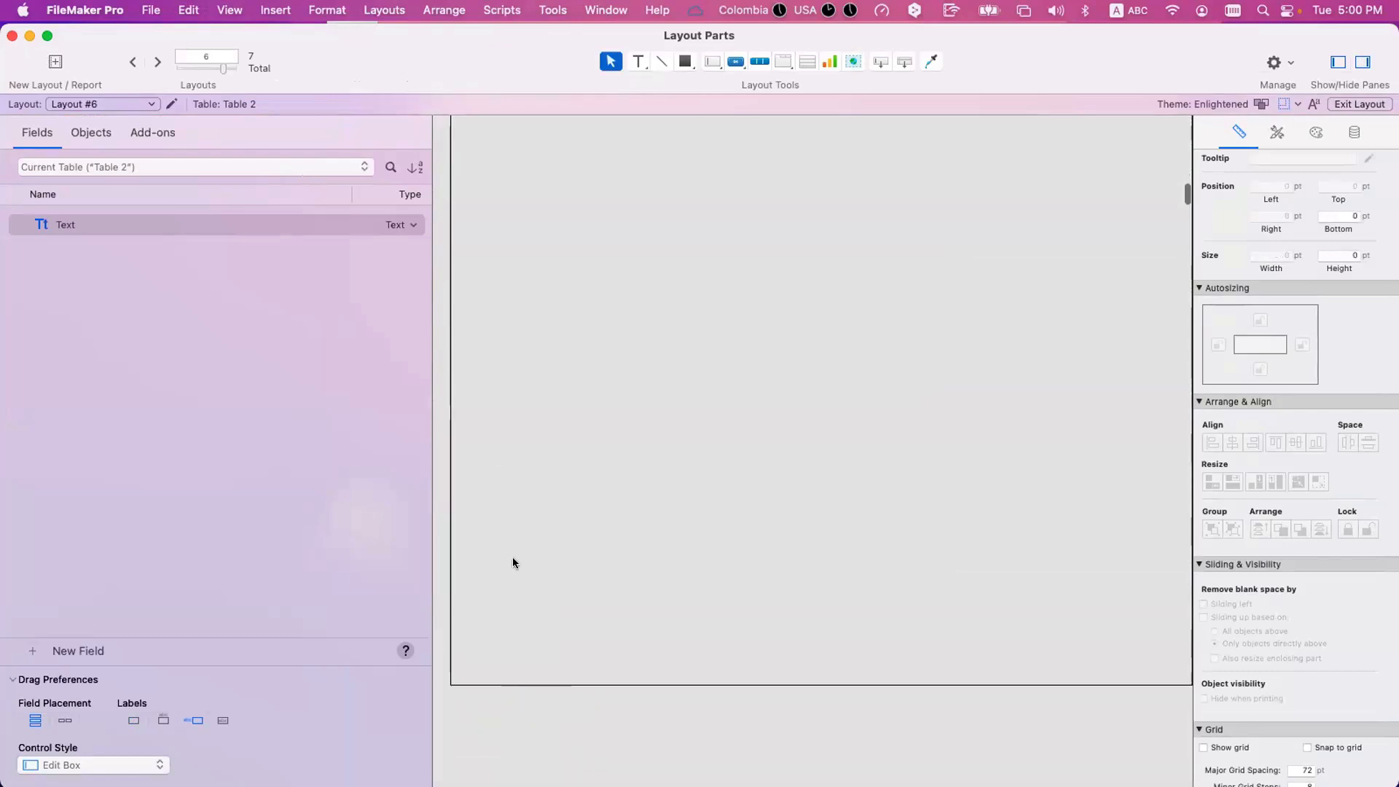
Extend the Text field down to just above the Footer, making it about 3,862 pt high.
{"action": "scroll", "coordinate": [544, 322], "scroll_direction": "up", "scroll_amount": 5}
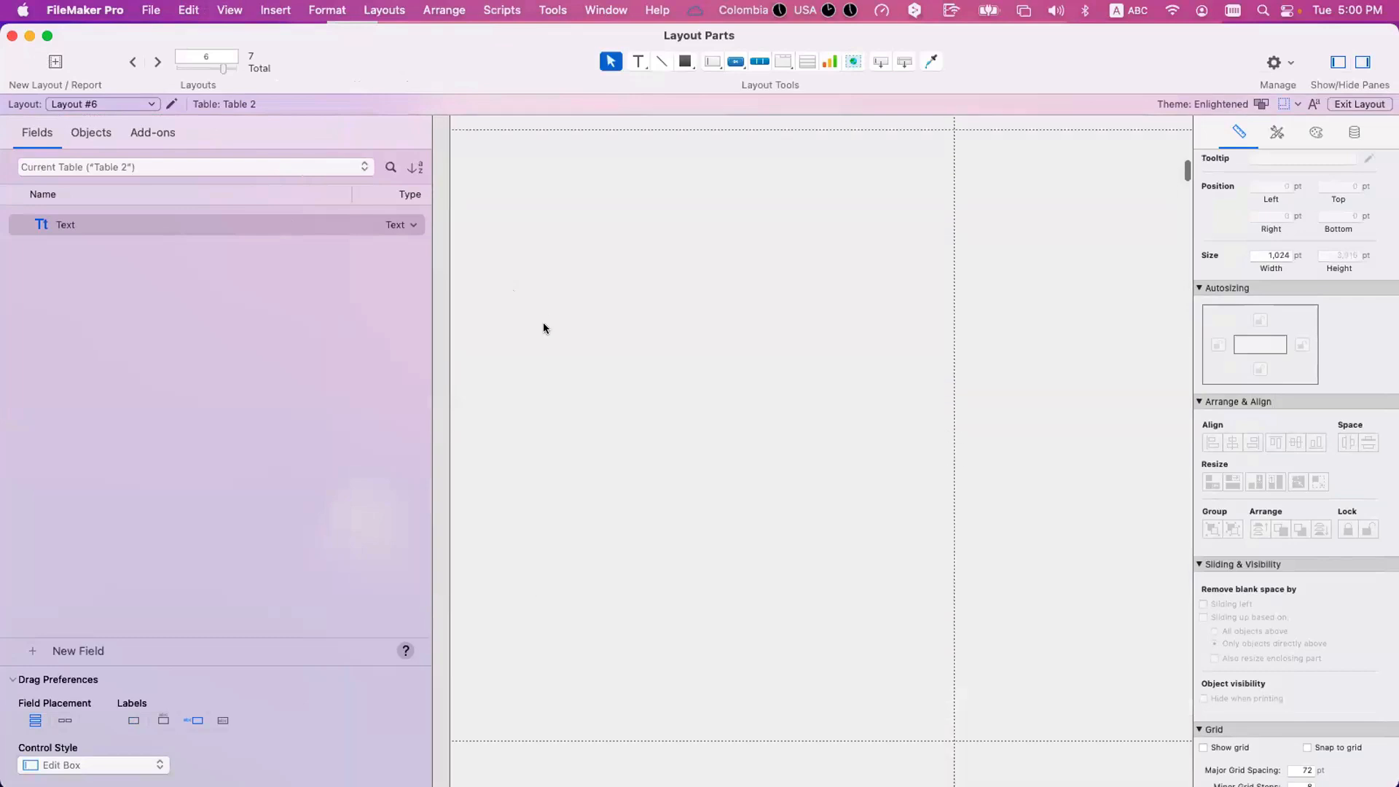
{"action": "scroll", "coordinate": [605, 335], "scroll_direction": "down", "scroll_amount": 4}
{"action": "left_click", "coordinate": [704, 340]}
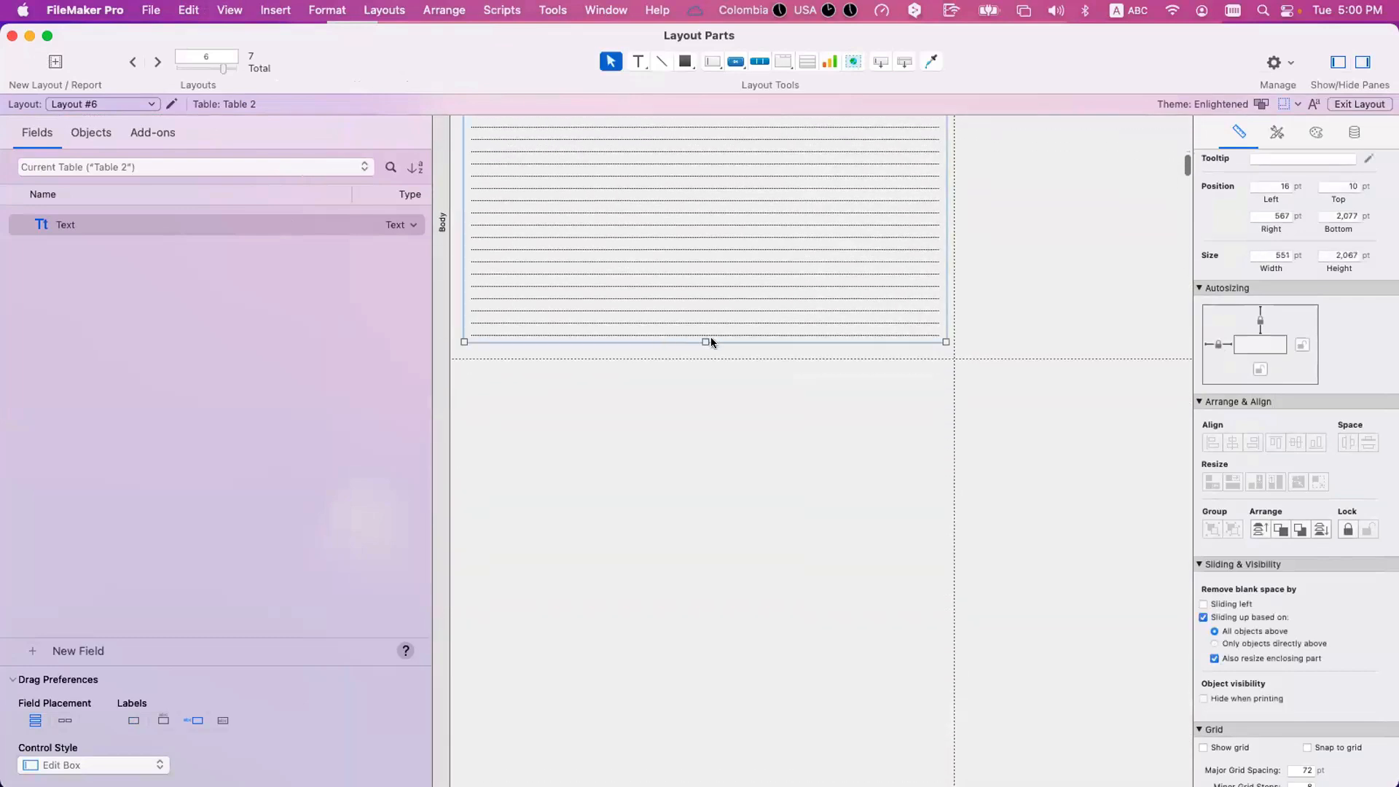
{"action": "left_click_drag", "start_coordinate": [700, 339], "coordinate": [710, 552]}
Preview Layout #6 again and page through to page 8 to check the end of the third record's text.
{"action": "key", "text": "super+u"}
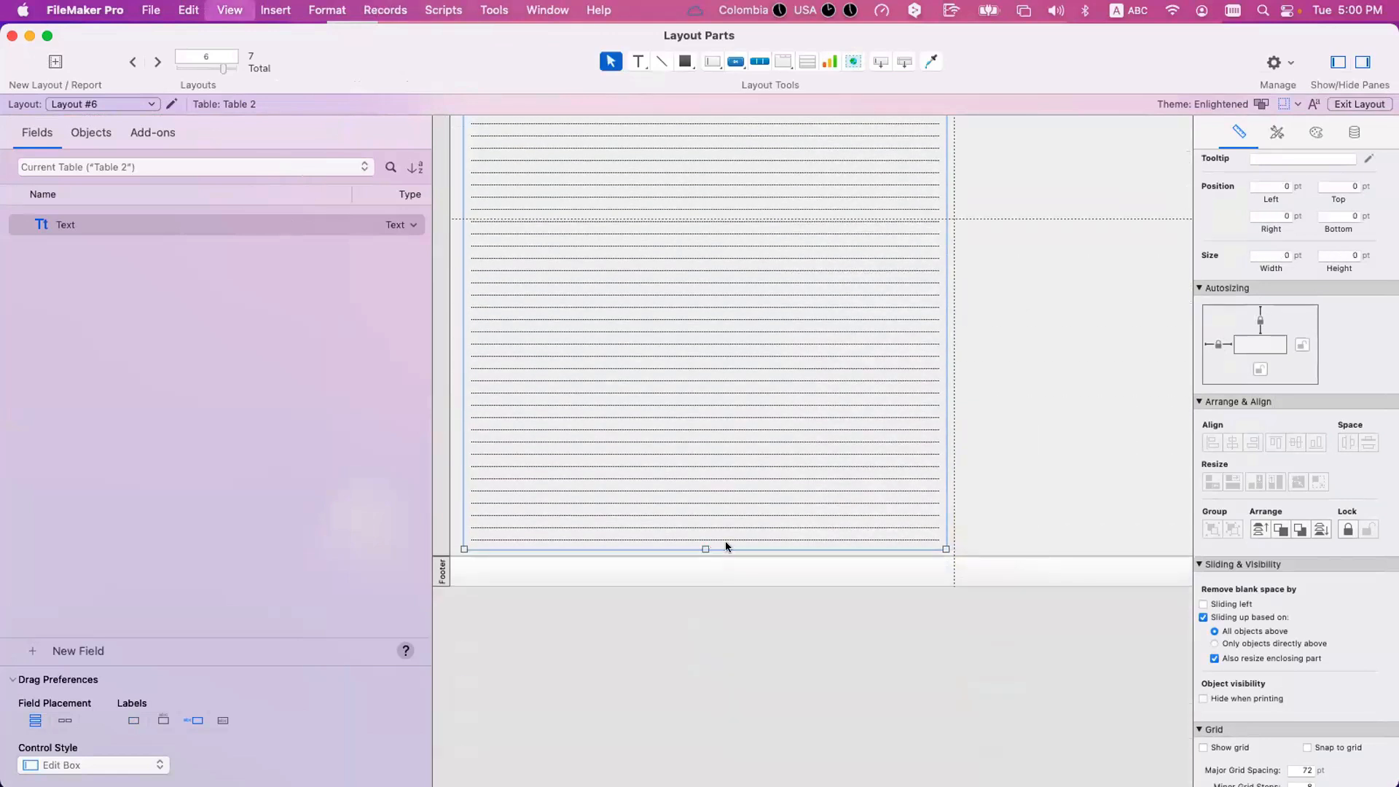
{"action": "left_click", "coordinate": [50, 62]}
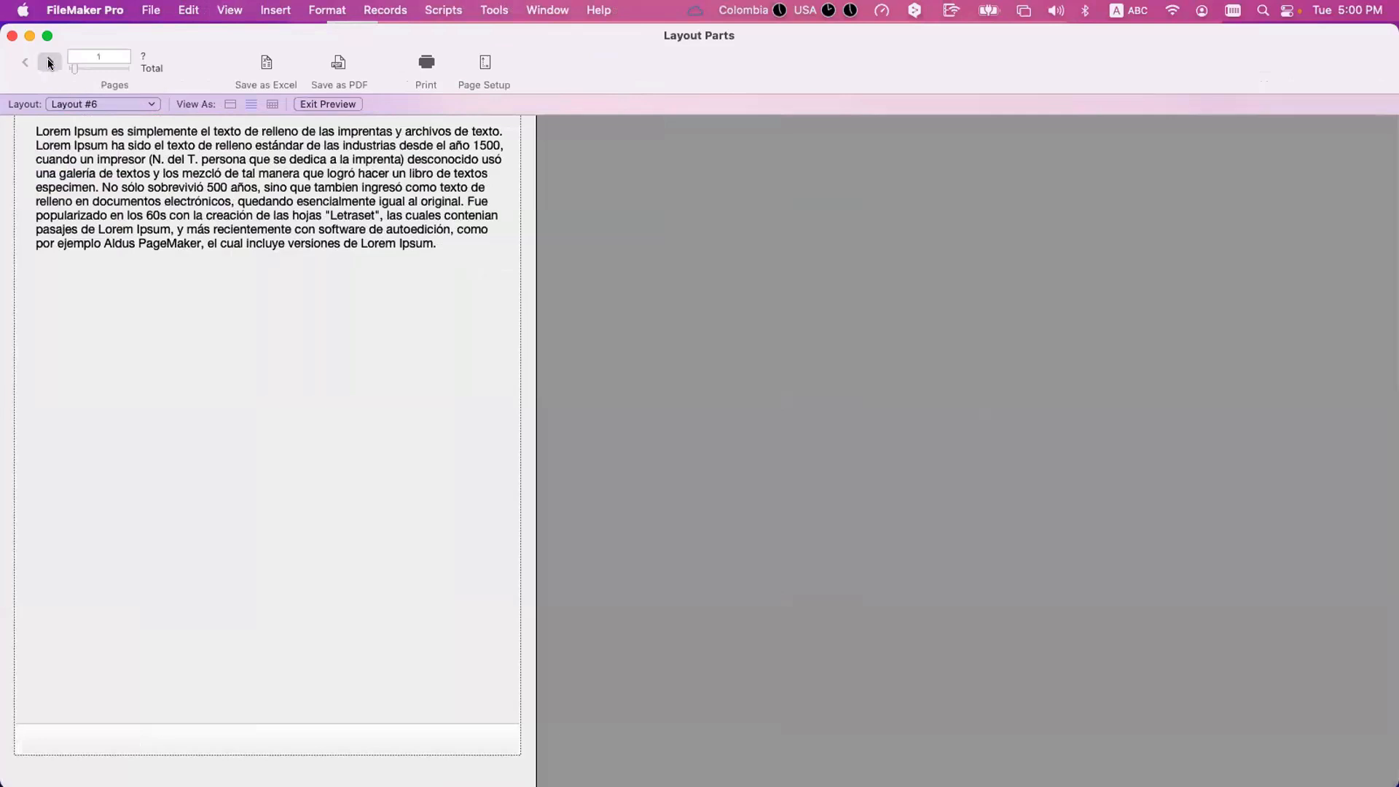
{"action": "left_click", "coordinate": [50, 63]}
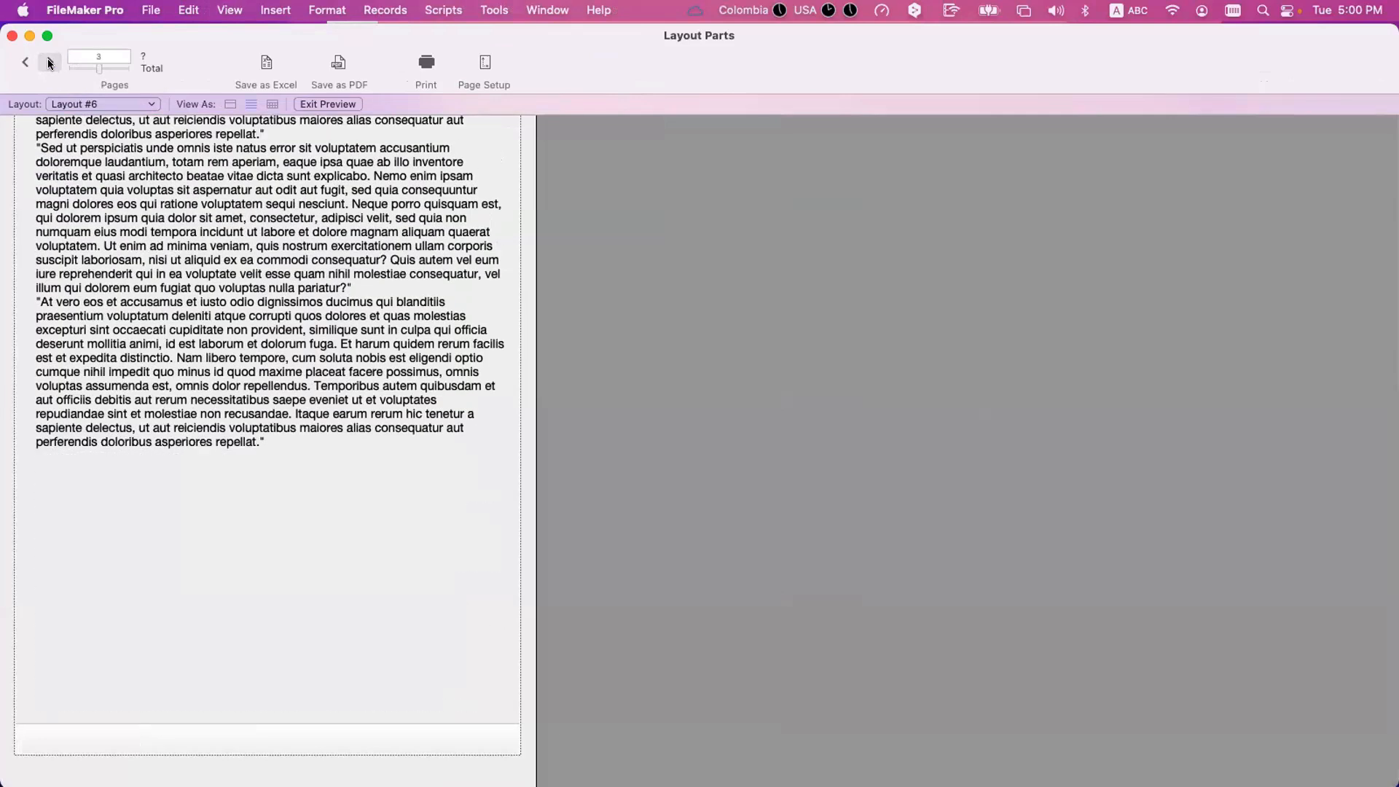
{"action": "left_click", "coordinate": [49, 63]}
{"action": "left_click", "coordinate": [50, 64]}
{"action": "left_click", "coordinate": [50, 63]}
{"action": "left_click", "coordinate": [49, 62]}
{"action": "left_click", "coordinate": [49, 63]}
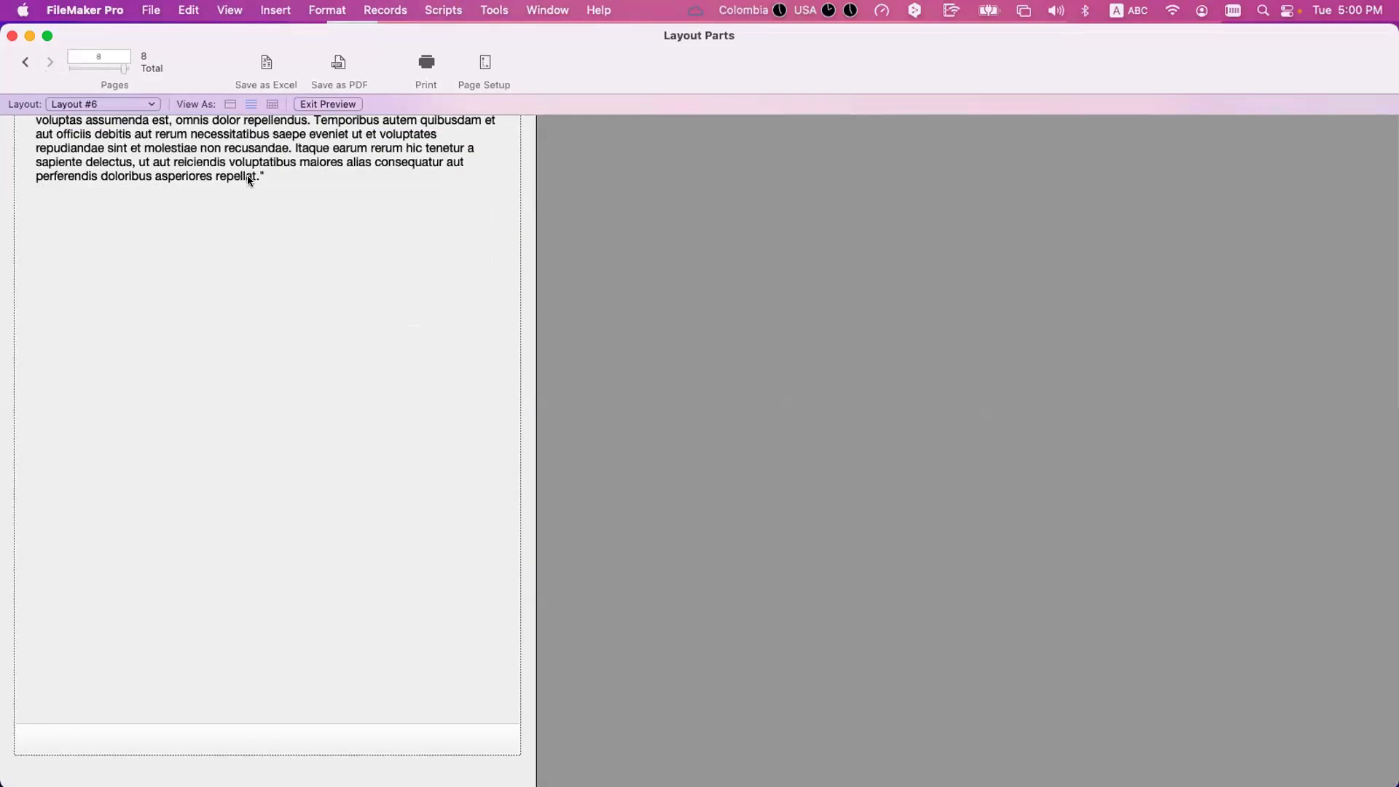
{"action": "scroll", "coordinate": [270, 178], "scroll_direction": "up", "scroll_amount": 2}
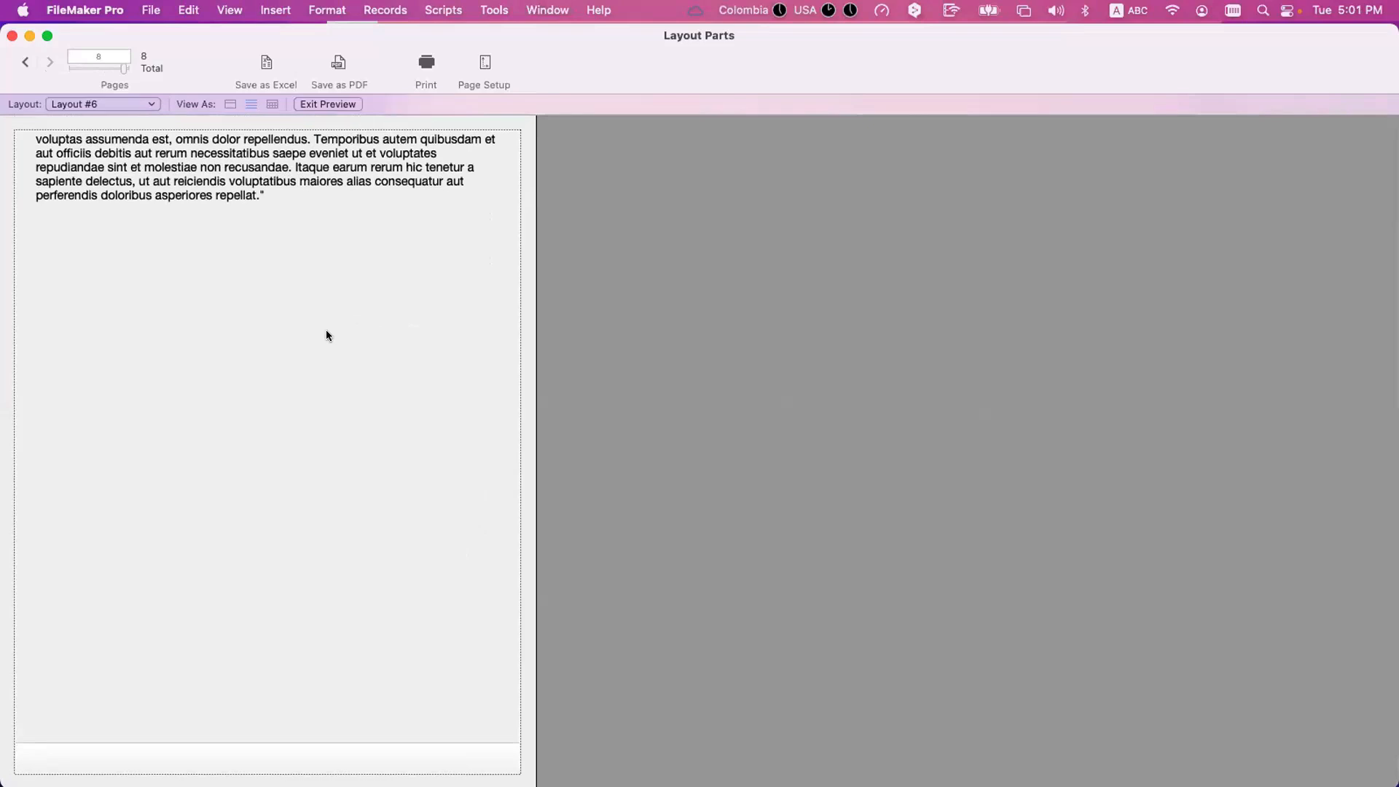
Return to Layout mode and examine how the enlarged Text field spans the page breaks.
{"action": "key", "text": "super+l"}
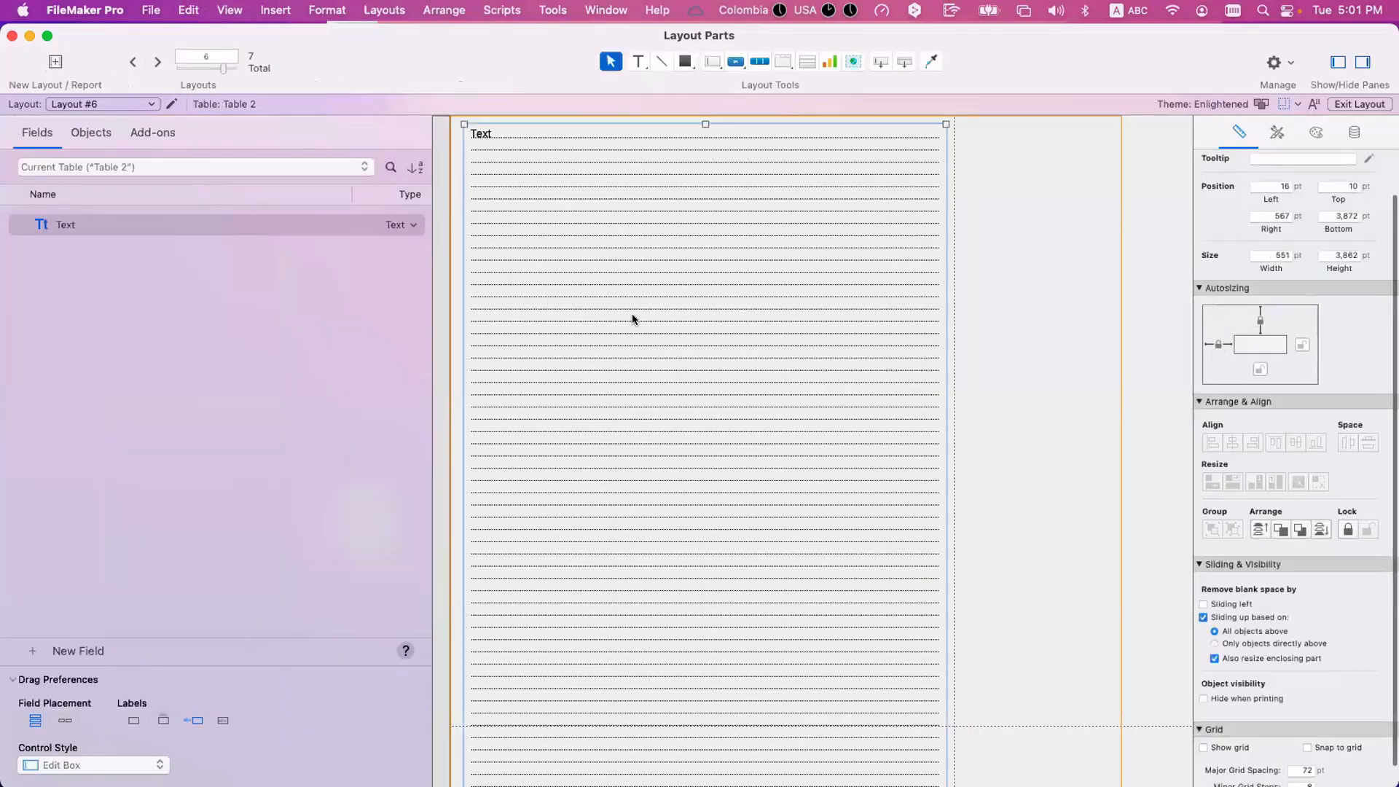
{"action": "scroll", "coordinate": [695, 337], "scroll_direction": "down", "scroll_amount": 5}
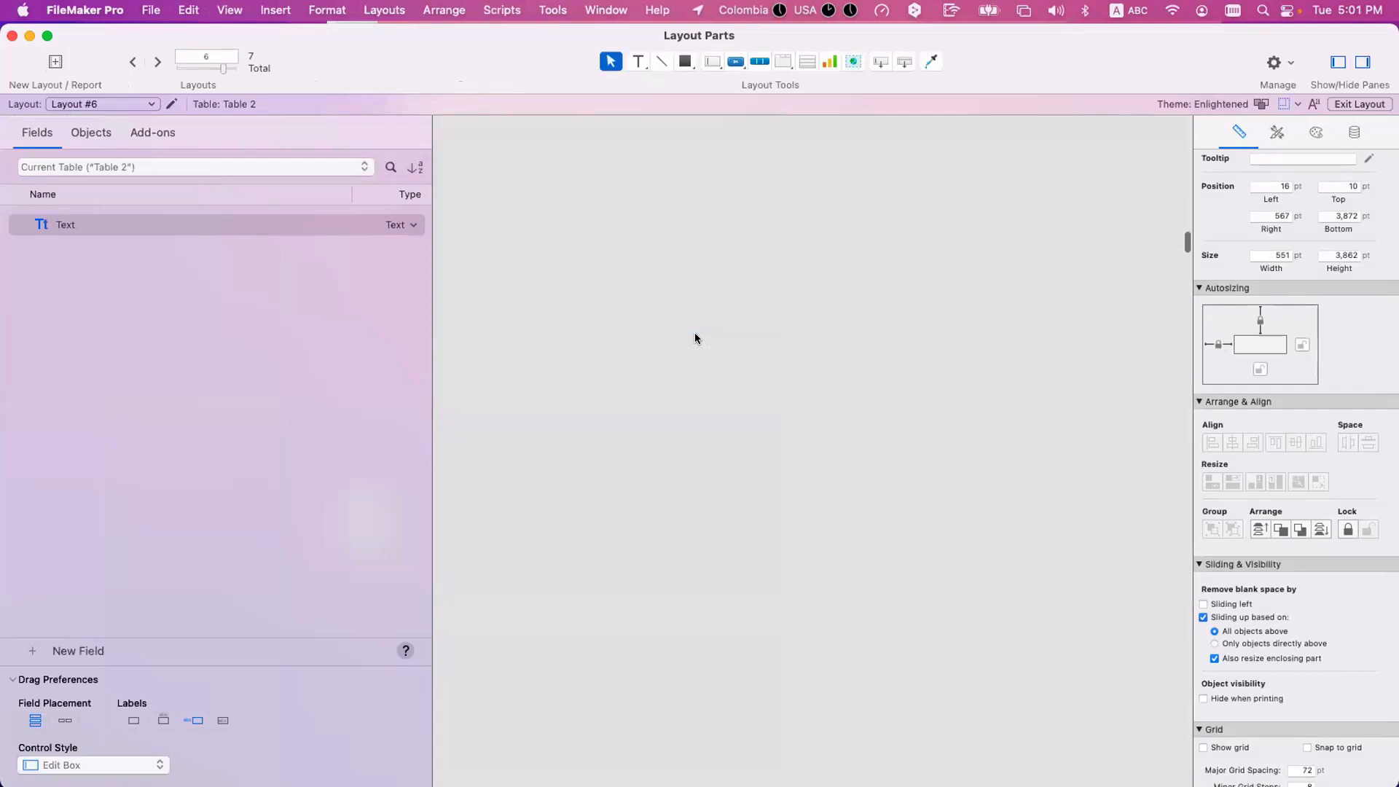
{"action": "scroll", "coordinate": [694, 332], "scroll_direction": "up", "scroll_amount": 5}
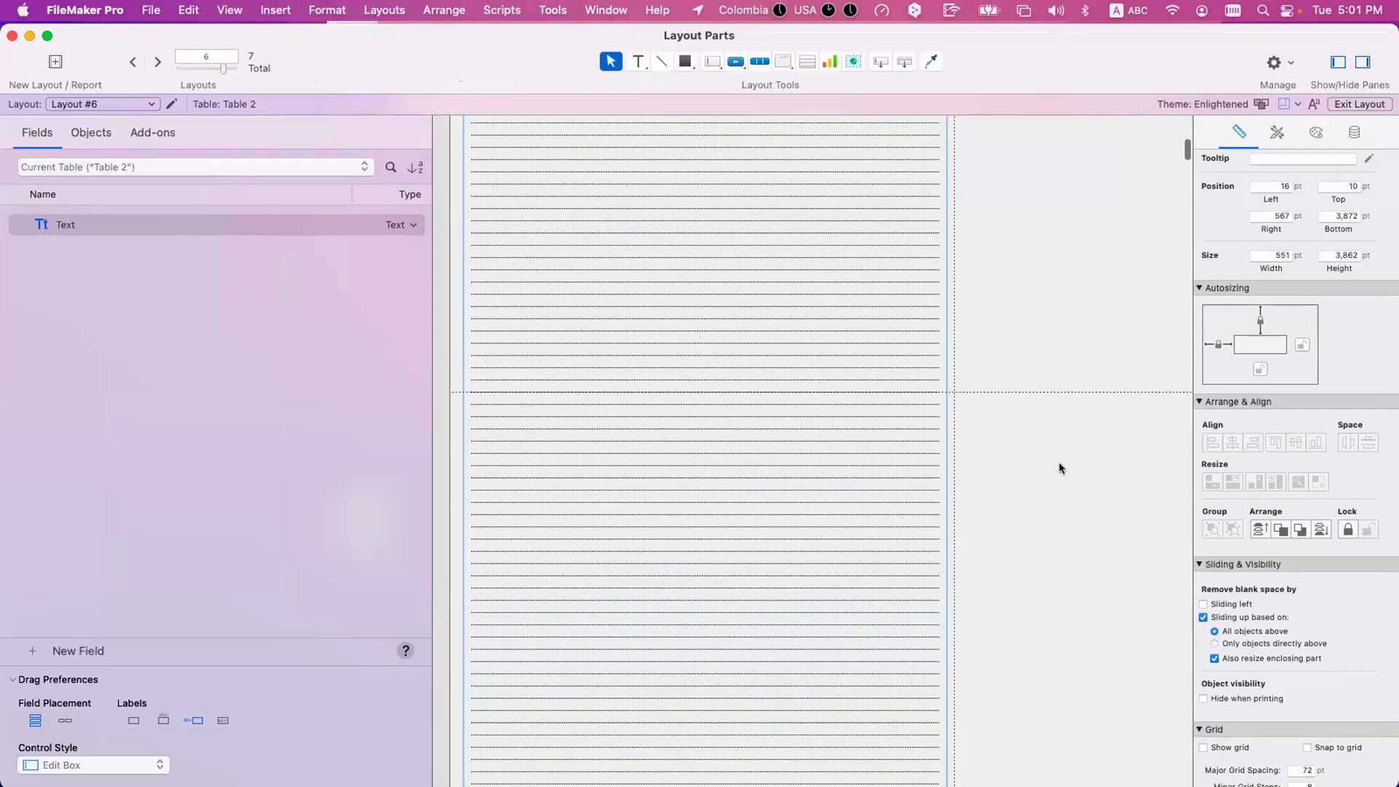
{"action": "left_click", "coordinate": [1018, 283]}
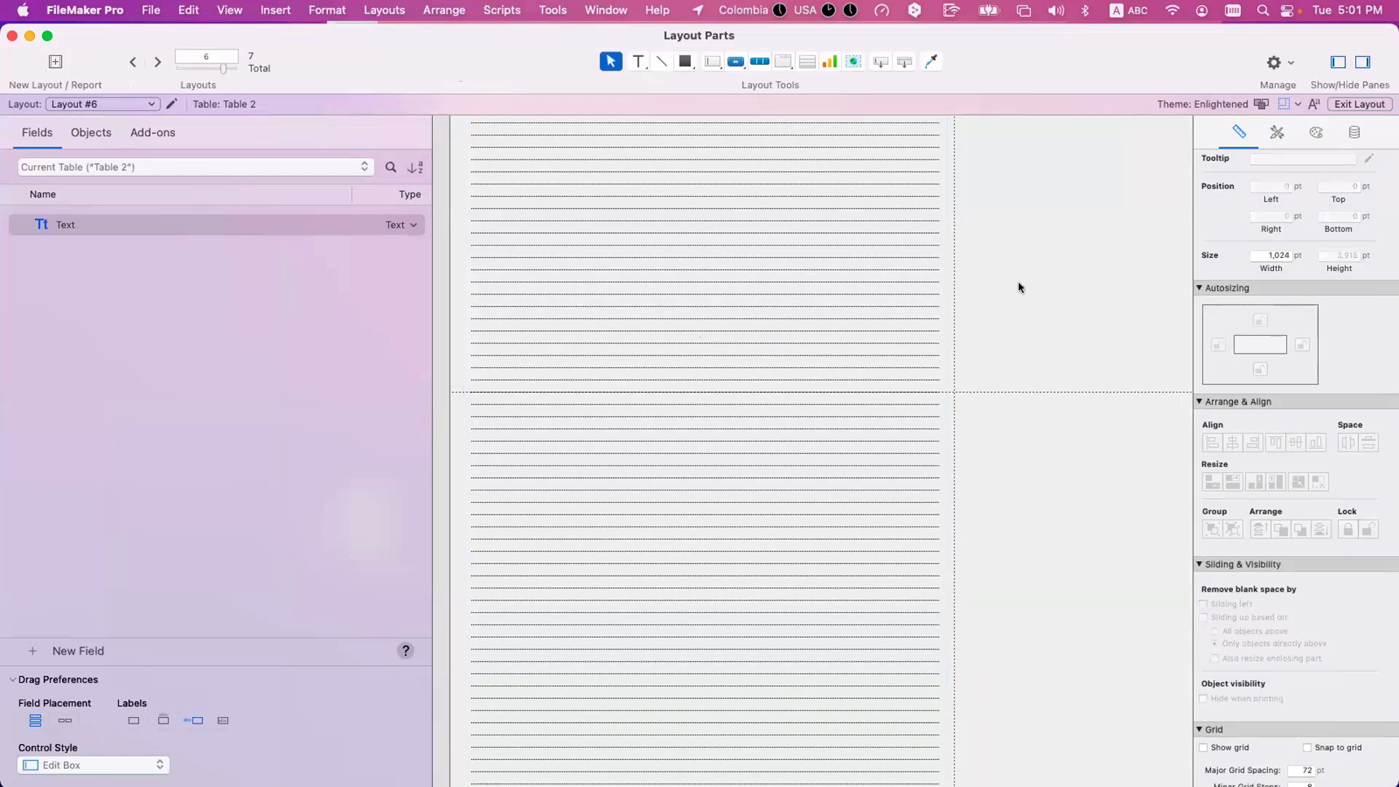
{"action": "left_click", "coordinate": [170, 103]}
{"action": "key", "text": "Return"}
Select the Text field and review the choices for sliding up based on all objects or only objects directly above.
{"action": "scroll", "coordinate": [535, 198], "scroll_direction": "up", "scroll_amount": 1}
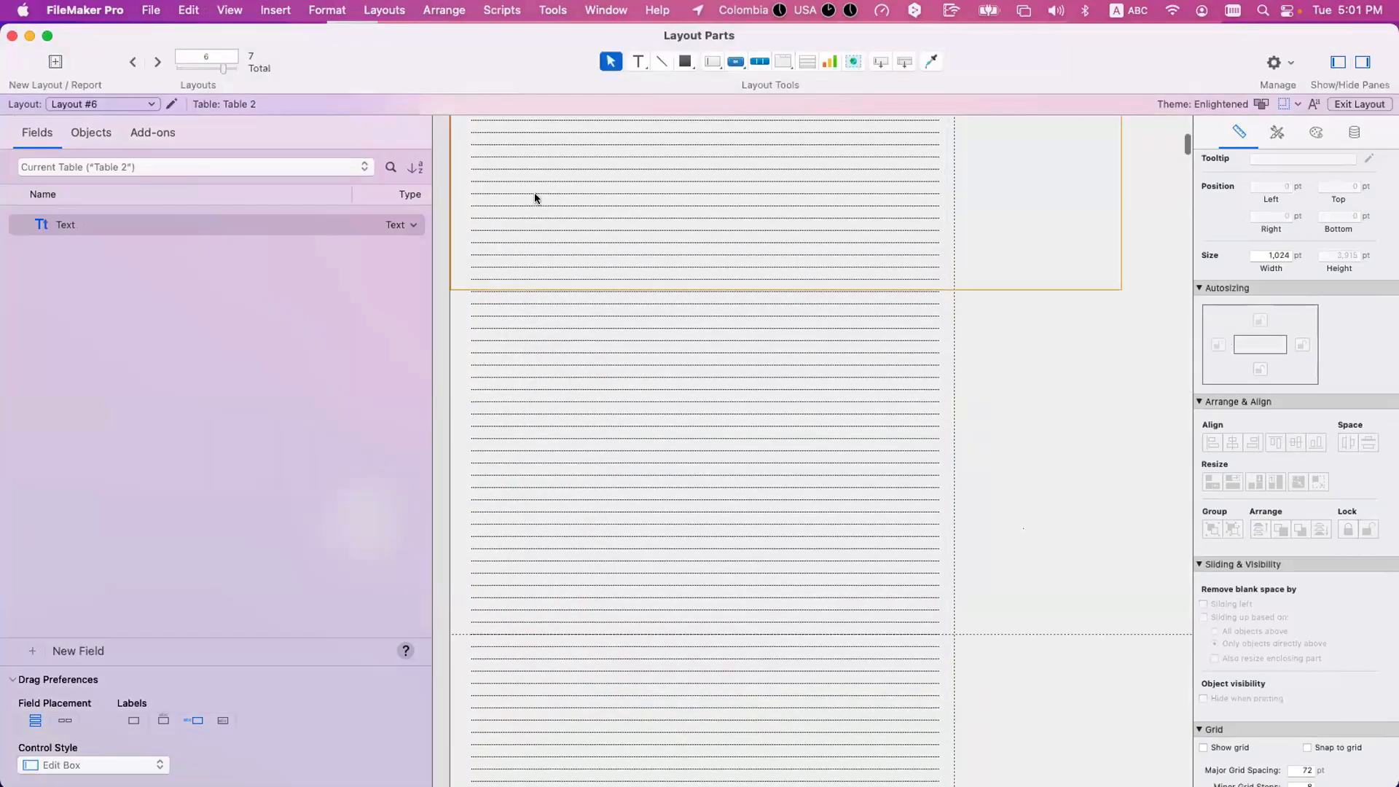
{"action": "scroll", "coordinate": [535, 195], "scroll_direction": "up", "scroll_amount": 3}
{"action": "left_click", "coordinate": [535, 193]}
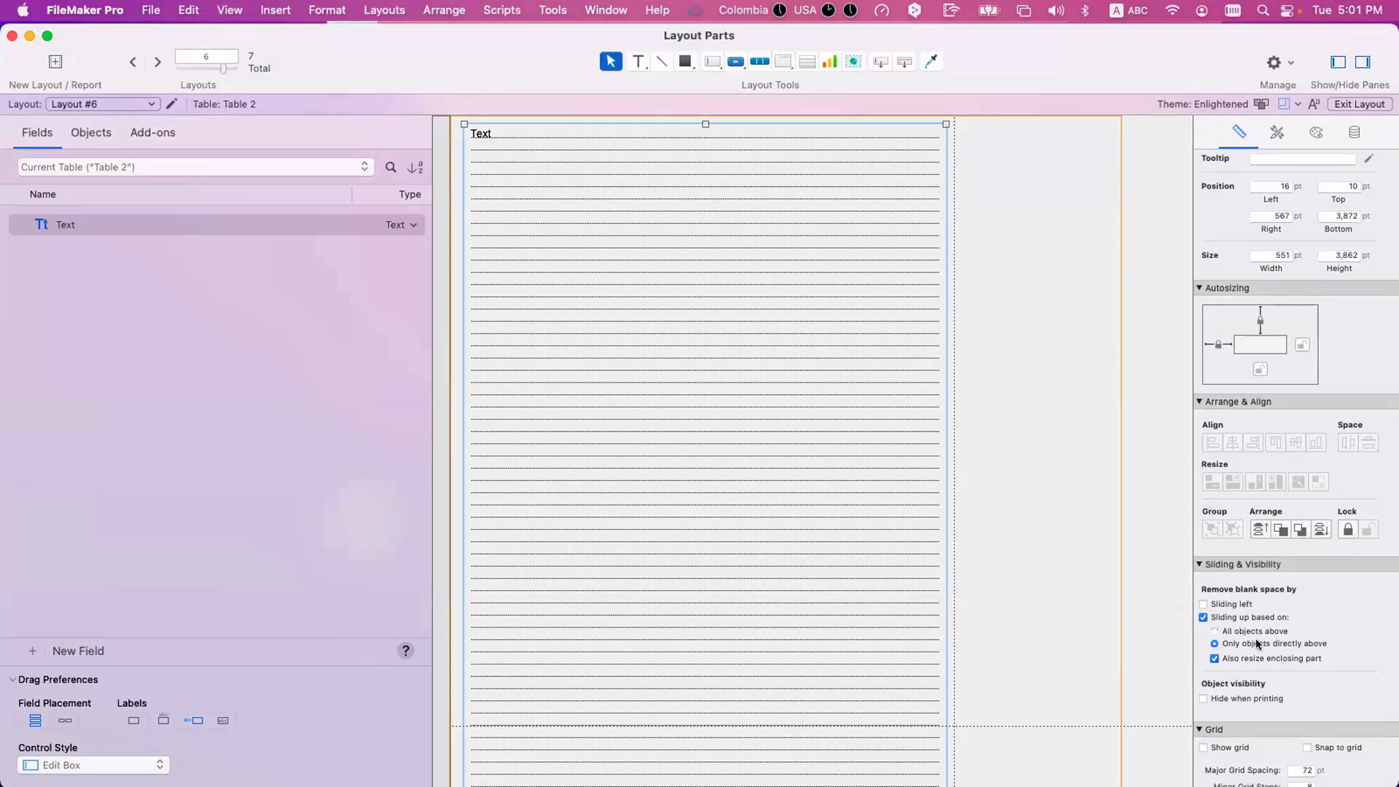
{"action": "left_click", "coordinate": [1003, 563]}
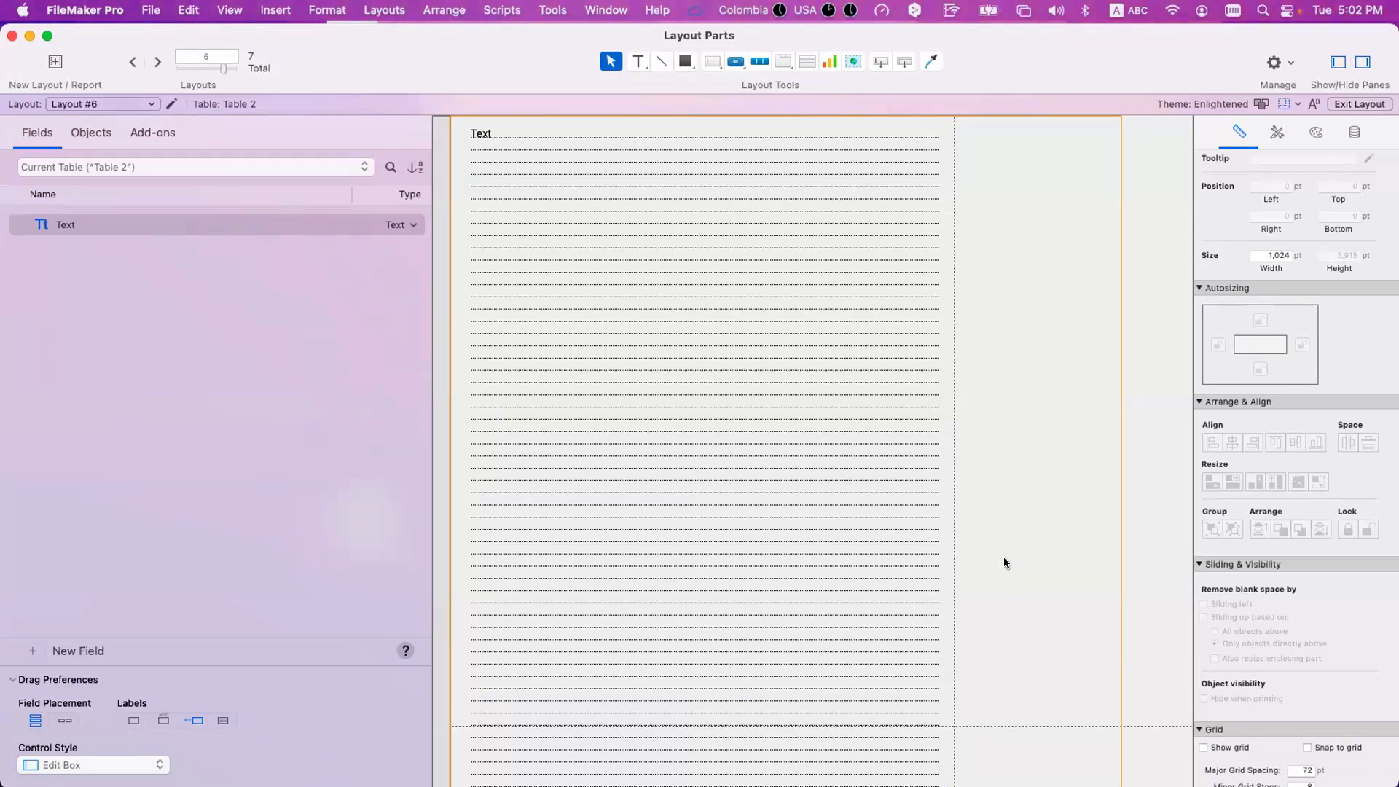
Reselect the Text field and examine its blank-space removal settings together with its extent on the layout.
{"action": "scroll", "coordinate": [1006, 562], "scroll_direction": "right", "scroll_amount": 2}
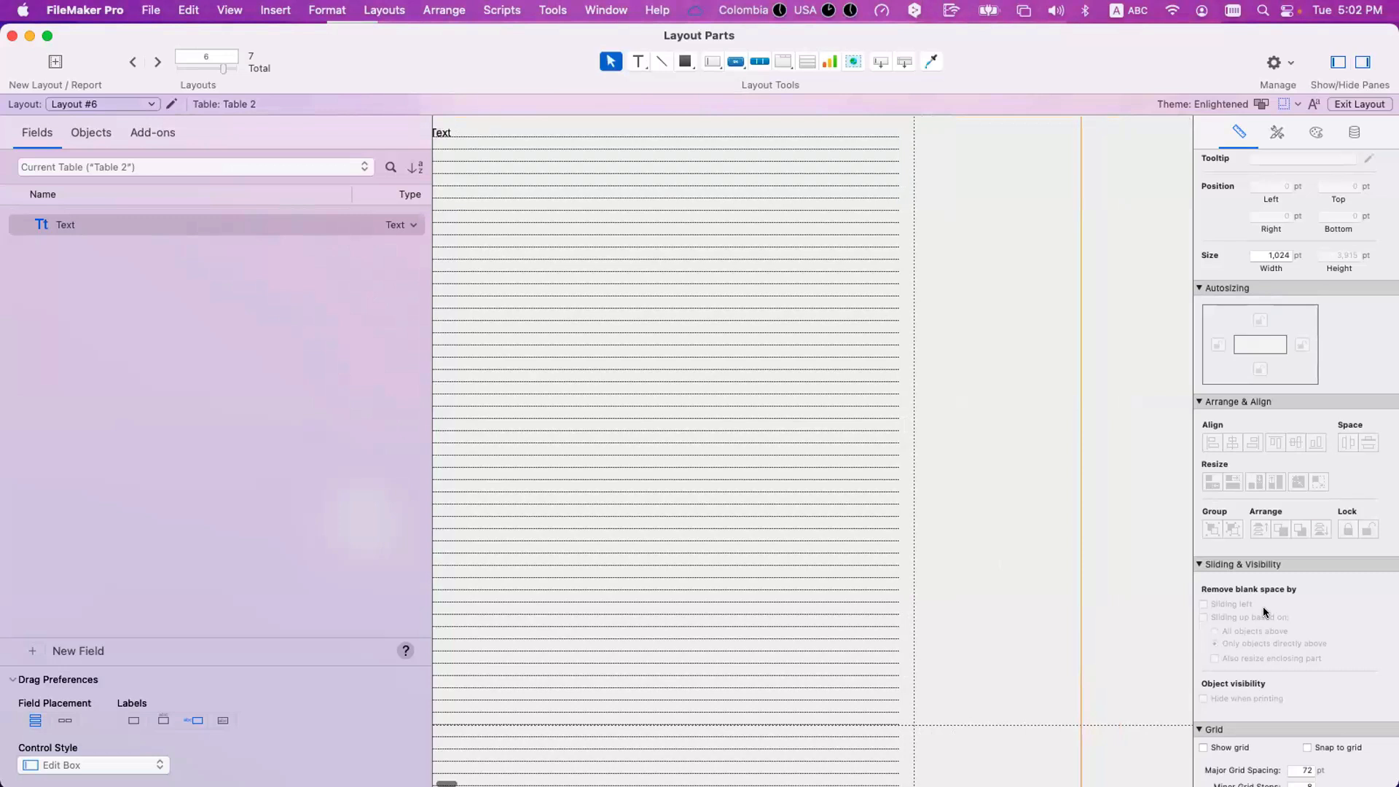
{"action": "left_click", "coordinate": [750, 568]}
{"action": "scroll", "coordinate": [750, 569], "scroll_direction": "left", "scroll_amount": 2}
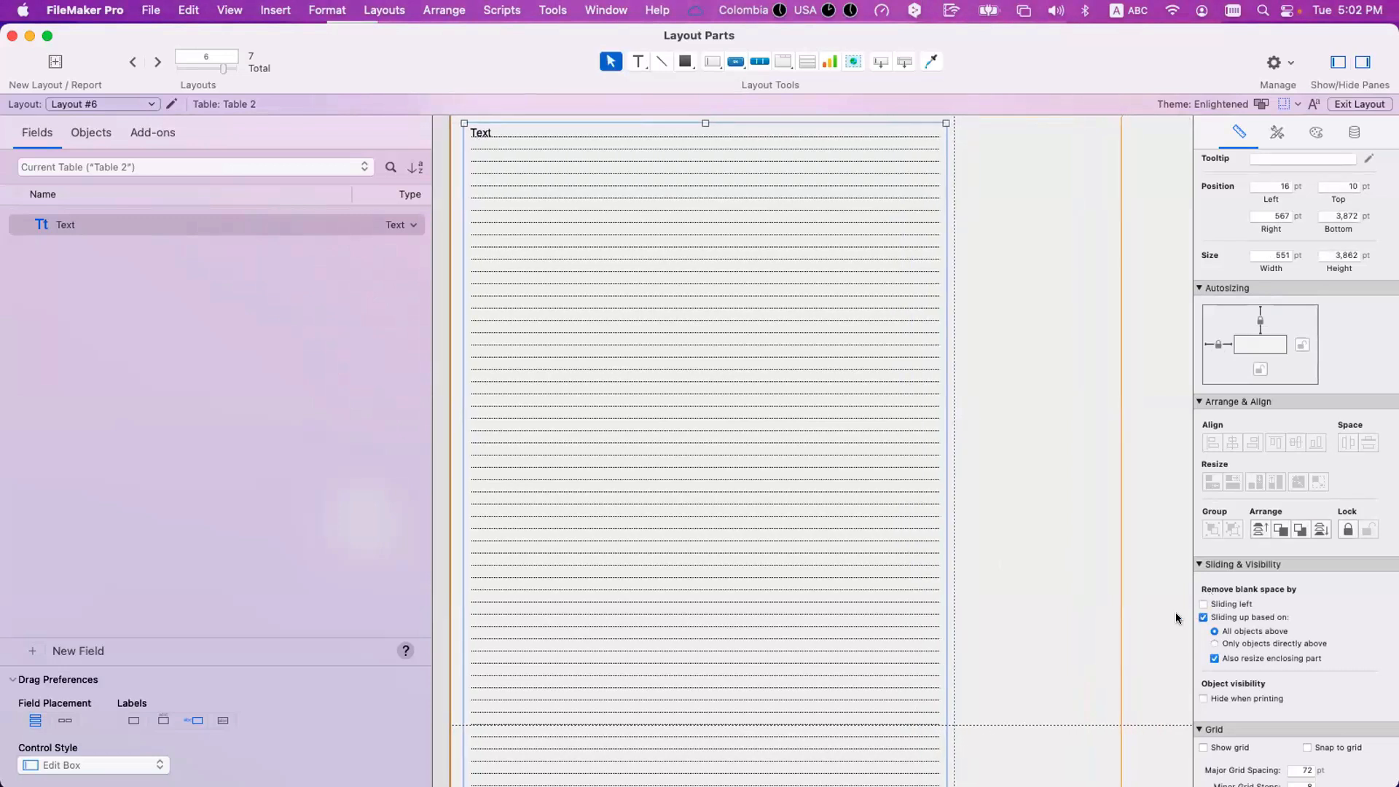
{"action": "scroll", "coordinate": [799, 593], "scroll_direction": "down", "scroll_amount": 3}
{"action": "scroll", "coordinate": [802, 554], "scroll_direction": "up", "scroll_amount": 3}
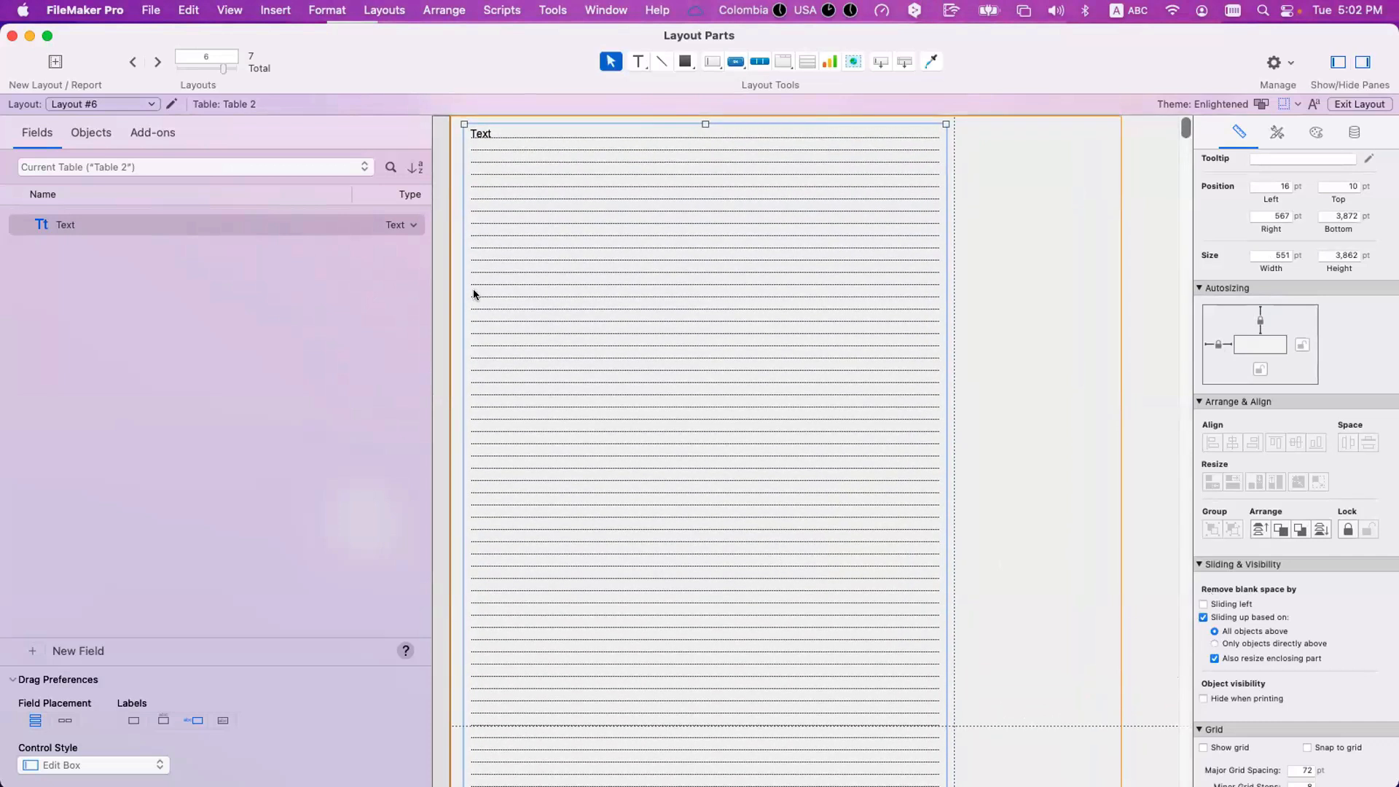
Switch from Layout #6 to the Form View layout and look over its stacked layout parts.
{"action": "left_click", "coordinate": [129, 105]}
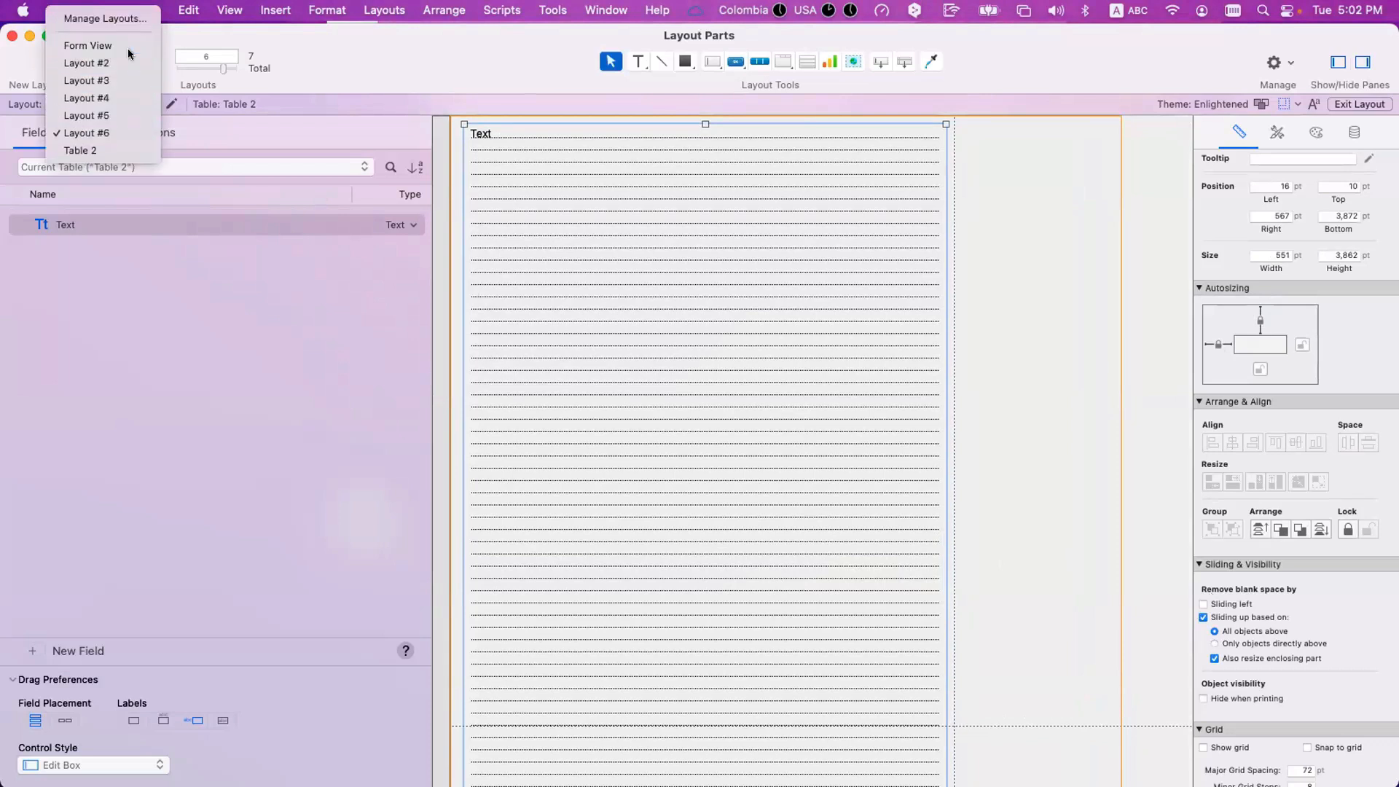
{"action": "left_click", "coordinate": [122, 61]}
{"action": "left_click", "coordinate": [122, 104]}
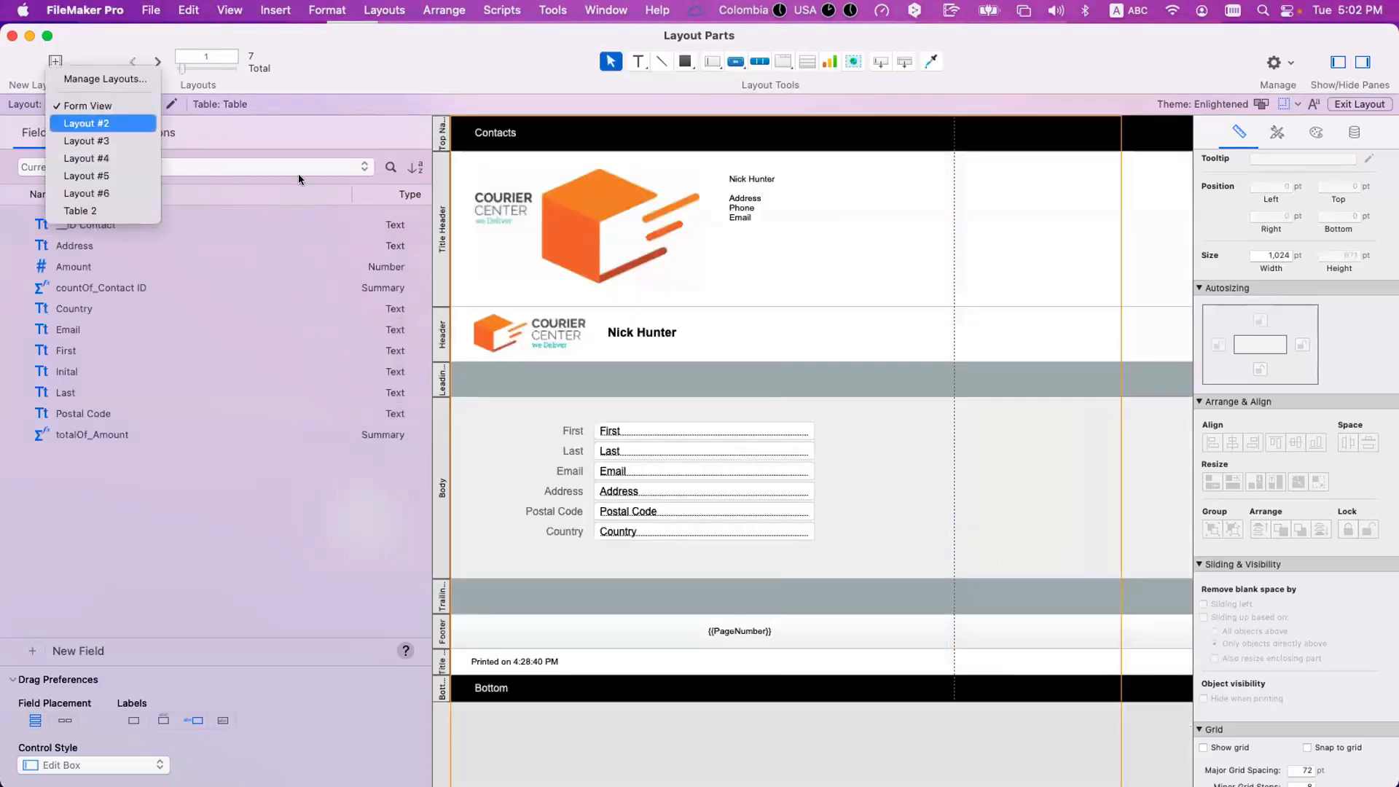
{"action": "left_click", "coordinate": [300, 178]}
Open Layout #3 in Browse mode and examine its contact list grouped by country with record counts and amount totals.
{"action": "left_click", "coordinate": [131, 105]}
{"action": "left_click", "coordinate": [131, 120]}
{"action": "key", "text": "super+b"}
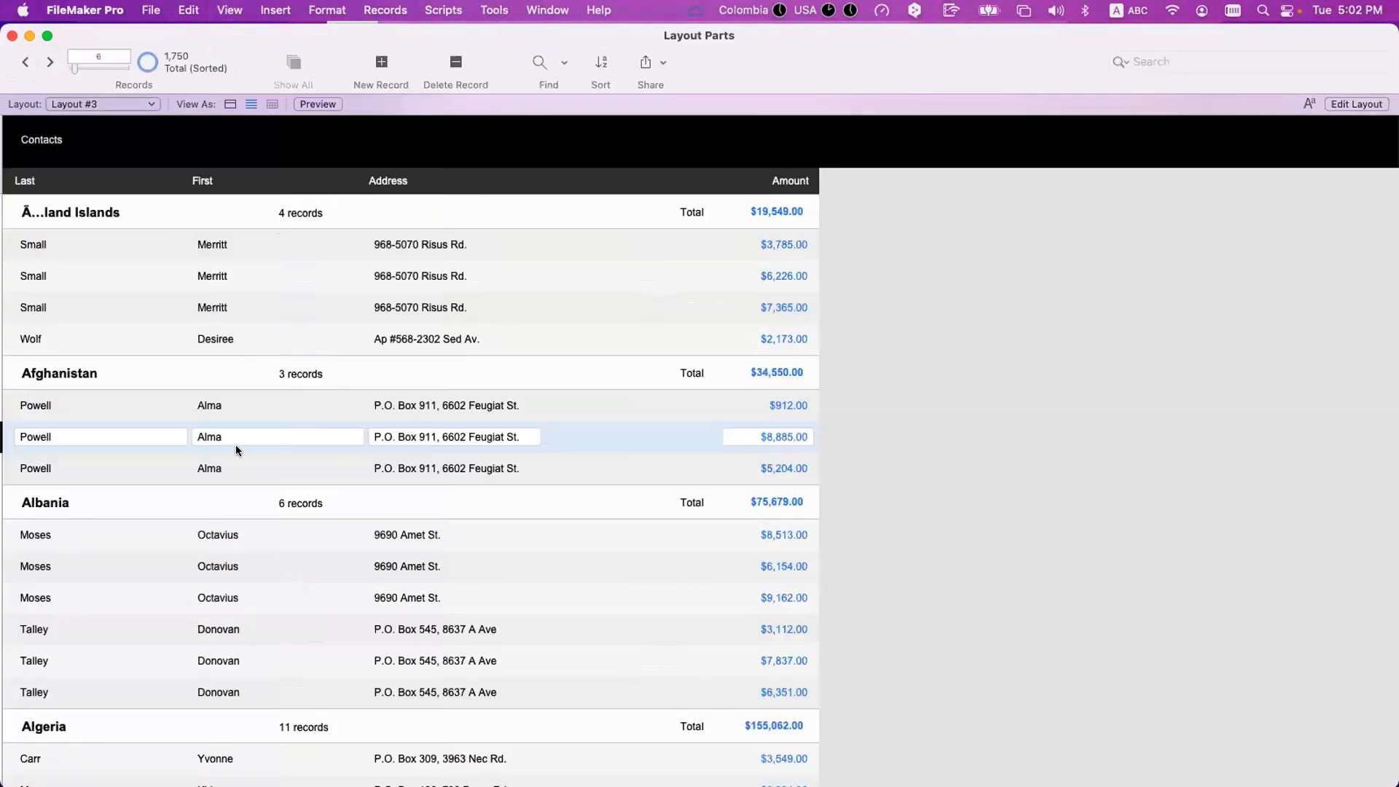
{"action": "scroll", "coordinate": [316, 500], "scroll_direction": "down", "scroll_amount": 1}
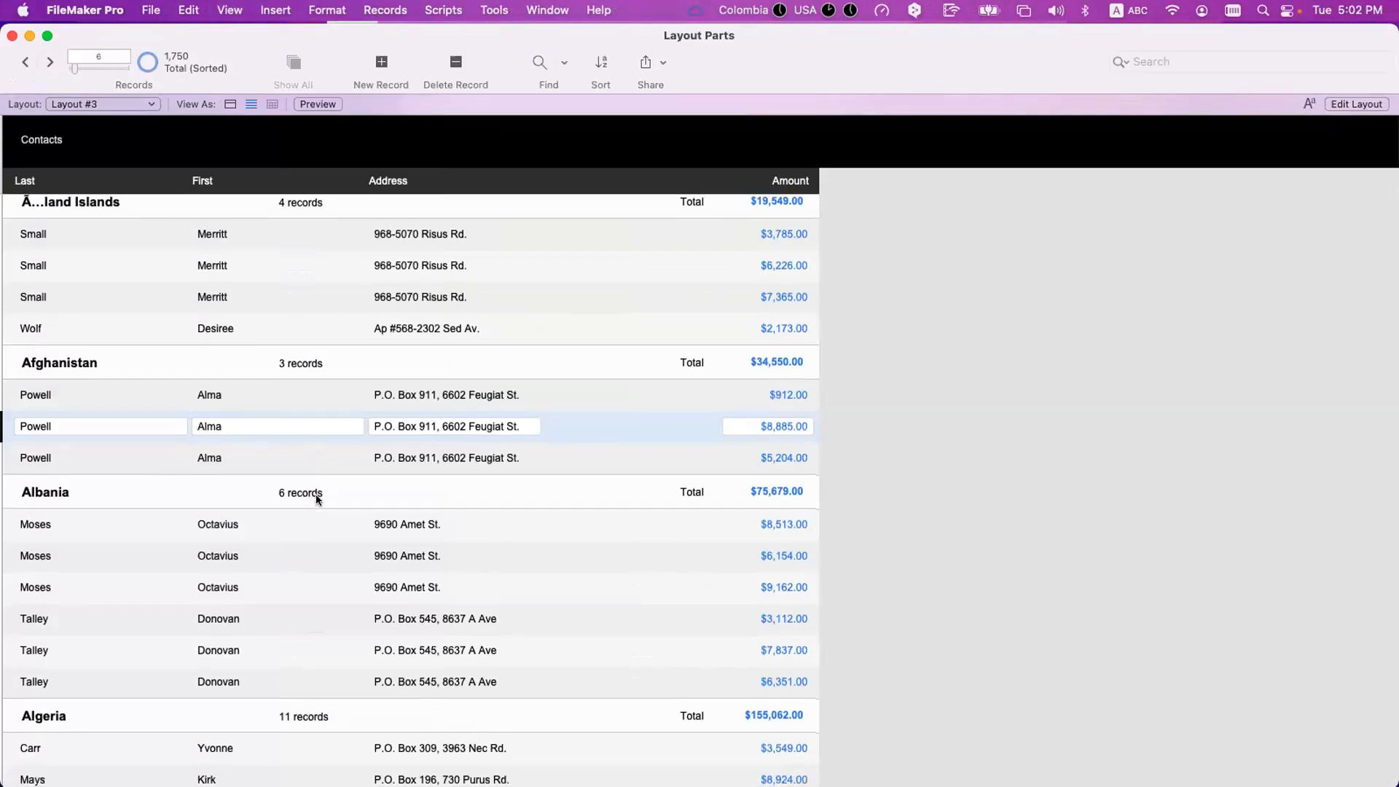
{"action": "scroll", "coordinate": [317, 494], "scroll_direction": "up", "scroll_amount": 1}
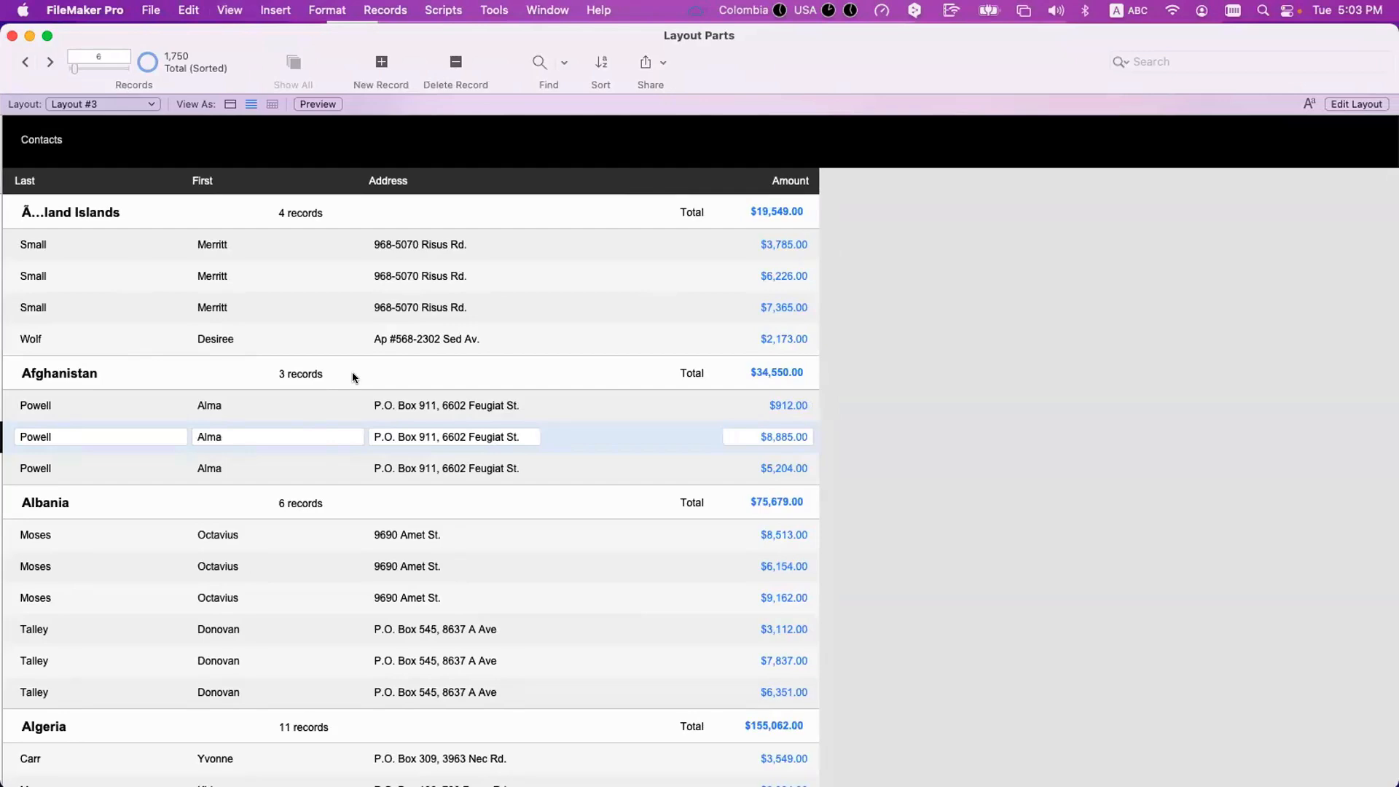
Return to Layout #6 in Browse mode and examine the Text field's extent past the end of the third record's text.
{"action": "left_click", "coordinate": [90, 107]}
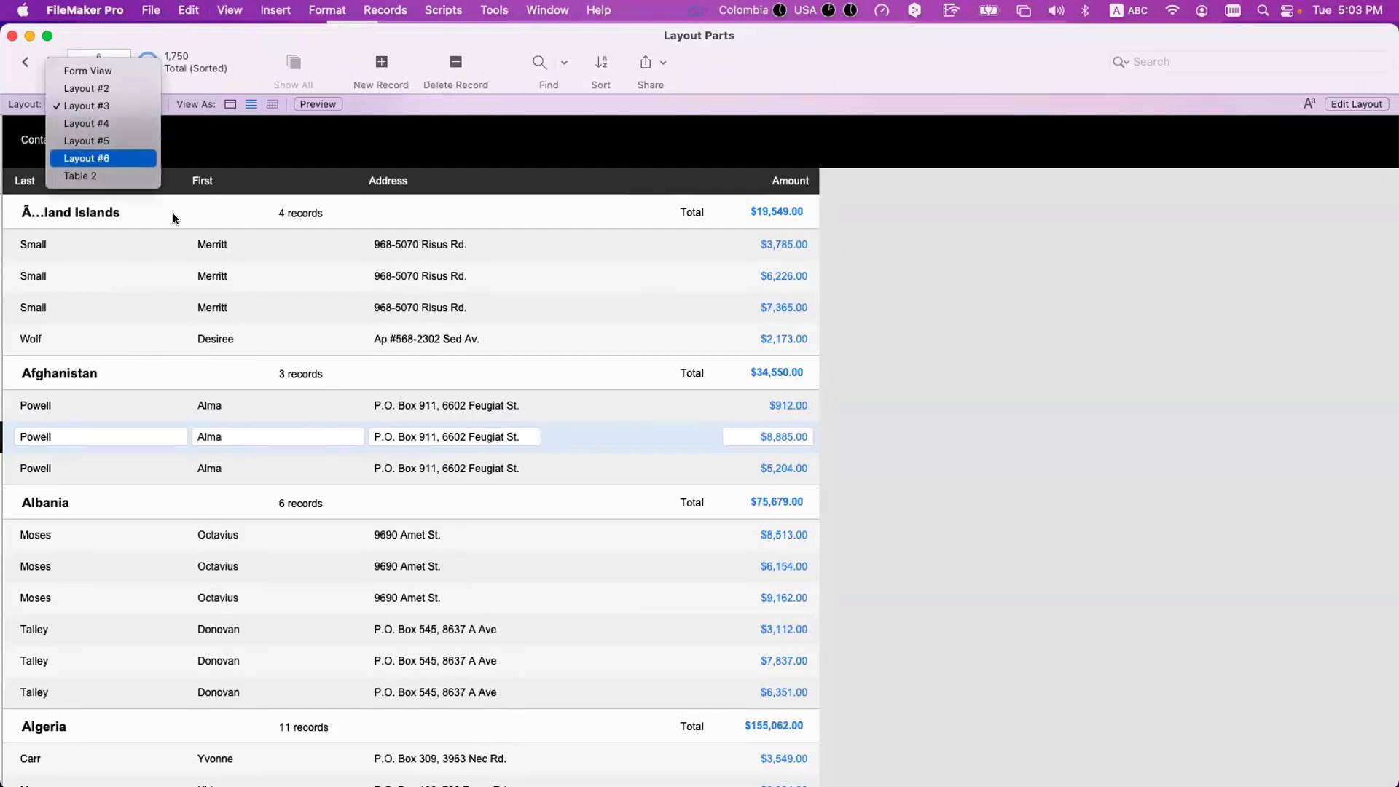
{"action": "left_click", "coordinate": [90, 158]}
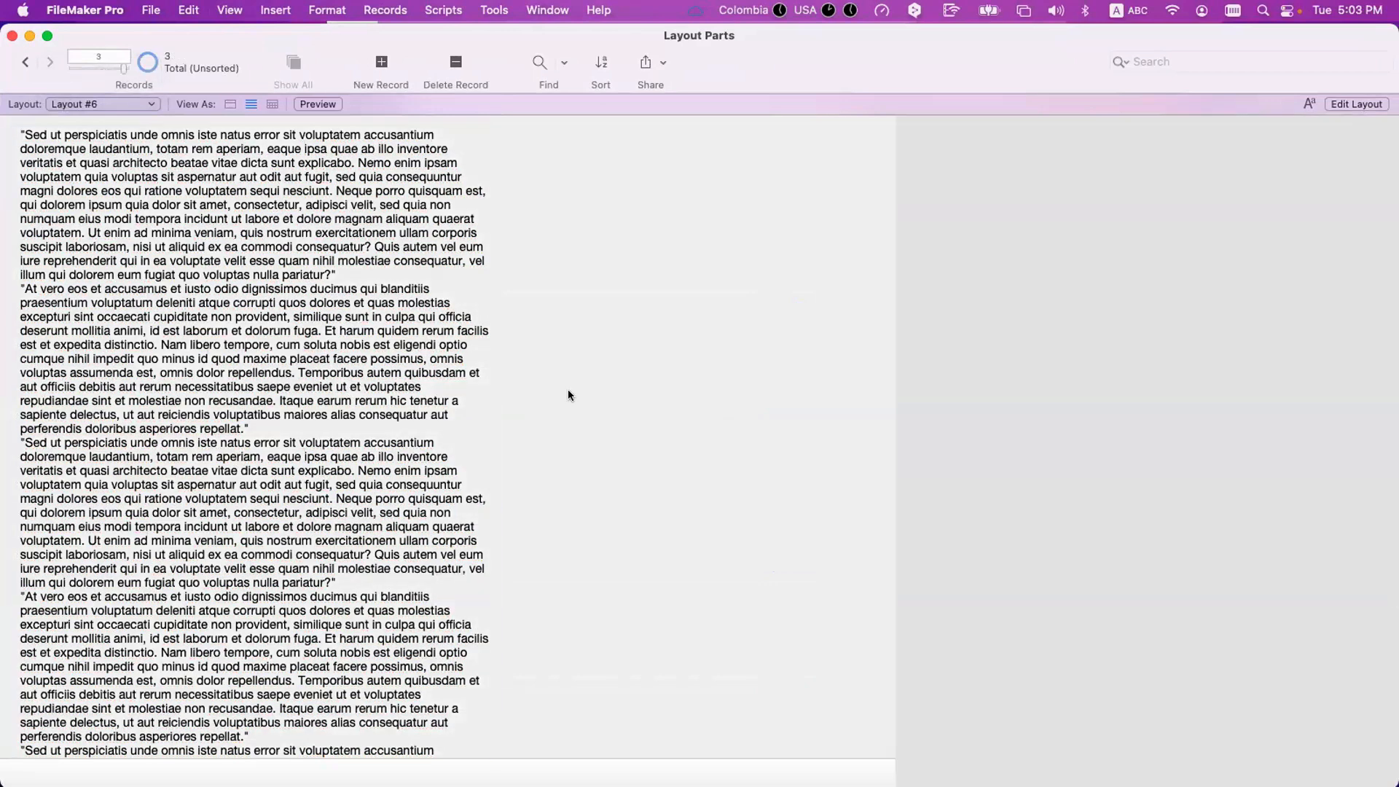
{"action": "scroll", "coordinate": [569, 391], "scroll_direction": "down", "scroll_amount": 10}
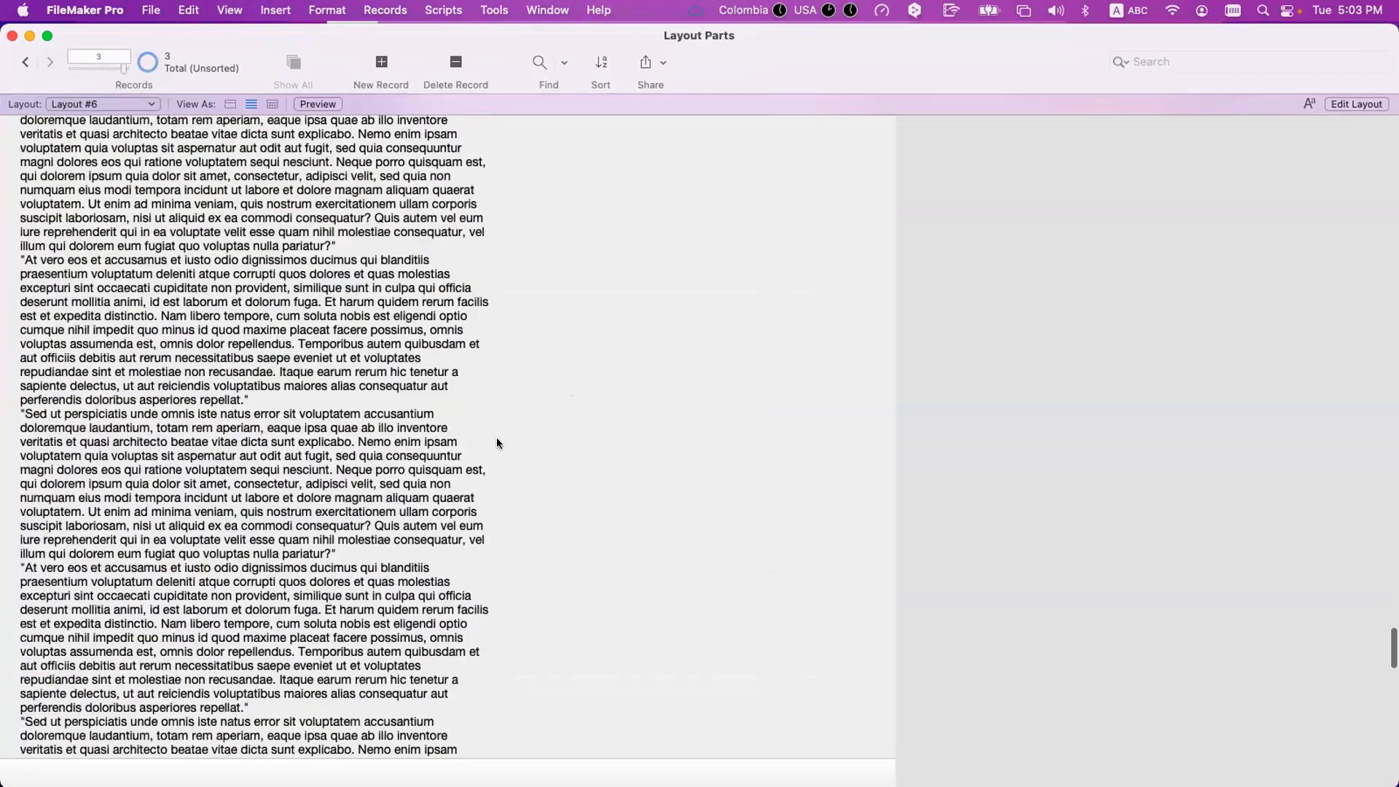
{"action": "left_click", "coordinate": [369, 457]}
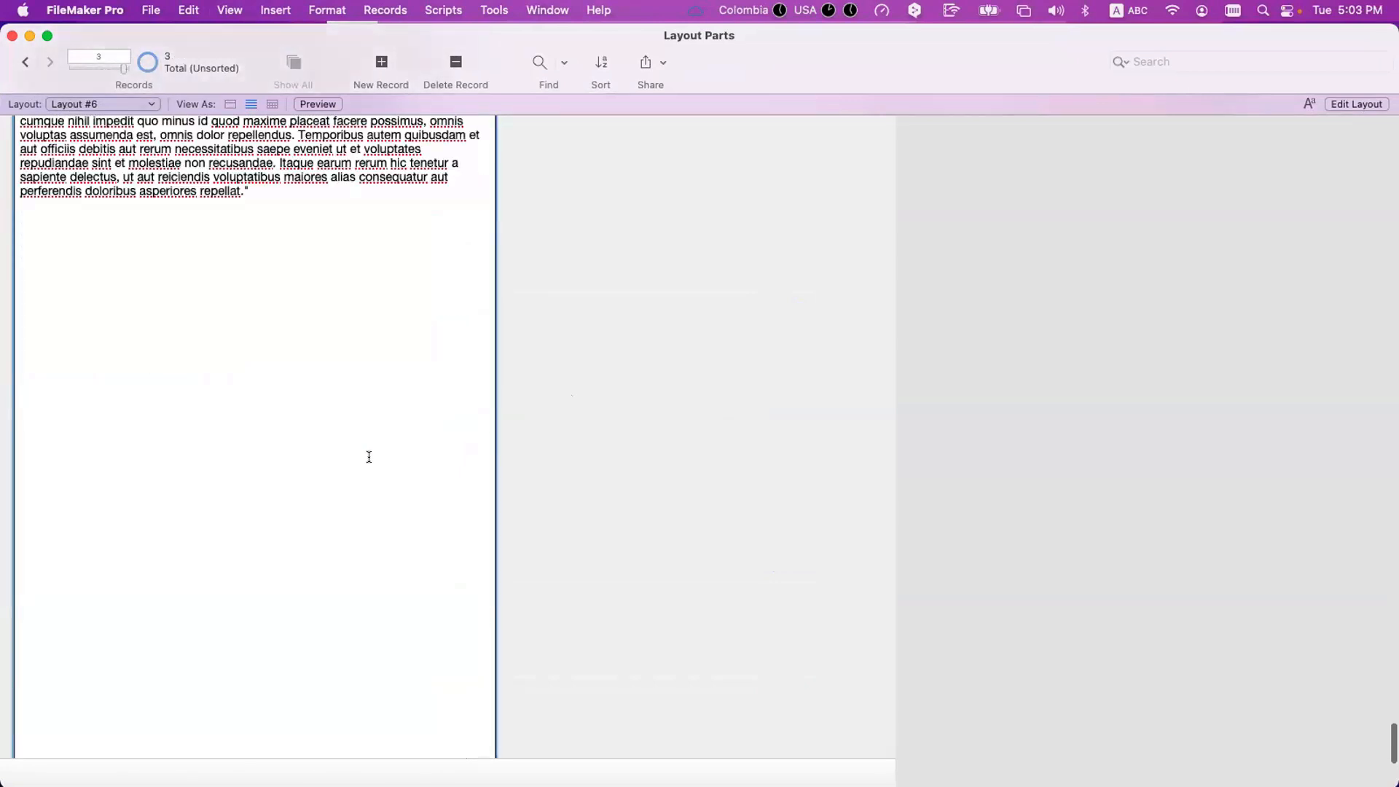
{"action": "left_click", "coordinate": [570, 457]}
{"action": "left_click", "coordinate": [356, 421]}
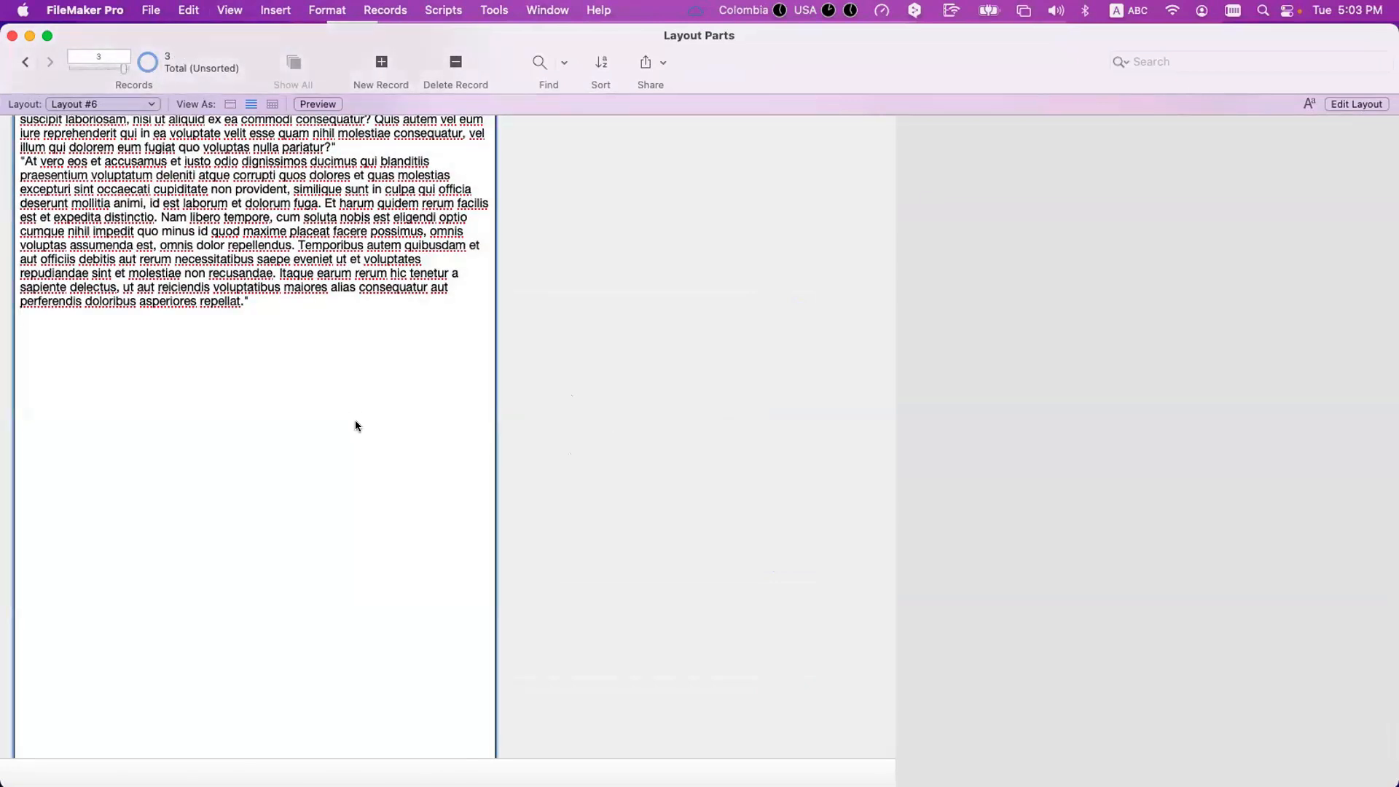
{"action": "left_click", "coordinate": [532, 370]}
Append the short dummy lines dfd, fd, f, df, d, f, d and fd below the third record's text and commit them.
{"action": "left_click", "coordinate": [273, 321]}
{"action": "type", "text": "dfd fd f df d f d fd"}
{"action": "left_click", "coordinate": [637, 349]}
Delete the dummy lines from the end of the third record's text and exit the Text field.
{"action": "left_click", "coordinate": [60, 430]}
{"action": "left_click_drag", "start_coordinate": [33, 435], "coordinate": [16, 330]}
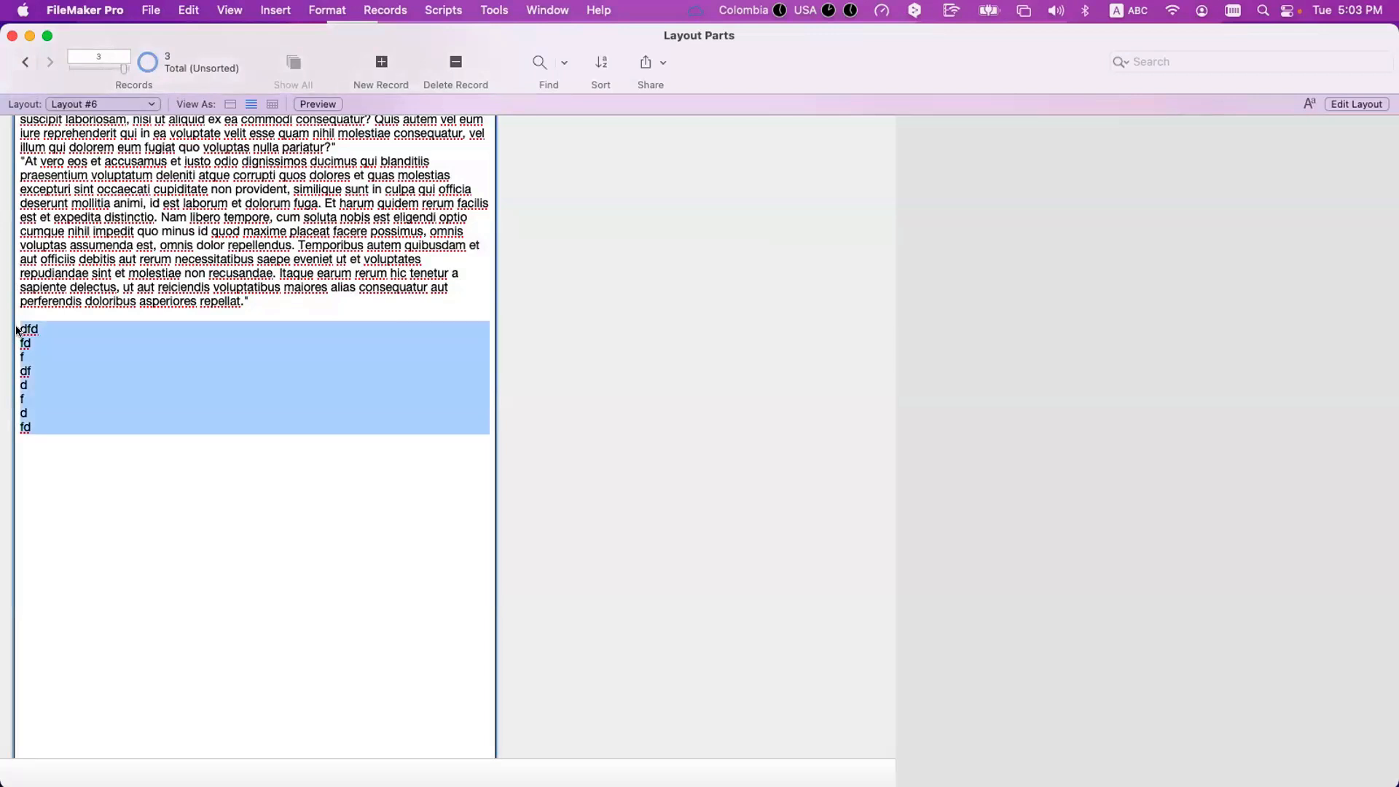
{"action": "key", "text": "BackSpace"}
{"action": "left_click", "coordinate": [592, 326]}
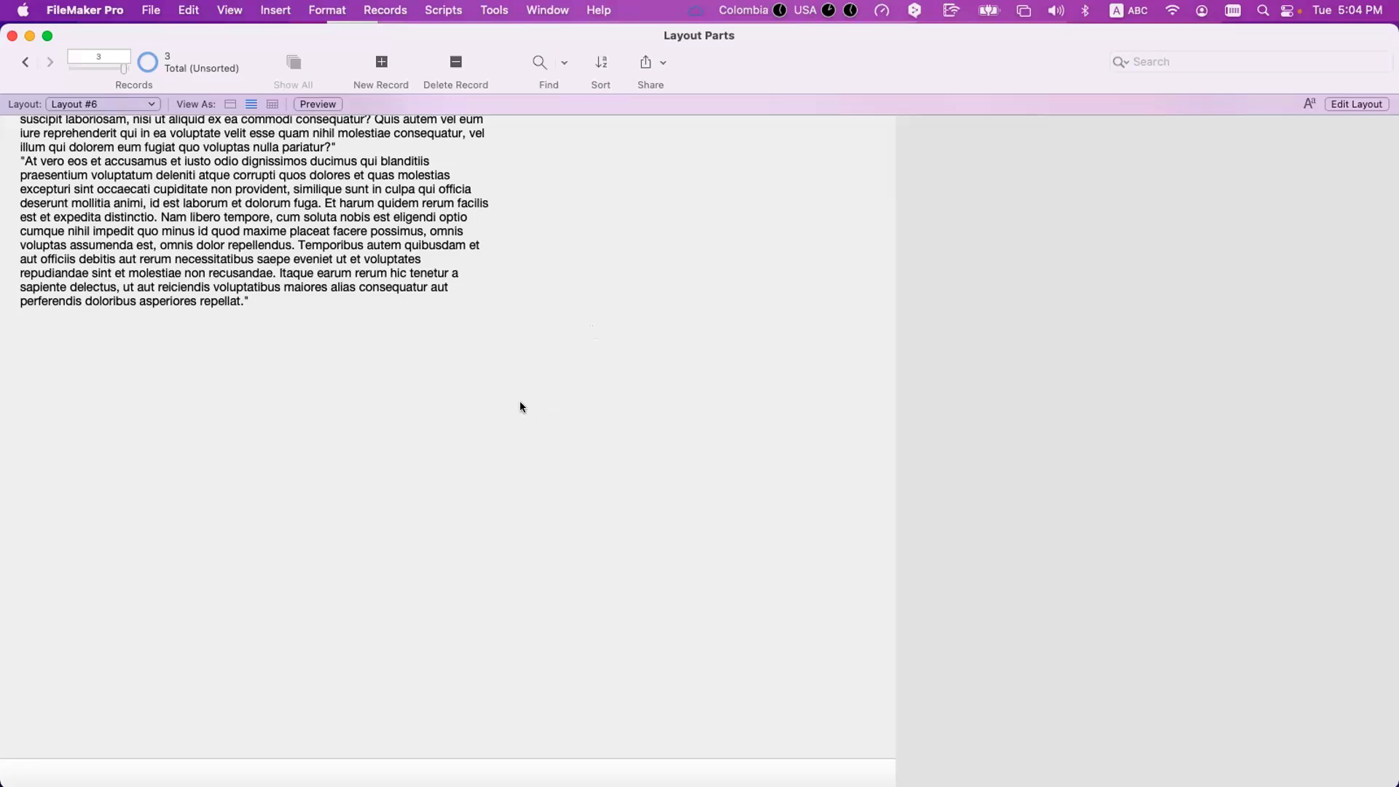
{"action": "left_click", "coordinate": [398, 286]}
{"action": "left_click", "coordinate": [591, 303]}
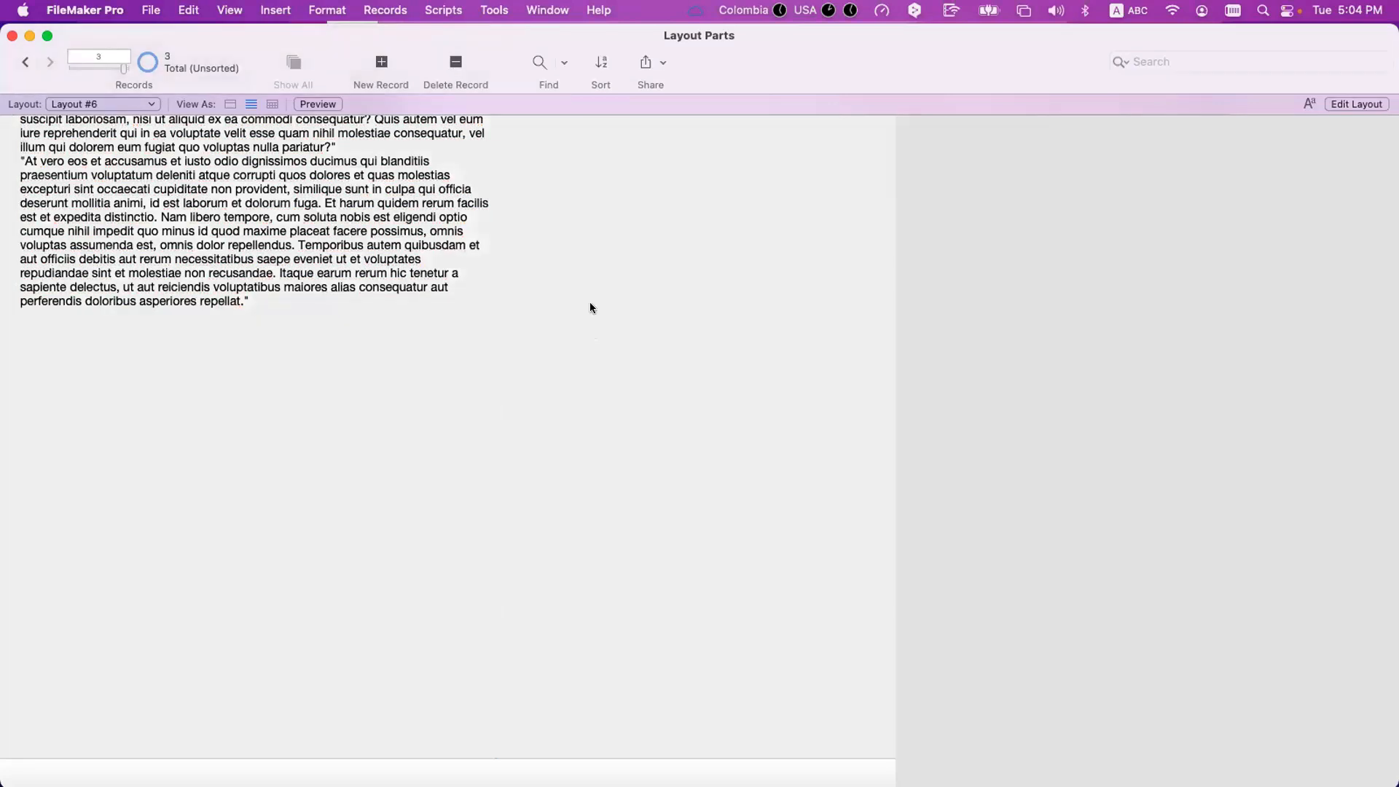